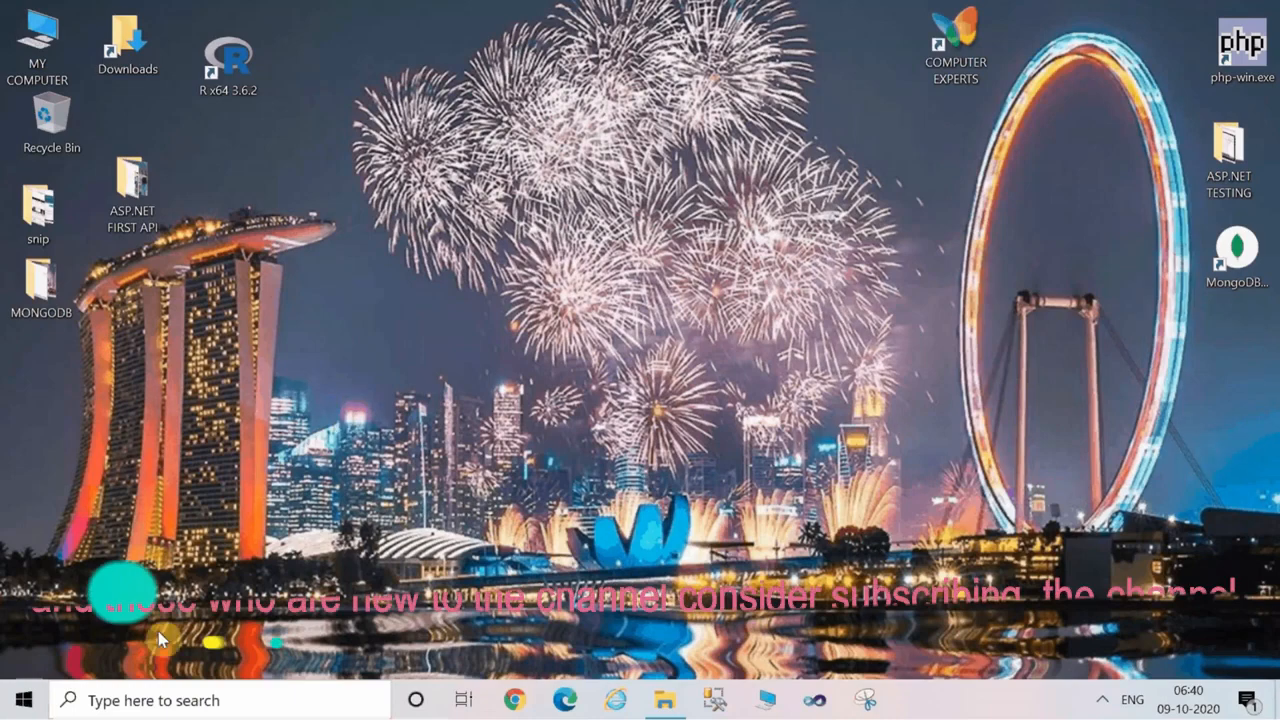
Search the computer for "excel" and launch the Excel app rather than Microsoft Office Excel 2007.
left_click(193, 702)
type("excel")
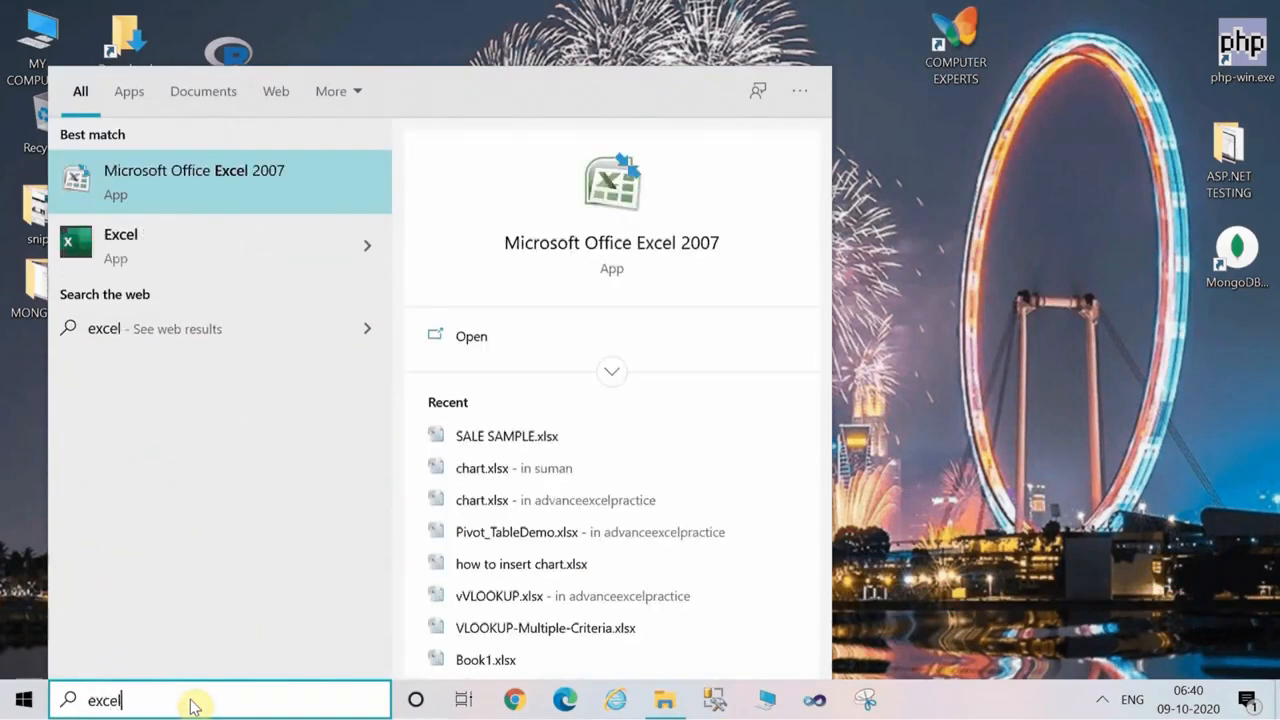
left_click(138, 258)
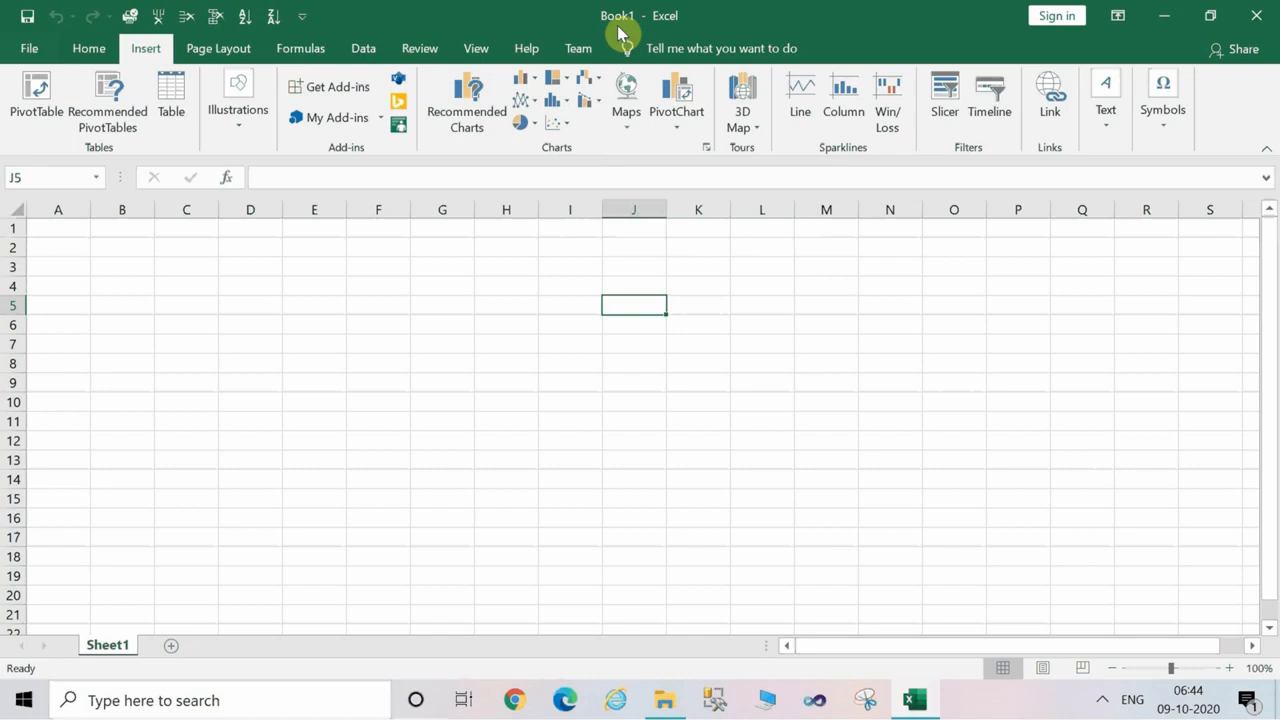
Save the blank workbook to the Desktop as "basics of ms excel.xlsx".
left_click(24, 49)
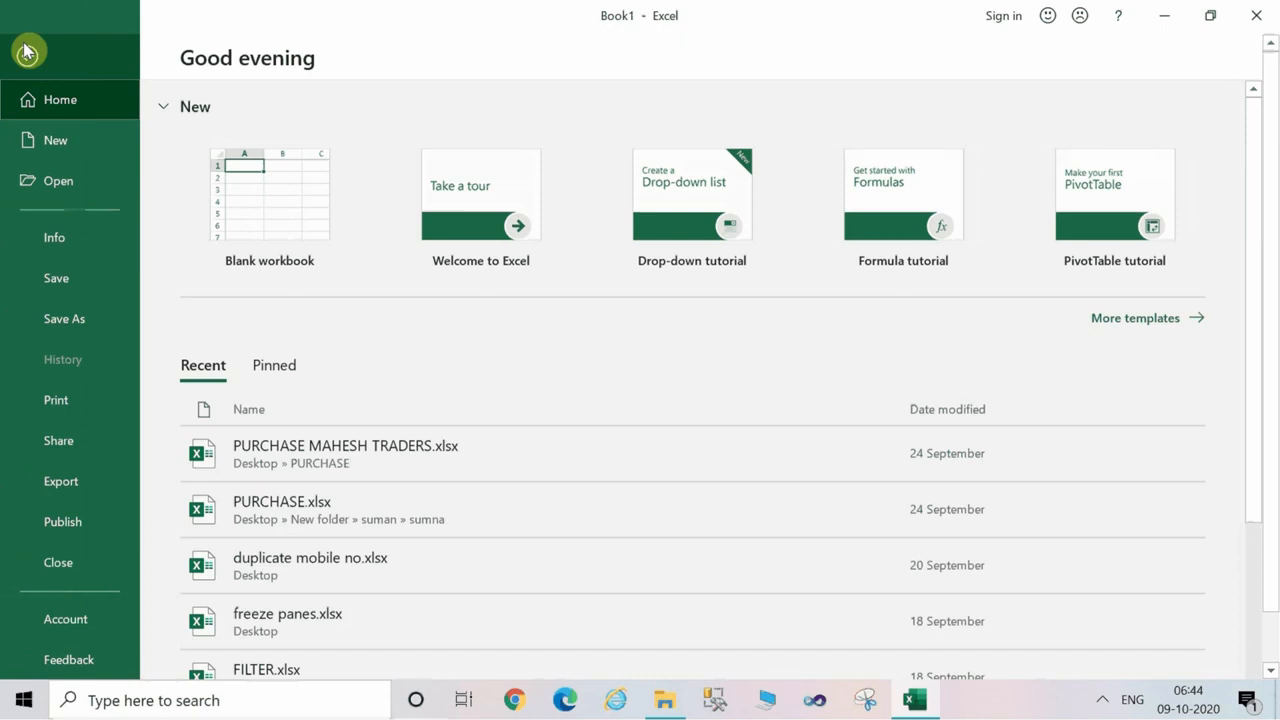
left_click(66, 330)
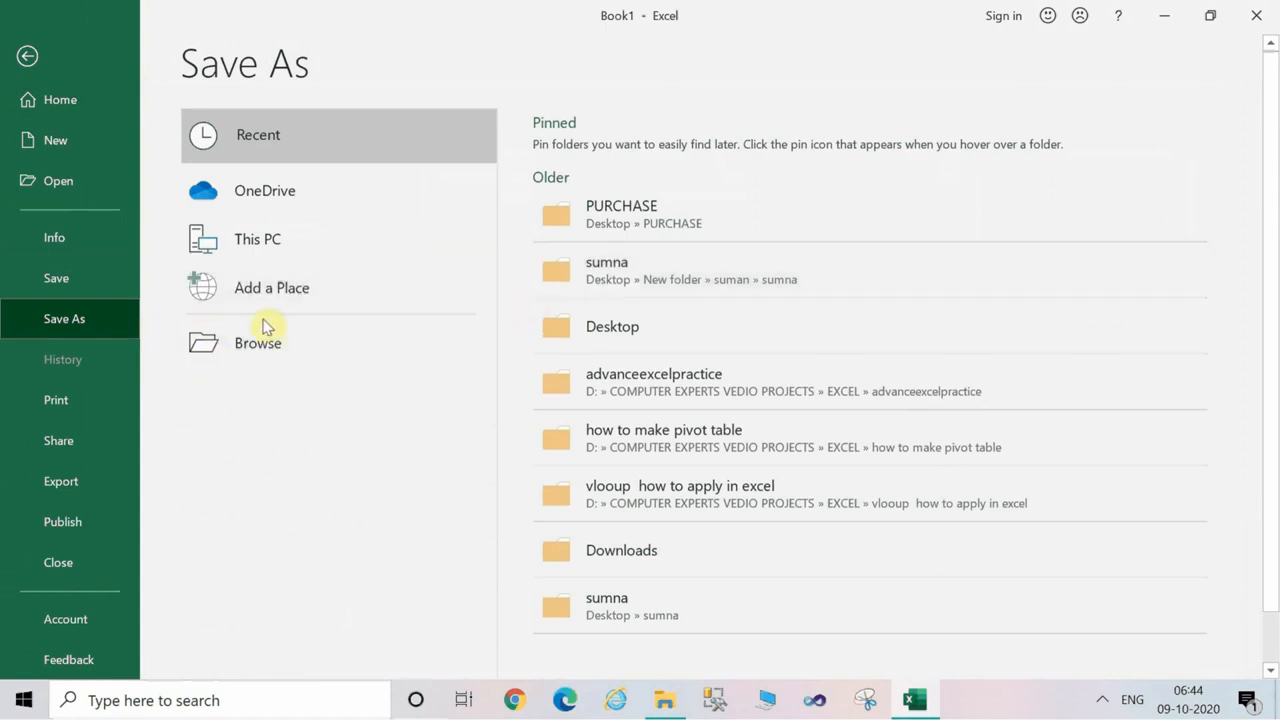
left_click(670, 323)
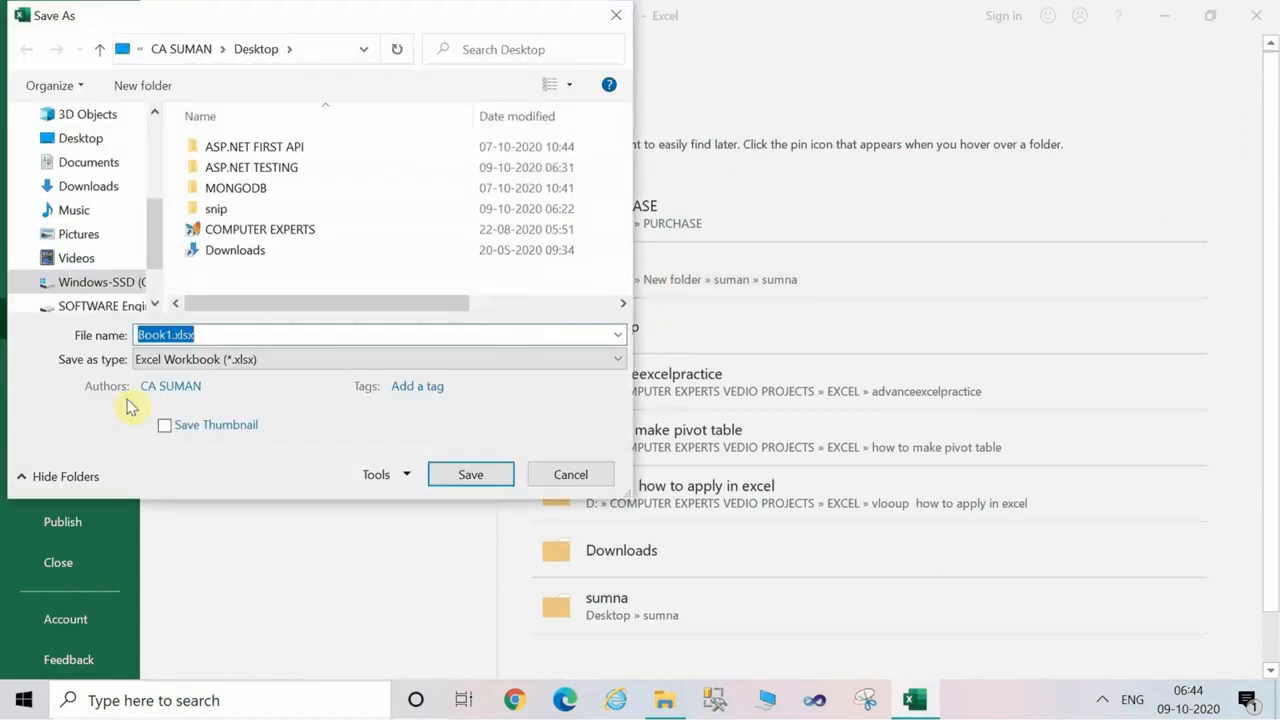
left_click(170, 333)
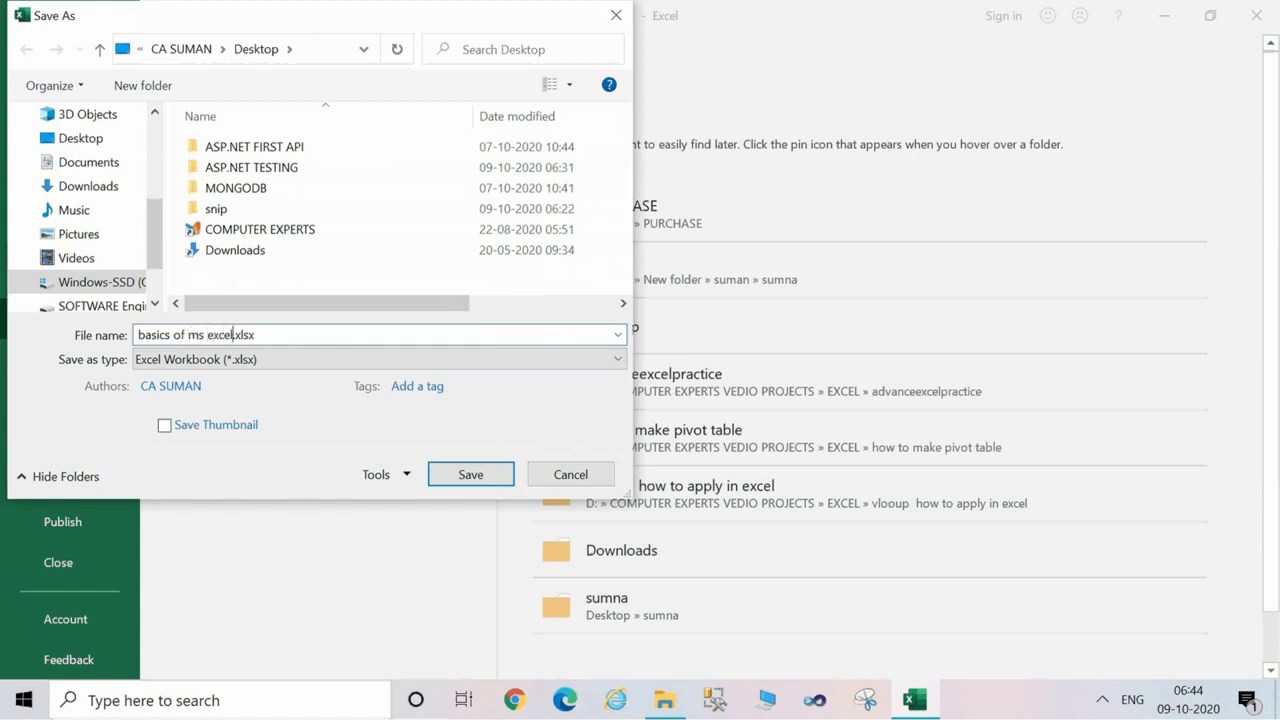
left_click(472, 474)
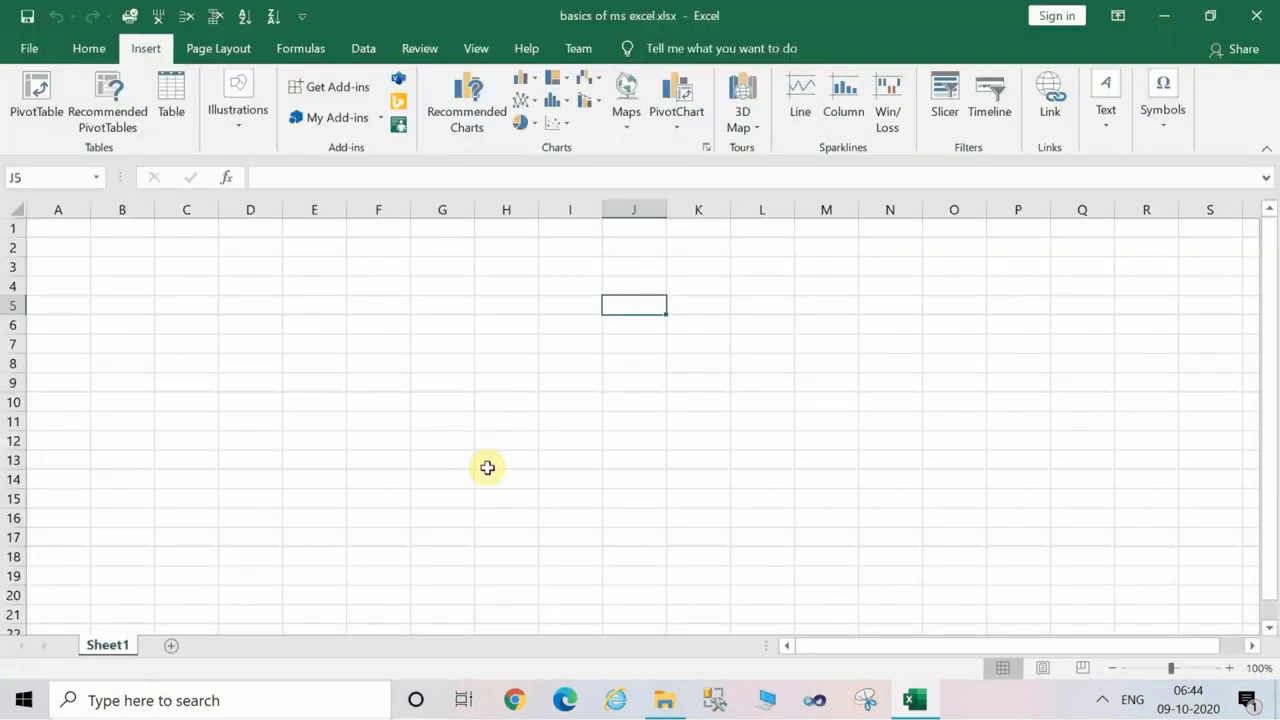
Examine the ribbon's command sets one after another, from File, Home and Insert through View, Help and Team.
left_click(169, 535)
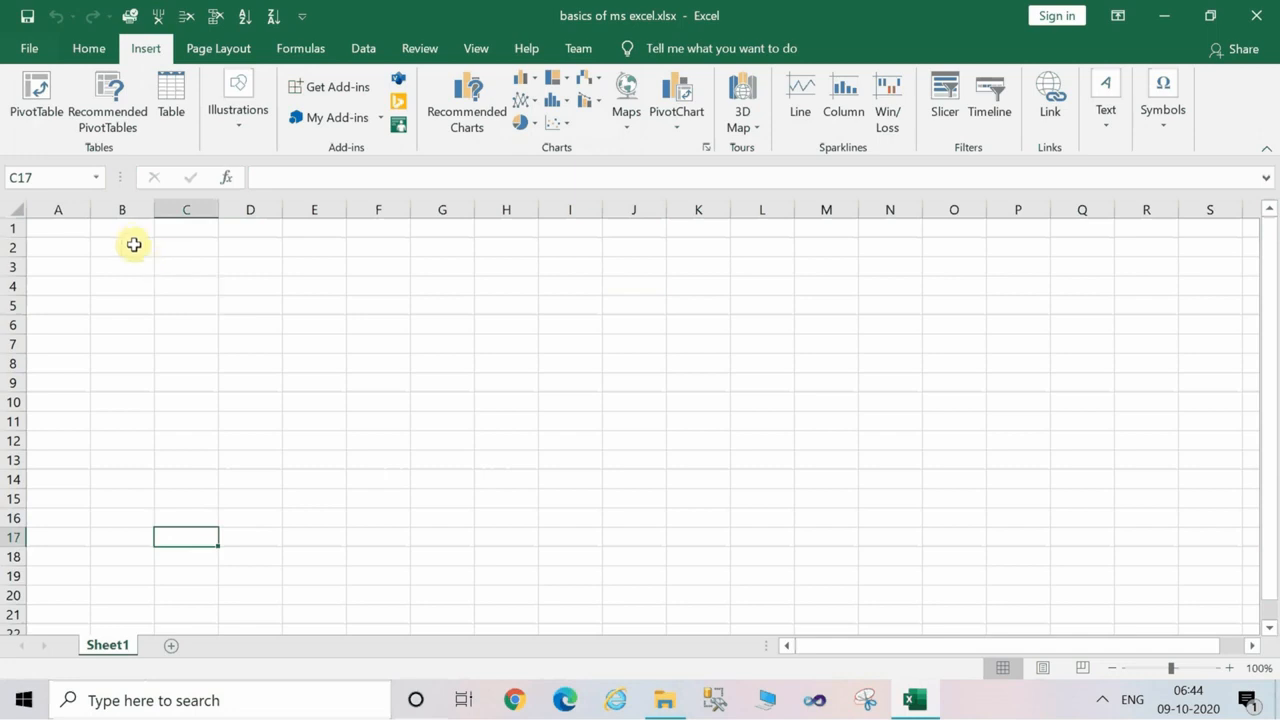
left_click(29, 50)
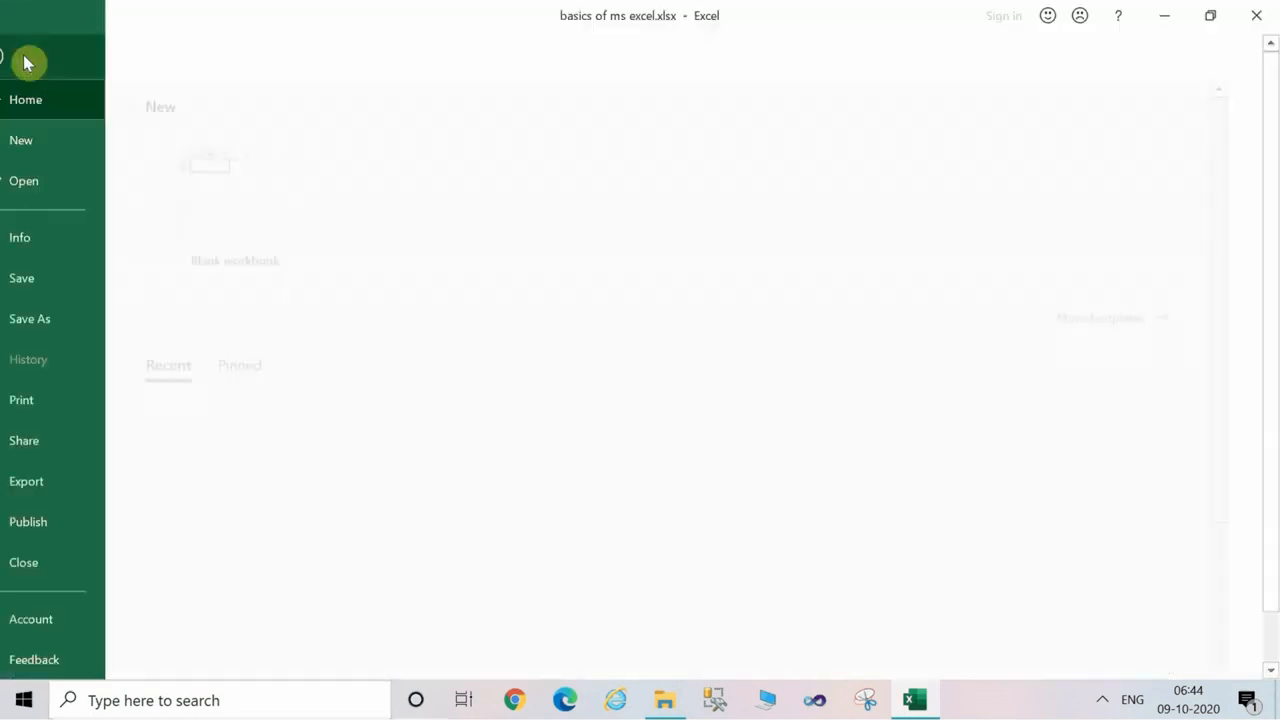
left_click(27, 62)
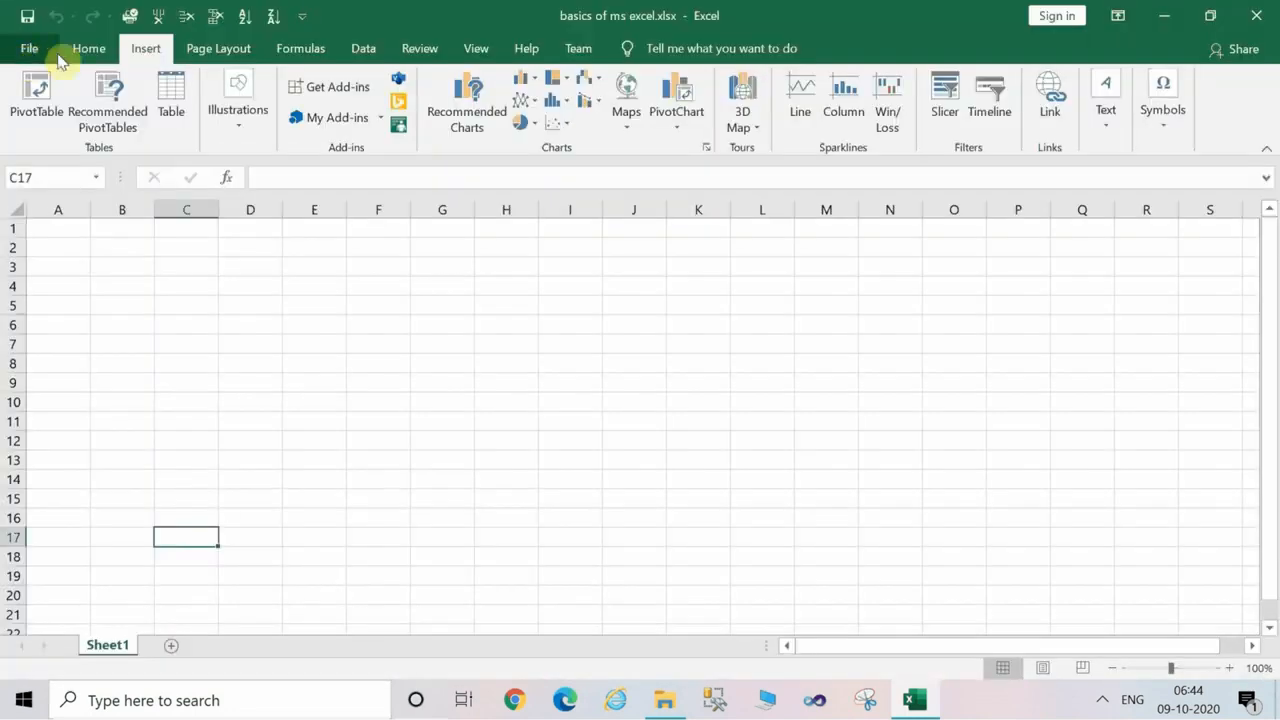
left_click(89, 49)
left_click(147, 49)
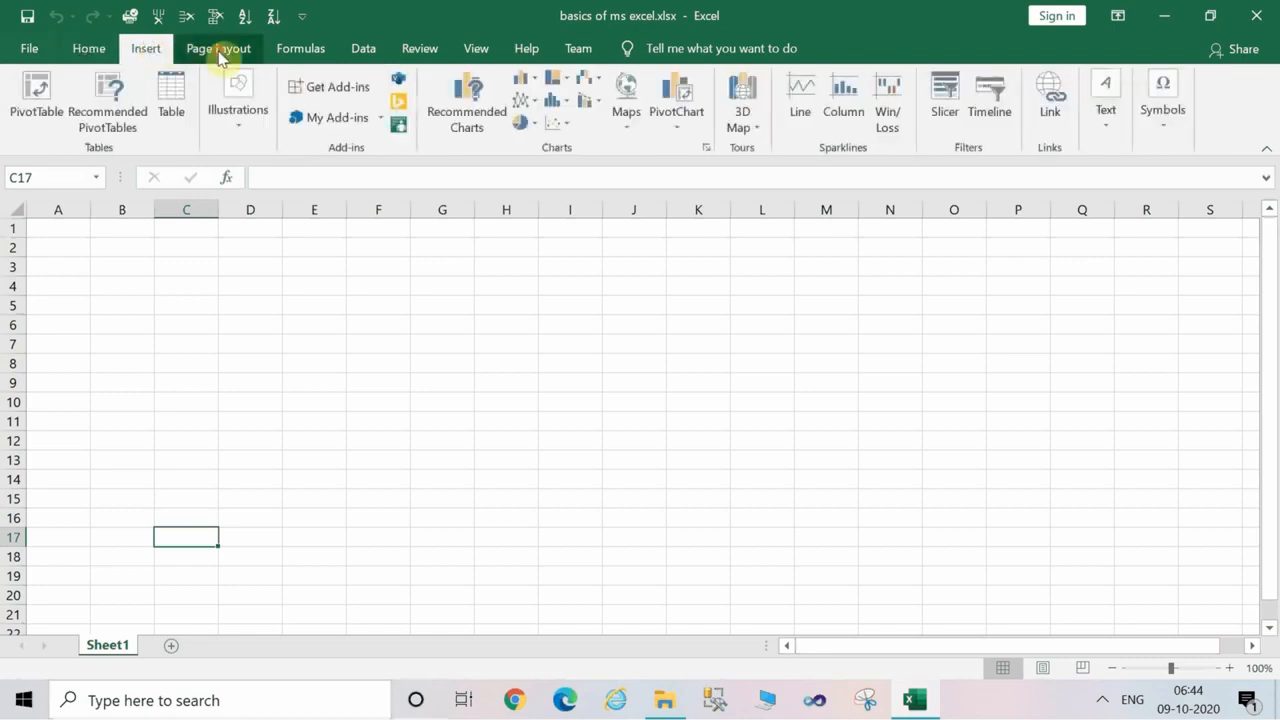
left_click(219, 52)
left_click(318, 50)
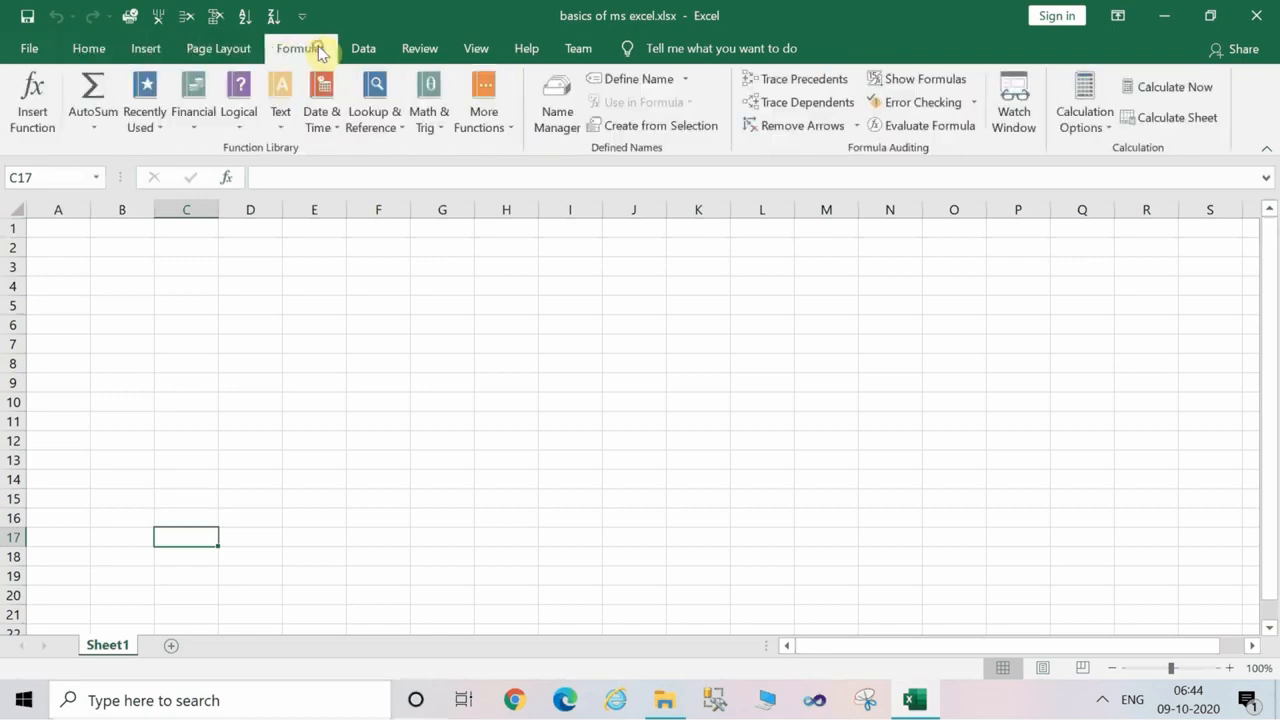
left_click(436, 52)
left_click(487, 52)
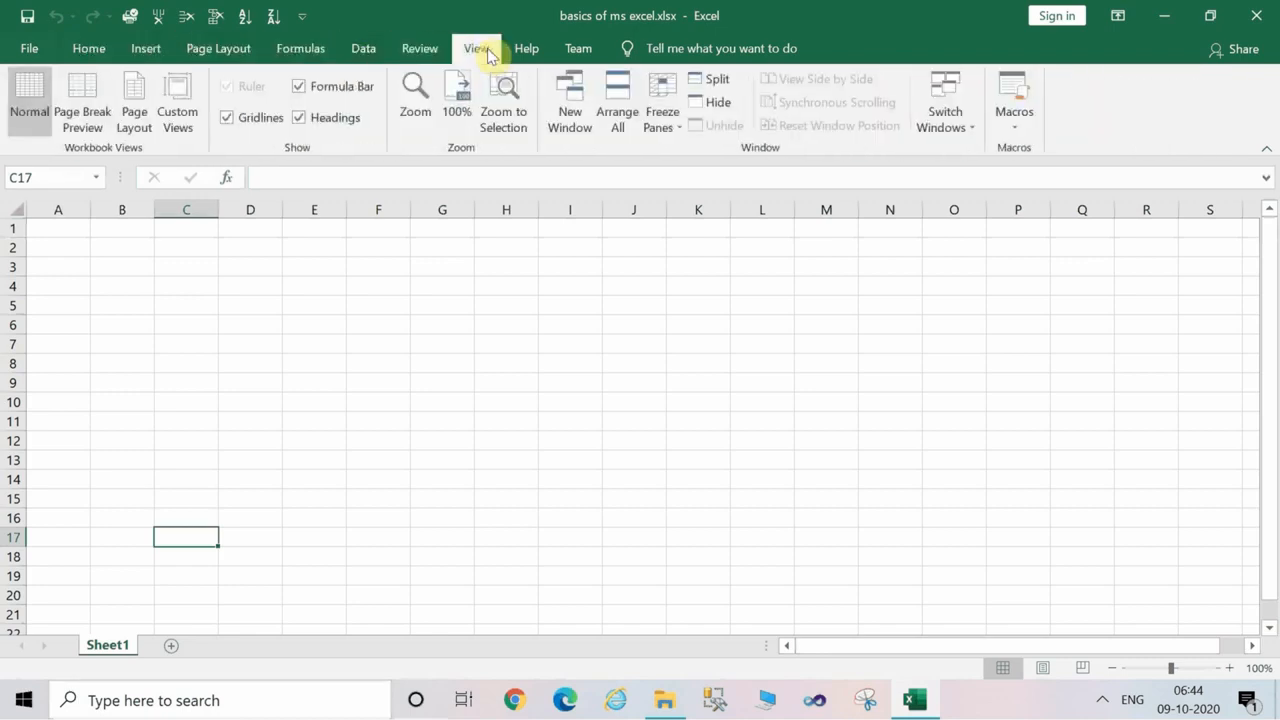
left_click(529, 52)
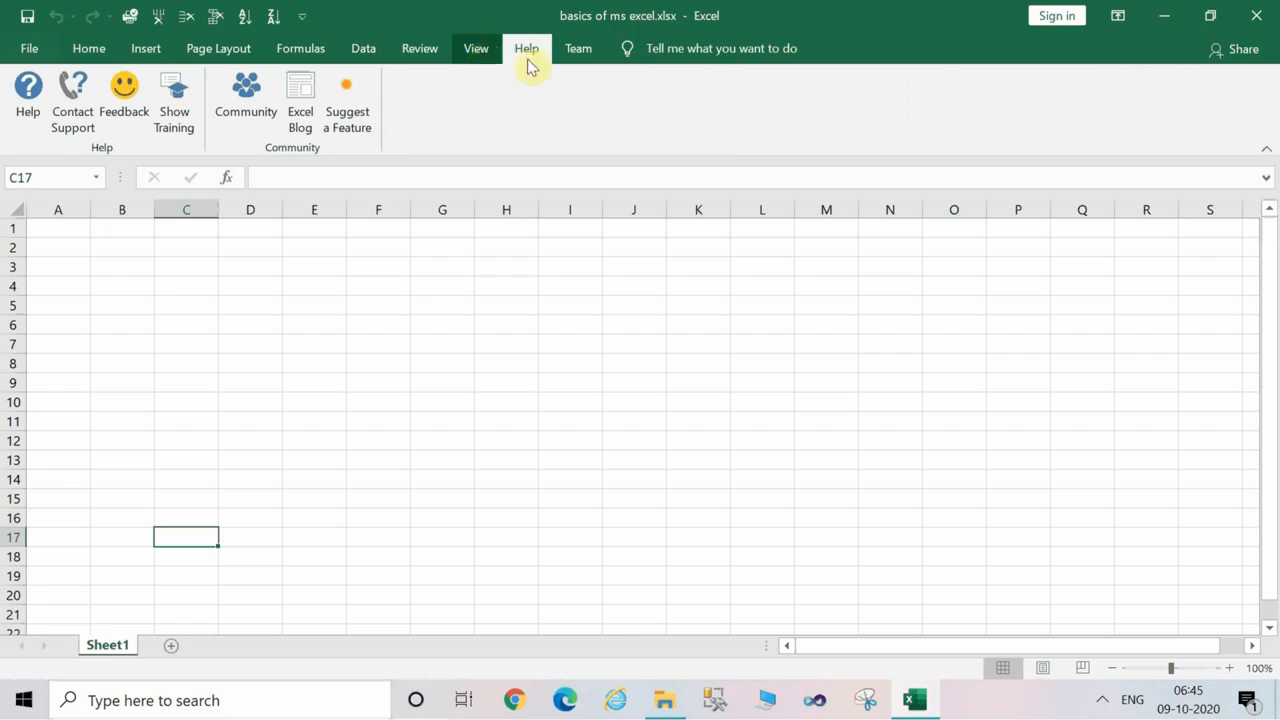
left_click(602, 54)
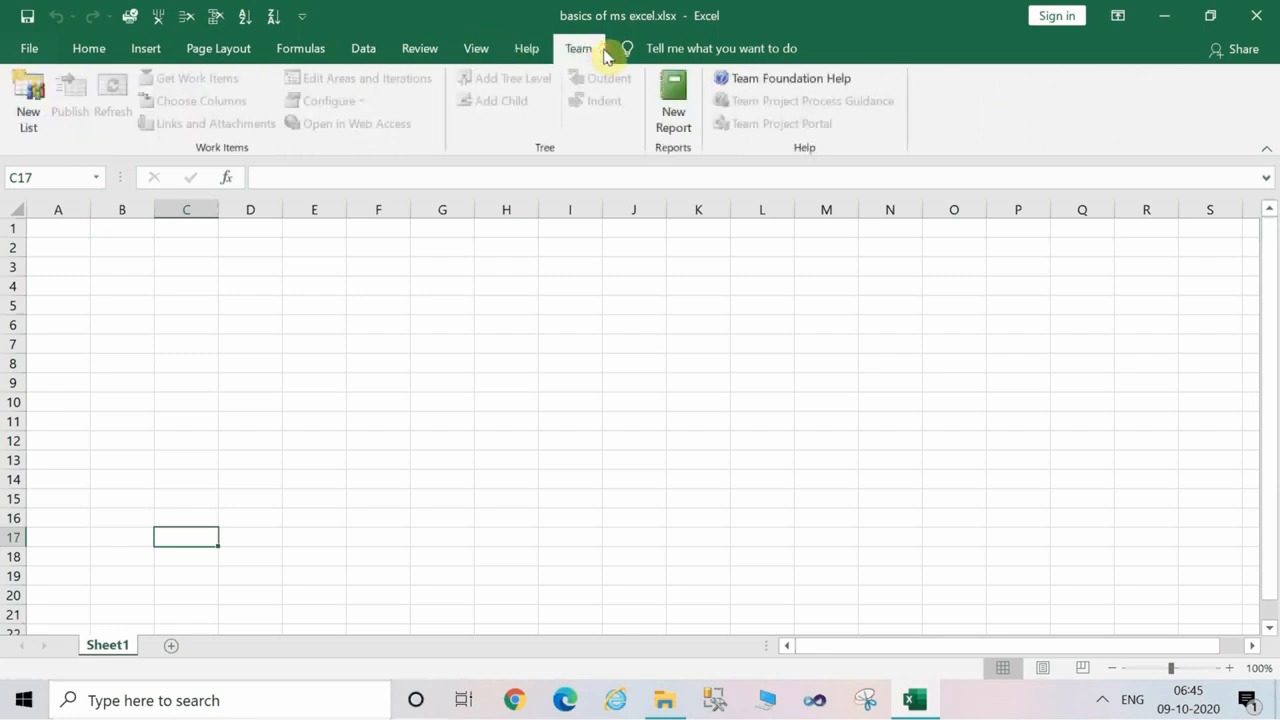
left_click(527, 49)
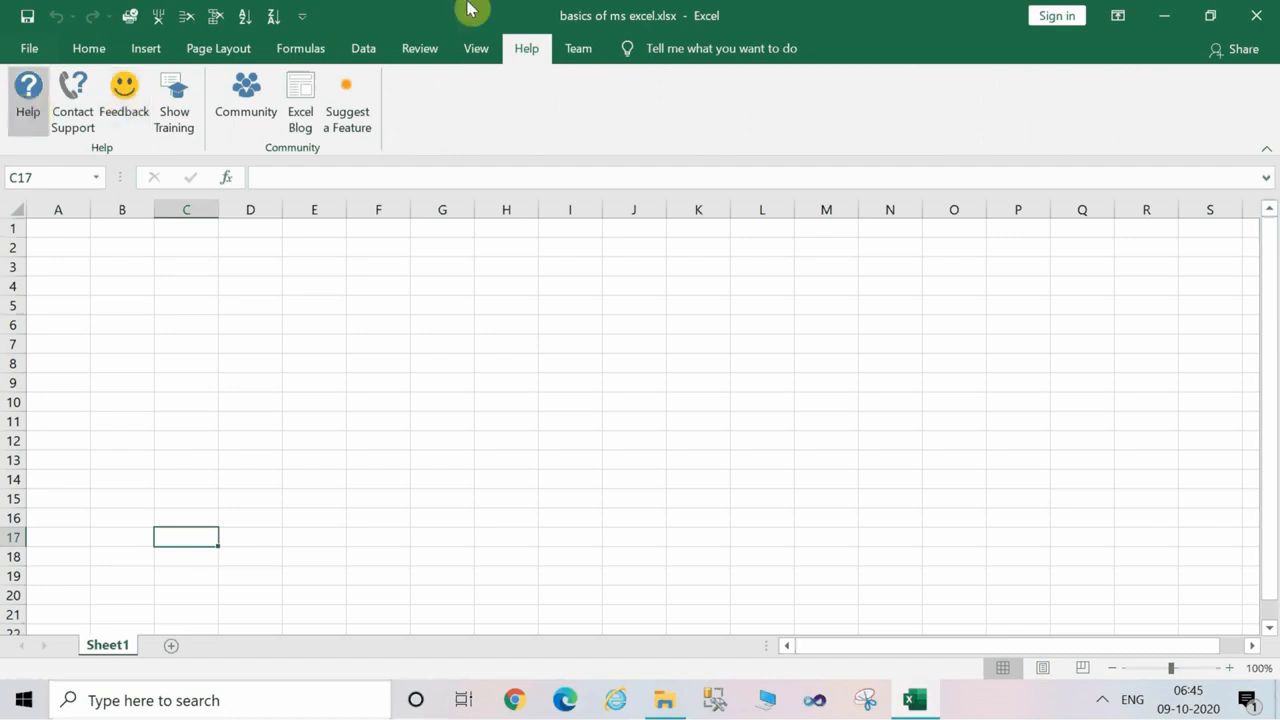
left_click(591, 45)
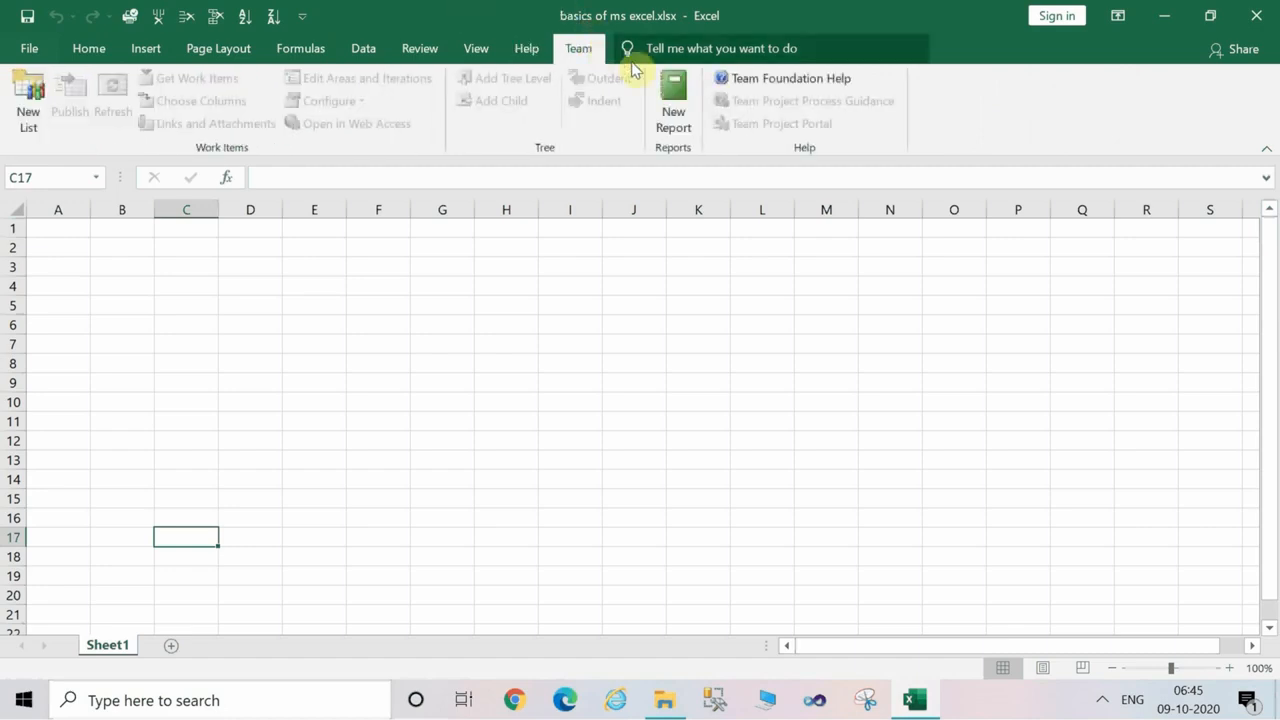
left_click(596, 383)
left_click(416, 373)
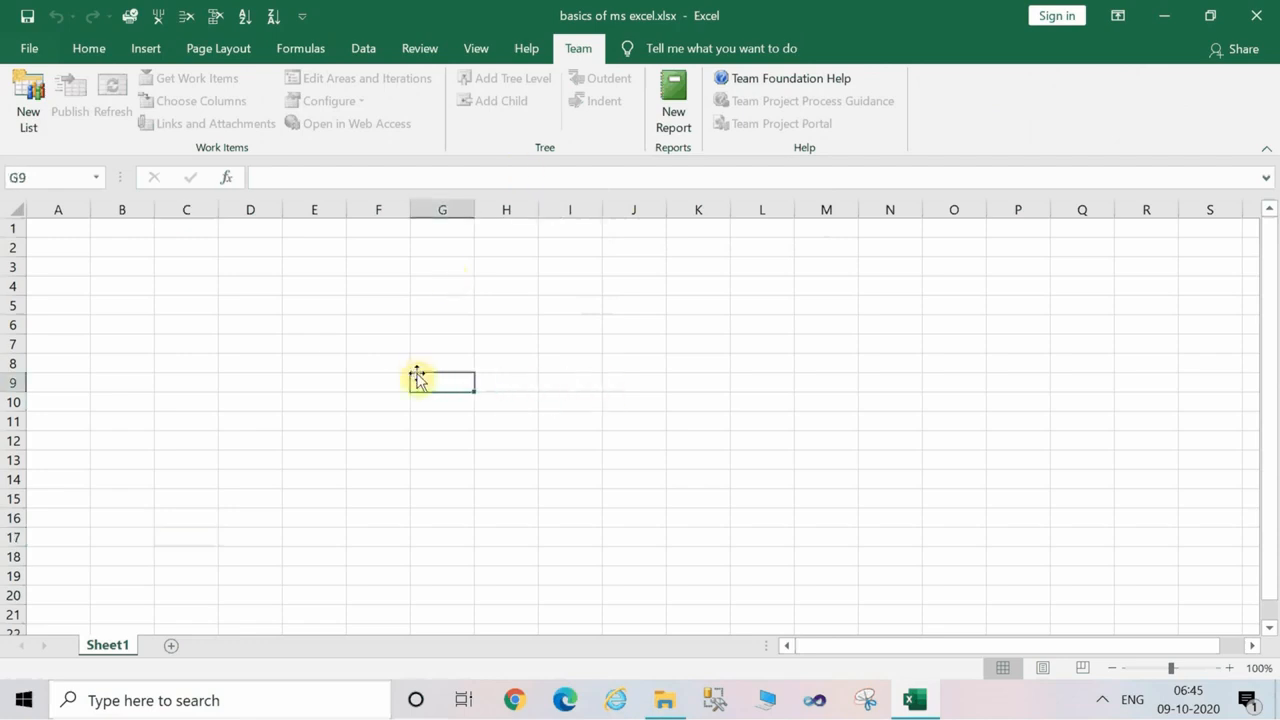
Collapse and restore the ribbon twice, finishing with the Home commands displayed.
left_click(86, 50)
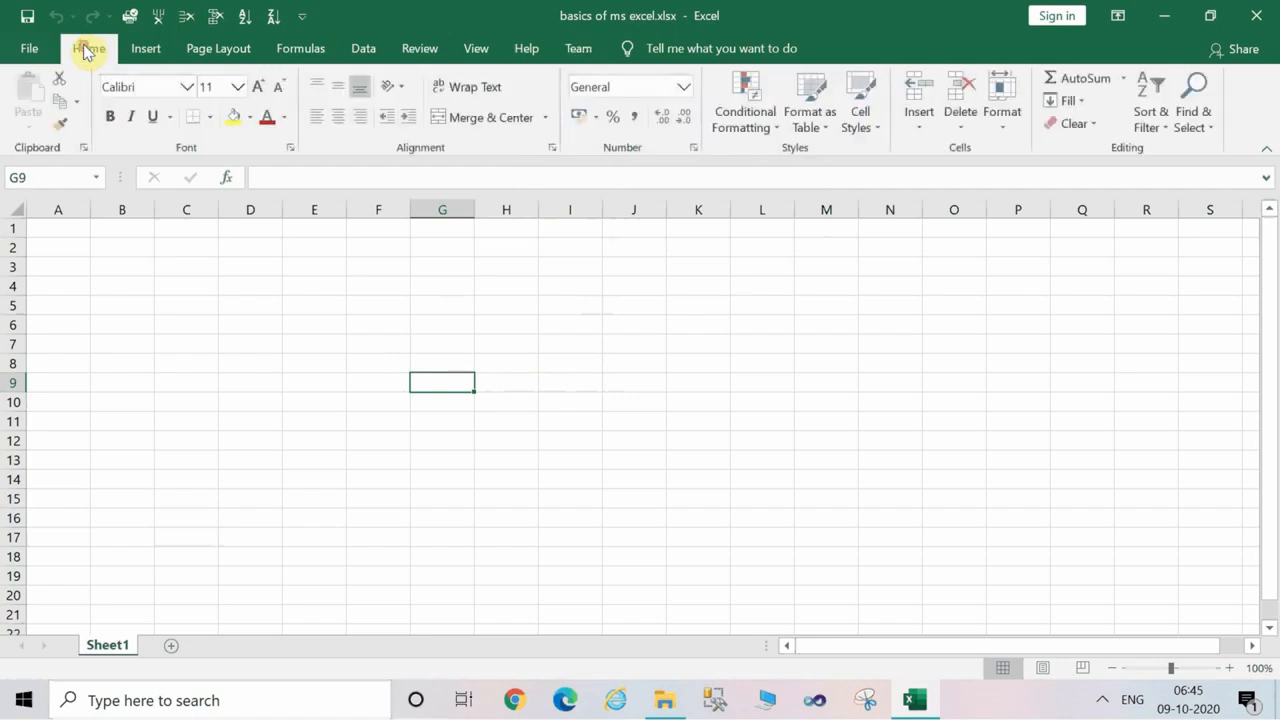
double_click(86, 50)
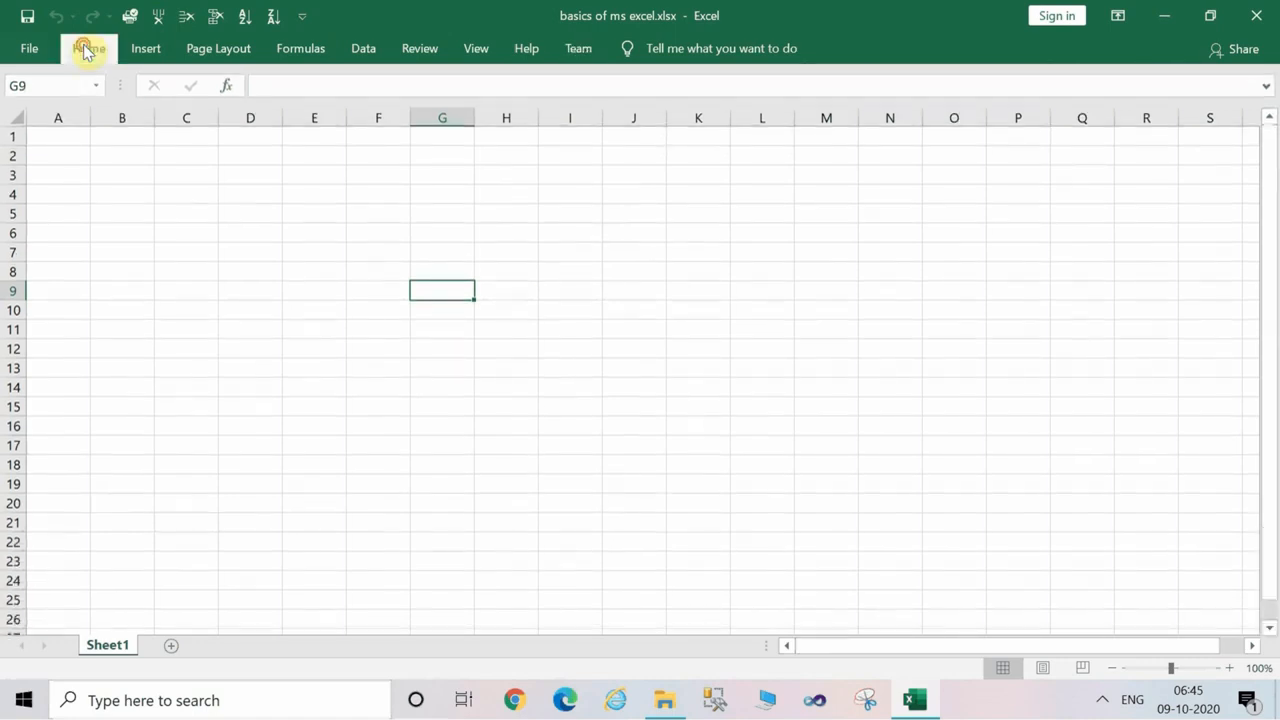
double_click(86, 50)
key("ctrl+F1")
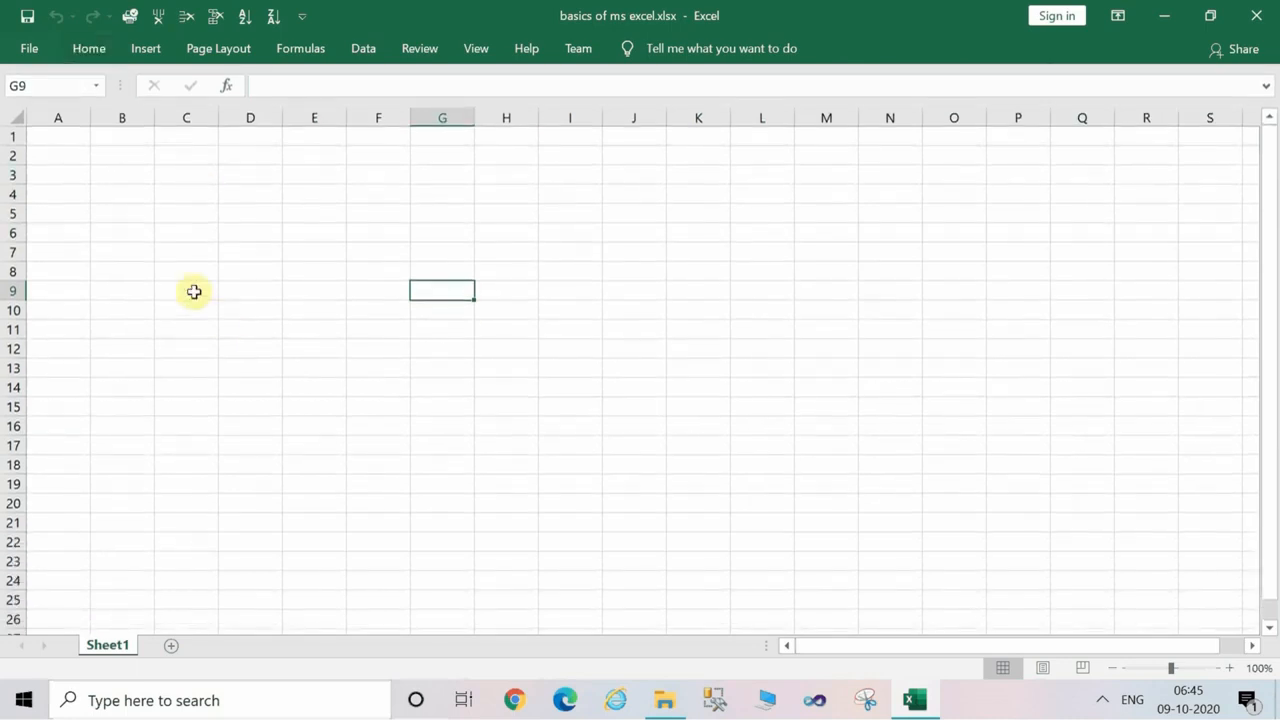
left_click(194, 290)
double_click(87, 55)
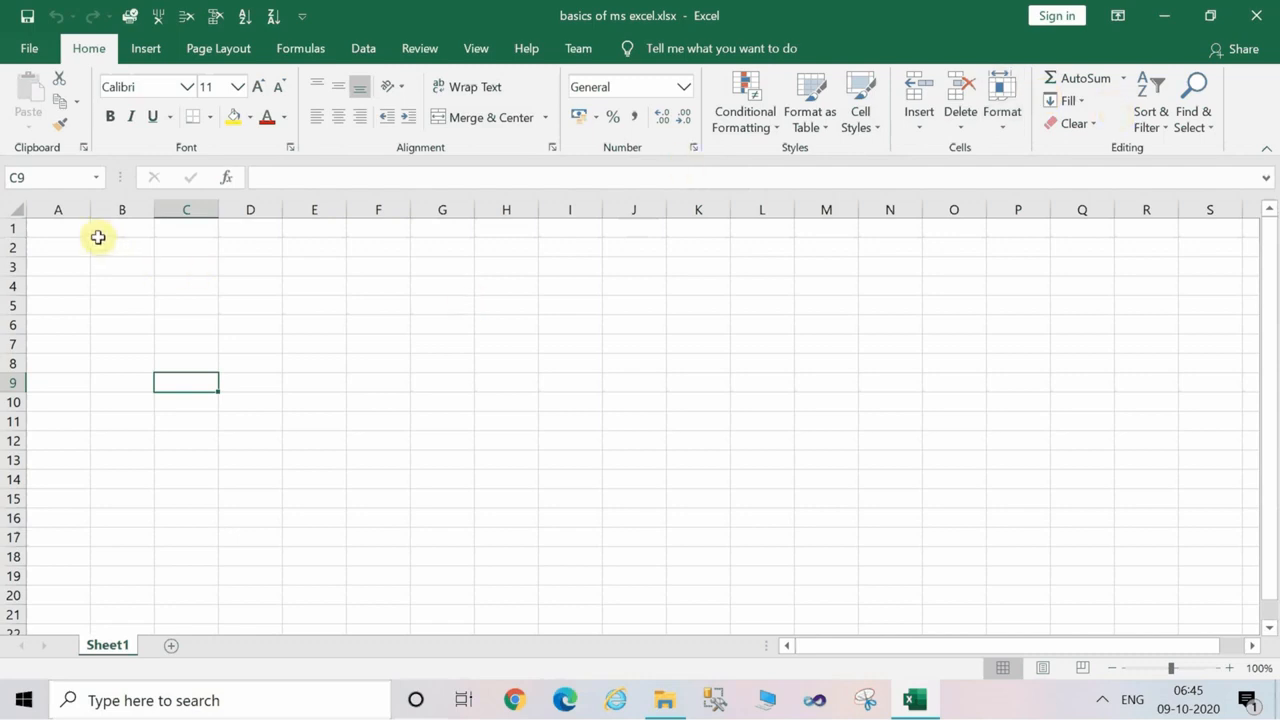
Select entire columns one at a time: A, E, I, H, G, H, I and J.
left_click(70, 207)
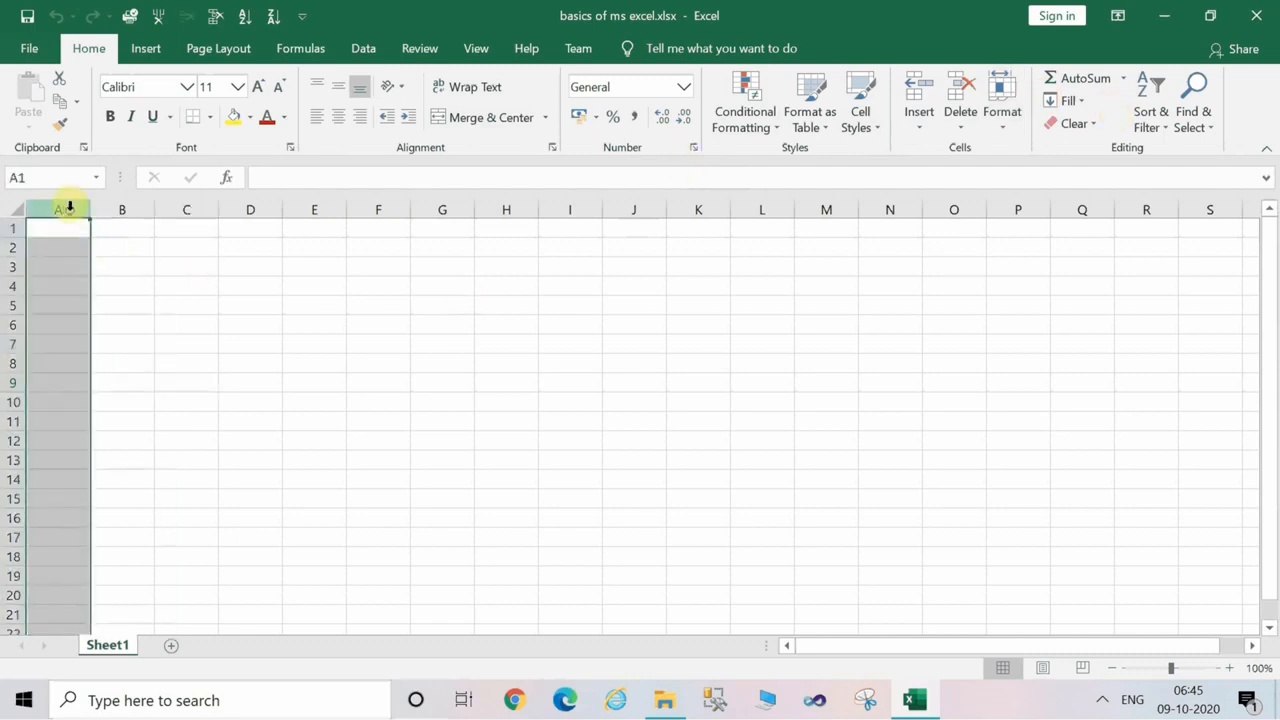
left_click(305, 207)
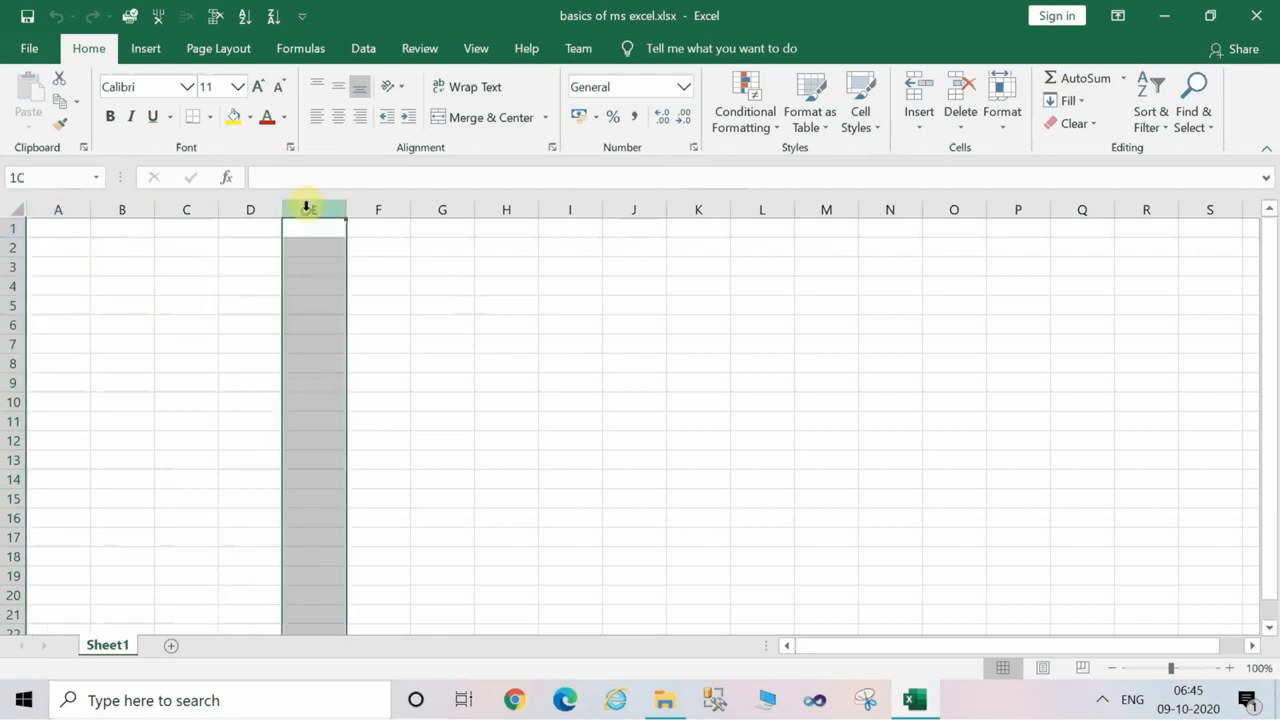
left_click(577, 196)
left_click(506, 205)
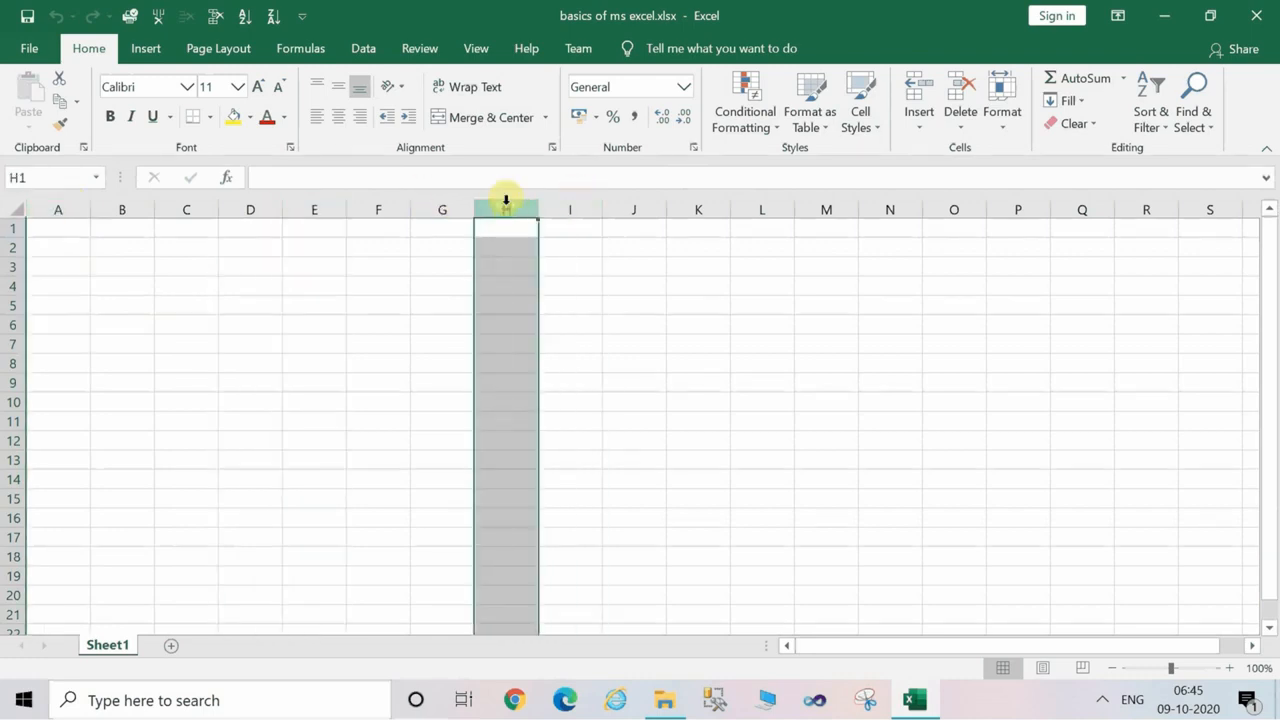
left_click(465, 202)
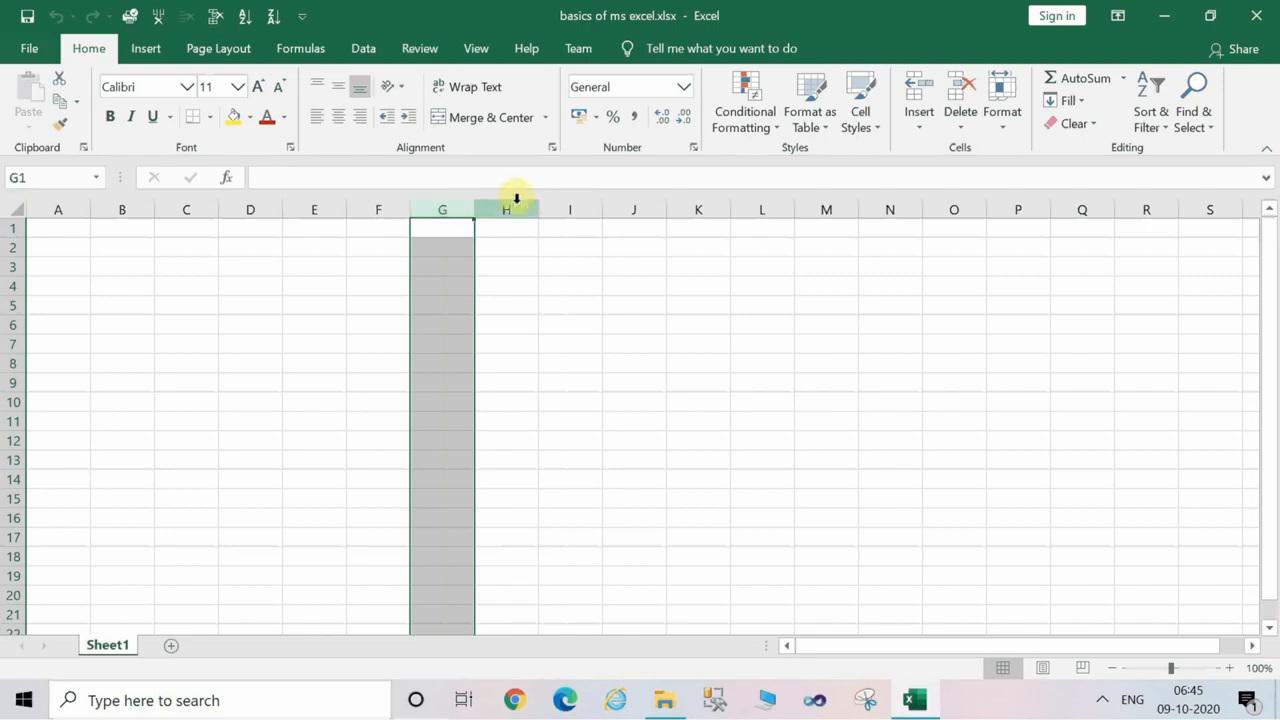
left_click(514, 203)
left_click(557, 205)
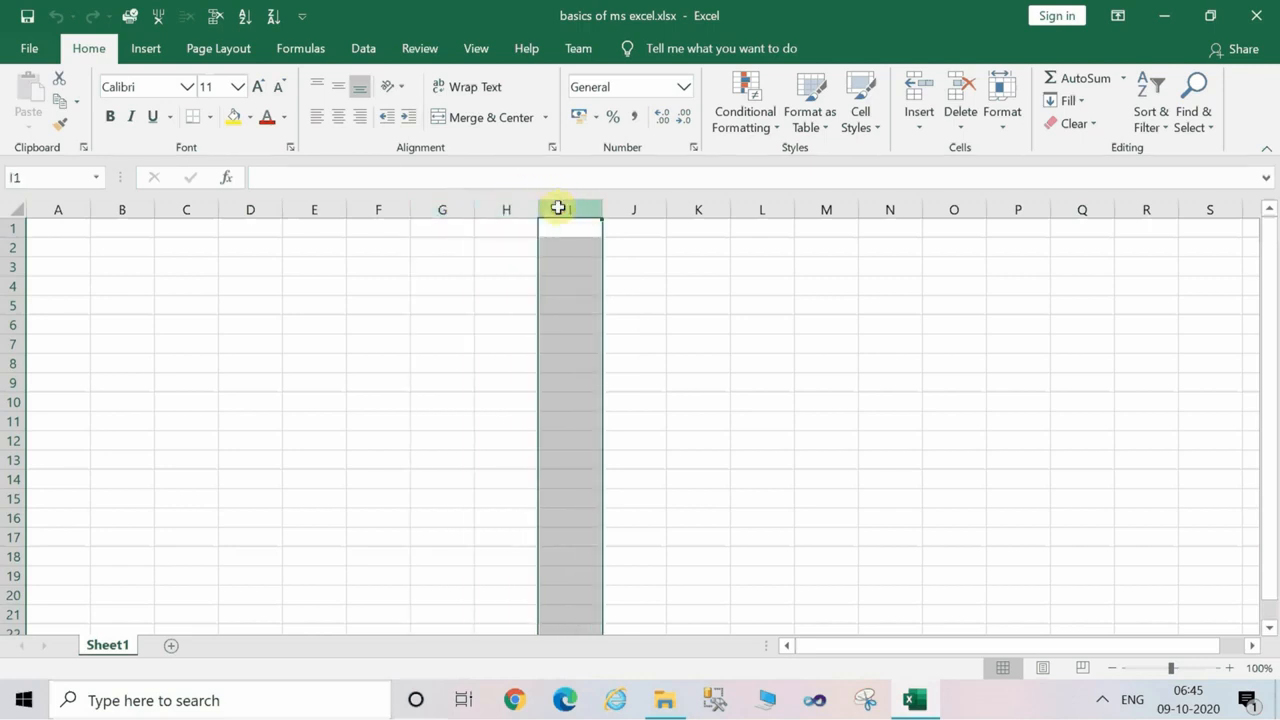
left_click(649, 208)
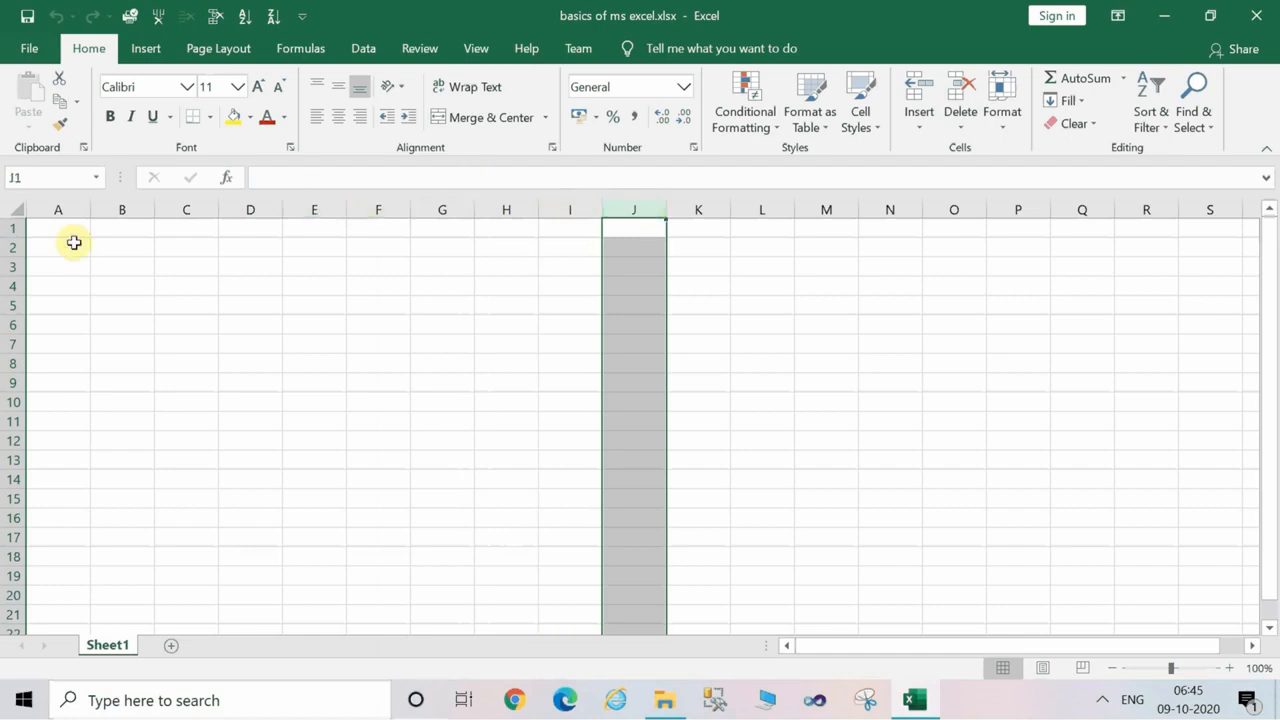
Select entire rows one at a time: 7, 11 and 12.
left_click(5, 344)
left_click(12, 421)
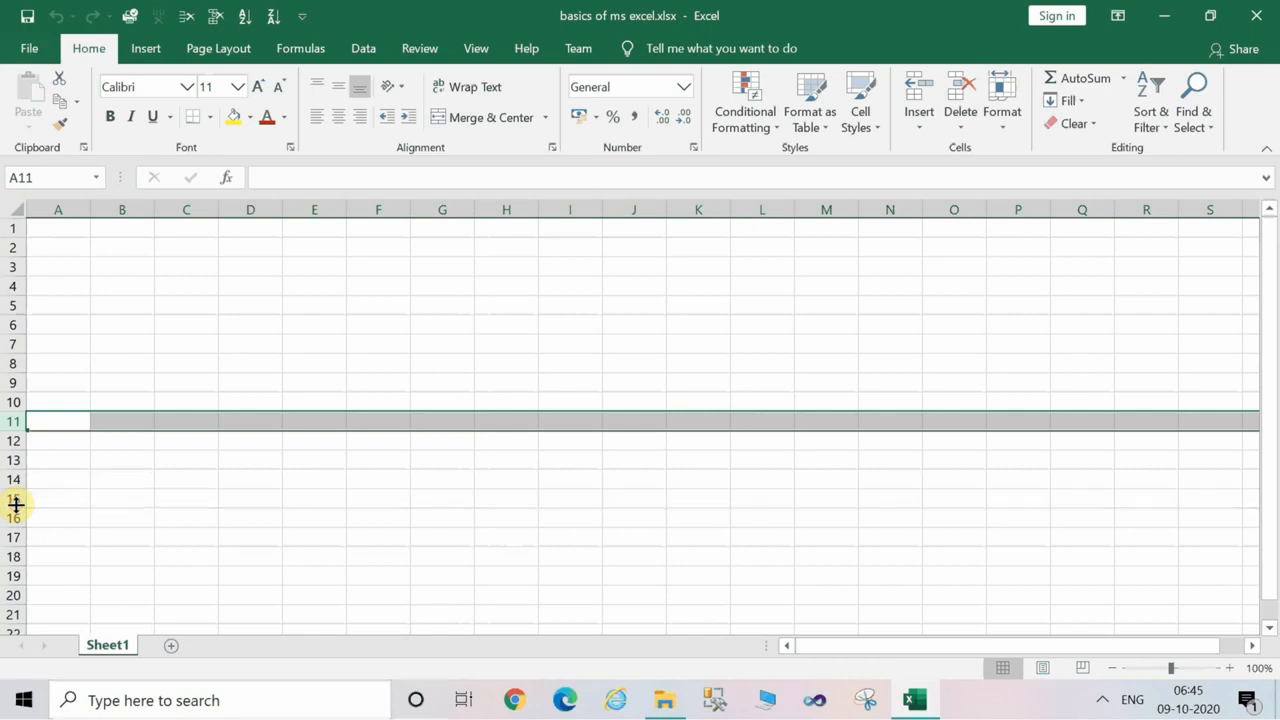
left_click(12, 439)
Select individual cells one by one: F8, H7, I7, H6, H5, G7, H10 and E5.
left_click(354, 362)
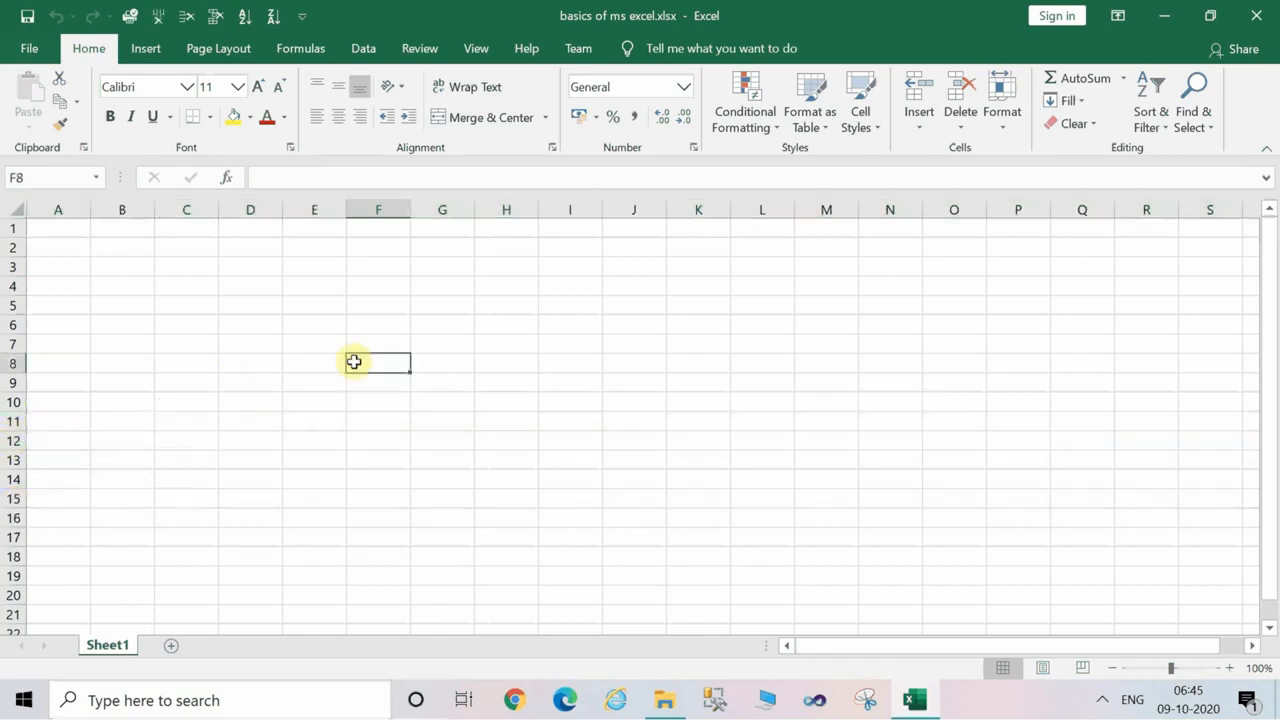
left_click(509, 347)
left_click(580, 348)
left_click(506, 326)
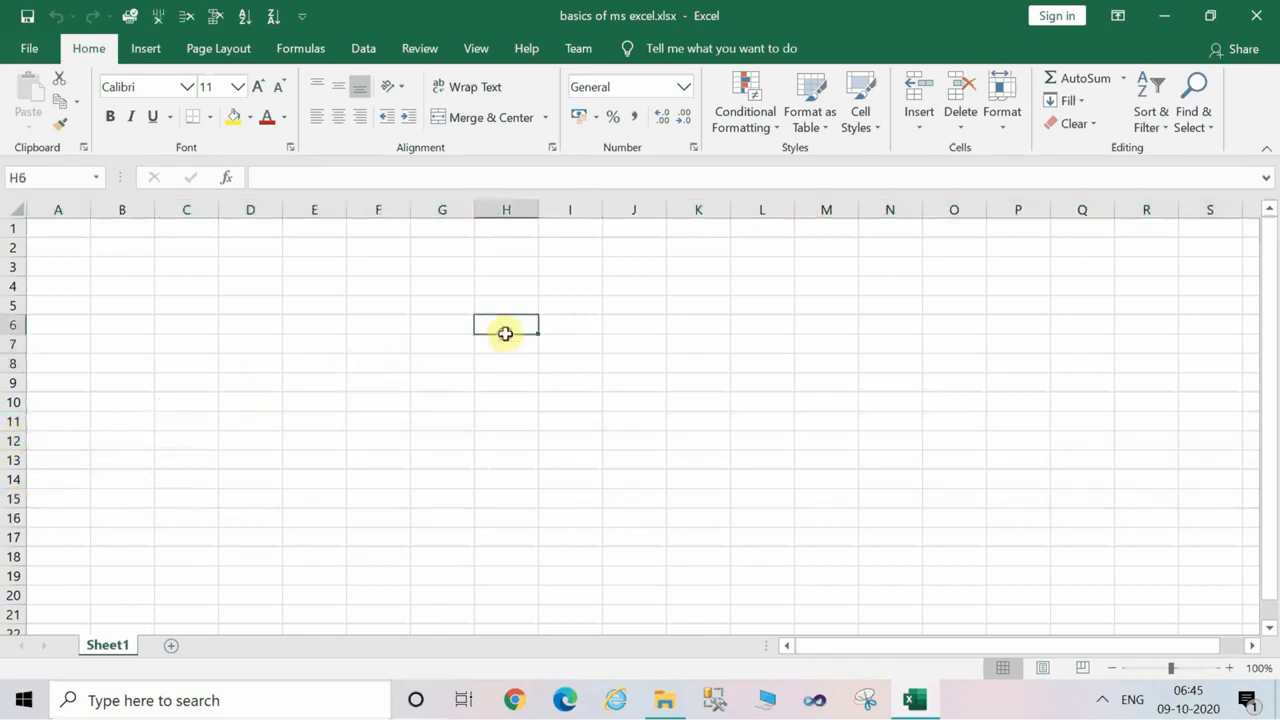
left_click(512, 299)
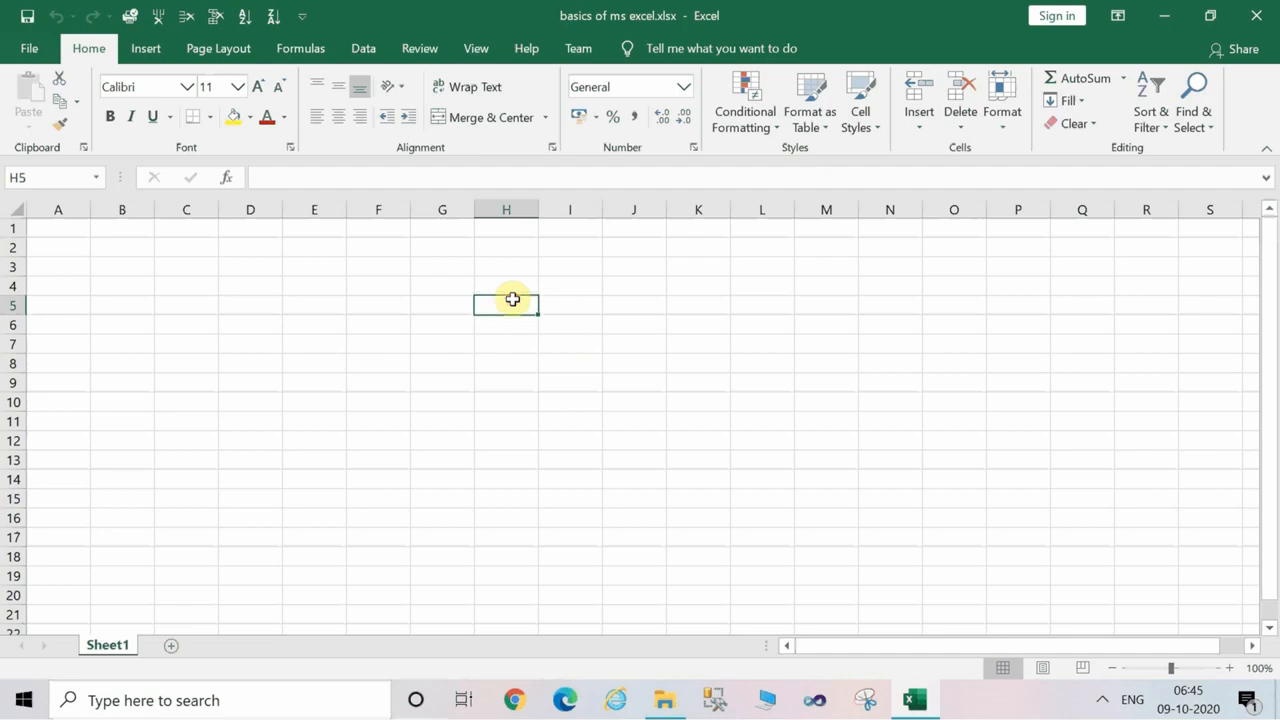
left_click(470, 342)
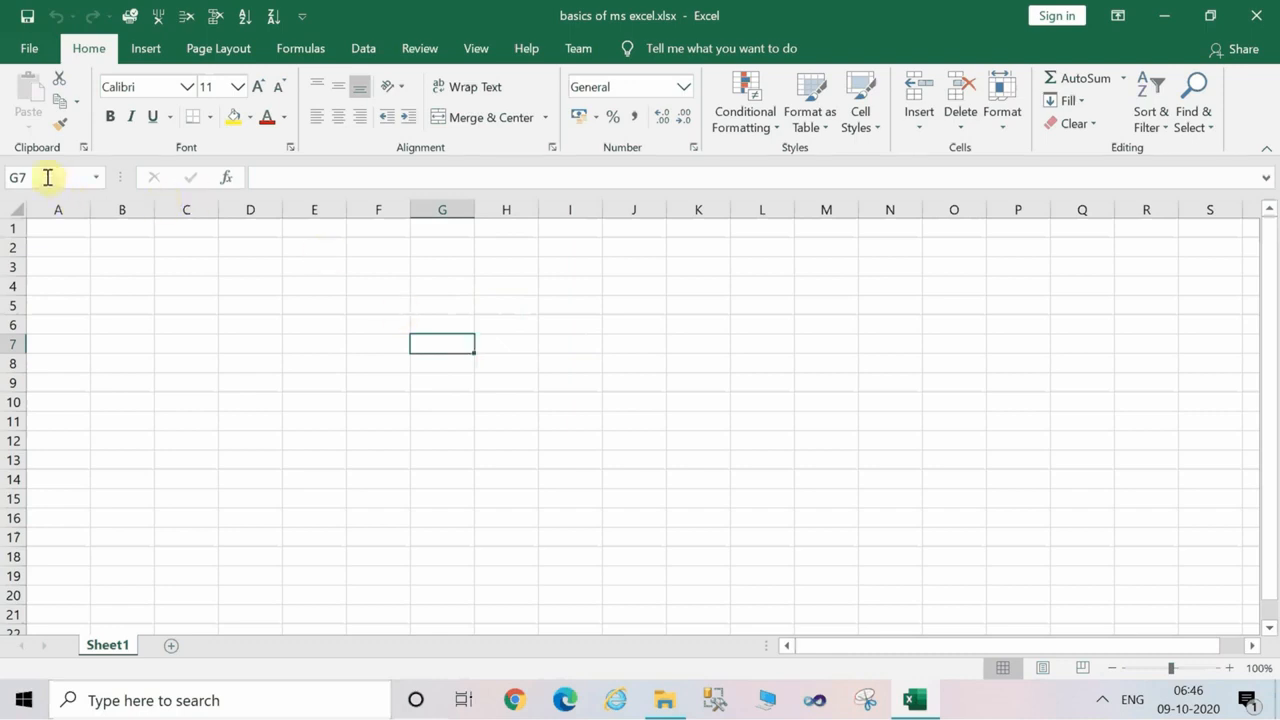
left_click(513, 400)
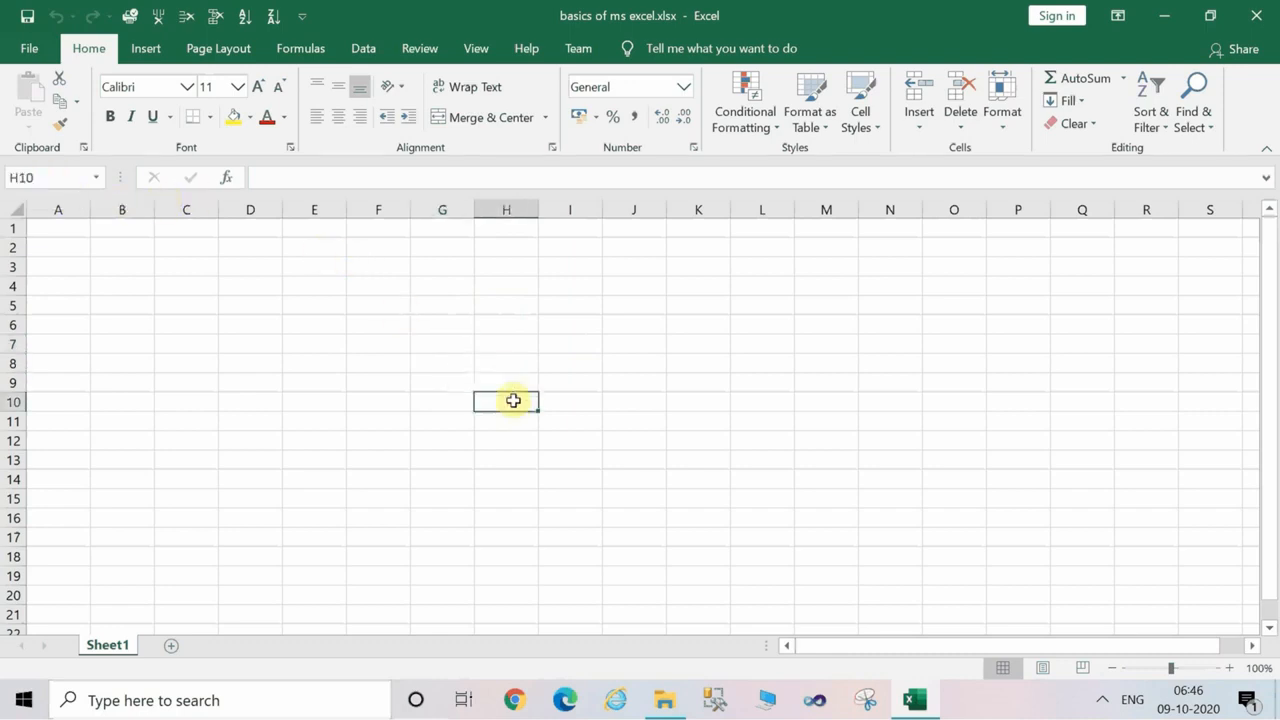
left_click(327, 304)
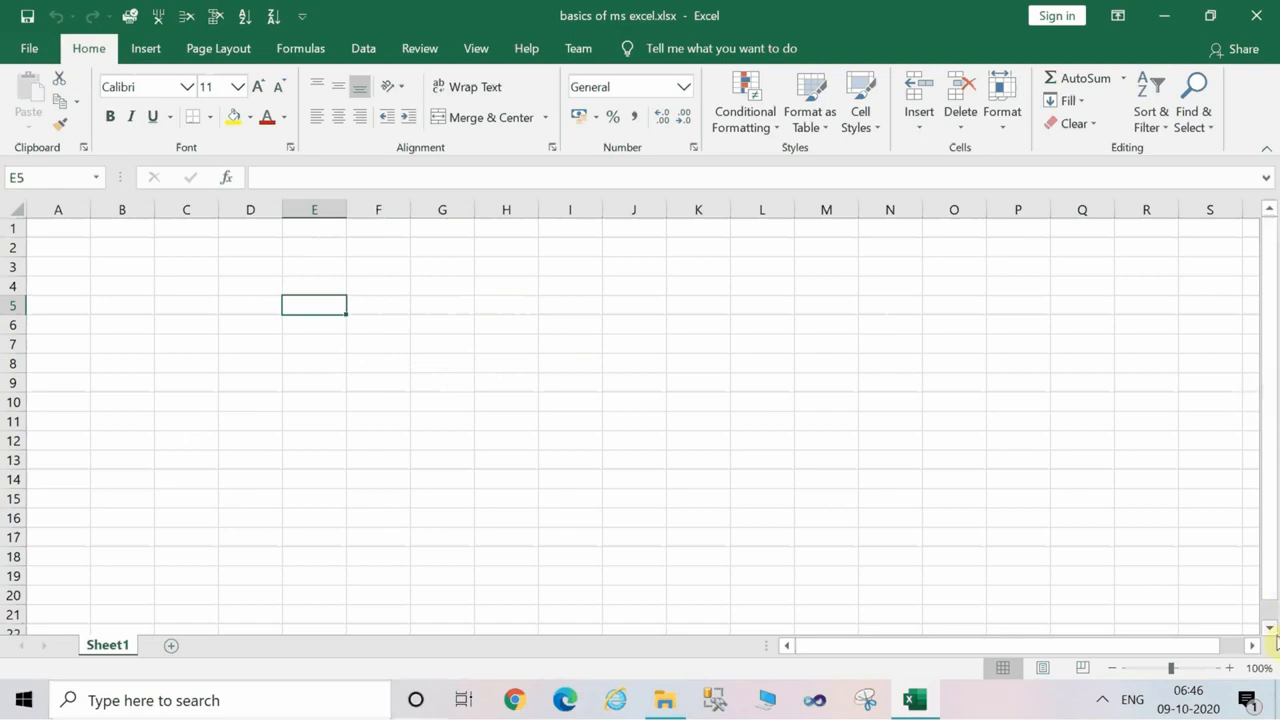
Enter the sample texts dsff, sf, sd, fs, df, sd, fsd and fd down column M in cells M33 to M40.
left_click(1271, 630)
left_click(1271, 630)
left_click(1271, 630)
left_click(1271, 630)
left_click(1271, 630)
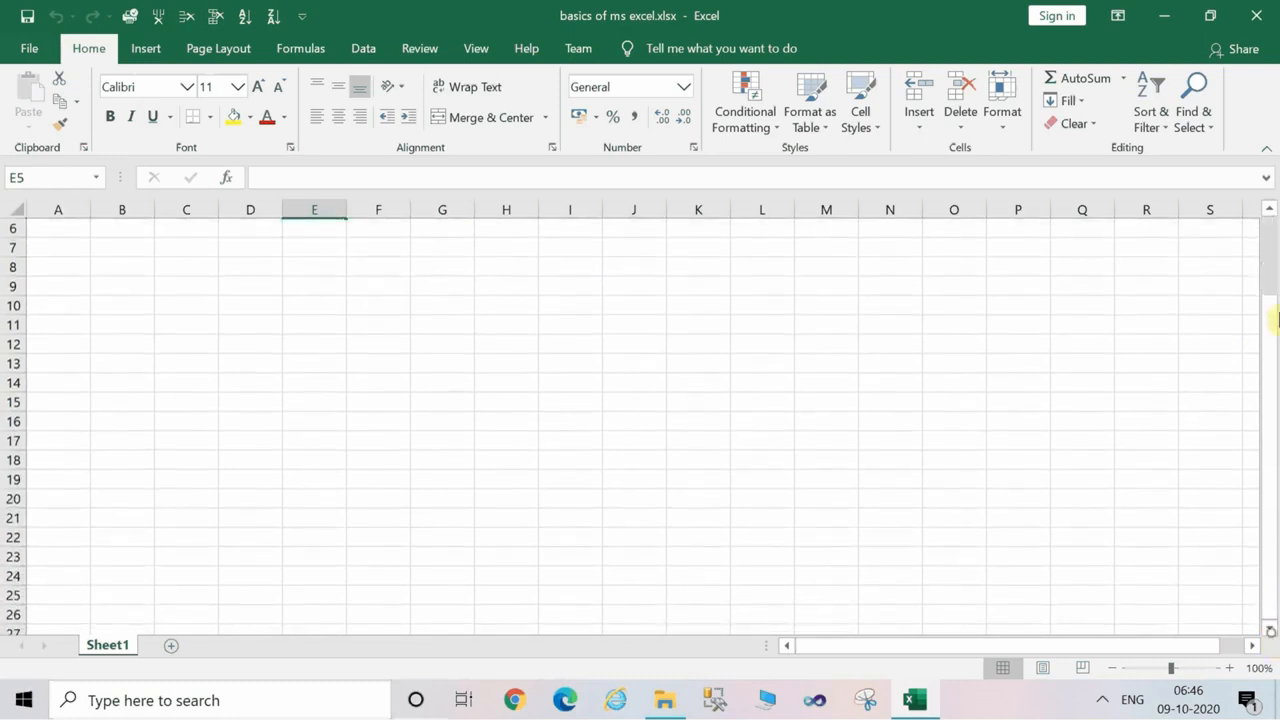
left_click_drag(1272, 278, 1270, 271)
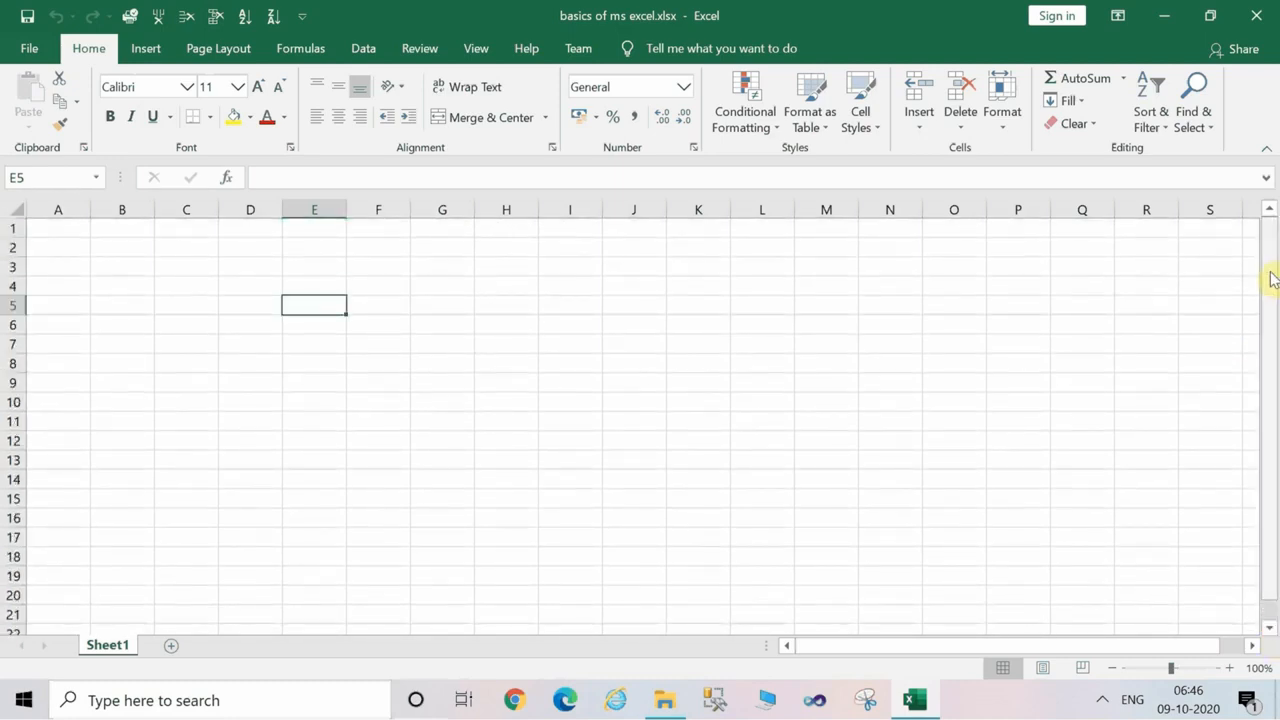
left_click_drag(1273, 632, 1273, 632)
left_click(837, 419)
type("dsff")
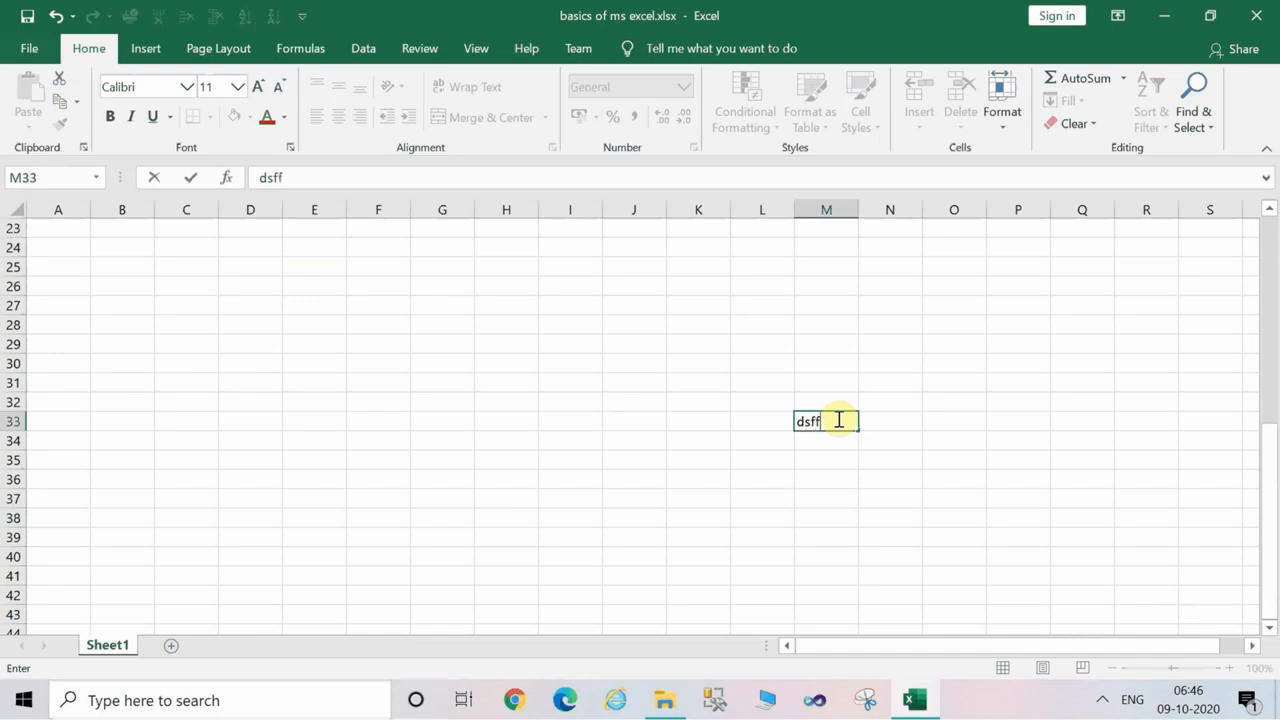
type(" sf sd fs df sd fsd fd")
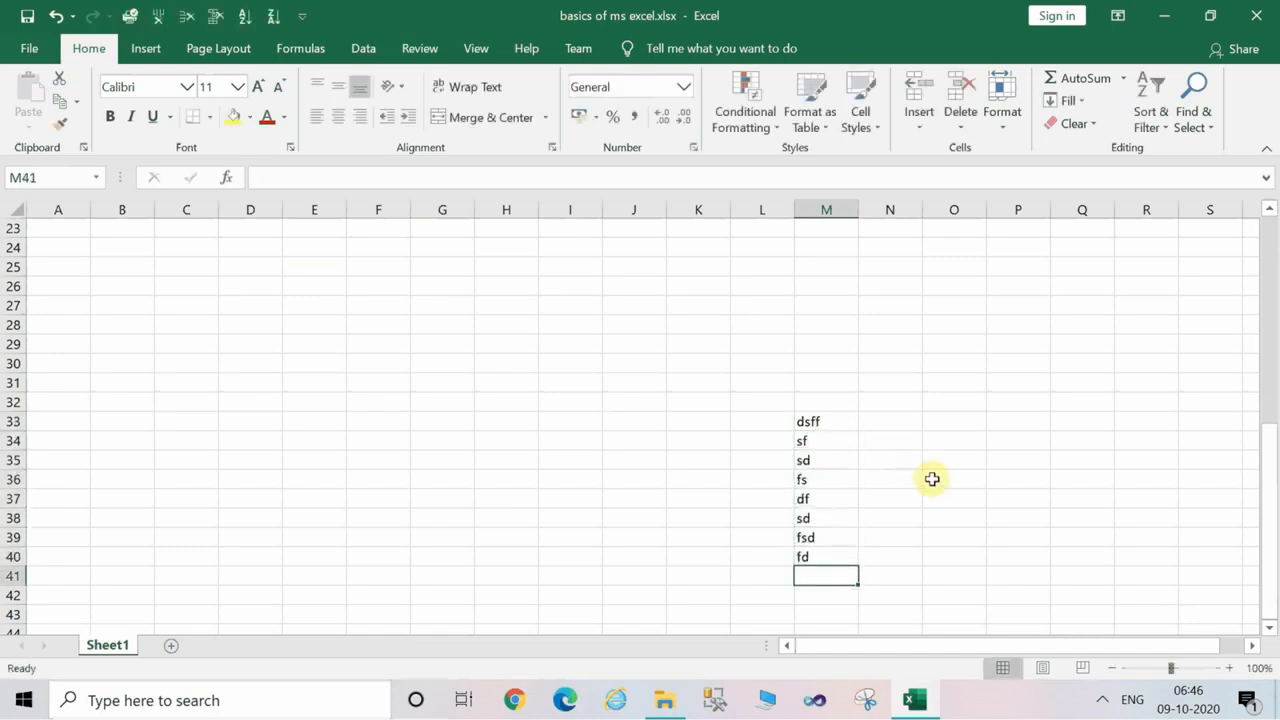
Scroll through the sheet vertically and horizontally to examine the rows and columns beyond the visible area, returning to the first rows.
left_click_drag(1270, 630, 1271, 632)
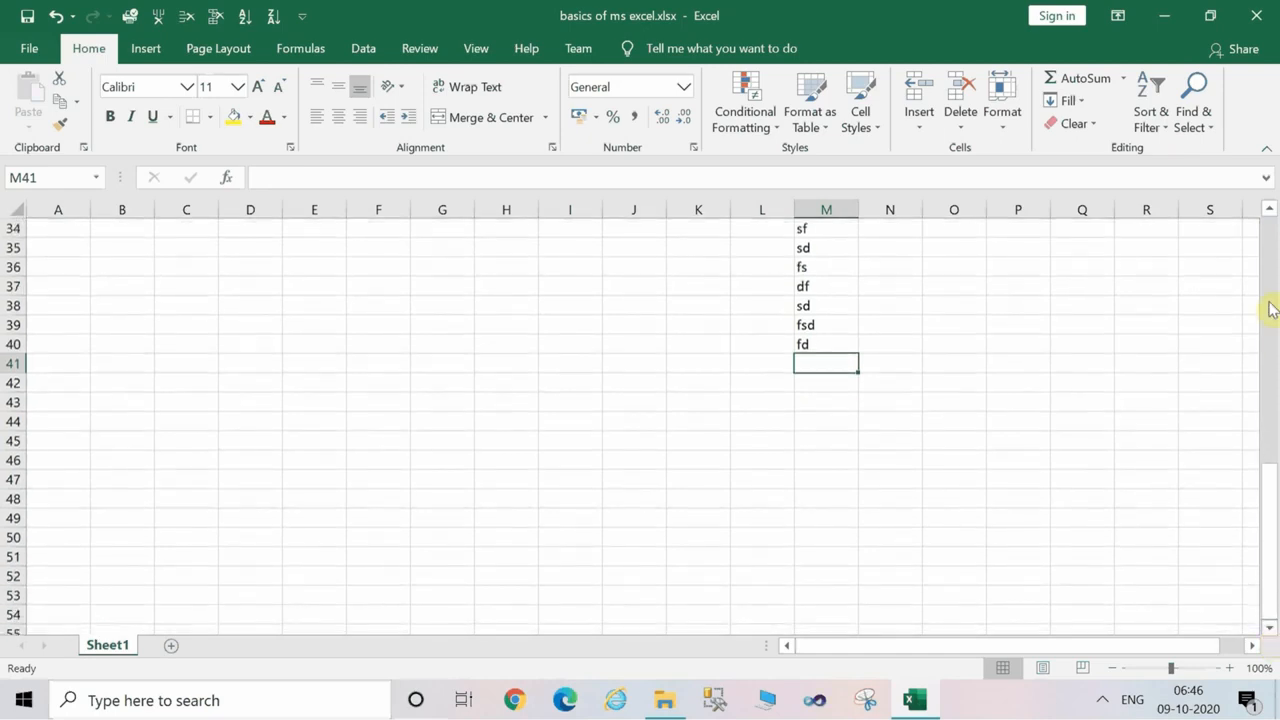
left_click_drag(1276, 272, 1276, 272)
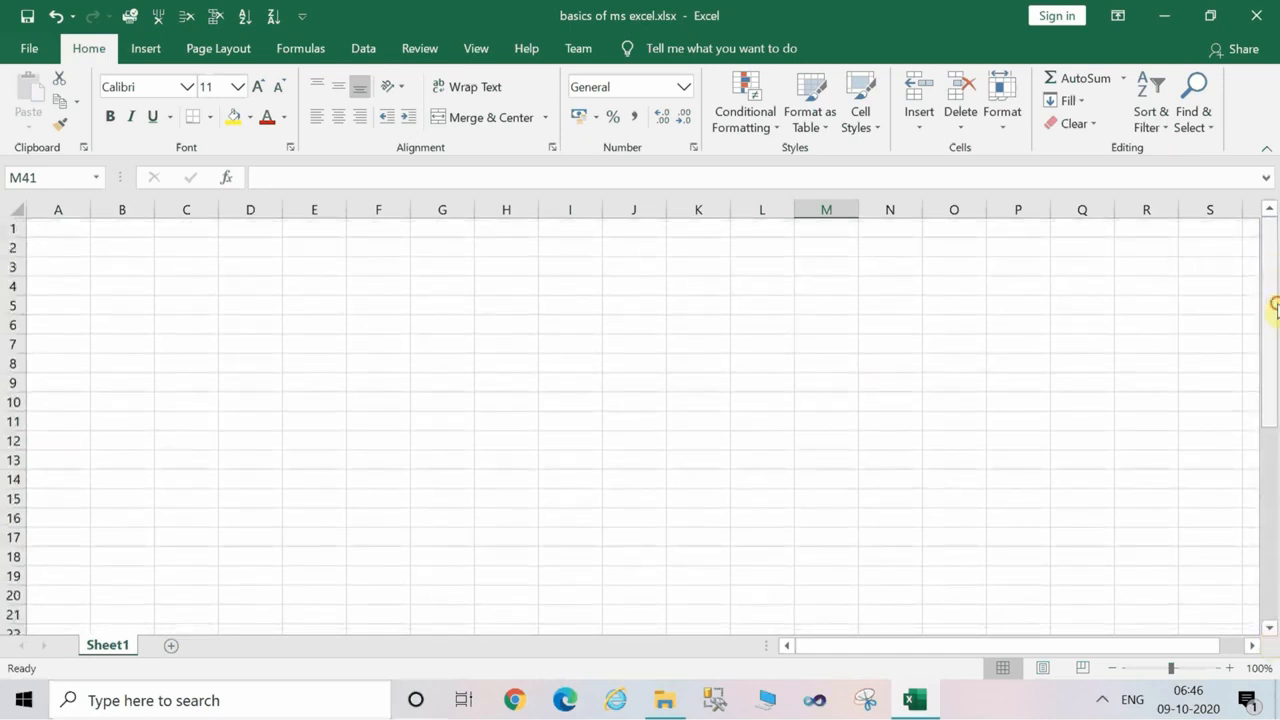
left_click_drag(1276, 305, 1274, 500)
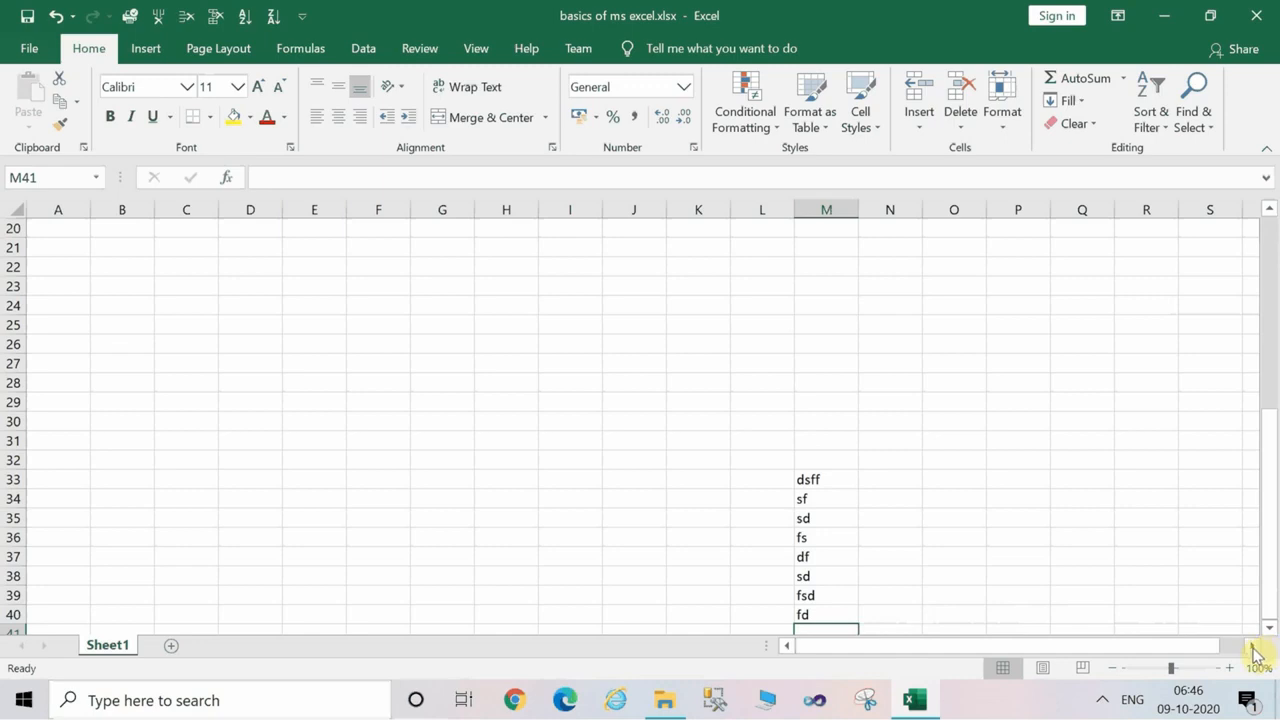
left_click_drag(1253, 646, 1253, 646)
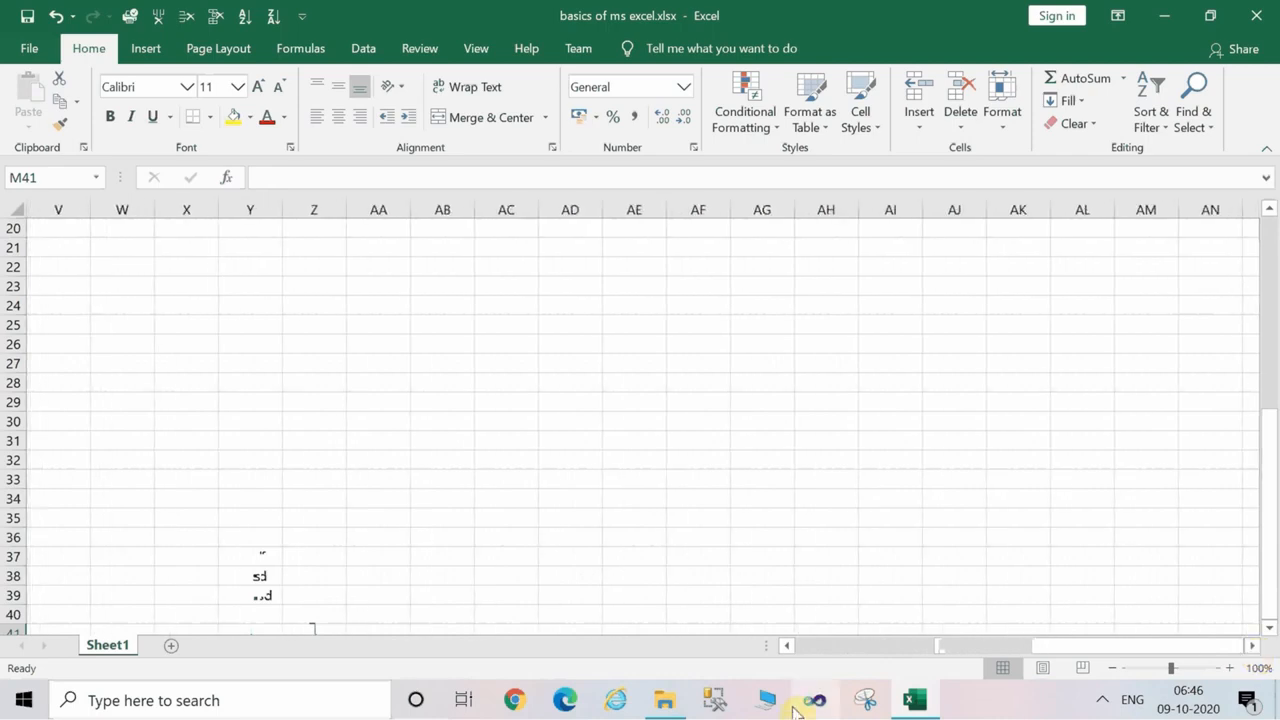
left_click(799, 648)
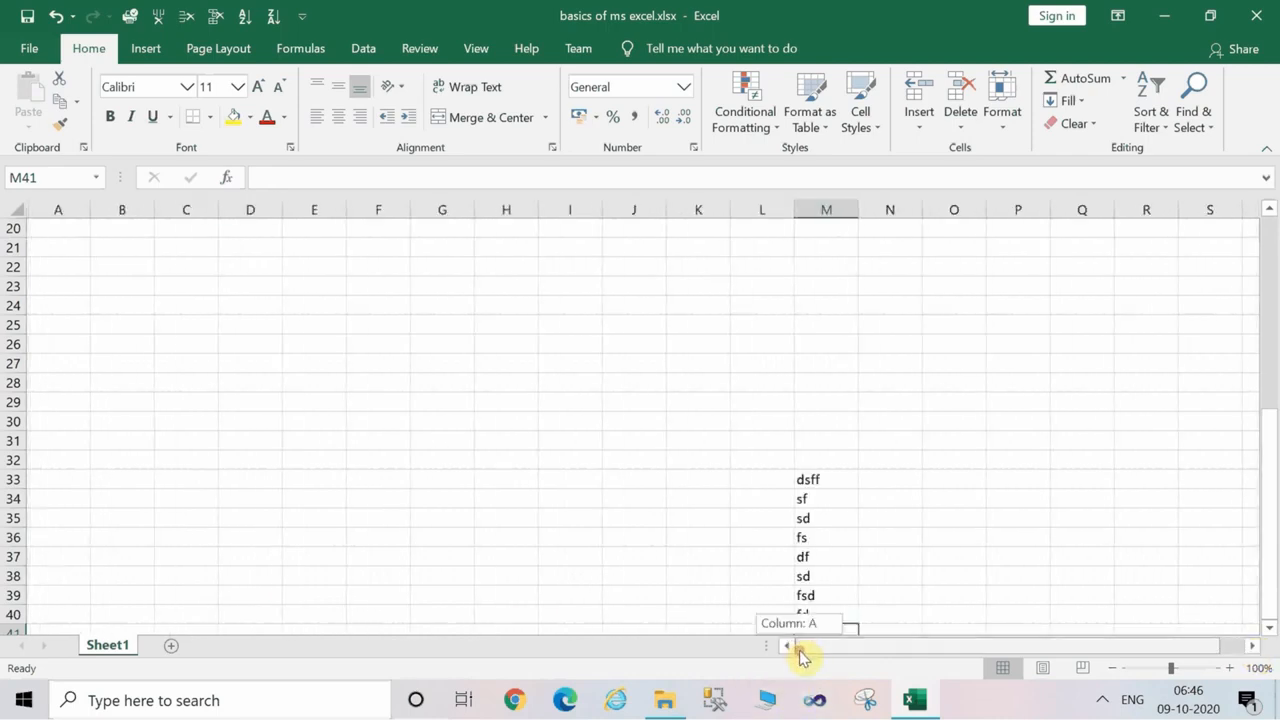
left_click(1271, 630)
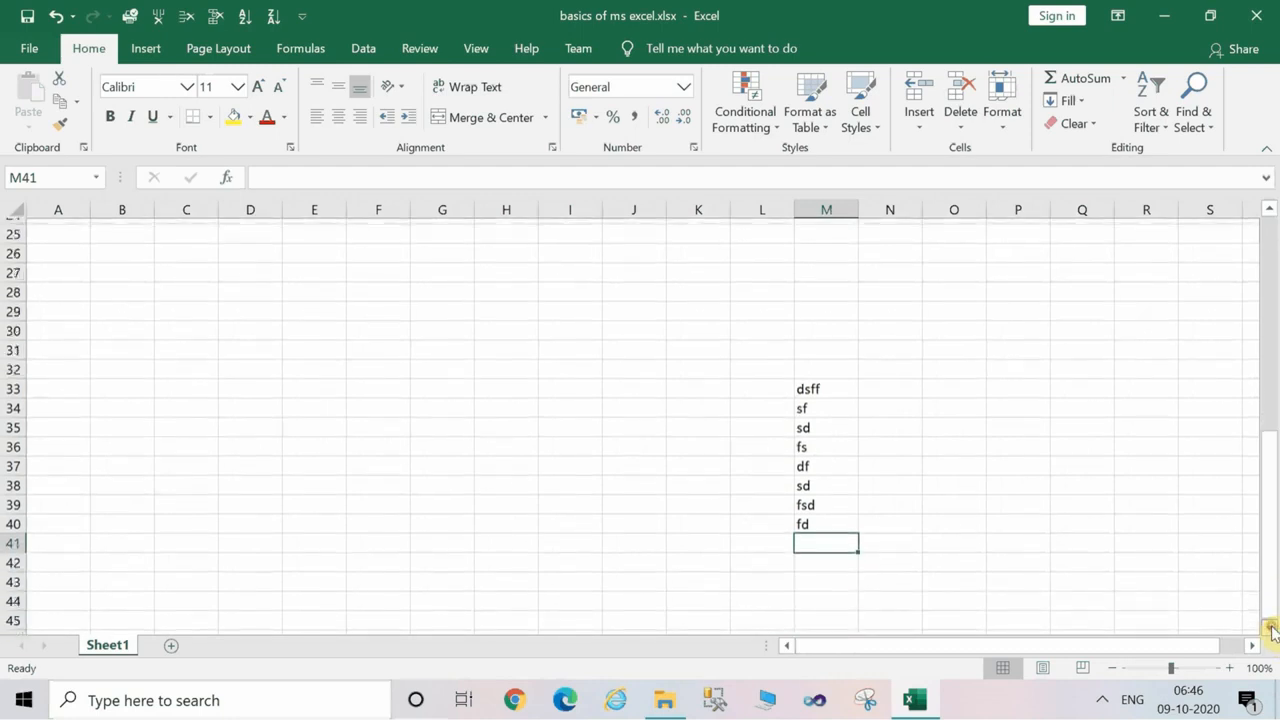
left_click(1271, 630)
left_click(1271, 630)
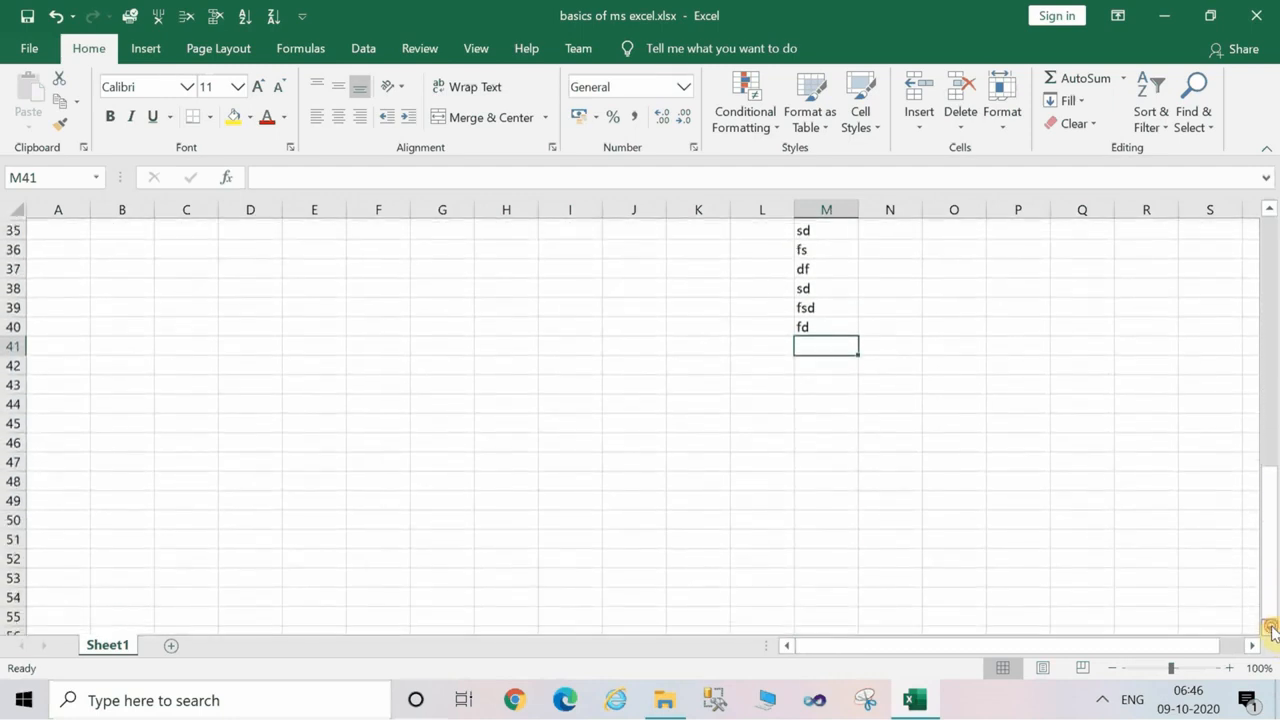
left_click(1271, 630)
left_click(1271, 630)
left_click_drag(1276, 266, 1274, 268)
Add two new blank worksheets after Sheet1.
left_click(591, 401)
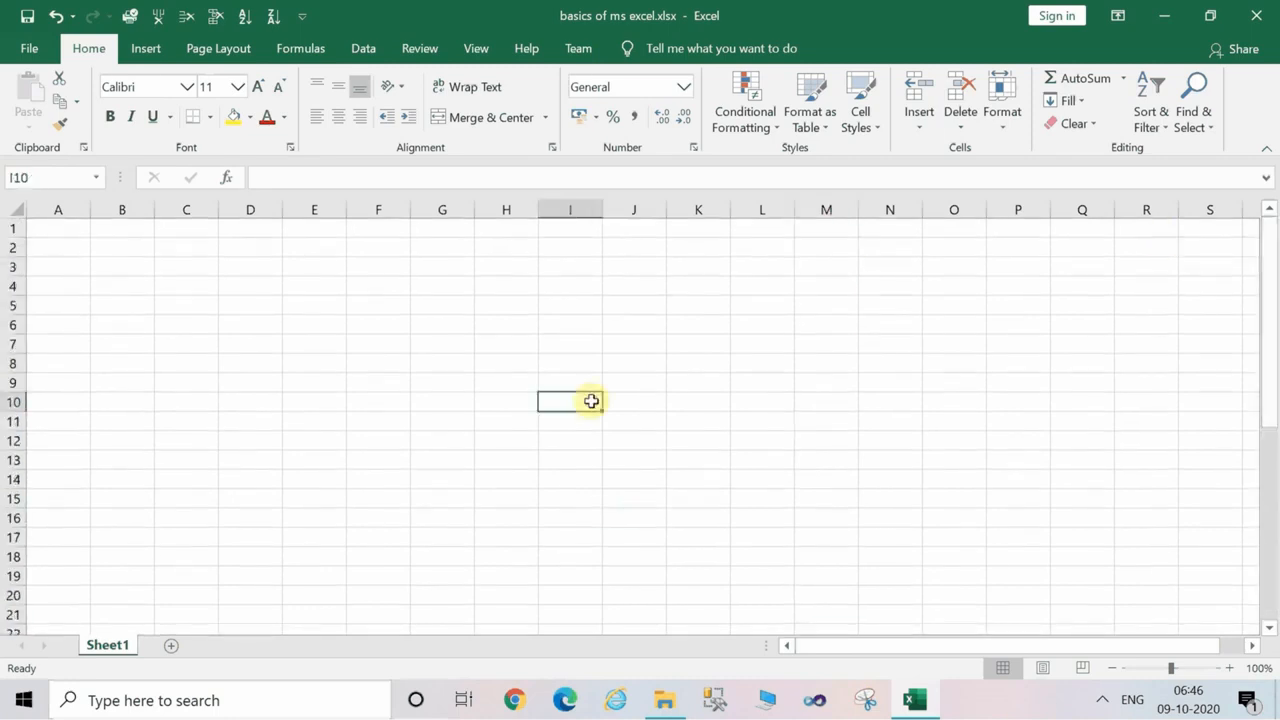
double_click(113, 646)
left_click(185, 594)
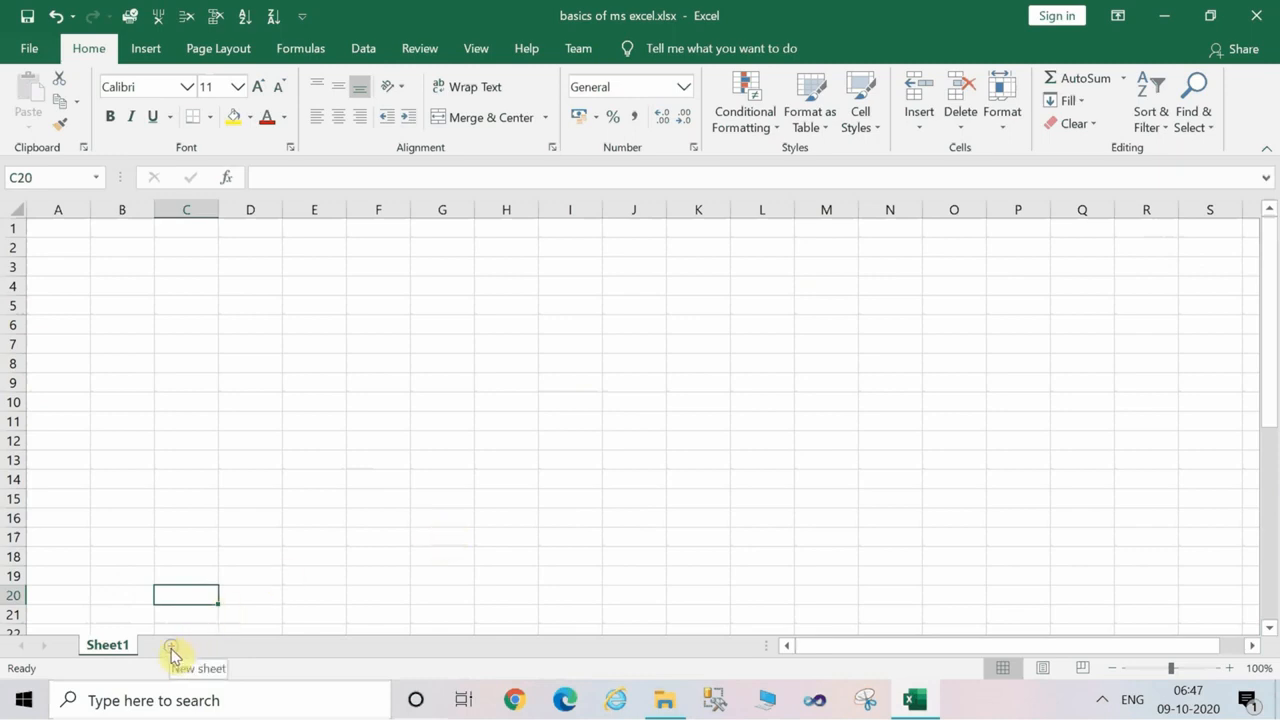
left_click(171, 649)
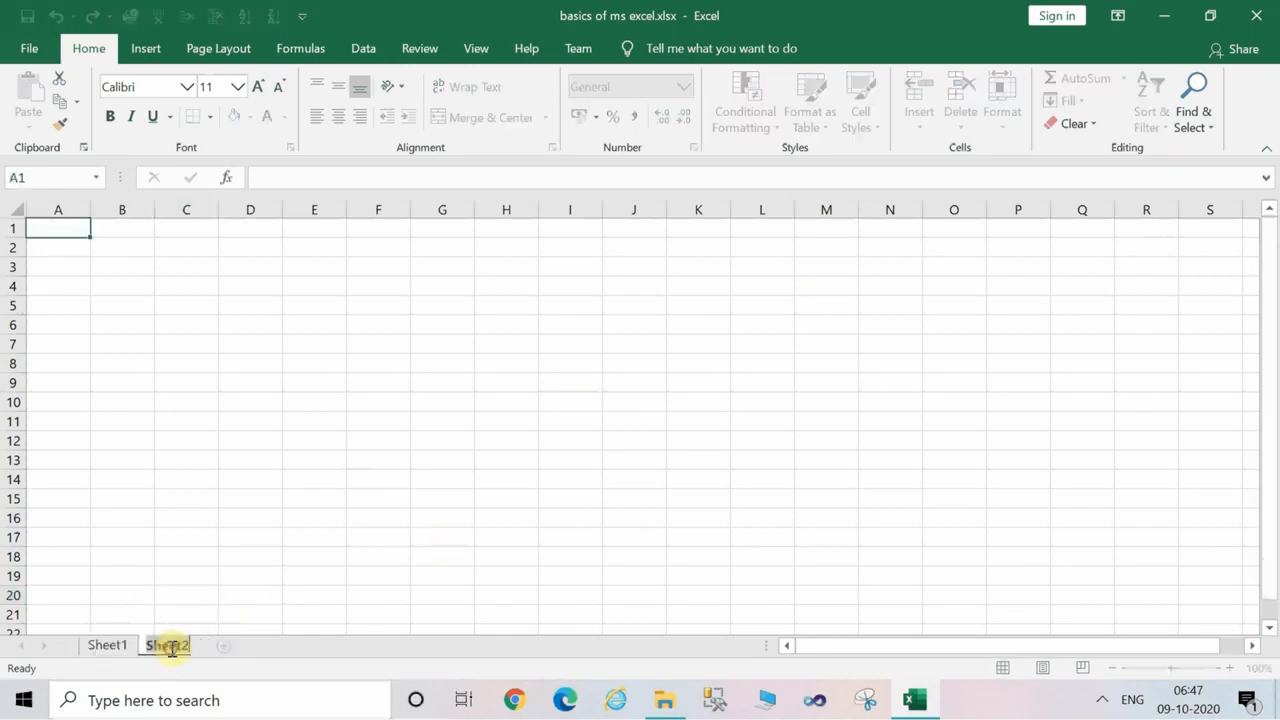
left_click(233, 649)
Rename the Sheet1 worksheet as "basic".
left_click(143, 650)
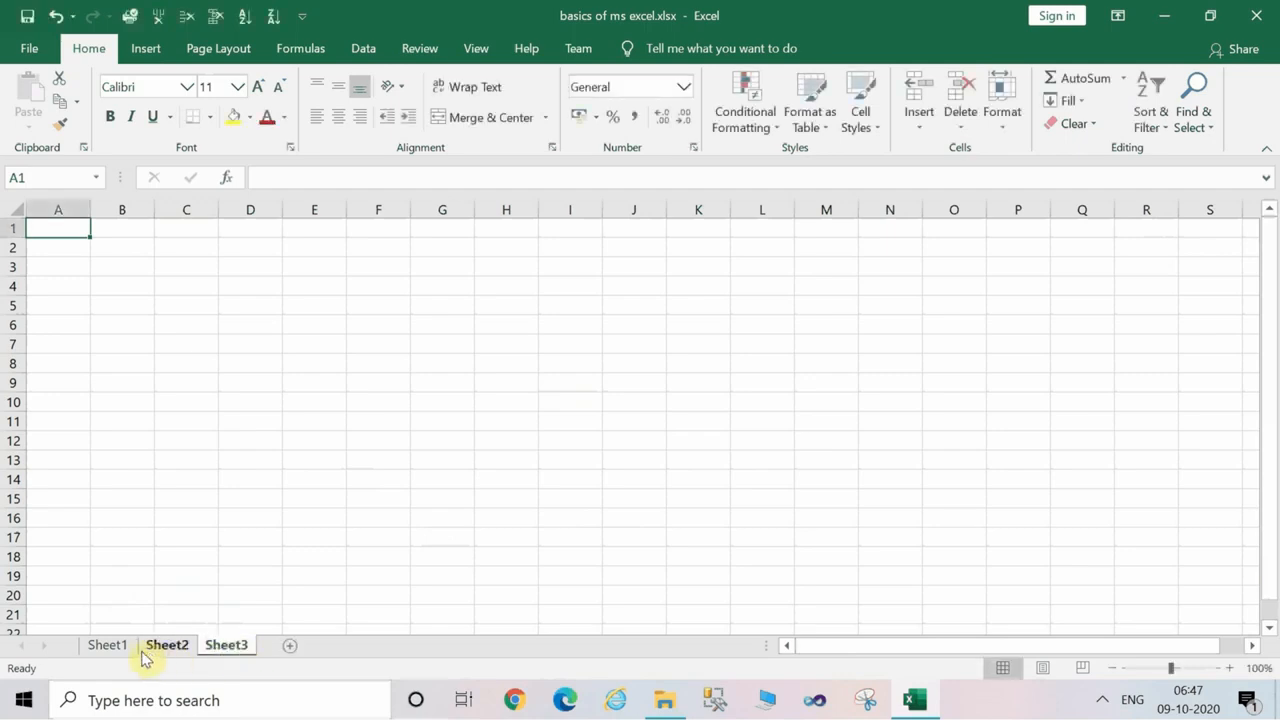
left_click(123, 650)
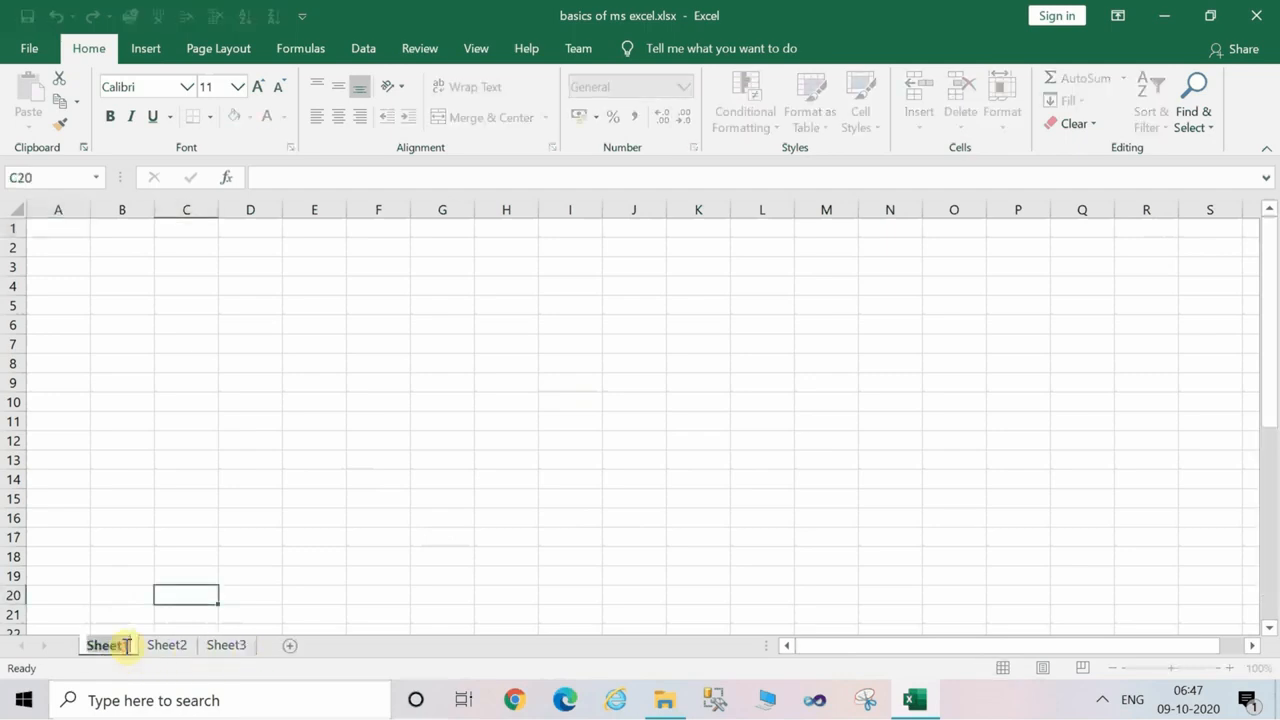
type("ba")
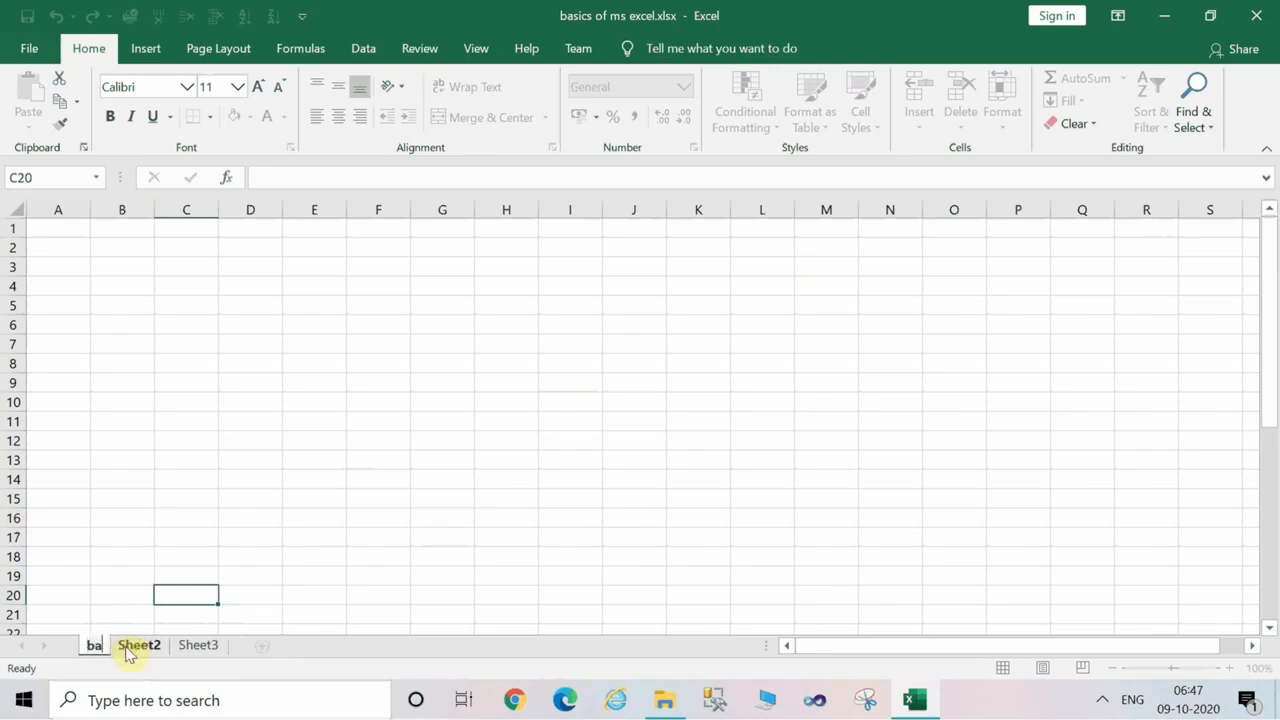
type("sic")
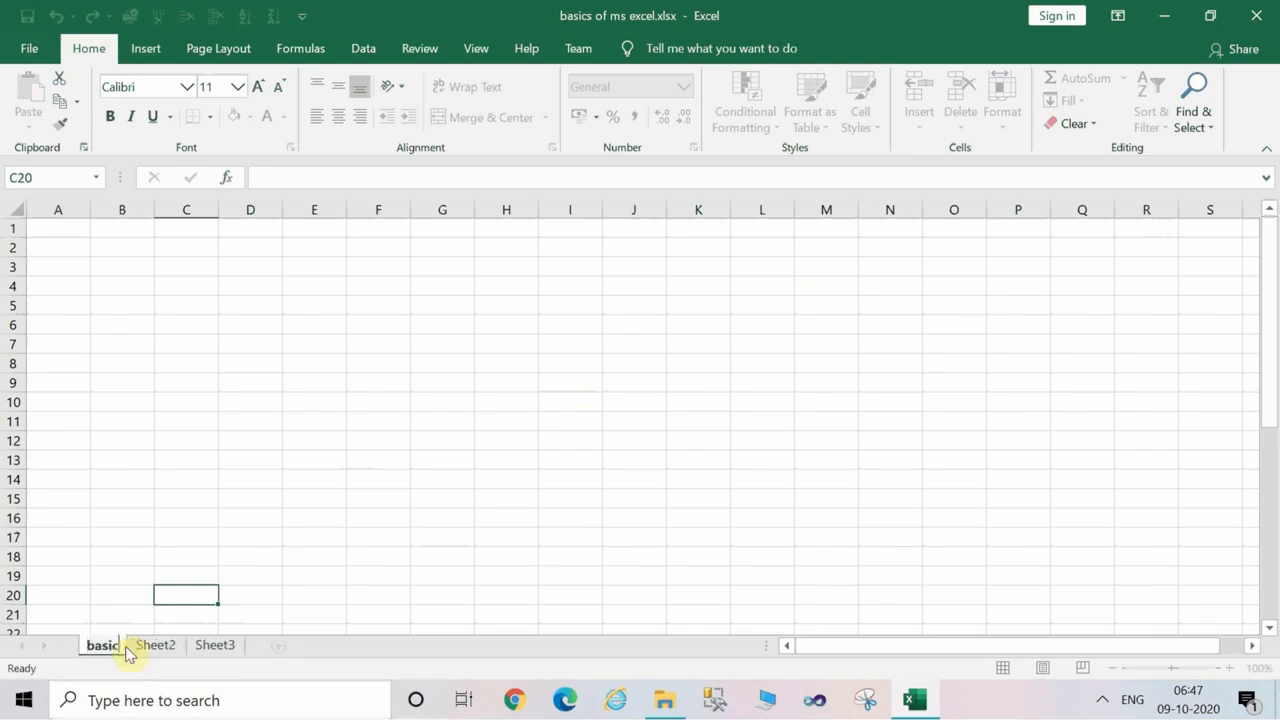
left_click(330, 482)
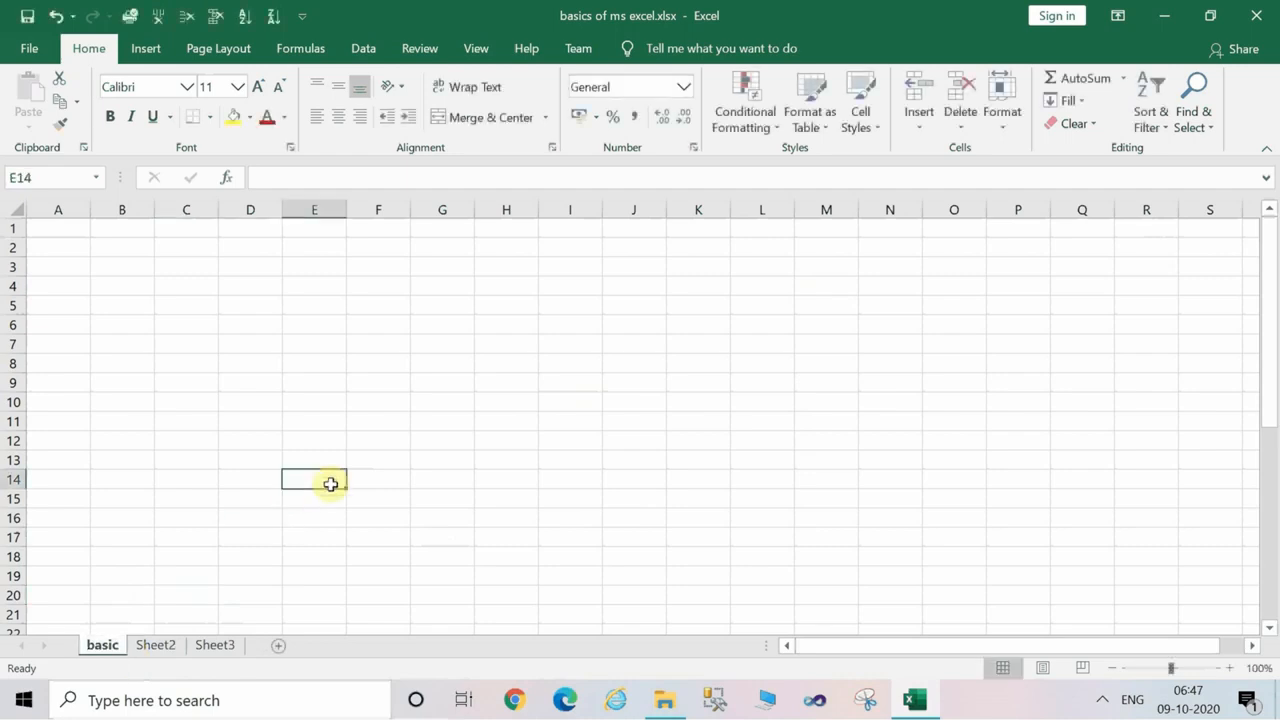
Enter the column headers "sr No", "cost", "sale" and "profift" in cells A1 to D1 of the basic sheet.
left_click(186, 362)
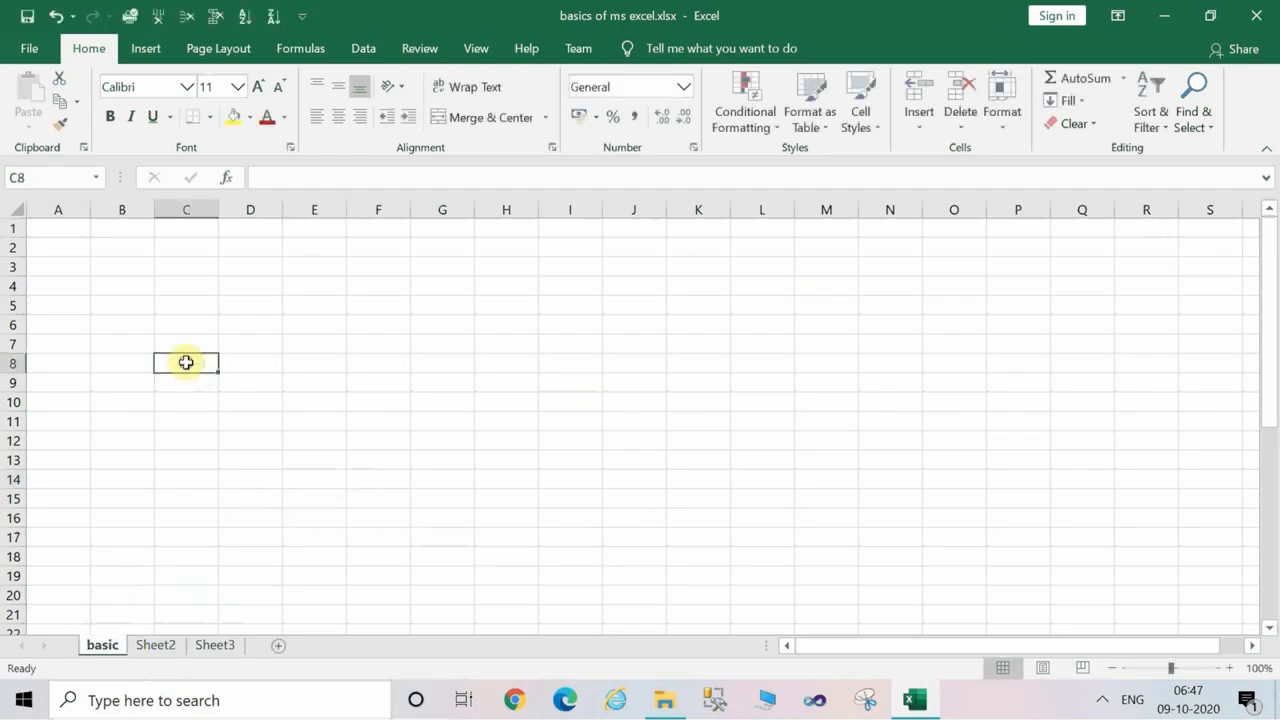
left_click(73, 234)
type("s")
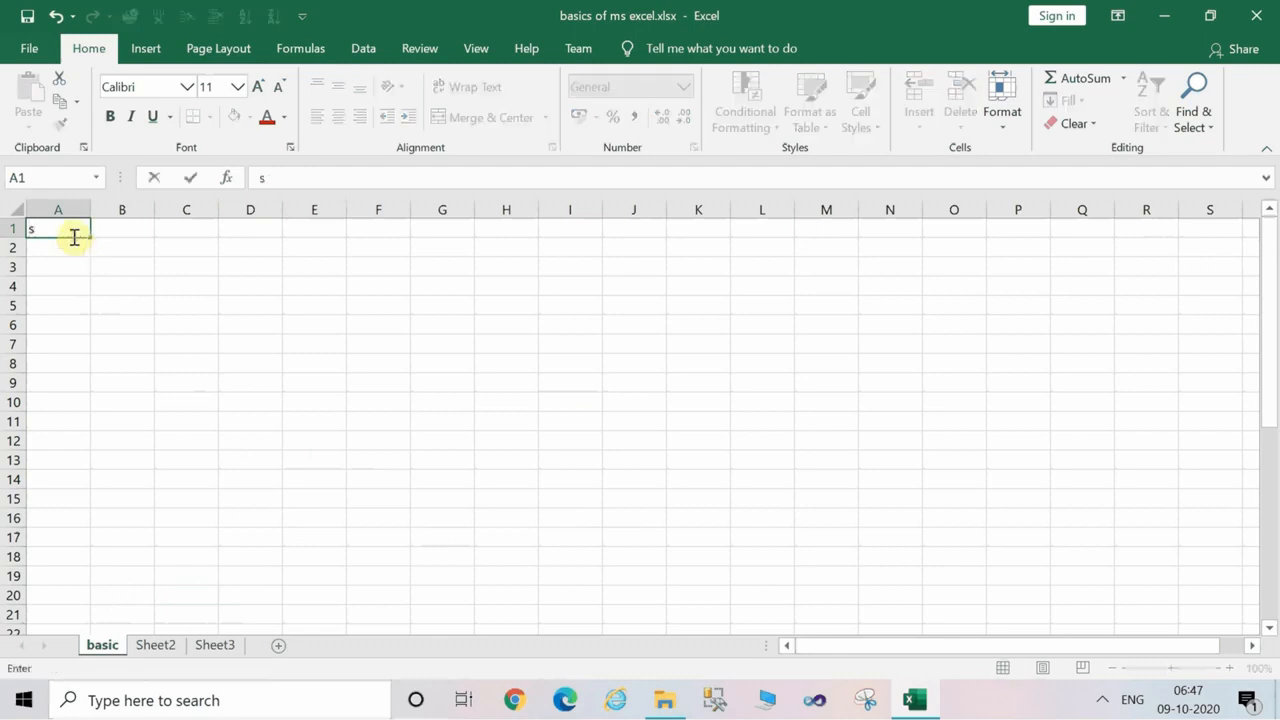
type("r No")
key("Tab")
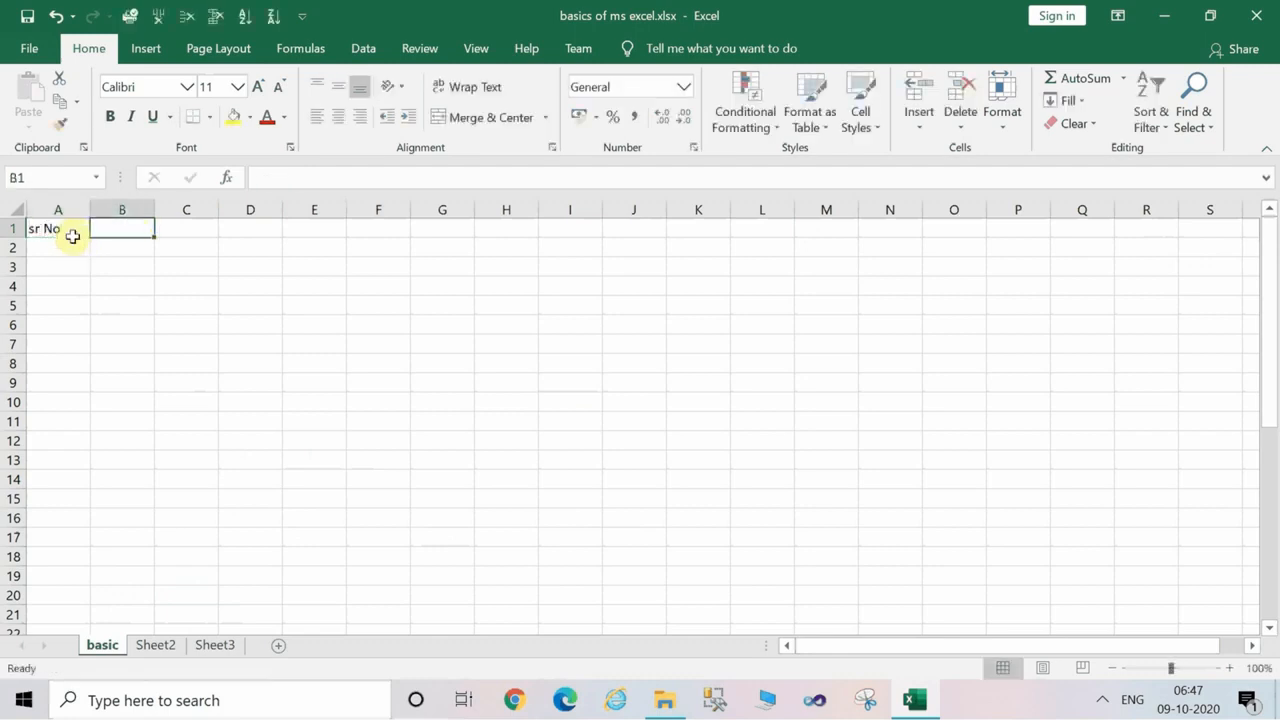
type("cost")
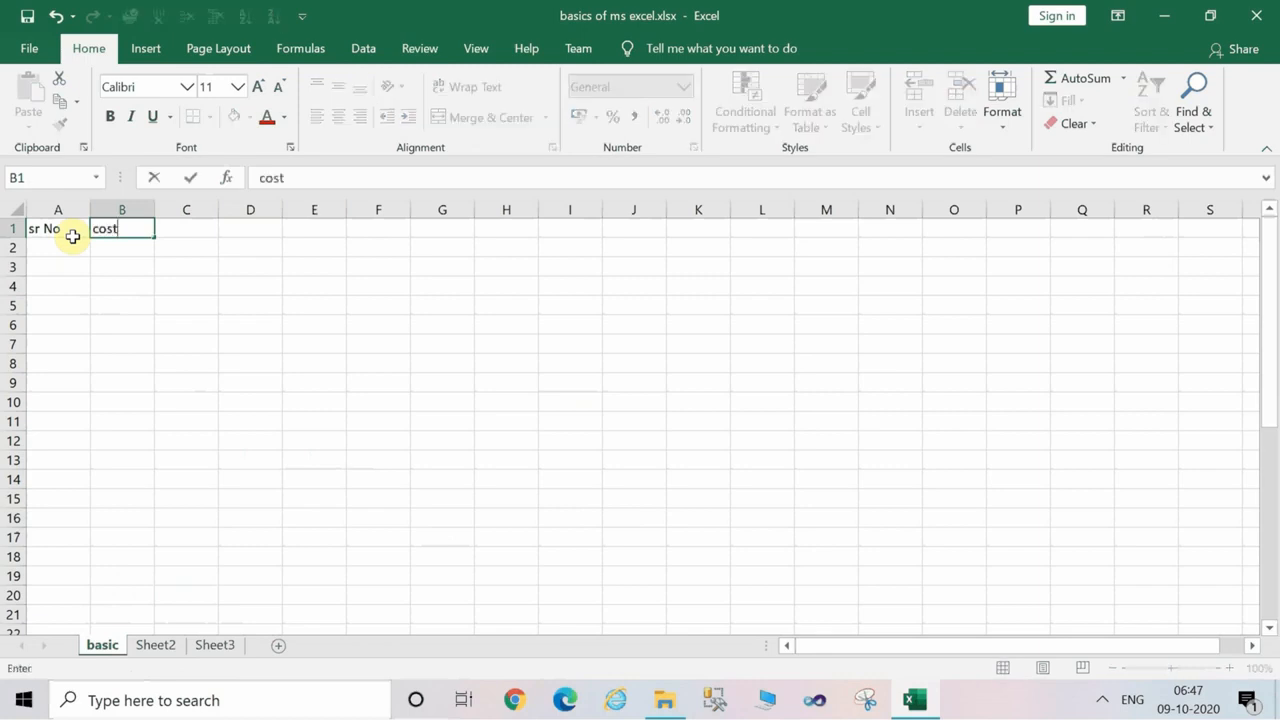
key("Tab")
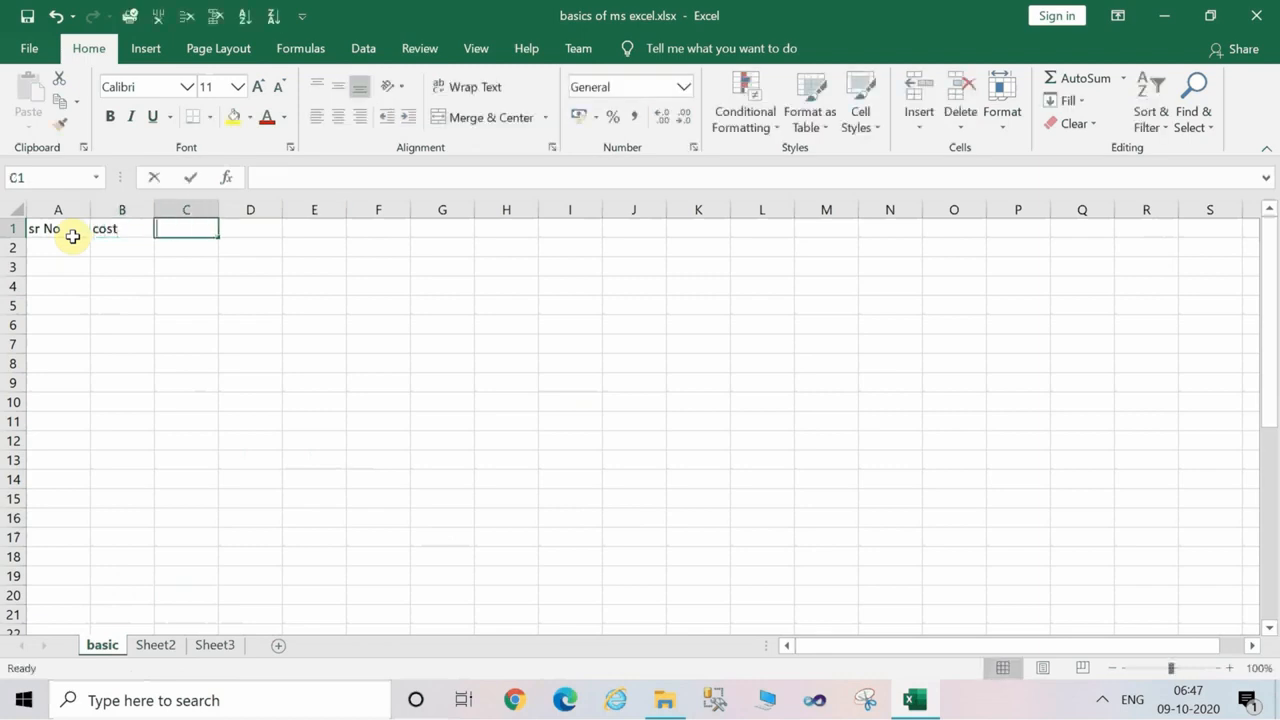
type("sale")
key("Tab")
type("p")
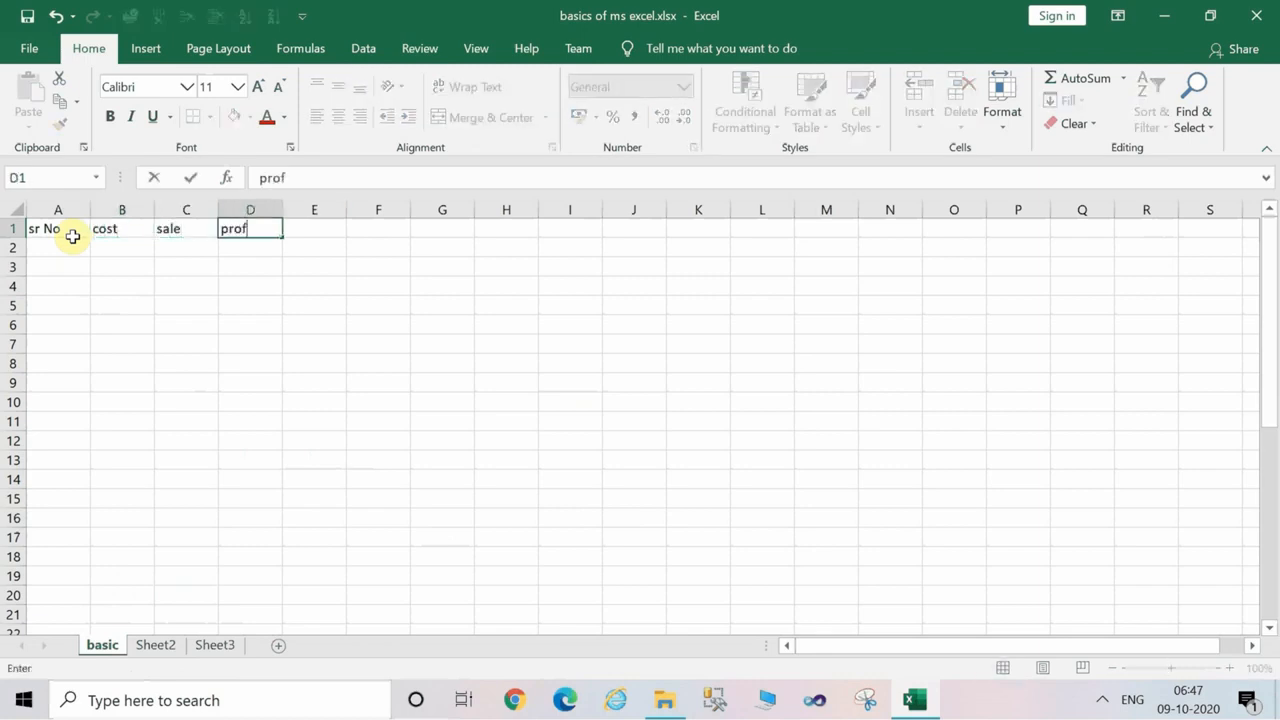
type("rofift")
key("Return")
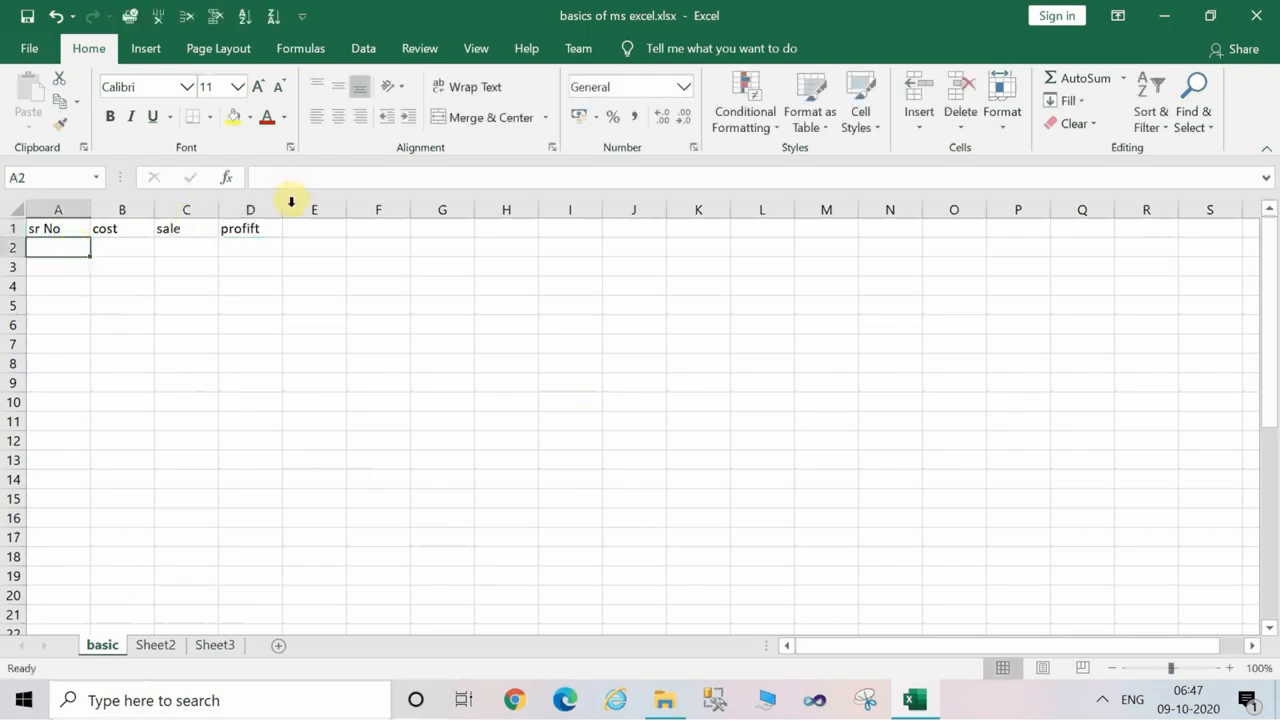
Correct the header in cell D1 to "profit".
left_click(265, 230)
type("prof")
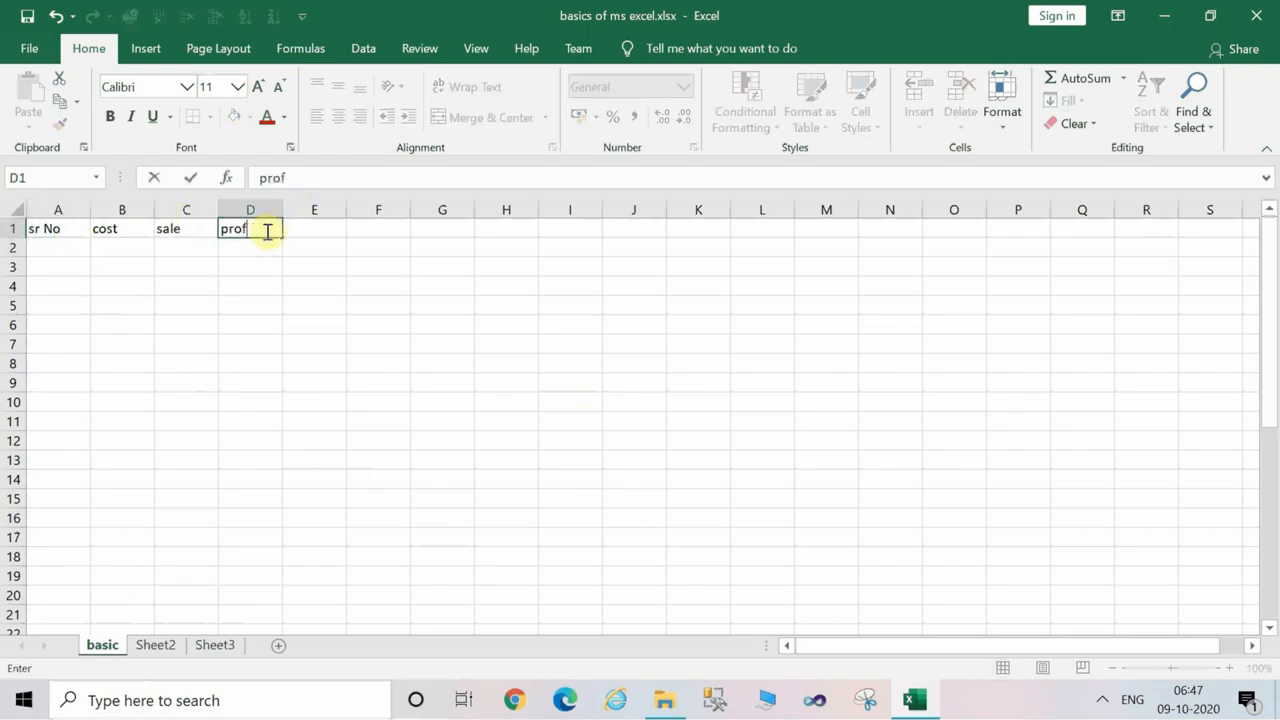
type("it")
key("Return")
type("\\")
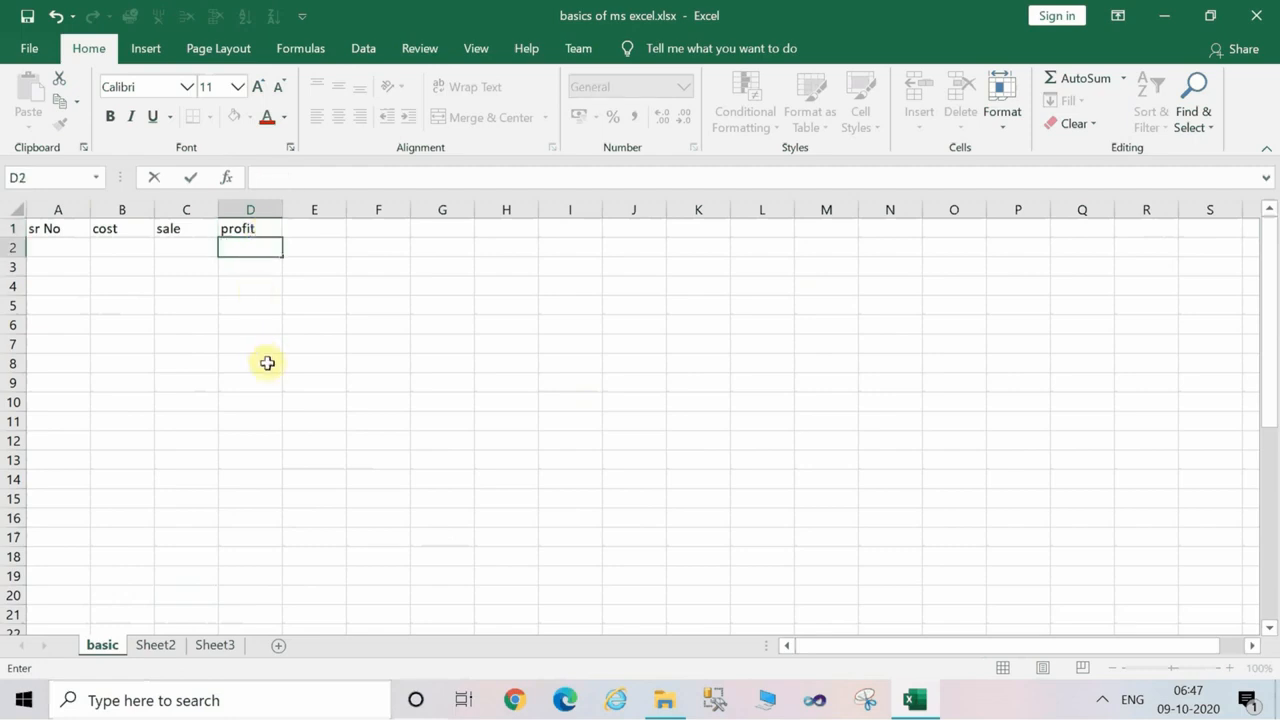
Apply outside borders and then all borders to the range A1:D8, and deselect the table.
left_click_drag(266, 363, 40, 230)
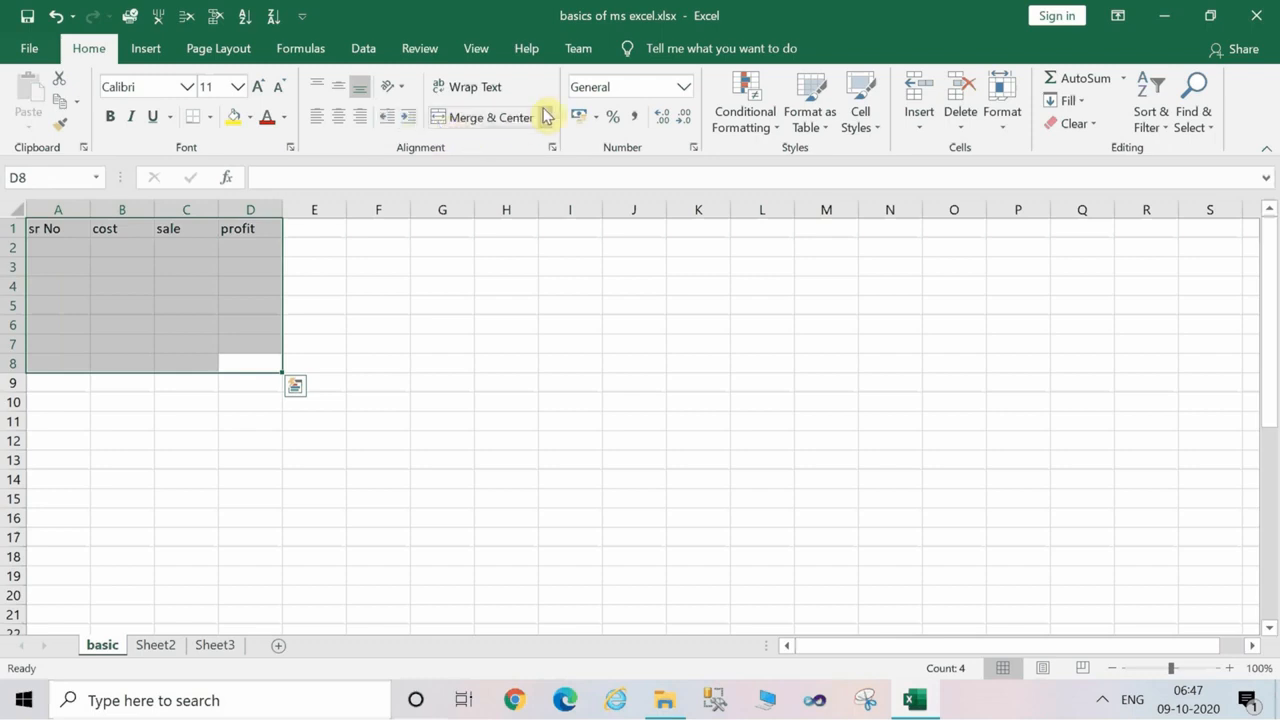
left_click(209, 118)
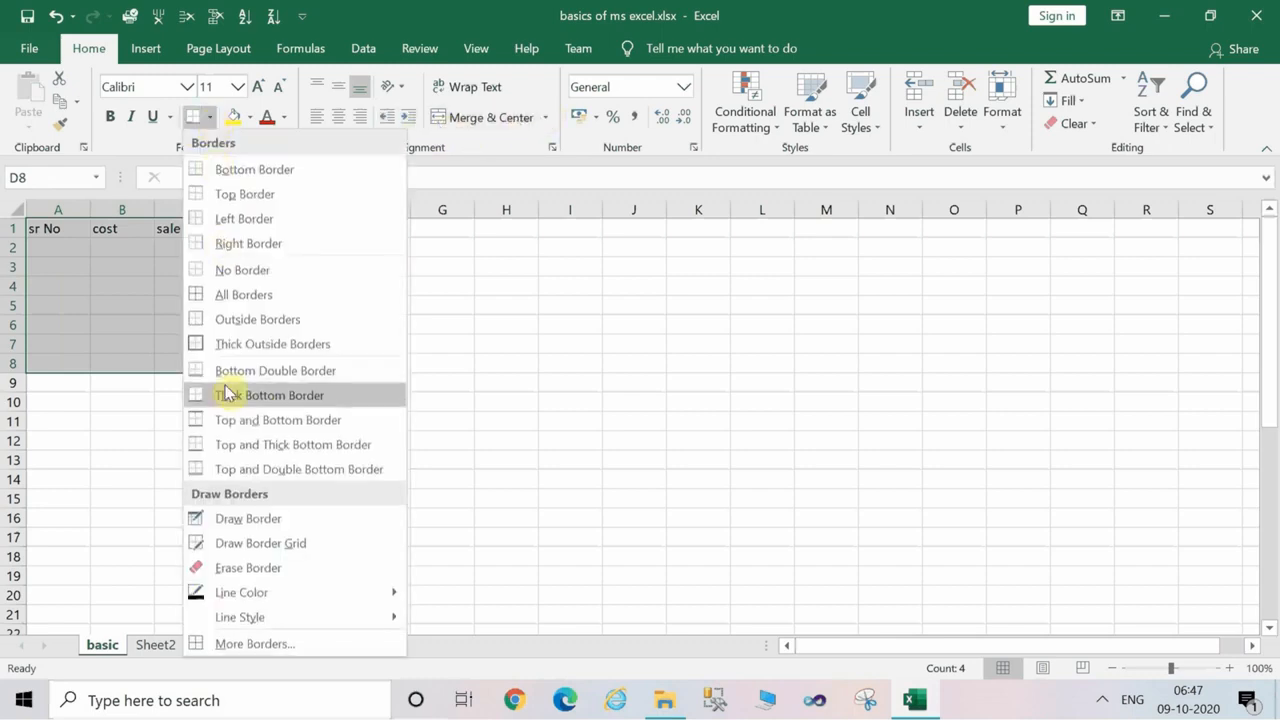
left_click(254, 321)
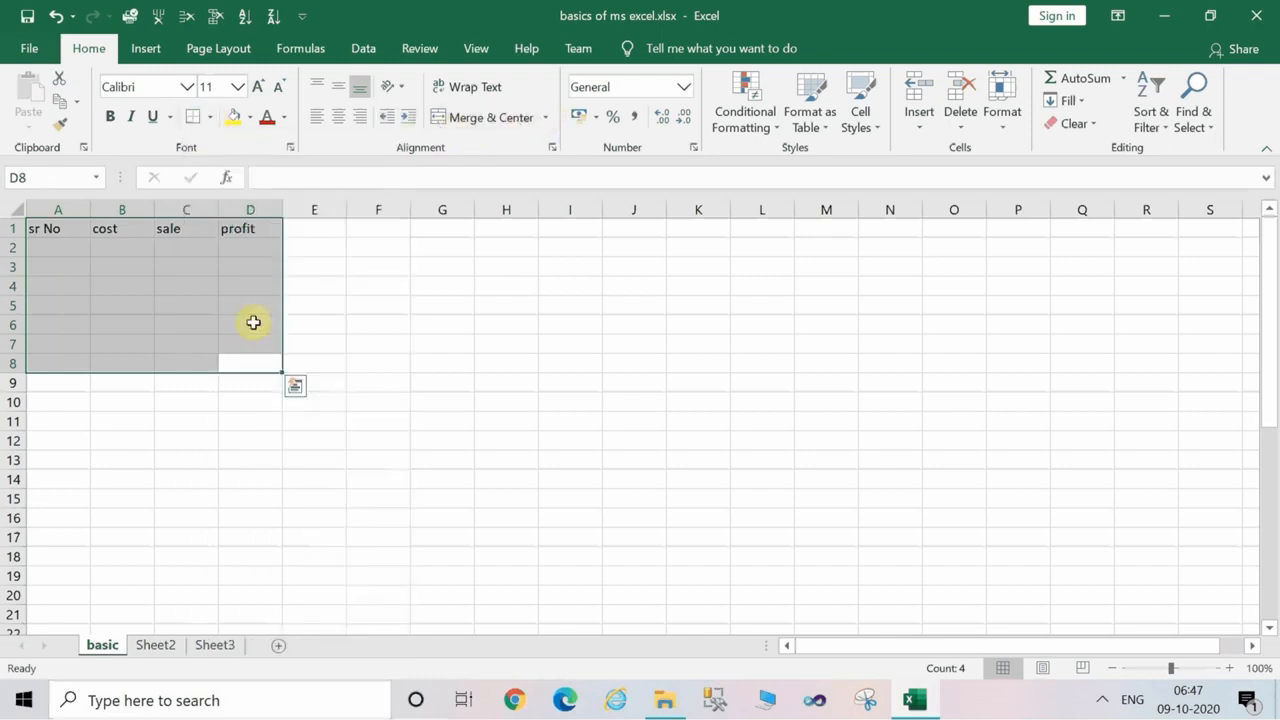
left_click(209, 119)
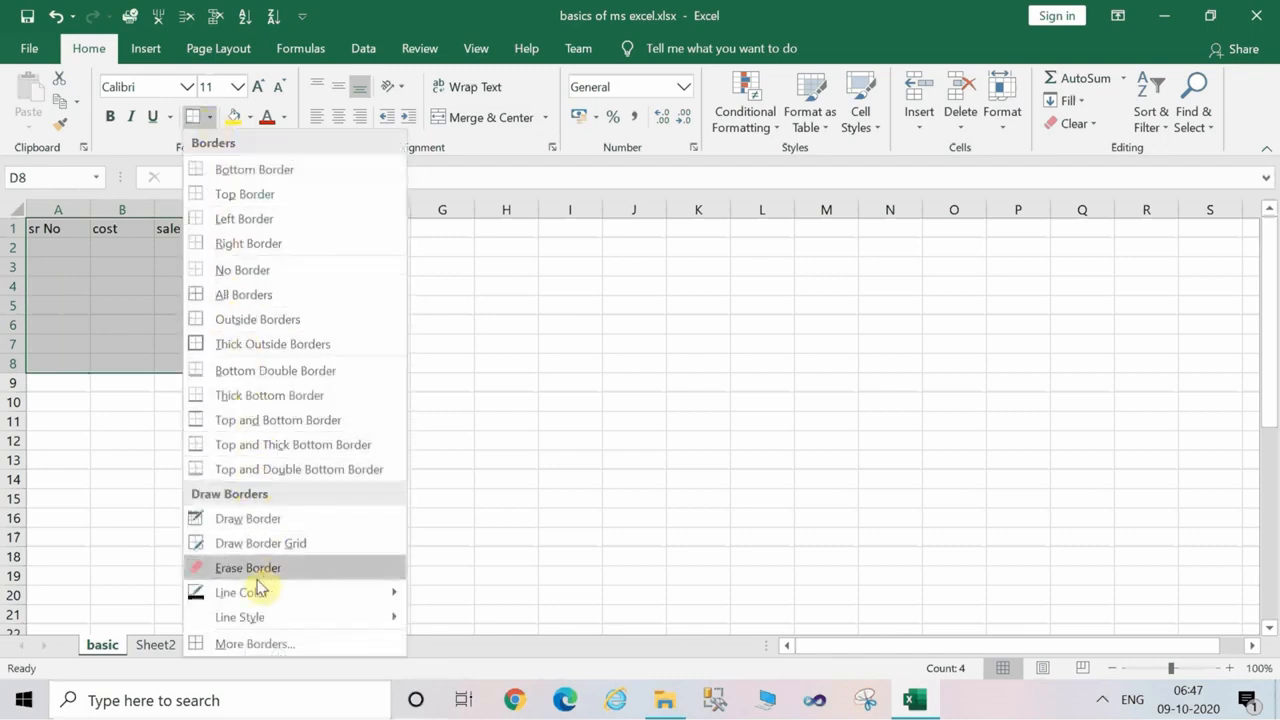
left_click(222, 295)
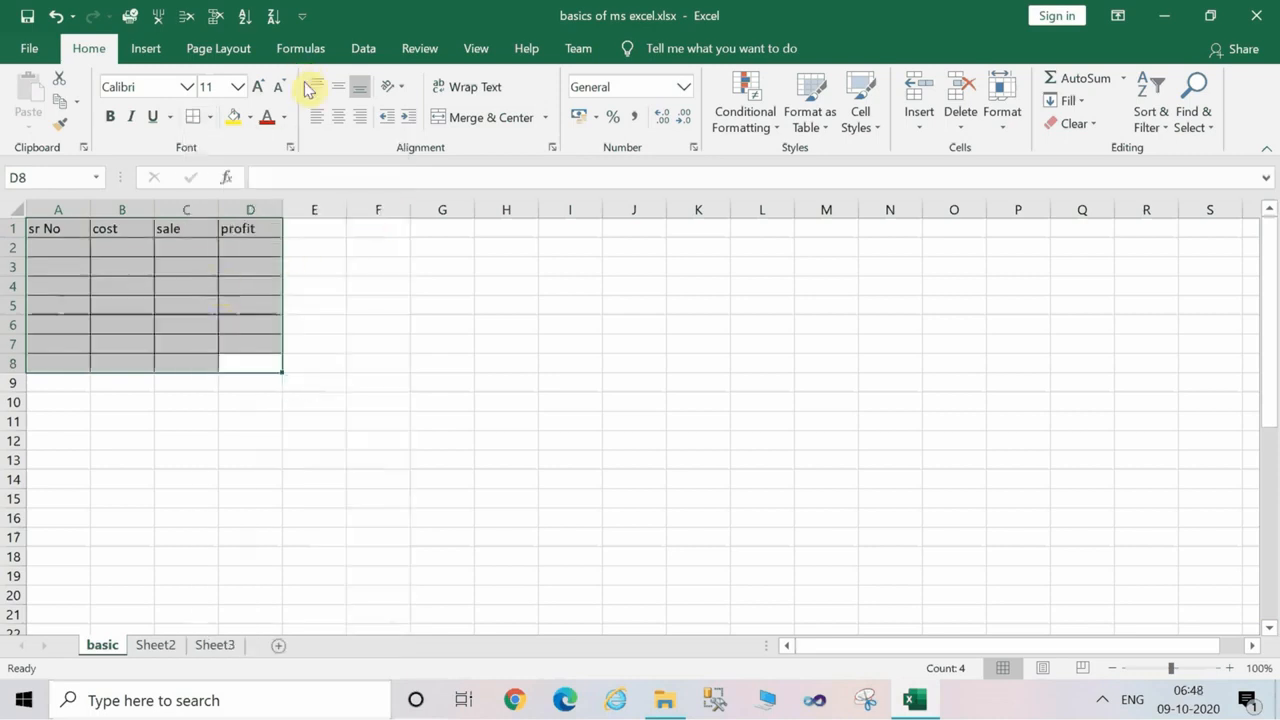
left_click(470, 318)
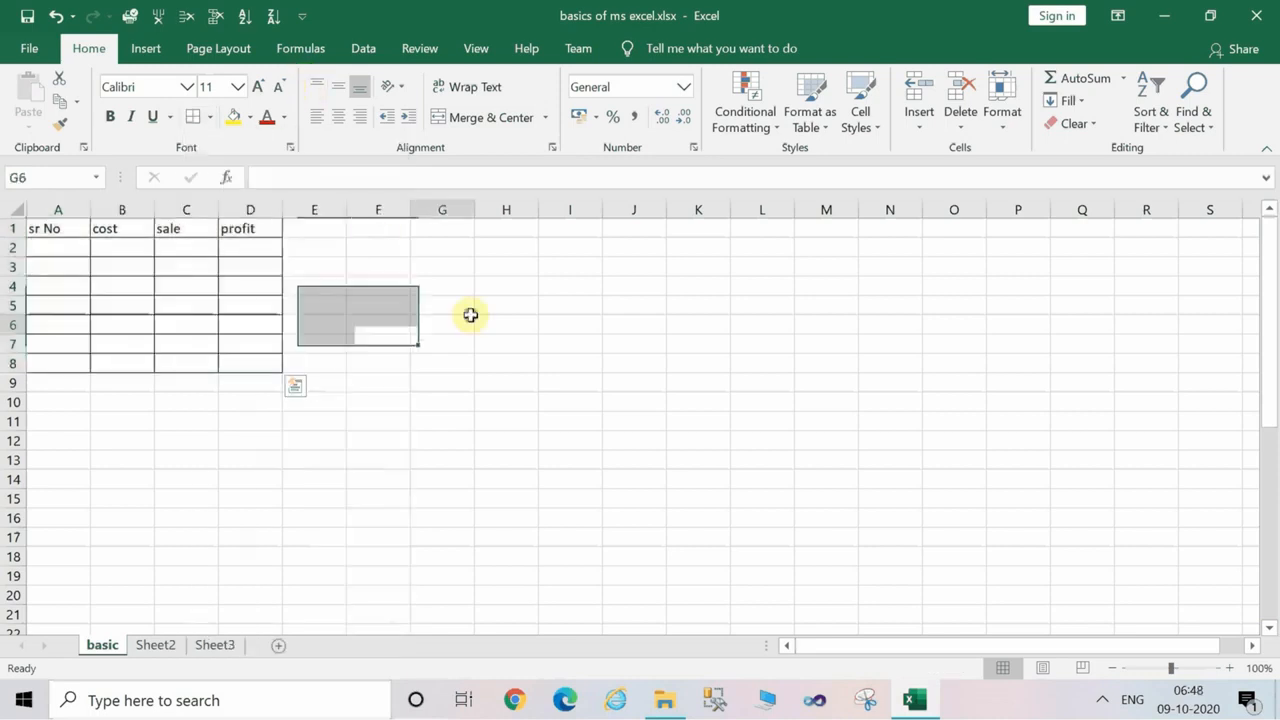
left_click(254, 426)
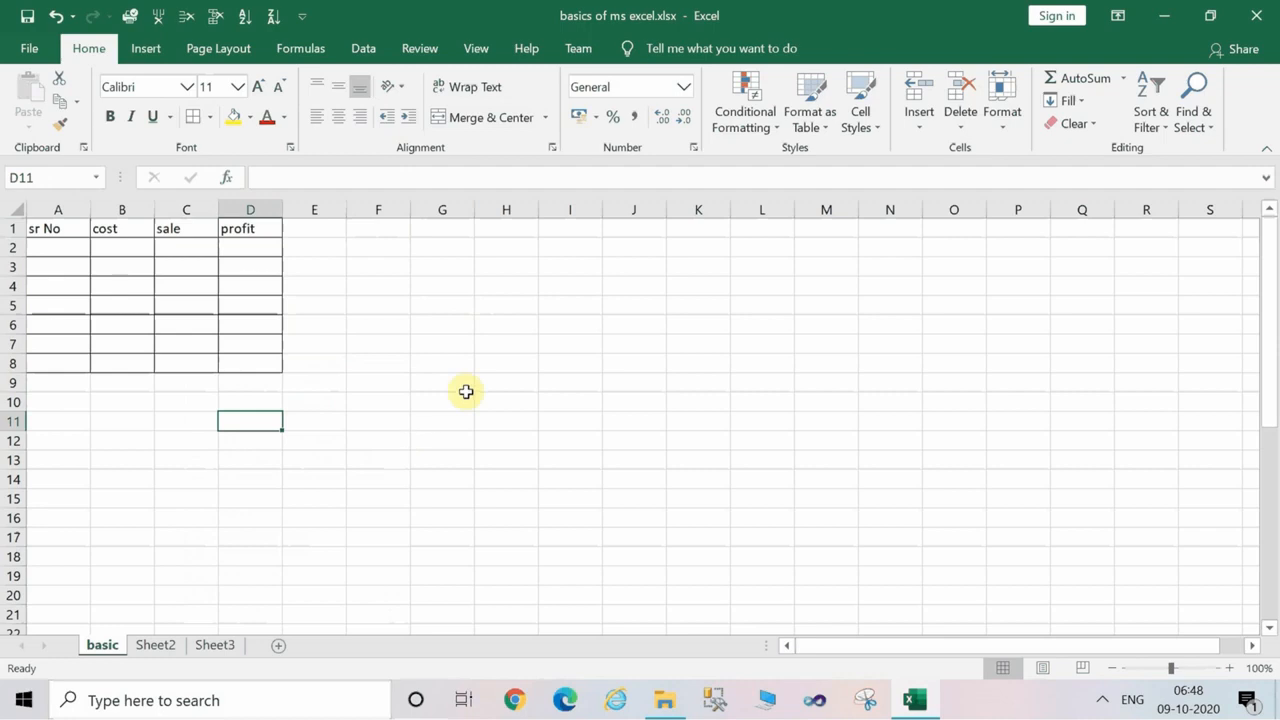
left_click(560, 455)
left_click(717, 489)
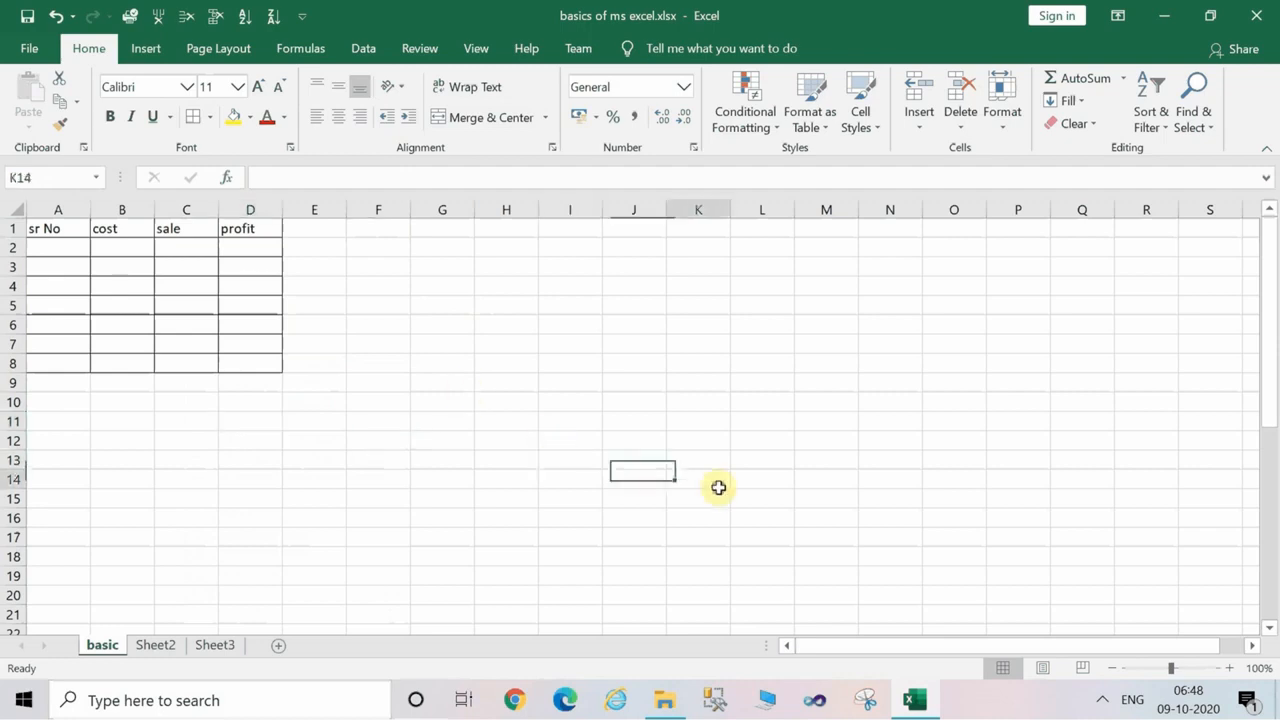
left_click(803, 366)
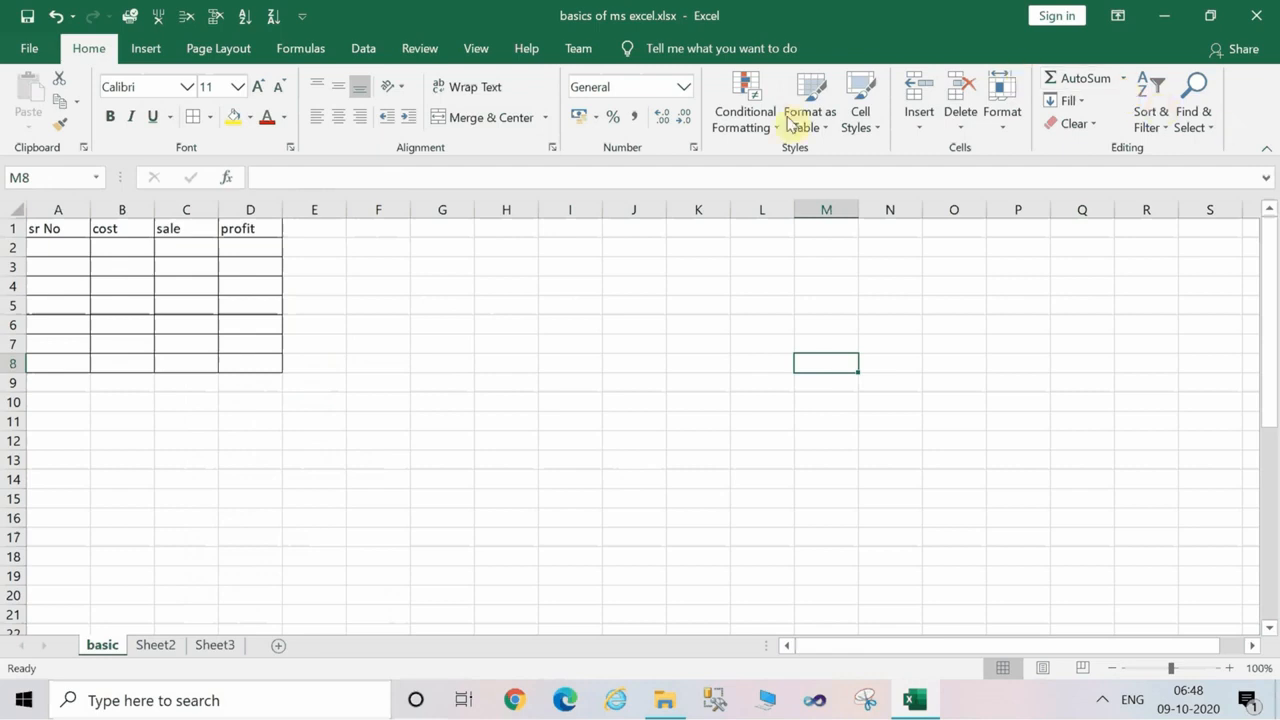
left_click(289, 286)
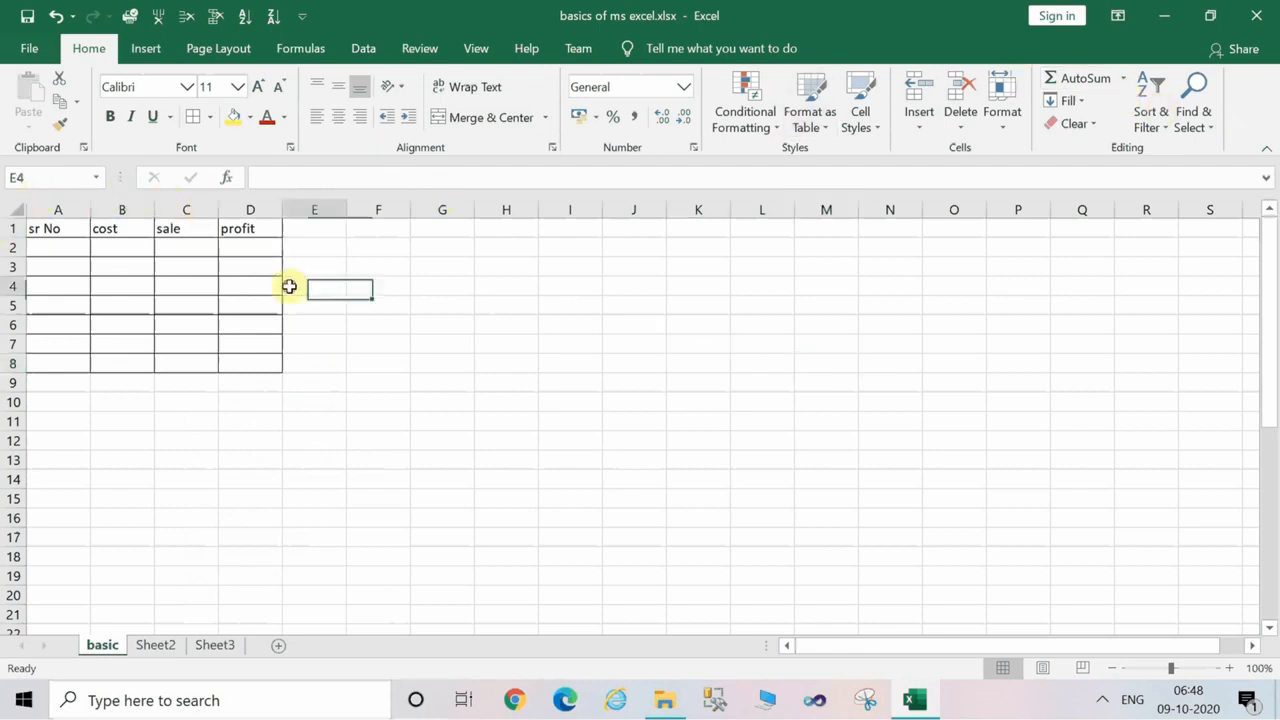
left_click(302, 365)
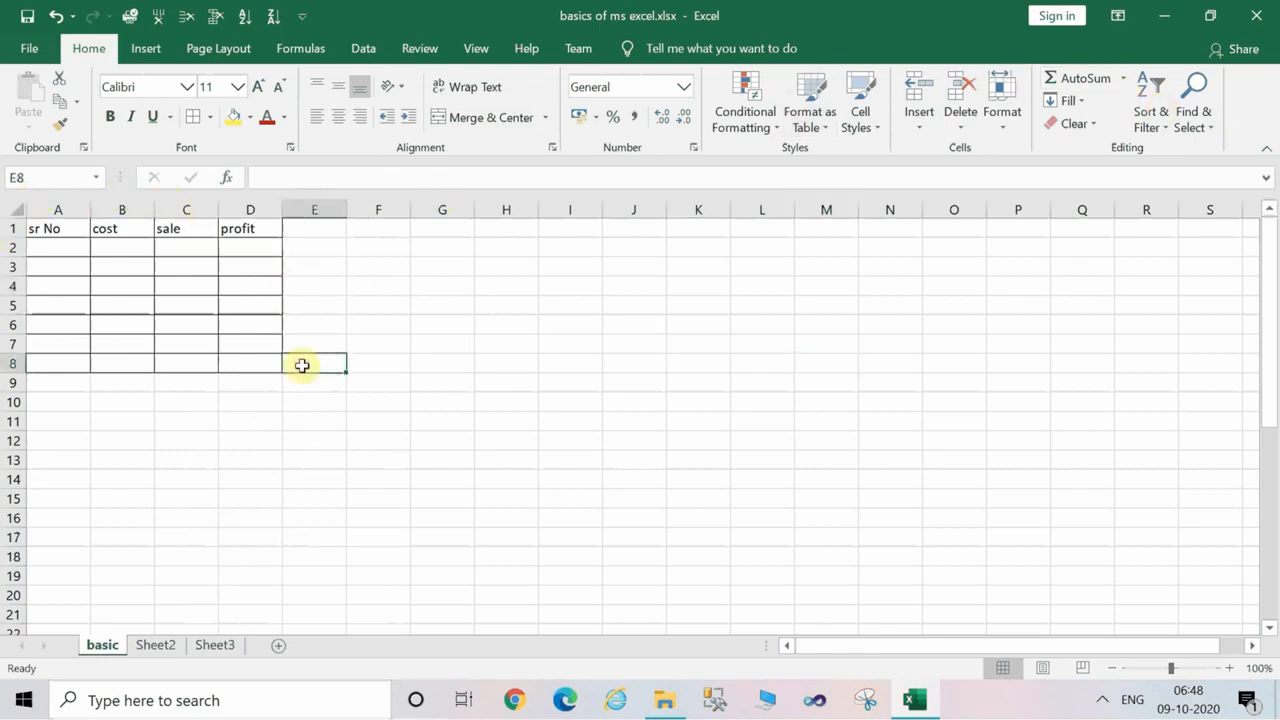
left_click(118, 423)
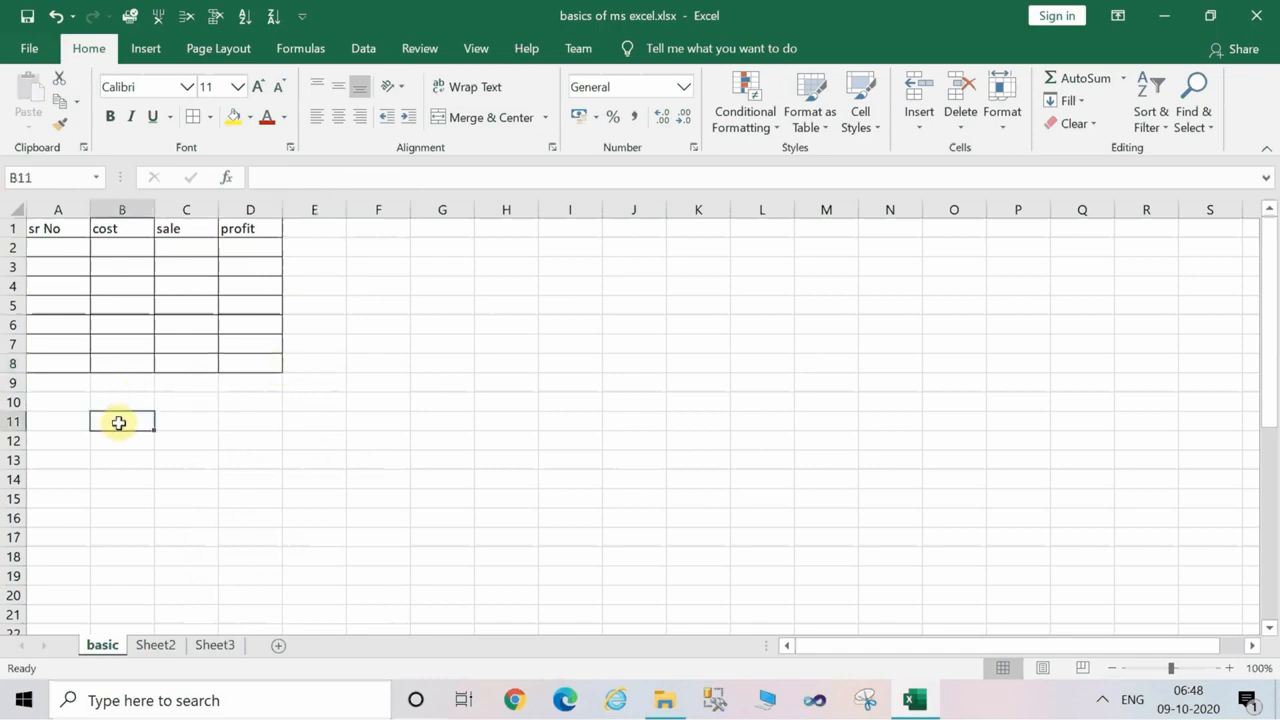
left_click(126, 263)
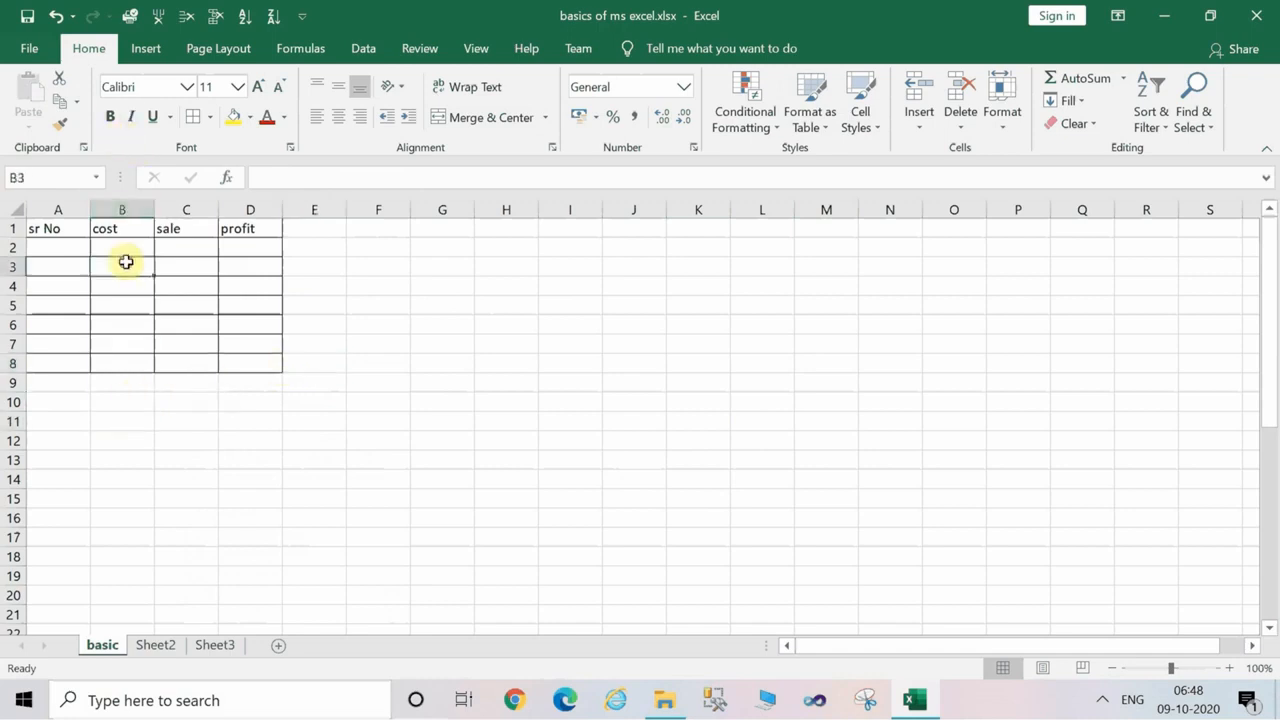
Increase the font size of the header cells A1:D1 to 24.
left_click(8, 229)
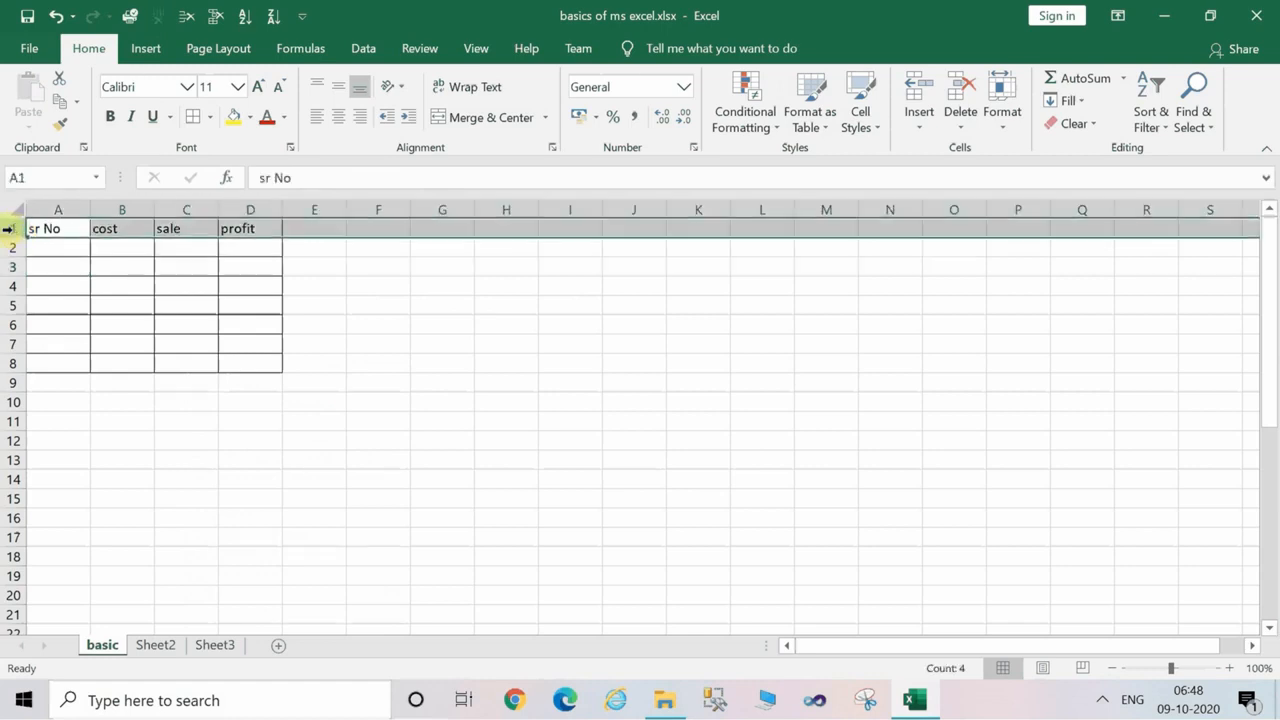
left_click_drag(51, 249, 249, 218)
left_click(91, 277)
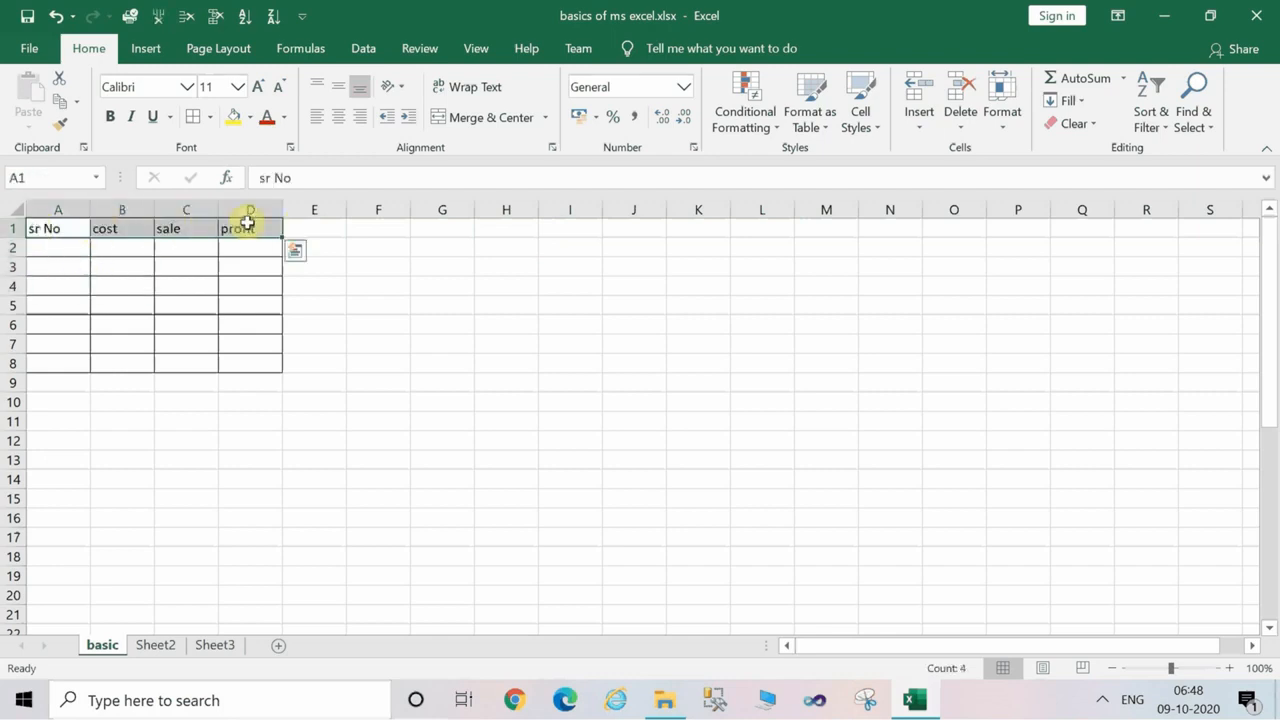
left_click(258, 87)
left_click(258, 87)
left_click(258, 87)
left_click(258, 87)
left_click(258, 87)
left_click(258, 87)
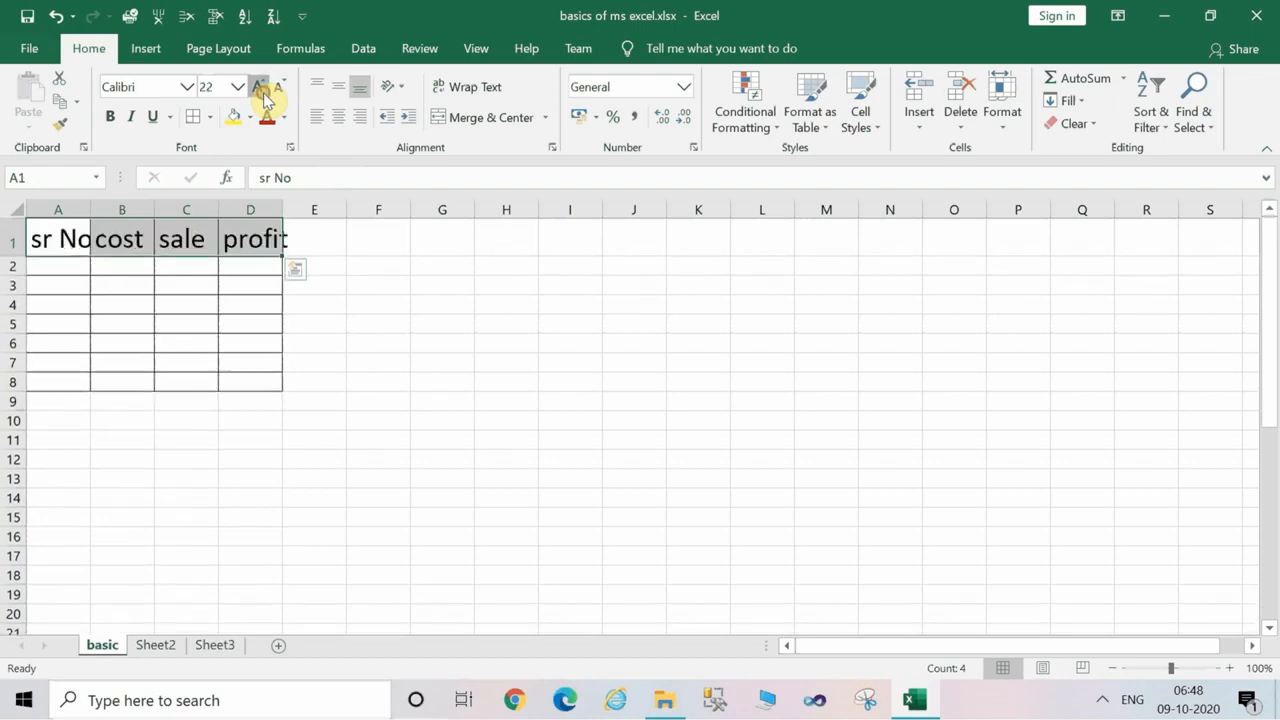
left_click(258, 87)
Auto-fit the widths of columns D, C, B and A to their header text.
double_click(282, 209)
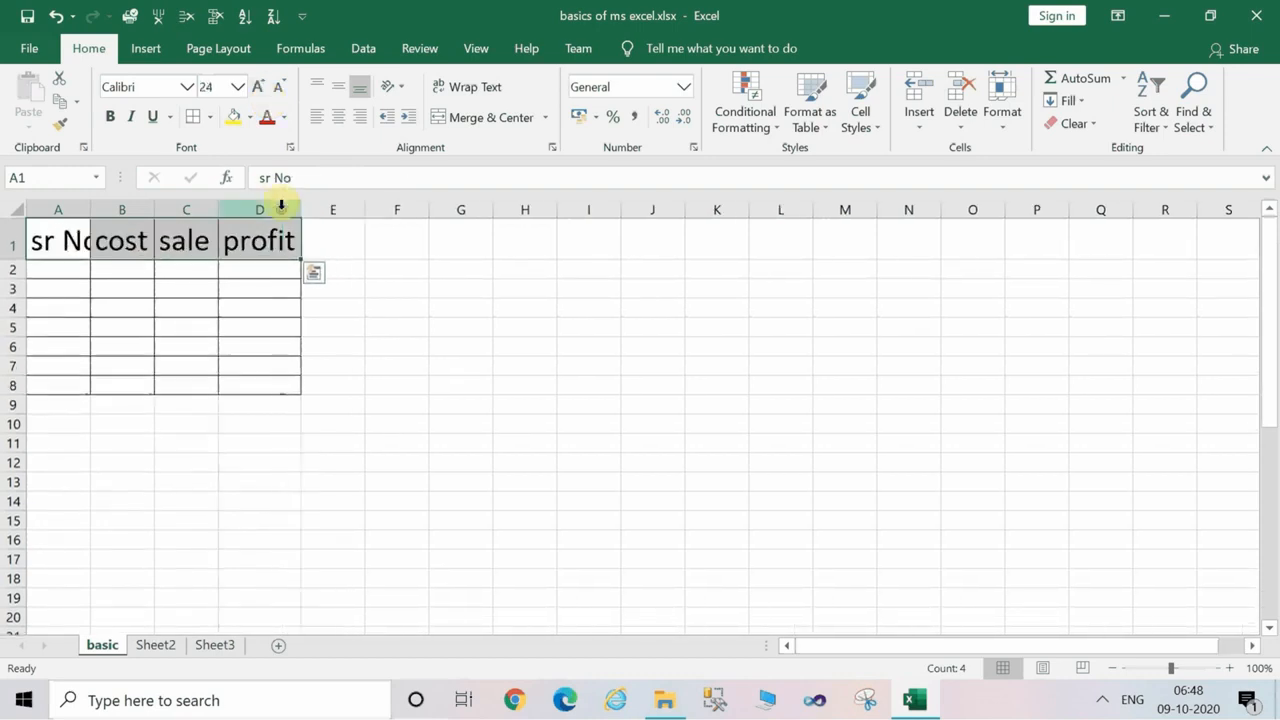
double_click(217, 210)
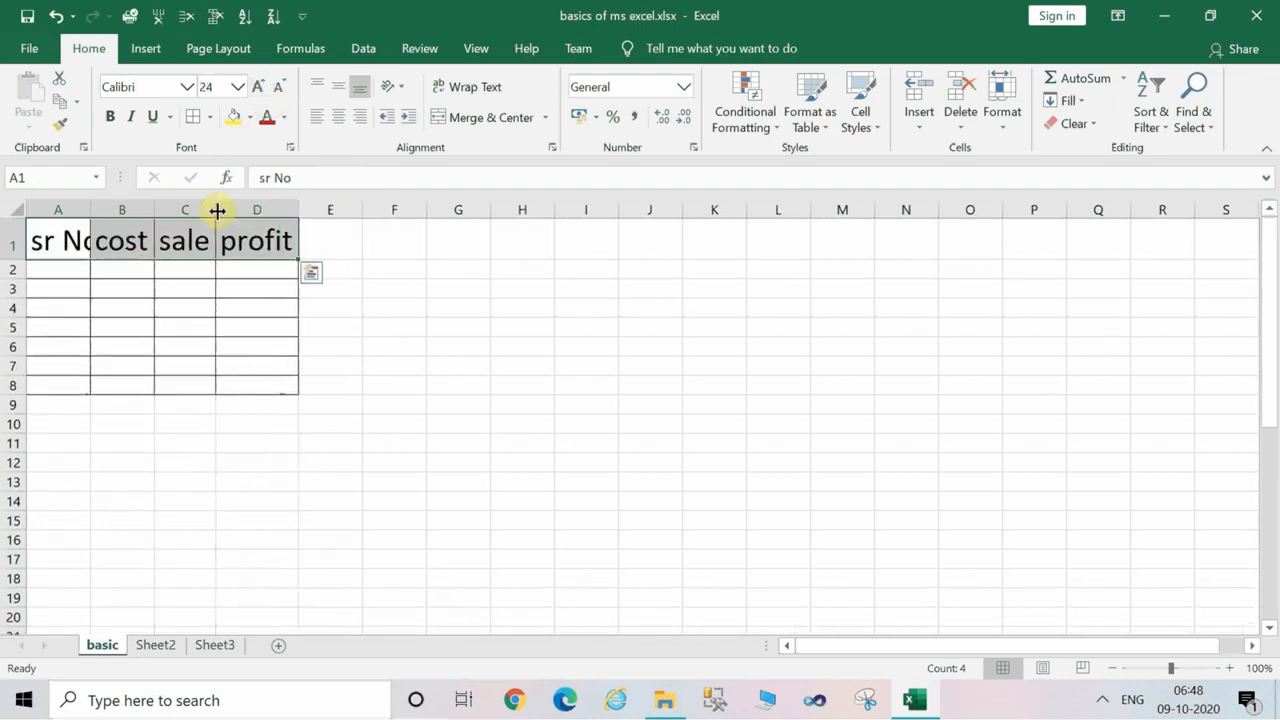
double_click(155, 210)
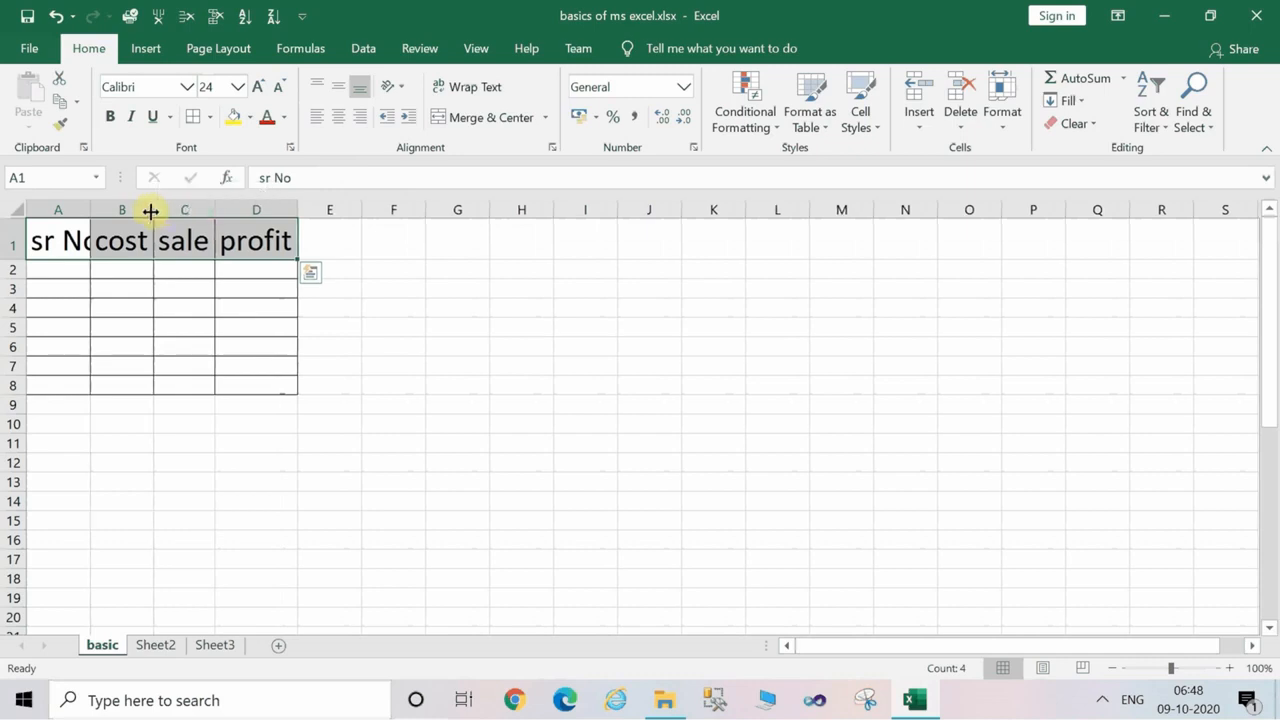
double_click(90, 210)
left_click(91, 283)
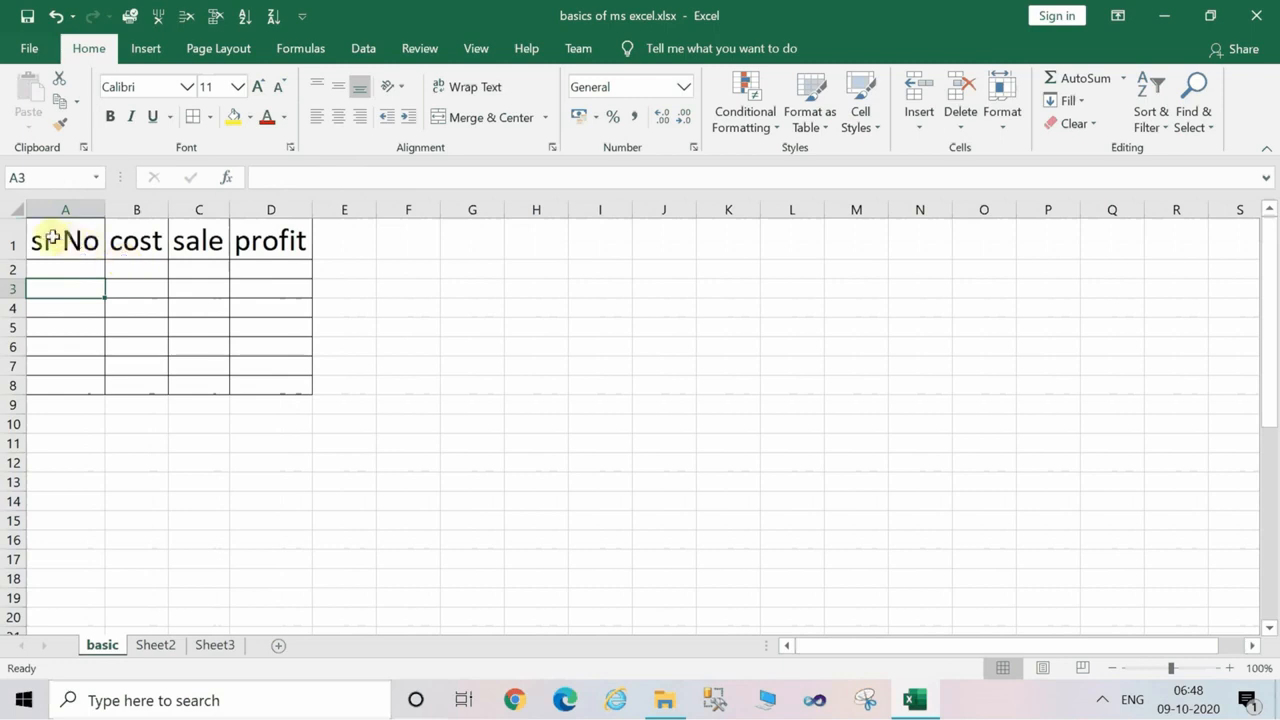
Enter the serial numbers 1, 2, 3 and 4 in cells A2 to A5 under sr No.
left_click(14, 230)
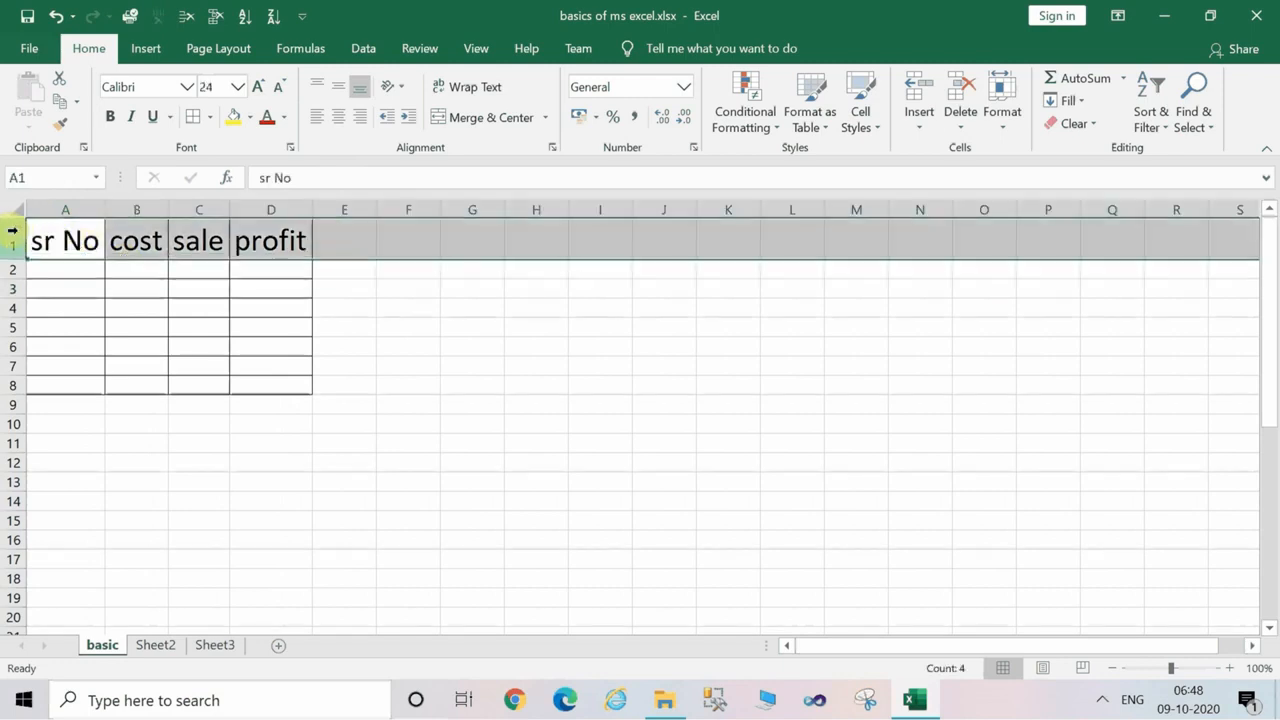
left_click(48, 272)
type("1")
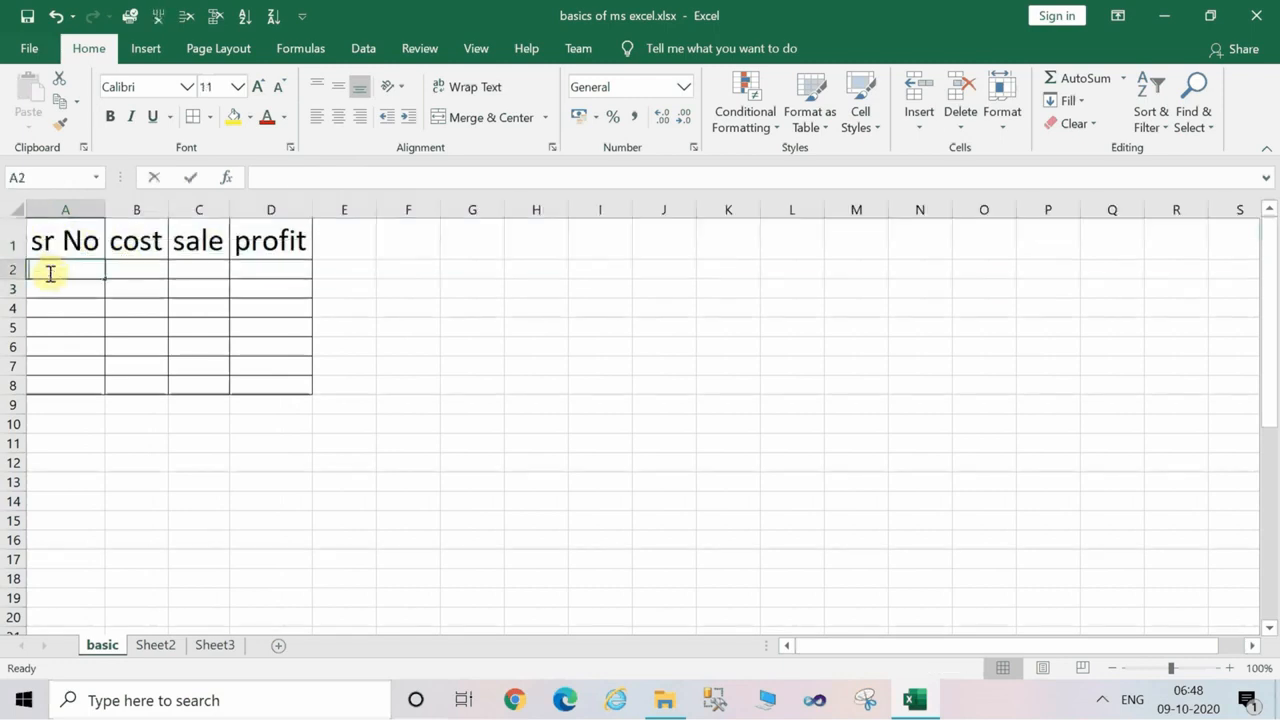
key("Return")
type("1")
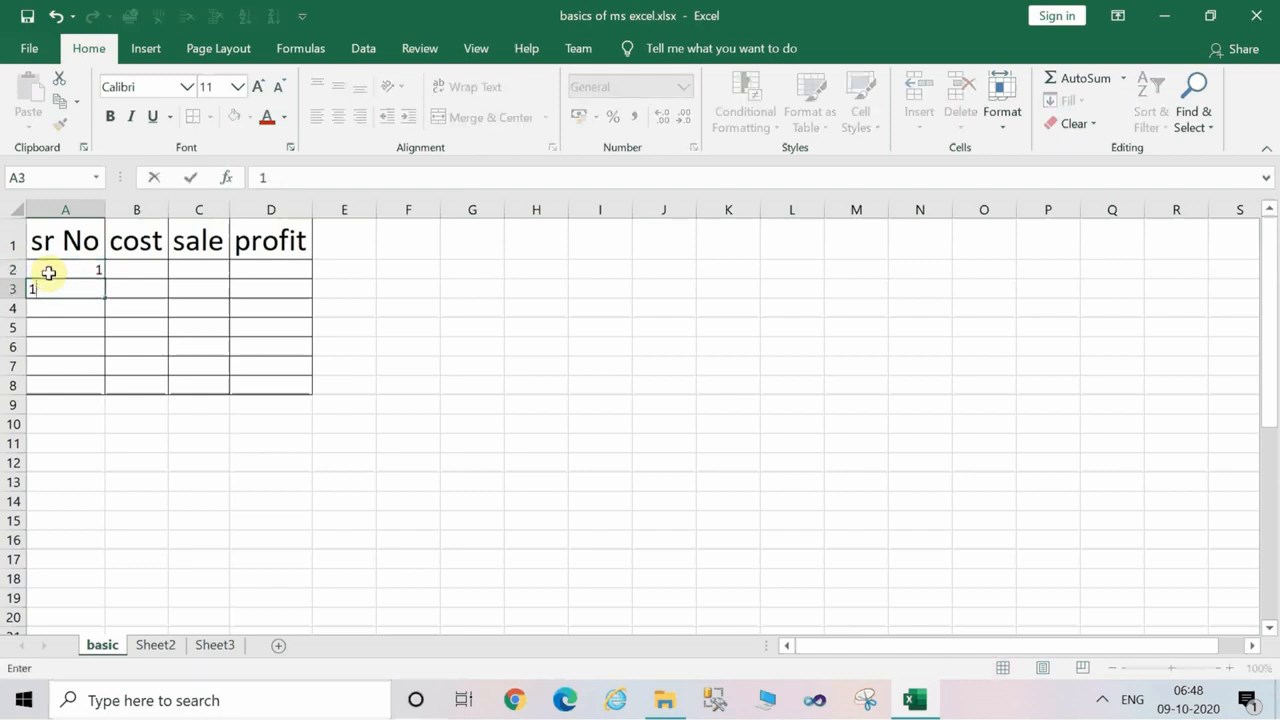
key("Return")
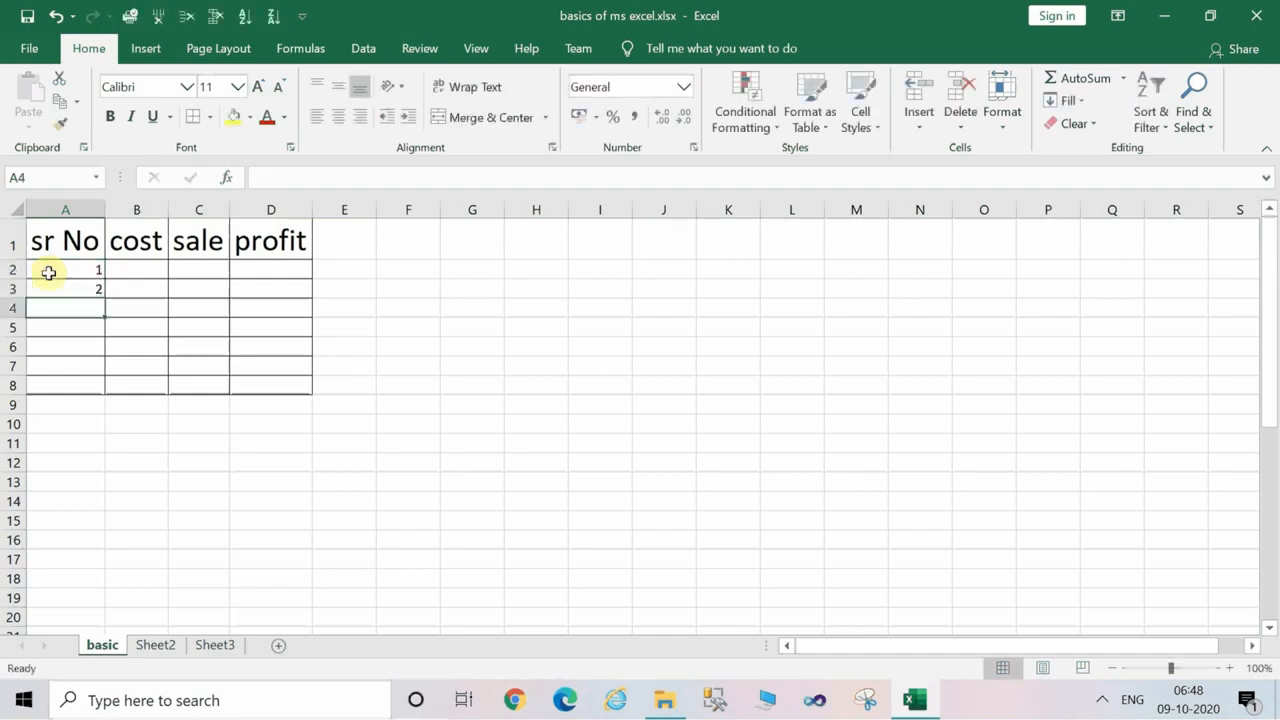
type("3")
key("Return")
type("4")
key("Return")
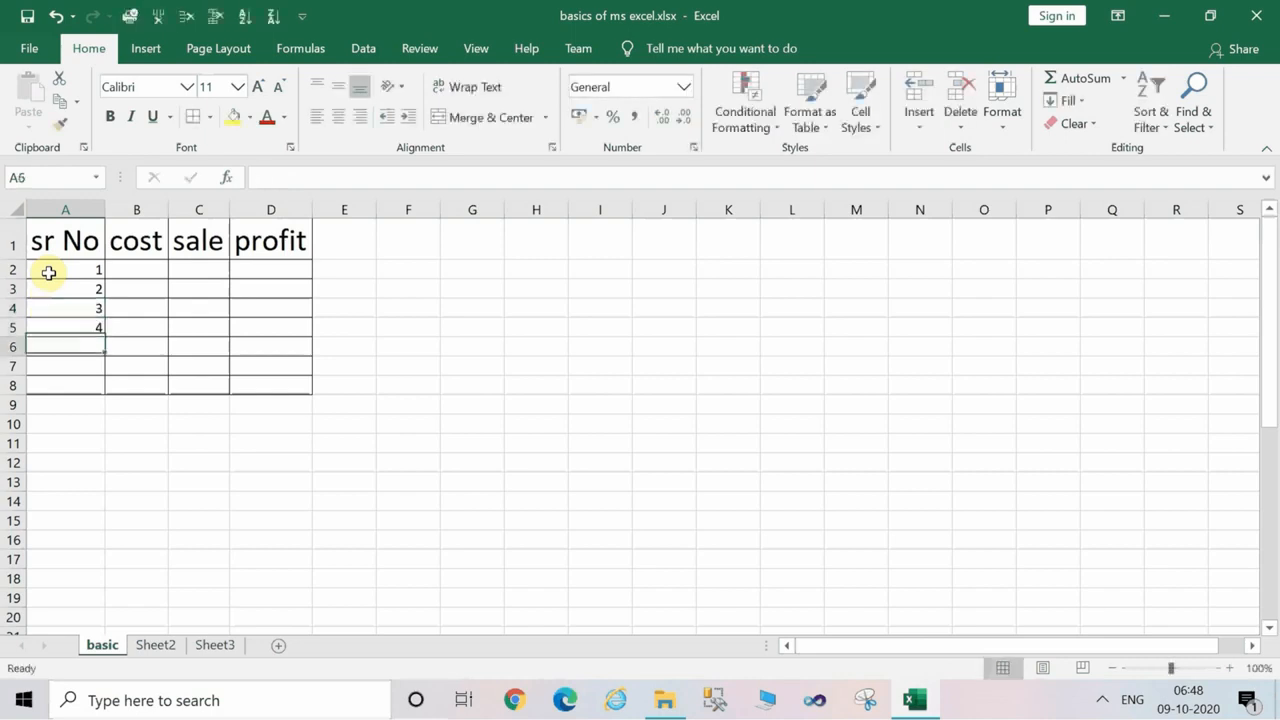
Fill the first record in row 2 with cost 1000, sale 1200 and profit 200.
left_click(140, 277)
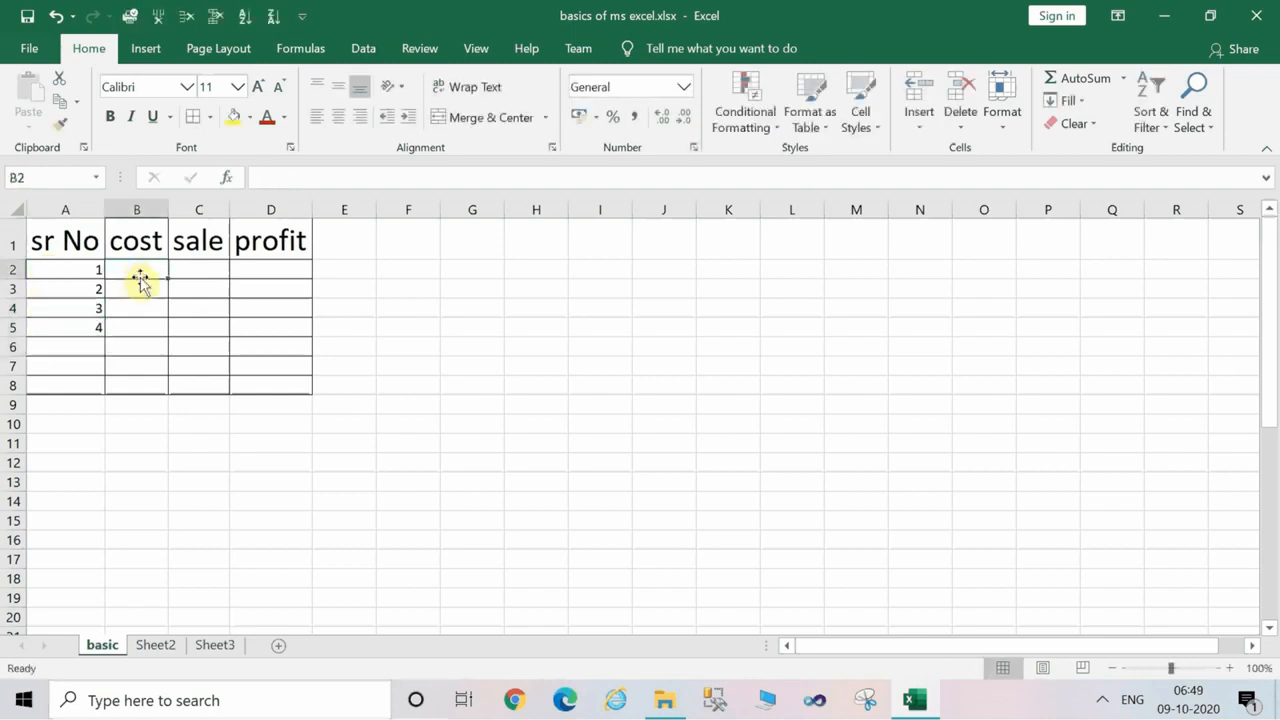
type("1000")
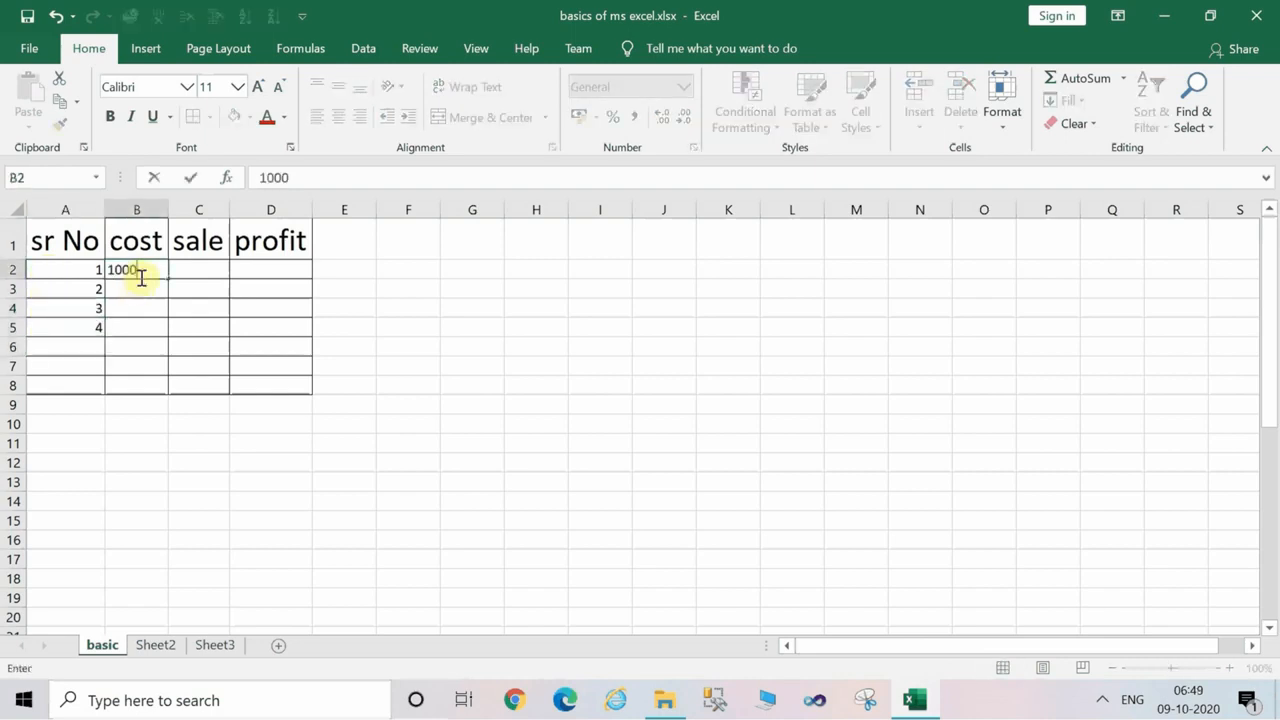
left_click(197, 268)
type("1200")
key("Tab")
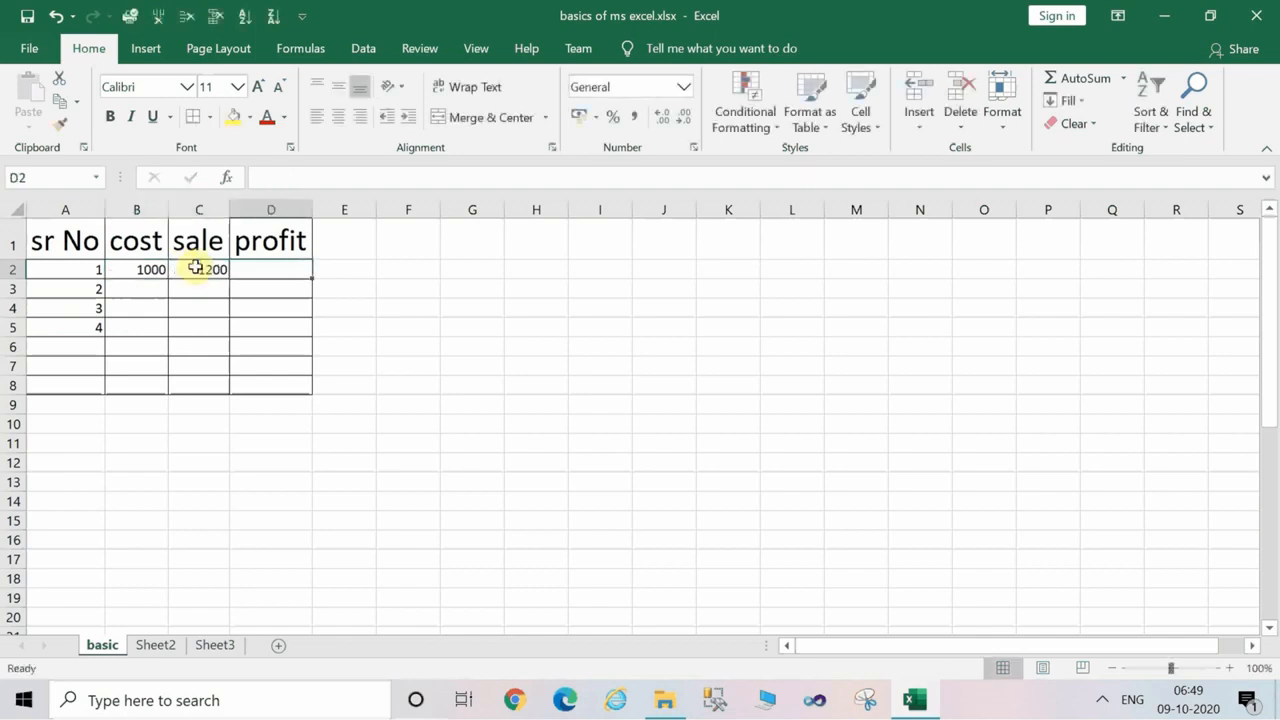
type("200")
key("Return")
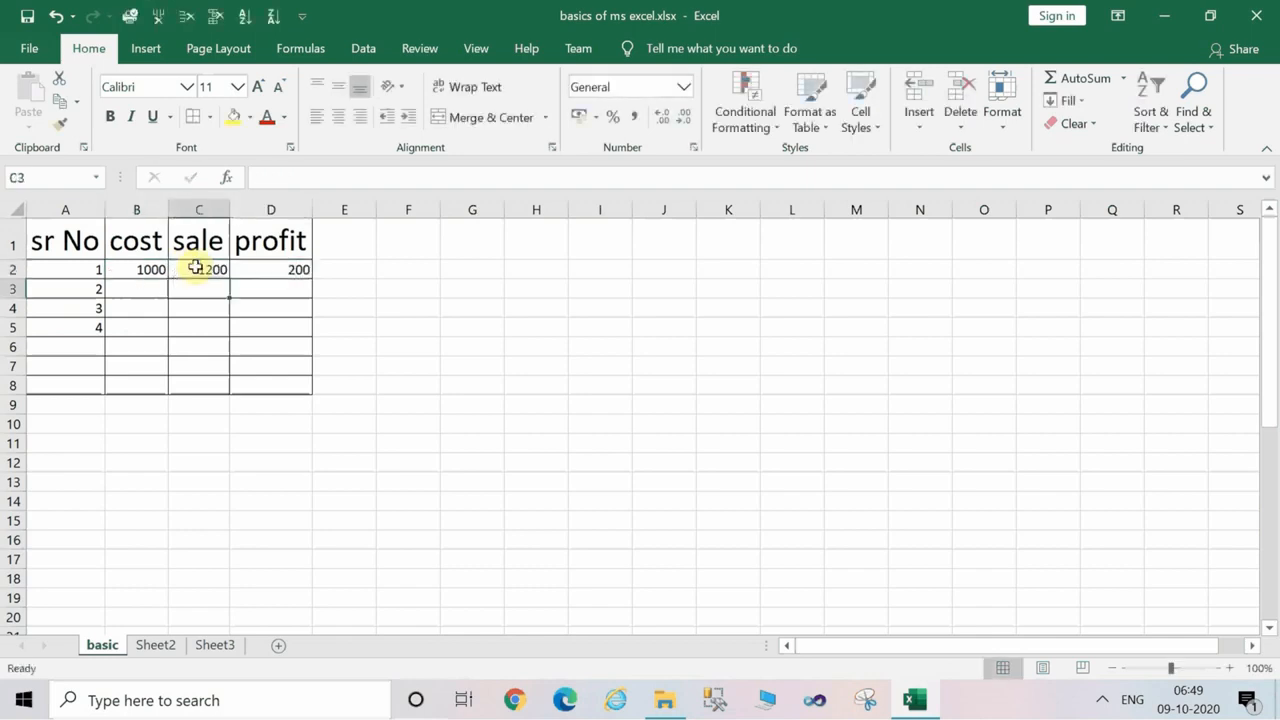
Insert a new column before the cost column and give it the header "name" in cell B1.
left_click(136, 208)
right_click(136, 208)
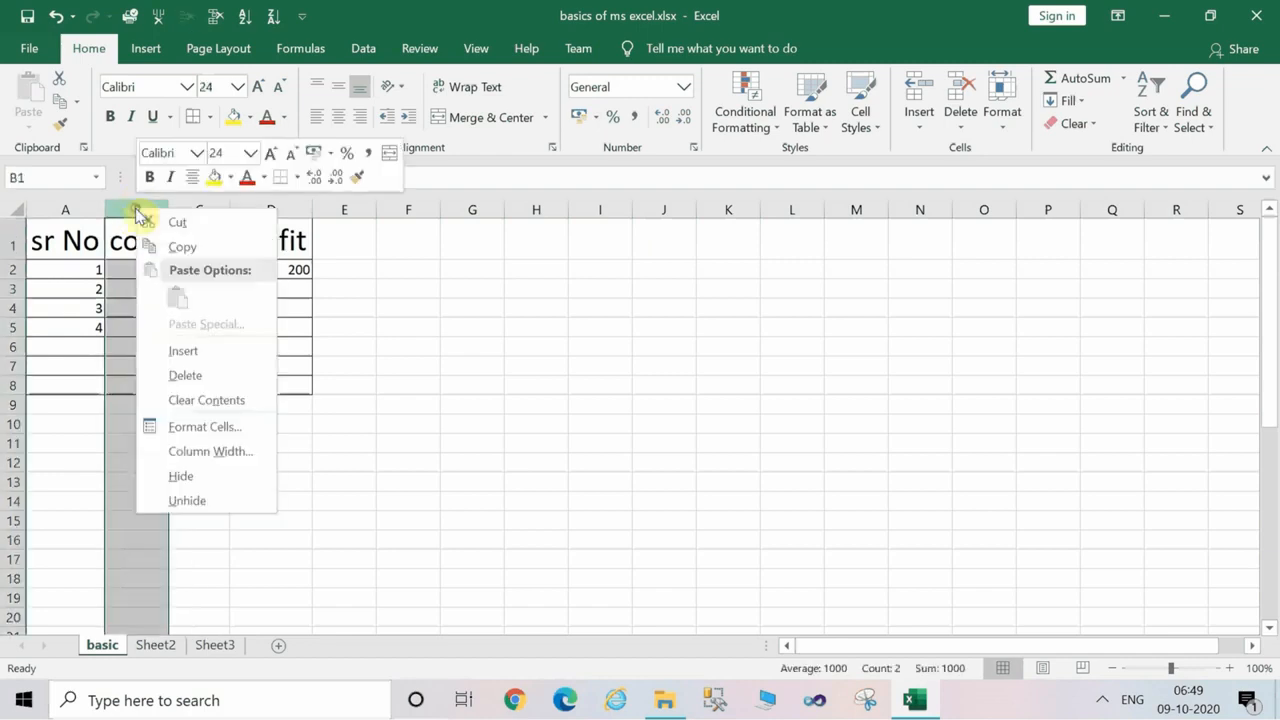
left_click(206, 351)
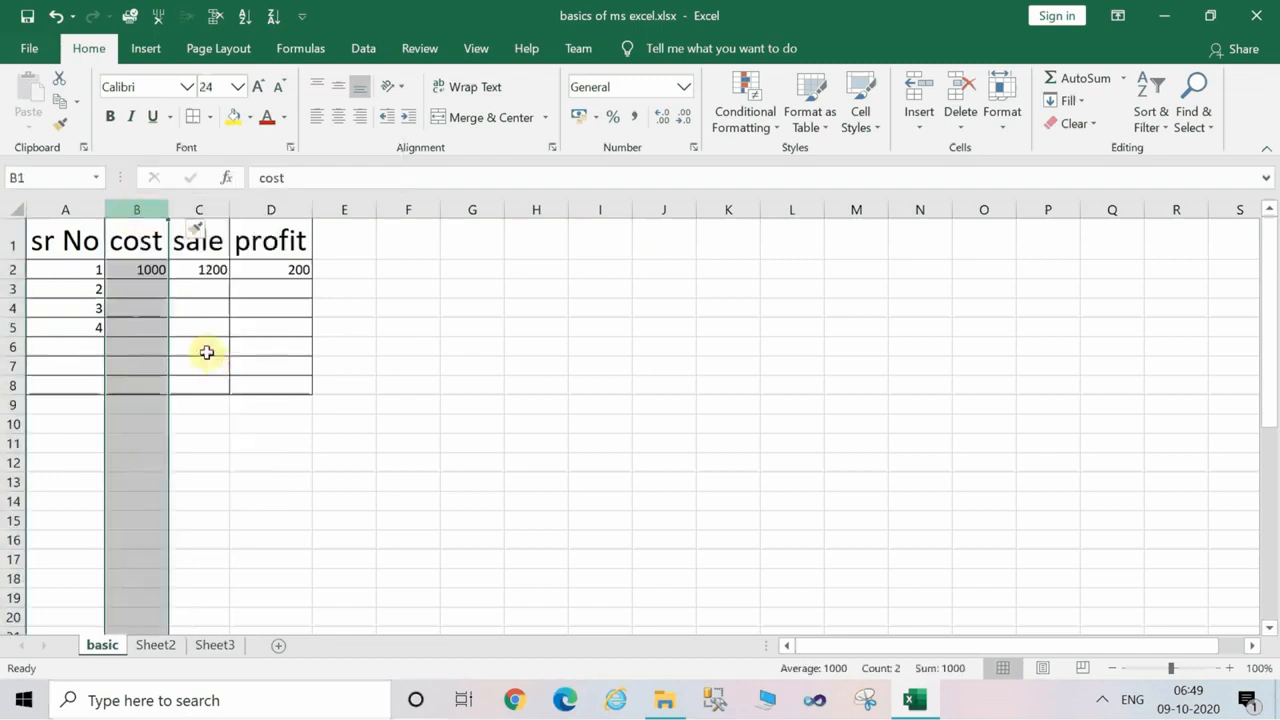
double_click(146, 236)
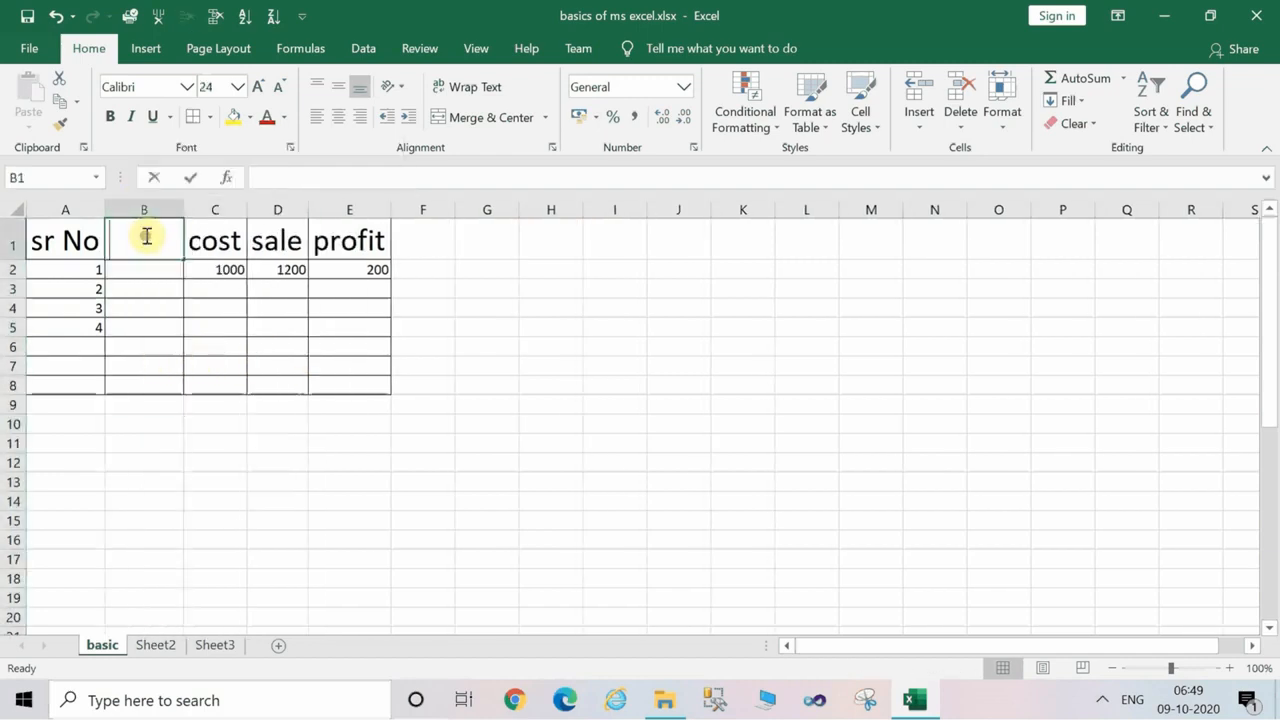
type("name")
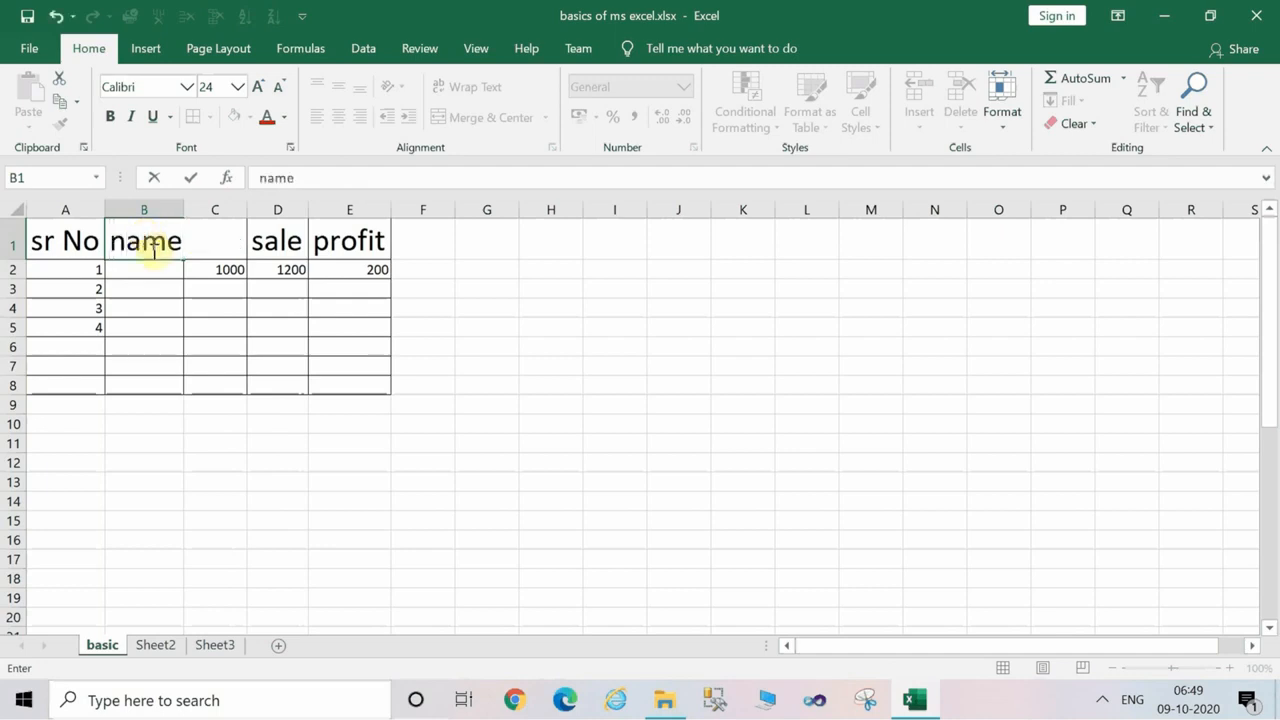
left_click(164, 275)
Change the row 2 values to cost 100000, sale 120000 and profit 20000.
left_click(246, 270)
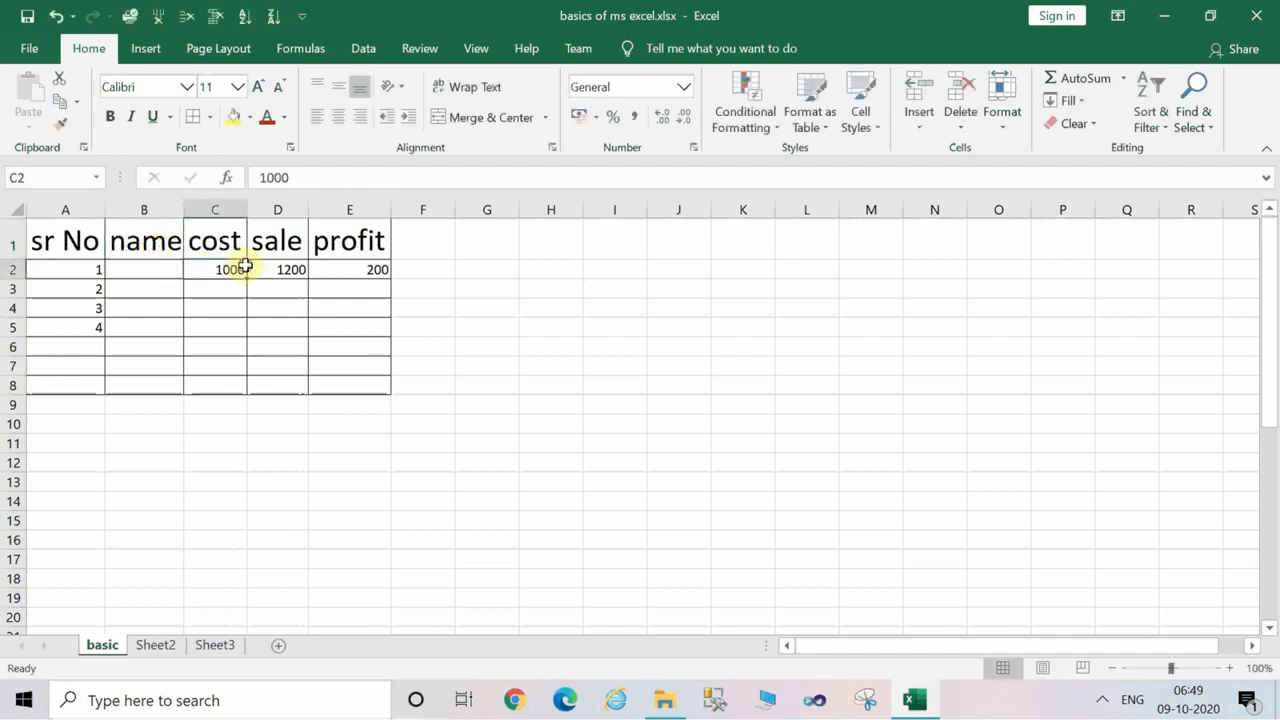
type("10")
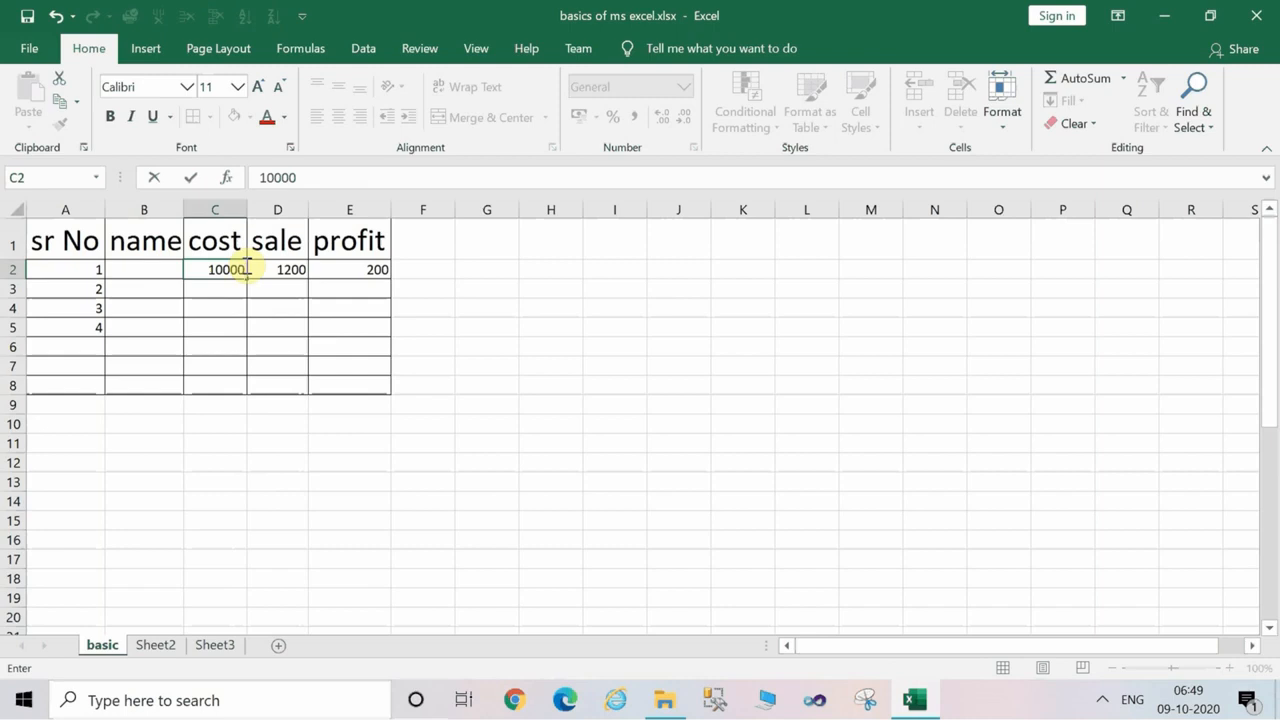
key("Return")
left_click(265, 266)
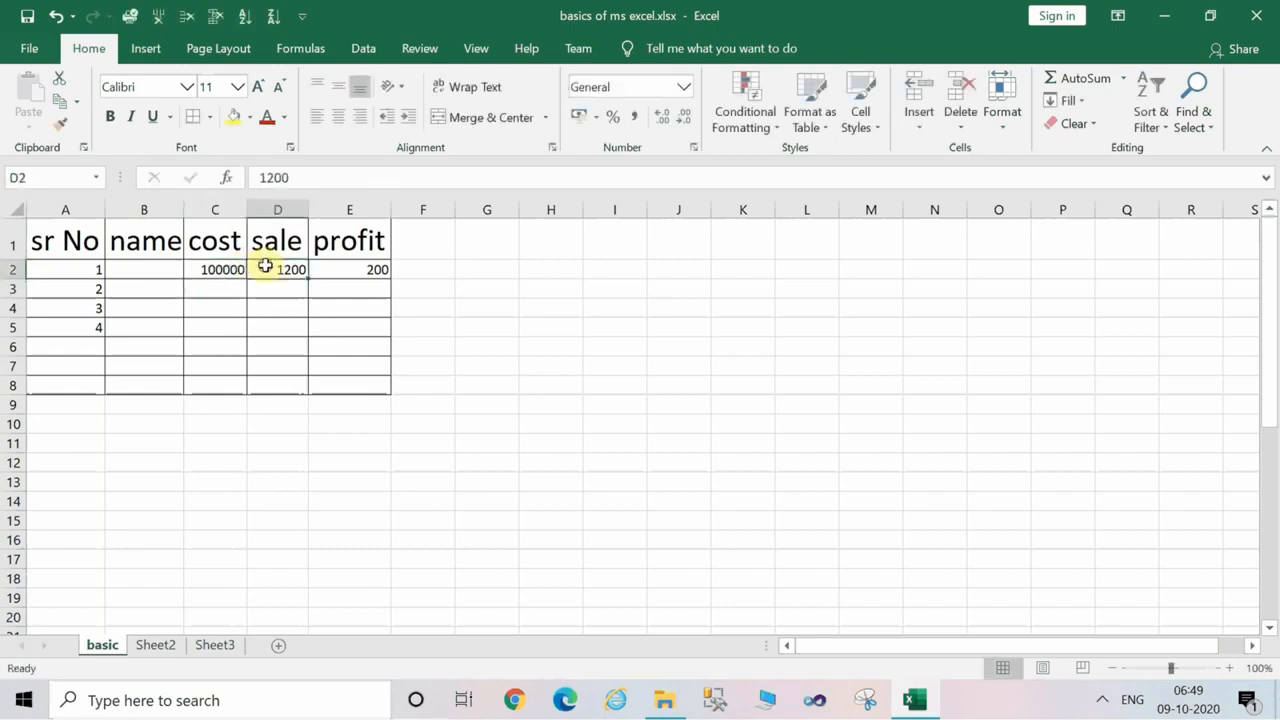
type("120000")
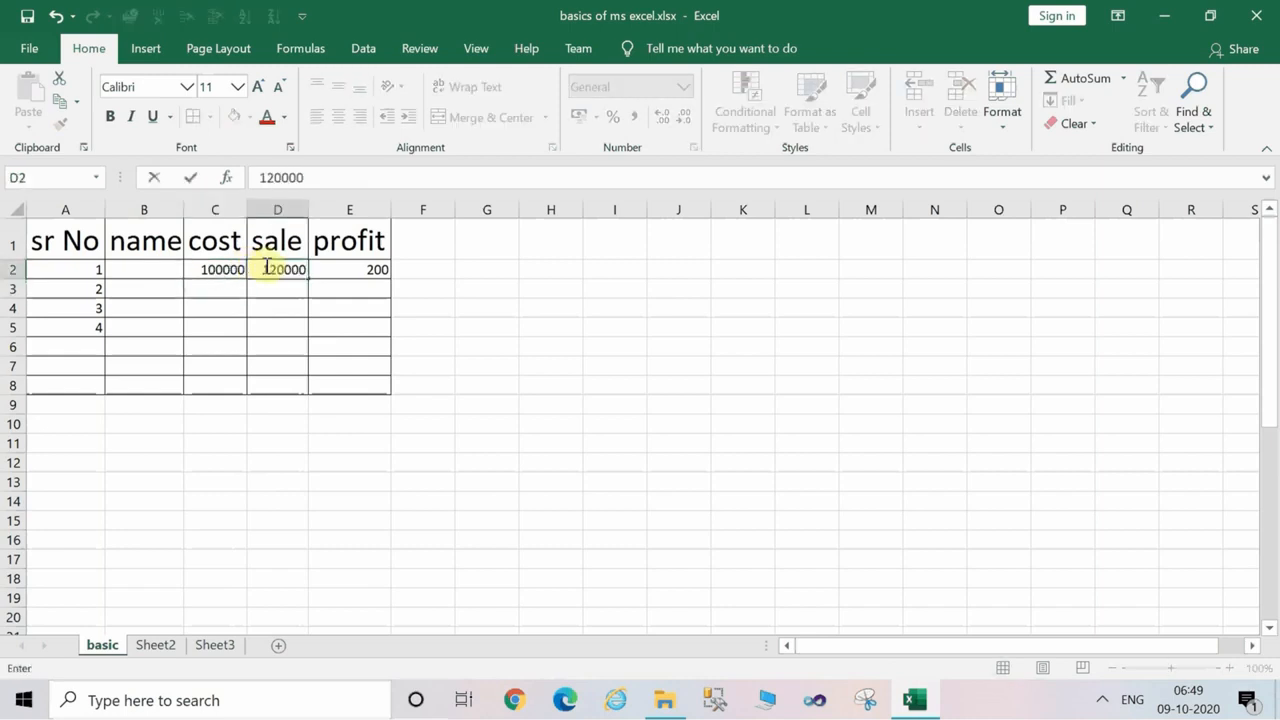
left_click(350, 268)
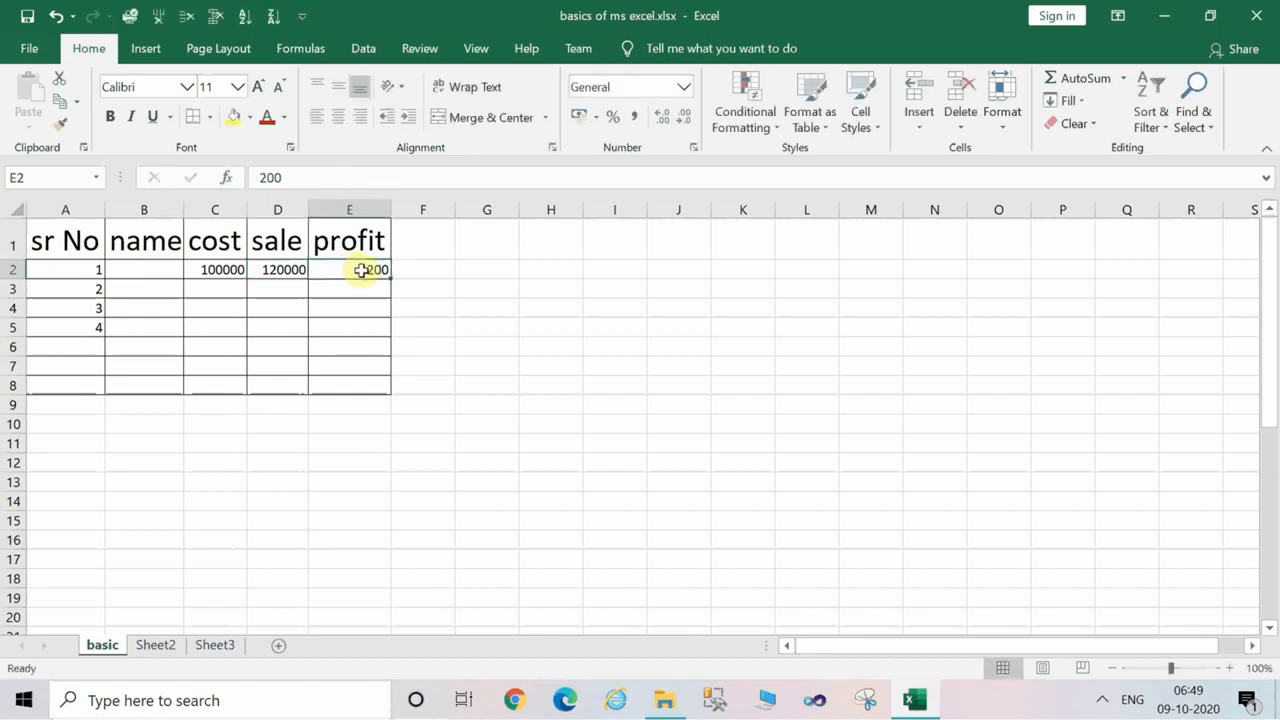
type("20000")
key("Return")
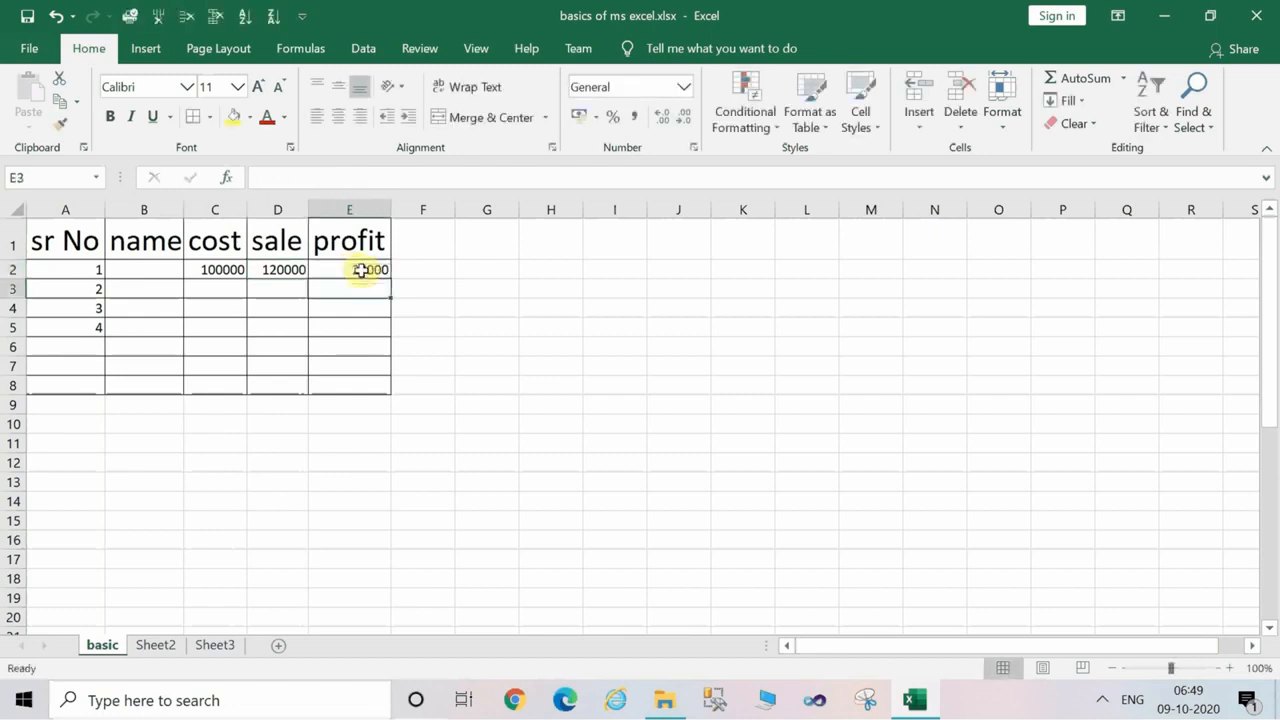
Enter "laptop" as the name of the first record in cell B2.
left_click(136, 266)
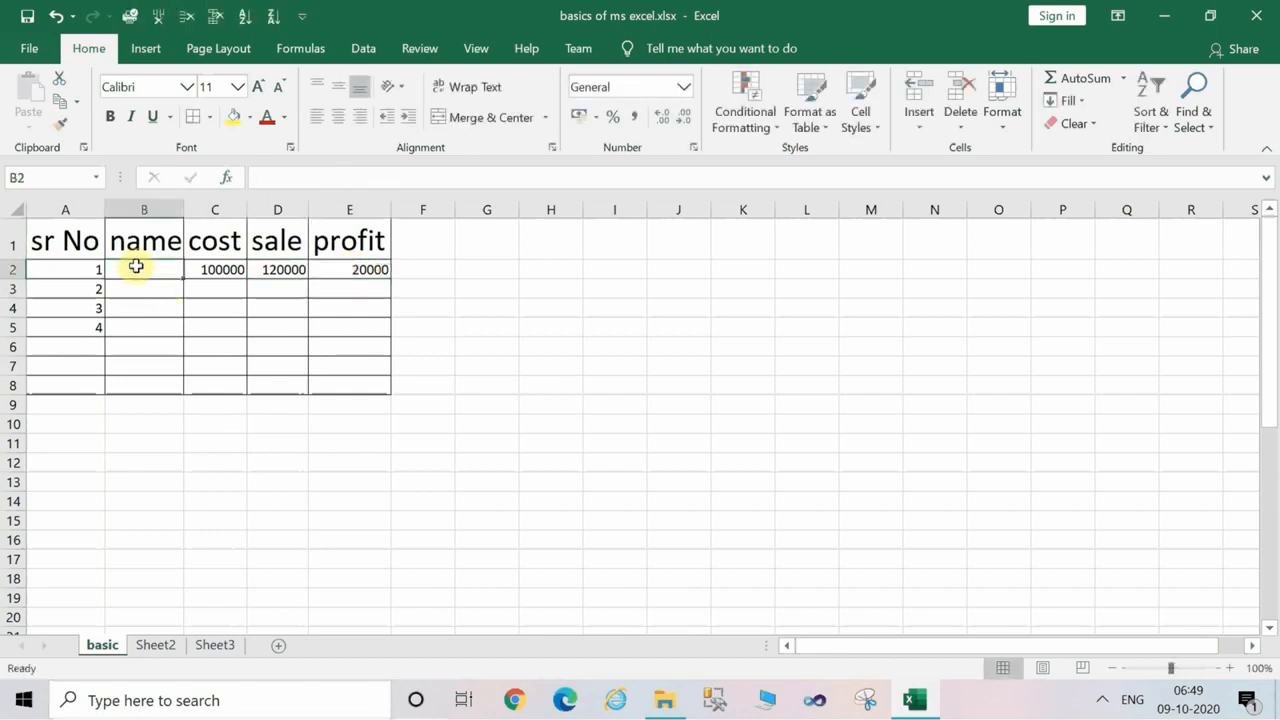
type("la")
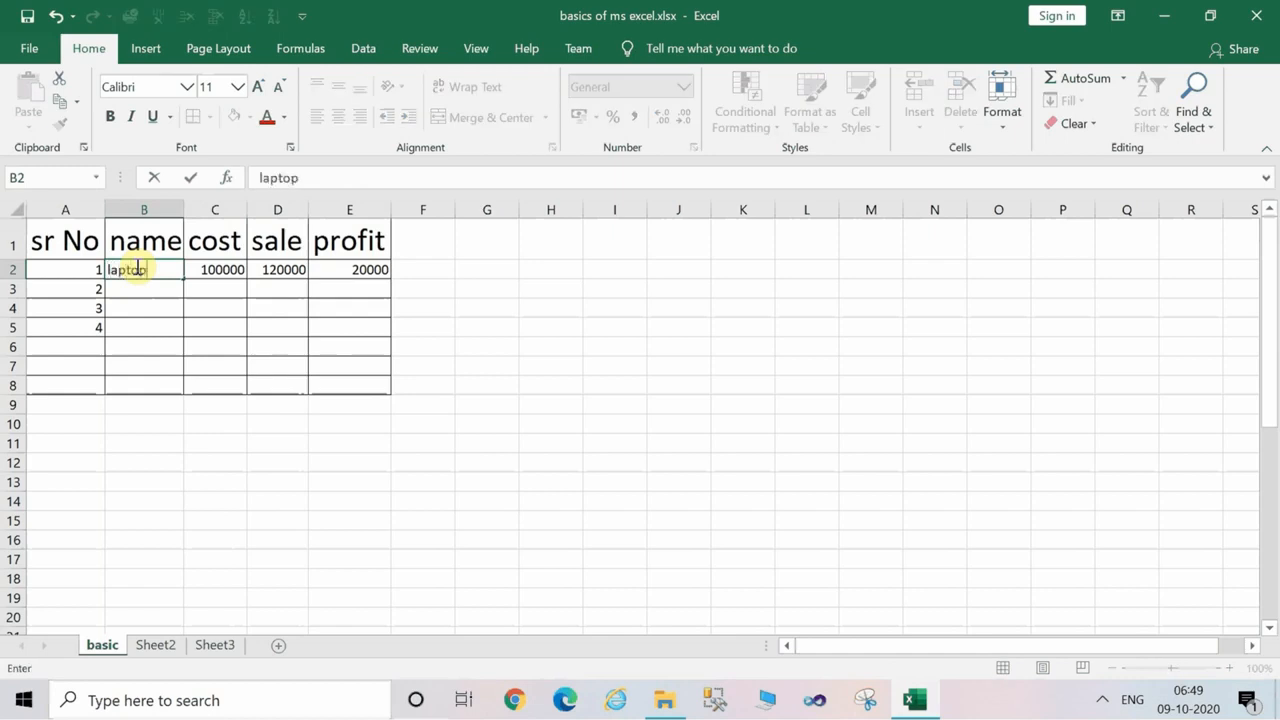
type("ptop")
key("Return")
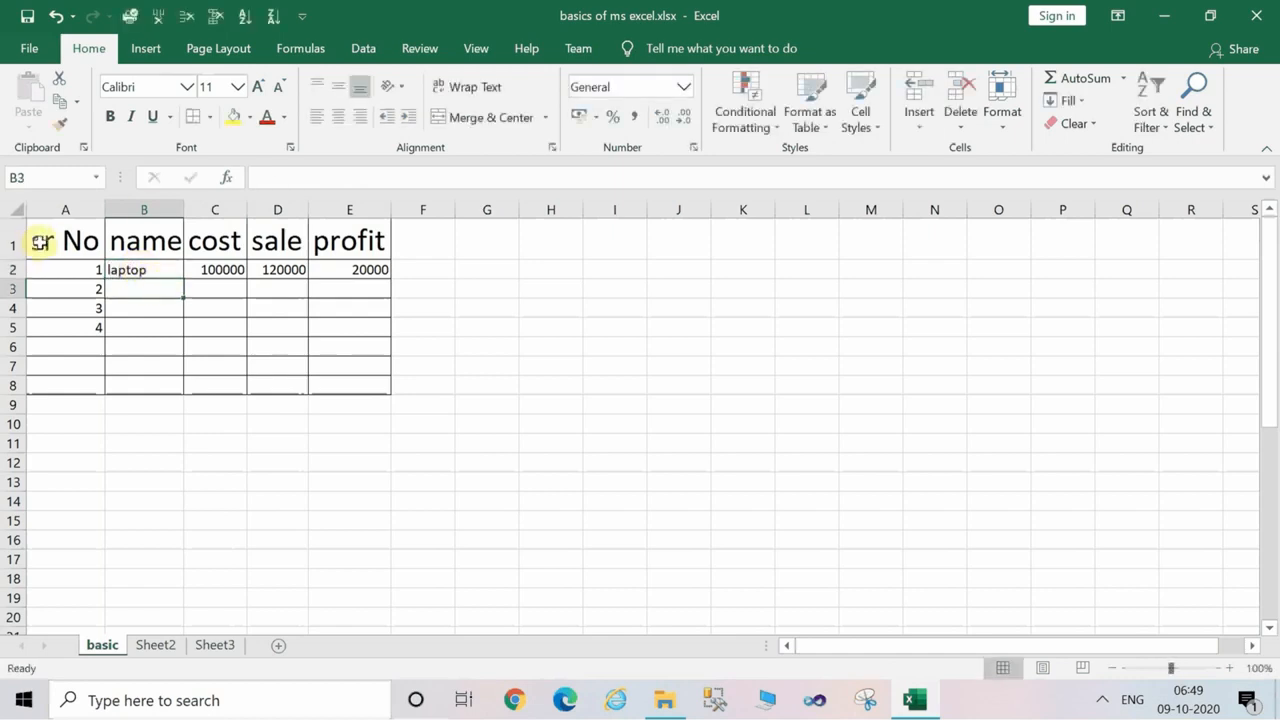
Color the header in cell A1 red and correct its text to "Sr No".
left_click(41, 241)
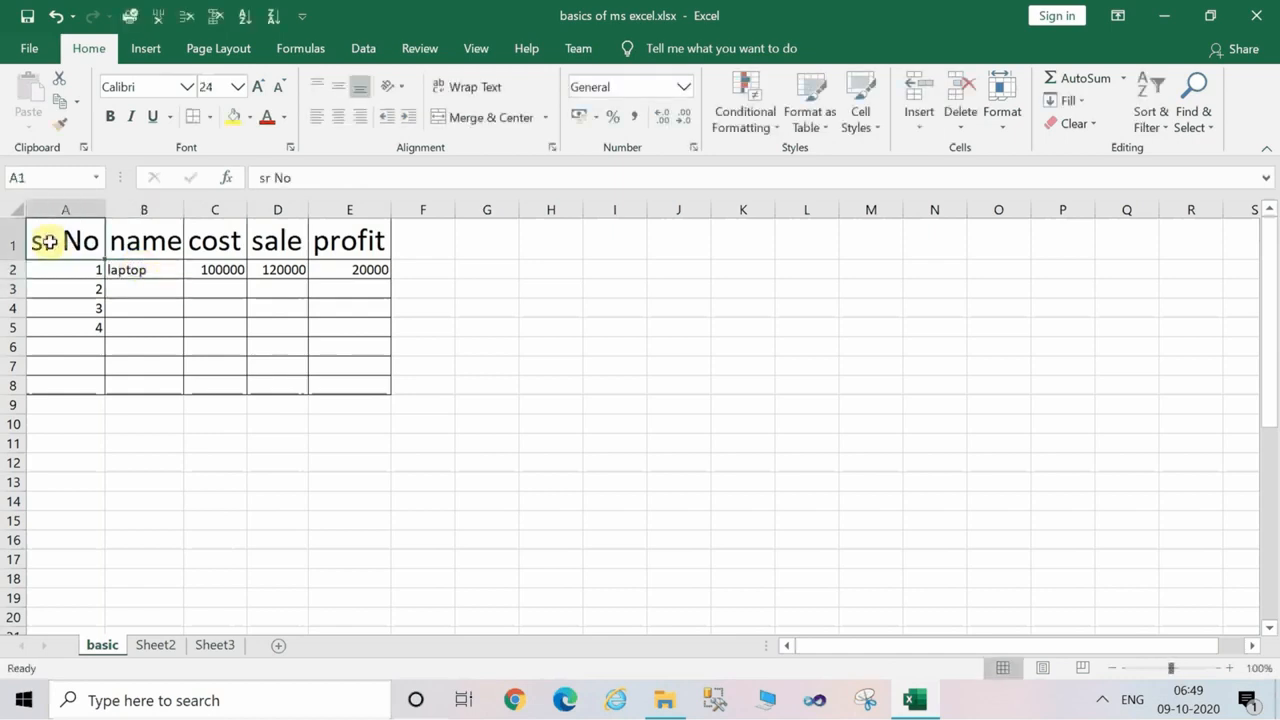
left_click(267, 118)
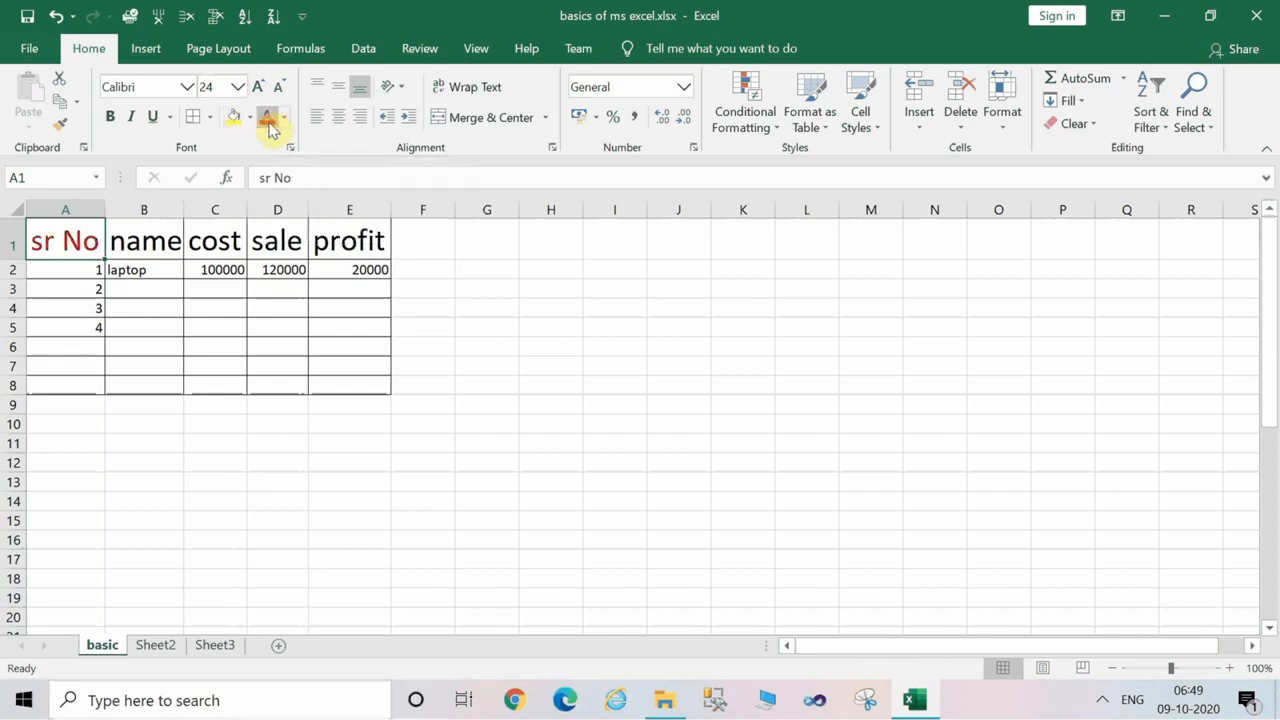
double_click(49, 241)
key("BackSpace")
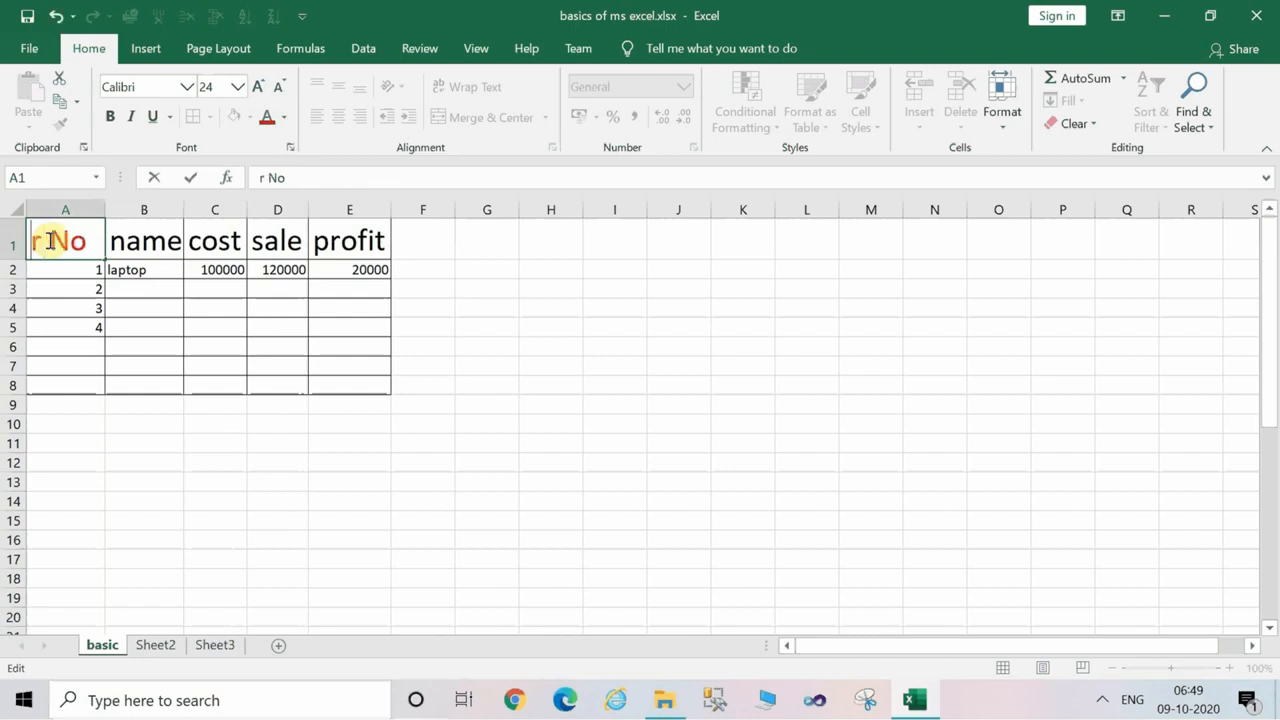
type("S")
left_click(83, 266)
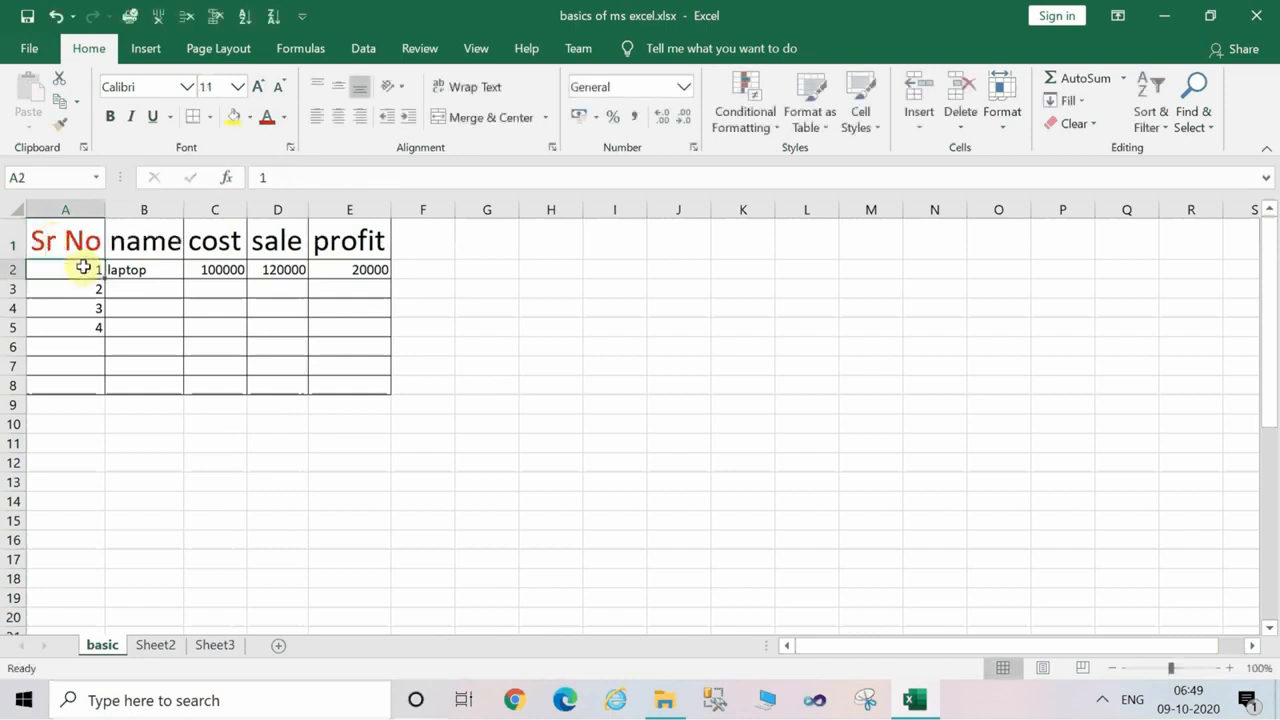
left_click(77, 237)
left_click(128, 242)
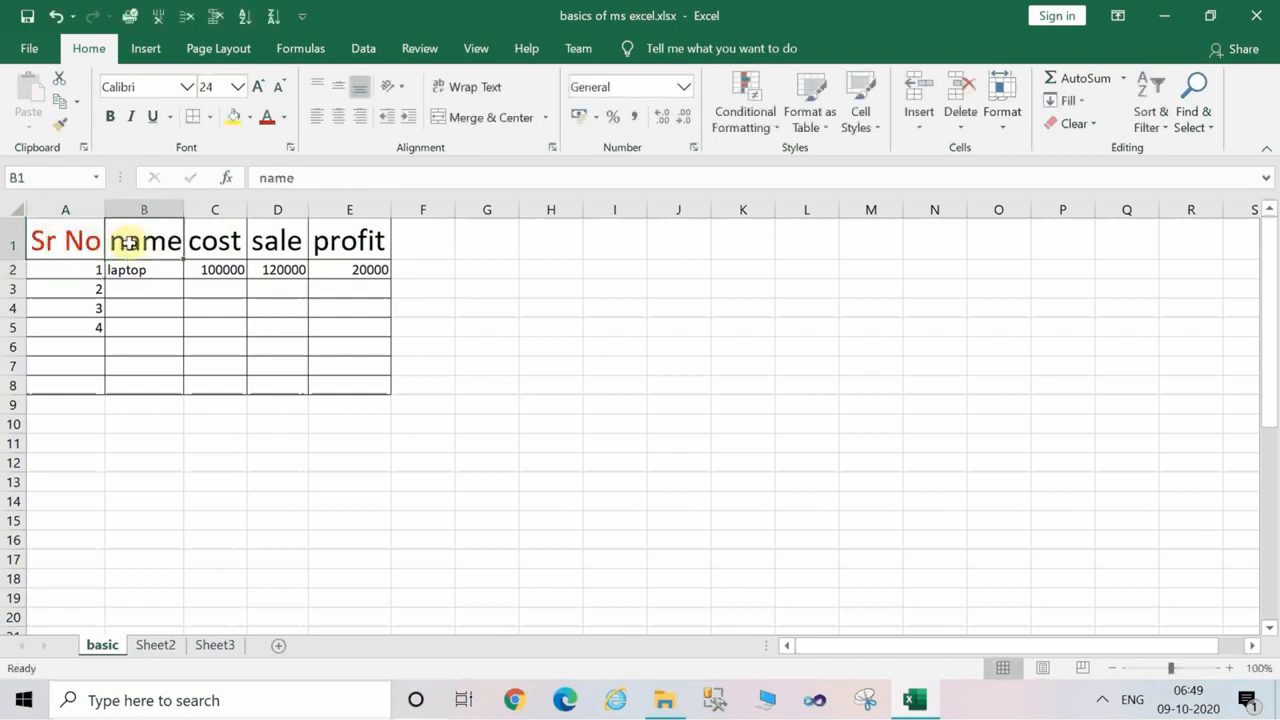
left_click(266, 243)
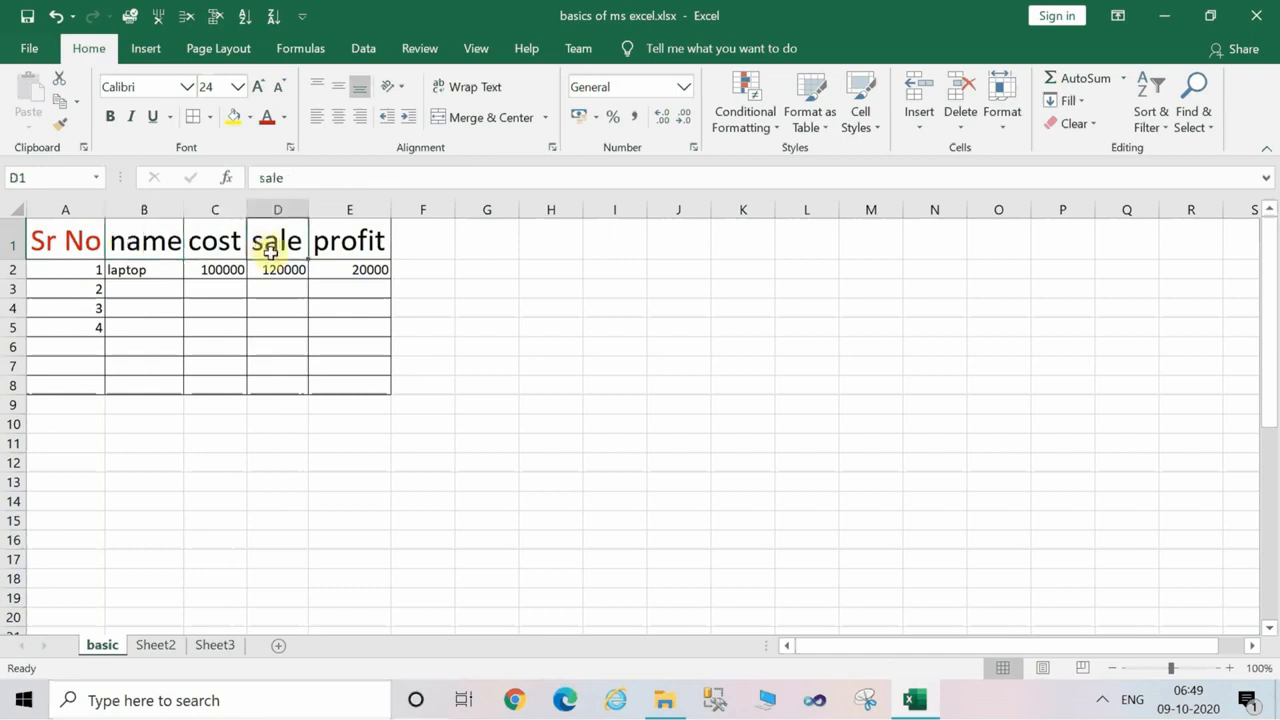
left_click(158, 250)
double_click(159, 250)
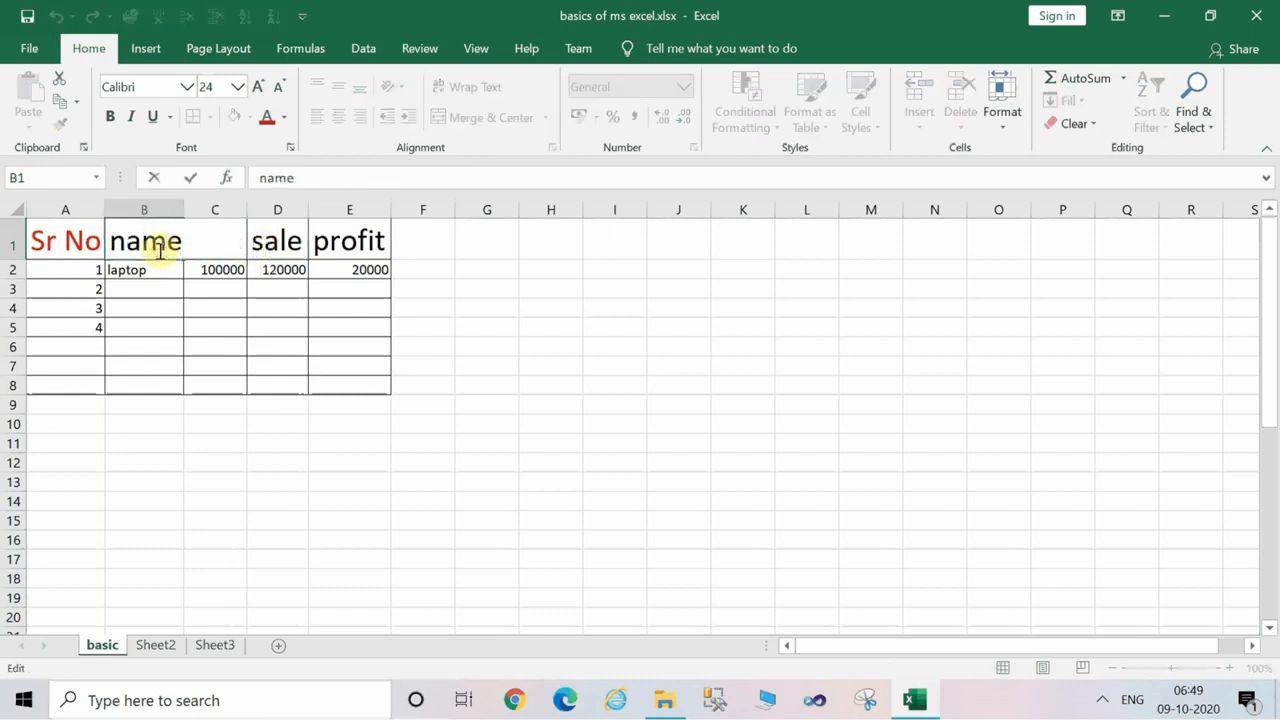
Copy the formatting of the Sr No header to the name, cost, sale and profit headers with Format Painter.
left_click(55, 240)
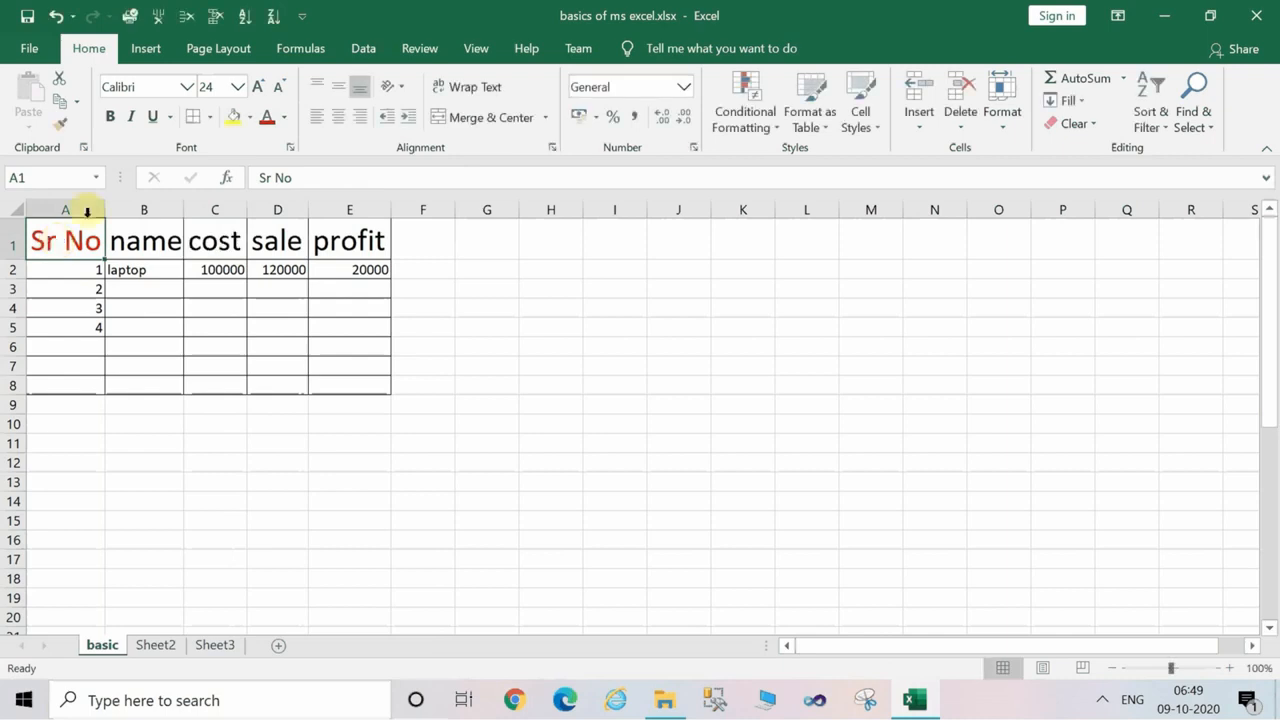
left_click(64, 128)
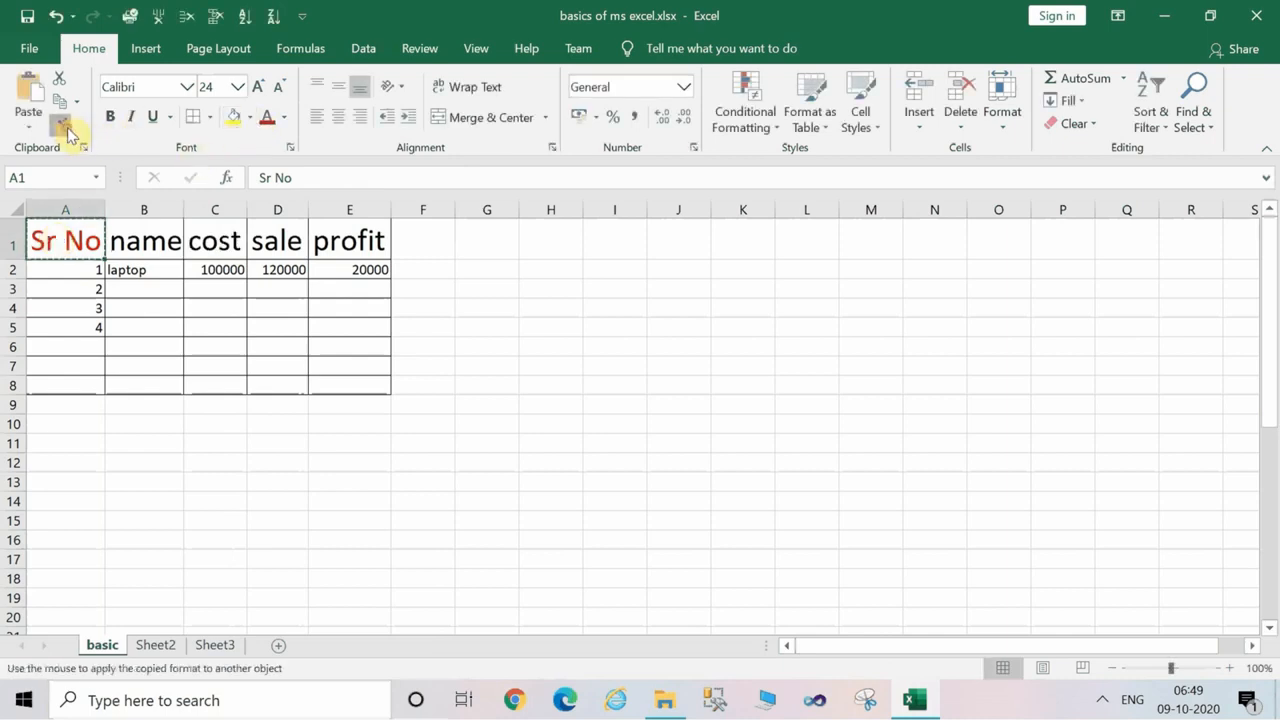
left_click(160, 240)
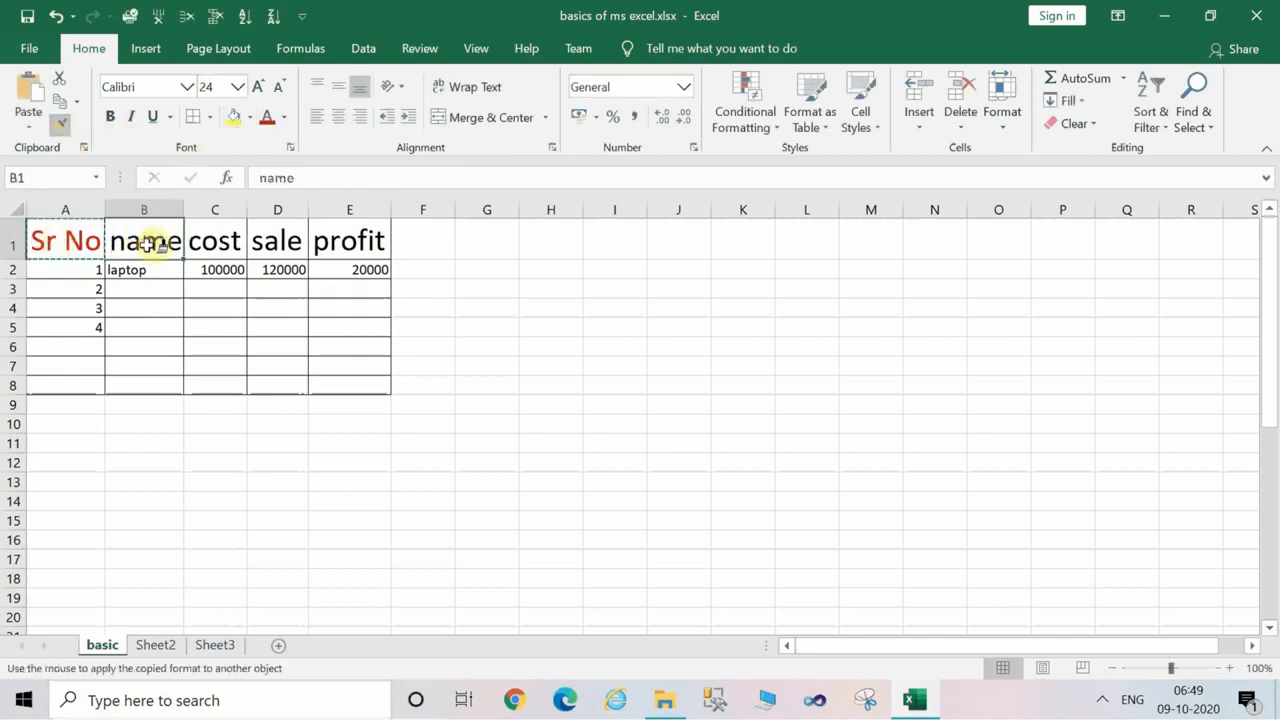
left_click(222, 243)
left_click(287, 245)
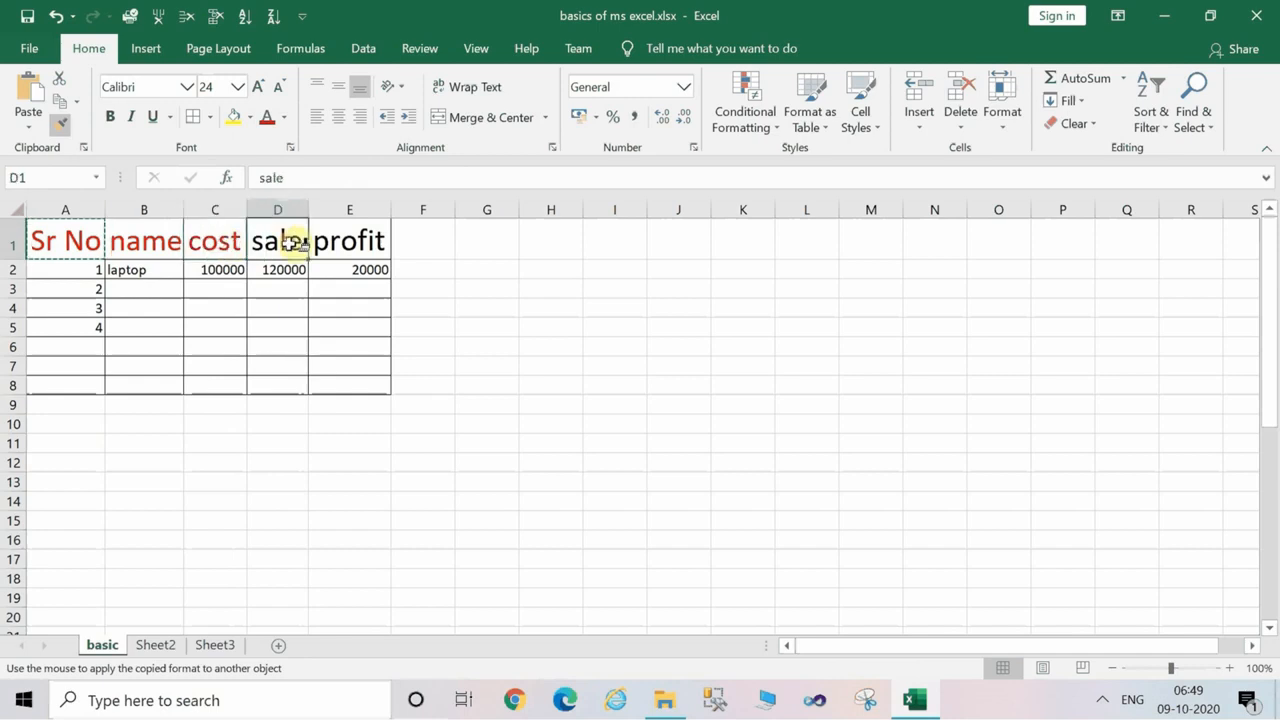
left_click(360, 242)
left_click(487, 285)
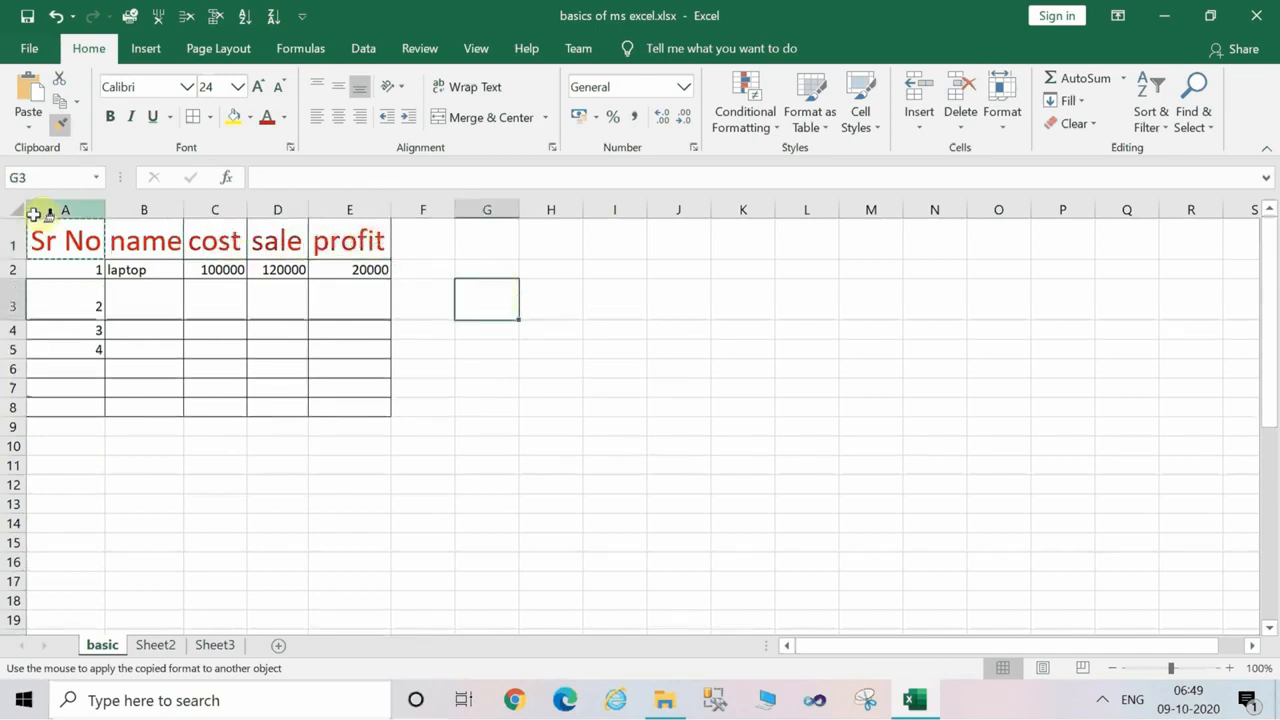
left_click(134, 235)
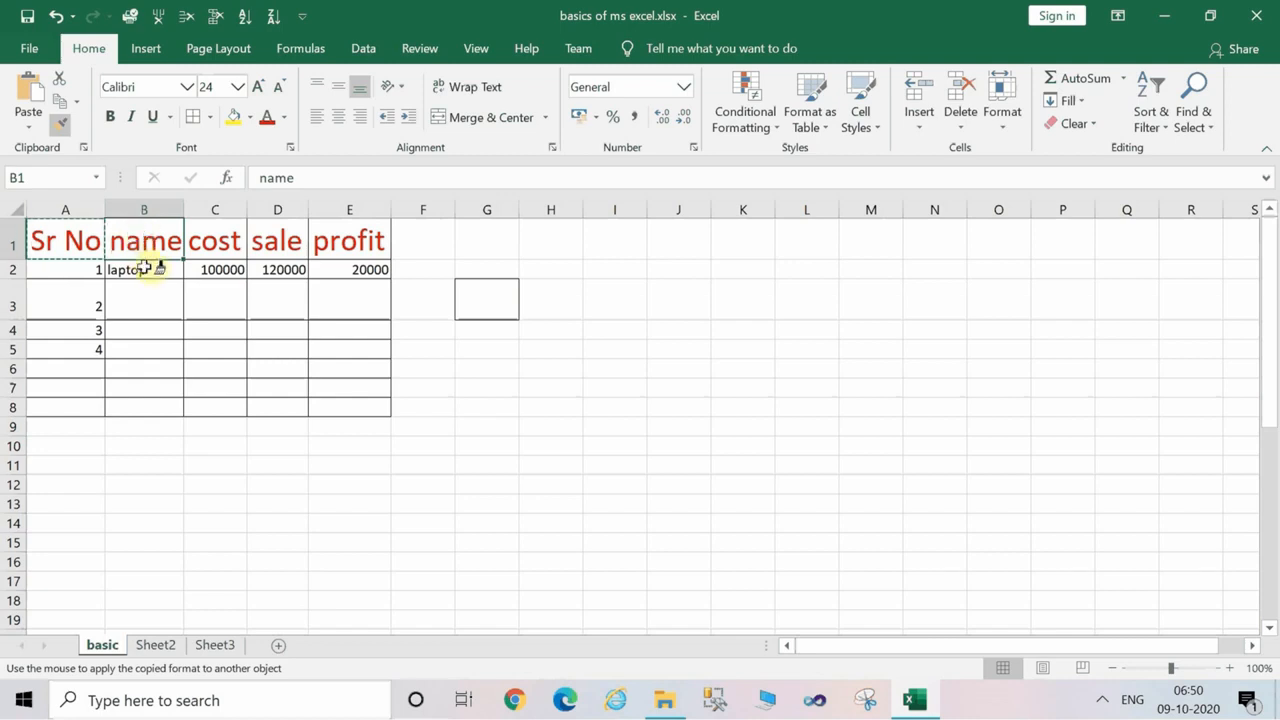
key("Escape")
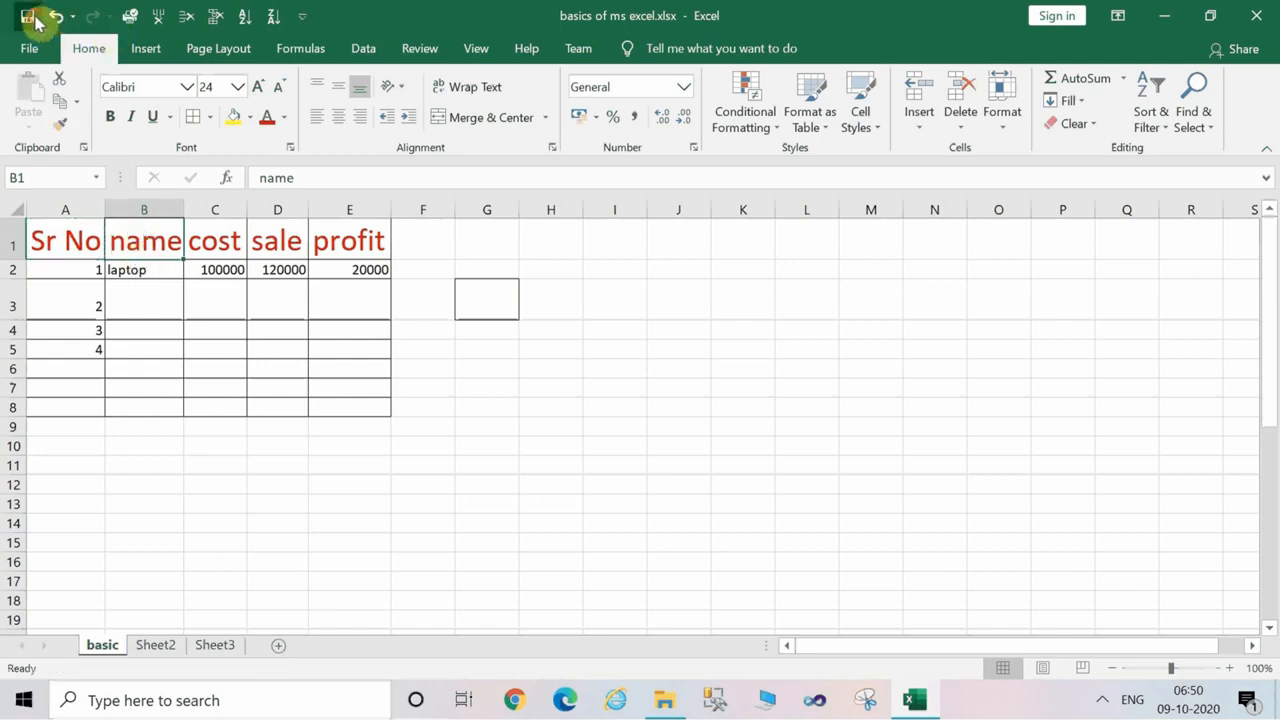
Make the Sr No header in A1 and the cost header in C1 bold.
left_click(333, 327)
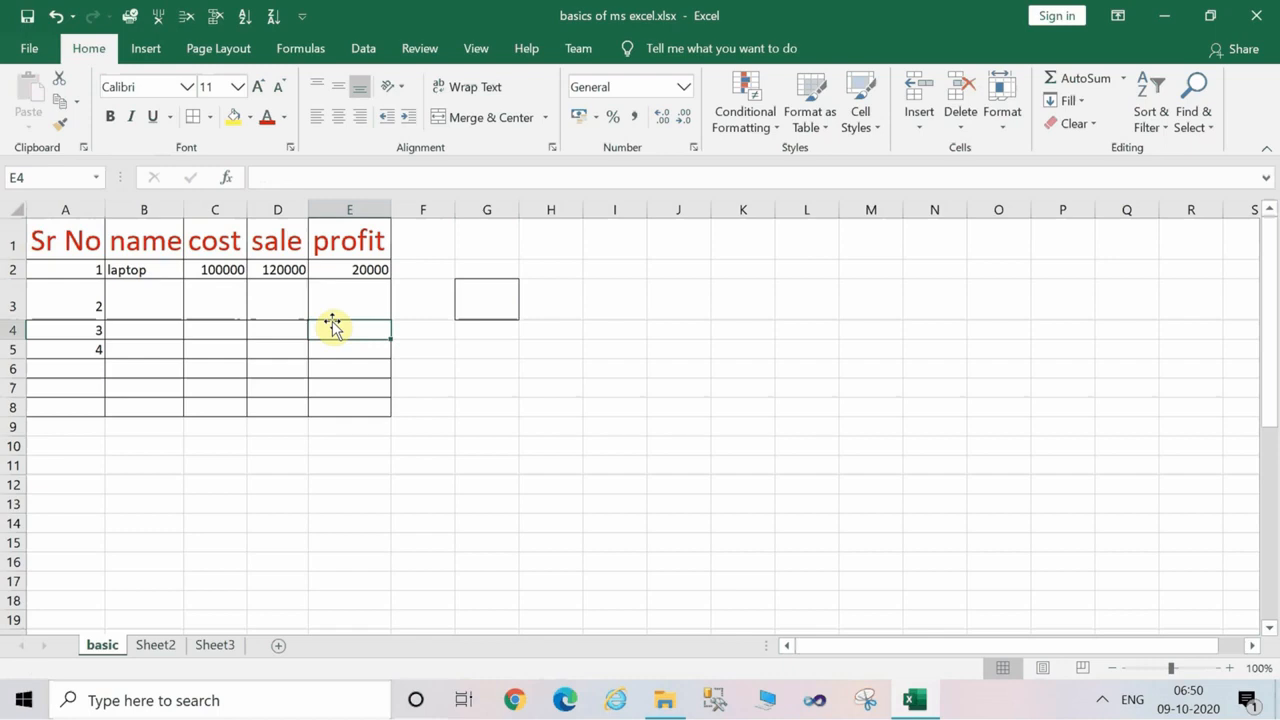
left_click(188, 316)
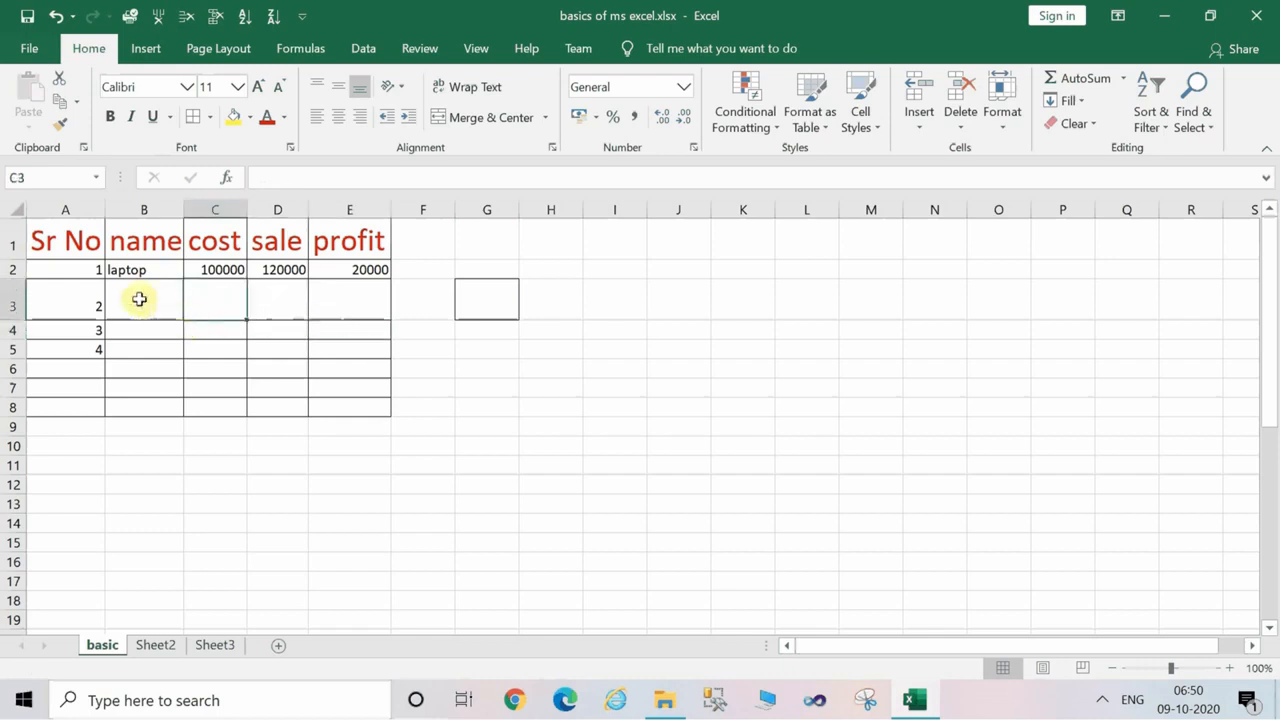
left_click(63, 241)
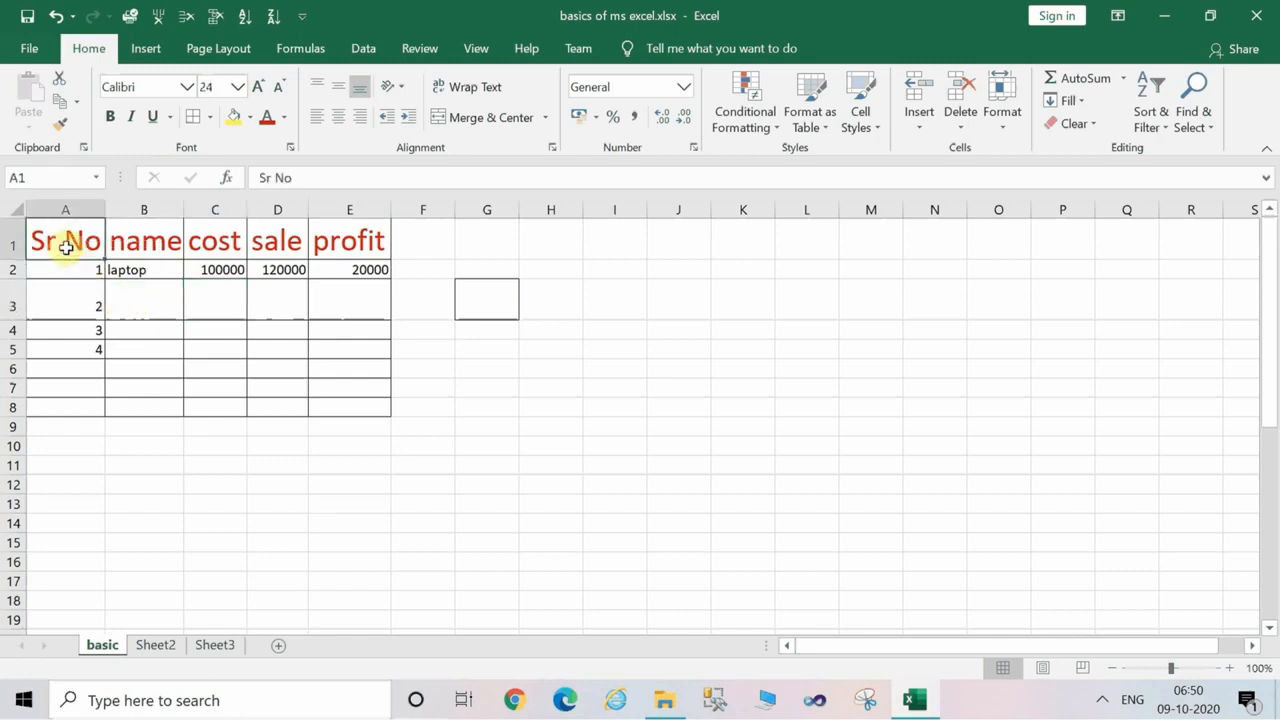
left_click(112, 118)
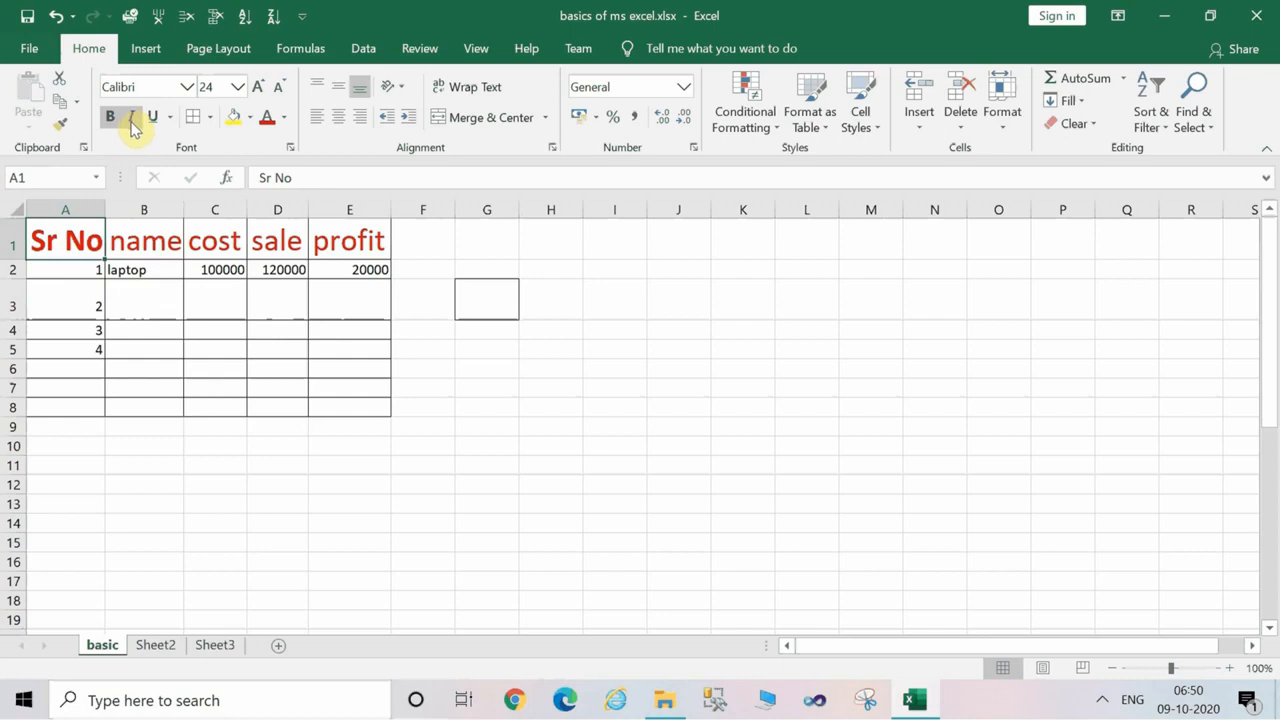
left_click(217, 250)
left_click(110, 118)
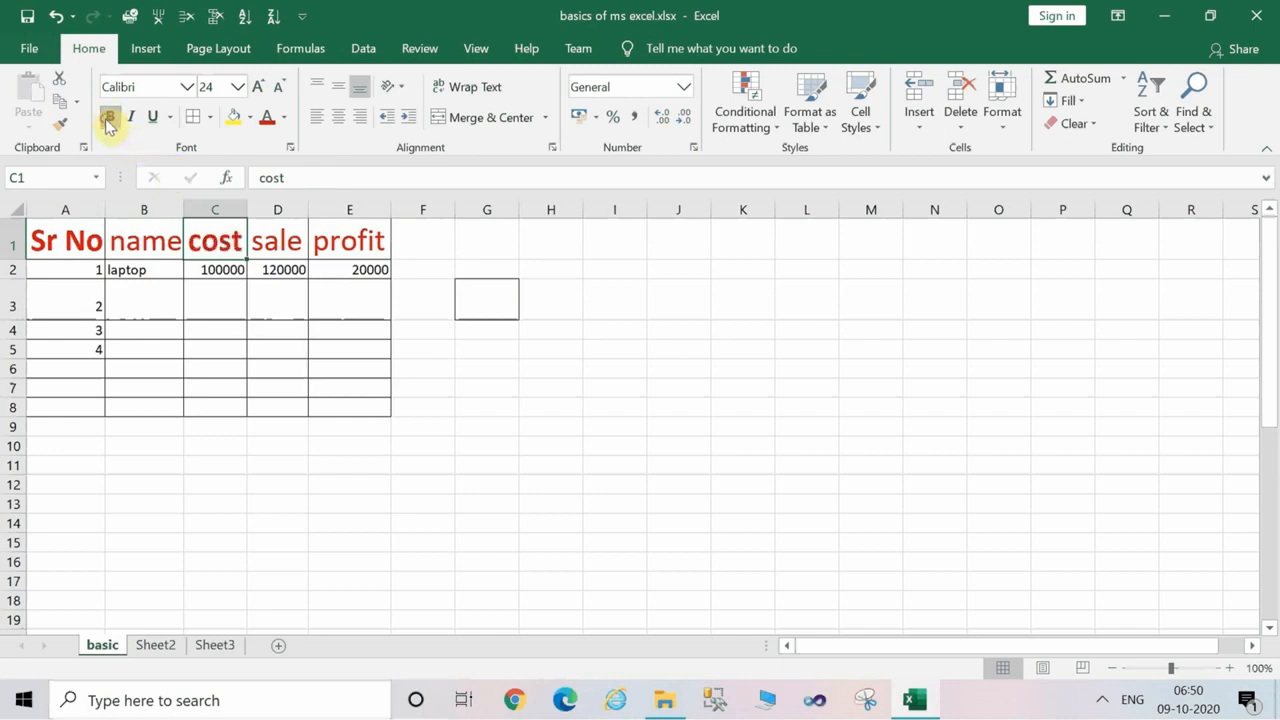
Try italic on the cost header, remove it again, and underline the header.
left_click(133, 119)
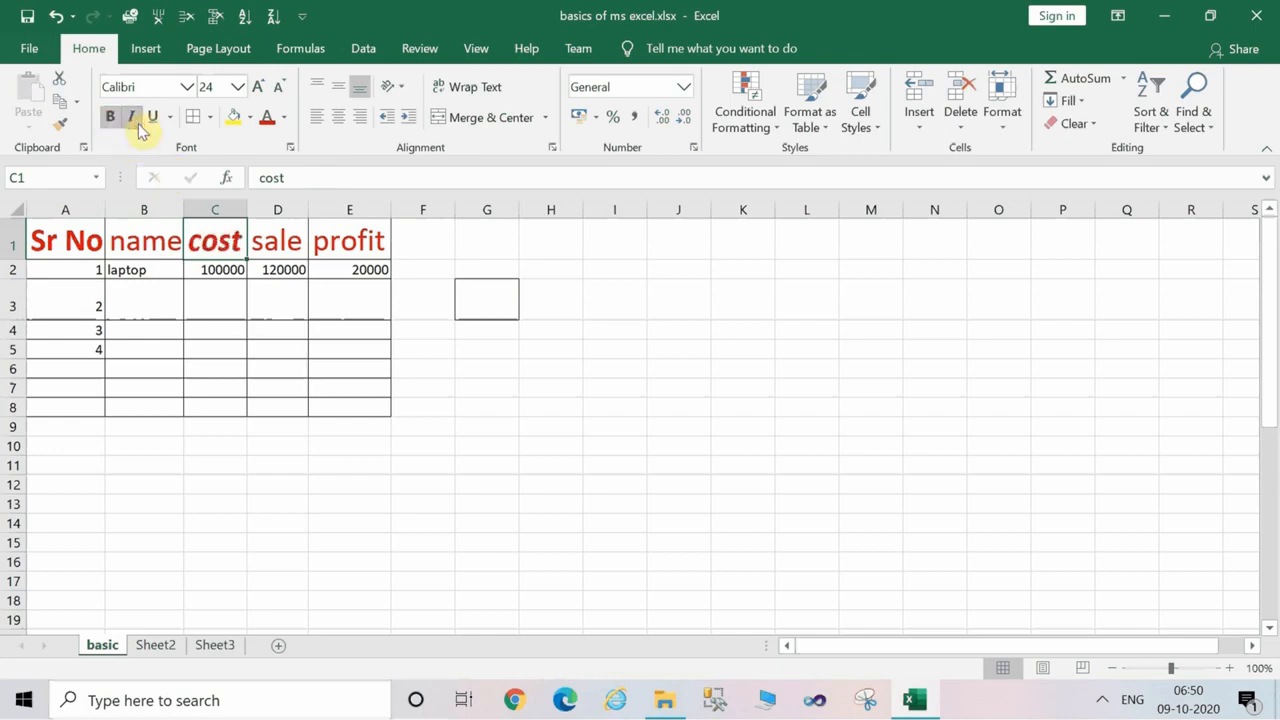
left_click(133, 119)
left_click(139, 124)
left_click(139, 124)
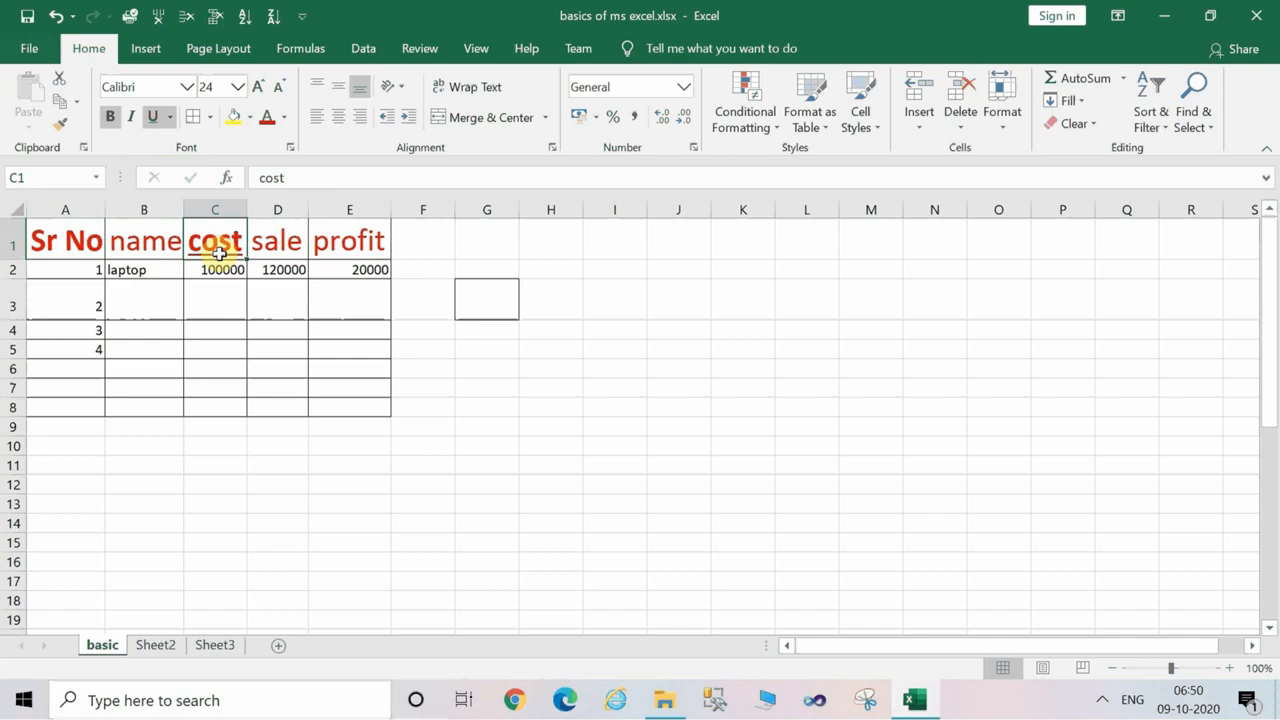
Copy the cost header's bold underlined formatting to the Sr No, name, sale and profit headers, and save the workbook.
left_click(66, 127)
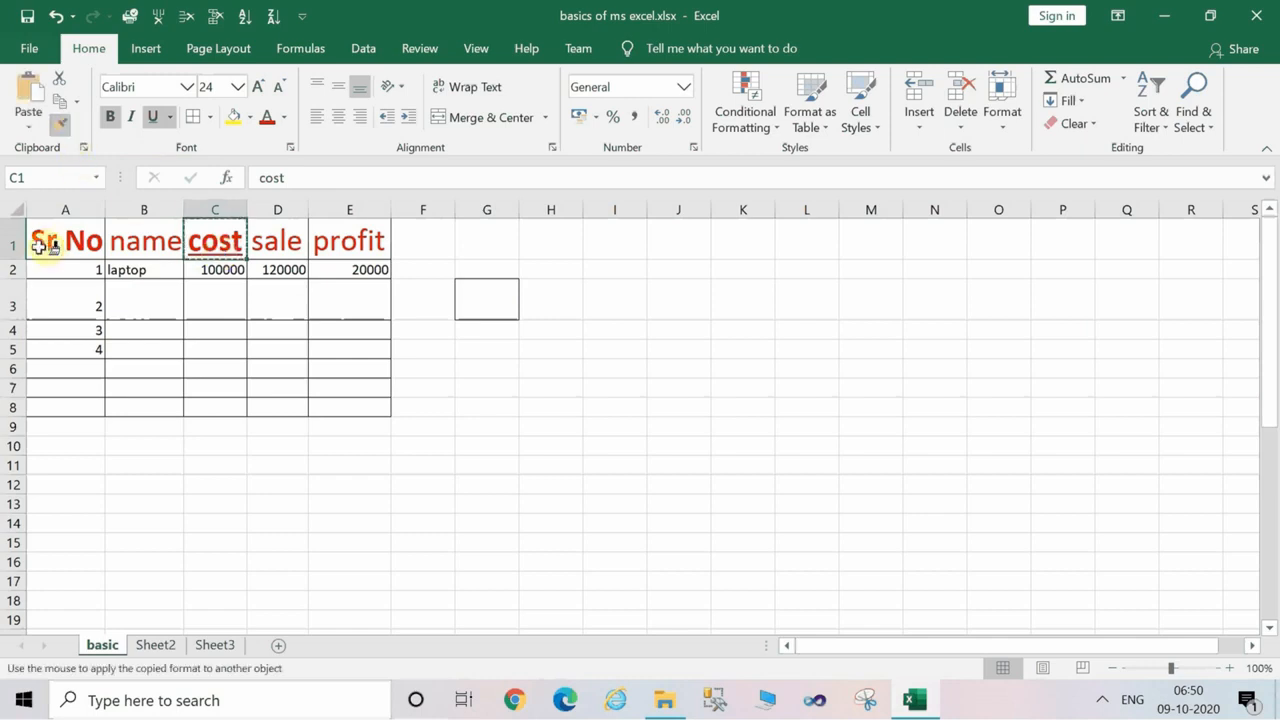
left_click_drag(44, 240, 150, 242)
left_click_drag(258, 241, 336, 257)
left_click(341, 332)
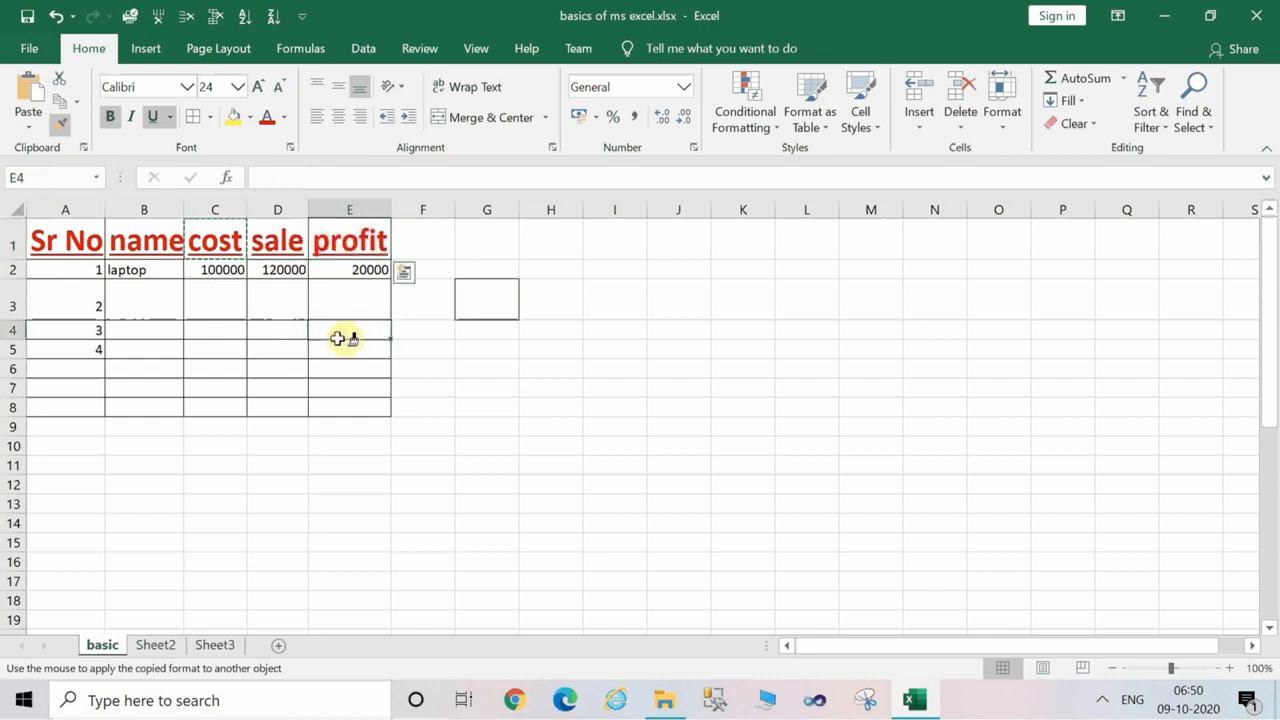
left_click(26, 16)
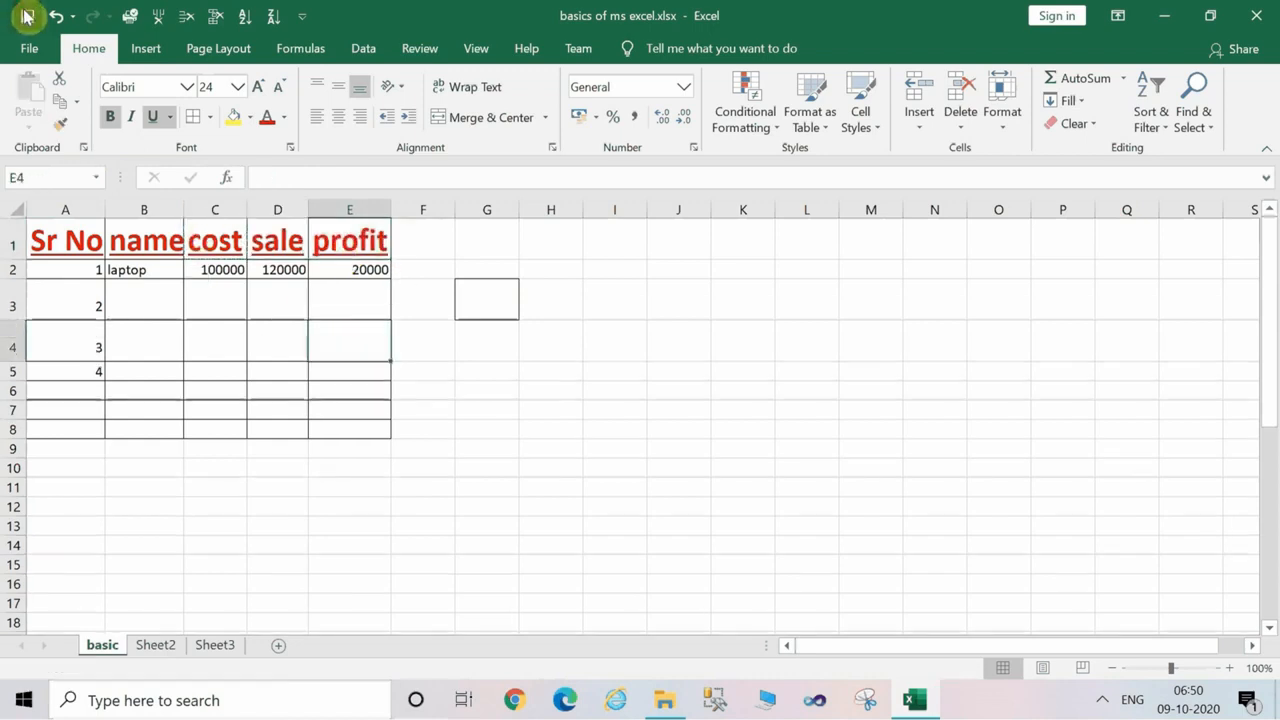
Set the font size of the whole header row 1 to 28.
left_click(14, 242)
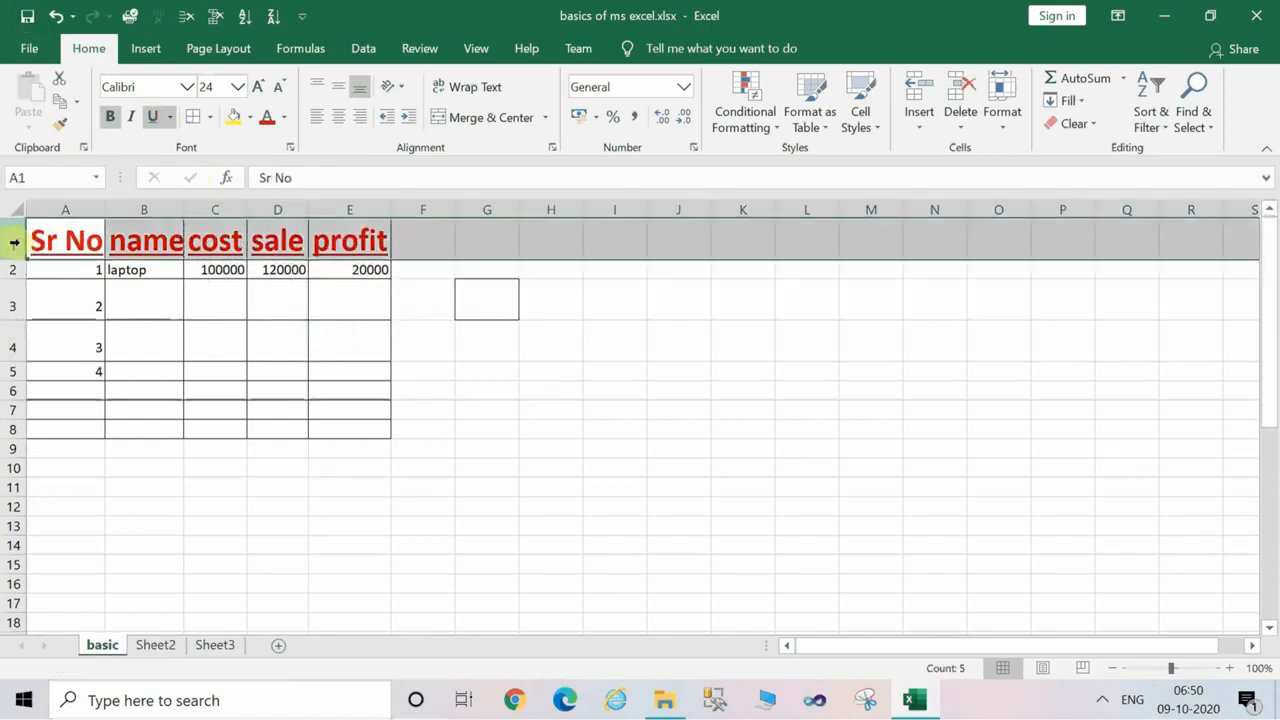
left_click(238, 88)
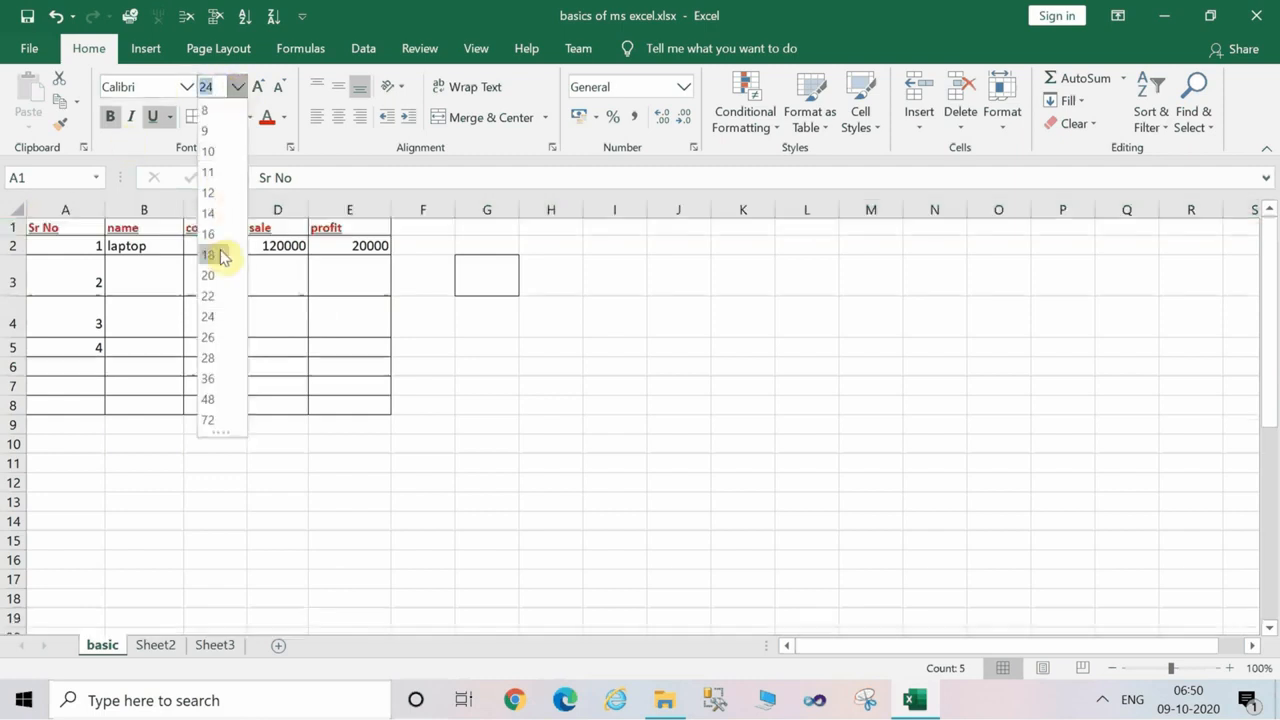
left_click(216, 360)
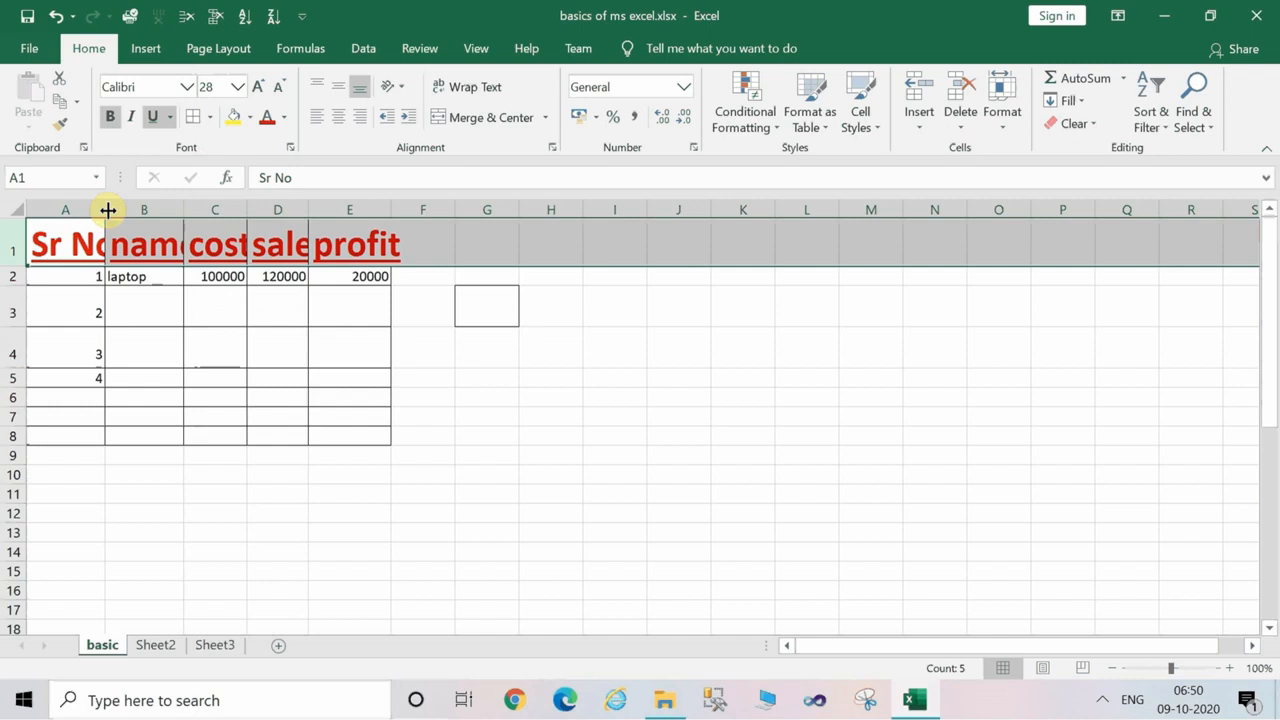
Widen columns A to E so that each header fits fully inside its column.
left_click_drag(108, 210, 121, 211)
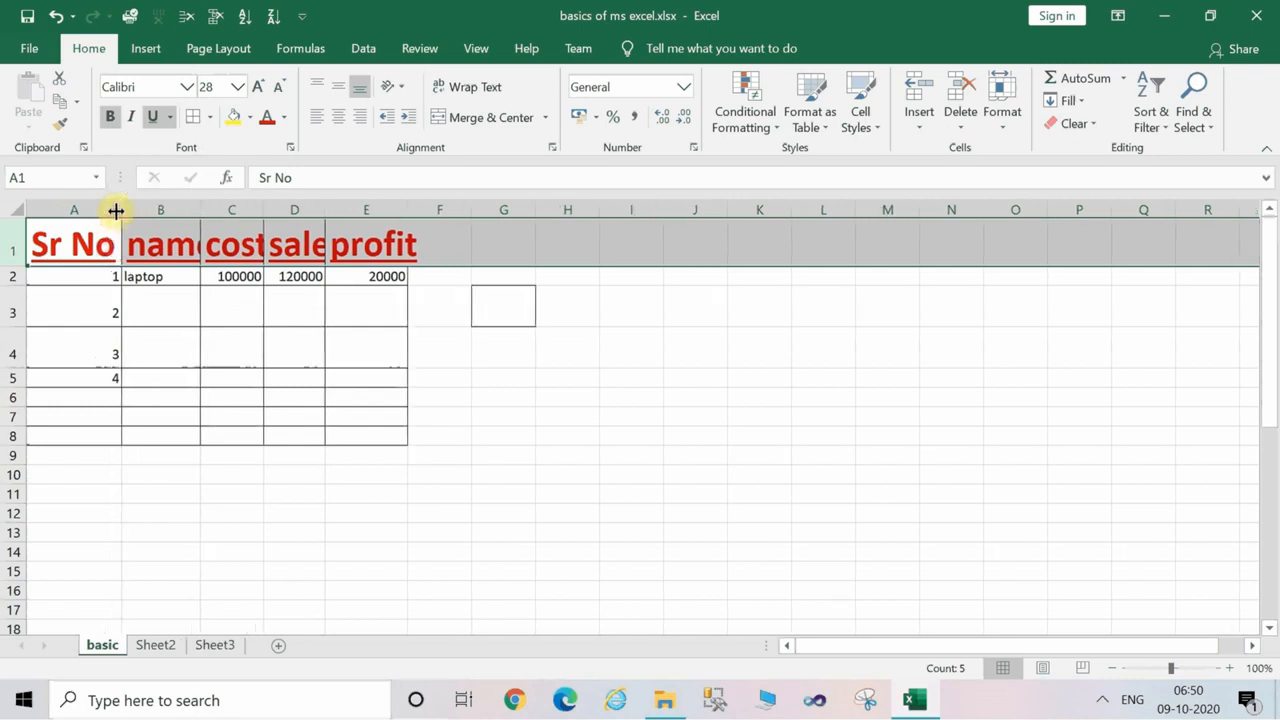
double_click(205, 209)
double_click(286, 210)
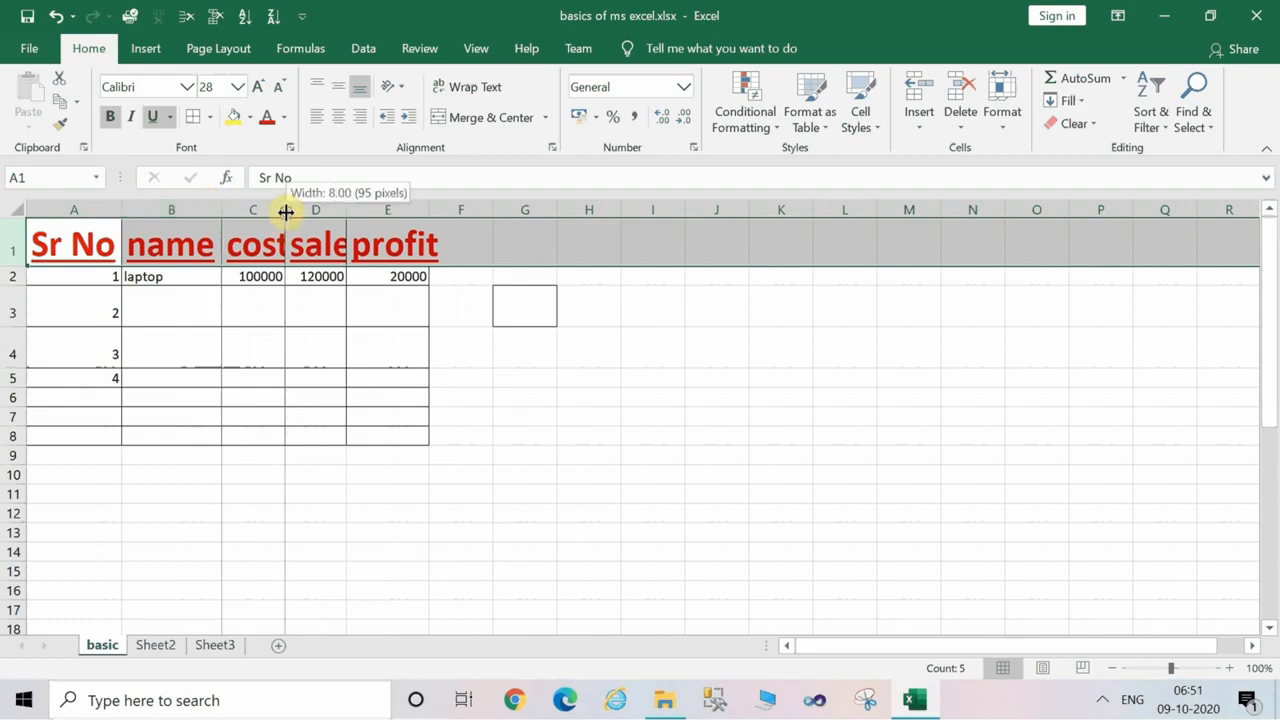
double_click(358, 210)
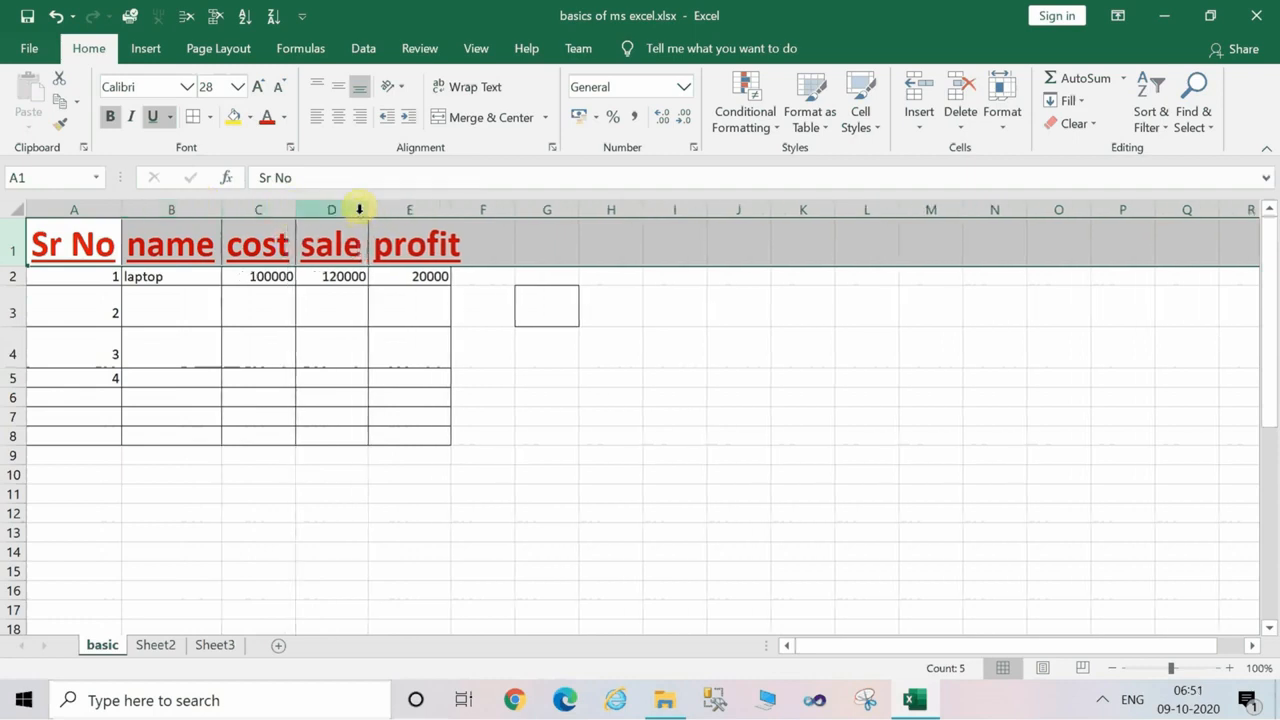
left_click(456, 223)
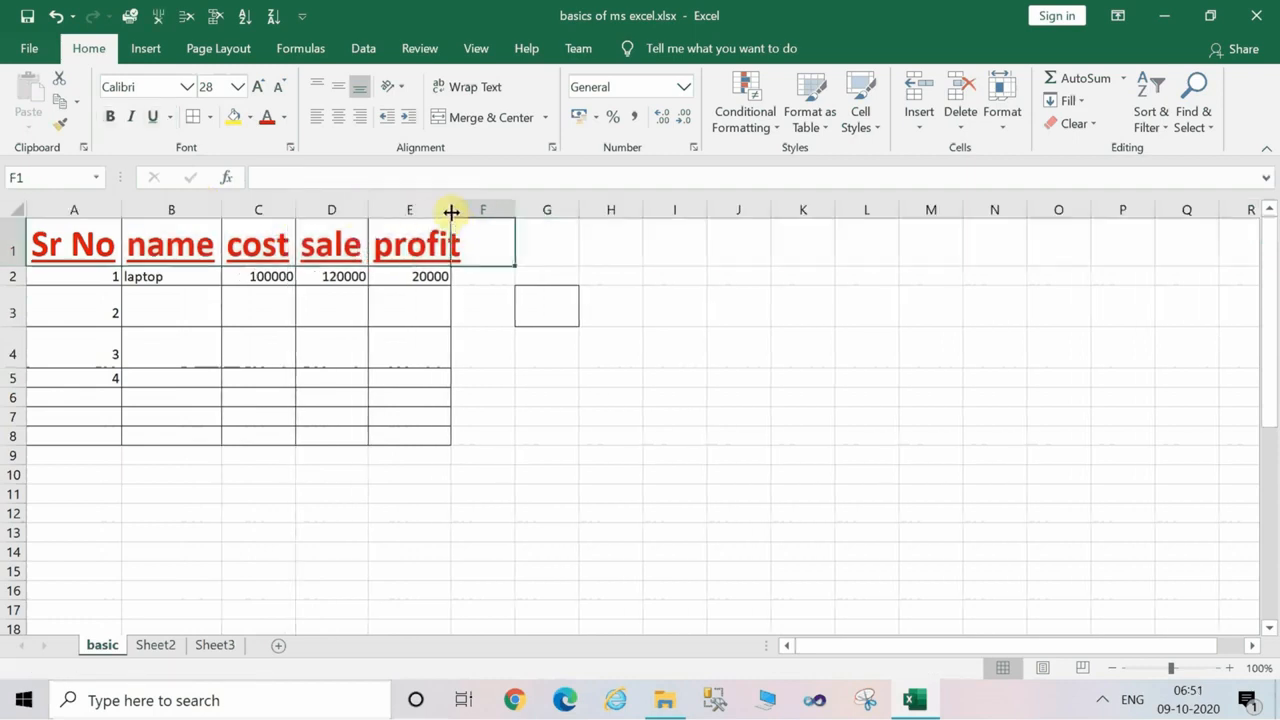
double_click(451, 211)
left_click(491, 380)
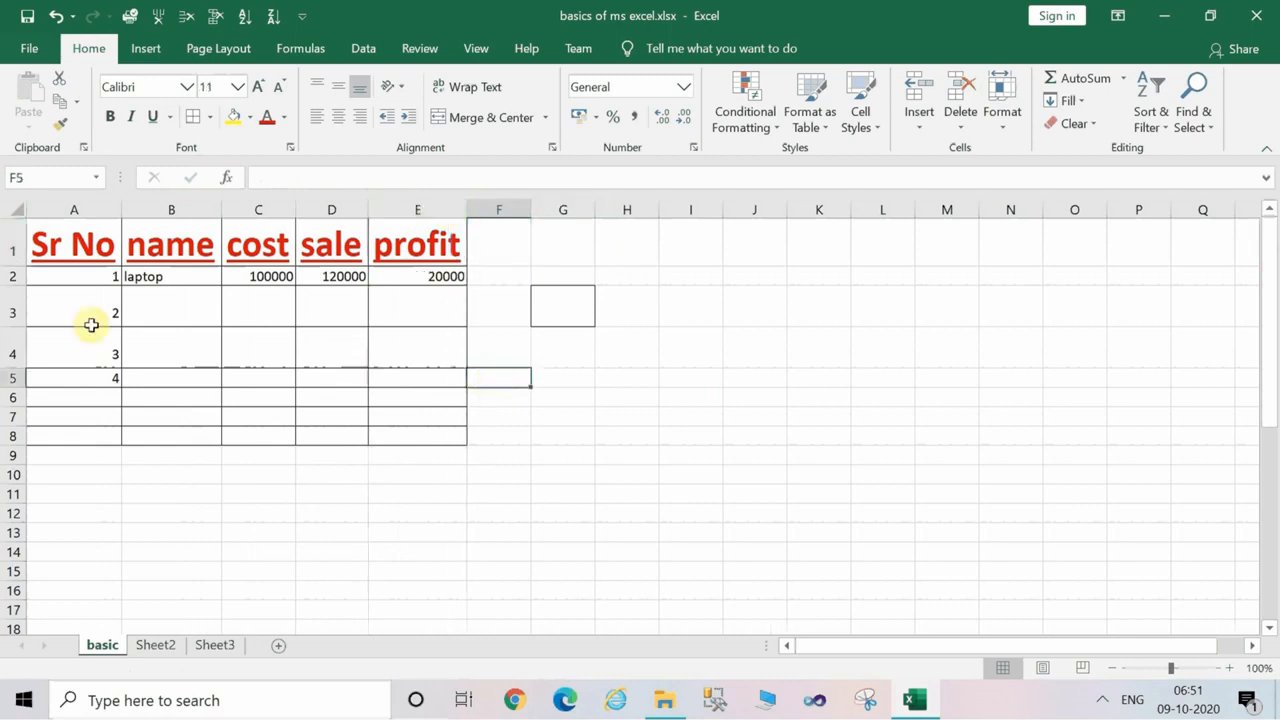
Set the font size of the table's data cells A2:E8 to 14.
left_click_drag(56, 276, 444, 440)
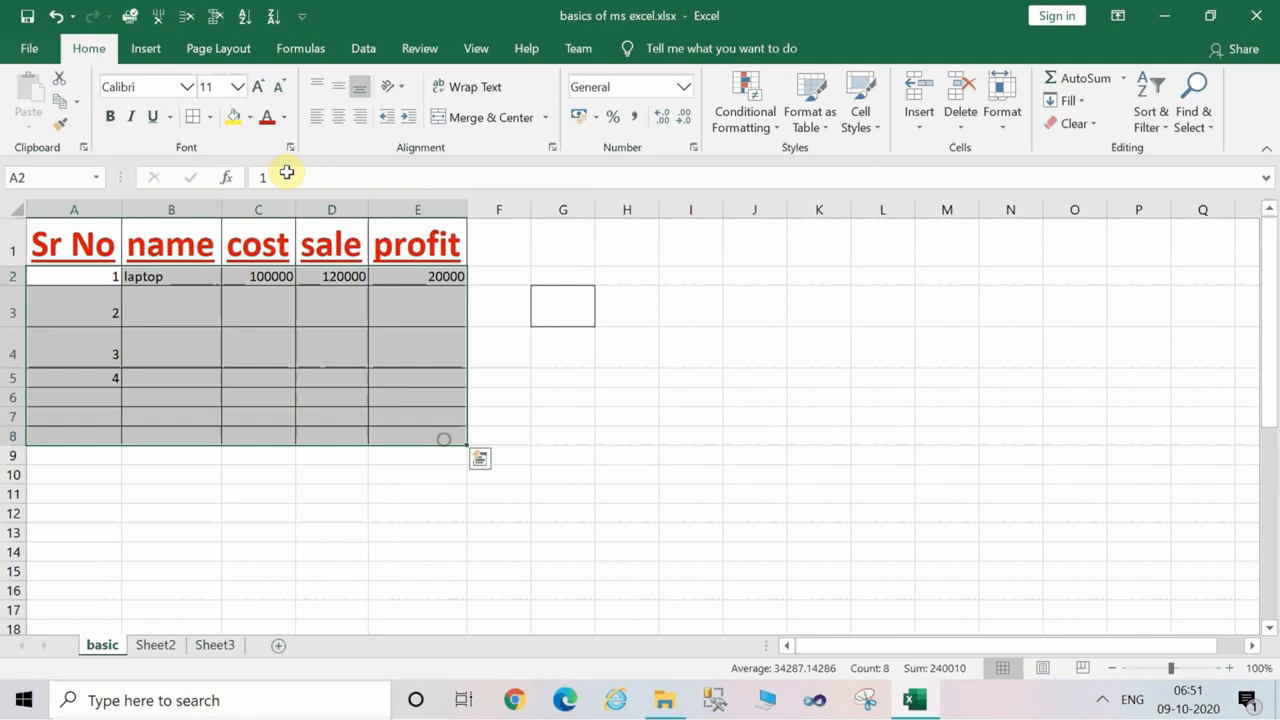
left_click(240, 89)
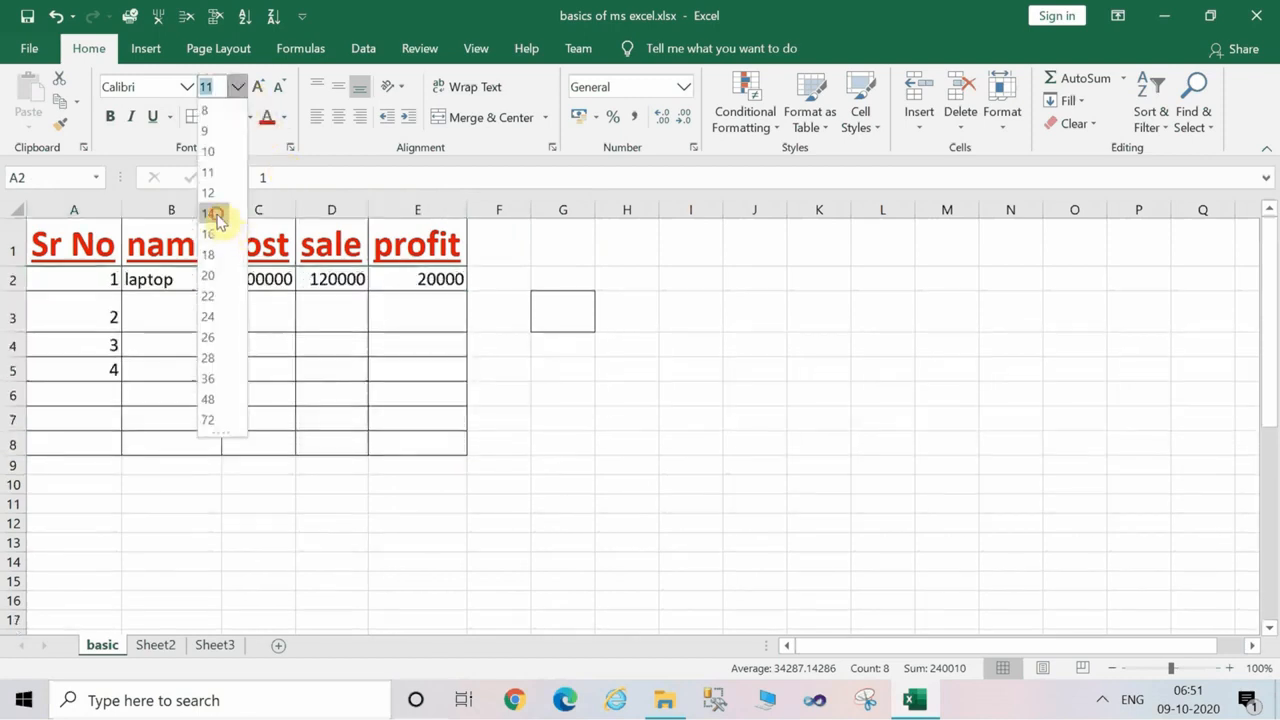
left_click(216, 212)
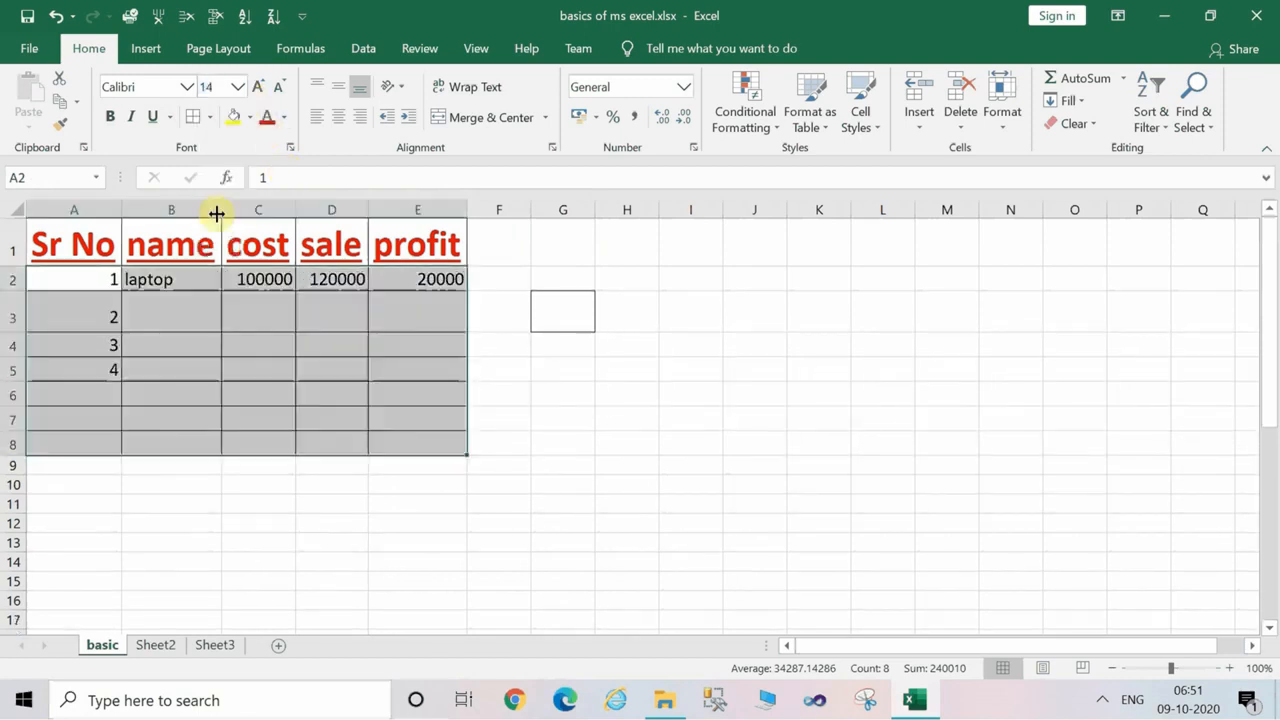
Compare left, center and right alignment on the data cells A2:E8, and leave them centered horizontally.
left_click(318, 119)
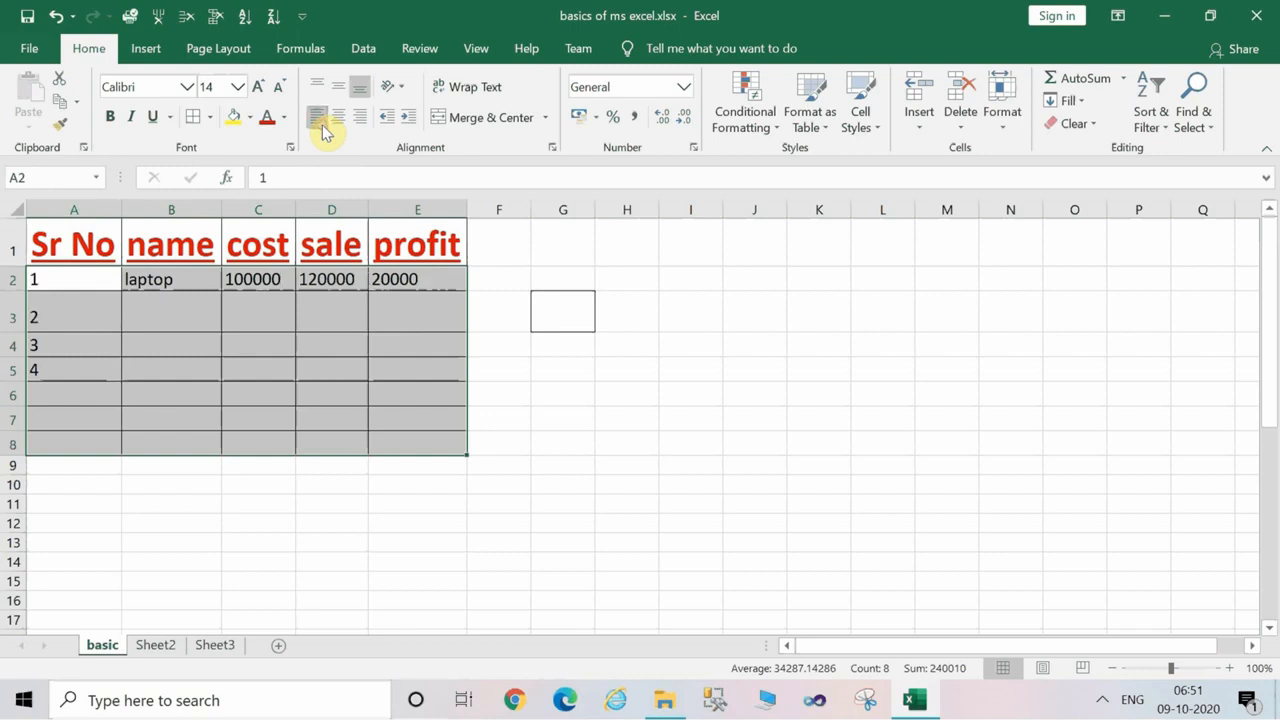
left_click(339, 118)
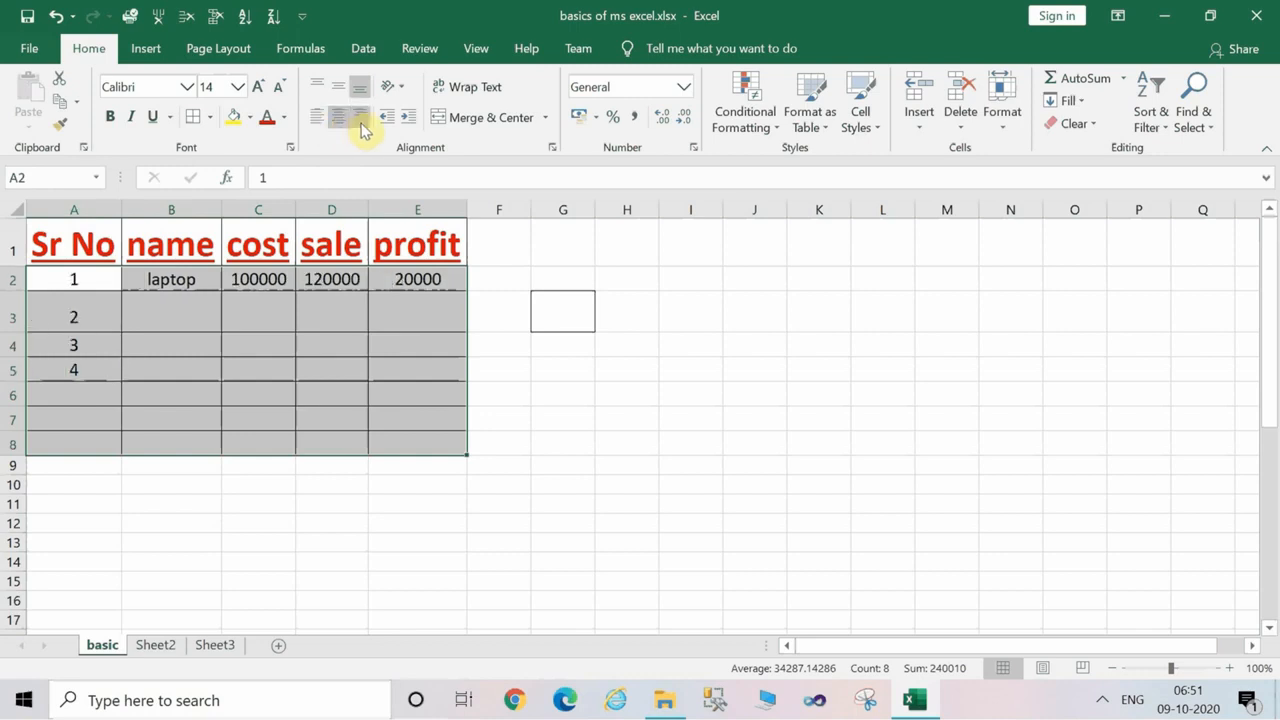
left_click(360, 118)
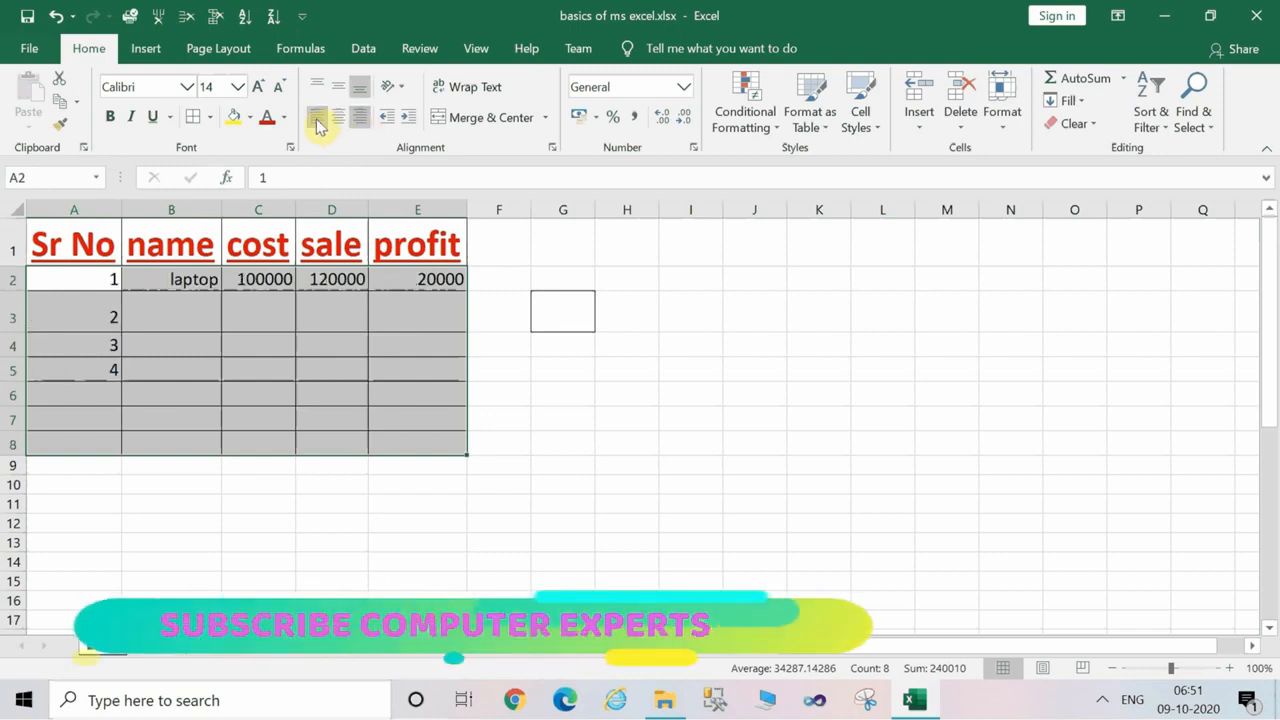
left_click(318, 120)
left_click(338, 122)
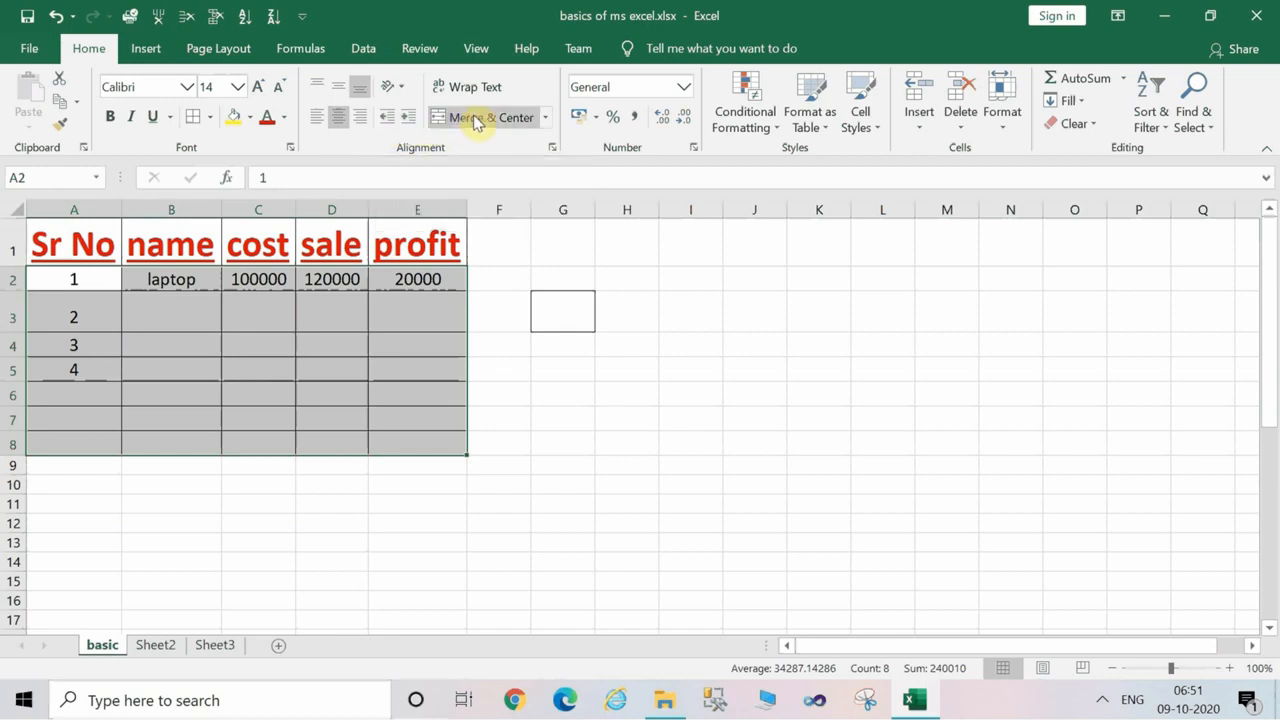
left_click(480, 440)
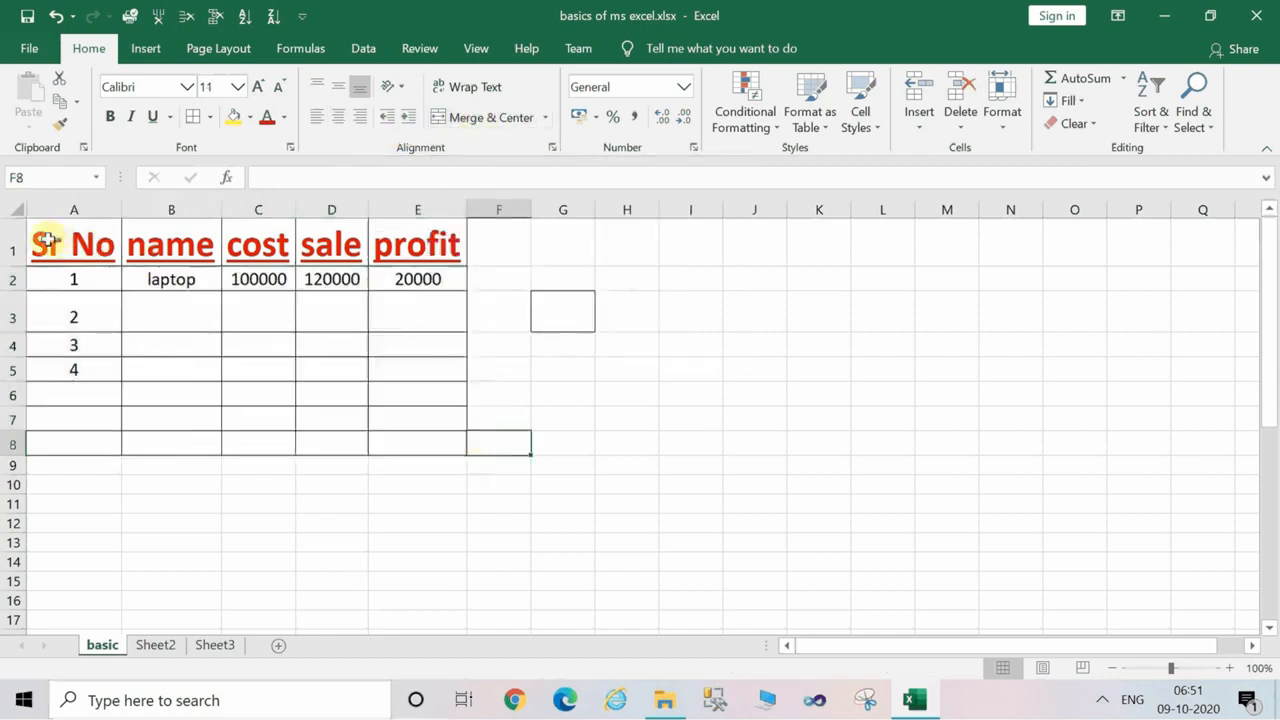
Insert a row above the table's header row and enter the title "Basics of Microsoft Excel" in A1.
right_click(13, 245)
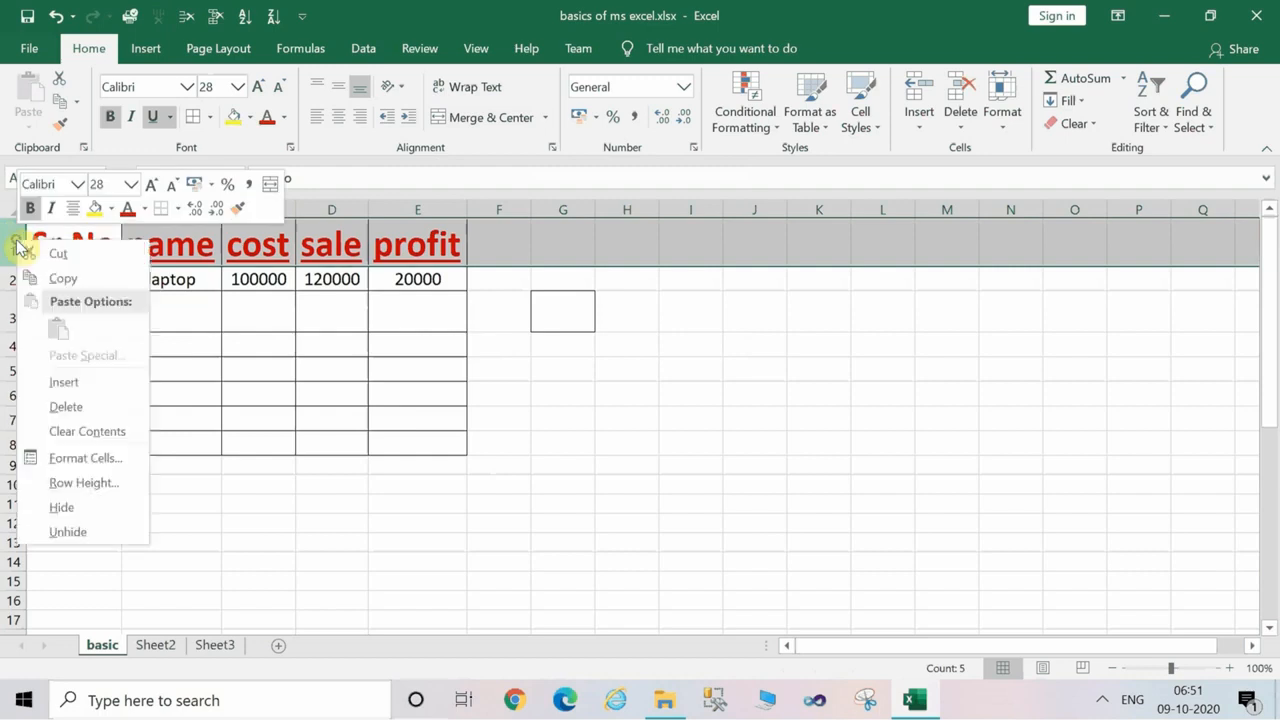
left_click(63, 383)
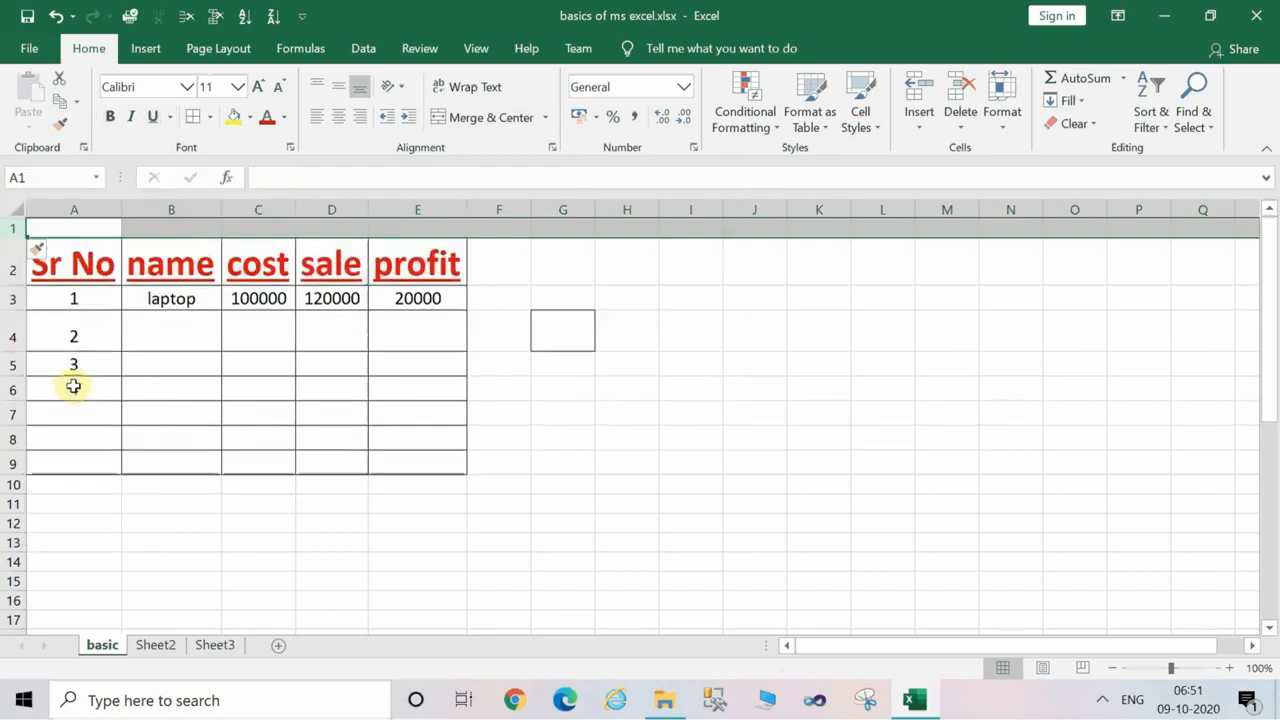
left_click(87, 228)
type("b")
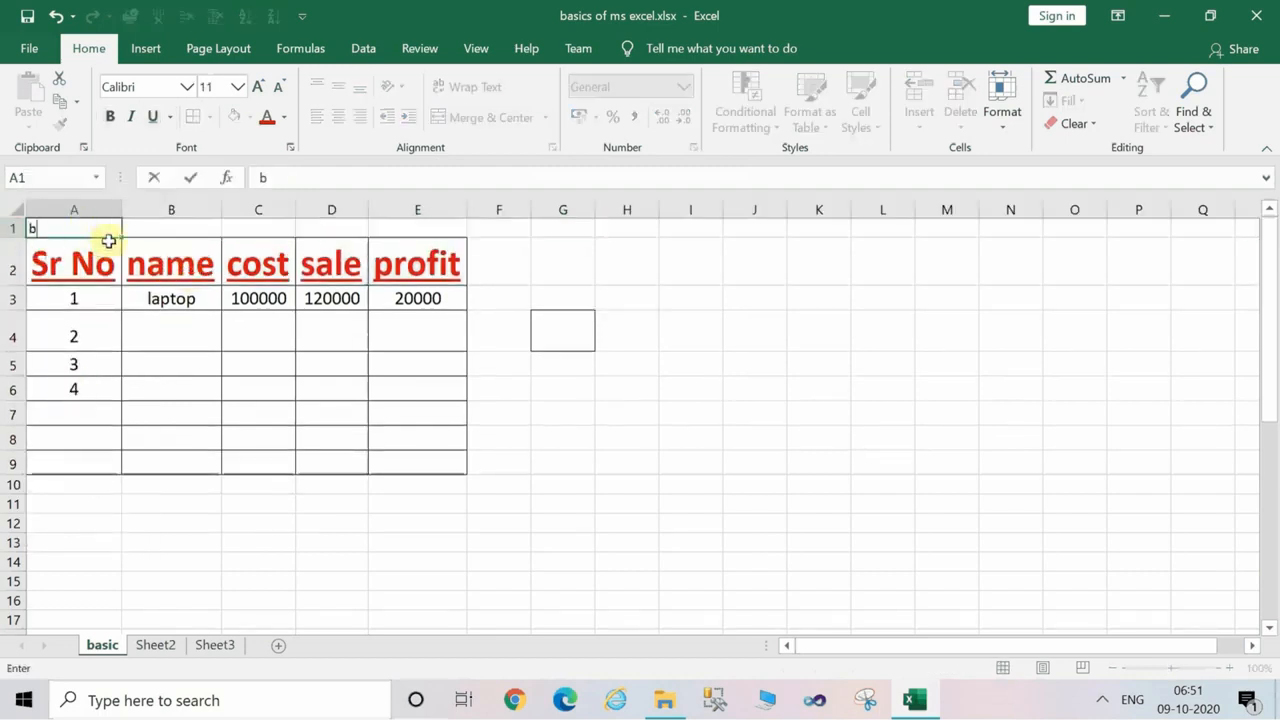
type("ai")
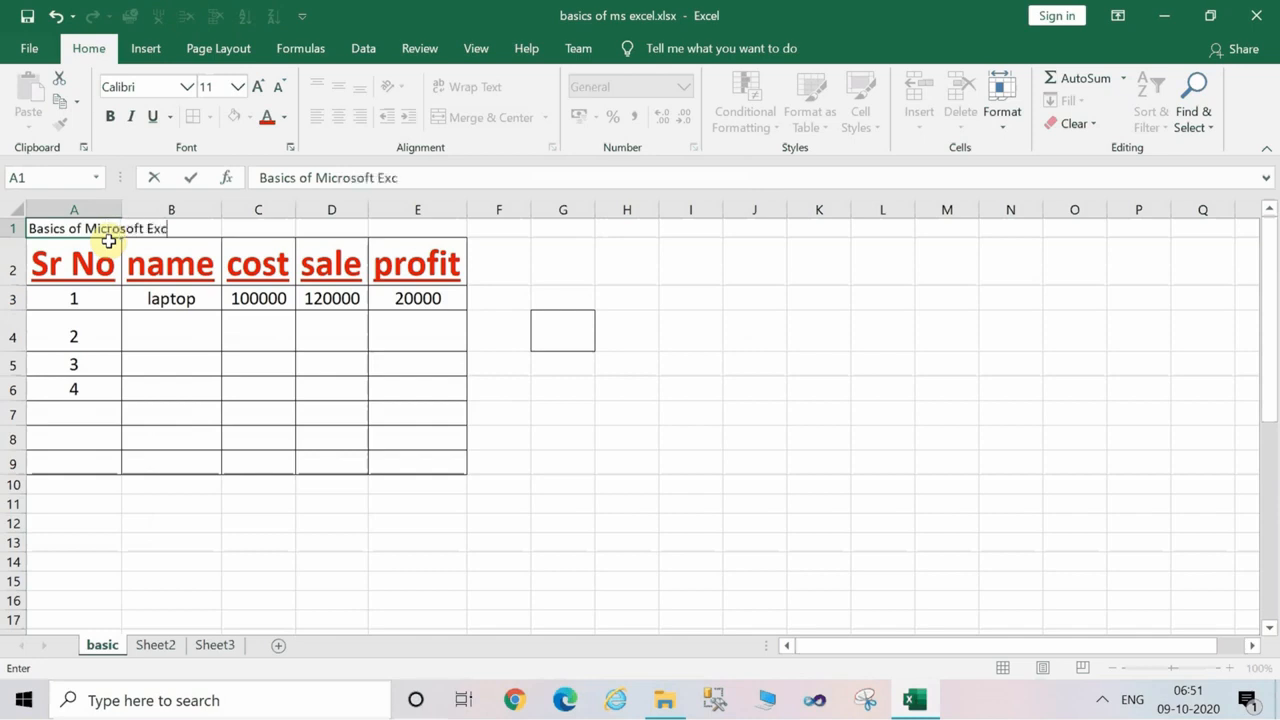
left_click(108, 240)
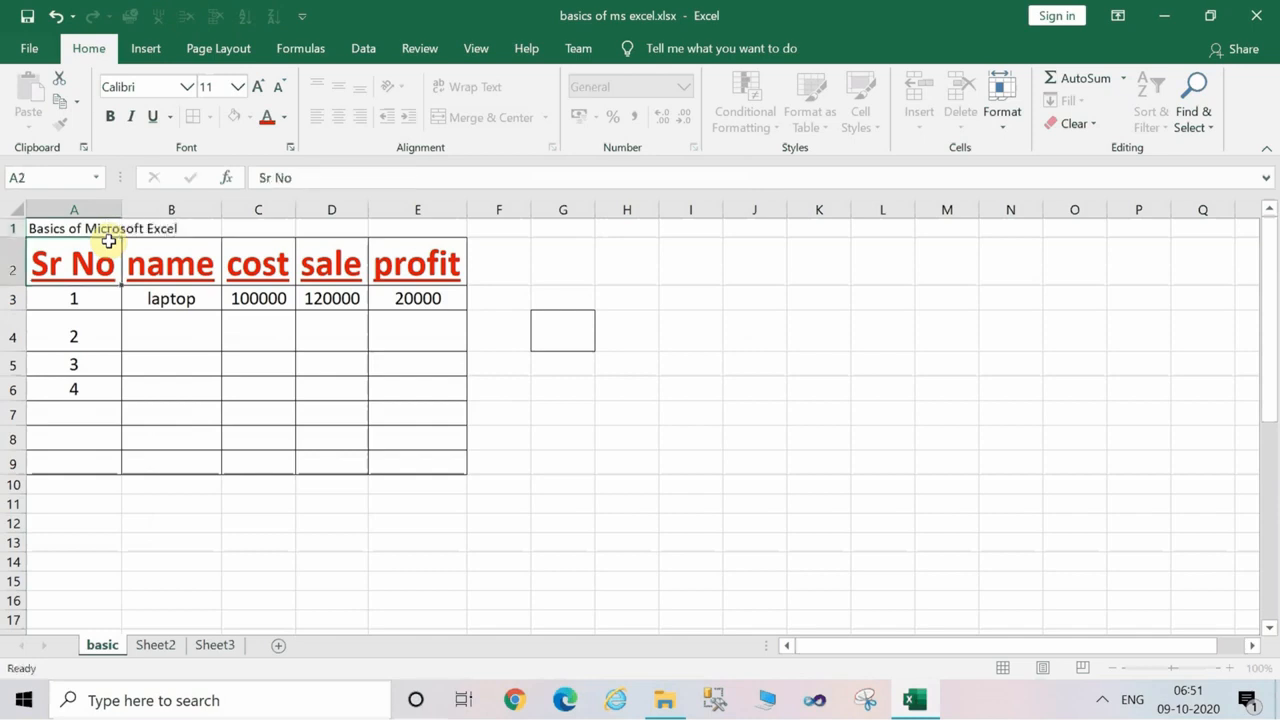
Increase the font size of the whole title row 1 to 28.
left_click(7, 228)
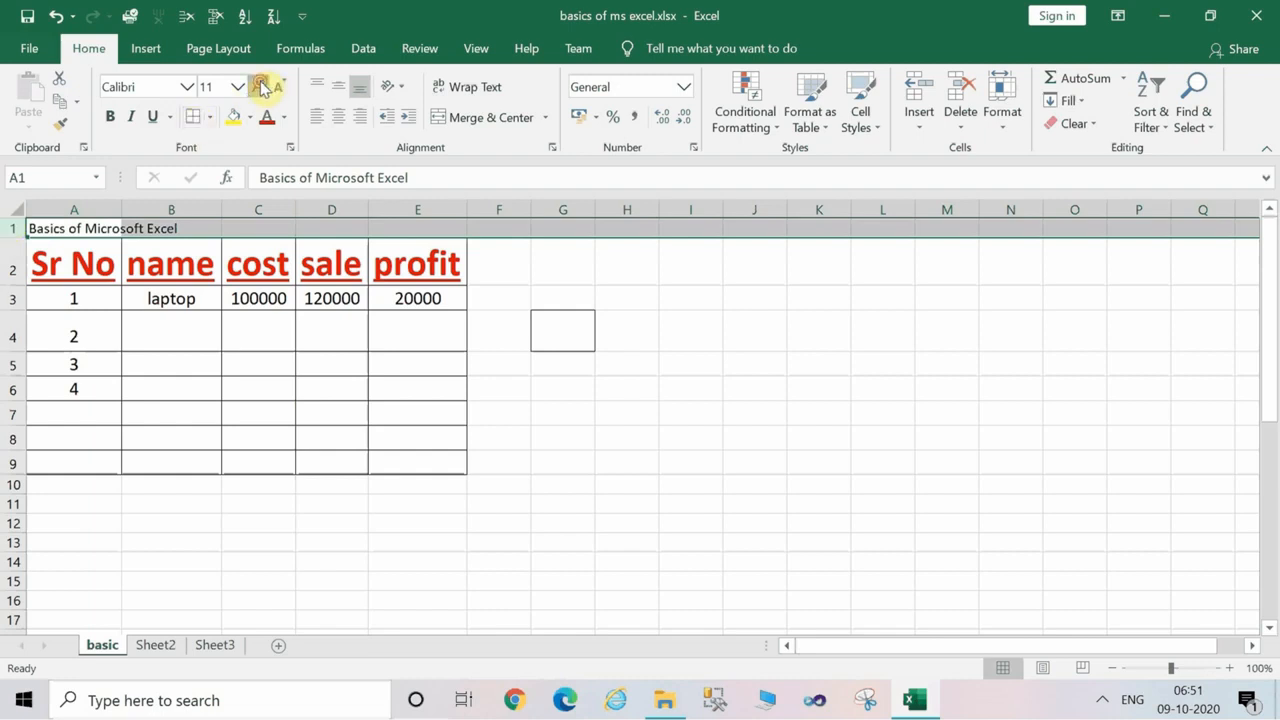
left_click(260, 87)
left_click(260, 87)
left_click(260, 87)
left_click(260, 87)
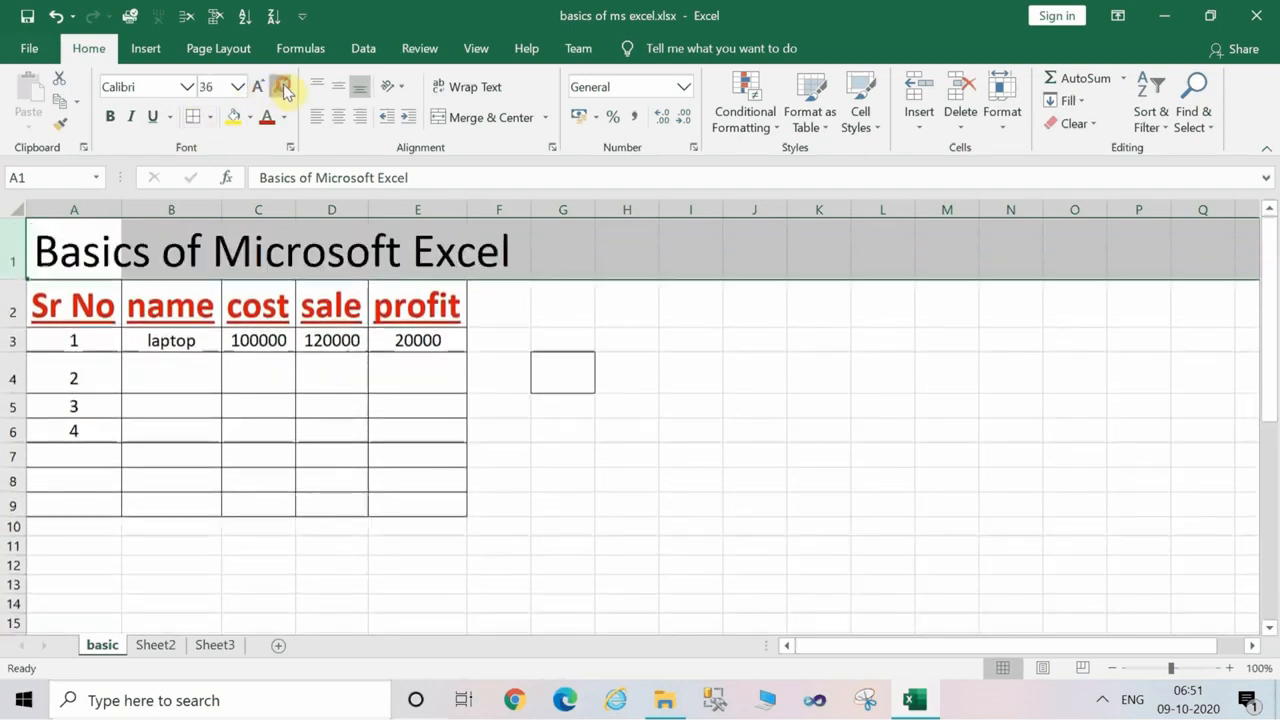
left_click(283, 87)
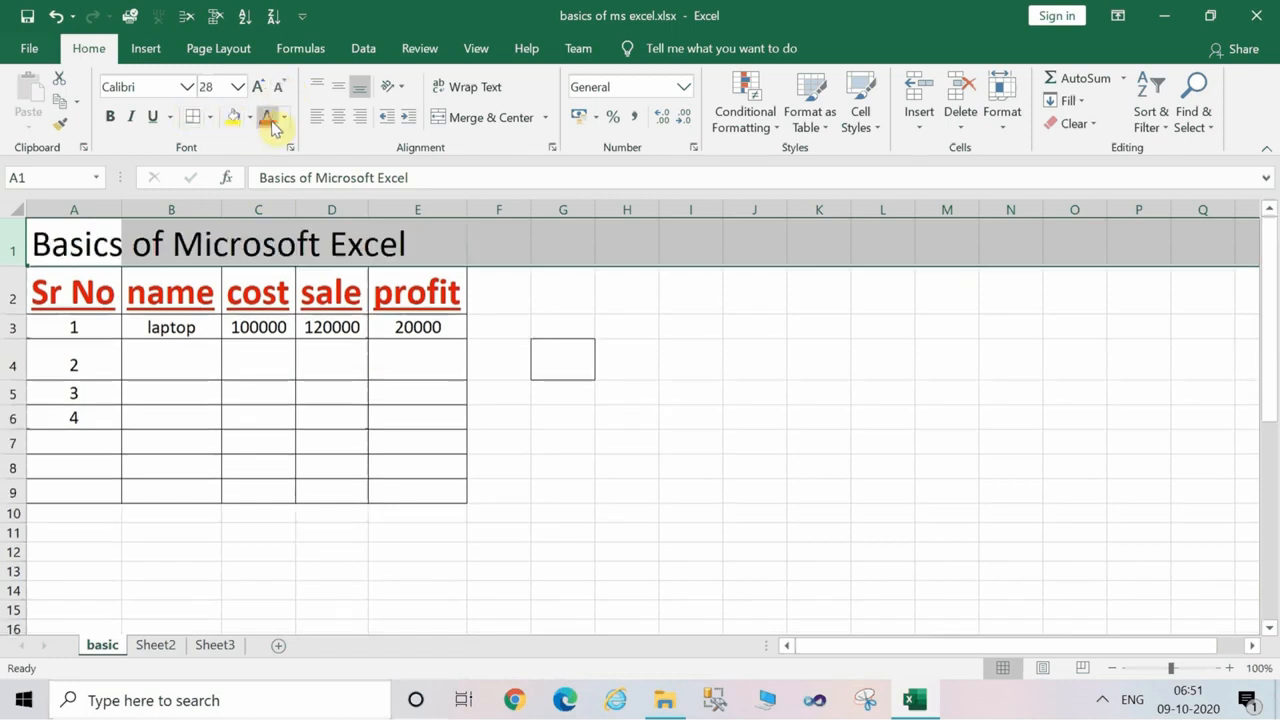
Color the title text in row 1 light blue.
left_click(287, 118)
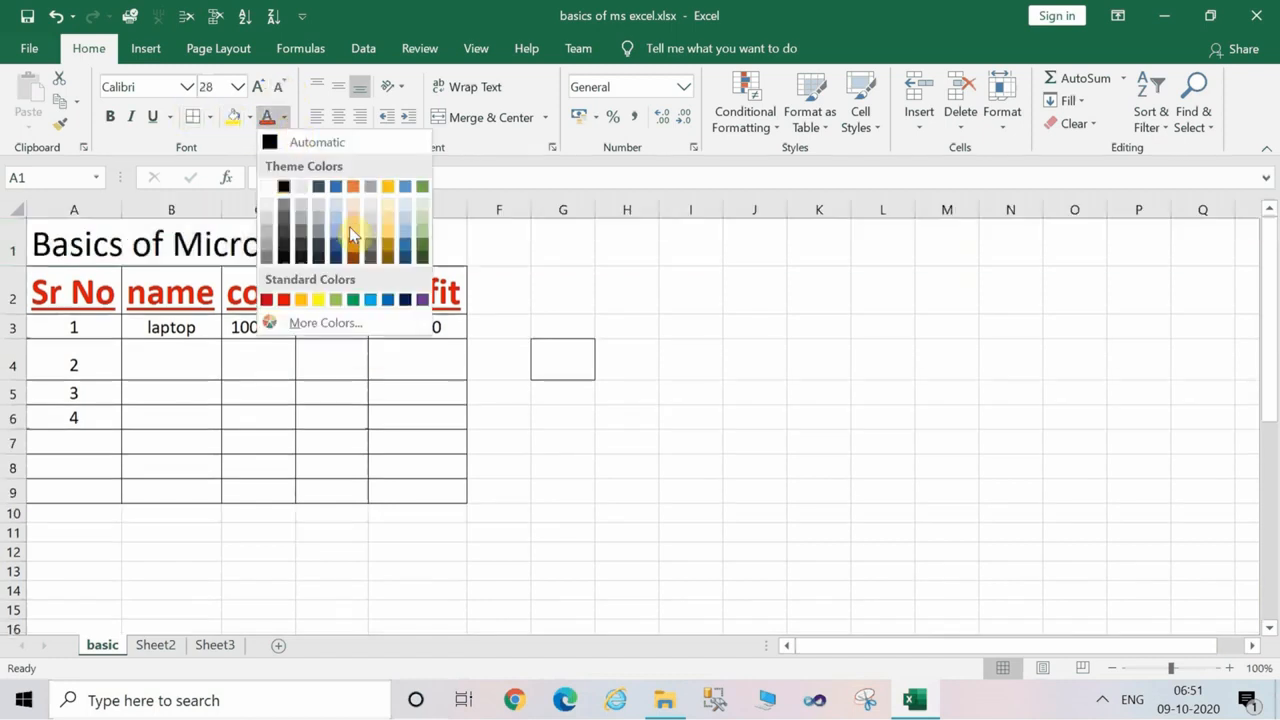
left_click(376, 296)
left_click(351, 350)
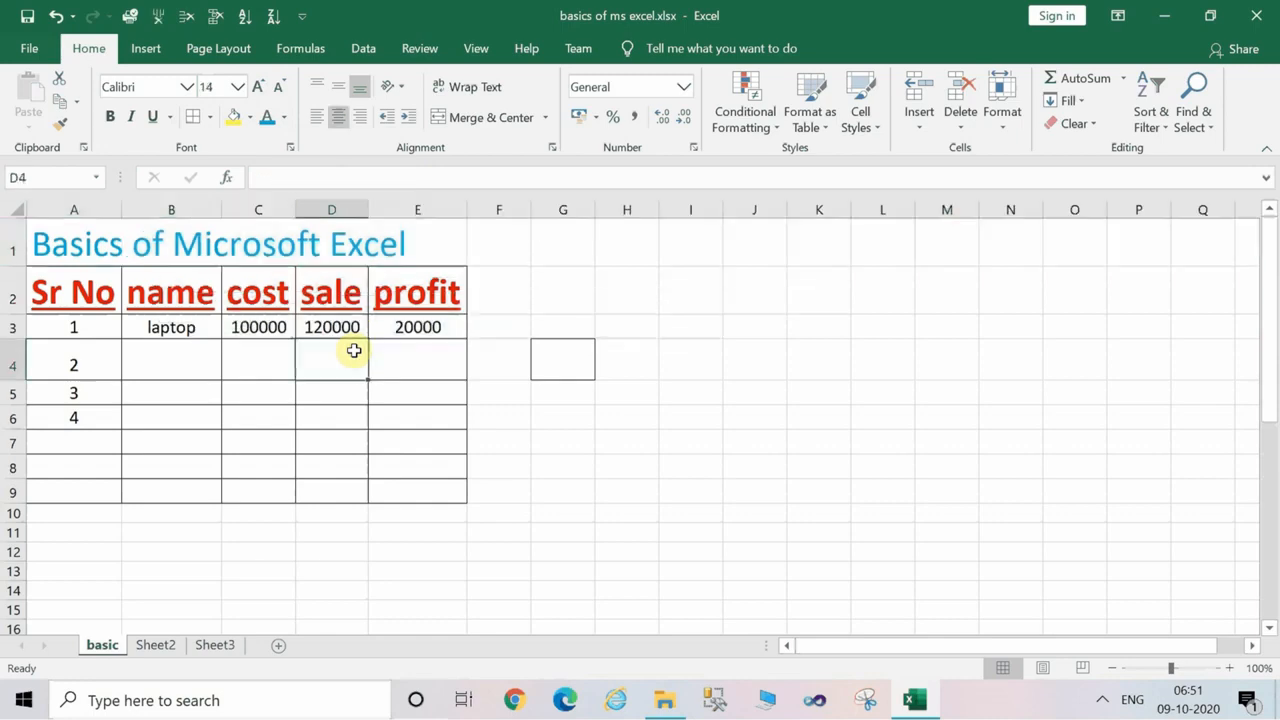
Set the font of the empty cell D4 to Monotype Corsiva.
left_click(187, 88)
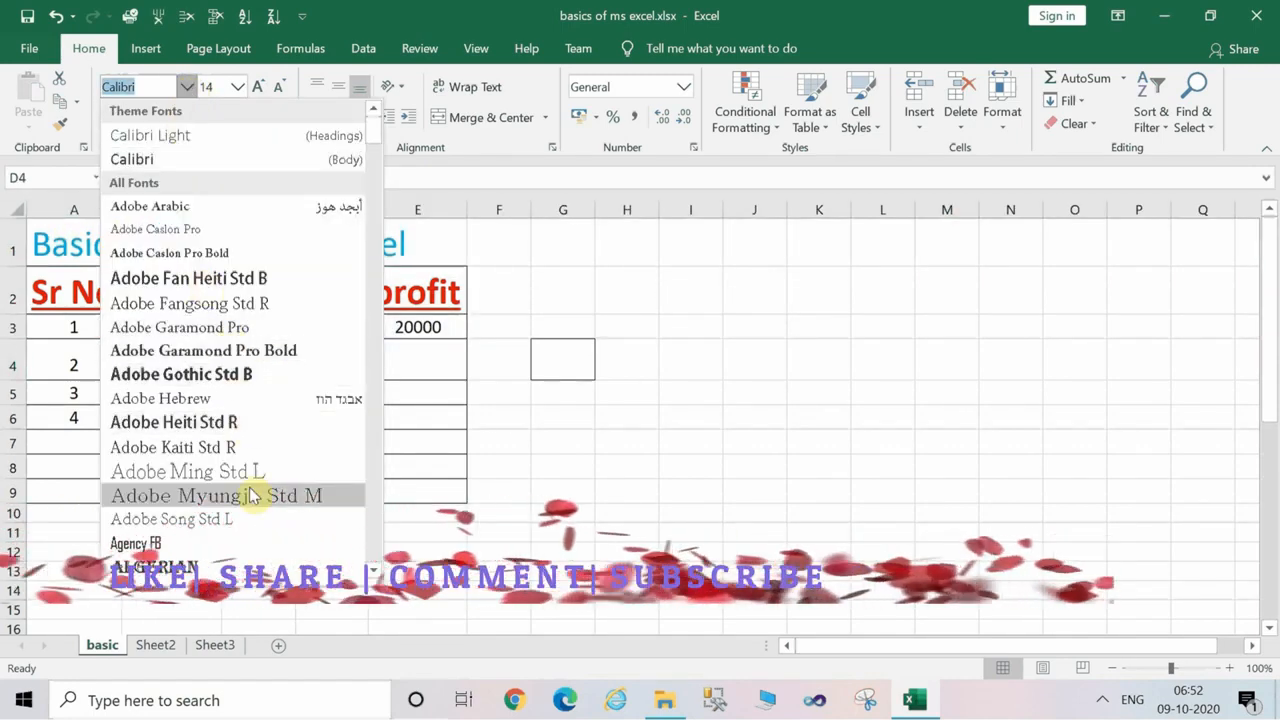
type("Monotype Co")
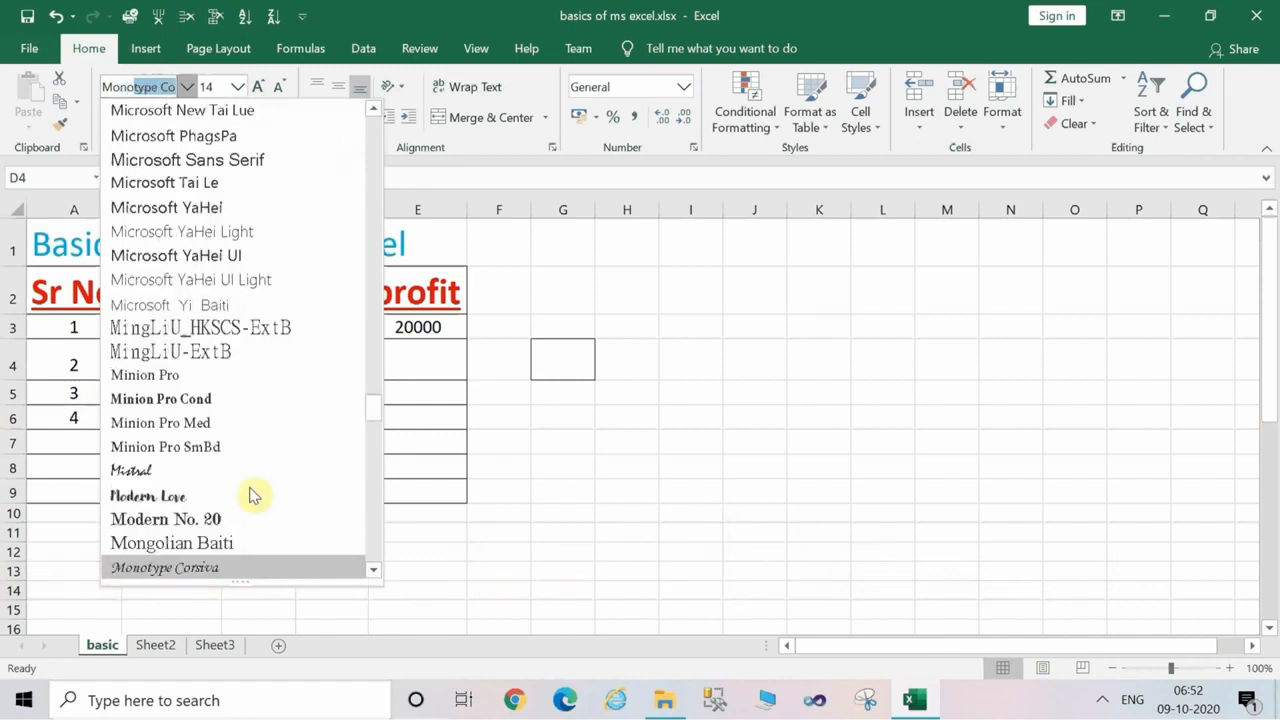
left_click(215, 568)
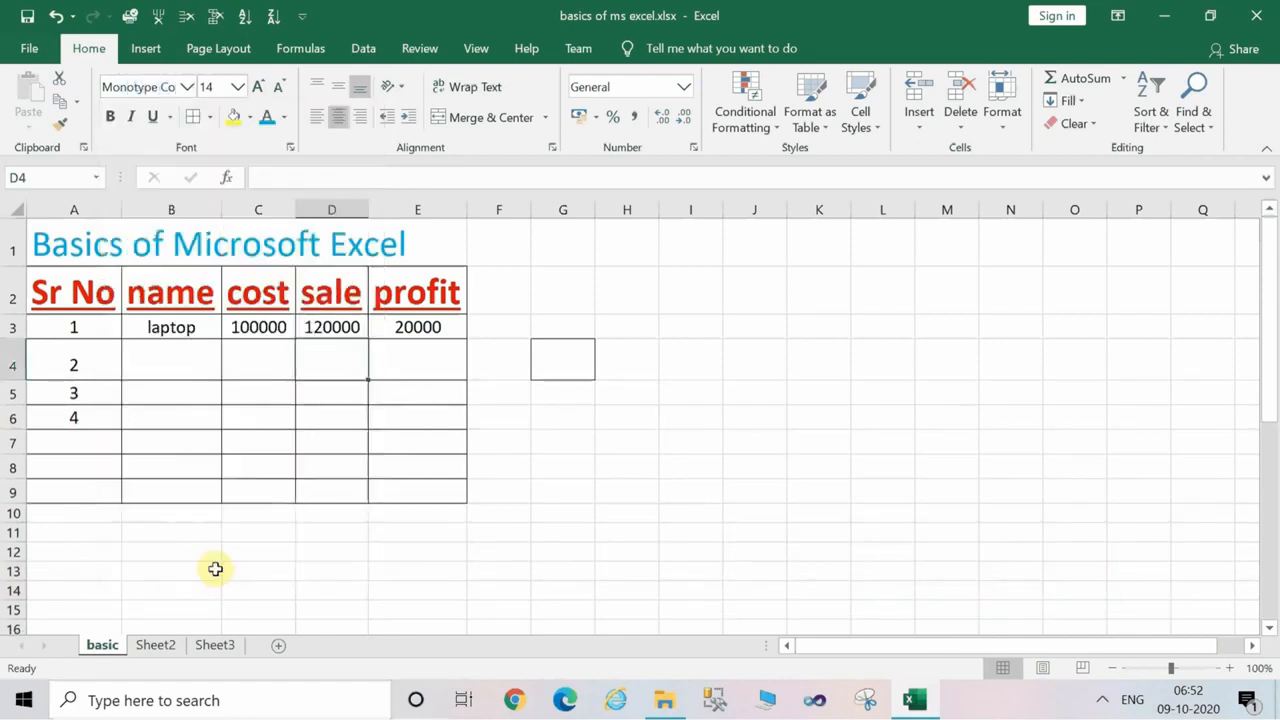
Change the font of the whole title row 1 to Mistral.
left_click(59, 245)
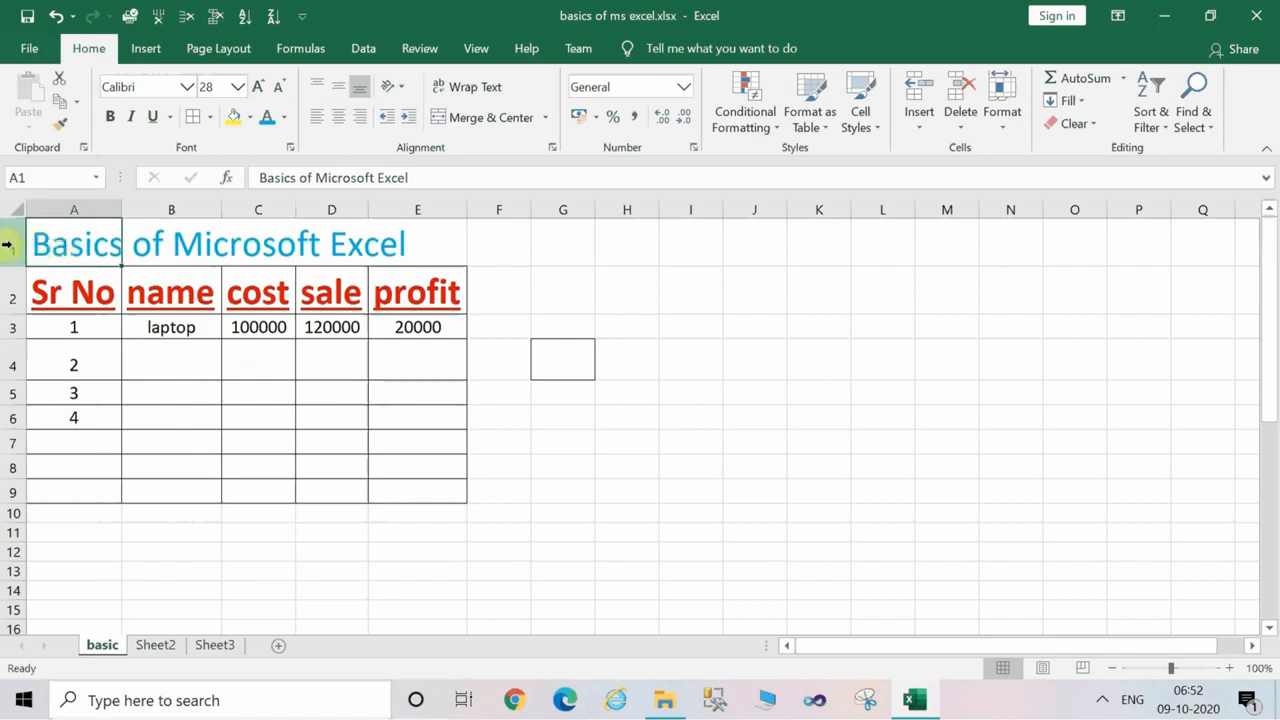
left_click(10, 248)
left_click(190, 85)
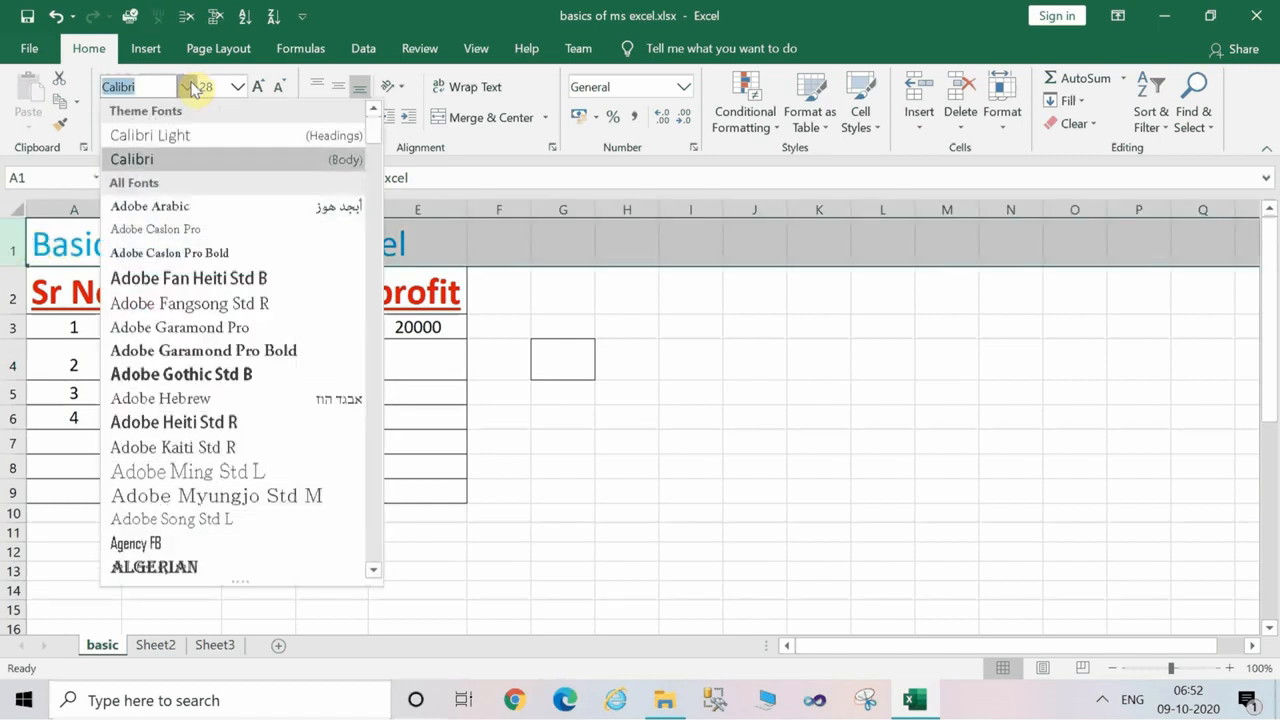
type("Mongolian Ba")
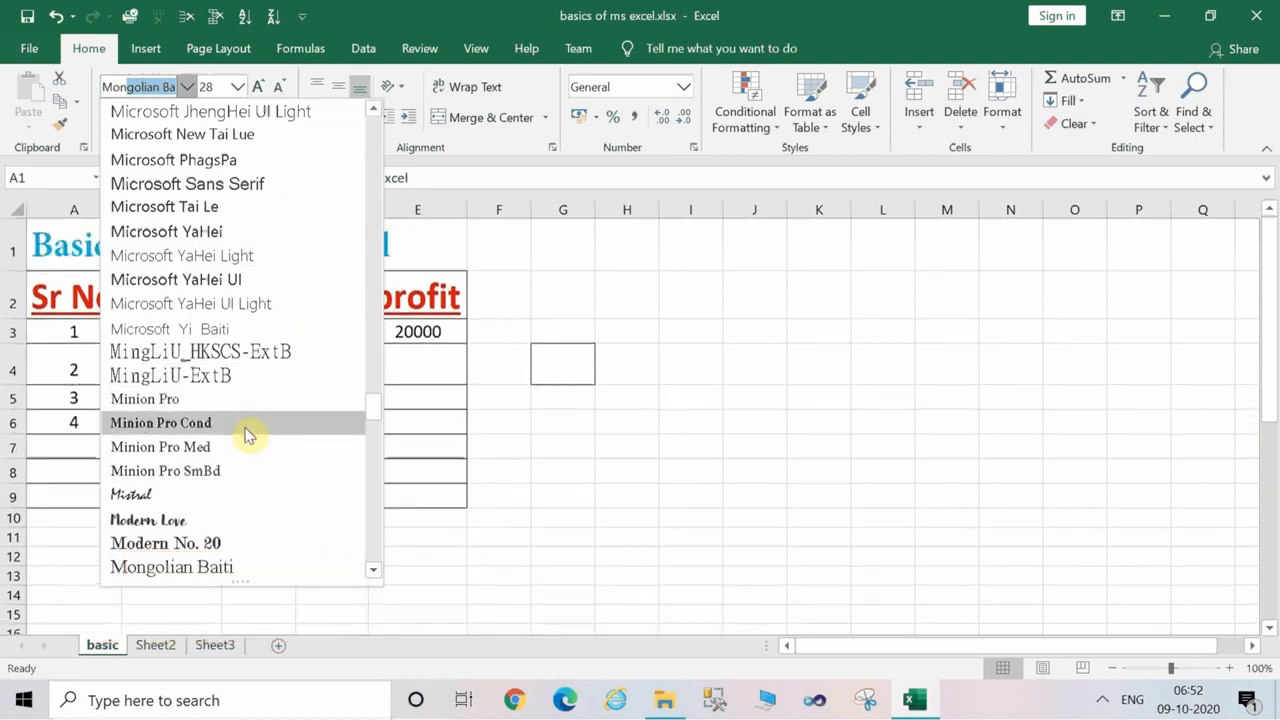
left_click(250, 497)
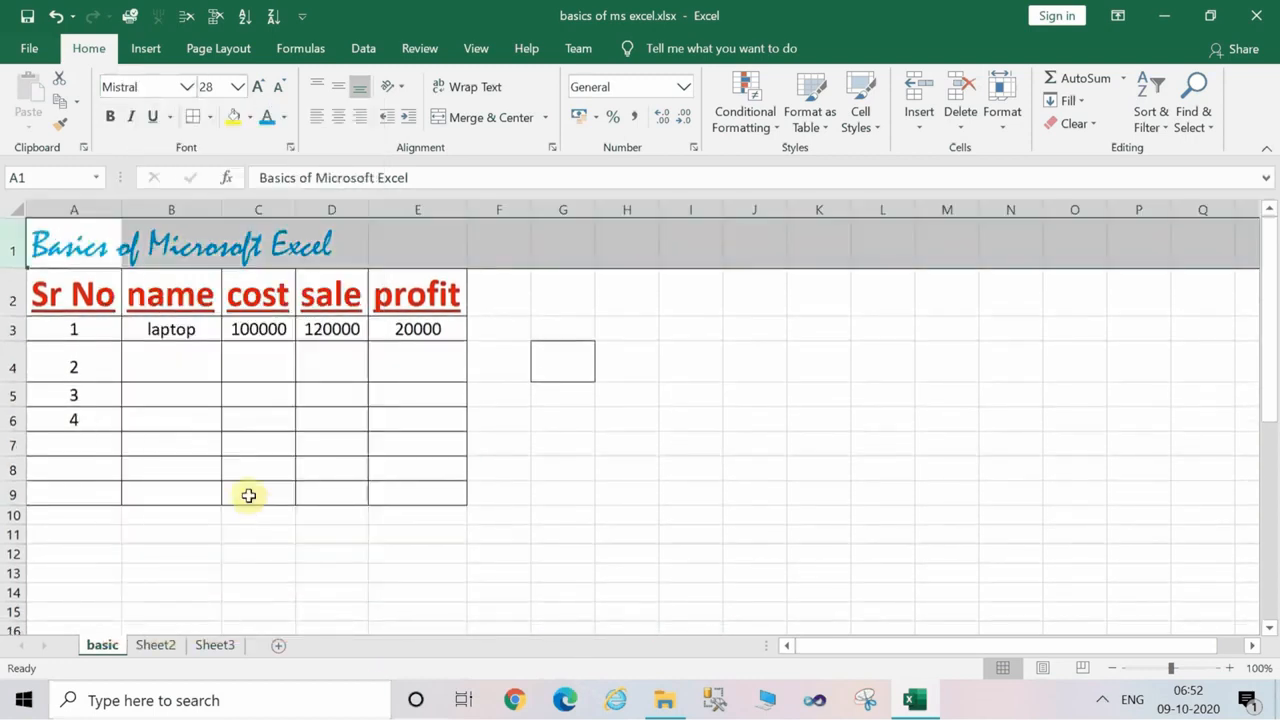
left_click(331, 420)
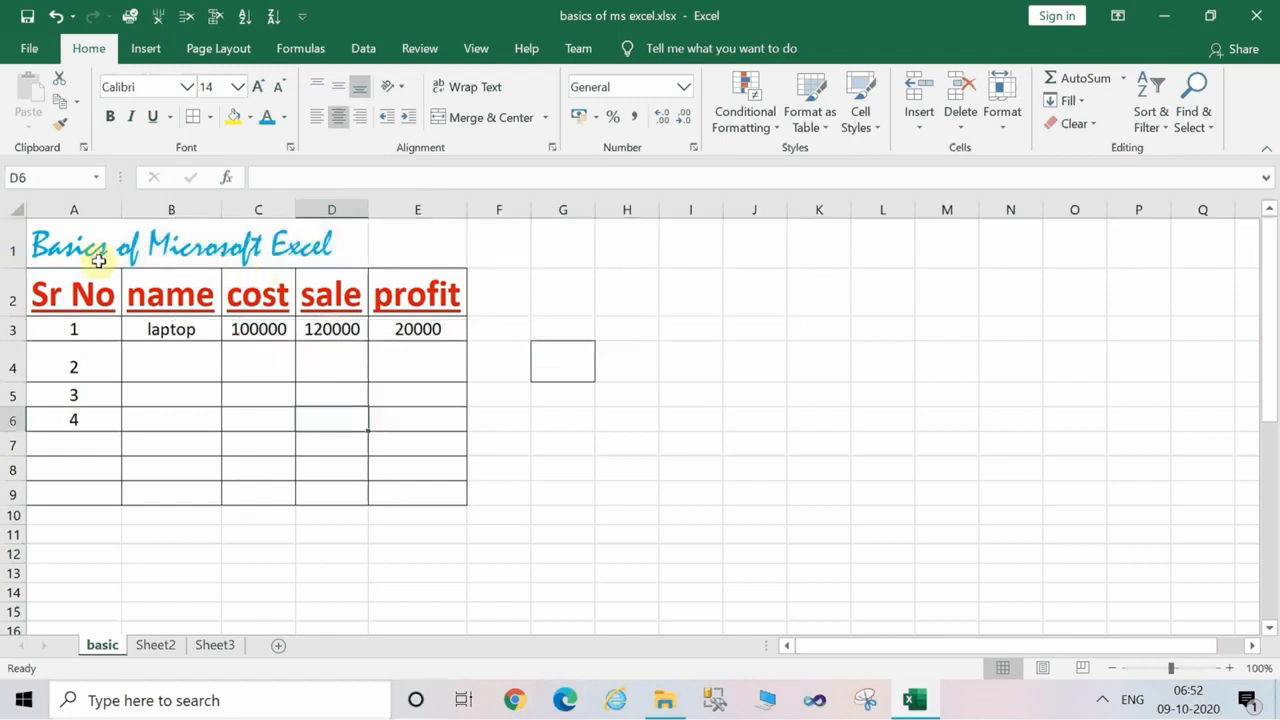
Enlarge the title row's font size to 72, and reduce it back to 28.
left_click(12, 250)
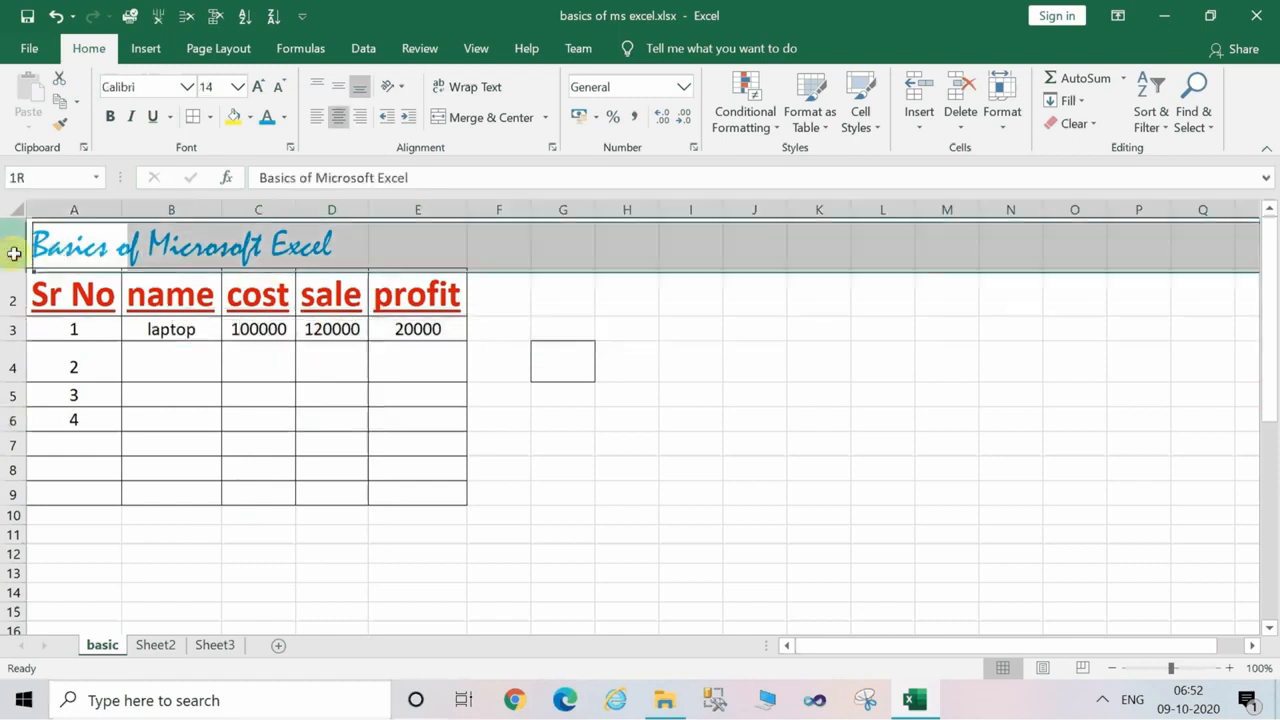
left_click(262, 88)
left_click(260, 89)
left_click(259, 90)
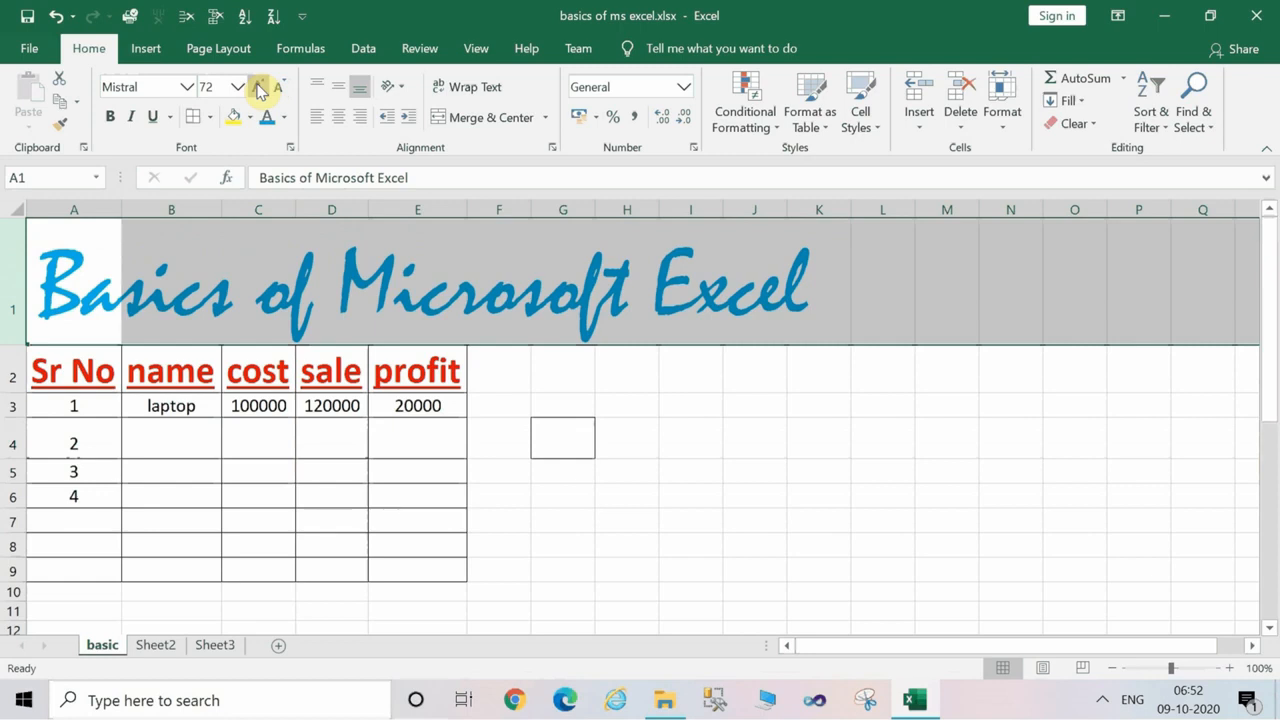
left_click(279, 91)
left_click(279, 91)
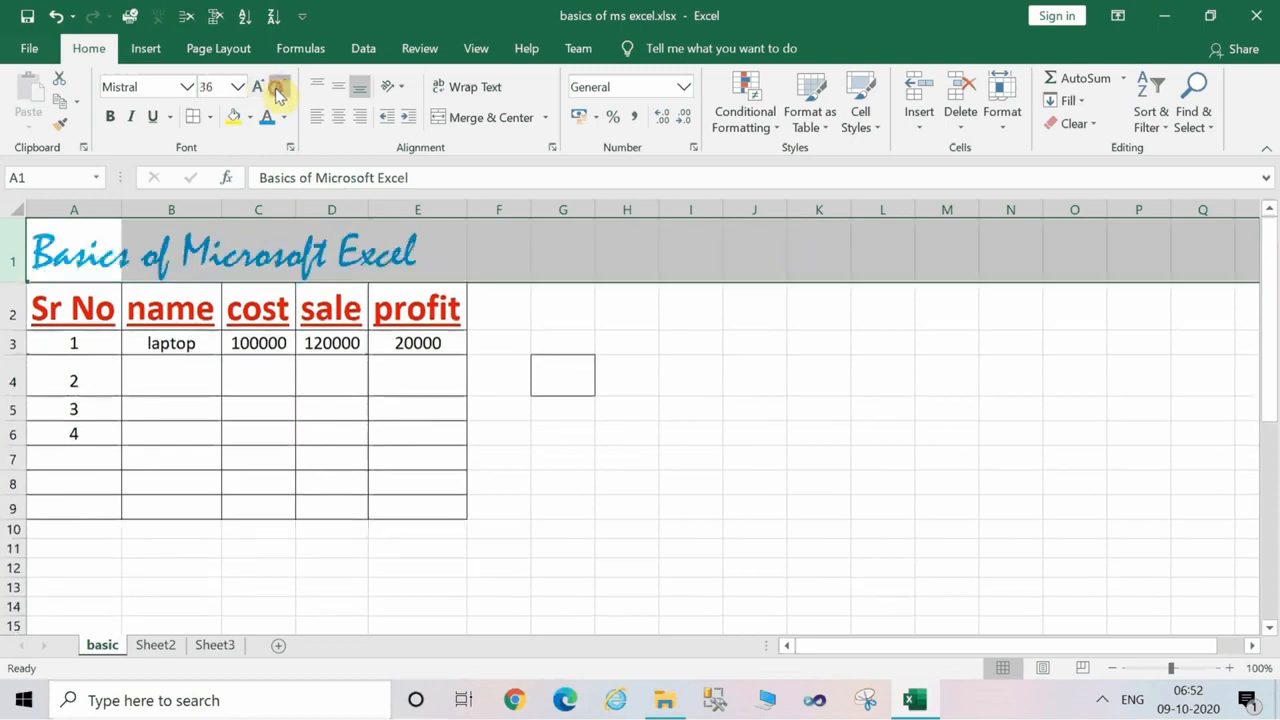
left_click(279, 91)
left_click(370, 368)
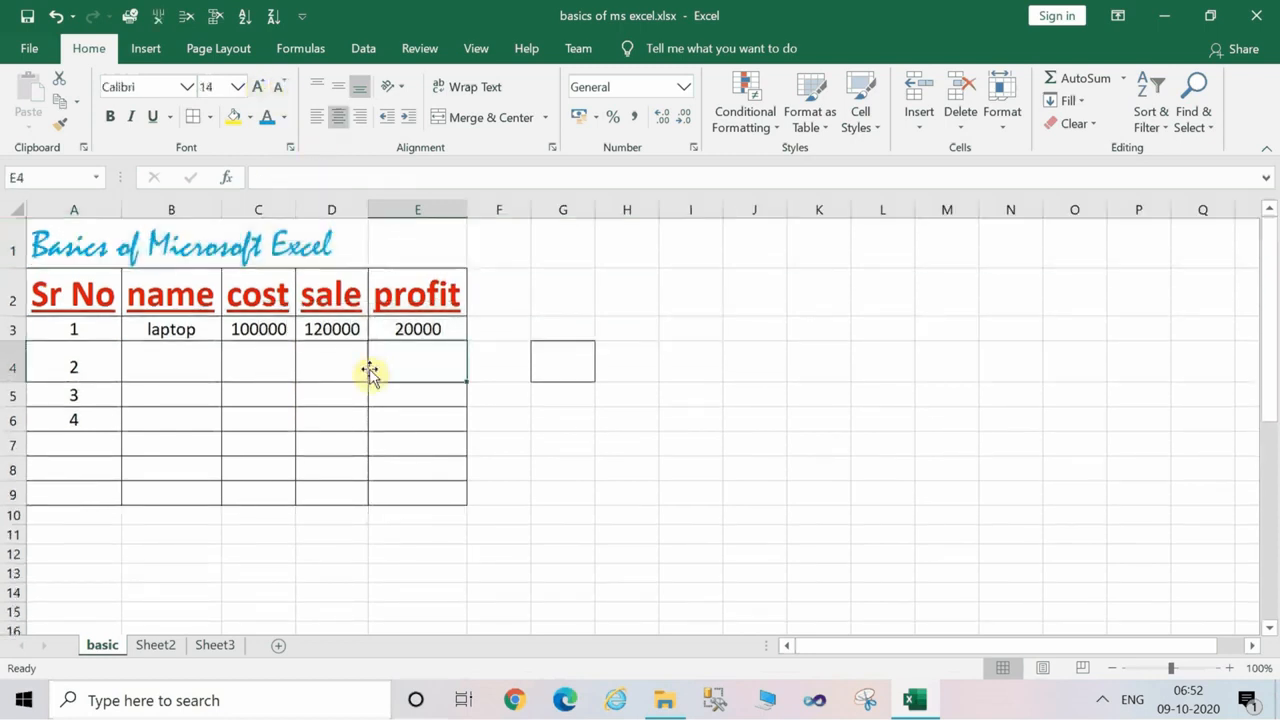
Delete the serial numbers 3 and 4 from cells A5 and A6.
left_click(268, 395)
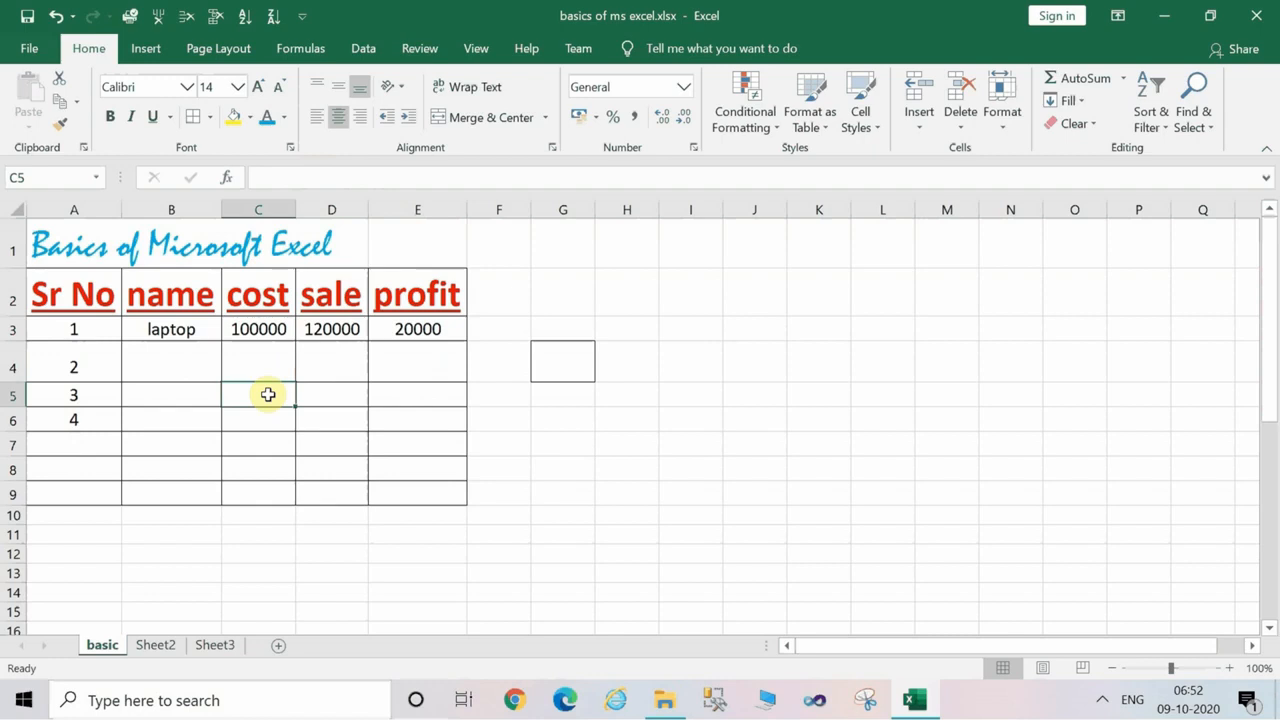
left_click(145, 362)
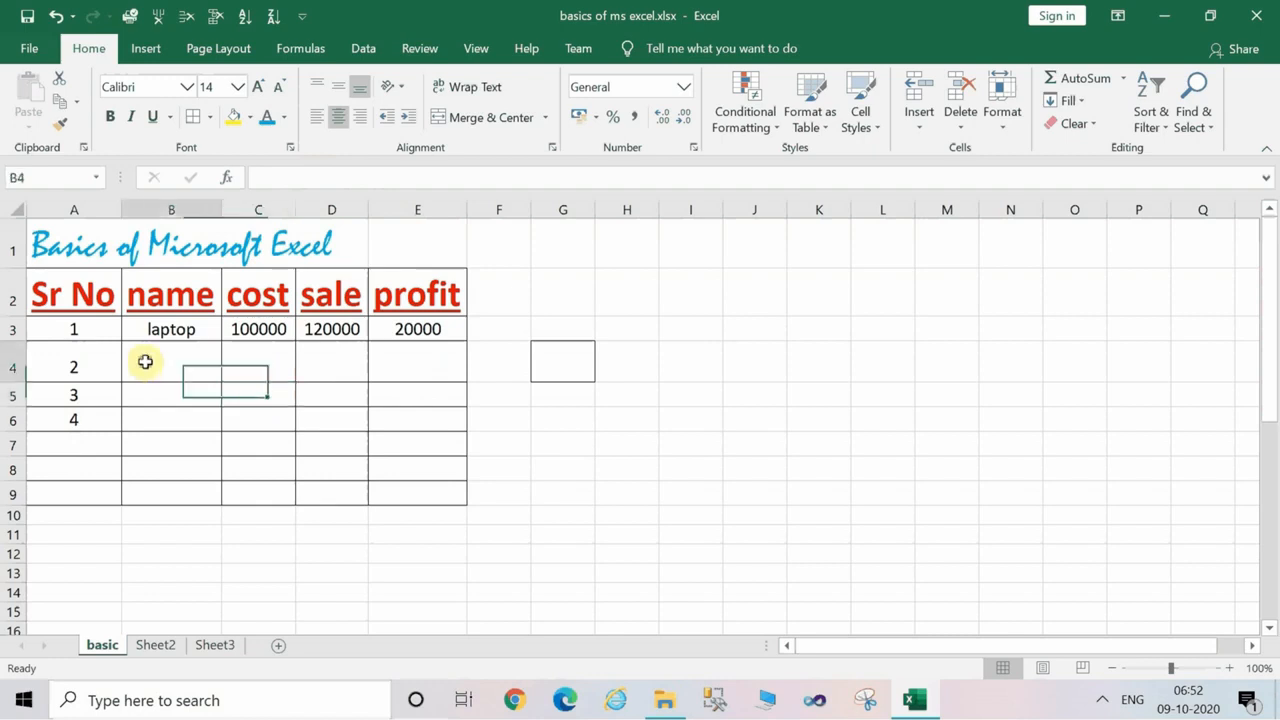
left_click(90, 403)
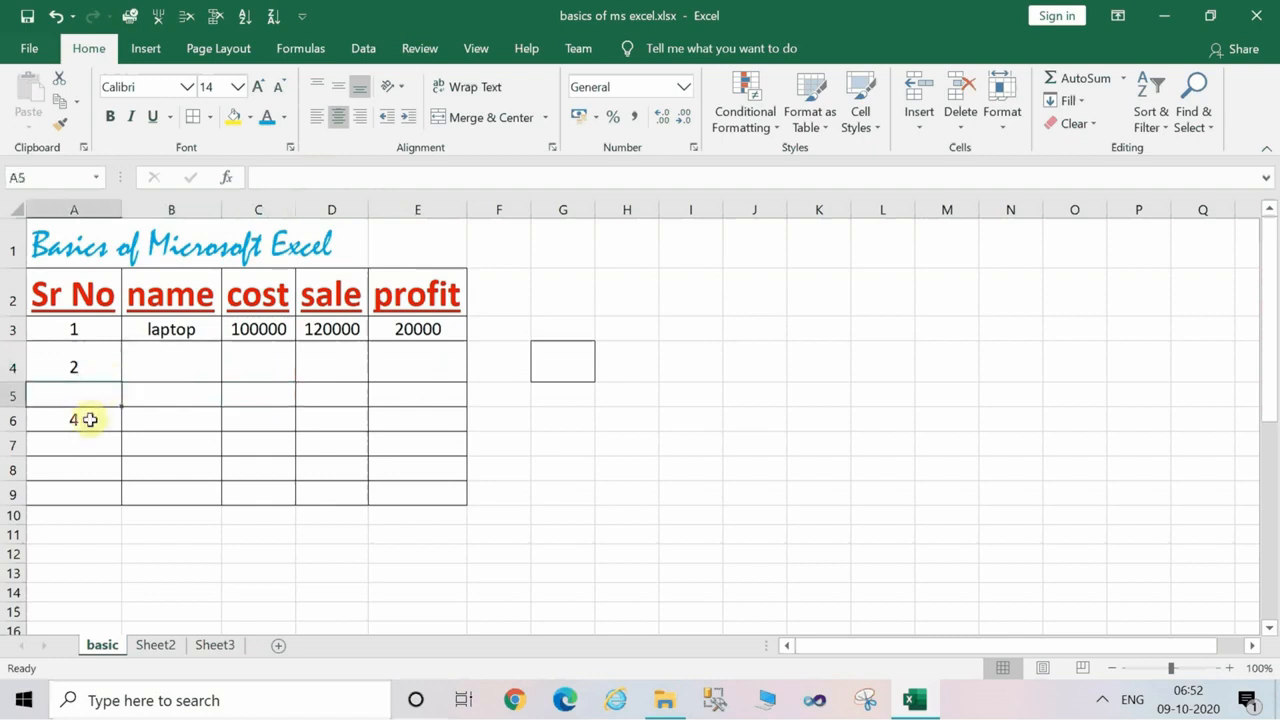
left_click(90, 420)
key("BackSpace")
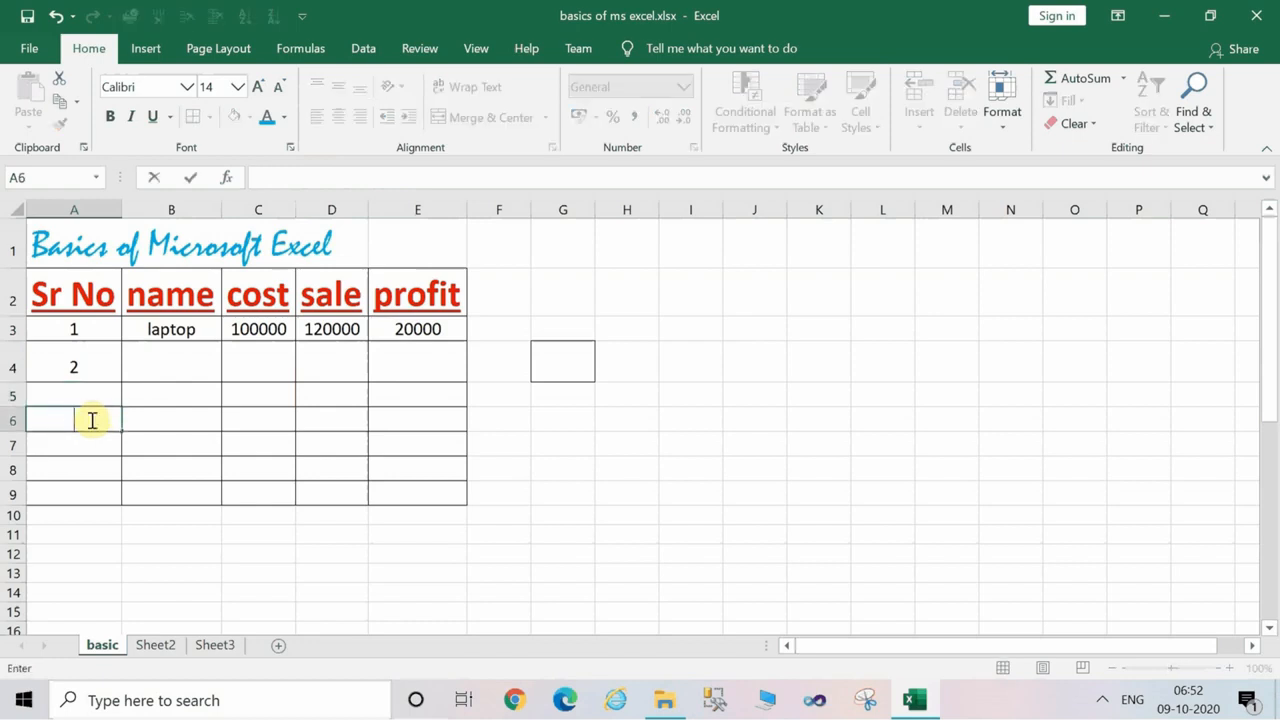
left_click(257, 423)
left_click(425, 405)
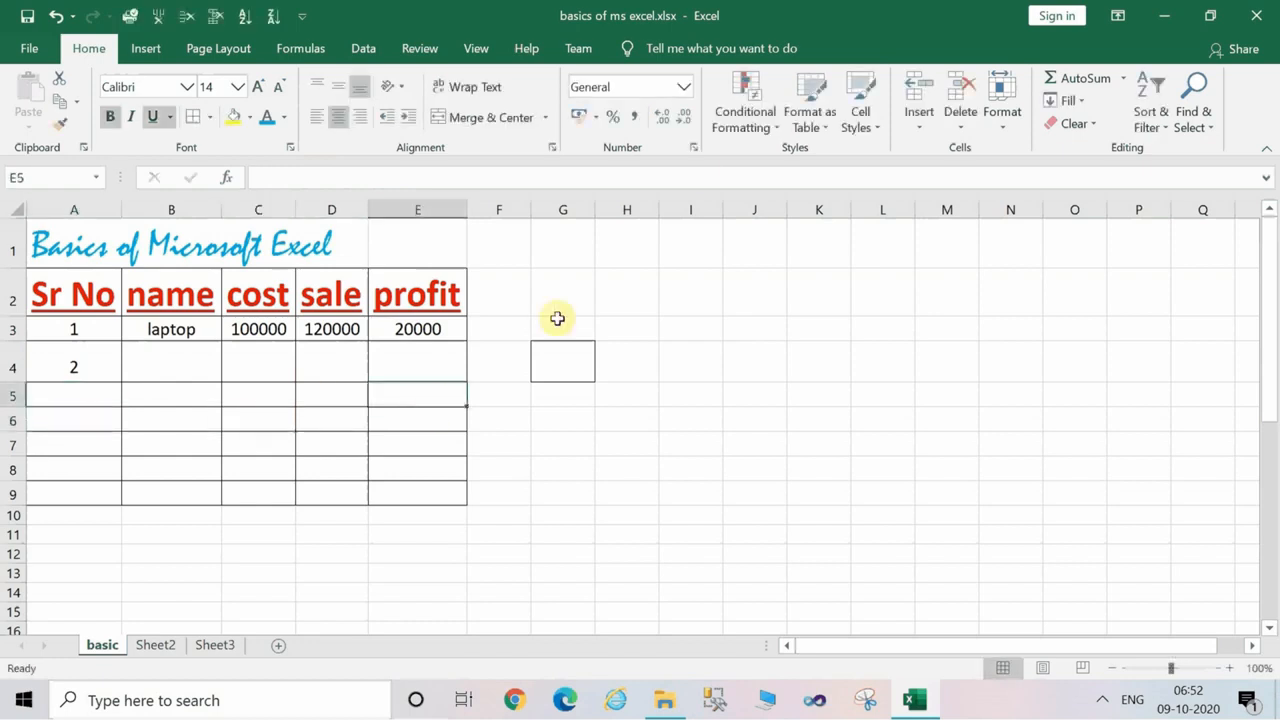
left_click(514, 303)
left_click(562, 330)
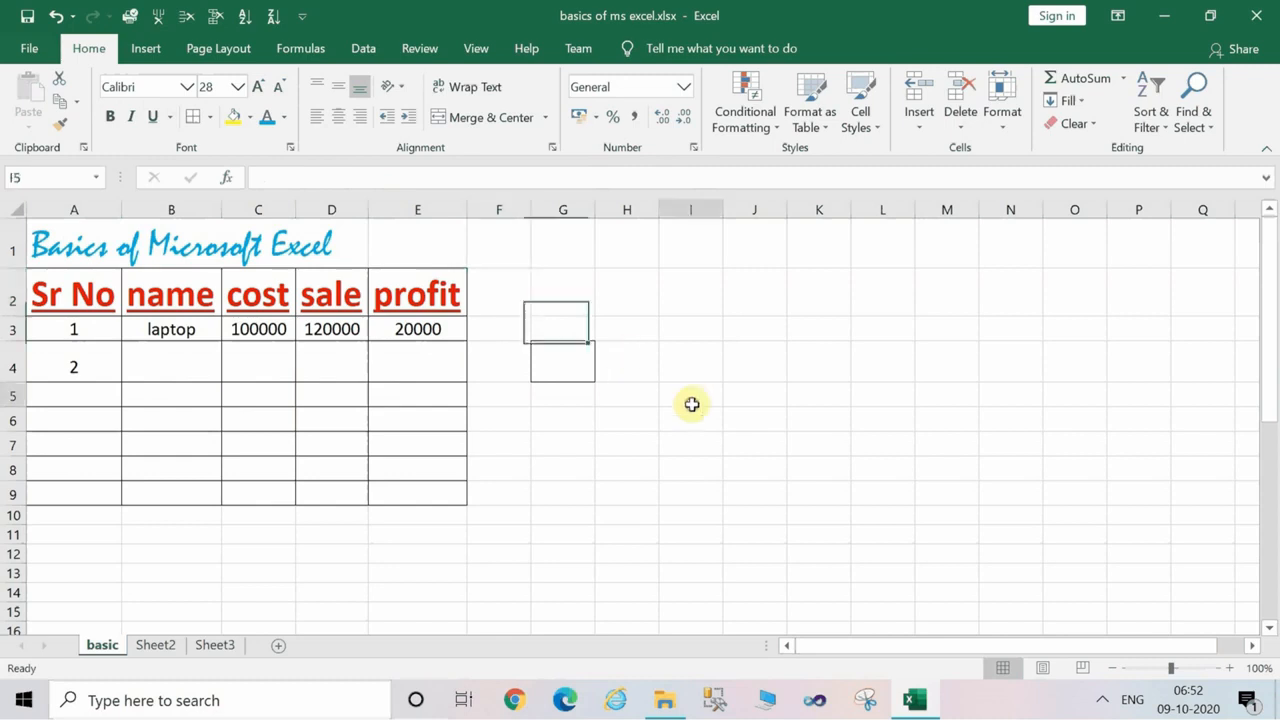
left_click(691, 395)
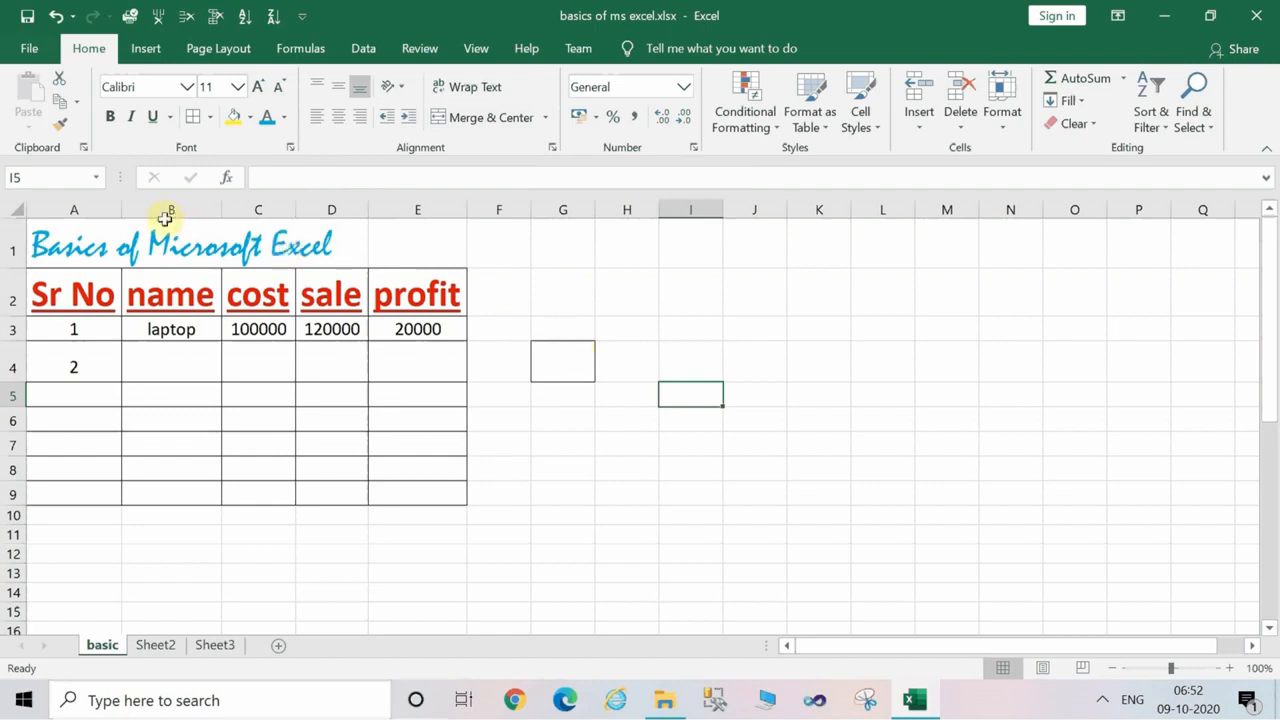
Merge and center the title "Basics of Microsoft Excel" across cells A1 to E1, spanning the table's width.
double_click(80, 246)
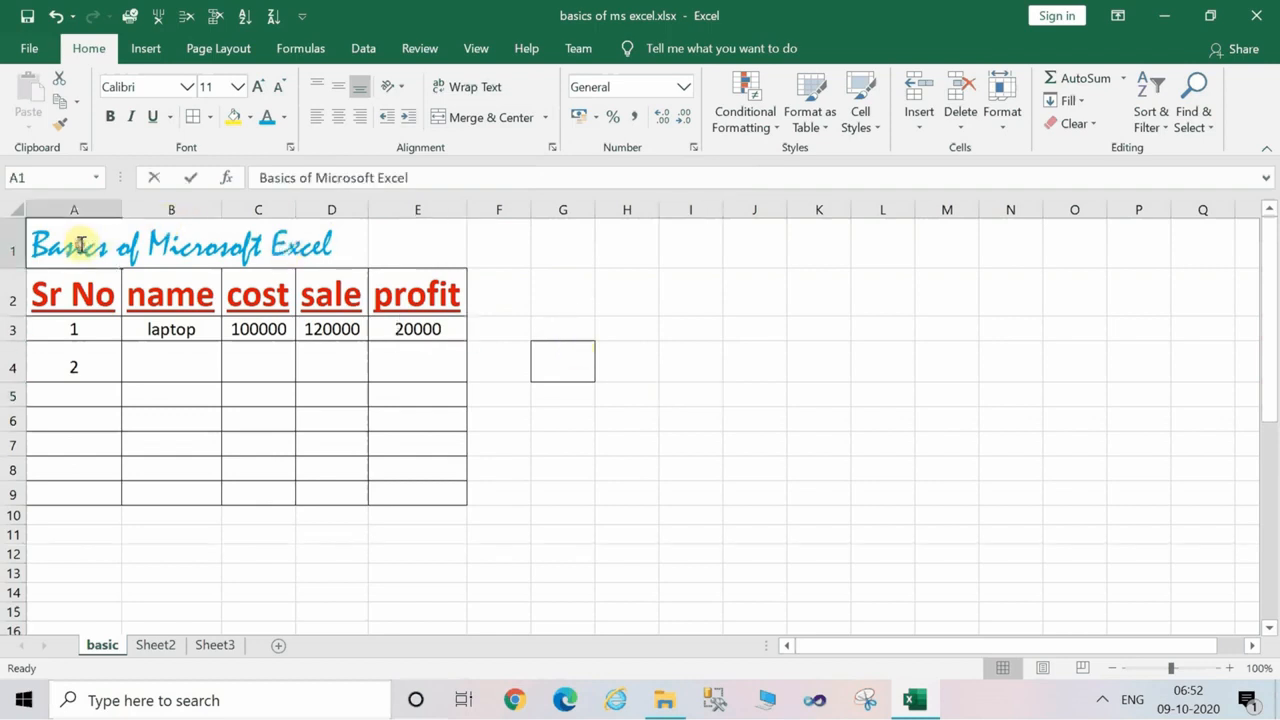
left_click(14, 246)
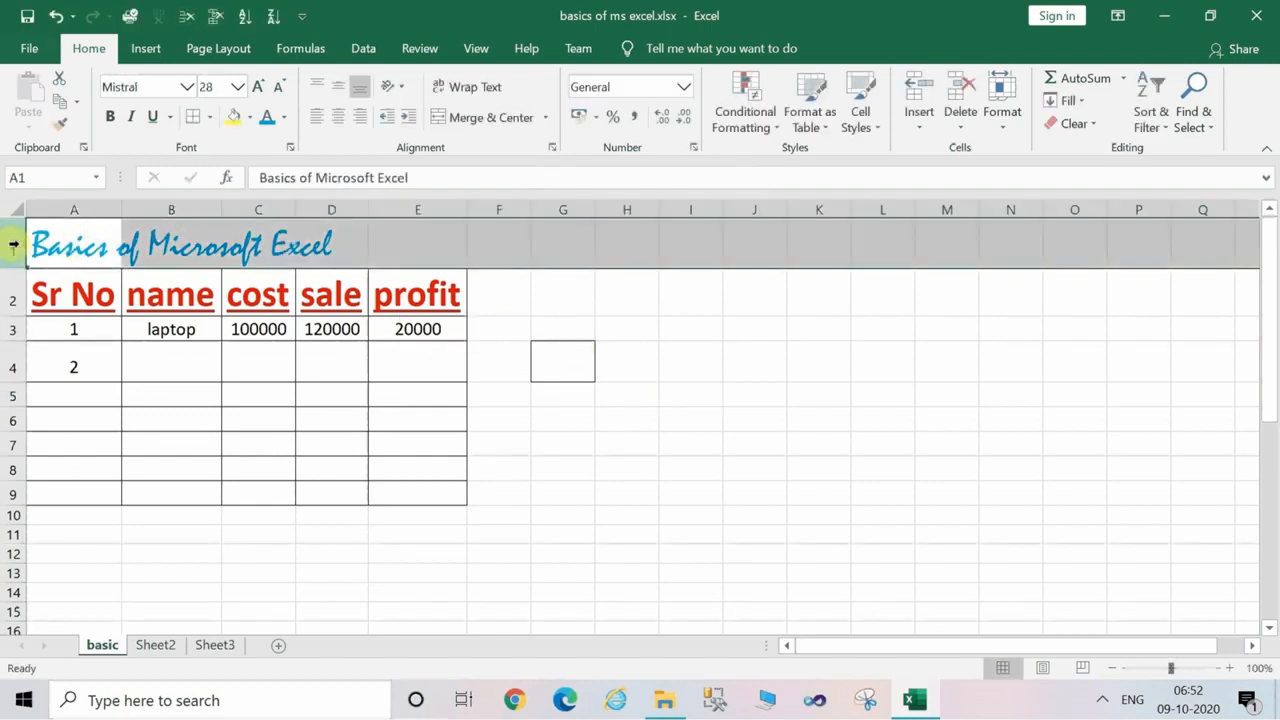
left_click(86, 243)
key("shift+Right")
key("shift+Right")
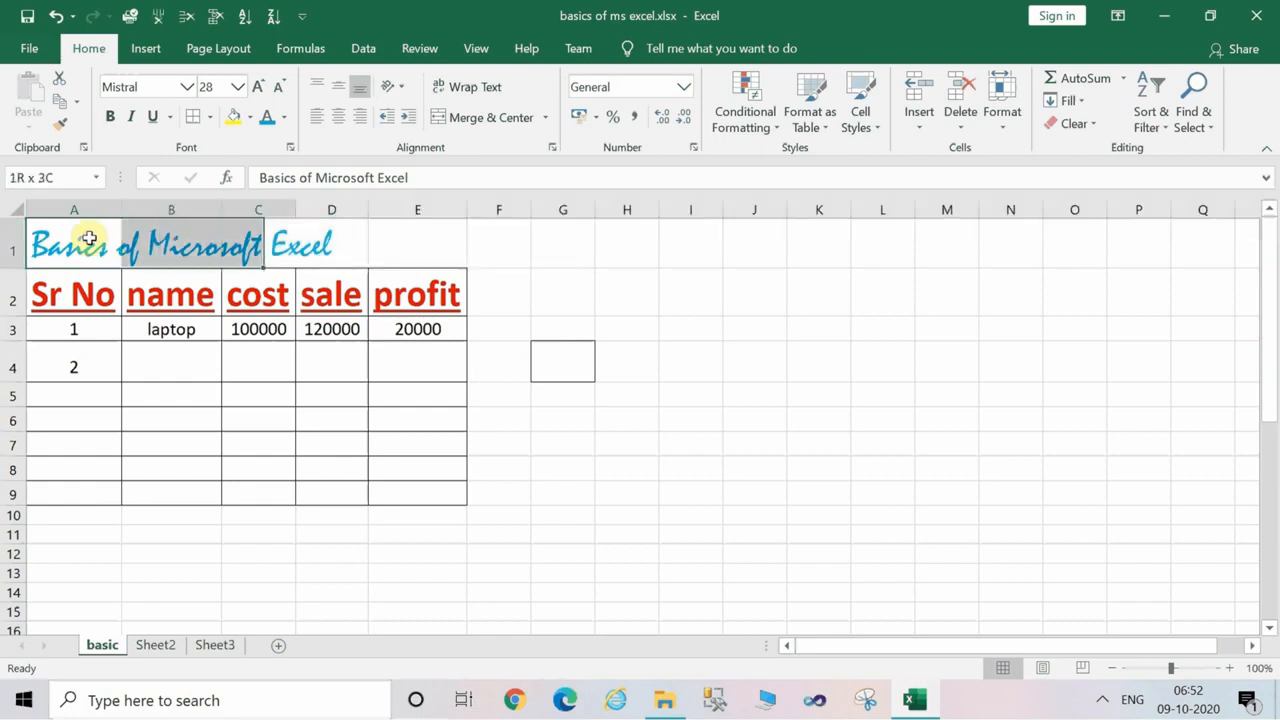
key("shift+Right")
key("shift+Right")
key("shift+Right")
key("shift+Right")
key("shift+Right")
key("shift+Right")
key("shift+Right")
key("shift+Right")
key("shift+Right")
key("shift+Left")
key("shift+Left")
key("shift+Left")
key("shift+Left")
key("shift+Left")
key("shift+Left")
key("shift+Left")
key("shift+Left")
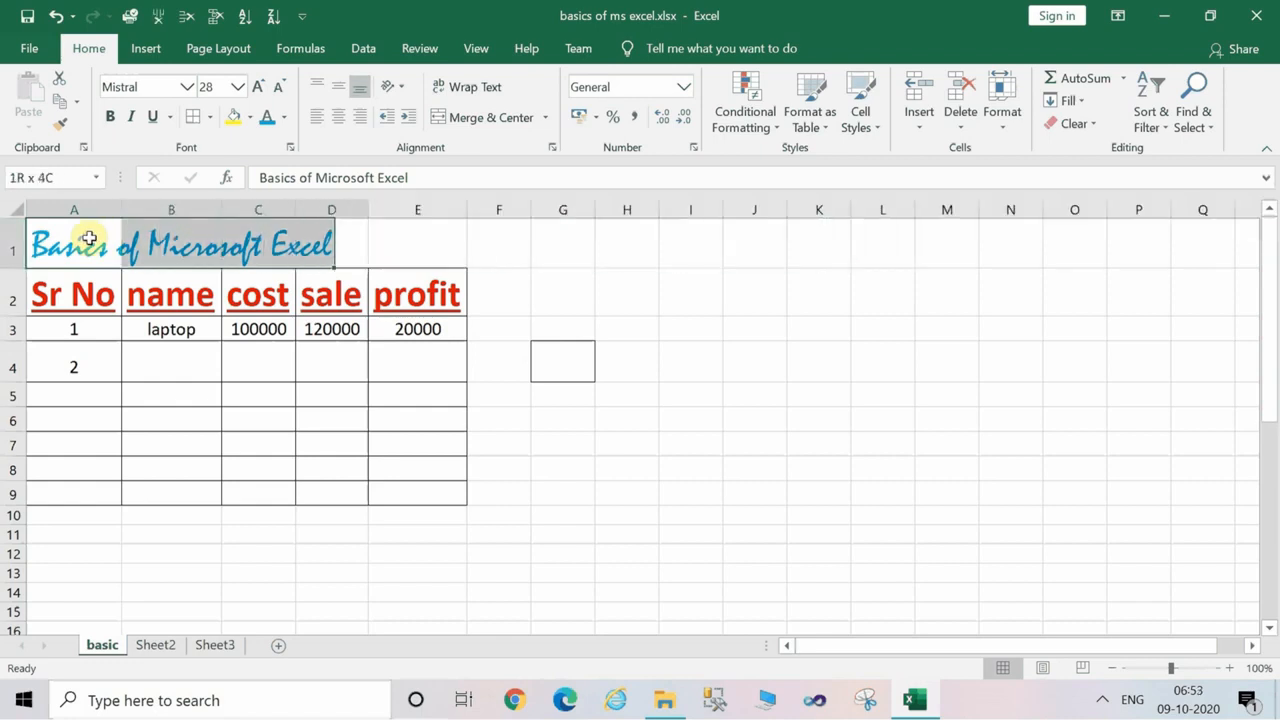
key("shift+Right")
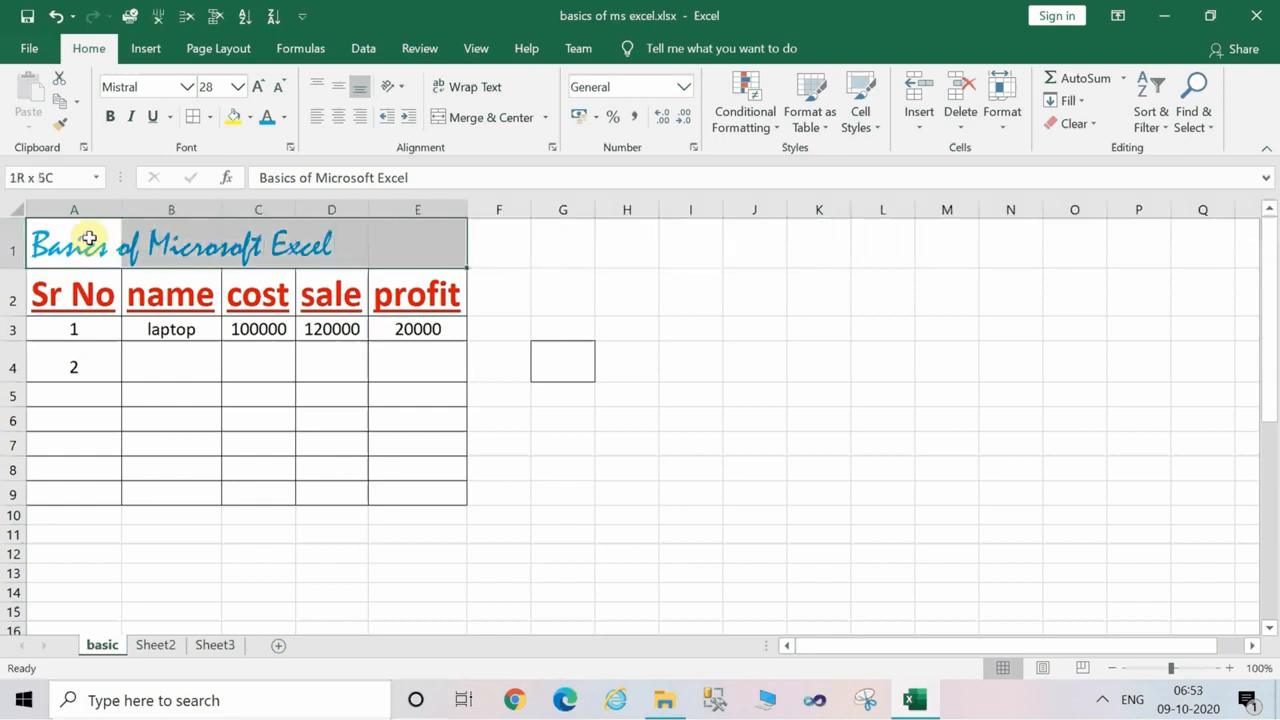
left_click(480, 118)
left_click(509, 260)
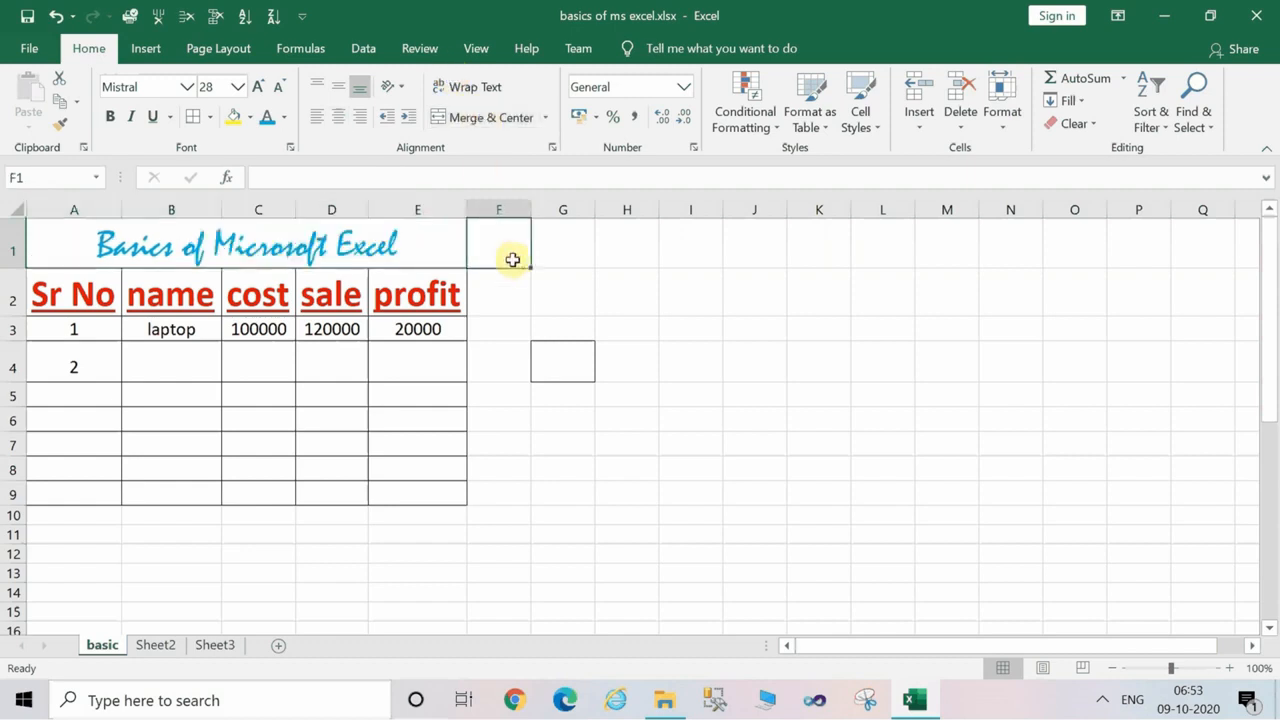
left_click(391, 259)
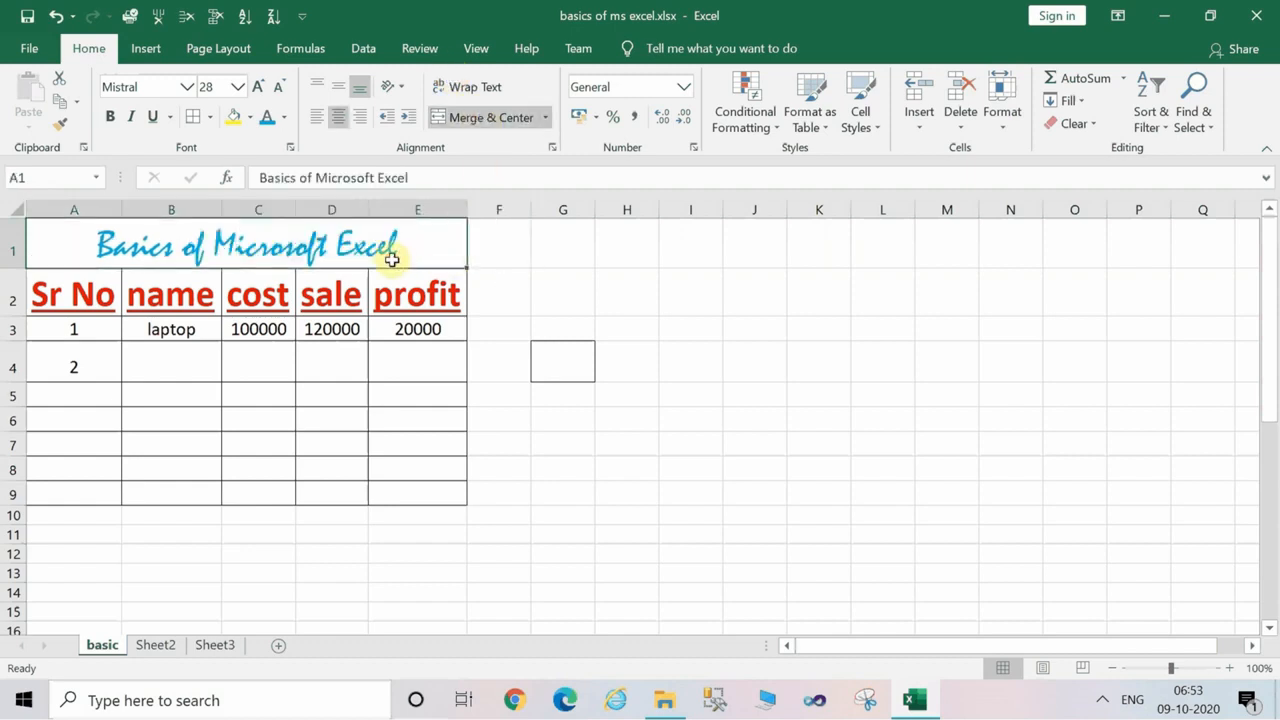
left_click(570, 275)
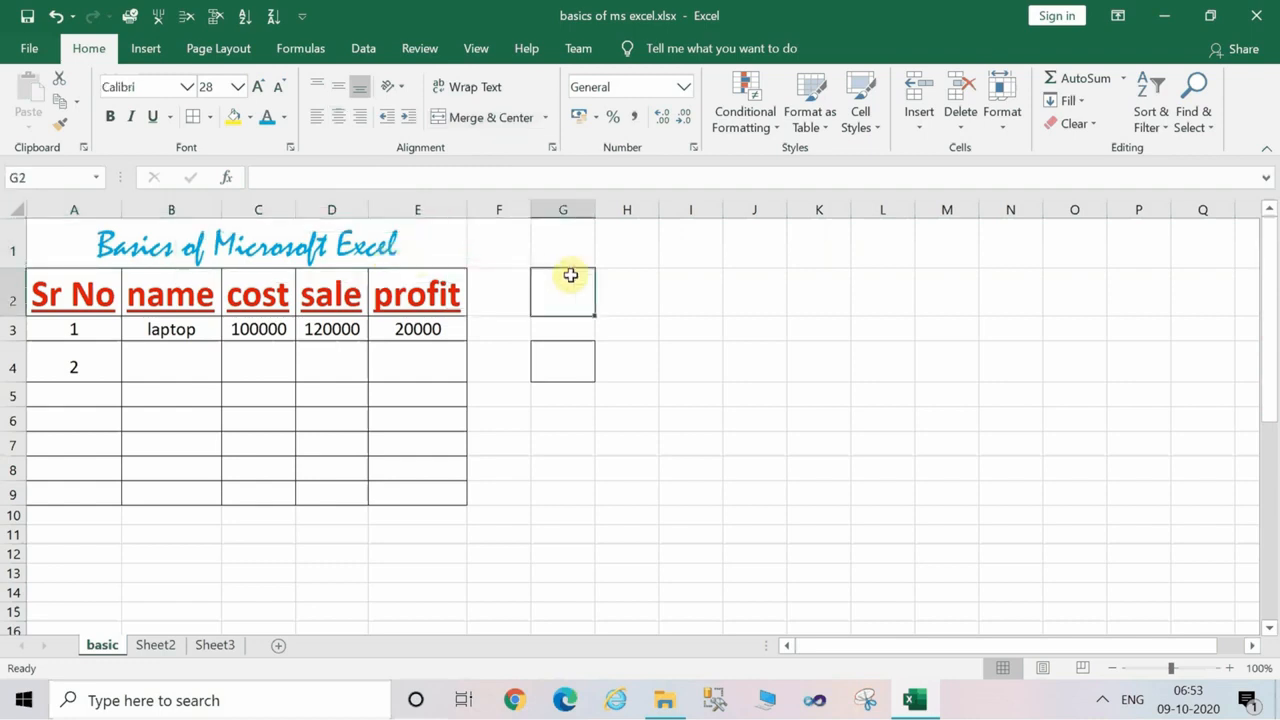
left_click(623, 291)
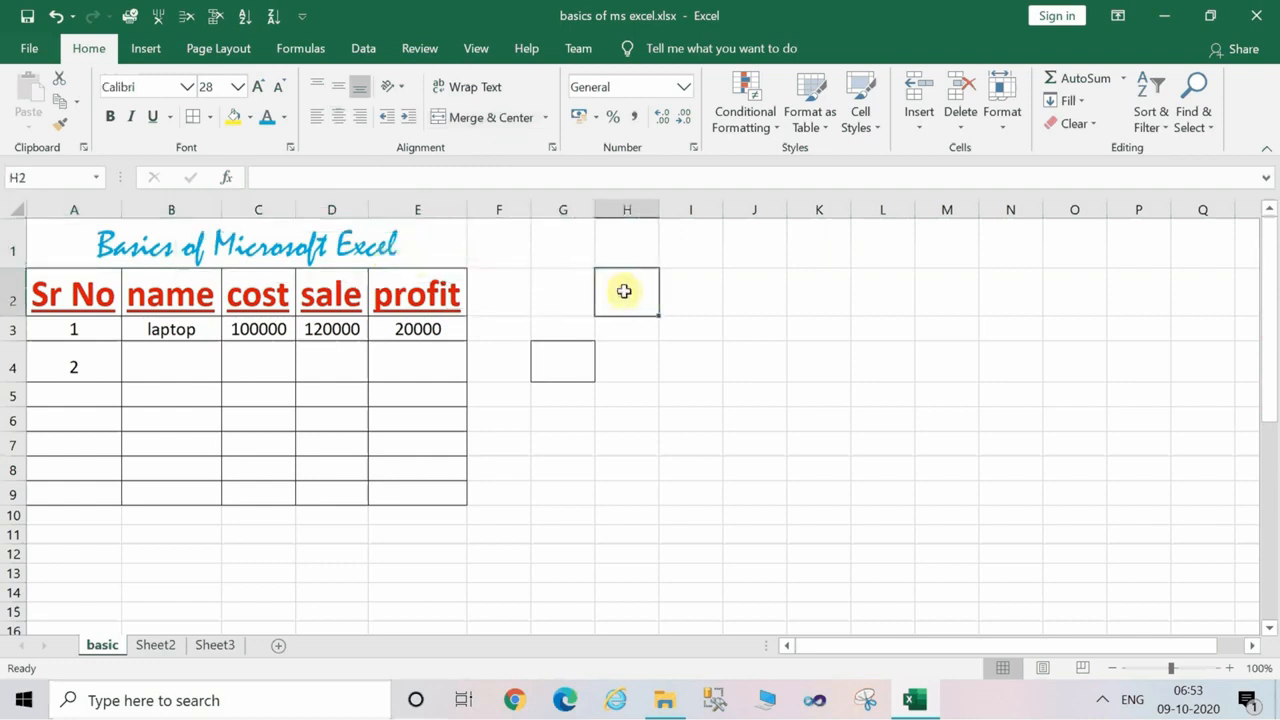
left_click(593, 497)
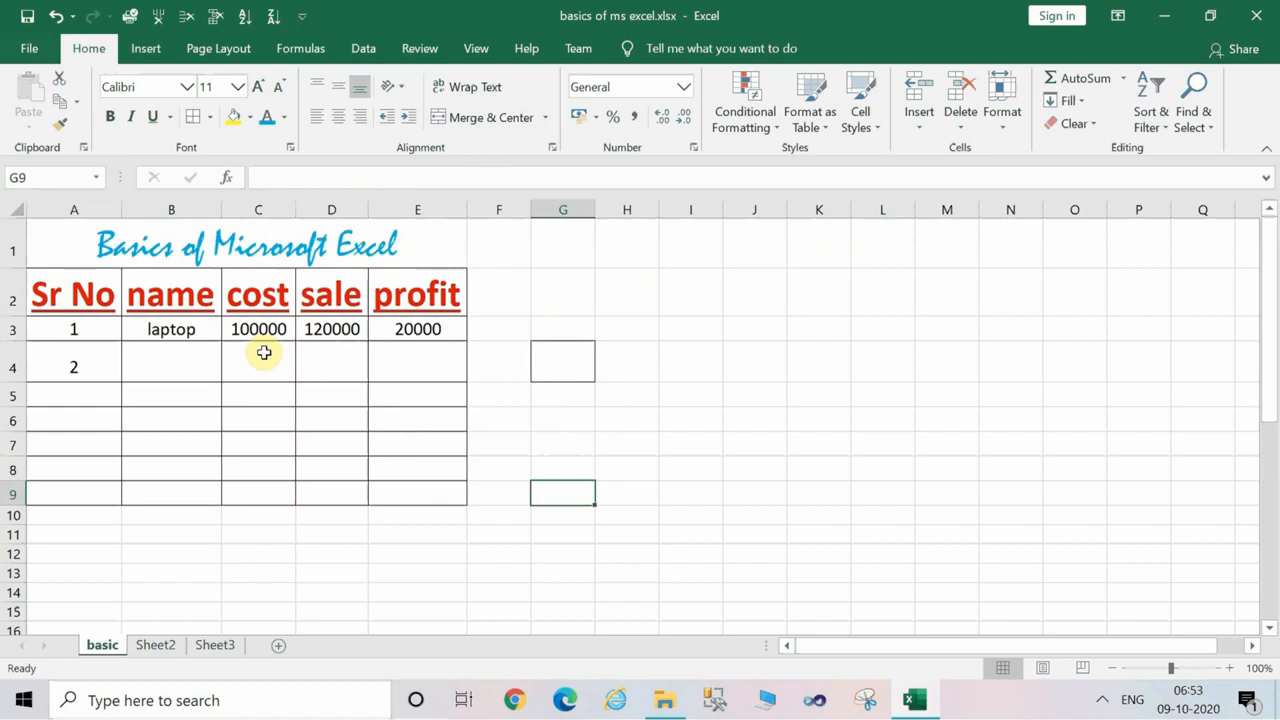
Save the workbook to the Desktop as "basics of ms excel.xlsx", replacing the existing file, and minimize the window.
left_click(30, 50)
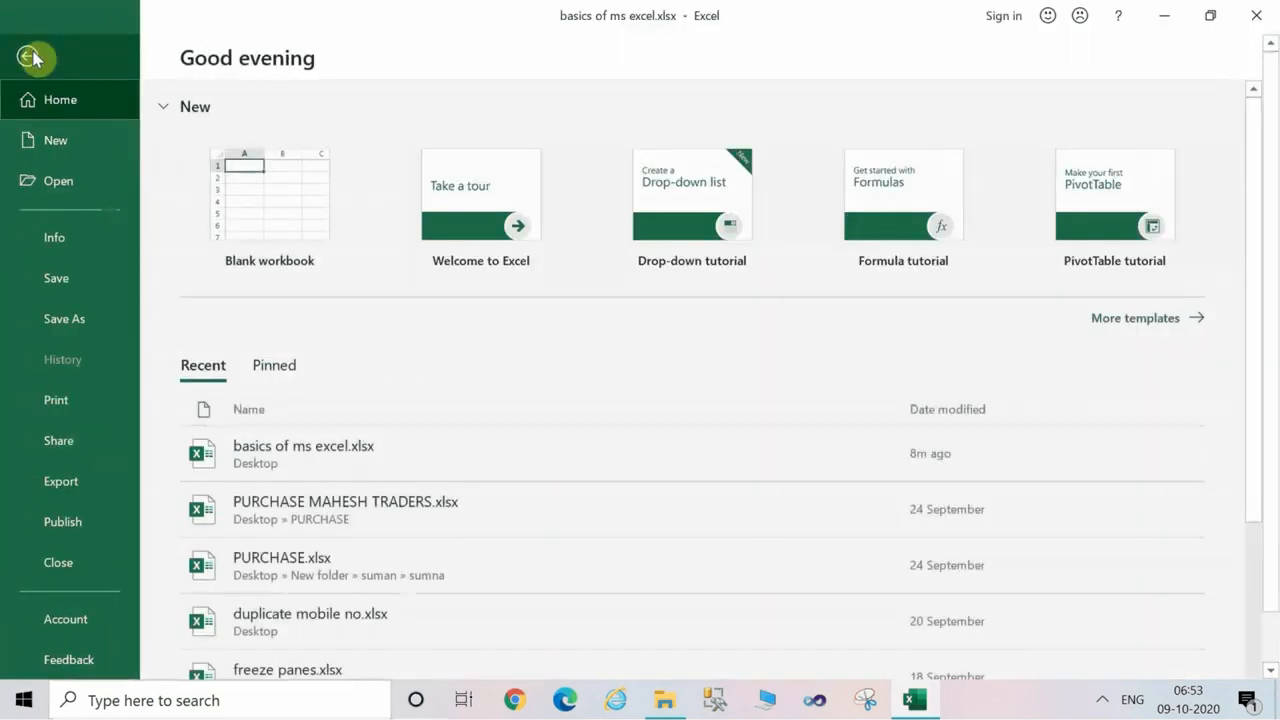
left_click(78, 326)
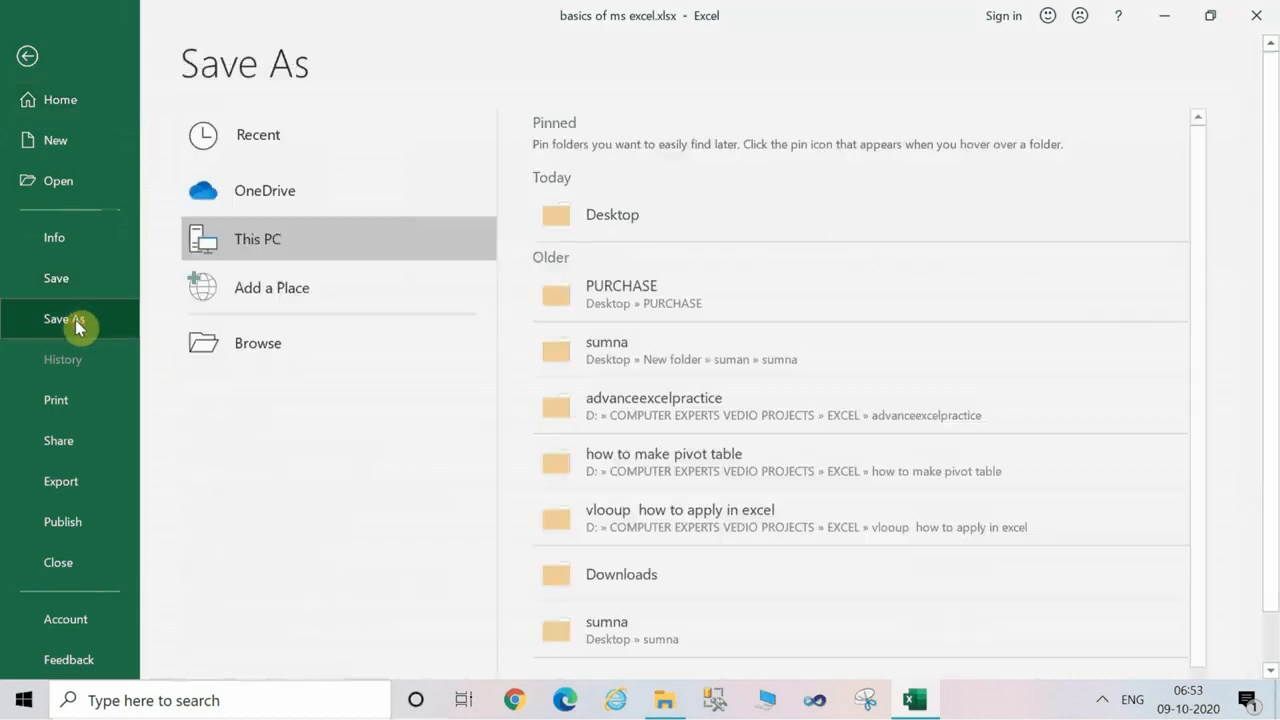
left_click(607, 235)
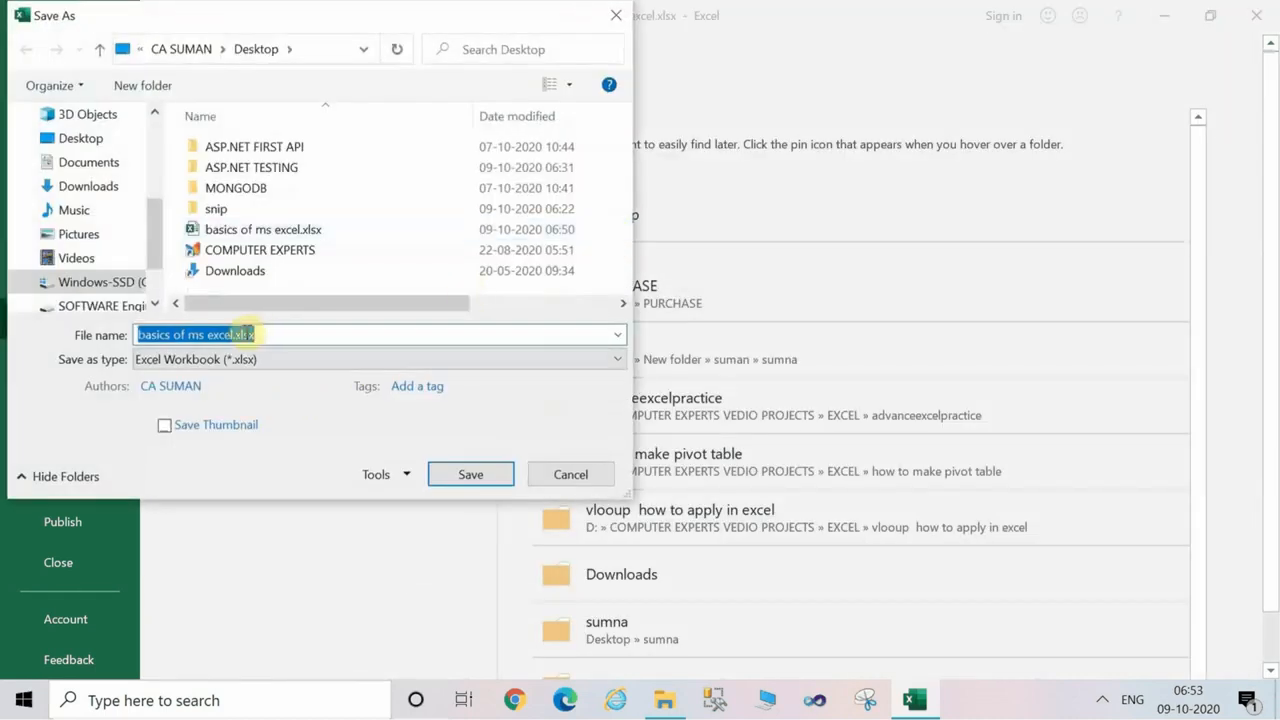
left_click(489, 478)
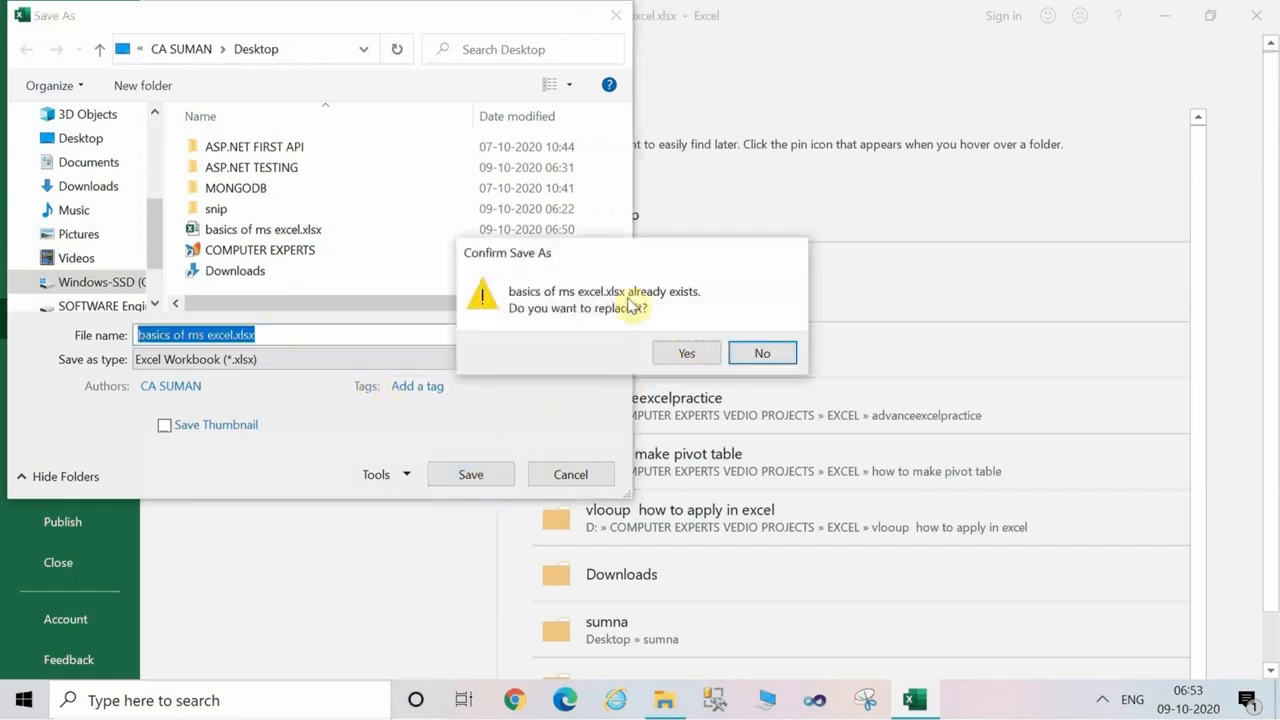
left_click(686, 353)
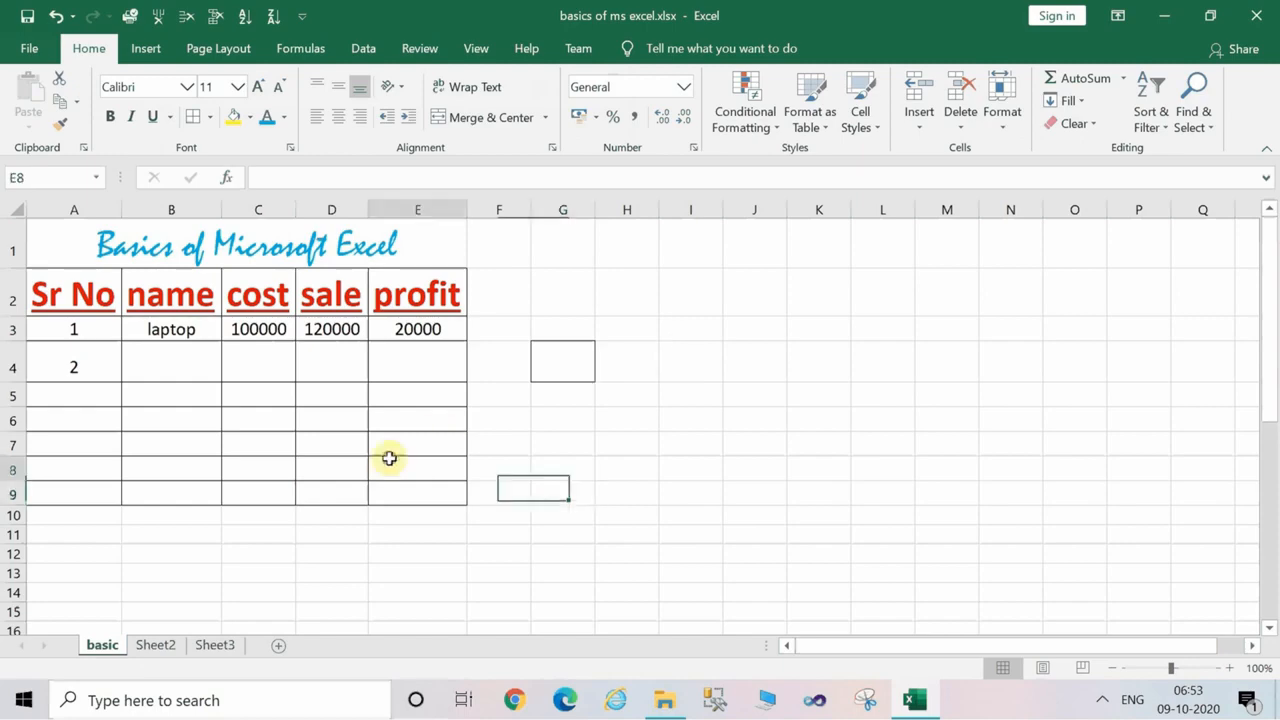
left_click(650, 364)
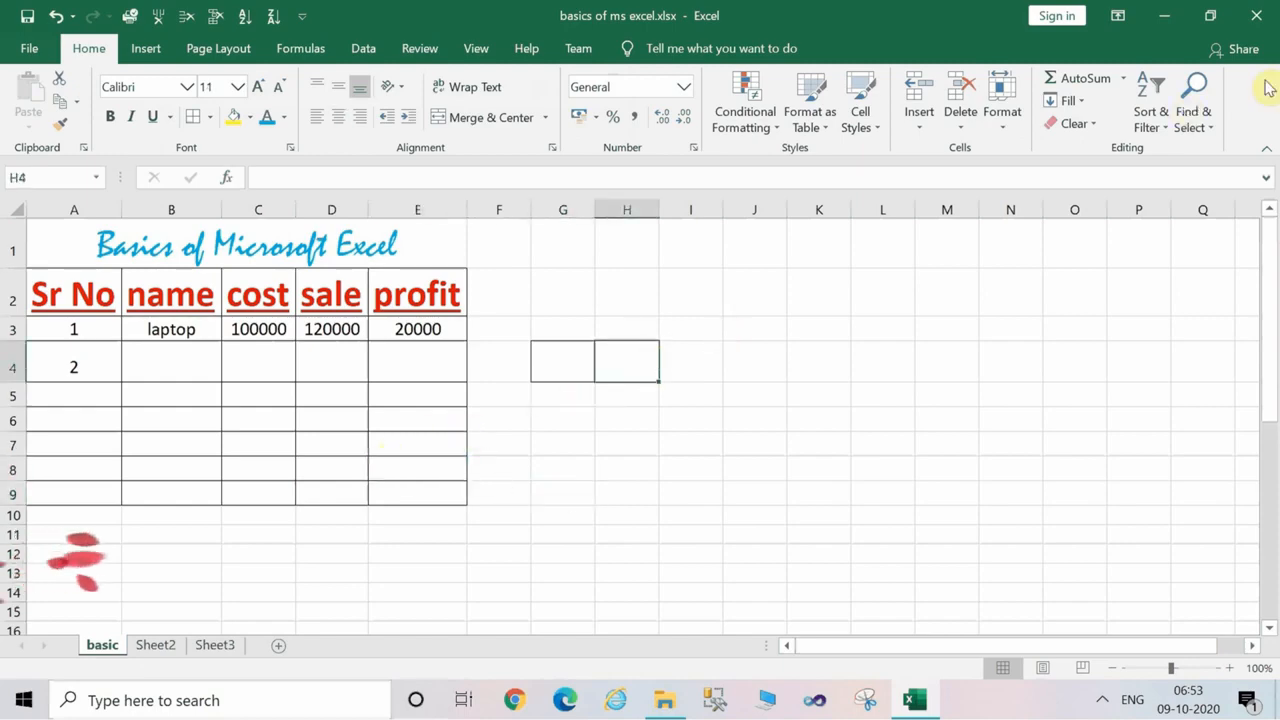
left_click(1168, 18)
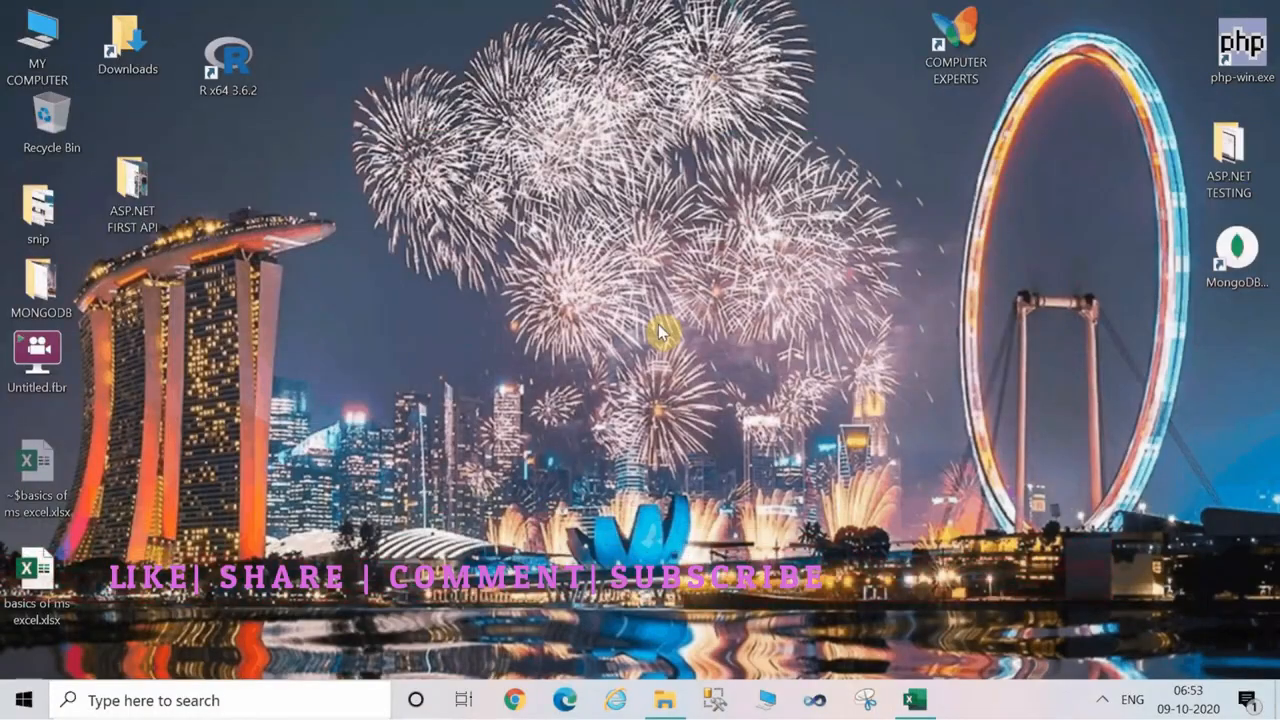
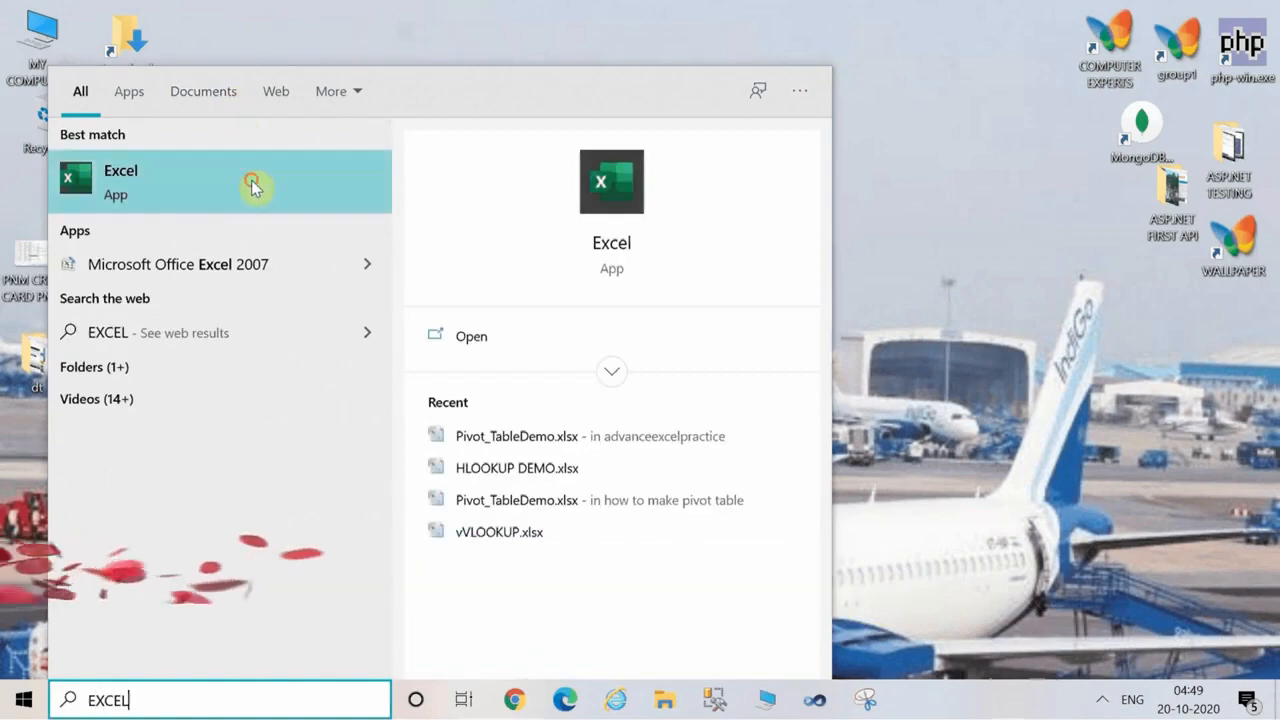
Launch Excel from the Windows search results and create a new blank workbook.
left_click(255, 186)
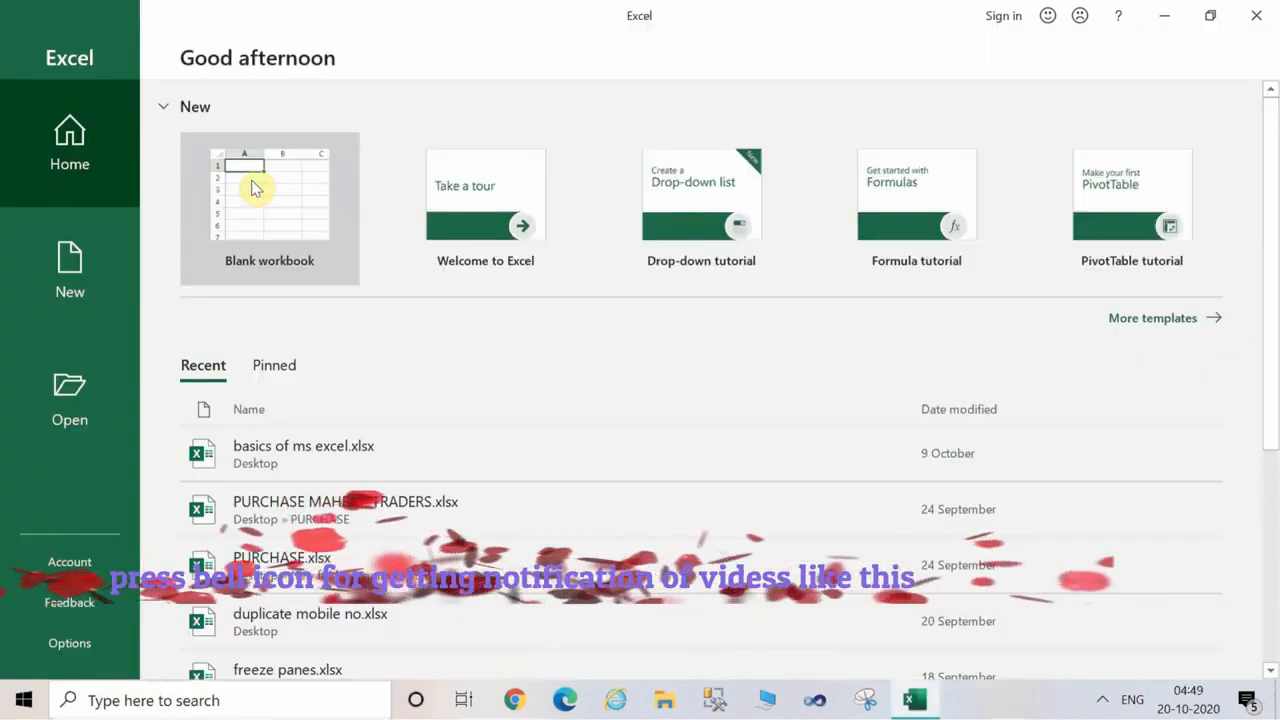
left_click(252, 188)
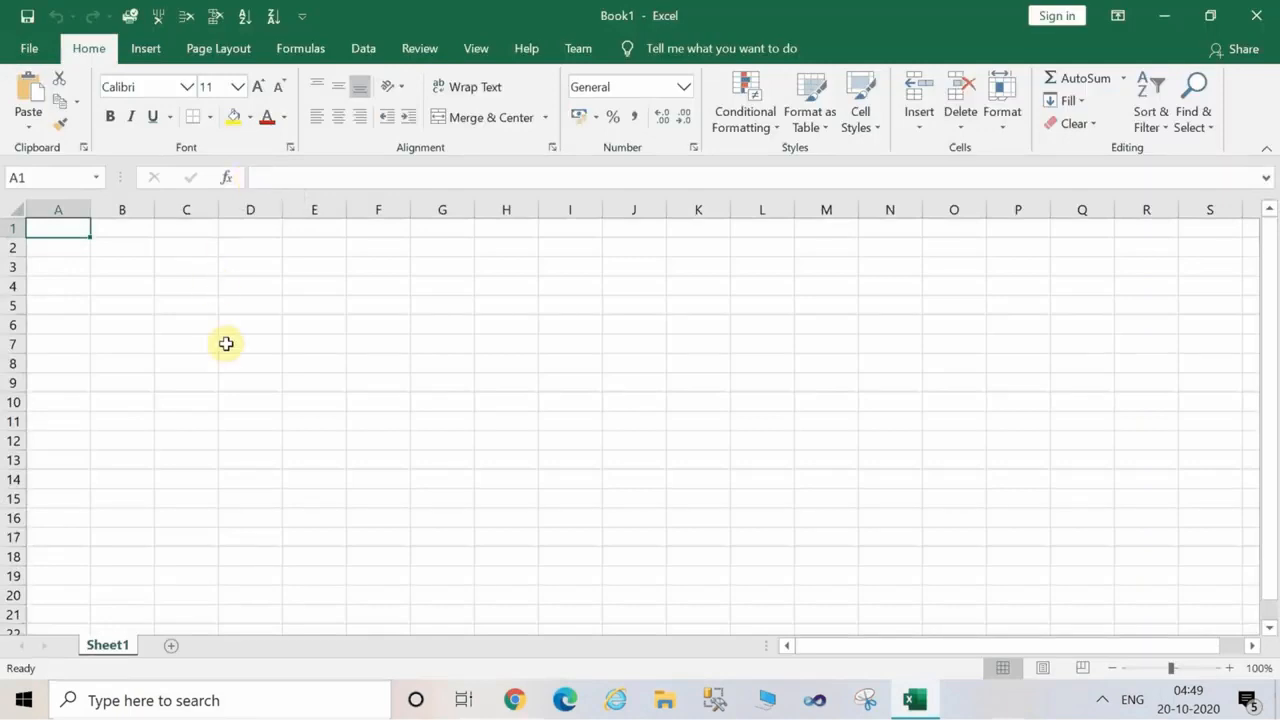
left_click(226, 343)
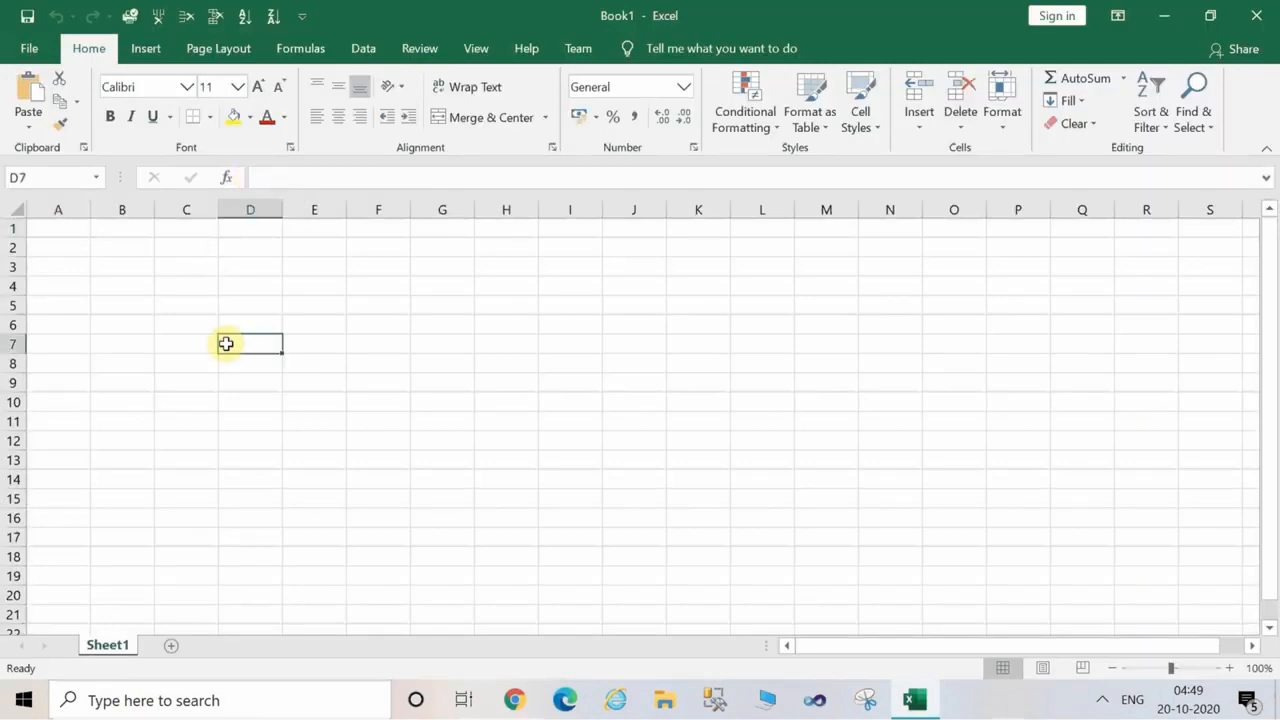
Enter "PRODUCT 1" in cell B4 as the first product name.
left_click(146, 282)
type("PRO")
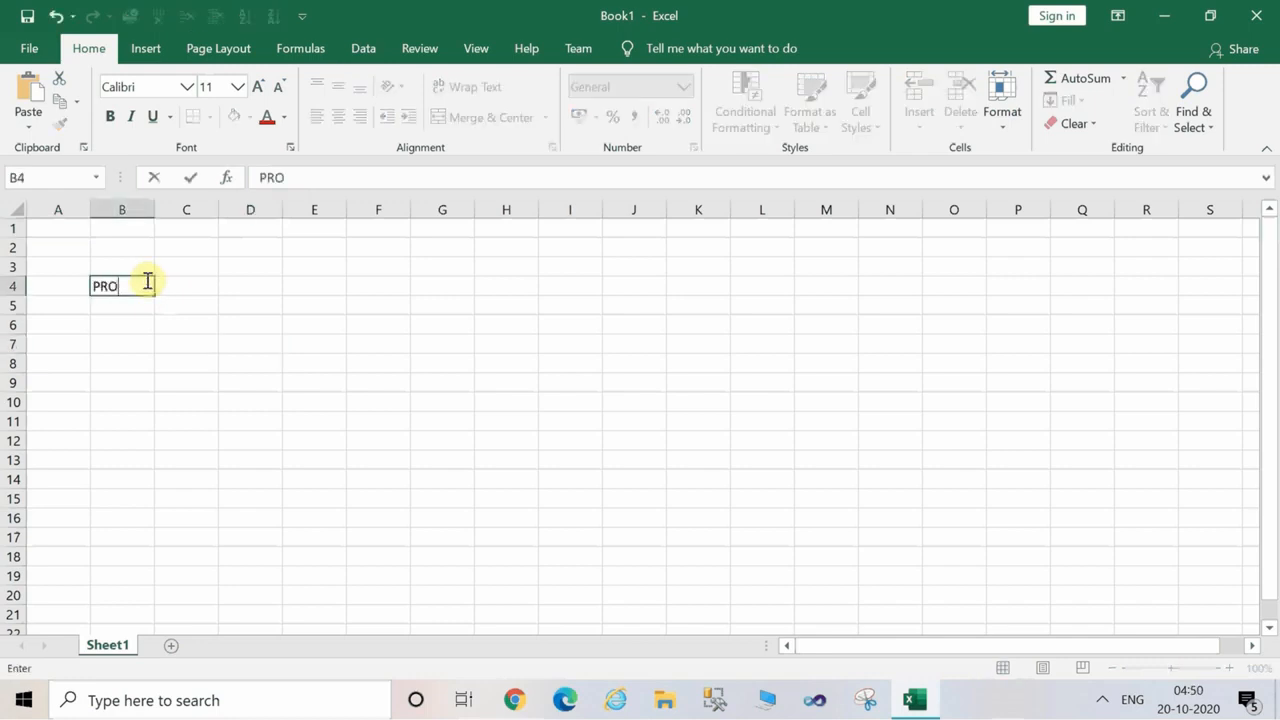
type("DUCT 1")
key("Return")
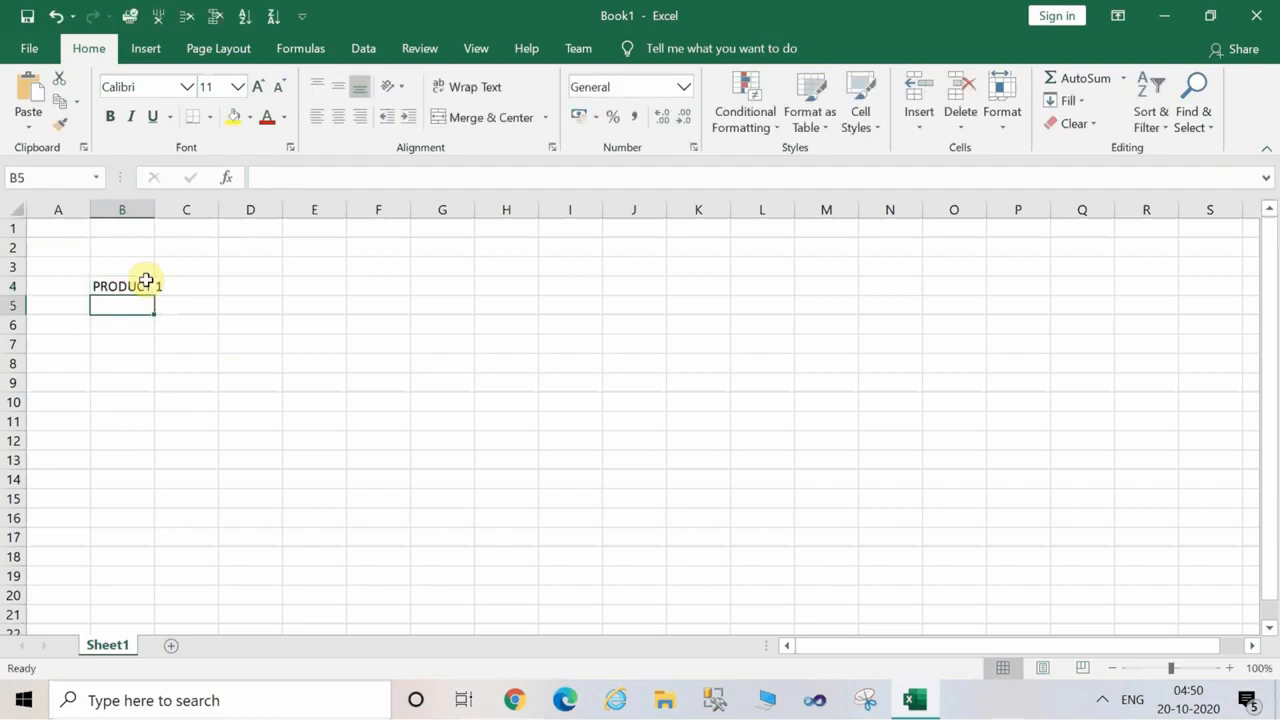
Fill the product series from B4 down to B19, and fit column B's width to its contents.
left_click(147, 286)
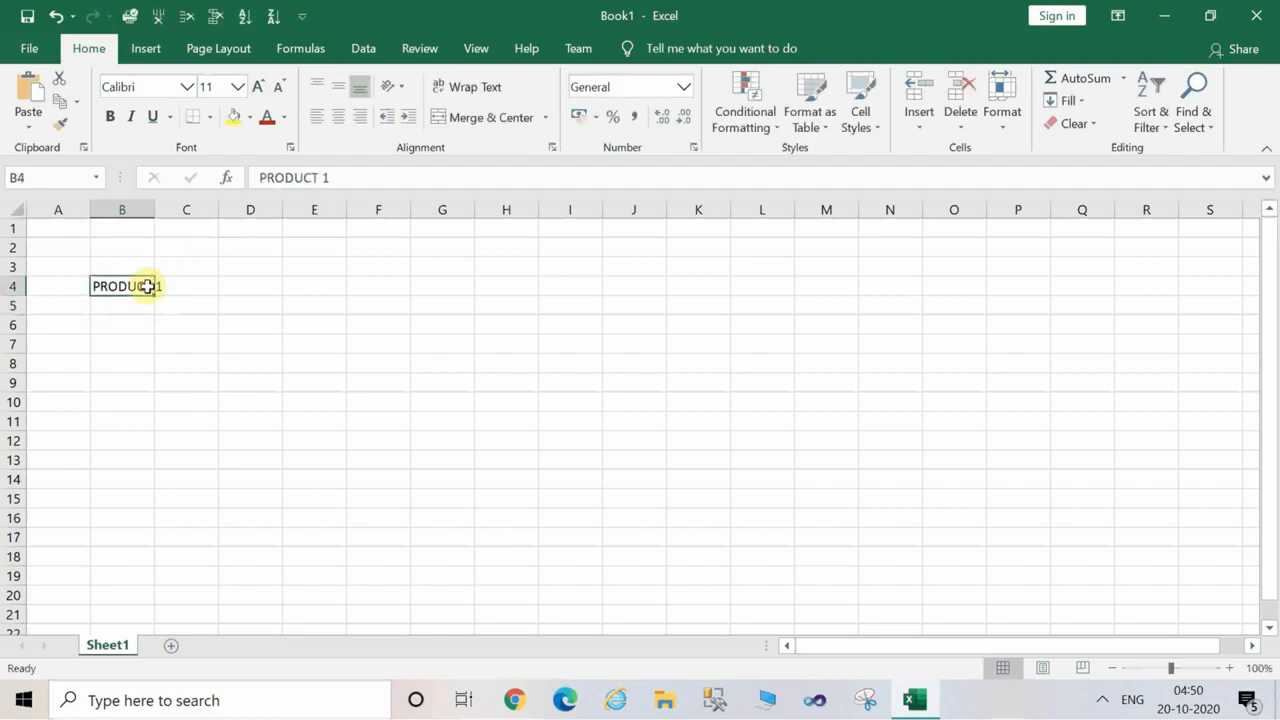
left_click_drag(155, 295, 183, 593)
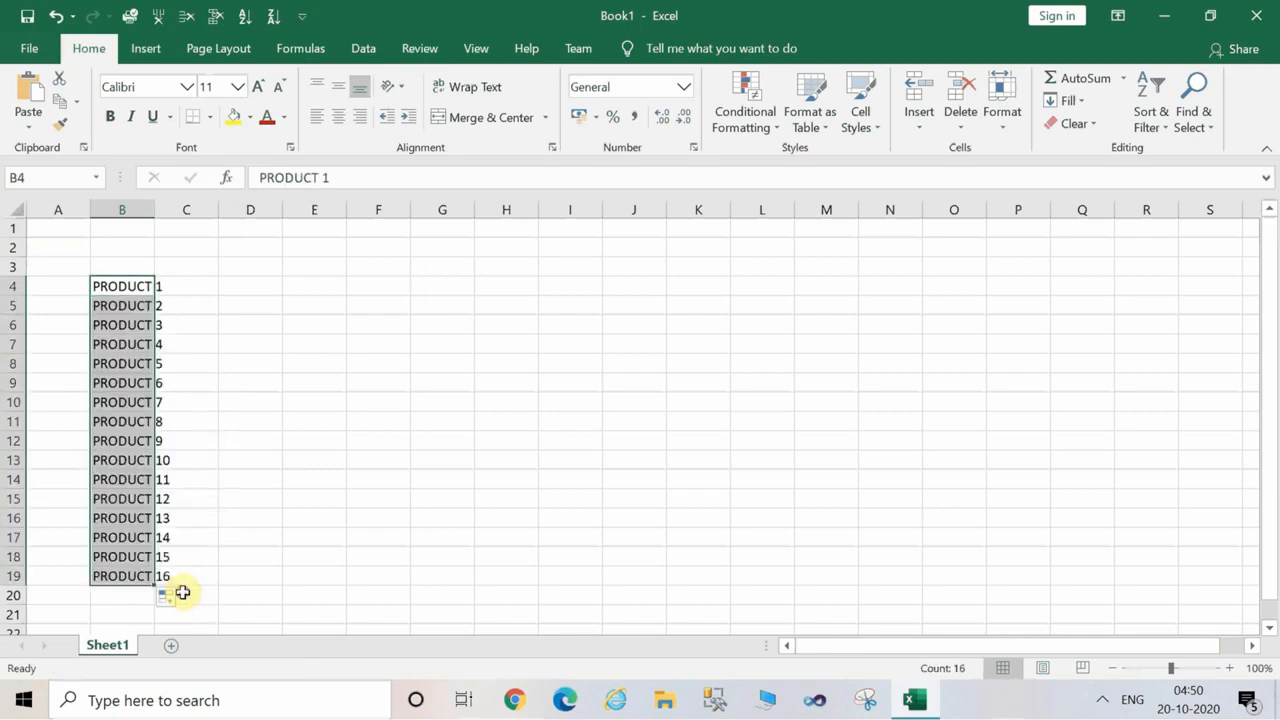
double_click(157, 205)
left_click(333, 441)
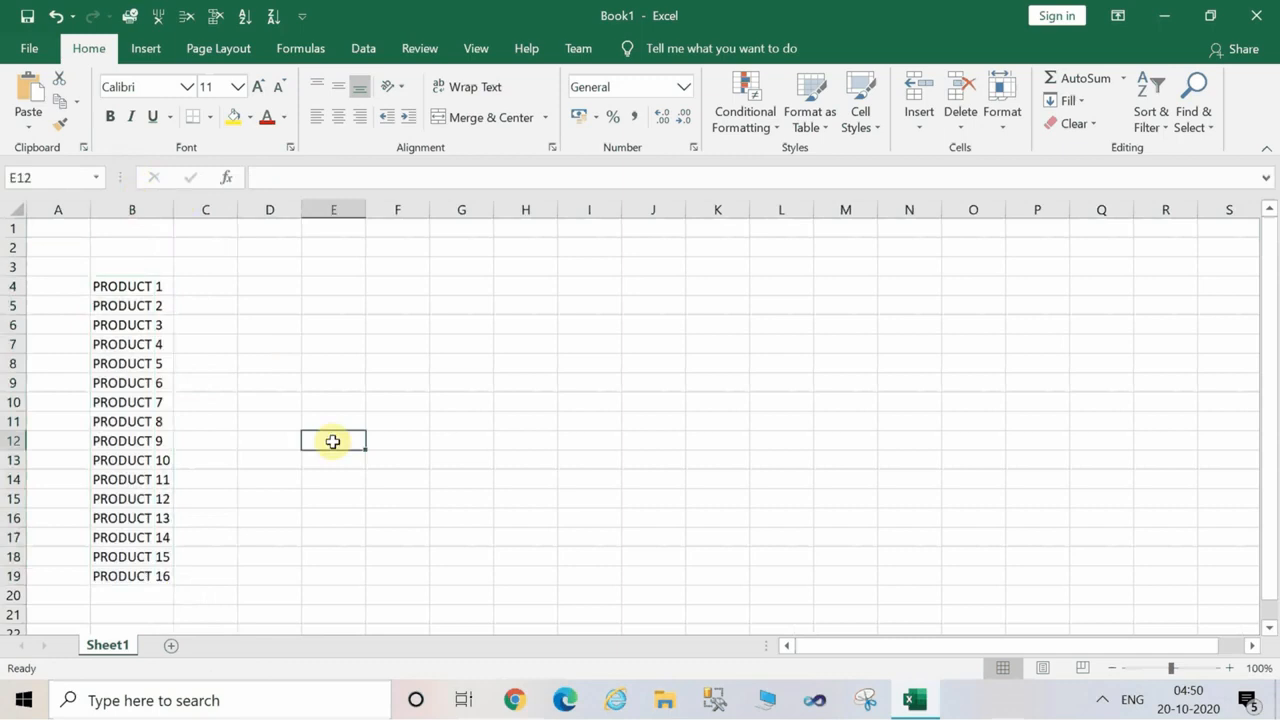
Enter the ratings "EXCELLENT", "VERY GOOD" and "GOOD" in cells N3 to N5.
left_click(216, 289)
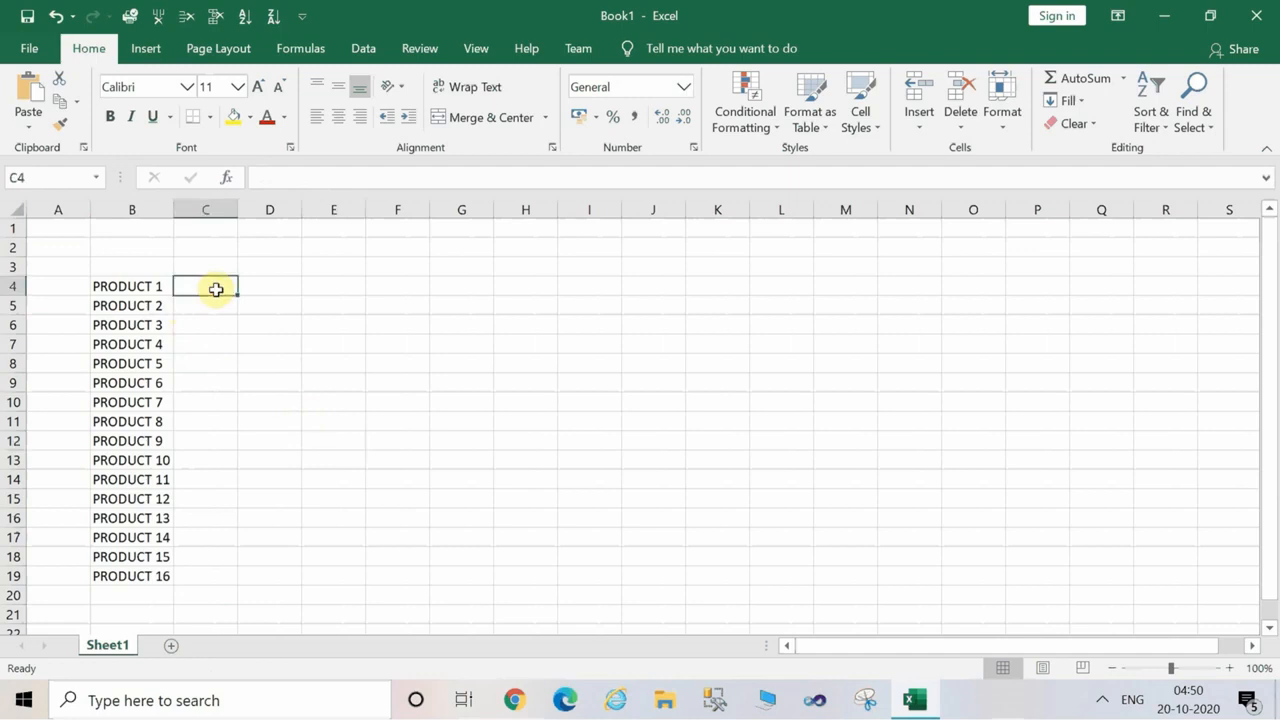
left_click(923, 270)
type("E")
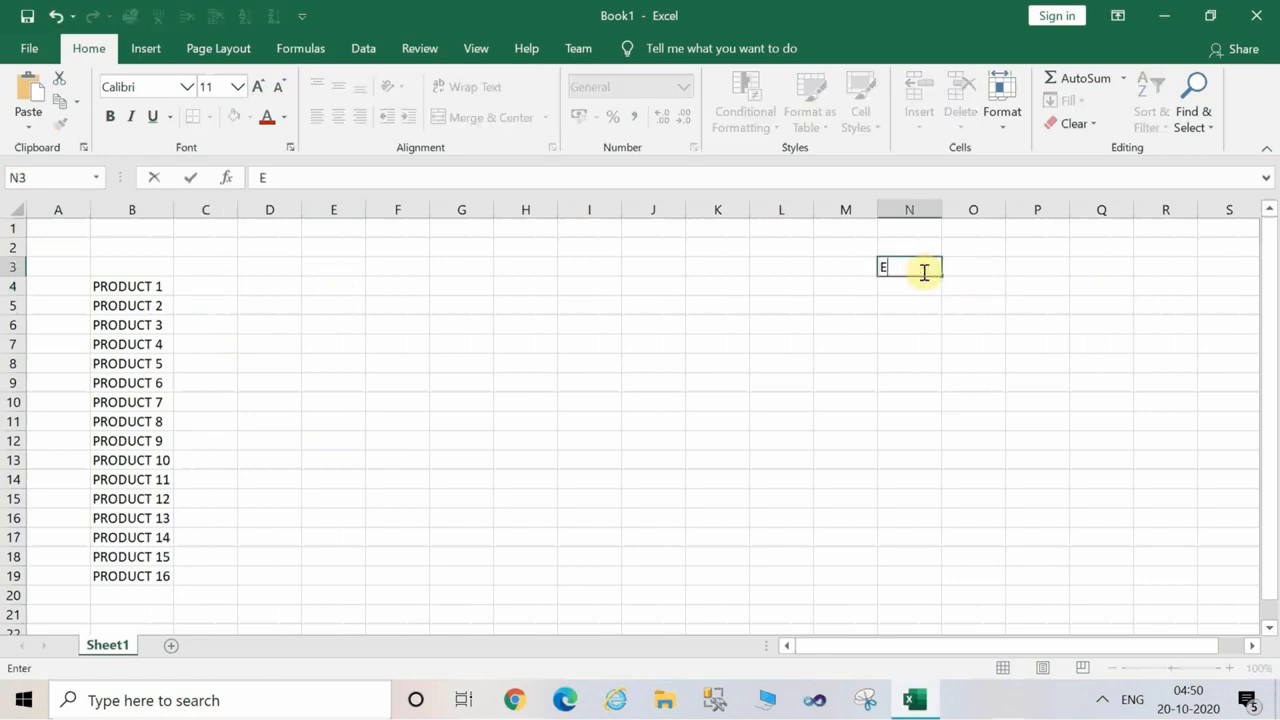
type("XCELLENT")
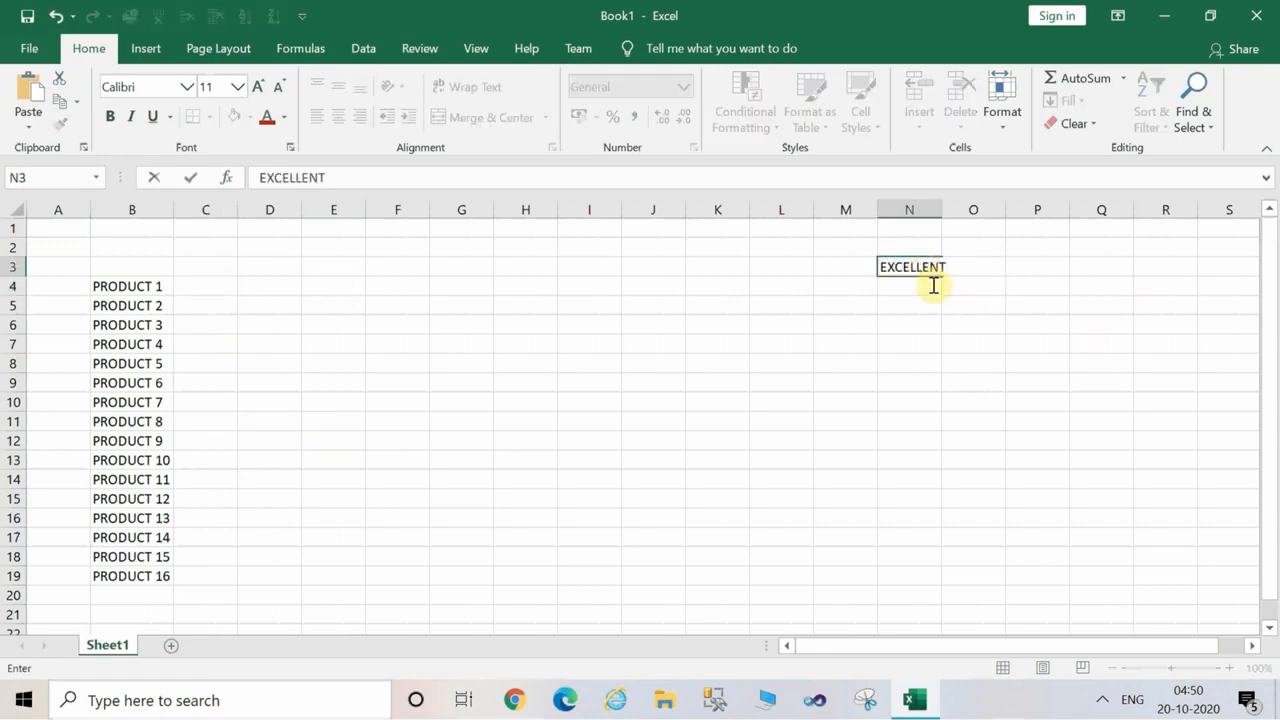
left_click(933, 287)
type("VERY GOOD")
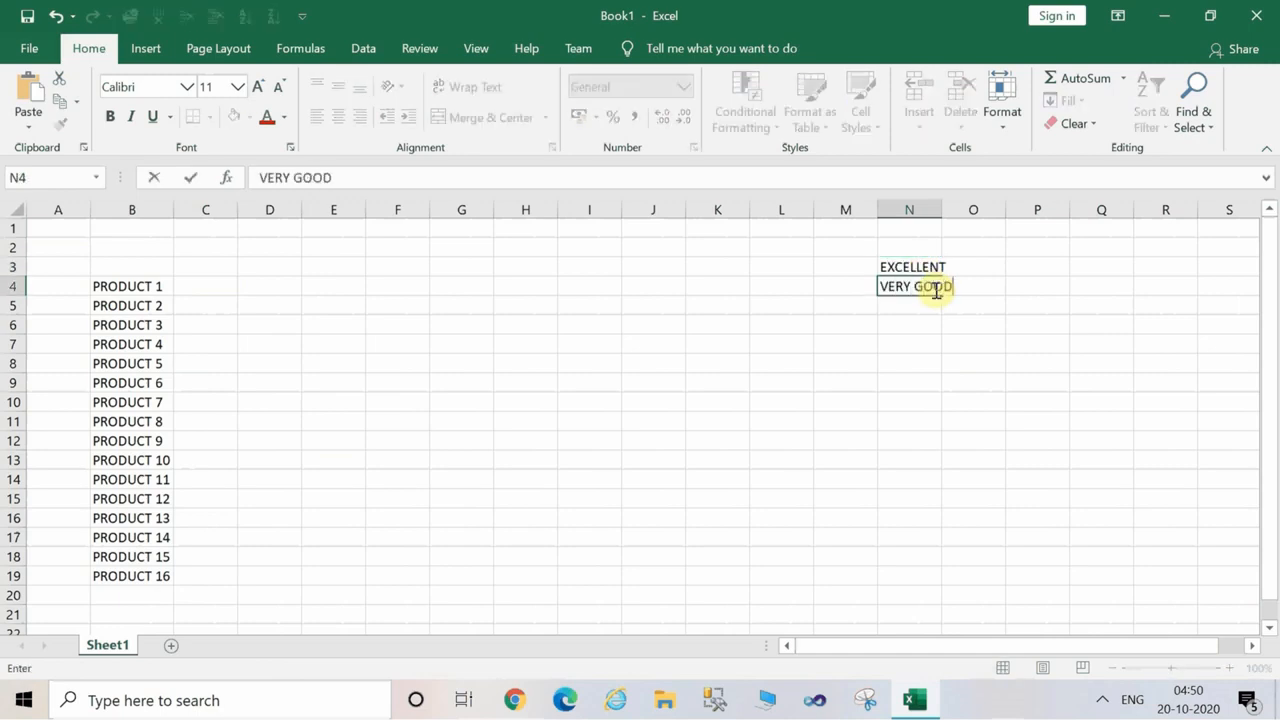
key("Return")
type("GOOD")
key("Return")
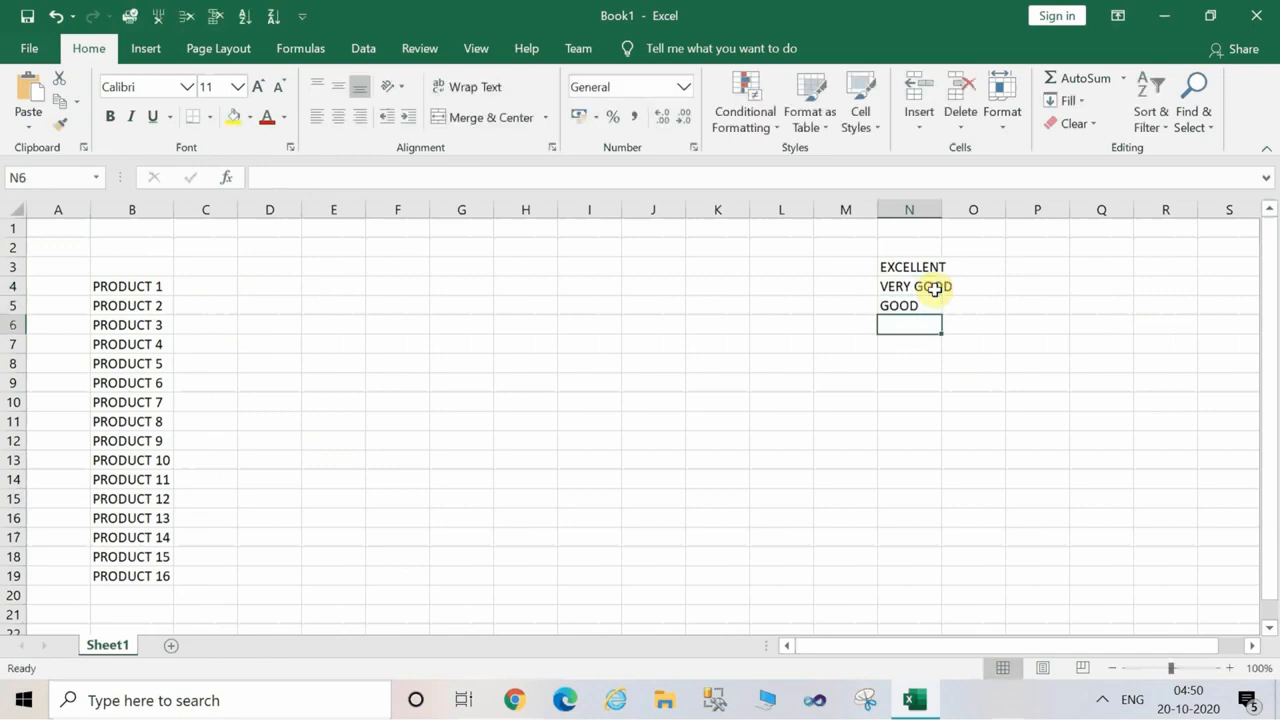
Add the ratings "NOT TO SO GOOD" and "POOR" in cells N6 and N7.
type("NOT TO SO")
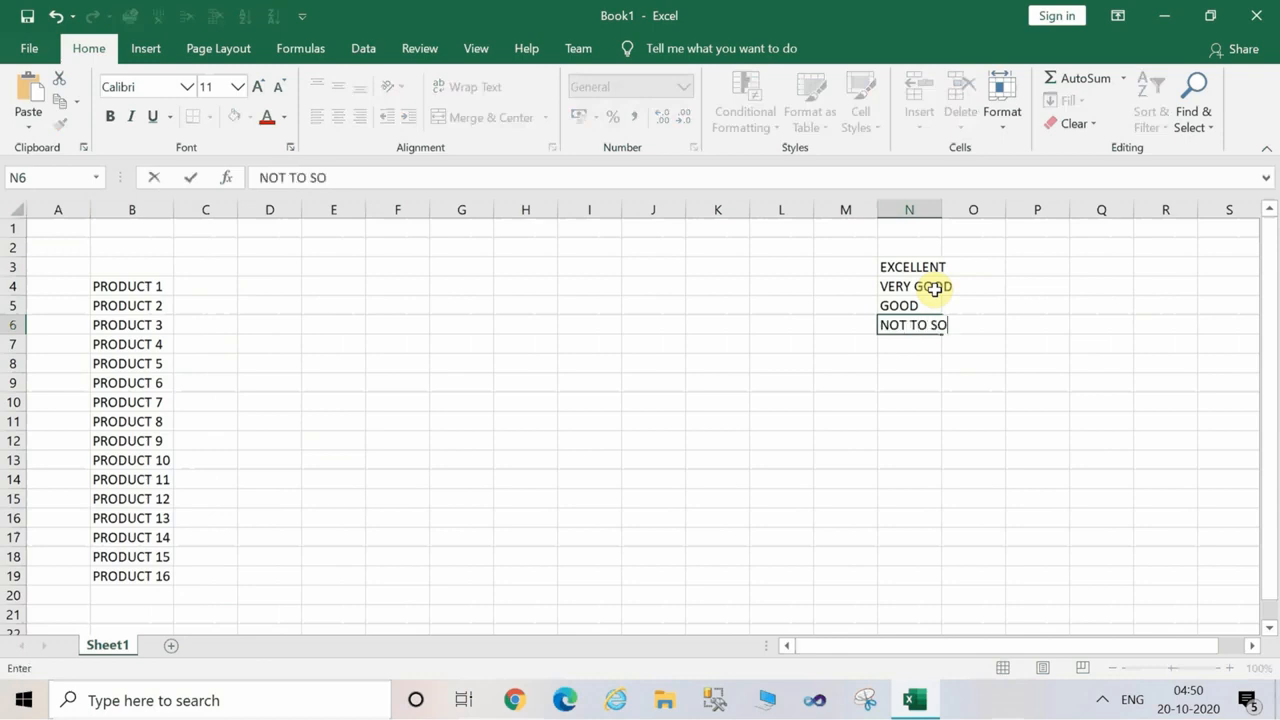
type(" GOOD")
key("Return")
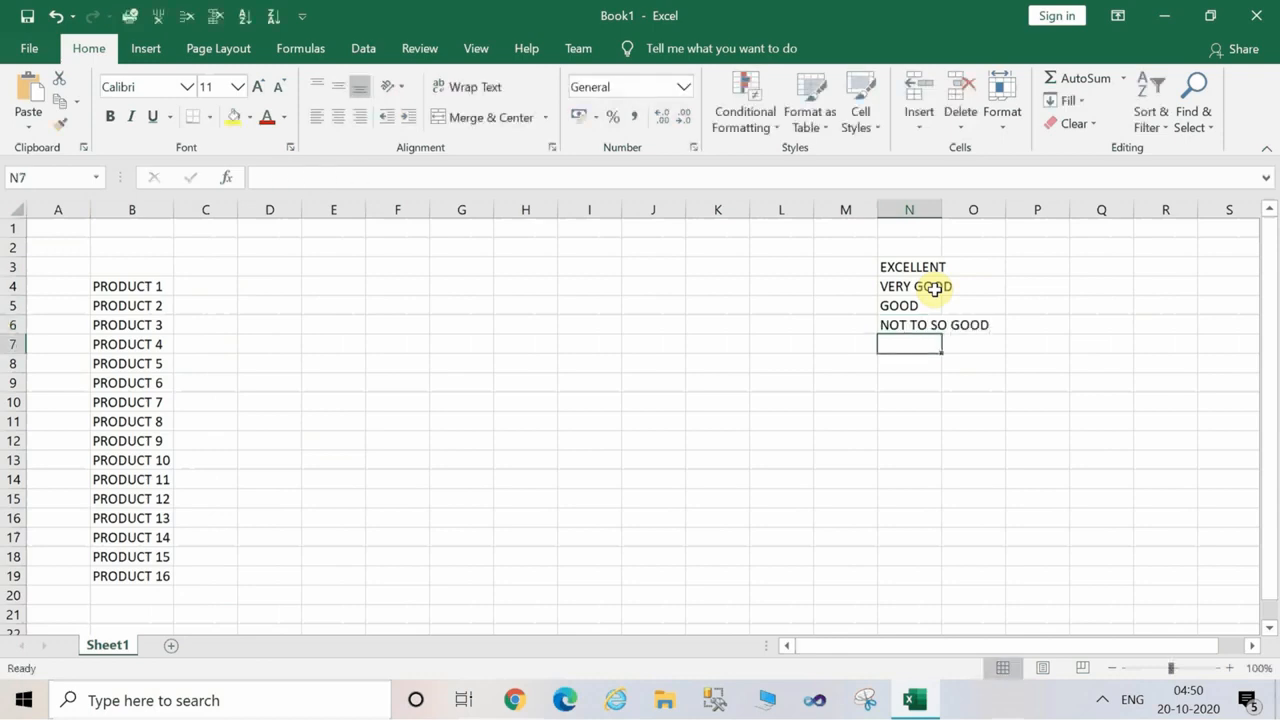
type("POOR")
key("Return")
Enter "EXTREMELY POOR" as the last rating in cell N8, and fit column N's width to its contents.
type("E")
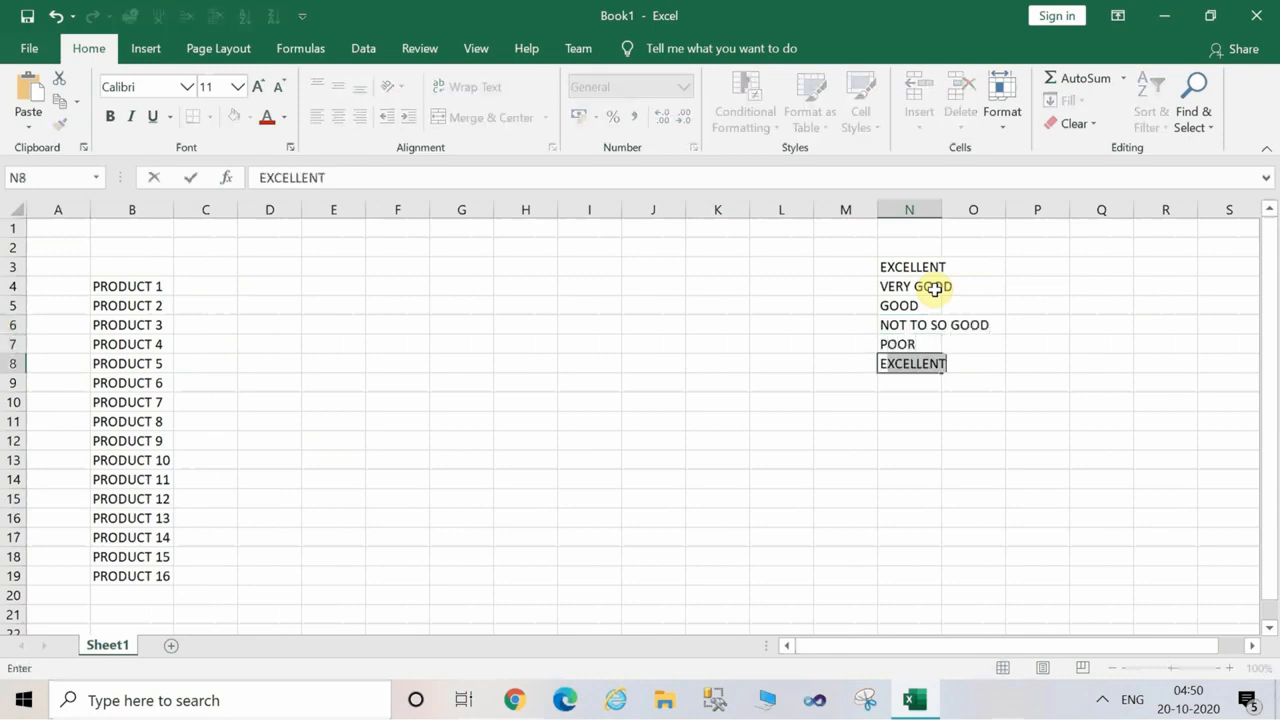
type("XTTR")
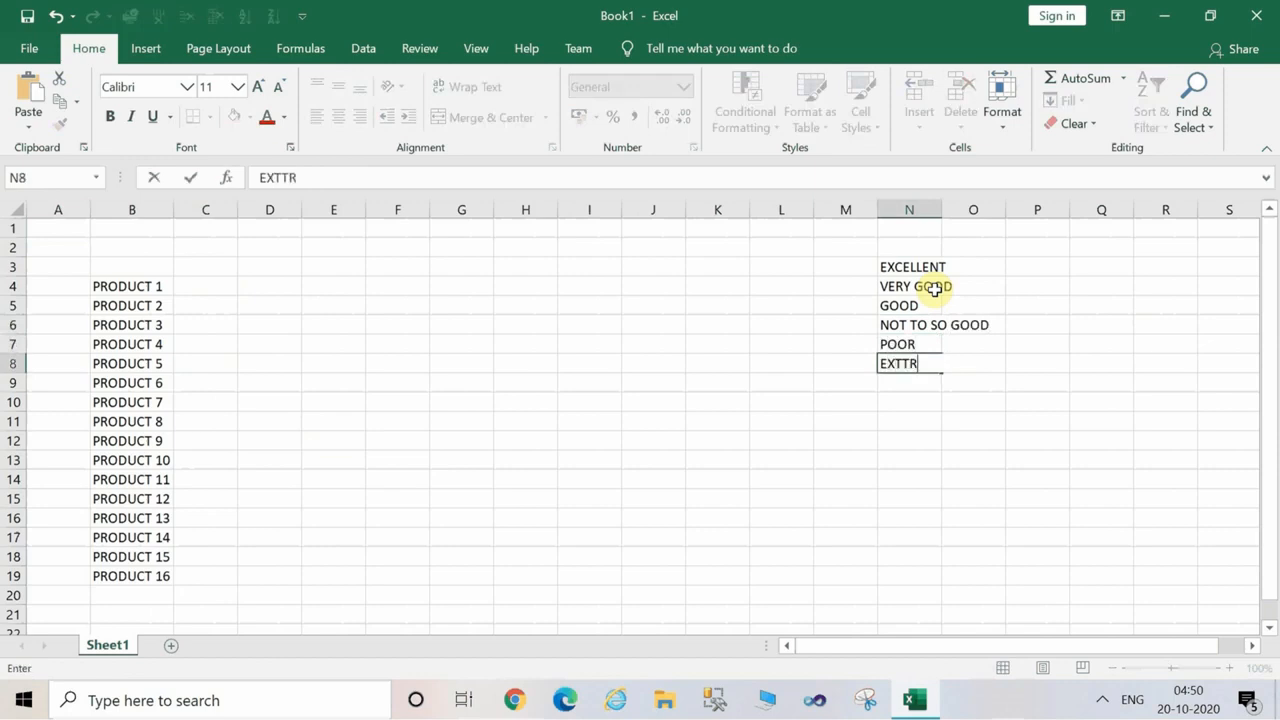
key("BackSpace")
type("REEL")
key("BackSpace")
key("BackSpace")
type("MELY")
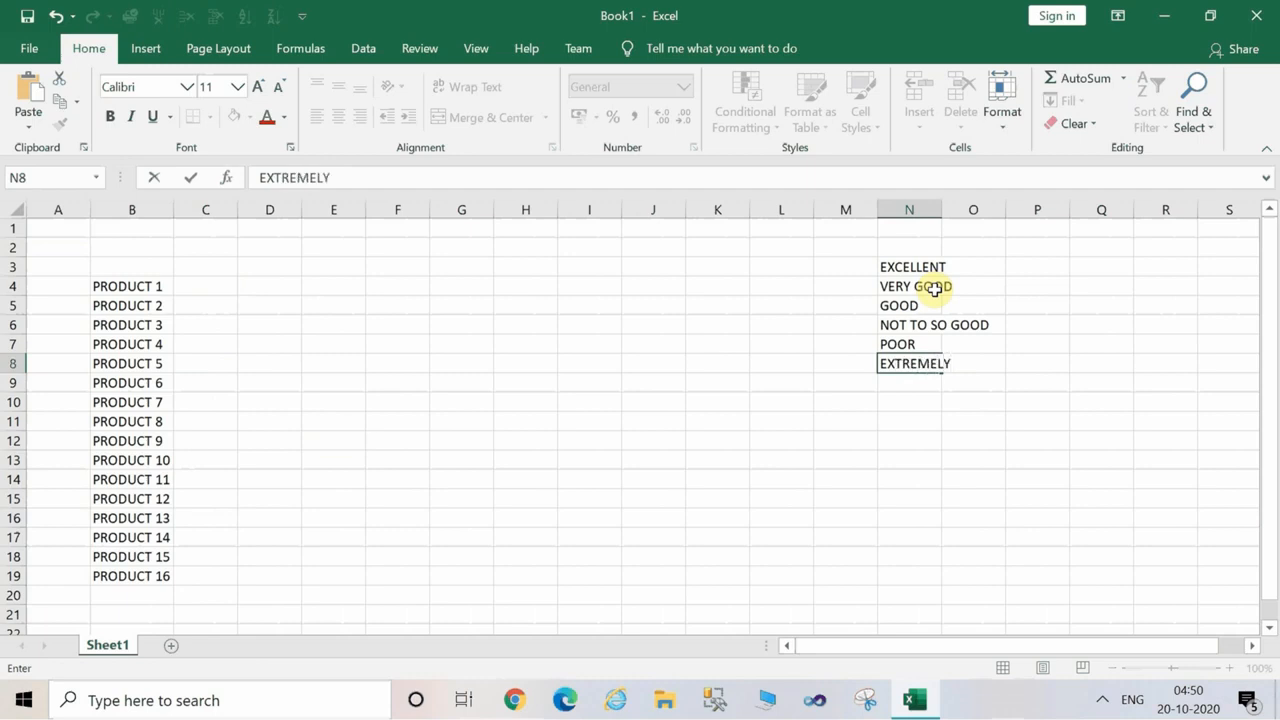
type(" POOR")
key("Return")
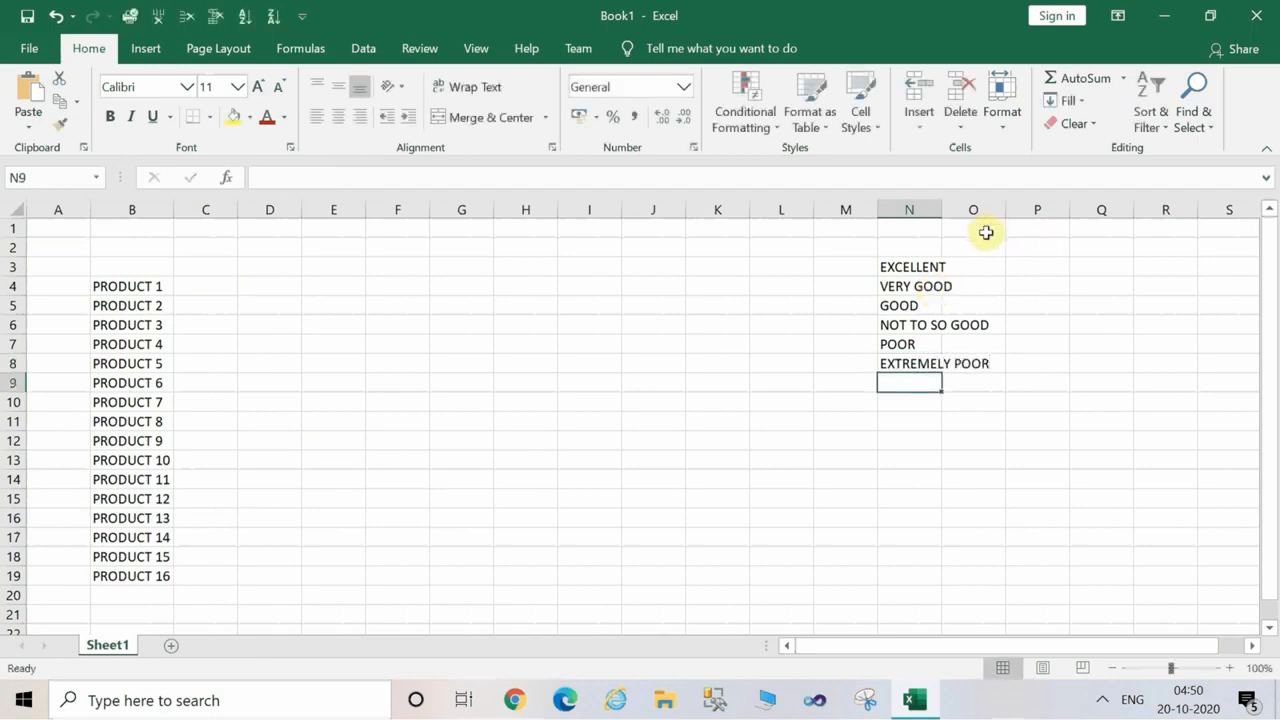
double_click(942, 209)
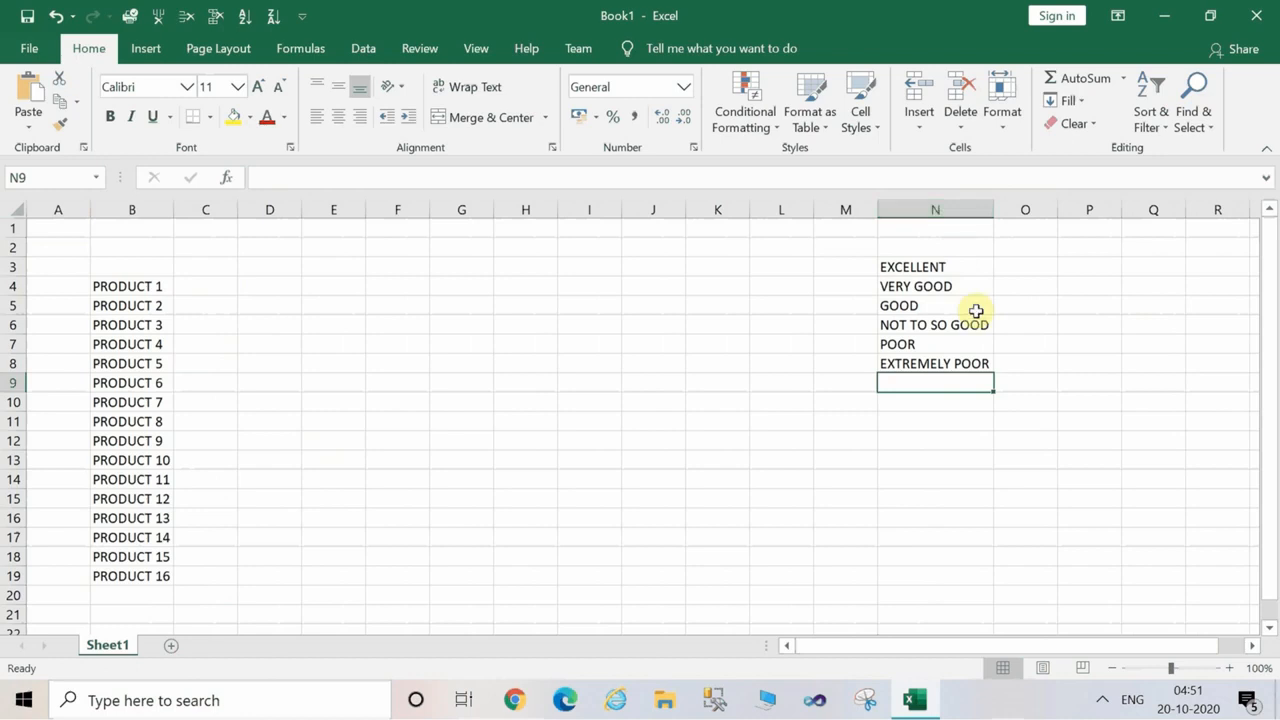
Save the workbook to the Desktop as "LIST.xlsx".
left_click(29, 49)
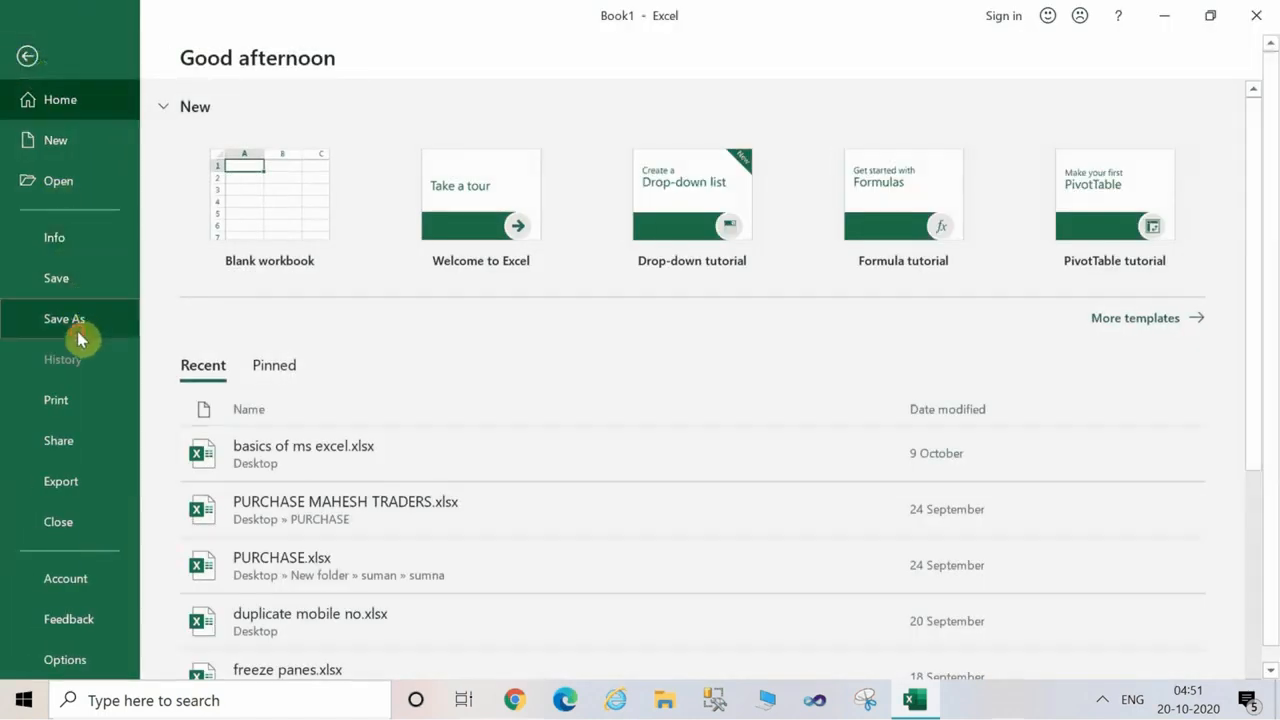
left_click(78, 332)
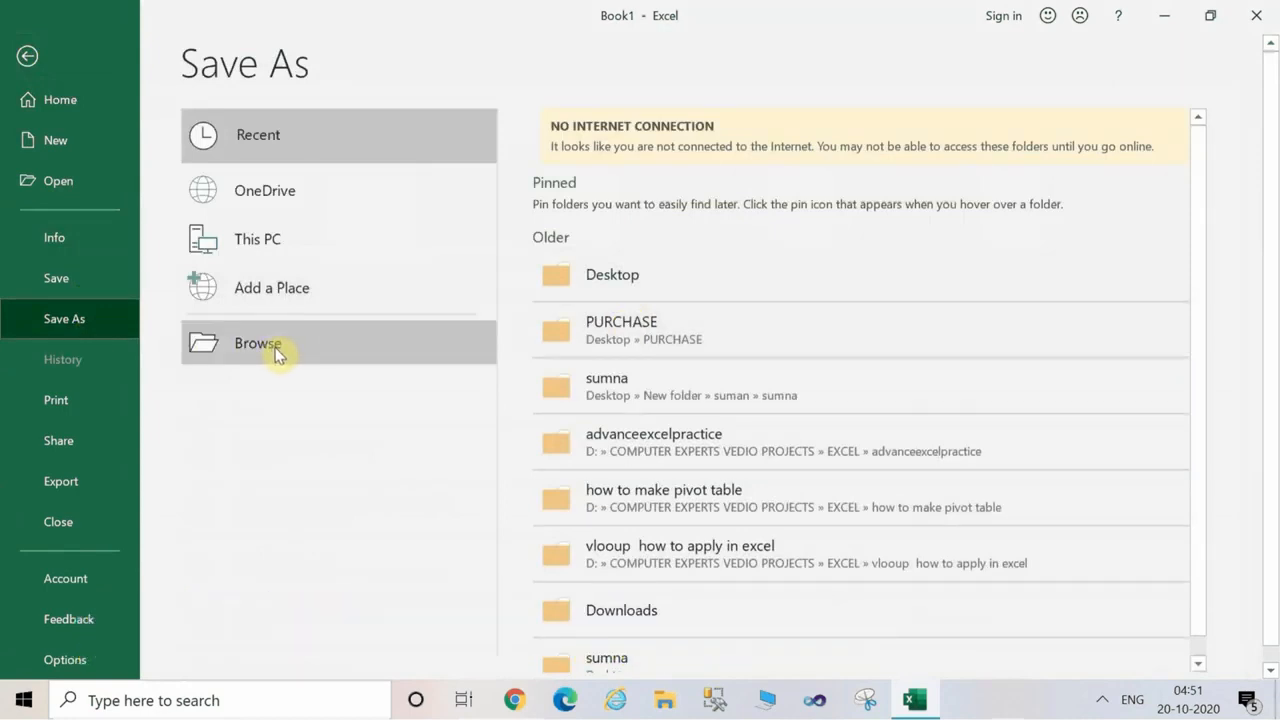
left_click(626, 283)
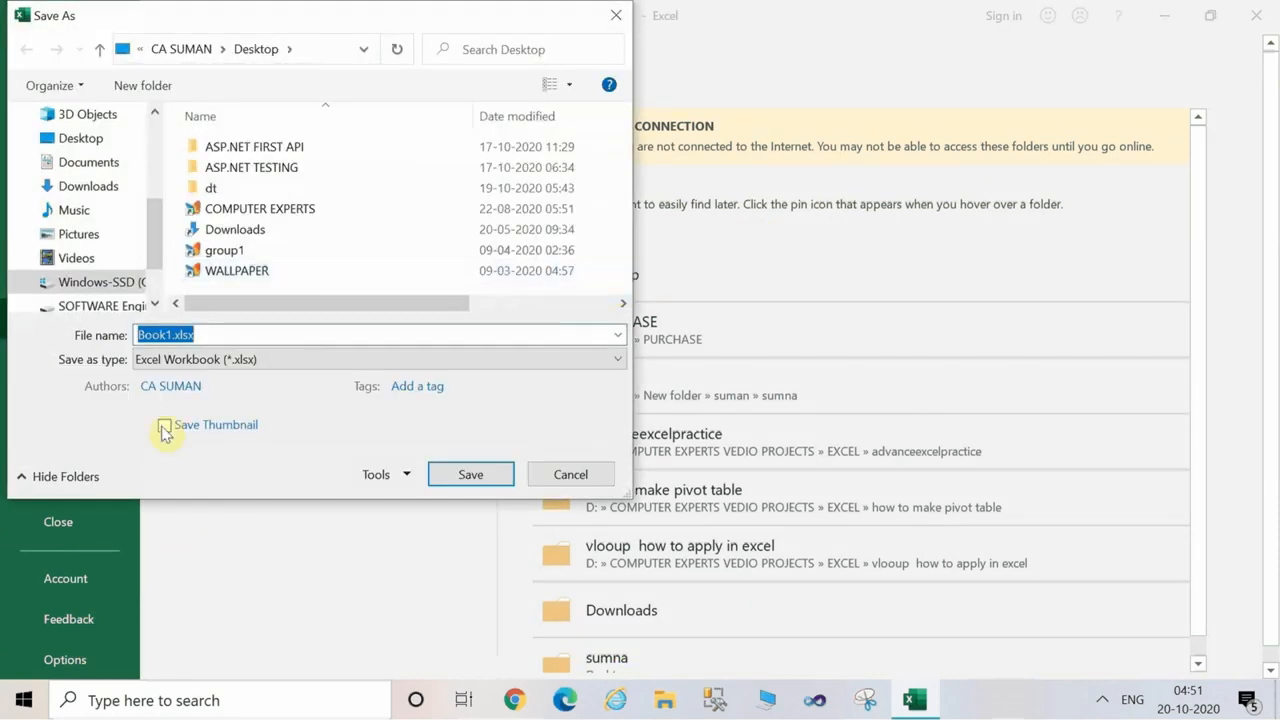
left_click(166, 334)
key("BackSpace")
key("BackSpace")
key("BackSpace")
key("BackSpace")
key("BackSpace")
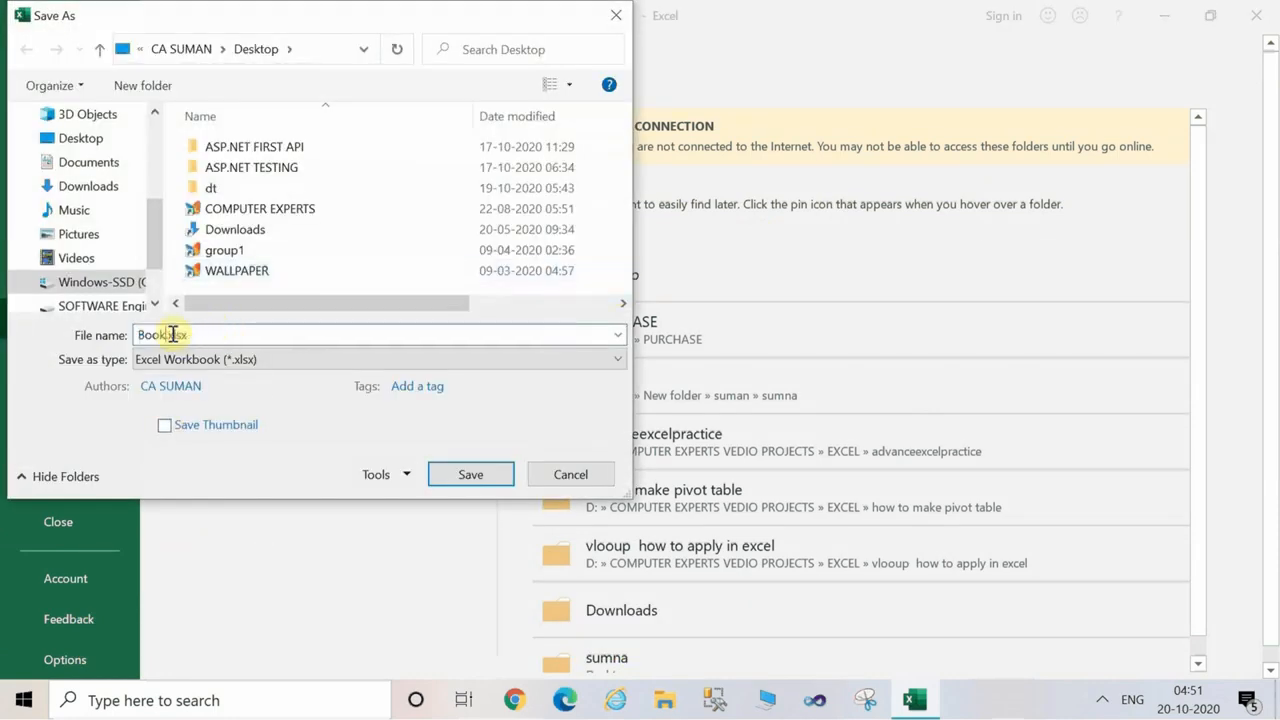
type("LIST")
left_click(470, 476)
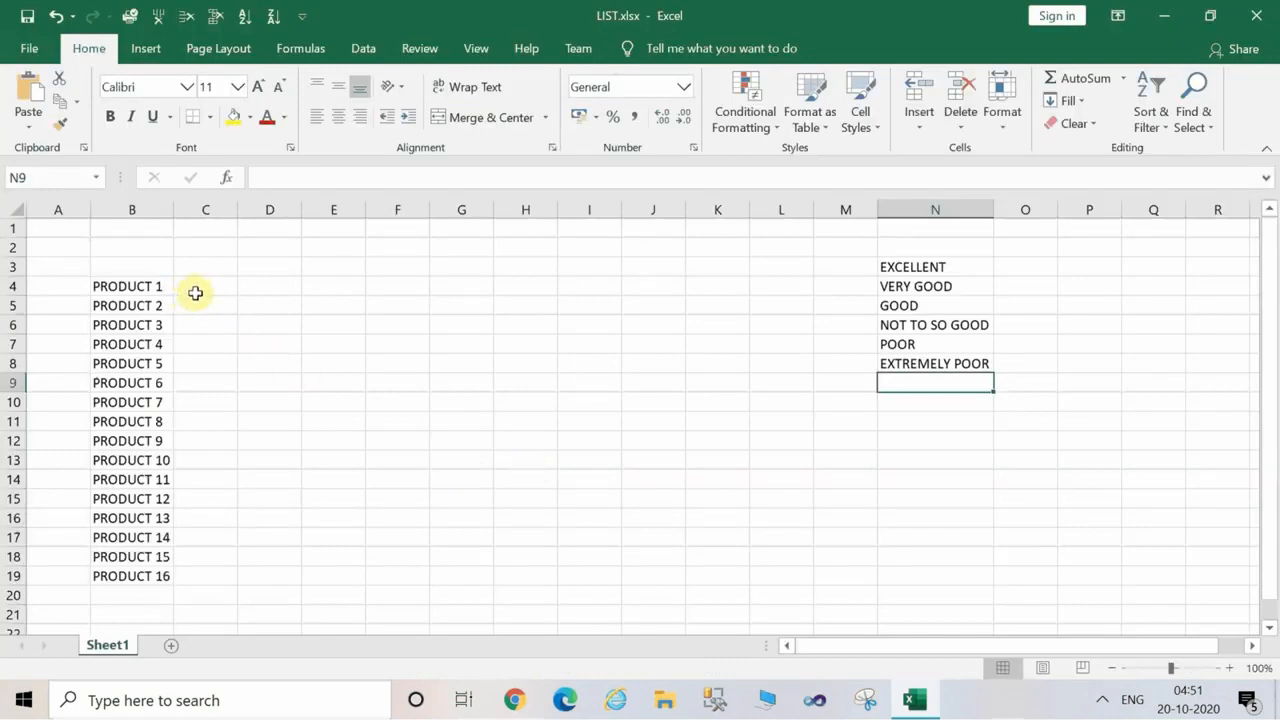
Enter the headings "NAME" in B3 and "RATING OF PRODUCT" in C3, and fit column C's width to its contents.
left_click(142, 271)
type("NAME")
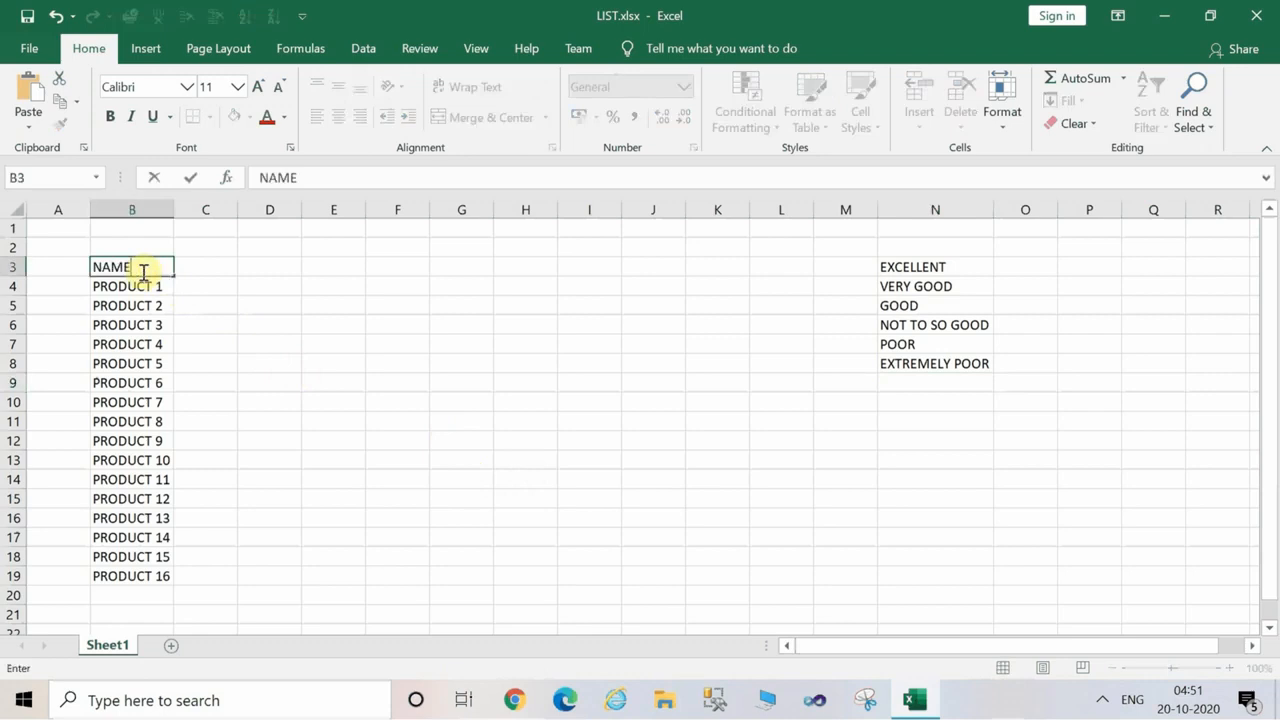
key("Tab")
type("RATING O")
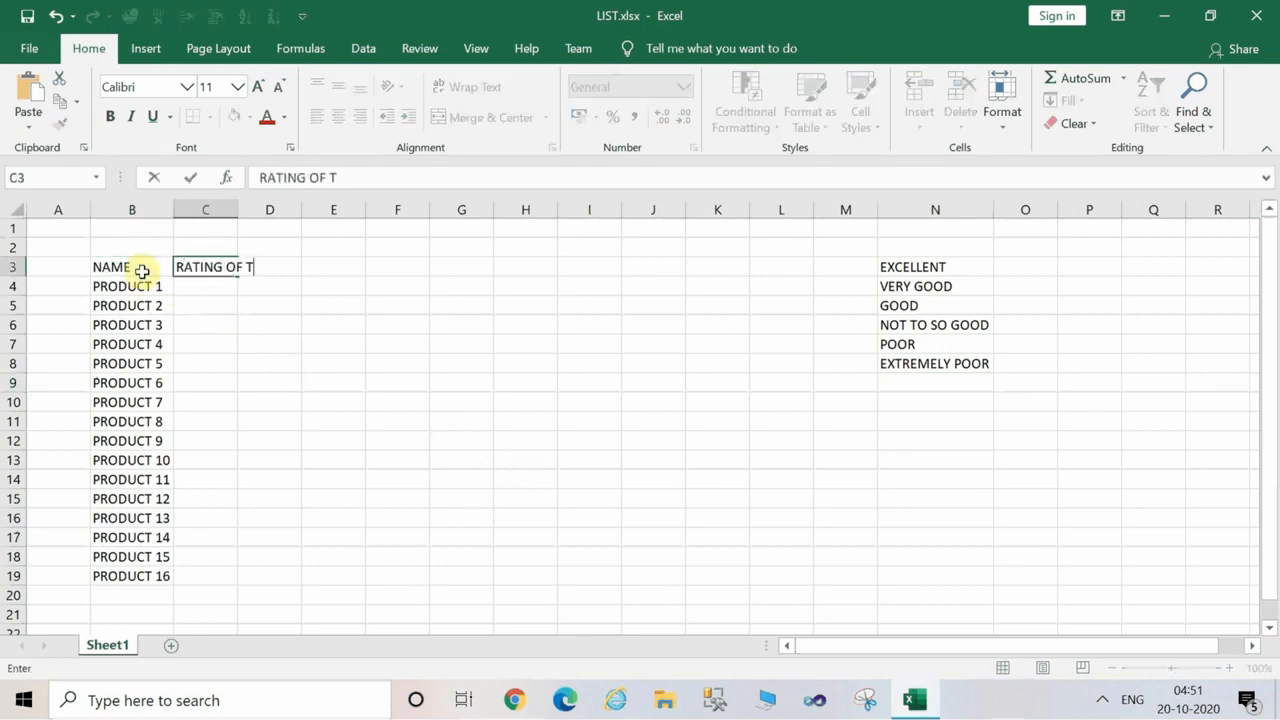
type("F PRODUC")
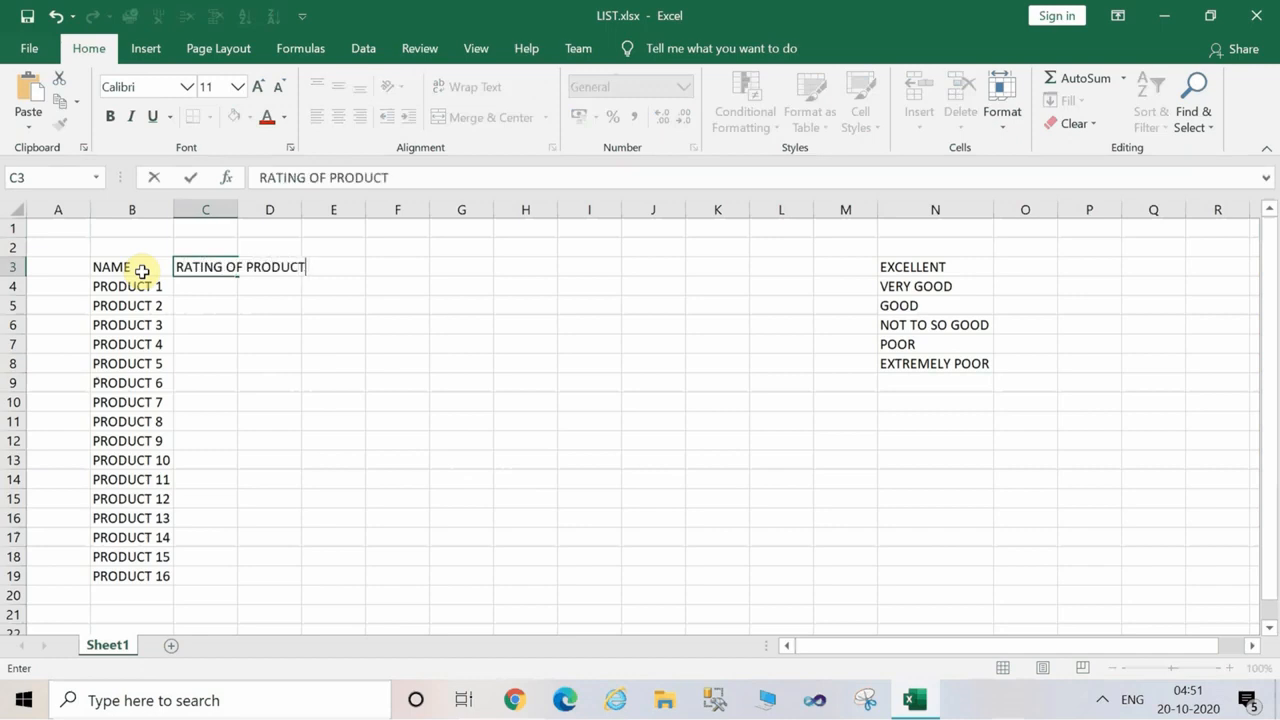
key("Return")
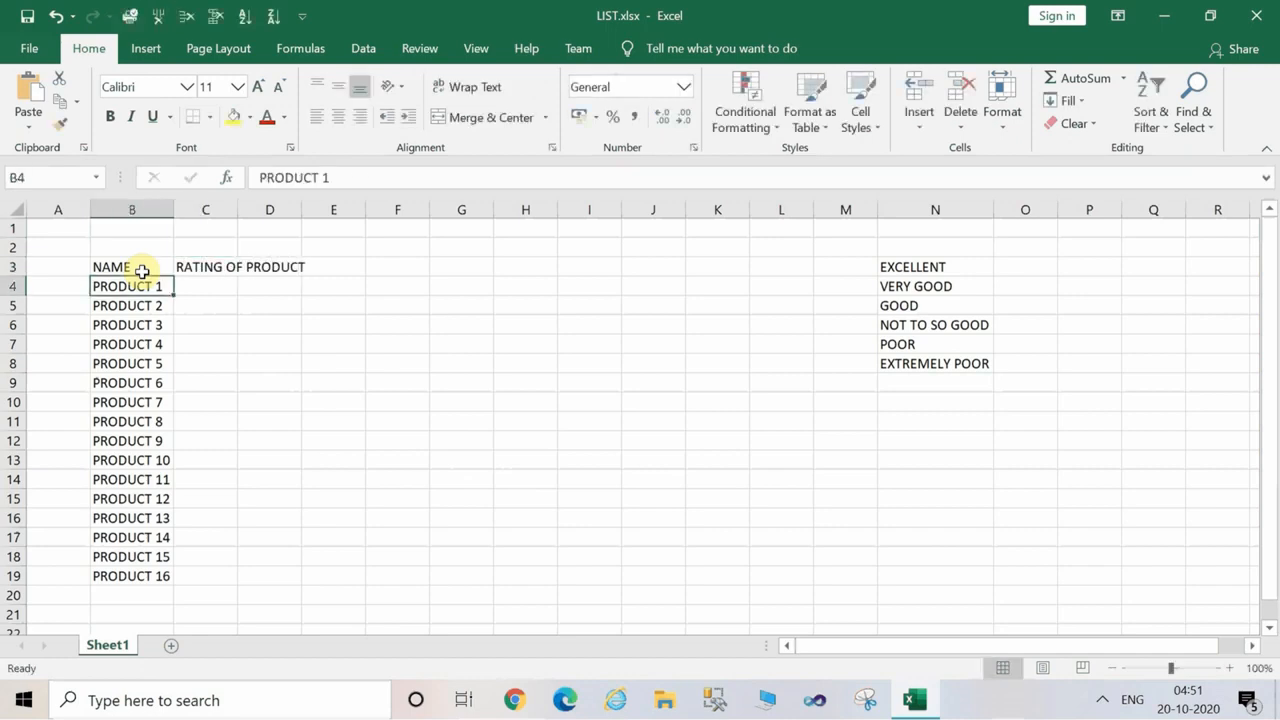
double_click(239, 199)
left_click(286, 284)
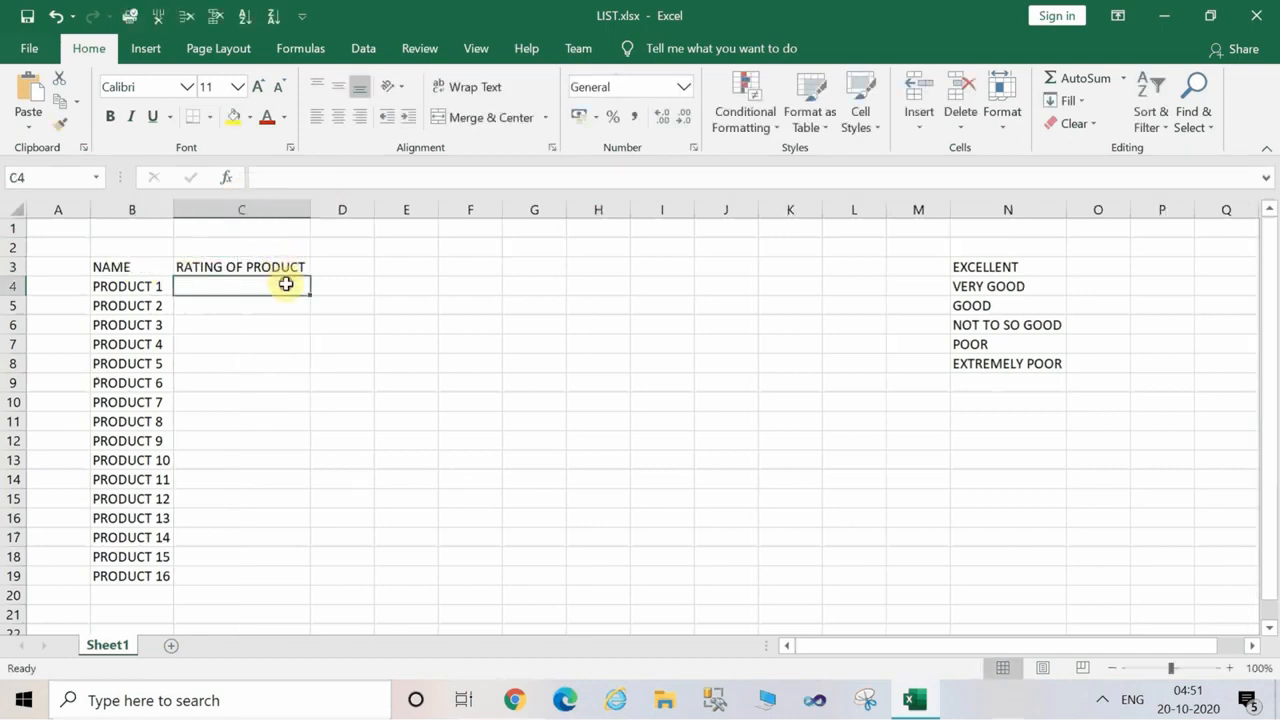
left_click(451, 300)
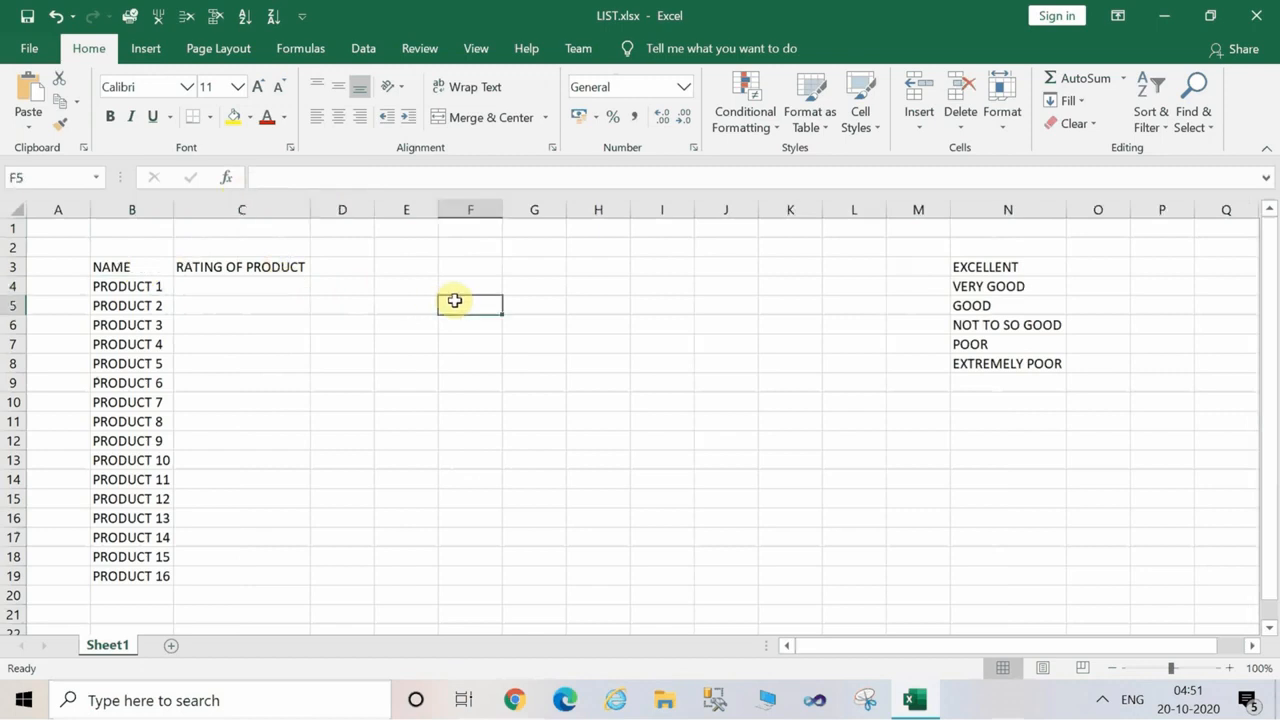
left_click(278, 291)
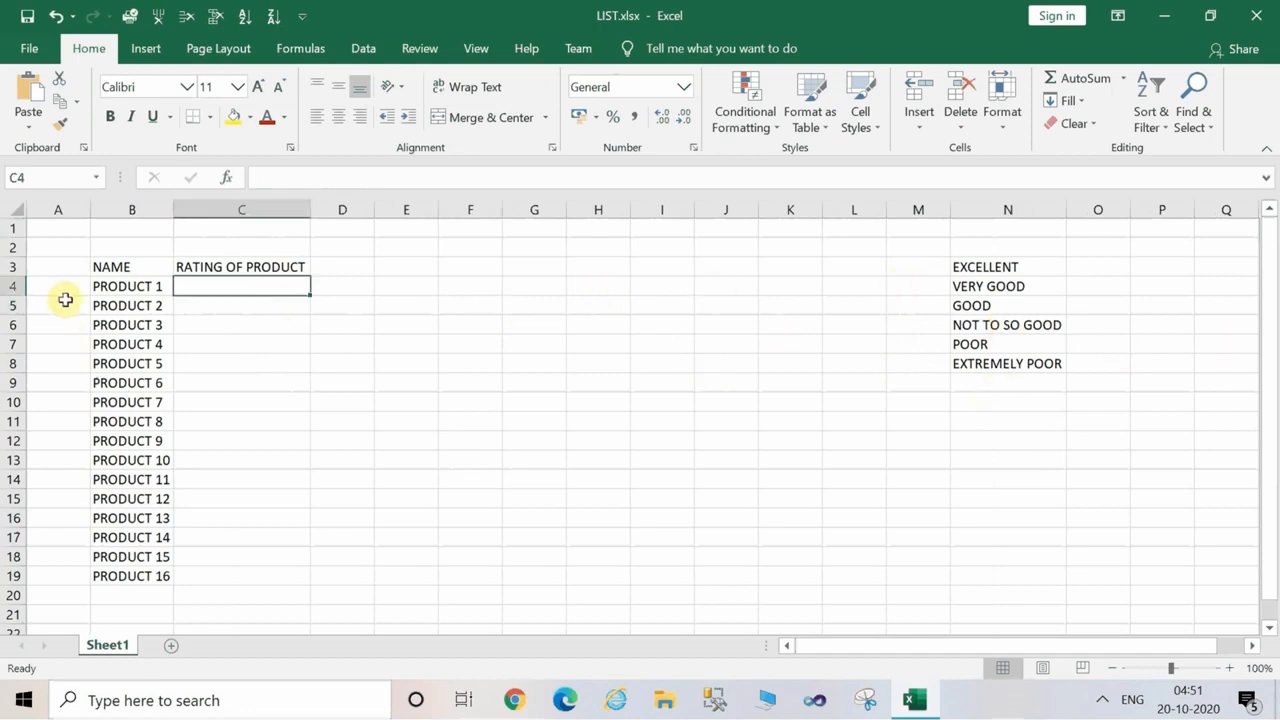
Change the heading in cell B3 to "PRODUCT".
double_click(136, 267)
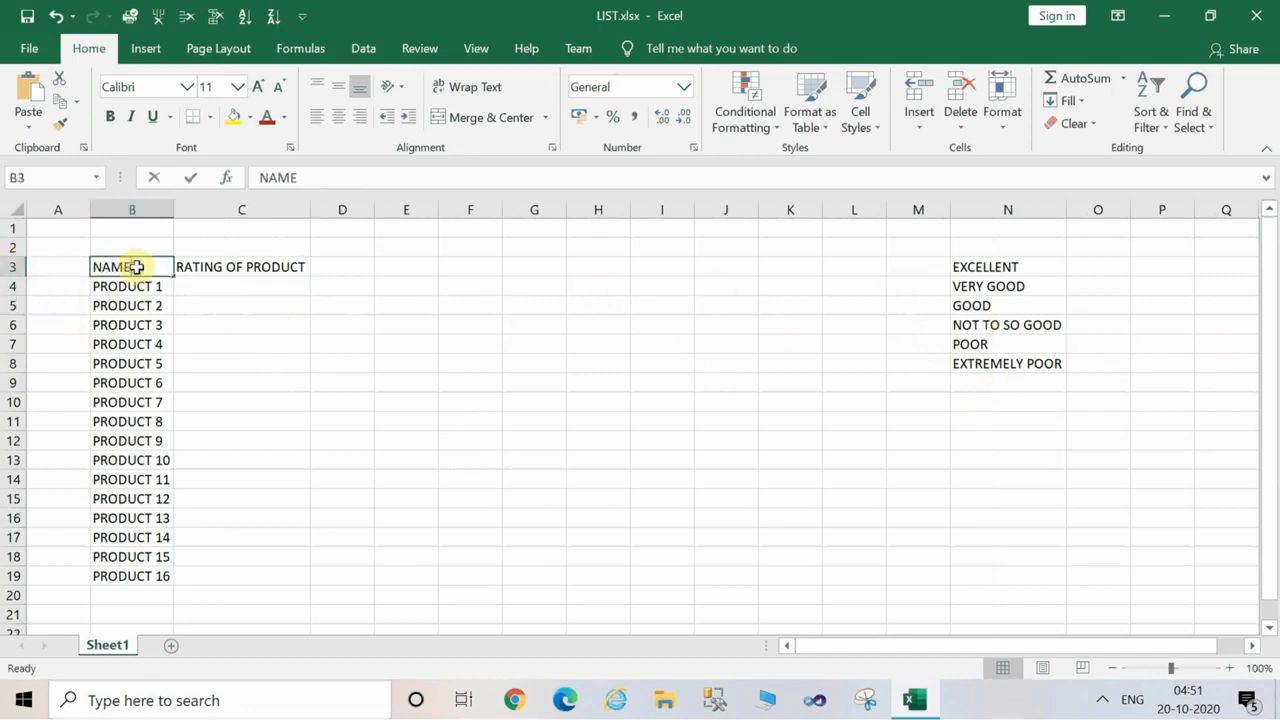
key("BackSpace")
key("BackSpace")
key("BackSpace")
key("BackSpace")
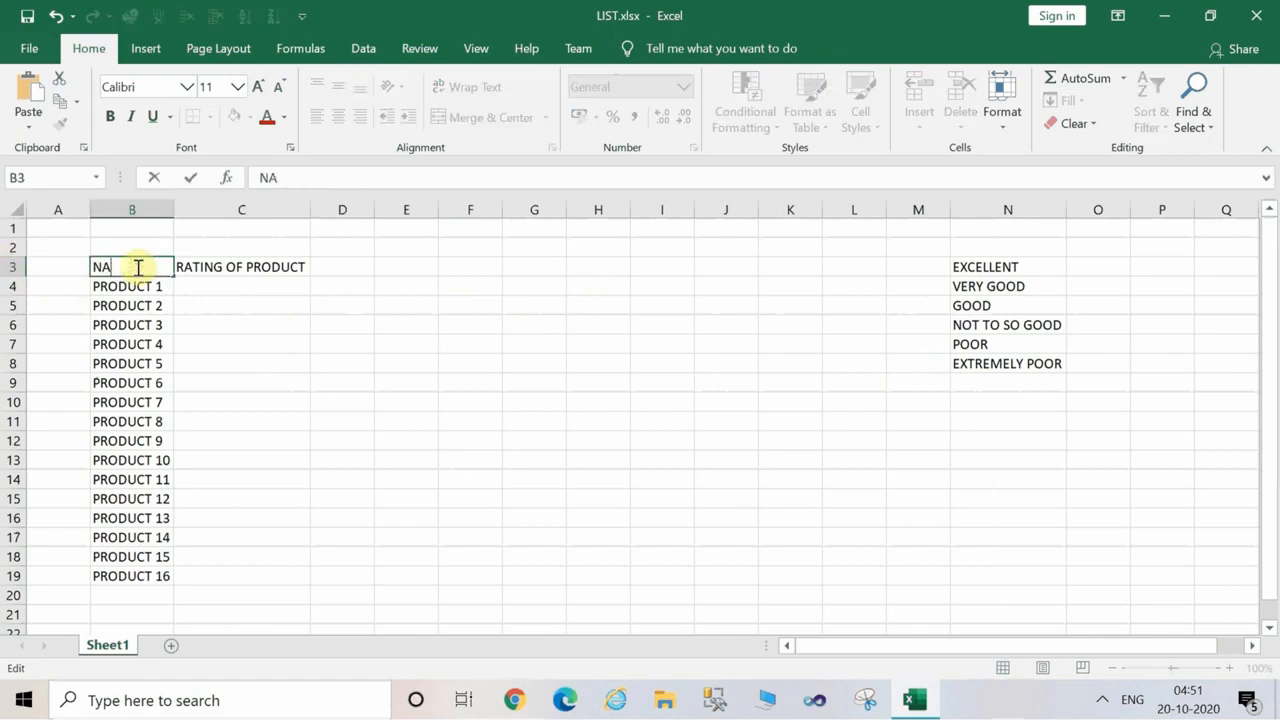
type("PRODUCT NO")
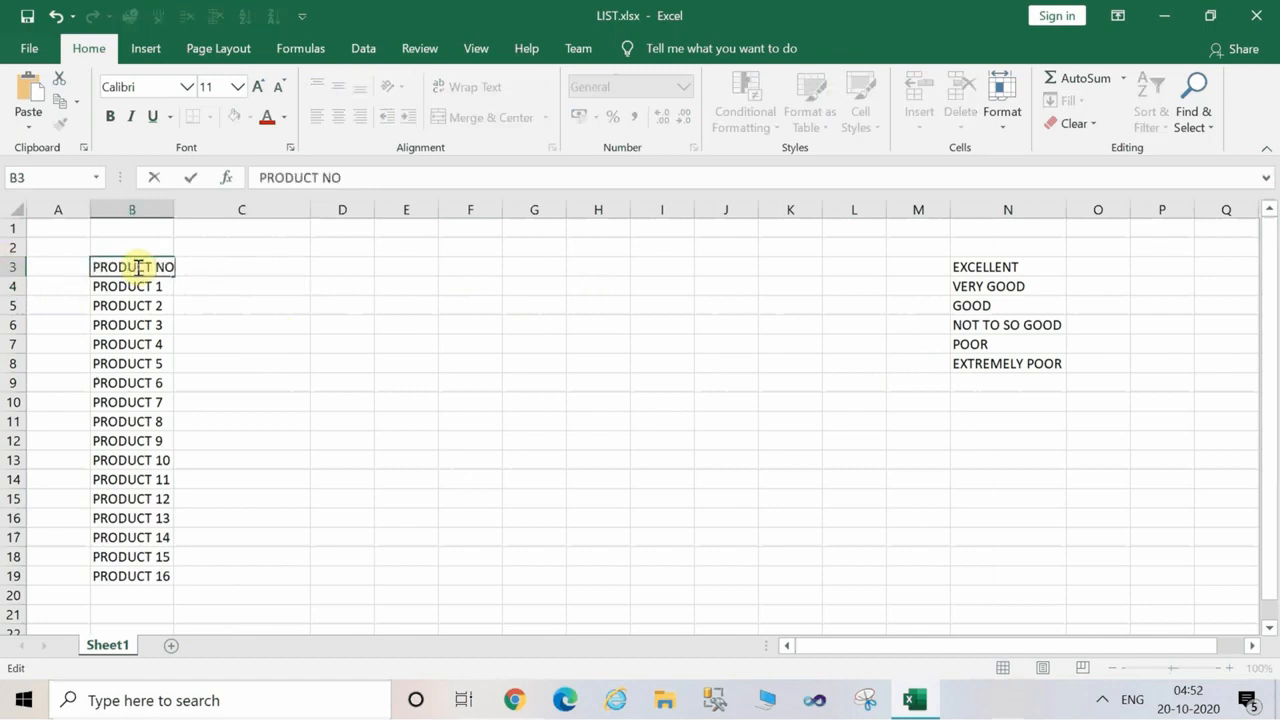
key("BackSpace")
key("Return")
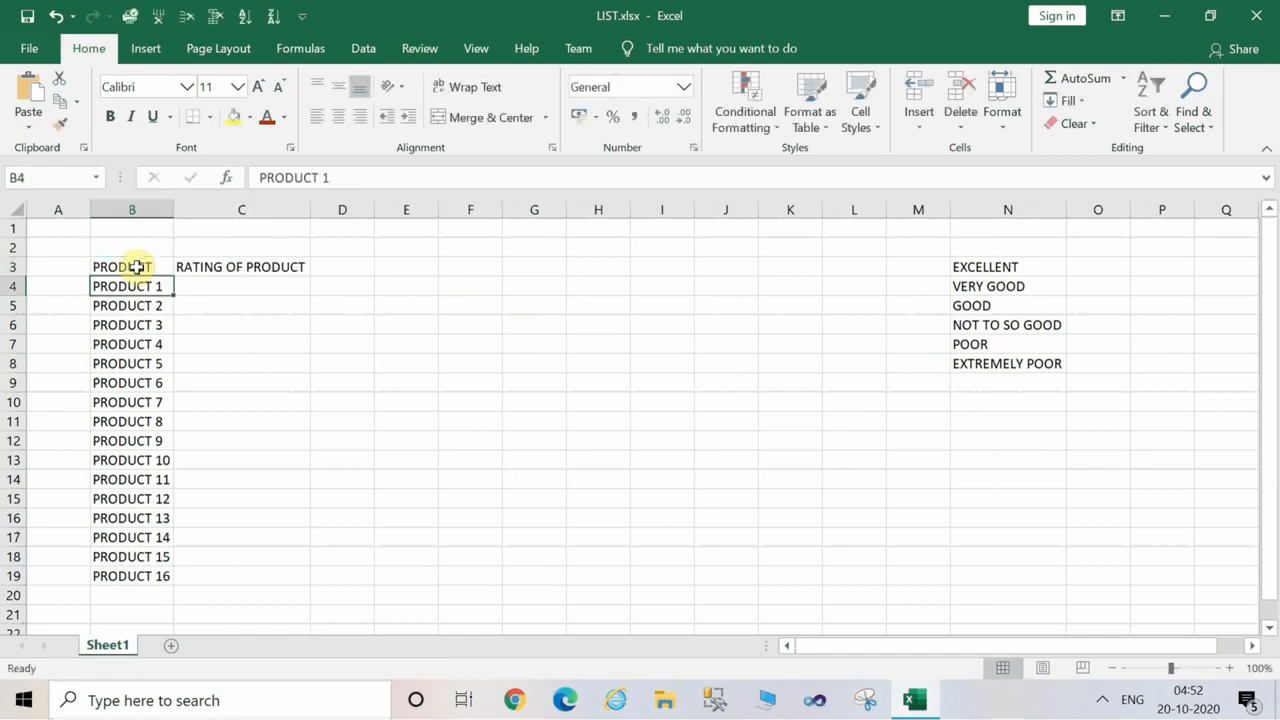
Format the headings in B3:C3 as bold red text at font size 18.
left_click(242, 298)
left_click(102, 266)
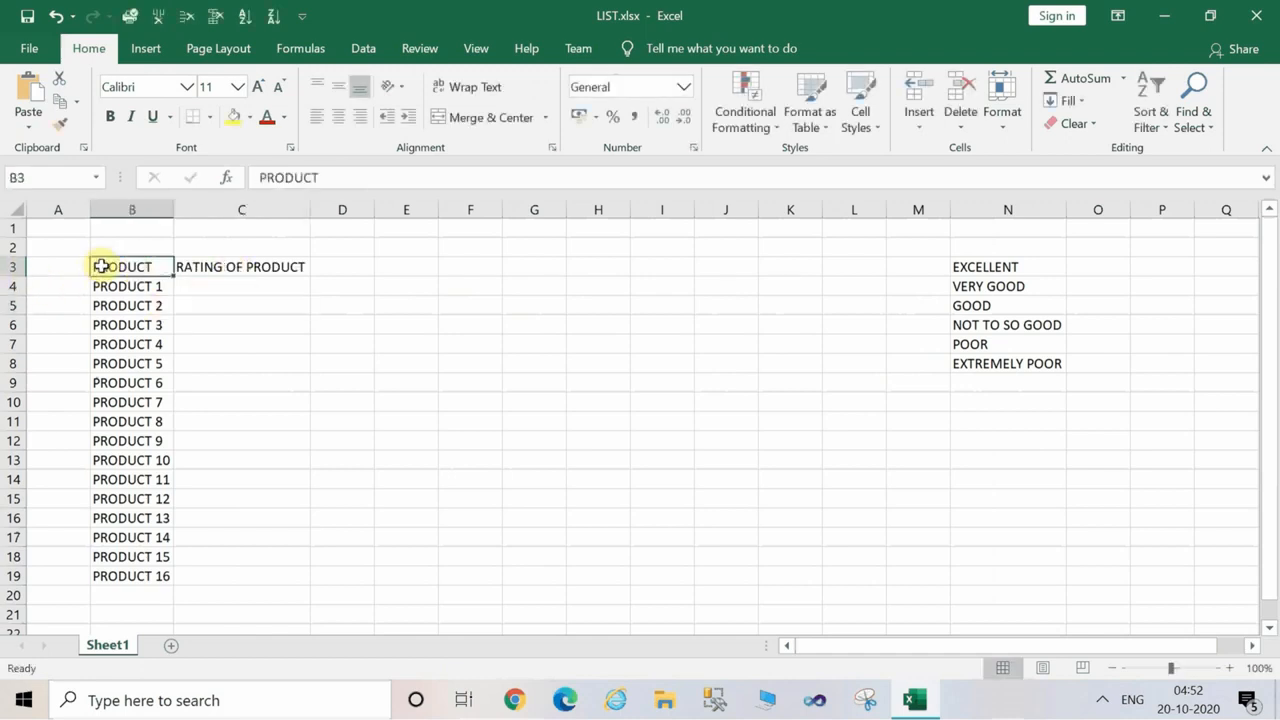
left_click_drag(102, 266, 226, 260)
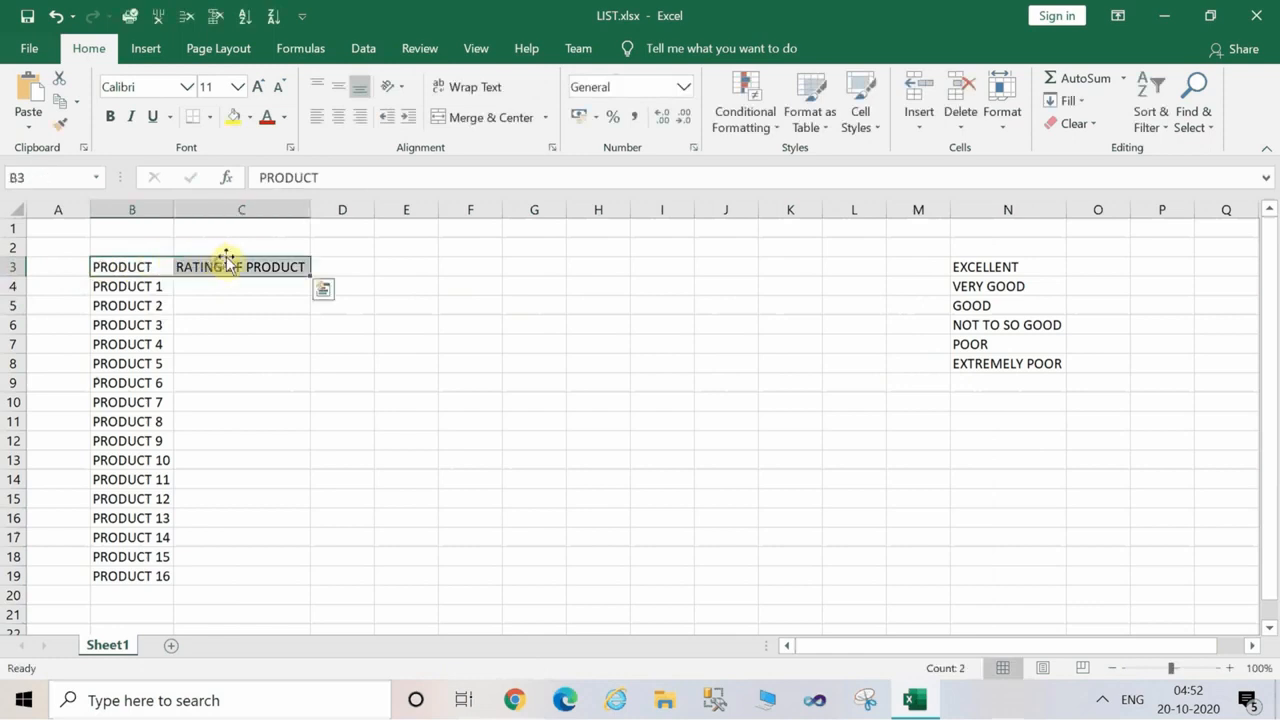
left_click(270, 120)
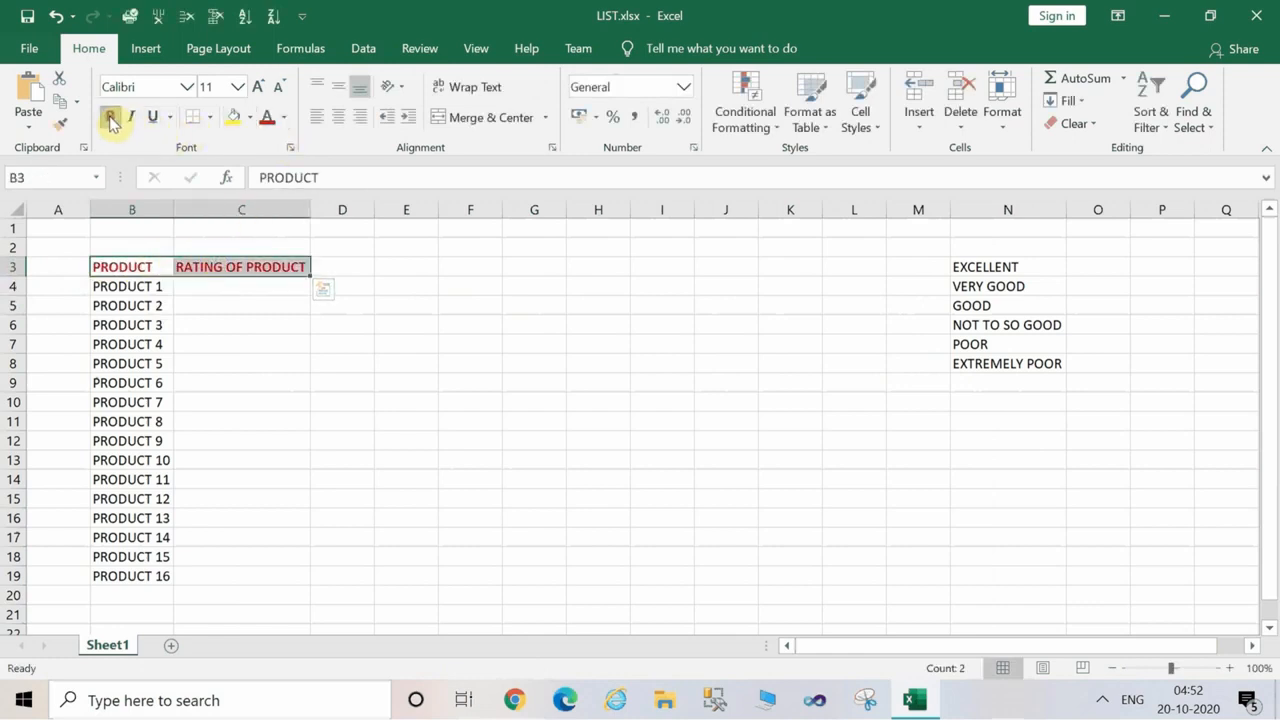
left_click(255, 90)
left_click(255, 90)
left_click(255, 90)
left_click(255, 90)
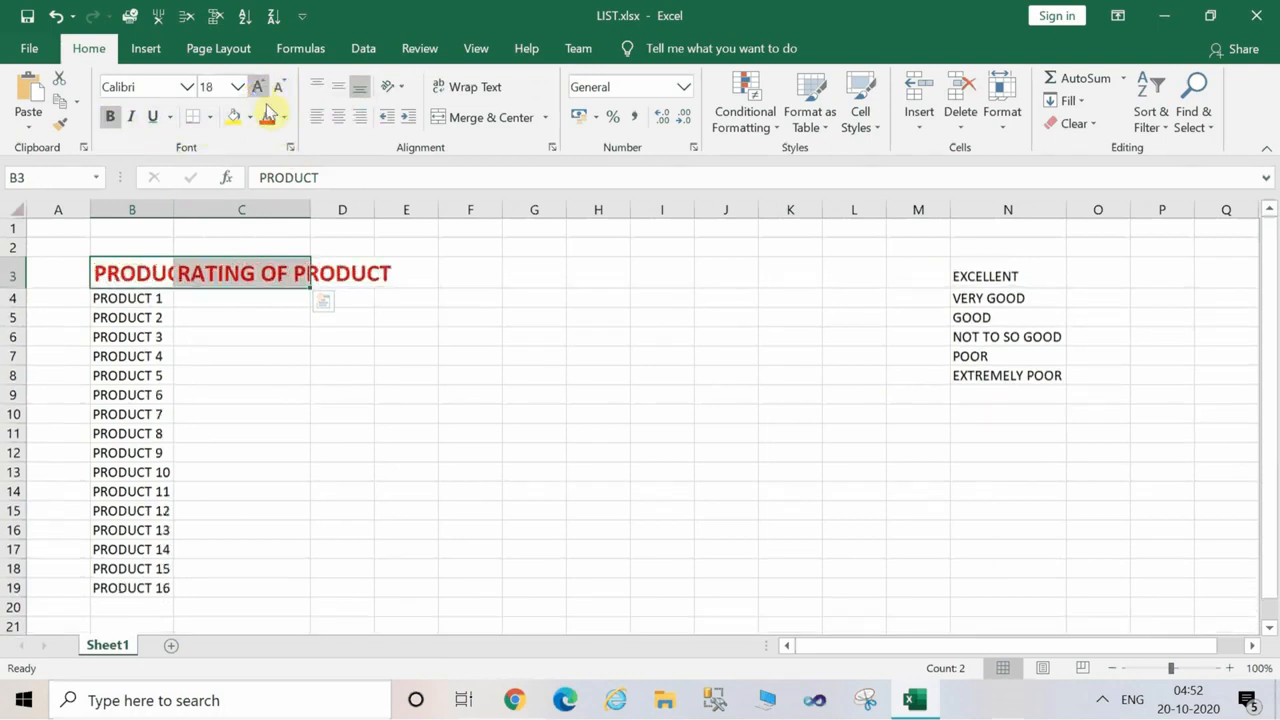
Fit the widths of columns C and B to their enlarged headings.
double_click(311, 208)
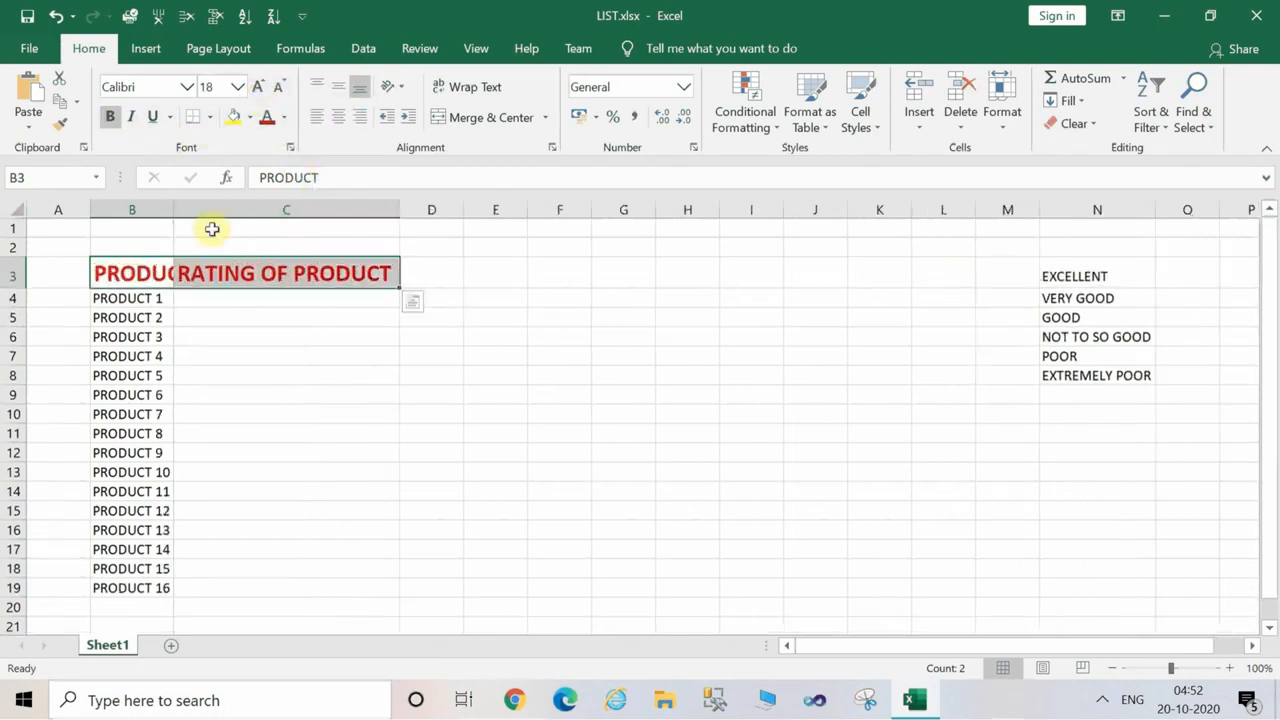
double_click(172, 210)
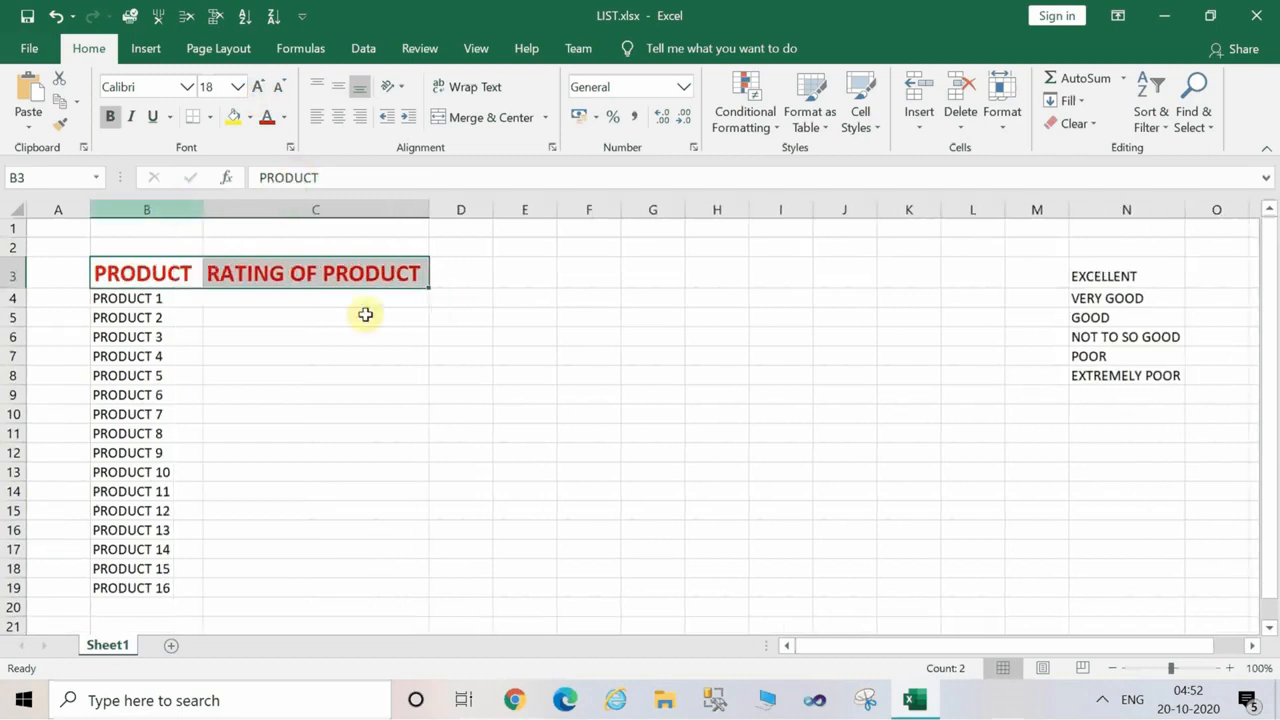
left_click(497, 358)
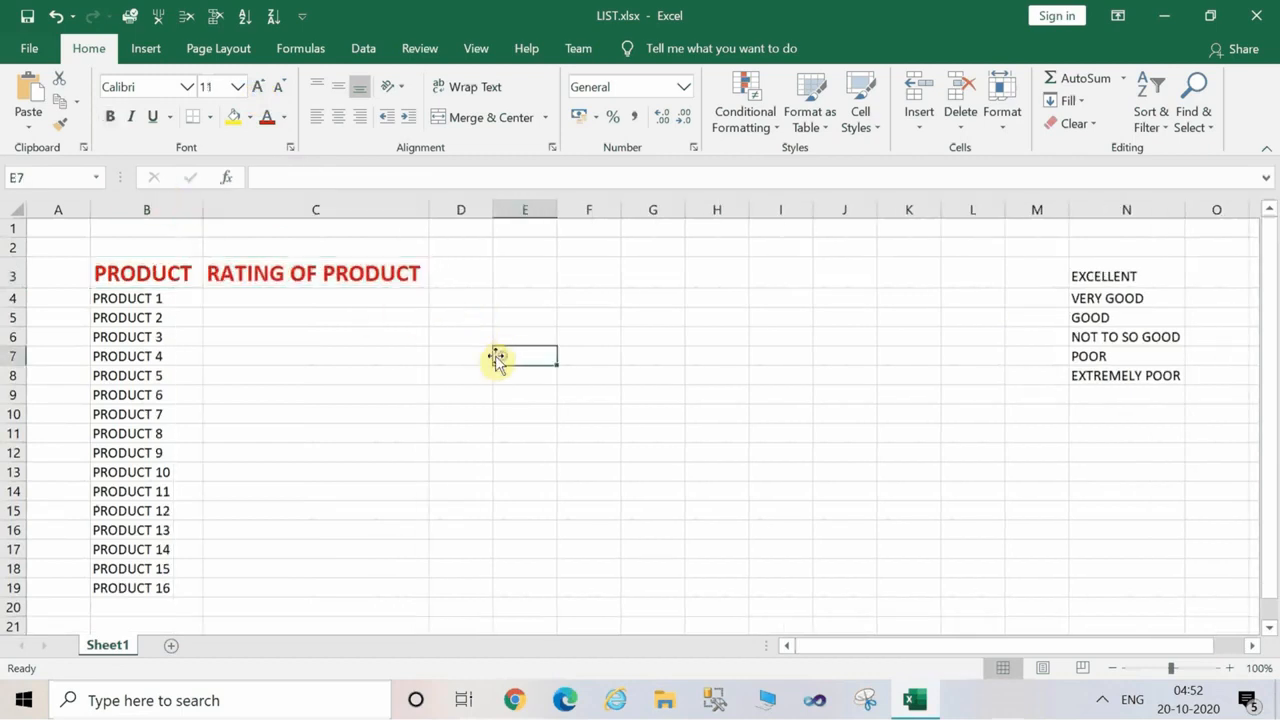
Apply All Borders to the product table in B3:C19.
left_click(106, 268)
left_click_drag(176, 357, 349, 583)
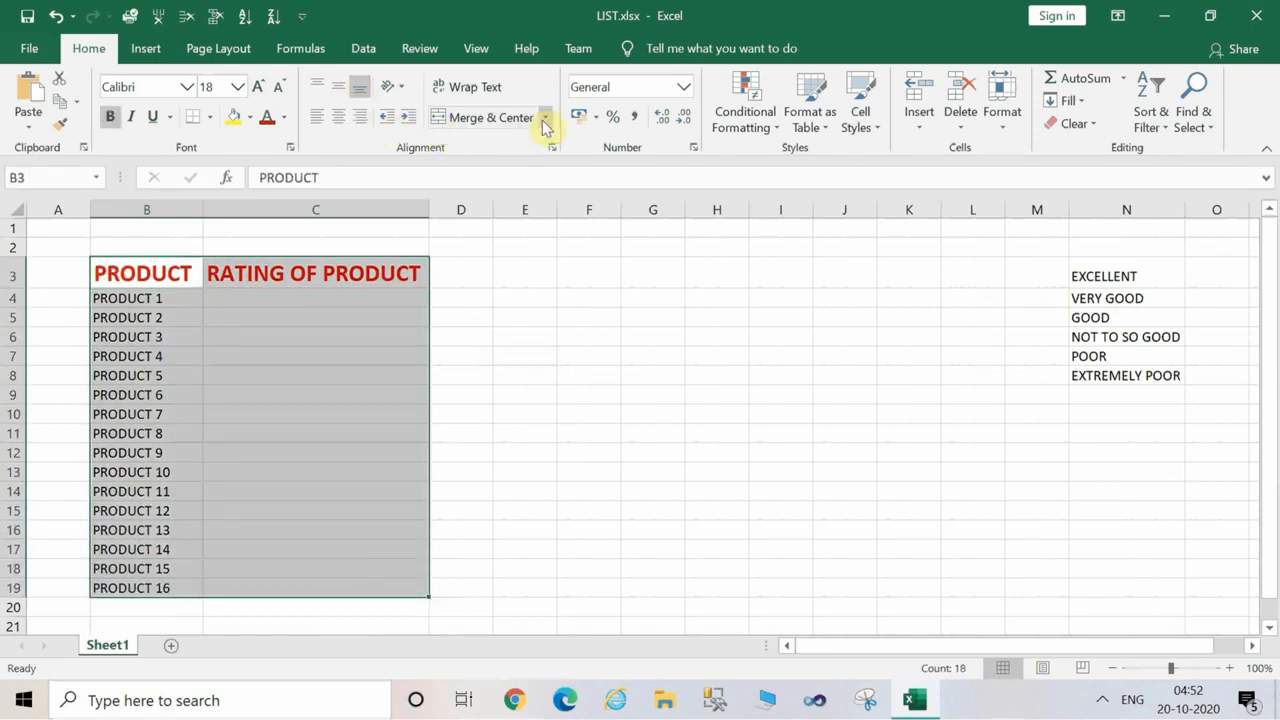
left_click(210, 118)
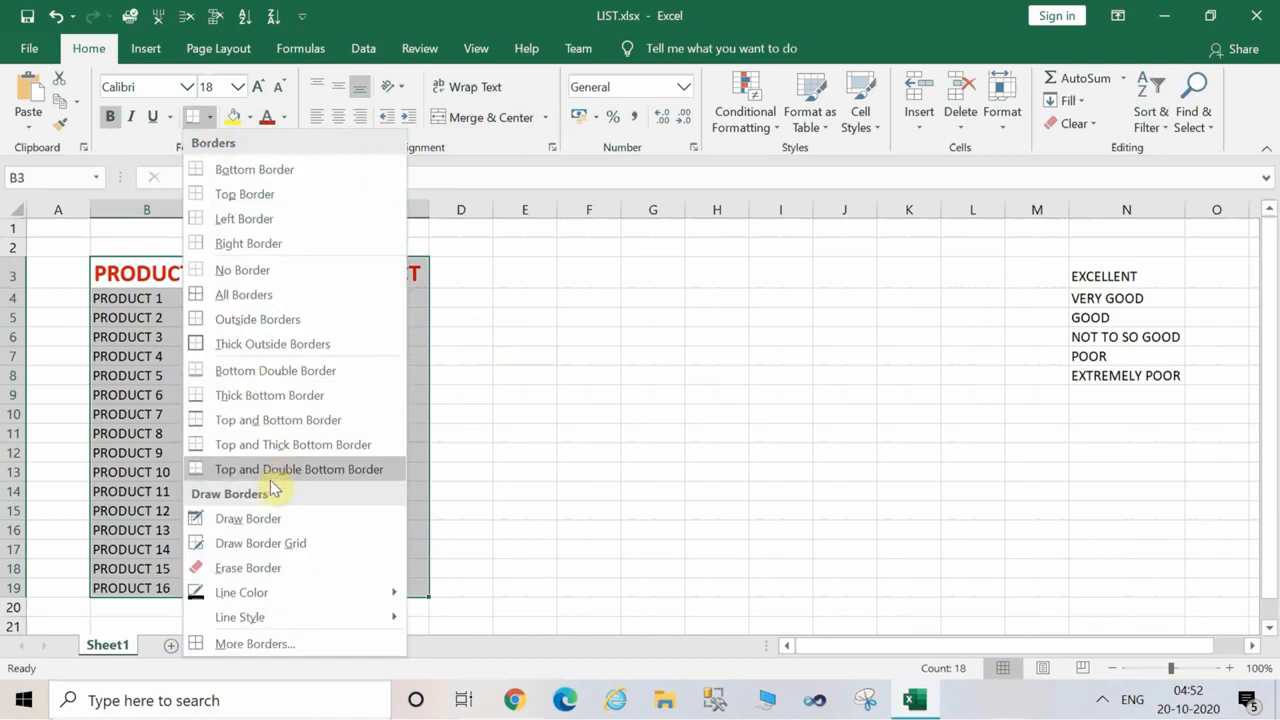
left_click(250, 294)
left_click(381, 374)
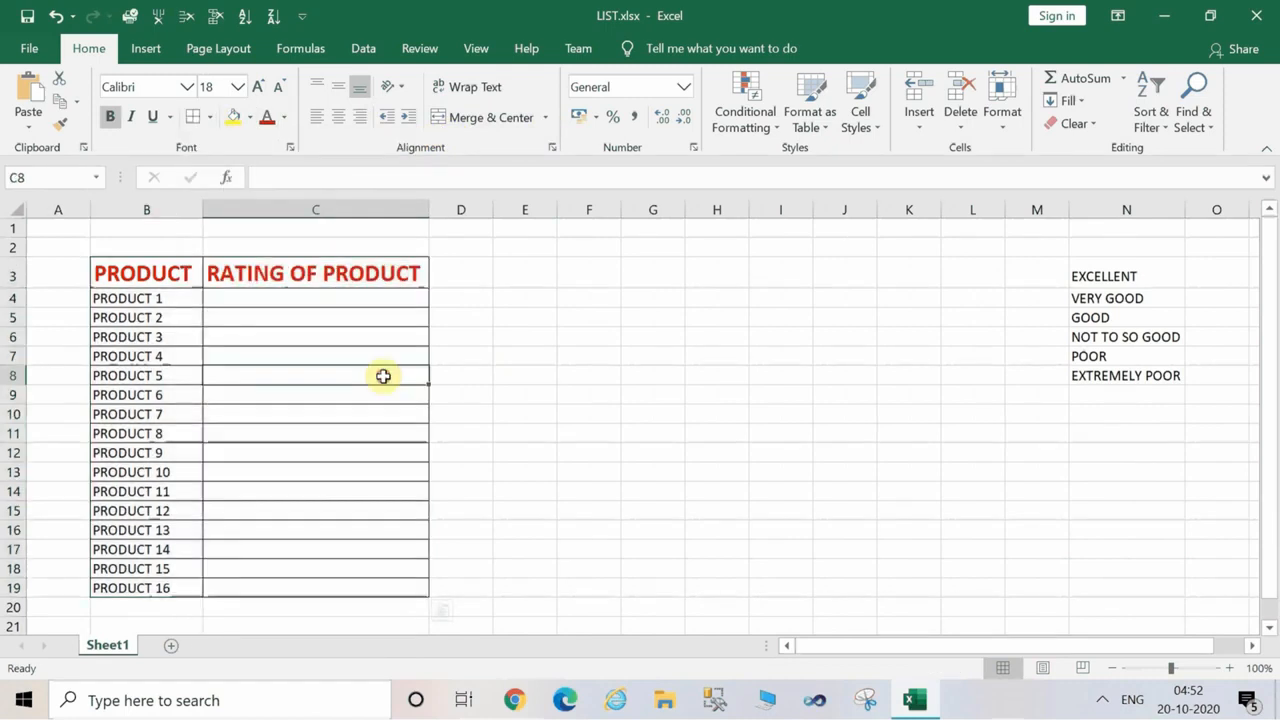
Open Data Validation for the rating cells C4:C19 and set the allowed type to List.
left_click(242, 298)
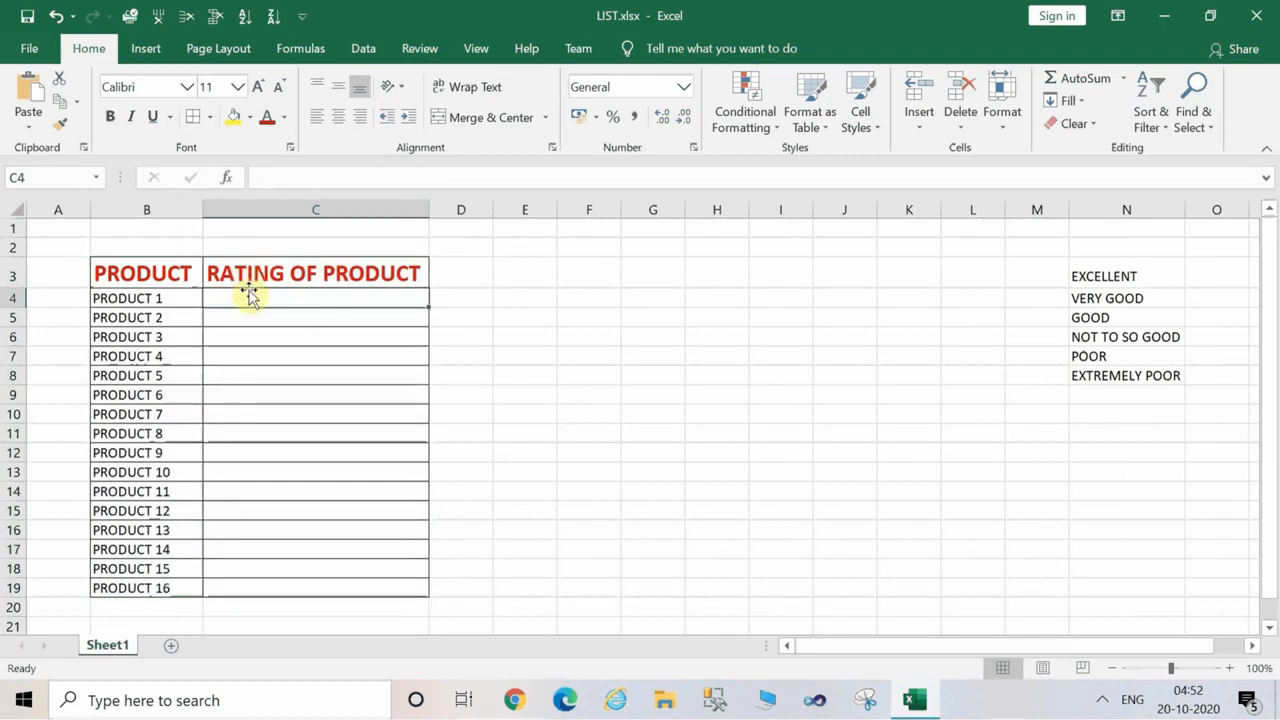
key("shift+Down")
key("shift+Down")
key("shift+Down")
key("shift+Down")
key("shift+Down")
key("shift+Down")
key("shift+Down")
key("shift+Down")
key("shift+Down")
key("shift+Down")
key("shift+Down")
key("shift+Down")
key("shift+Down")
key("shift+Down")
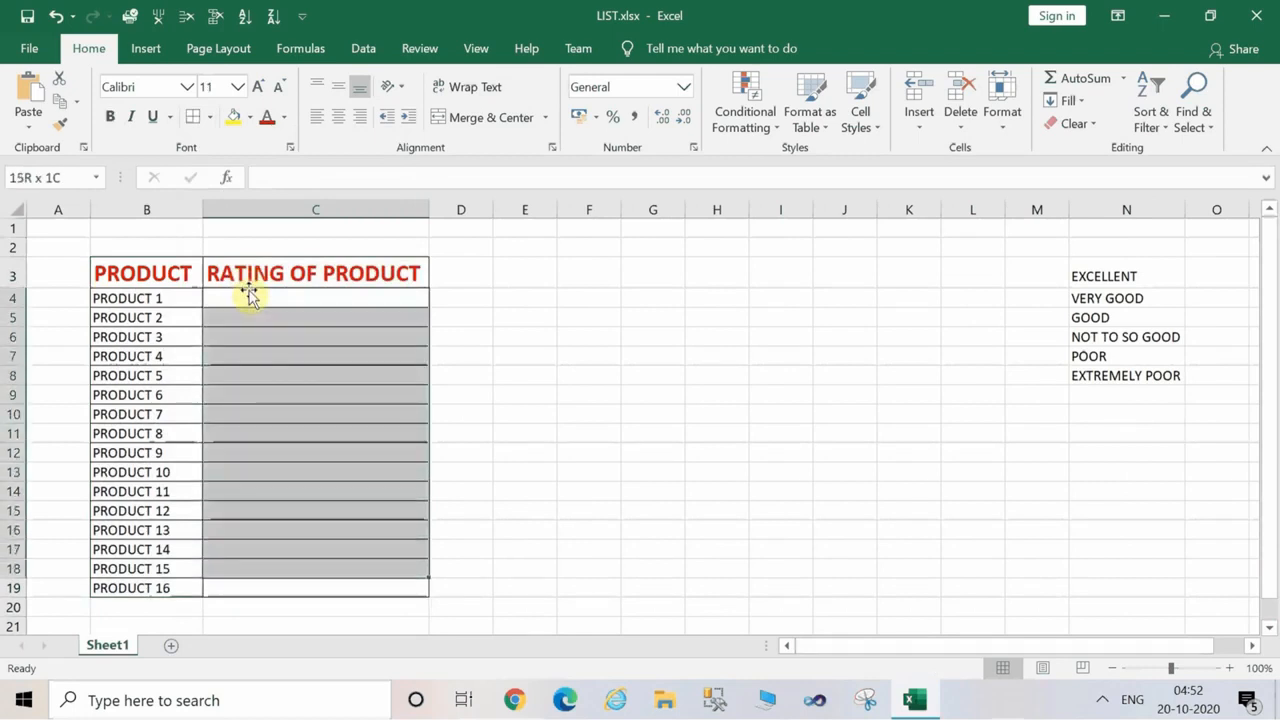
key("shift+Down")
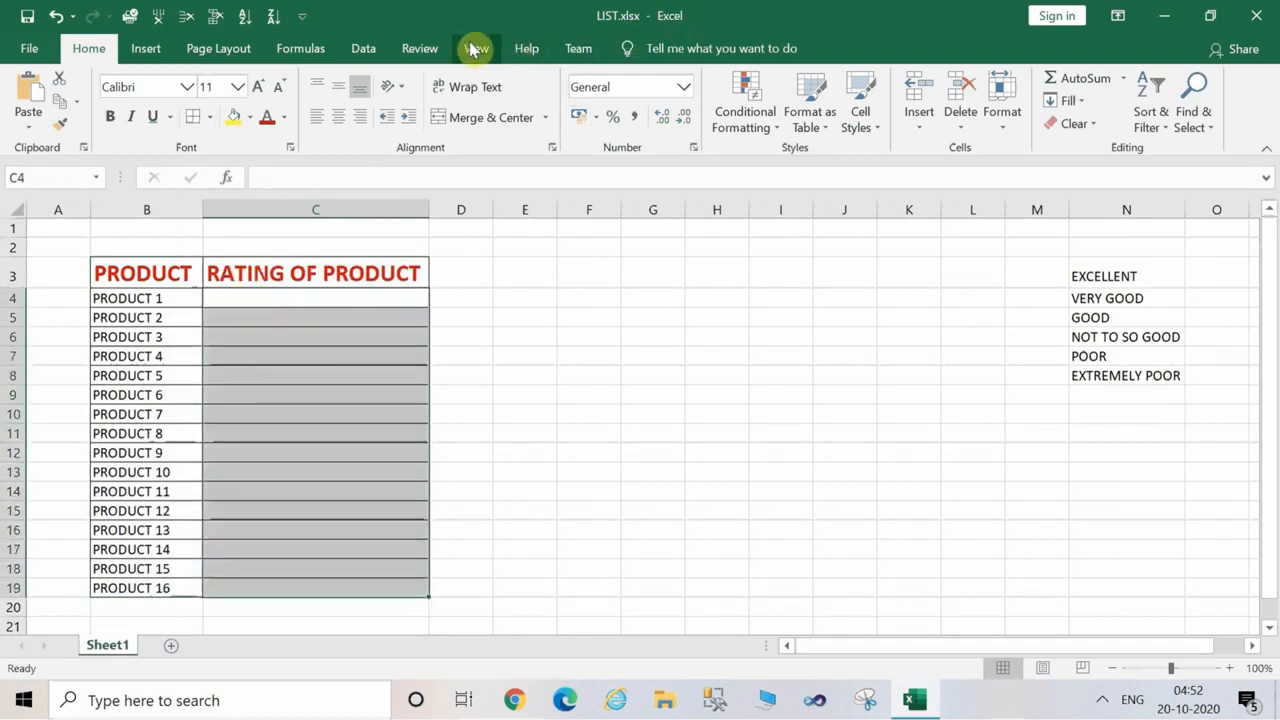
left_click(370, 47)
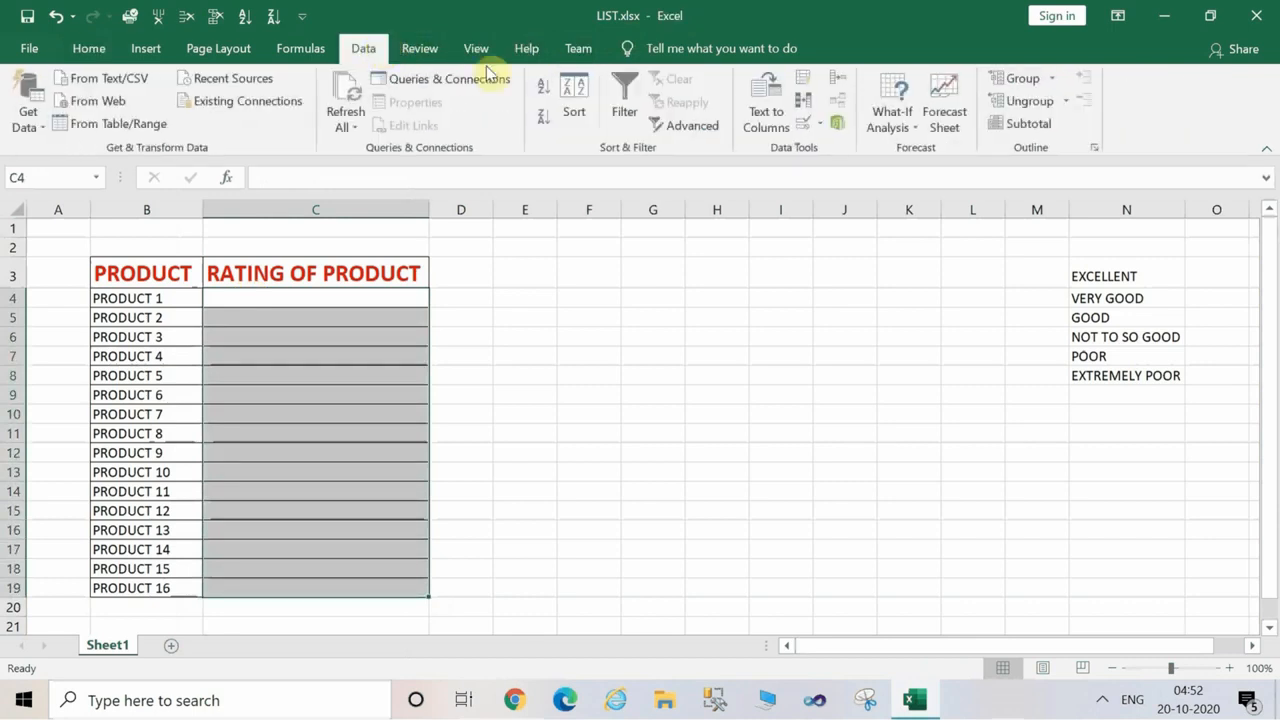
left_click(822, 128)
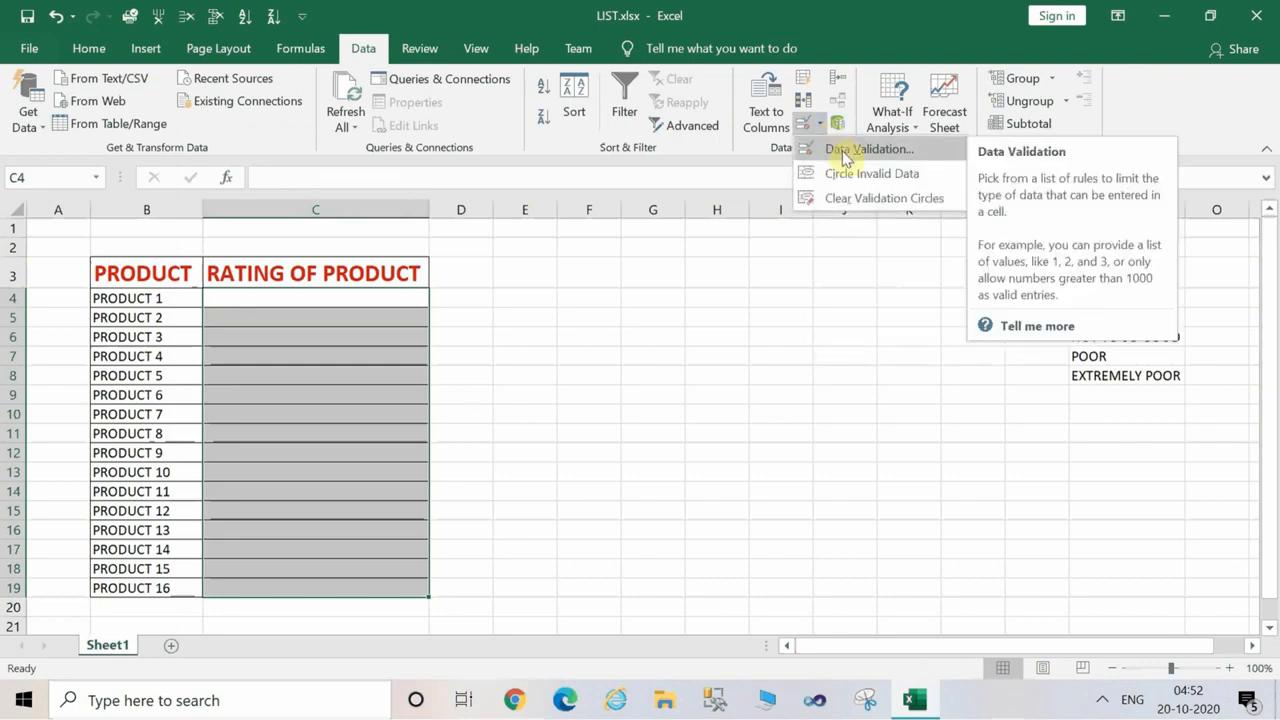
left_click(845, 152)
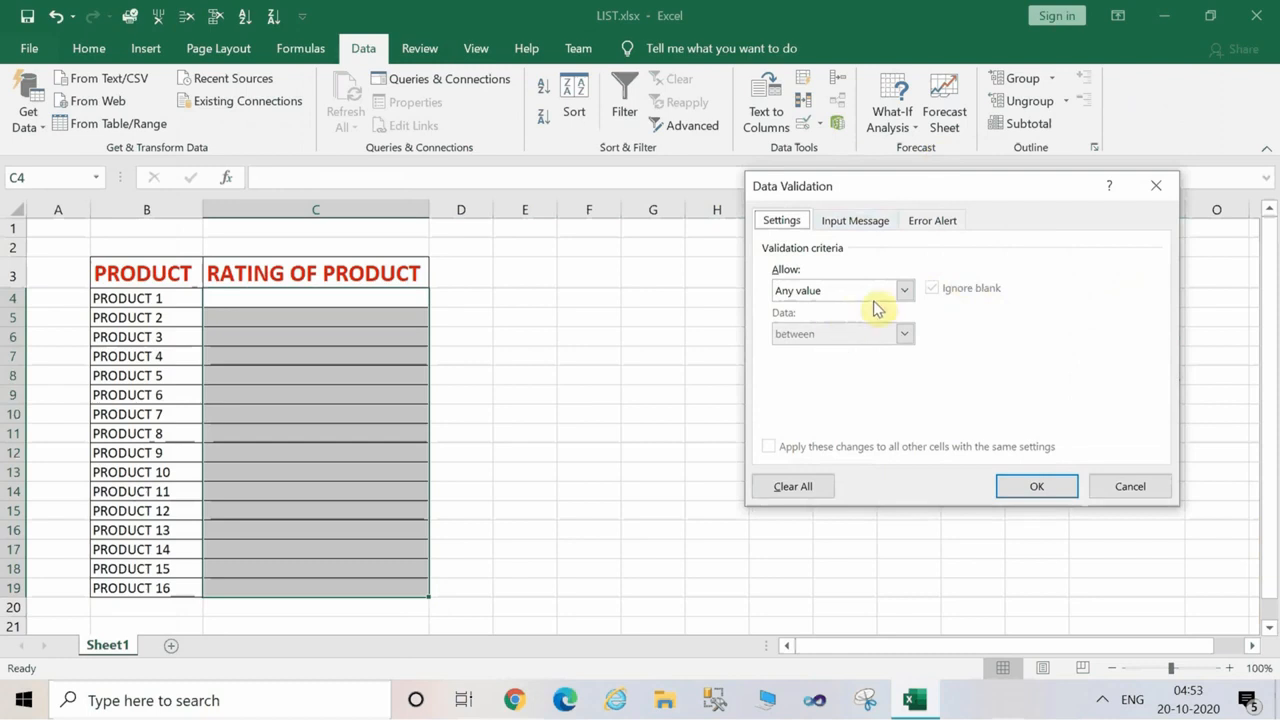
left_click(903, 291)
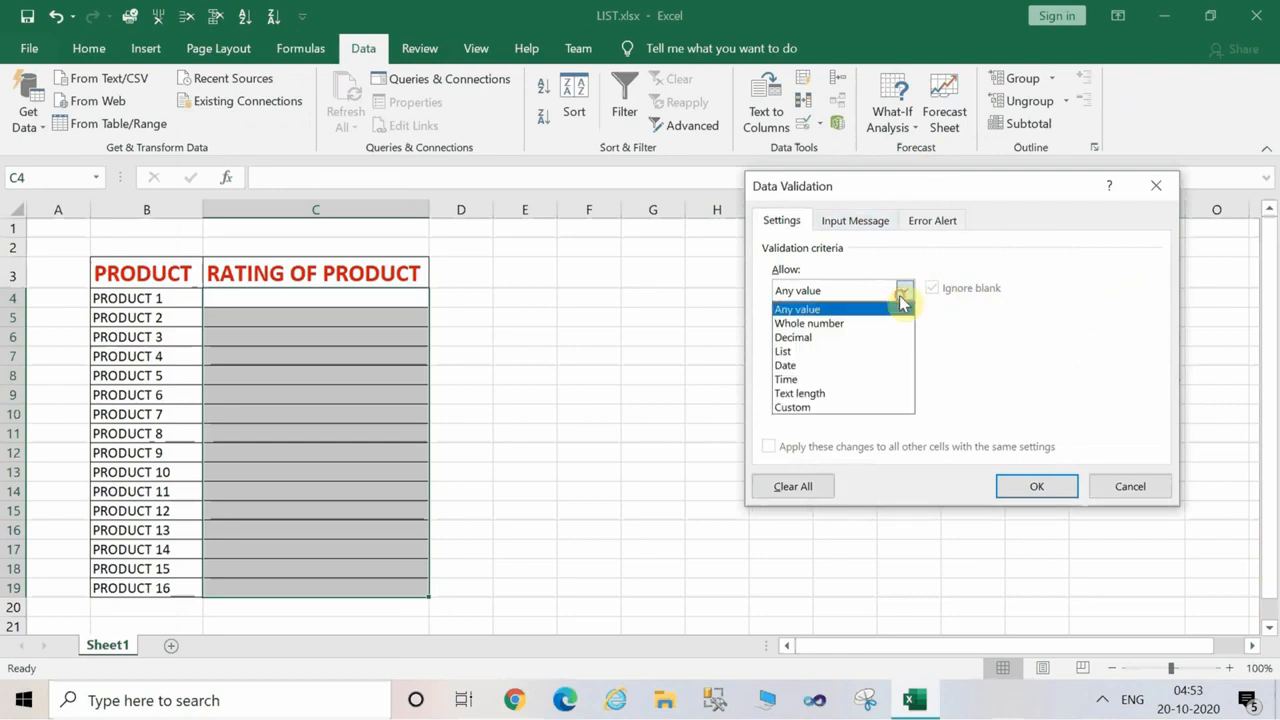
left_click(842, 352)
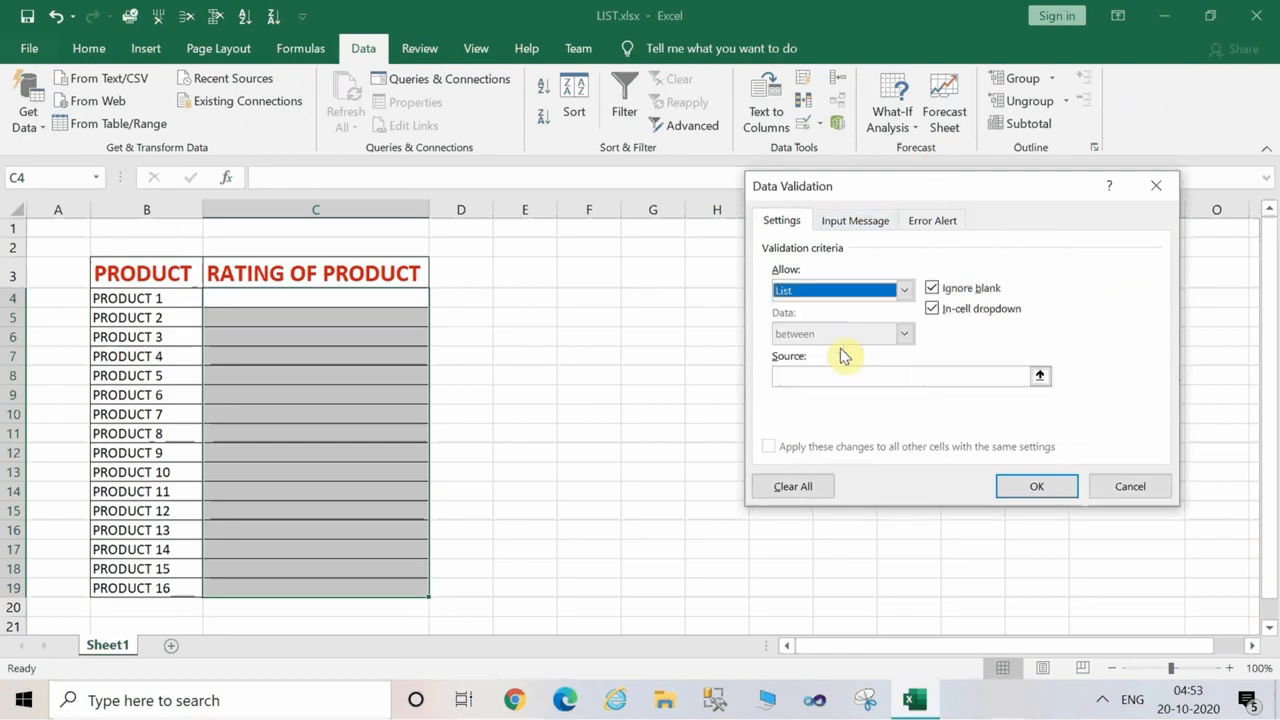
Set the validation list's source to the ratings in N3:N8 and apply the rule.
left_click(937, 373)
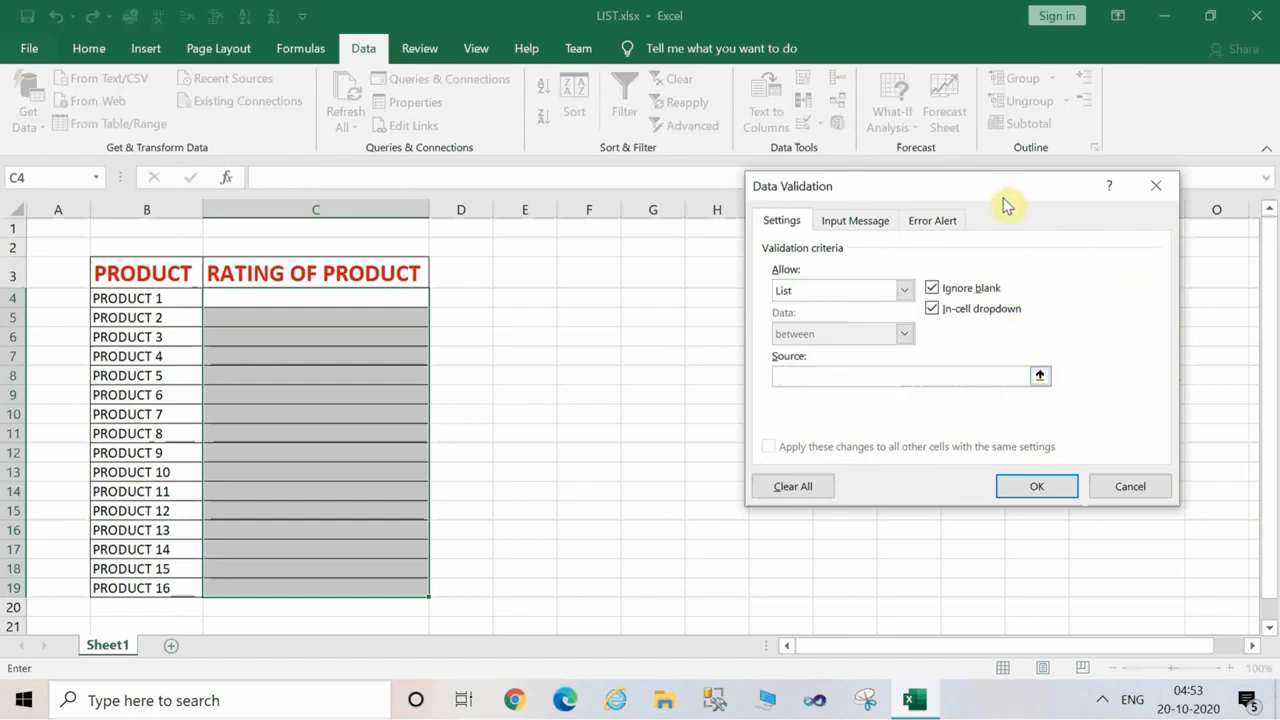
left_click_drag(1004, 200, 601, 151)
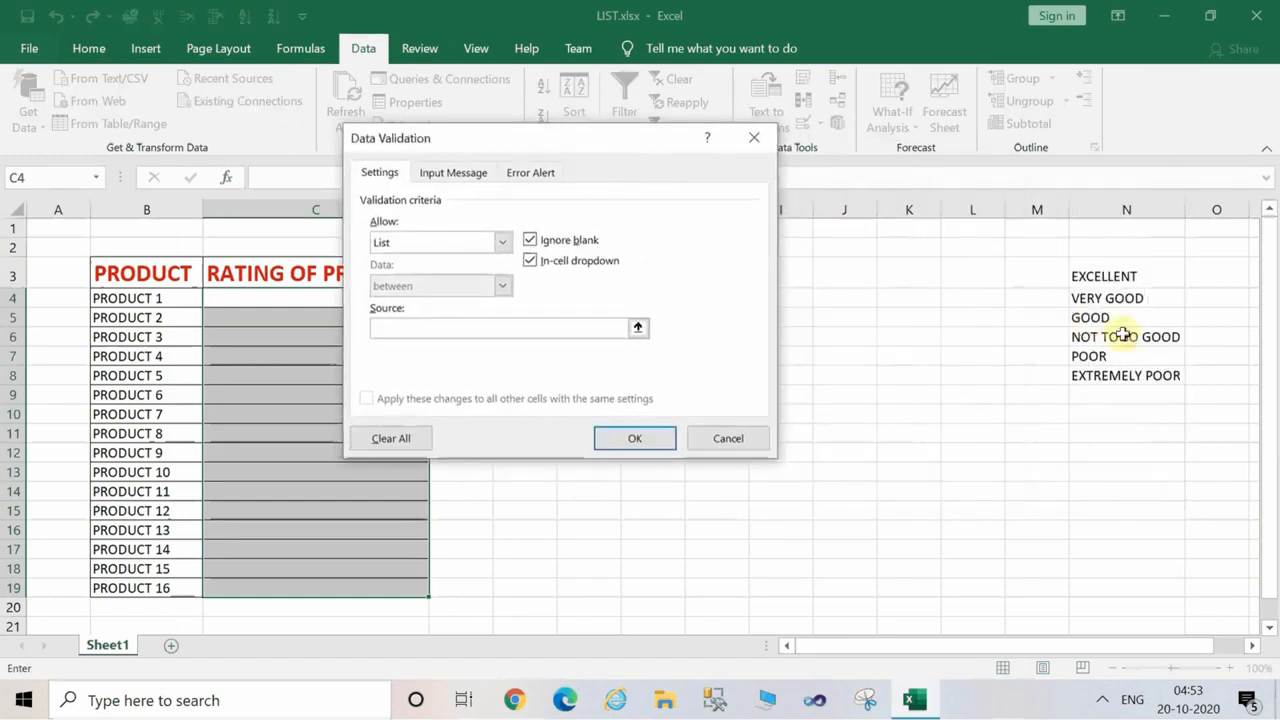
left_click_drag(1091, 267, 1117, 374)
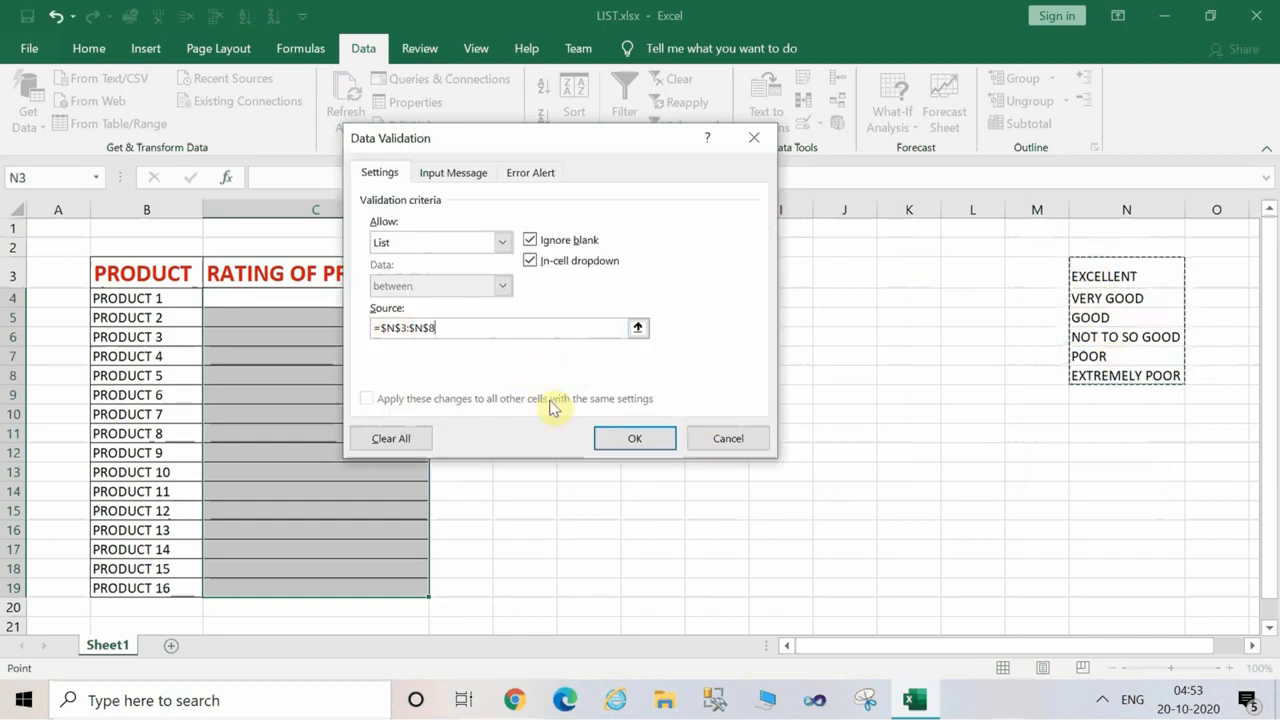
left_click(617, 438)
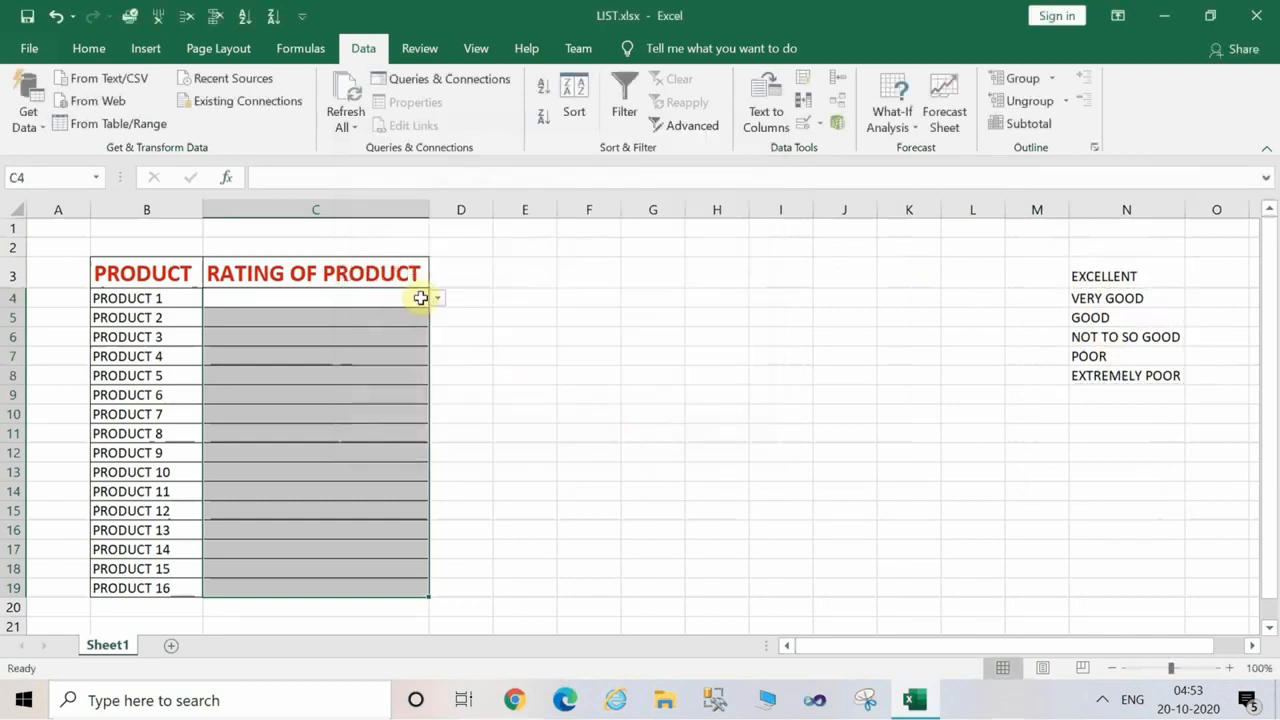
Choose "VERY GOOD" from the list as PRODUCT 1's rating in C4, and select cell C5.
left_click(358, 313)
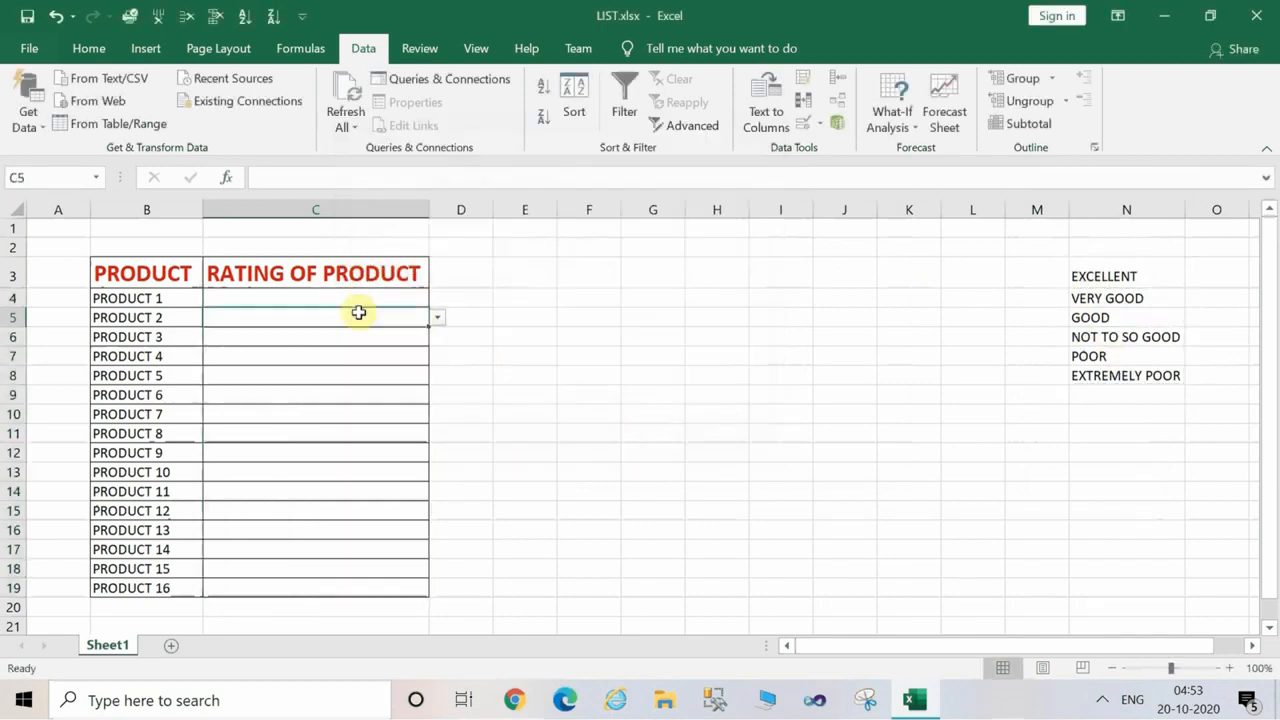
left_click(414, 298)
left_click(438, 301)
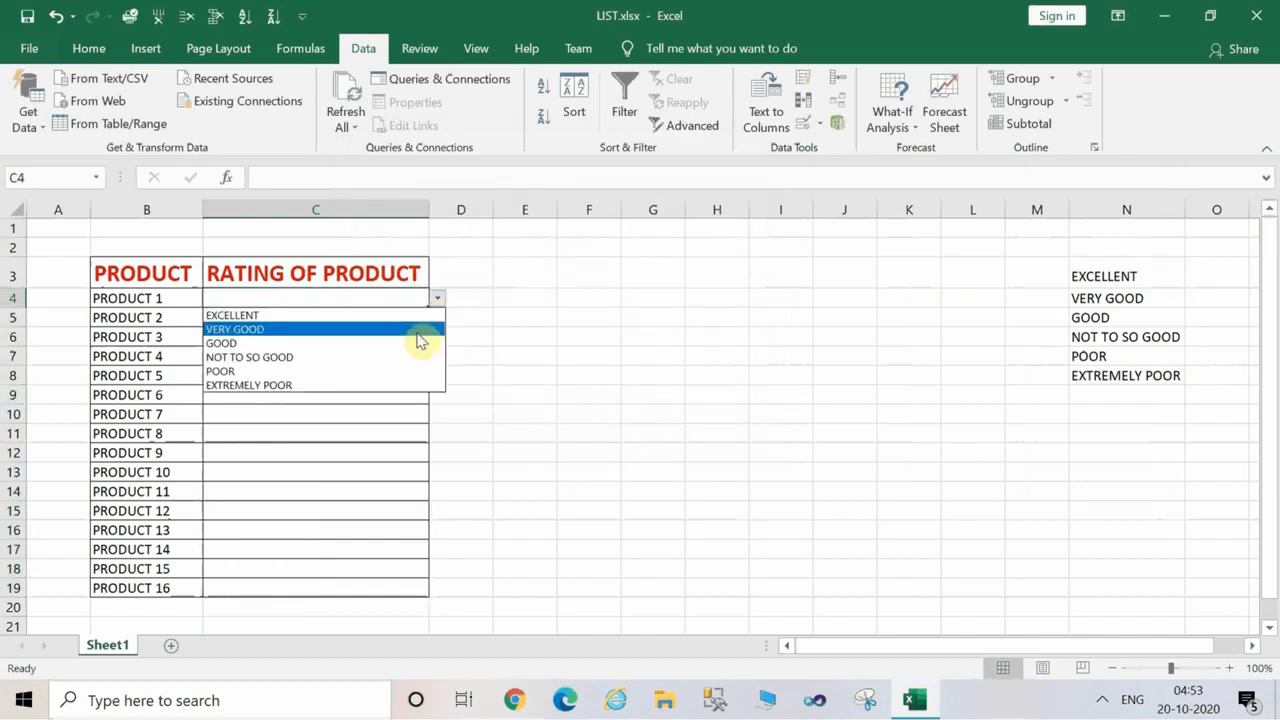
left_click(416, 332)
left_click(440, 325)
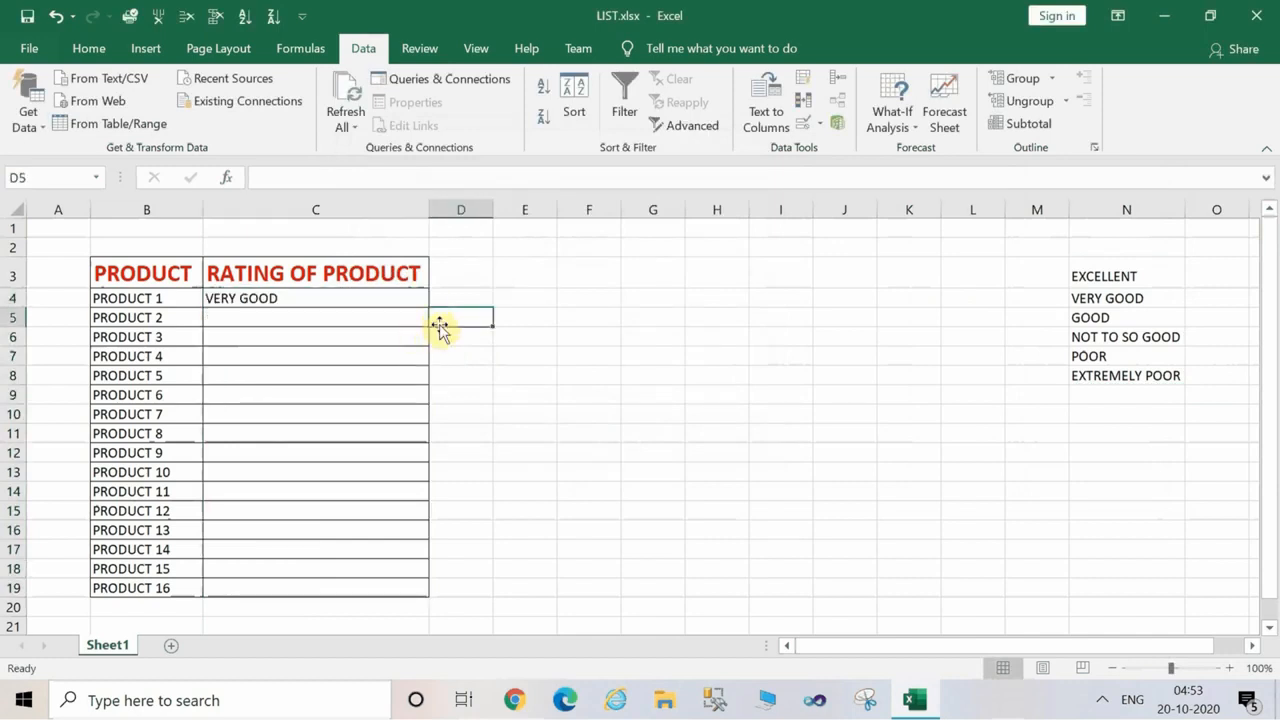
left_click(398, 322)
left_click(436, 318)
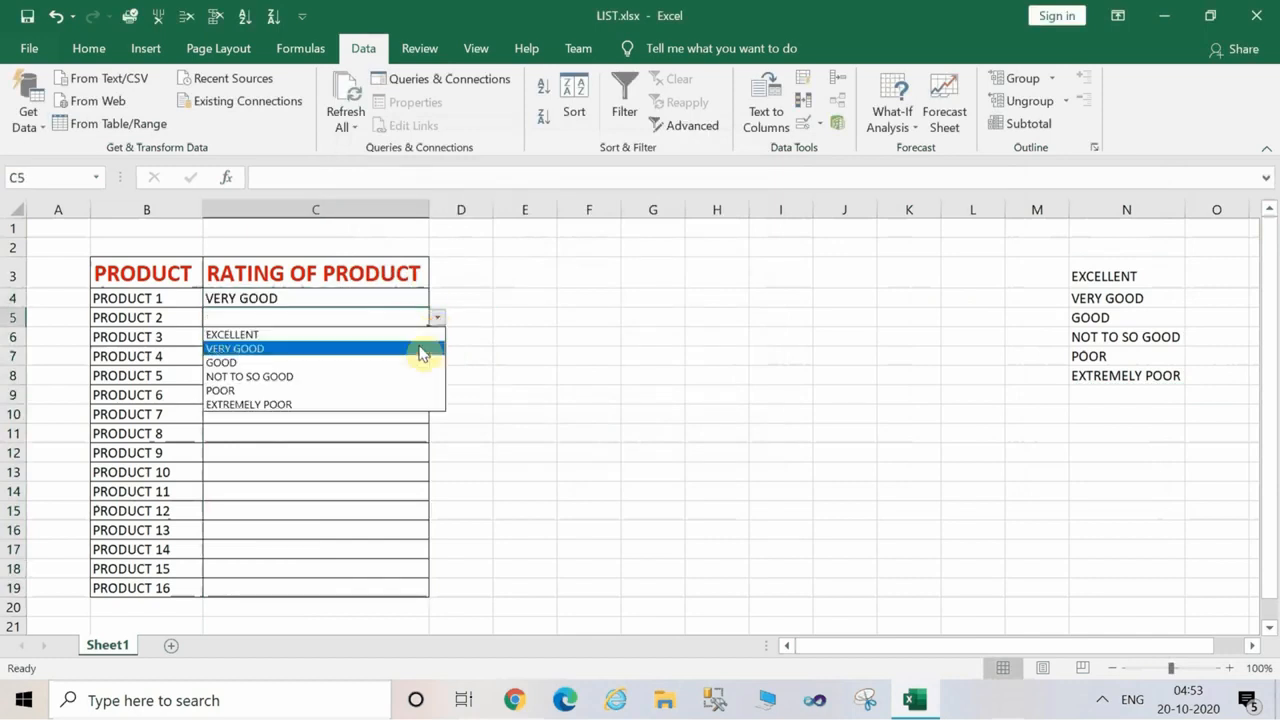
left_click(414, 354)
left_click(414, 354)
key("ctrl+z")
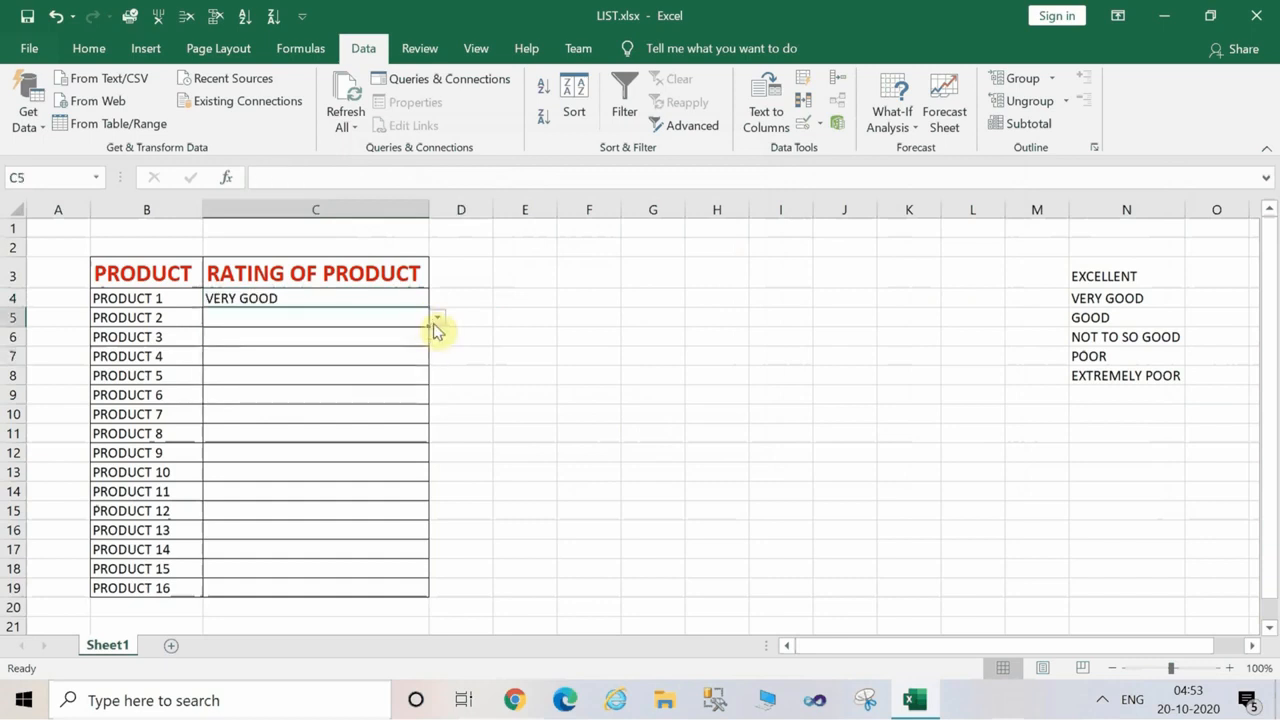
Choose "VERY GOOD" as PRODUCT 2's rating in C5 and "NOT TO SO GOOD" as PRODUCT 4's rating in C7.
left_click(436, 323)
left_click(414, 350)
left_click(414, 354)
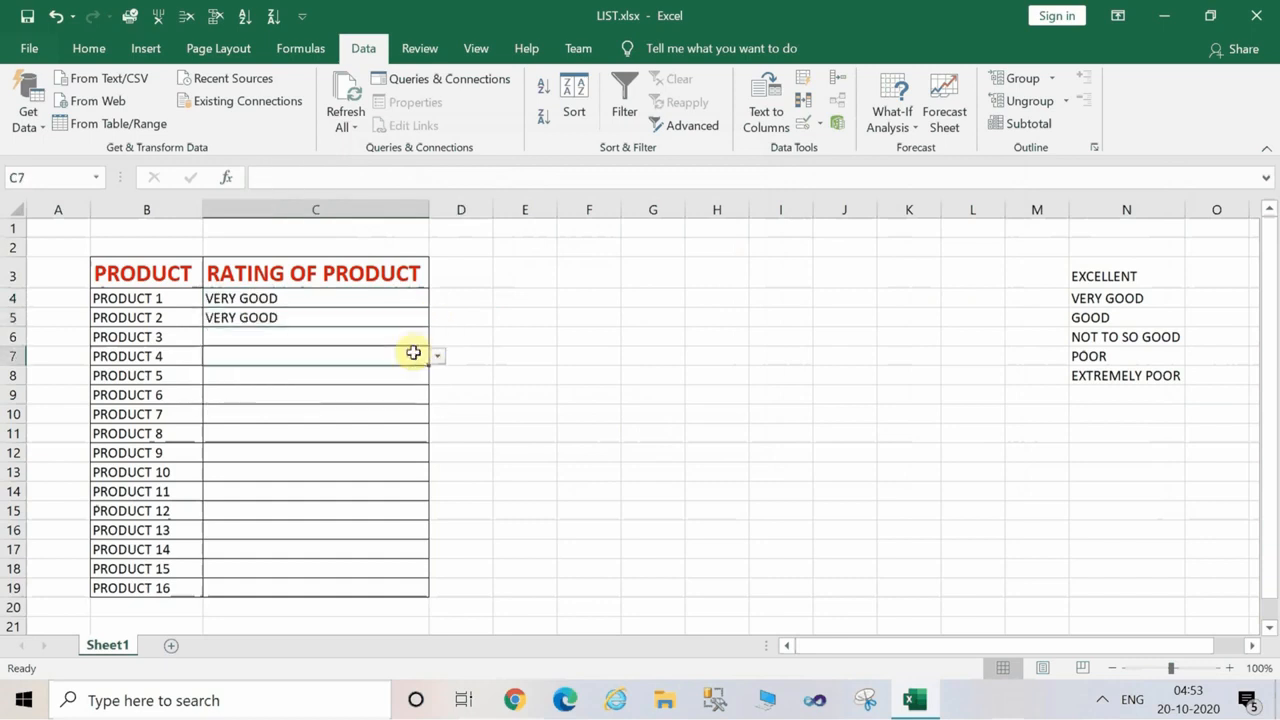
left_click(438, 360)
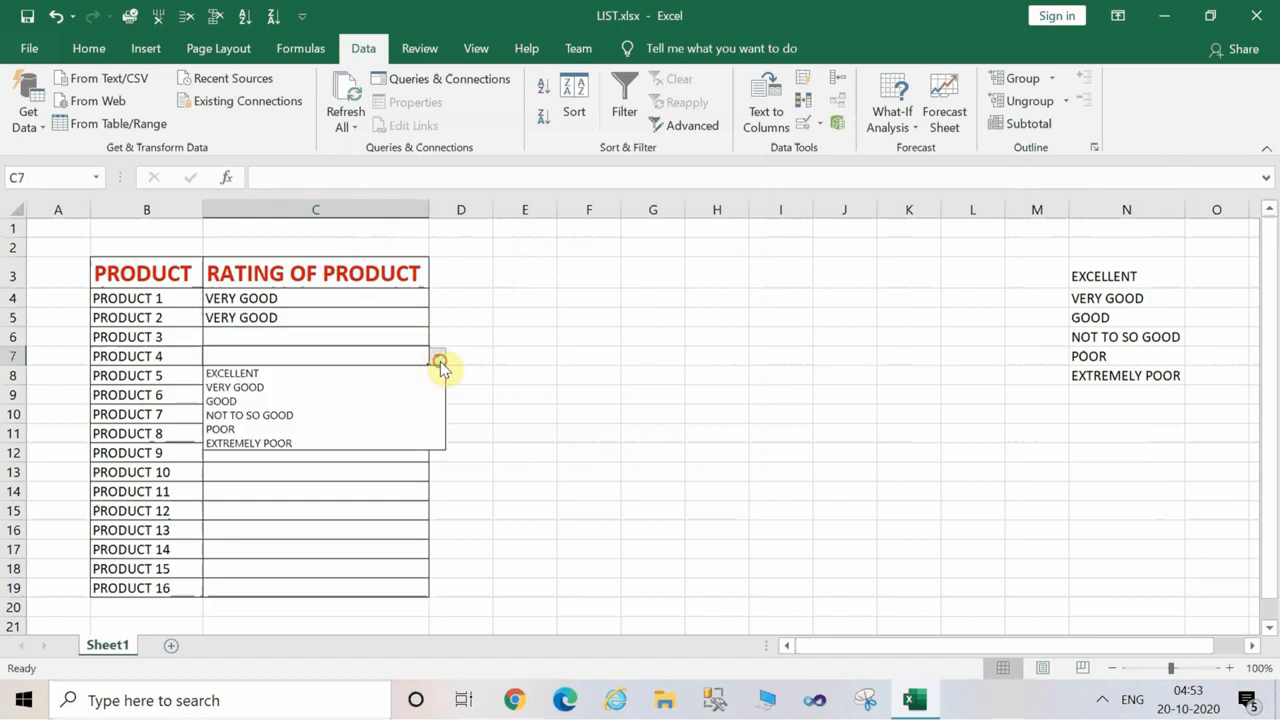
left_click(394, 416)
Choose "POOR" from the list as PRODUCT 7's rating in C10.
left_click(392, 421)
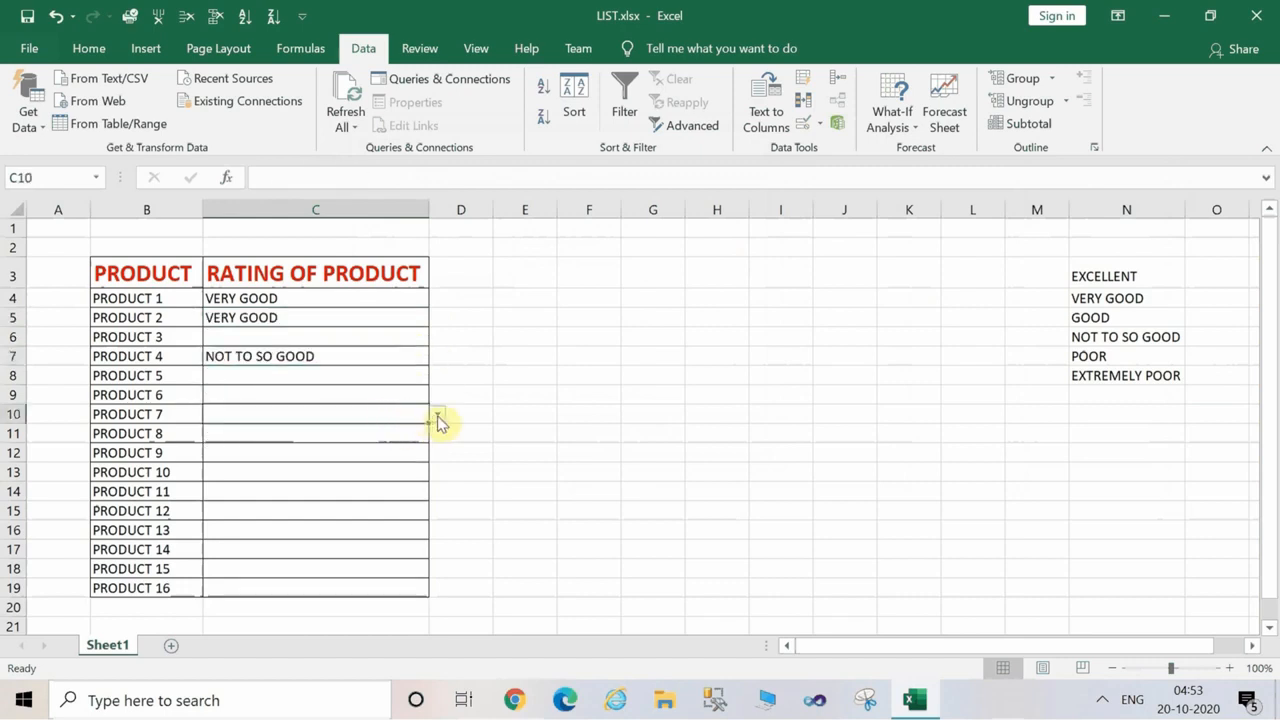
left_click(438, 416)
left_click(365, 485)
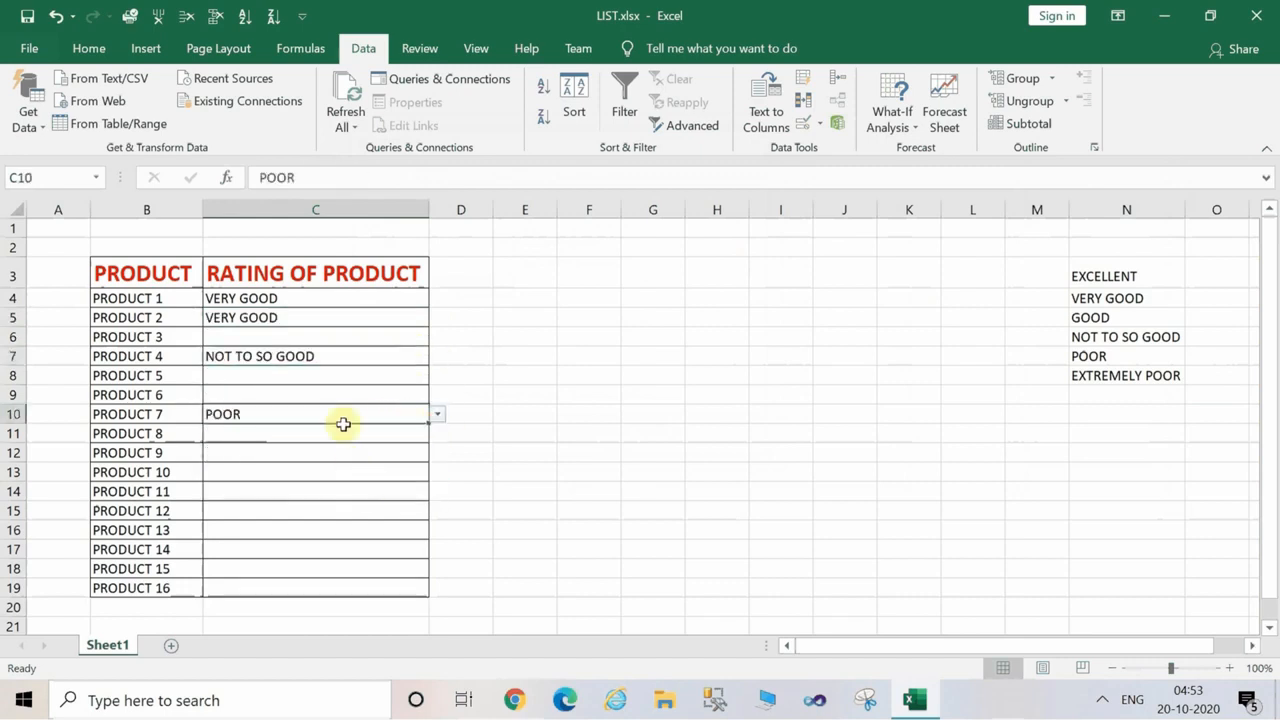
Choose "GOOD" from the list as PRODUCT 5's rating in C8.
left_click(331, 372)
left_click(437, 378)
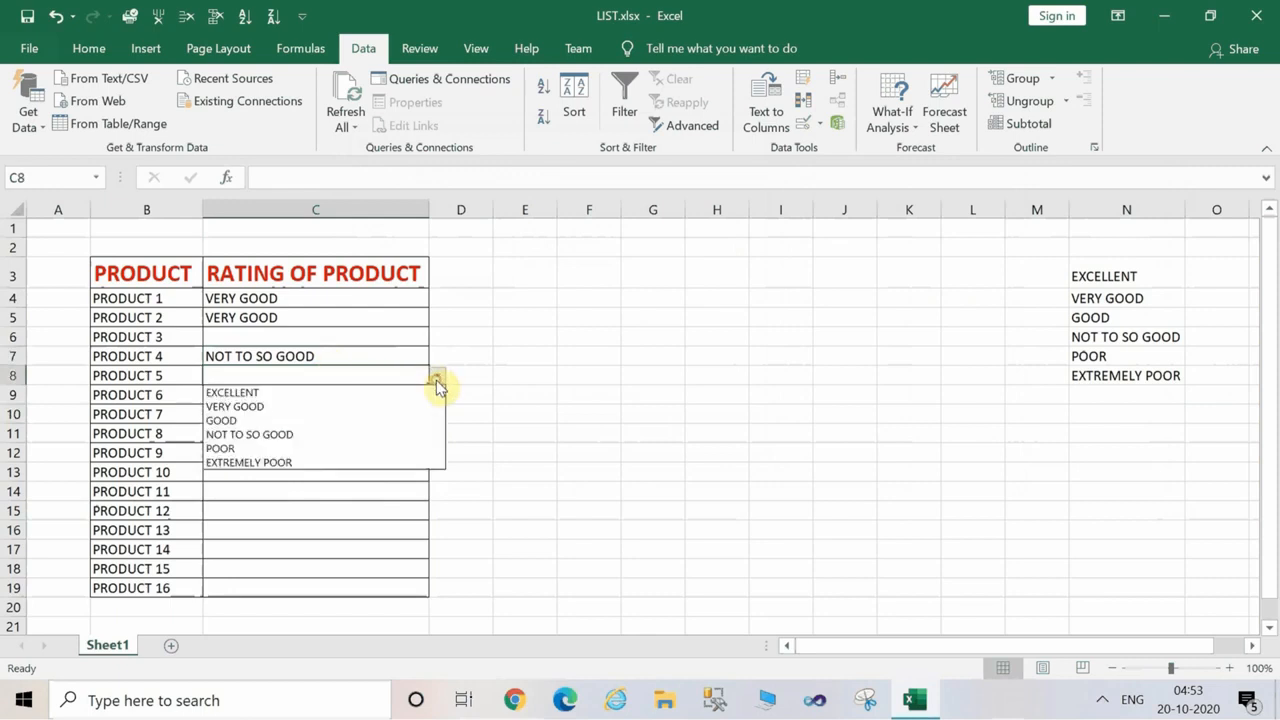
left_click(386, 427)
left_click(562, 377)
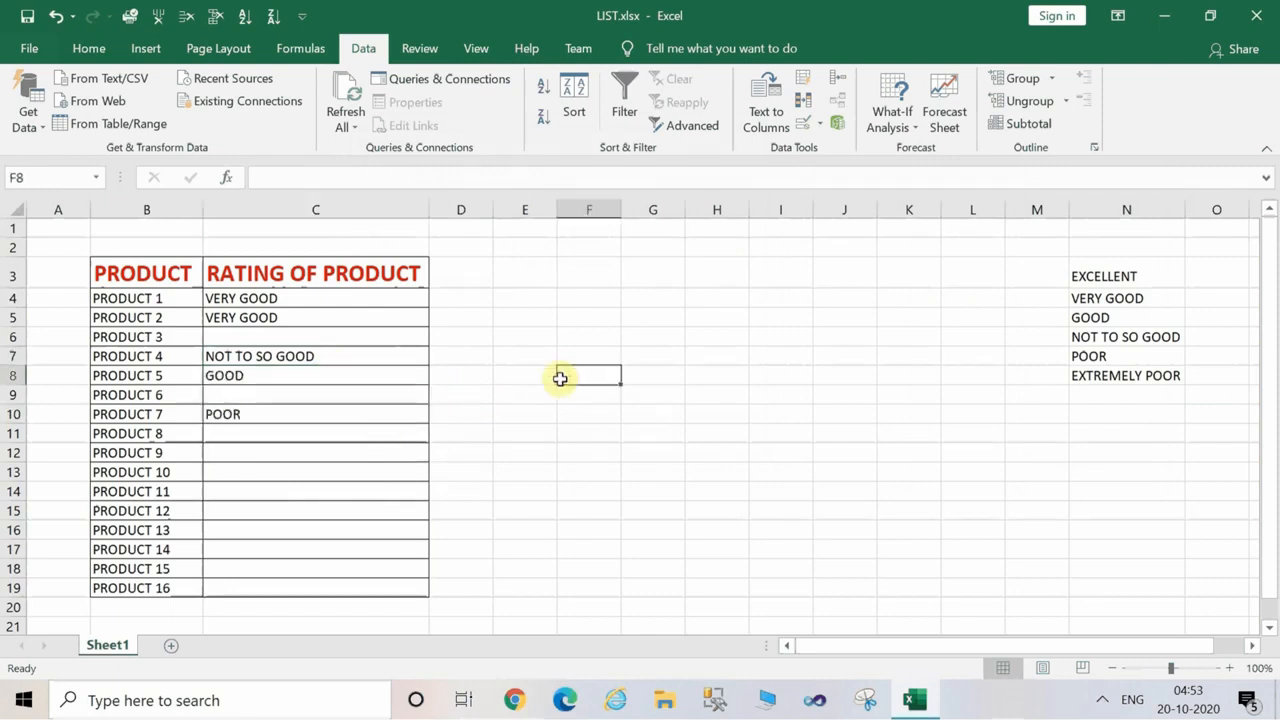
Move the ratings in N3:N9 out of sight of the table by cutting and pasting them at AA3.
left_click_drag(1112, 270, 1144, 397)
key("ctrl+c")
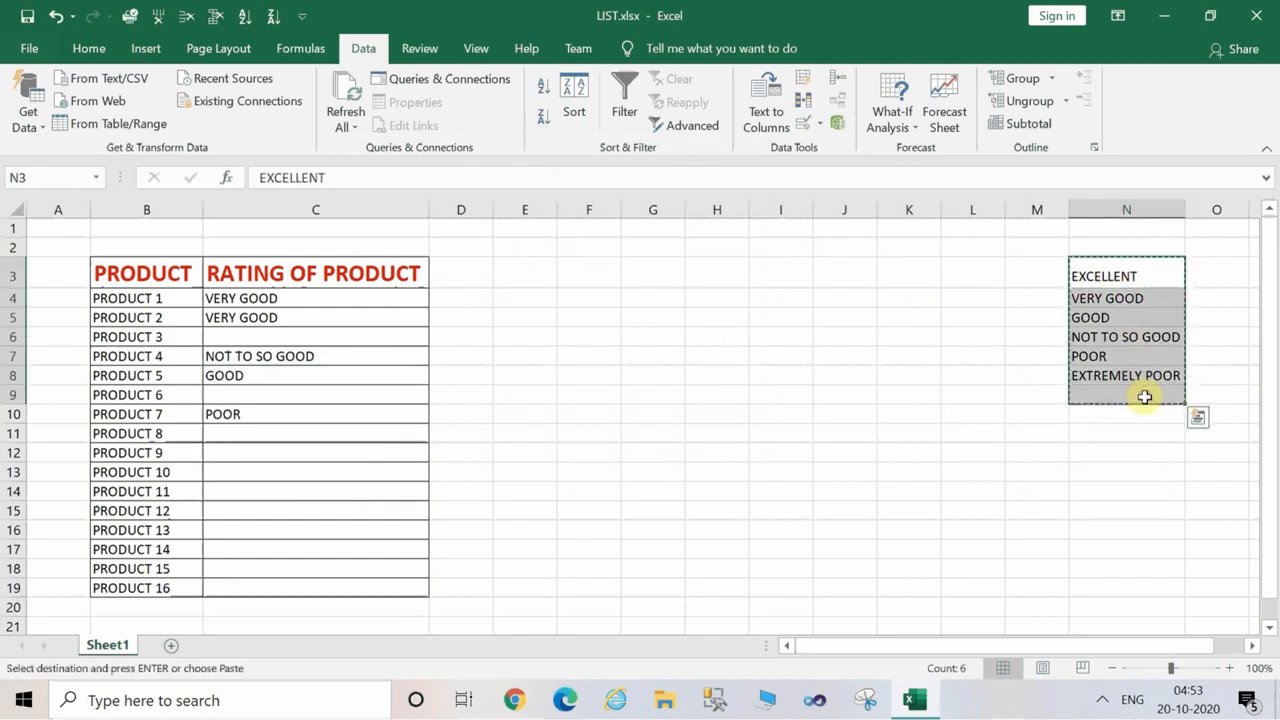
left_click(1250, 647)
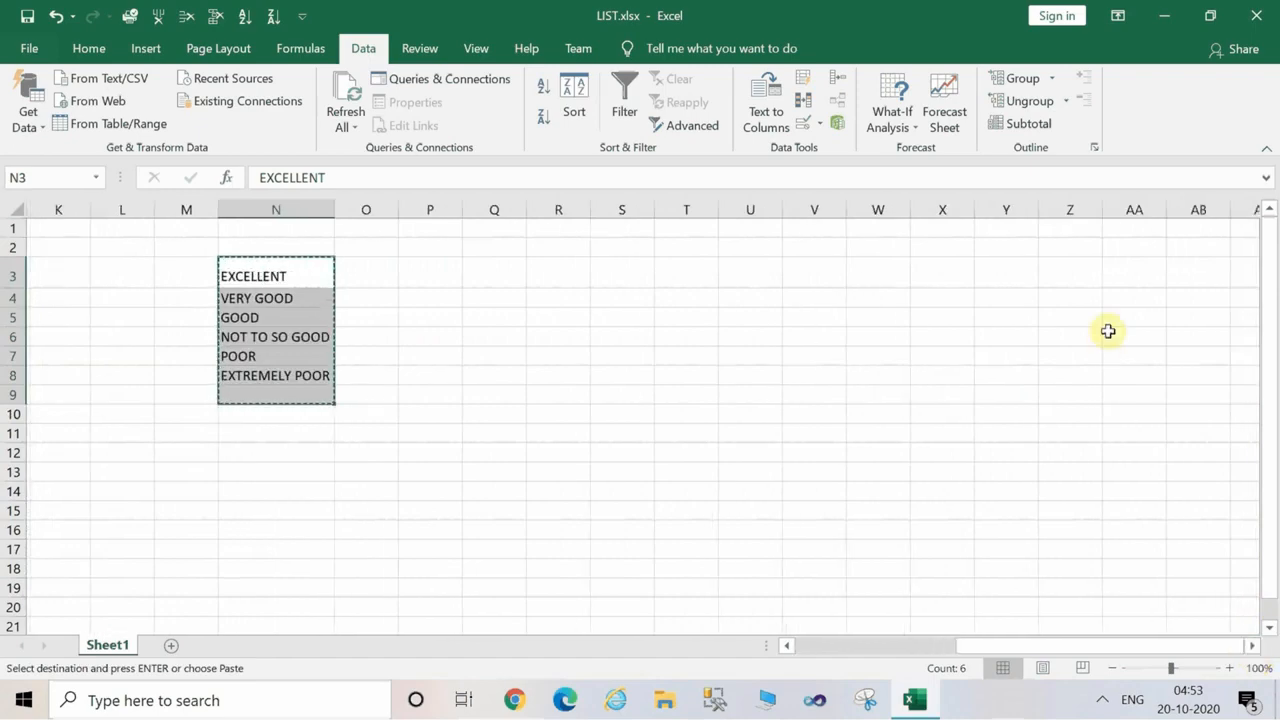
left_click(1135, 267)
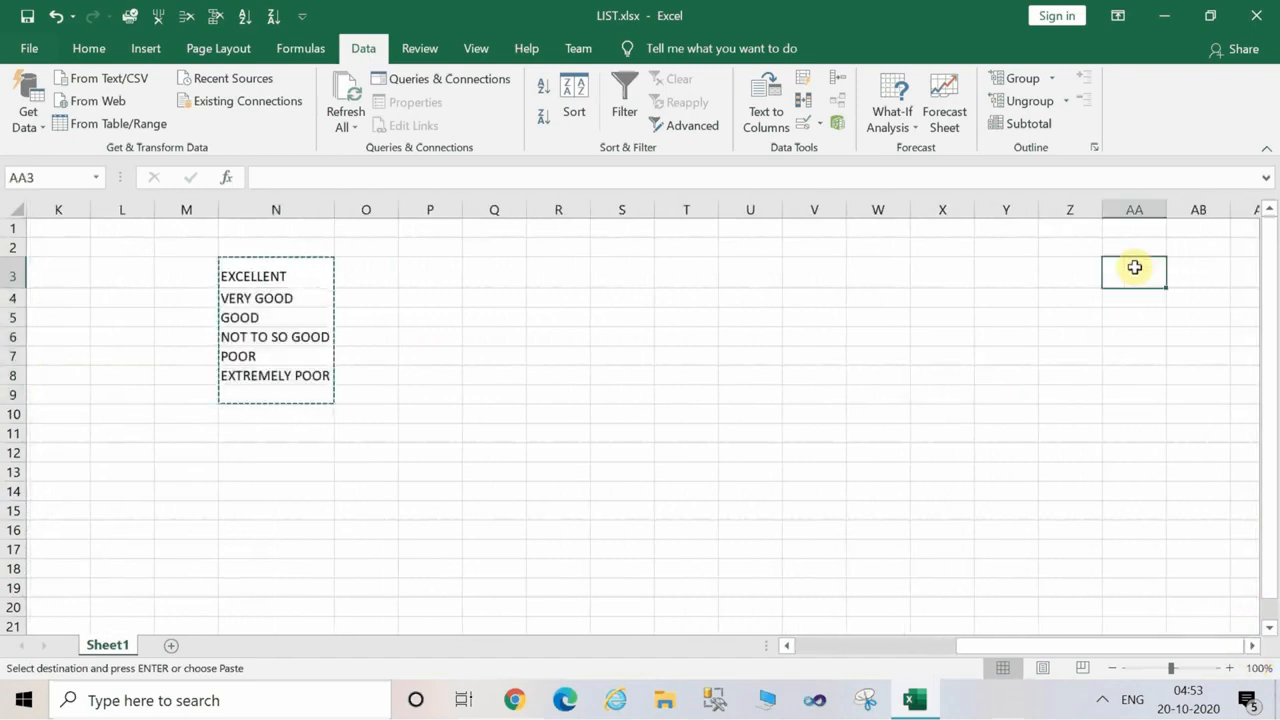
key("ctrl+v")
left_click_drag(1183, 449, 938, 599)
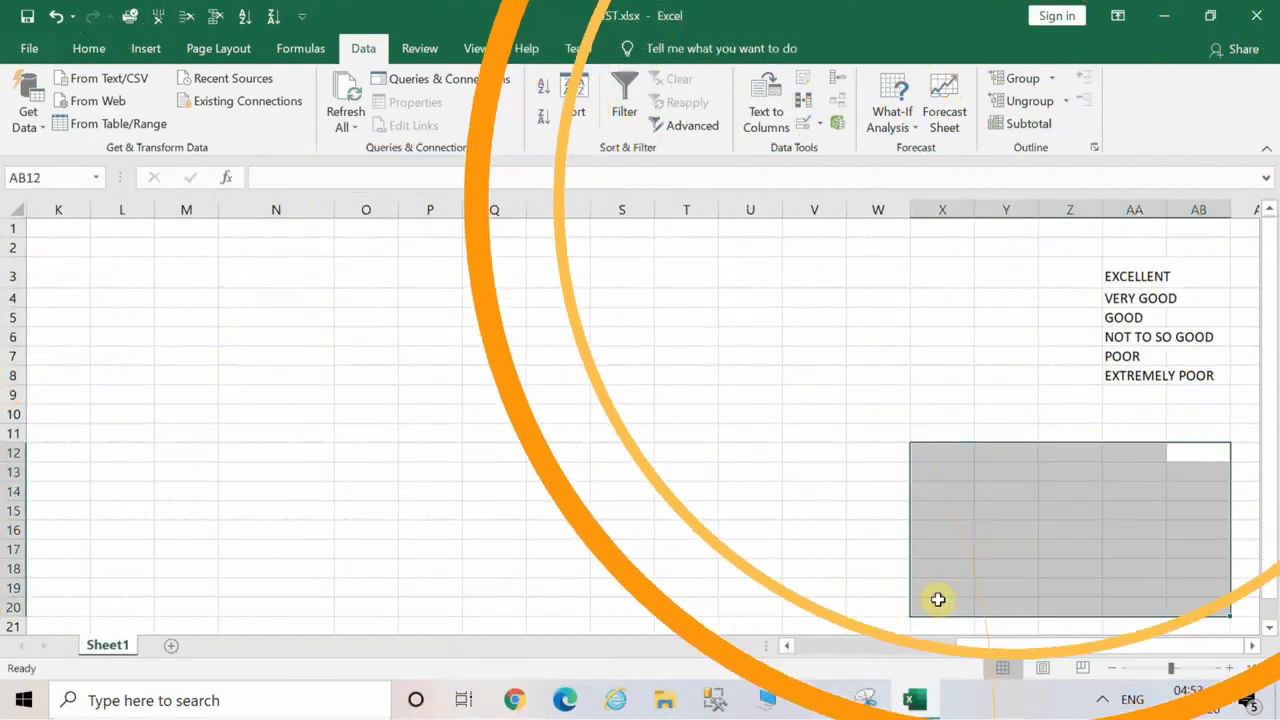
Choose "GOOD" from the list as PRODUCT 9's rating in C12.
left_click_drag(963, 648, 812, 652)
left_click(289, 457)
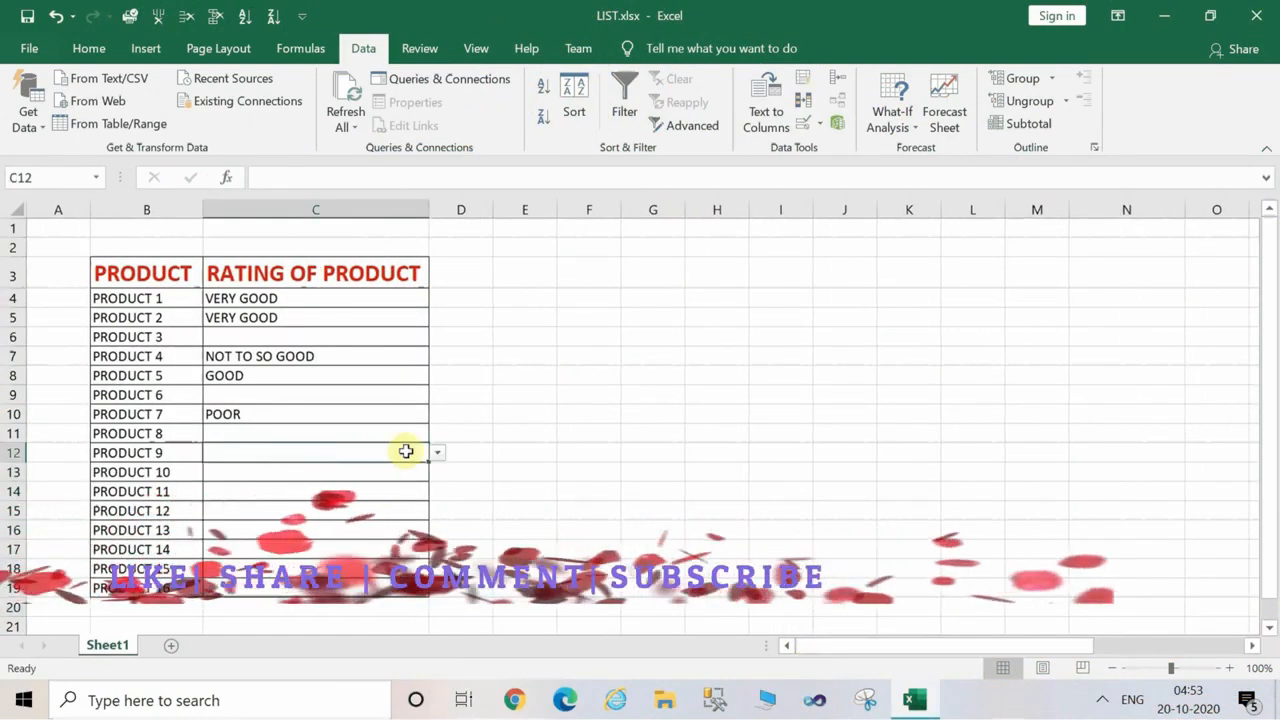
left_click(438, 455)
left_click(372, 503)
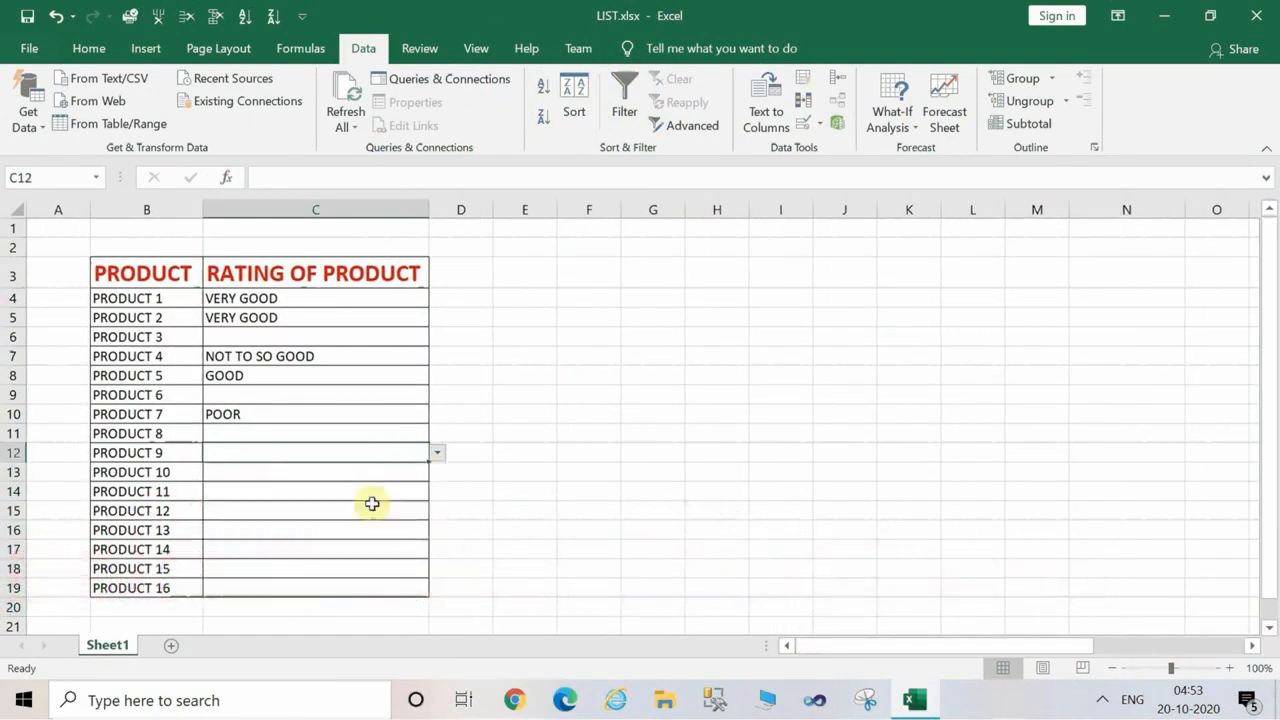
left_click(390, 535)
left_click(726, 355)
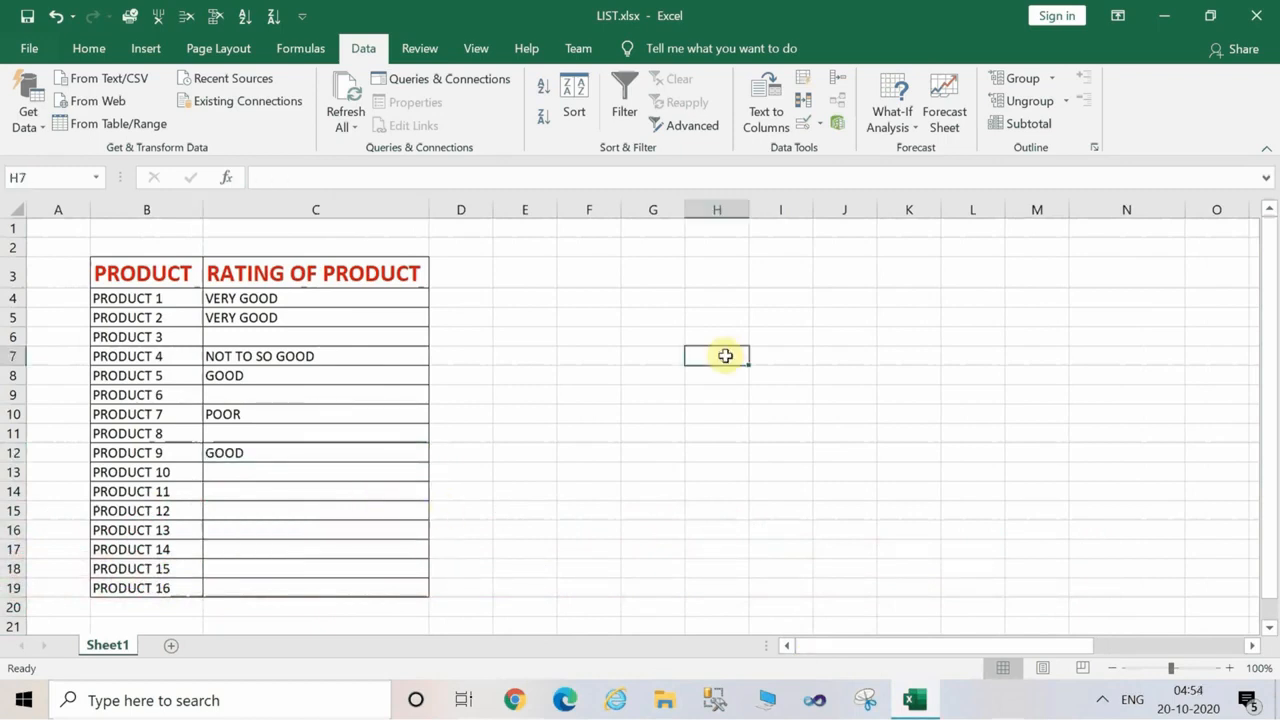
left_click(886, 364)
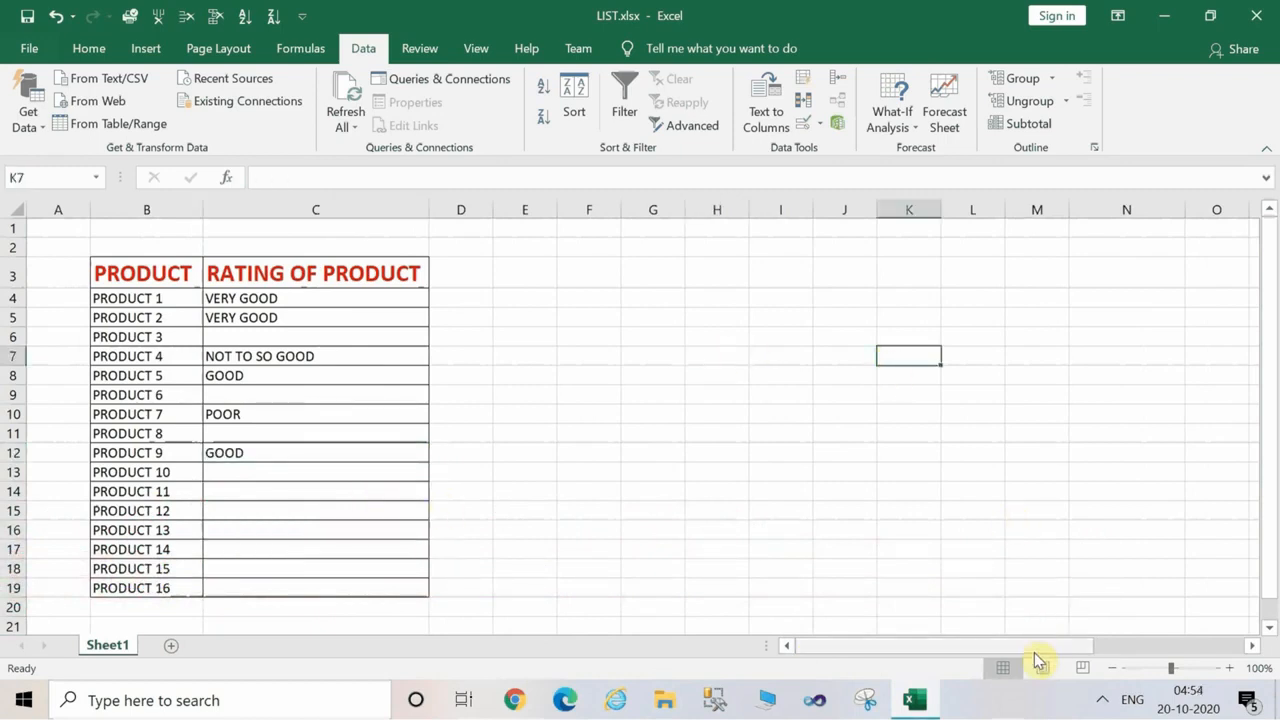
Add "THIRD CLASS" in AA9, below the last entry of the ratings list.
left_click_drag(1040, 648, 1262, 668)
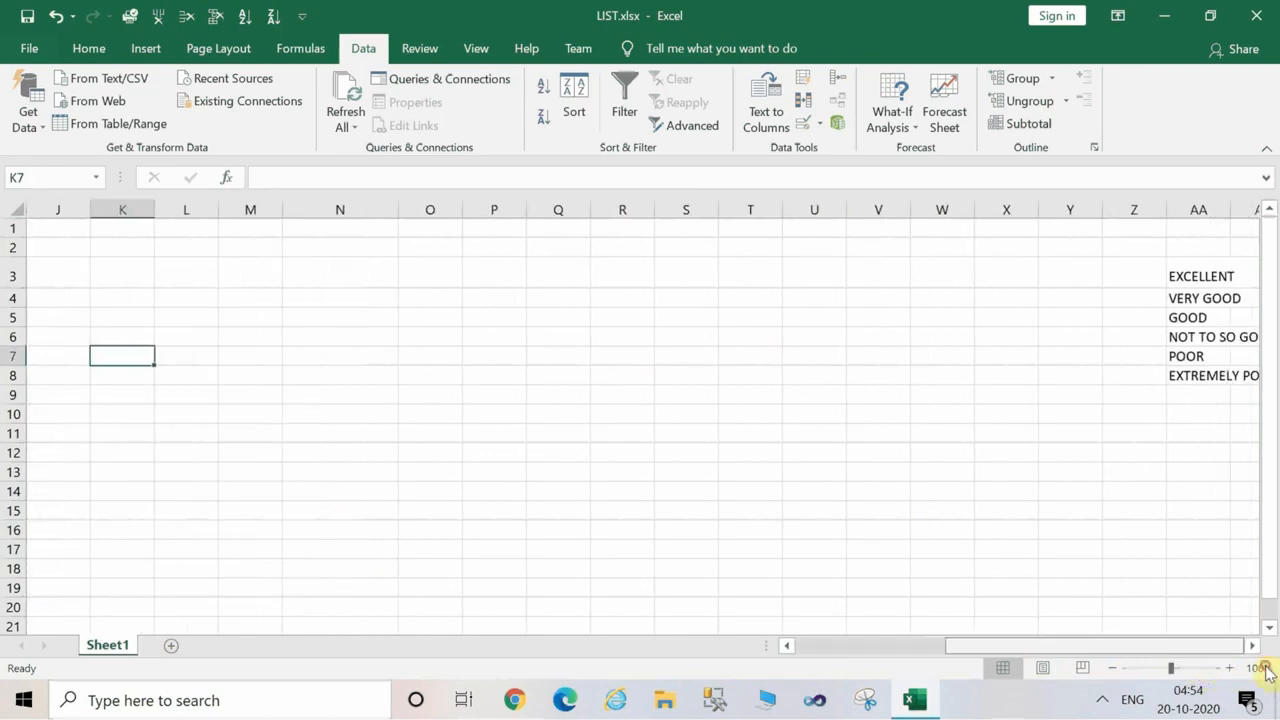
left_click(1197, 399)
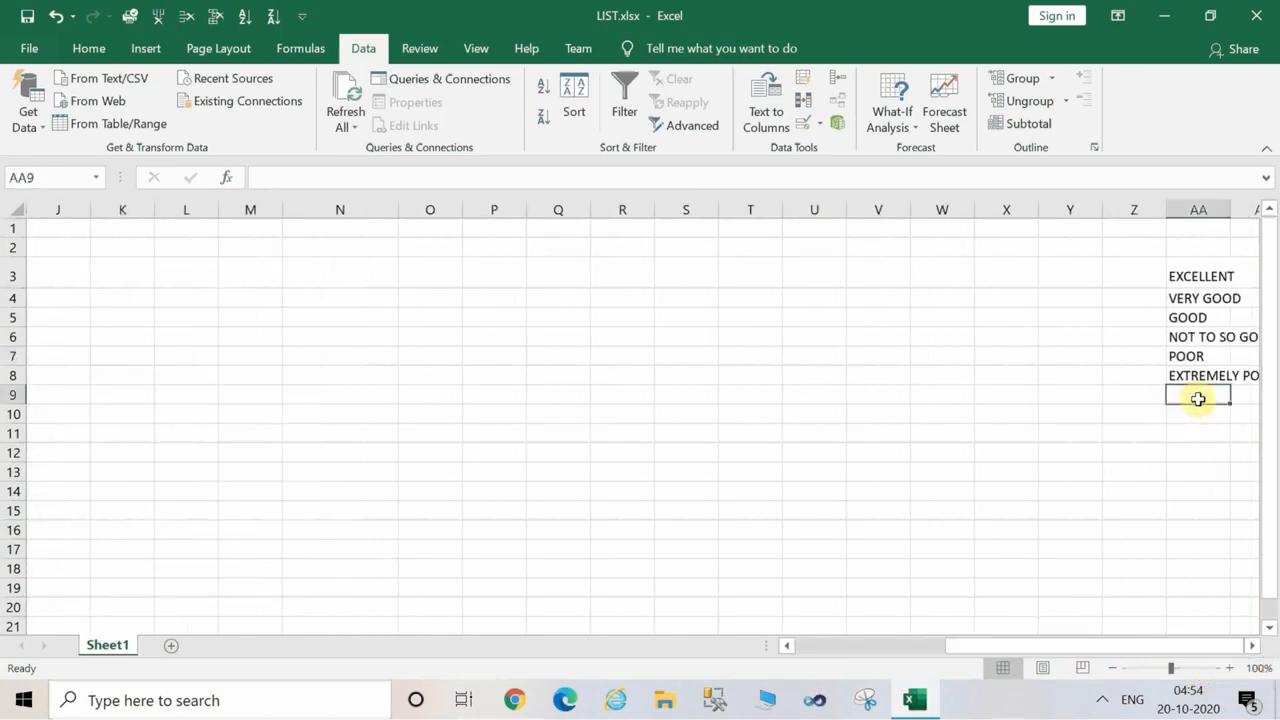
type("THIRD CLASS")
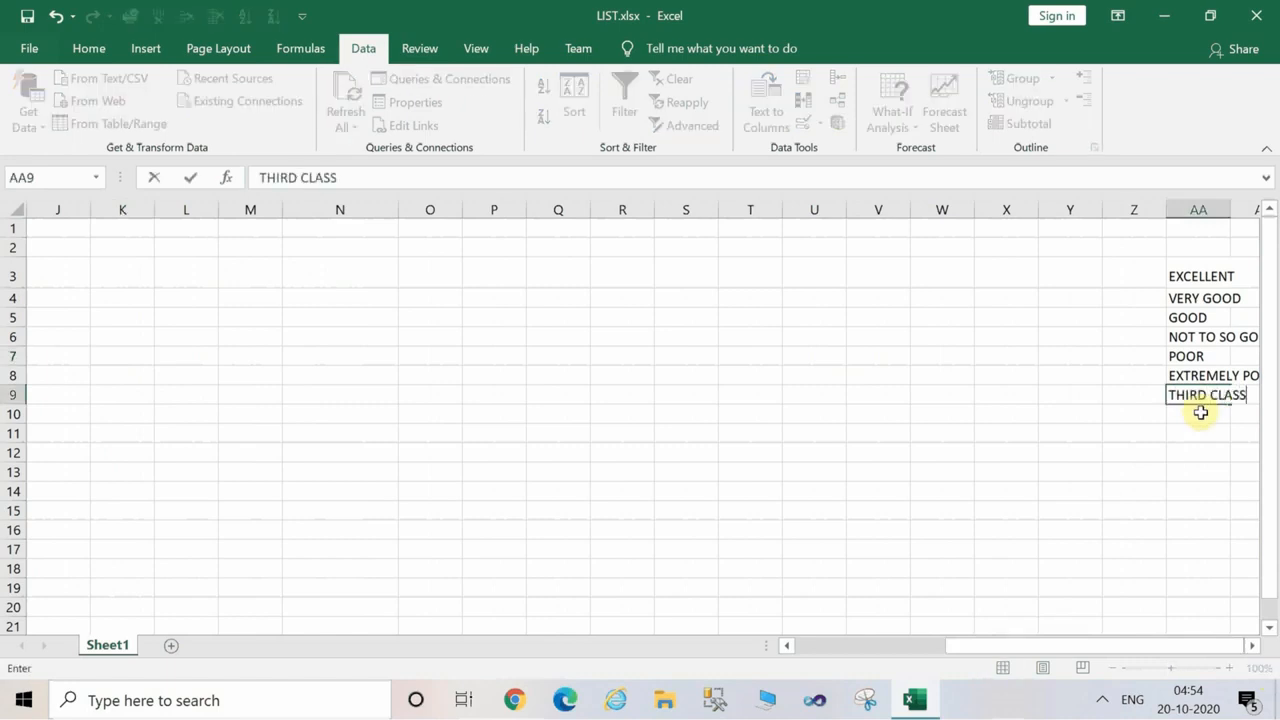
key("Return")
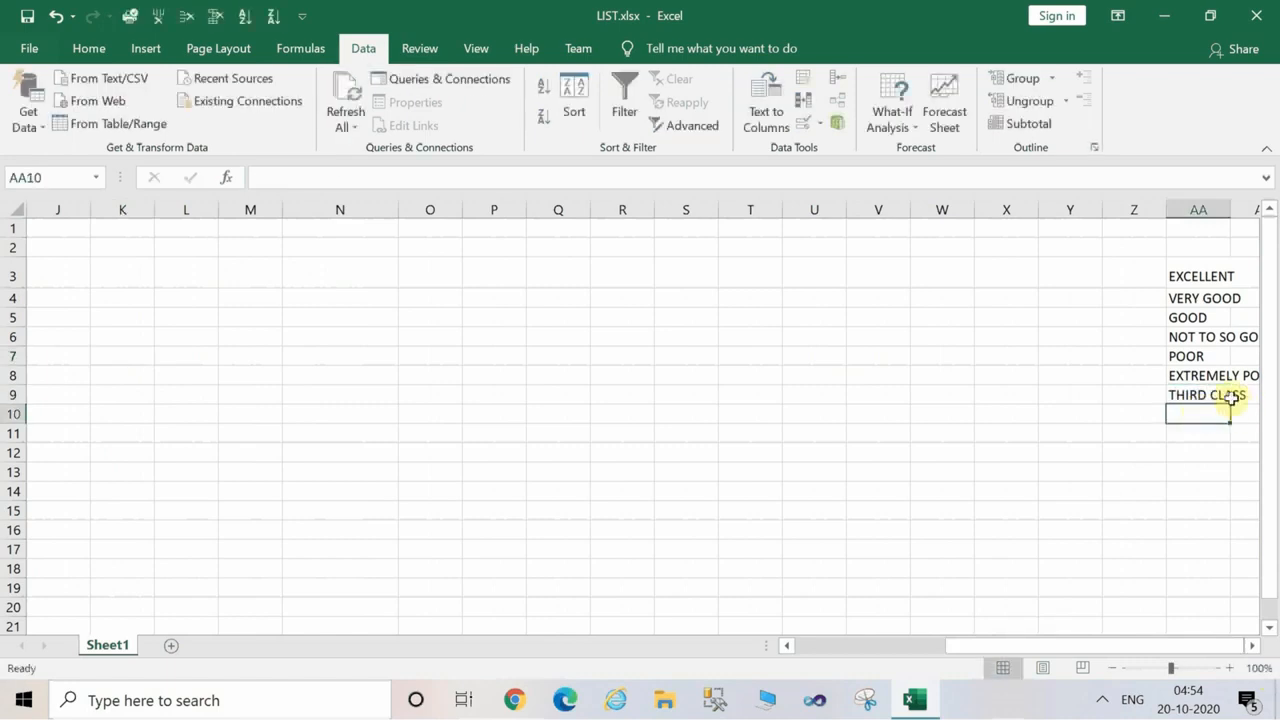
left_click(1232, 396)
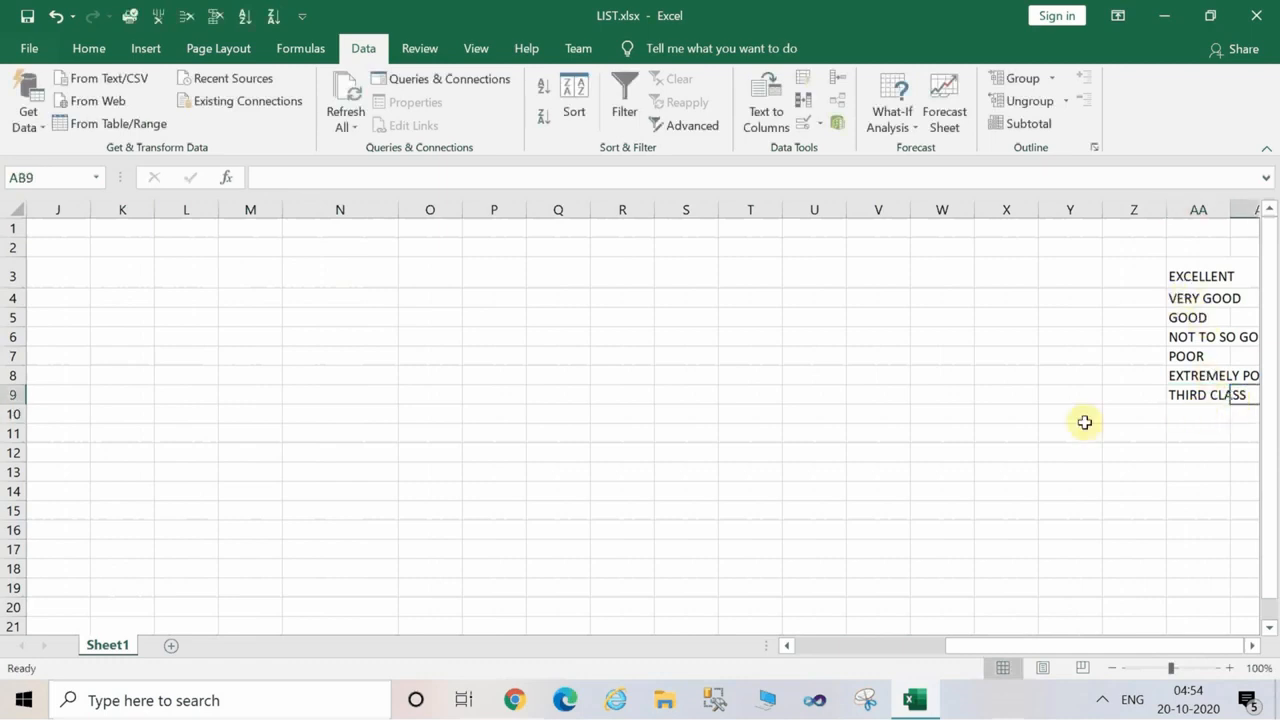
Extend the data-validation list source for C4:C19 to AA3:AA9 and apply the rule.
left_click_drag(991, 646, 790, 663)
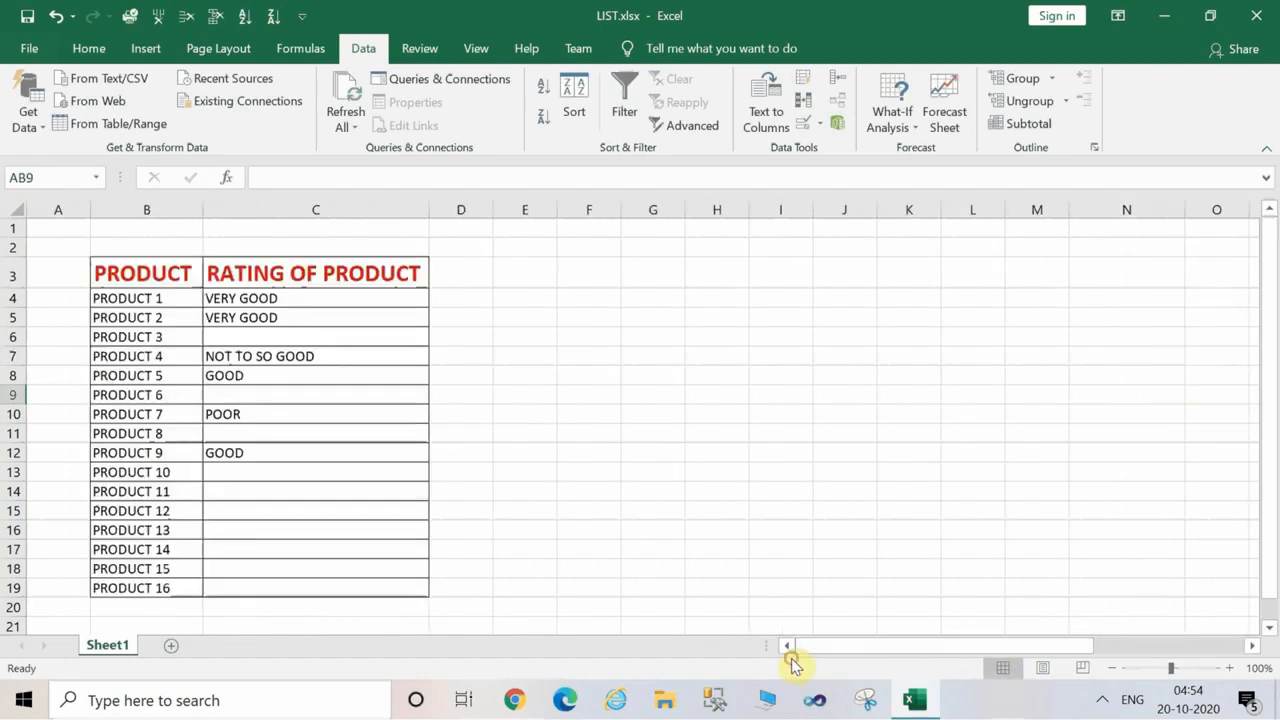
left_click_drag(249, 298, 314, 588)
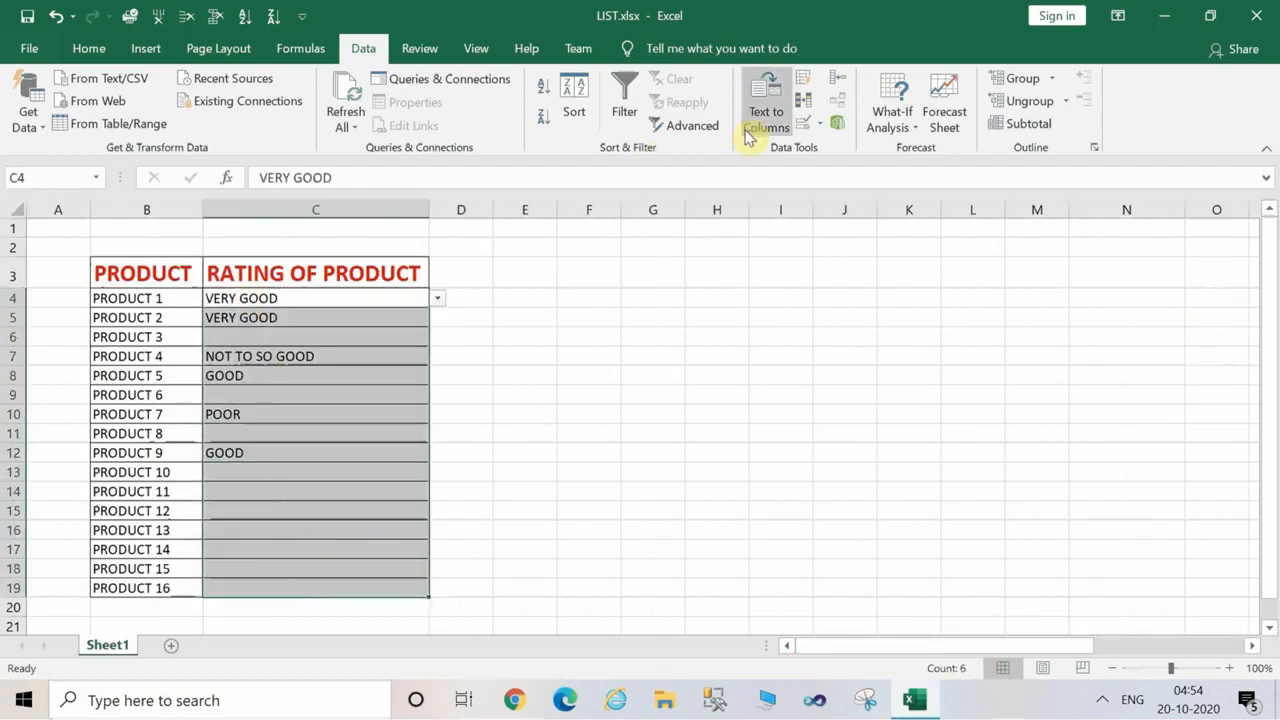
left_click(820, 127)
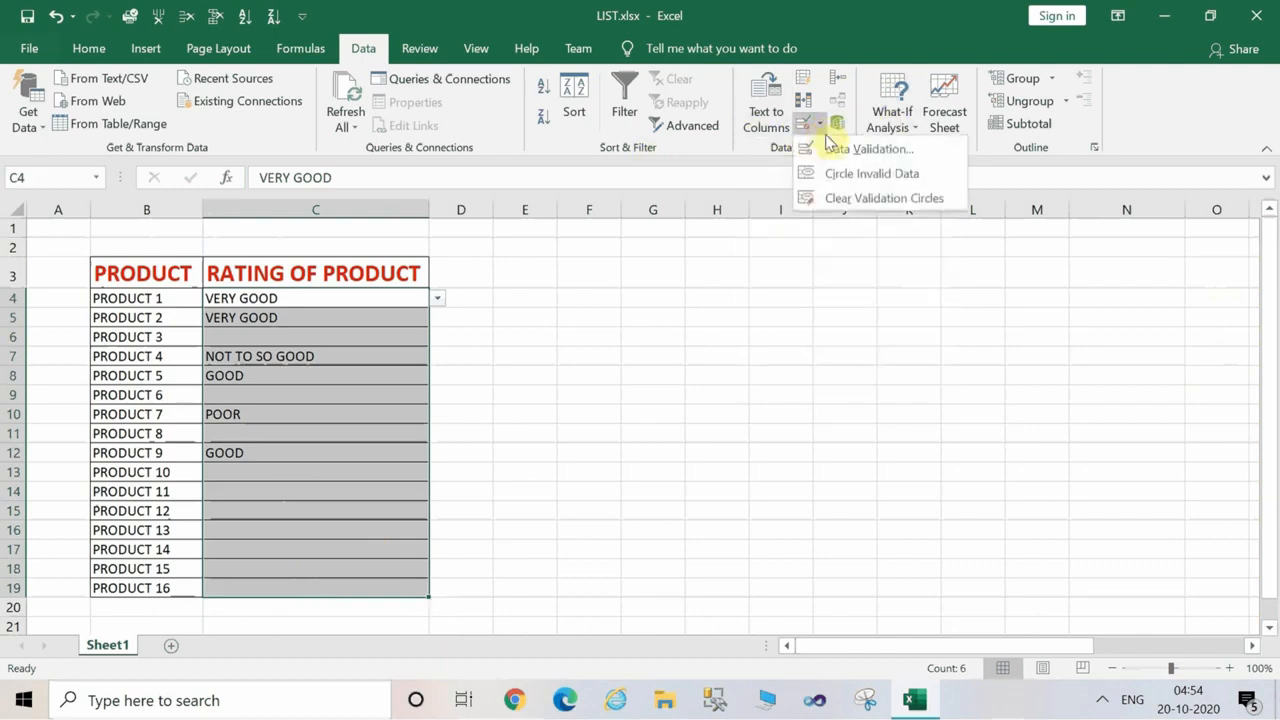
left_click(836, 149)
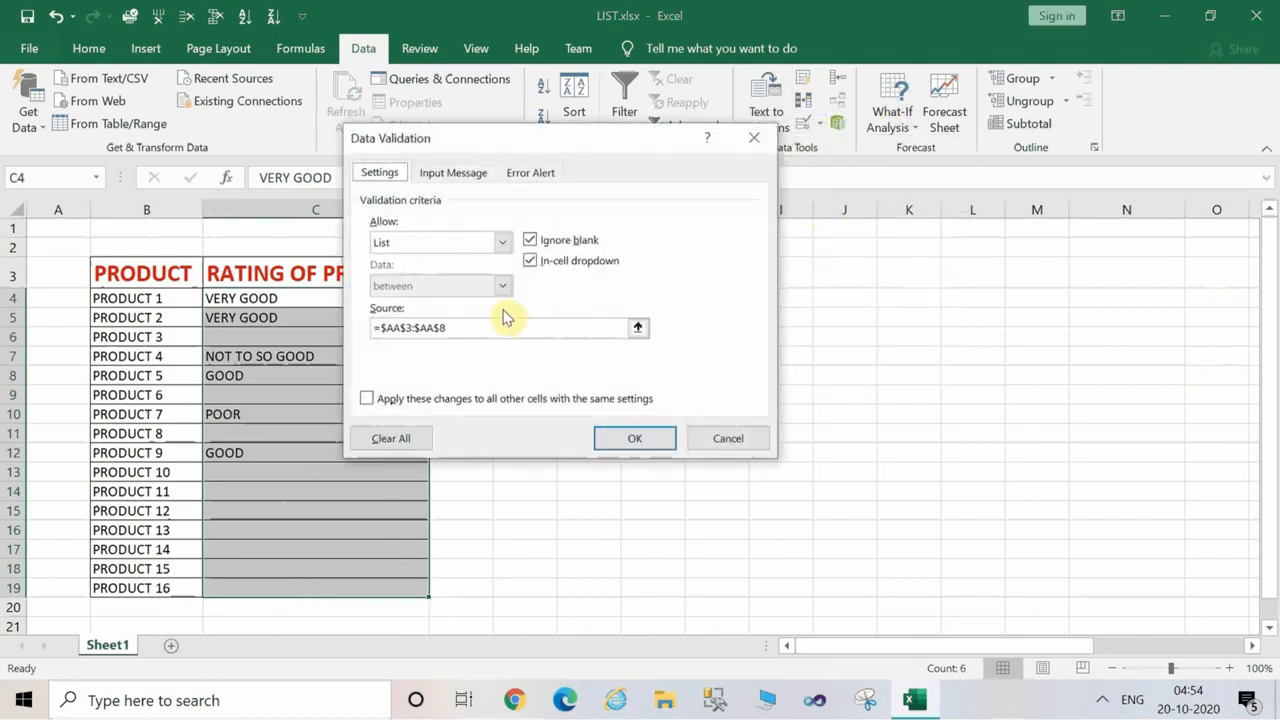
left_click(637, 328)
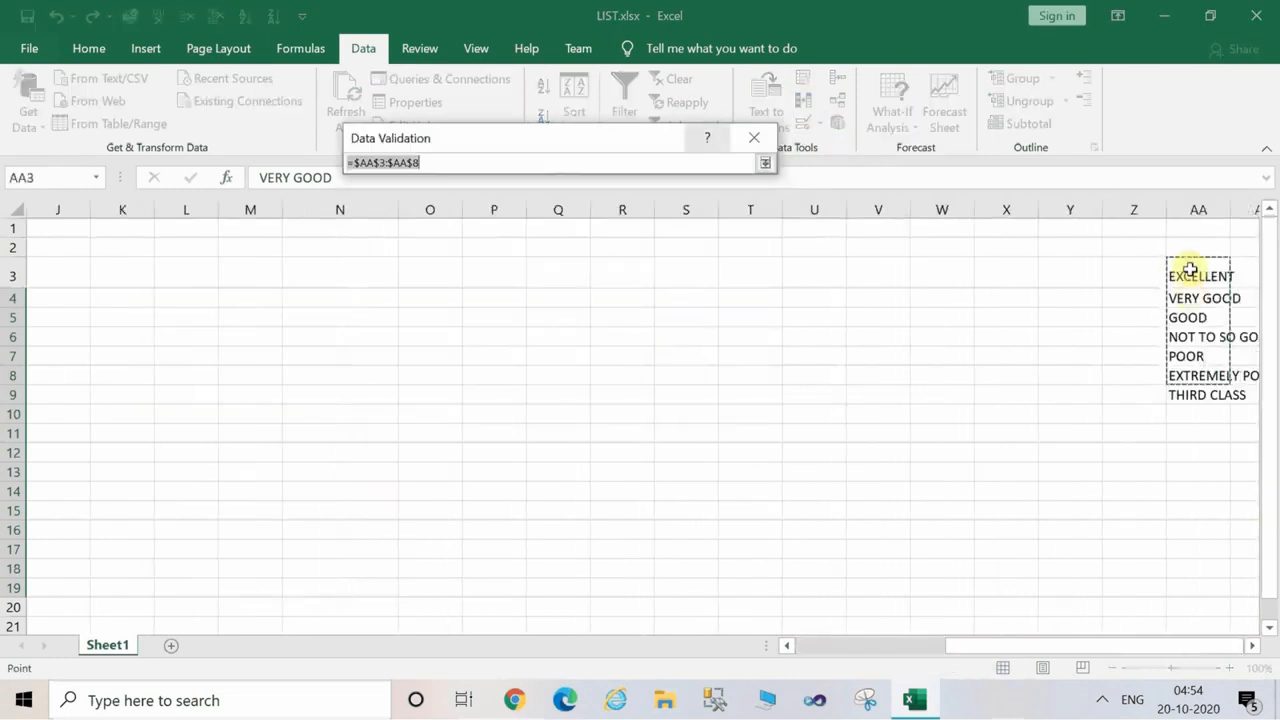
left_click_drag(1189, 266, 1220, 397)
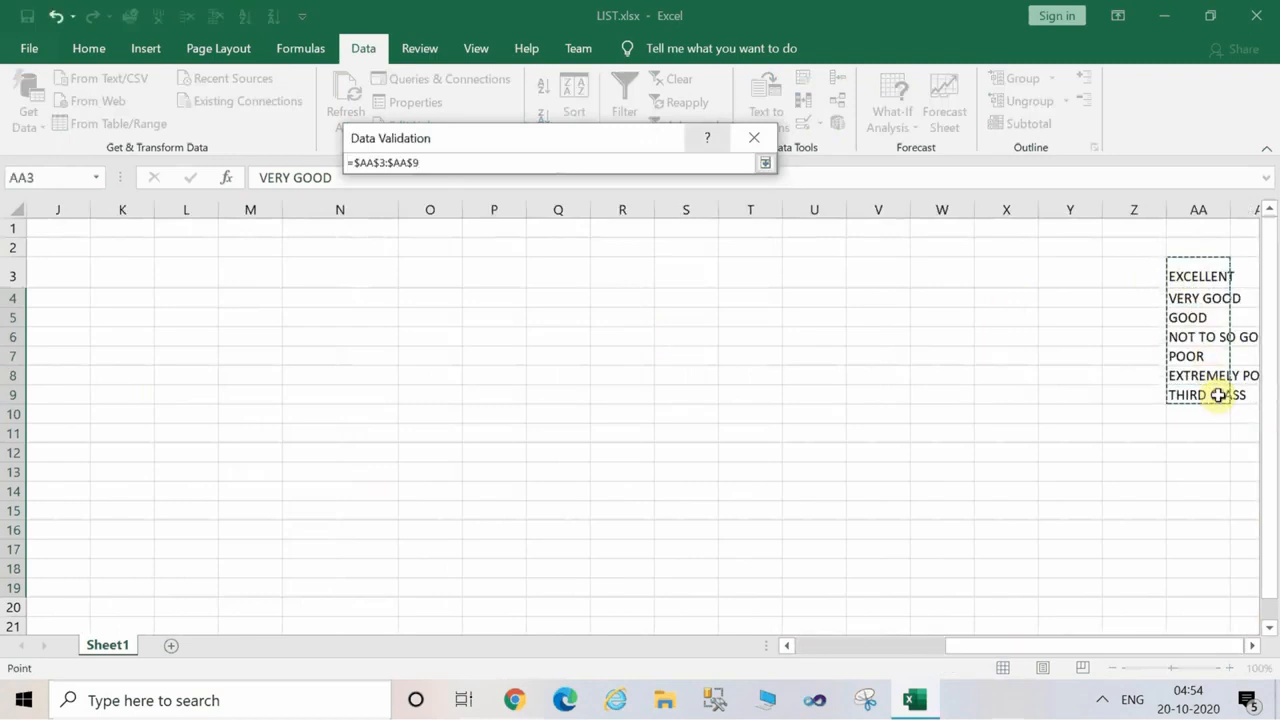
left_click(765, 163)
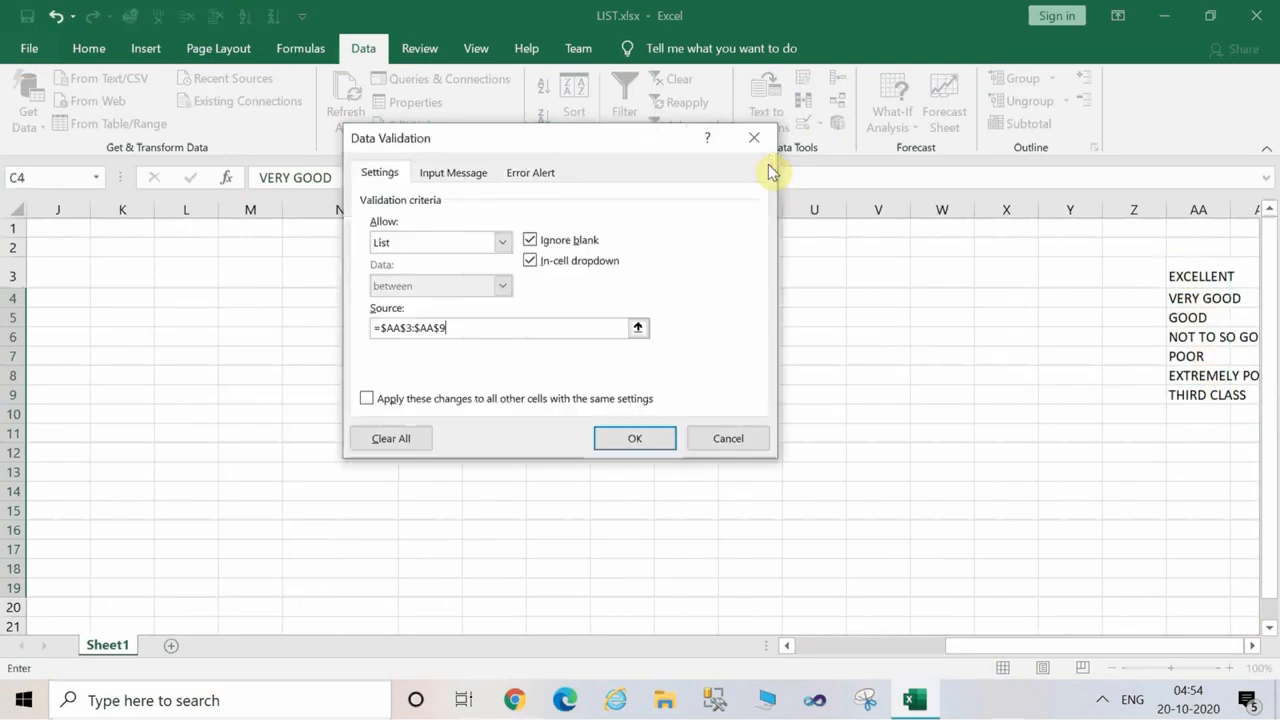
left_click(673, 440)
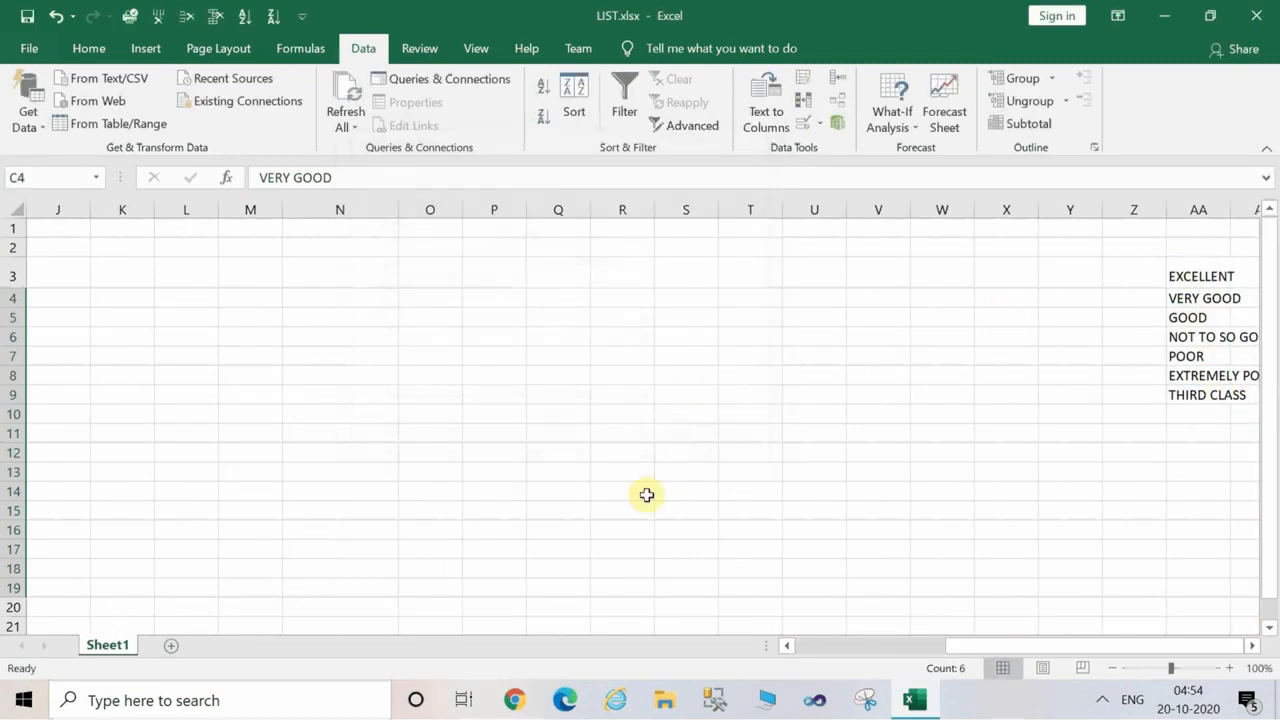
Choose "THIRD CLASS" from the list as PRODUCT 9's rating in C12.
left_click_drag(1048, 645, 899, 645)
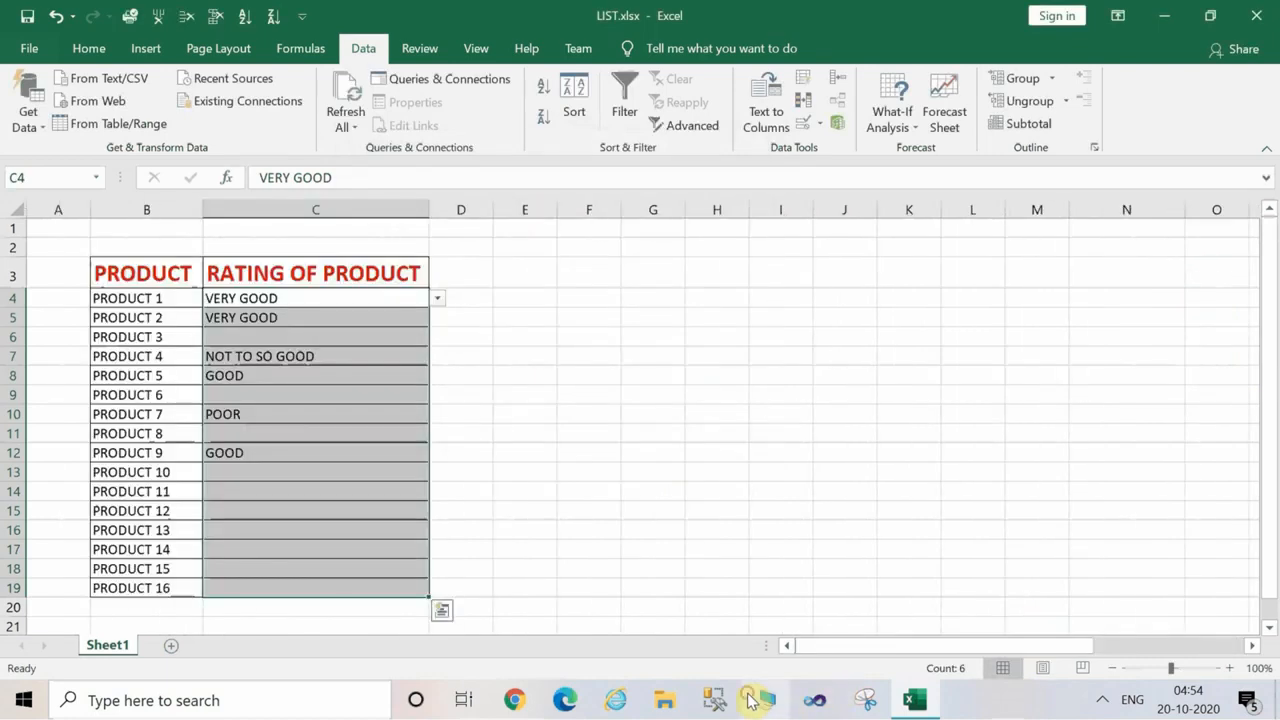
left_click(371, 457)
left_click(437, 455)
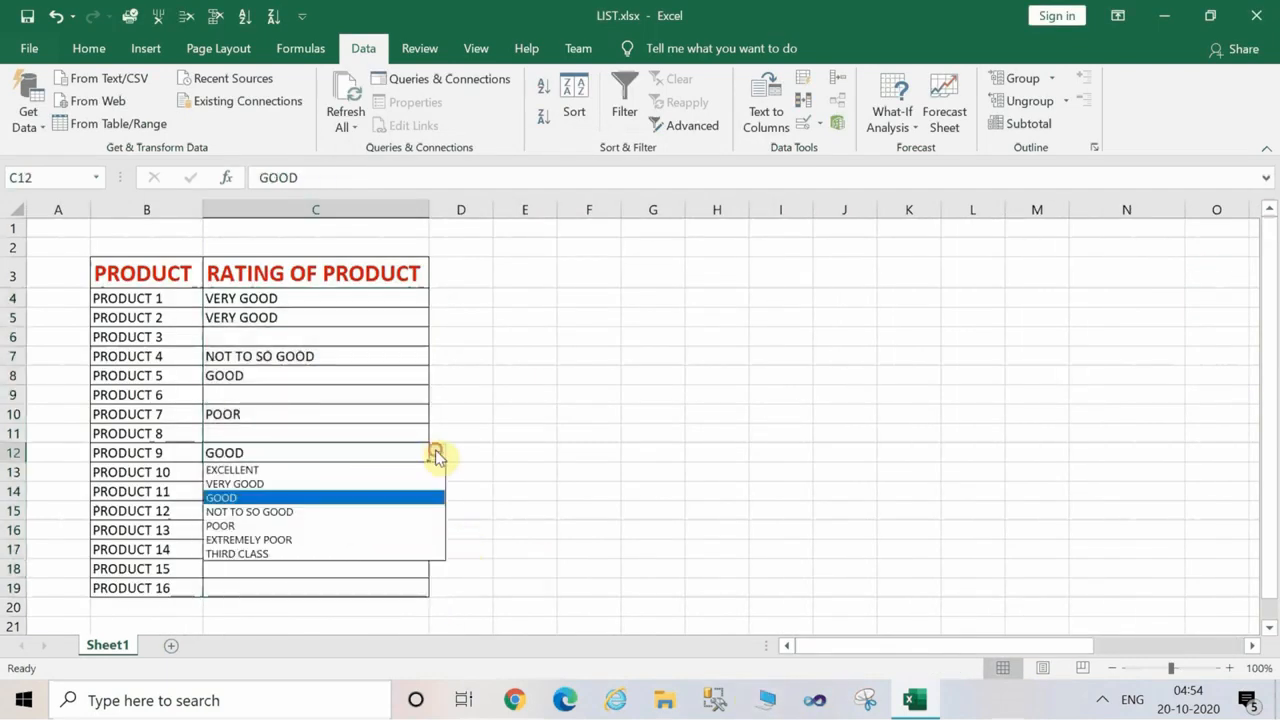
left_click(360, 553)
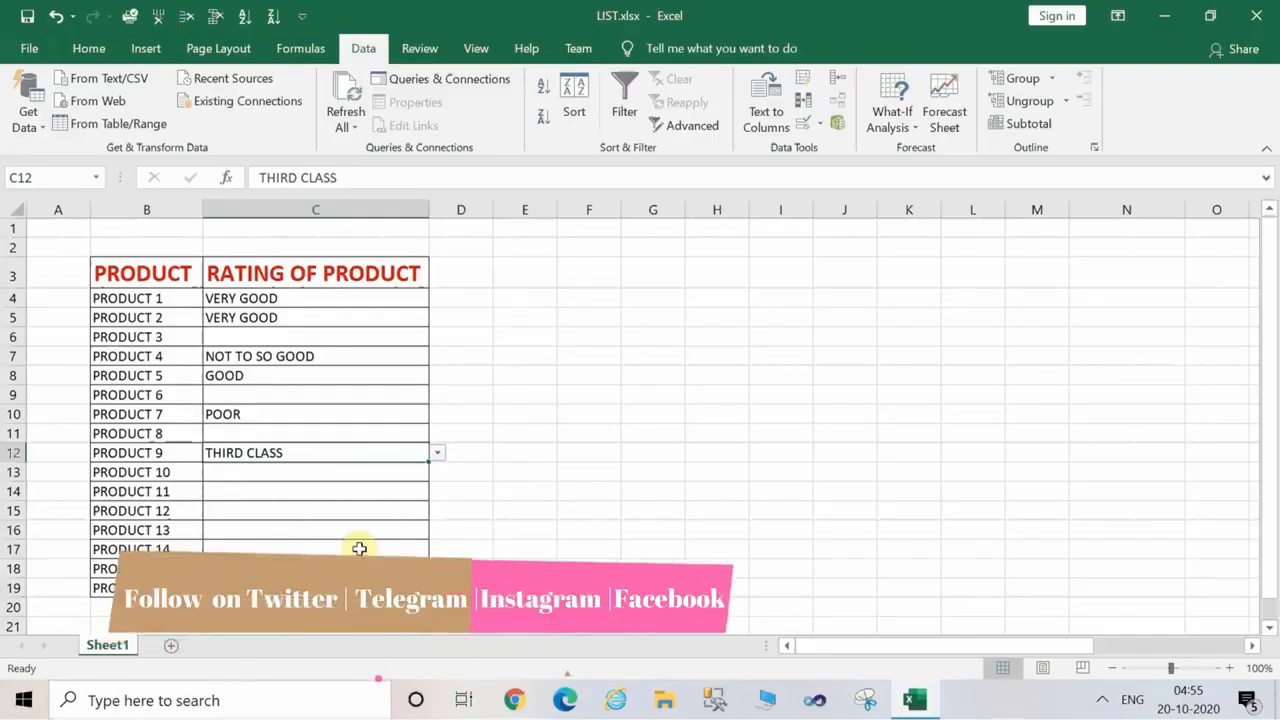
left_click(568, 316)
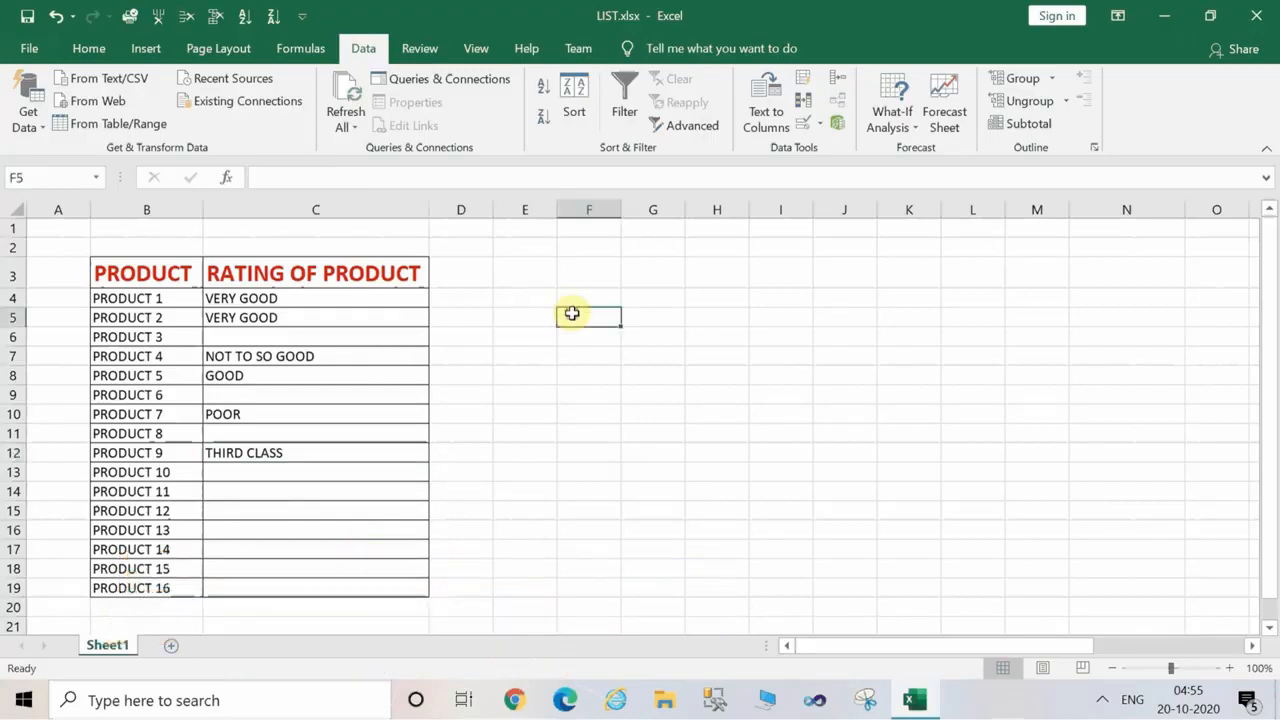
Enter the title "CREATING A LIST IN MICROSOFT EXCEL" in C1.
left_click(225, 233)
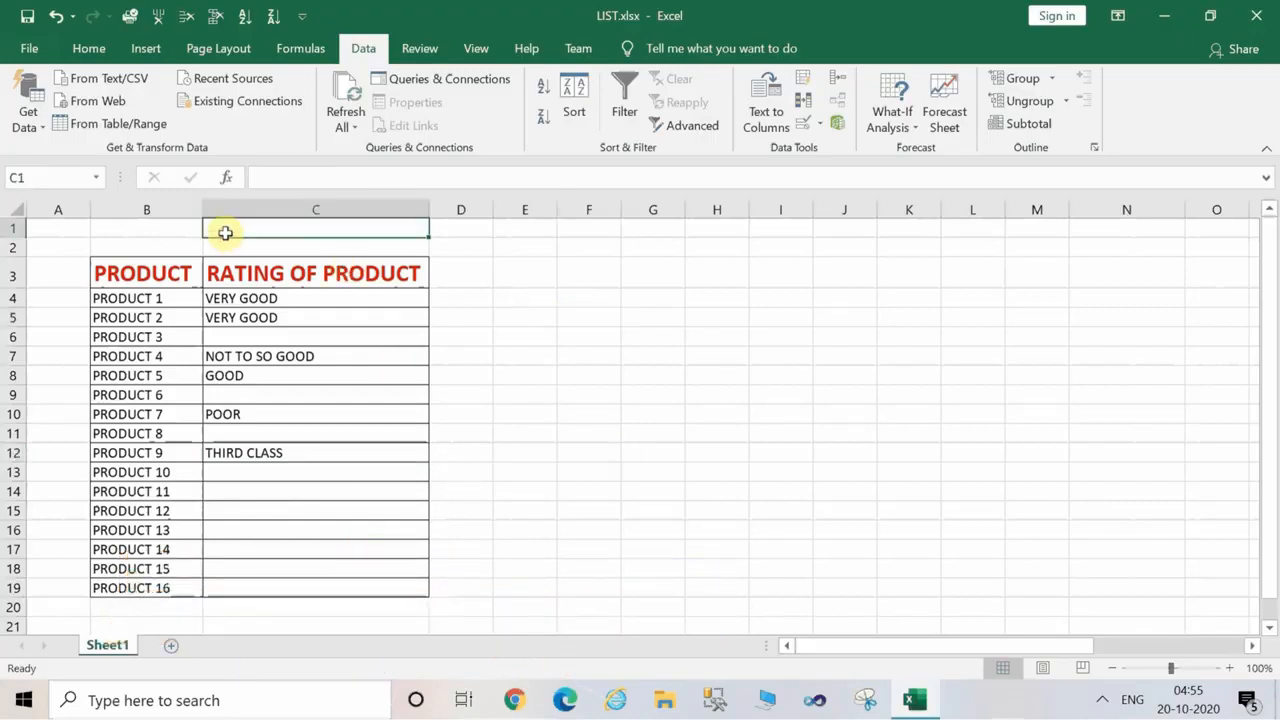
type("CREATING A LIST IN MICROS")
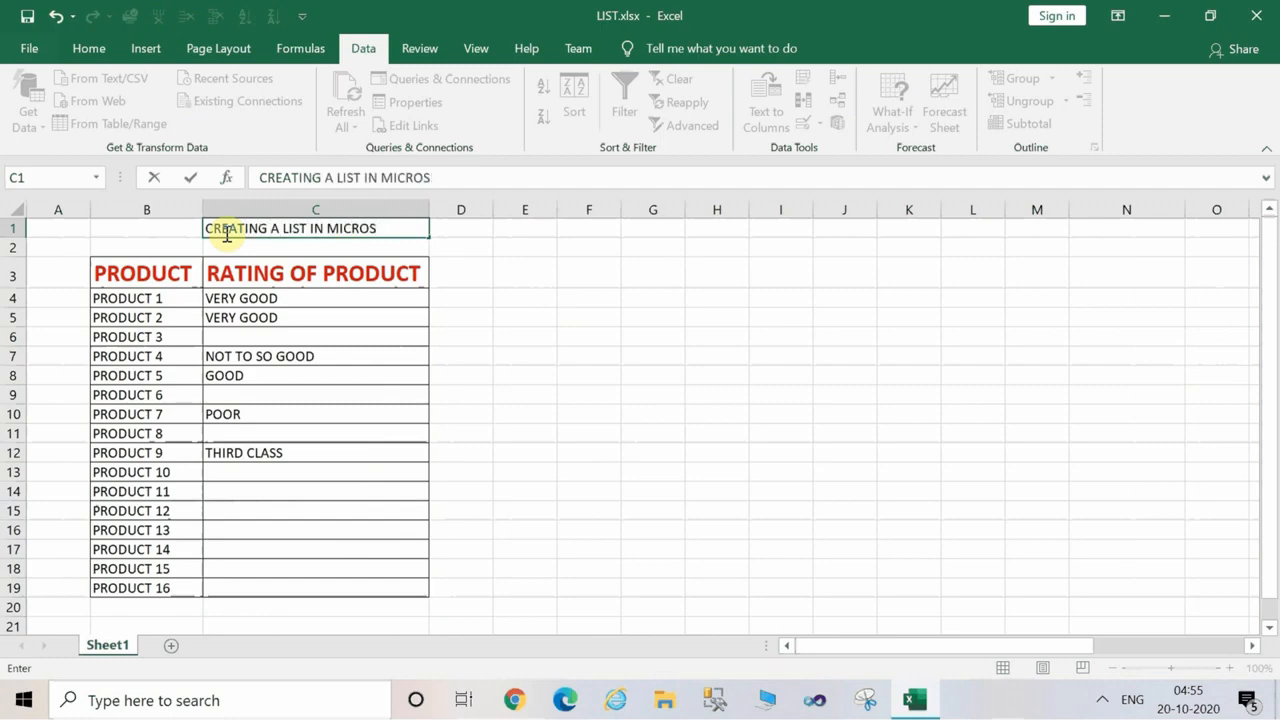
type("OFT EXCEL")
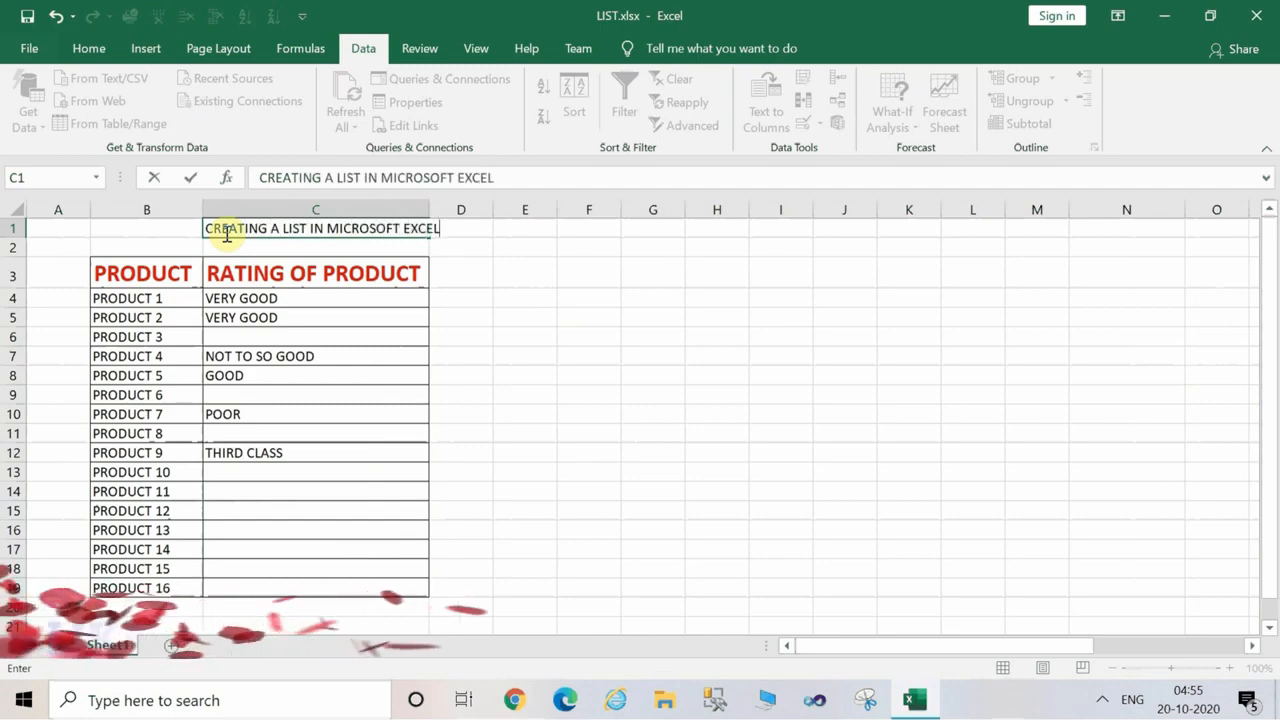
key("Return")
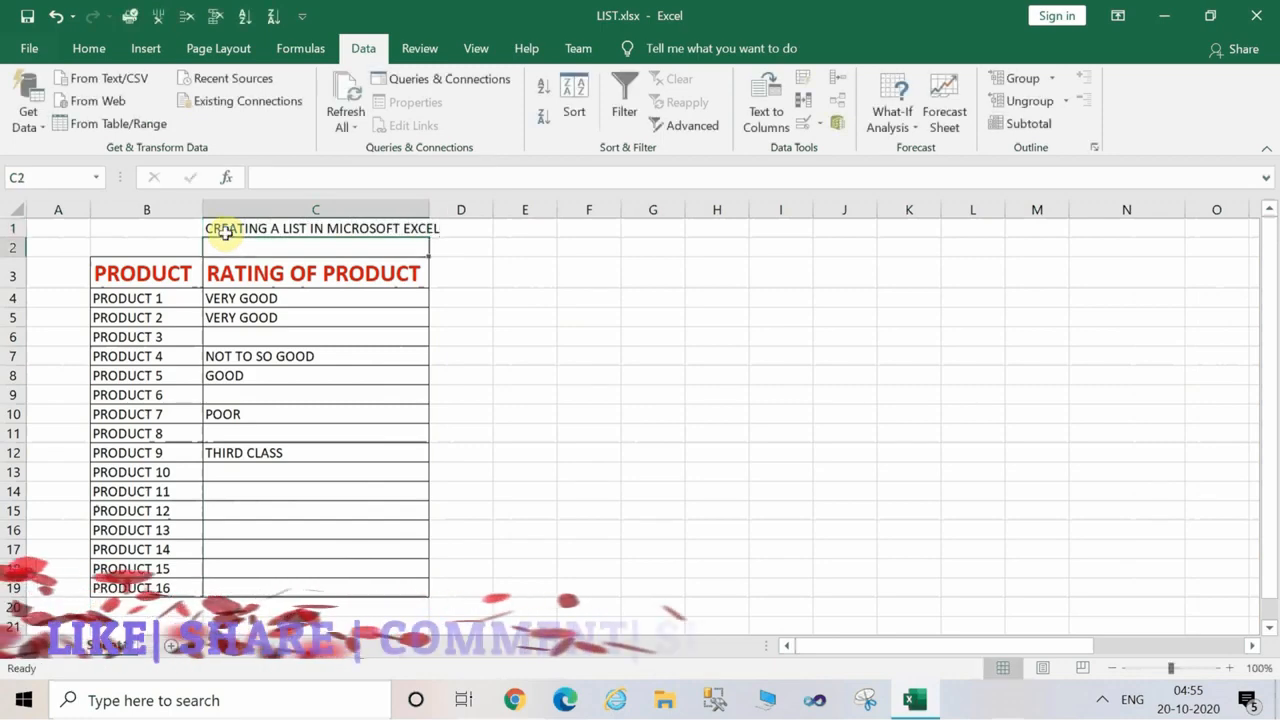
Increase the font size of the whole of row 1 to 18.
left_click(5, 228)
left_click(88, 49)
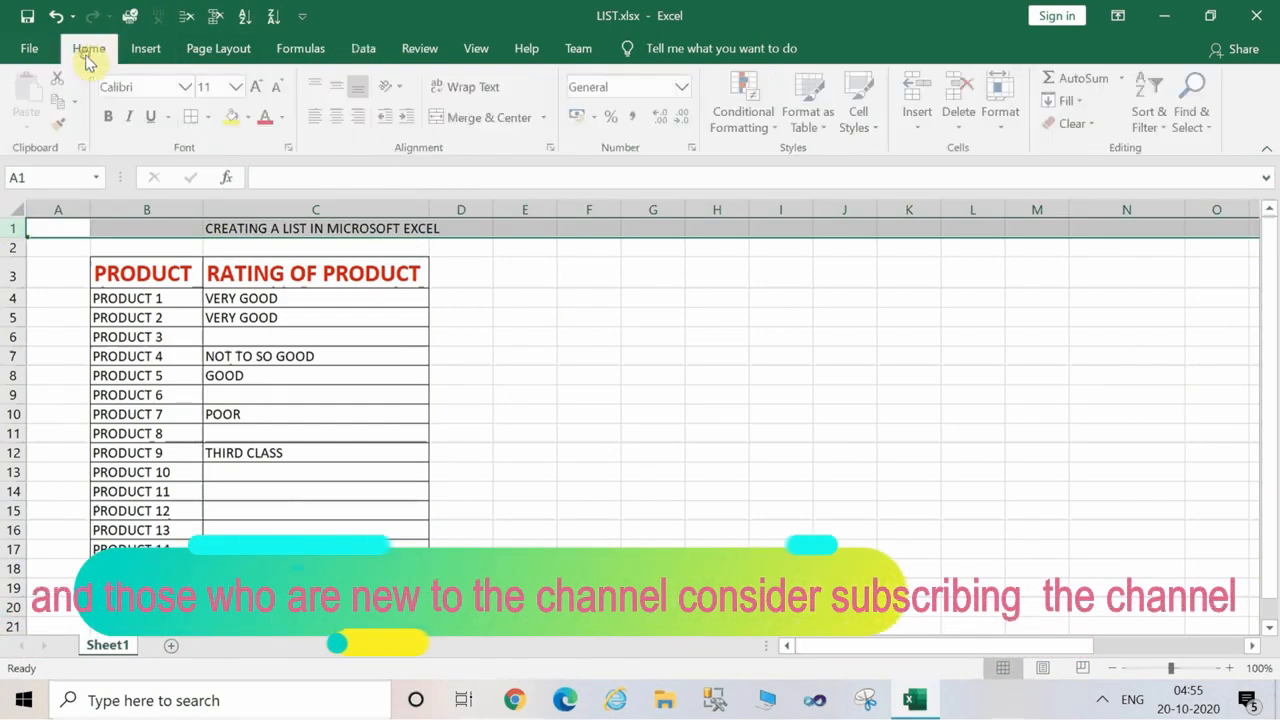
left_click(257, 86)
left_click(257, 86)
left_click(257, 86)
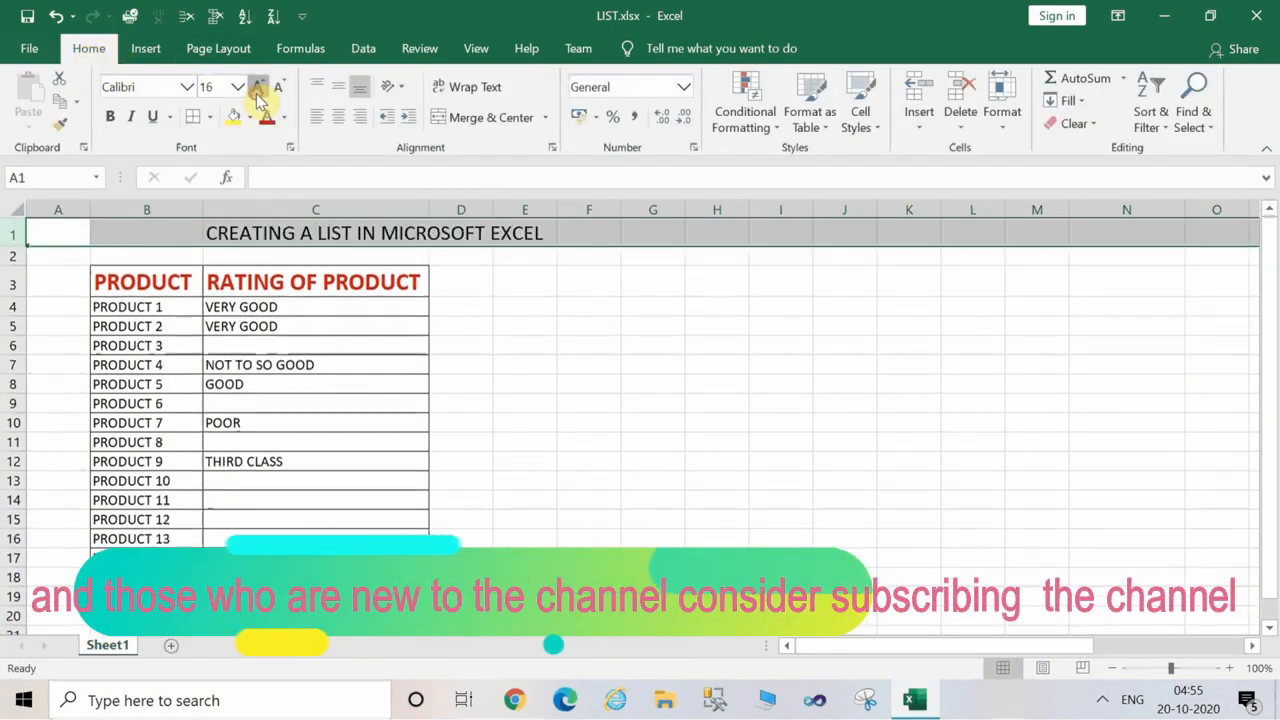
left_click(257, 86)
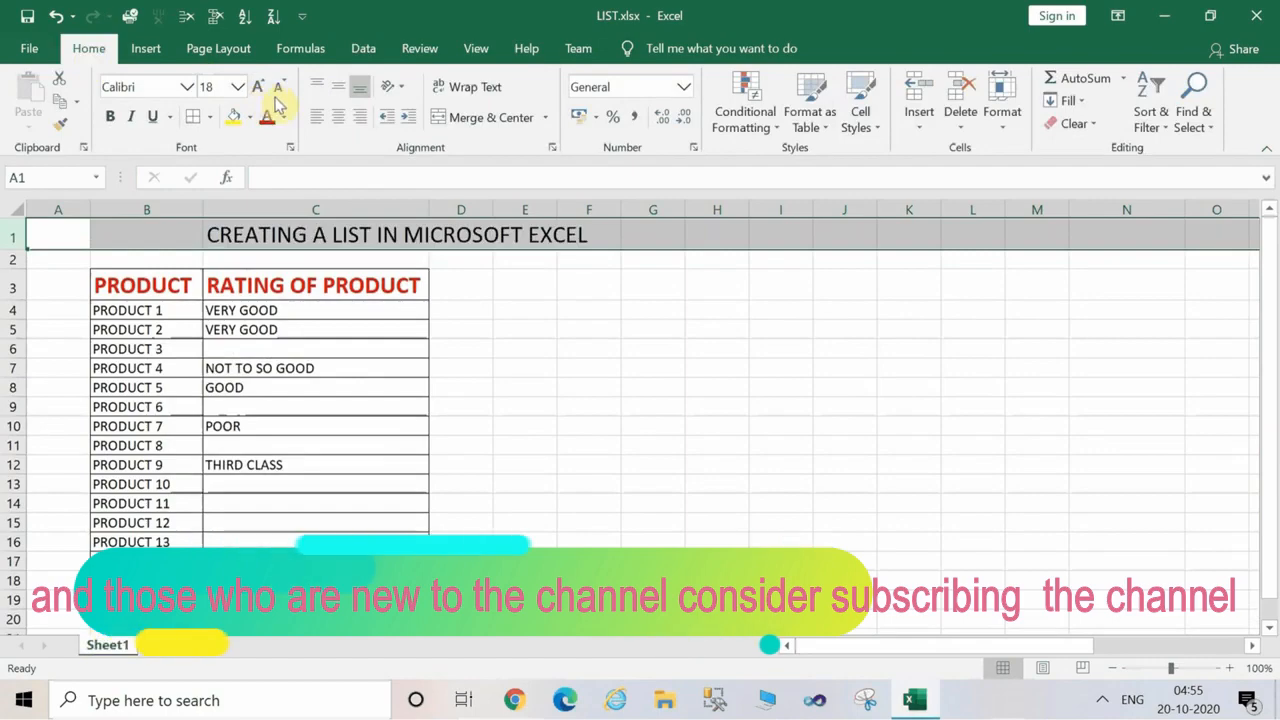
Change the font colour of the whole of row 1 to a theme blue.
left_click(284, 117)
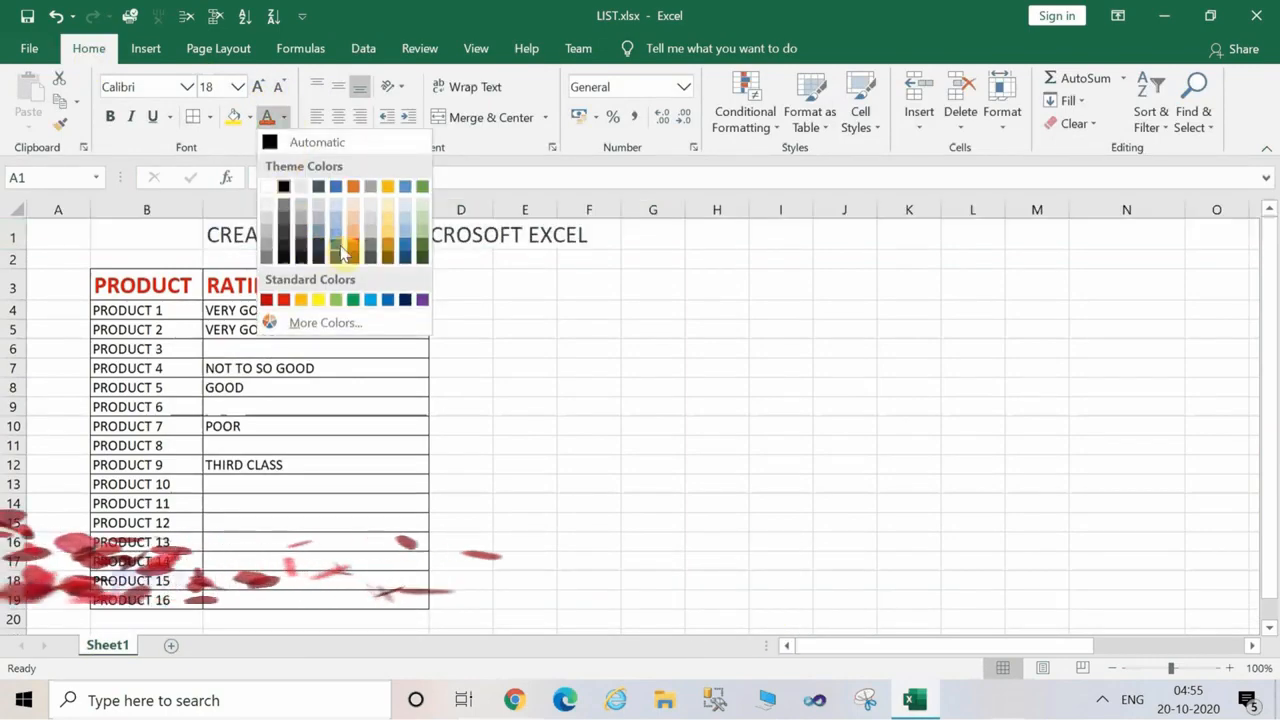
left_click(520, 323)
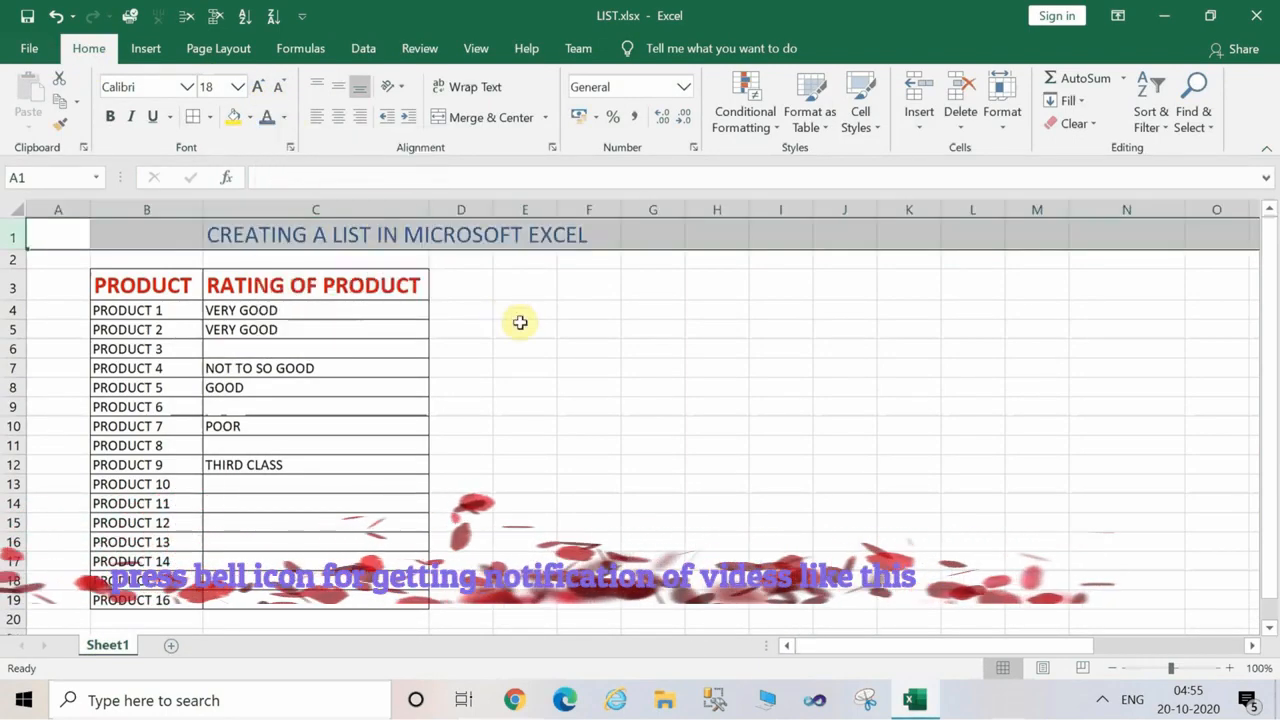
left_click(563, 409)
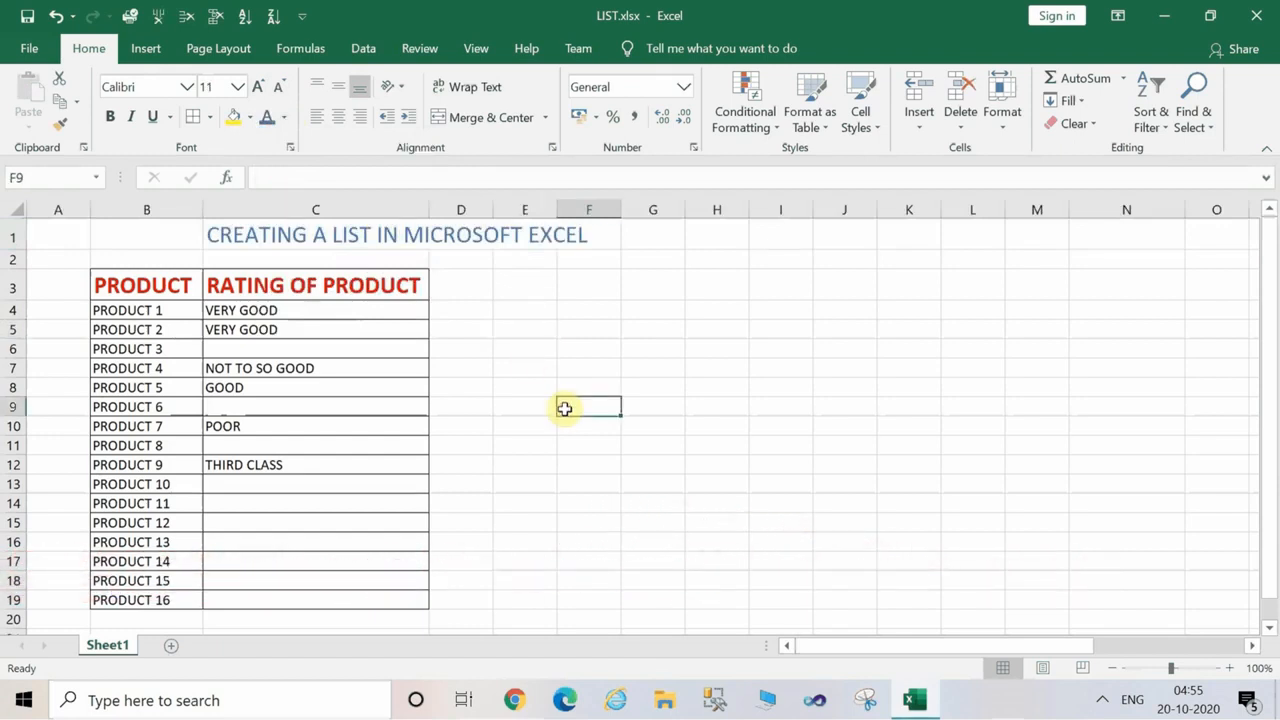
left_click(689, 435)
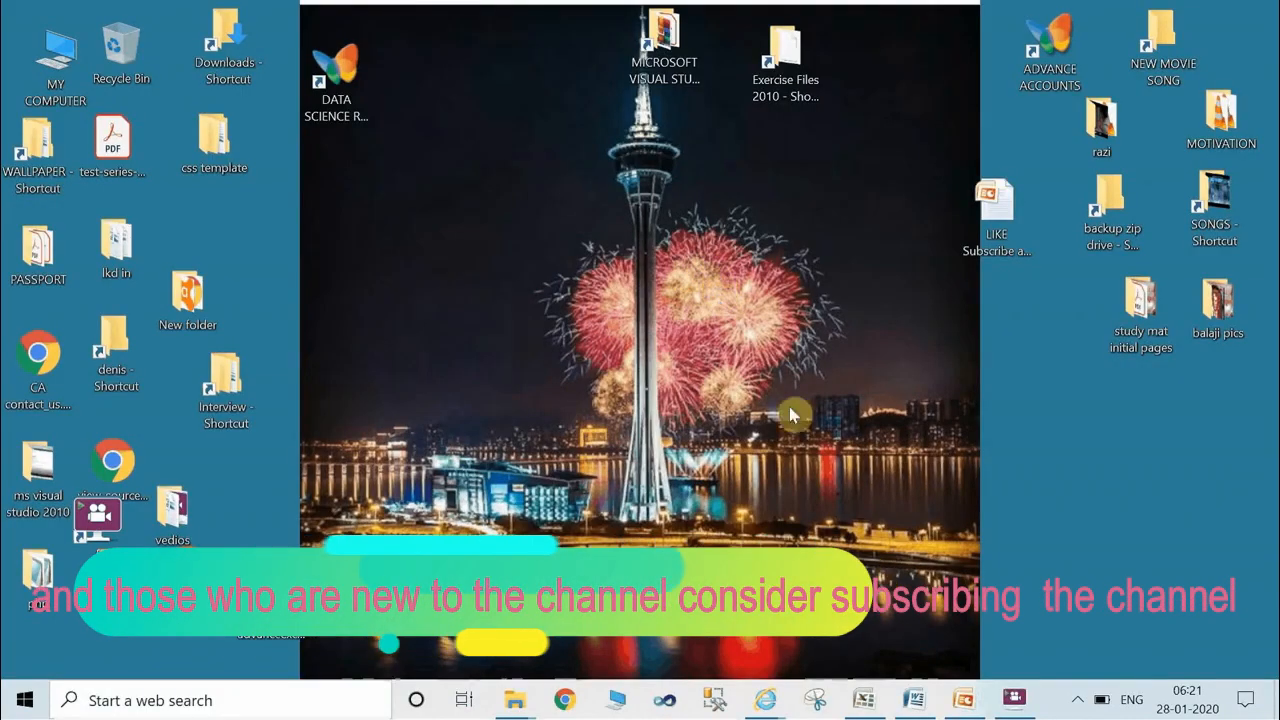
Switch to the VLOOKUP notes in Word and review the function's definition.
left_click(916, 700)
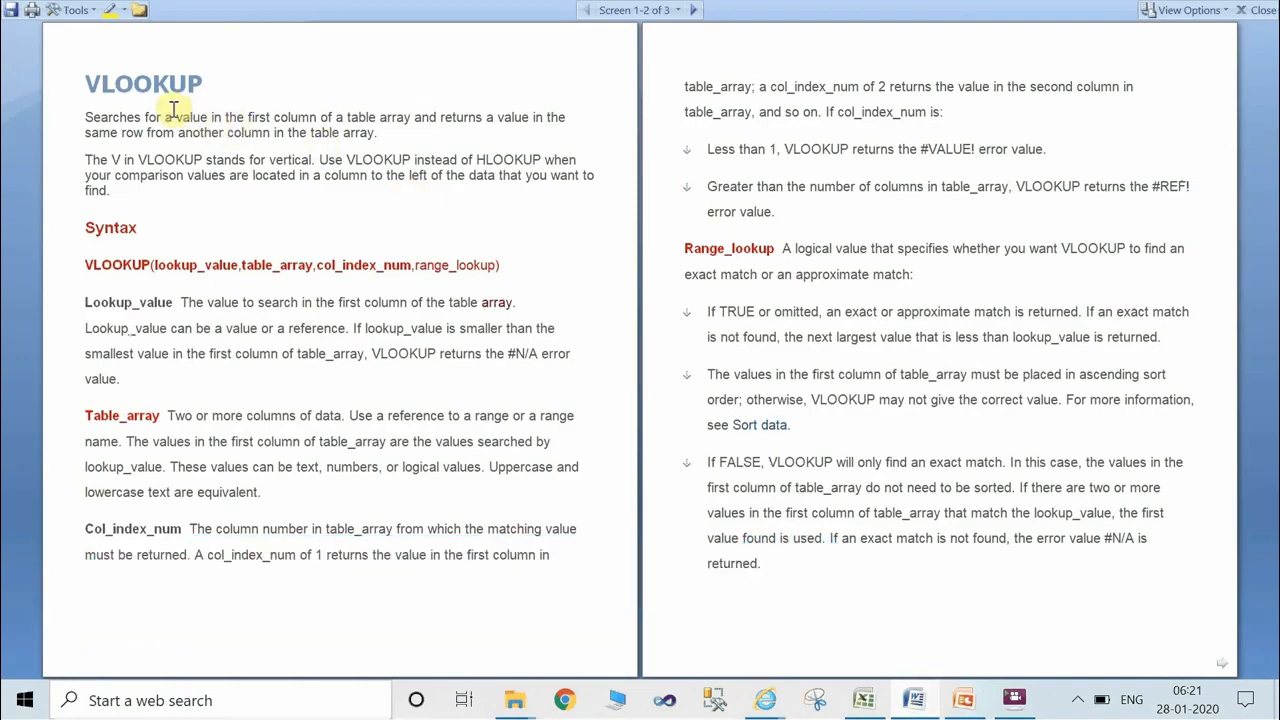
double_click(151, 80)
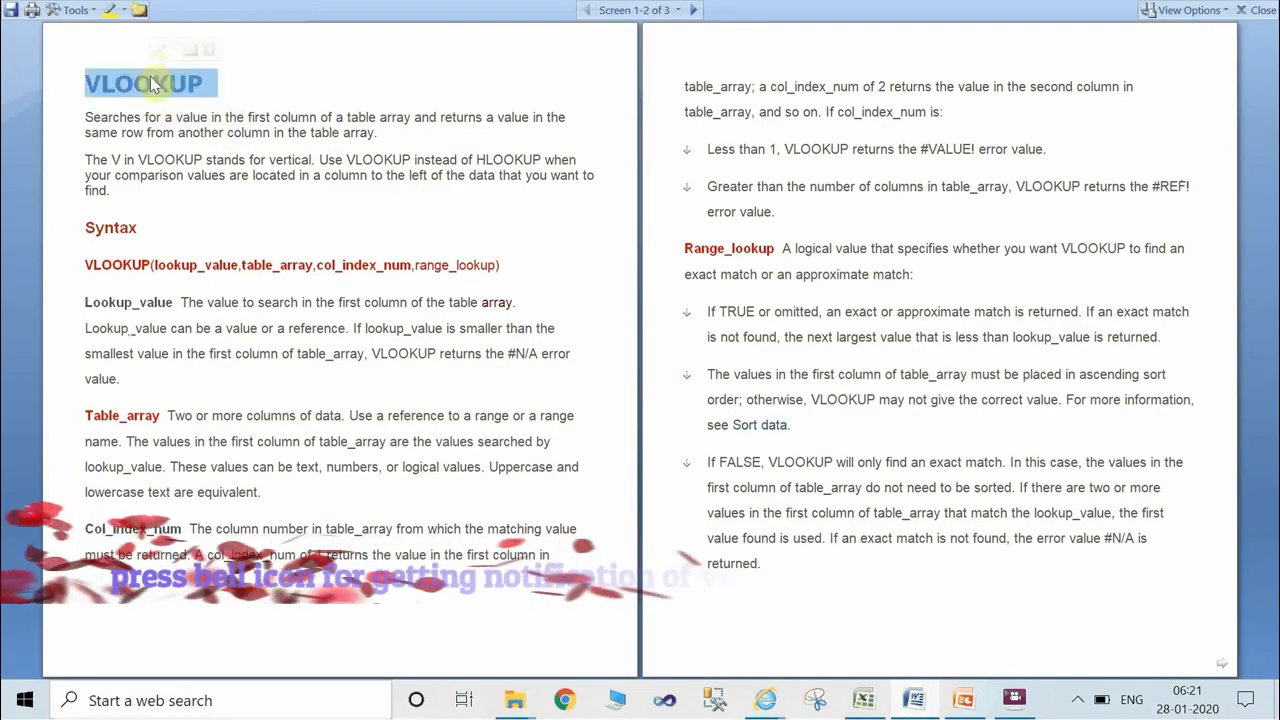
left_click_drag(178, 117, 294, 117)
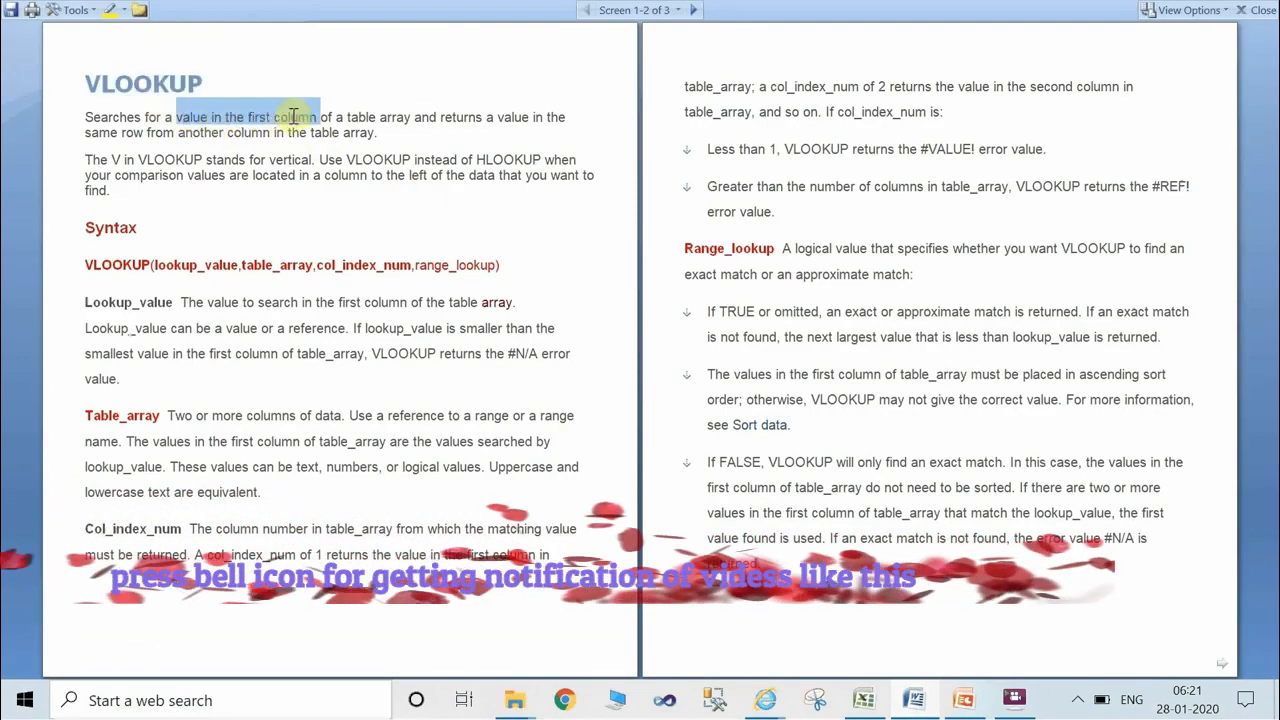
Review the notes' "How to apply Vlookup function in excel" instructions, from opening Excel to entering the formula.
key("Page_Down")
double_click(278, 88)
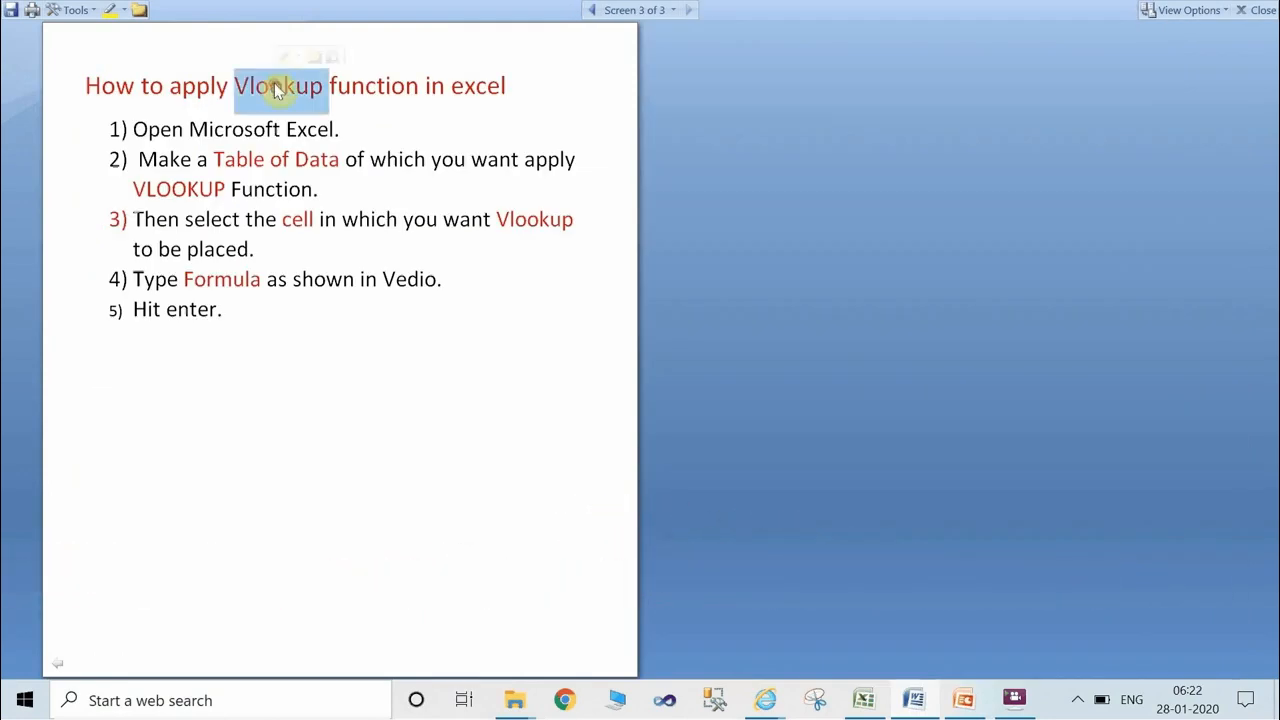
double_click(233, 132)
double_click(252, 162)
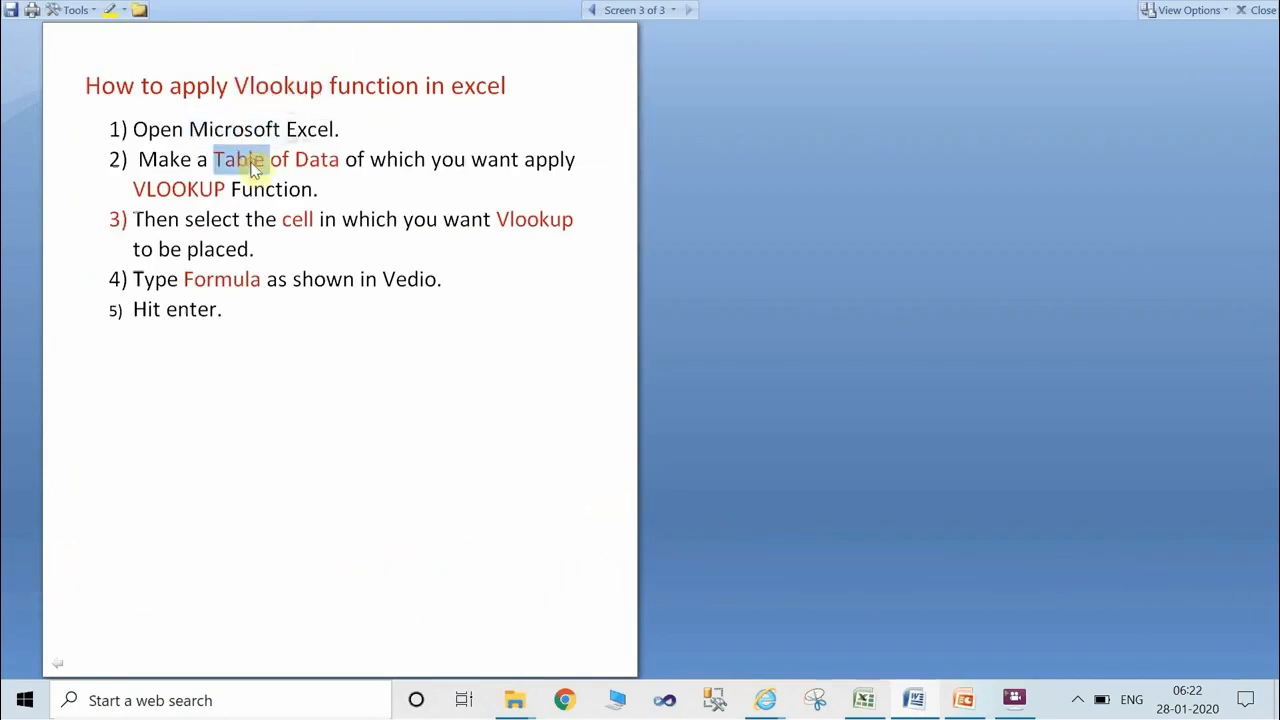
left_click(175, 188)
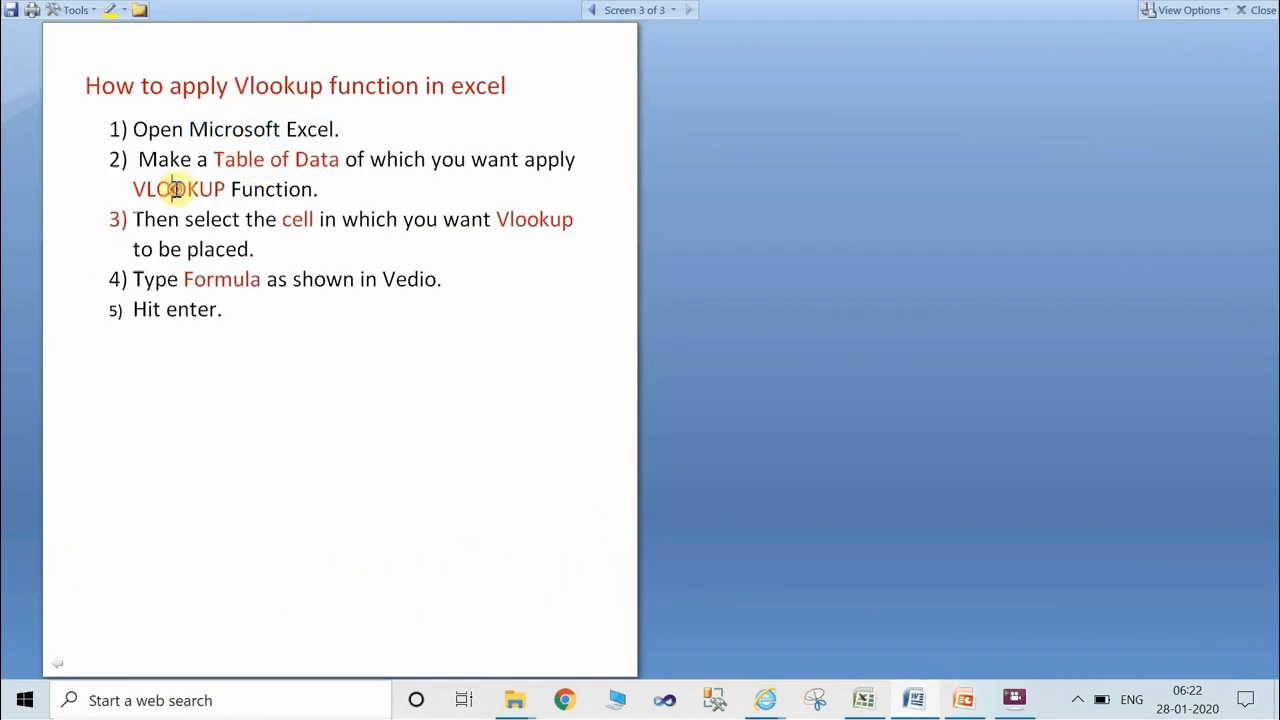
double_click(300, 219)
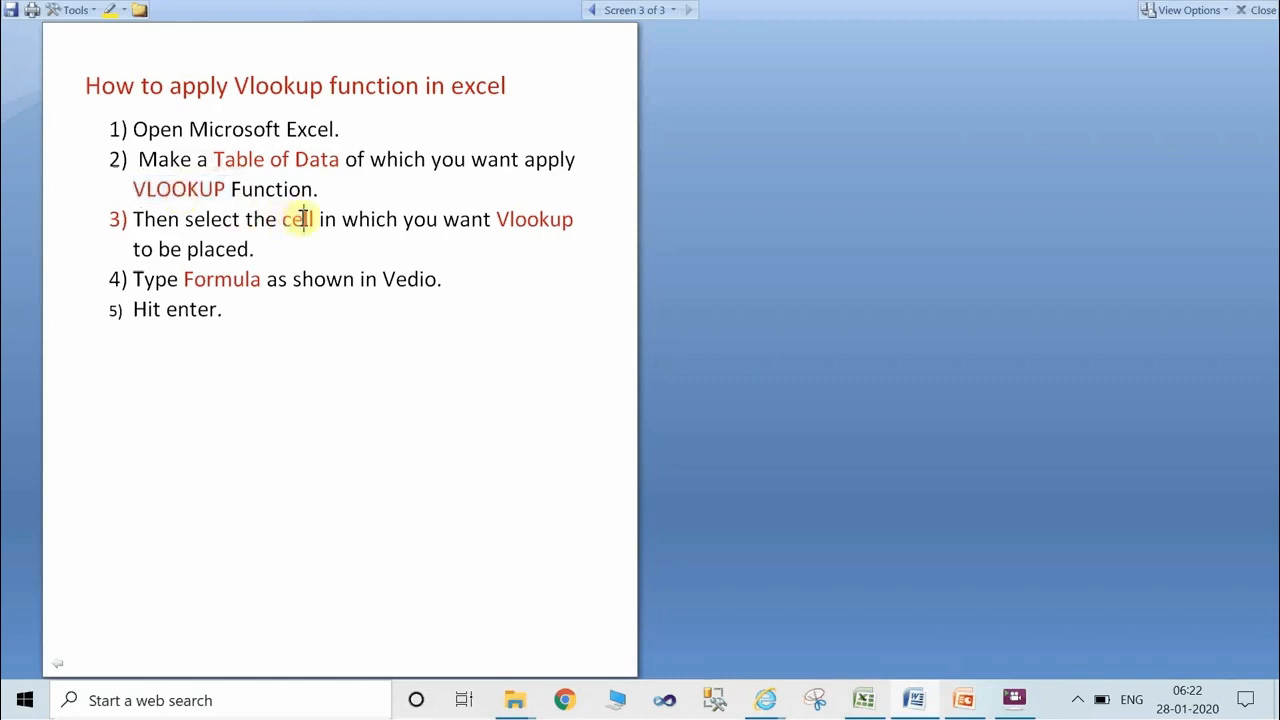
double_click(224, 286)
double_click(197, 313)
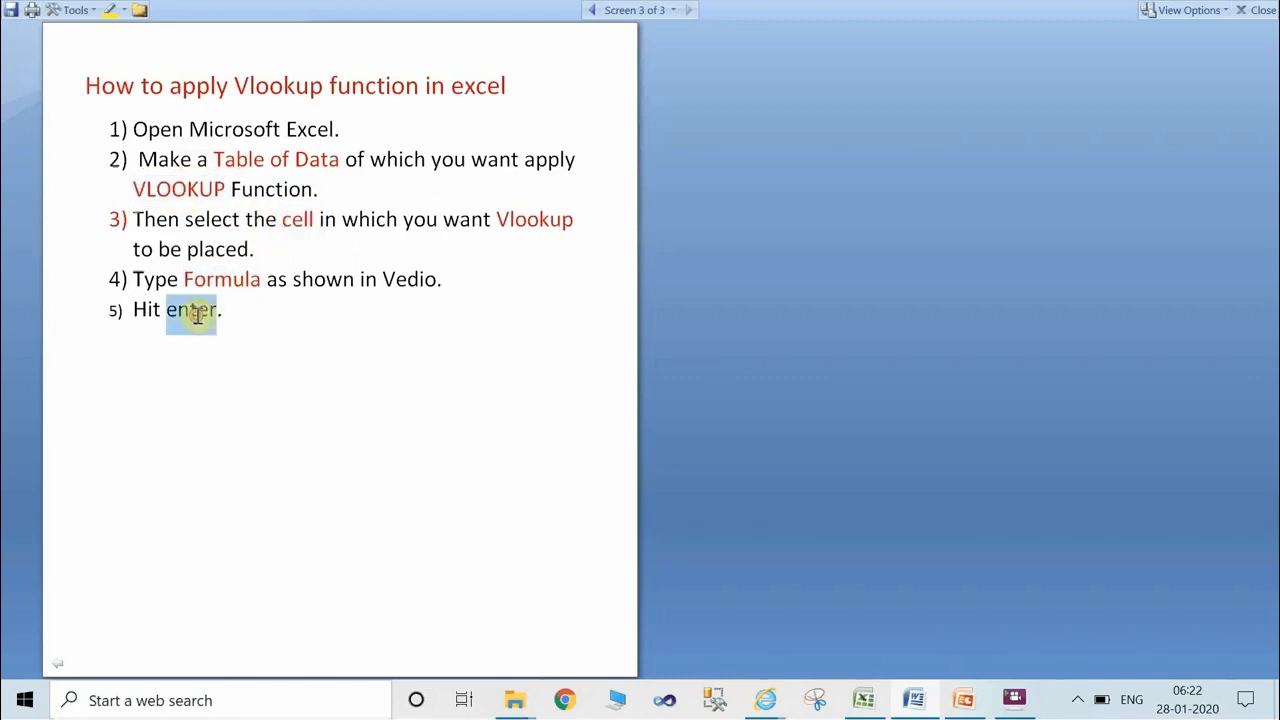
Switch to the vVLOOKUP workbook in Excel and examine the lookup name in A18 and the marks formula in C18.
left_click(879, 703)
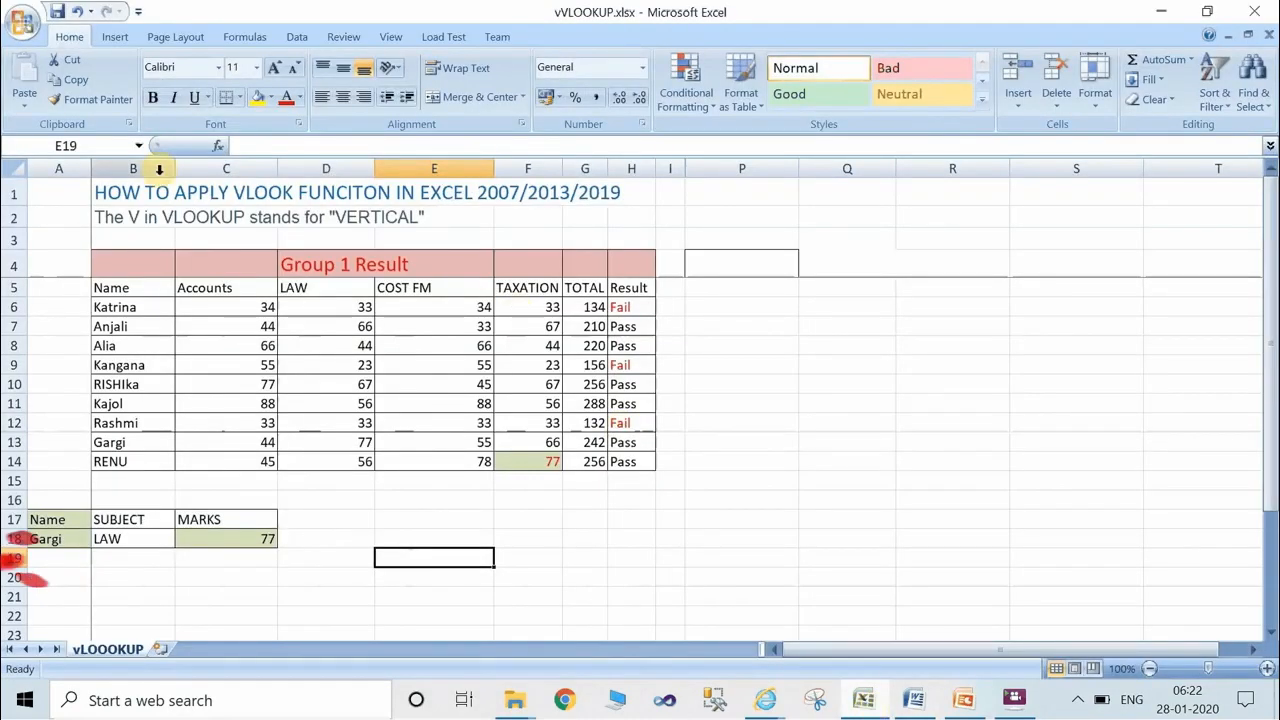
left_click(14, 193)
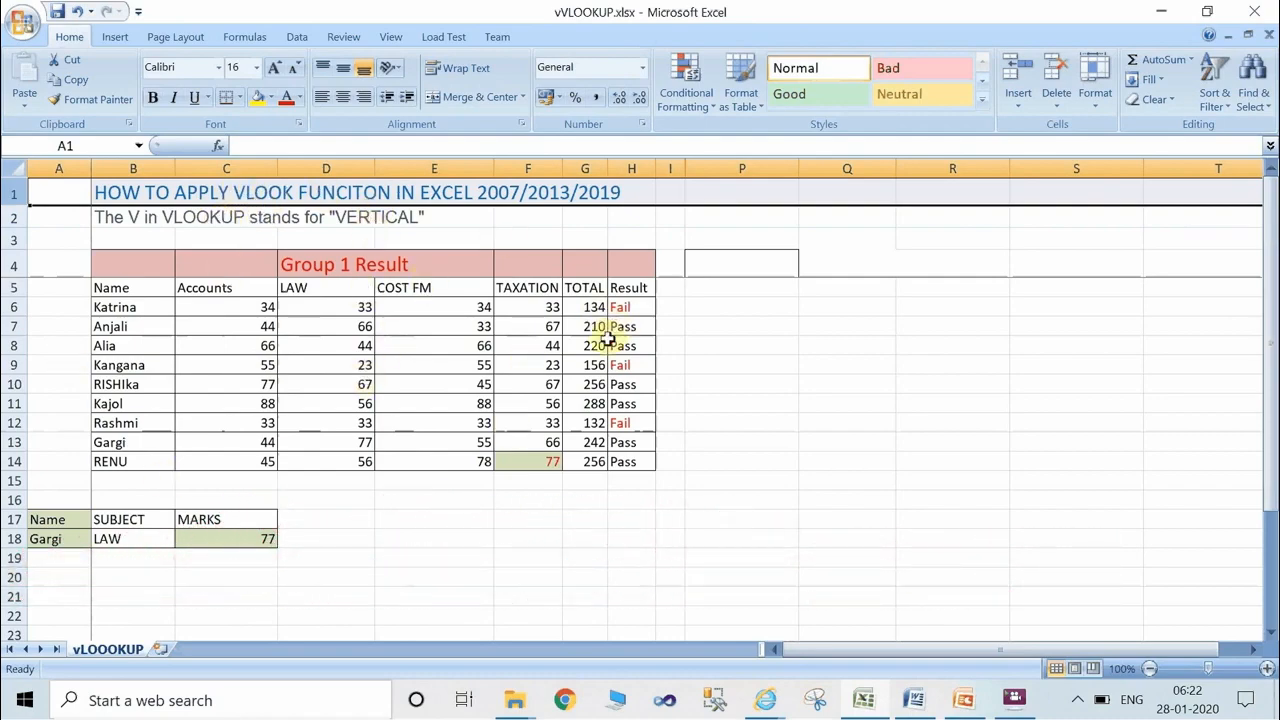
left_click(81, 537)
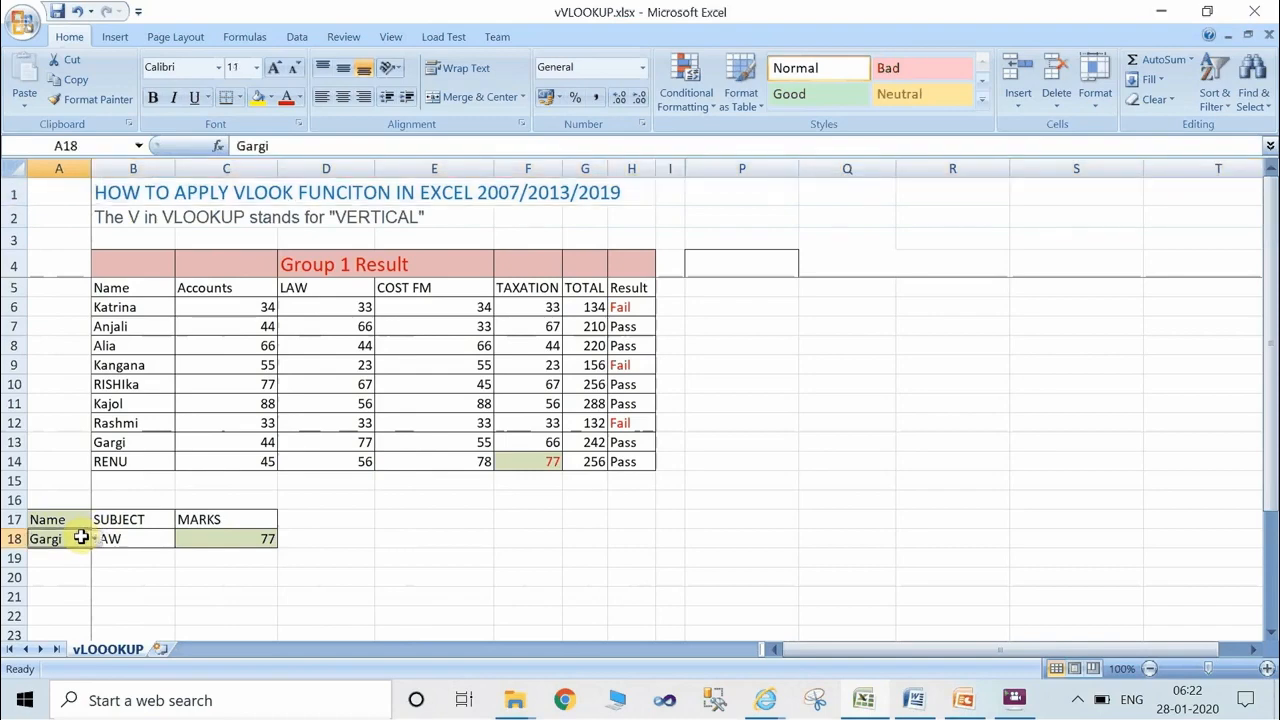
left_click(231, 538)
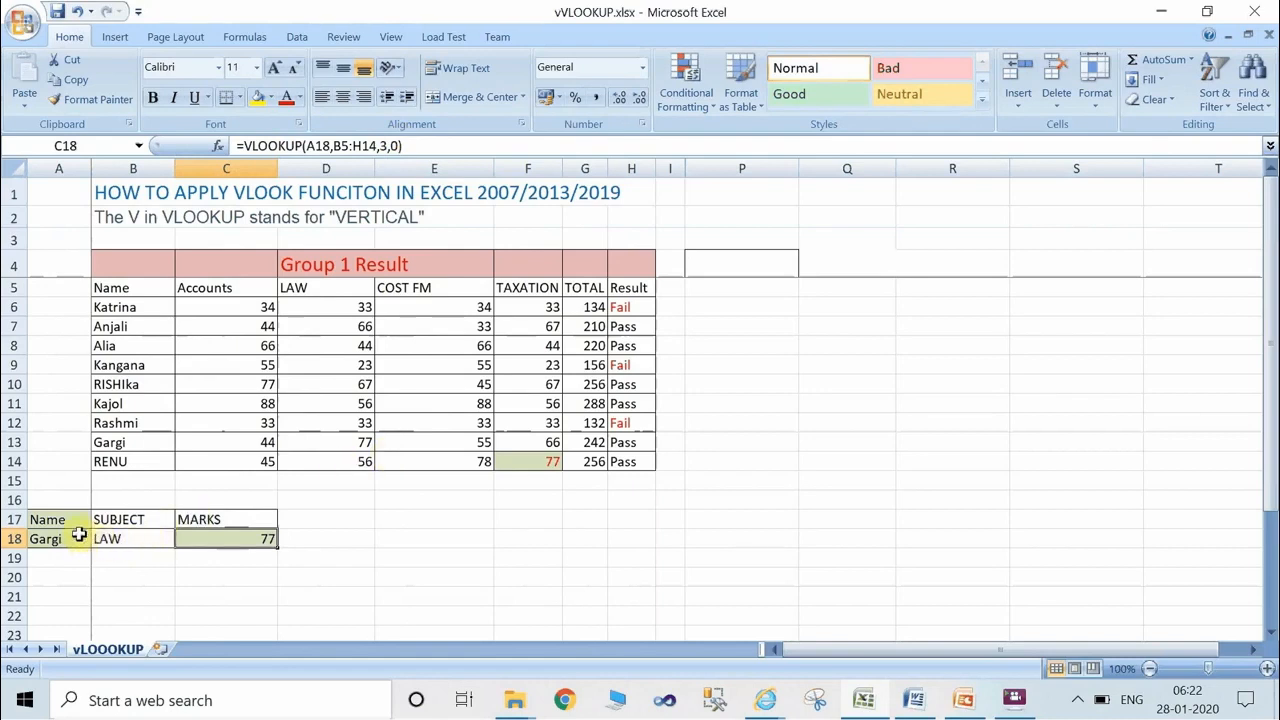
Choose the row 10 student from the name list in A18 and compare the looked-up mark with D10.
left_click(79, 536)
left_click(96, 545)
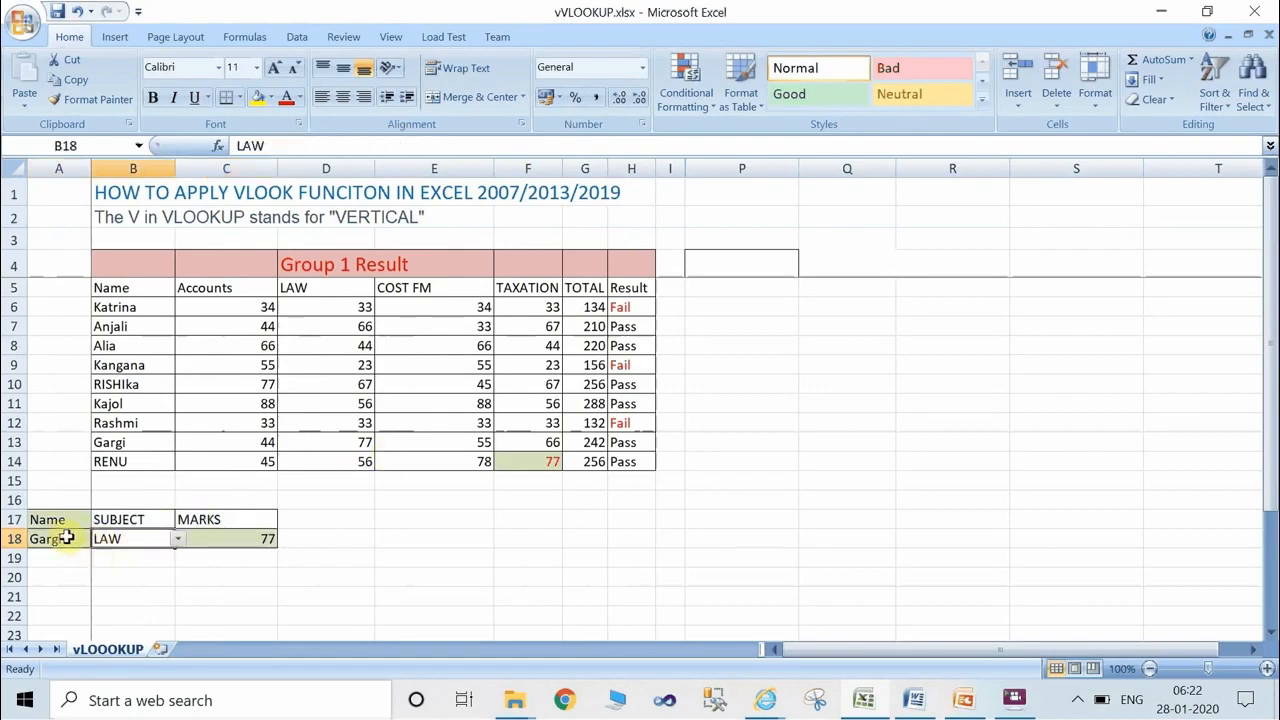
left_click(65, 538)
left_click(94, 540)
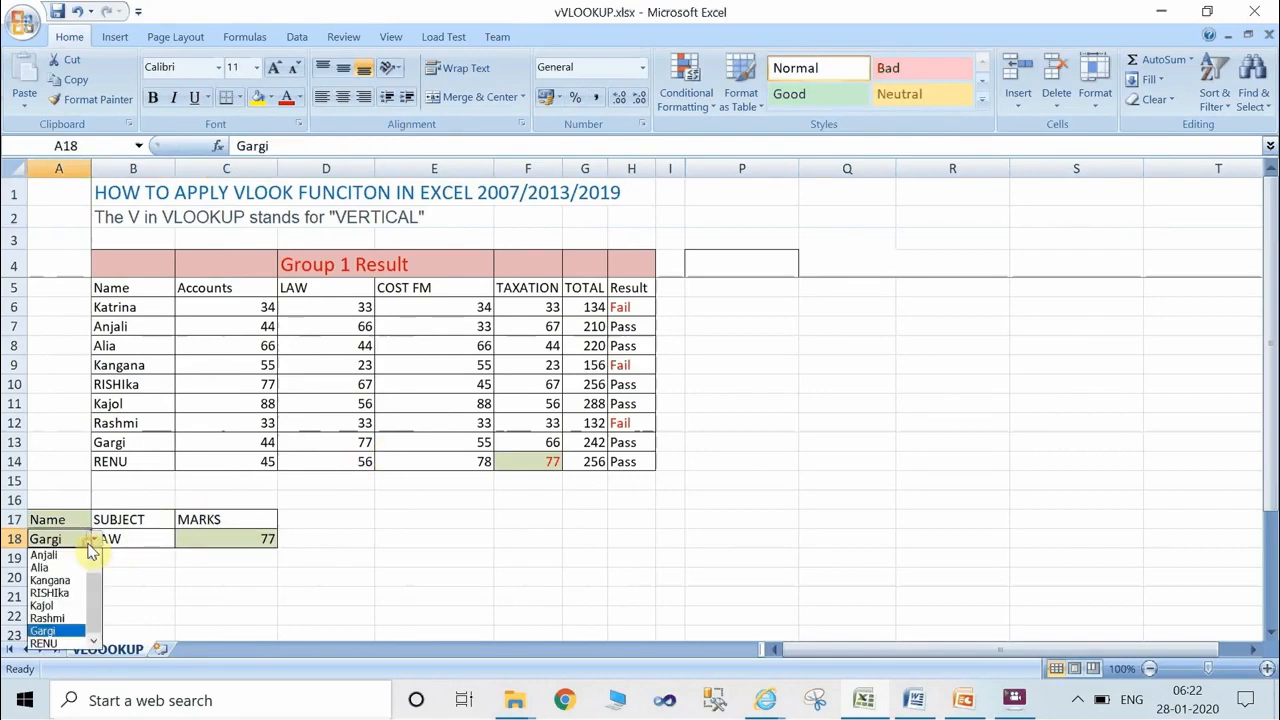
left_click(52, 593)
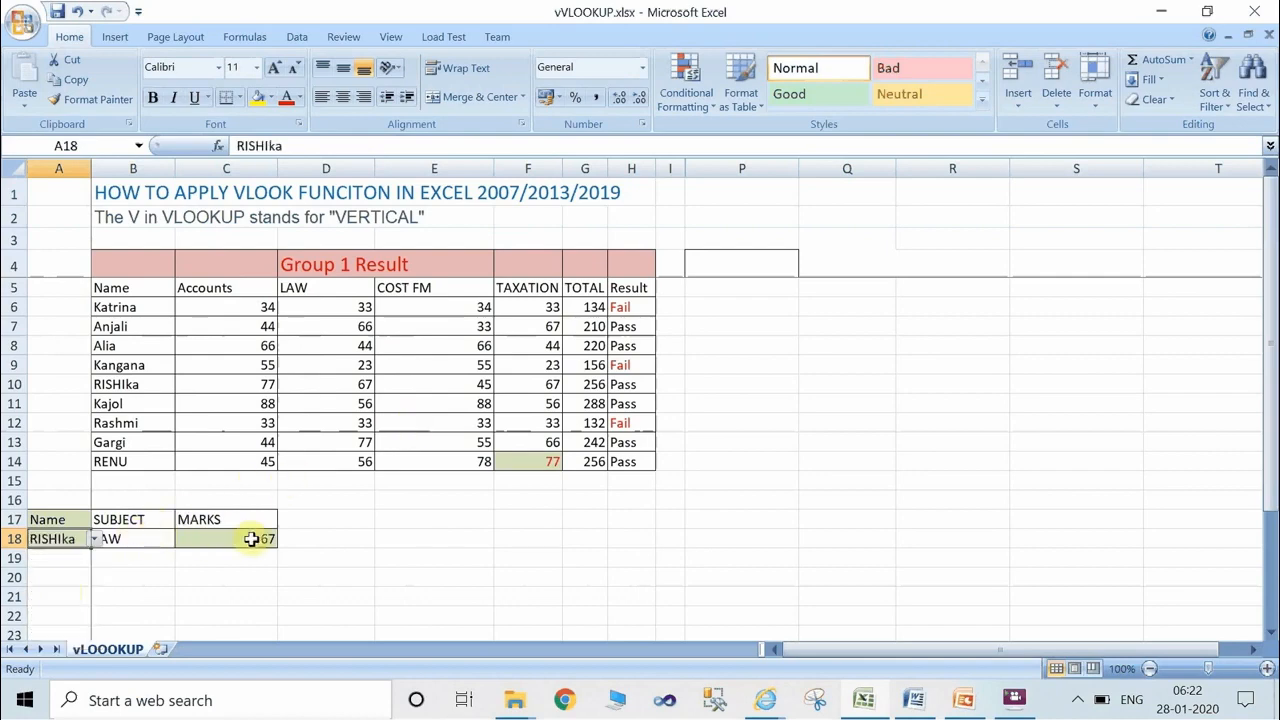
left_click(9, 384)
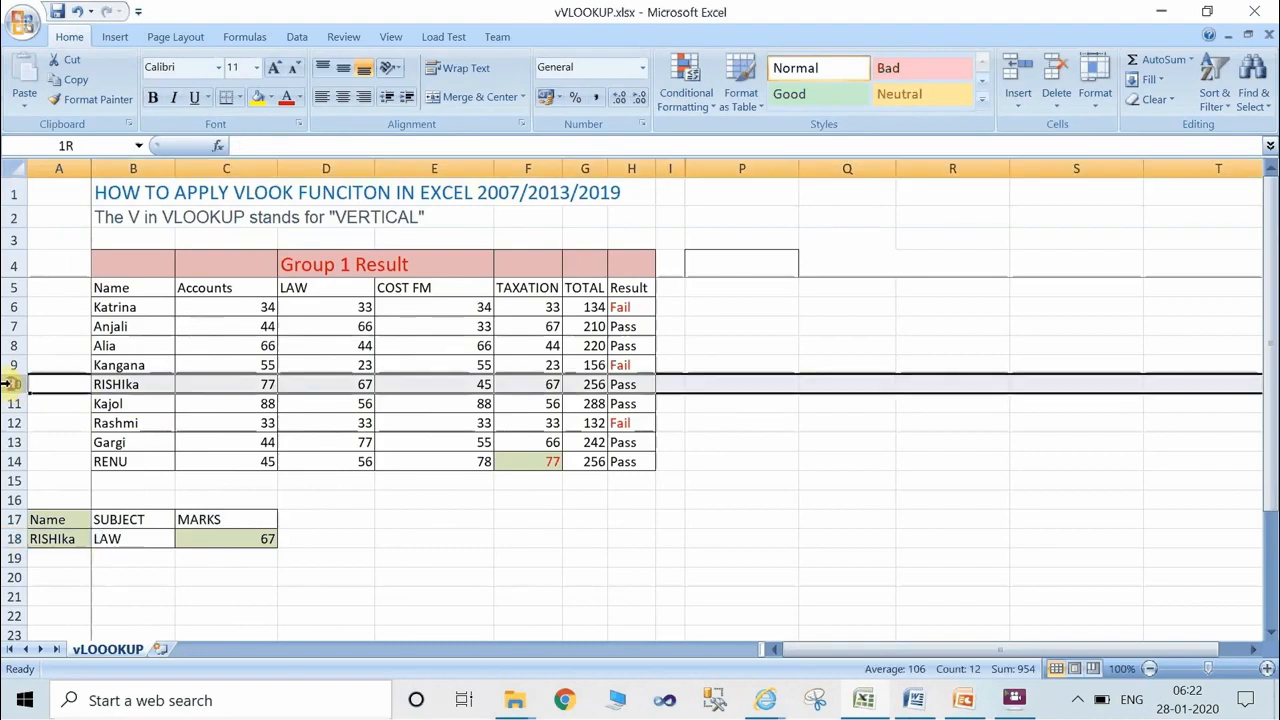
left_click(320, 383)
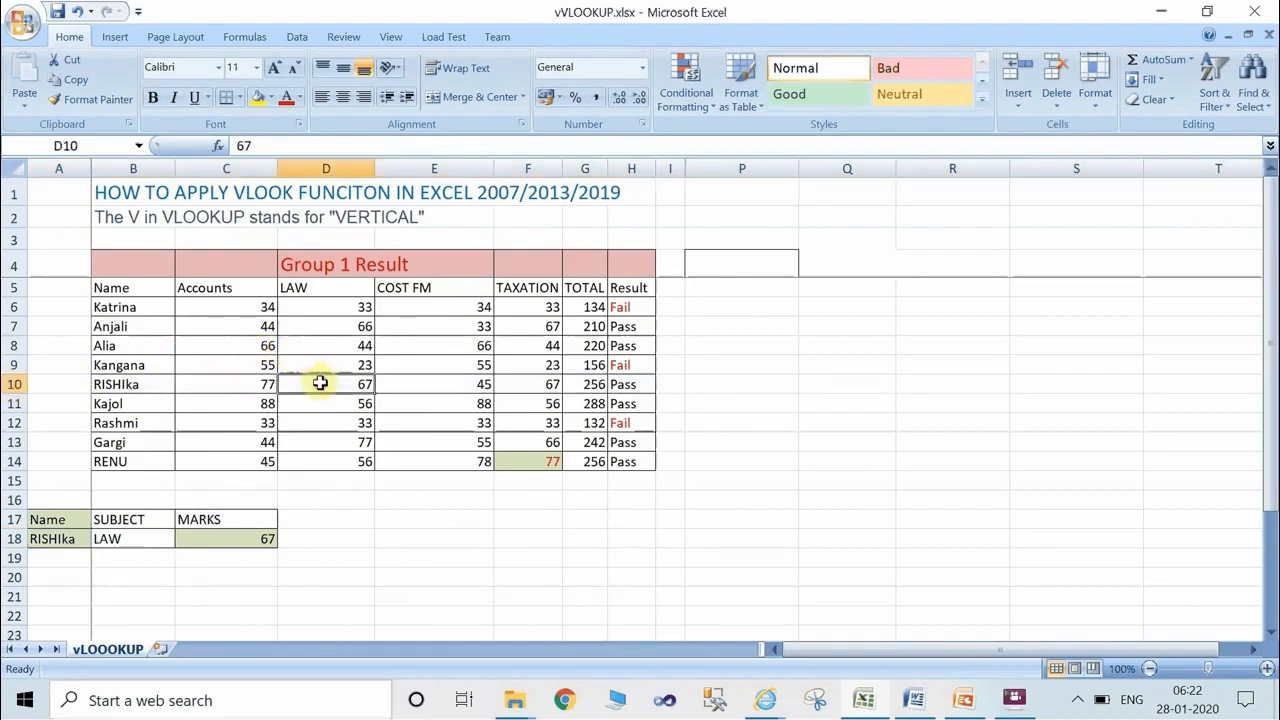
Choose the row 12 student from the name list in A18 and compare the mark in C18 with D12.
left_click(78, 538)
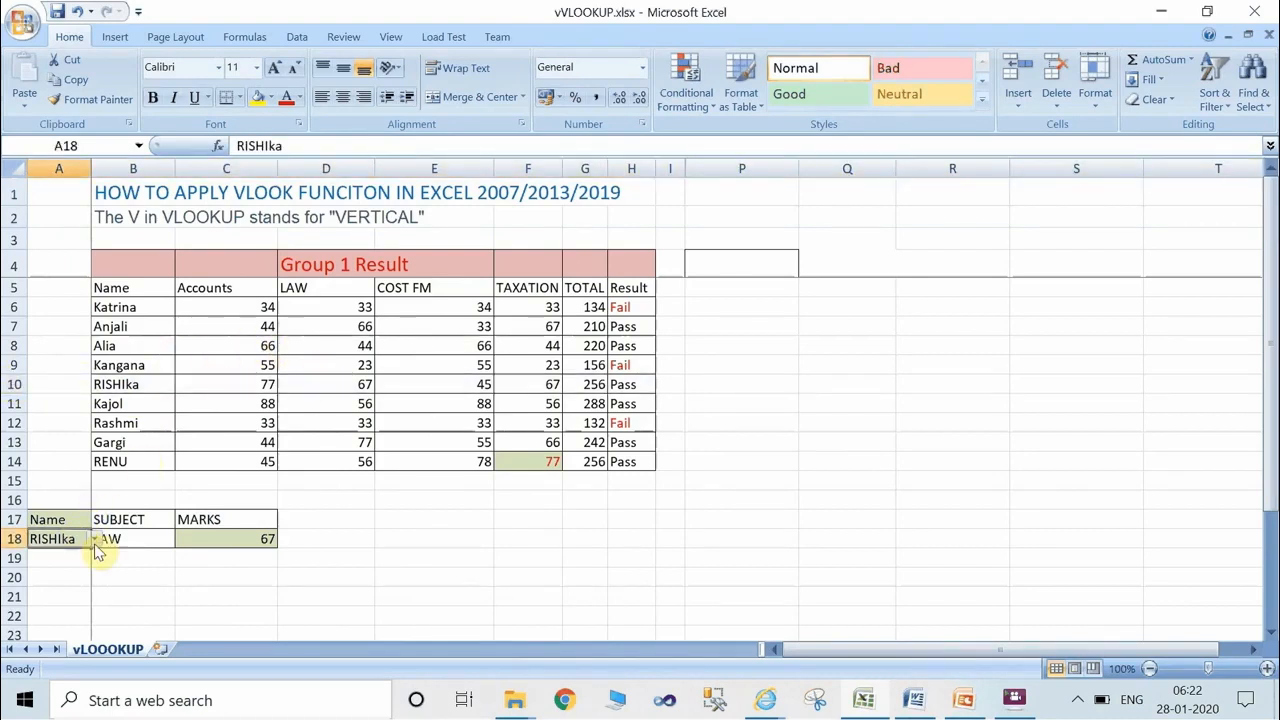
left_click(94, 539)
left_click(72, 618)
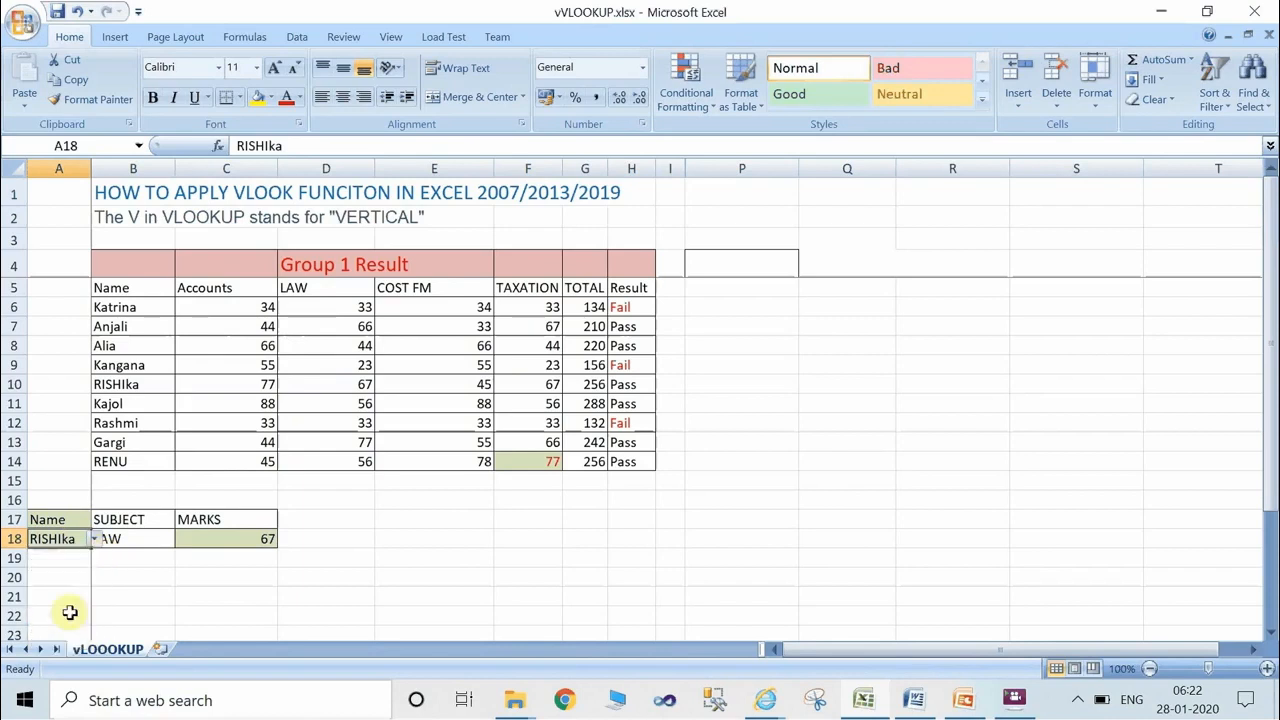
left_click(254, 539)
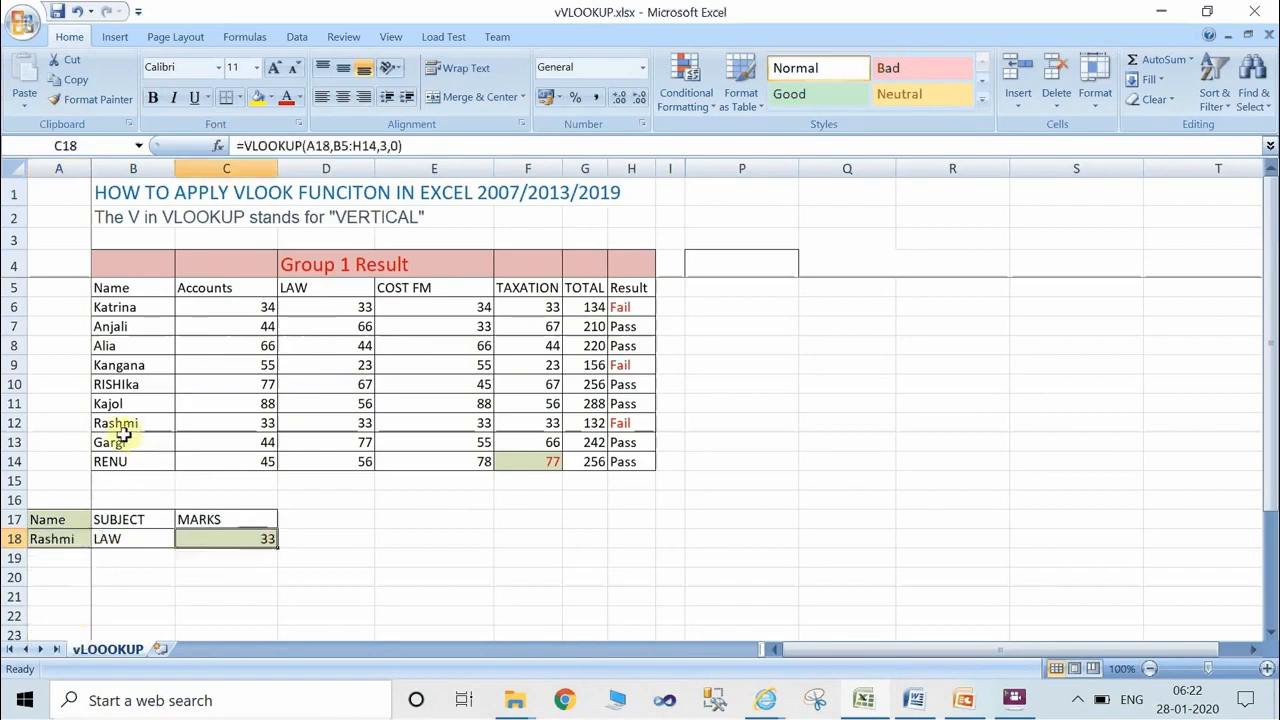
left_click(12, 423)
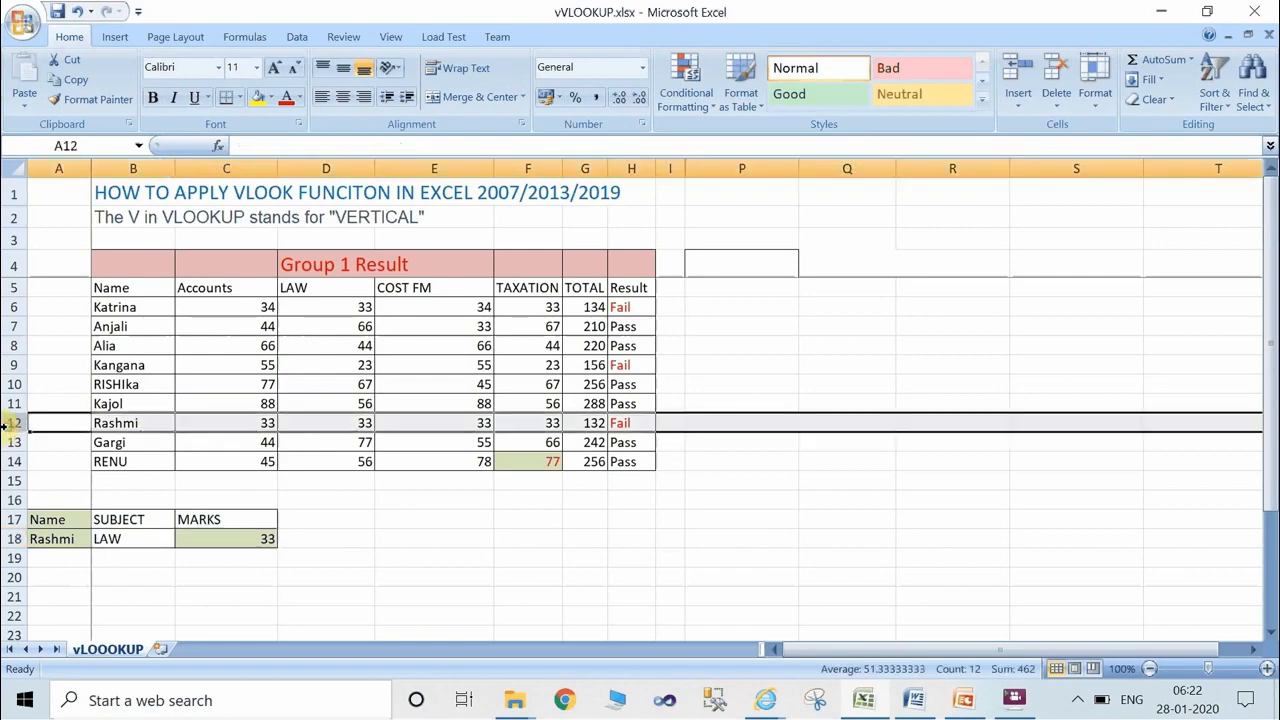
left_click(337, 421)
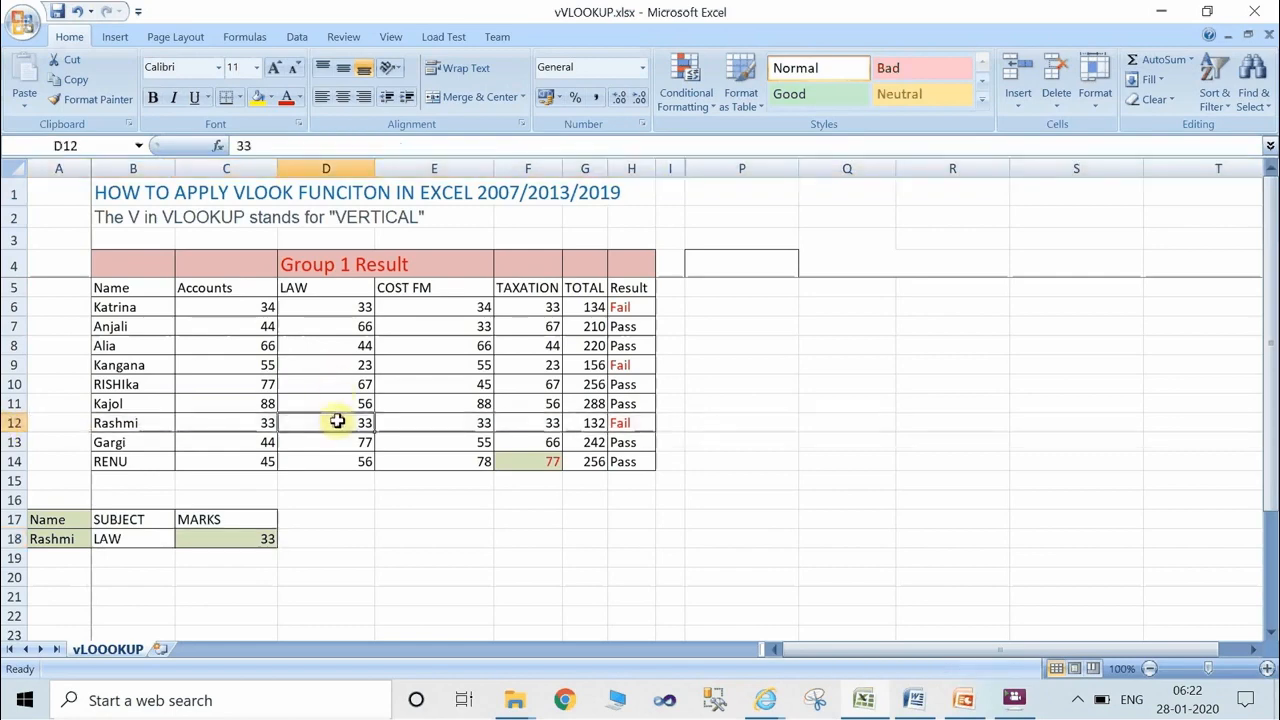
Enter the formula =VLOOKUP(A18,B5:H14,3,0) in cell C20 to retrieve the chosen student's LAW marks.
left_click(242, 577)
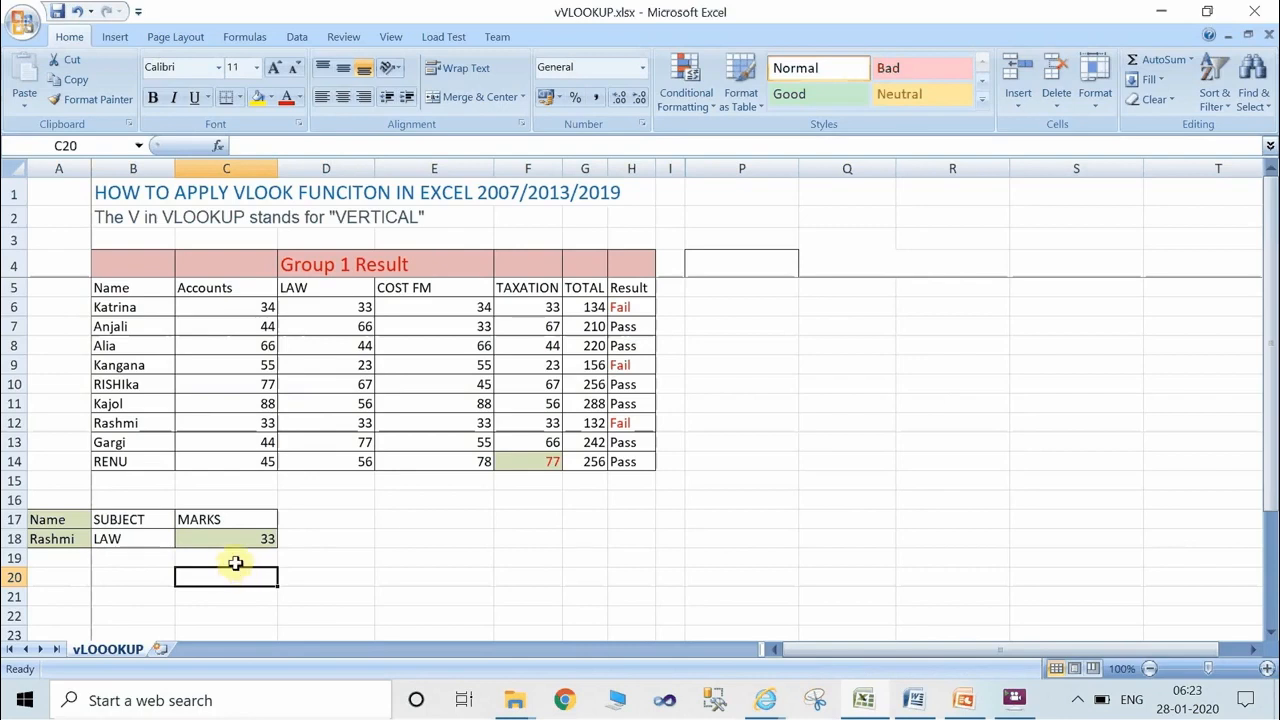
type("=")
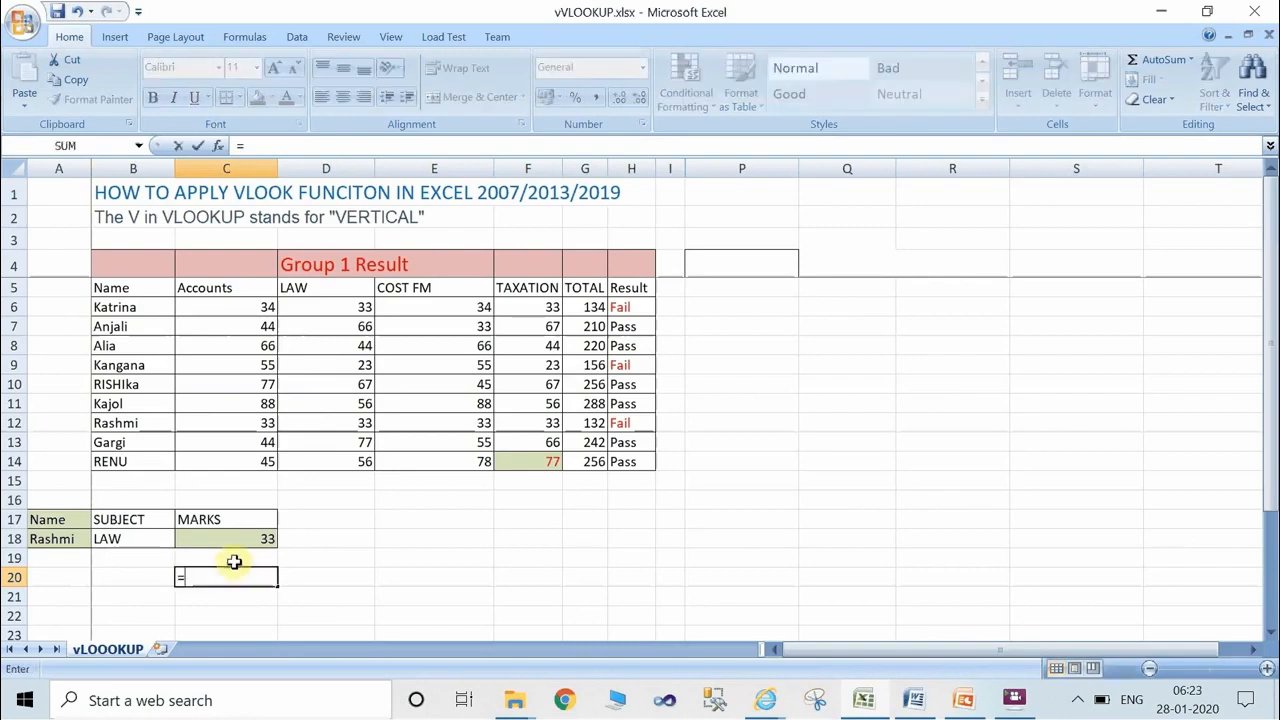
type("vll")
key("BackSpace")
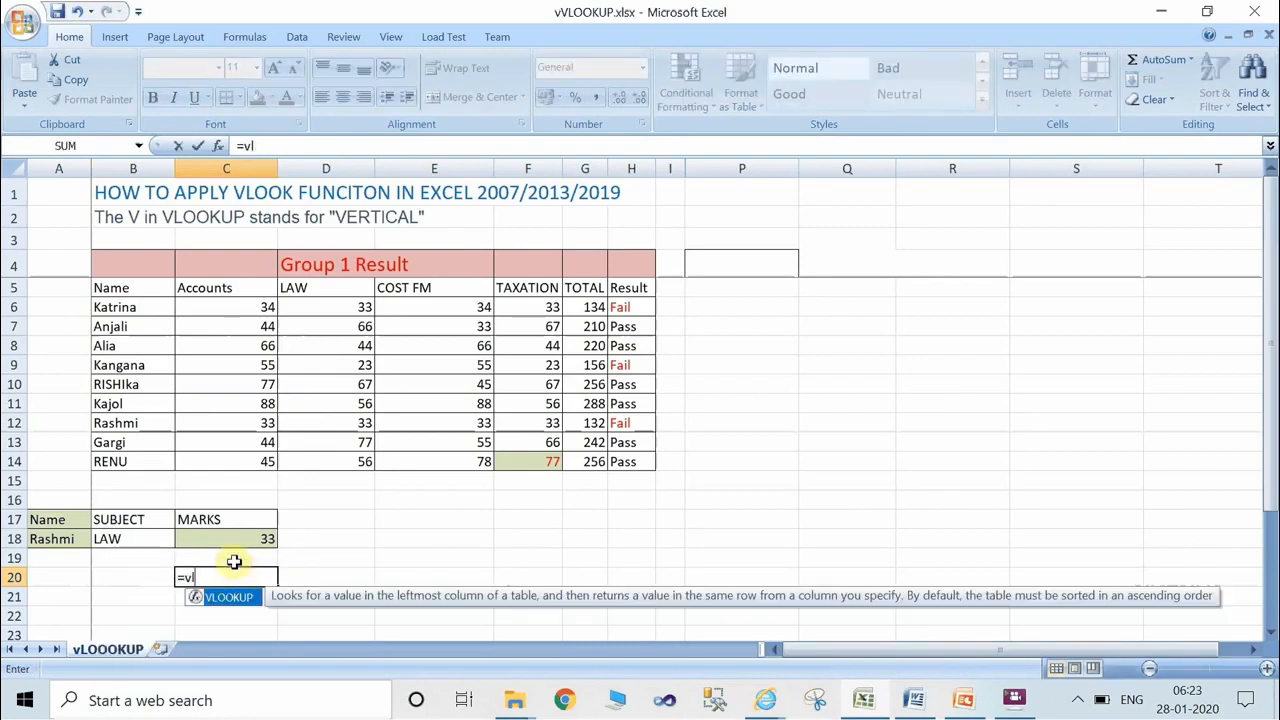
key("Tab")
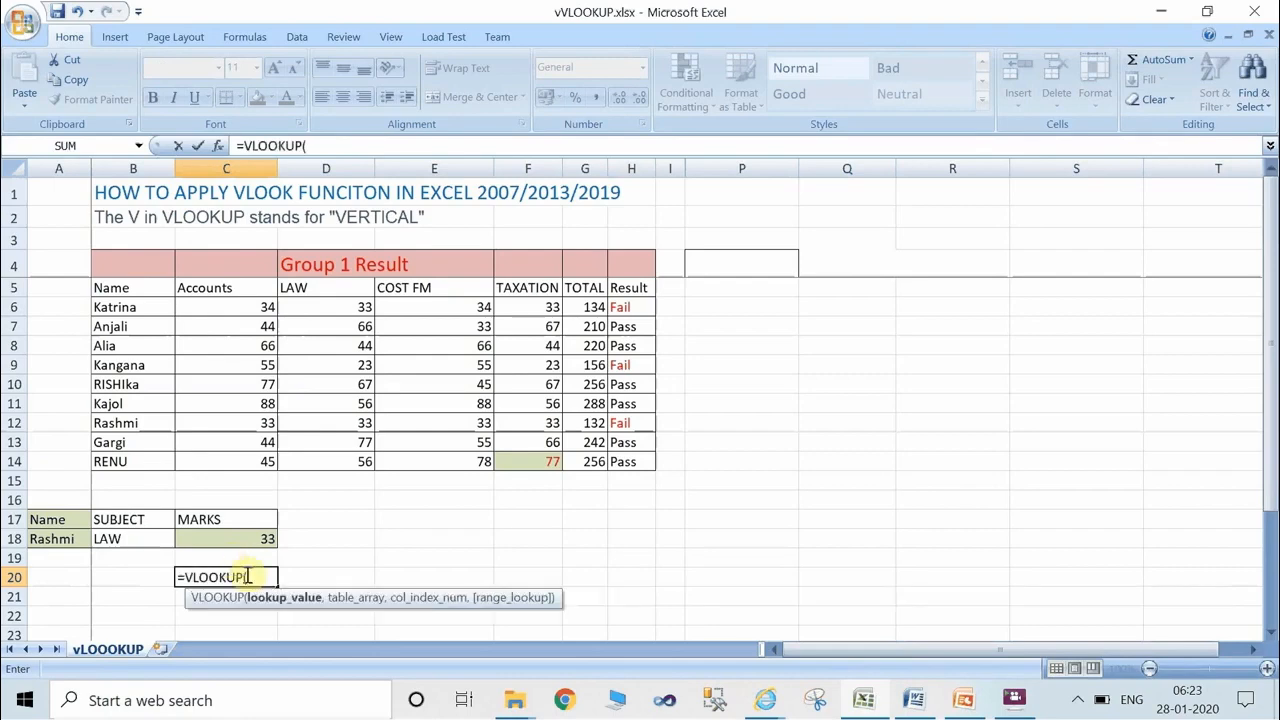
left_click(71, 543)
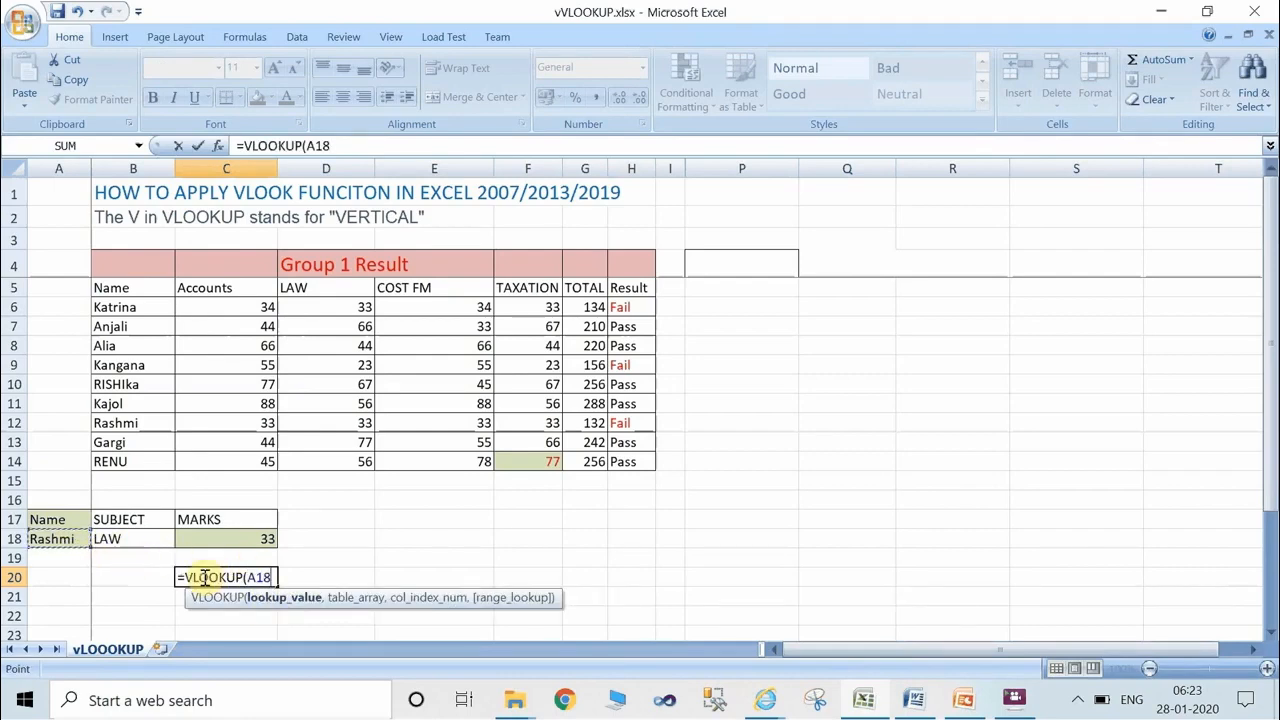
type(",")
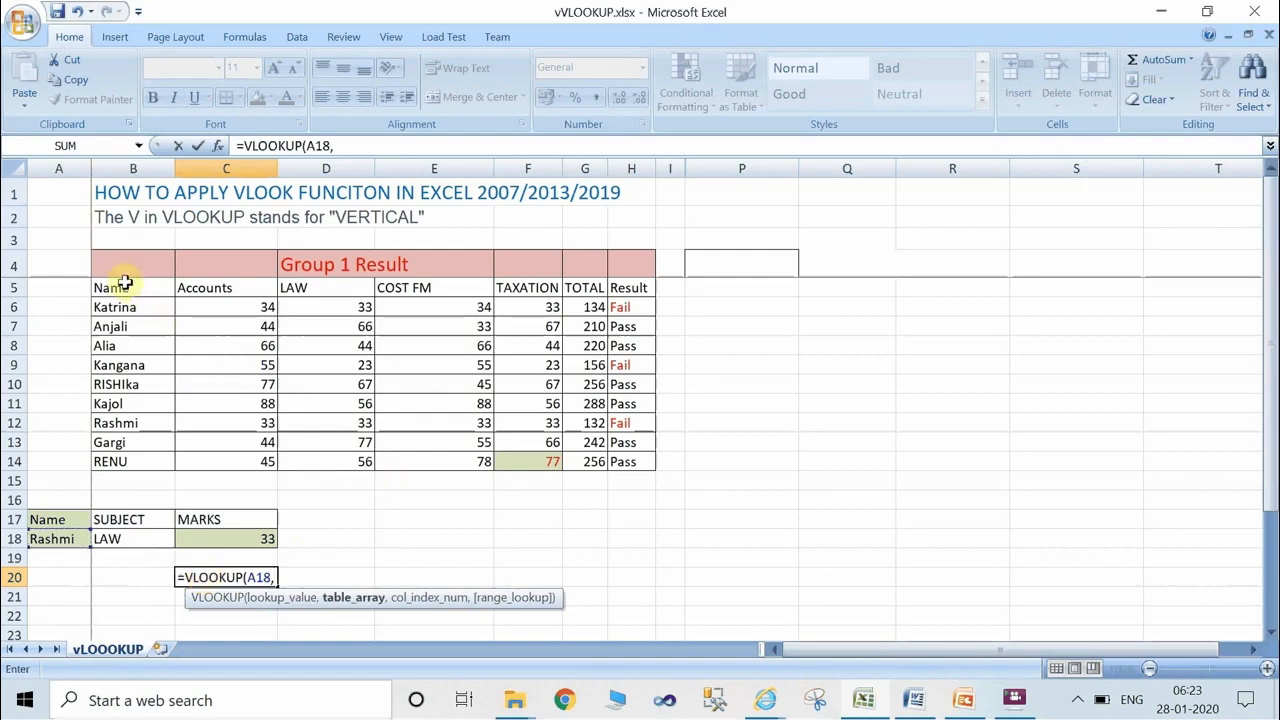
left_click_drag(108, 284, 635, 466)
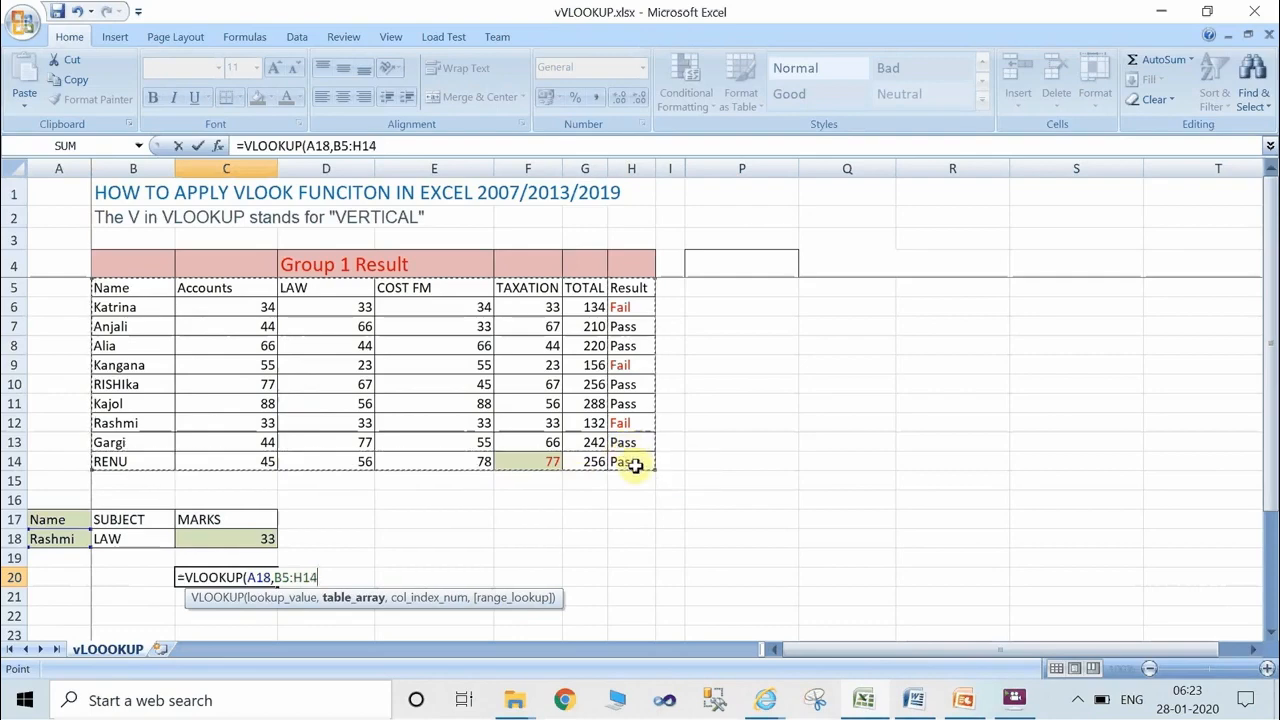
type(",3")
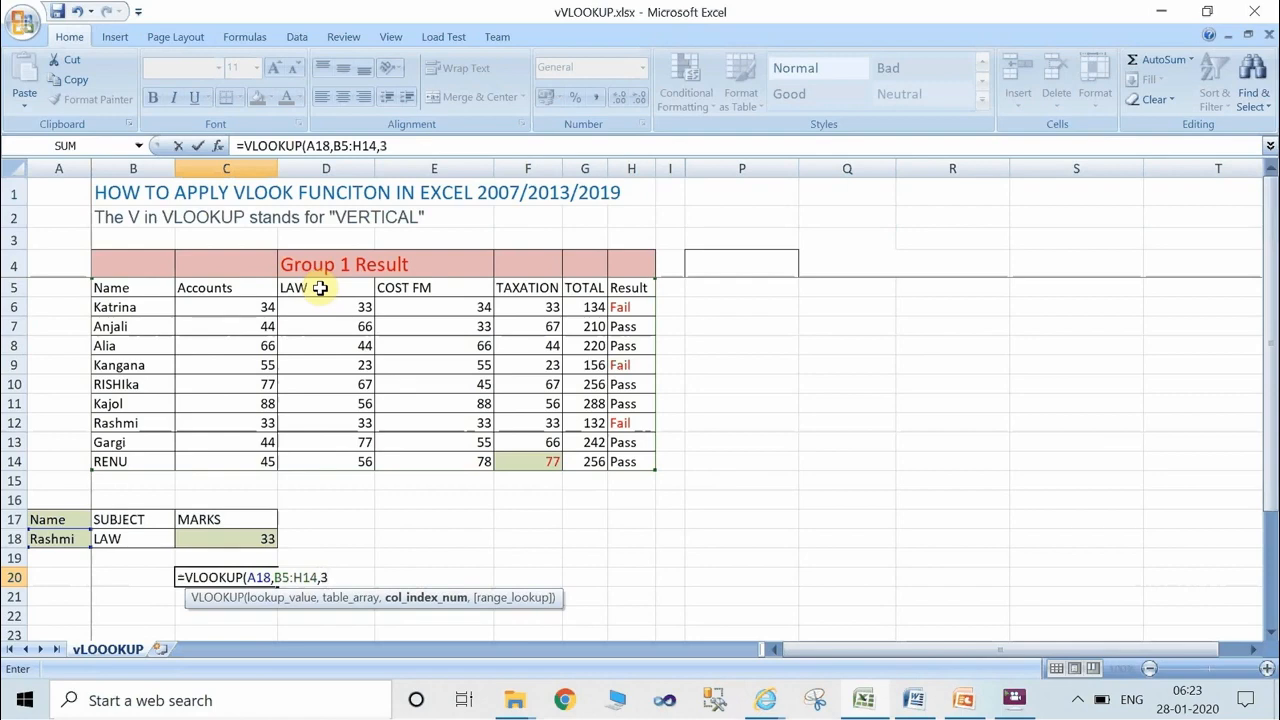
type(",")
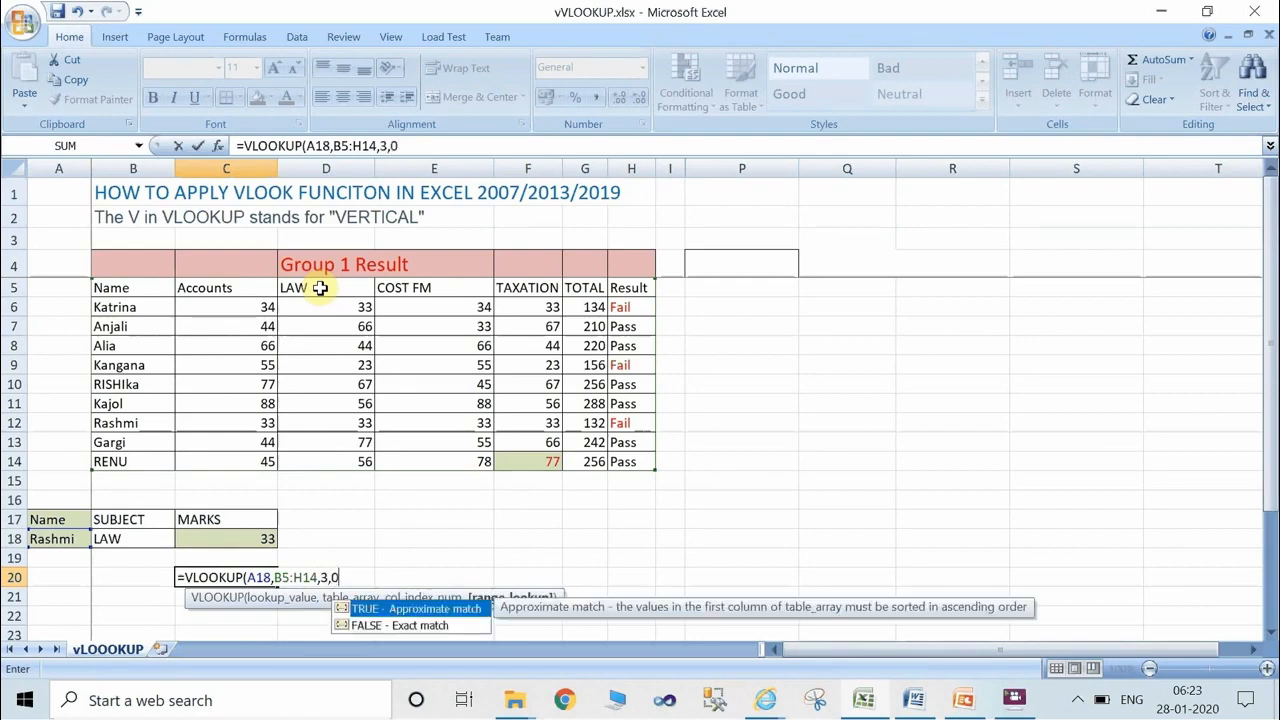
type("0)")
key("Return")
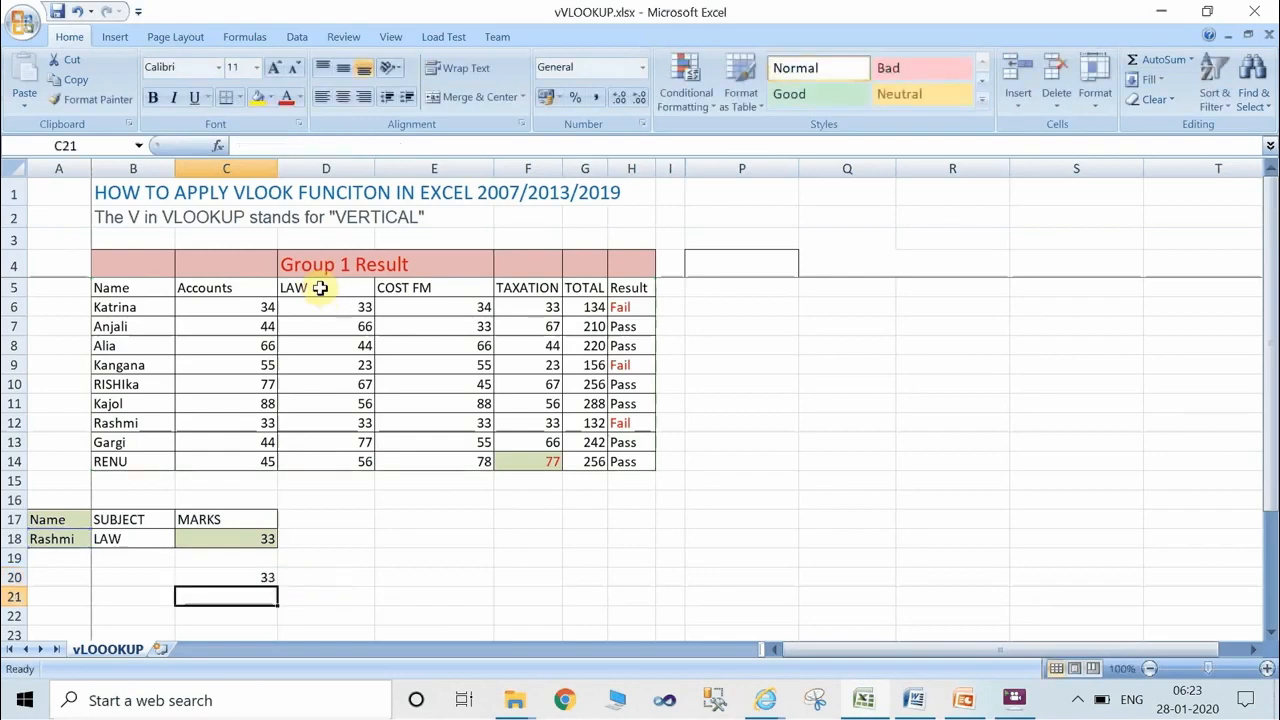
left_click(255, 579)
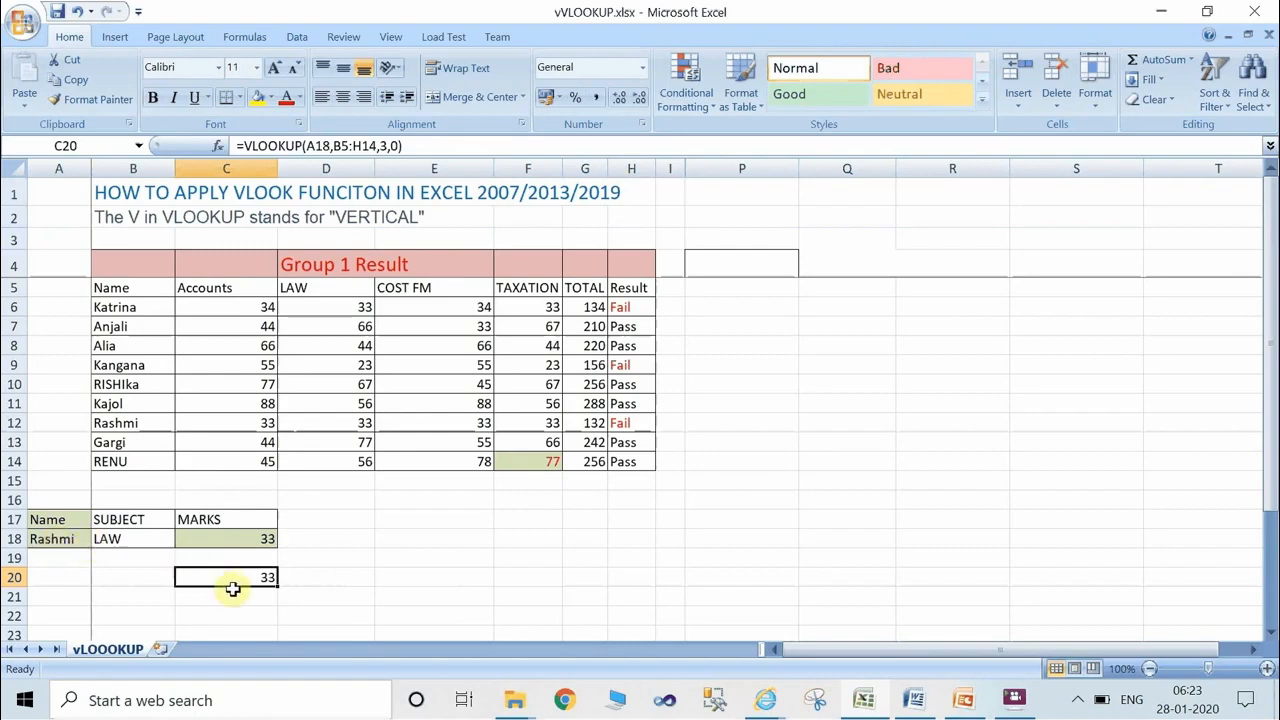
Choose the row 8 student from the name list in A18 and compare the looked-up marks with D8.
left_click(50, 536)
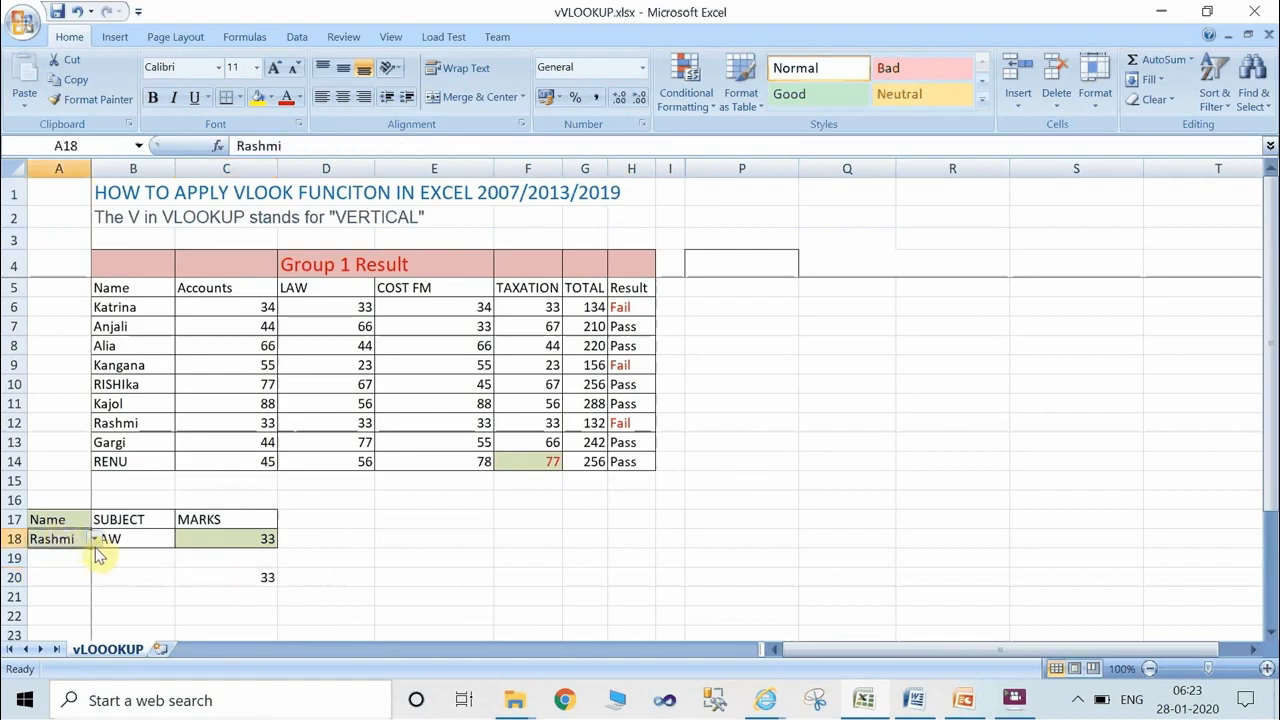
left_click(95, 540)
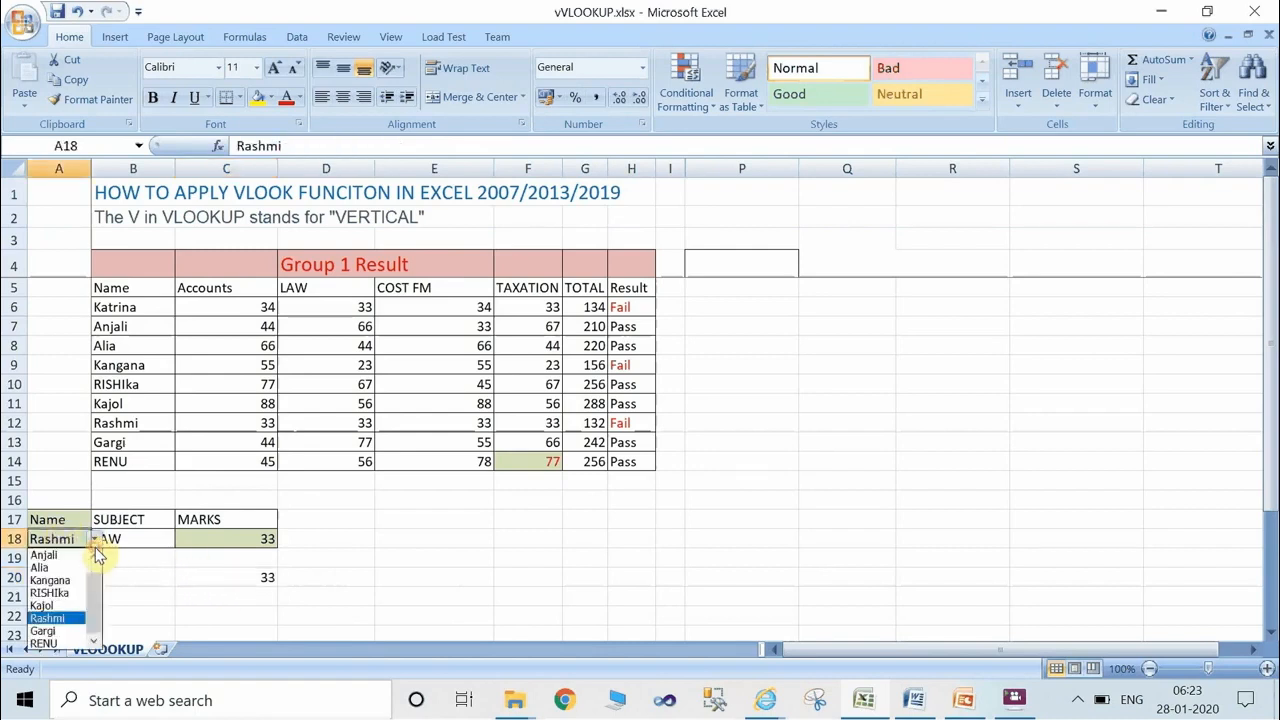
left_click(38, 568)
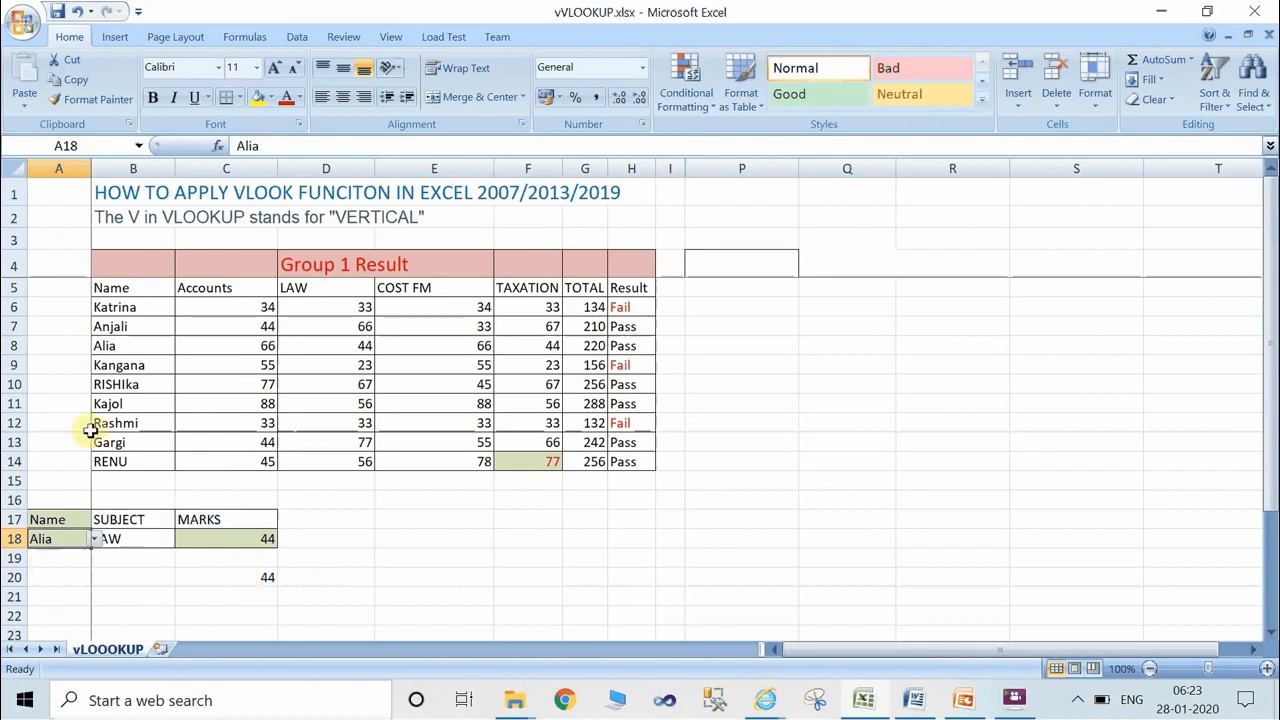
left_click(5, 345)
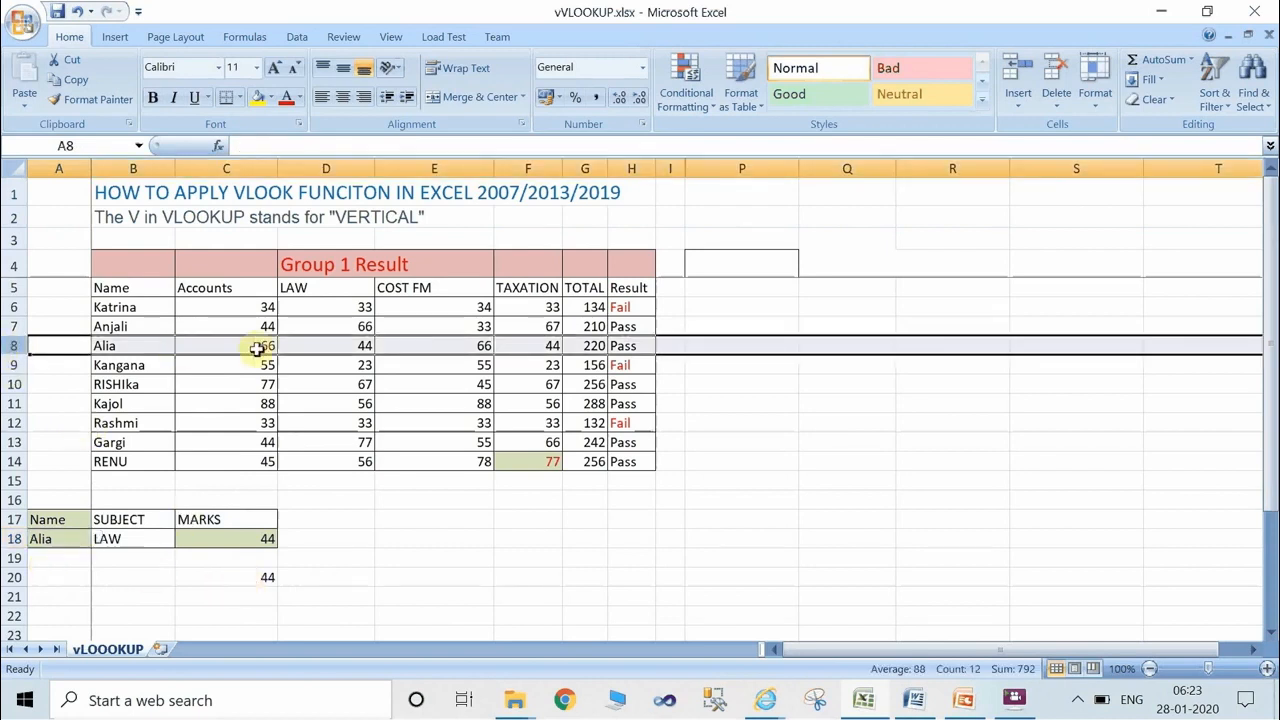
left_click(313, 347)
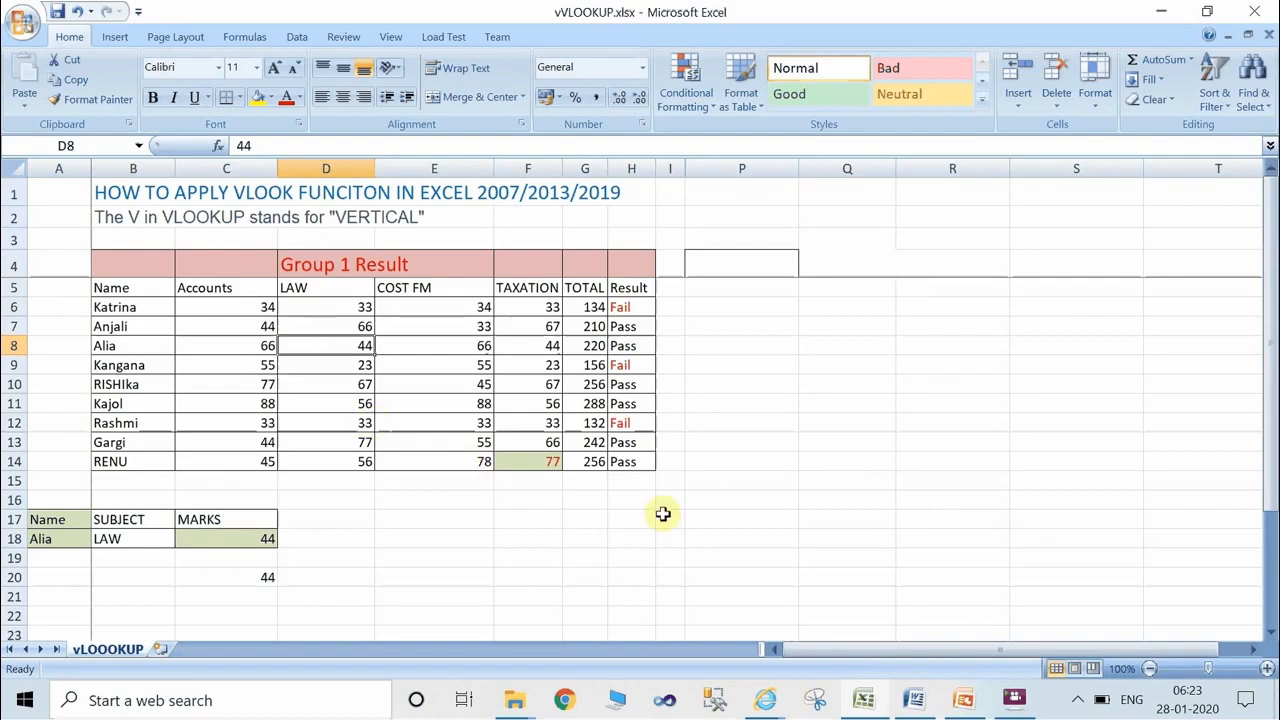
Switch to the closing "Thanks for watching" presentation in PowerPoint and start its slide show.
left_click(966, 700)
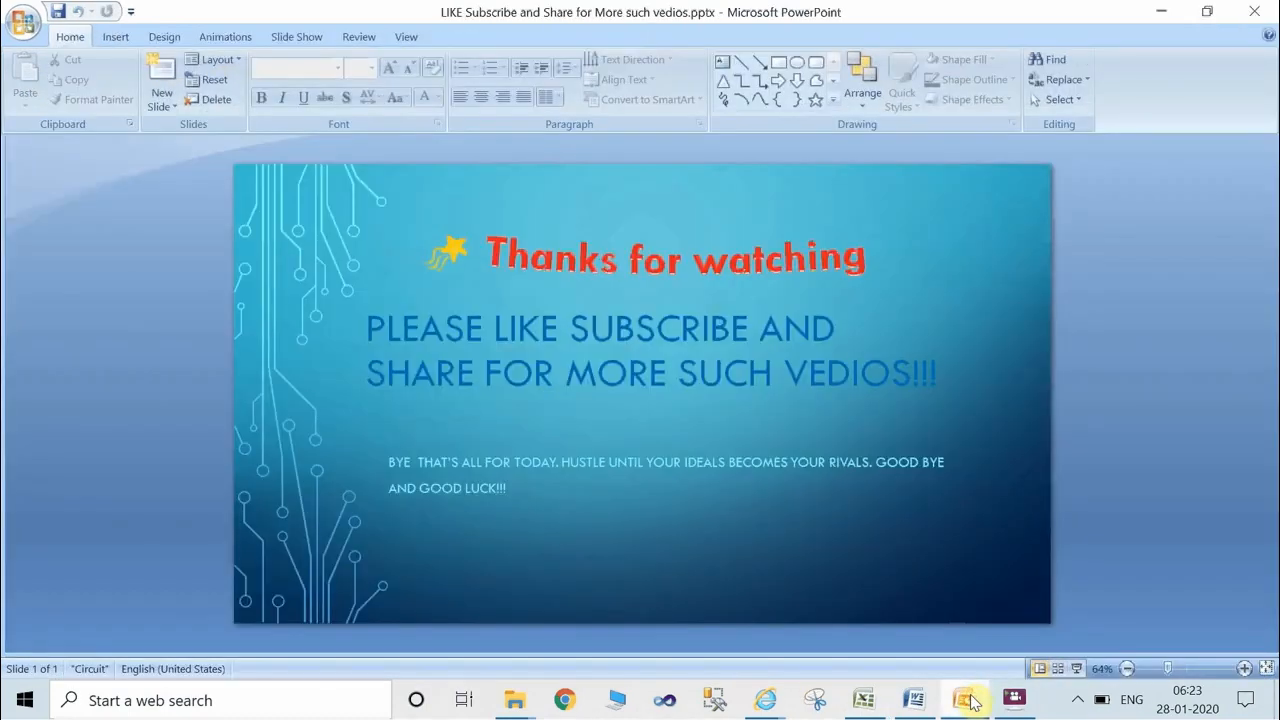
left_click(1076, 668)
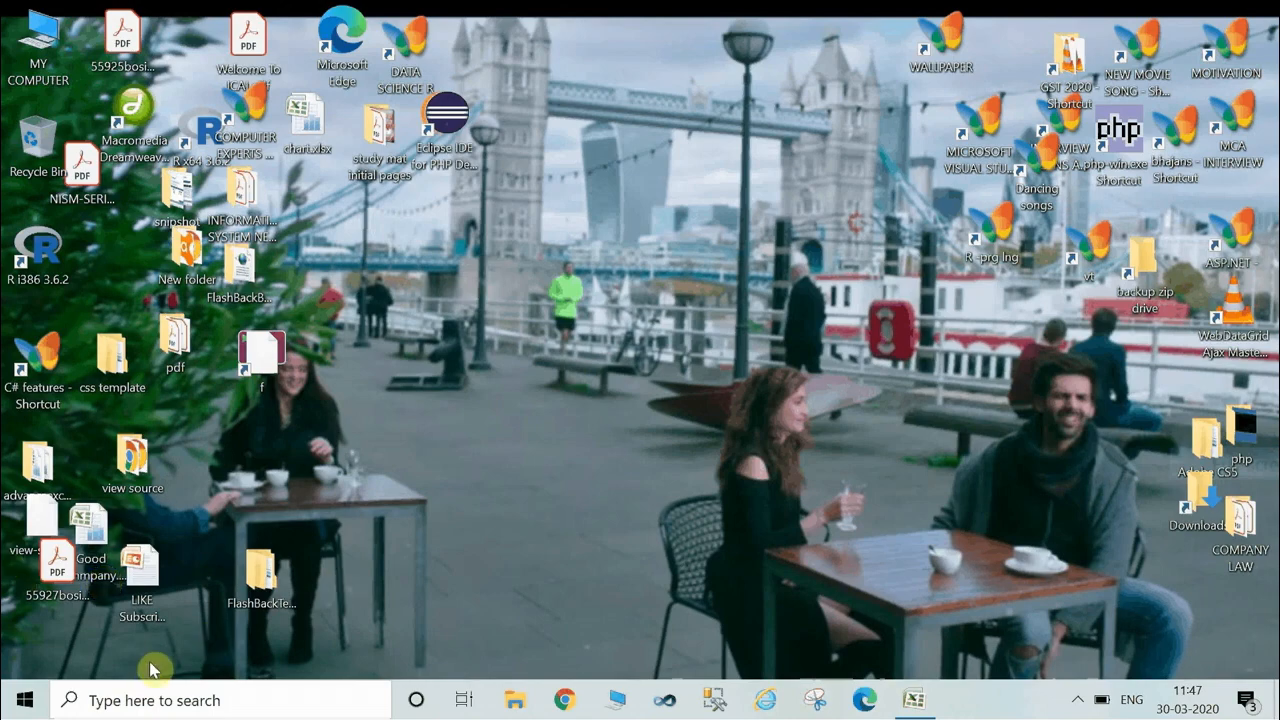
Search Windows for "excel" and open Microsoft Office Excel 2007 with a blank workbook.
left_click(118, 690)
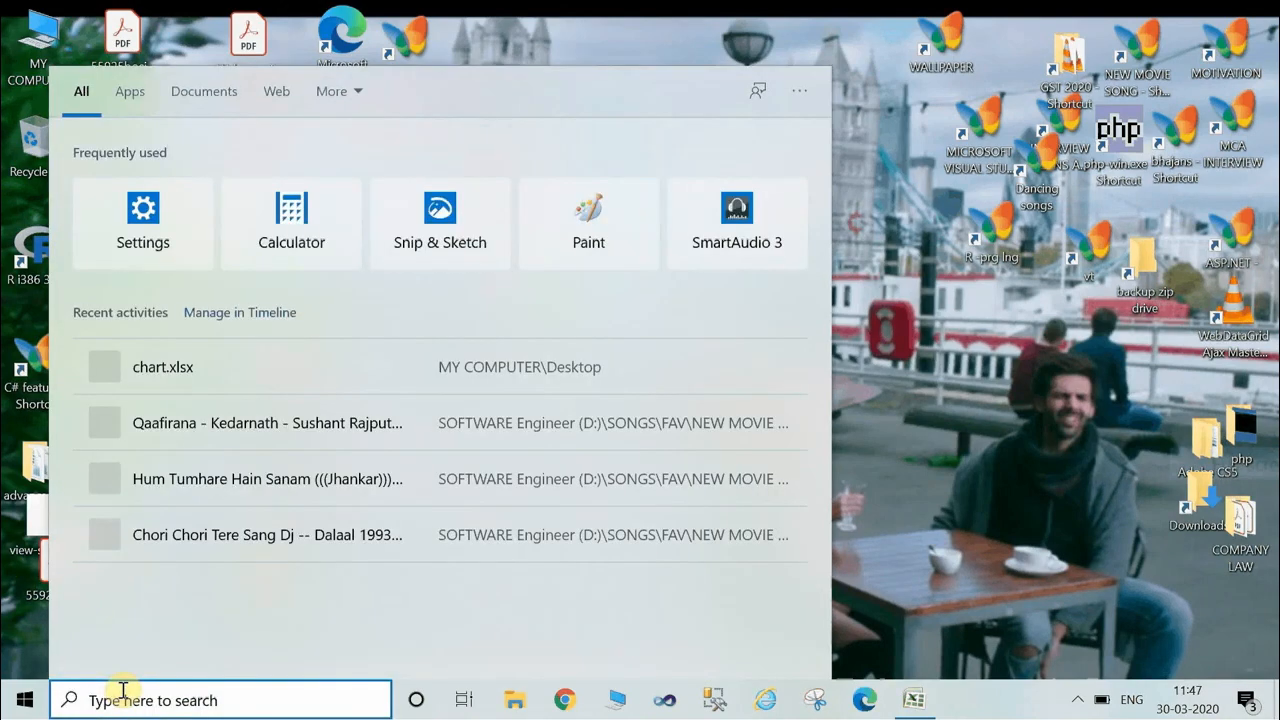
type("exc")
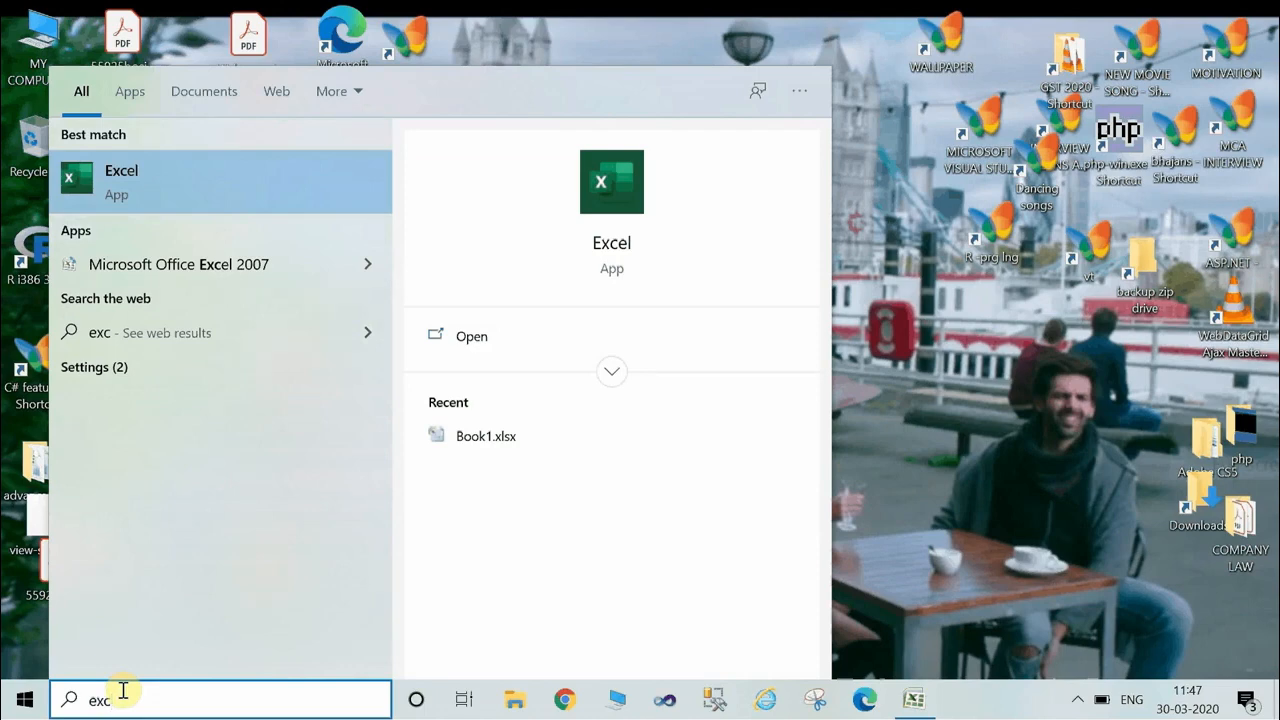
type("el")
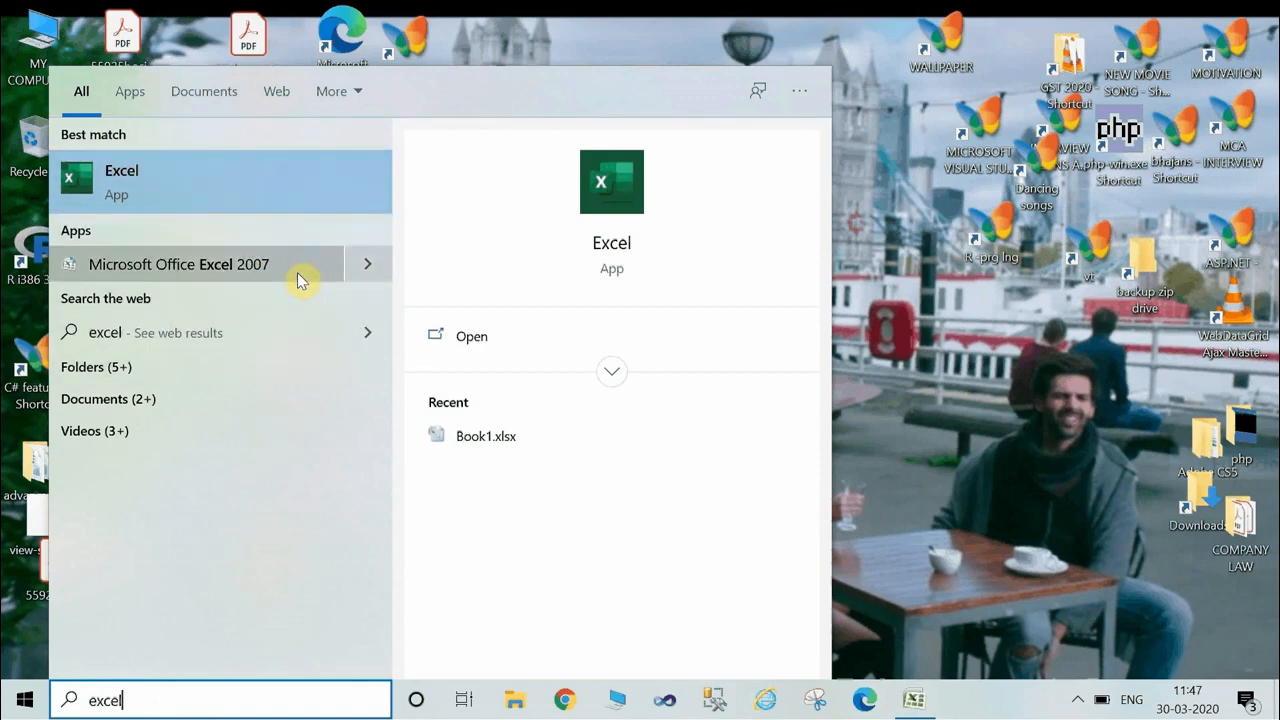
left_click(268, 264)
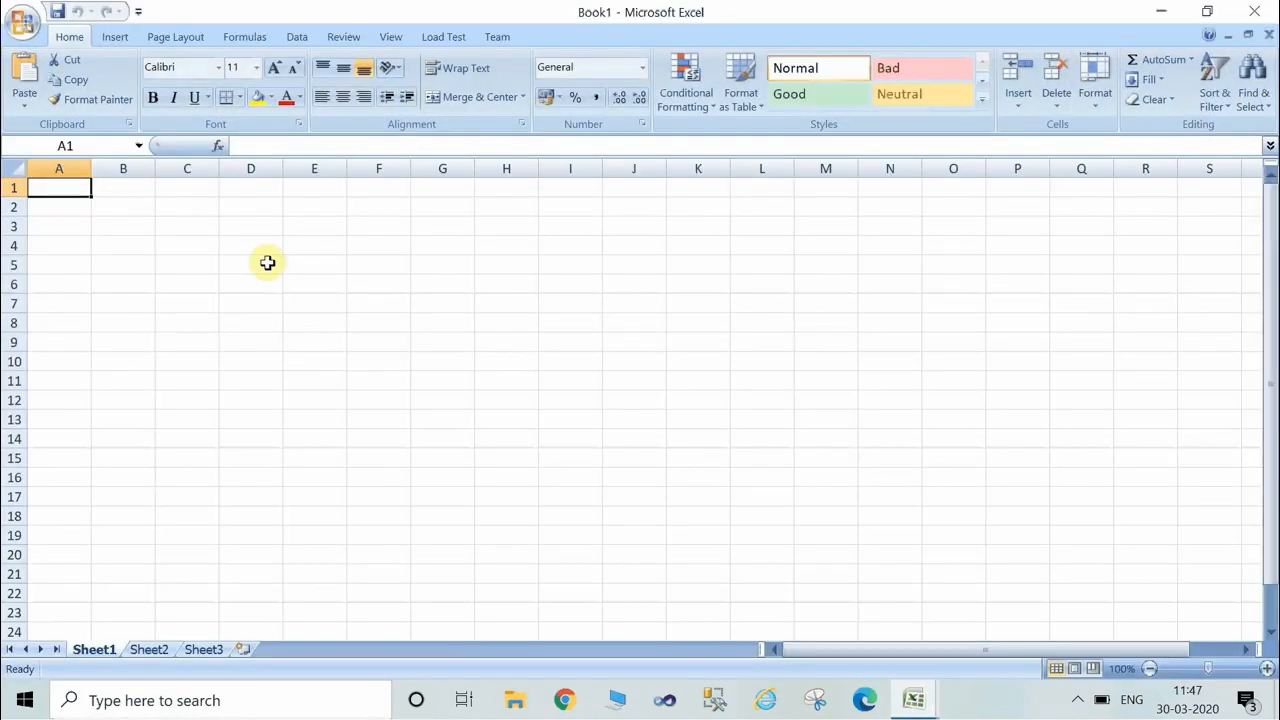
Paste the copied "How to Insert chart in the Microsoft Excel" sales table into Sheet1 starting at A1.
left_click(649, 325)
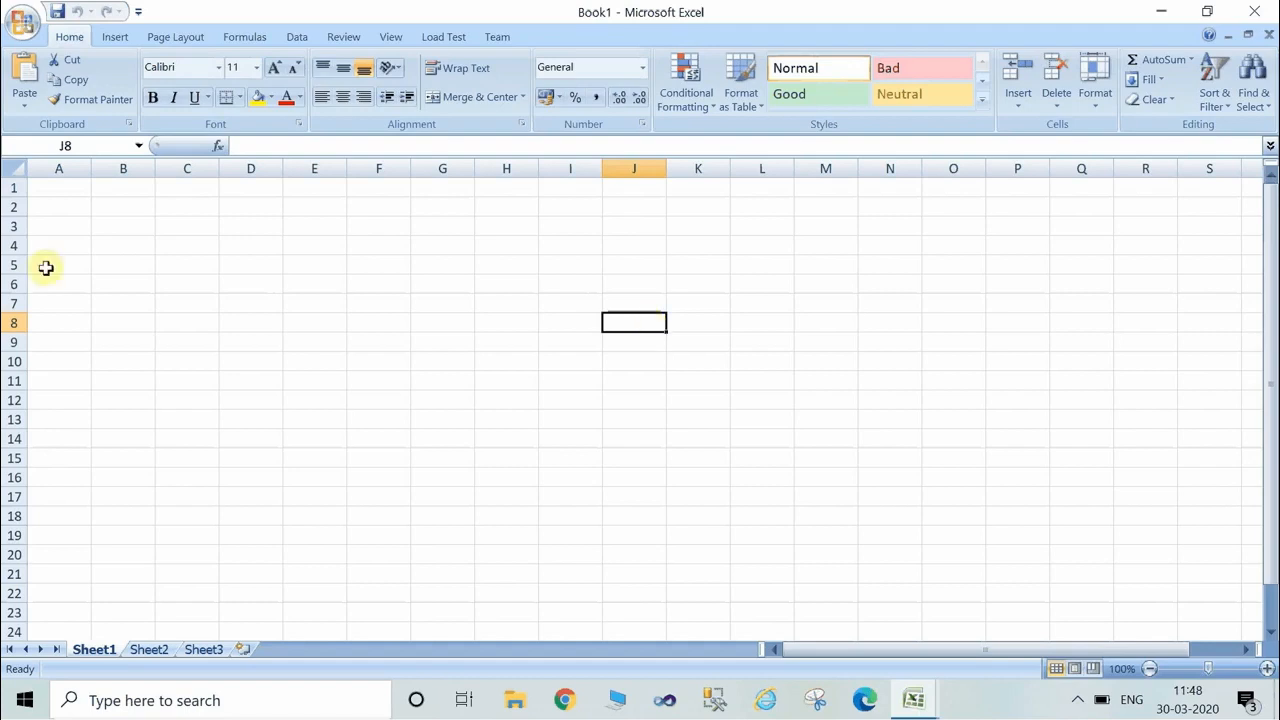
left_click(88, 191)
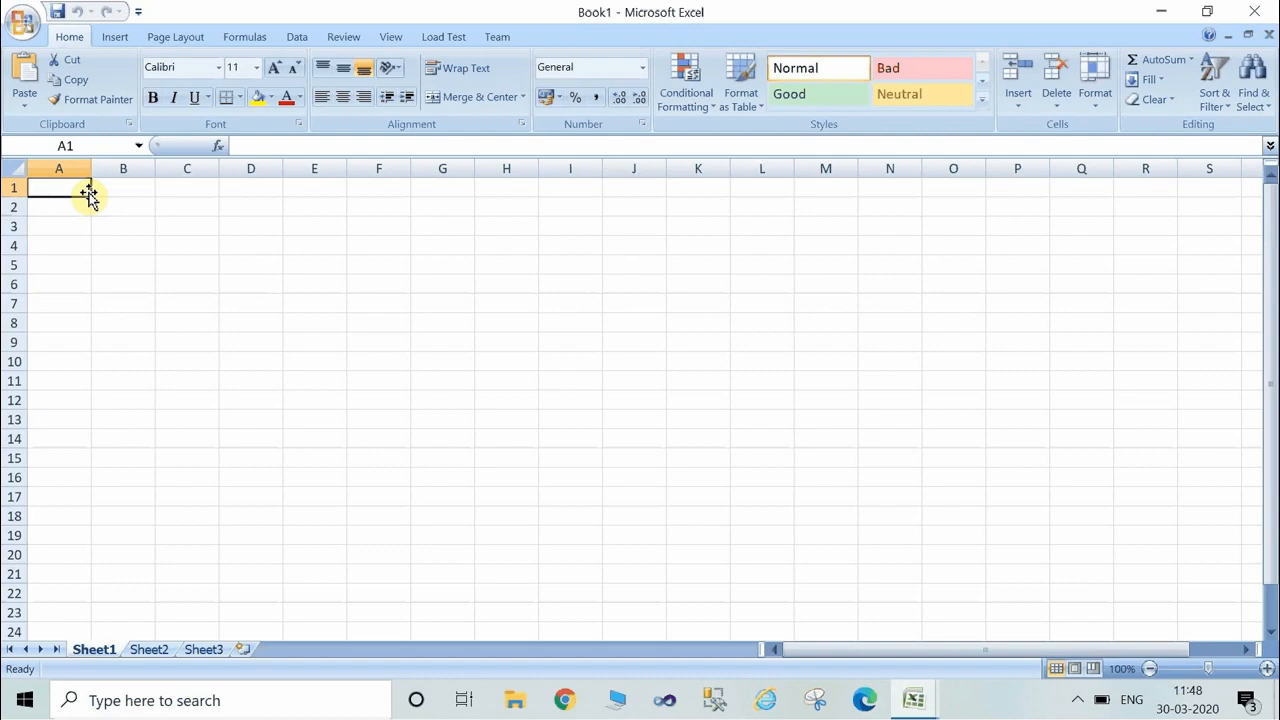
key("ctrl+v")
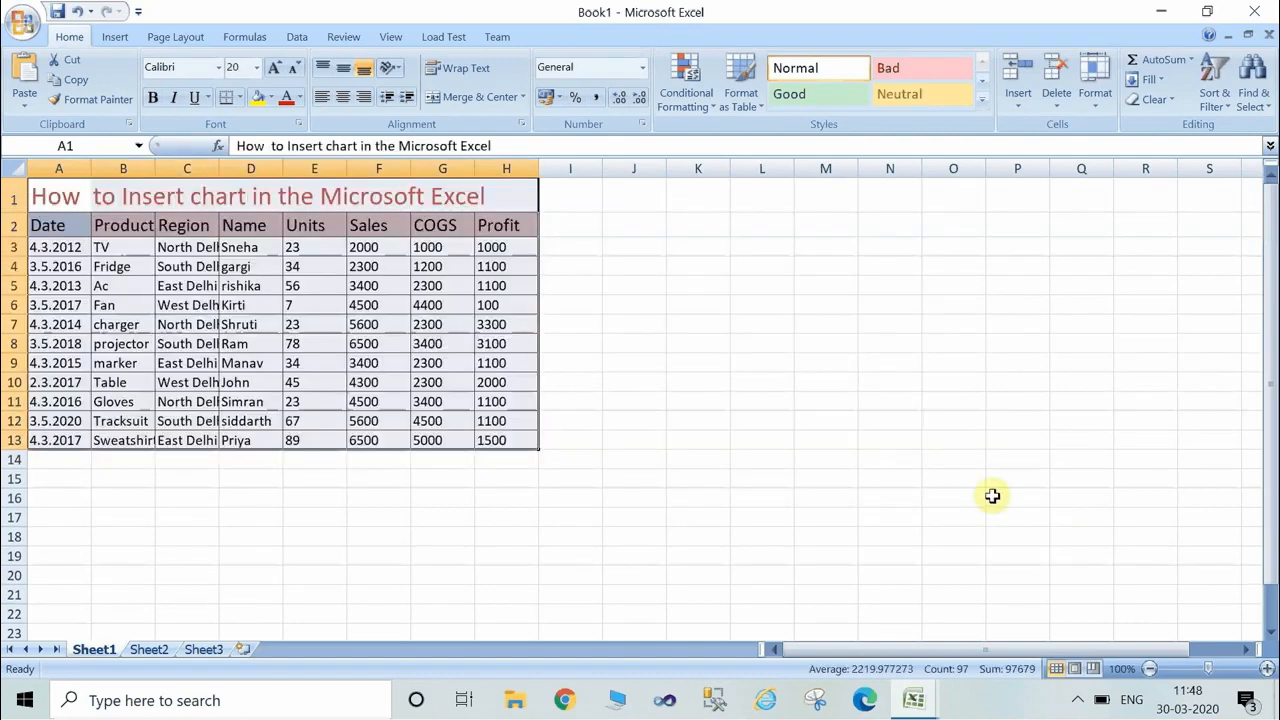
left_click(566, 499)
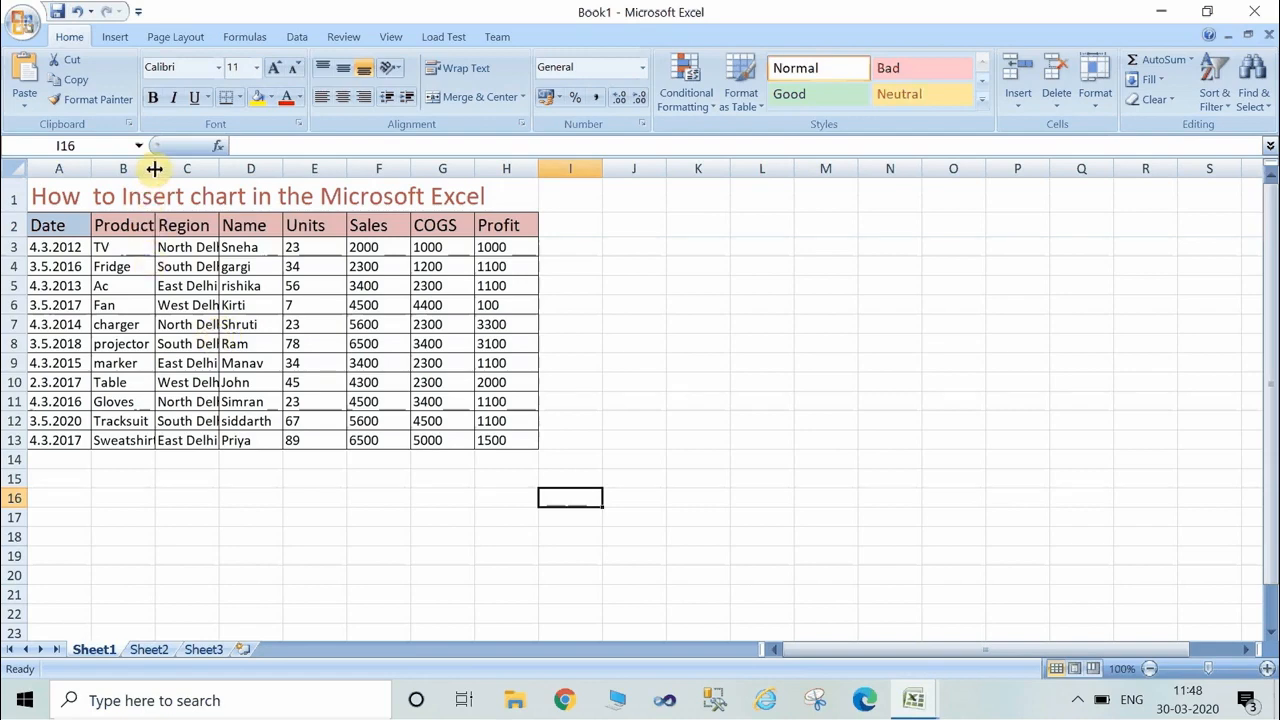
Widen the Product column slightly and autofit the Region column so their entries fit.
left_click_drag(154, 169, 160, 170)
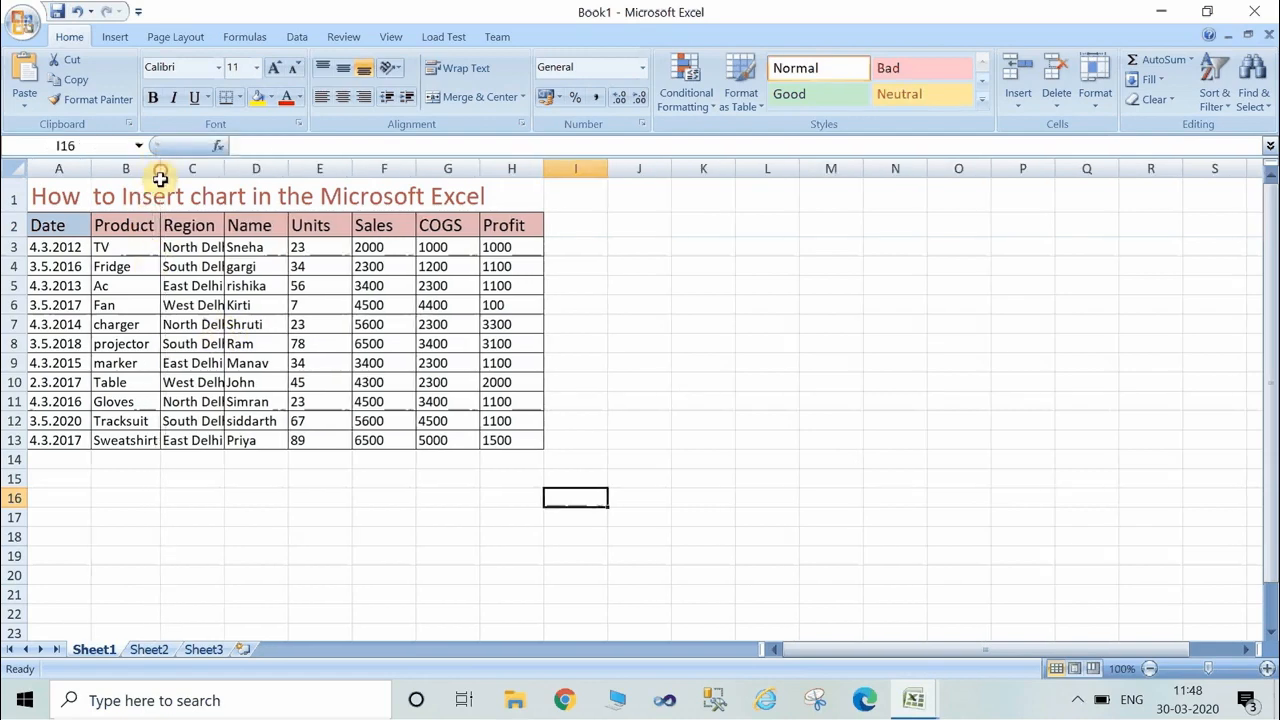
left_click(340, 381)
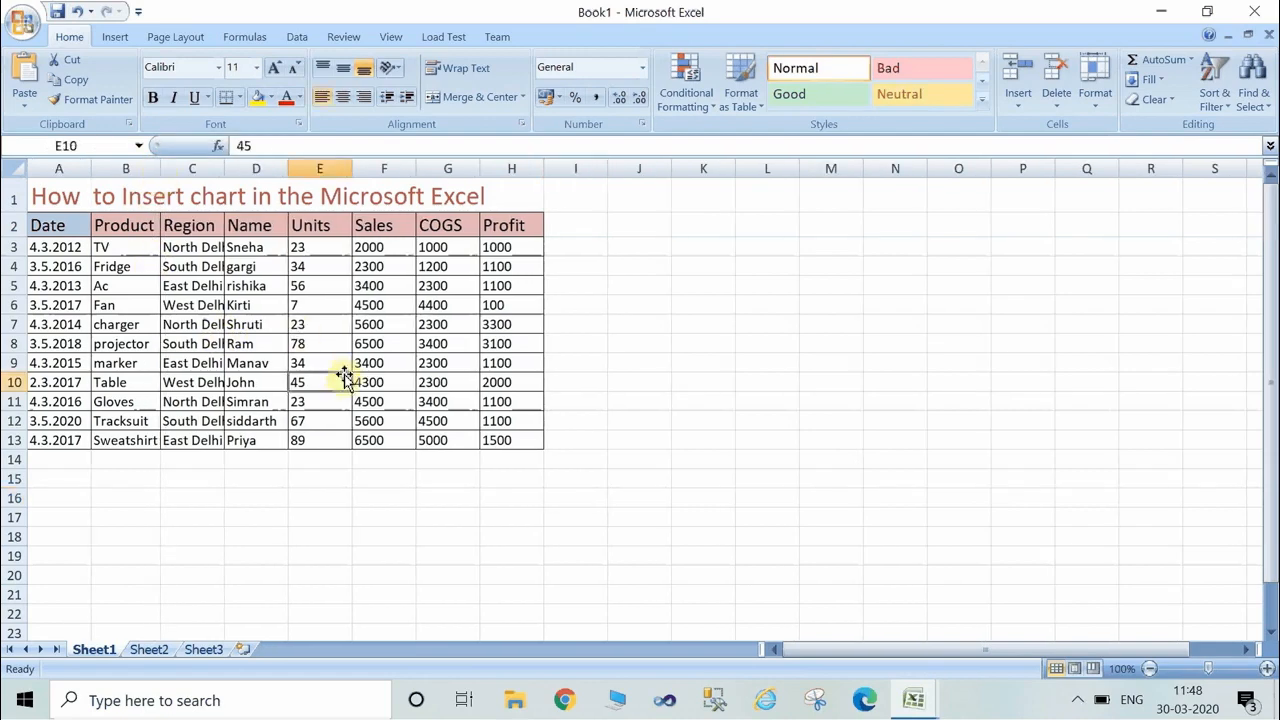
double_click(223, 165)
left_click(413, 341)
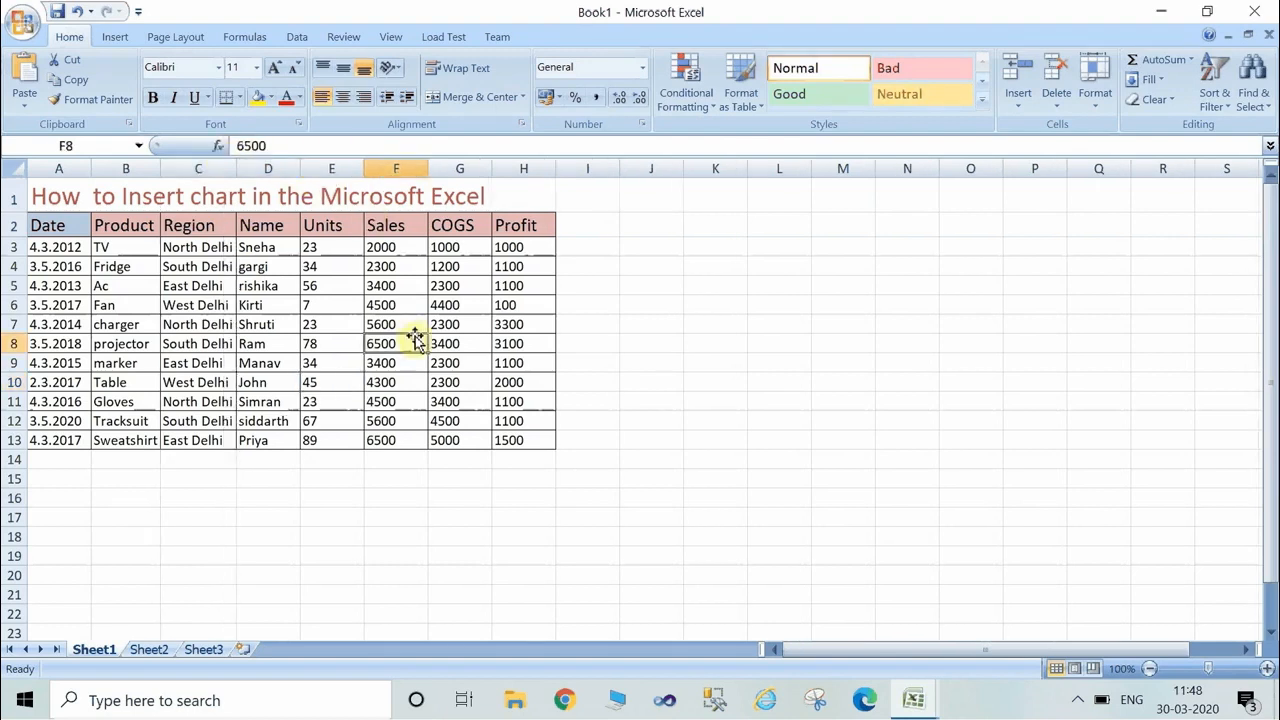
left_click(660, 340)
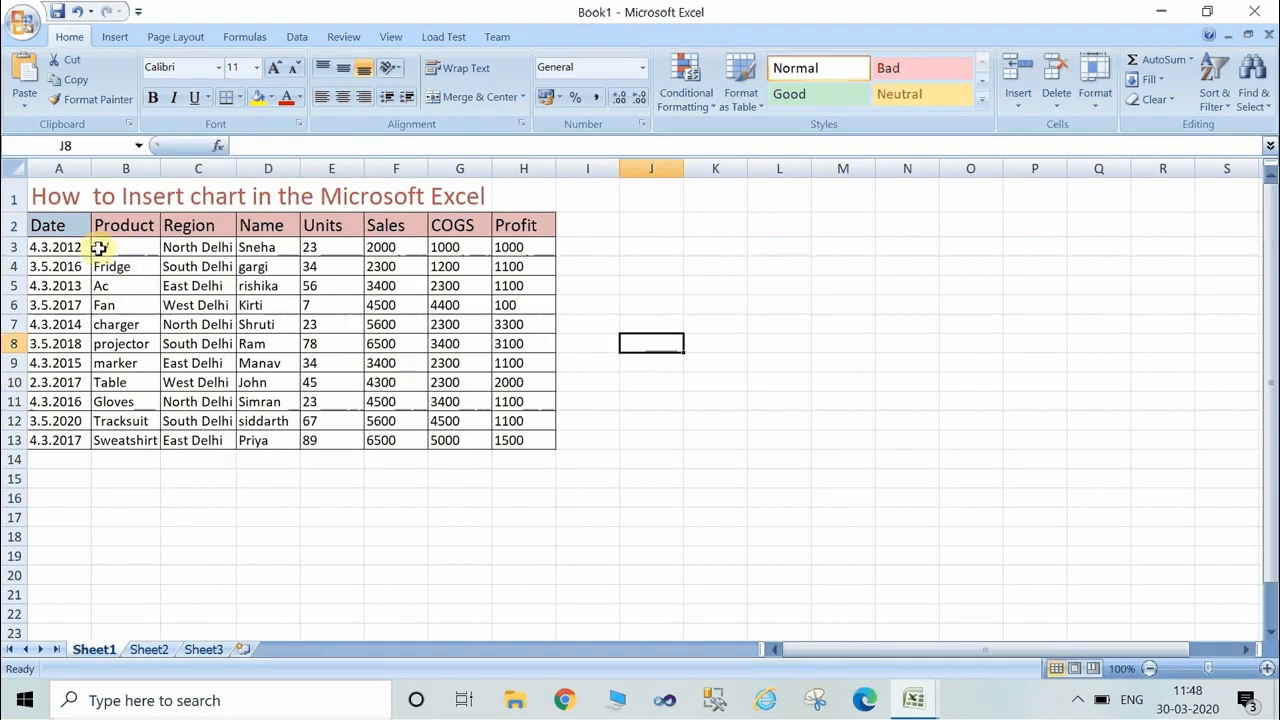
Insert a 2-D clustered column chart from the sales table in A2:H13, including the header row.
left_click(56, 224)
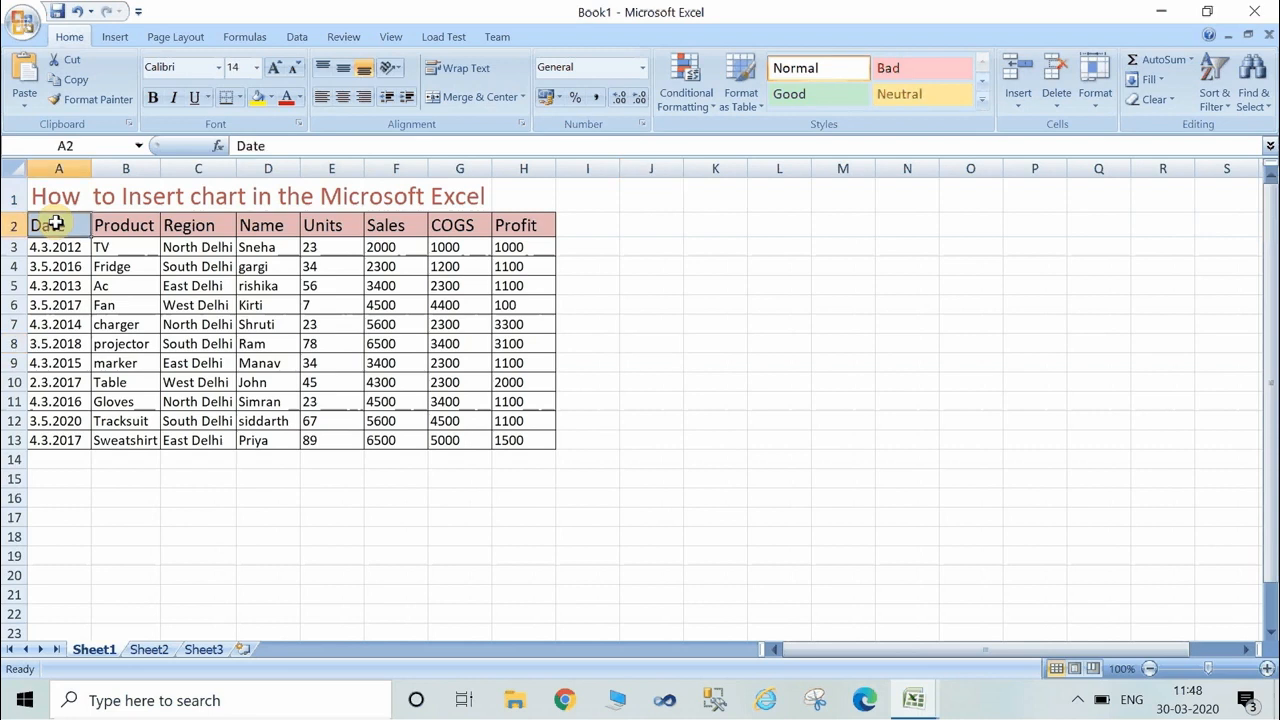
key("shift+Down")
key("shift+Down")
key("shift+Down")
key("shift+Down")
key("shift+Down")
key("shift+Down")
key("shift+Down")
key("shift+Down")
key("shift+Down")
key("shift+Down")
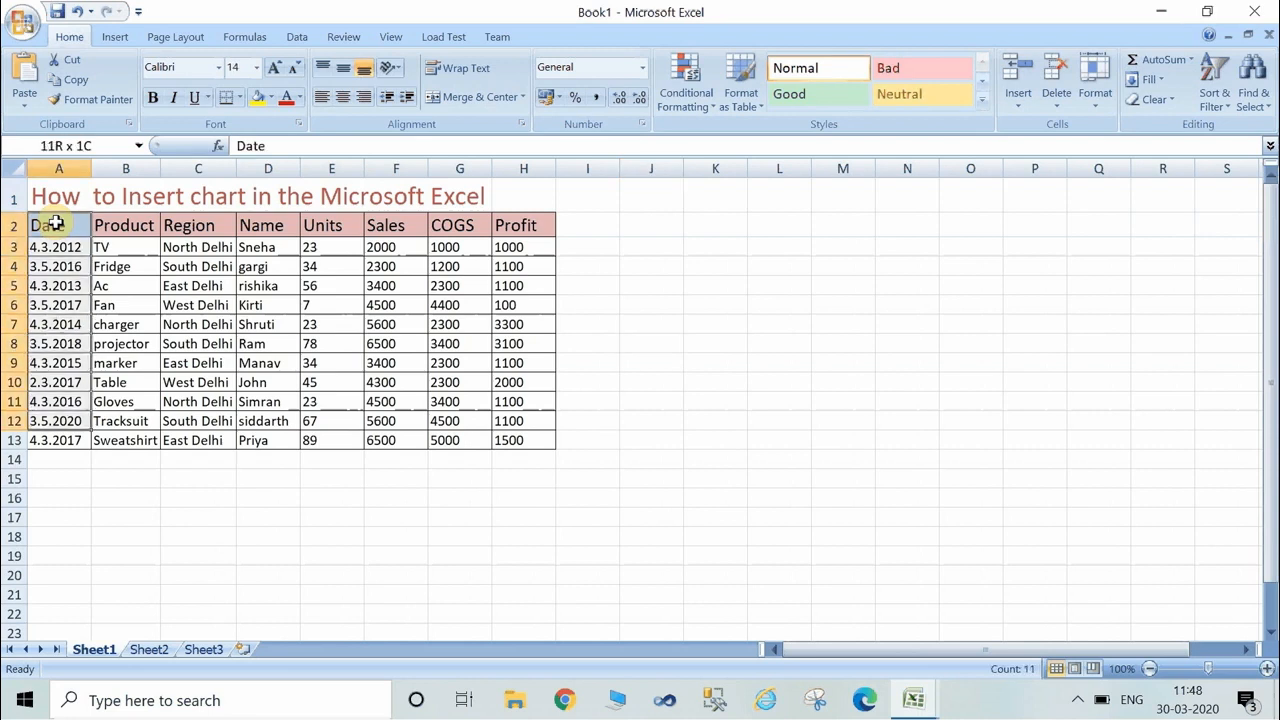
key("shift+Down")
key("shift+Right")
key("shift+Right")
key("shift+Right")
key("shift+Right")
key("shift+Right")
key("shift+Right")
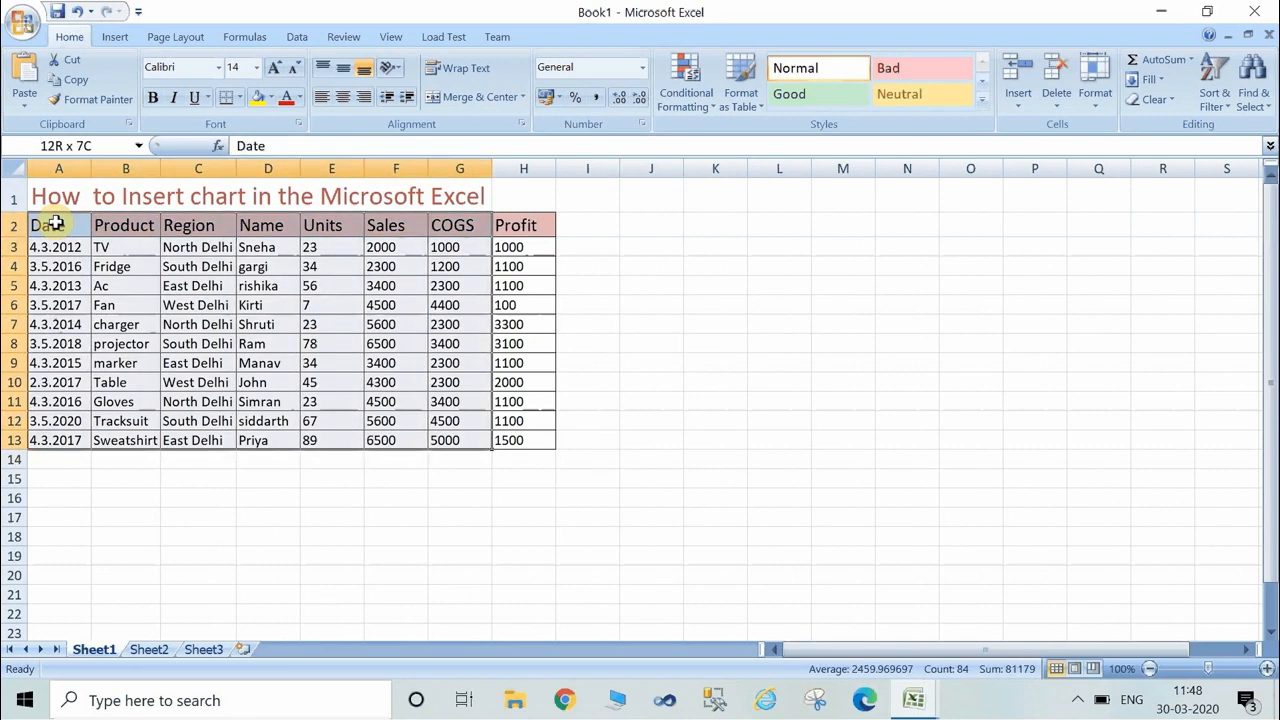
key("shift+Right")
key("shift+Right")
key("shift+Left")
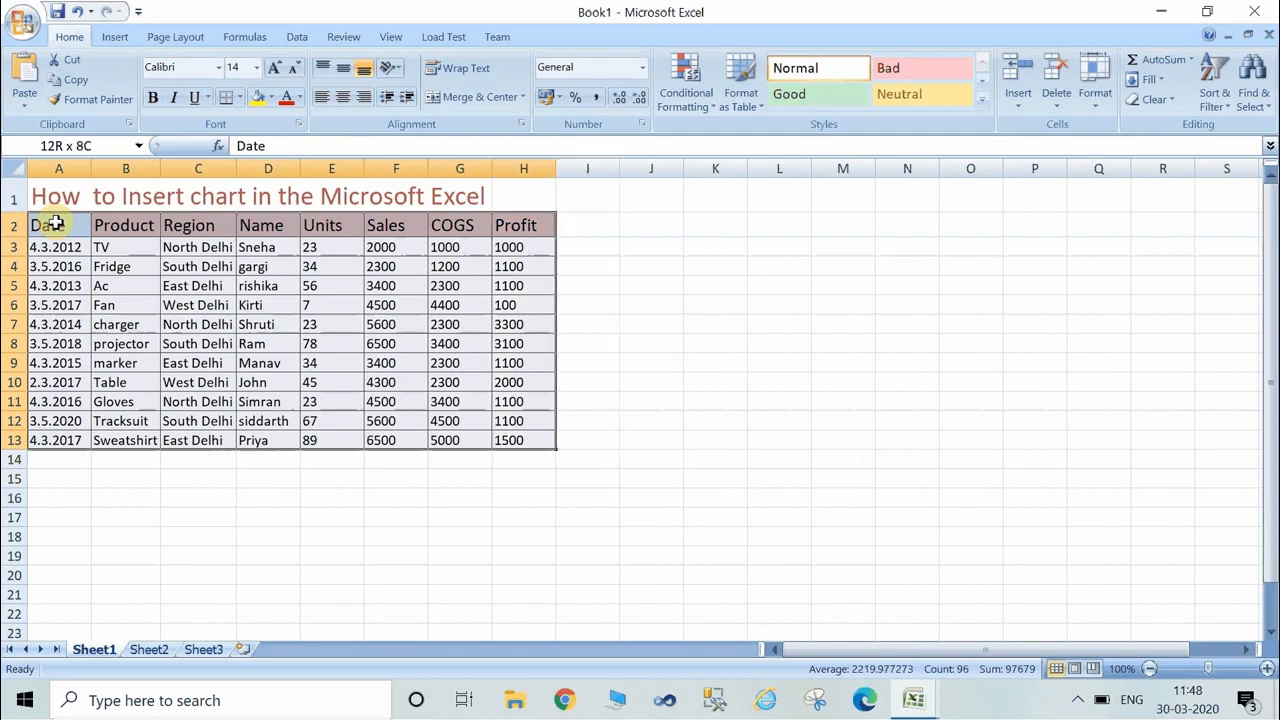
left_click(115, 37)
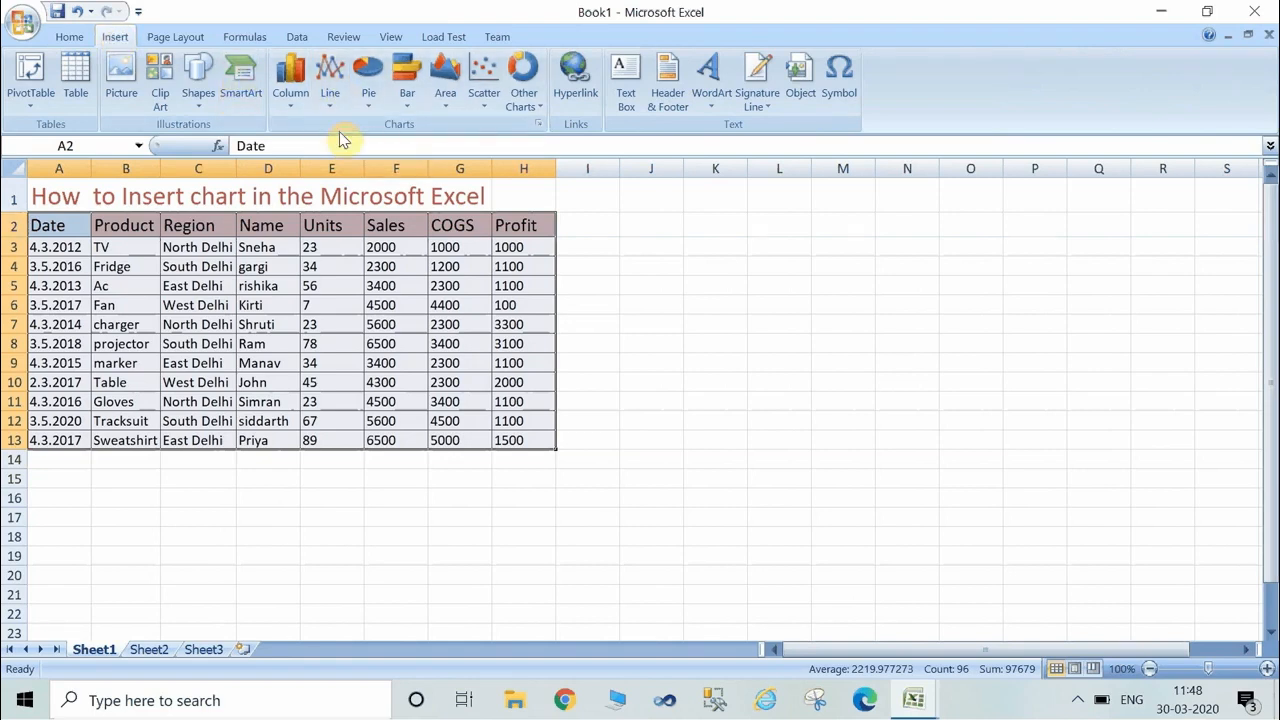
left_click(292, 112)
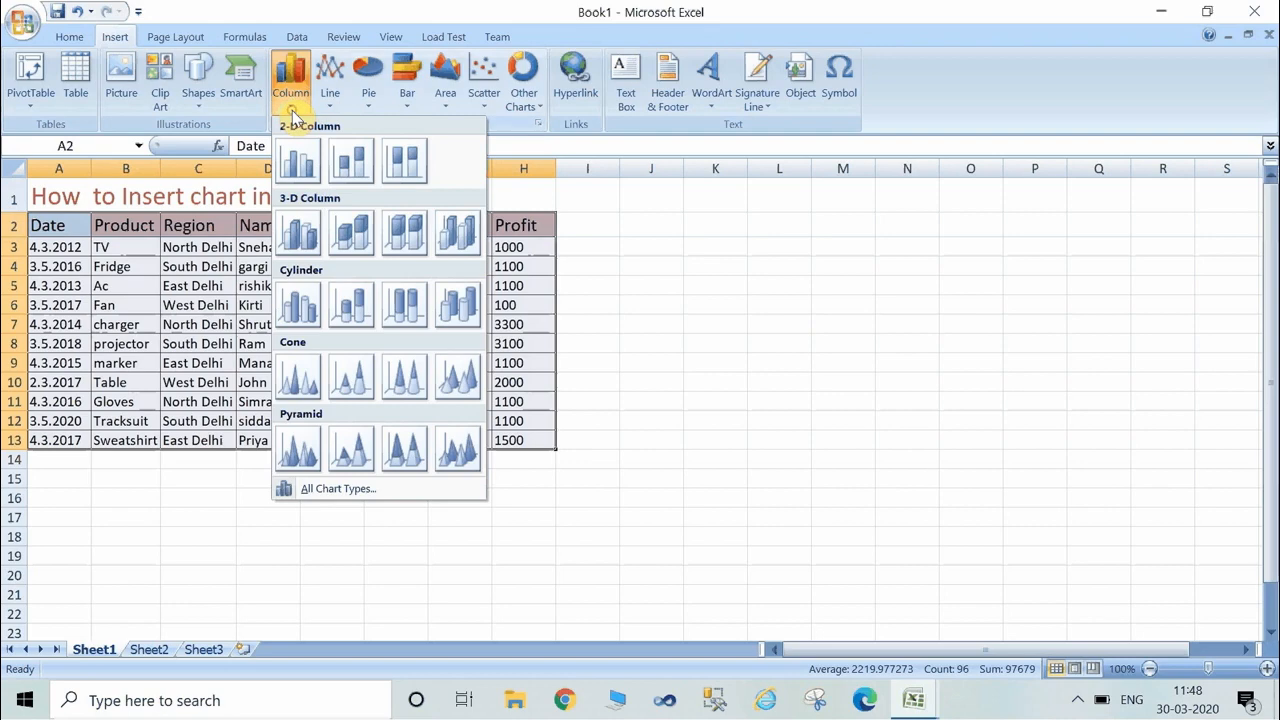
left_click(299, 160)
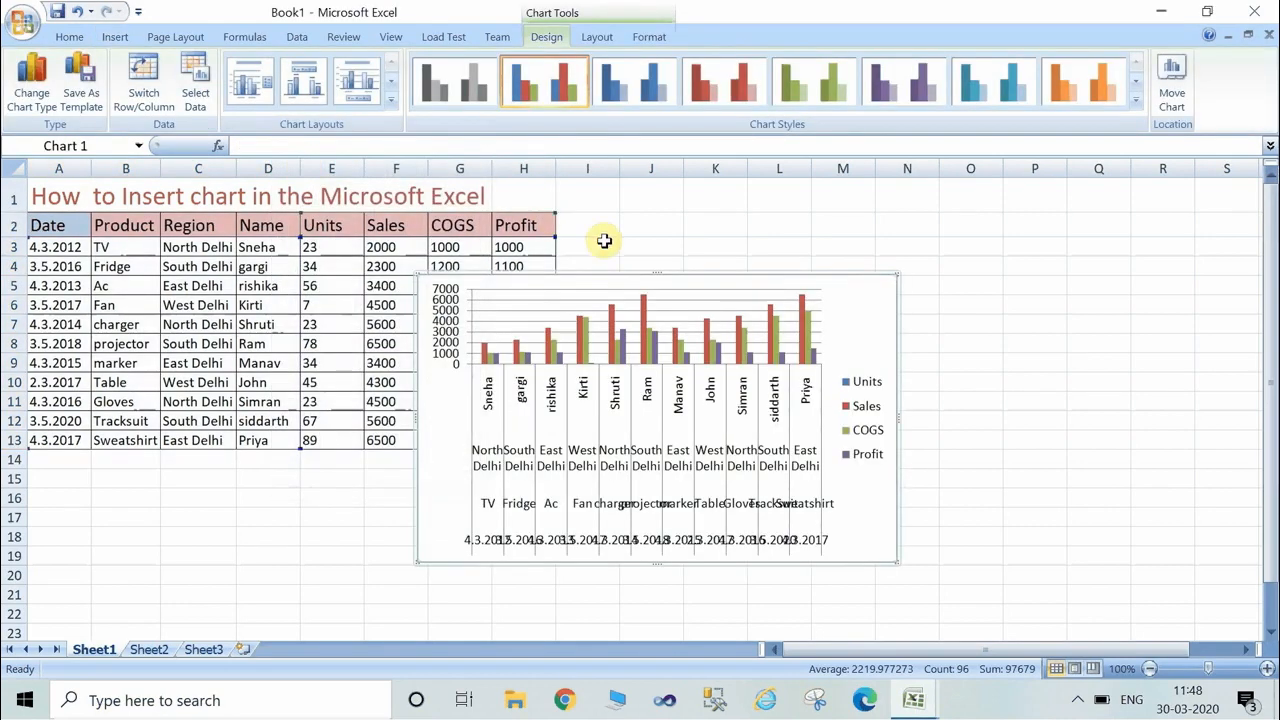
Move the column chart beside the sales table and enlarge it to fill the empty area from column J to R.
left_click_drag(503, 286, 723, 225)
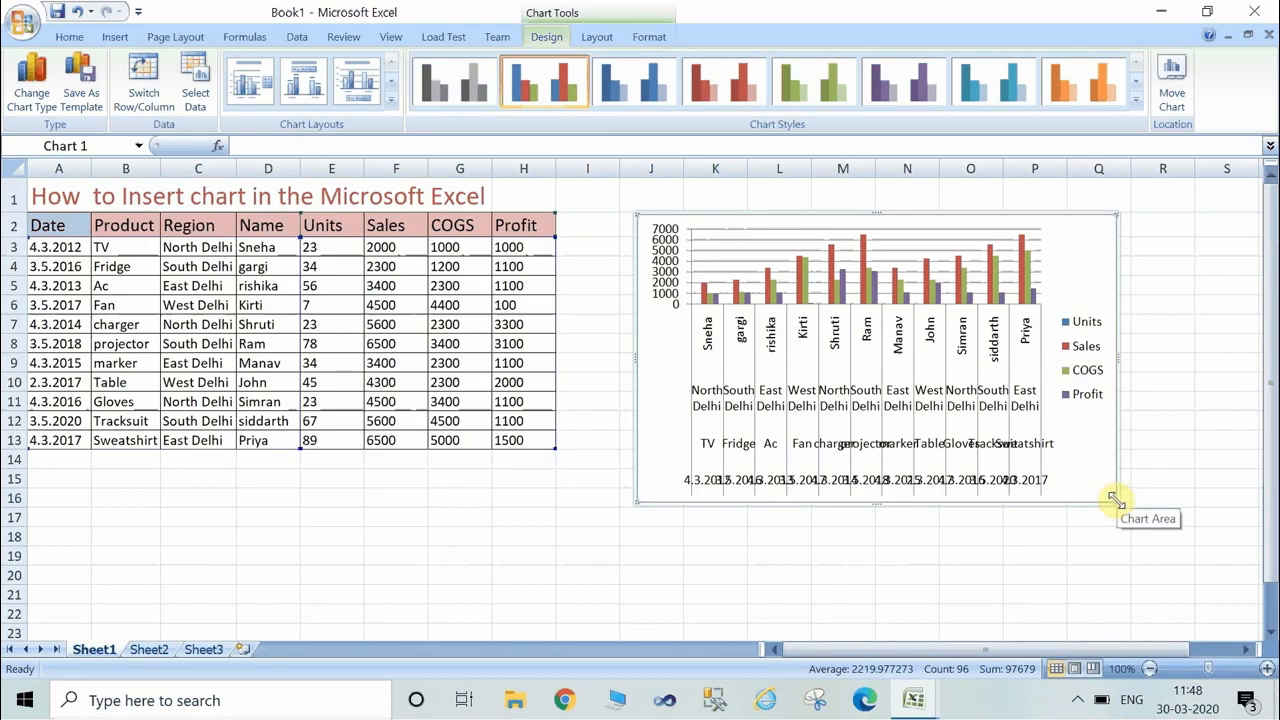
left_click_drag(1114, 503, 1231, 618)
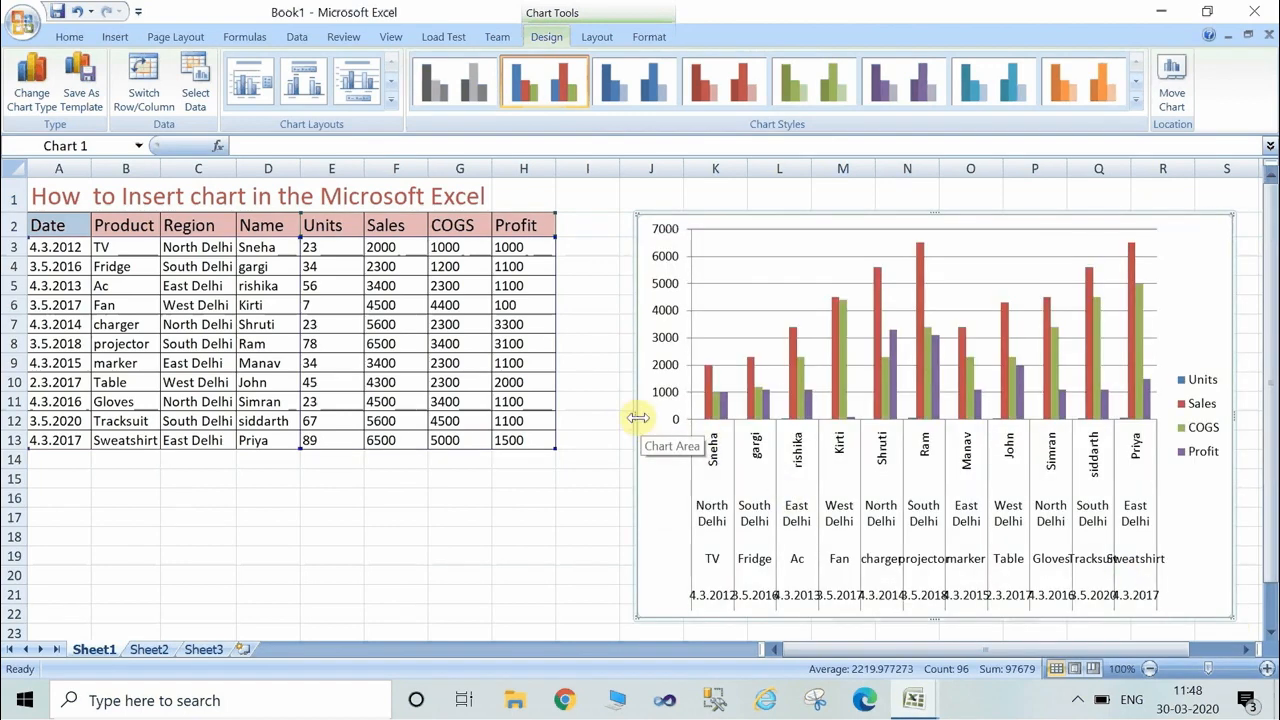
left_click_drag(636, 417, 596, 380)
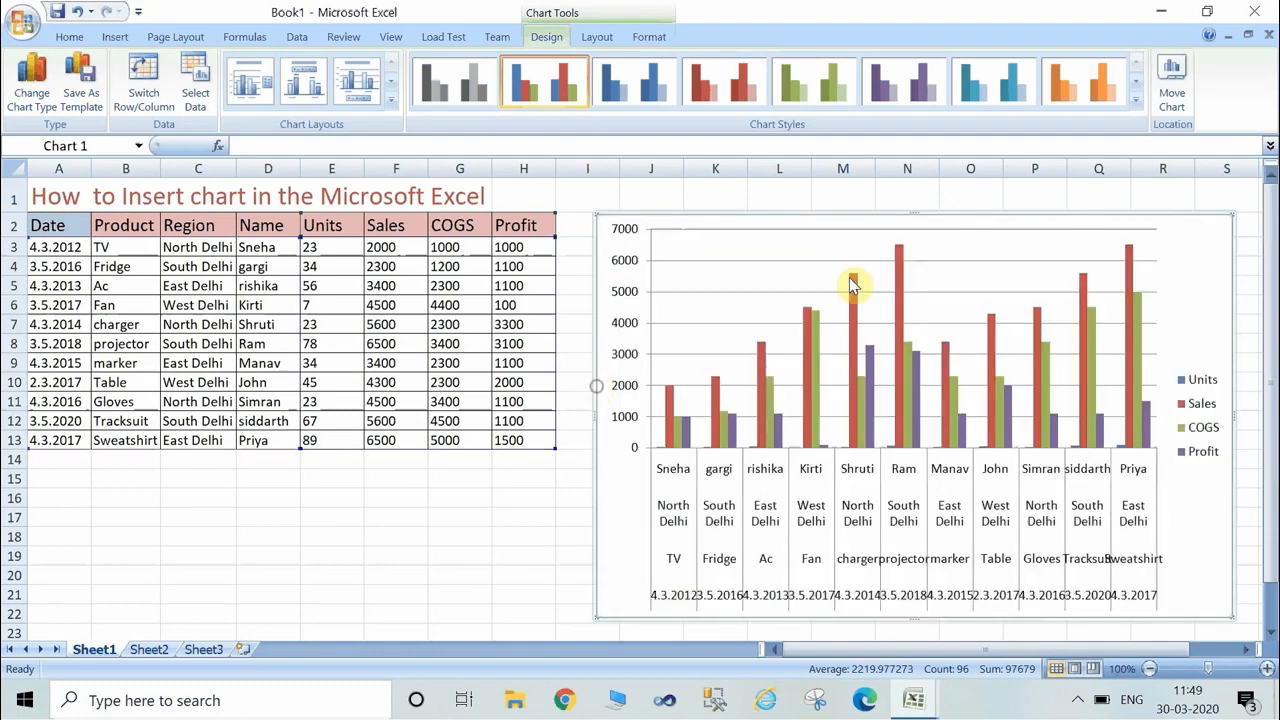
left_click_drag(912, 215, 902, 172)
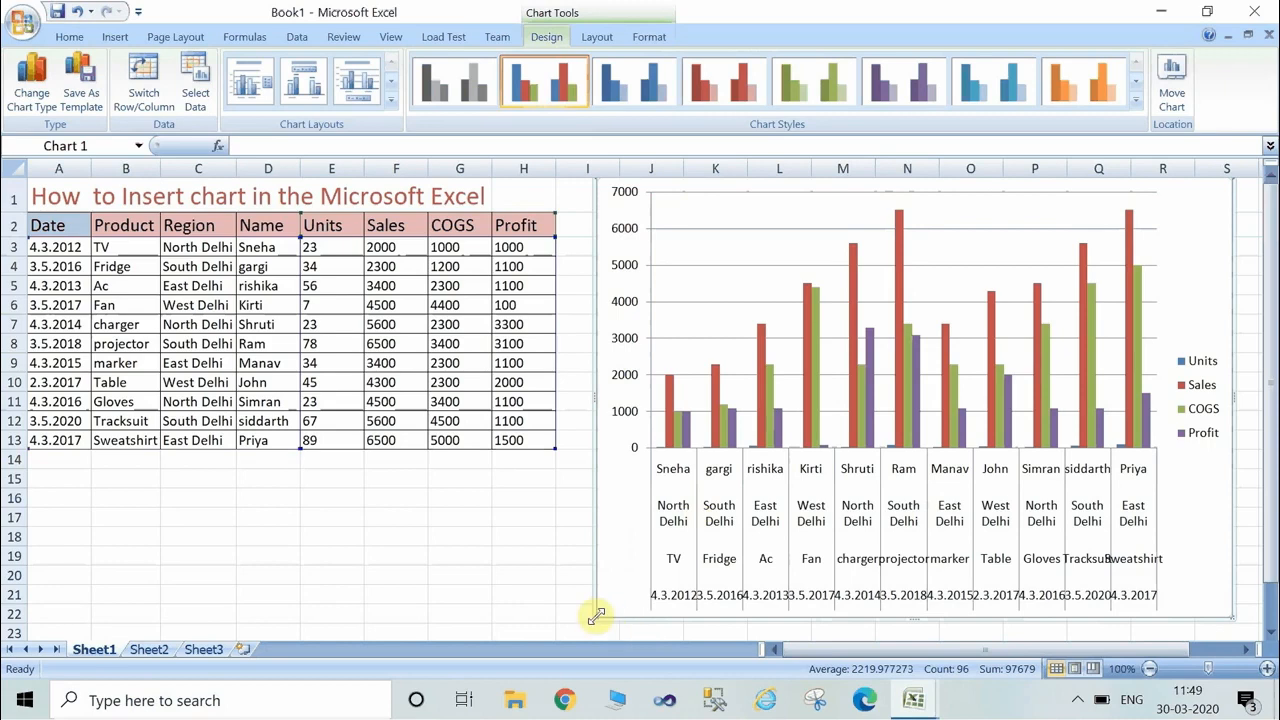
left_click_drag(595, 617, 593, 471)
left_click(1274, 200)
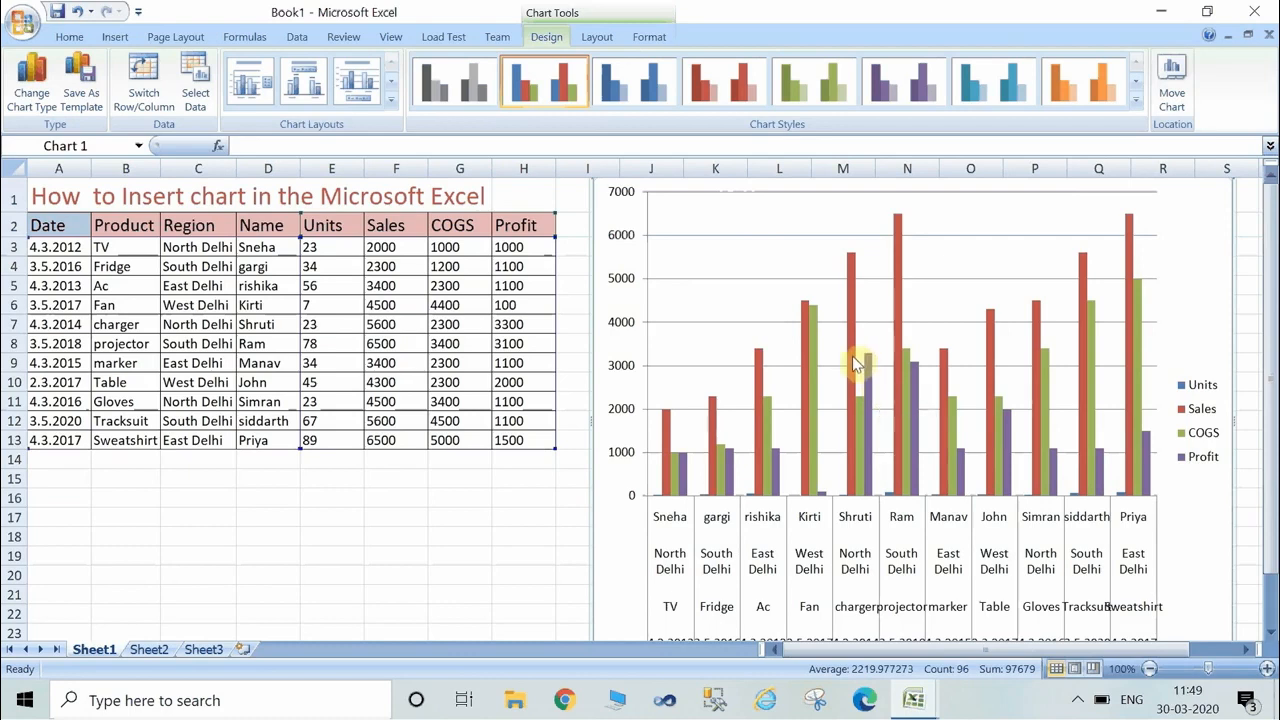
Try the blue, red and green chart styles, settle on teal, and apply a titled layout without a side legend.
left_click(621, 100)
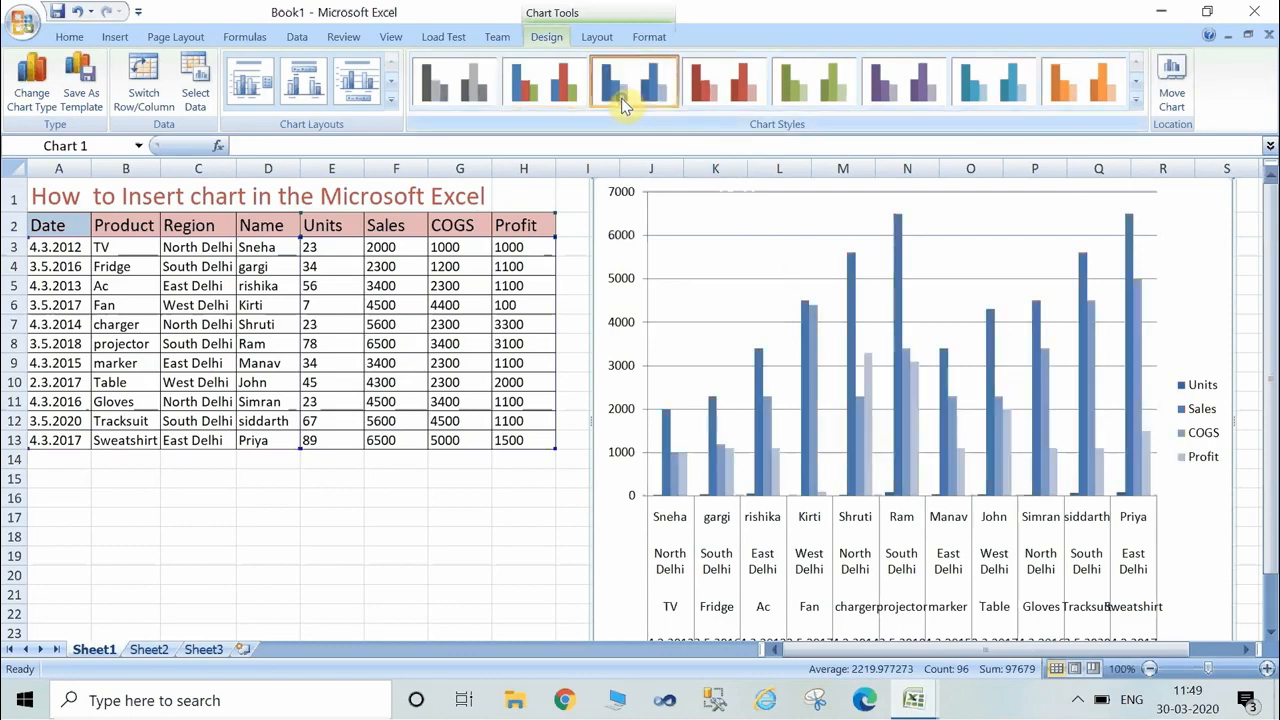
left_click(715, 94)
left_click(821, 100)
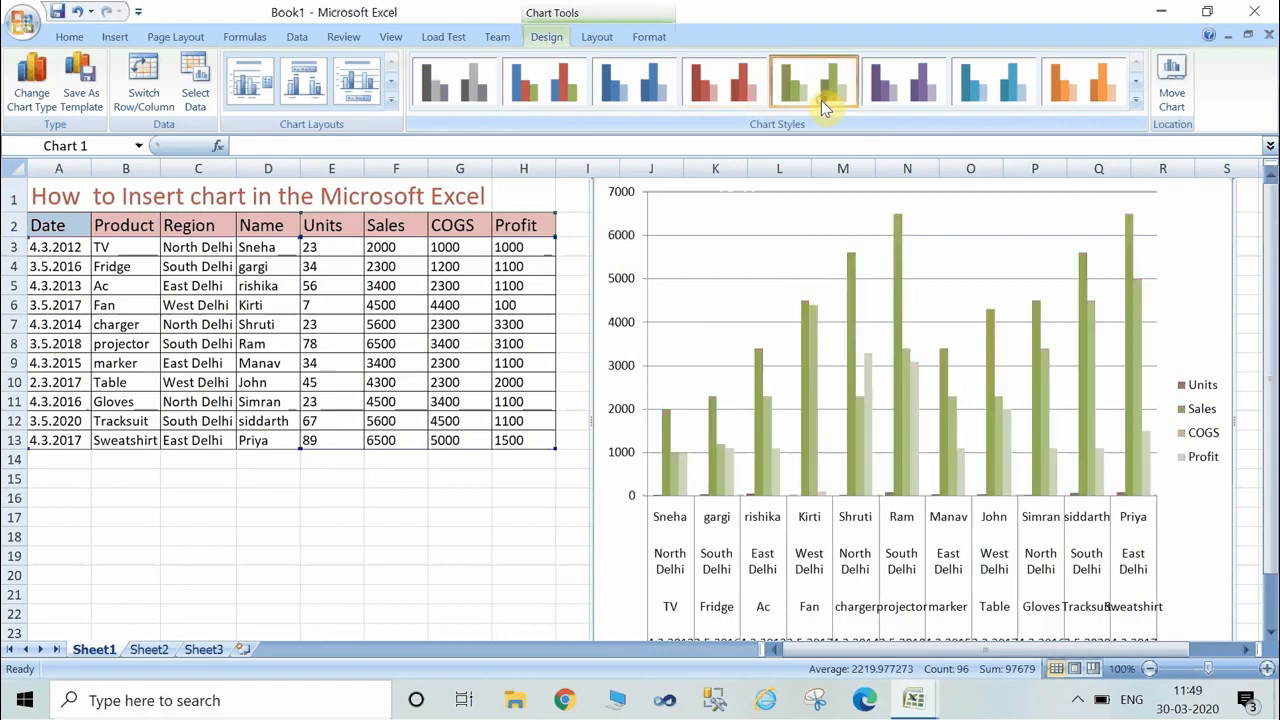
left_click(967, 100)
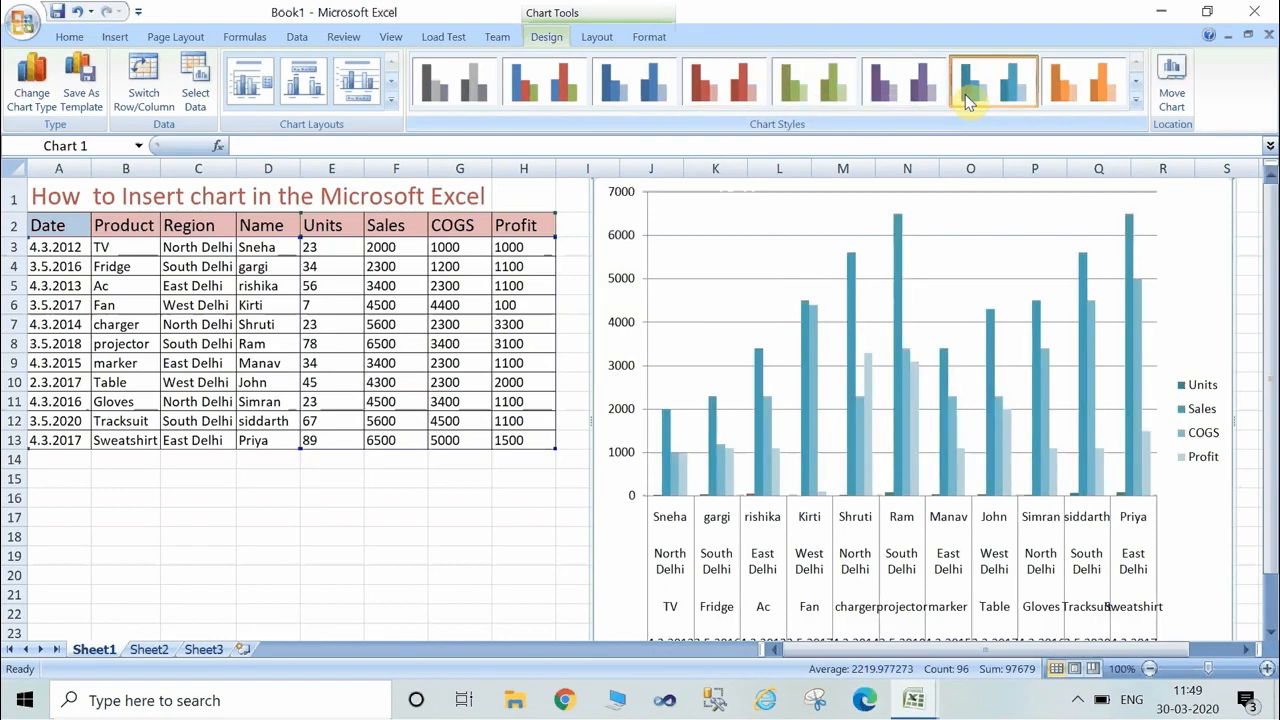
left_click(272, 92)
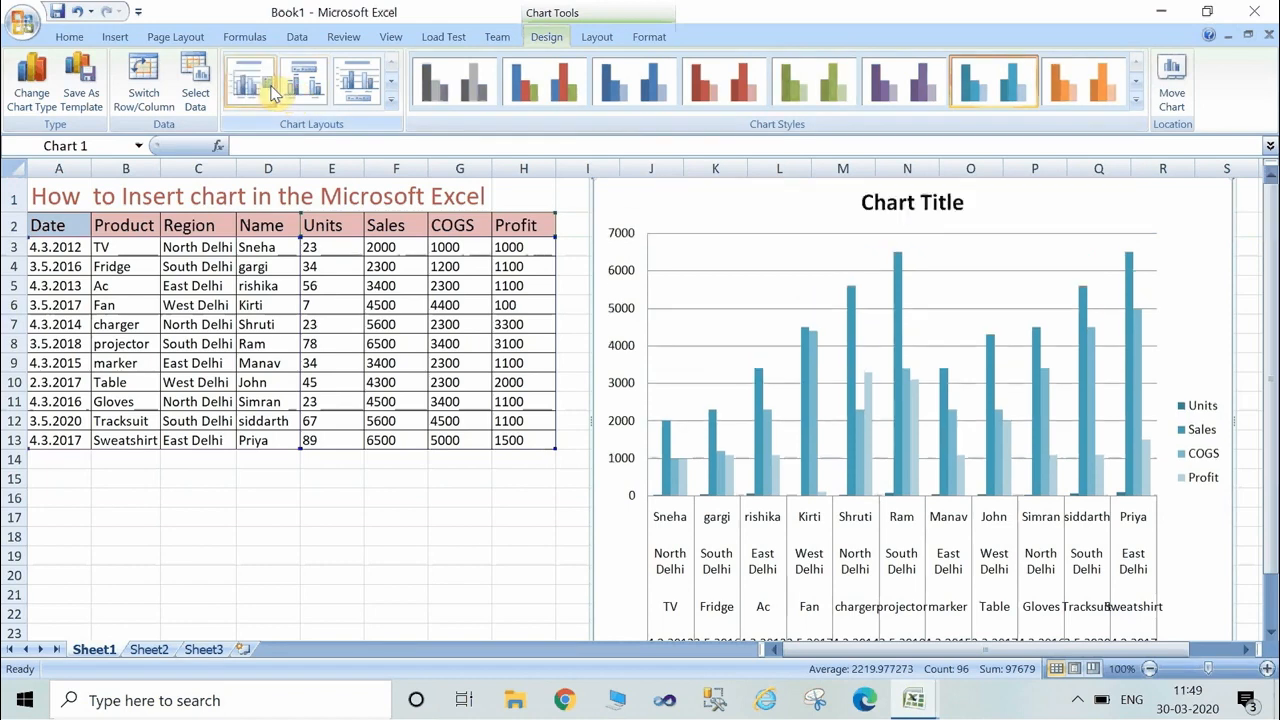
left_click(338, 96)
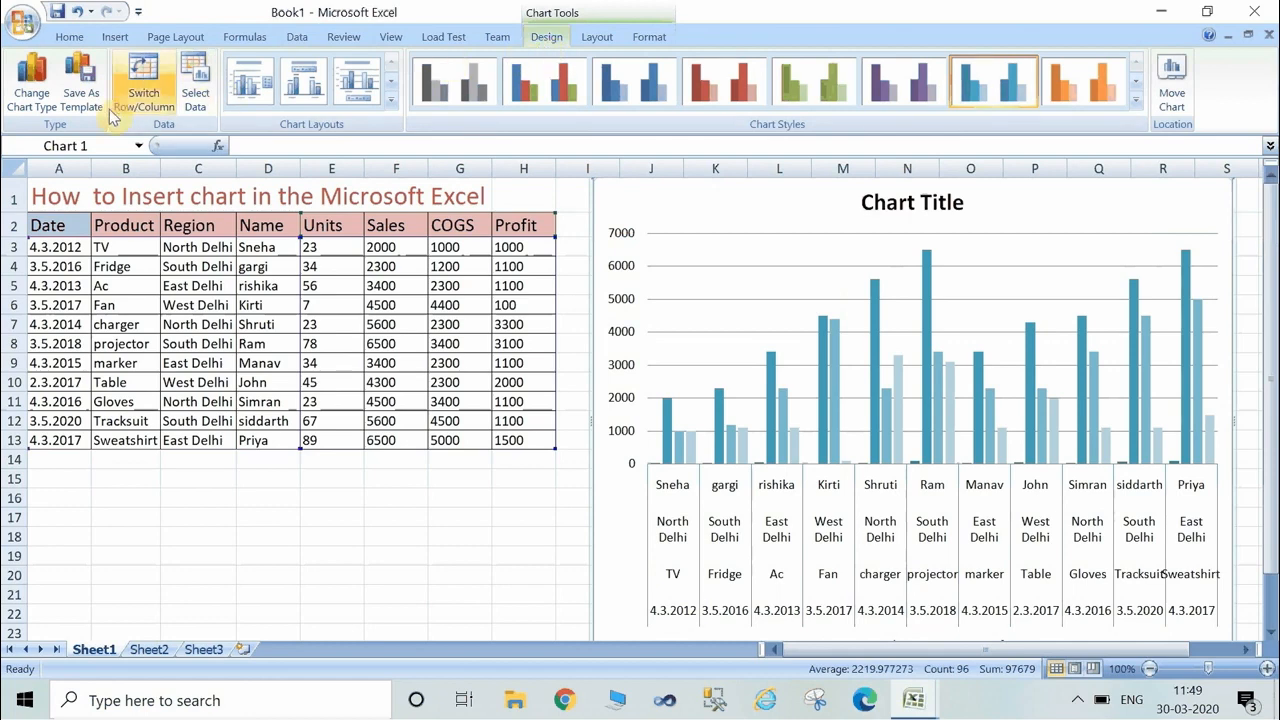
Change the column chart's type to Pie in 3-D.
left_click(27, 92)
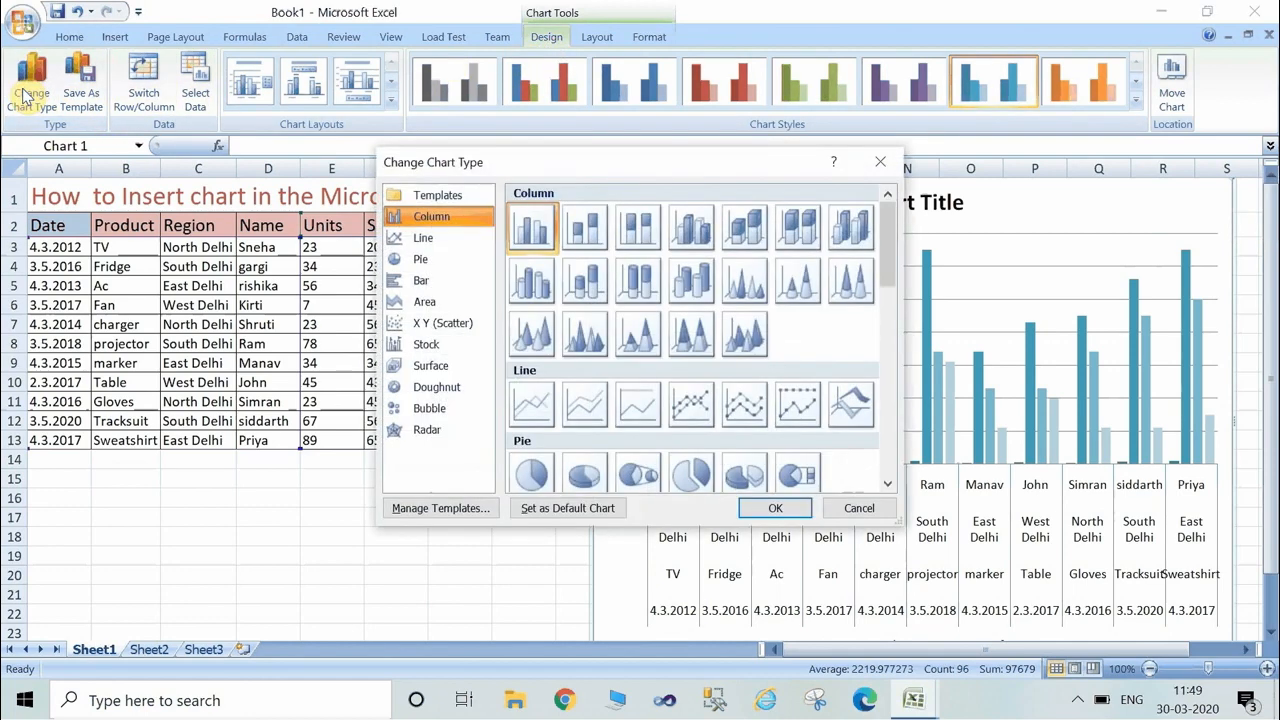
left_click(420, 259)
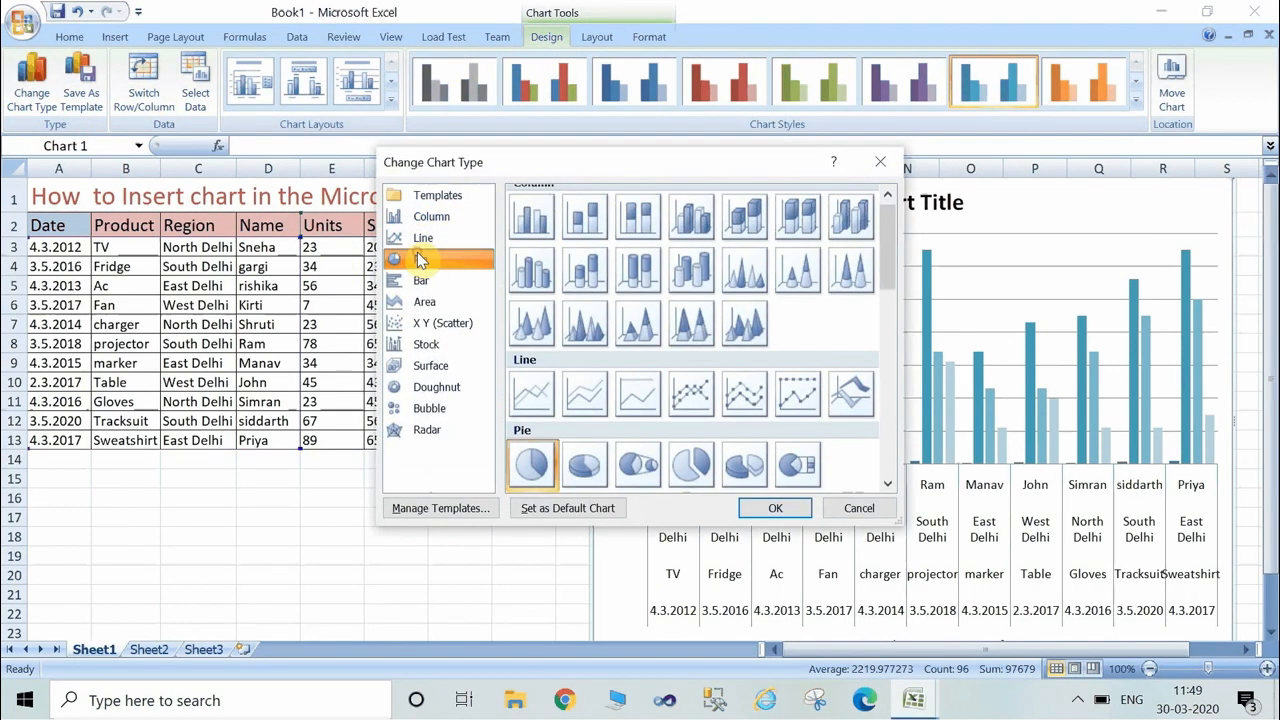
left_click(586, 463)
left_click(754, 509)
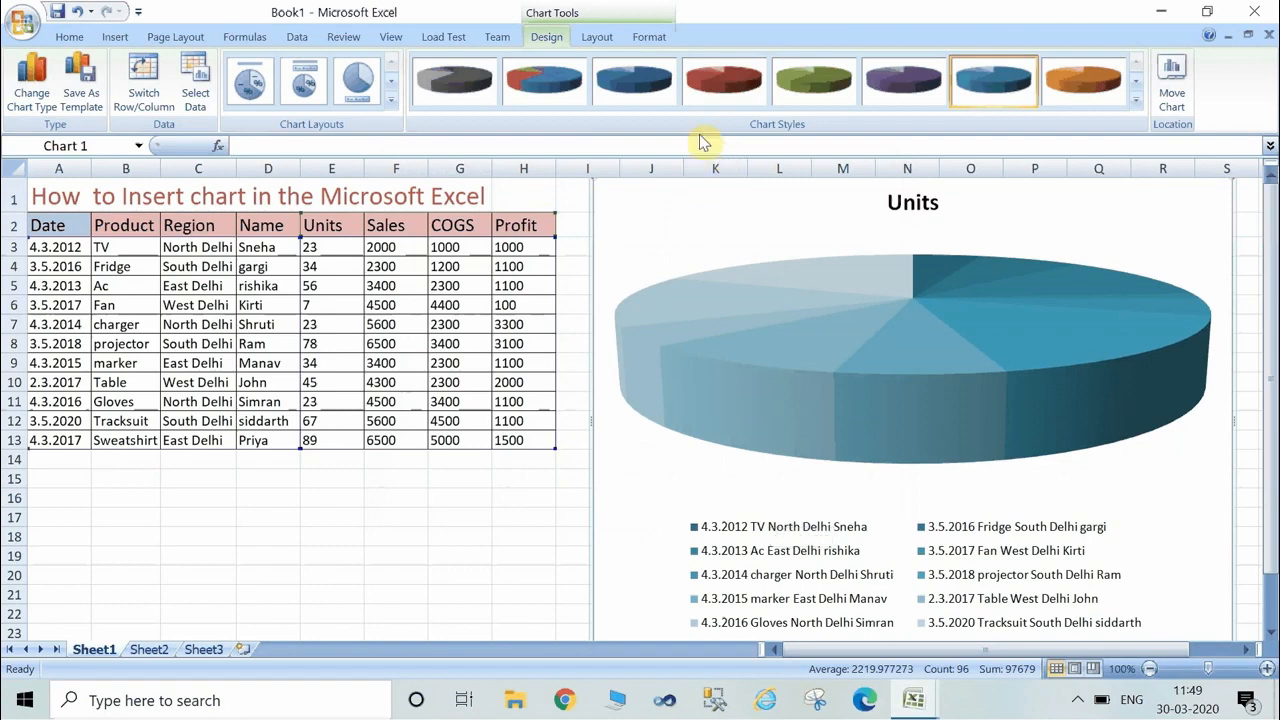
Give the pie chart the purple style and the layout with category names and percentages as slice labels.
left_click(720, 92)
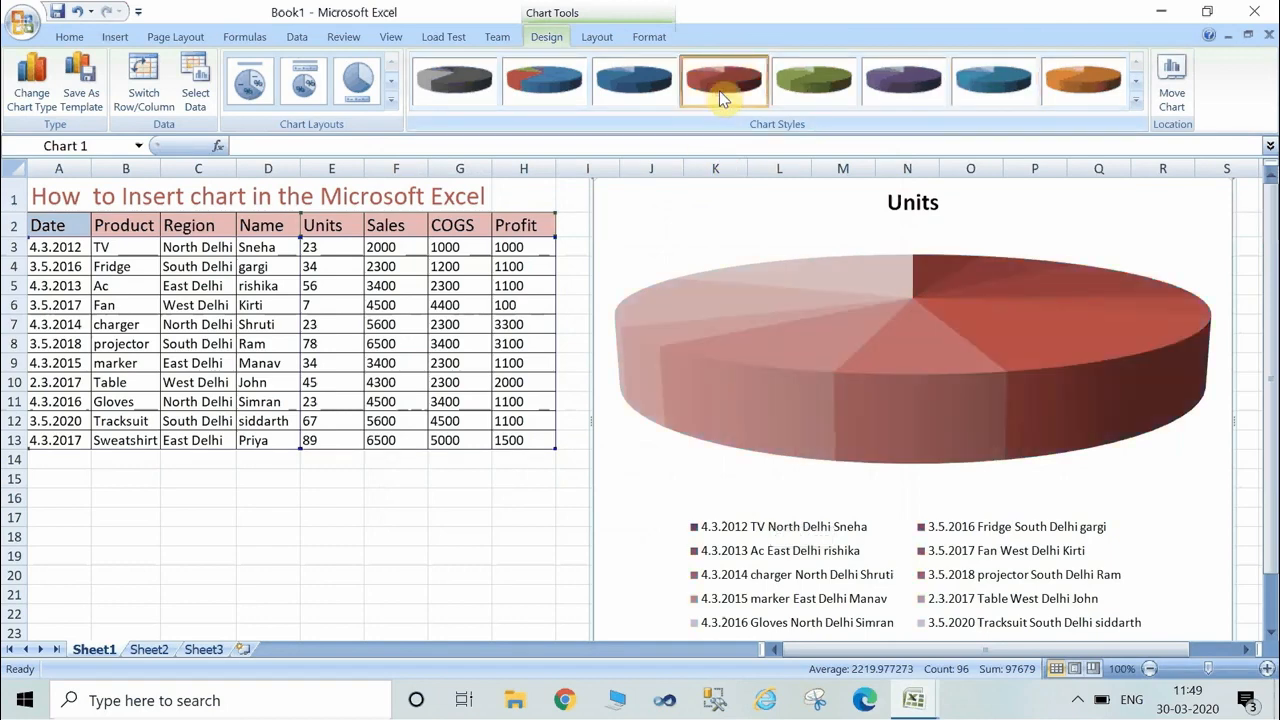
left_click(903, 79)
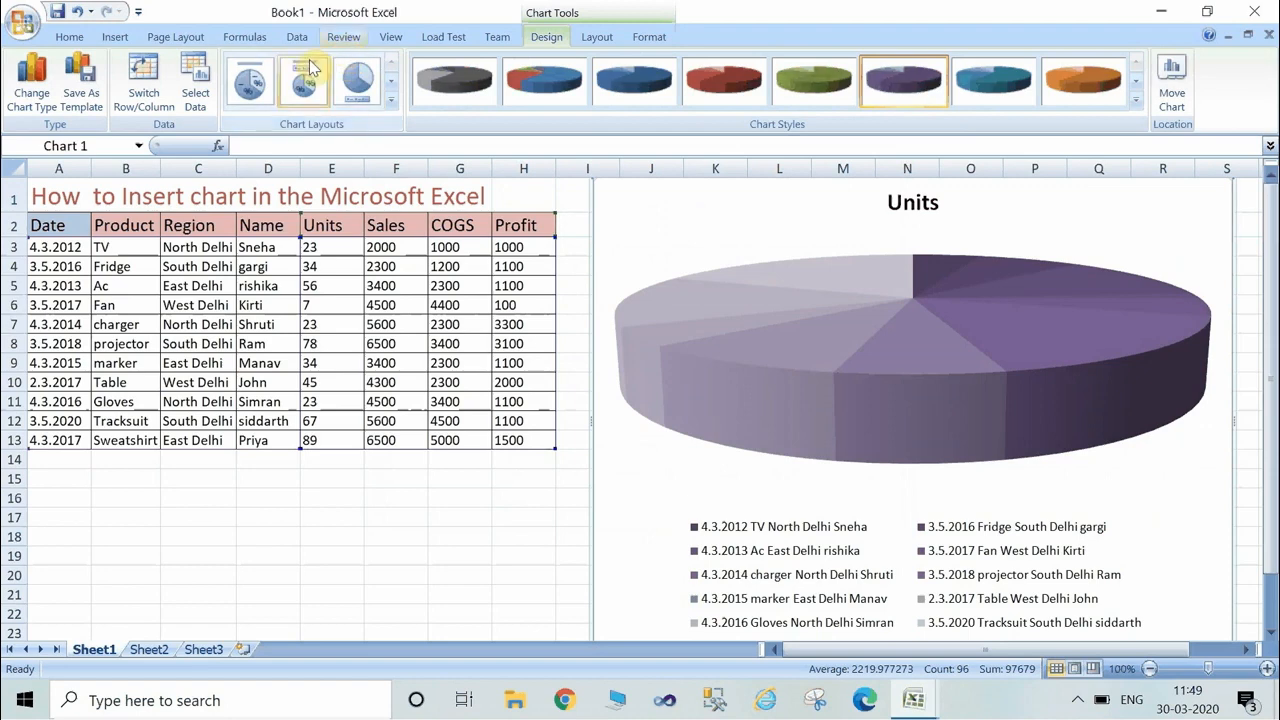
left_click(242, 94)
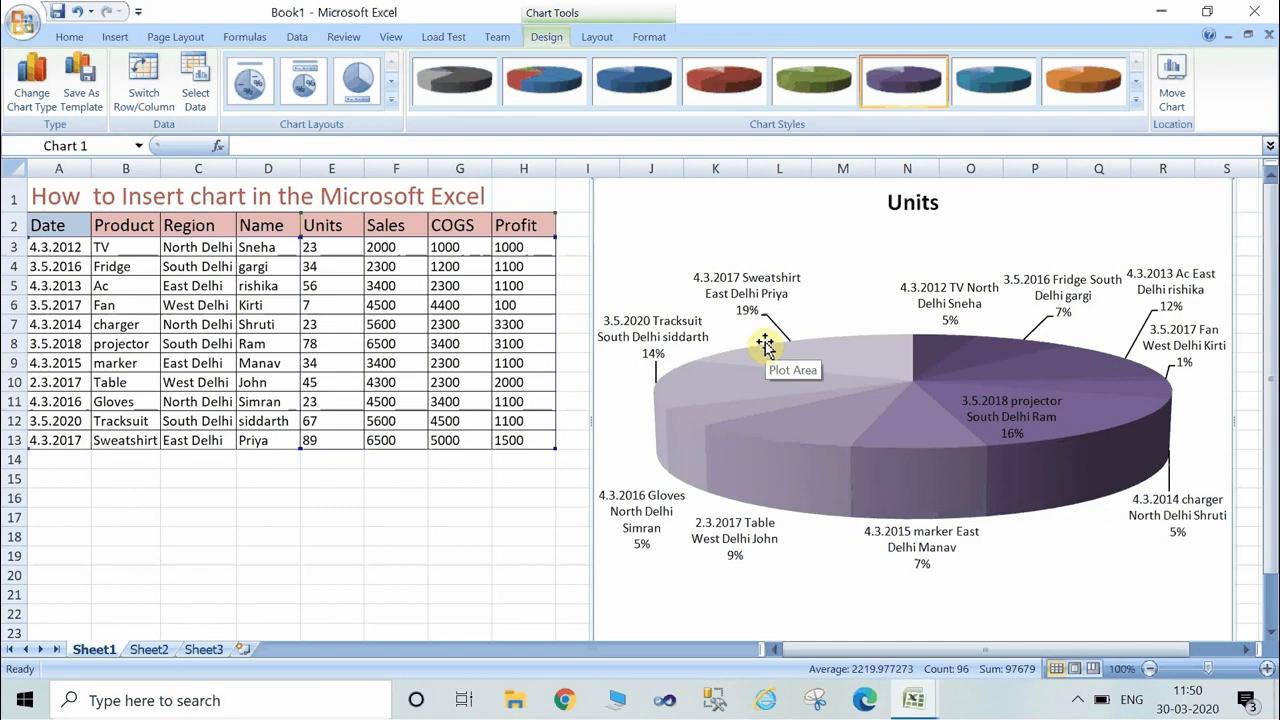
Switch the pie chart's rows and columns and switch them back.
left_click(143, 100)
left_click(143, 100)
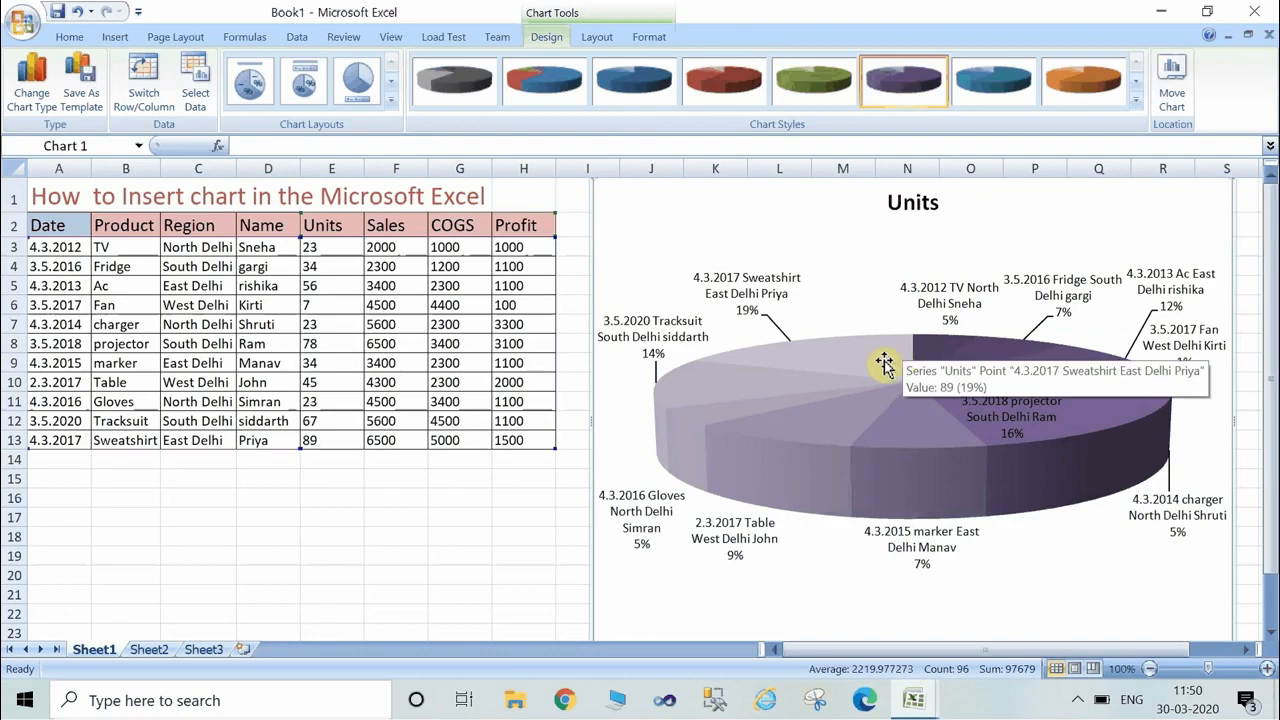
Minimize the chart workbook and open the "duplicate mobile no" workbook from the desktop.
left_click(1163, 11)
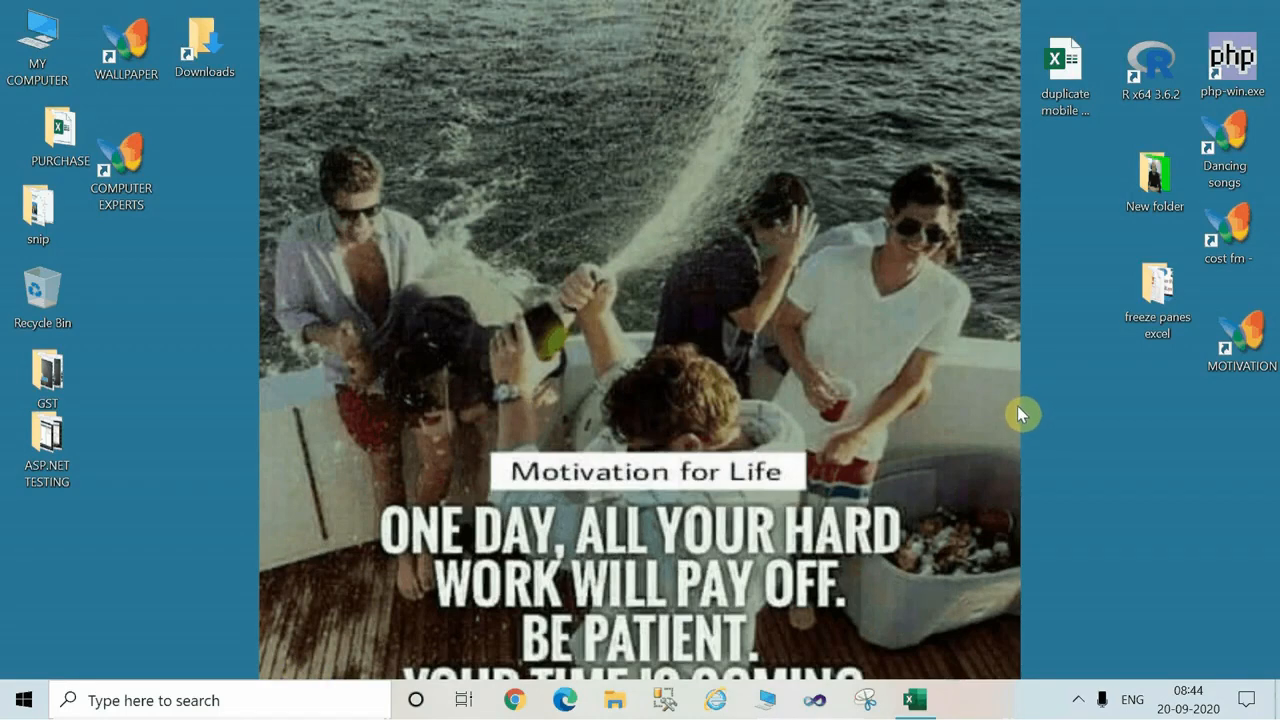
left_click(1063, 78)
double_click(1064, 78)
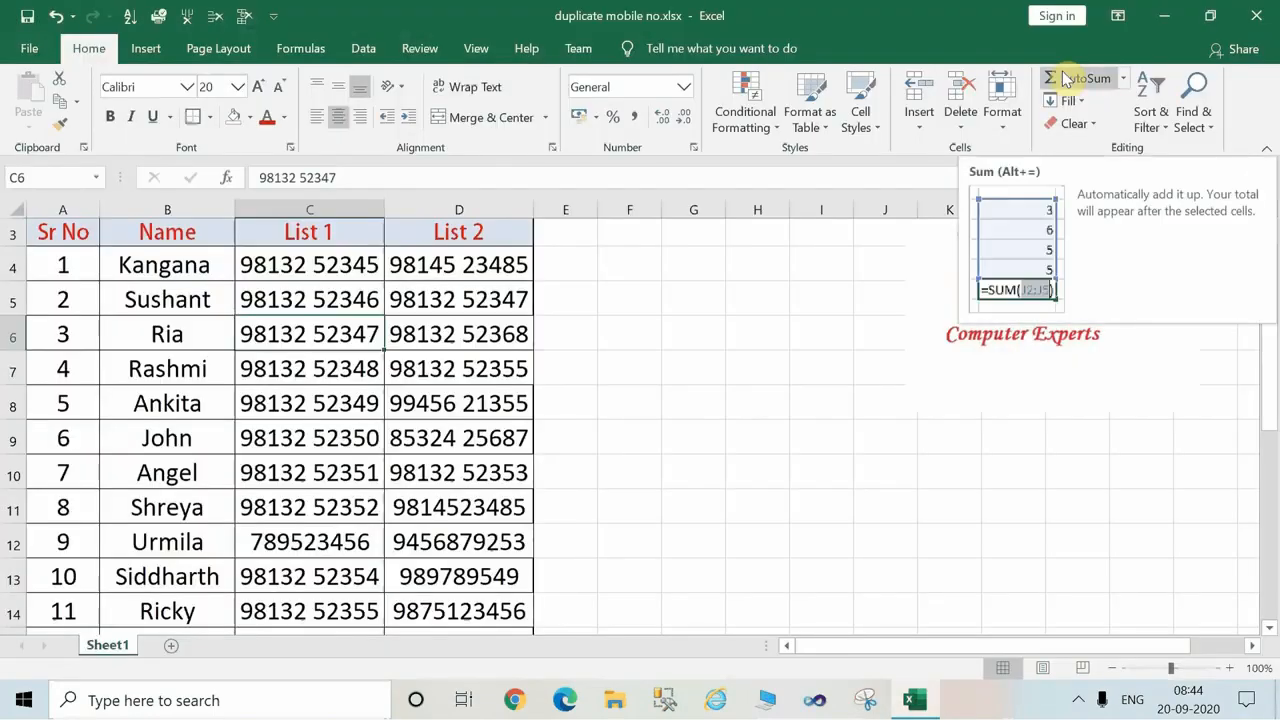
Look through the whole table of names with its List 1 and List 2 mobile numbers, from the title to the last rows.
left_click(1050, 485)
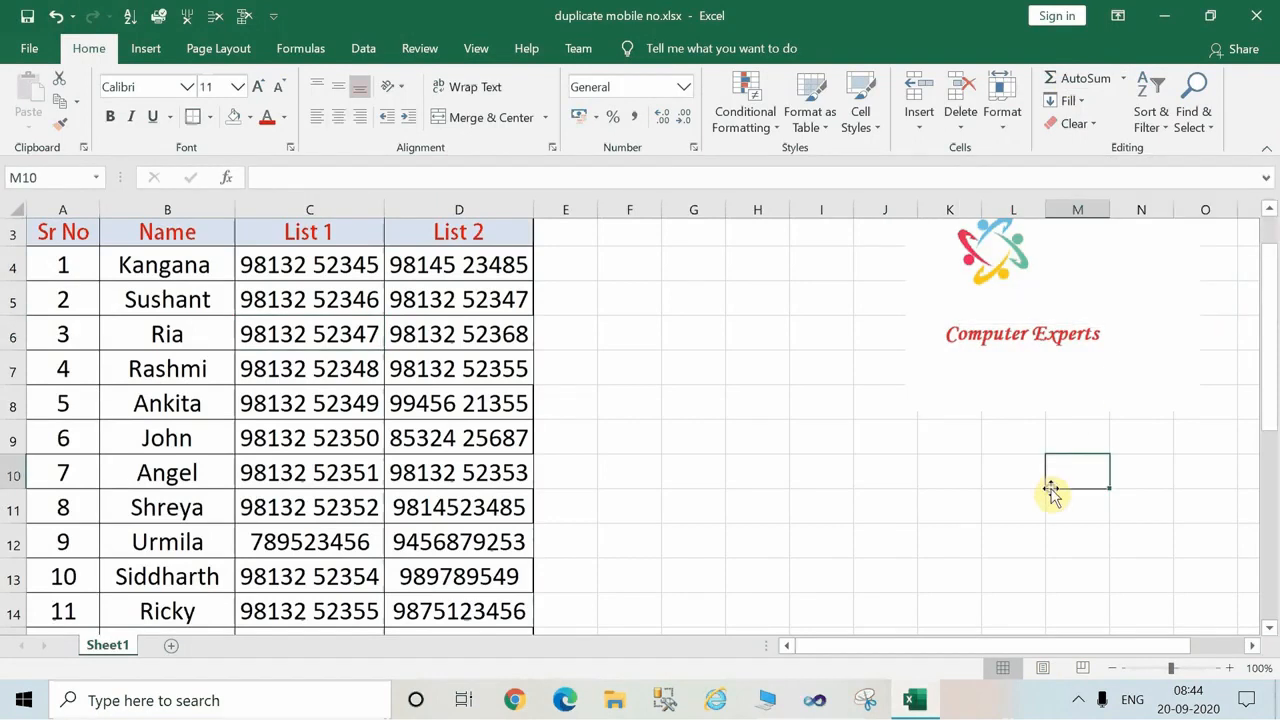
left_click_drag(1273, 262, 1272, 242)
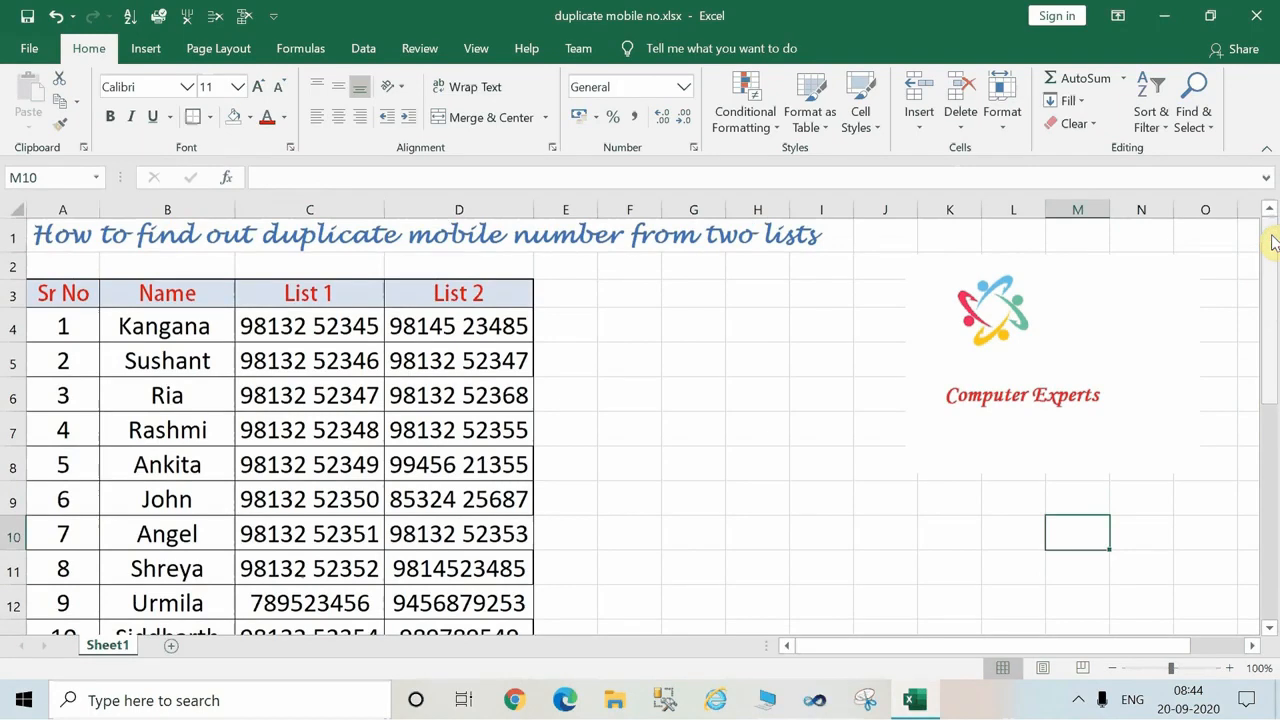
left_click(185, 327)
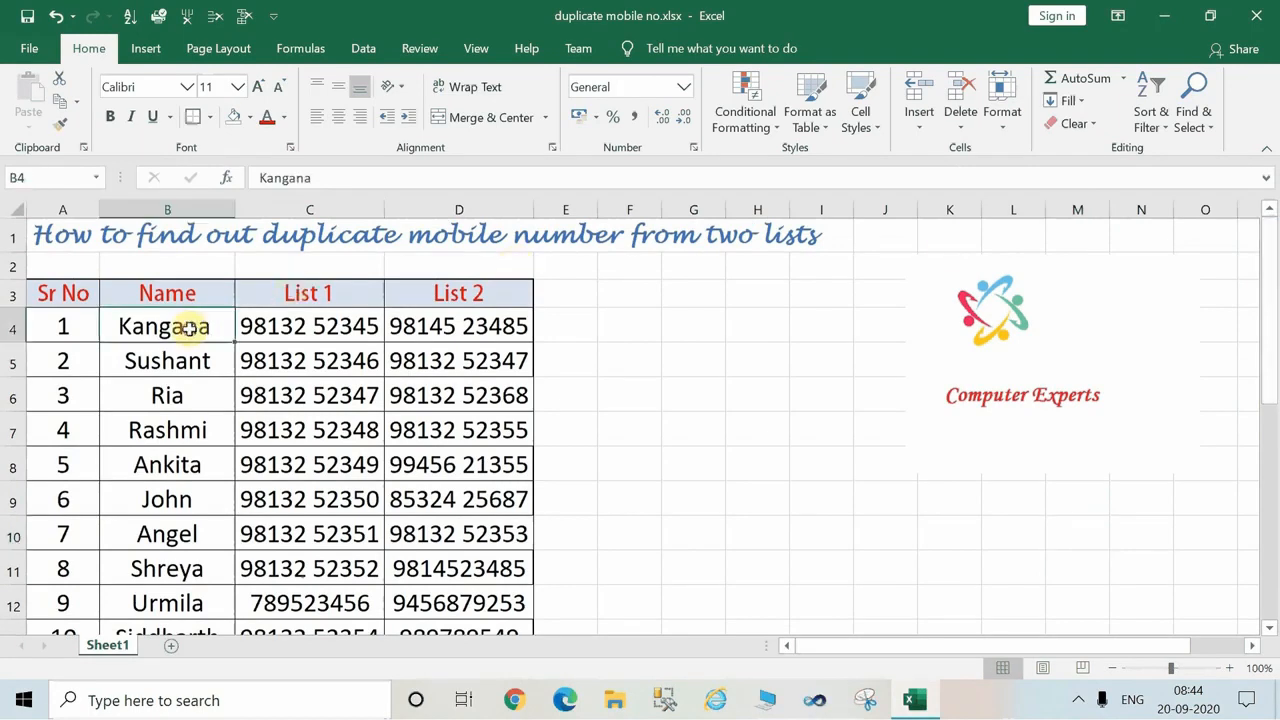
left_click(373, 383)
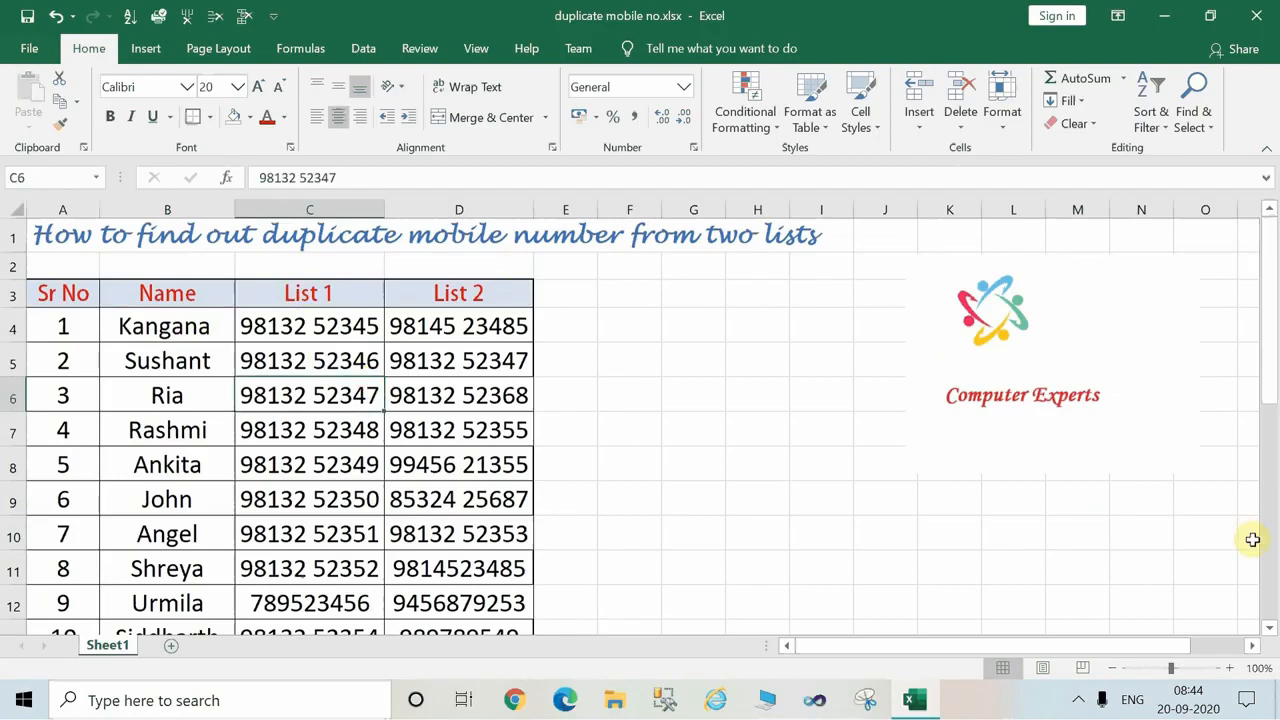
scroll(1272, 625, "down", 8)
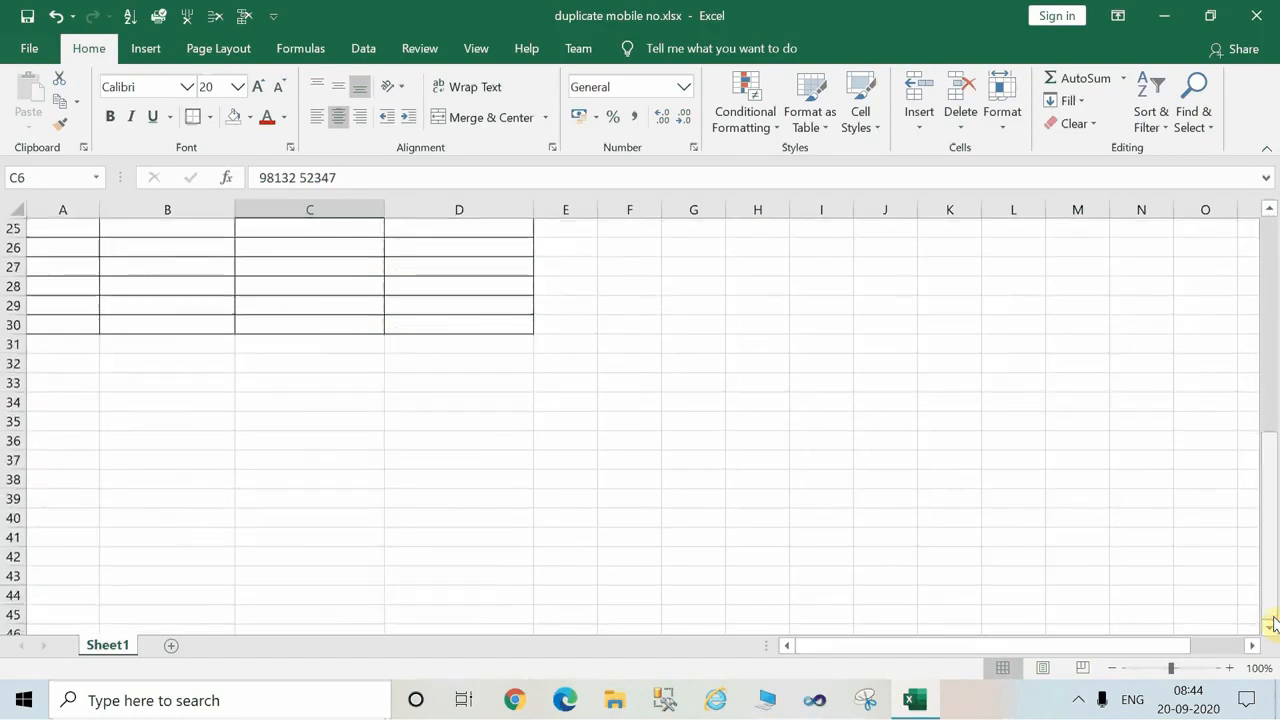
left_click(1272, 262)
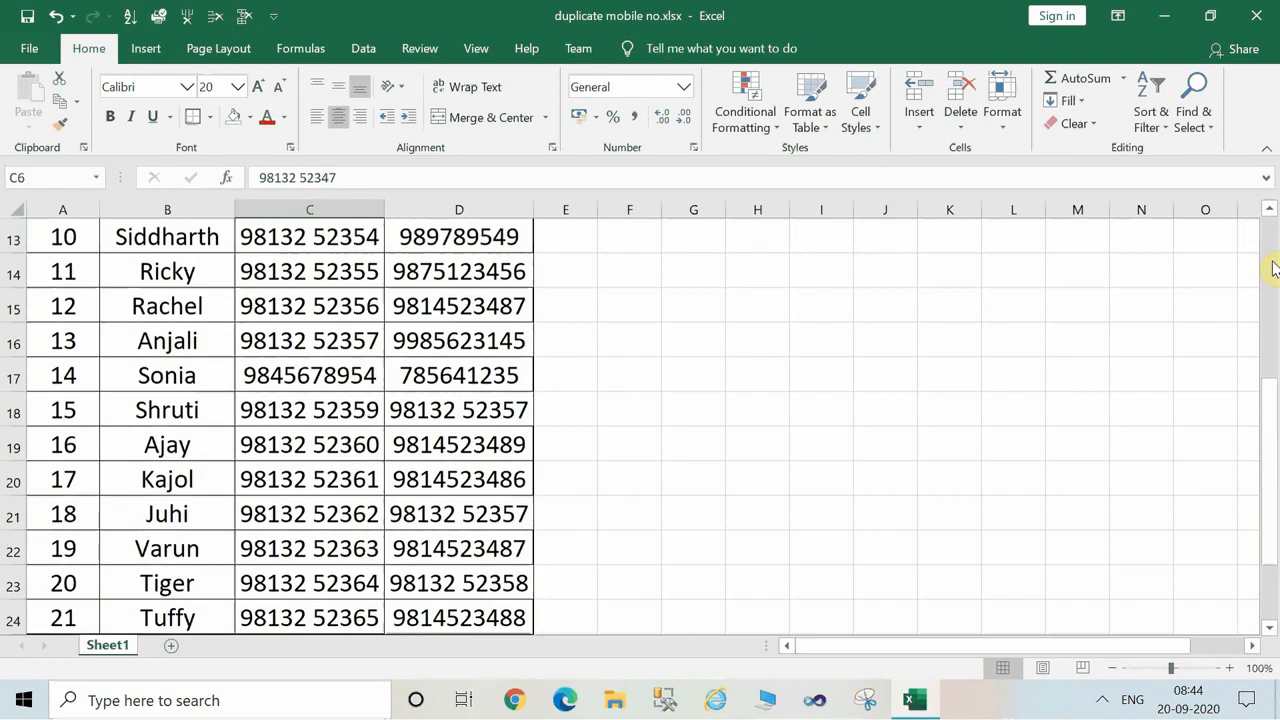
left_click(1272, 262)
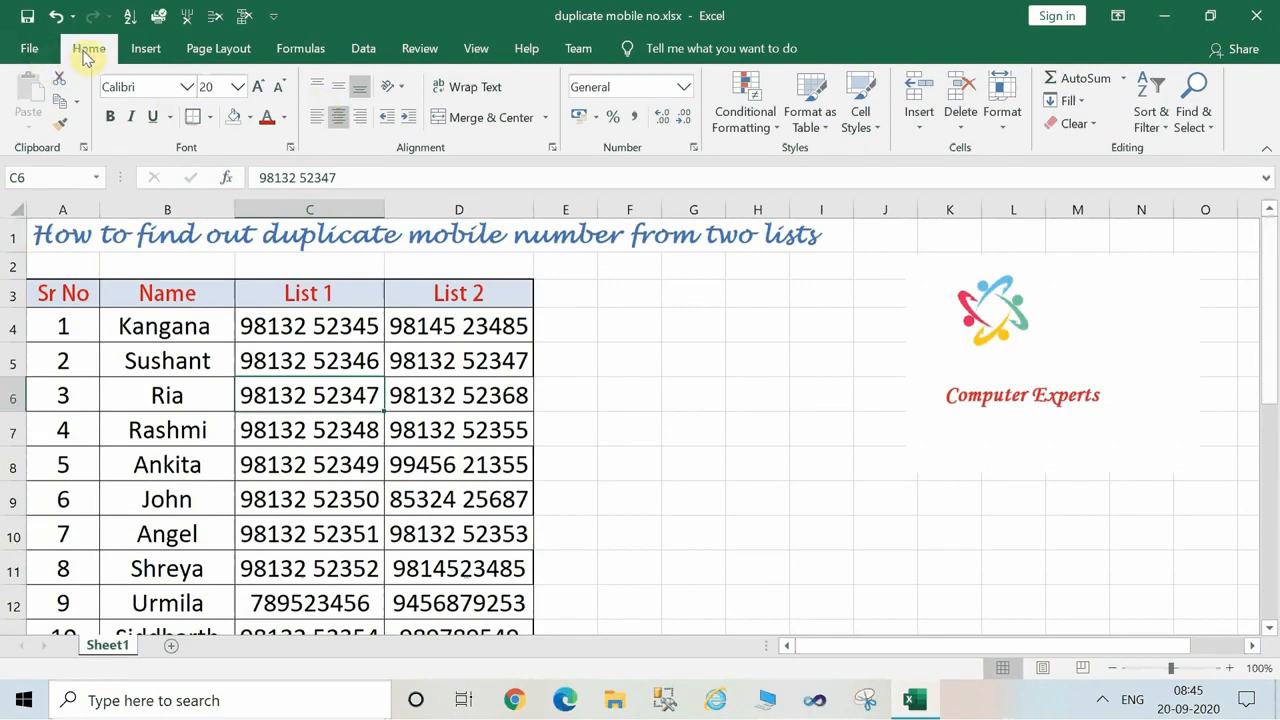
Try to highlight duplicate values with Light Red Fill with Dark Red Text using only cell C6 in List 1.
left_click(779, 134)
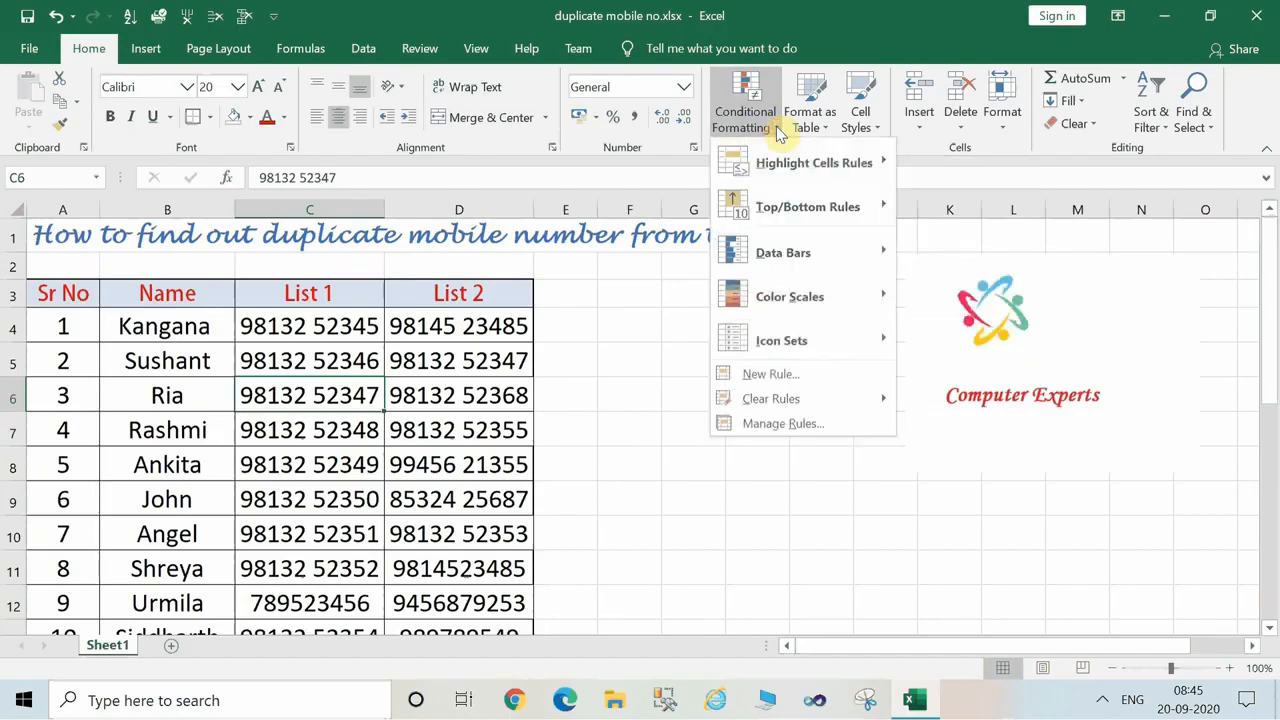
mouse_move(800, 200)
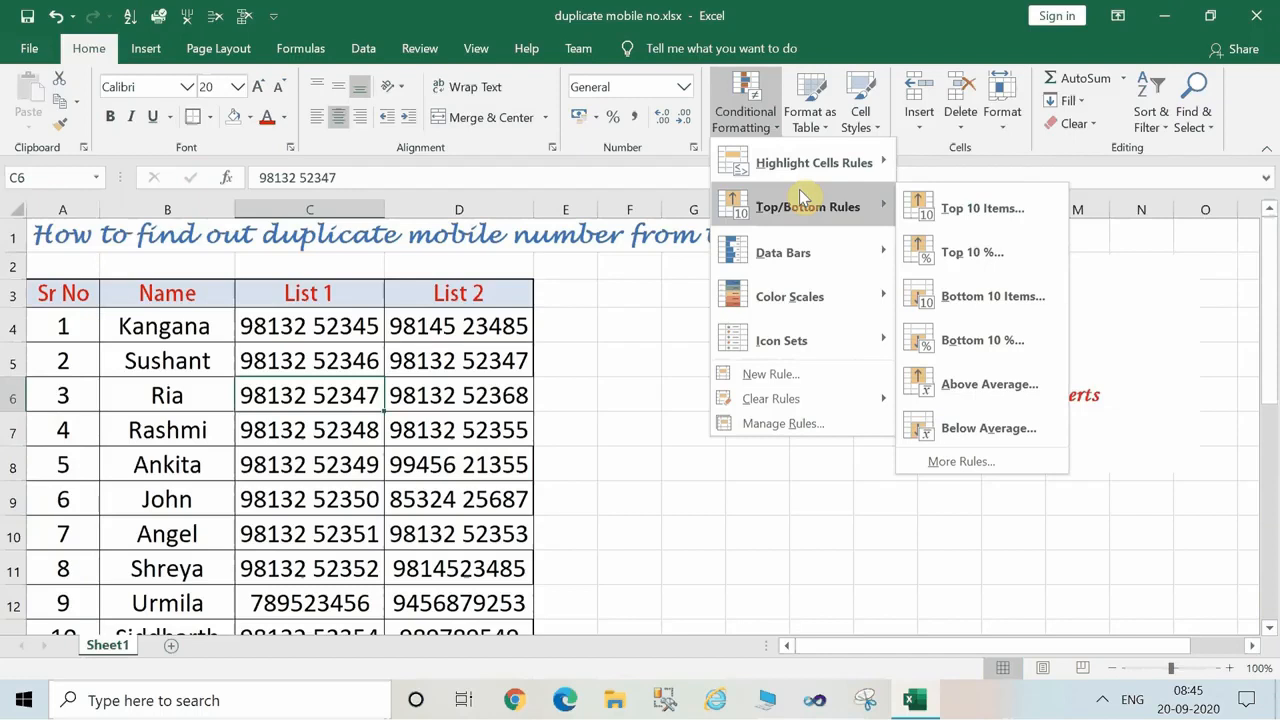
mouse_move(820, 176)
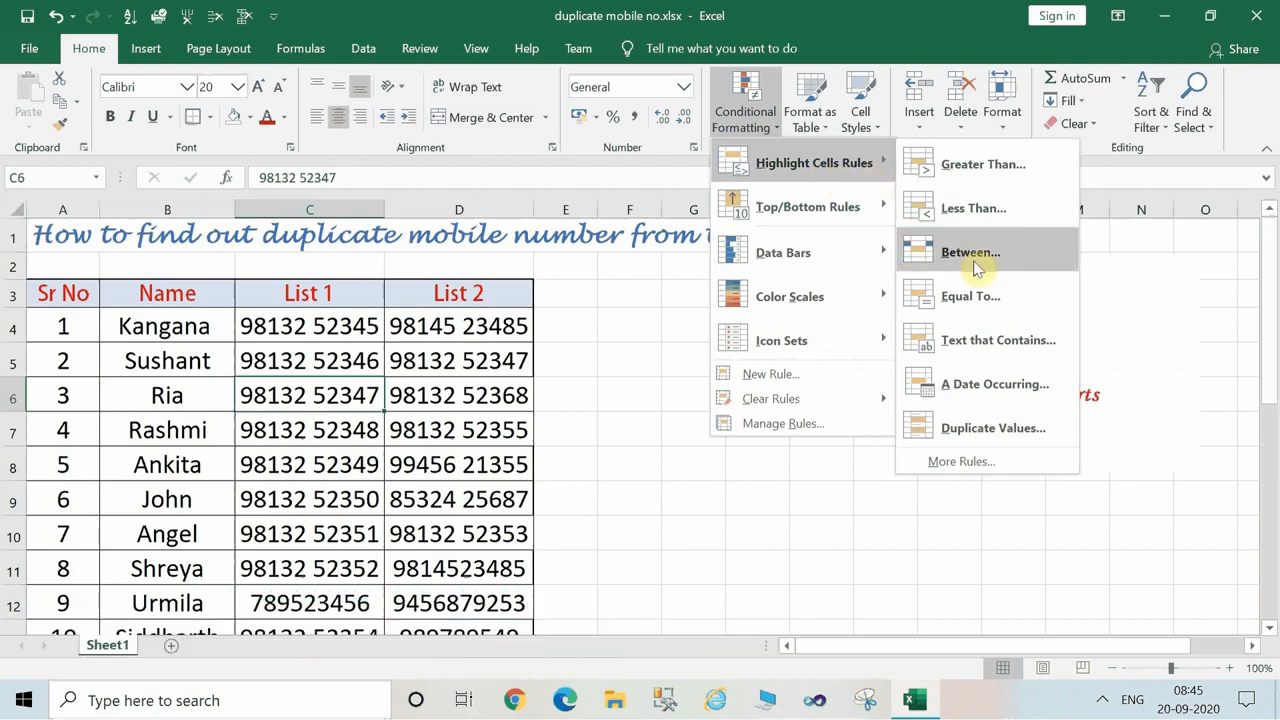
left_click(1016, 426)
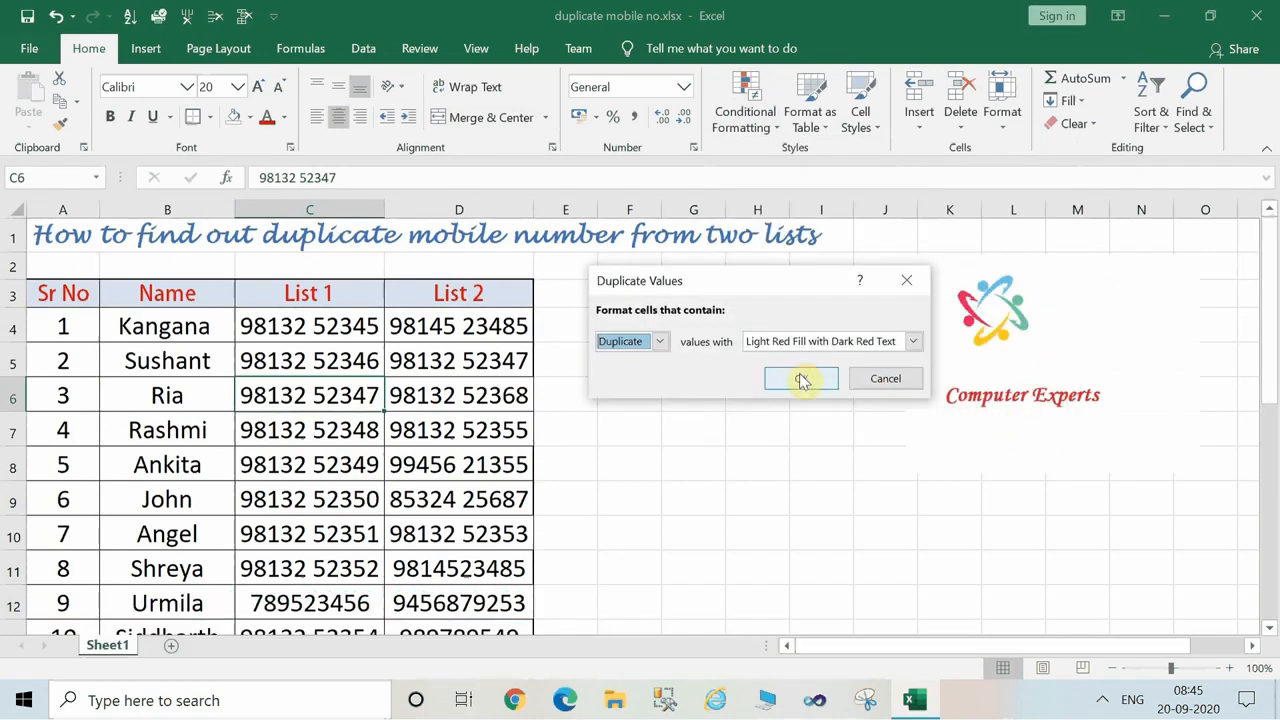
left_click(659, 342)
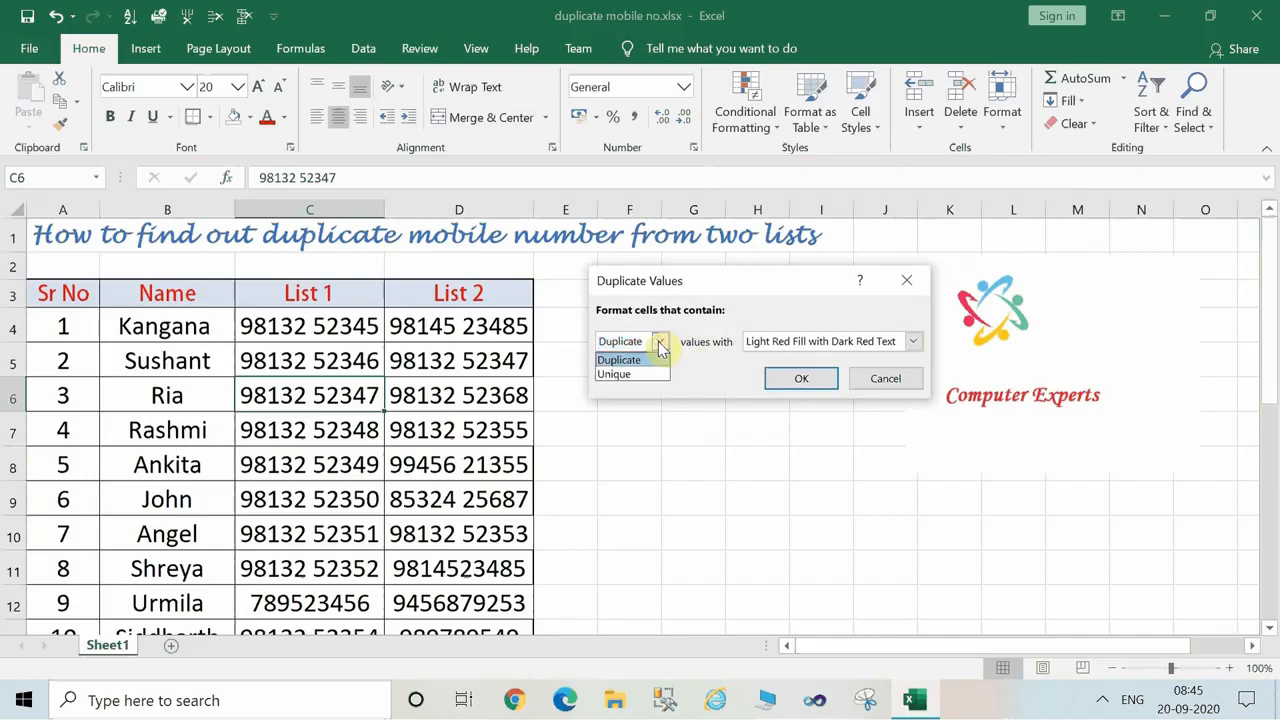
left_click(659, 343)
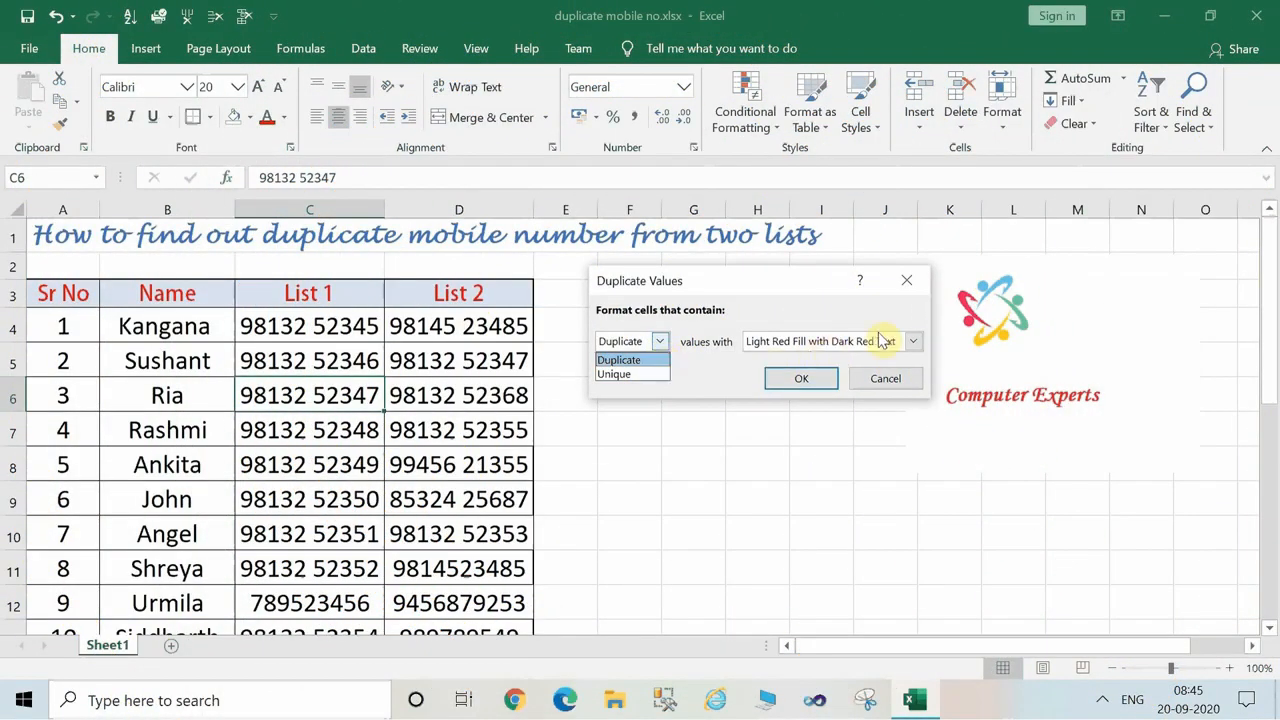
left_click(826, 344)
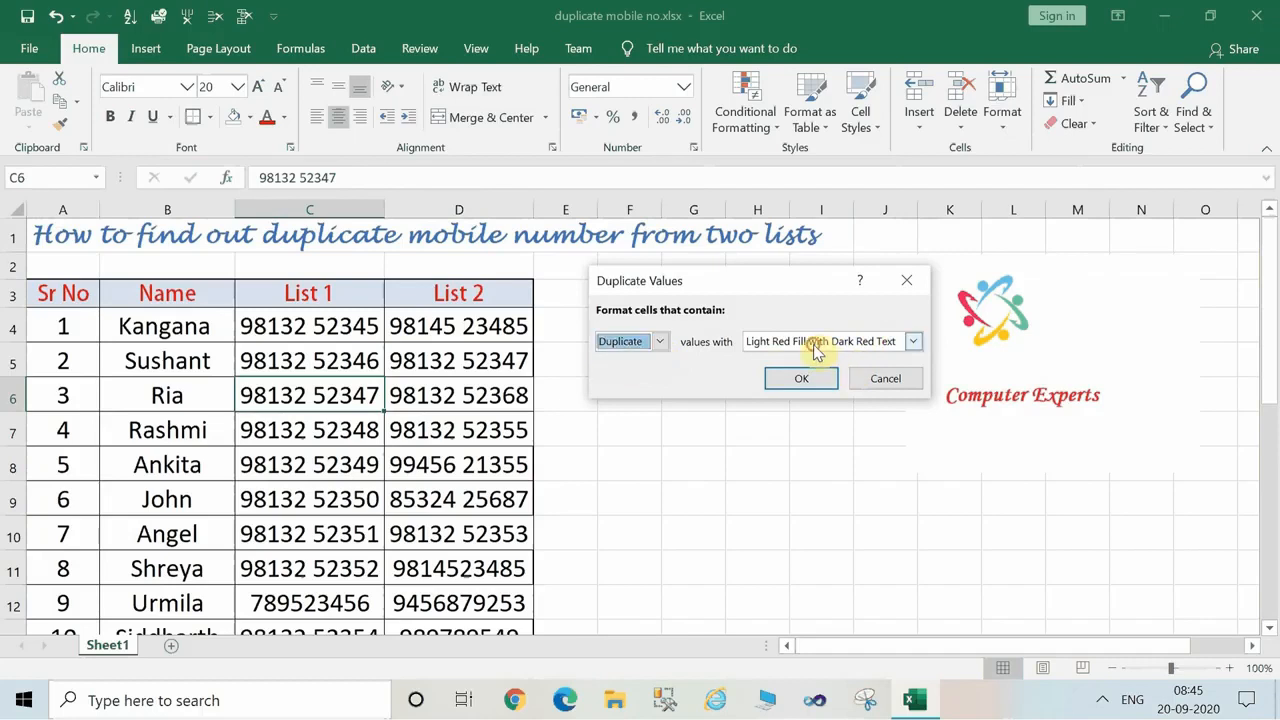
left_click(912, 342)
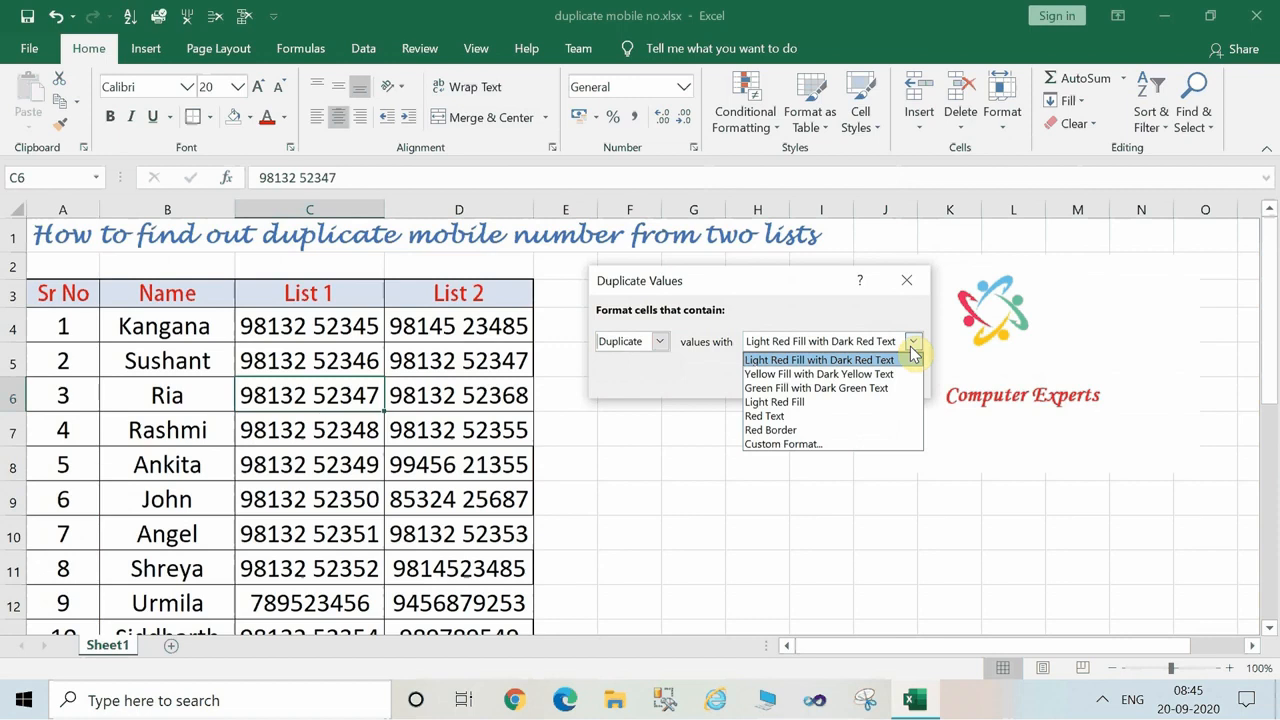
left_click(803, 299)
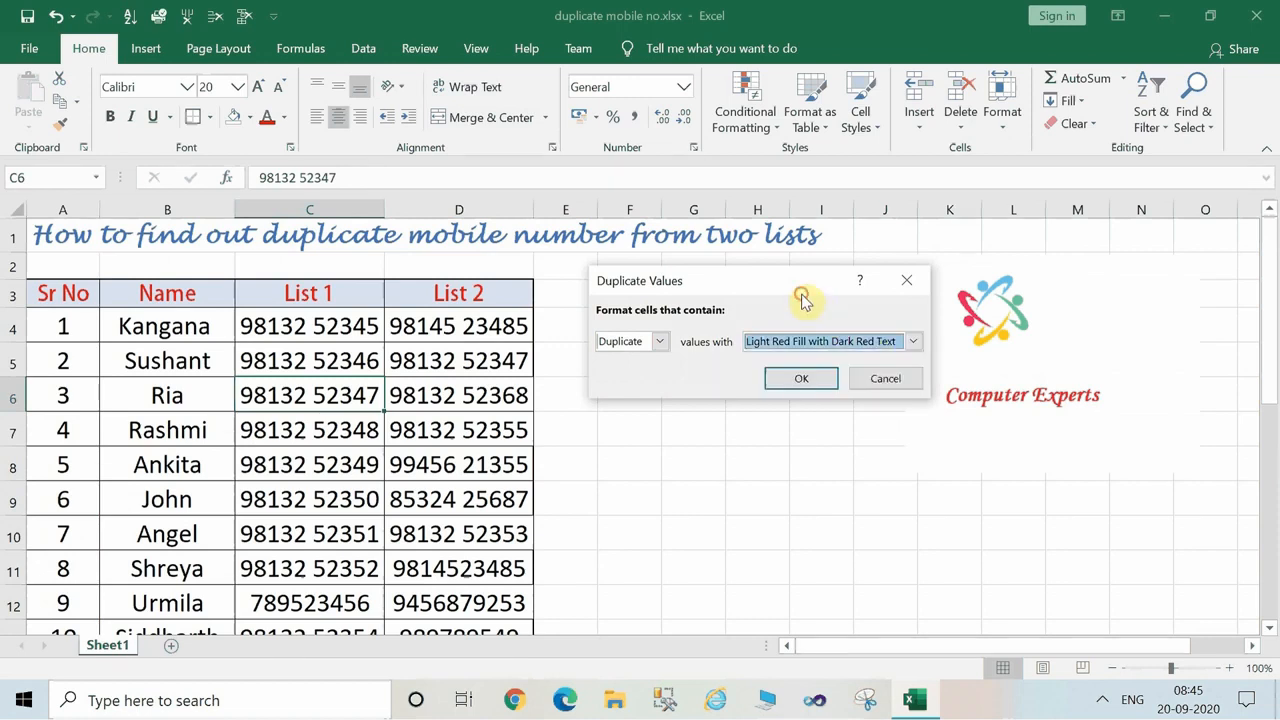
left_click(823, 378)
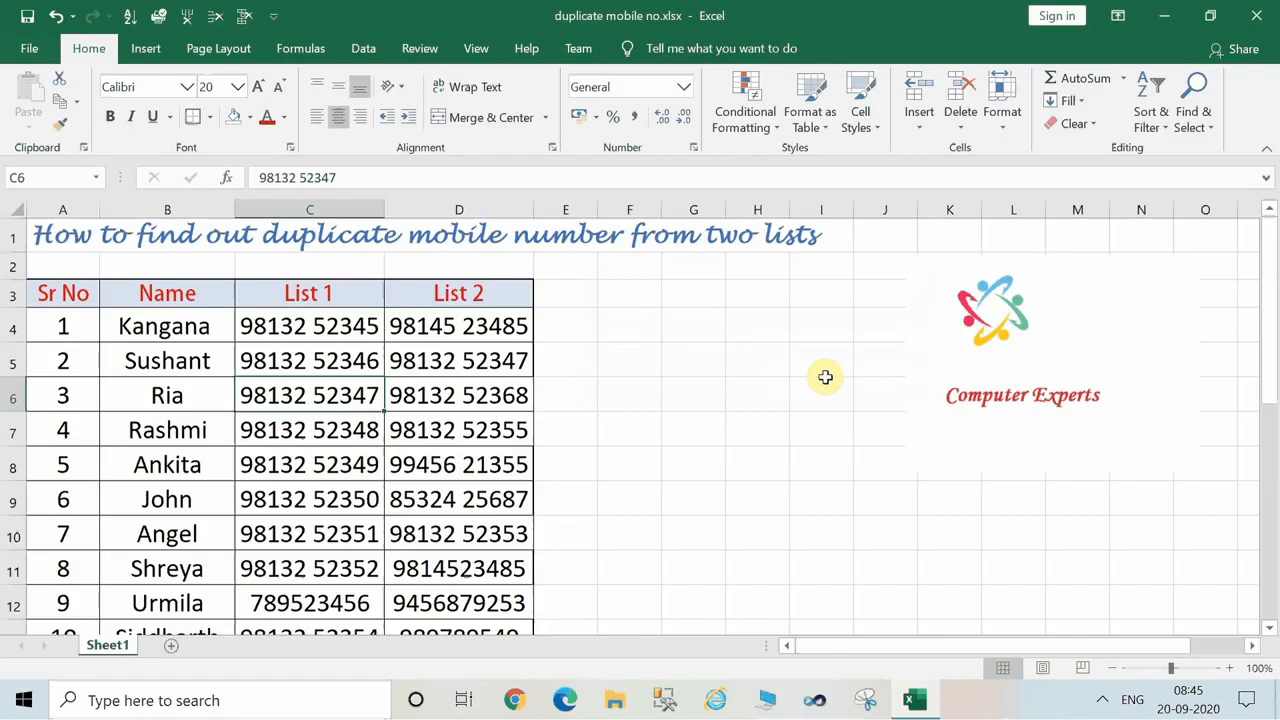
left_click(307, 418)
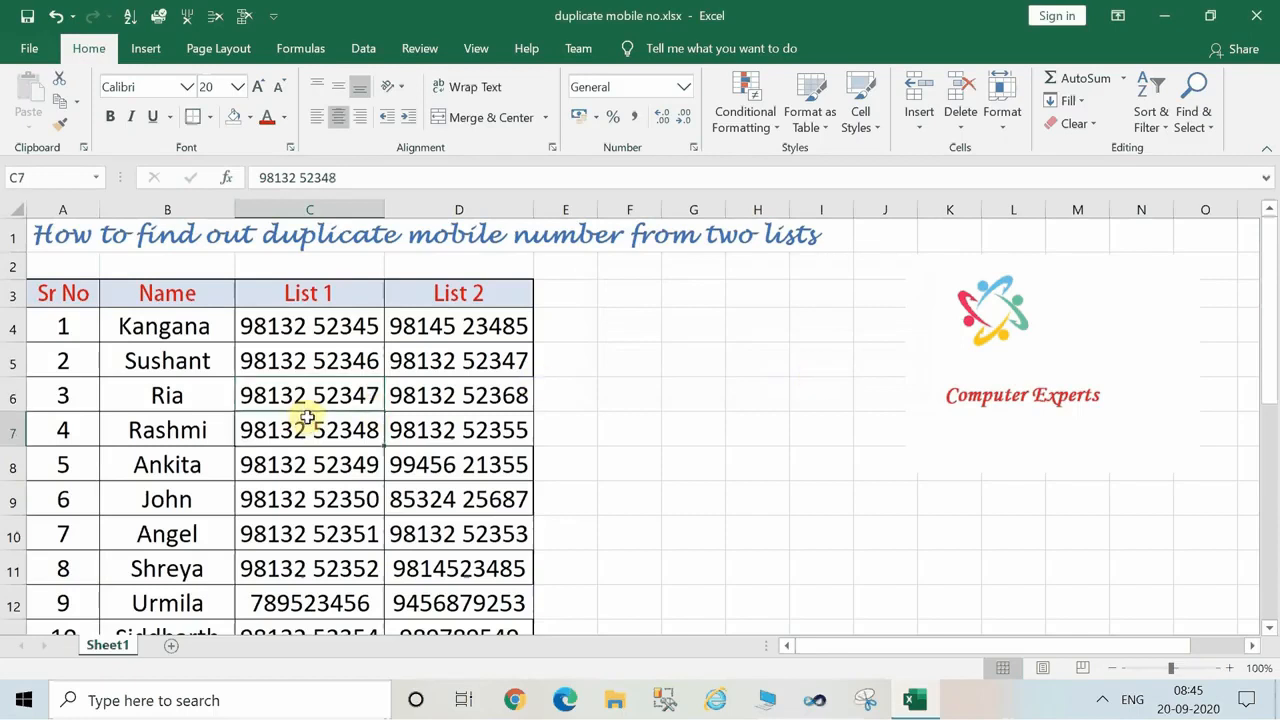
left_click(398, 404)
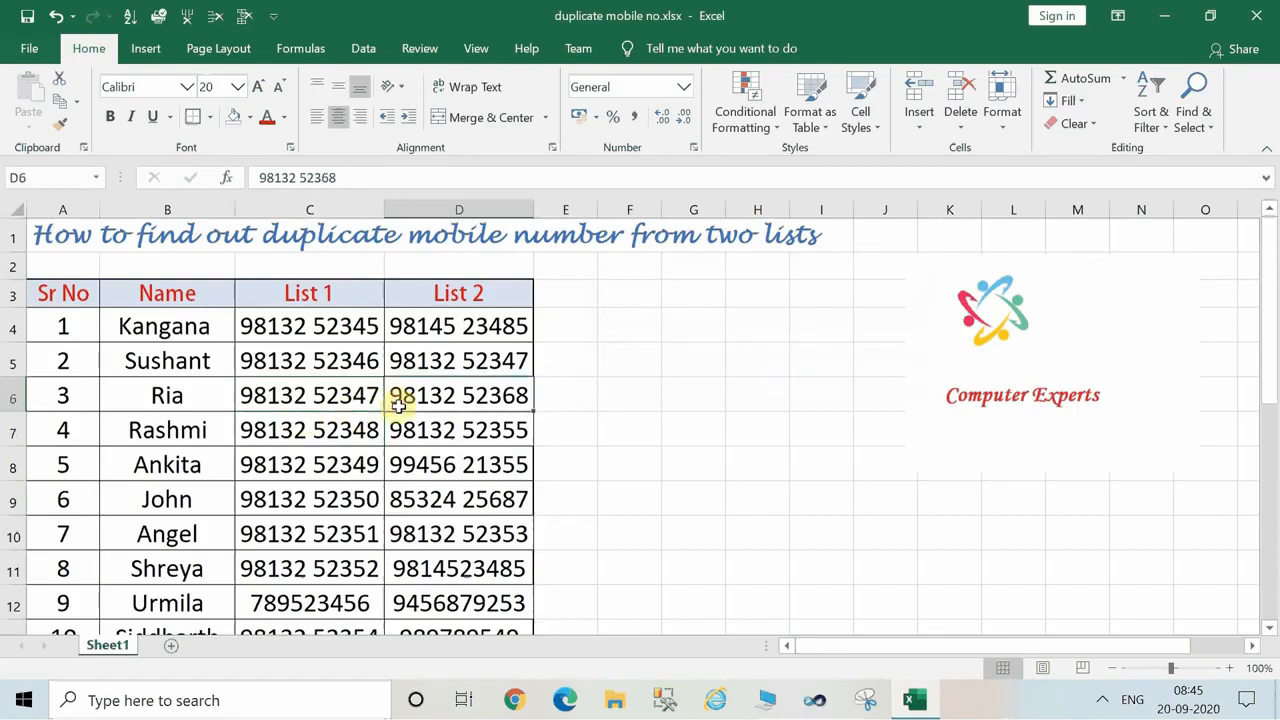
Select the whole table A3:D24 and highlight its duplicate values with Green Fill with Dark Green Text.
left_click(47, 290)
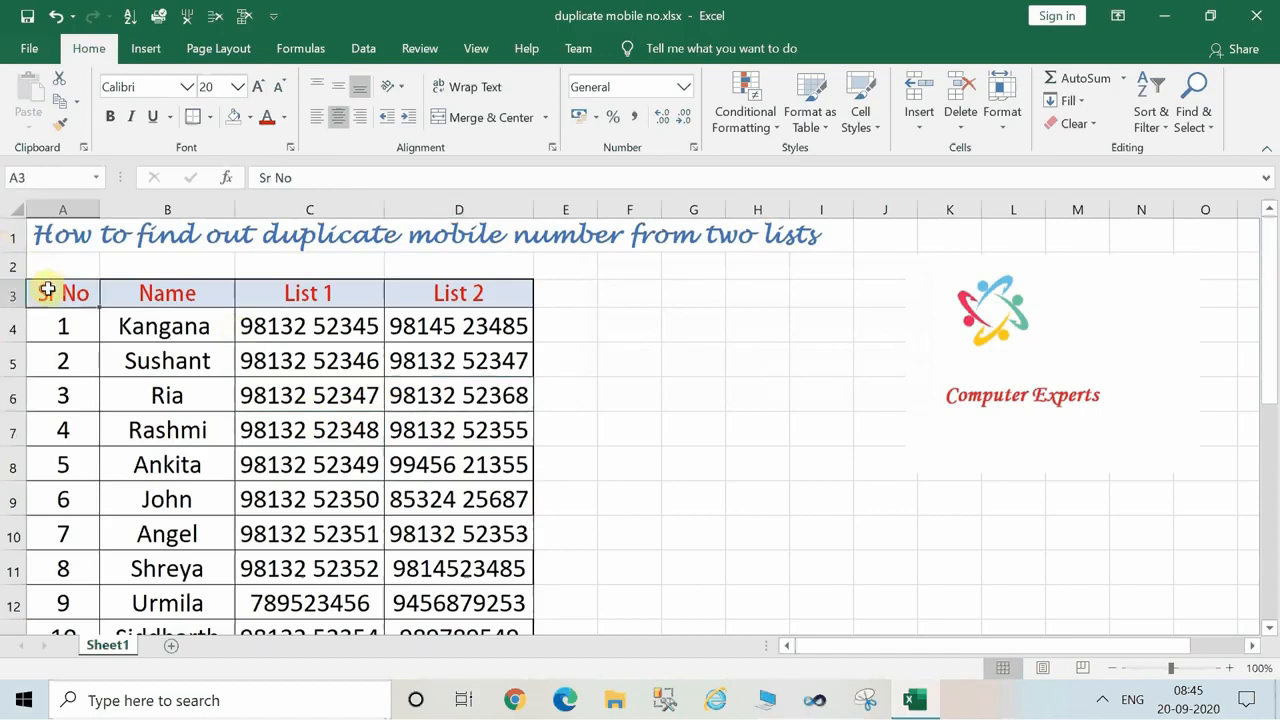
key("shift+Down")
key("shift+Right")
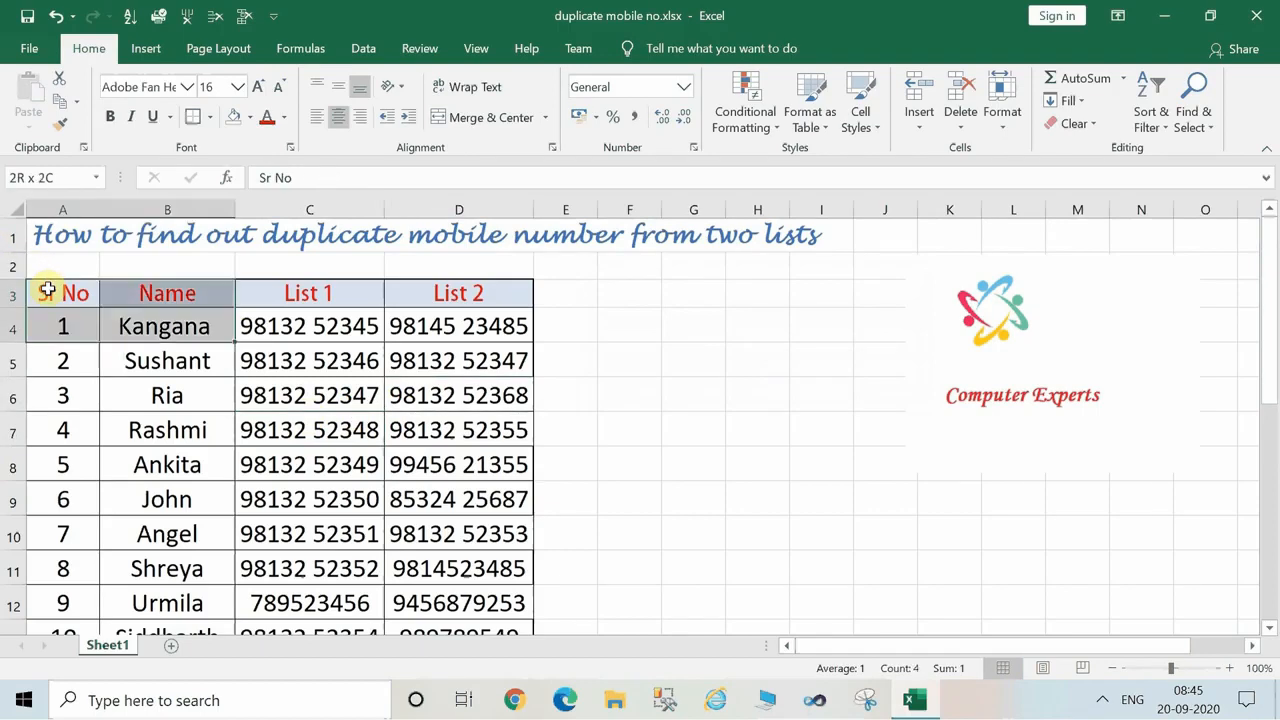
key("shift+Right")
key("shift+Right")
key("shift+Down")
key("shift+Down")
key("shift+Down")
key("shift+Down")
key("shift+Down")
key("shift+Down")
key("shift+Down")
key("shift+Down")
key("shift+Down")
key("shift+Down")
key("shift+Down")
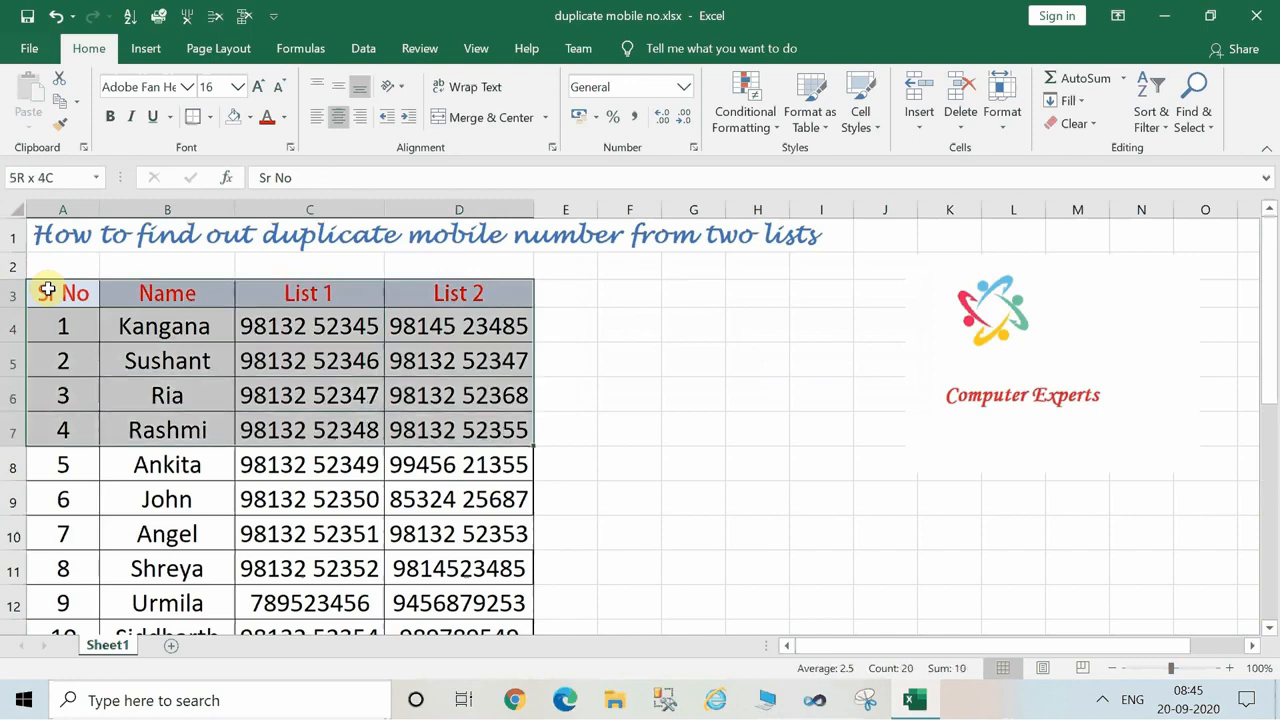
key("shift+Down")
key("shift+Down")
key("shift+Down")
key("shift+Down")
key("shift+Down")
key("shift+Down")
key("shift+Down")
key("shift+Down")
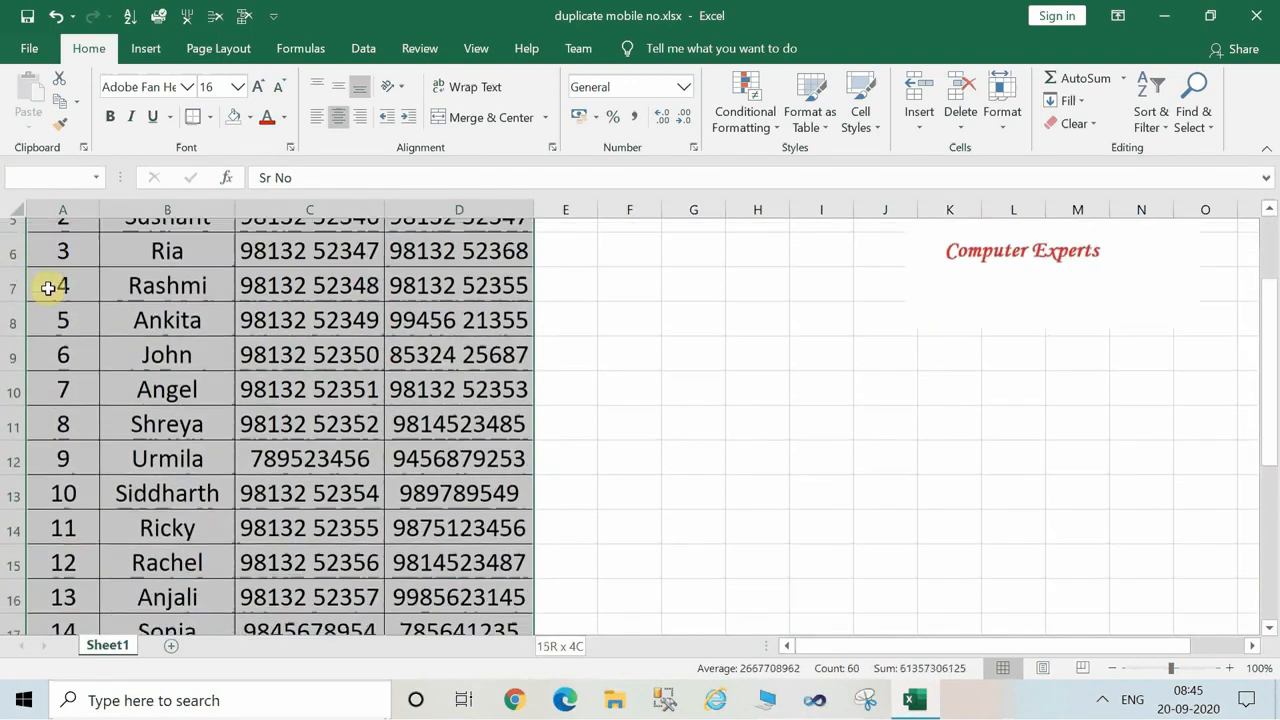
key("shift+Down")
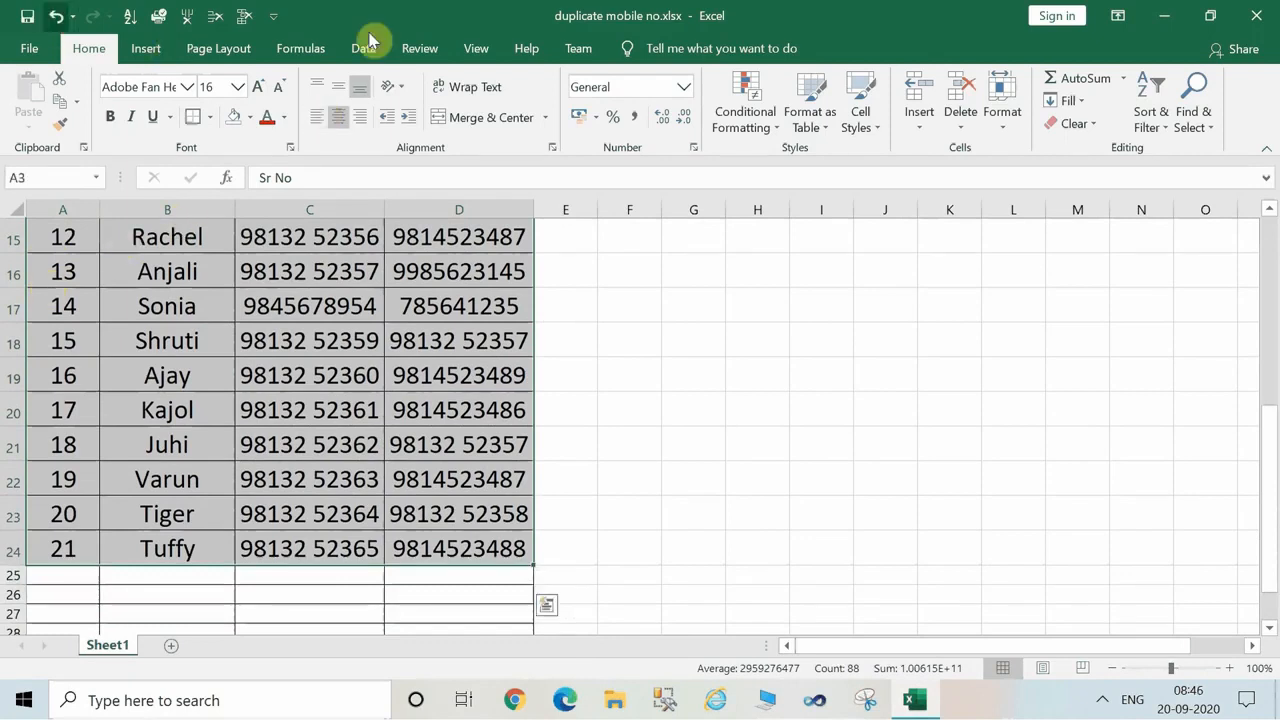
left_click(765, 130)
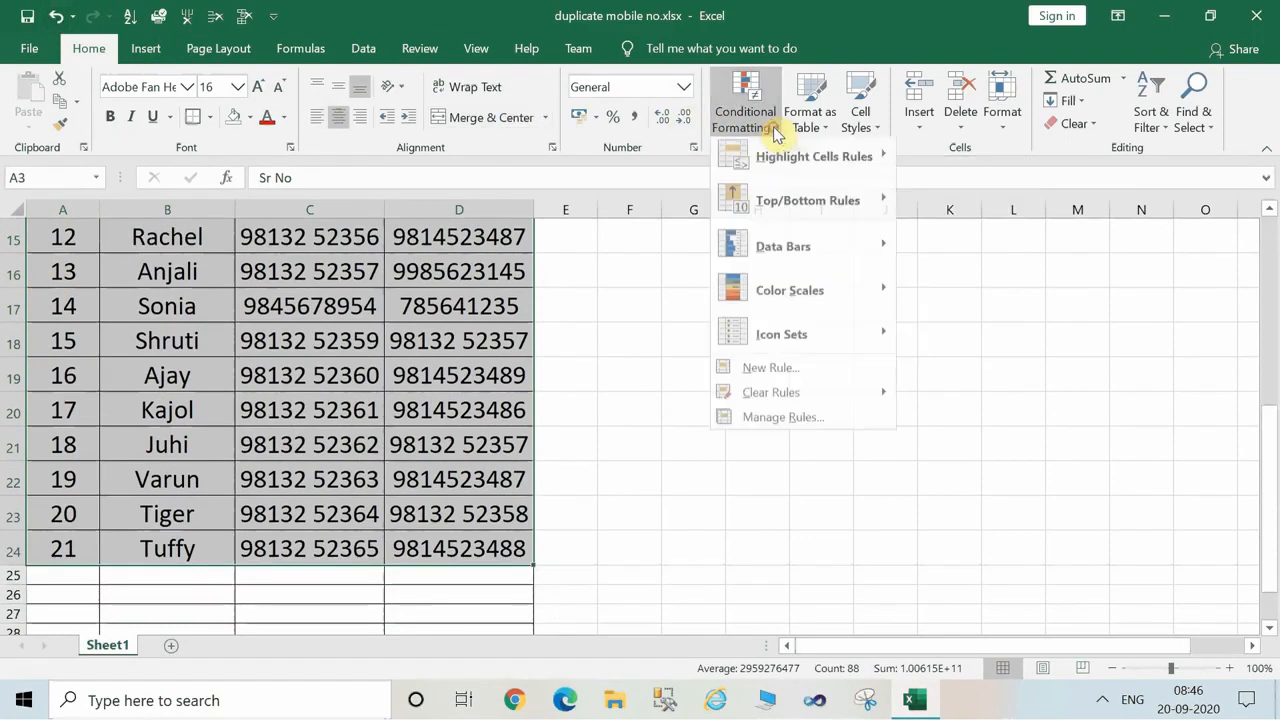
mouse_move(792, 172)
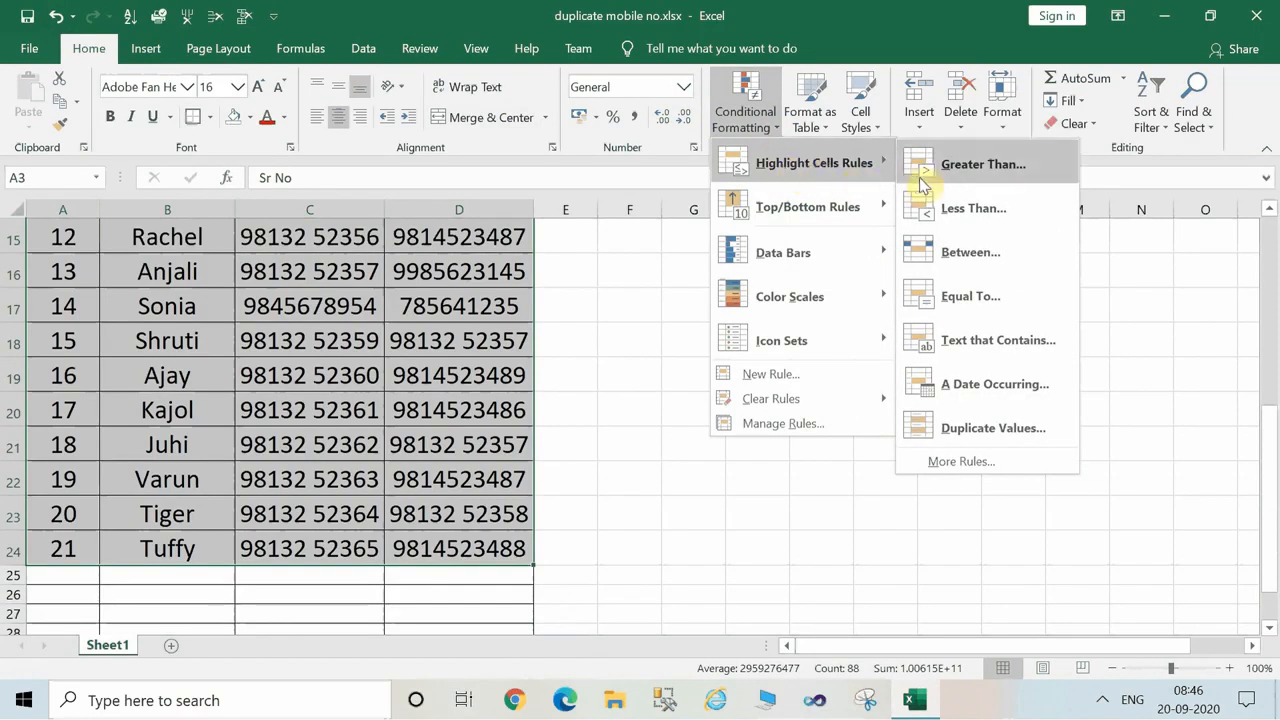
left_click(979, 428)
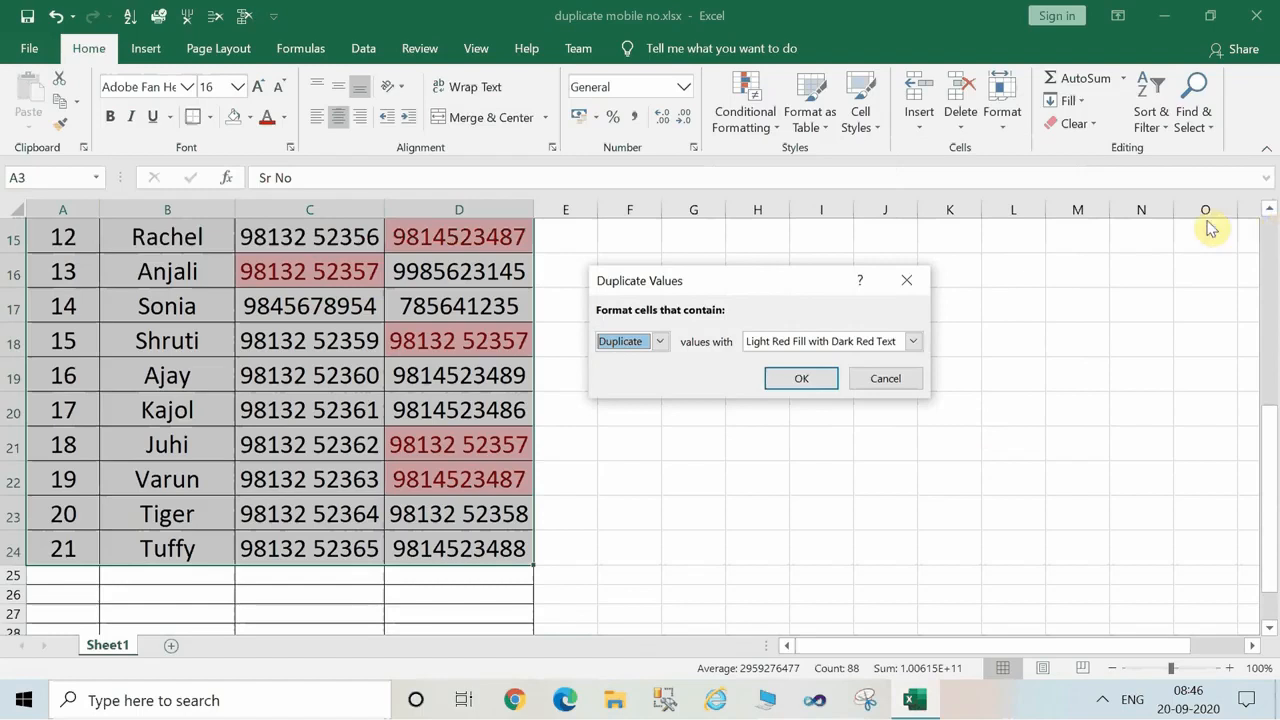
left_click(914, 342)
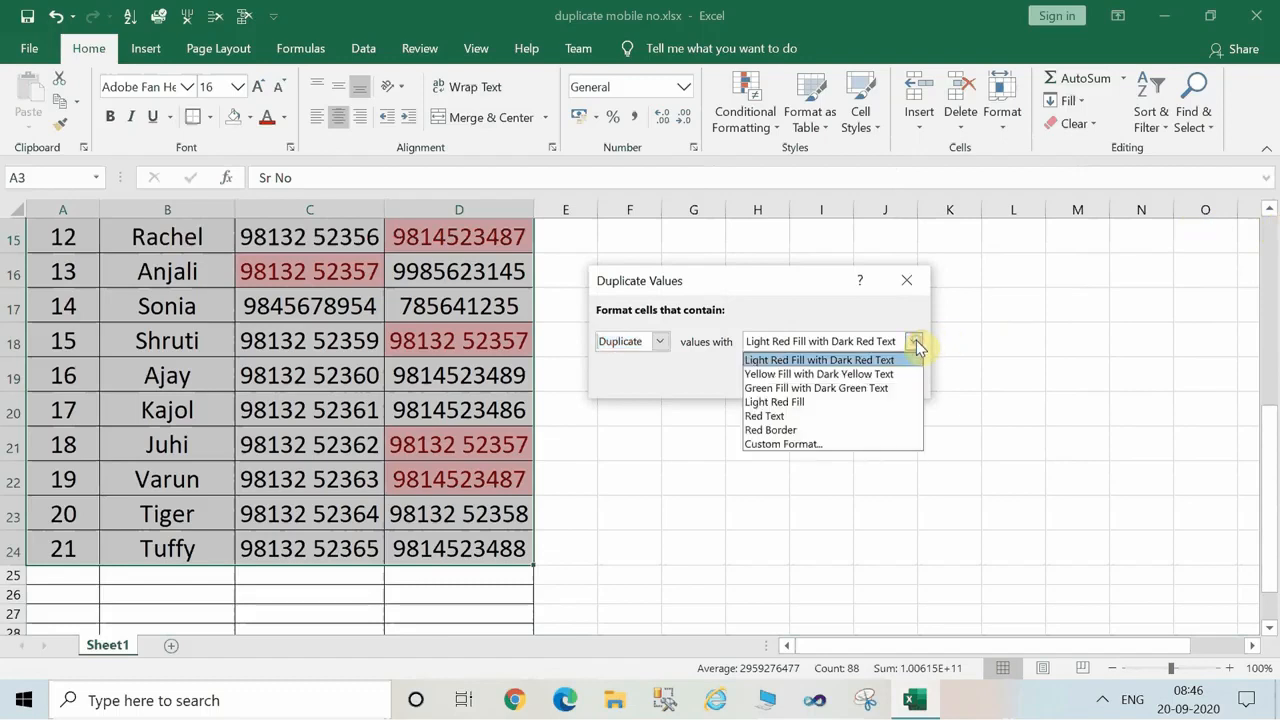
left_click(848, 388)
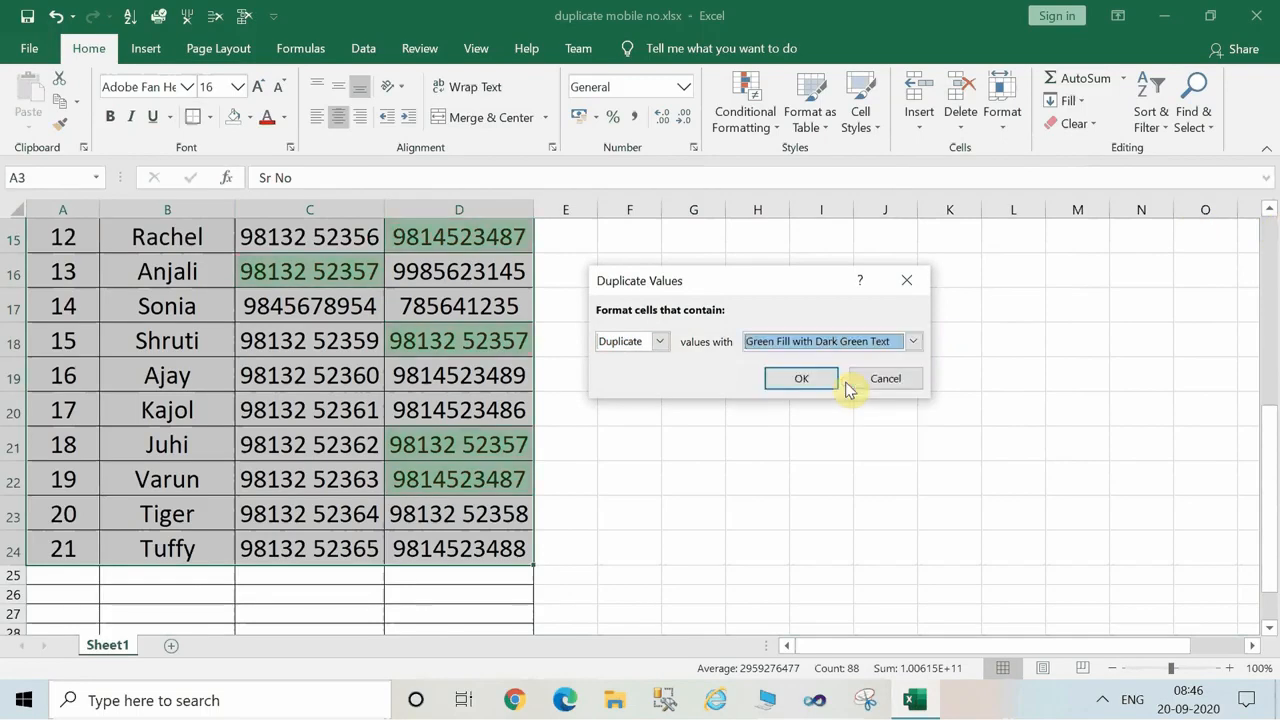
left_click(818, 380)
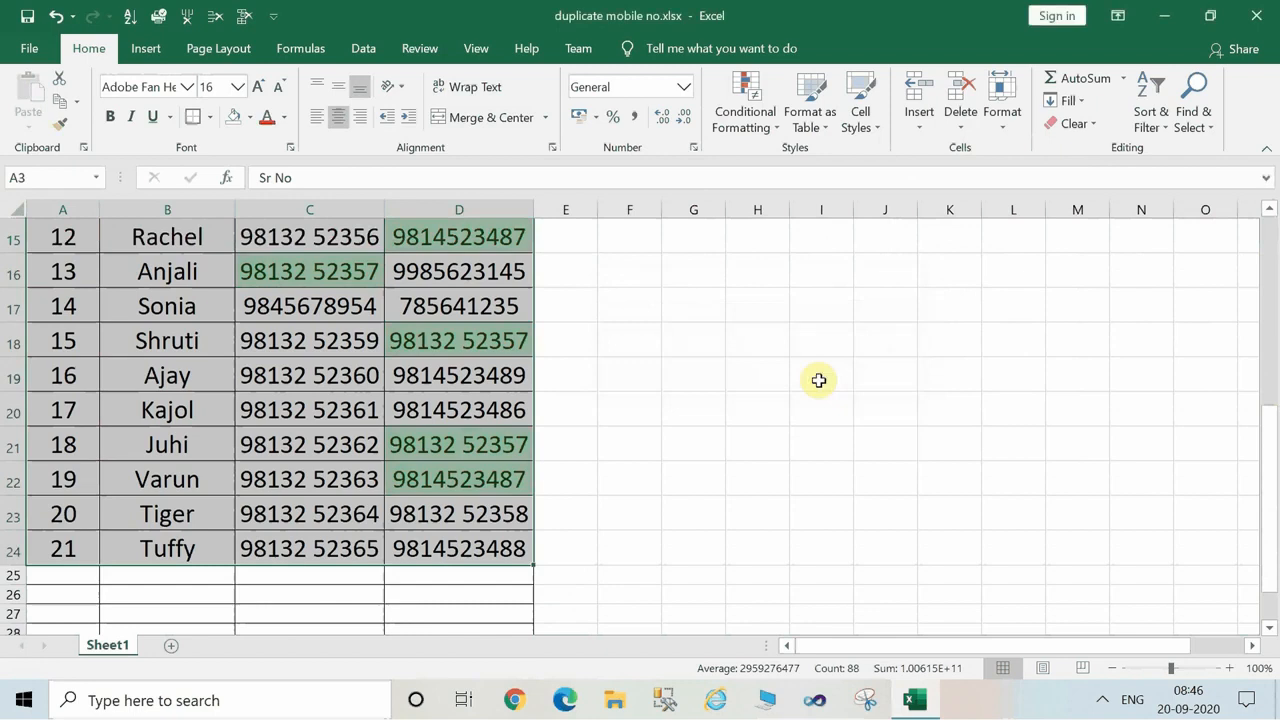
Examine the highlighted mobile numbers in both lists, from the last rows back up to the table's title.
left_click(360, 268)
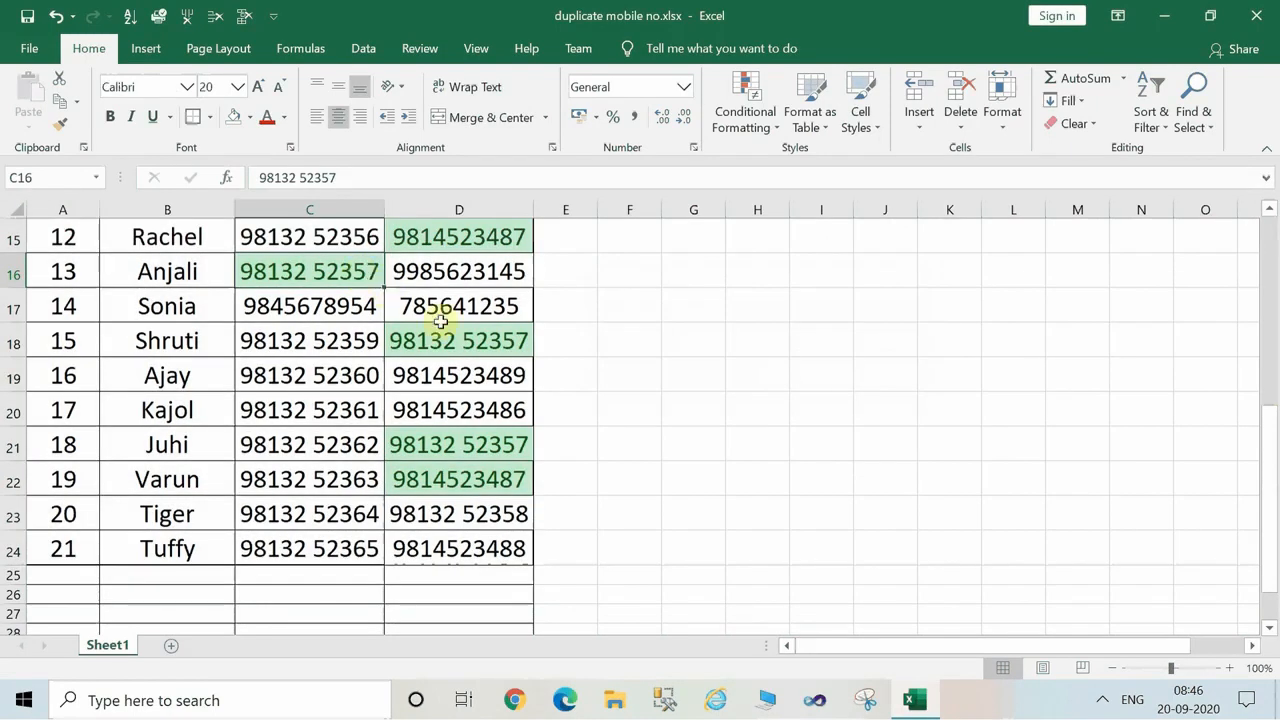
left_click(475, 349)
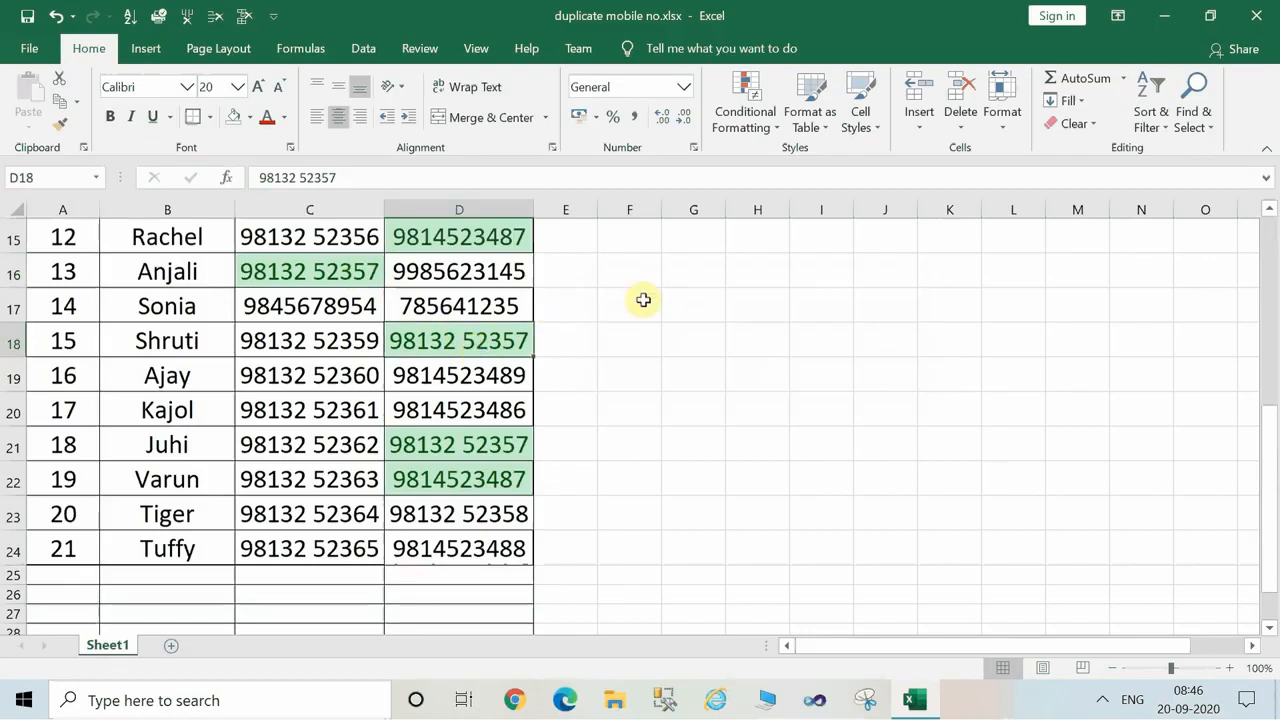
left_click(775, 140)
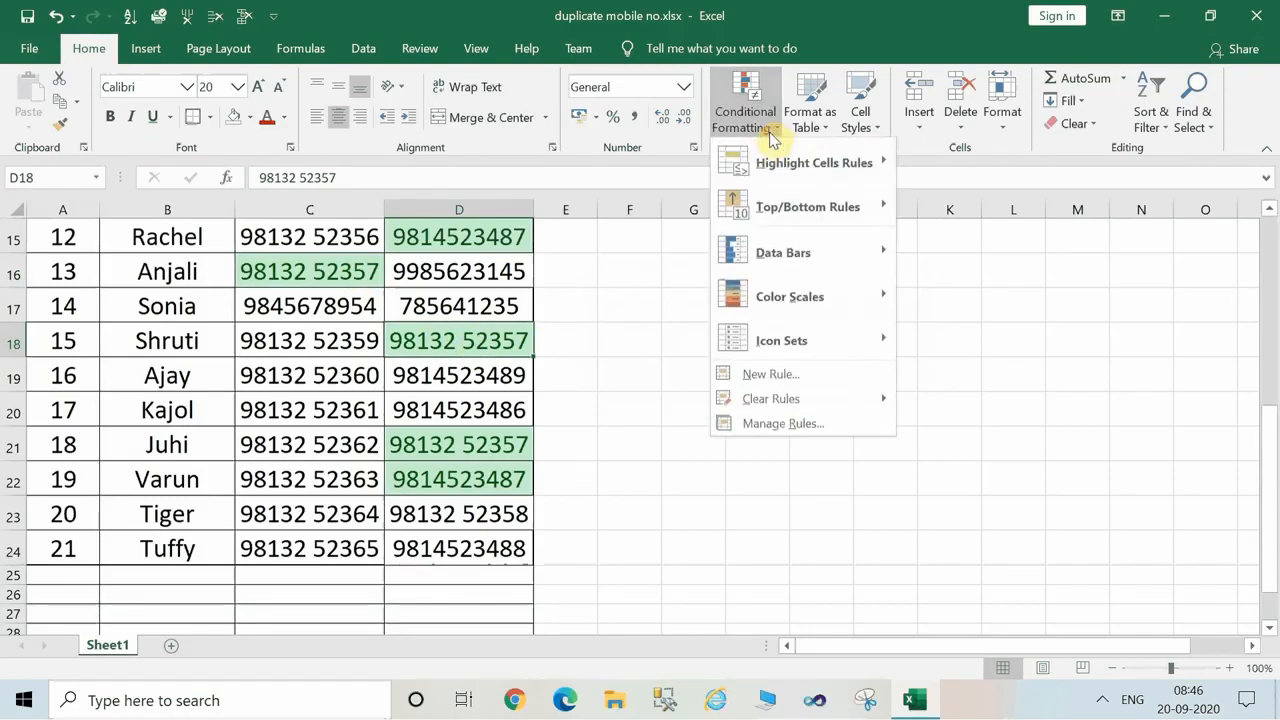
left_click(310, 322)
left_click(1272, 236)
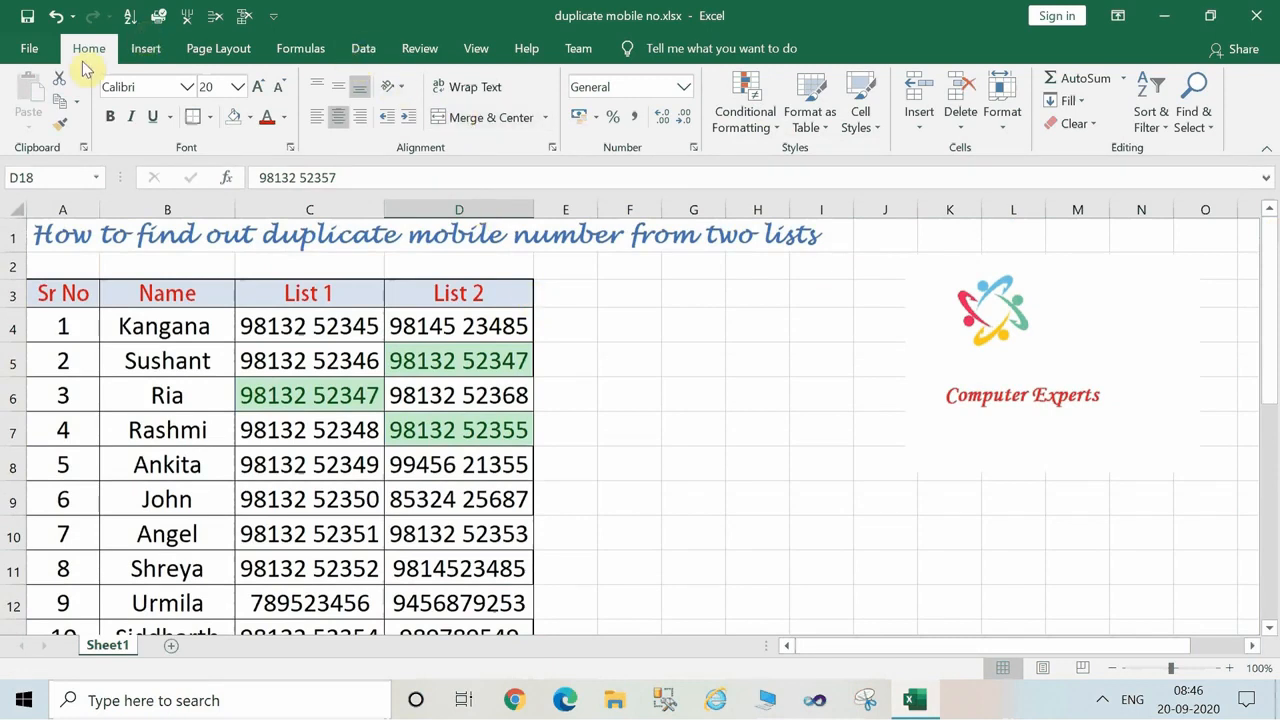
Add a highlight rule to cell D18 that formats Unique values with Light Red Fill with Dark Red Text.
left_click(781, 130)
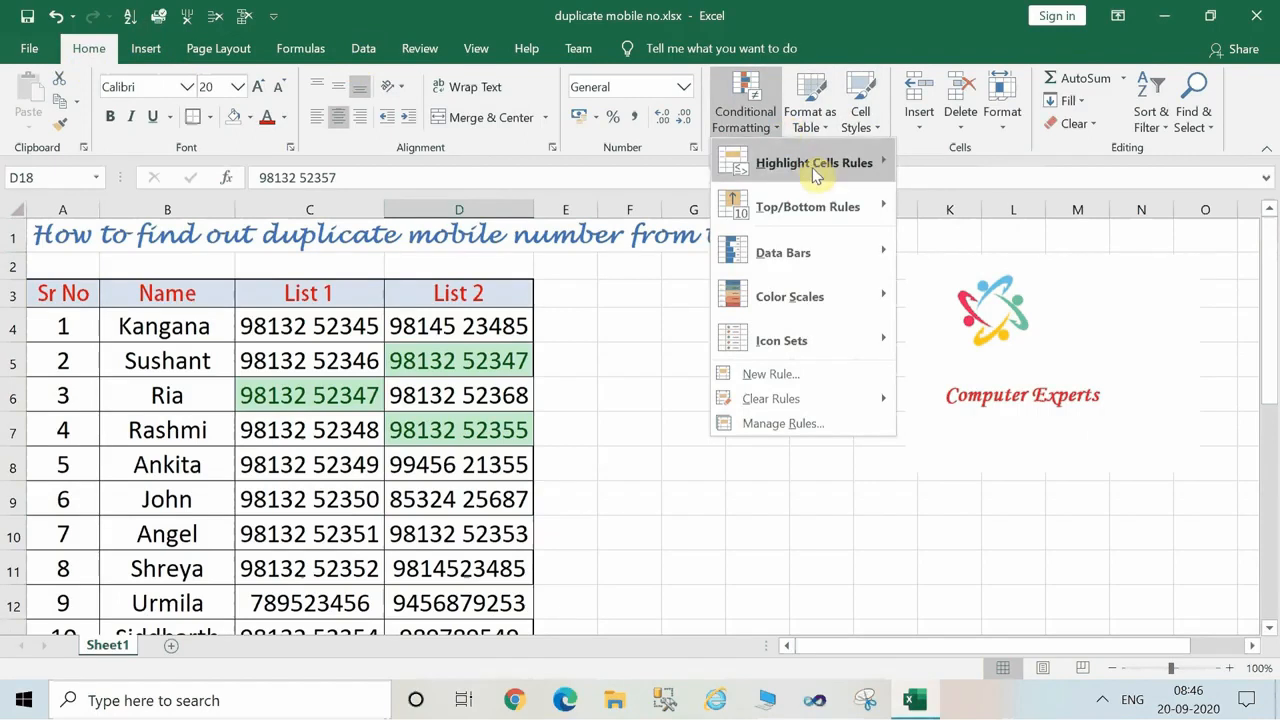
mouse_move(823, 170)
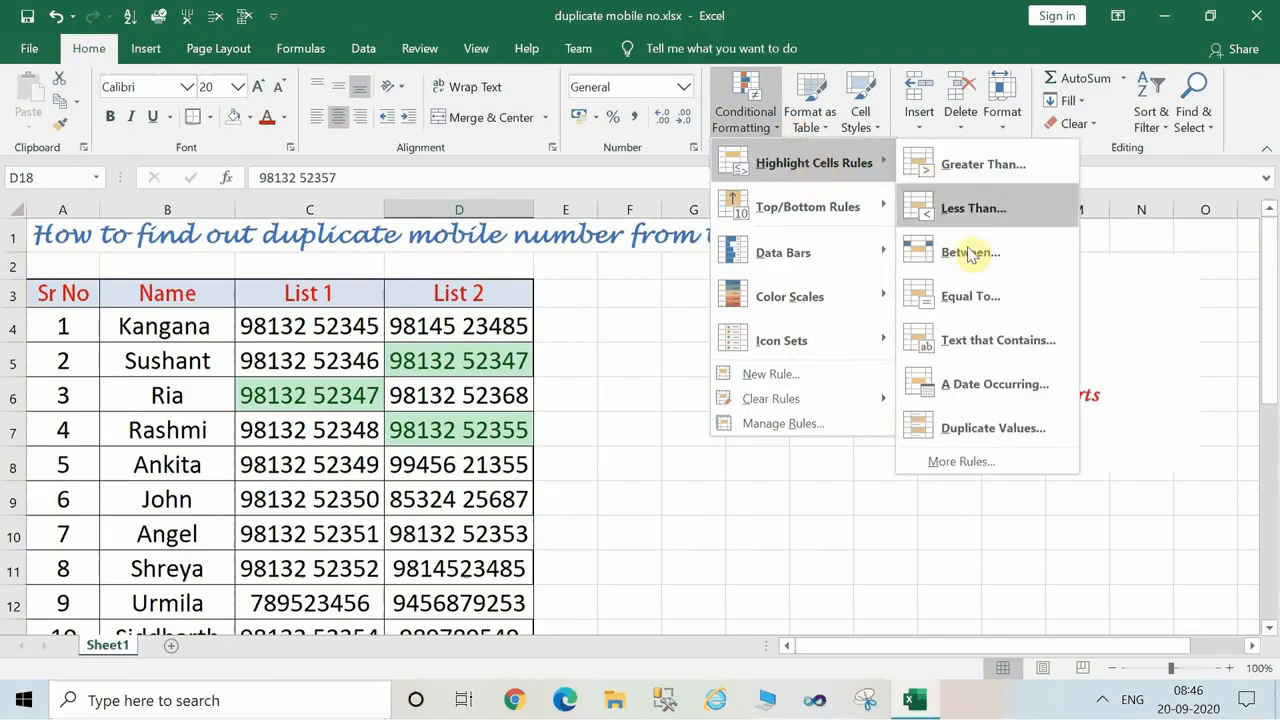
left_click(980, 430)
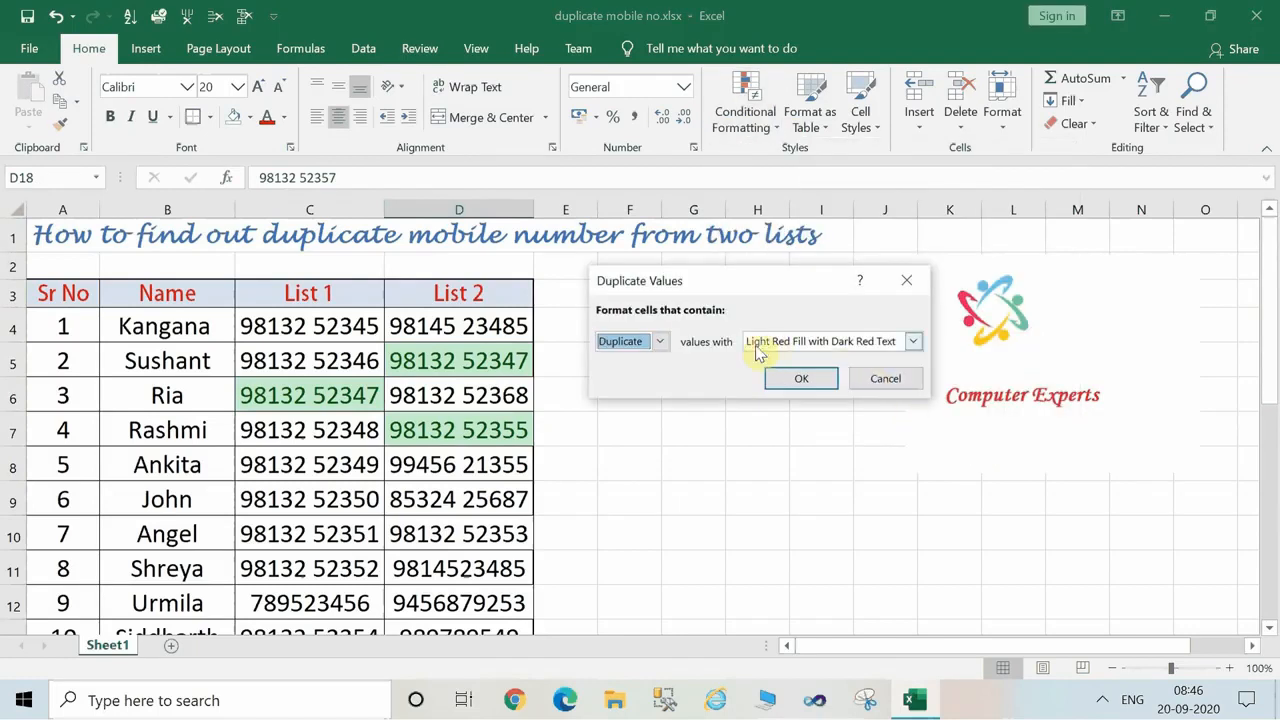
left_click(659, 342)
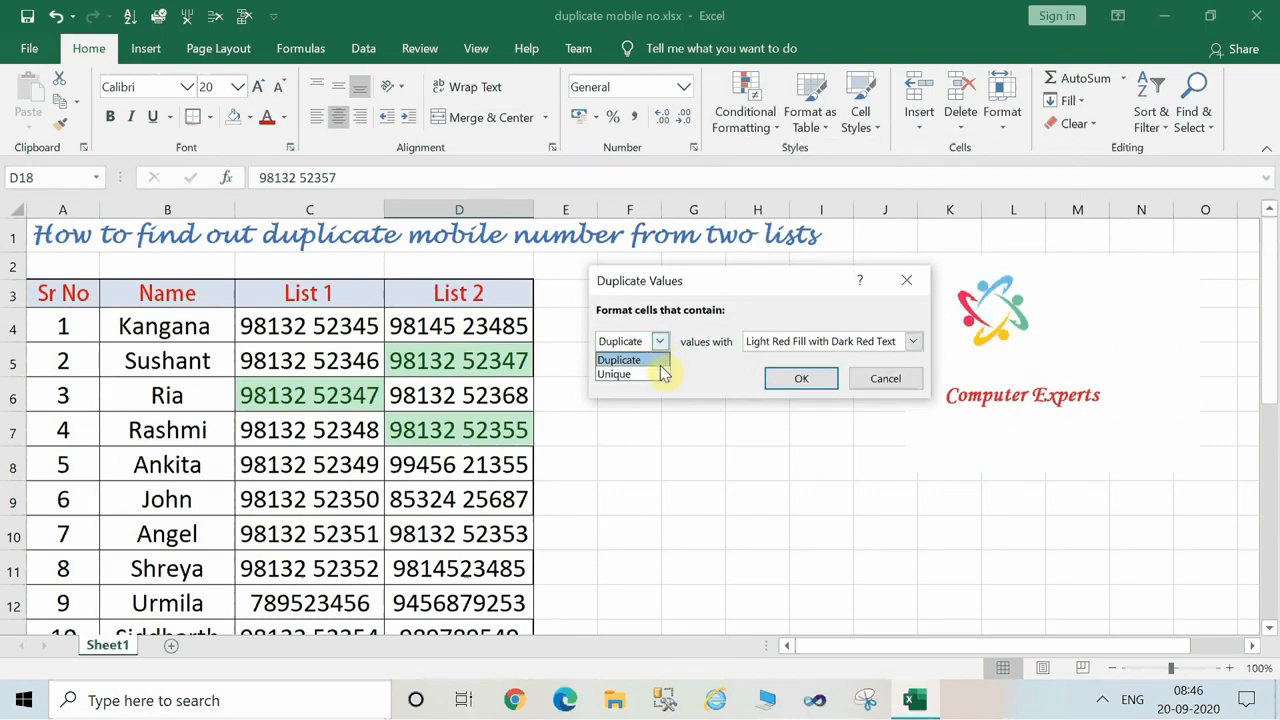
left_click(661, 371)
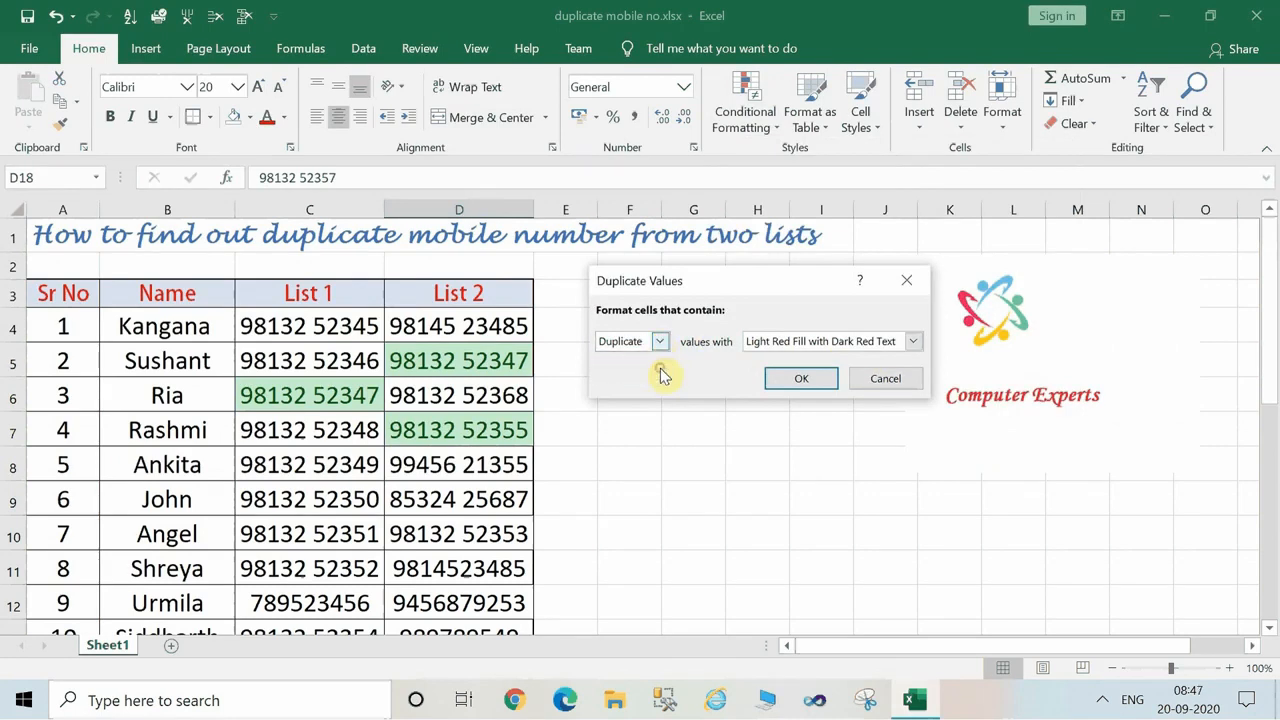
left_click(800, 380)
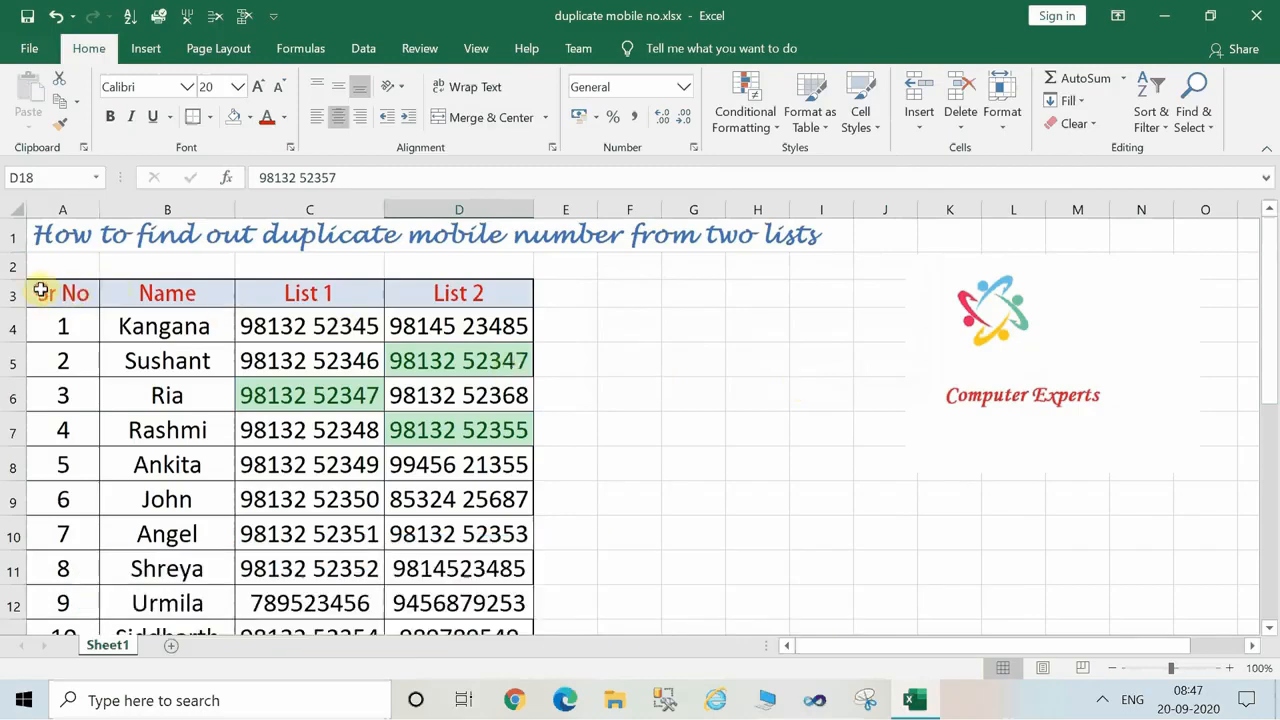
Clear the conditional formatting rules from the whole table A3:D24.
left_click_drag(40, 291, 440, 555)
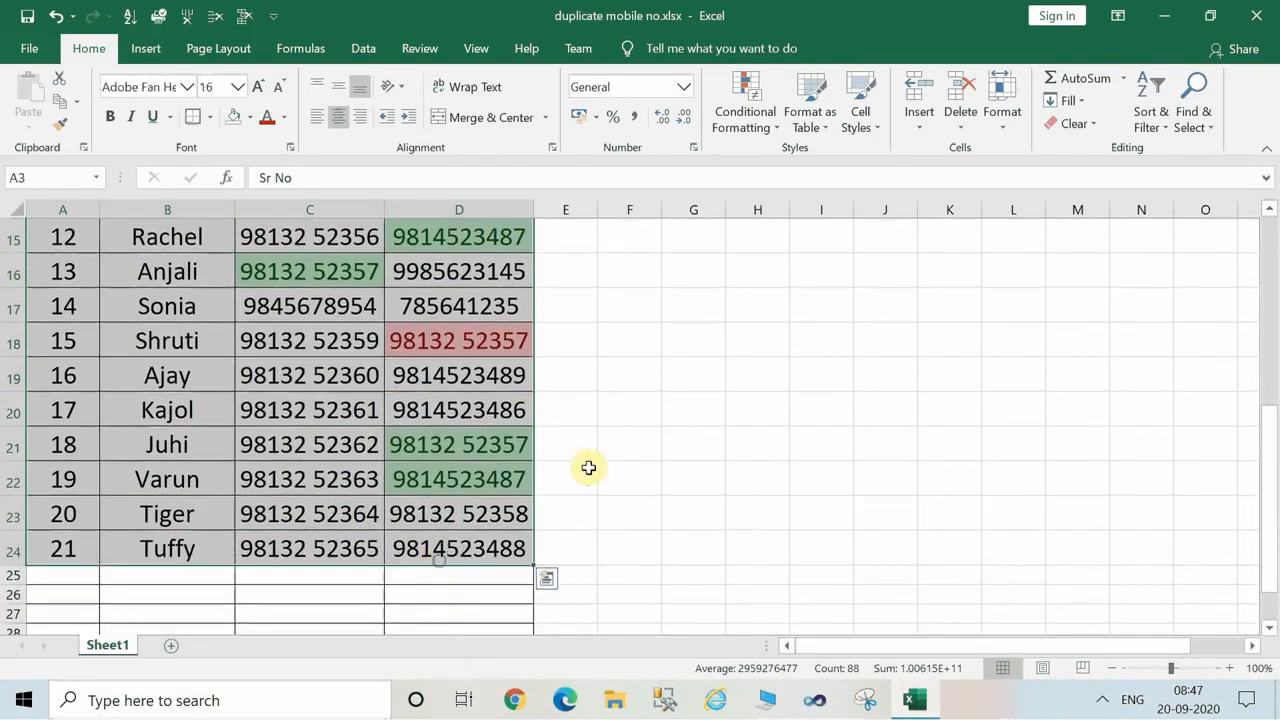
left_click(771, 137)
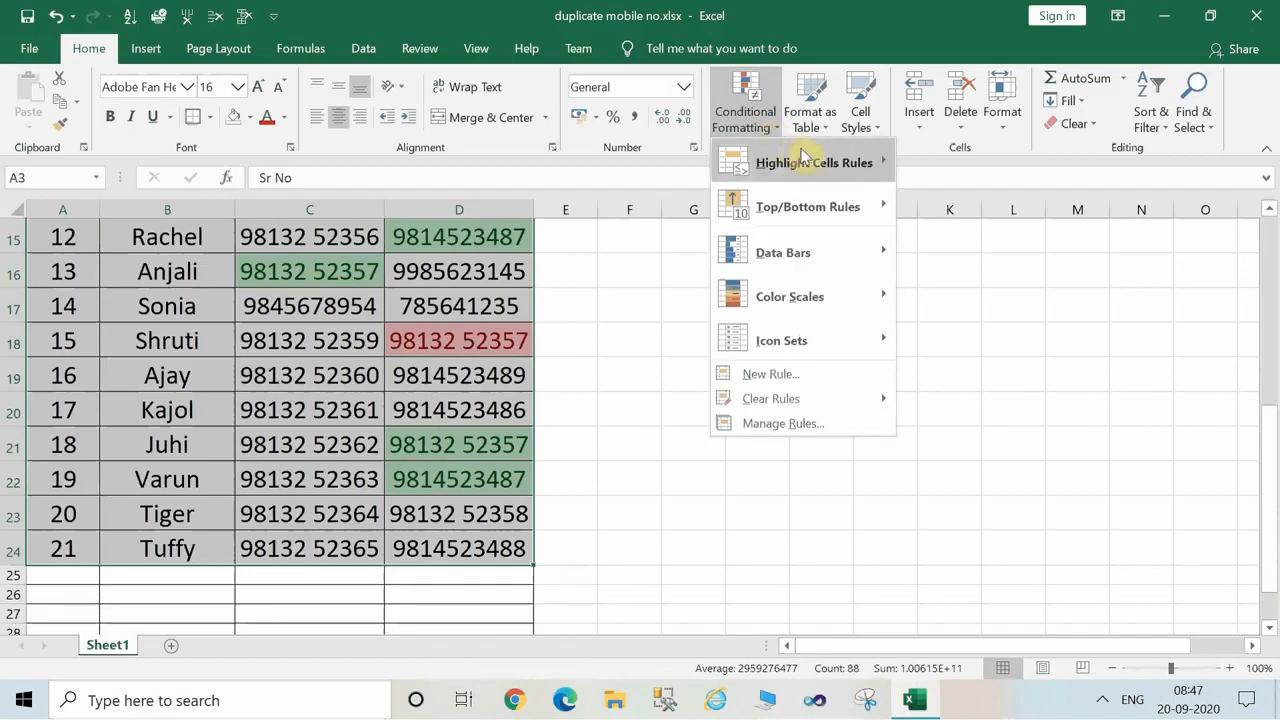
mouse_move(792, 162)
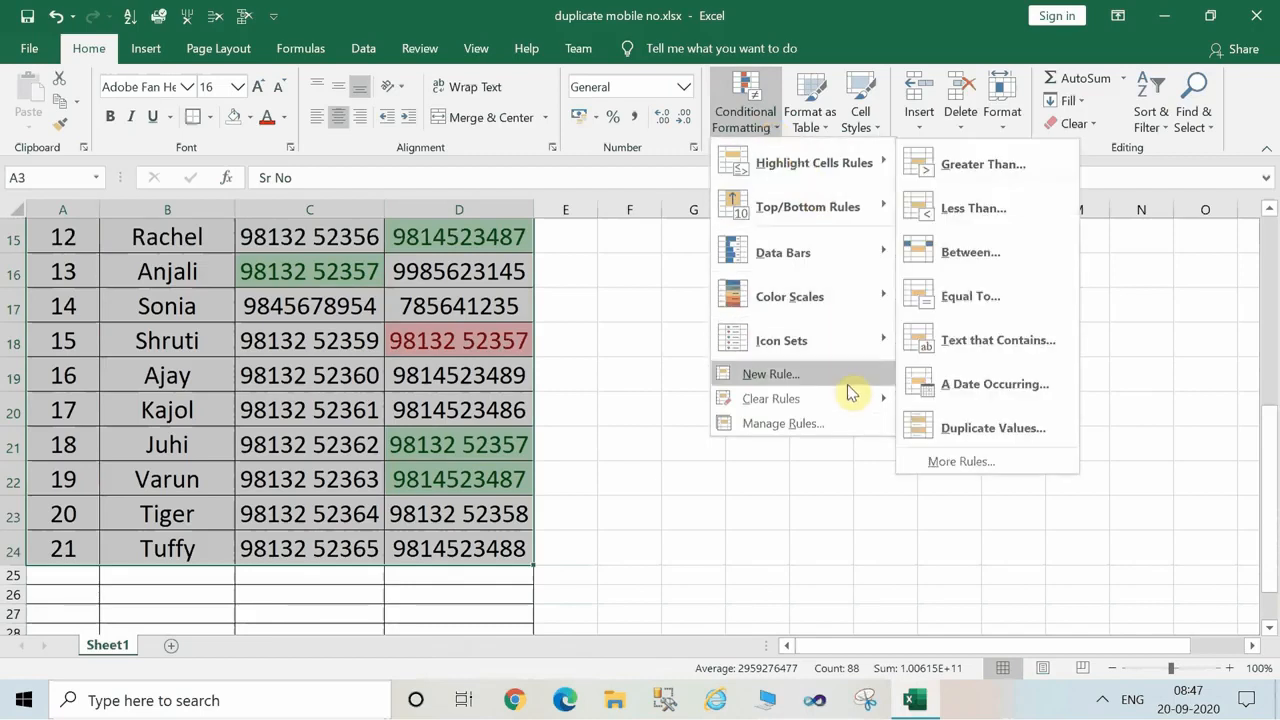
mouse_move(854, 397)
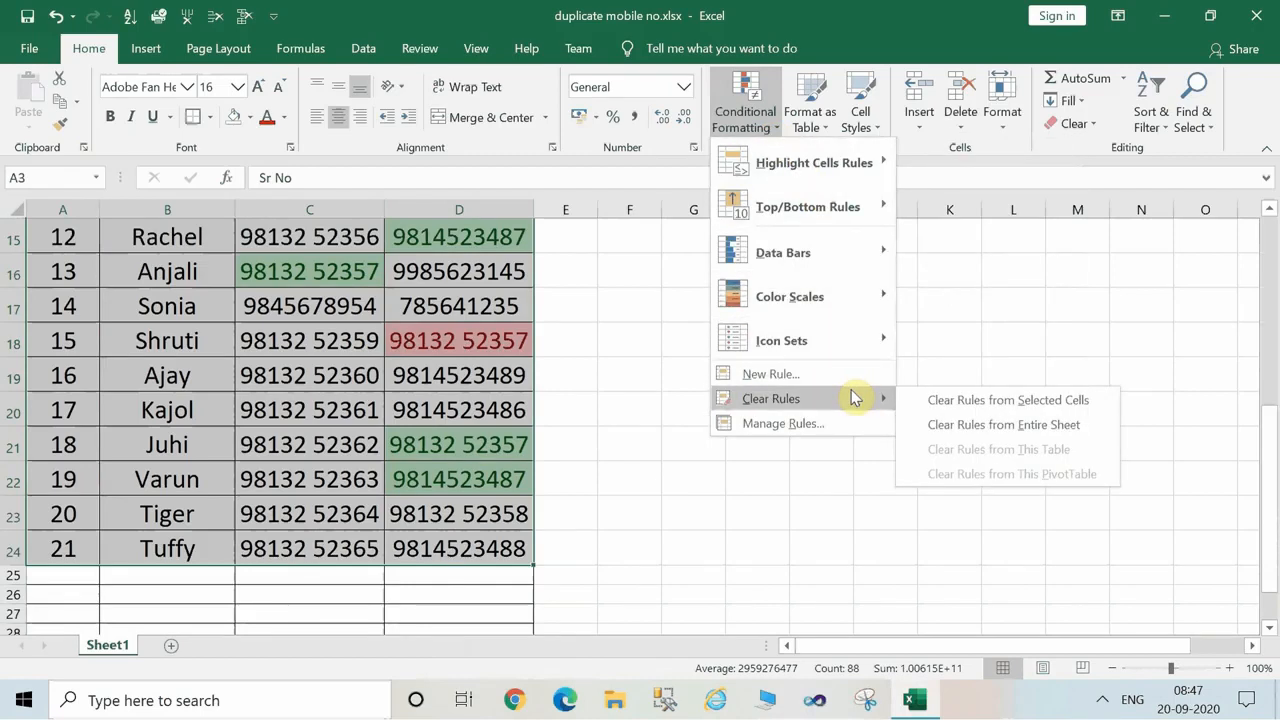
left_click(945, 399)
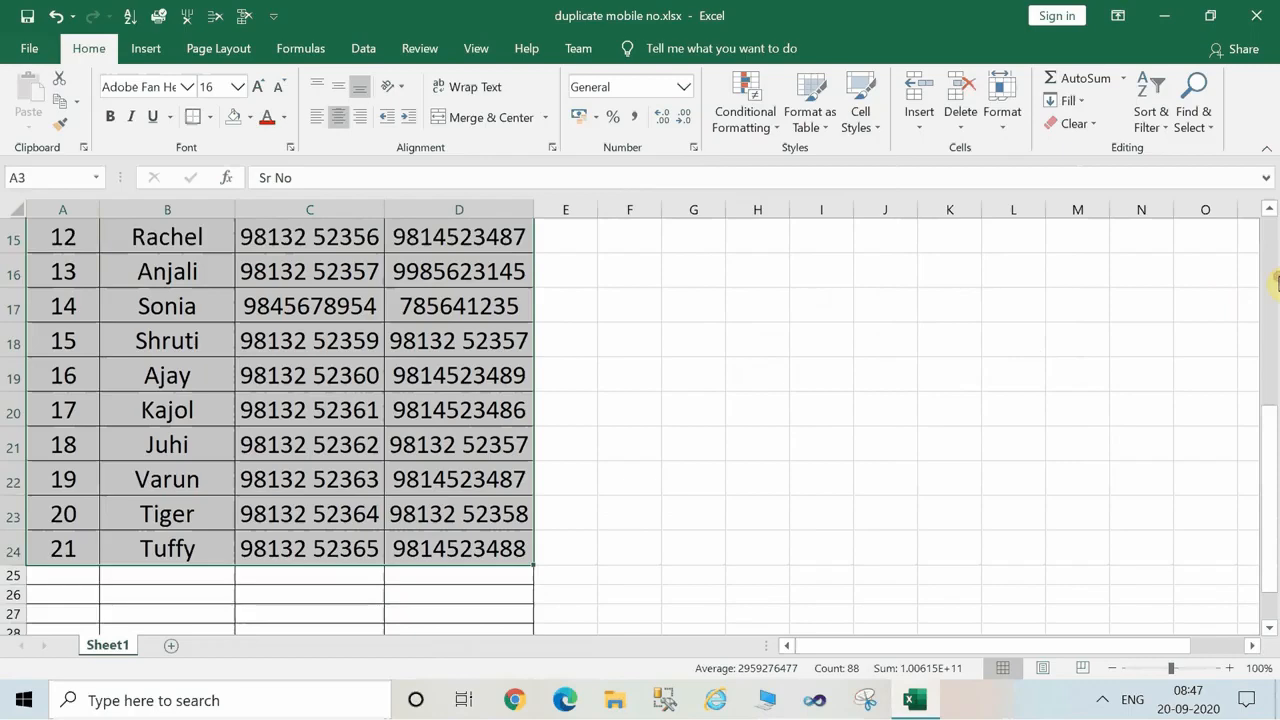
scroll(1240, 280, "up", 4)
left_click(800, 334)
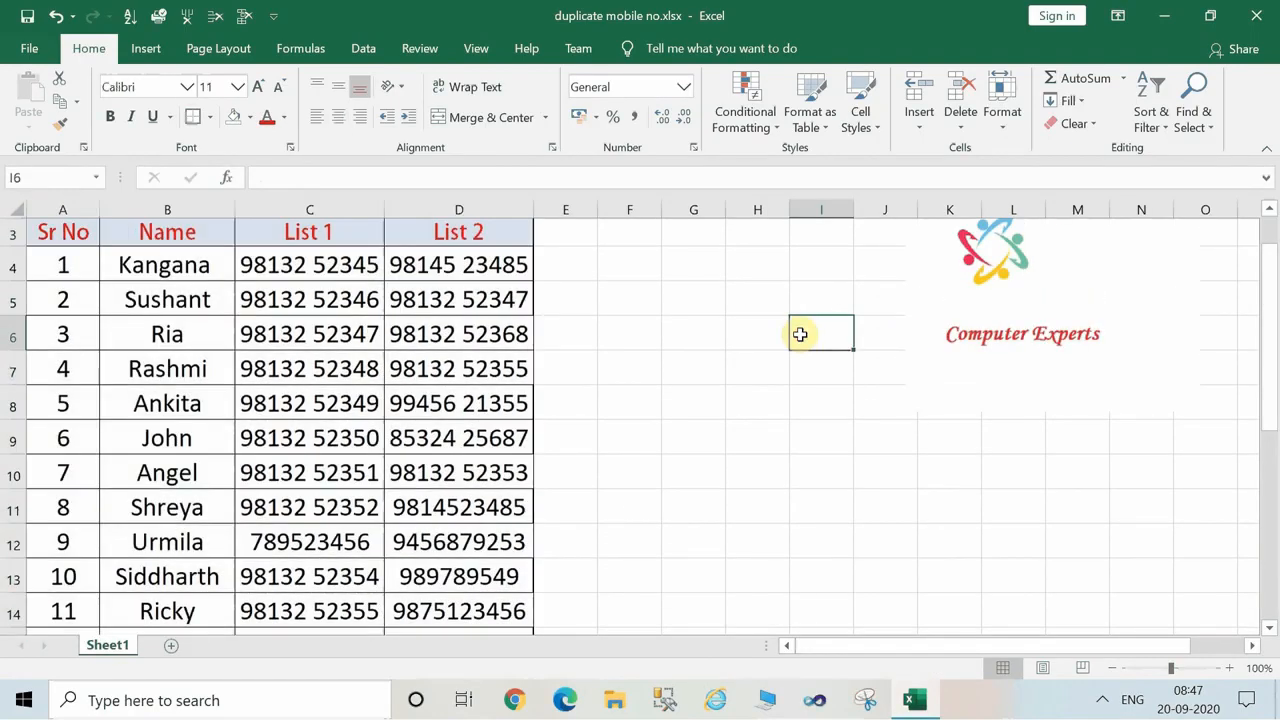
Select the whole table A3:D24 and highlight its Unique values with Light Red Fill with Dark Red Text.
left_click(40, 251)
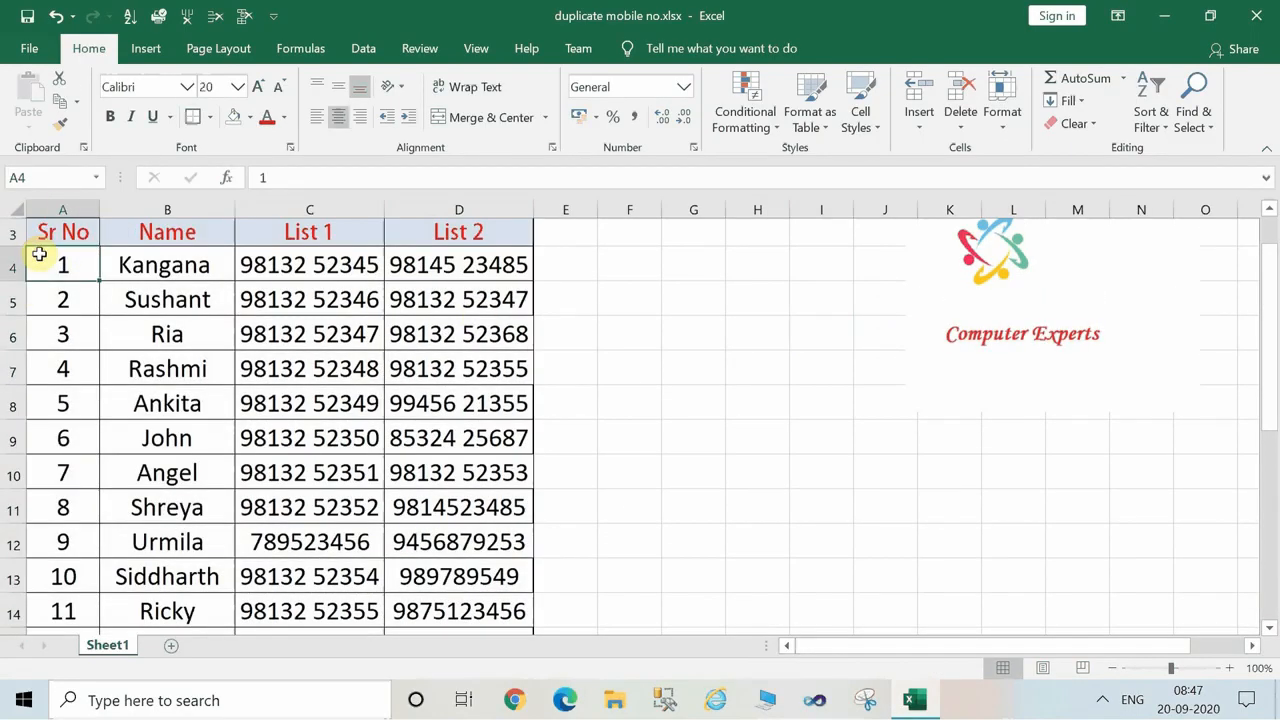
left_click(71, 233)
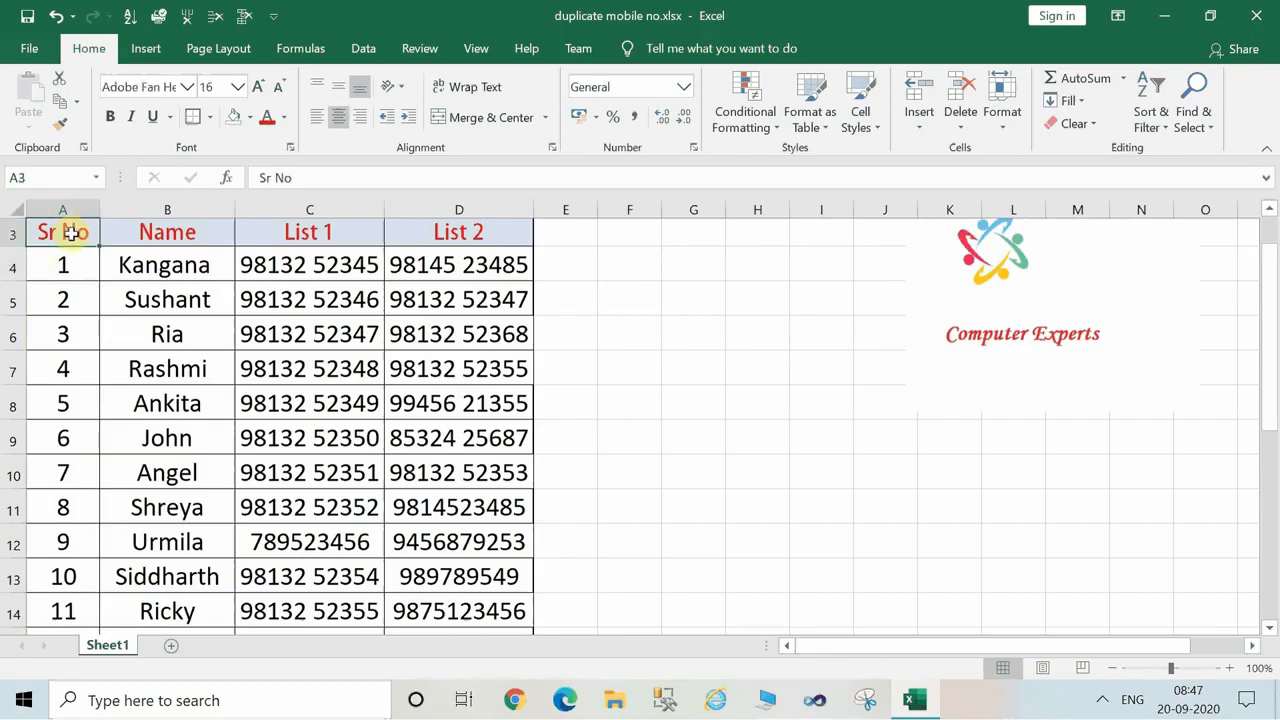
key("shift+Right")
key("shift+Right")
key("shift+Right")
key("shift+Down")
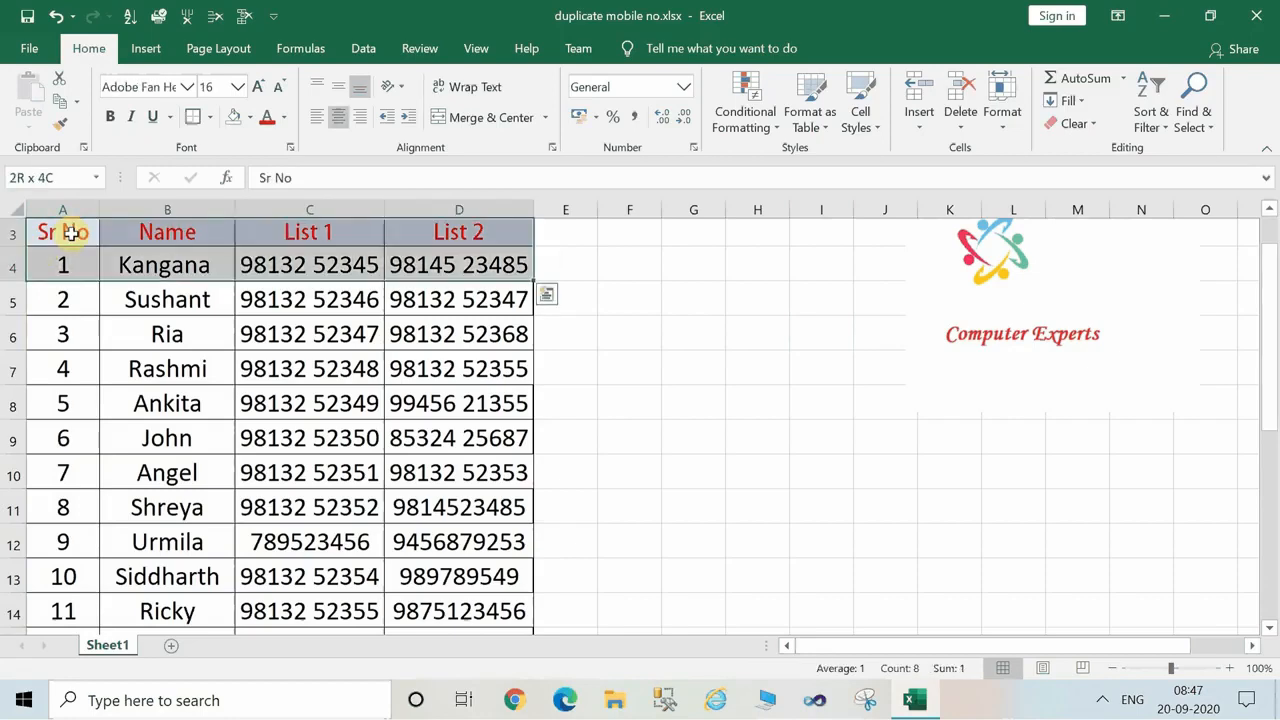
key("shift+Down")
key("shift+Down")
key("shift+Down")
key("shift+Down")
key("shift+Down")
key("shift+Down")
key("shift+Down")
key("shift+Down")
key("shift+Down")
key("shift+Down")
key("shift+Down")
key("shift+Down")
key("shift+Down")
key("shift+Down")
key("shift+Down")
key("shift+Down")
key("shift+Down")
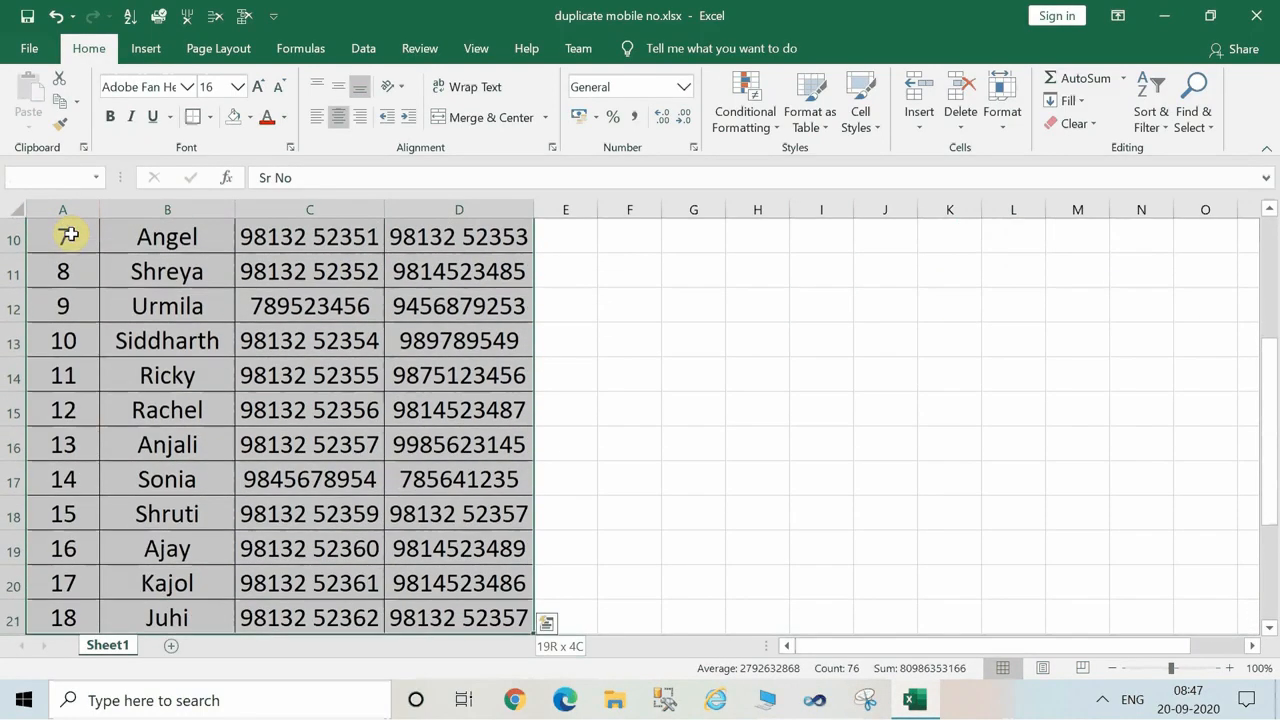
key("shift+Down")
key("shift+Down")
key("shift+Down")
key("shift+Down")
key("shift+Down")
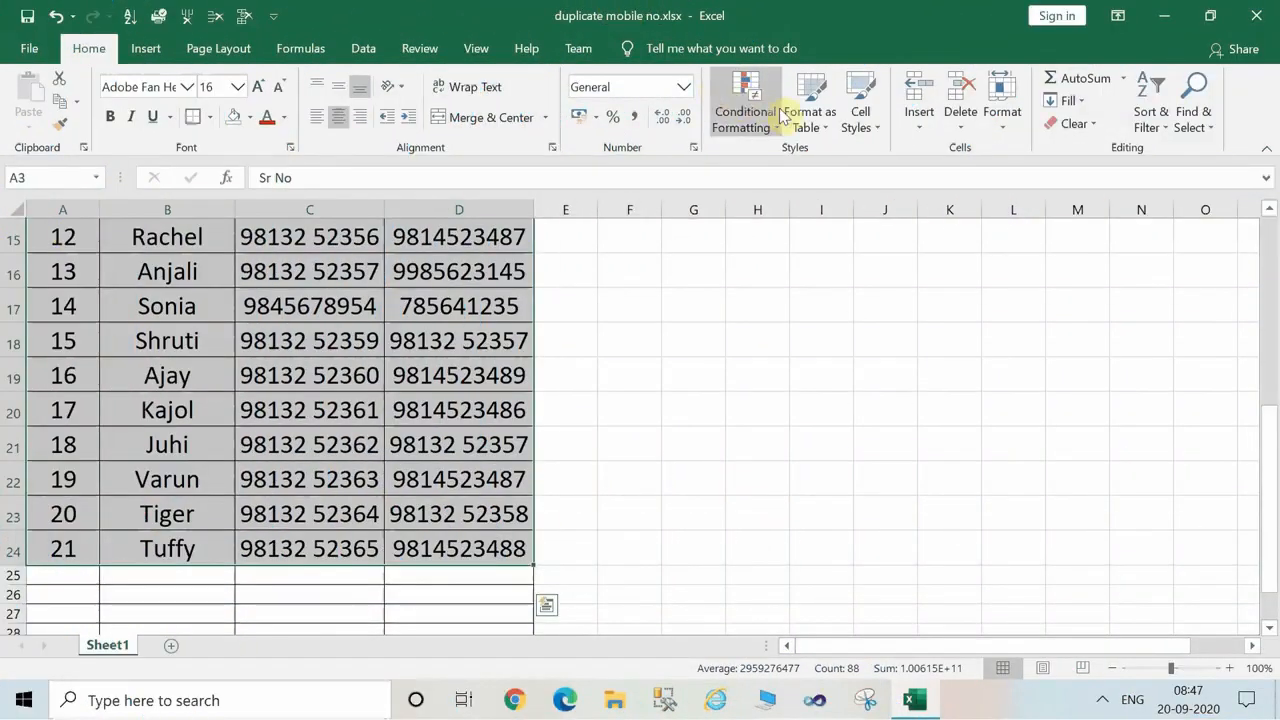
left_click(777, 129)
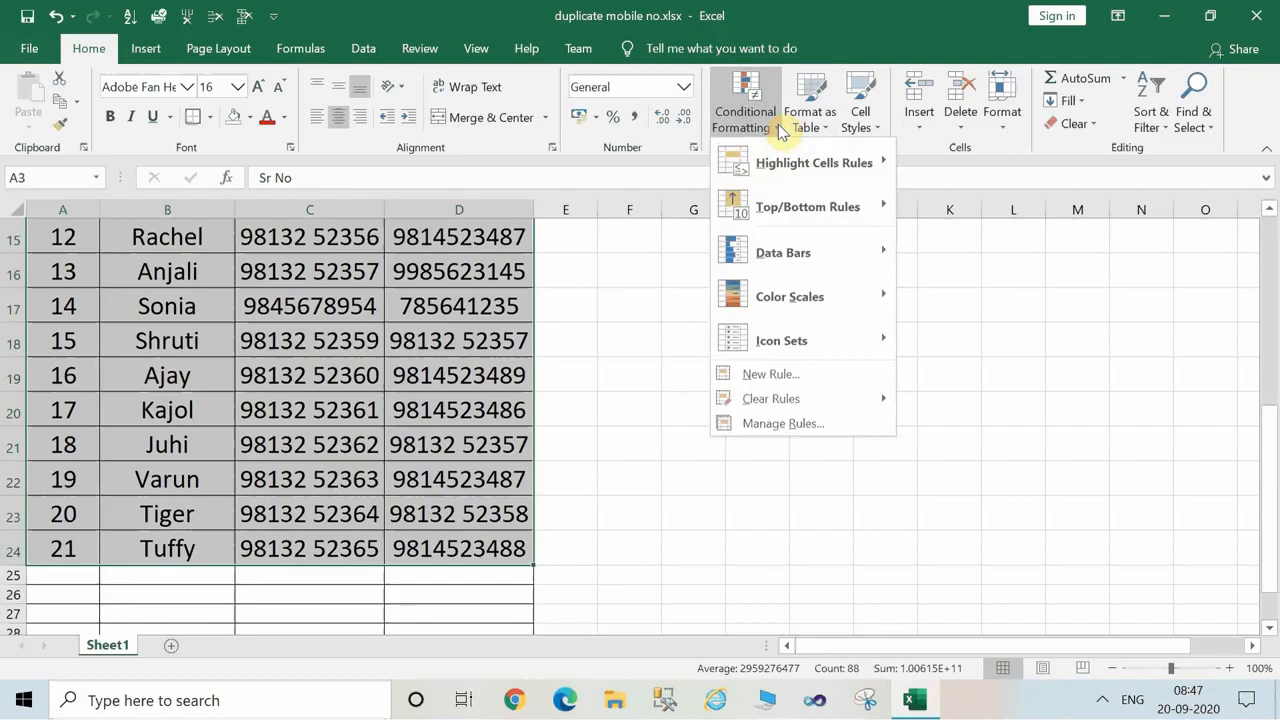
mouse_move(806, 163)
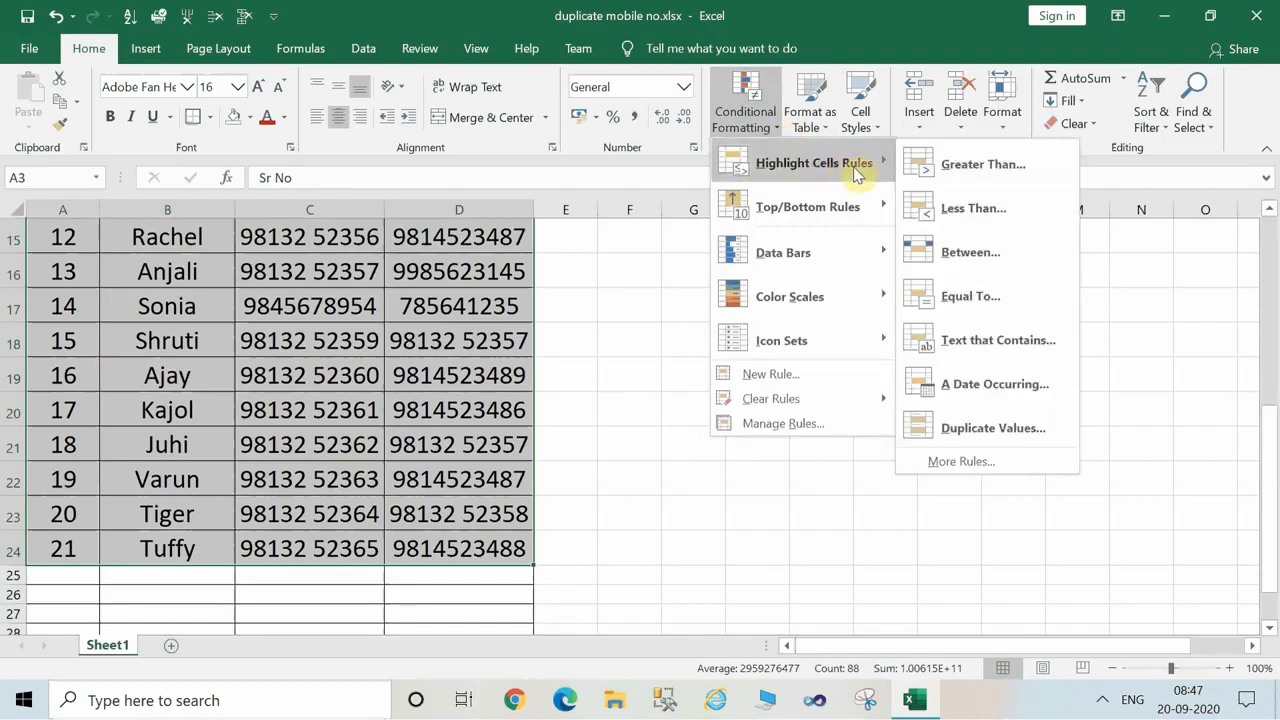
left_click(975, 427)
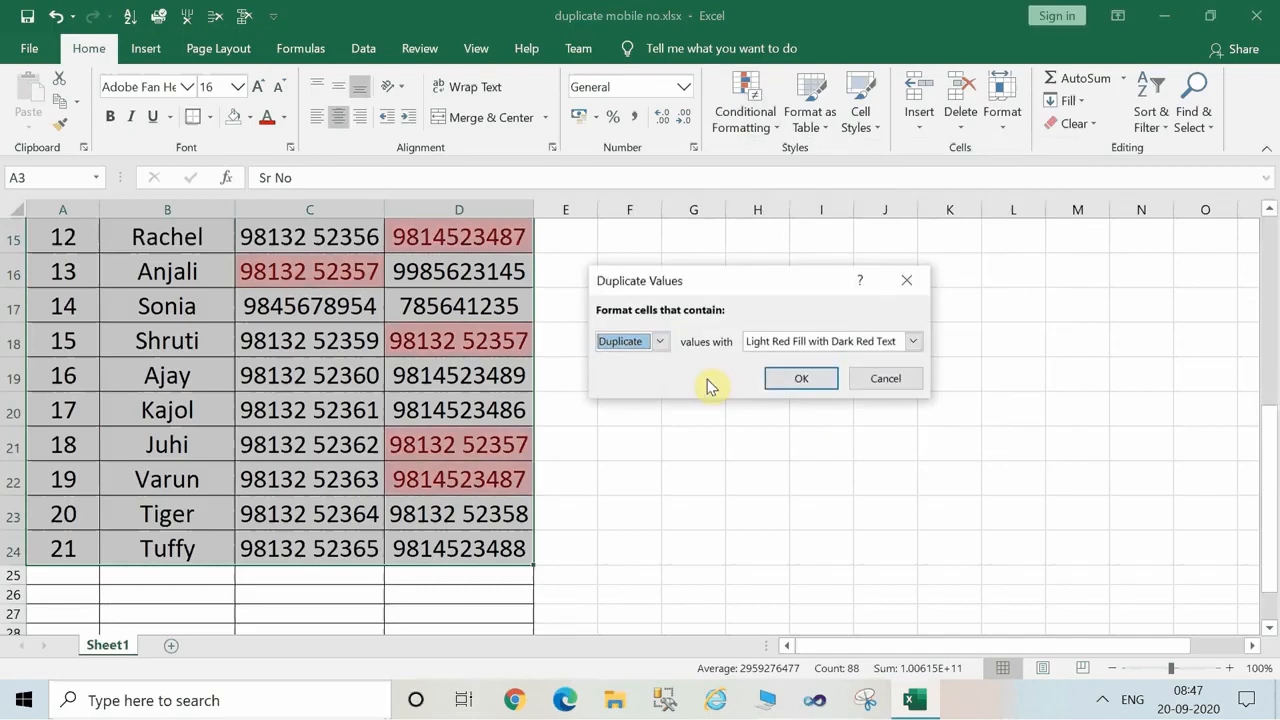
left_click(660, 342)
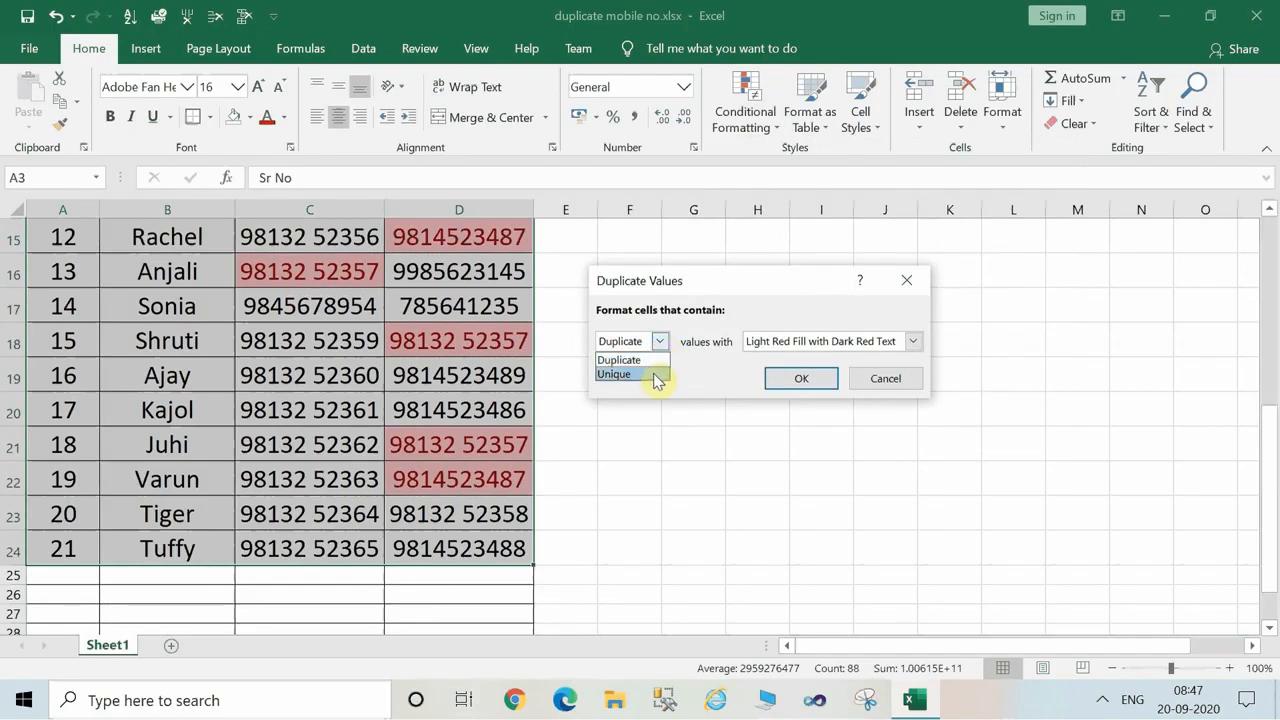
left_click(656, 376)
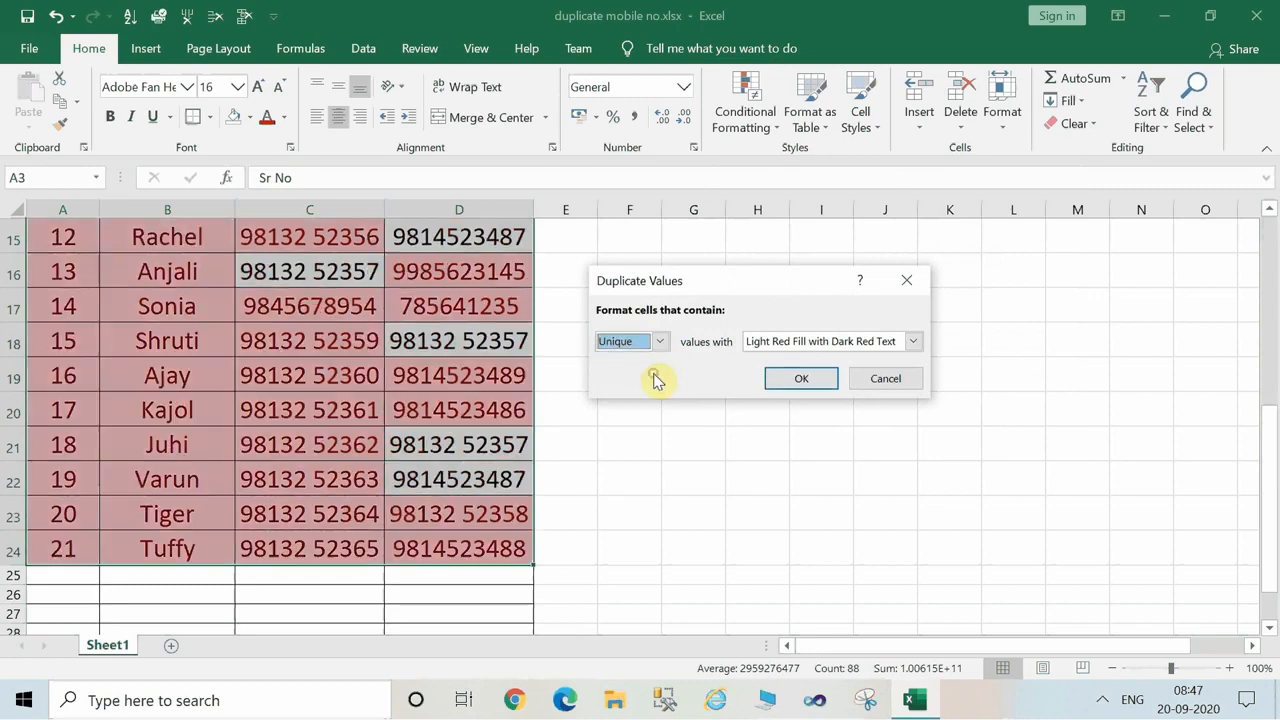
left_click(808, 381)
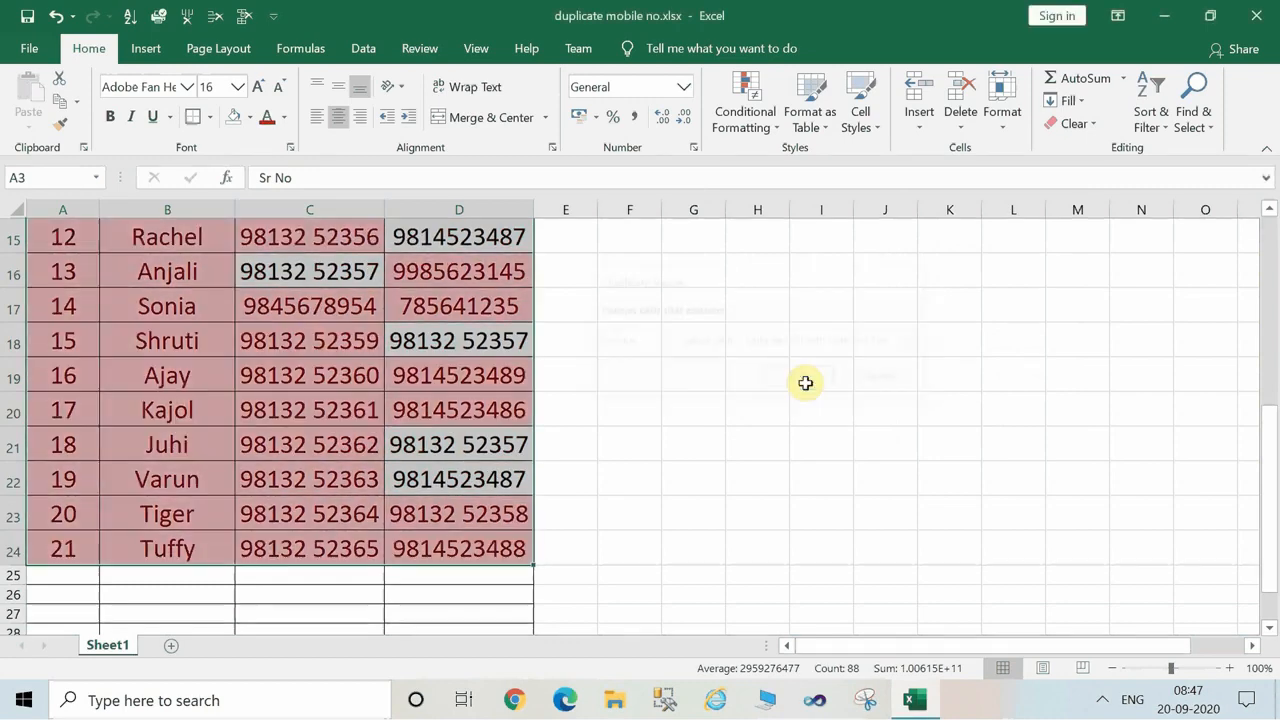
Review the highlighted values up to the table's header row and minimize the workbook window.
left_click(1271, 251)
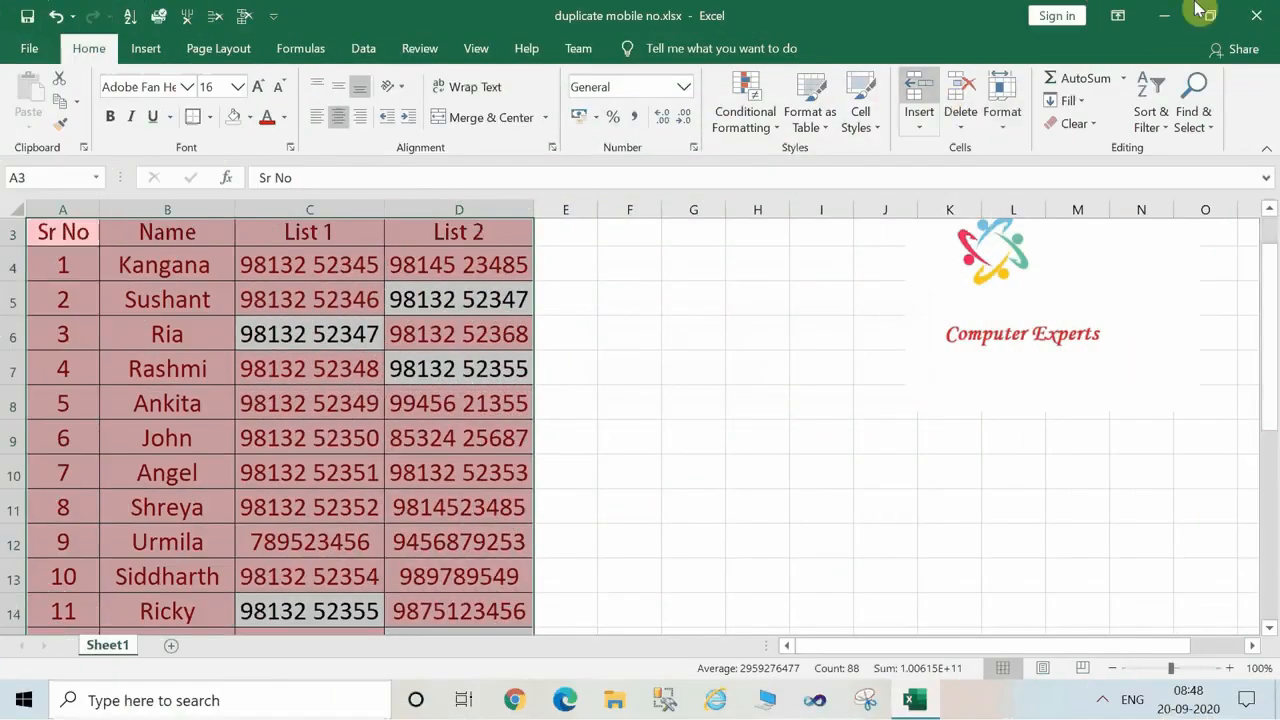
left_click(1164, 16)
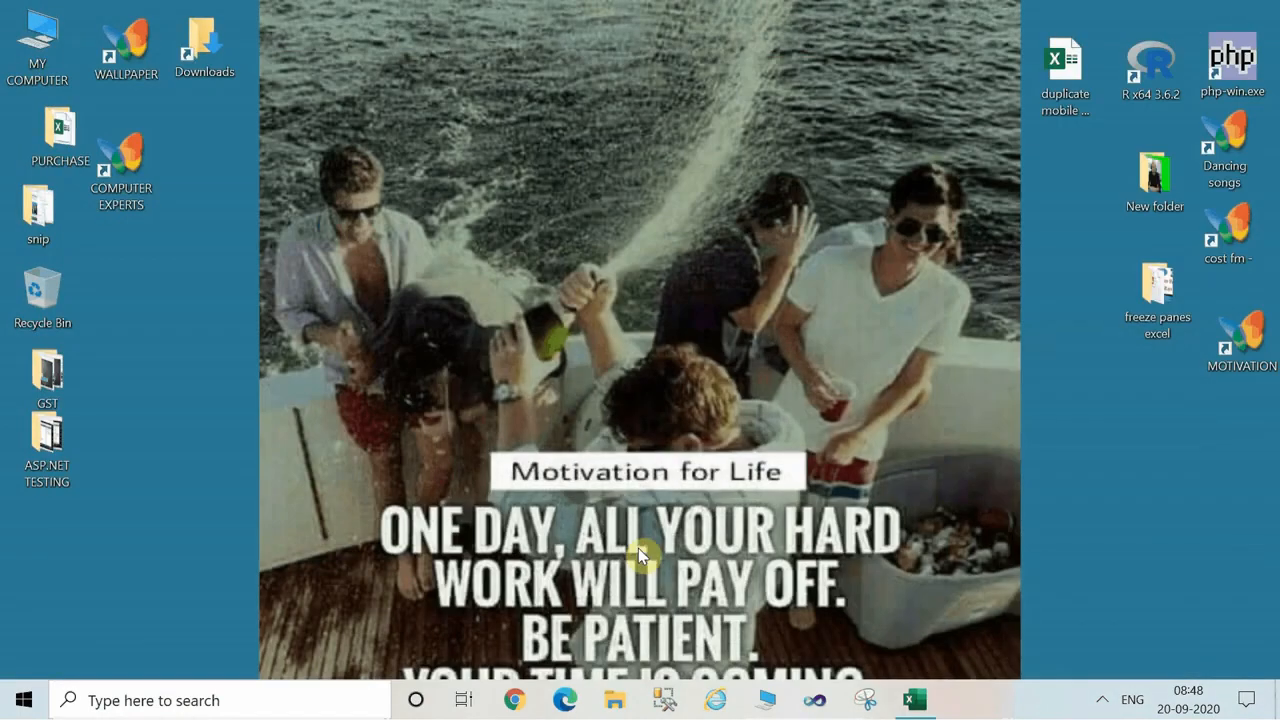
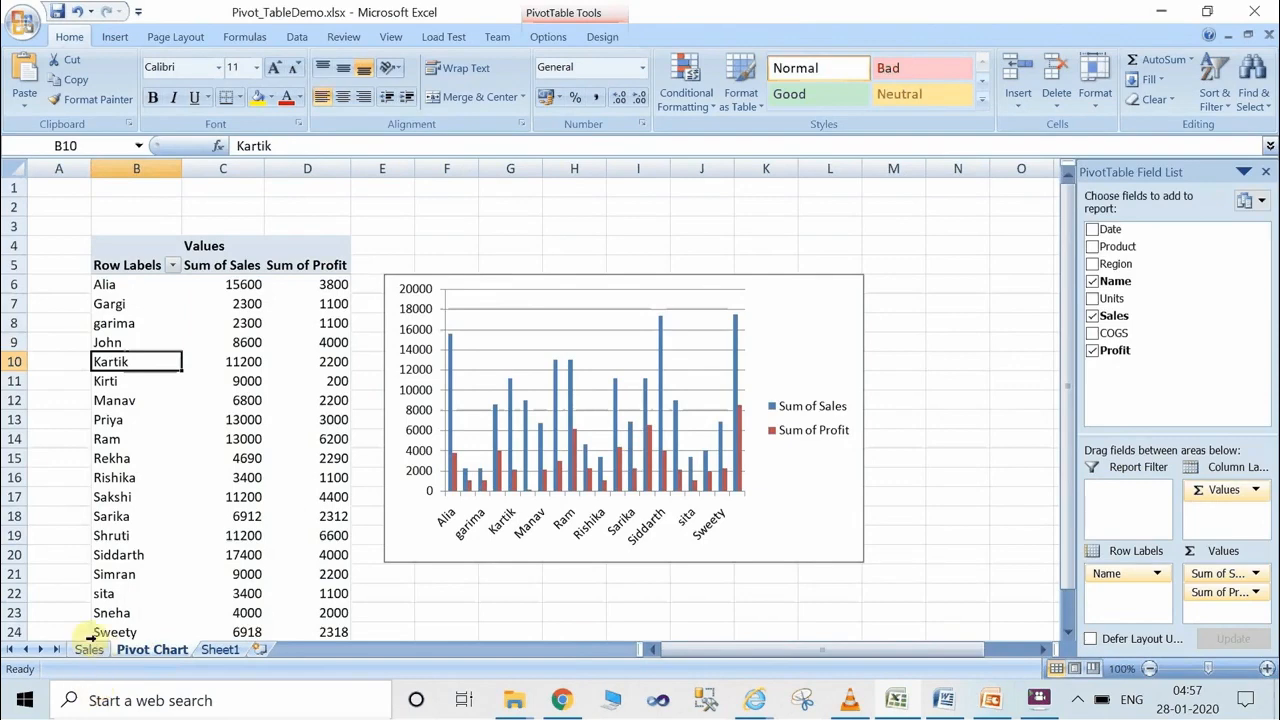
Select the data range A3:H39 on the Sales sheet and start creating a PivotChart from it.
left_click(88, 650)
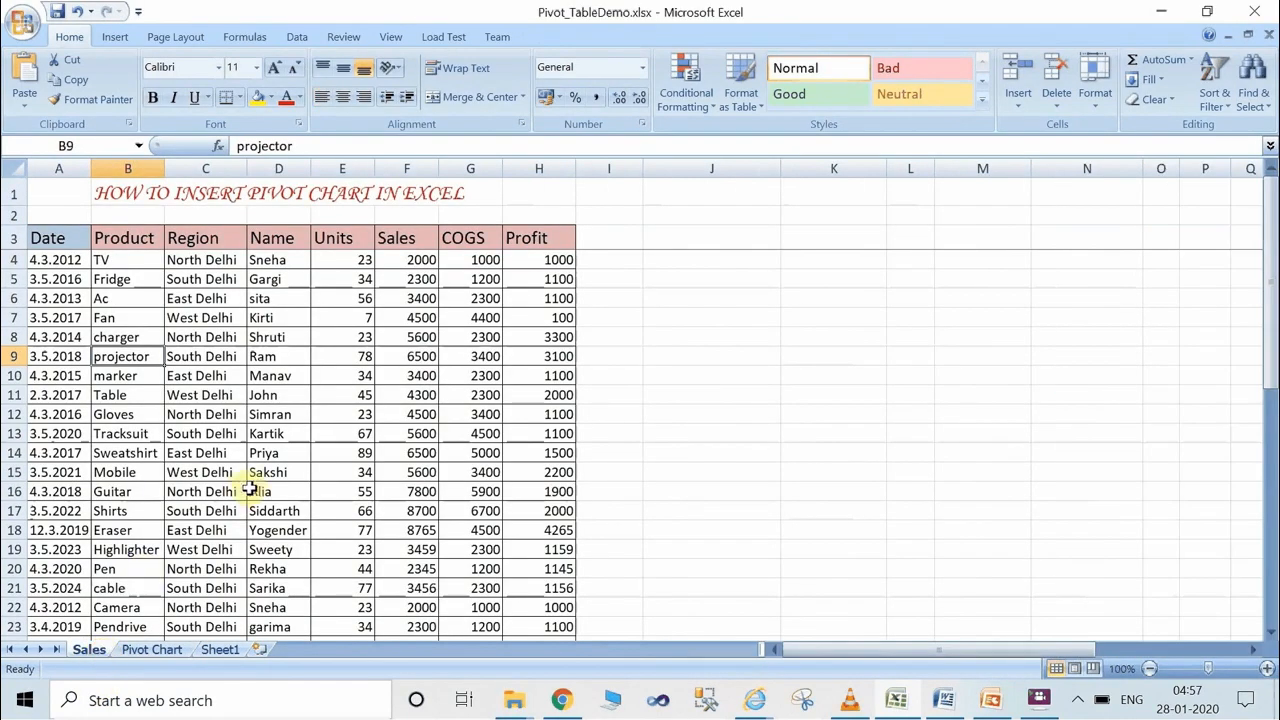
left_click(38, 236)
left_click_drag(38, 236, 560, 598)
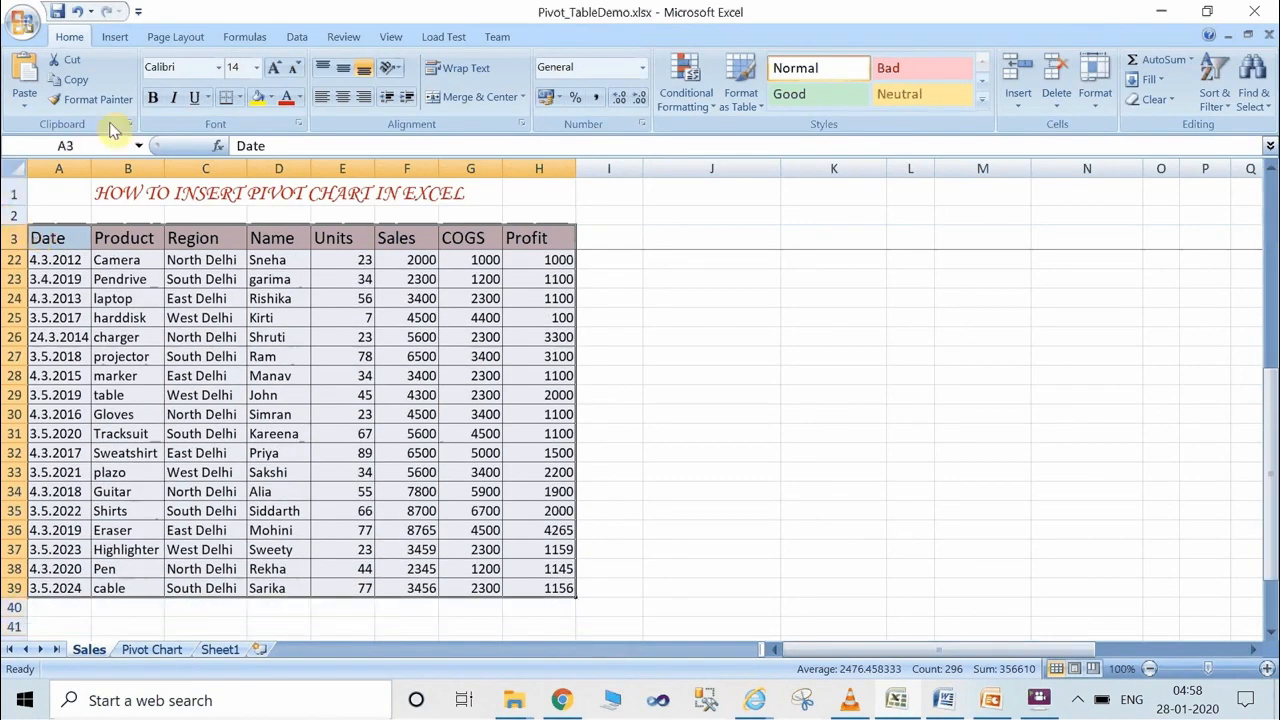
left_click(115, 38)
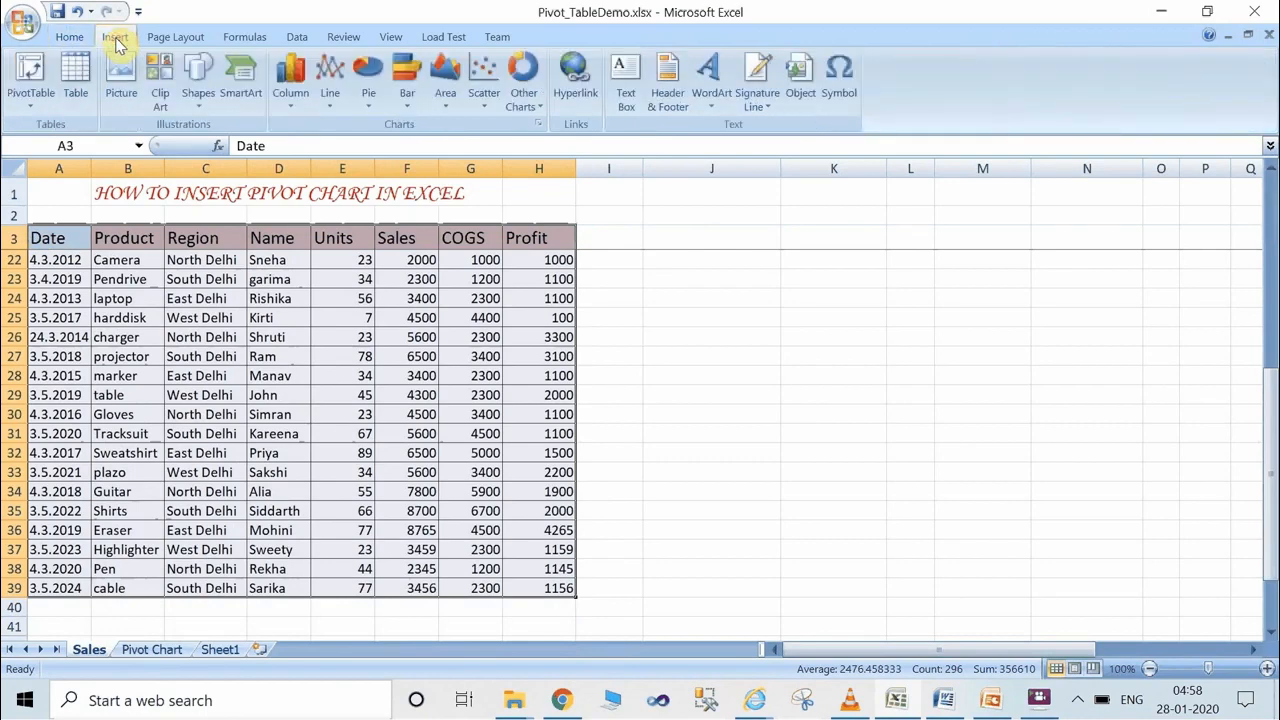
left_click(31, 112)
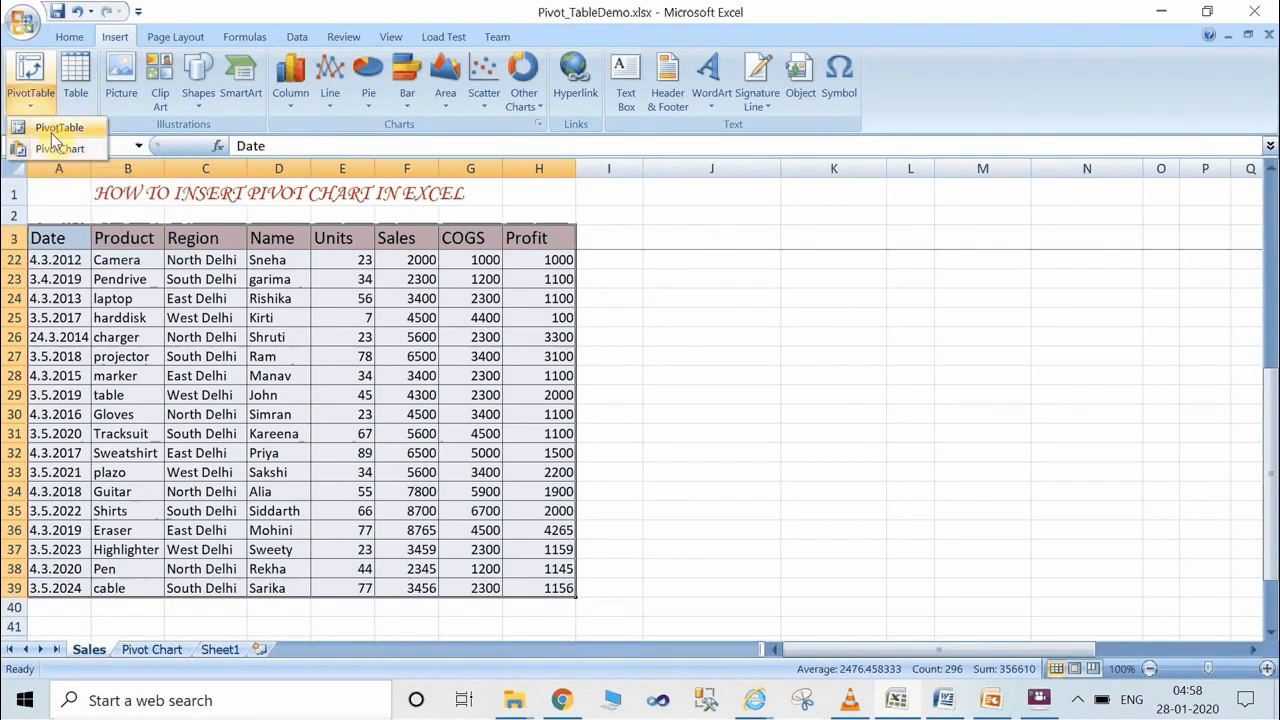
left_click(51, 150)
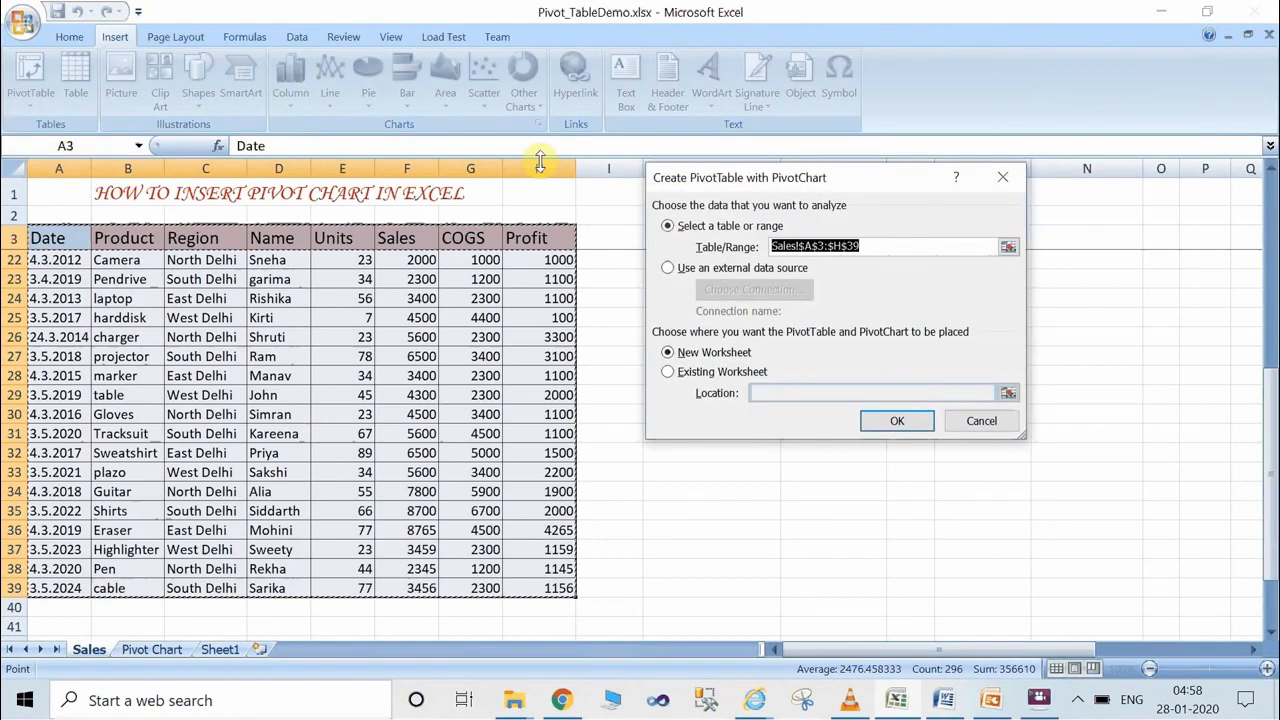
Place the PivotTable and PivotChart in the existing worksheet Sheet1, starting at cell B3.
left_click(670, 378)
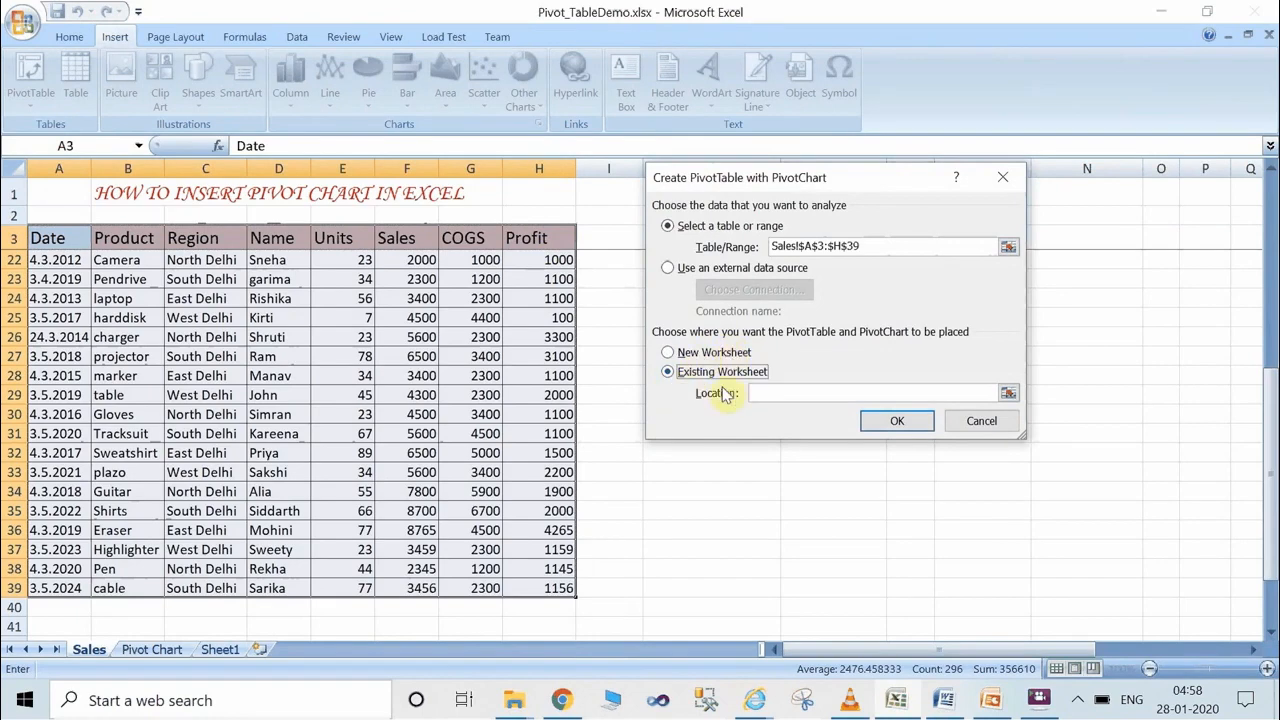
left_click(893, 424)
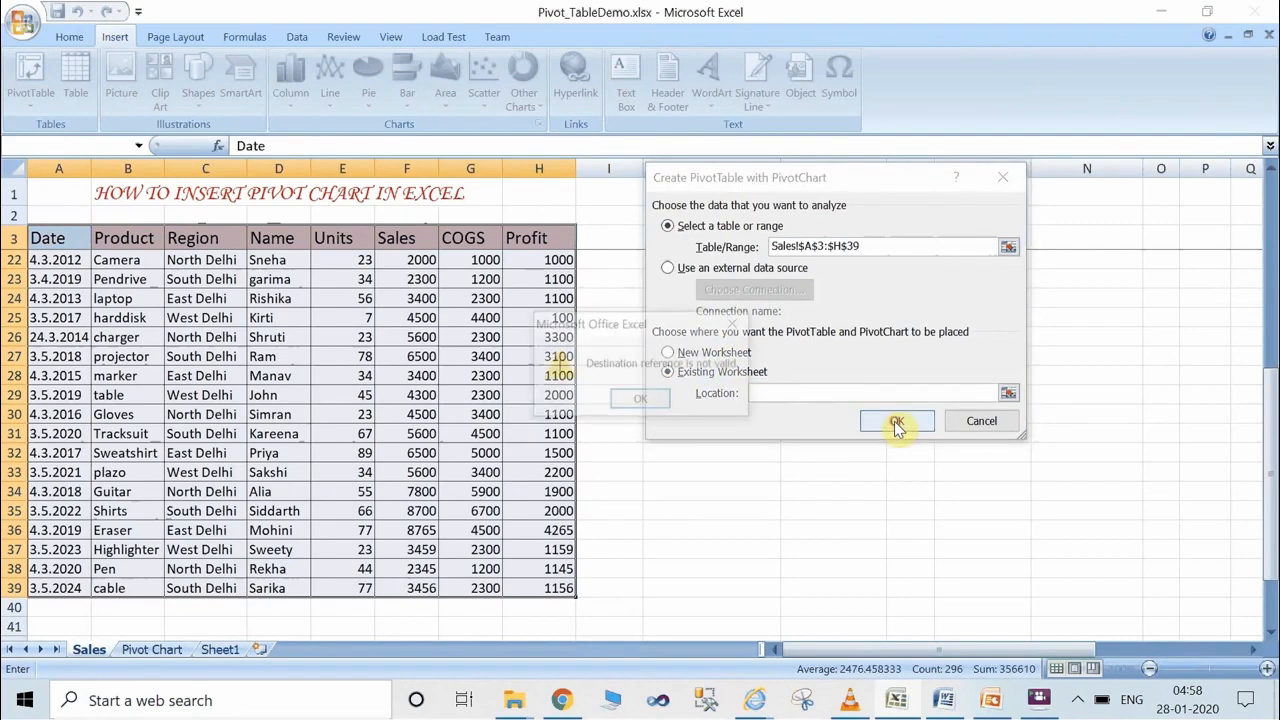
left_click(641, 401)
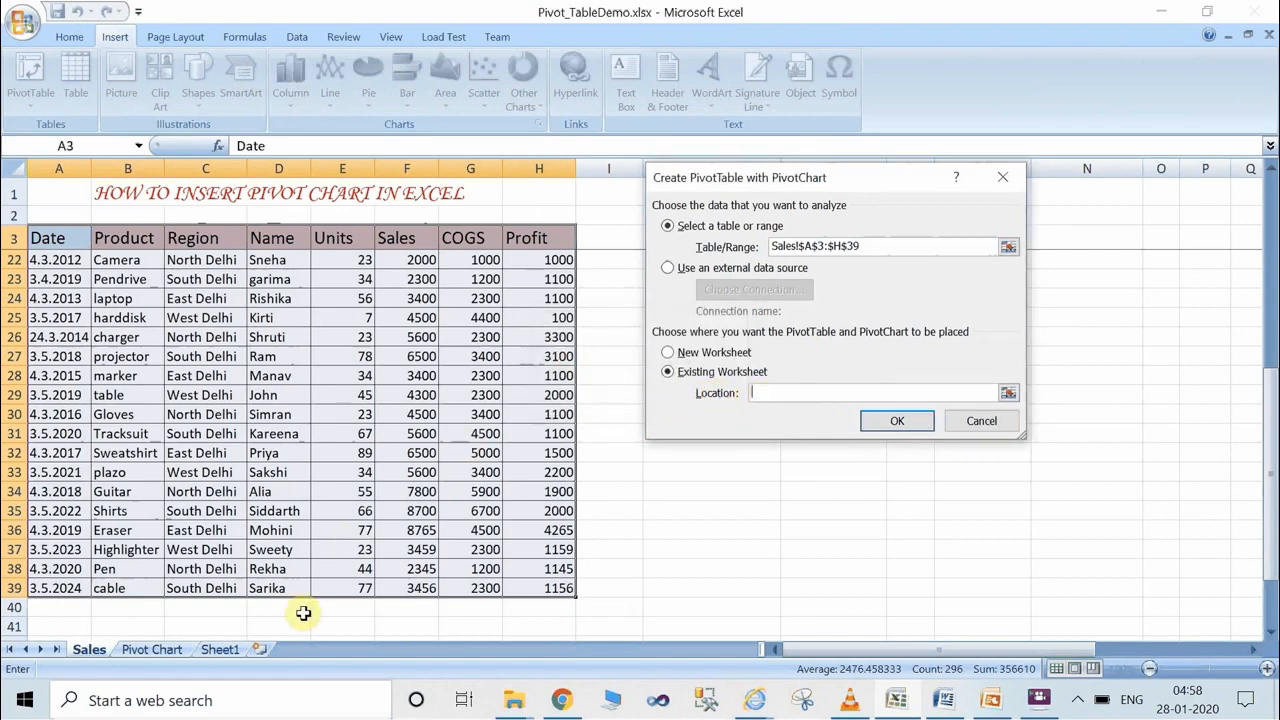
left_click(228, 652)
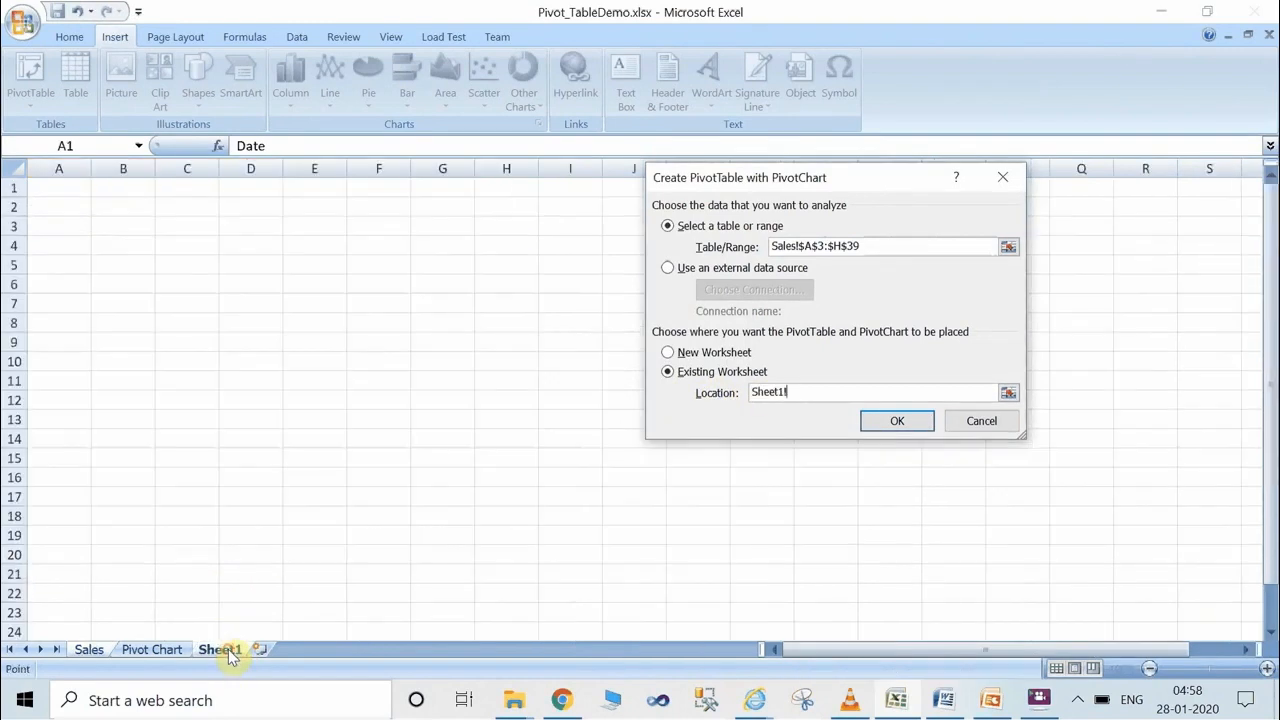
left_click(897, 421)
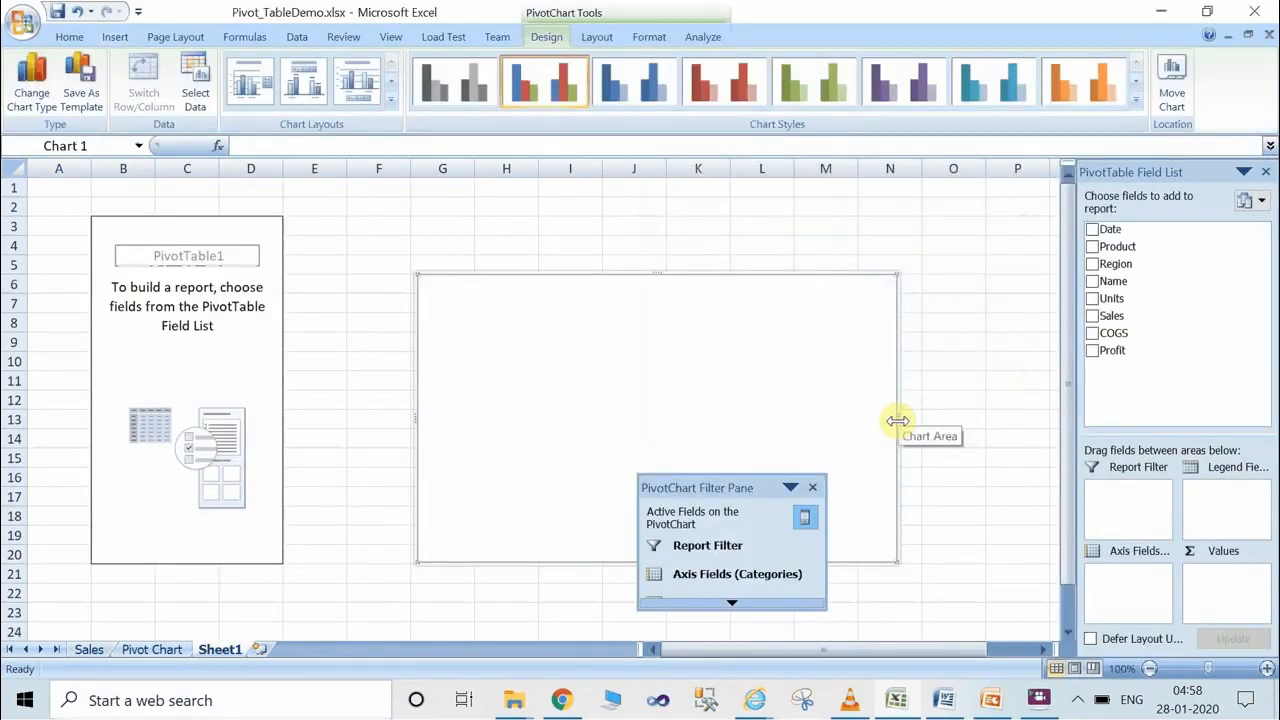
Add the Name, Sales and Profit fields to the pivot report and move the PivotChart Filter Pane off the chart.
left_click(1092, 282)
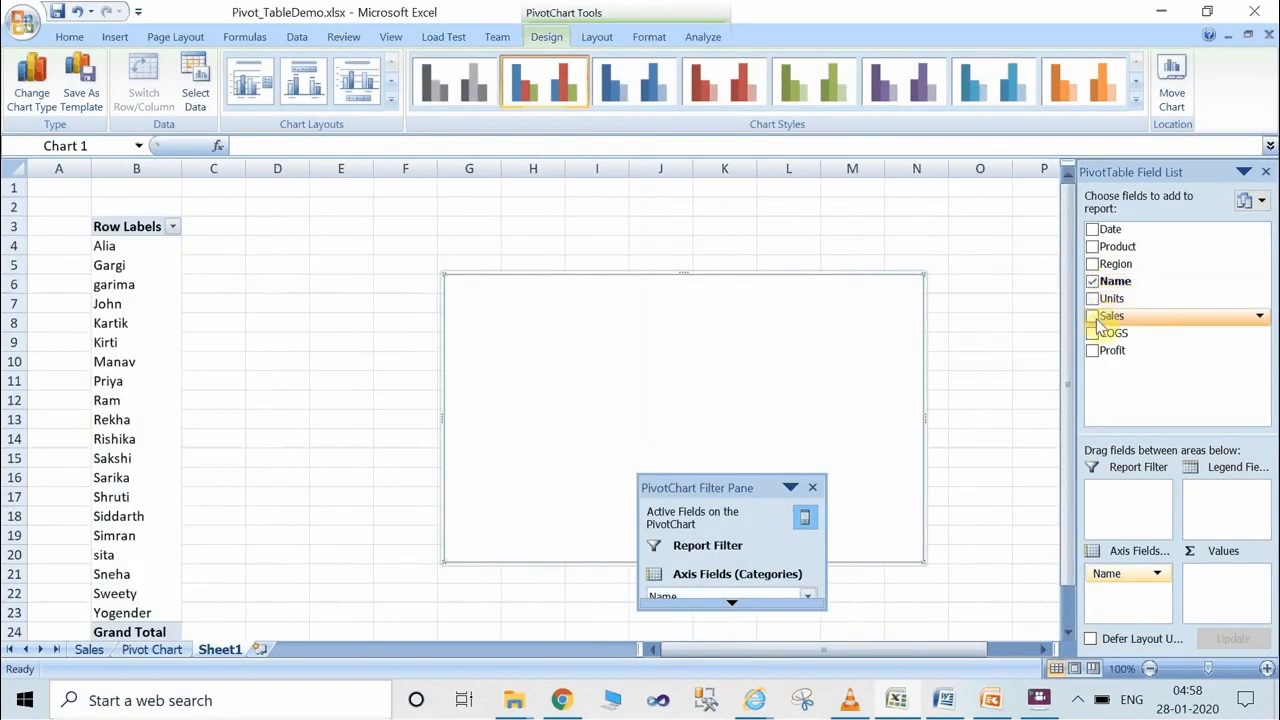
left_click(1092, 316)
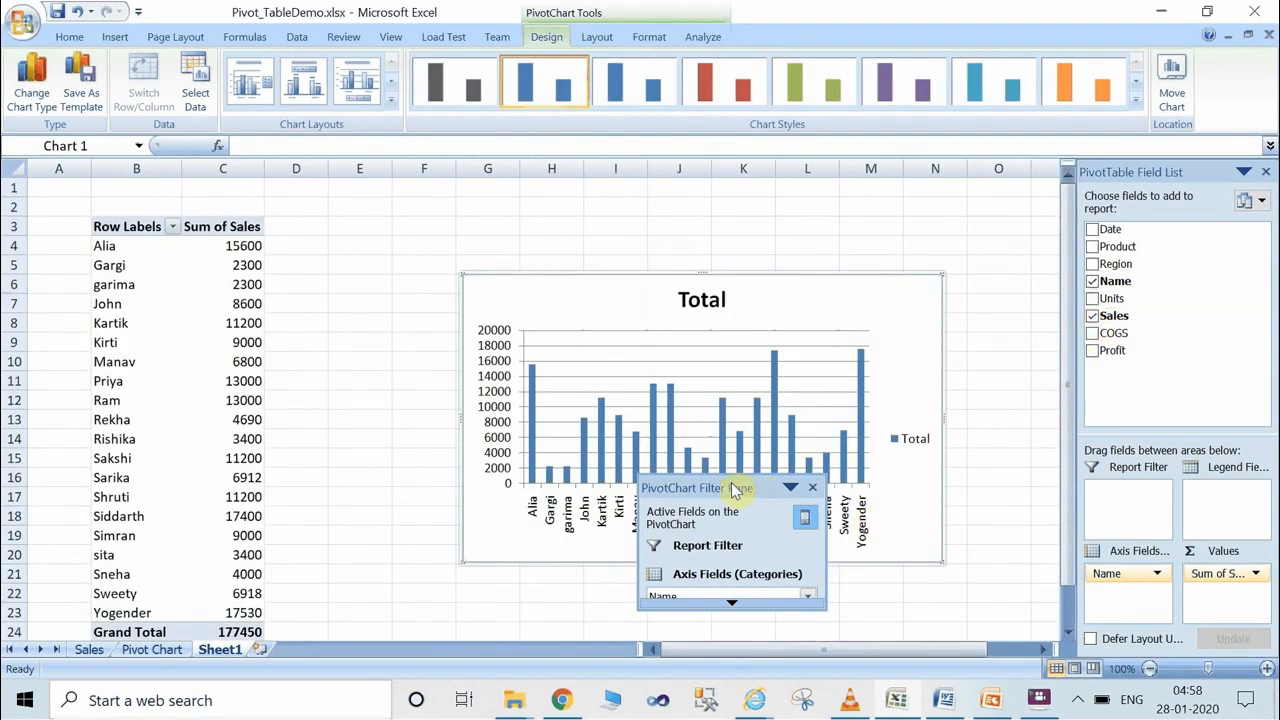
left_click_drag(735, 490, 395, 520)
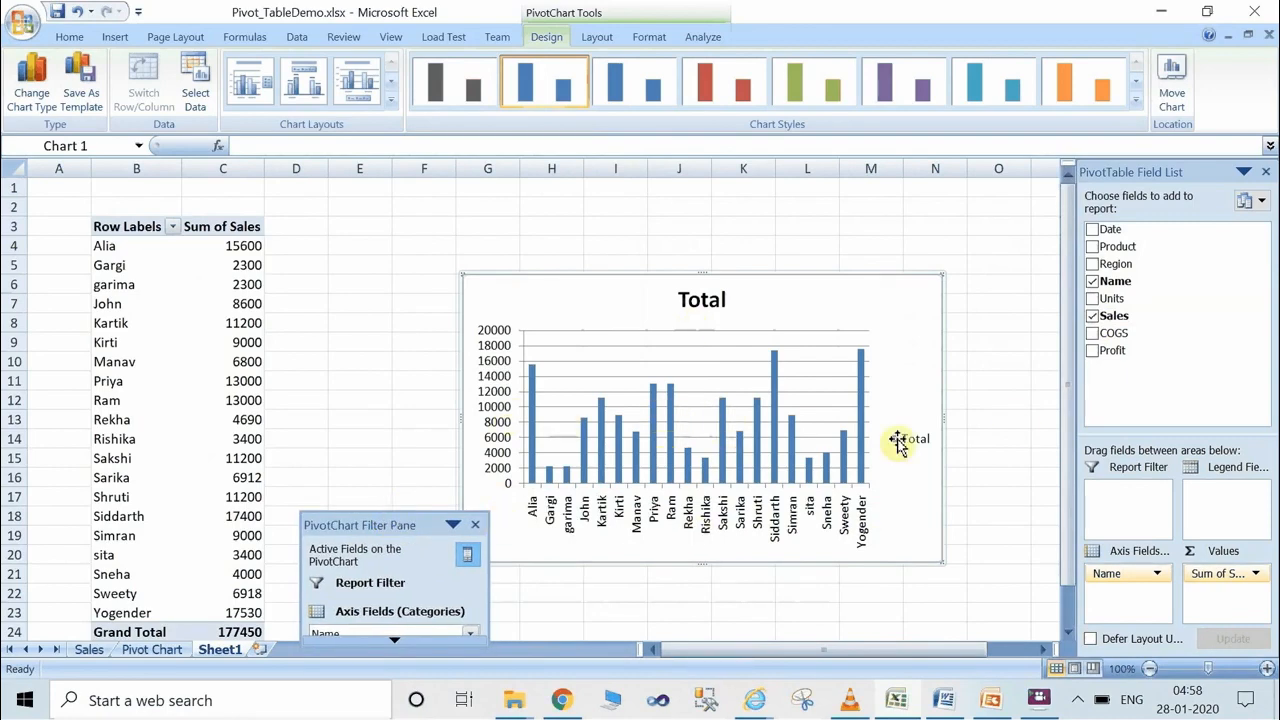
left_click(1092, 351)
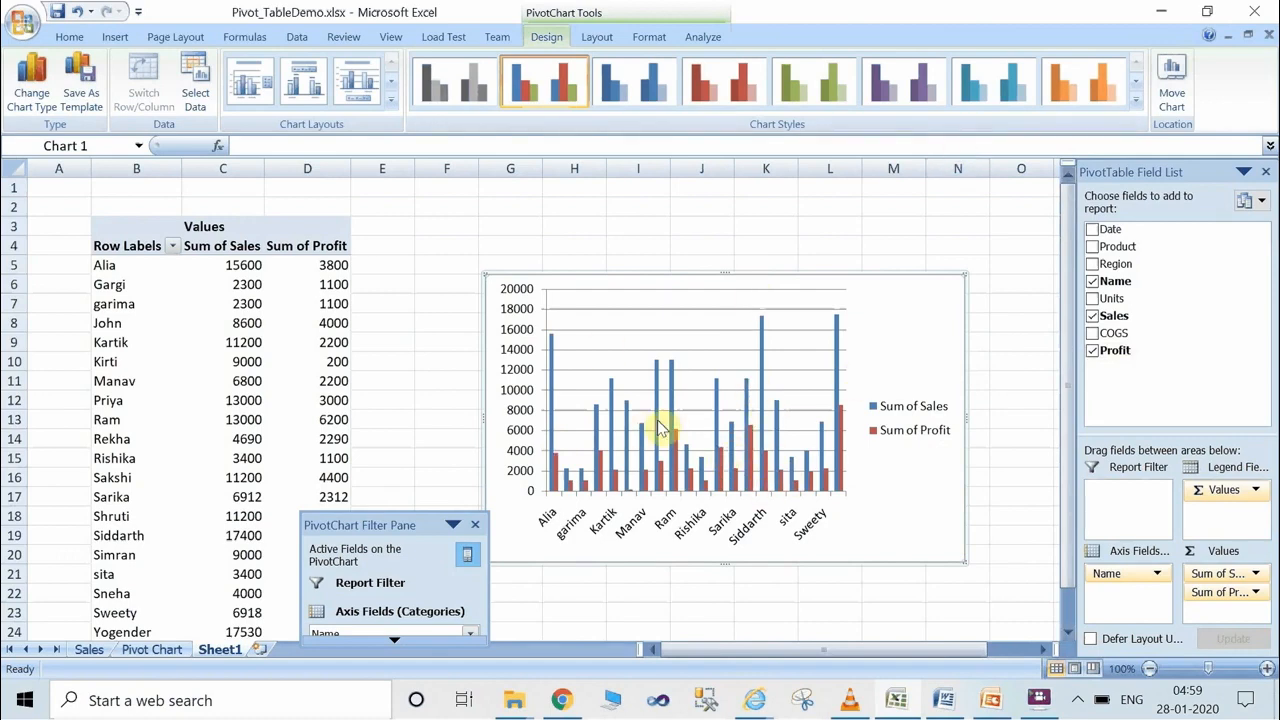
Try the blue, red, green, purple, aqua and orange chart styles on the PivotChart and return to the multicolour style.
left_click(638, 90)
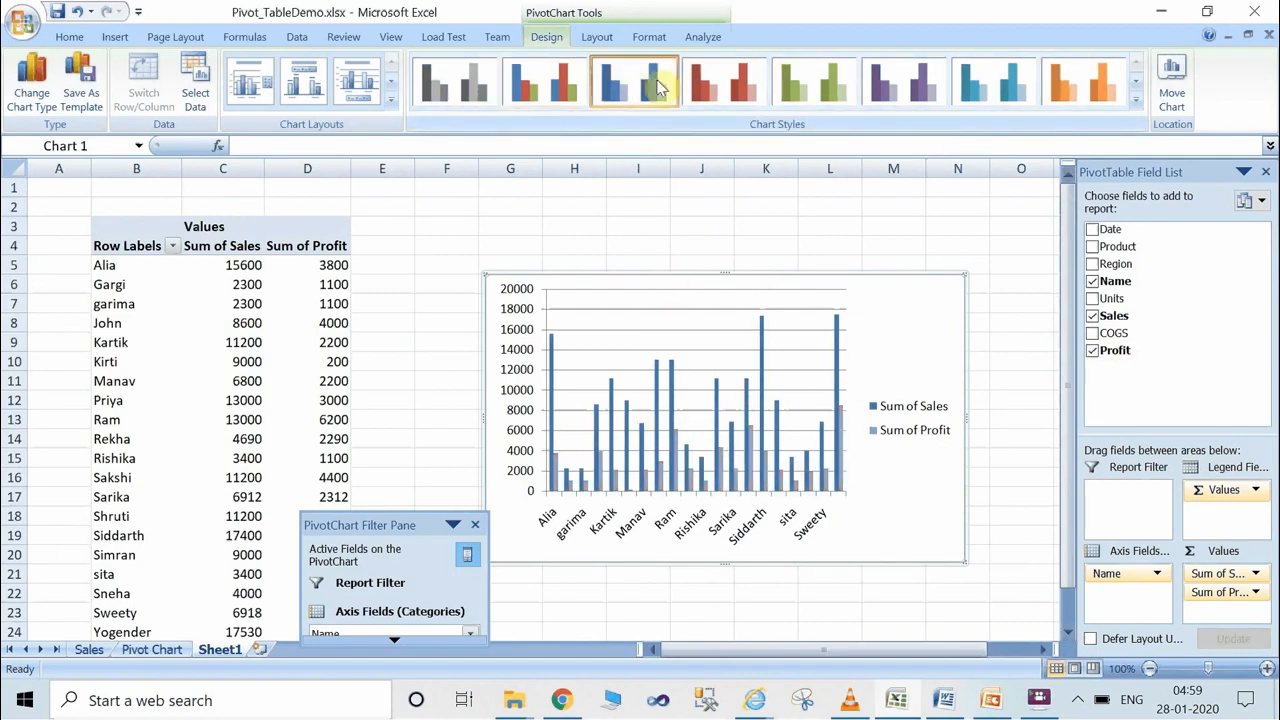
left_click(722, 85)
left_click(813, 85)
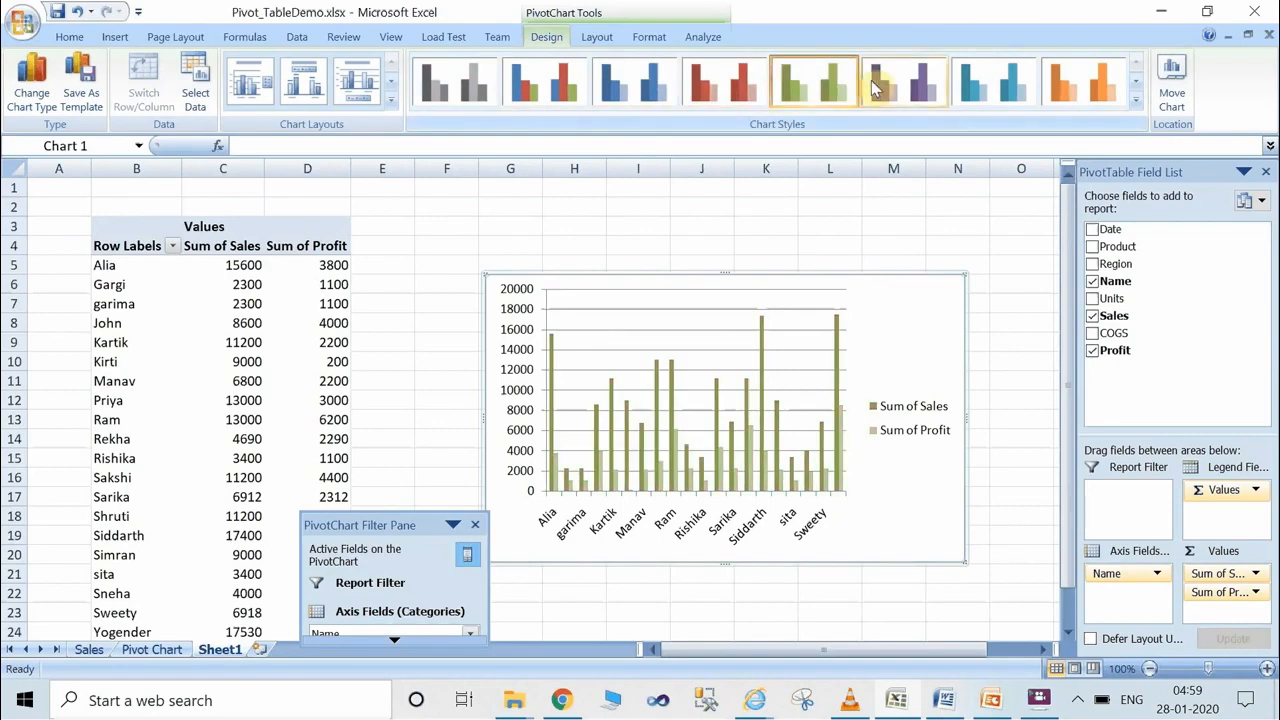
left_click(878, 86)
left_click(993, 86)
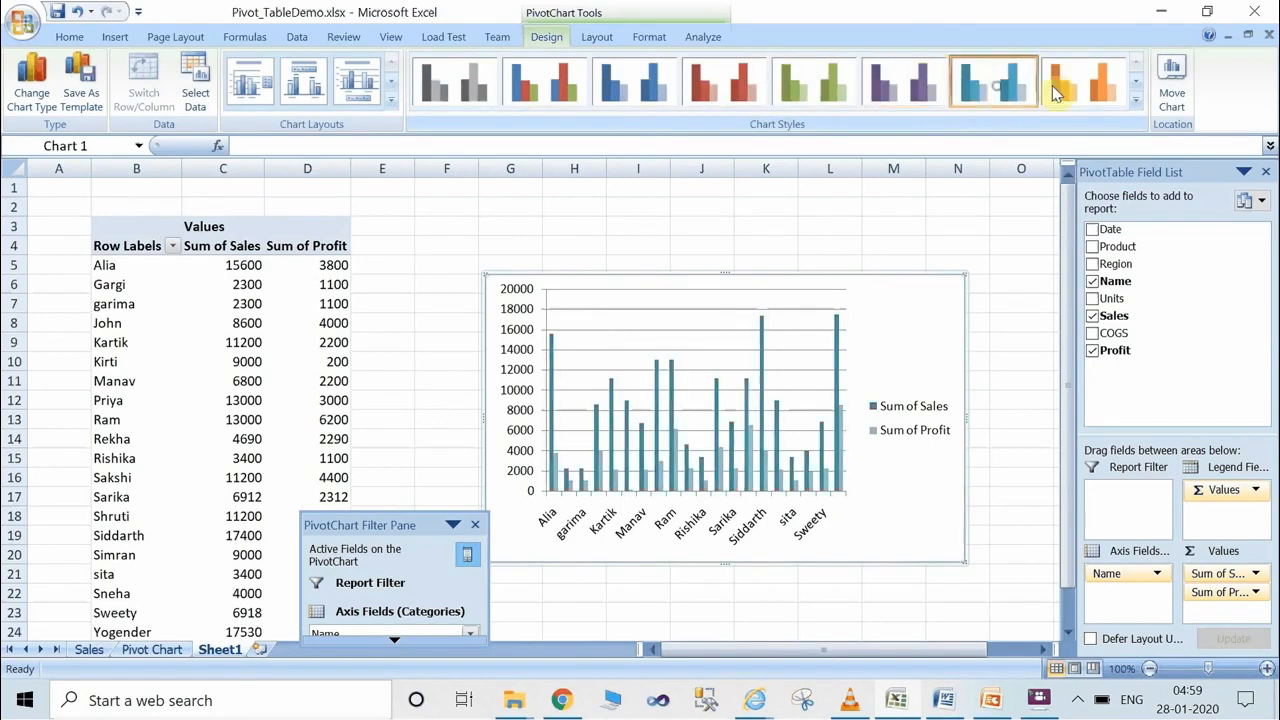
left_click(1066, 88)
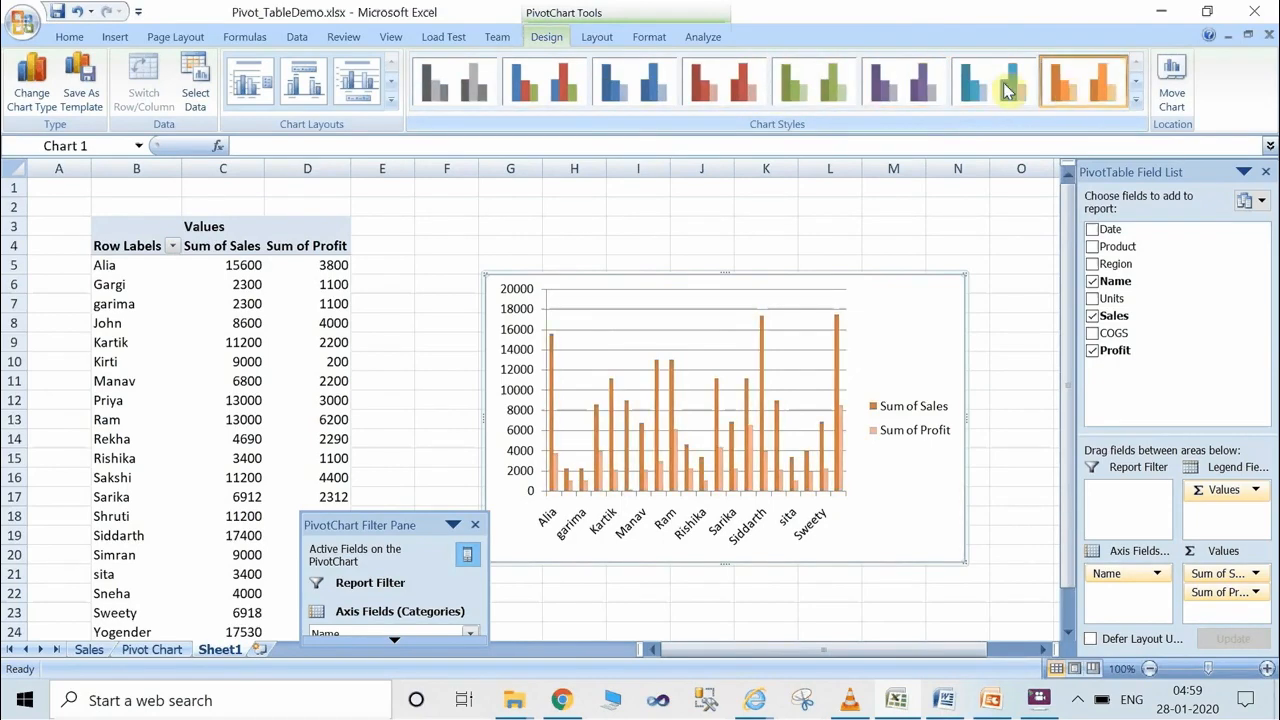
left_click(578, 97)
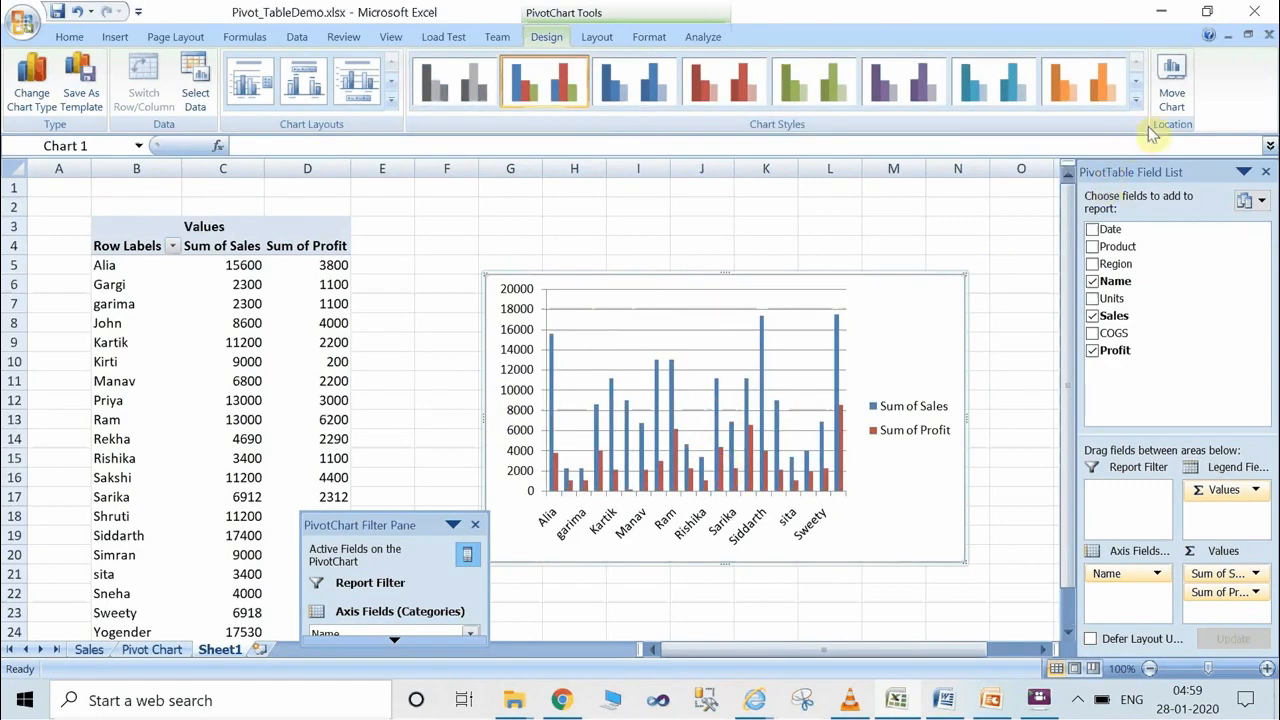
Check the chart's placement options without changing them and apply the aqua chart style with a black background.
left_click(1180, 96)
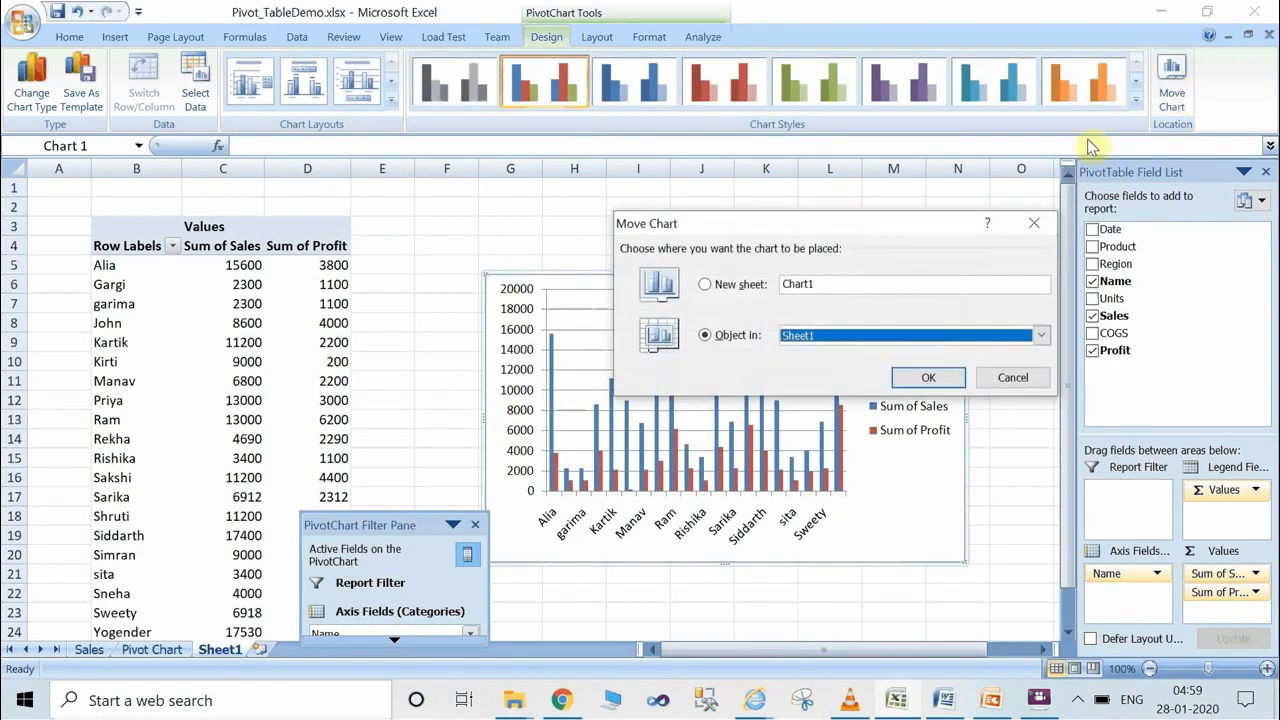
left_click(1004, 379)
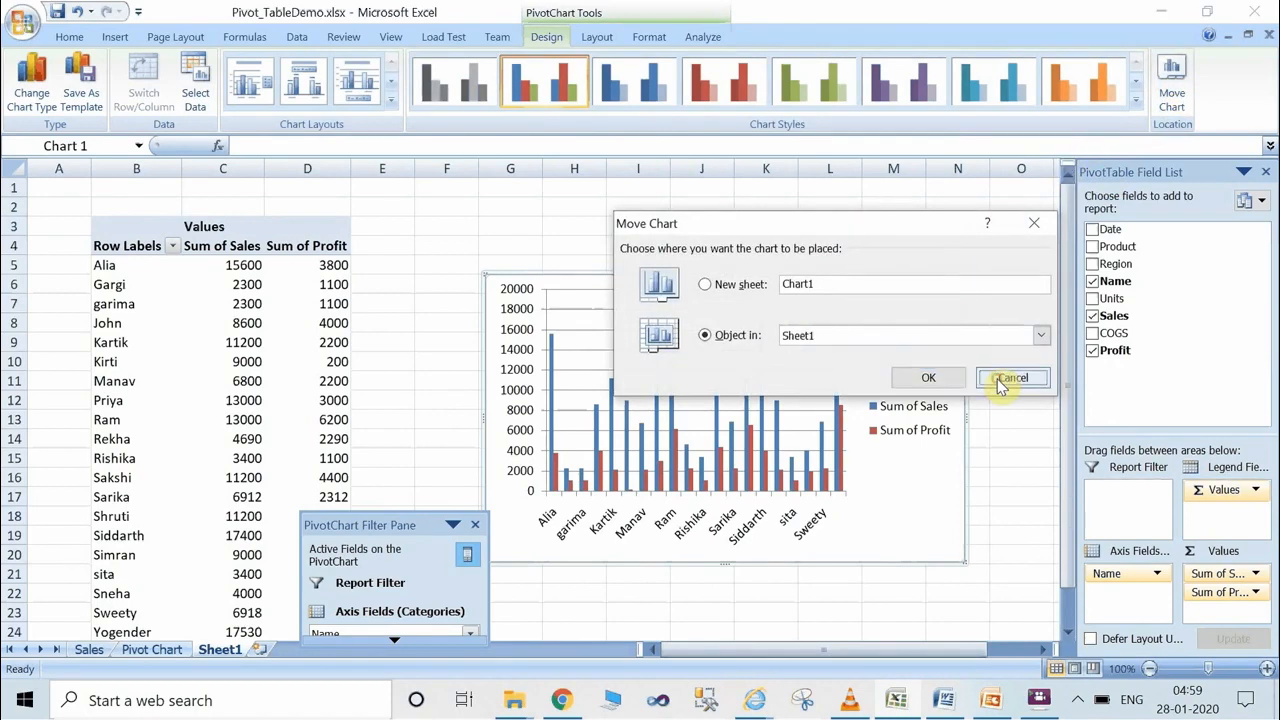
left_click(1136, 100)
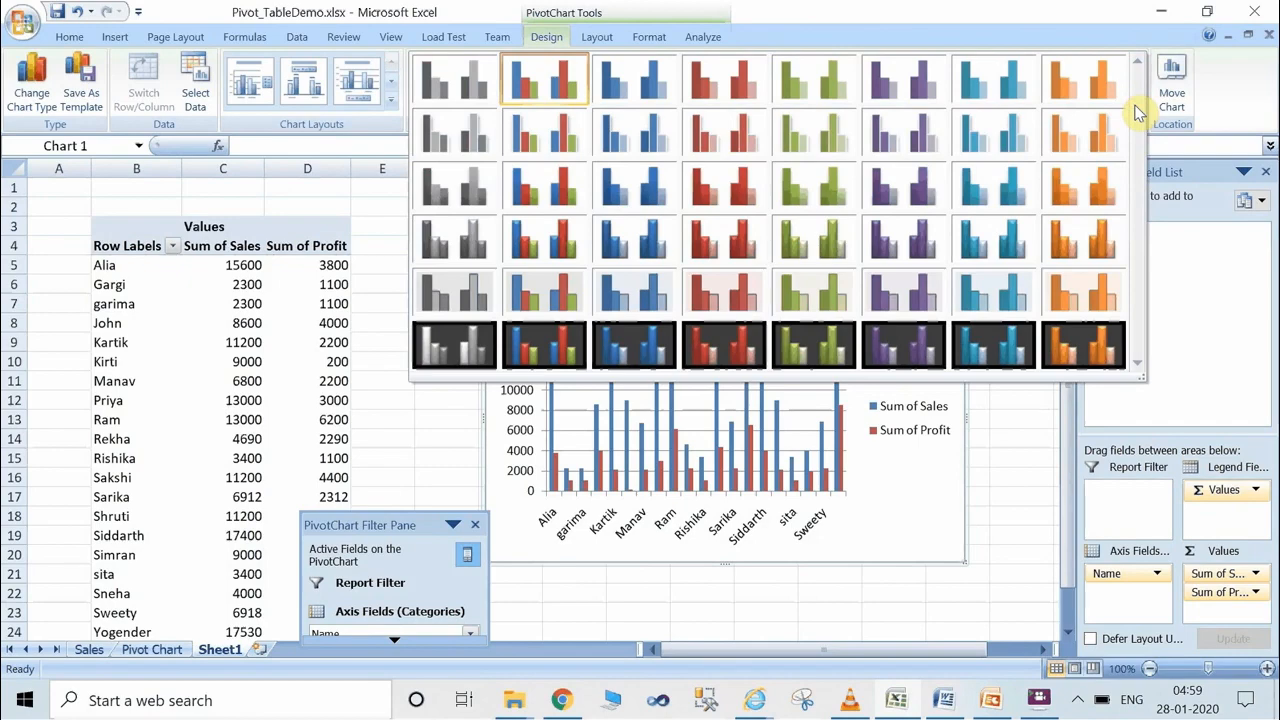
left_click(1005, 344)
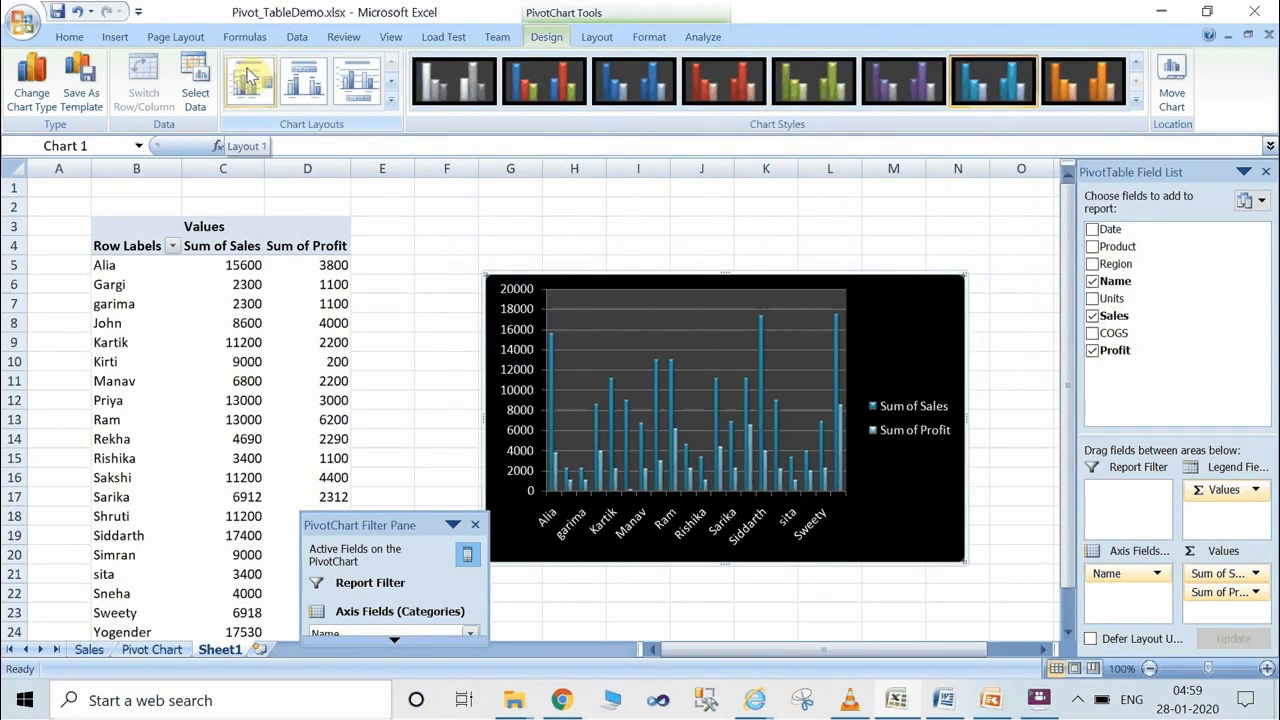
Change the PivotChart's type to a 3-D pie.
left_click(32, 86)
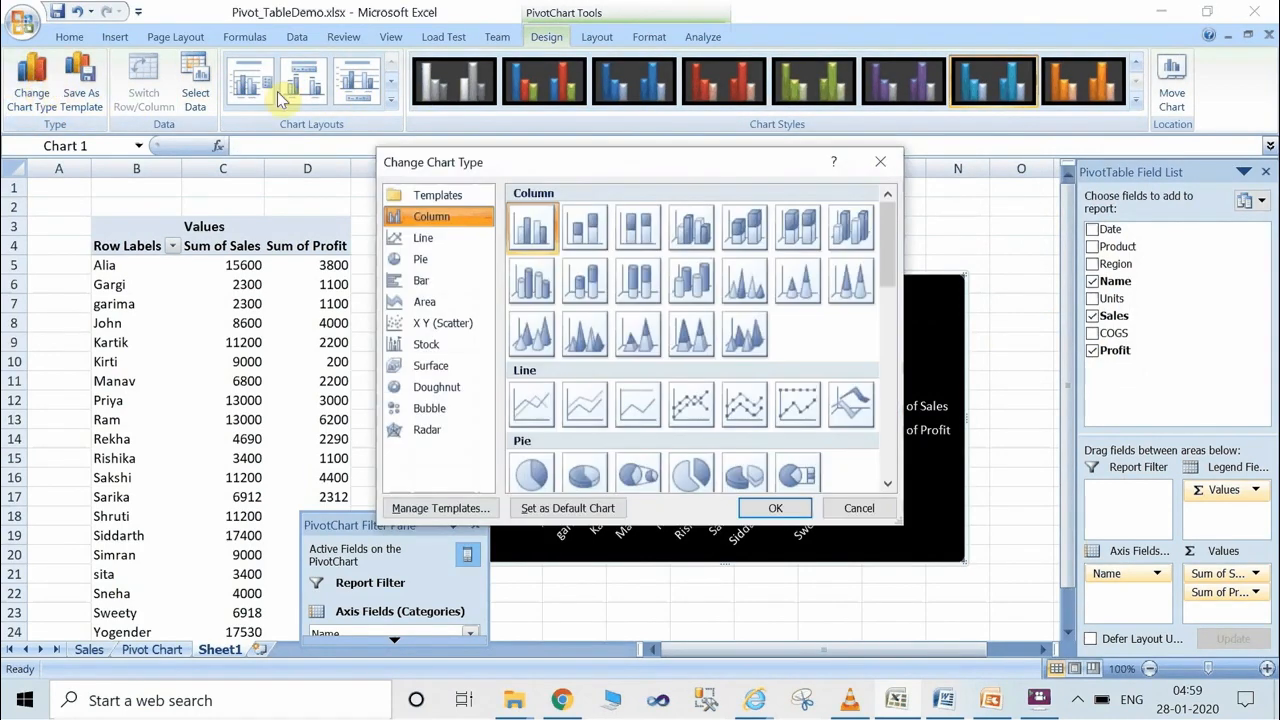
left_click(584, 468)
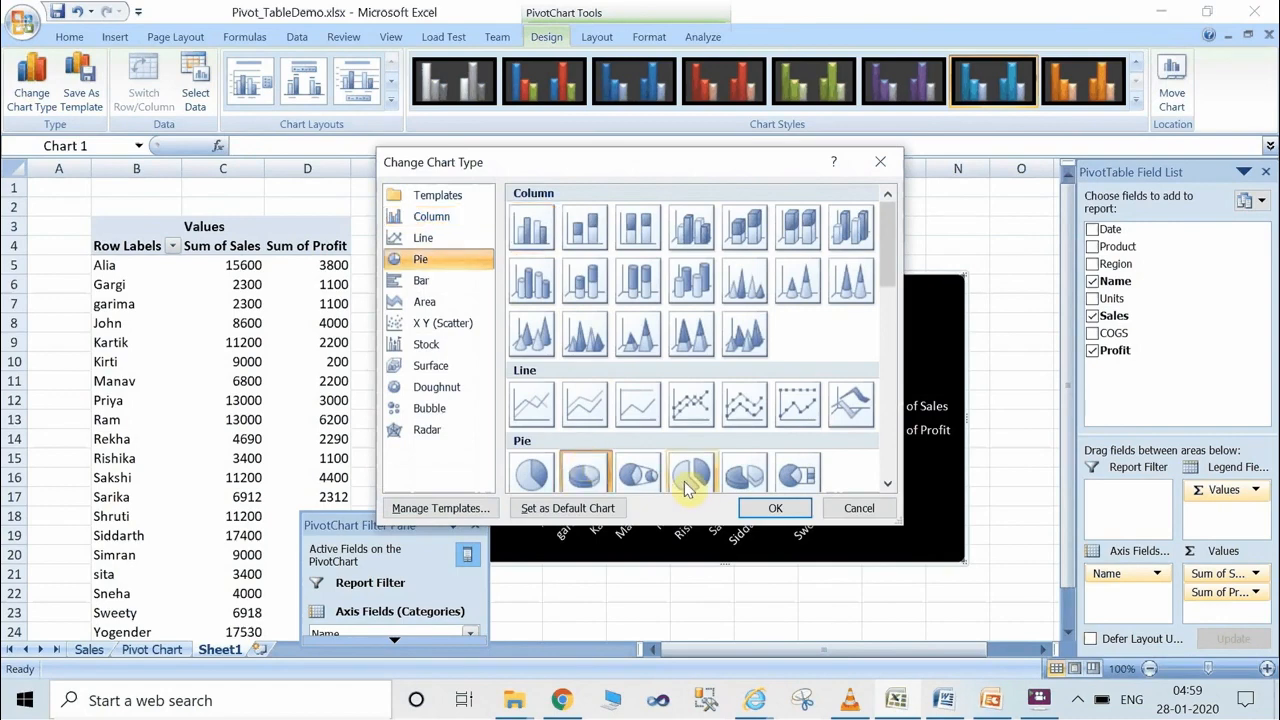
left_click(770, 510)
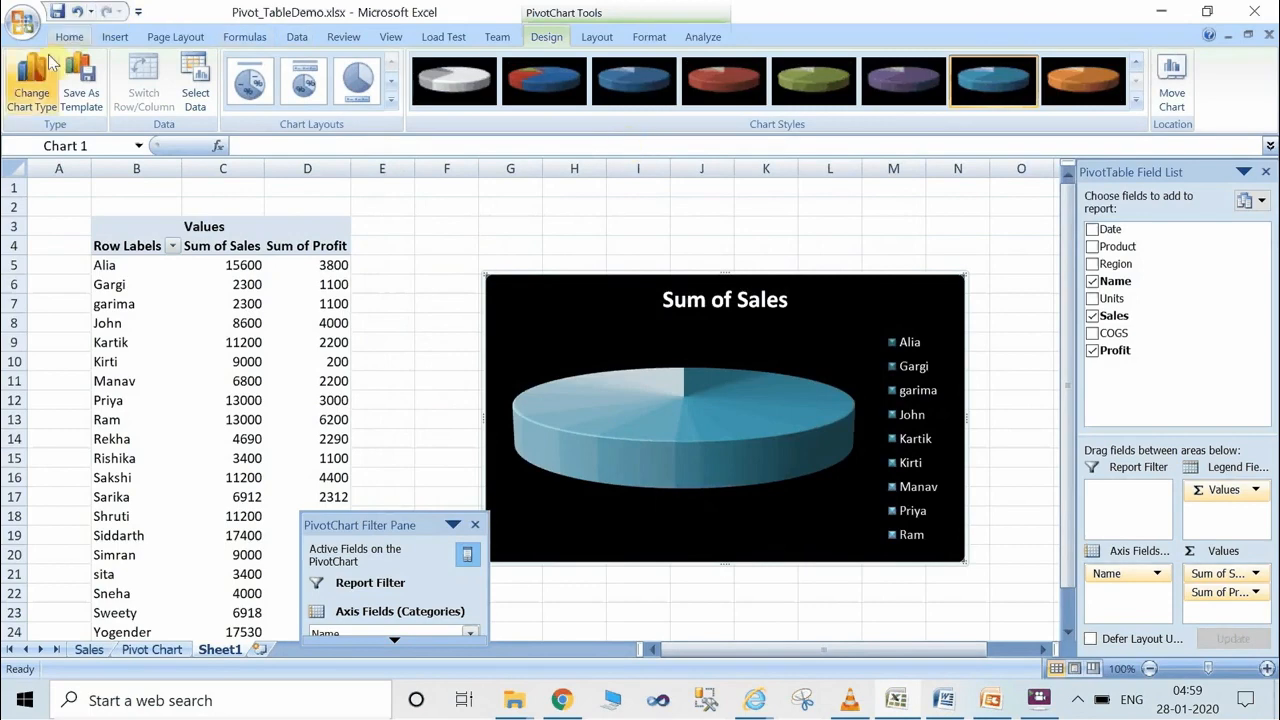
Try to change the PivotChart's type to a 3-D bubble chart.
left_click(40, 80)
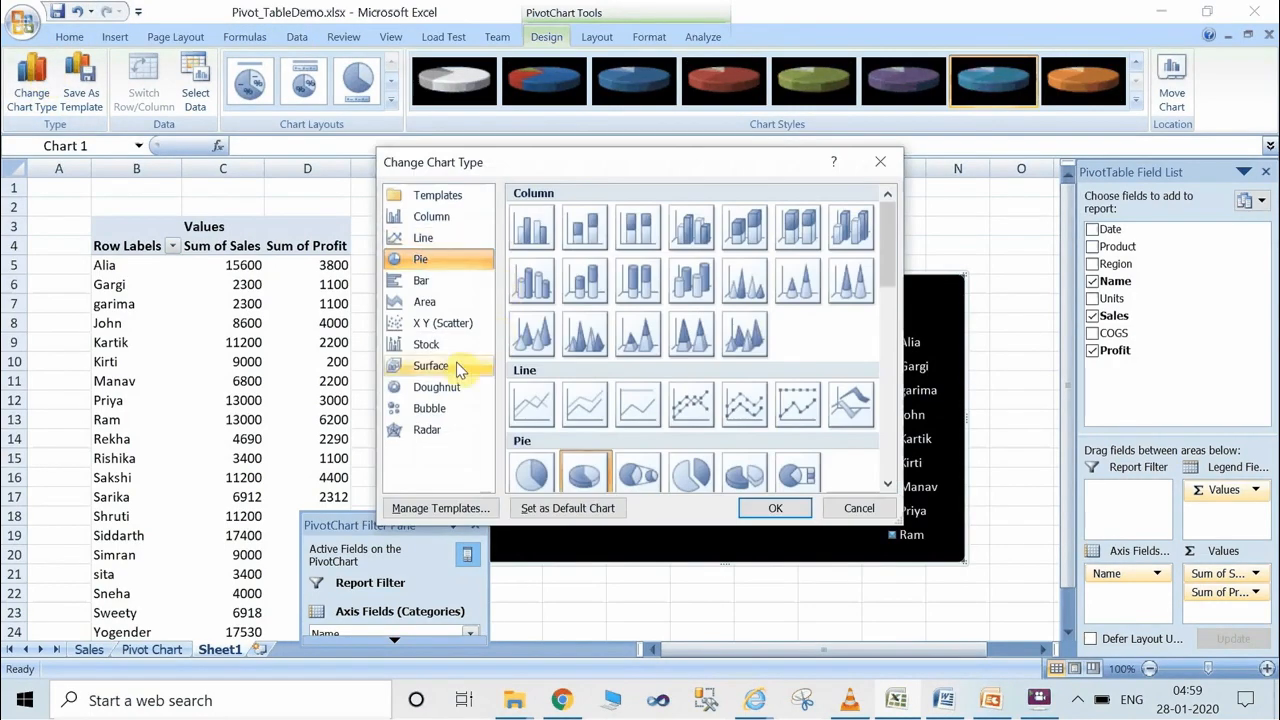
left_click(428, 410)
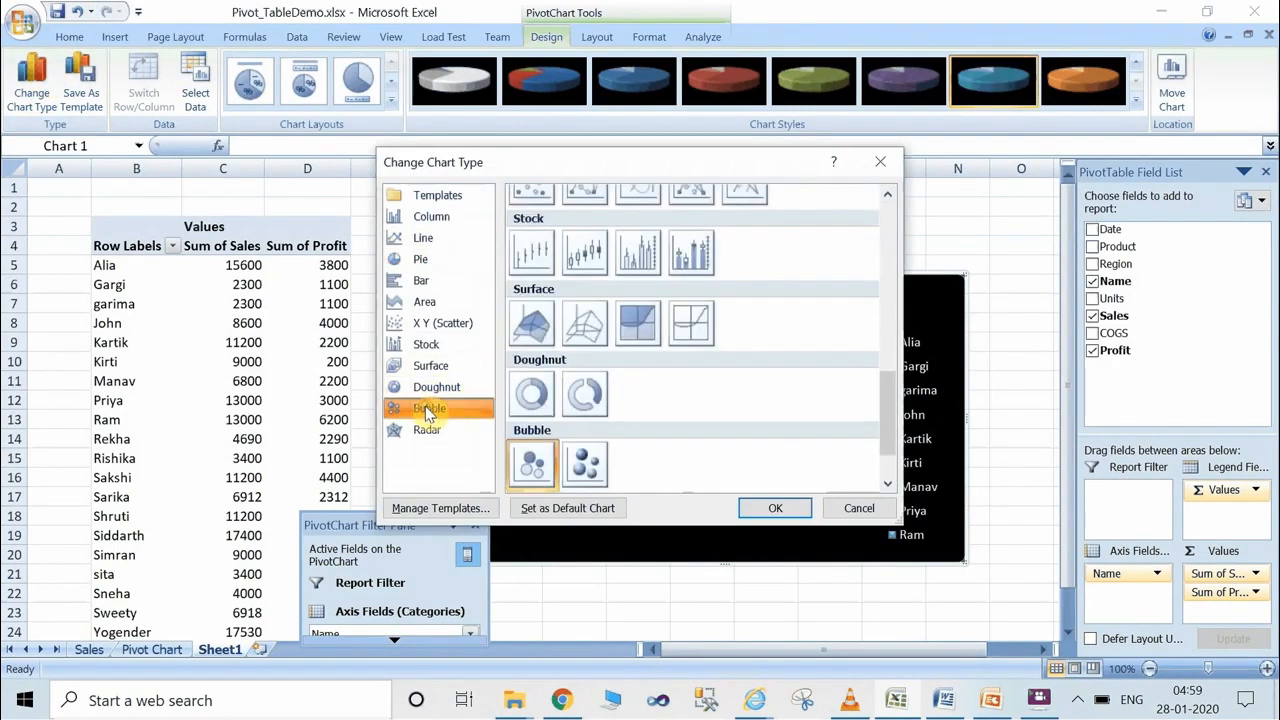
left_click(587, 474)
left_click(773, 509)
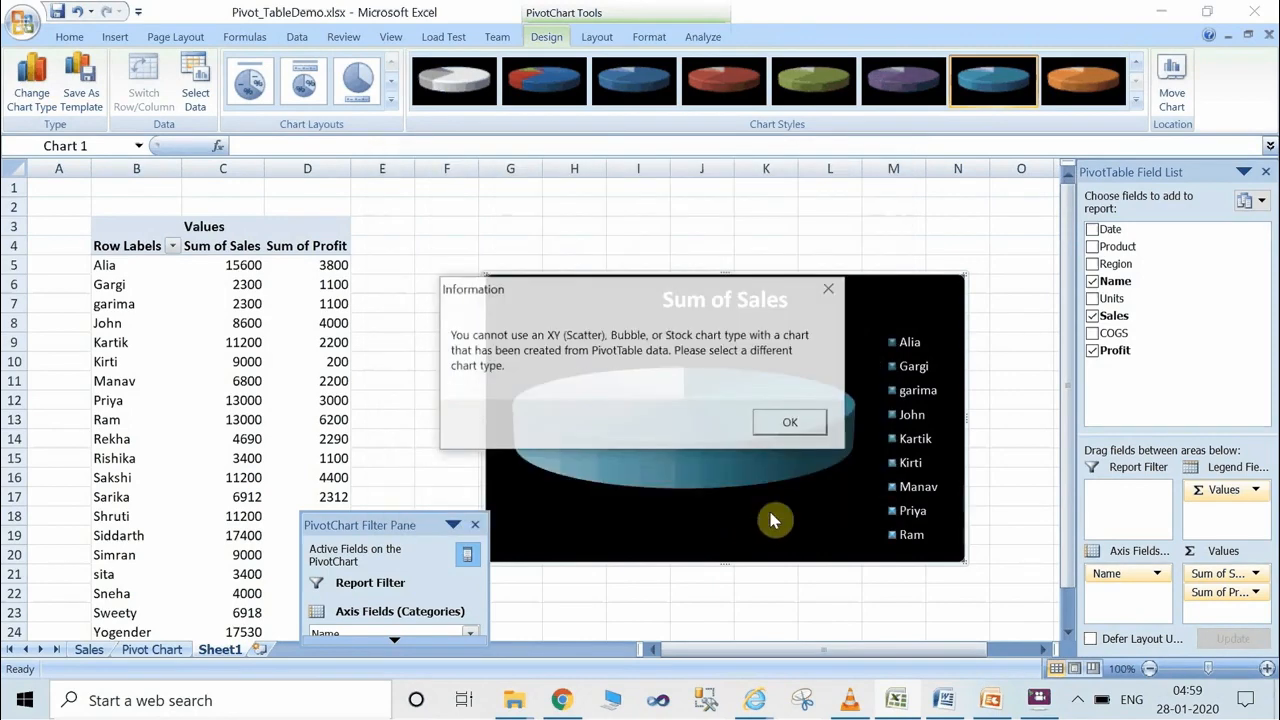
left_click(790, 426)
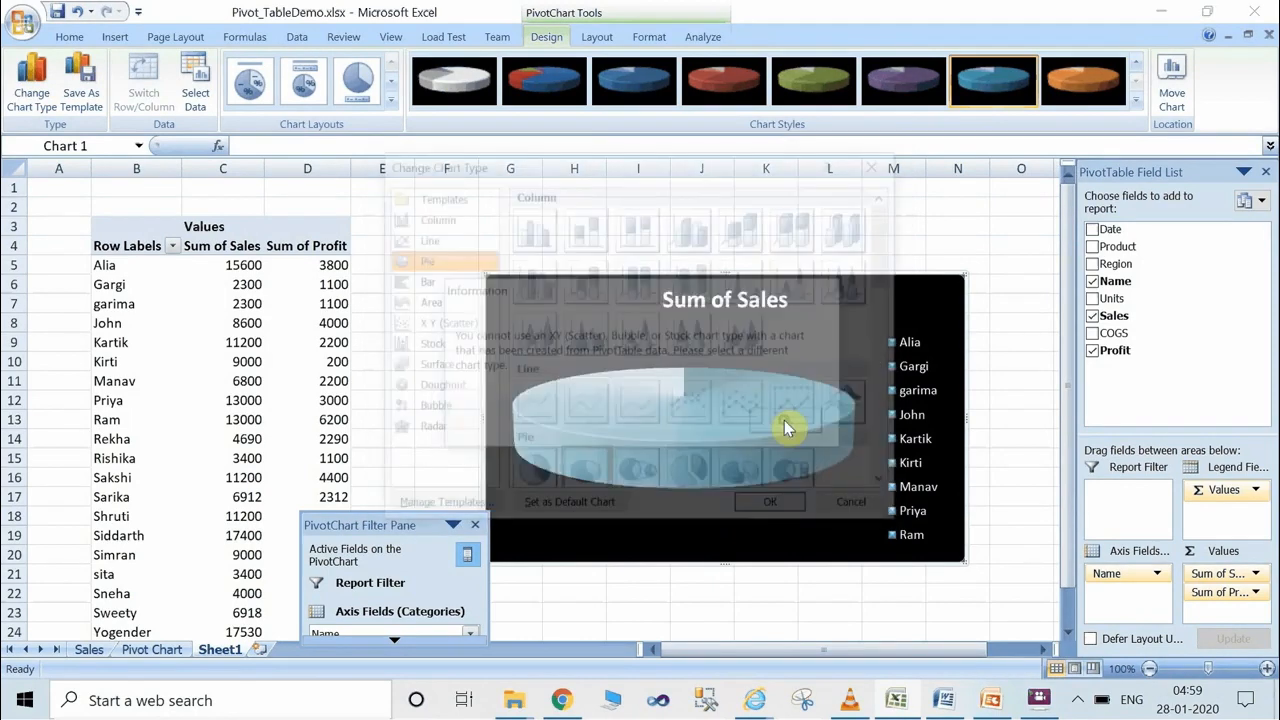
Change the PivotChart's type to a stacked cylinder column chart.
left_click(584, 326)
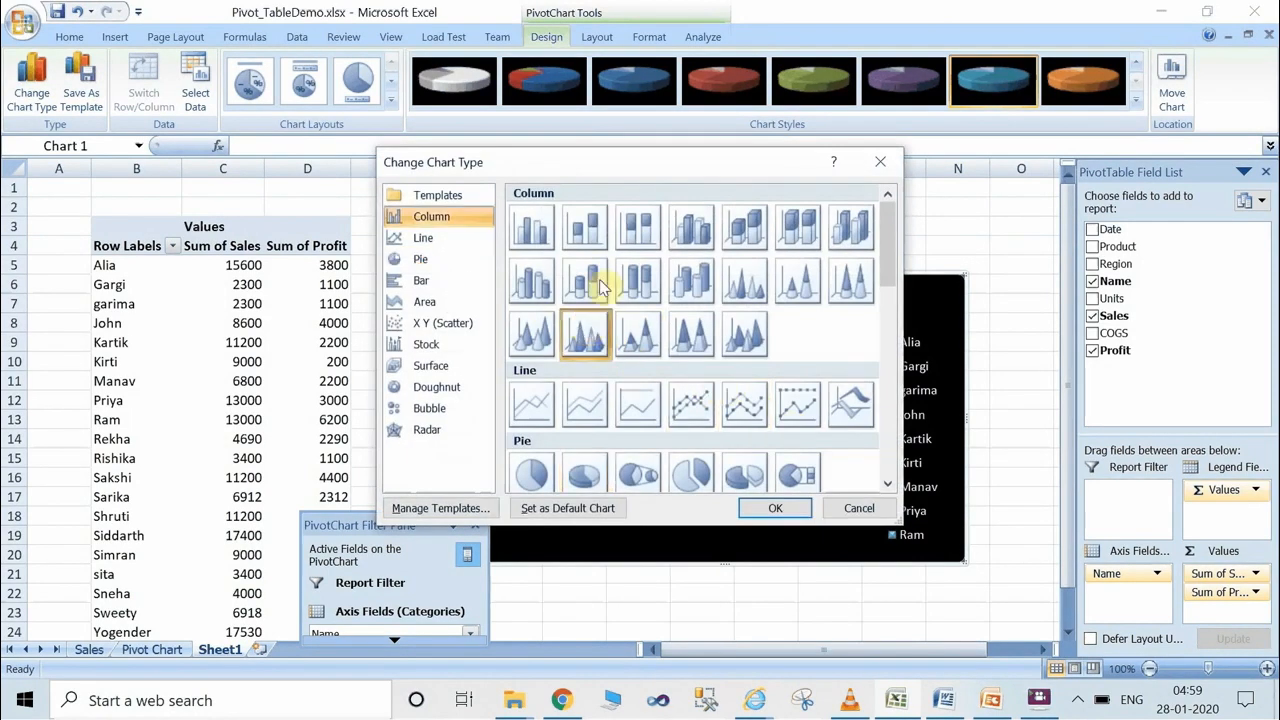
left_click(585, 280)
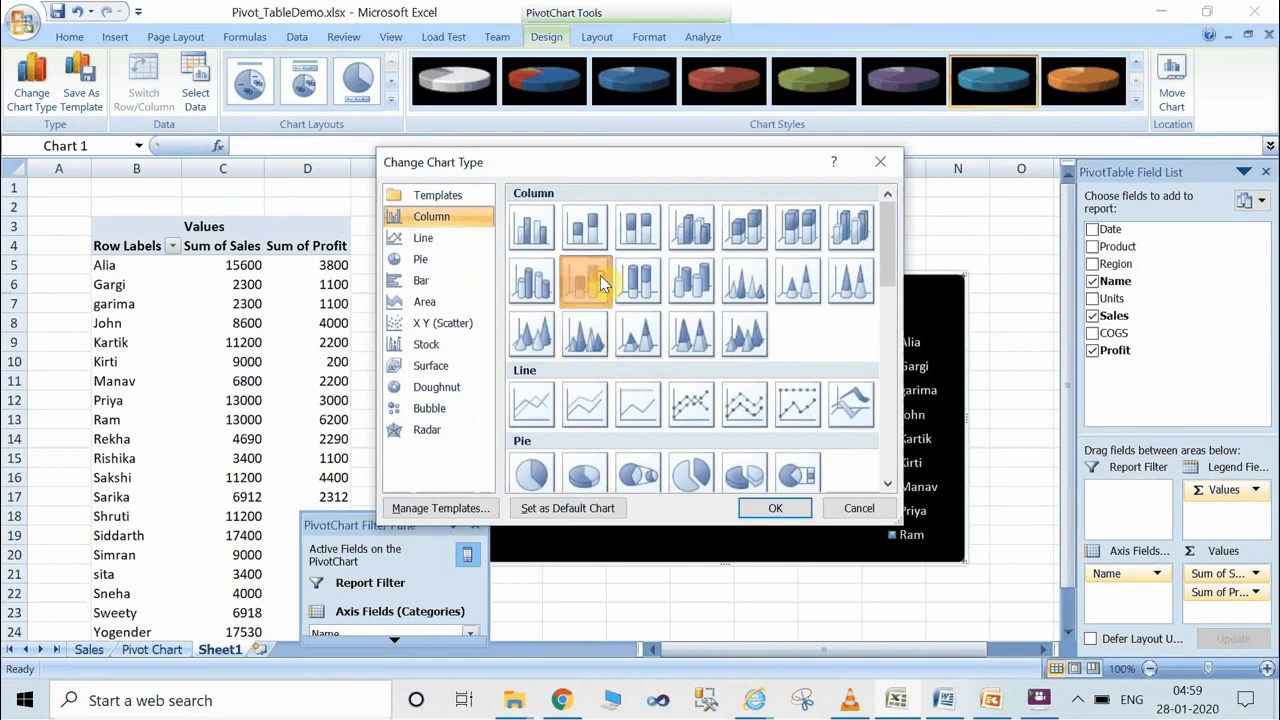
left_click(788, 500)
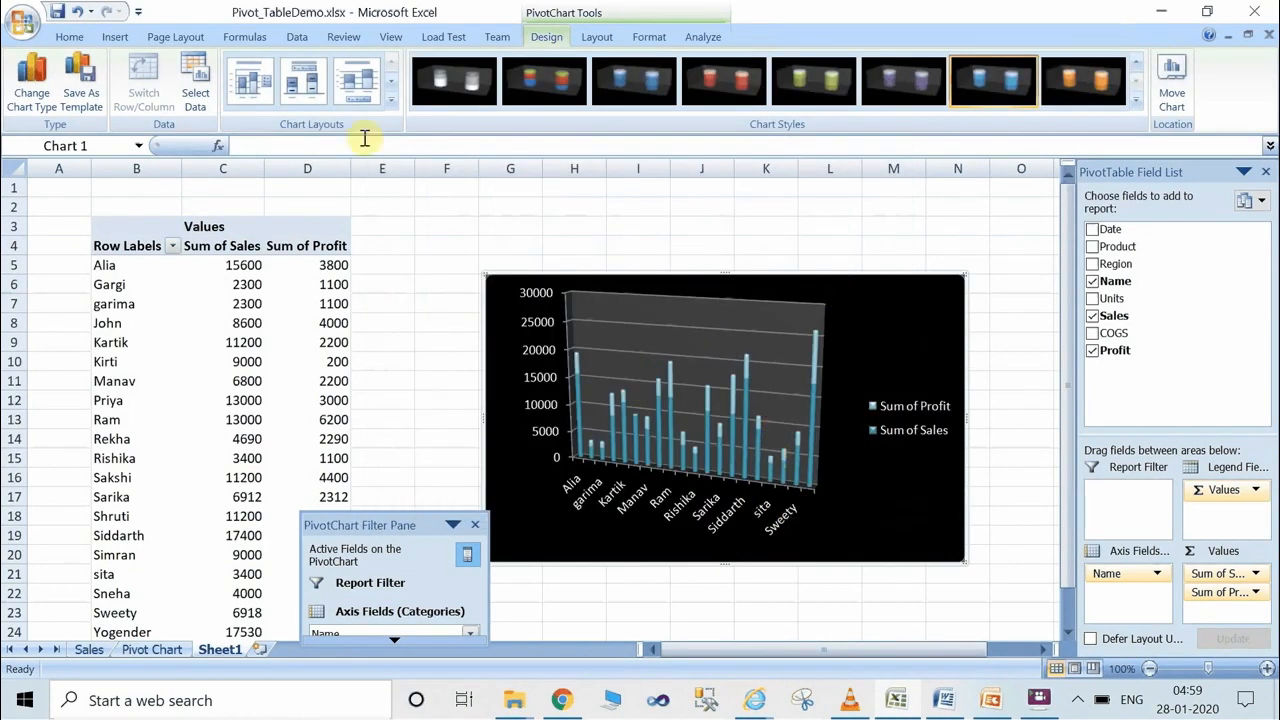
Apply the purple chart style with a black background and deselect the chart.
left_click(723, 88)
left_click(903, 80)
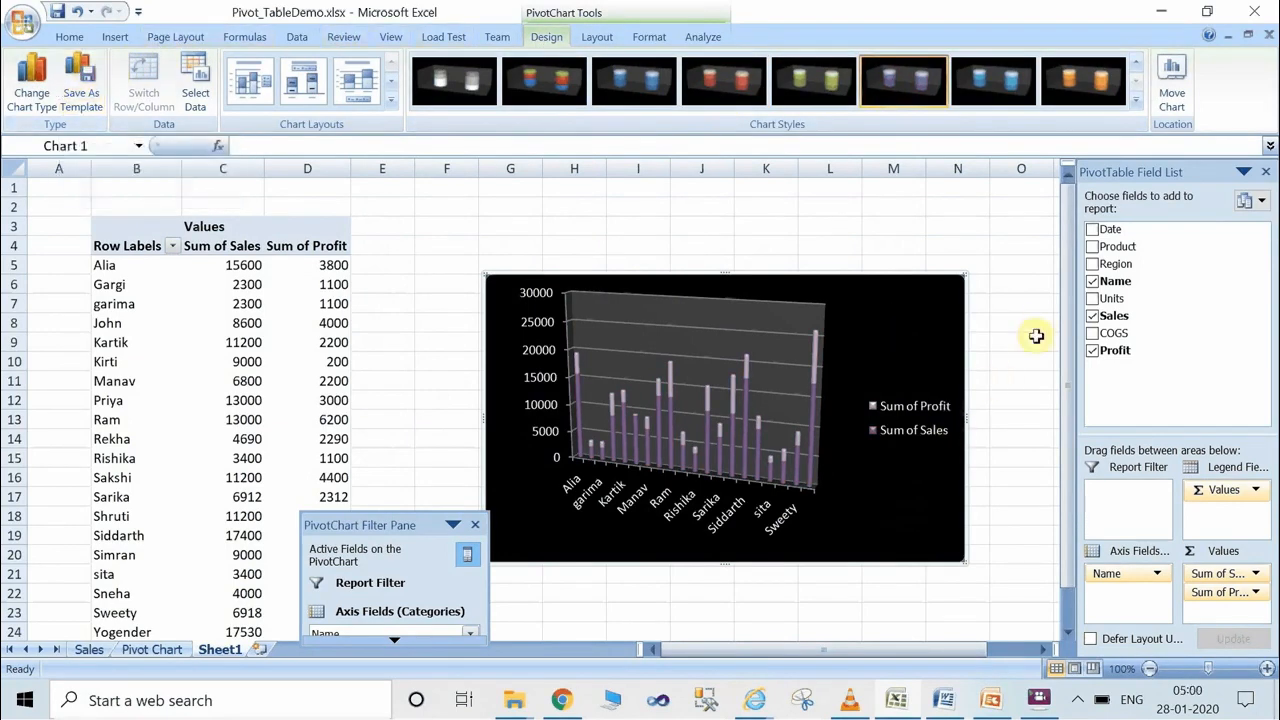
left_click(1013, 277)
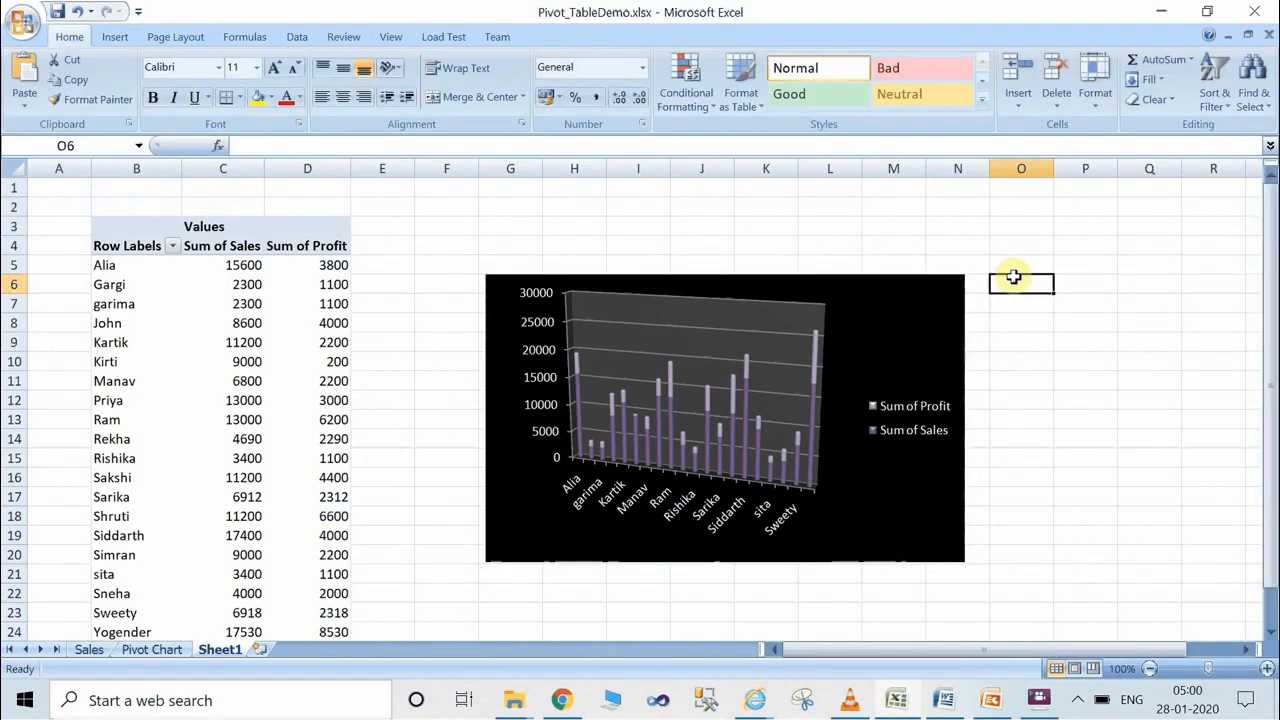
left_click(993, 703)
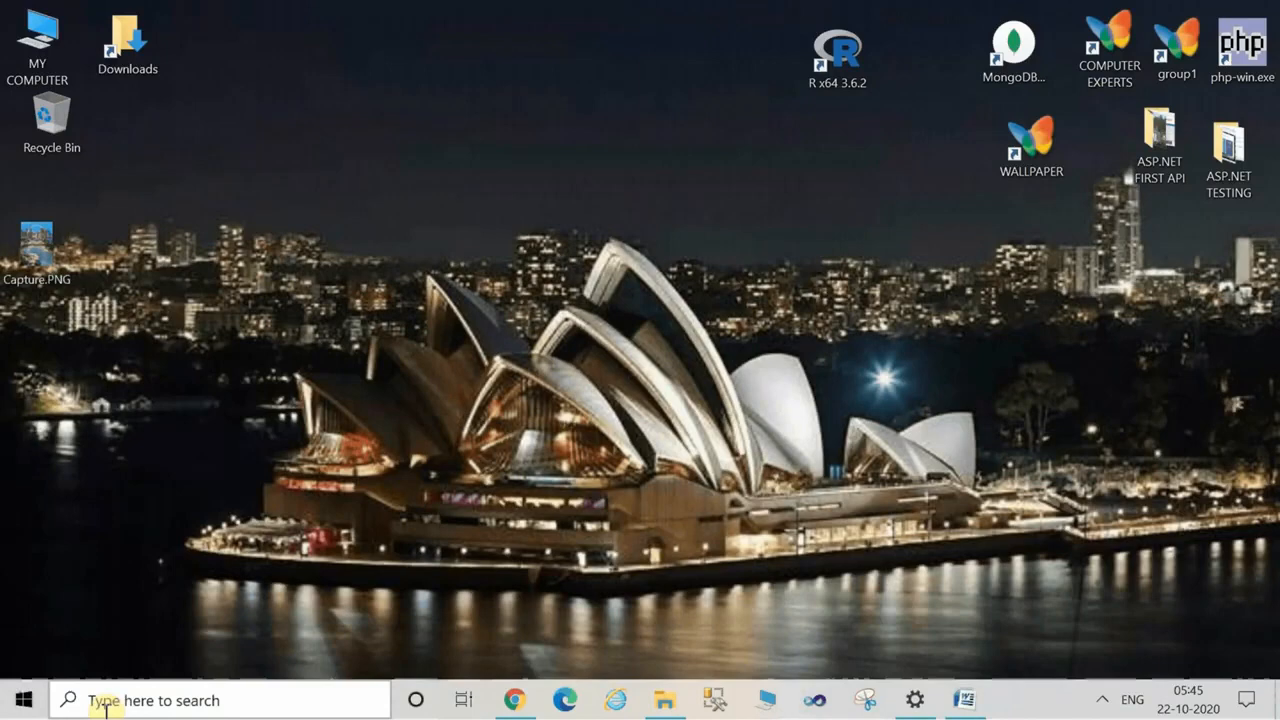
Search Windows for "excel", launch the Excel app and create a blank workbook.
left_click(104, 703)
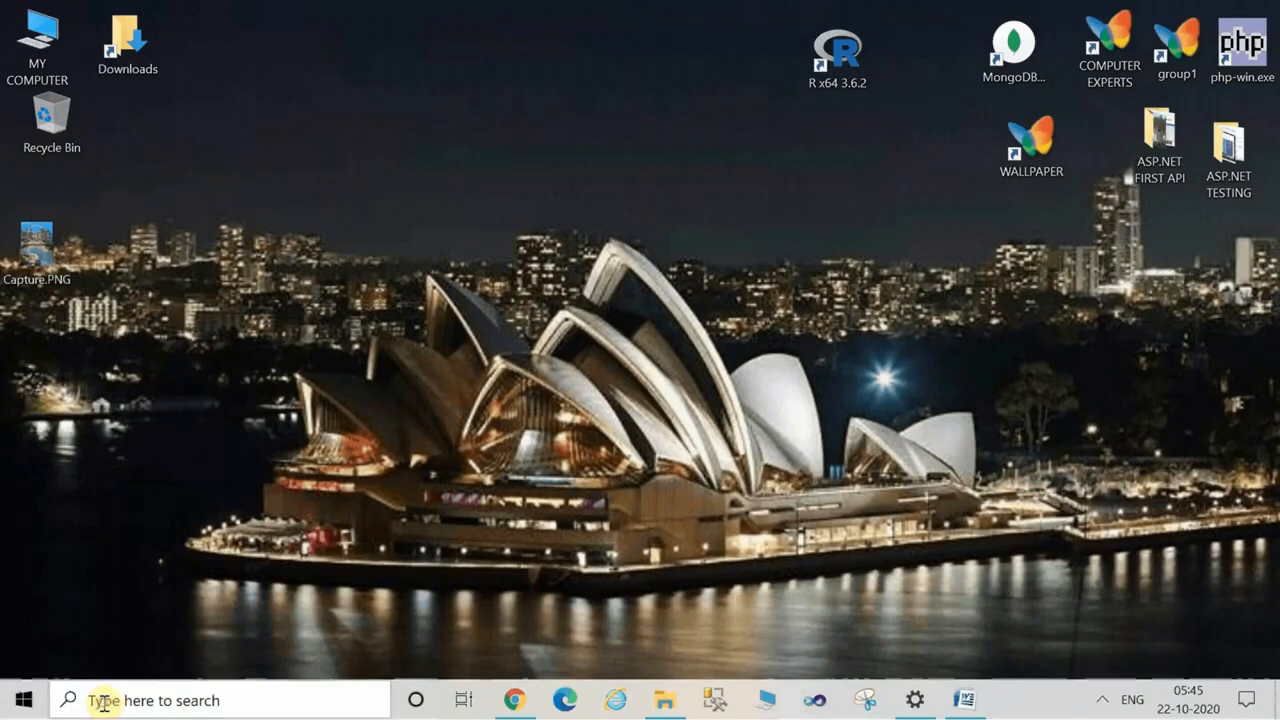
type("excel")
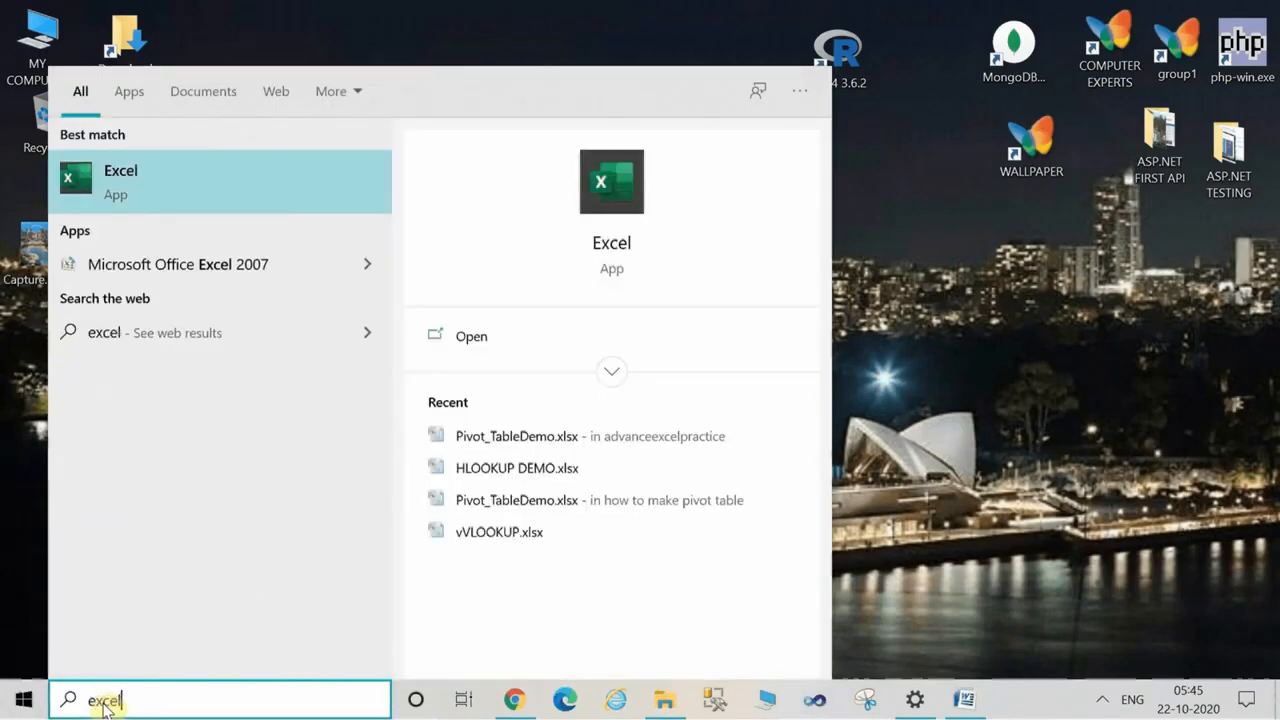
left_click(180, 191)
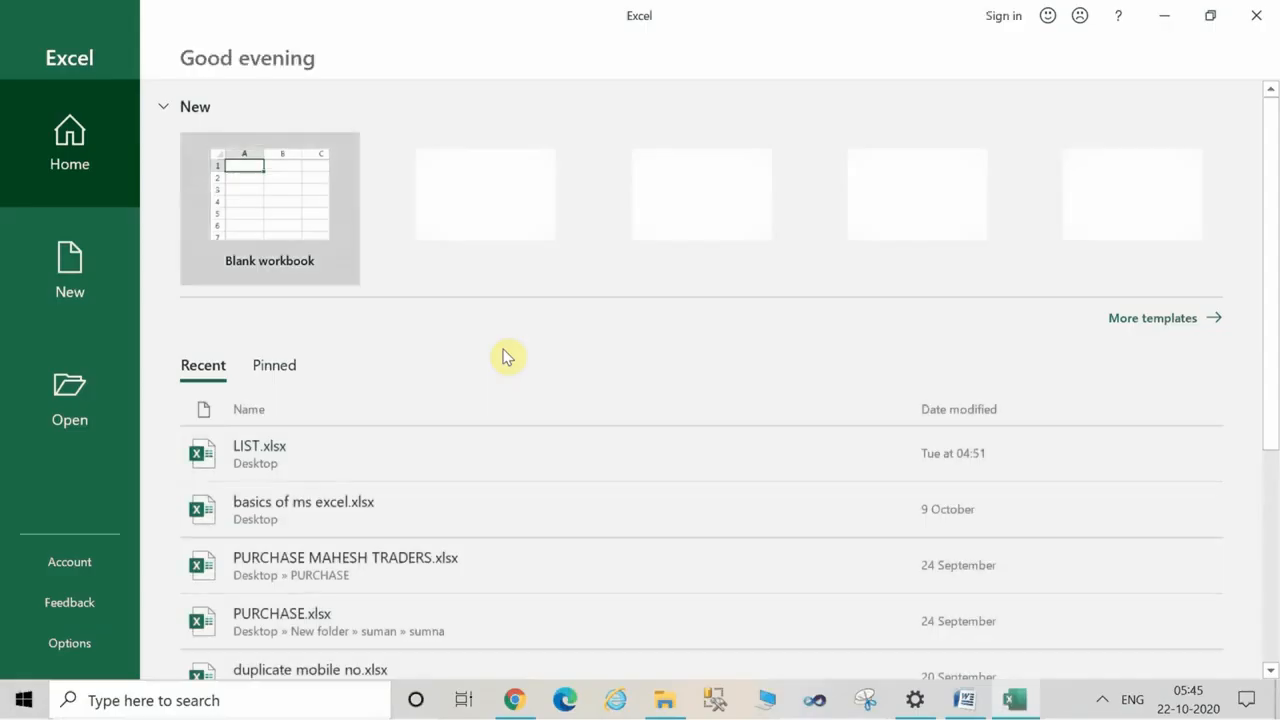
left_click(297, 200)
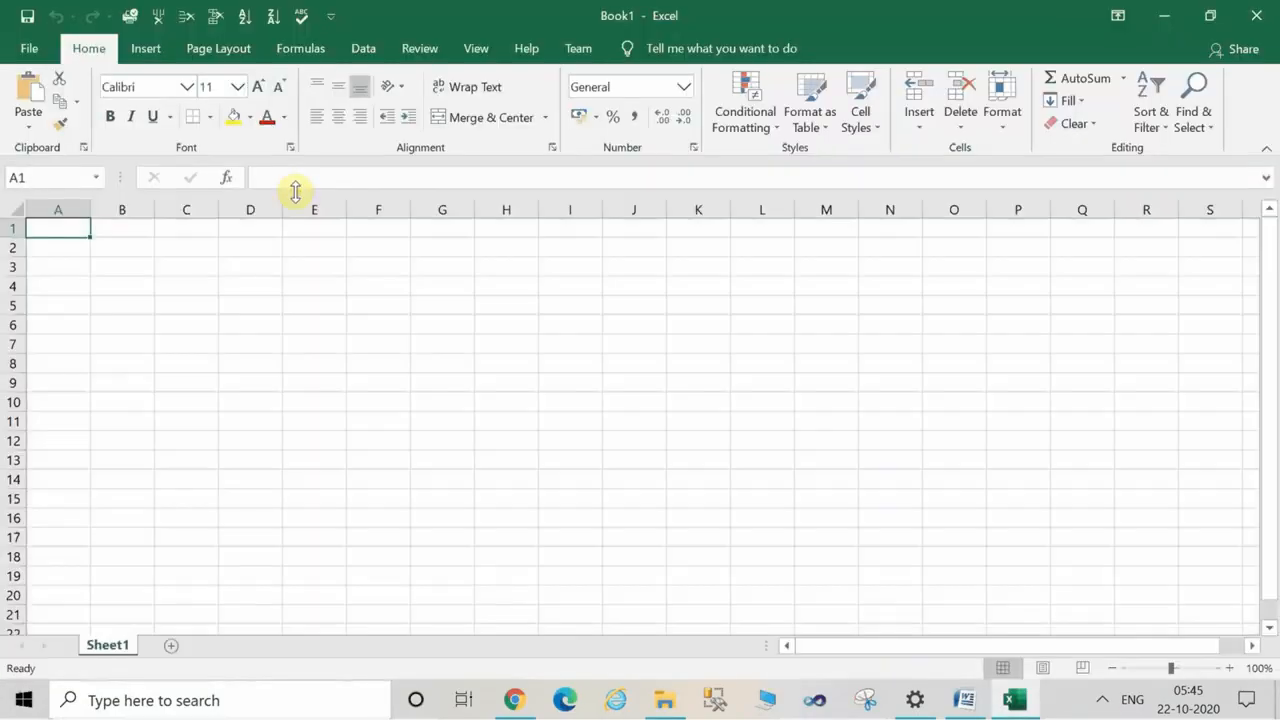
Enter the title "How to insert Draw tab in Excel" in cell C1.
left_click(288, 286)
left_click(185, 243)
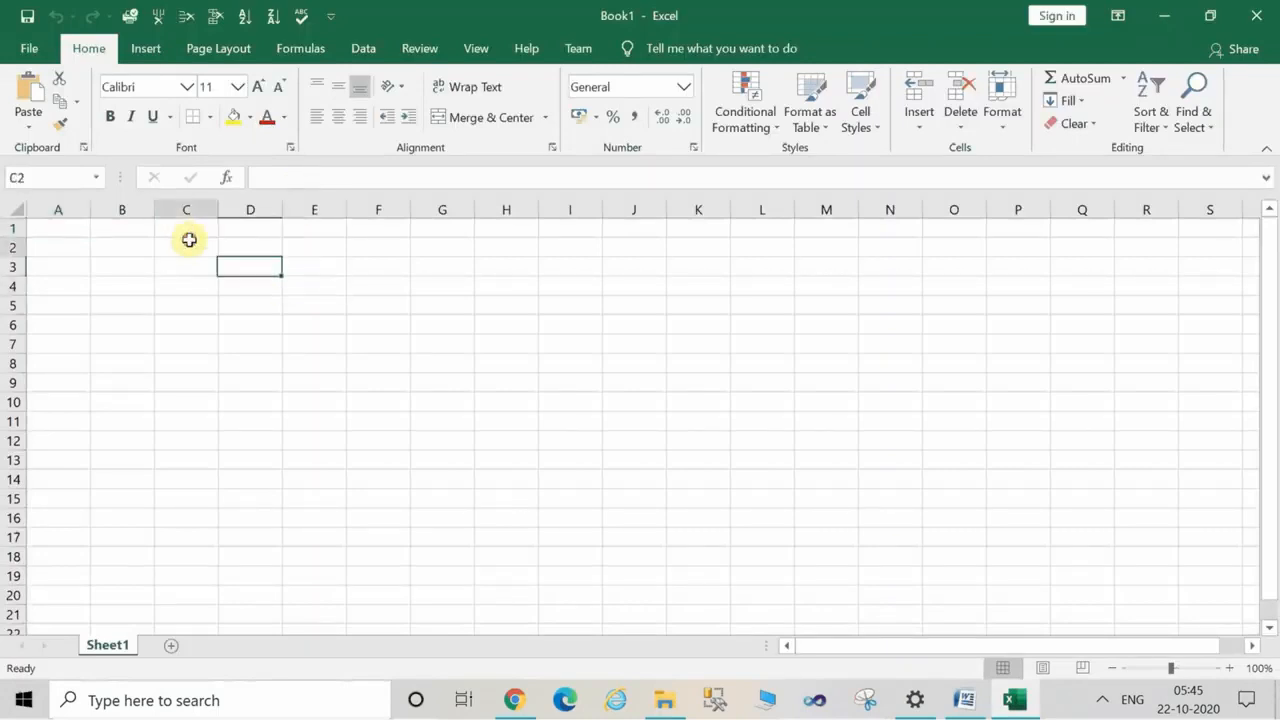
left_click(176, 230)
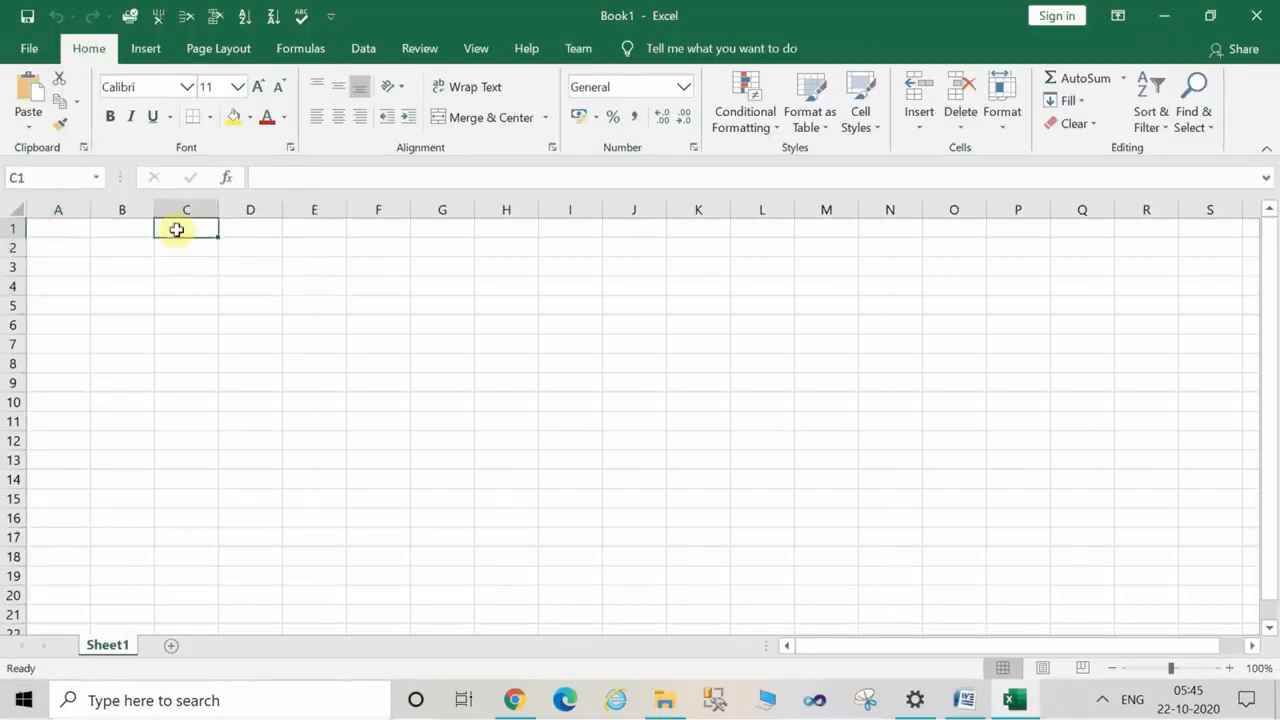
type("How to insert Draw tab in Excel")
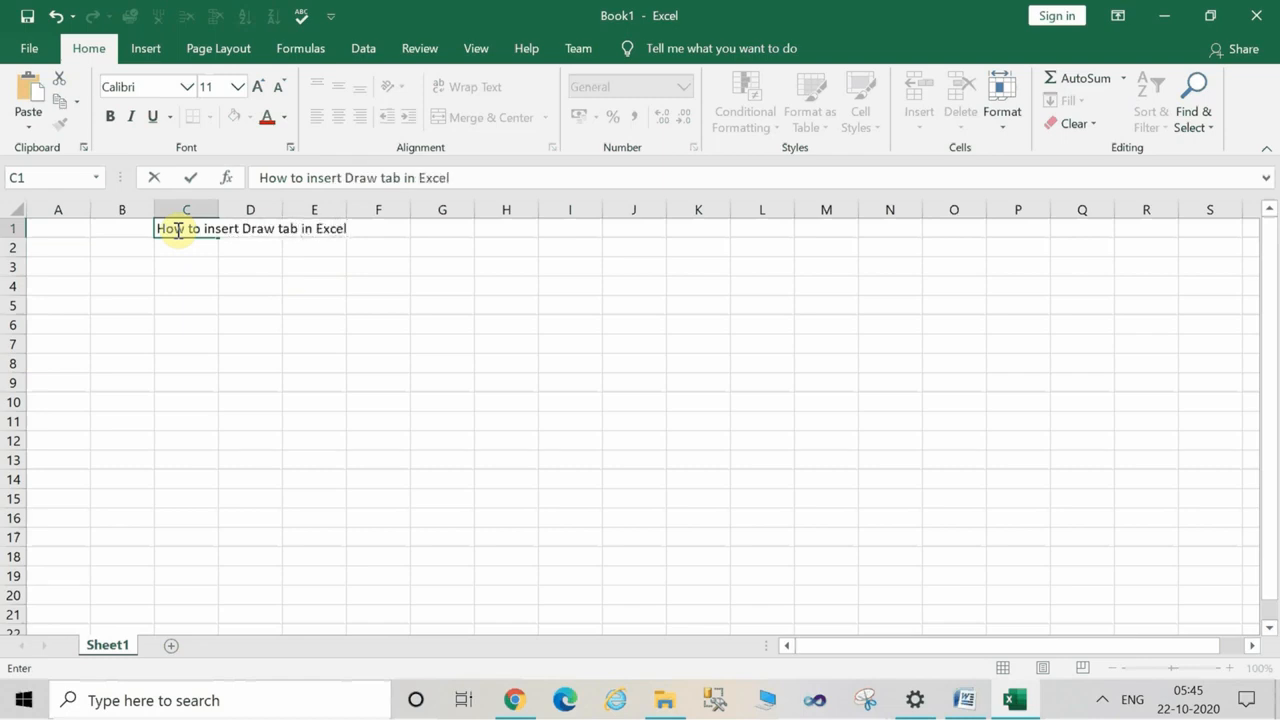
left_click(229, 310)
Format row 1 with font size 20 and a blue theme font color, then deselect the row.
left_click(8, 229)
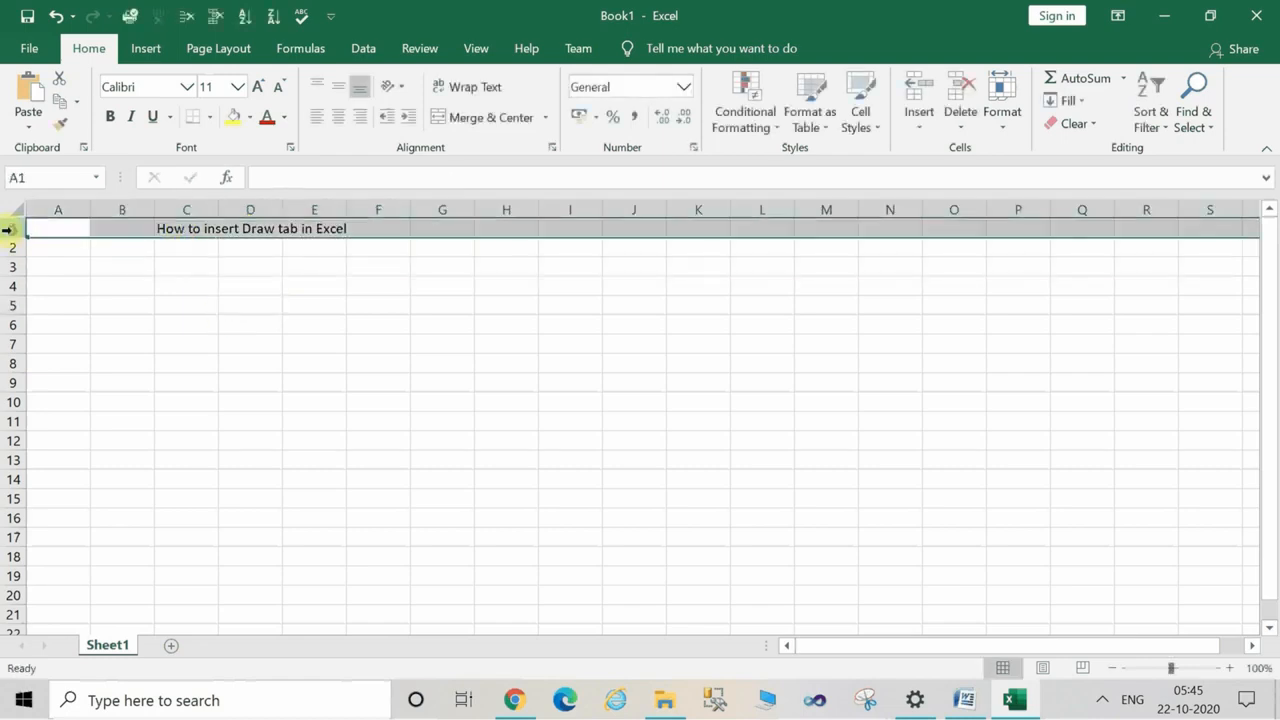
left_click(266, 88)
left_click(266, 88)
left_click(266, 88)
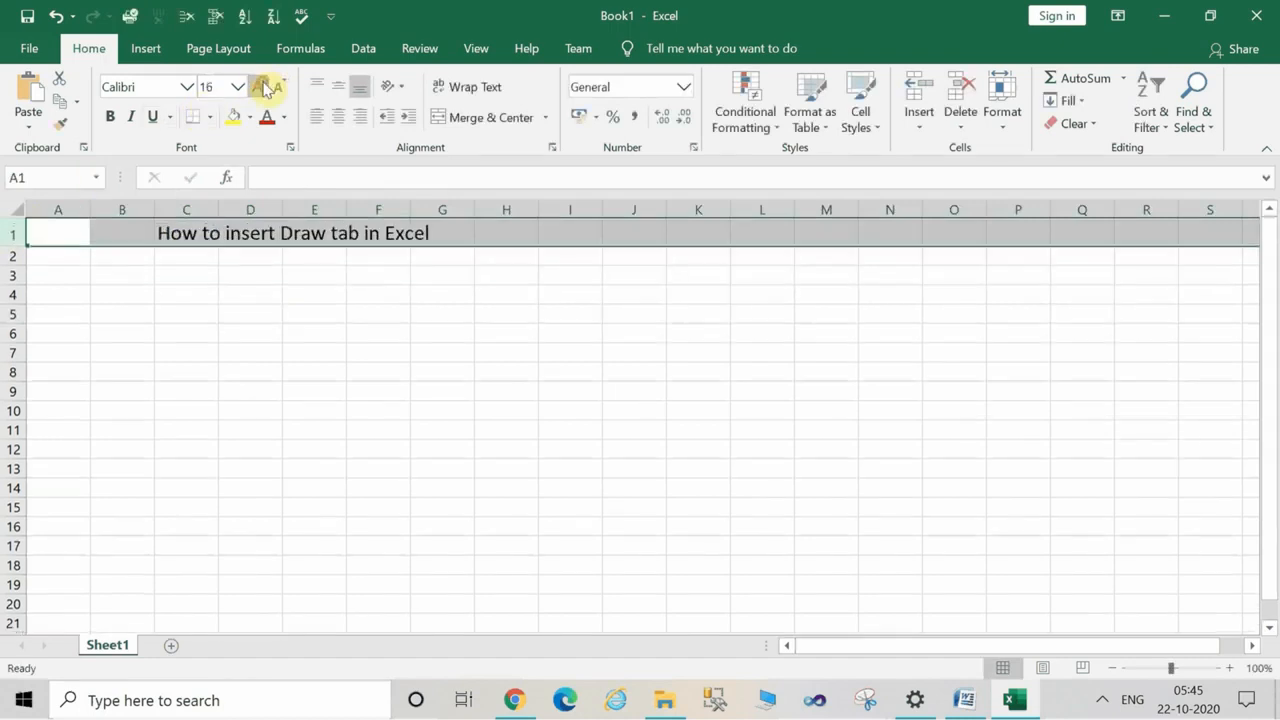
left_click(266, 88)
left_click(266, 88)
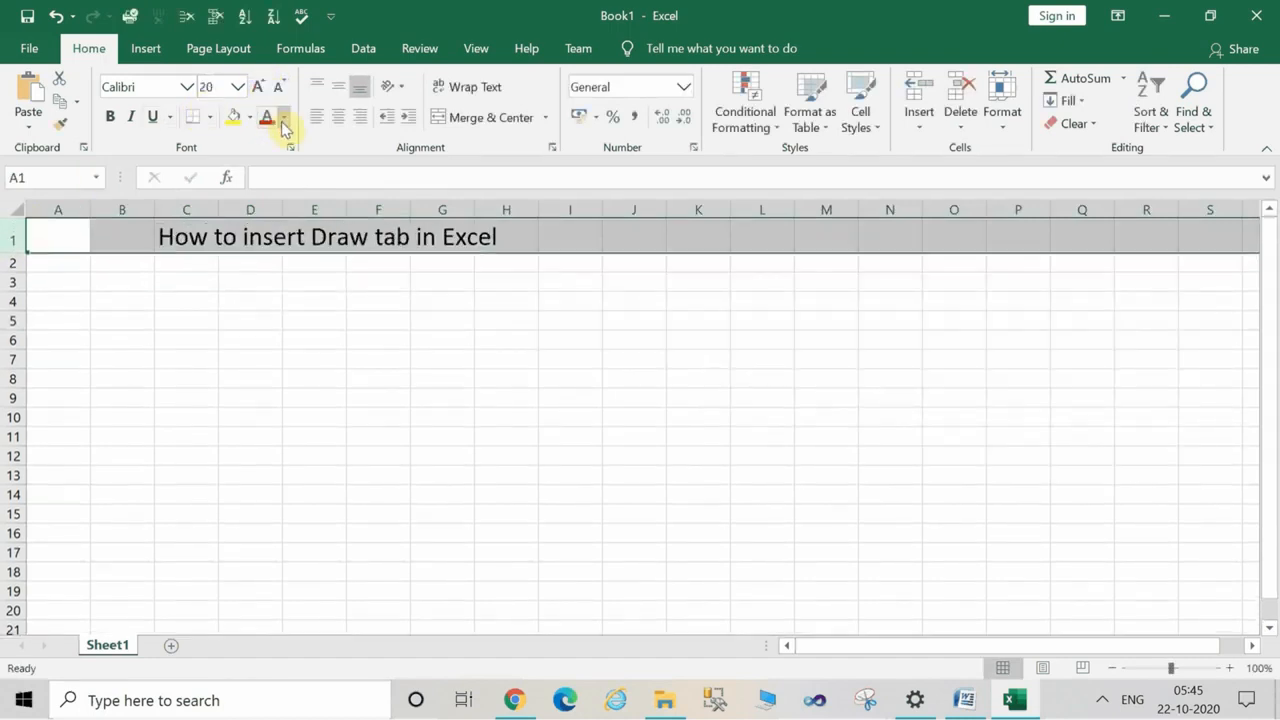
left_click(283, 119)
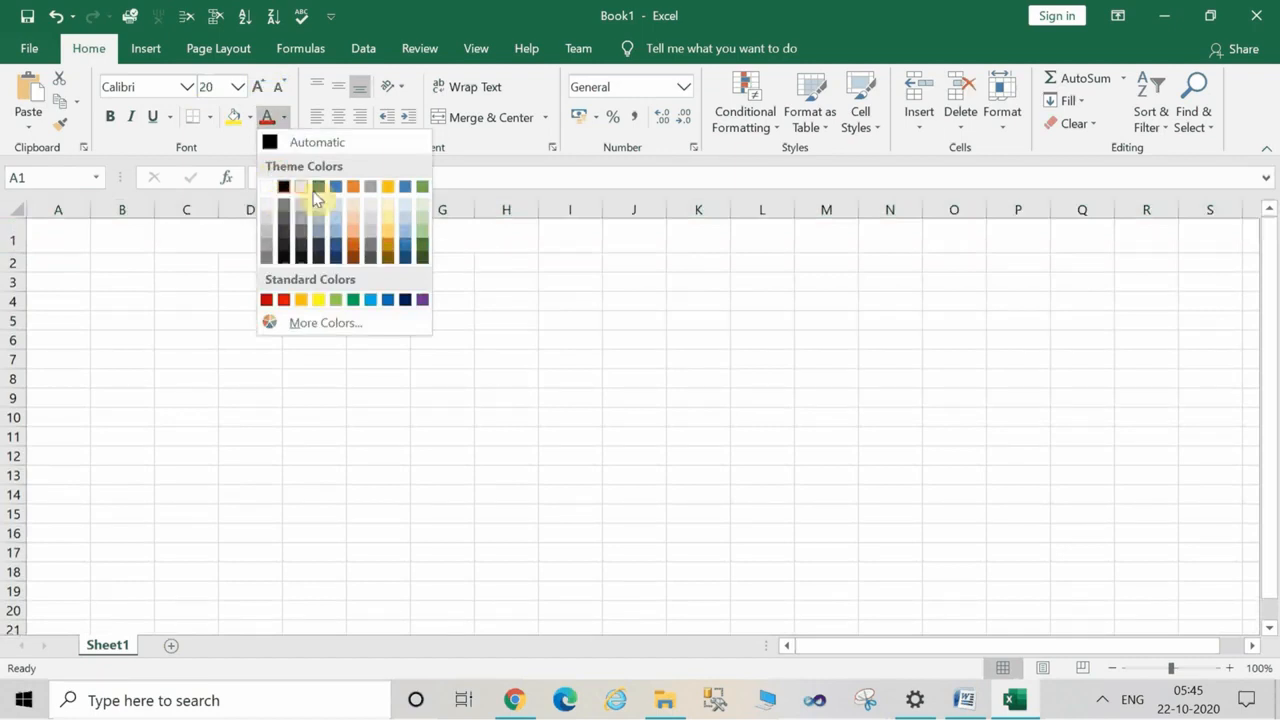
left_click(340, 194)
left_click(220, 340)
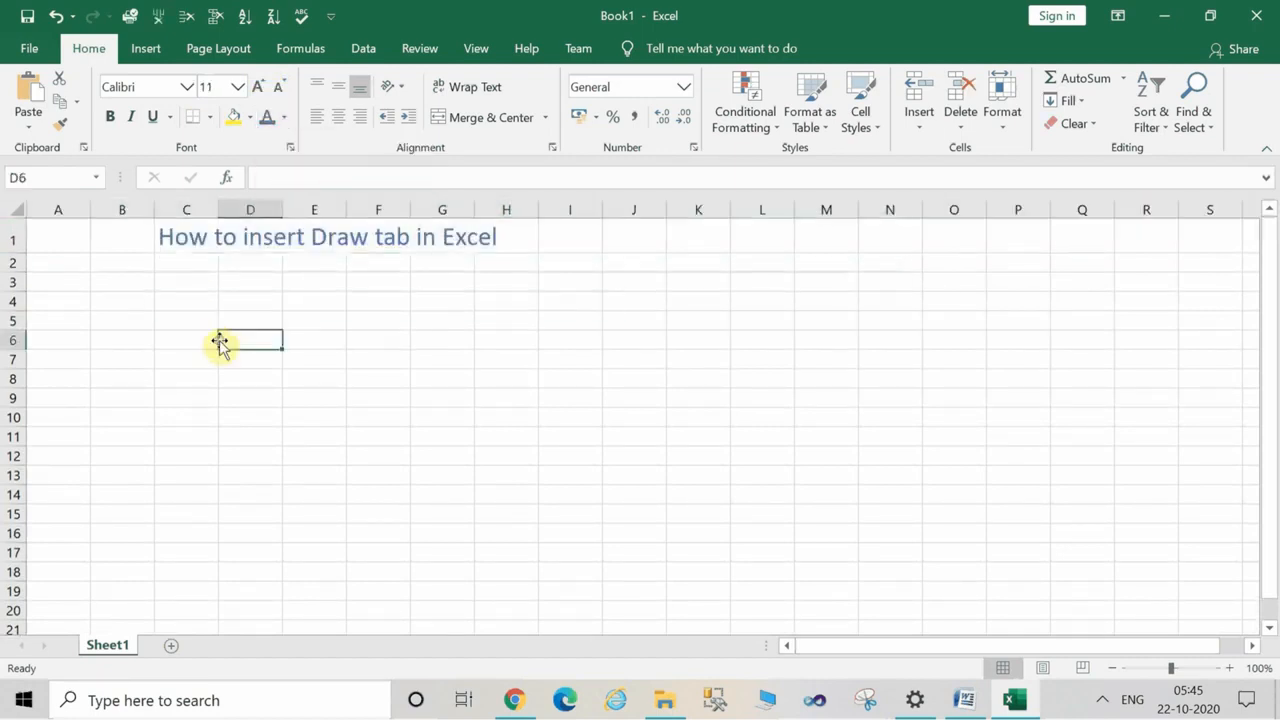
left_click(170, 278)
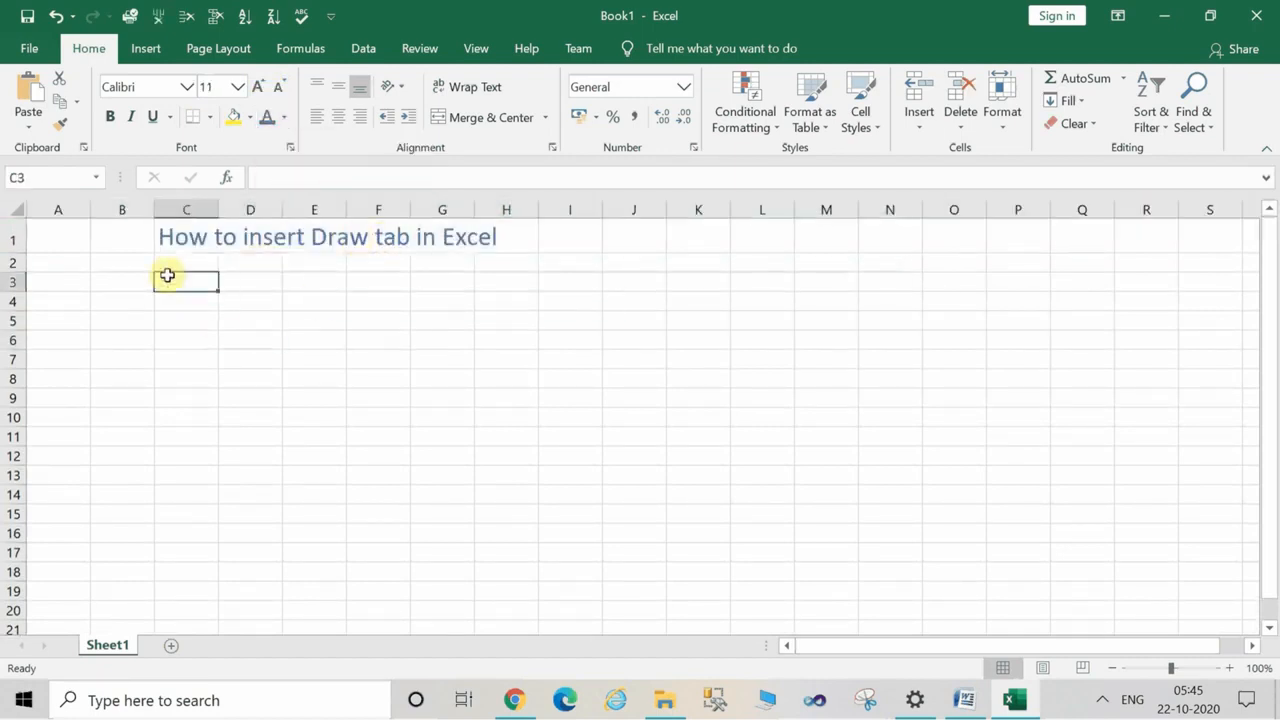
left_click(87, 300)
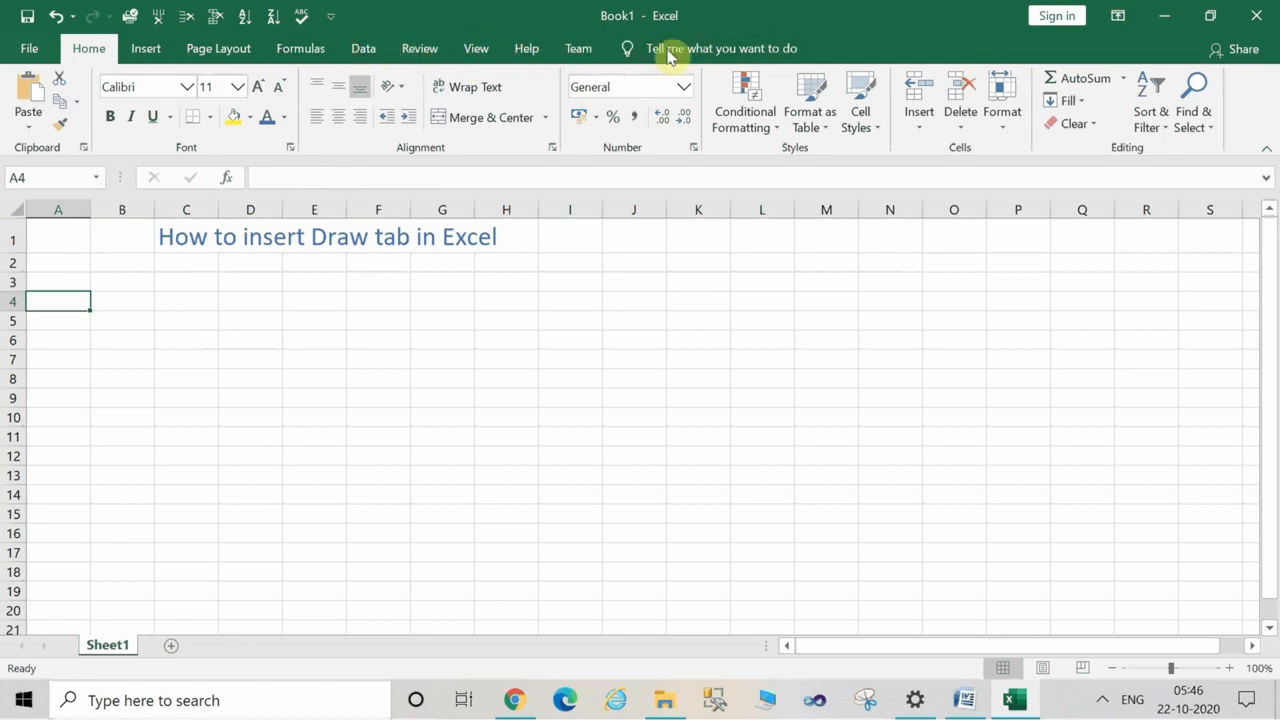
Open the ribbon customization options, enable the Draw main tab and expand it to list its groups.
right_click(455, 55)
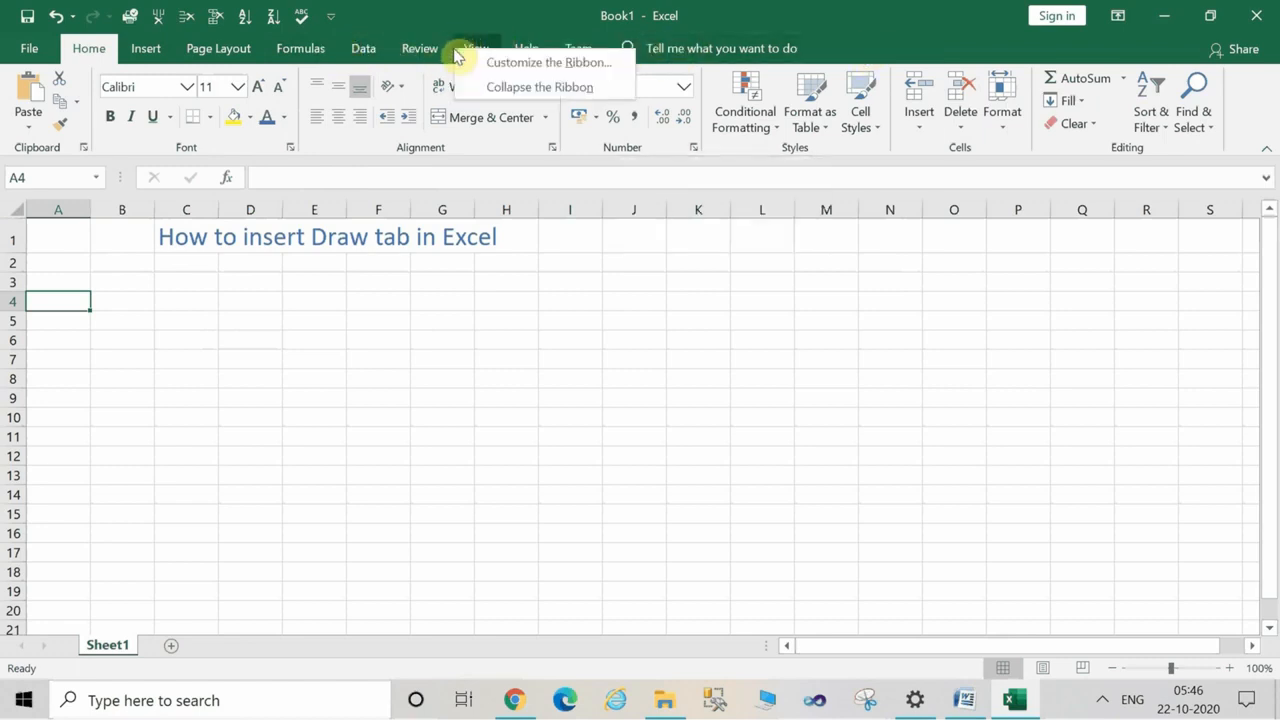
left_click(566, 68)
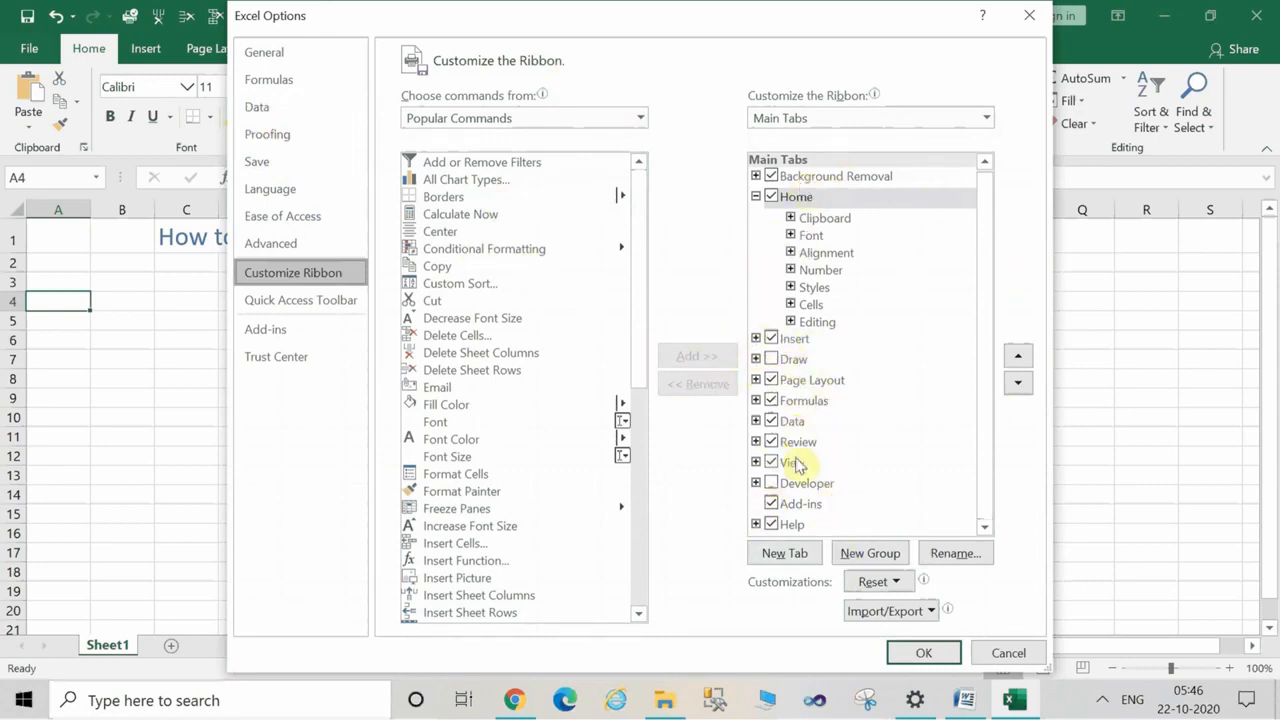
left_click(767, 360)
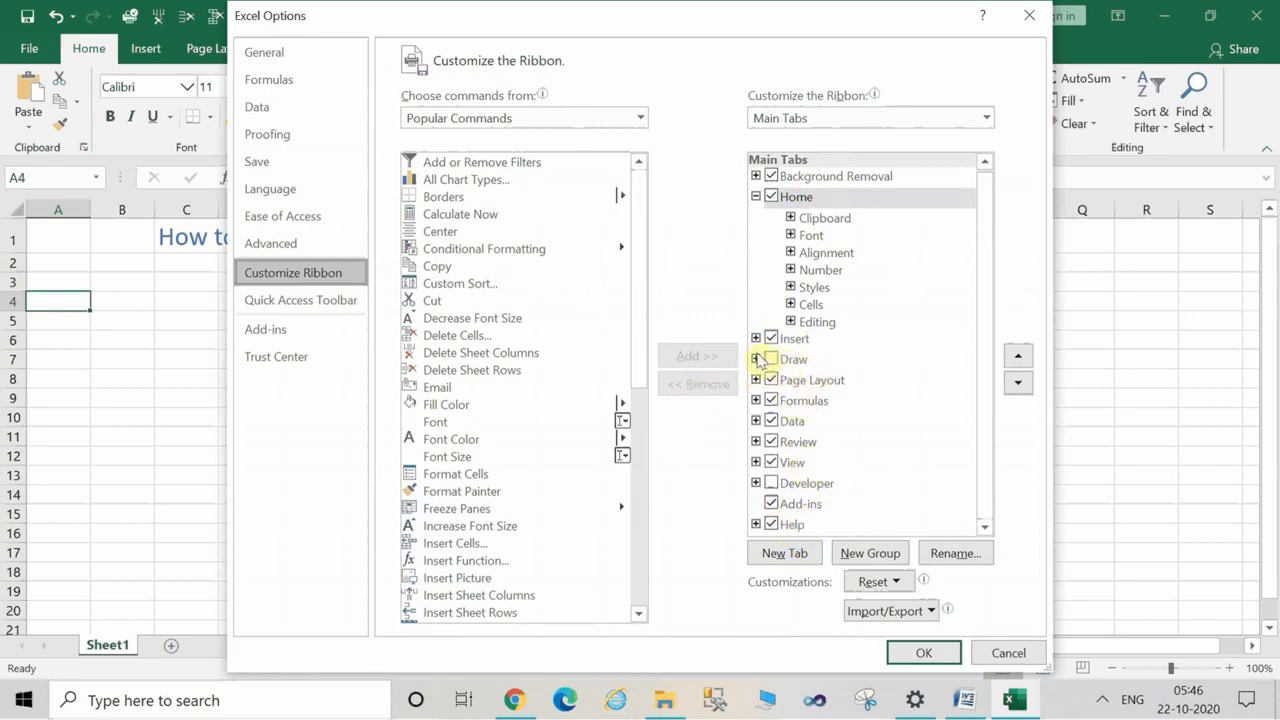
left_click(756, 359)
left_click(779, 364)
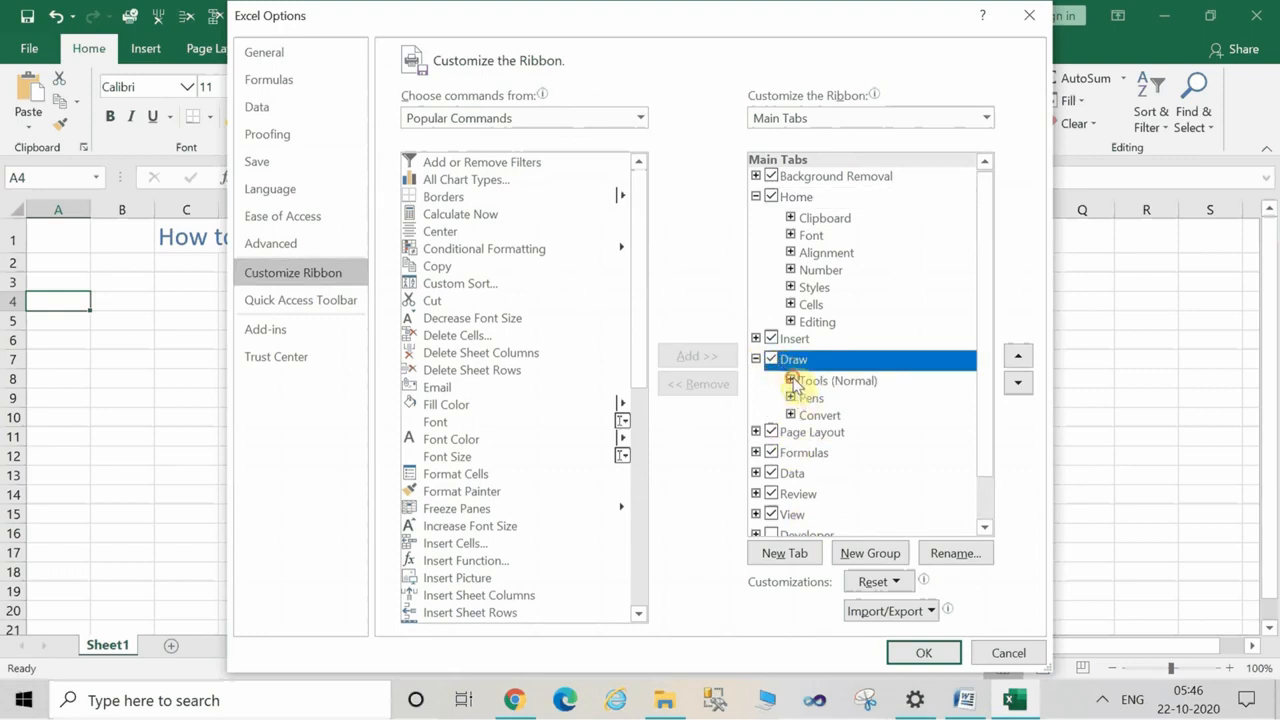
Expand the Draw tab's Tools, Pens and Convert groups to review their commands, and apply the ribbon customization.
left_click(791, 381)
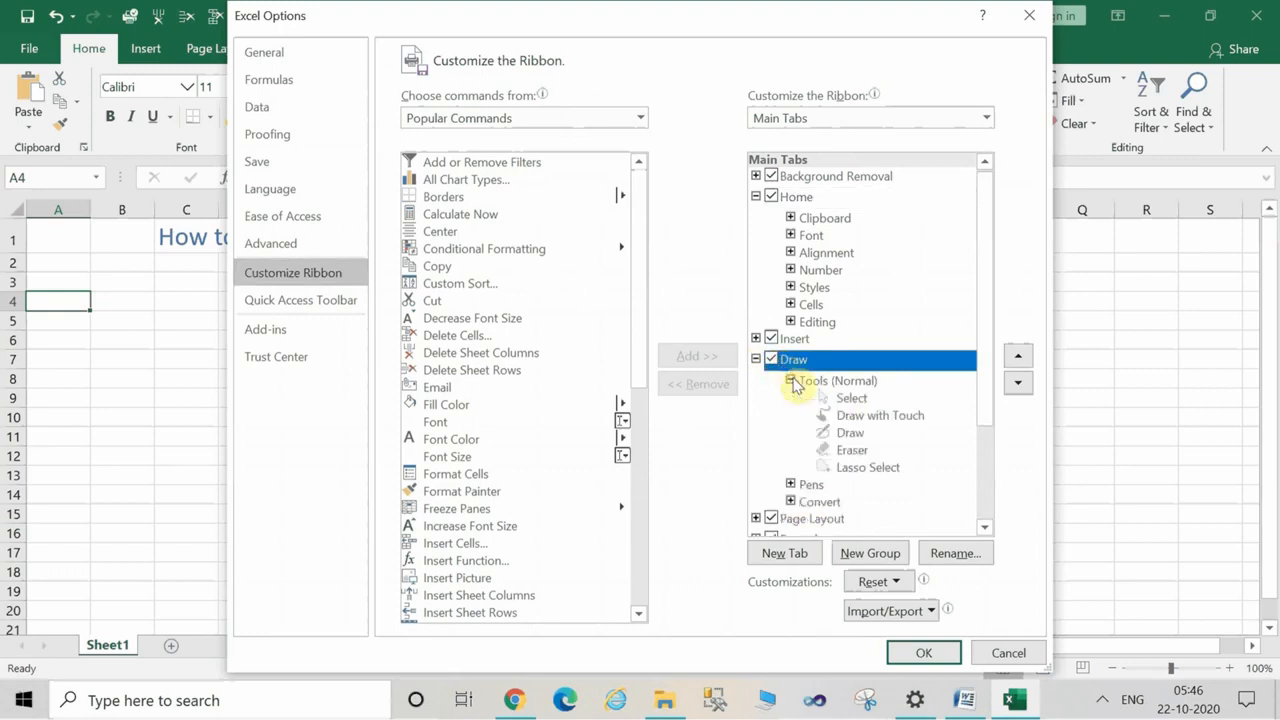
left_click(791, 486)
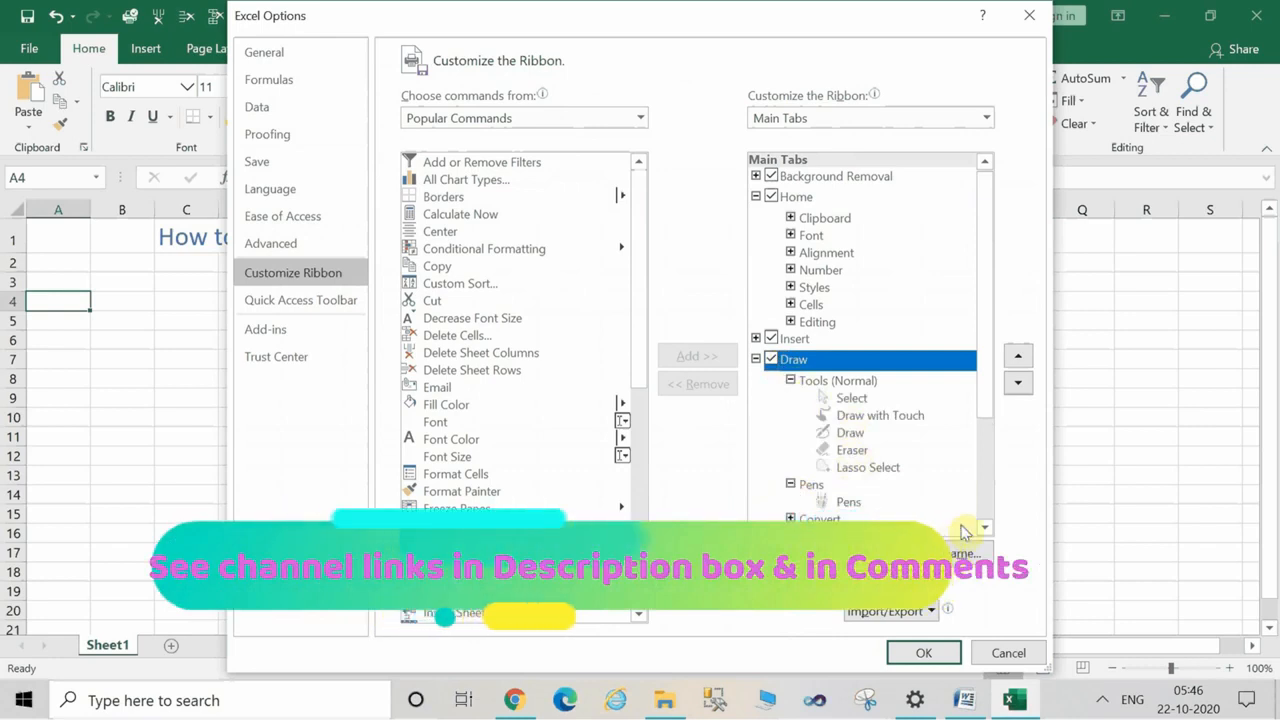
scroll(983, 533, "down", 1)
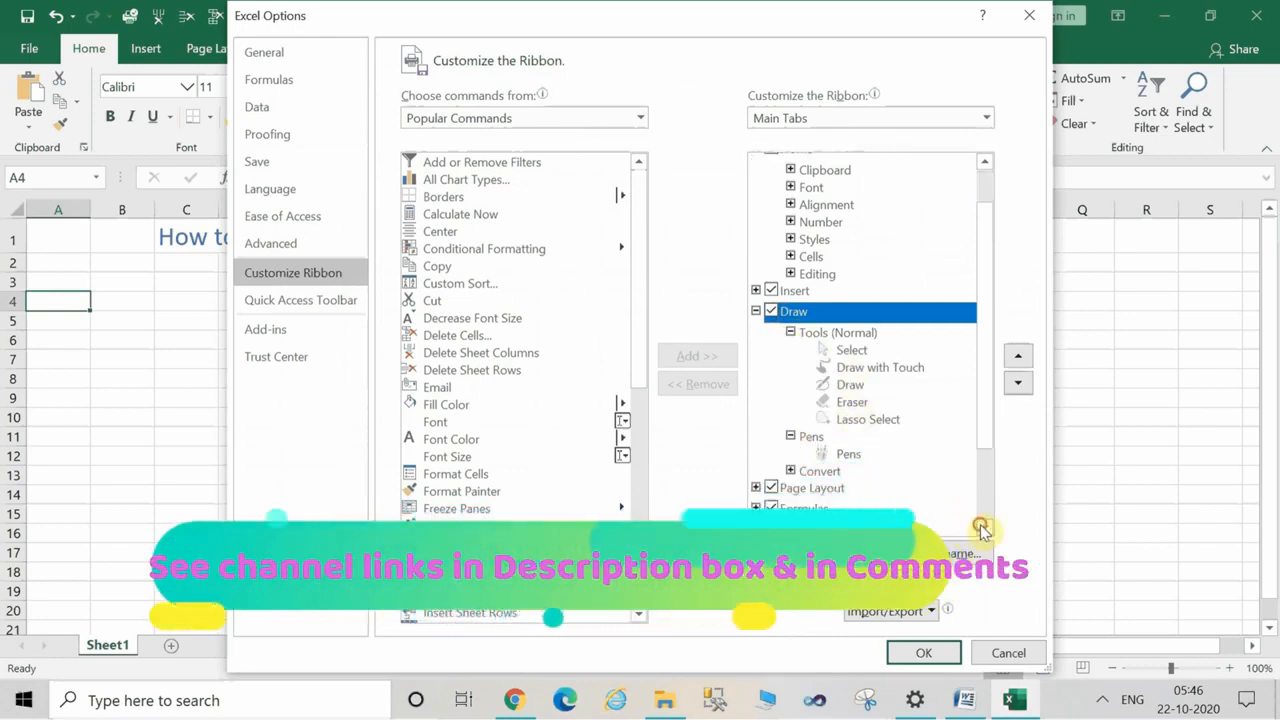
left_click(791, 472)
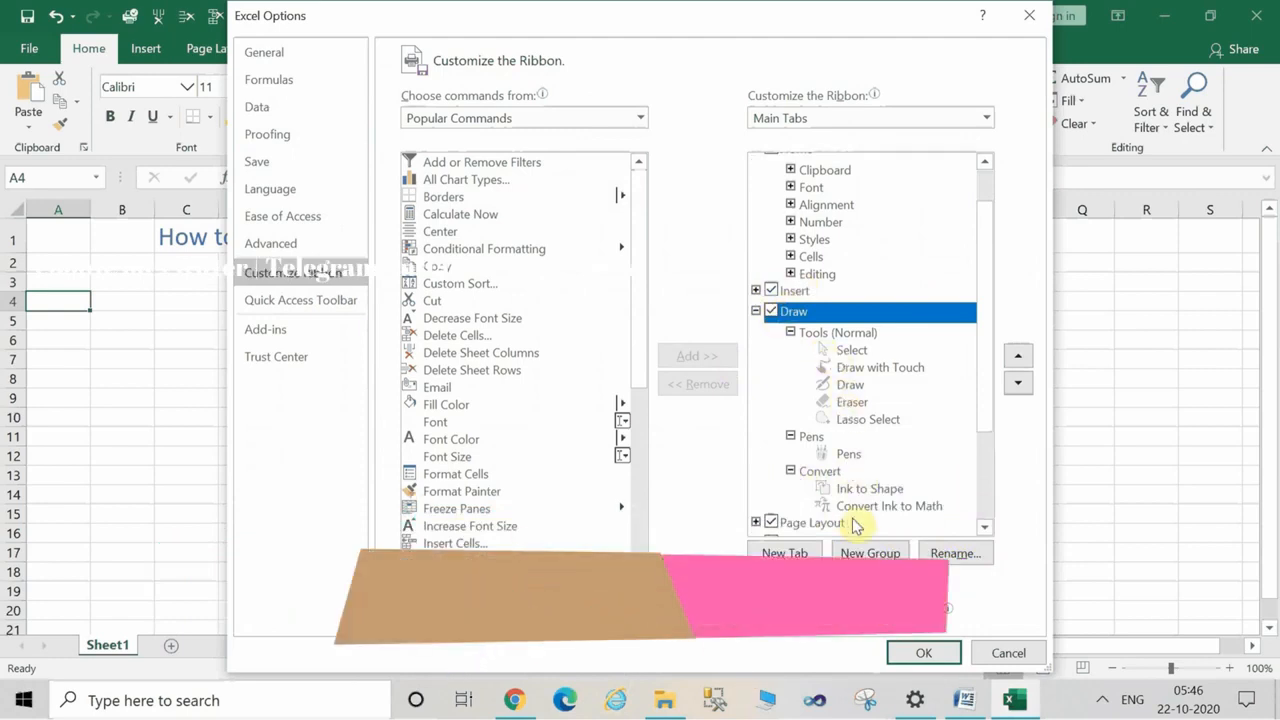
left_click(922, 653)
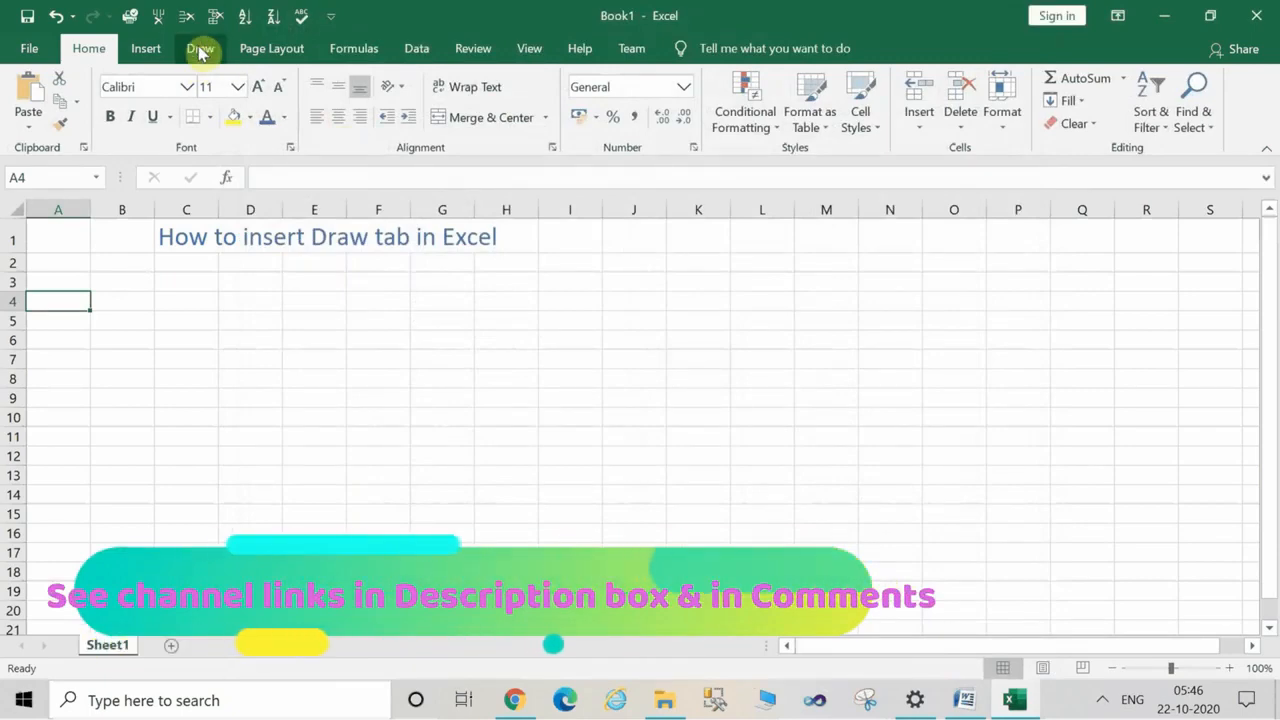
Draw a freehand cloud-like outline with the red pen across roughly cells E8 to I18.
left_click(202, 50)
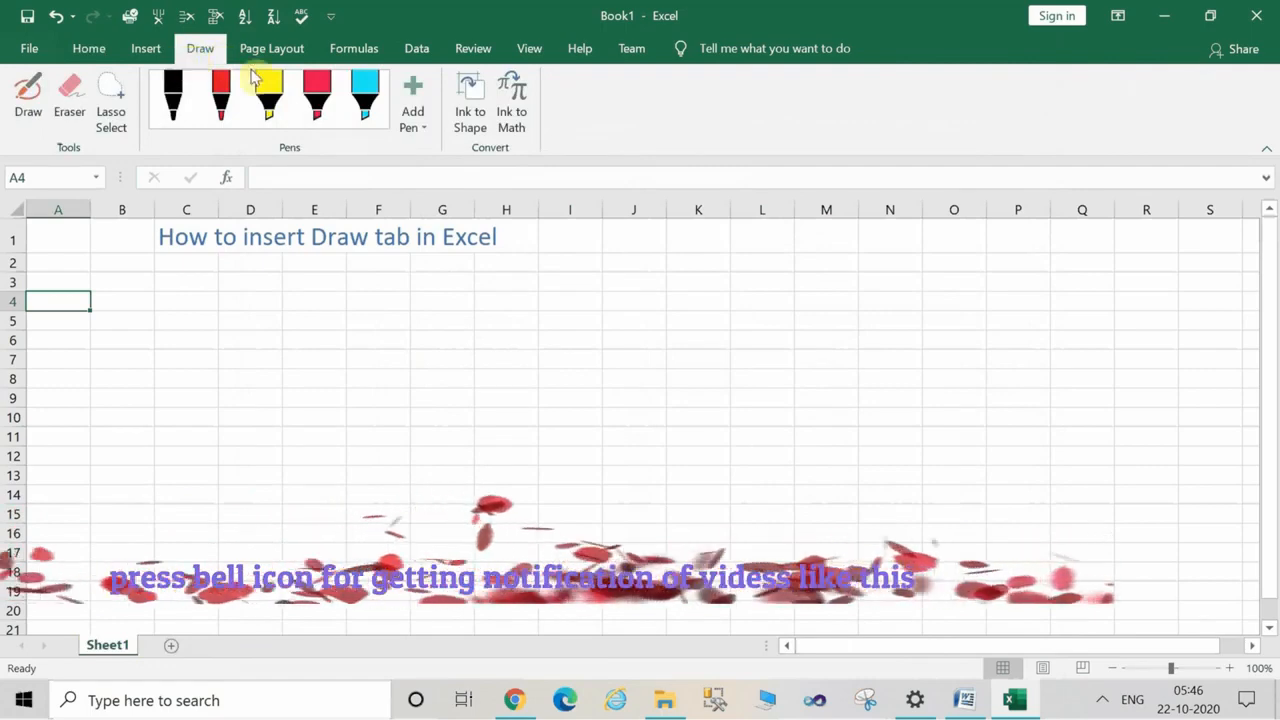
left_click(17, 108)
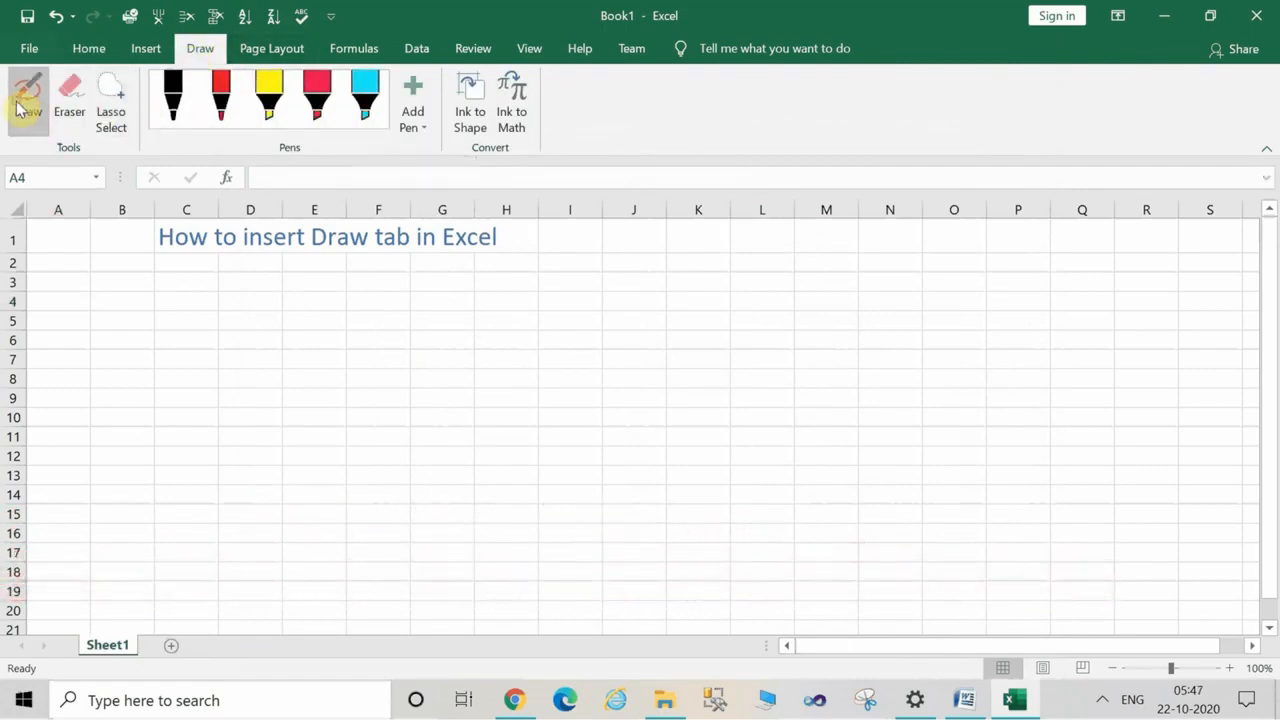
left_click(223, 120)
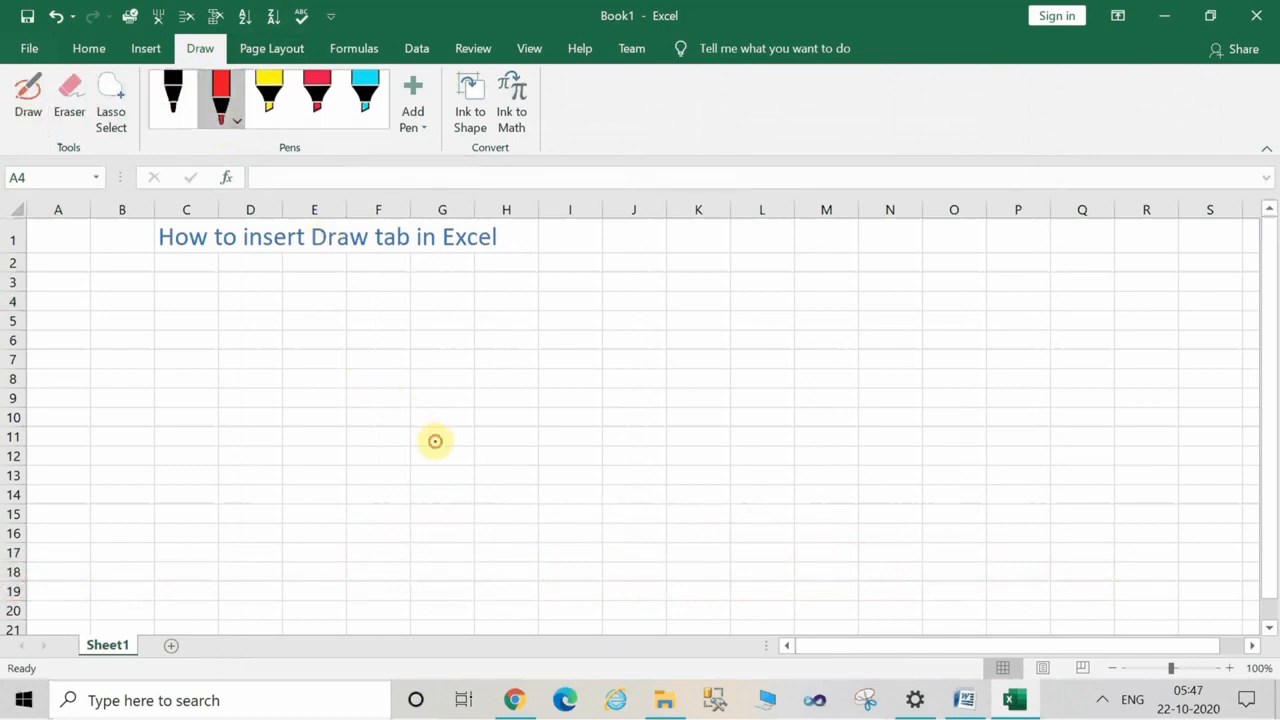
mouse_move(435, 441)
left_mouse_down()
mouse_move(391, 409)
mouse_move(451, 366)
mouse_move(454, 403)
mouse_move(544, 386)
mouse_move(540, 477)
mouse_move(500, 531)
mouse_move(343, 543)
mouse_move(364, 489)
mouse_move(294, 434)
mouse_move(401, 433)
left_mouse_up()
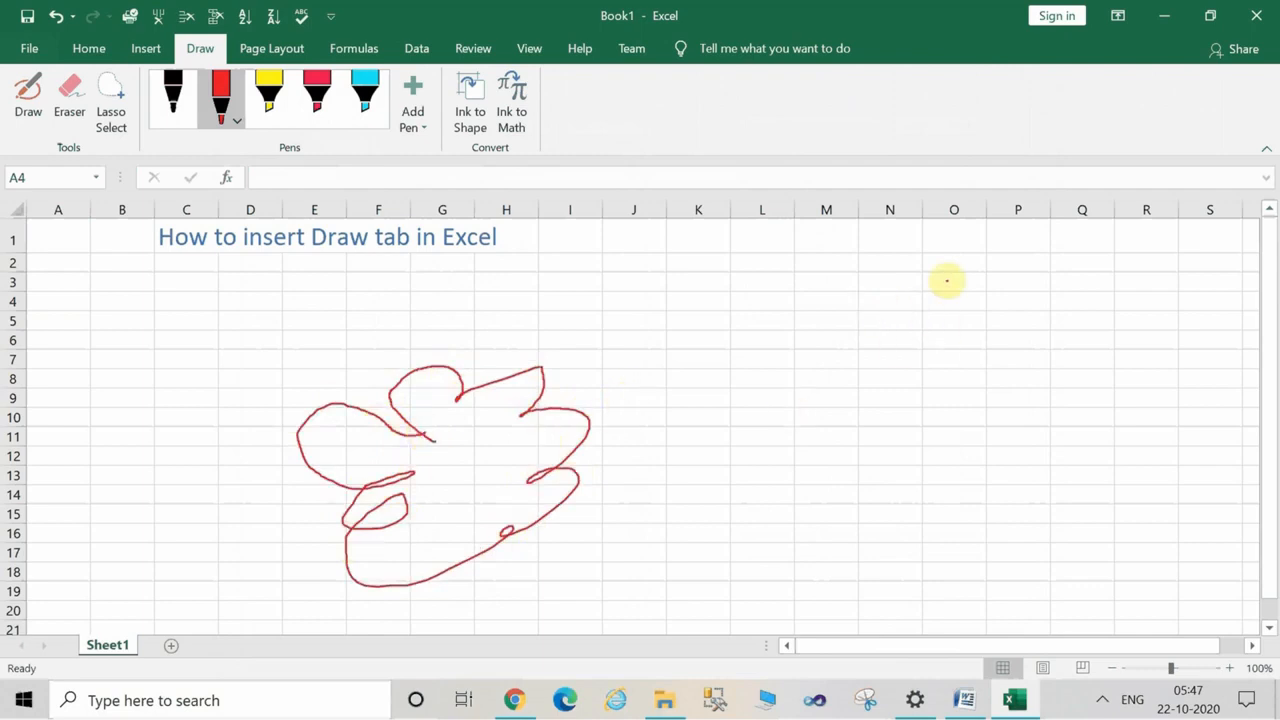
Draw a six-pointed star with the light blue highlighter across roughly cells M3 to P13.
left_click(364, 94)
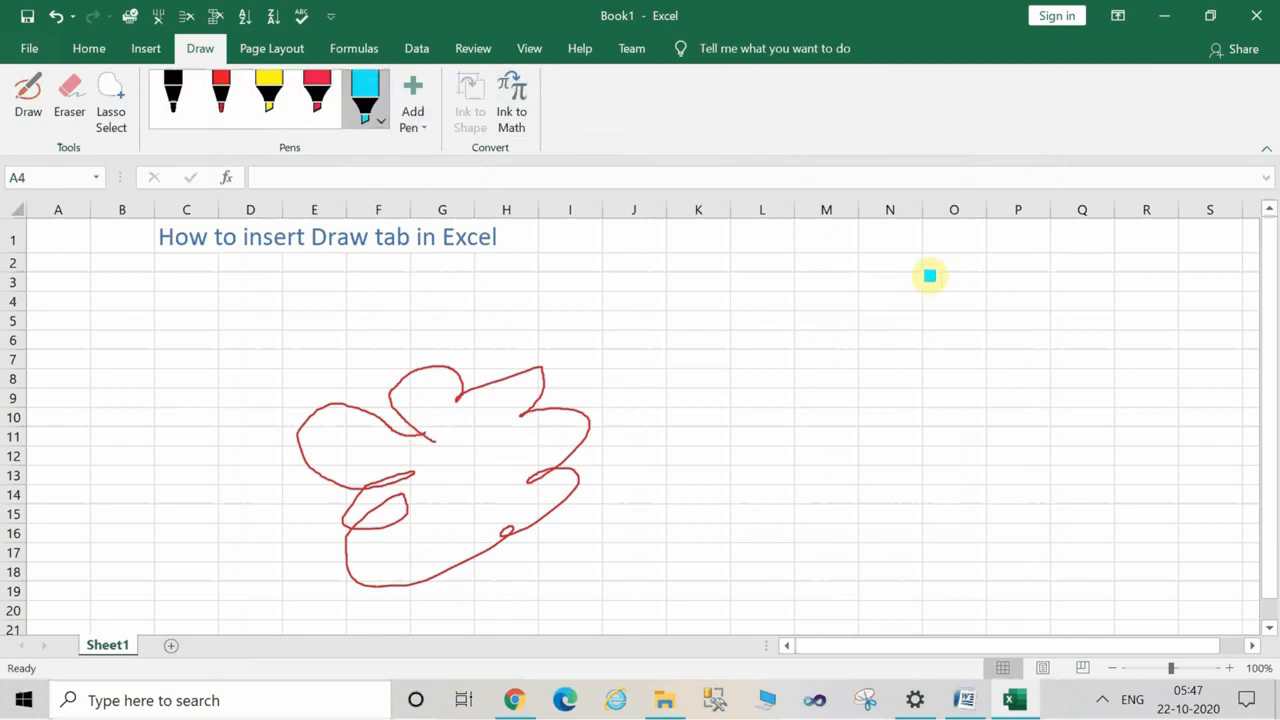
mouse_move(933, 276)
left_mouse_down()
mouse_move(794, 420)
mouse_move(1051, 414)
mouse_move(983, 326)
mouse_move(918, 272)
left_mouse_up()
mouse_move(804, 339)
left_mouse_down()
mouse_move(1048, 300)
mouse_move(954, 438)
mouse_move(817, 354)
mouse_move(813, 337)
left_mouse_up()
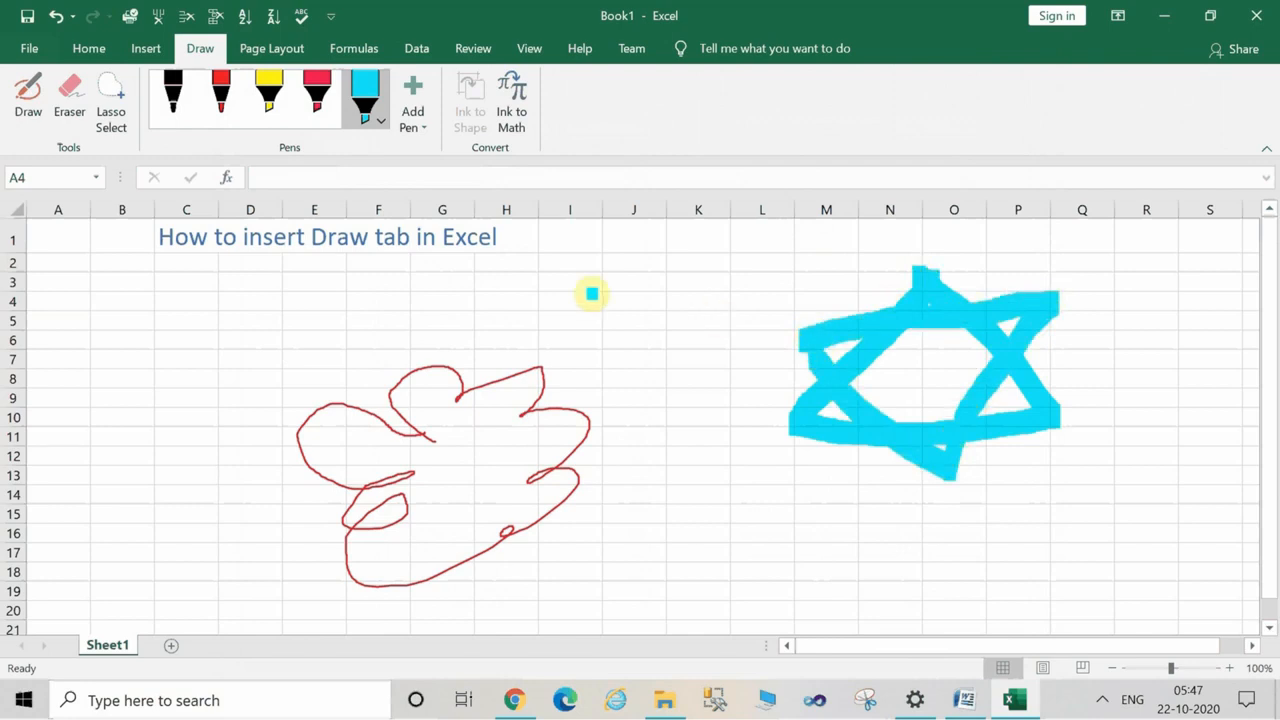
Add two black pencils and a red pencil to the pen set, and try to draw a stroke over cells K12:K17.
left_click(420, 133)
left_click(430, 162)
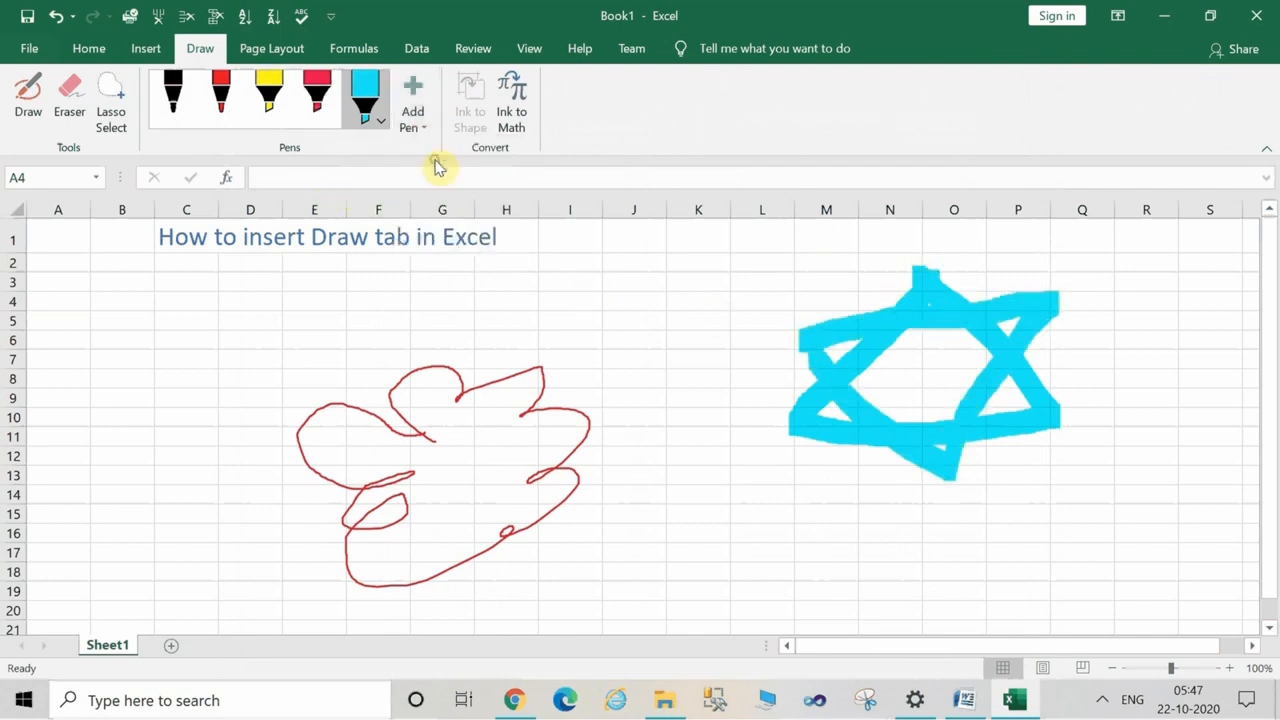
left_click_drag(698, 455, 671, 546)
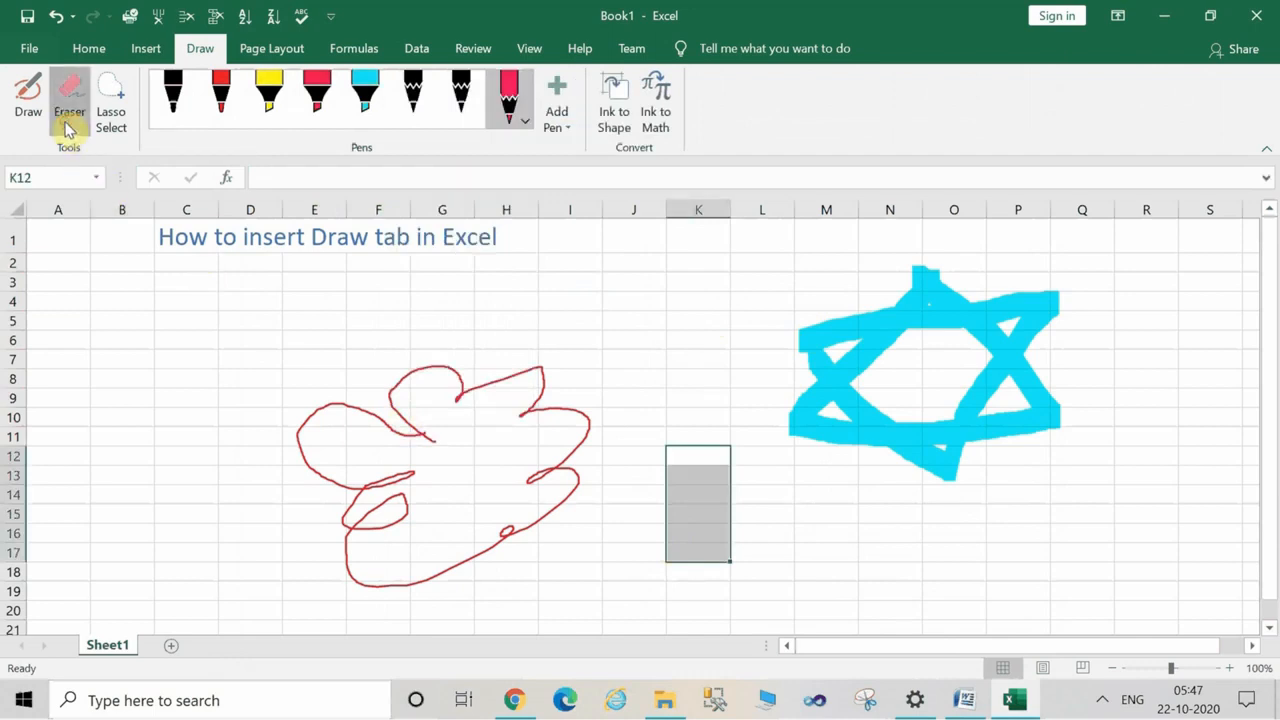
Try to erase the red freehand outline with the Eraser, and delete the whole ink drawing as an object.
left_click(334, 437)
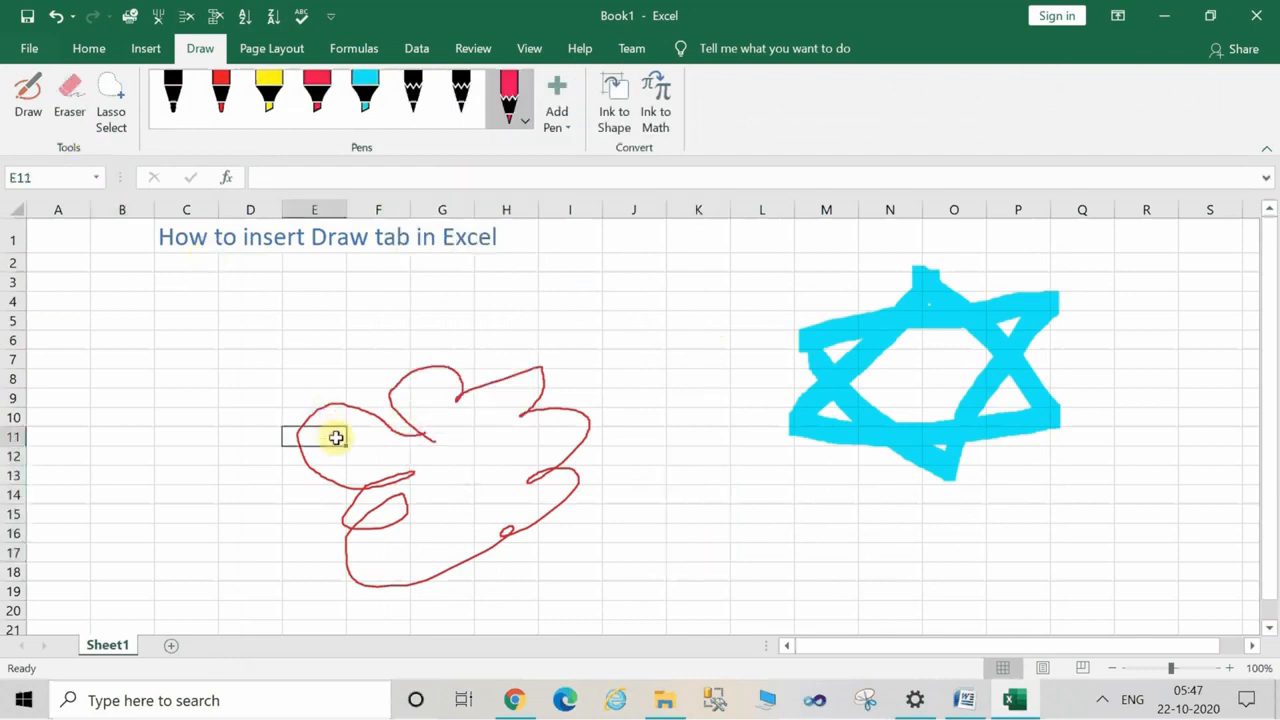
double_click(416, 411)
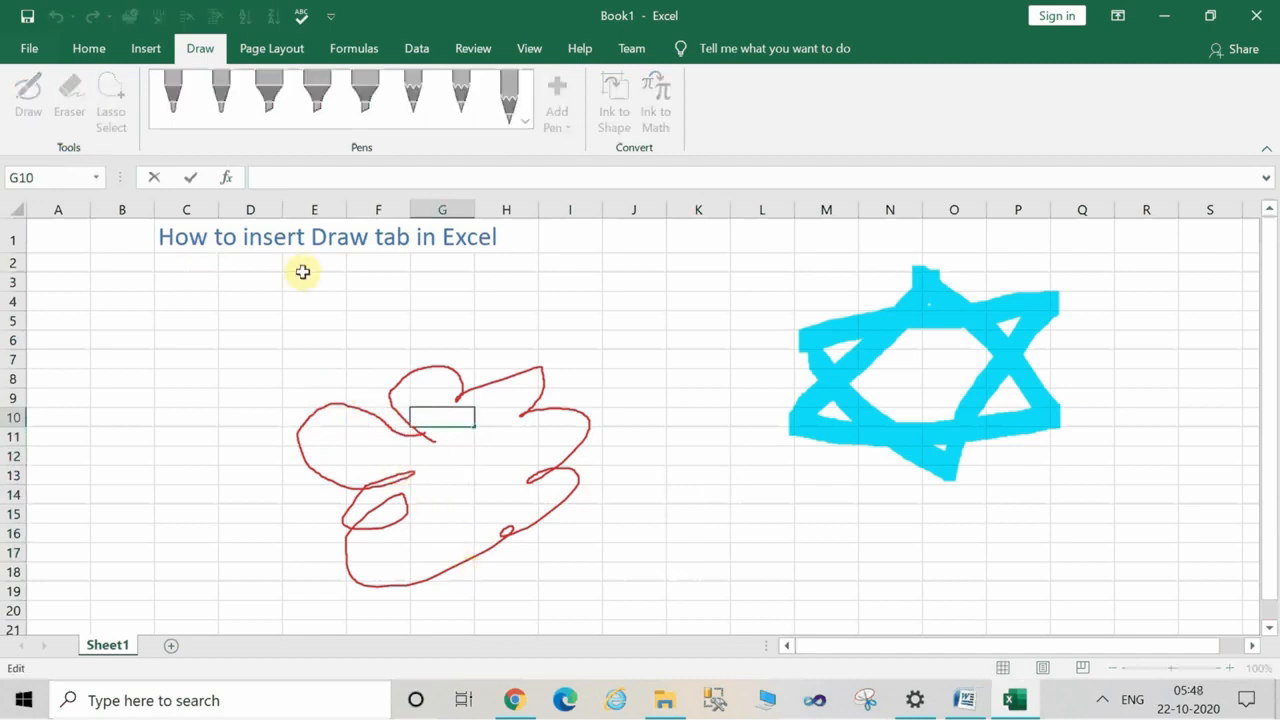
double_click(331, 428)
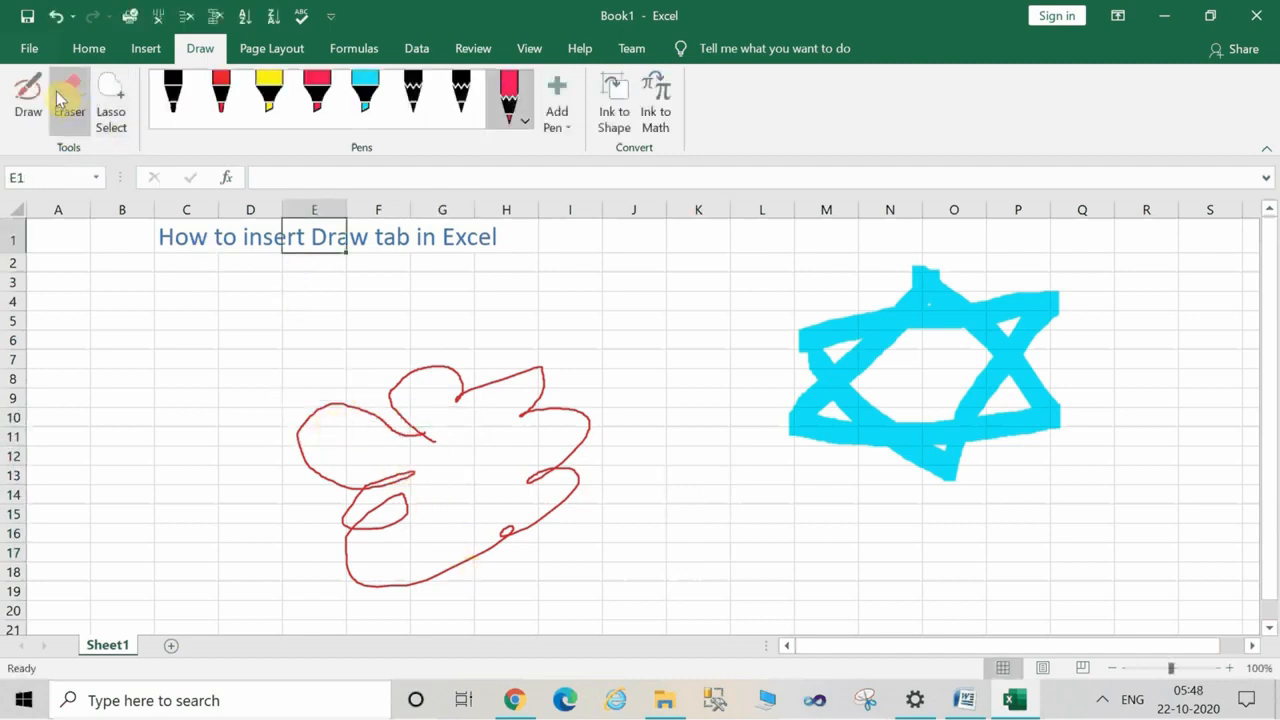
left_click(363, 490)
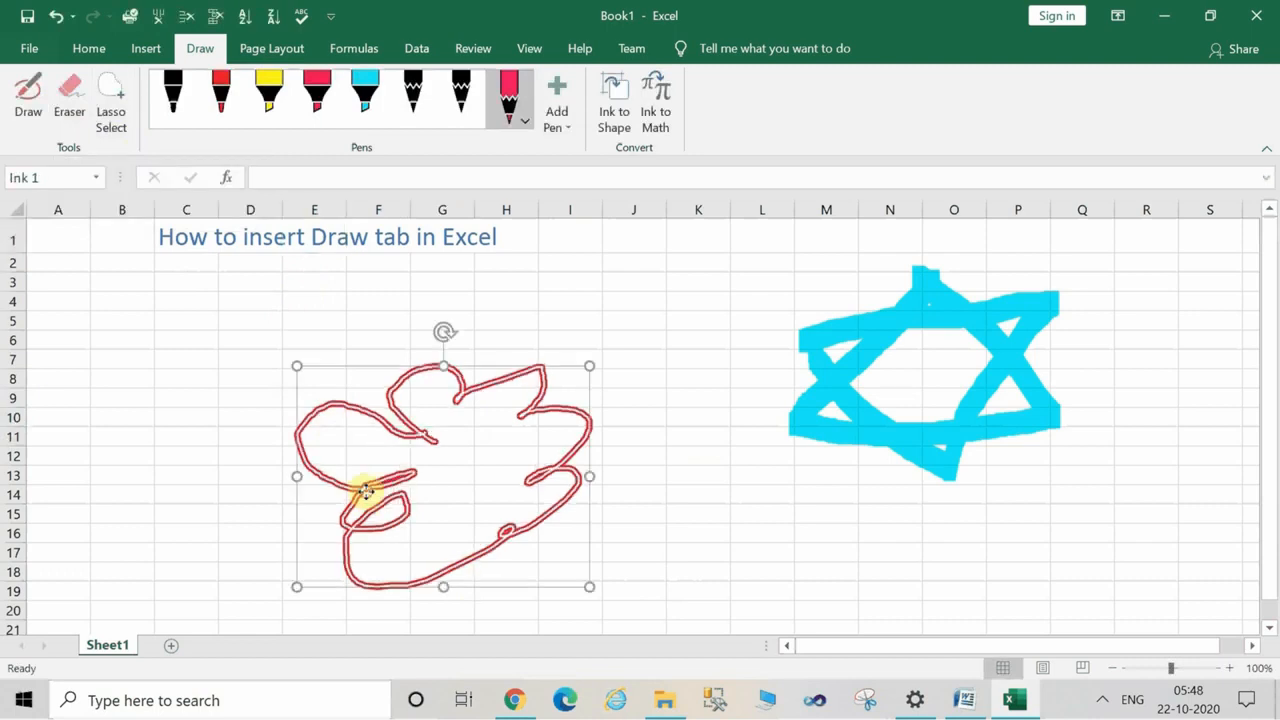
key("Delete")
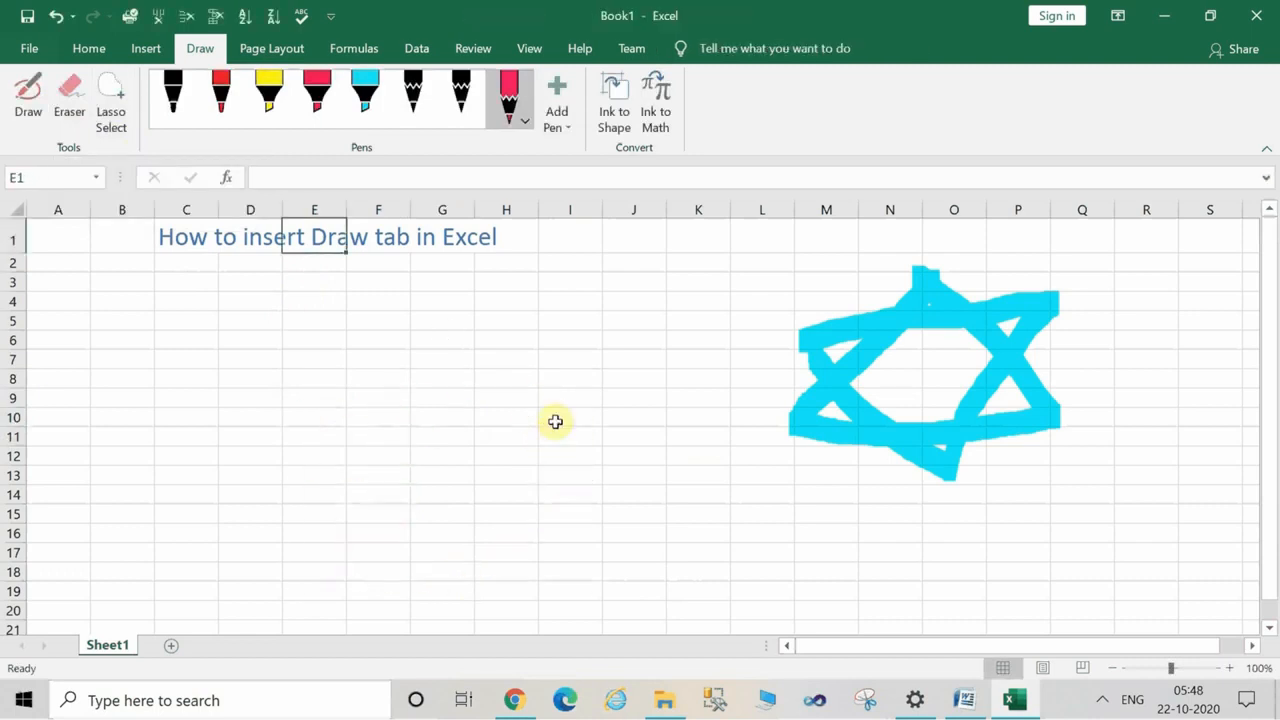
Delete both light blue highlighter triangles that form the star over cells M3 to P13.
left_click(876, 319)
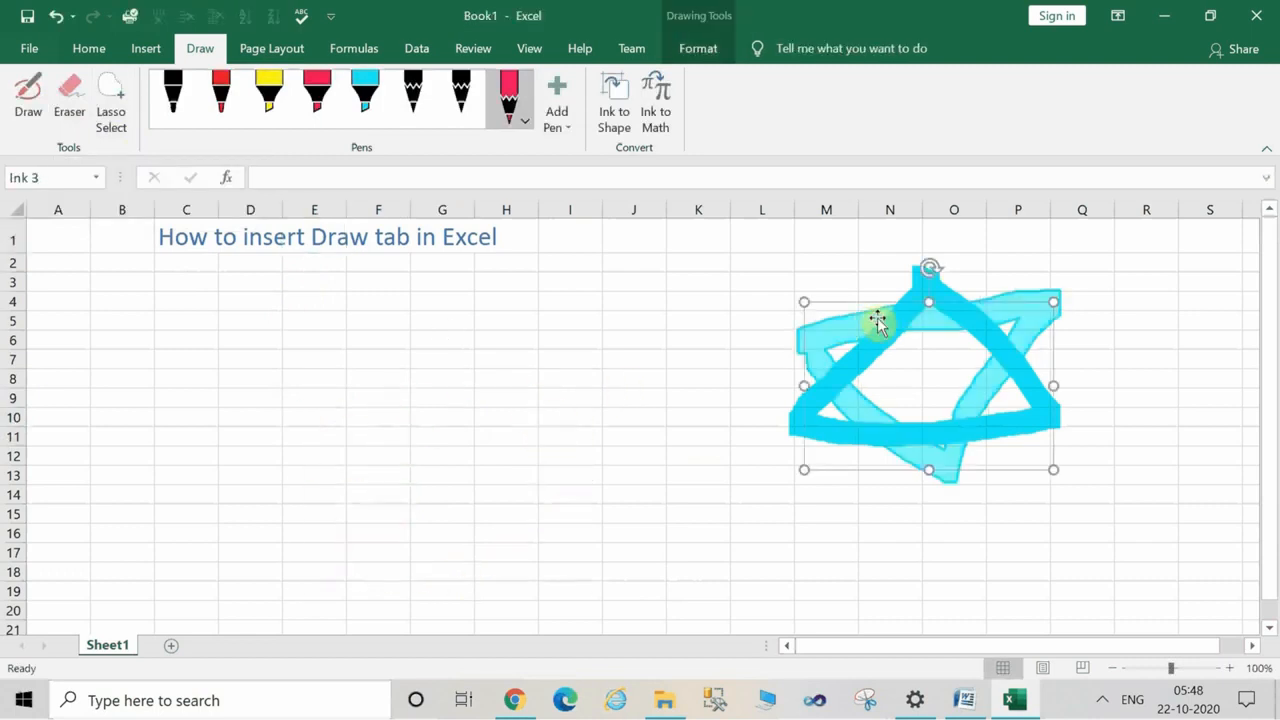
left_click(620, 392)
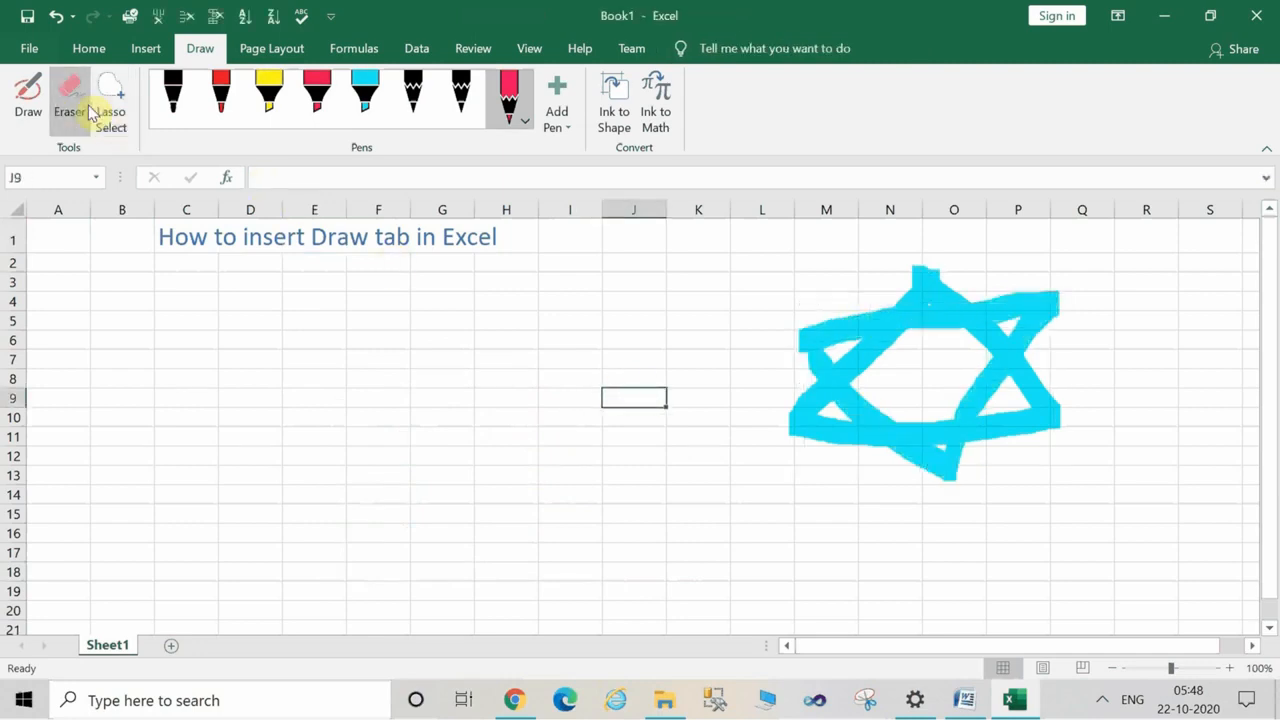
left_click(972, 387)
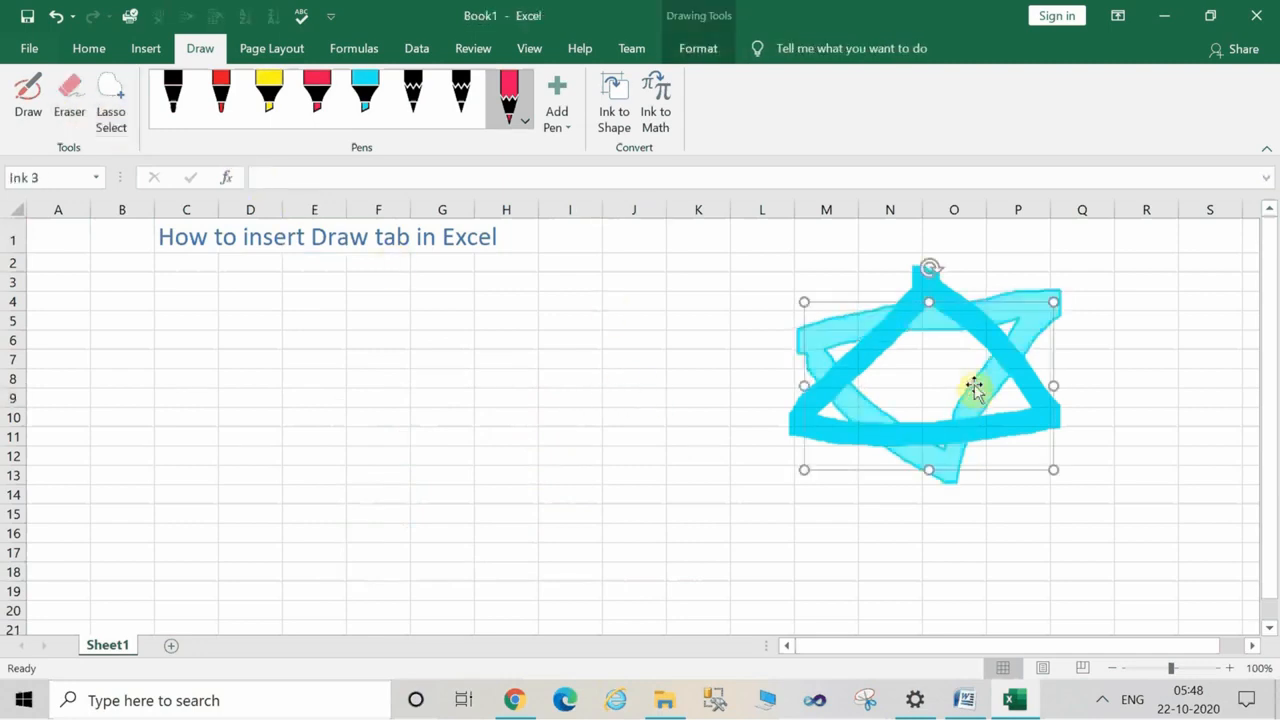
left_click(974, 387)
left_click(926, 323)
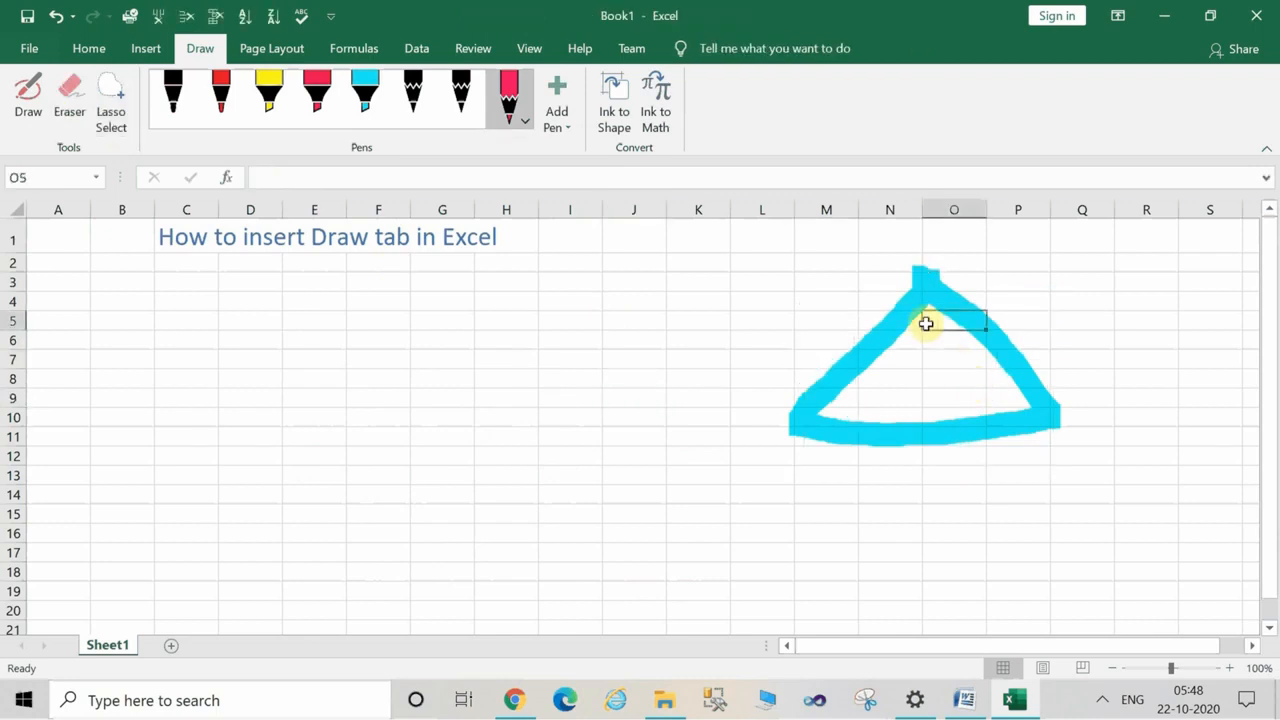
left_click(901, 328)
key("Delete")
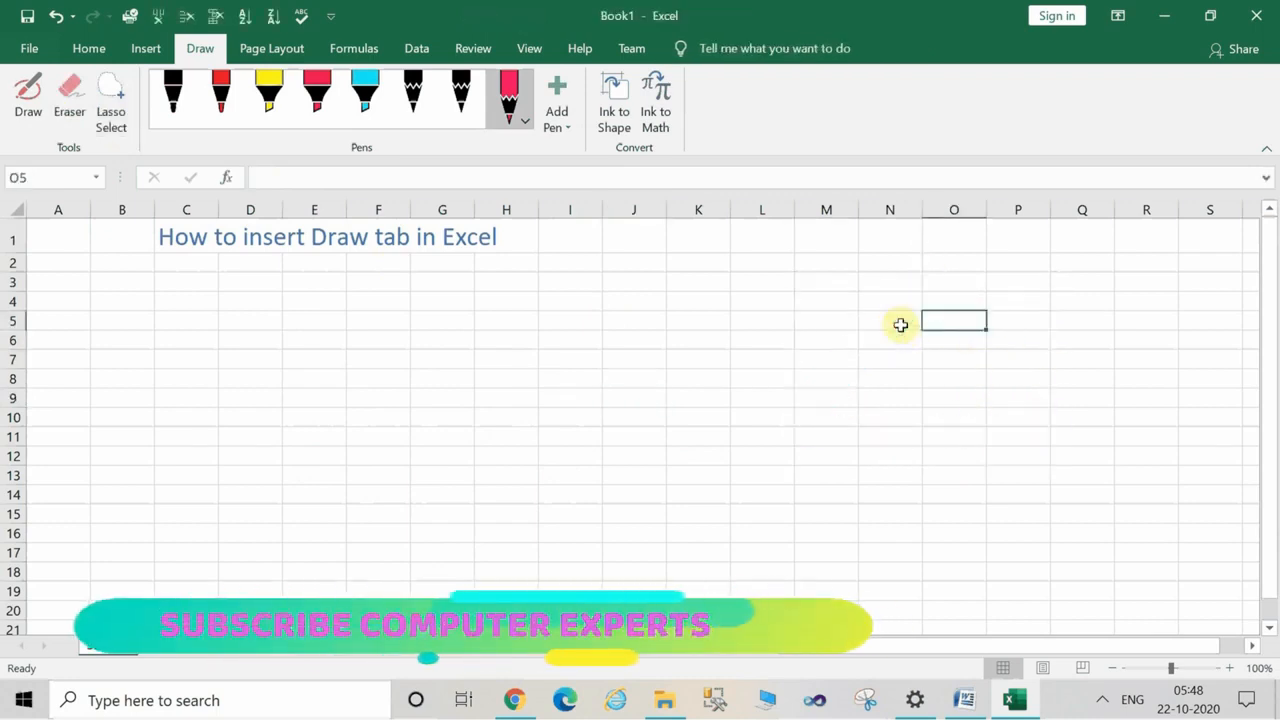
Add a yellow highlighter to the pen set and highlight the heading "How to insert Draw tab in Excel" in row 1.
left_click(563, 128)
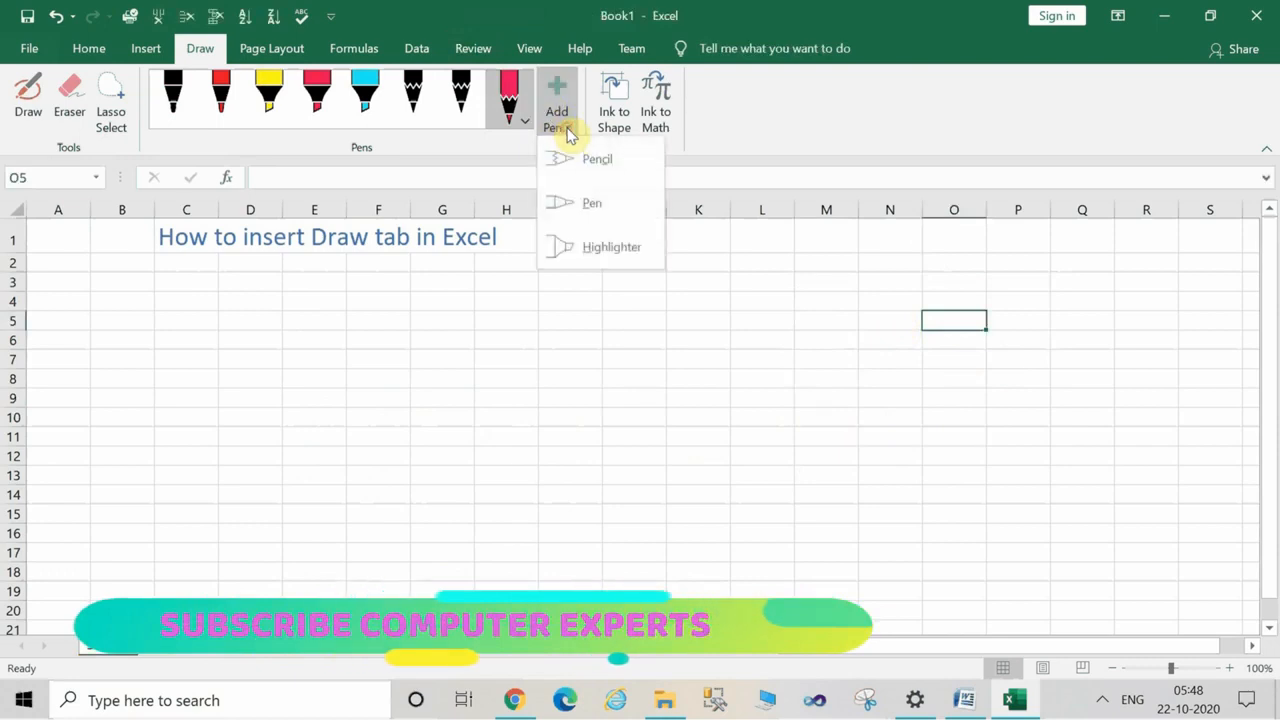
left_click(596, 247)
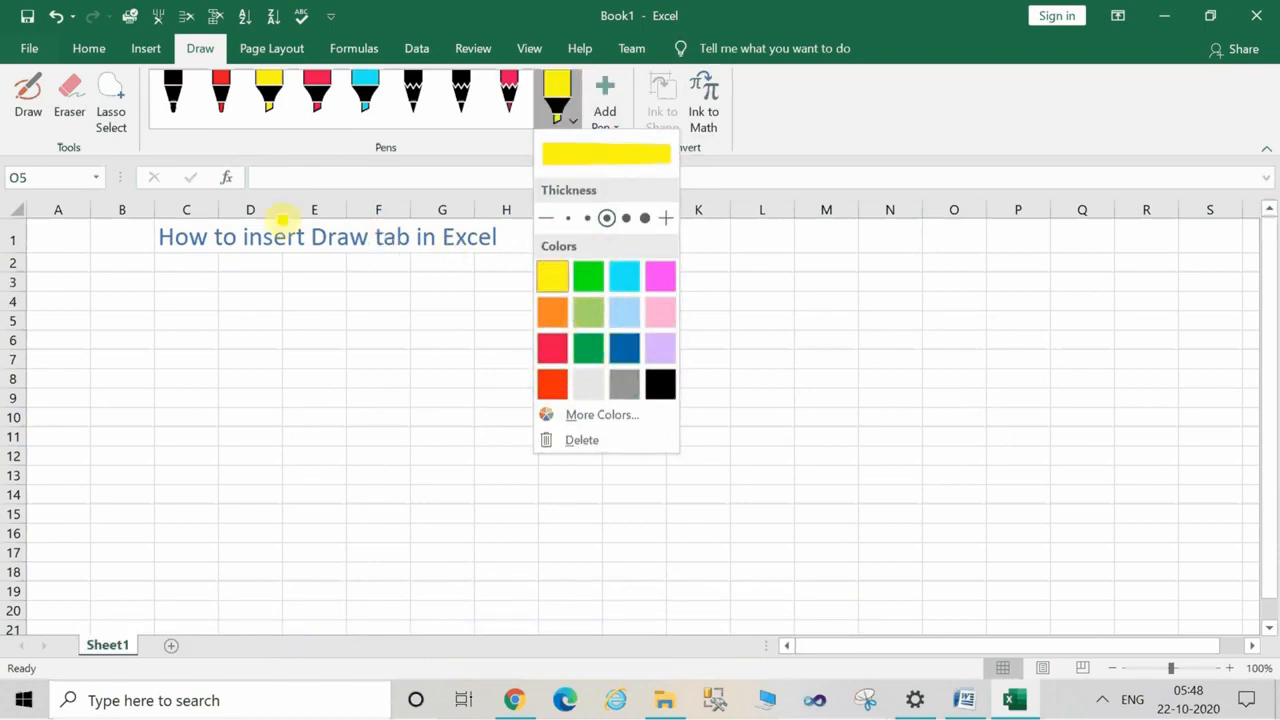
left_click(140, 237)
left_click_drag(143, 240, 522, 231)
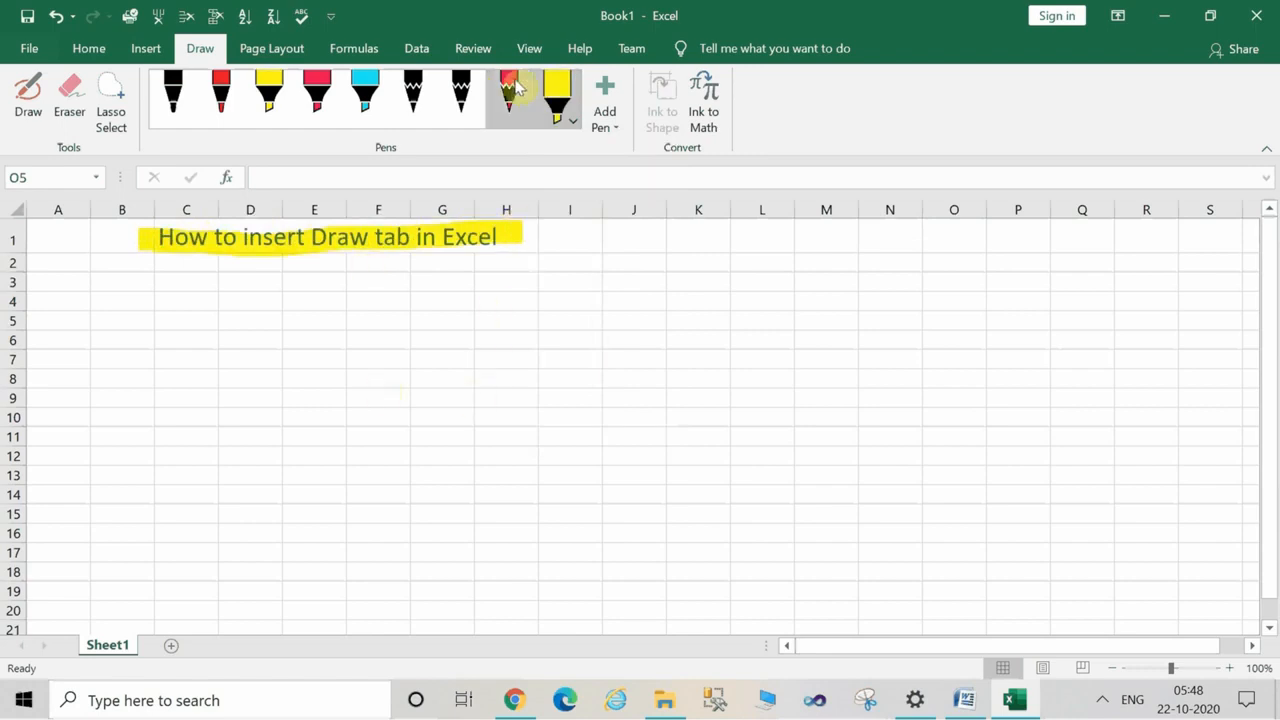
Add a dark blue pencil to the pen set and try to draw a slanted stroke around cells C5 to D10.
left_click(603, 128)
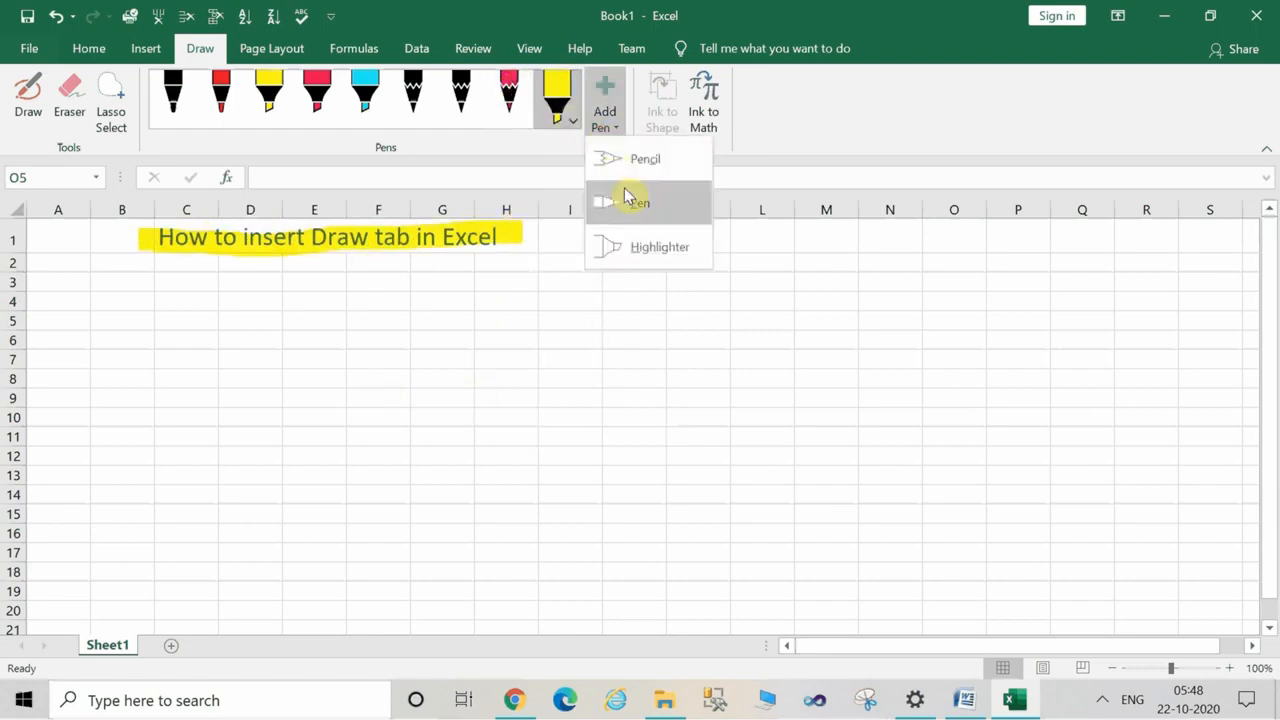
left_click(631, 167)
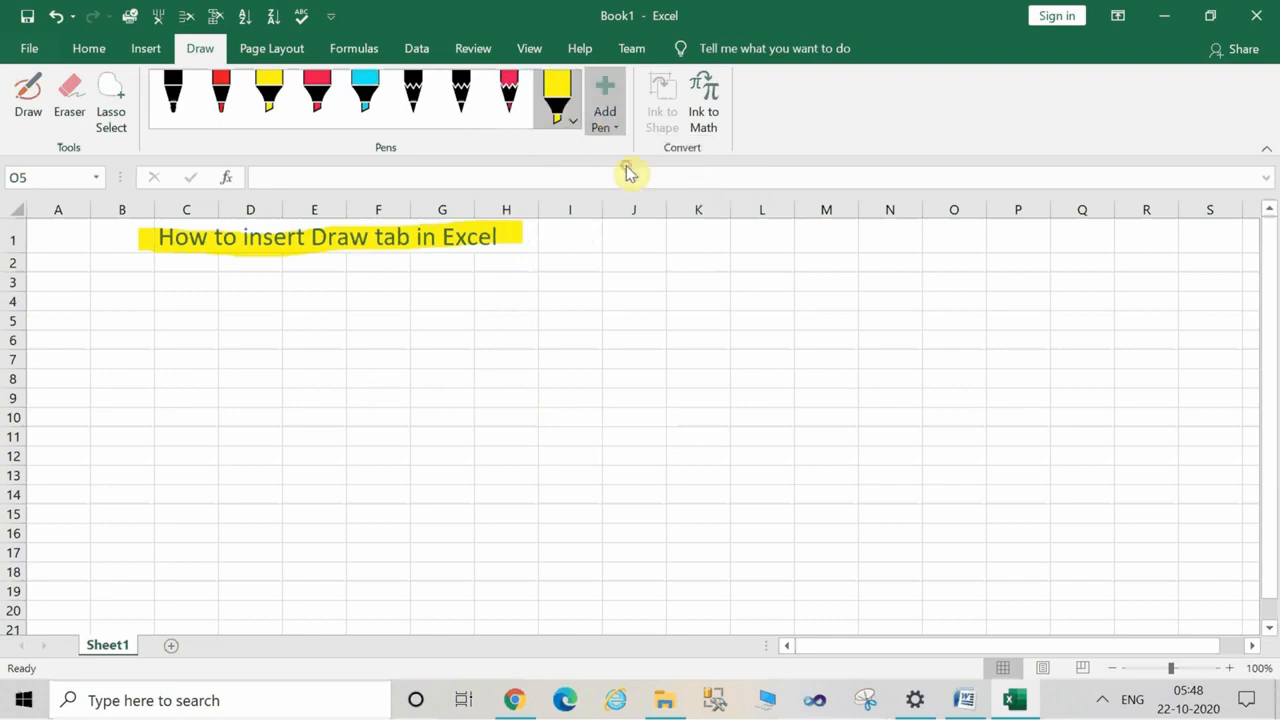
left_click(710, 322)
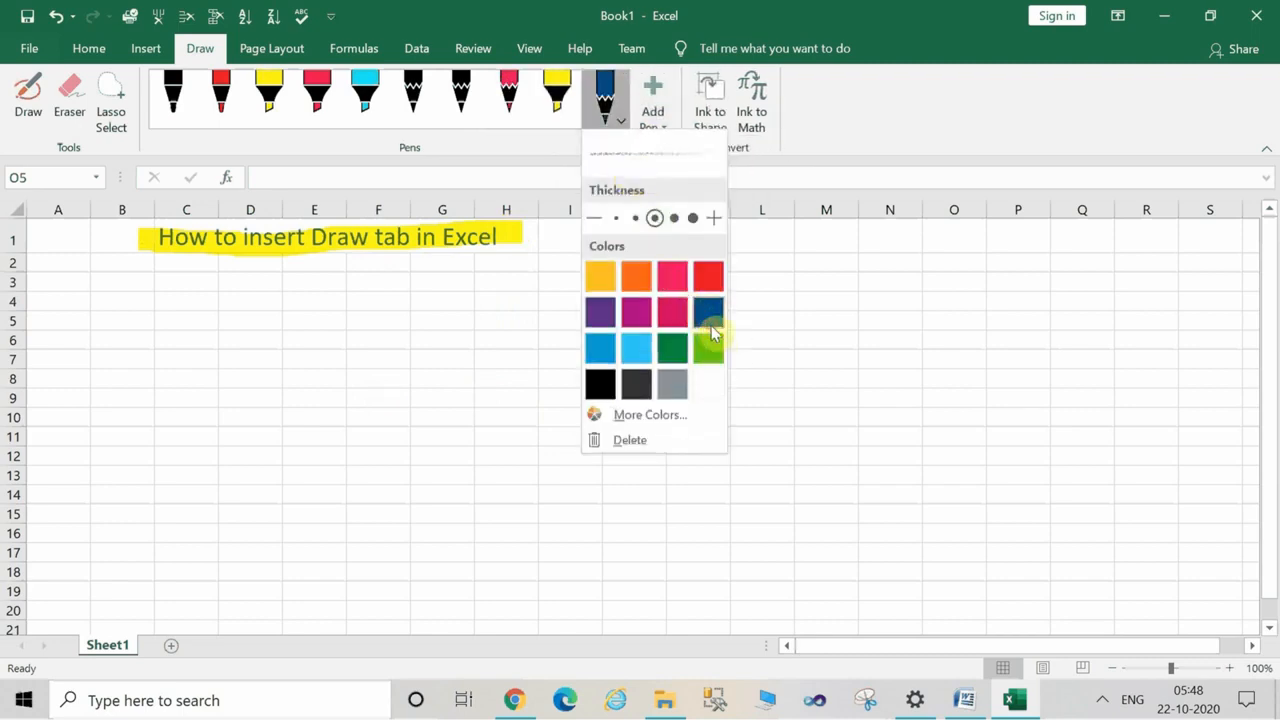
left_click(163, 346)
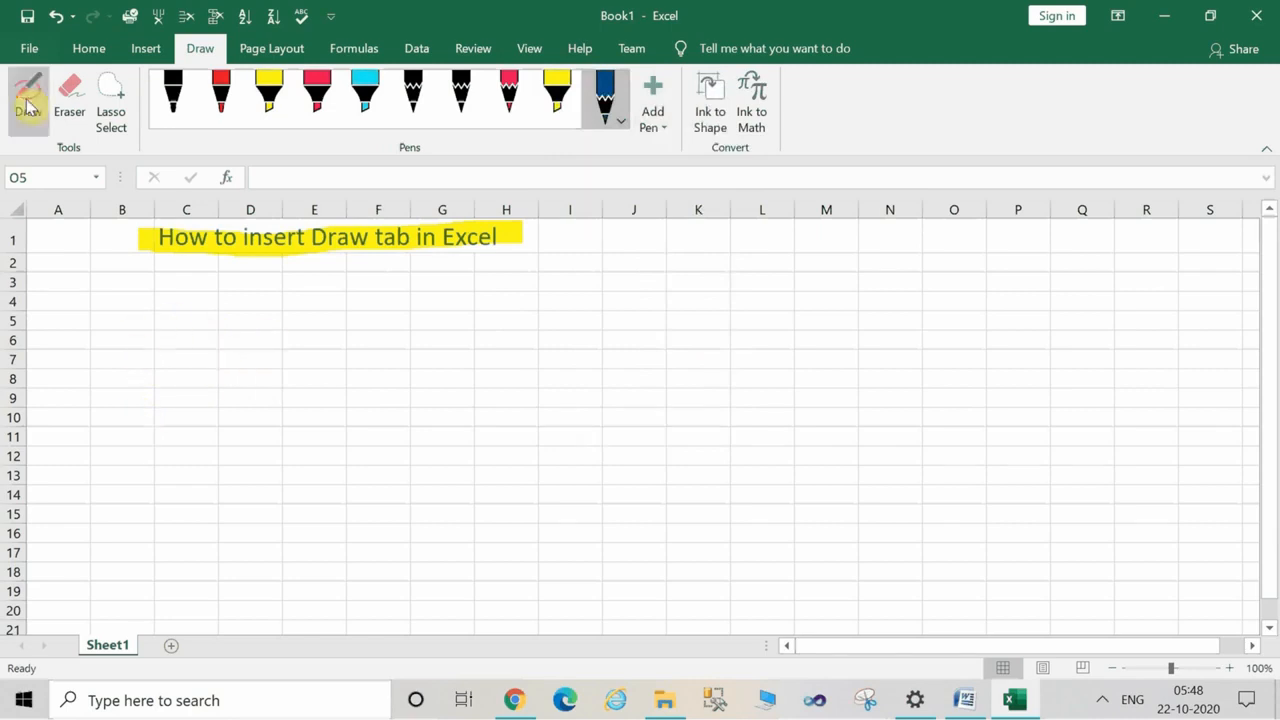
left_click(232, 323)
left_click_drag(232, 323, 163, 423)
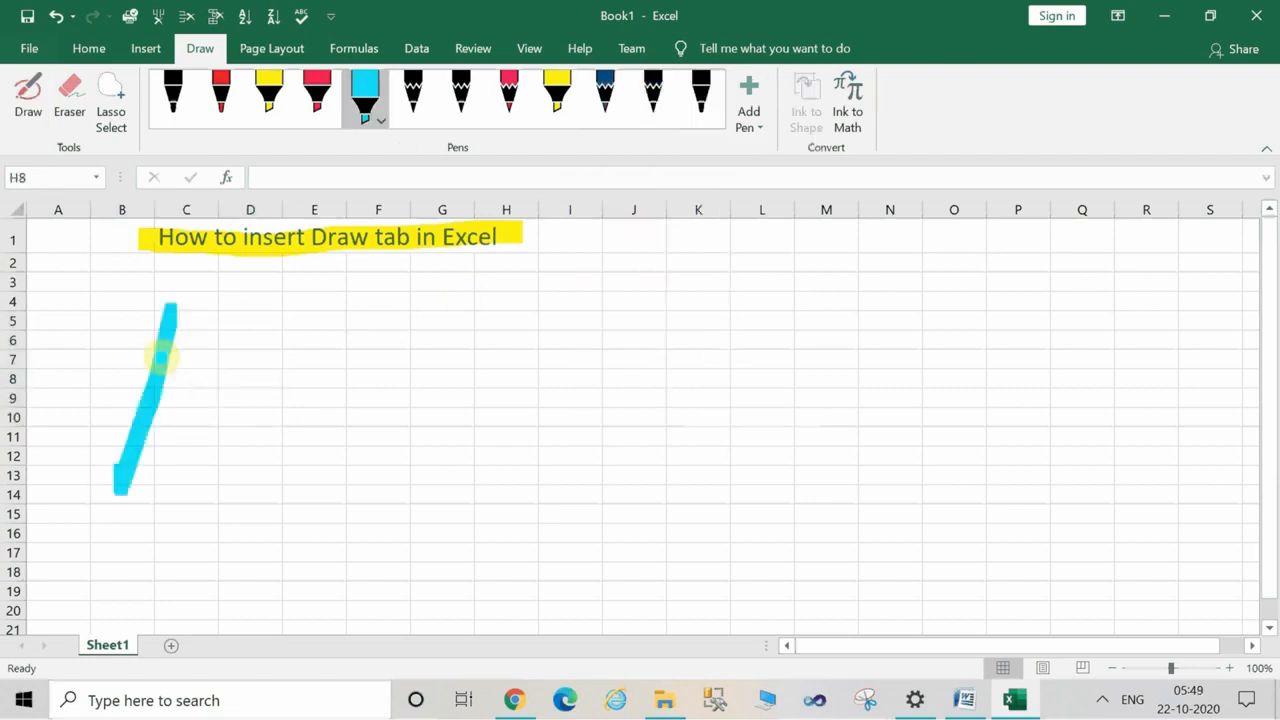
Handwrite large letters A, B and C with the light blue highlighter across roughly cells B3 to M18.
mouse_move(171, 316)
left_mouse_down()
mouse_move(237, 374)
mouse_move(298, 478)
left_mouse_up()
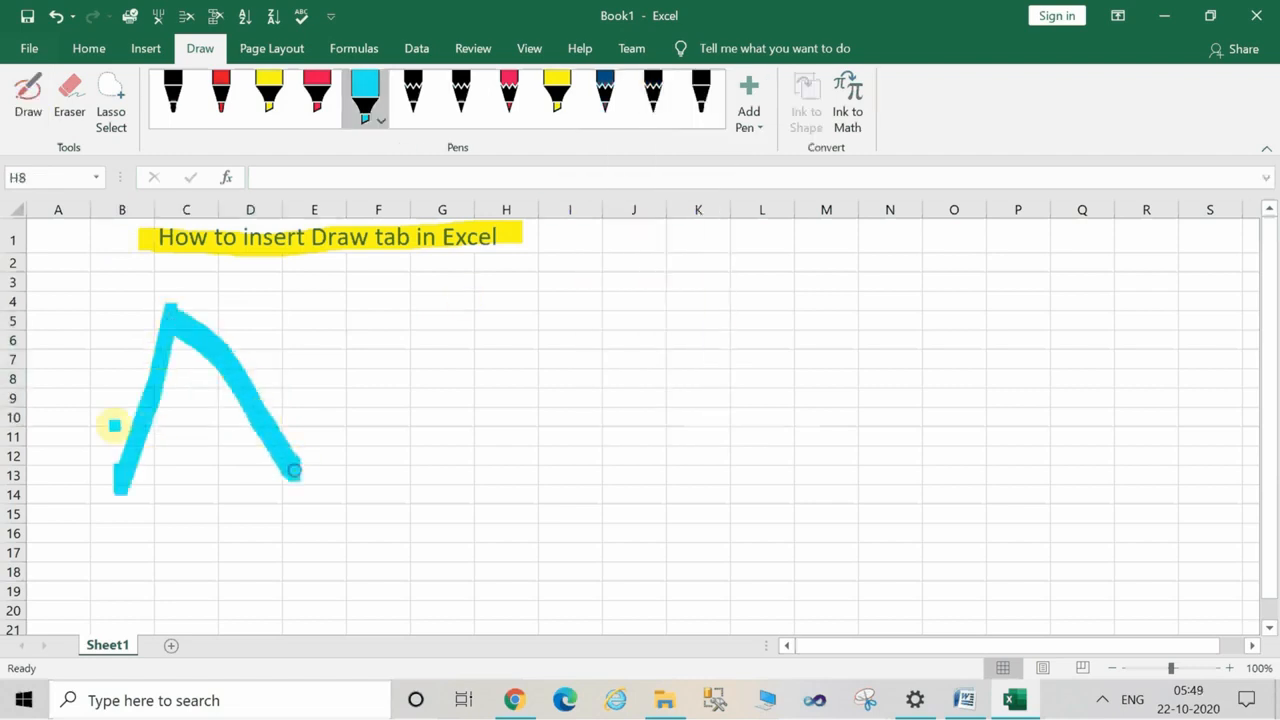
left_click_drag(106, 426, 248, 398)
left_click_drag(318, 365, 326, 368)
mouse_move(466, 320)
left_mouse_down()
mouse_move(471, 277)
mouse_move(505, 362)
mouse_move(366, 366)
mouse_move(466, 574)
left_mouse_up()
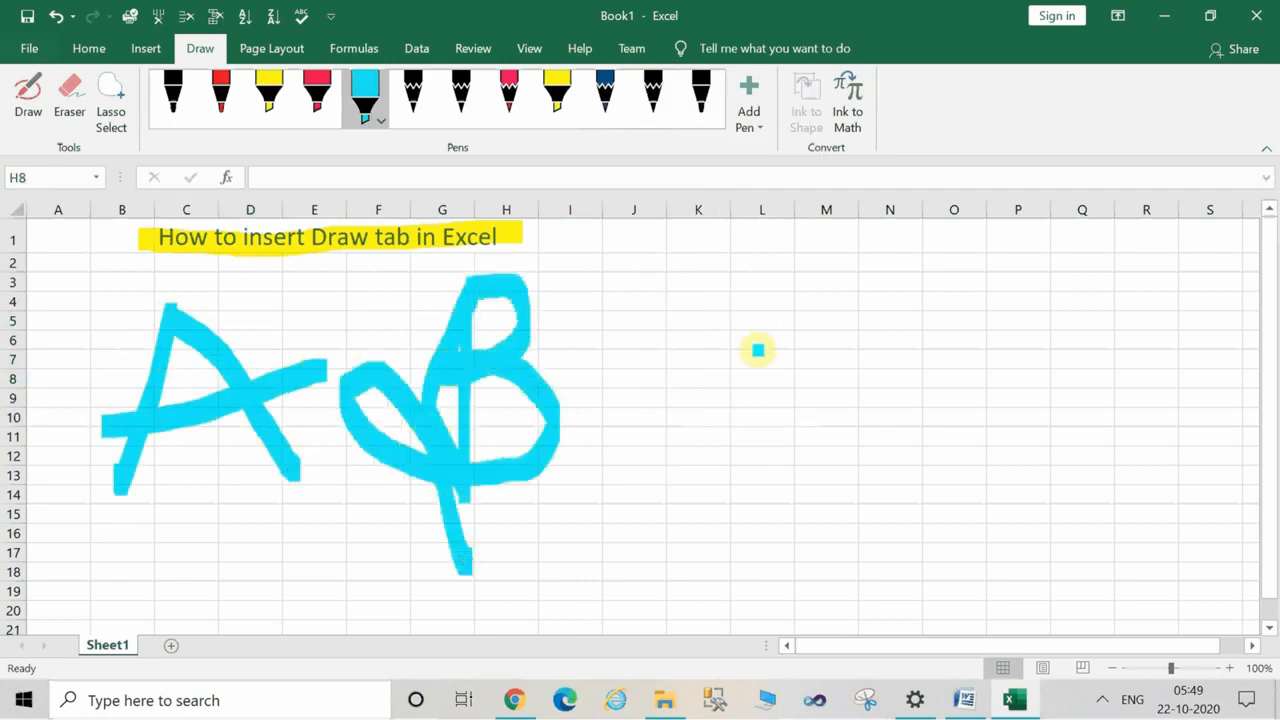
mouse_move(603, 404)
left_mouse_down()
mouse_move(729, 314)
mouse_move(660, 440)
mouse_move(798, 432)
left_mouse_up()
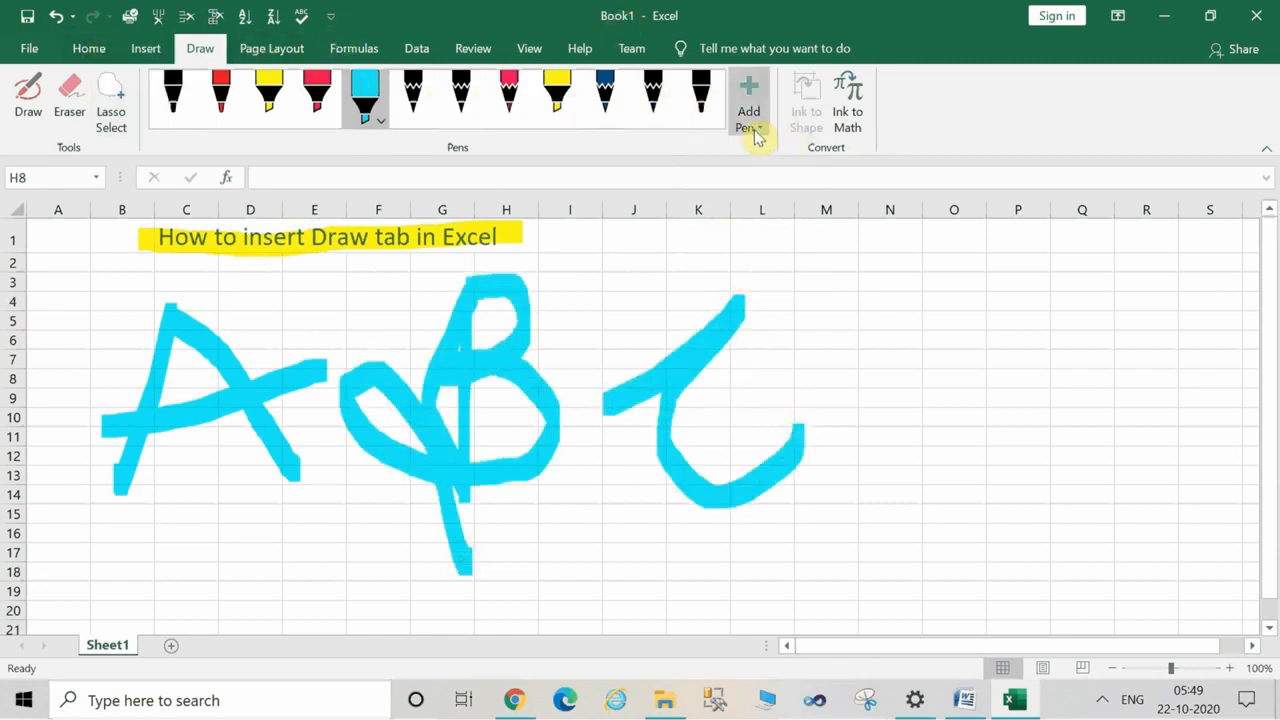
Start an Ink to Math equation and handwrite x² + x⁷ = in the math writing area.
left_click(847, 115)
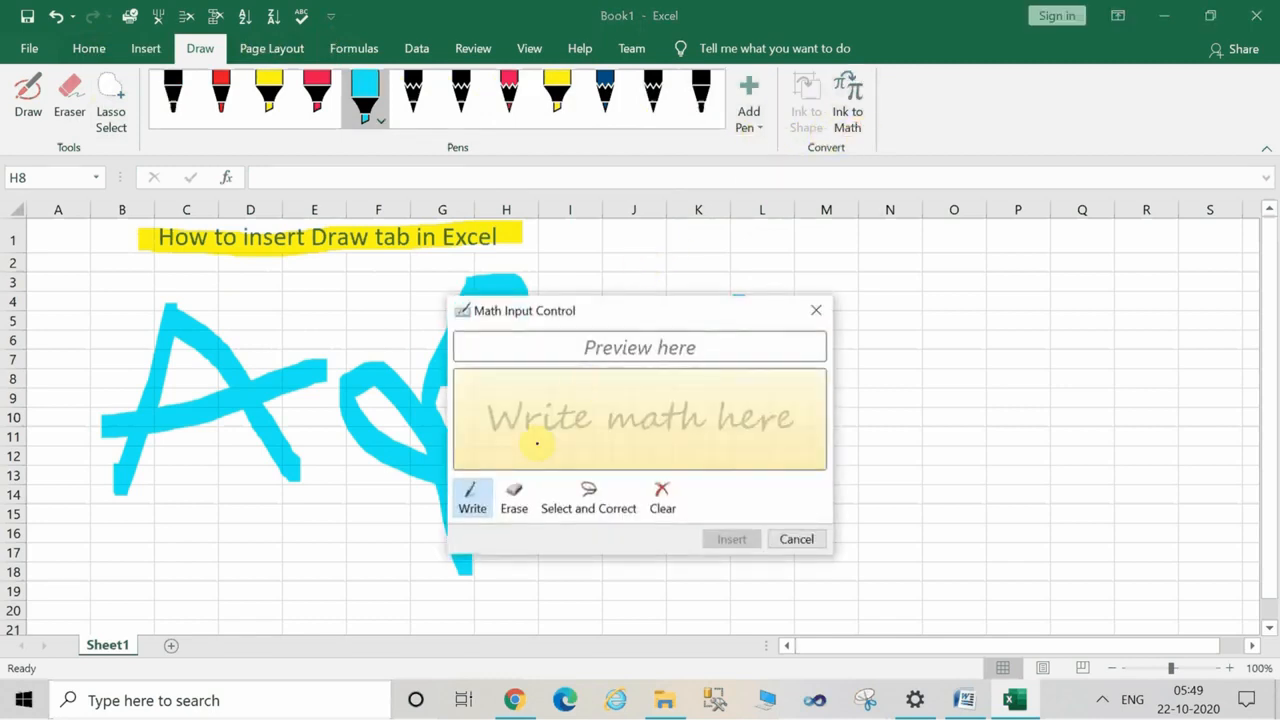
left_click_drag(476, 410, 428, 479)
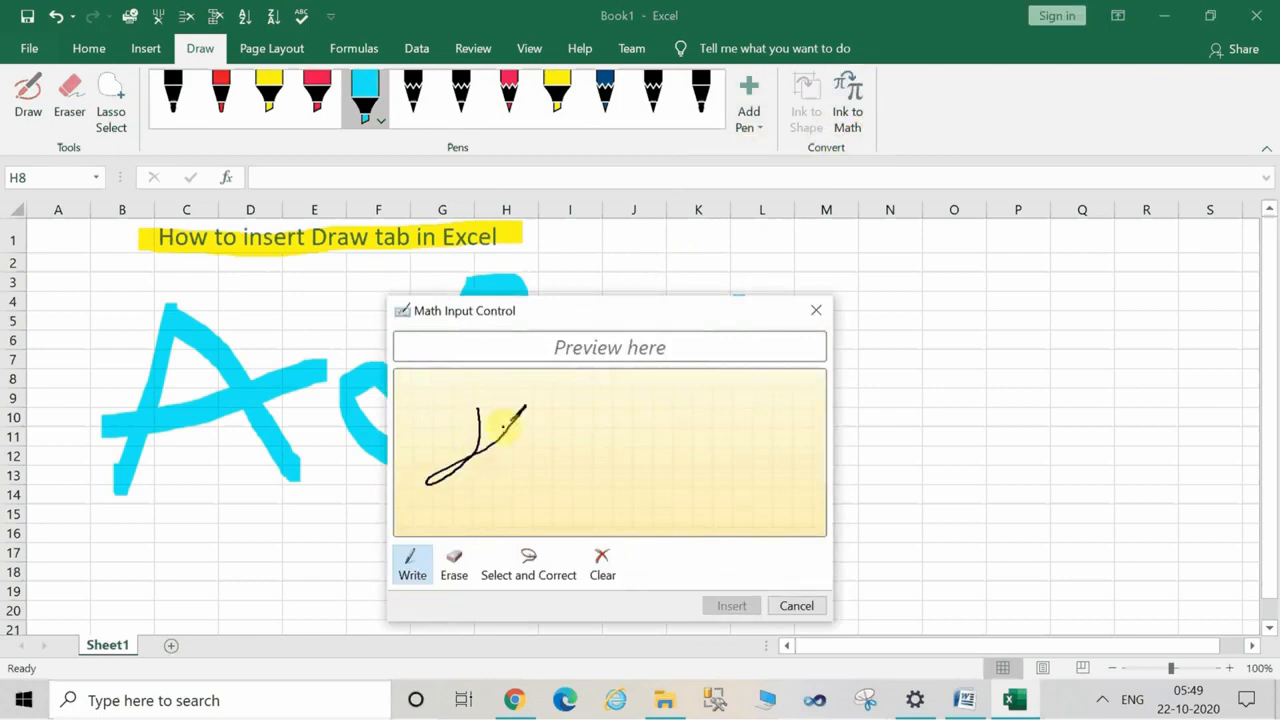
left_click_drag(552, 384, 552, 442)
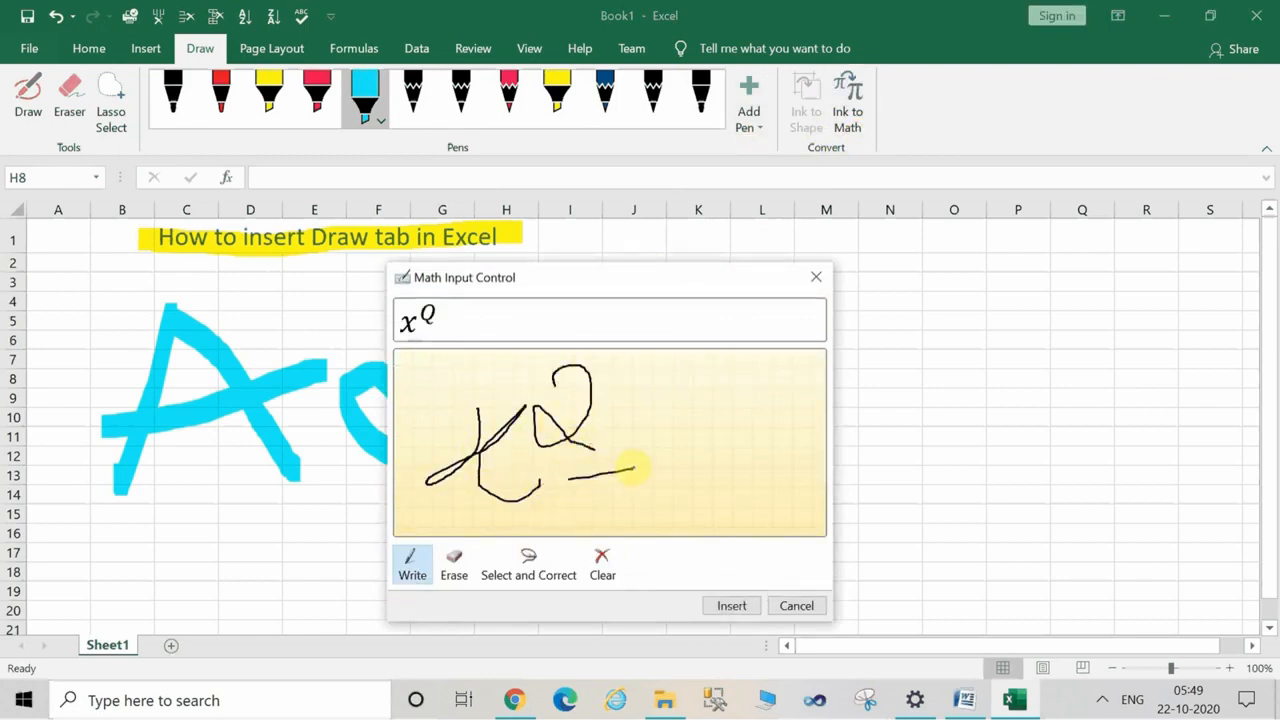
left_click_drag(595, 440, 628, 505)
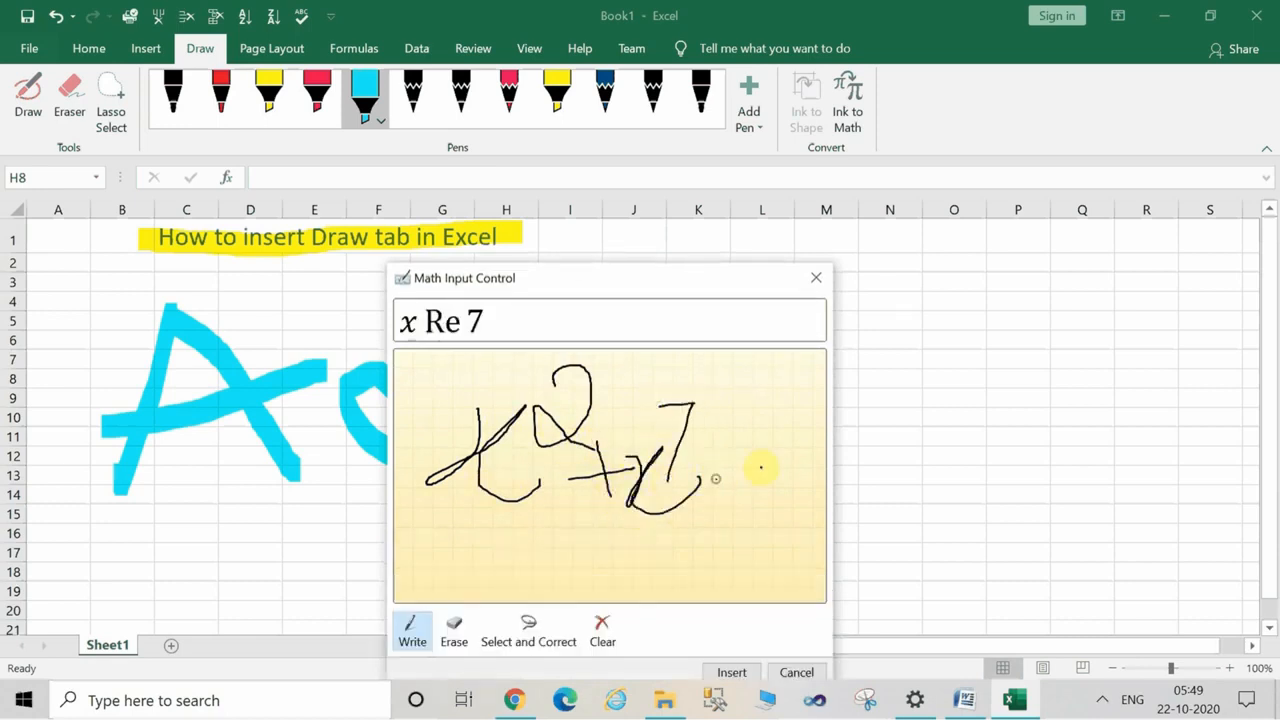
left_click_drag(715, 479, 778, 462)
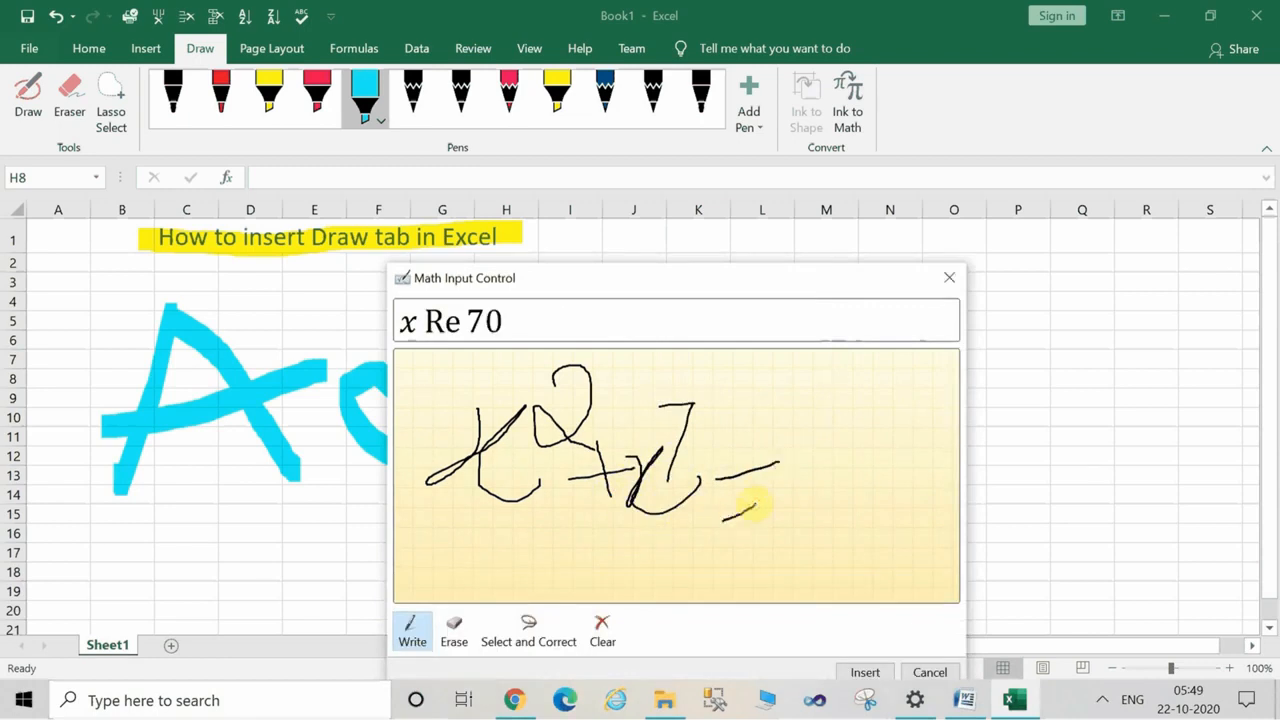
Erase all the handwritten math ink except the first x.
left_click(452, 632)
mouse_move(600, 462)
left_mouse_down()
mouse_move(623, 480)
mouse_move(680, 443)
mouse_move(794, 451)
mouse_move(722, 514)
left_mouse_up()
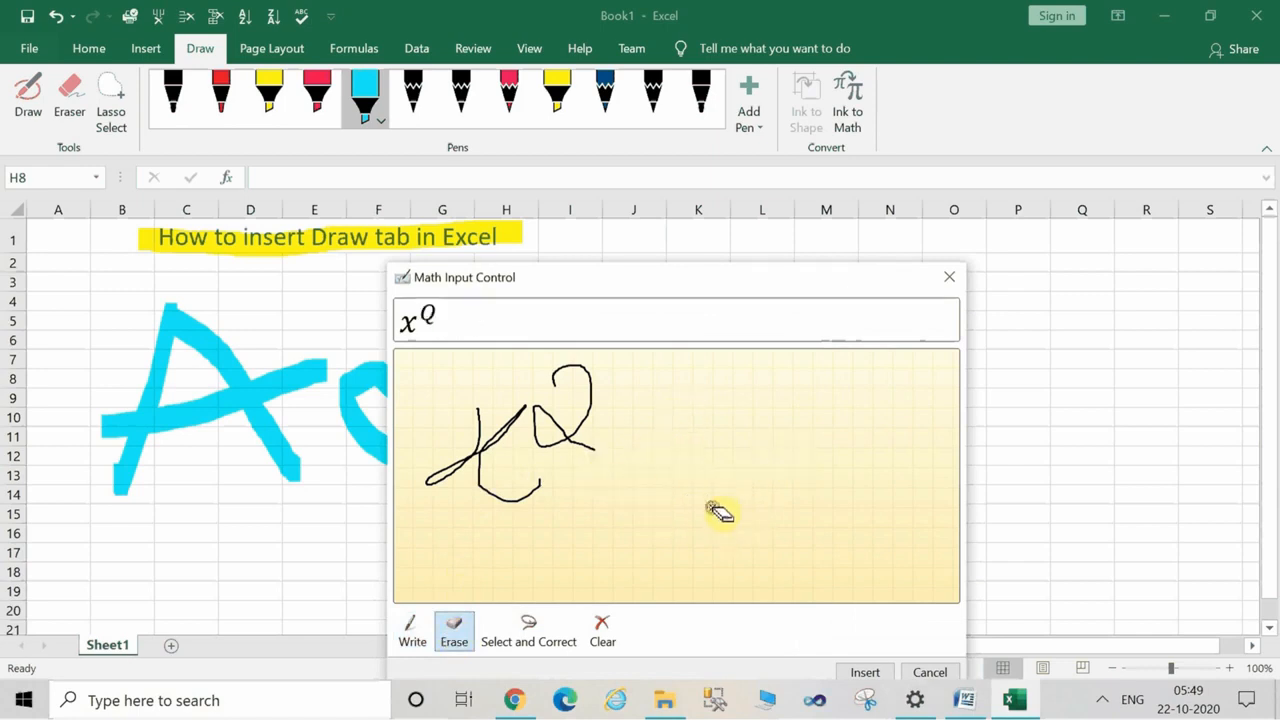
left_click_drag(571, 380, 560, 386)
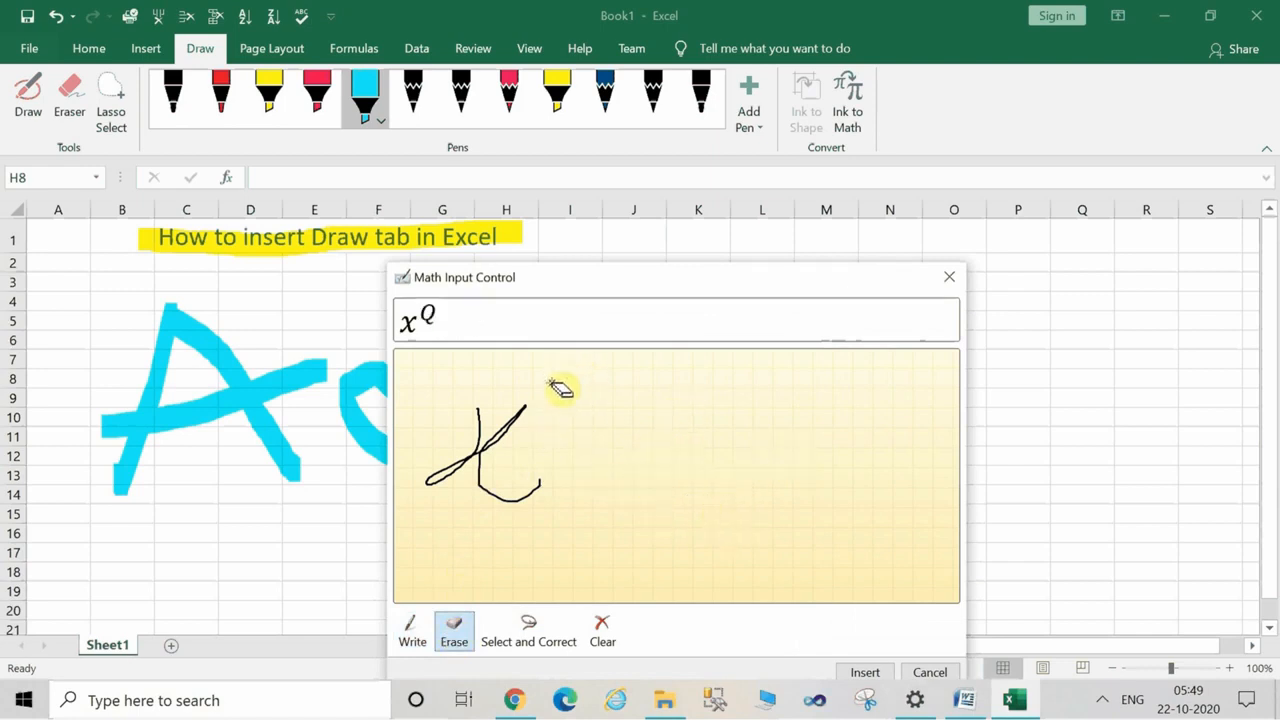
Handwrite the exponent 2, + y and a large 7 after the x, and erase the 7.
left_click(409, 638)
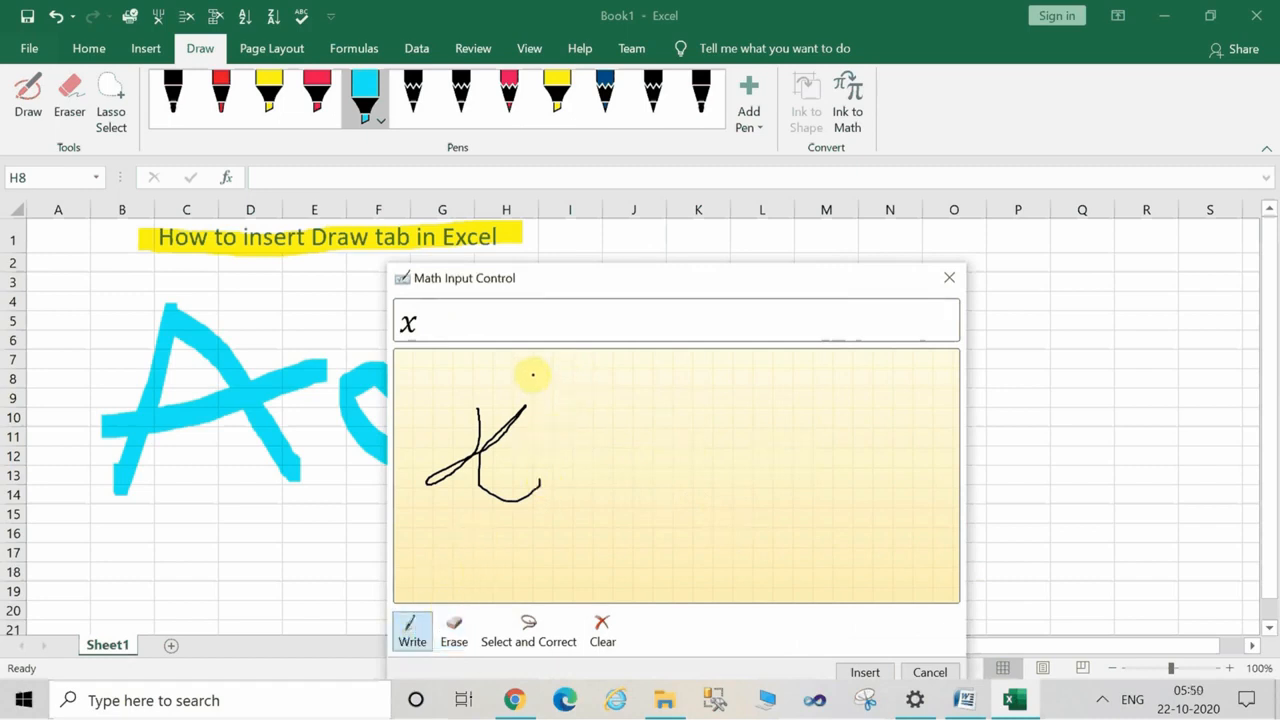
left_click_drag(514, 371, 550, 374)
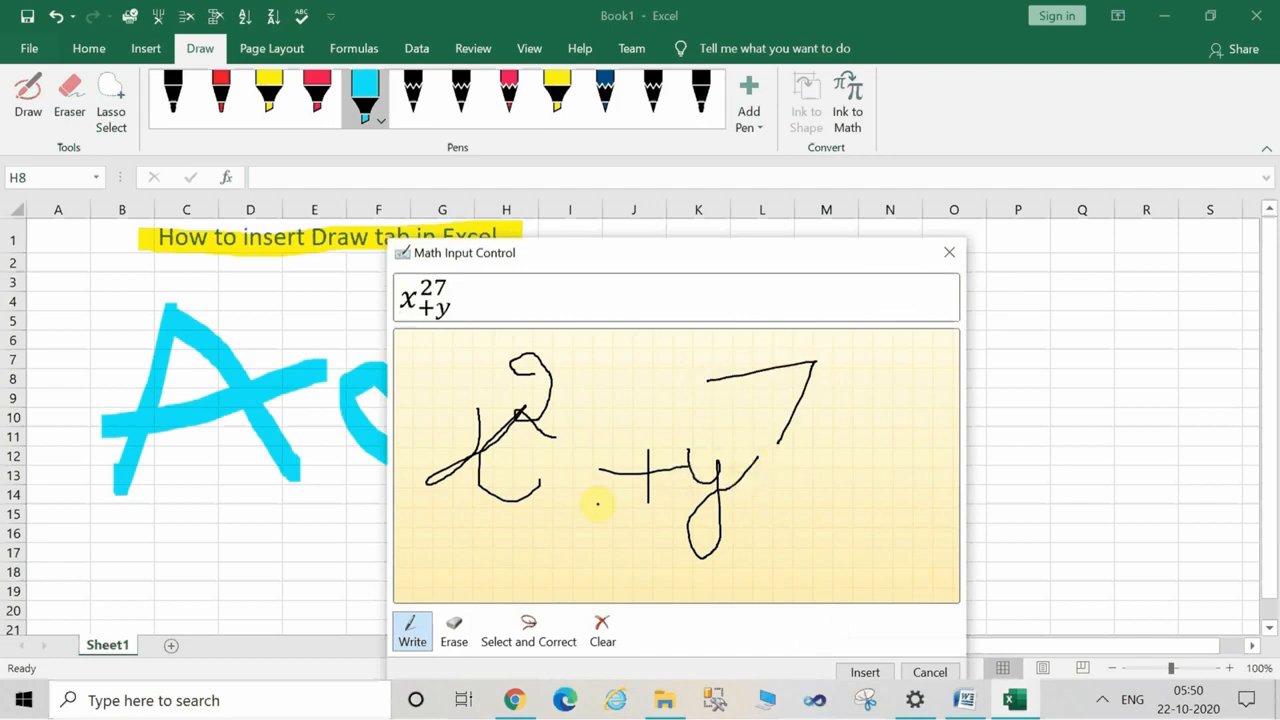
left_click(460, 630)
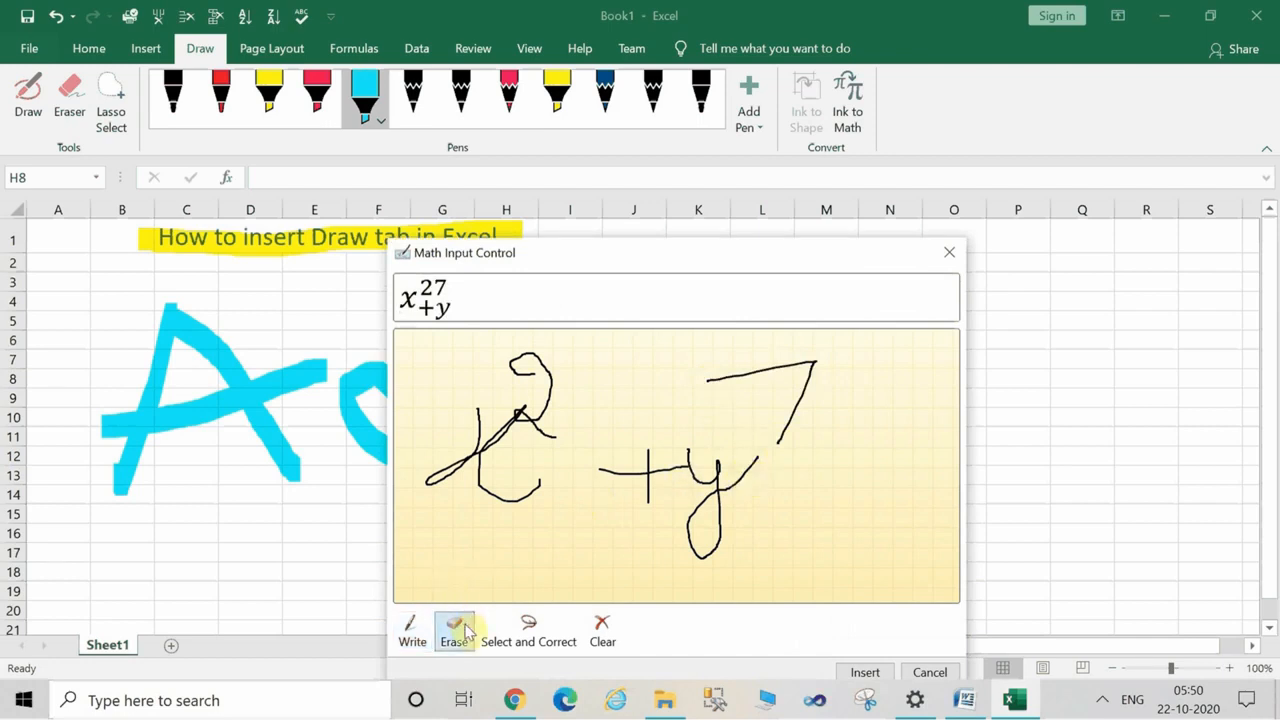
left_click(784, 446)
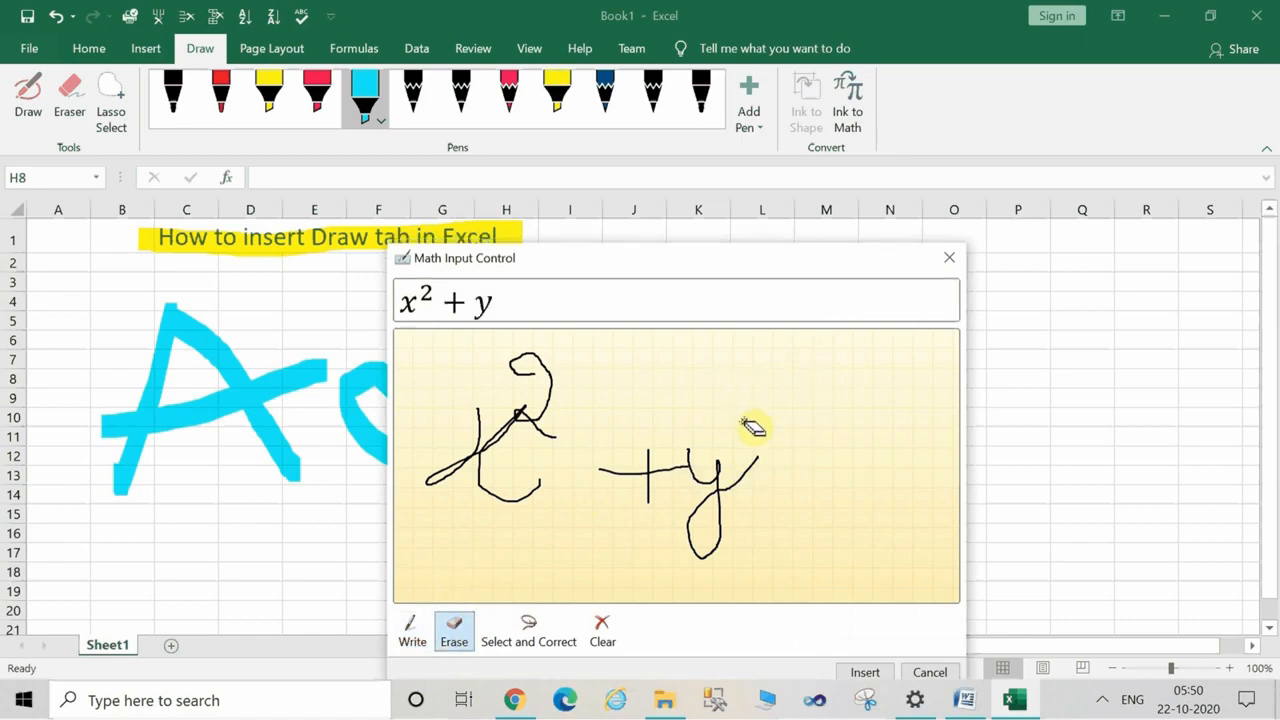
Handwrite a smaller 7 as the exponent of y and complete the equation with = xz.
left_click(413, 641)
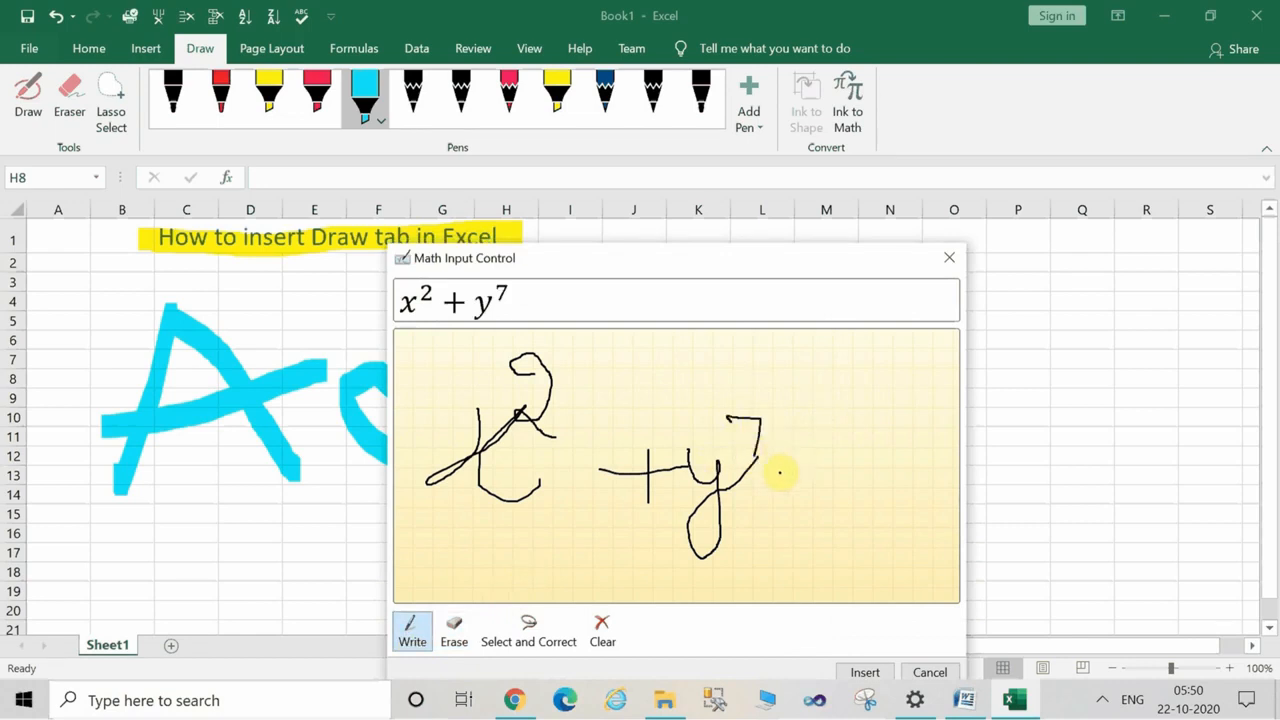
left_click_drag(791, 493, 794, 493)
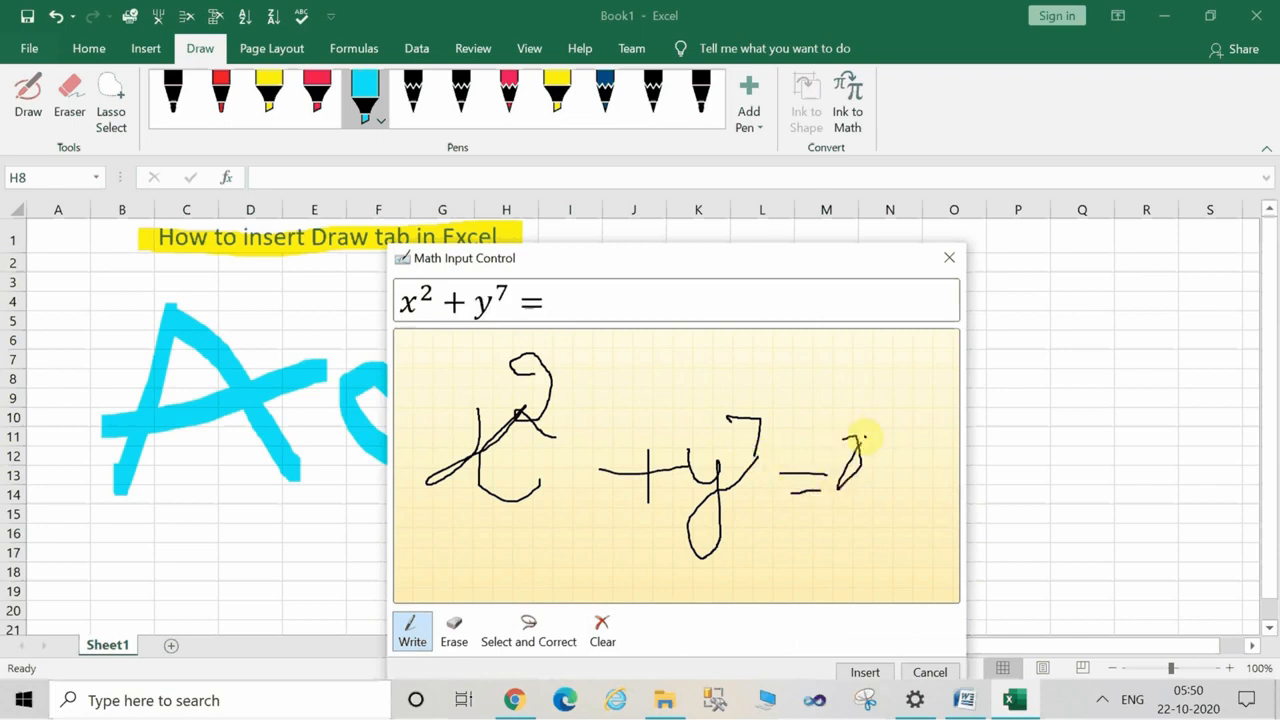
mouse_move(866, 478)
left_mouse_down()
mouse_move(907, 451)
mouse_move(931, 487)
left_mouse_up()
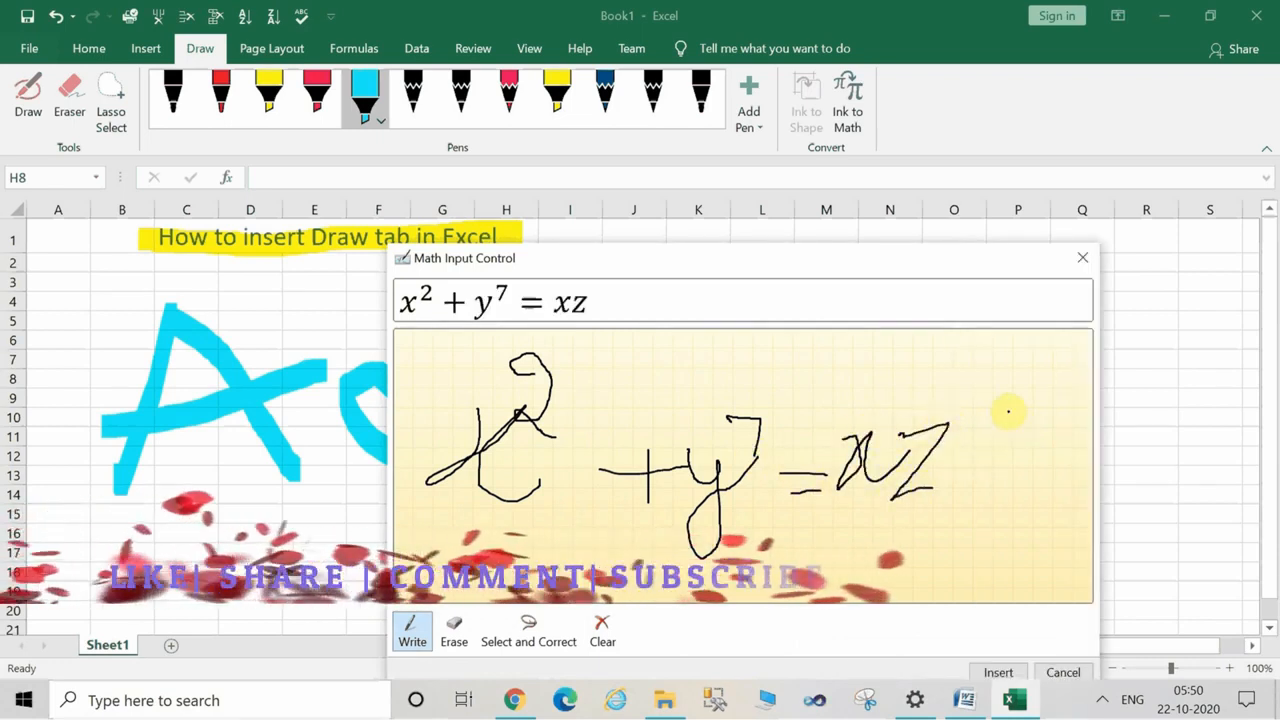
Handwrite a 9 as the exponent of z in the Ink to Math equation and close it without inserting.
mouse_move(997, 385)
left_mouse_down()
mouse_move(1020, 380)
mouse_move(1022, 435)
left_mouse_up()
left_click_drag(770, 268, 882, 140)
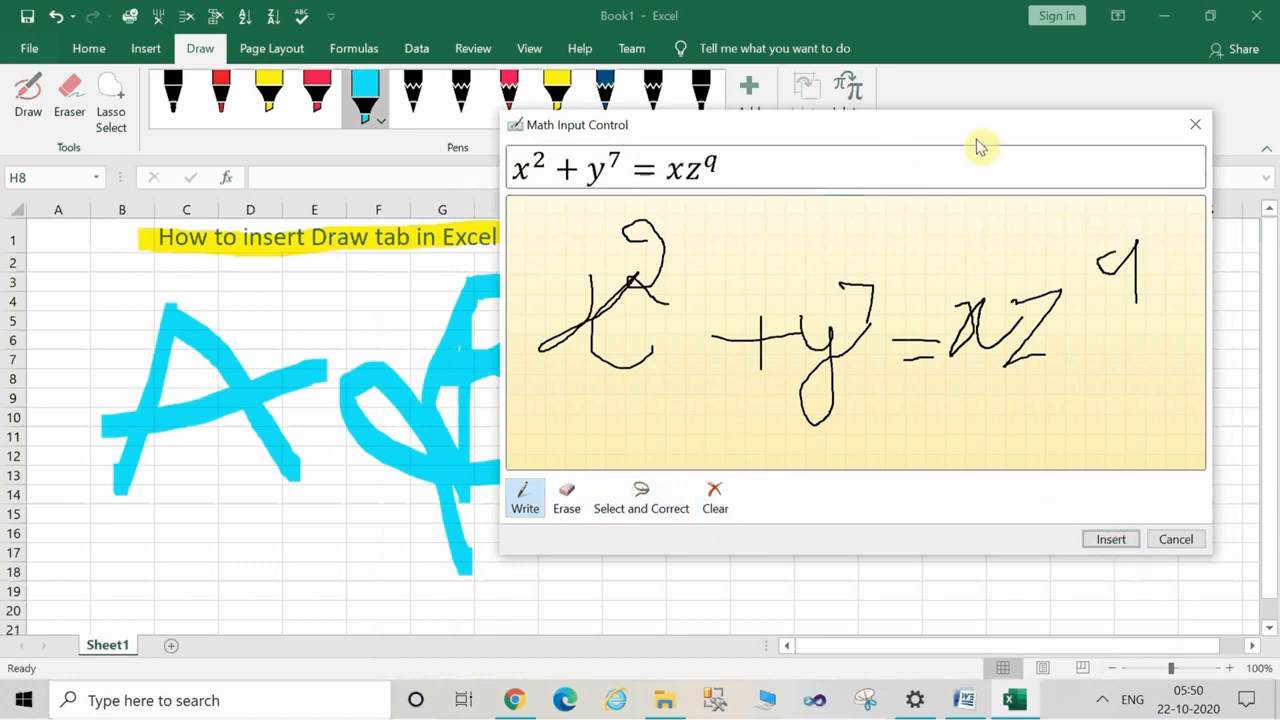
left_click_drag(975, 135, 1044, 384)
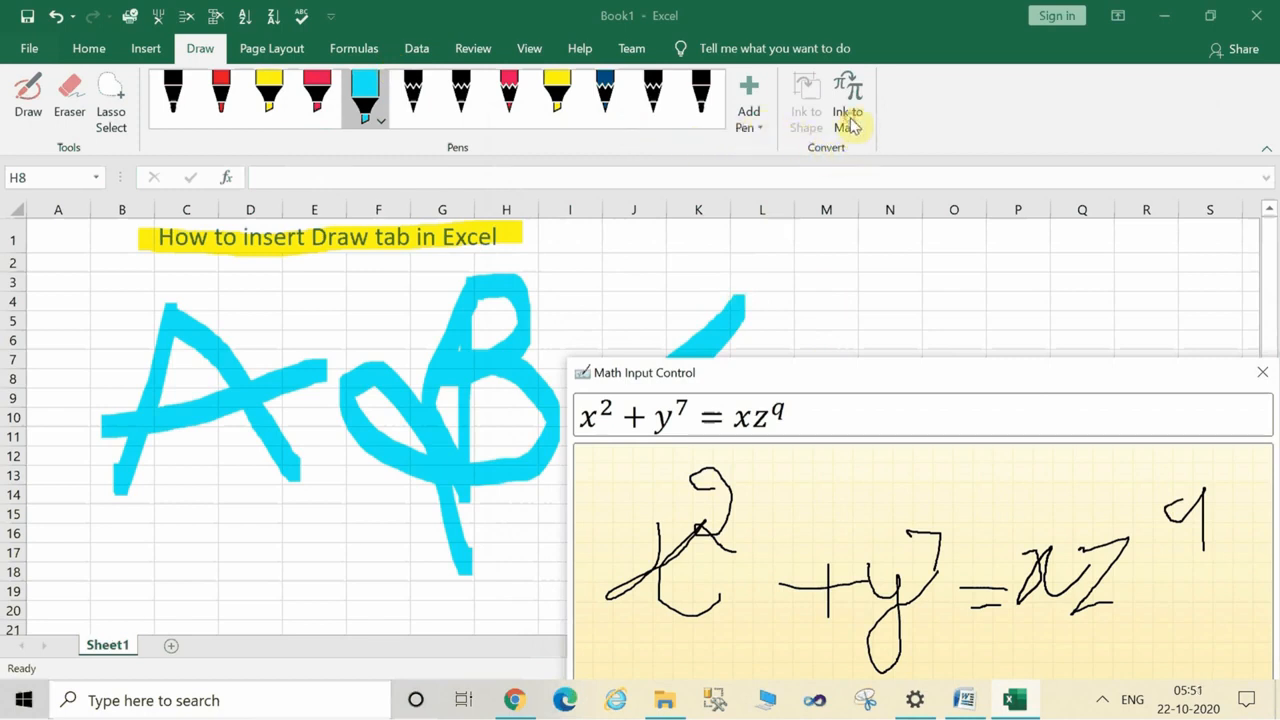
left_click_drag(777, 374, 569, 148)
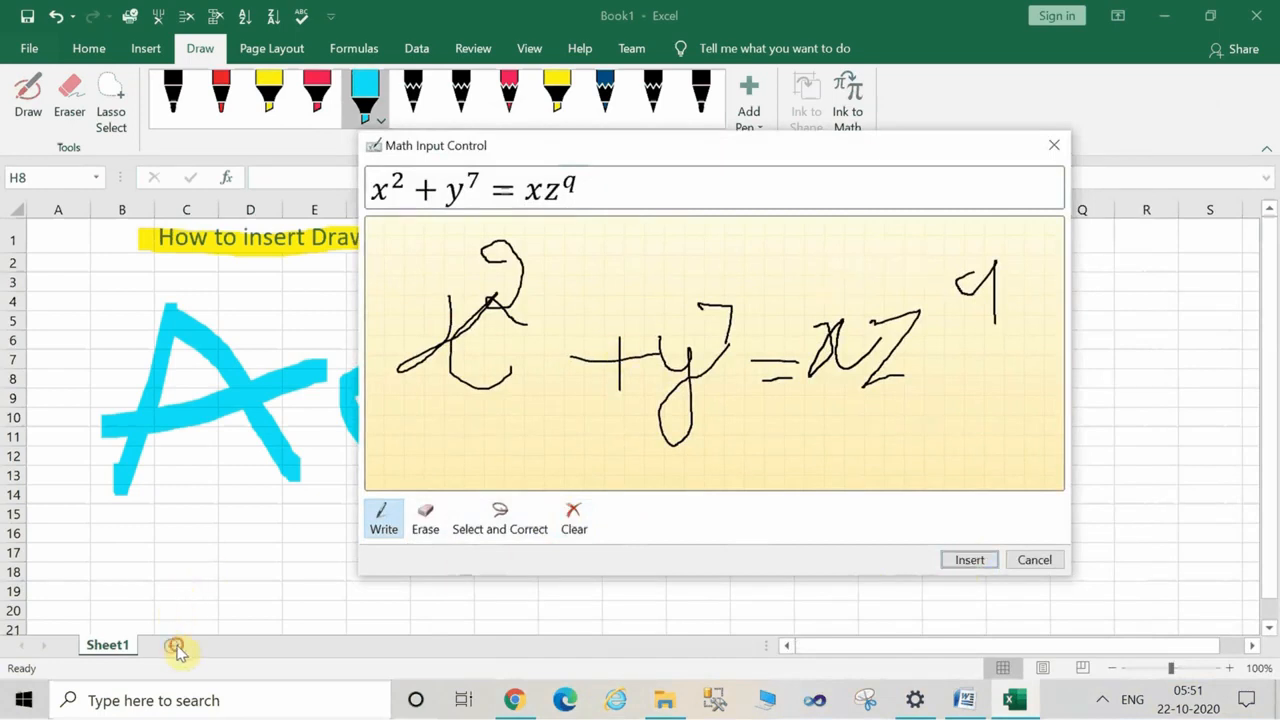
left_click(1033, 562)
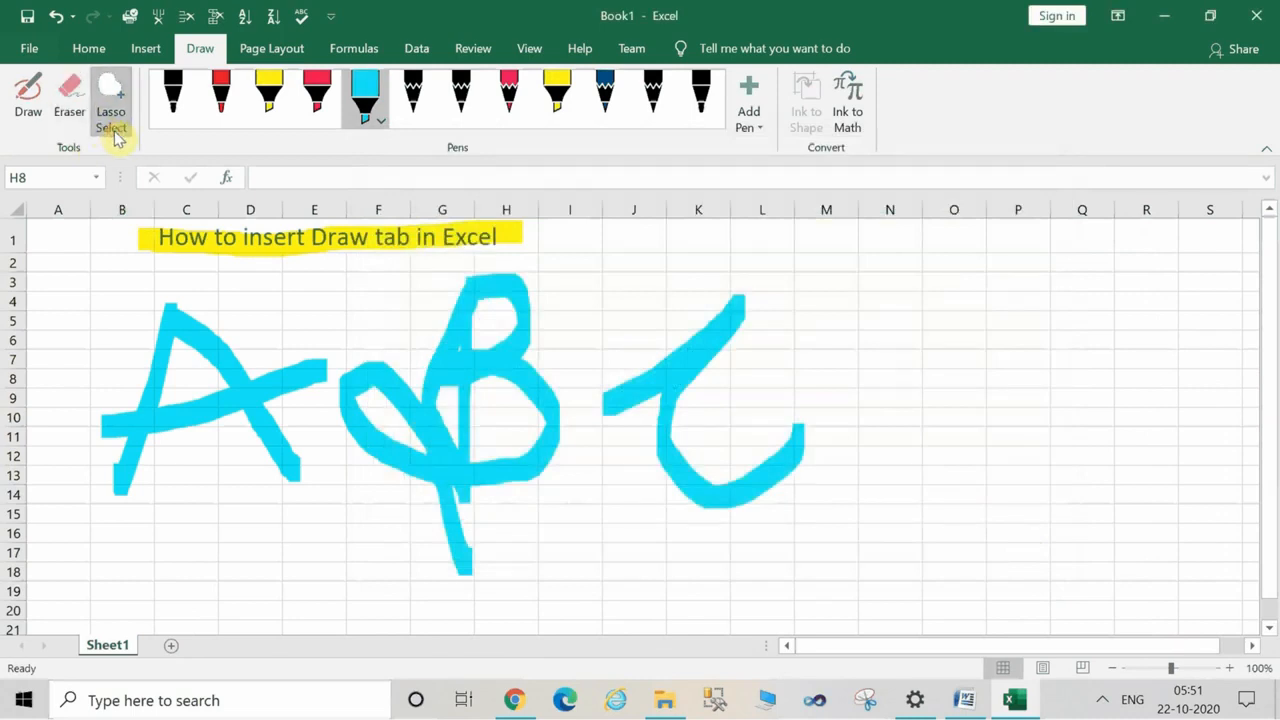
Draw freehand yellow highlighter loops around the blue letter A and open the choice of pen types to add.
left_click(268, 95)
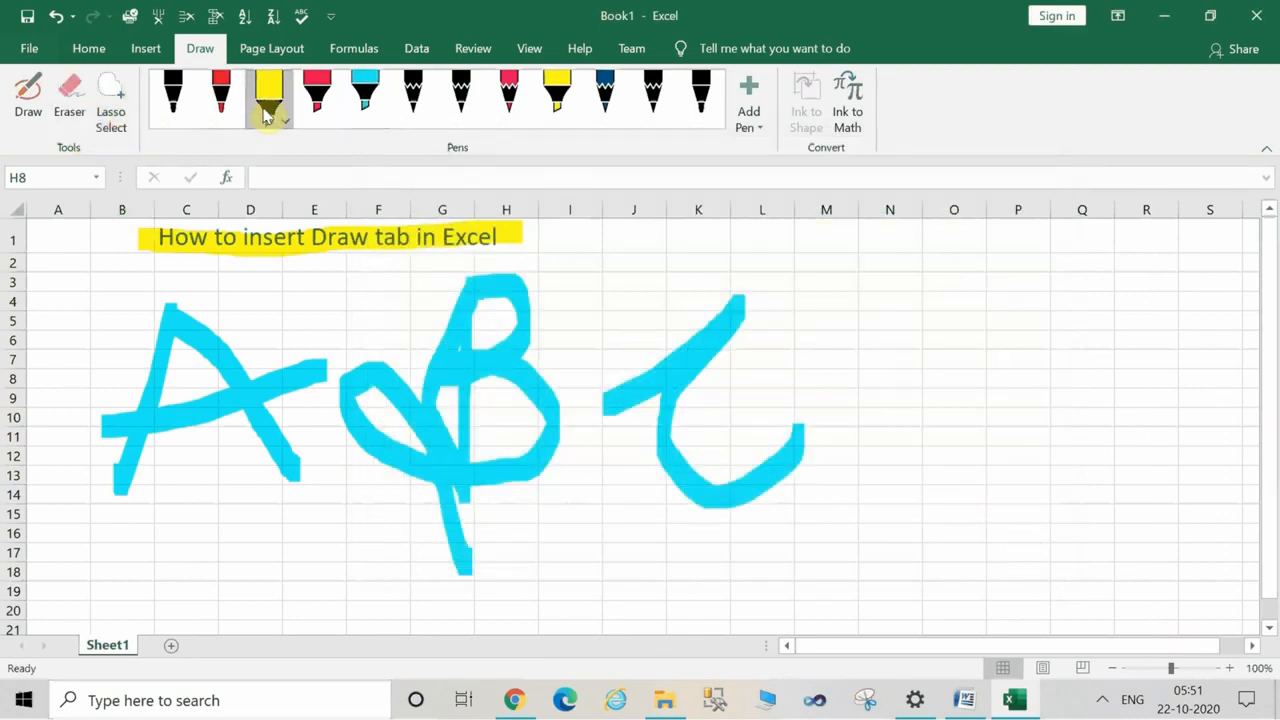
mouse_move(283, 303)
left_mouse_down()
mouse_move(351, 320)
mouse_move(257, 580)
mouse_move(40, 420)
mouse_move(115, 340)
mouse_move(260, 326)
left_mouse_up()
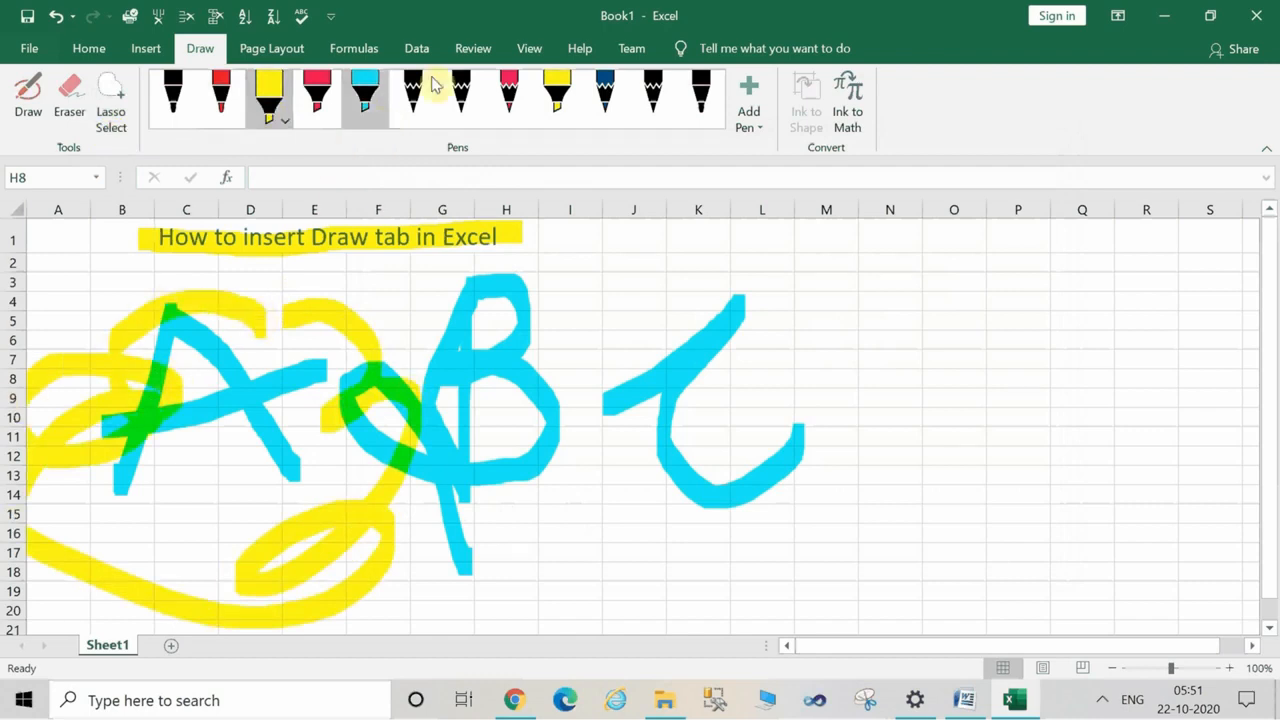
left_click(765, 127)
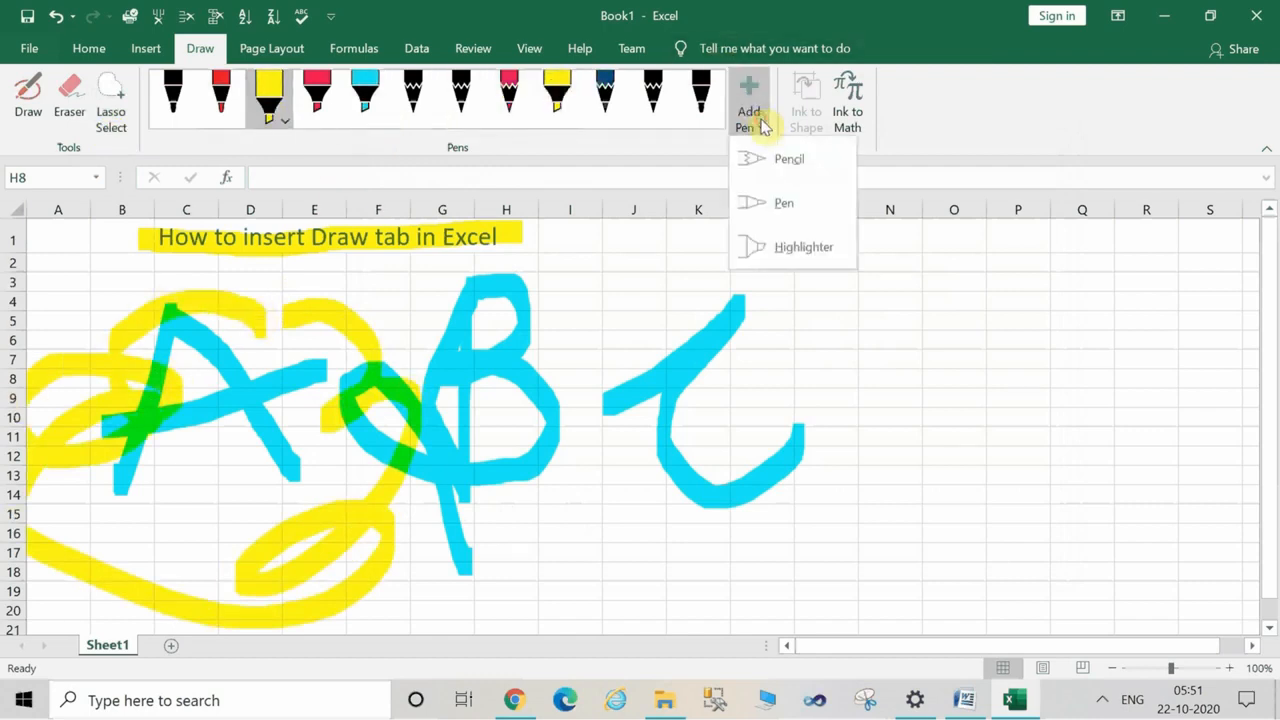
Start closing the unsaved workbook, cancel the closing, and minimize Excel to the desktop.
left_click(1256, 15)
left_click(1256, 15)
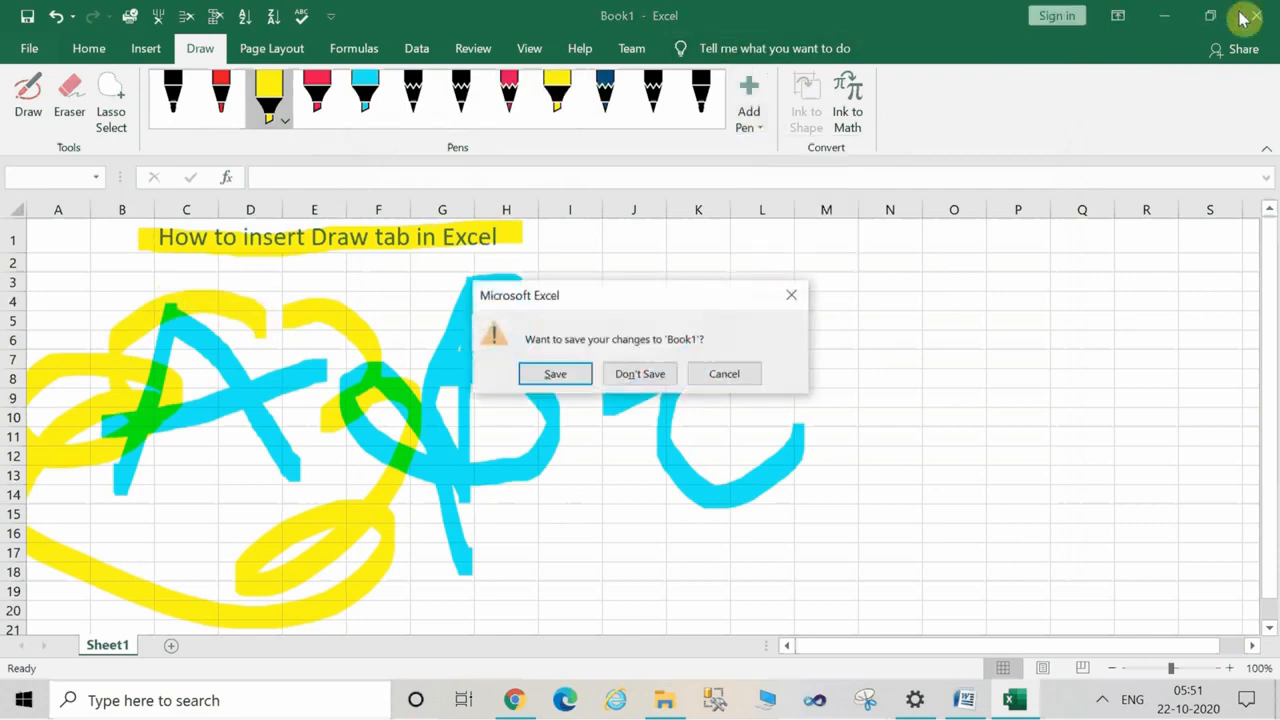
left_click(748, 374)
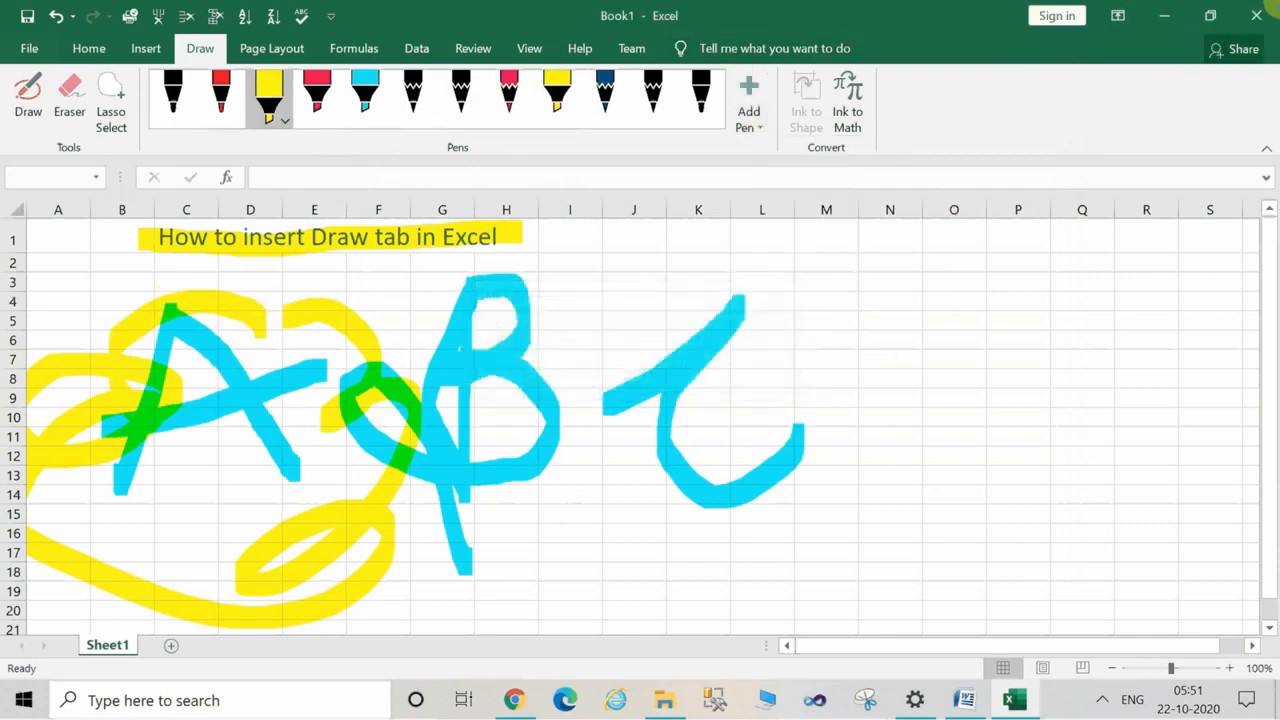
left_click(1165, 23)
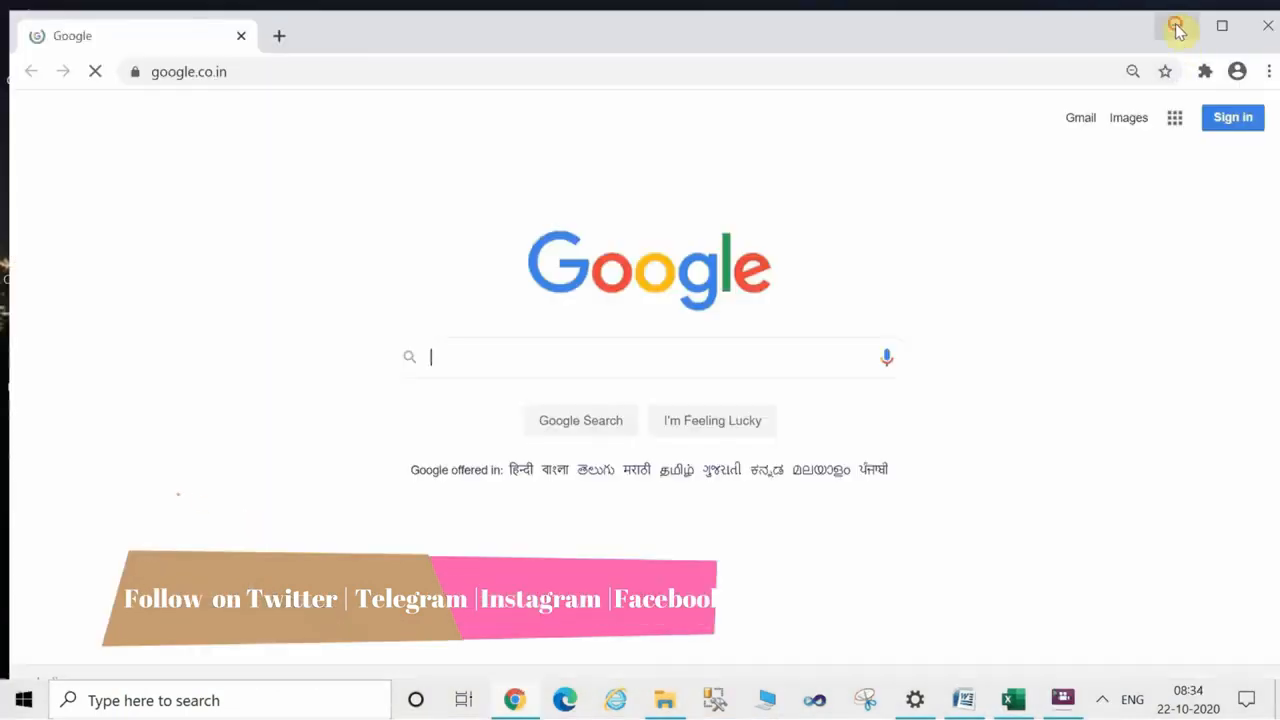
left_click(1176, 24)
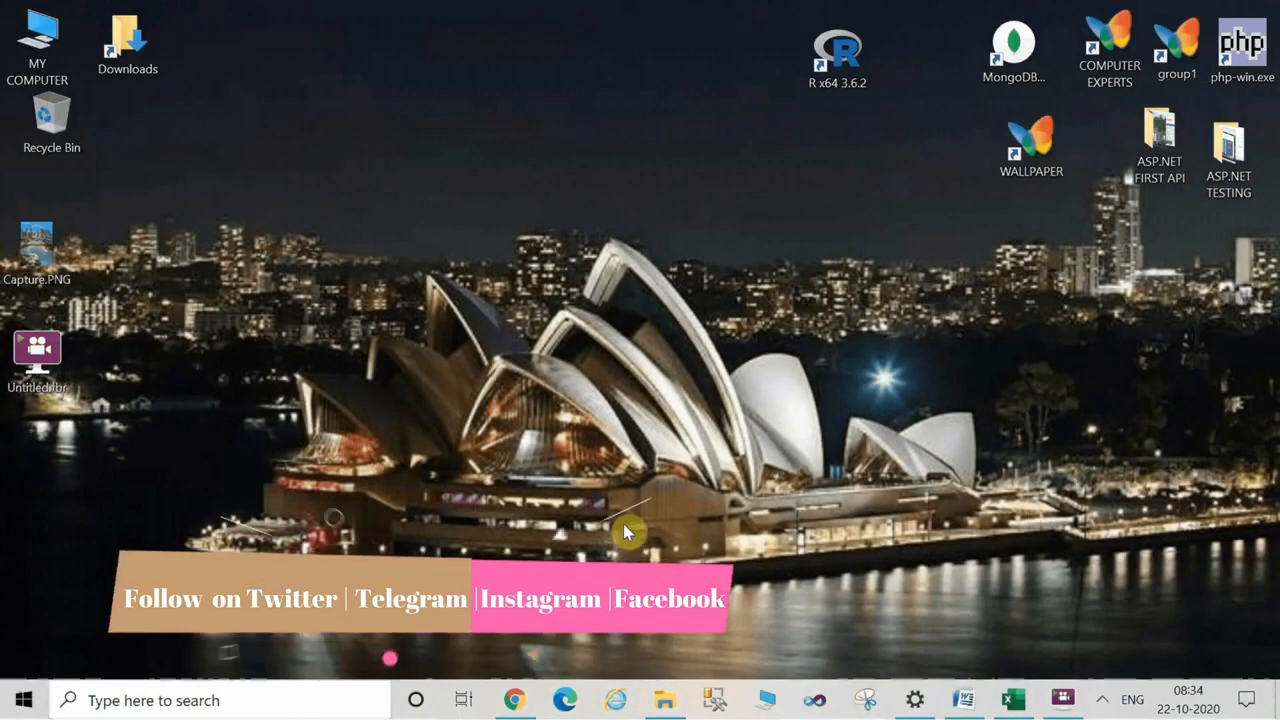
Switch to Chrome, open youtube.com/channel/UCTrF8xRp3E8CHDhxN8q2Jrg and look through the channel's home page.
left_click(515, 700)
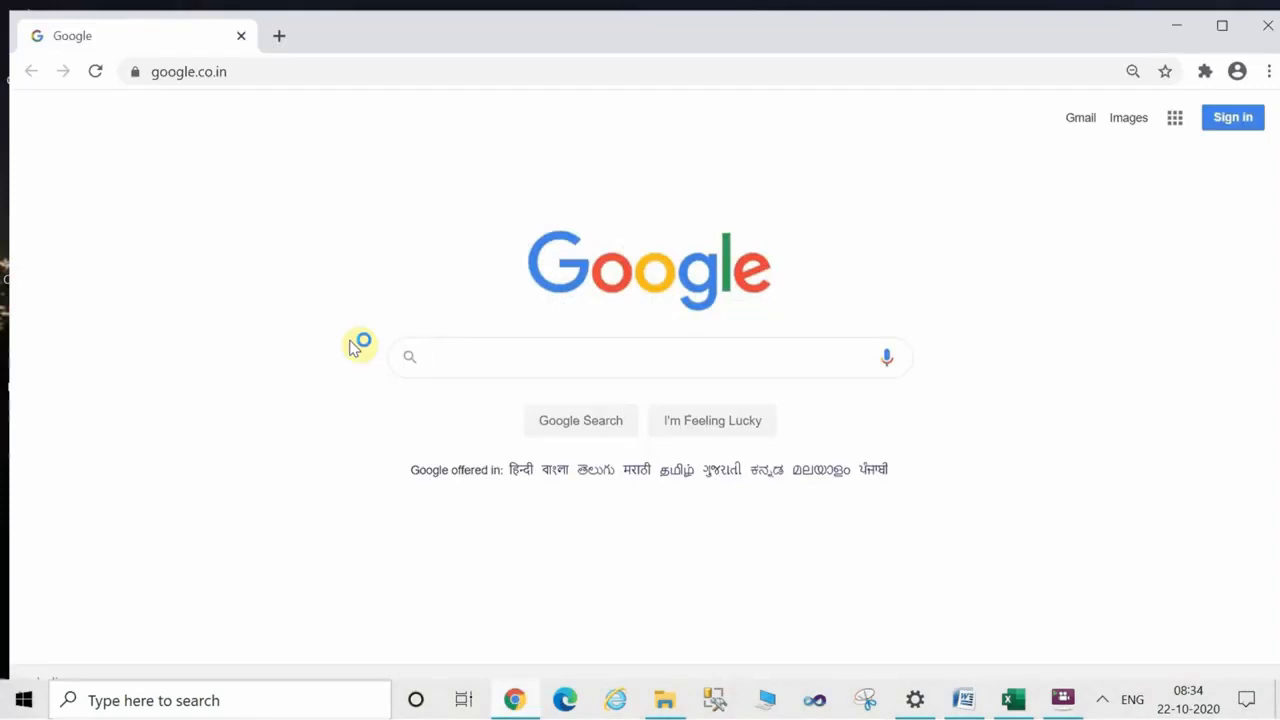
left_click(200, 71)
double_click(200, 72)
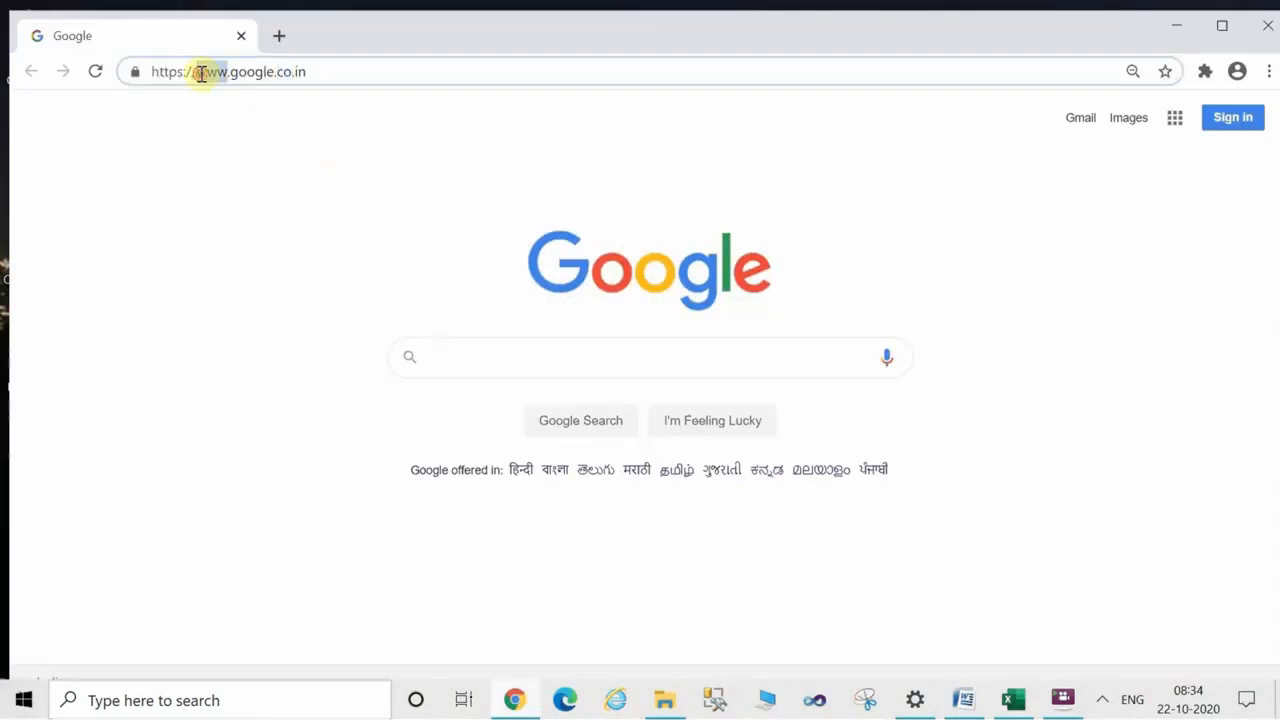
key("shift+Home")
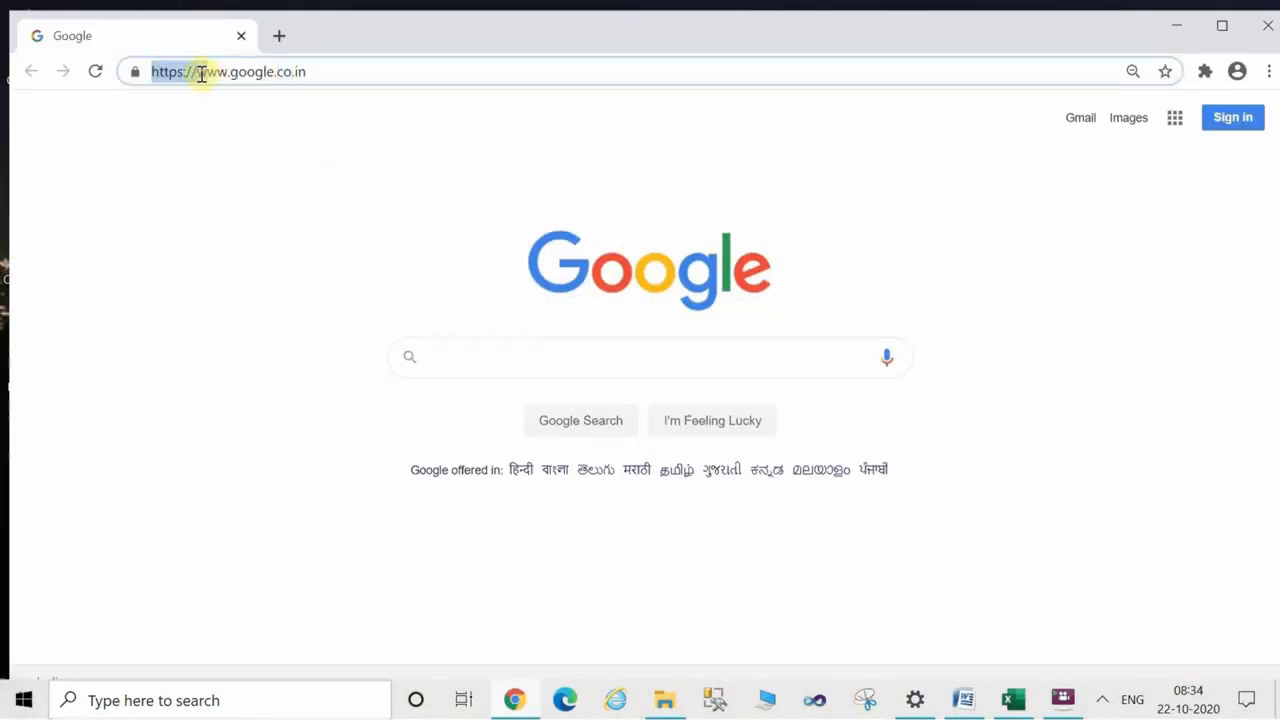
key("shift+Right")
key("shift+Right")
key("shift+Right")
key("shift+Right")
key("shift+Right")
key("shift+Right")
key("shift+Right")
type("https://www.youtube.com/channel/UCTrF8xRp3E8CHDhxN8q2Jrg")
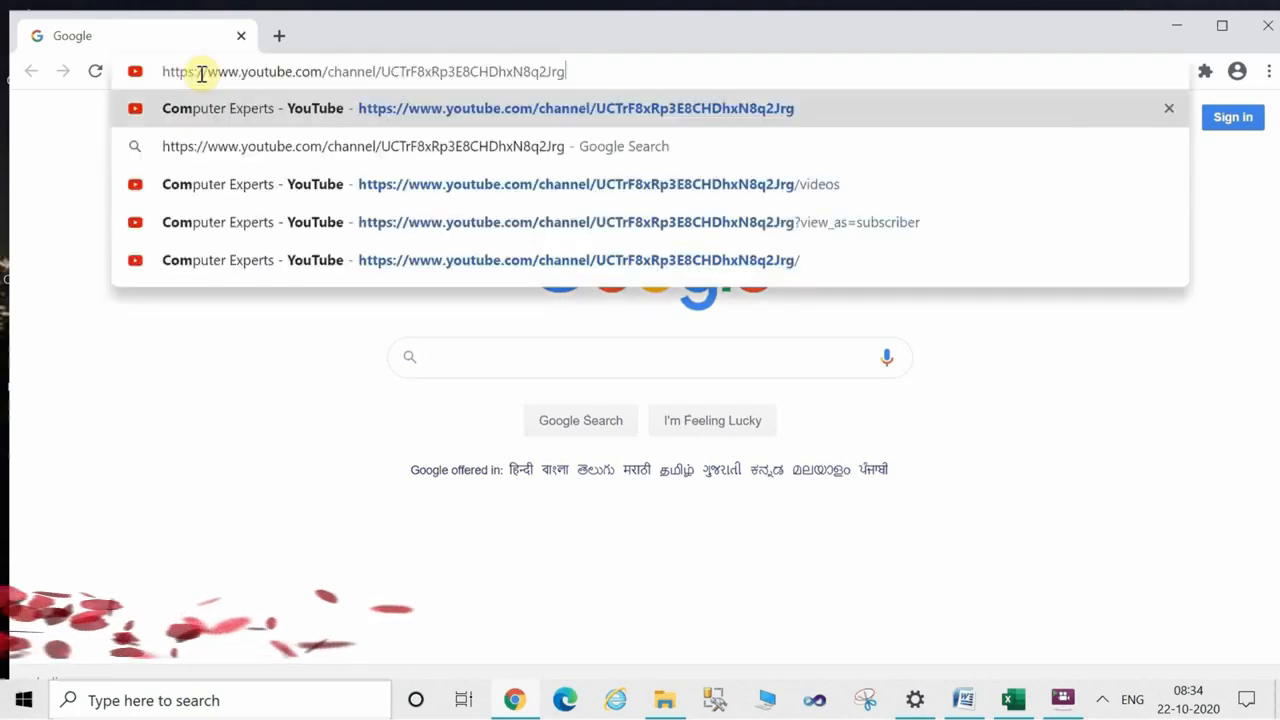
key("Return")
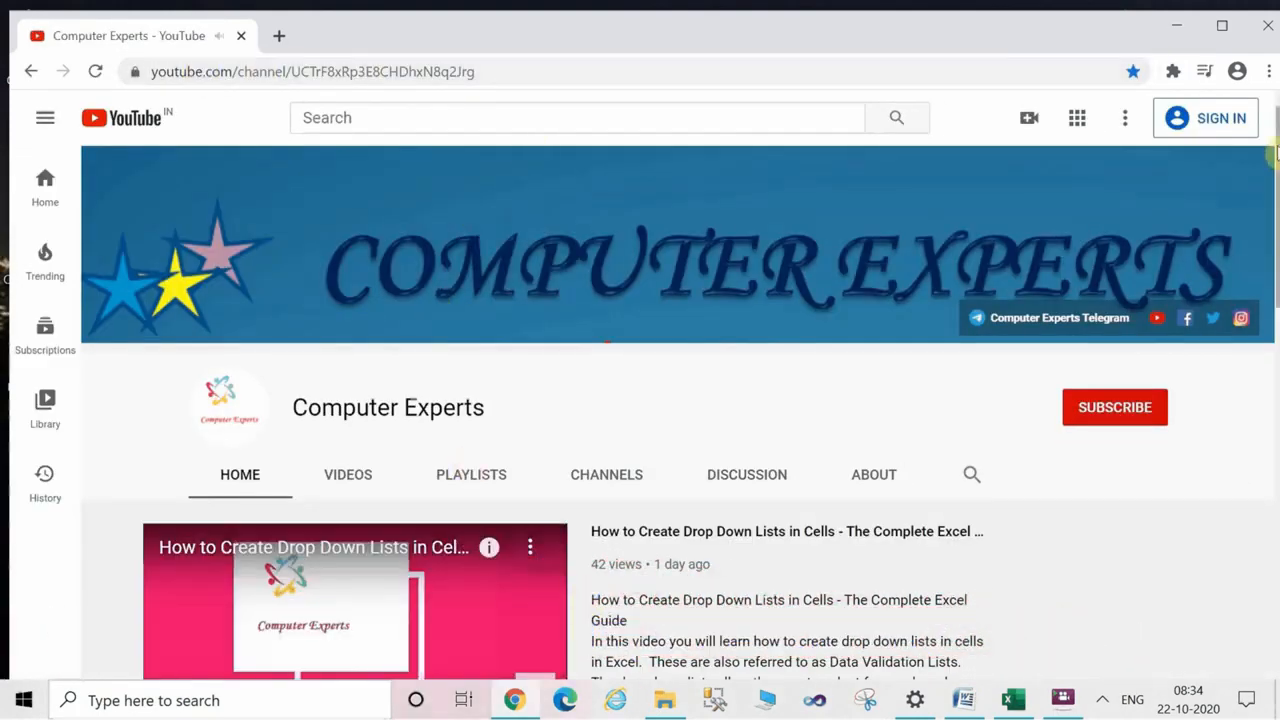
left_click_drag(1277, 185, 1275, 241)
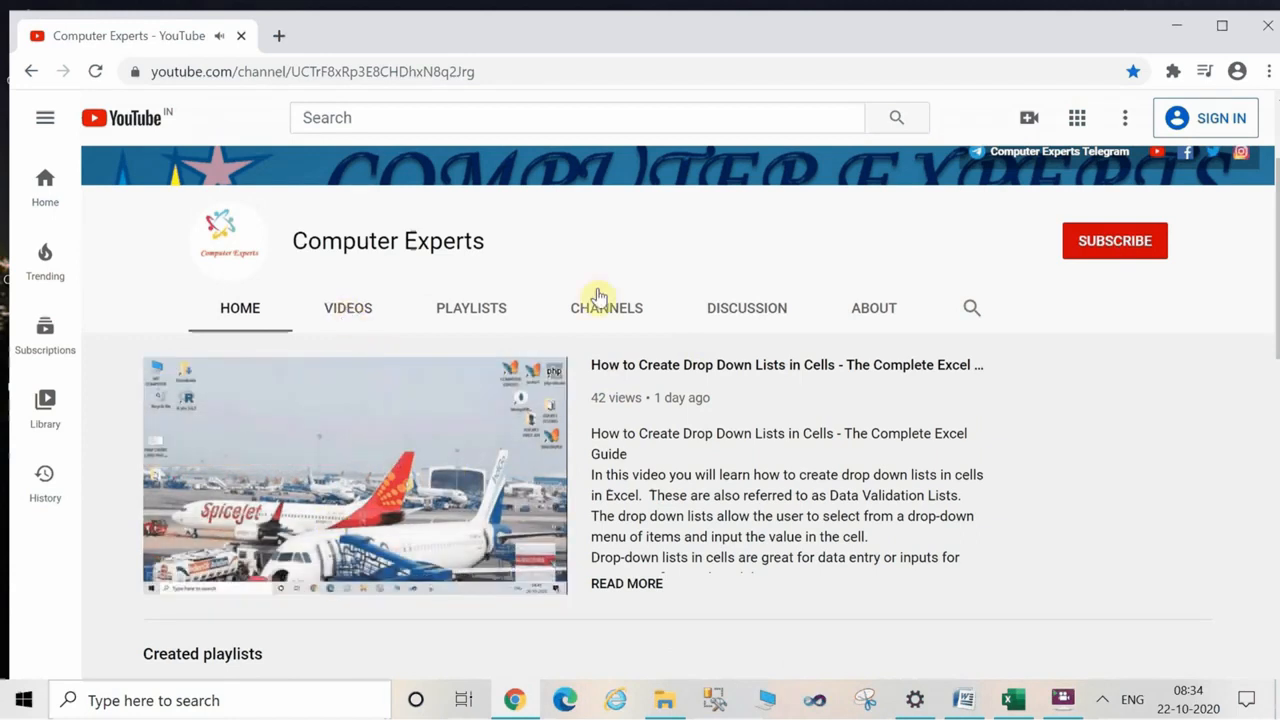
left_click_drag(1276, 215, 1276, 500)
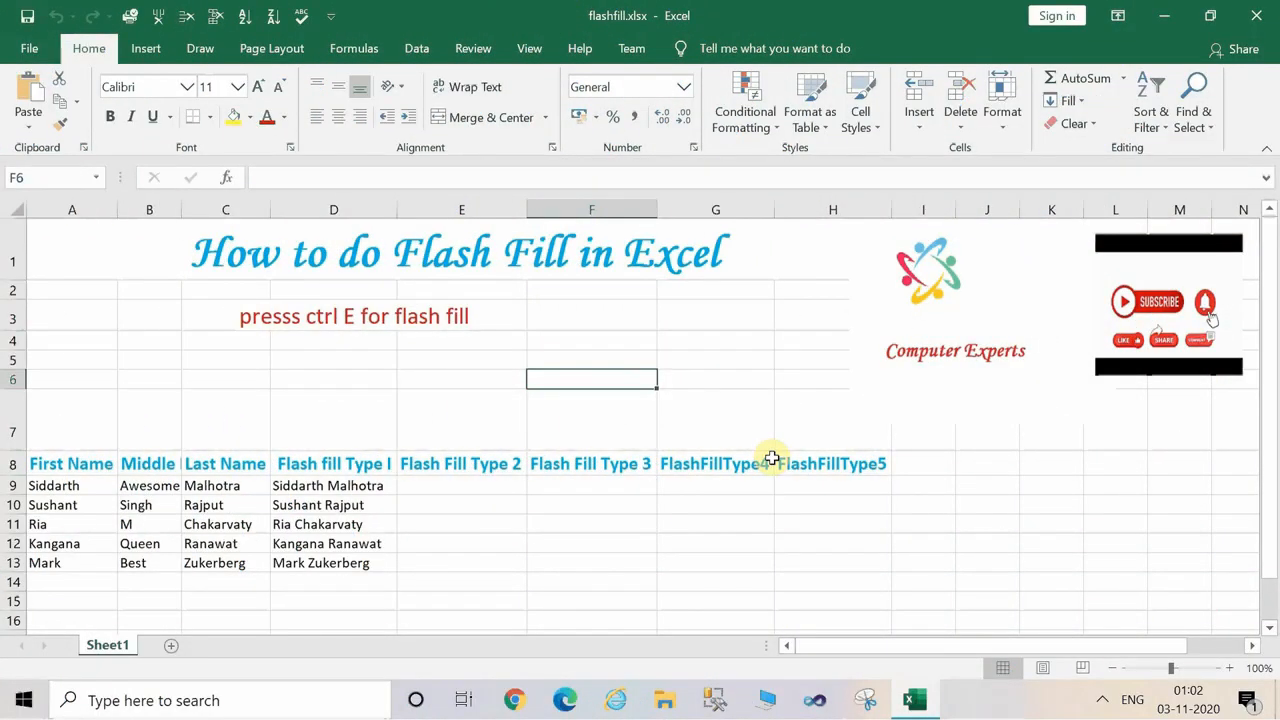
Enter the first person's last name followed by the first name in E9 and flash fill the rest of Flash Fill Type 2.
left_click(454, 486)
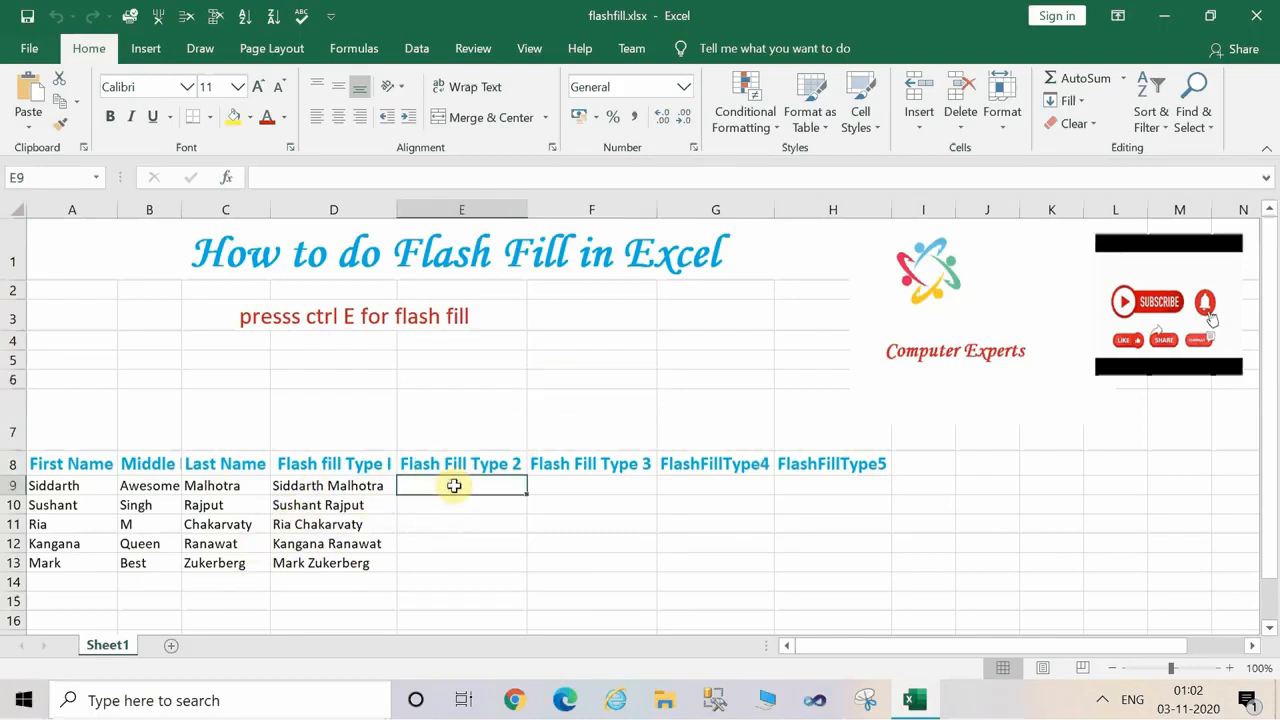
type("ma")
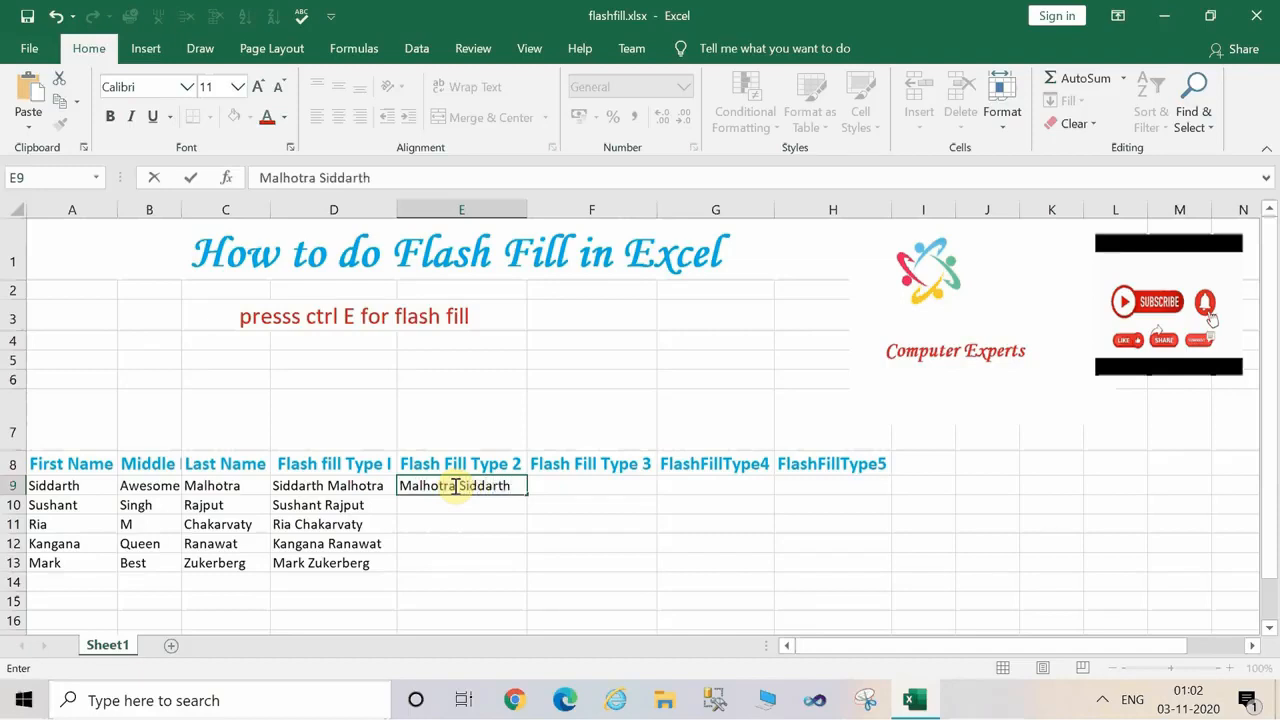
key("Return")
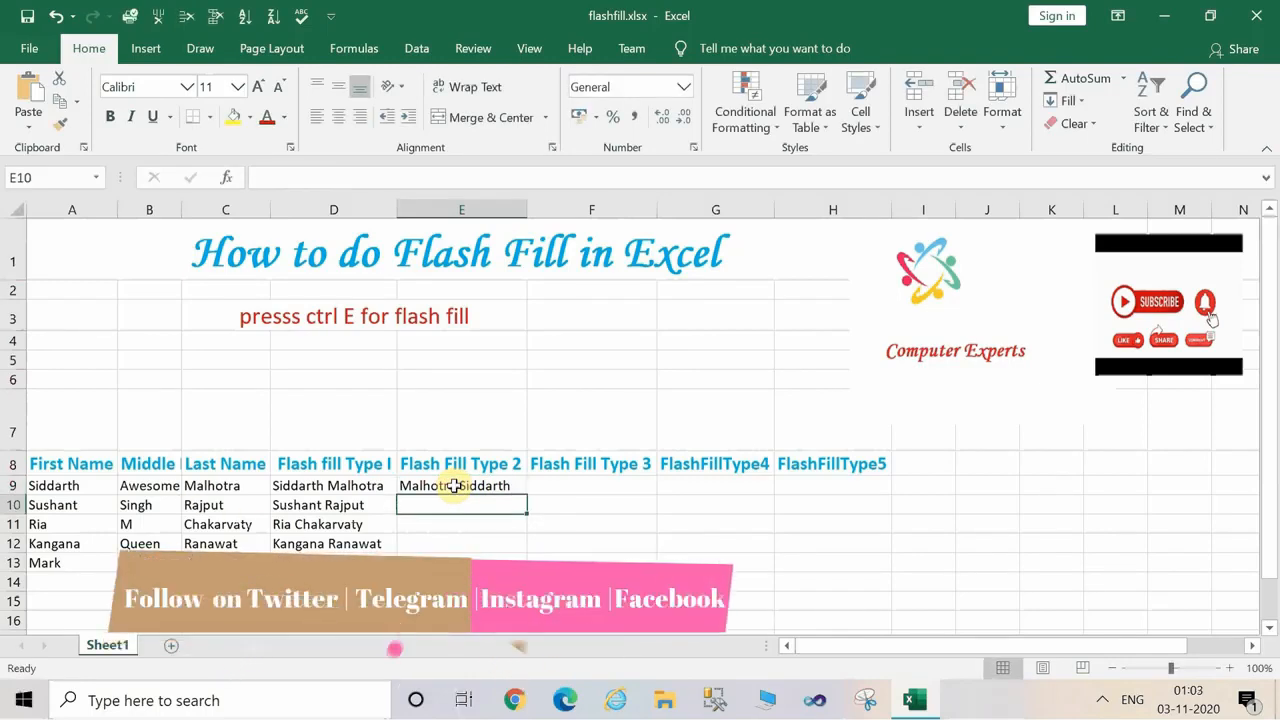
key("ctrl+e")
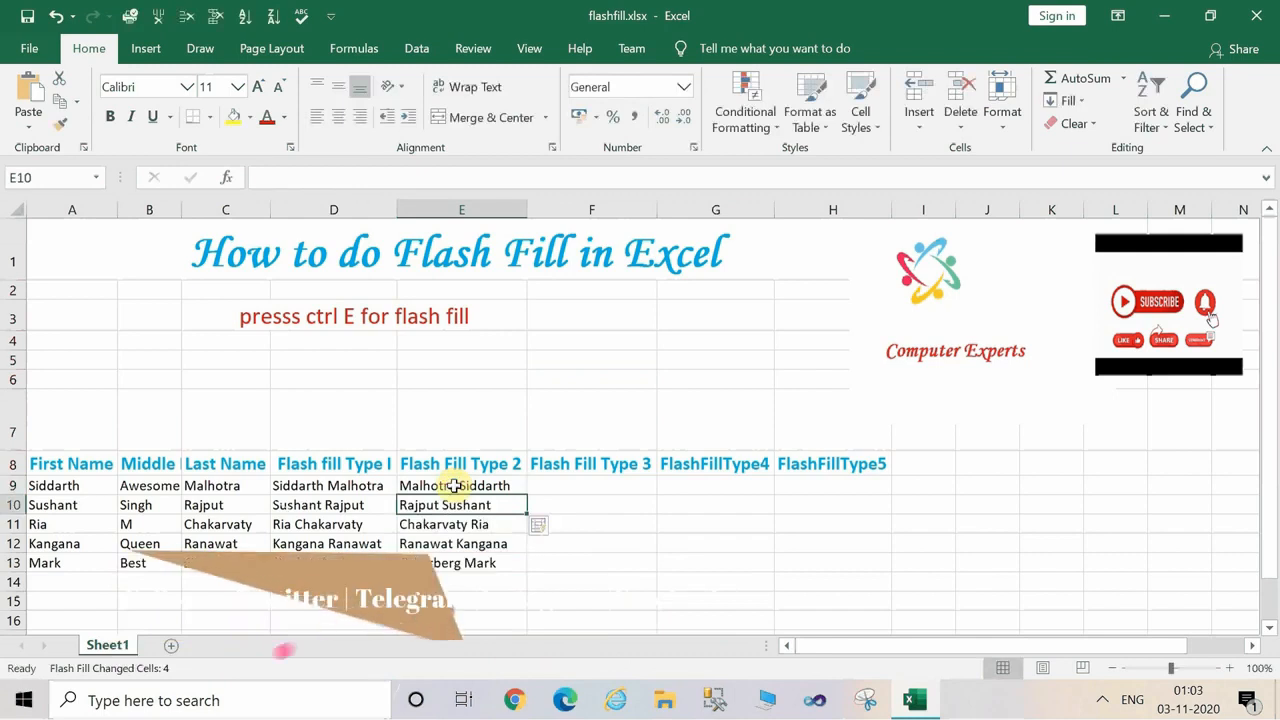
Enter the first person's first name in lowercase in F9 and flash fill the rest of Flash Fill Type 3 from F10.
left_click(610, 487)
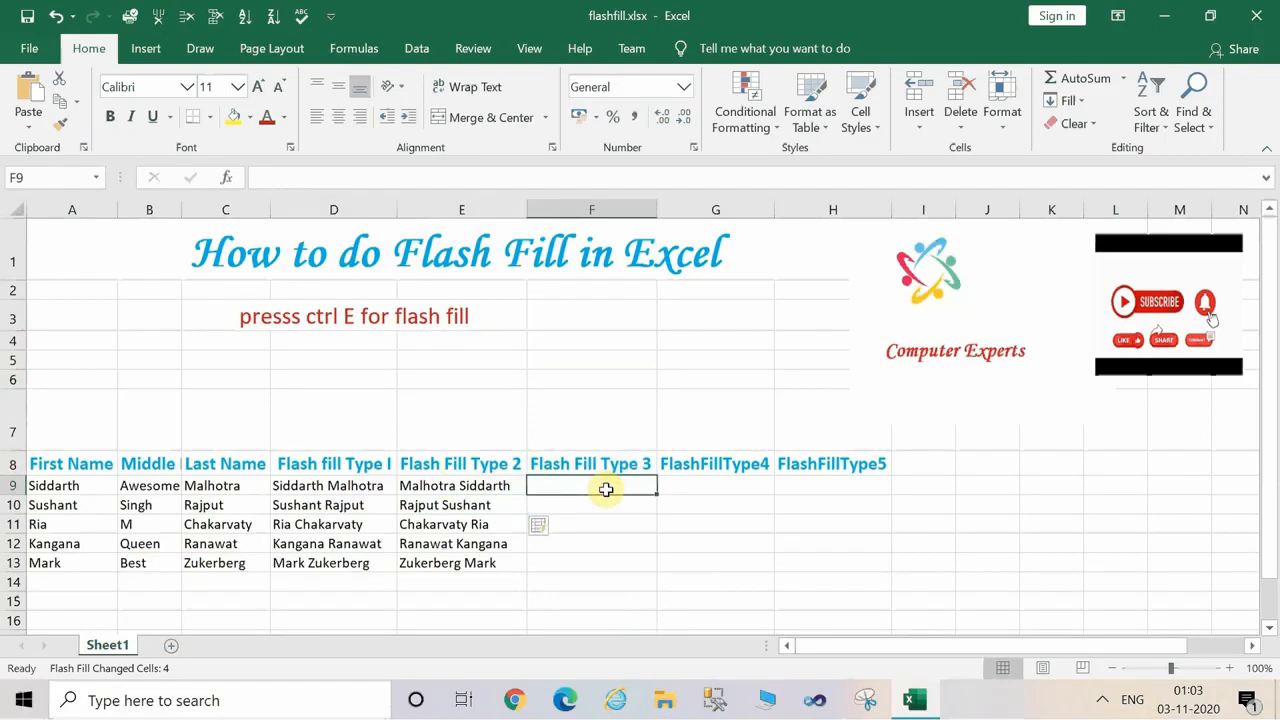
type("siddarth")
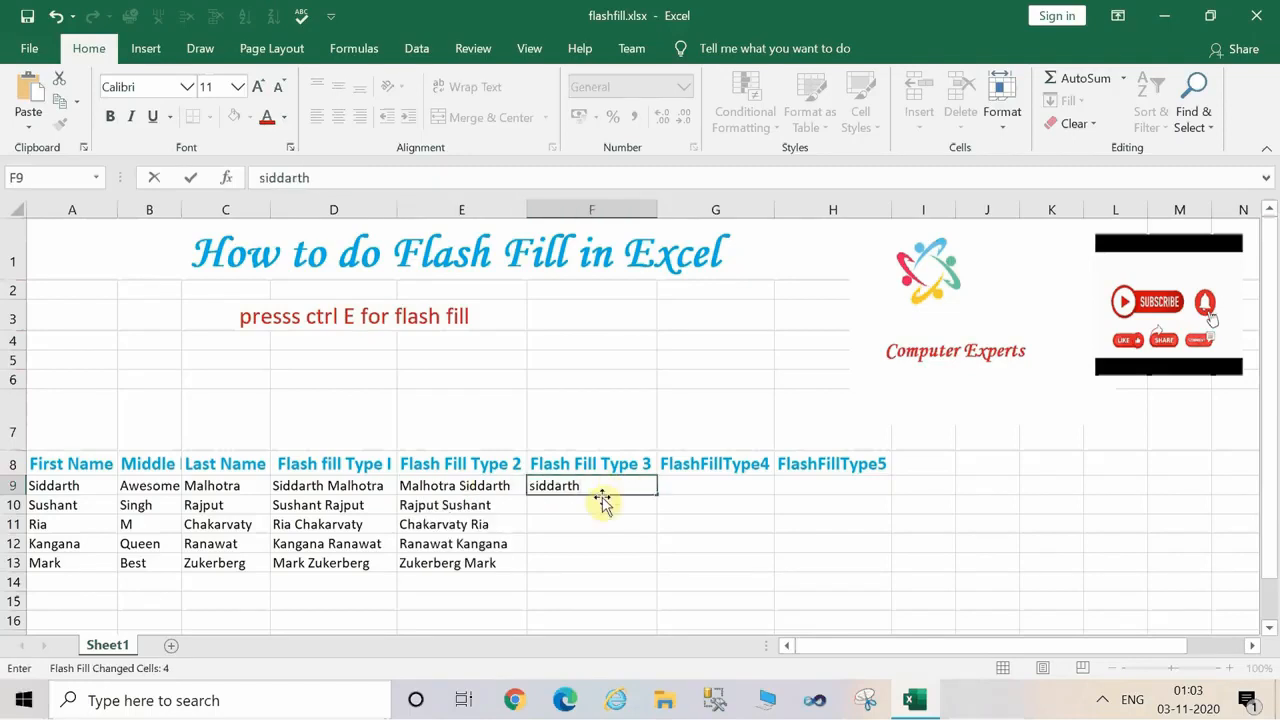
key("Return")
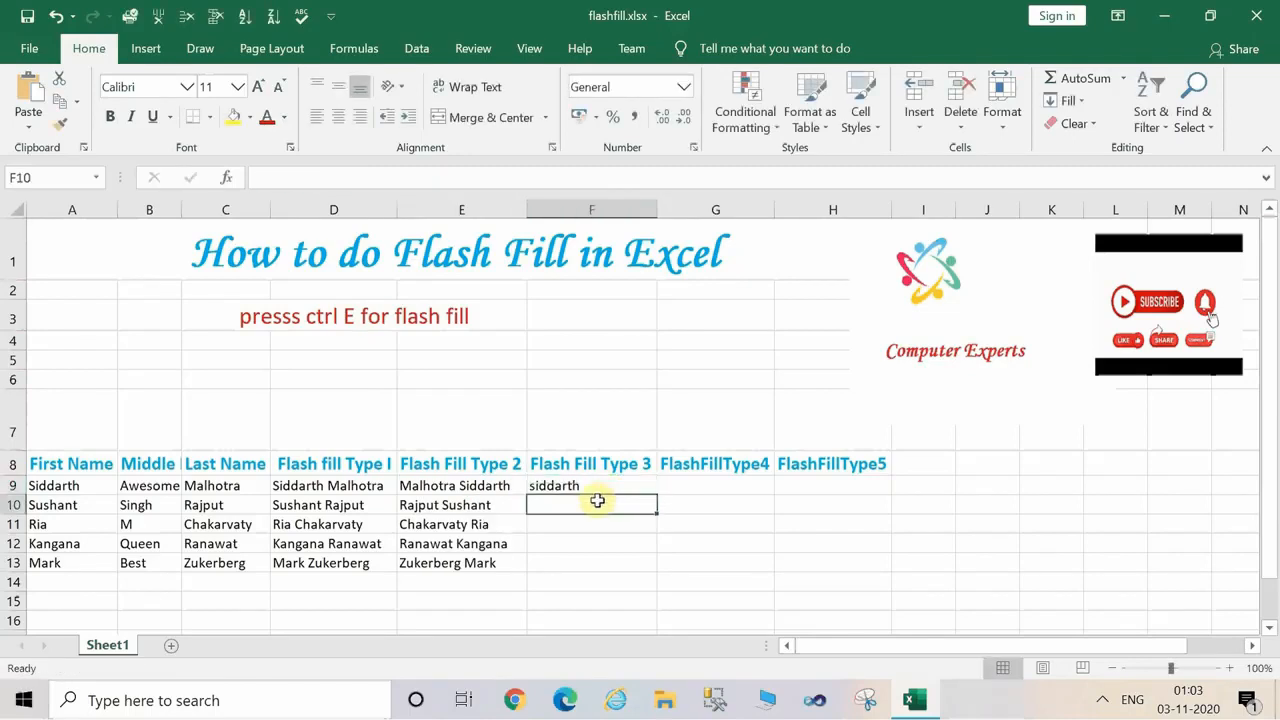
type("excel tutorial")
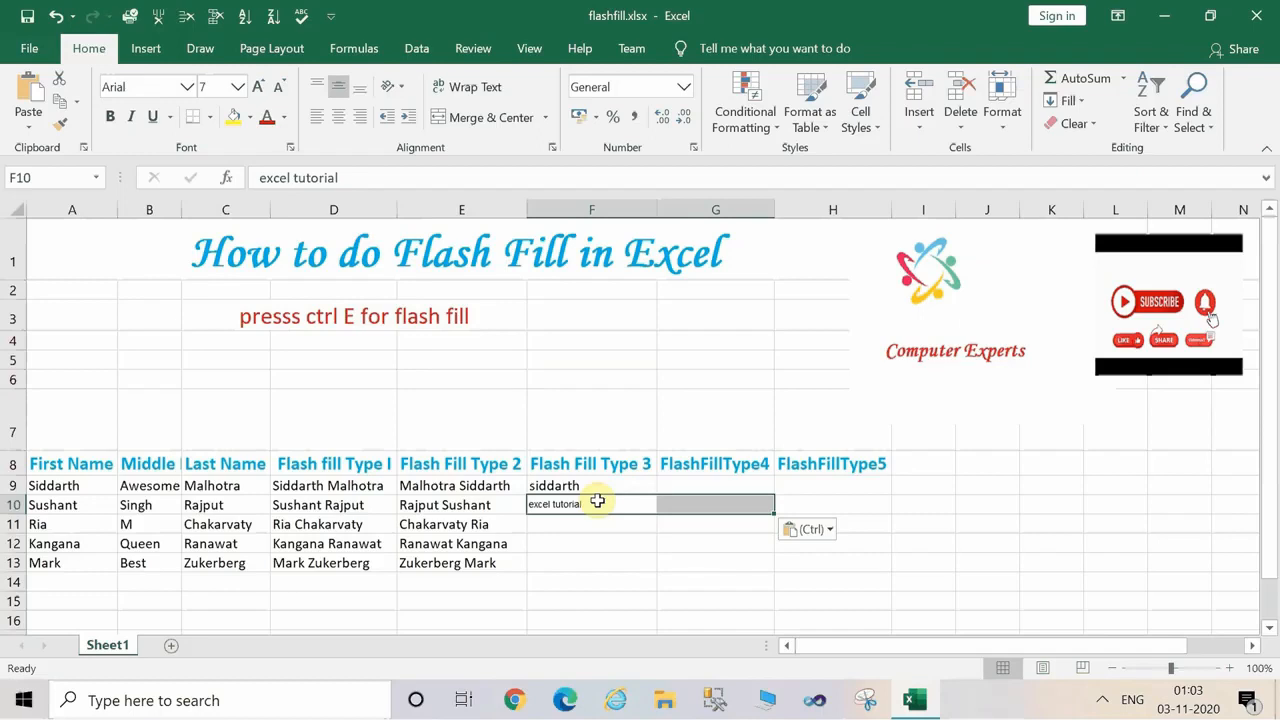
key("ctrl+z")
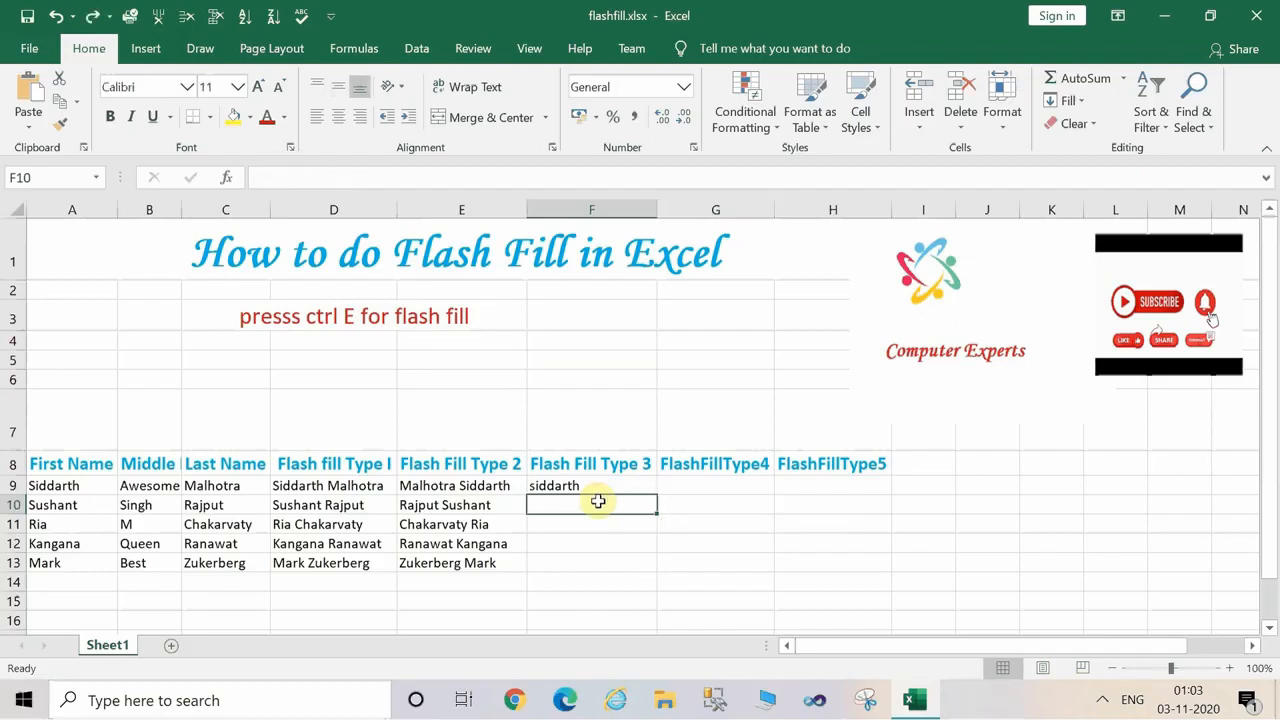
left_click(609, 486)
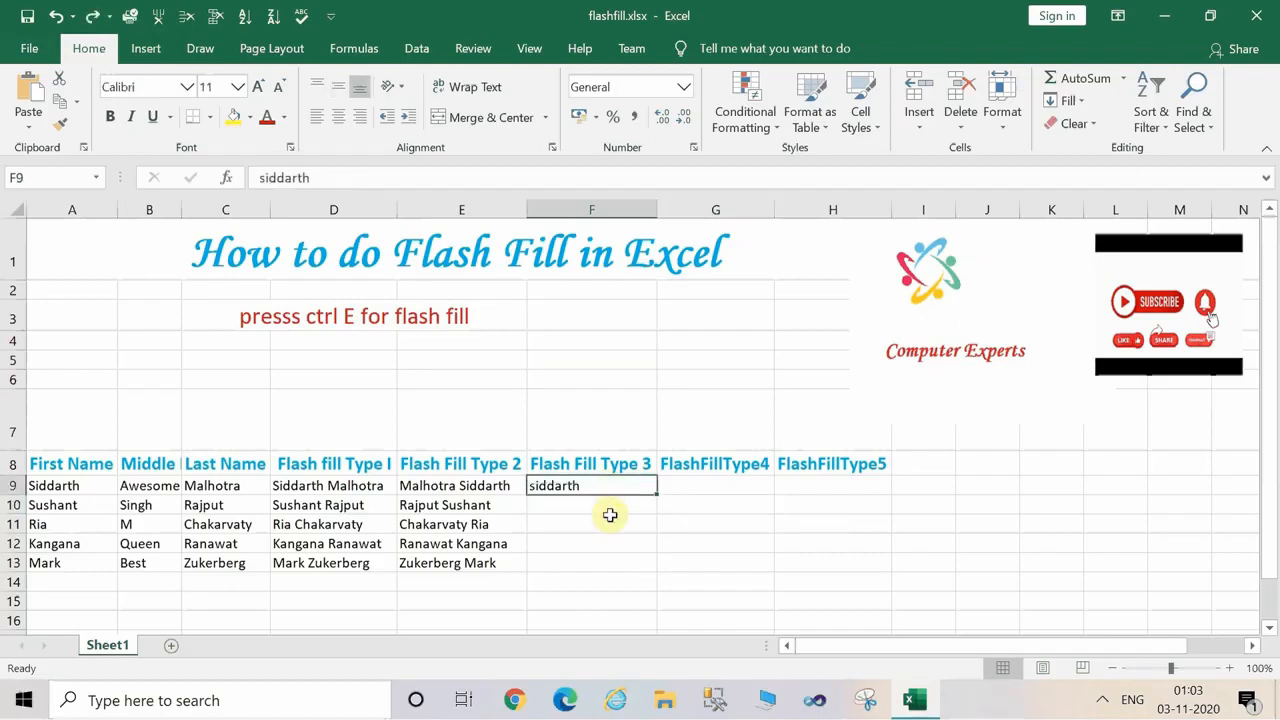
left_click(605, 499)
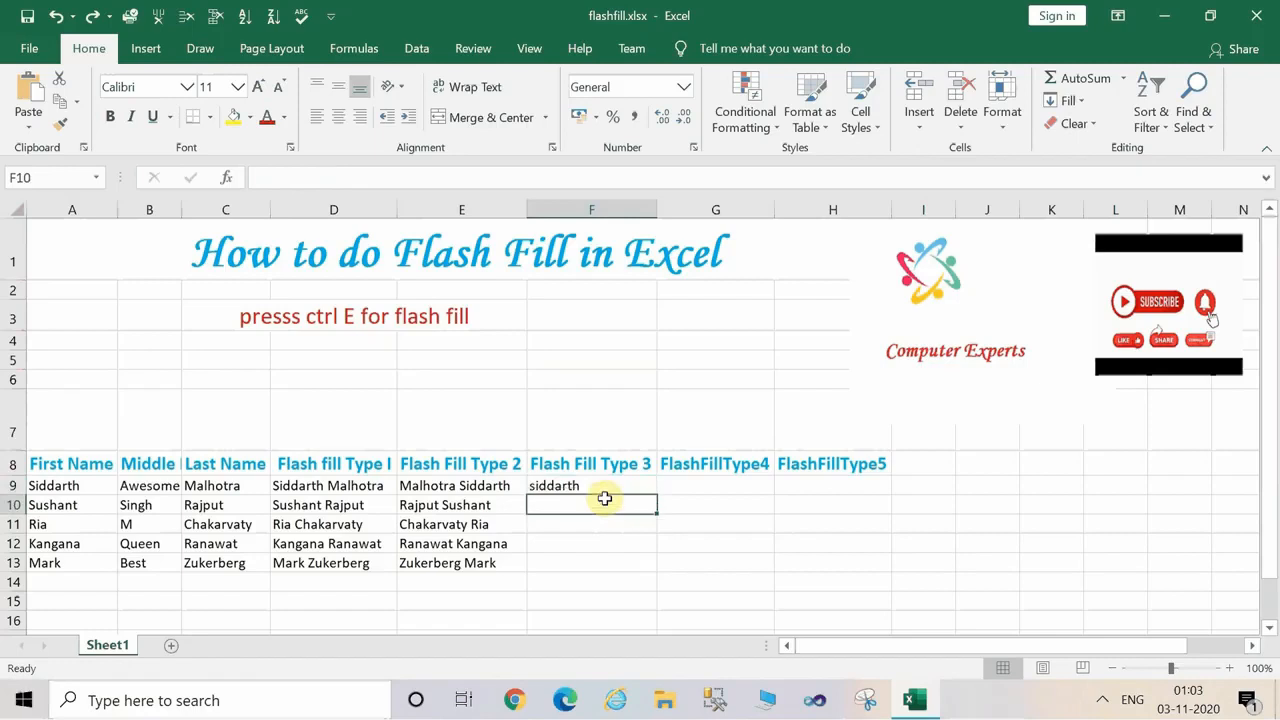
key("ctrl+e")
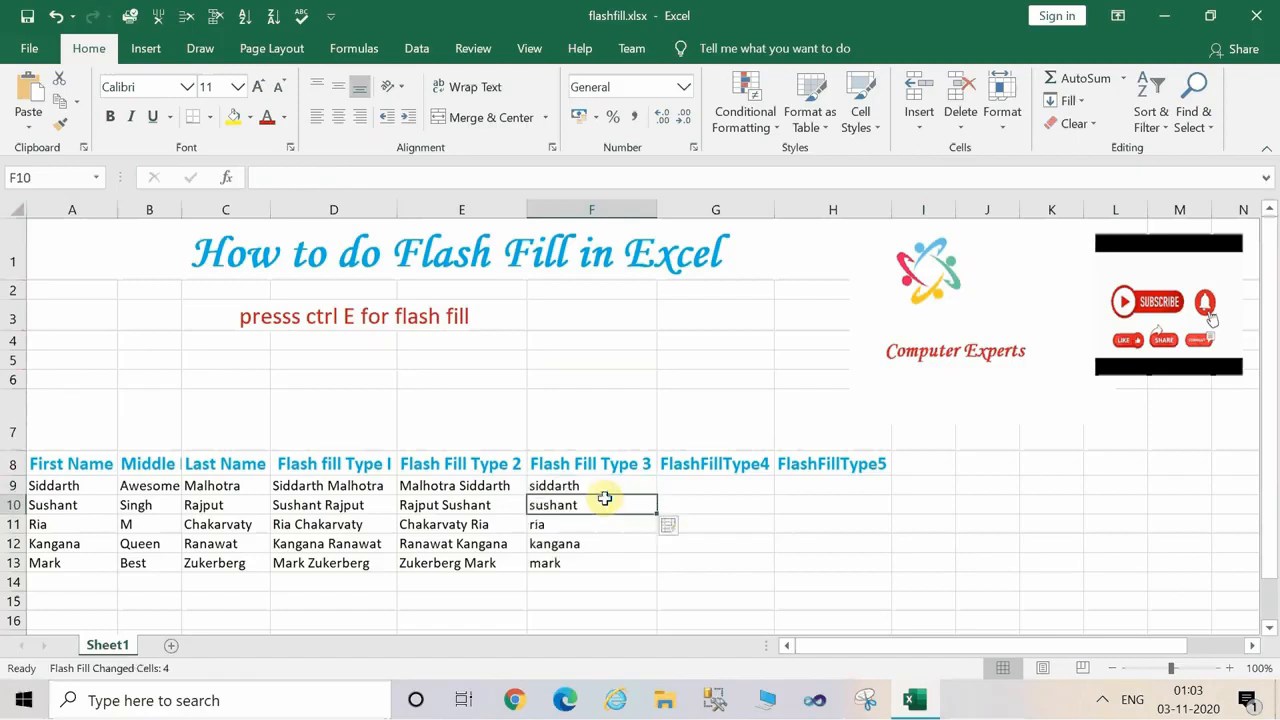
Enter the lowercase middle name "awesome" in G9 and flash fill the remaining rows of FlashFillType4.
left_click(706, 503)
left_click(705, 484)
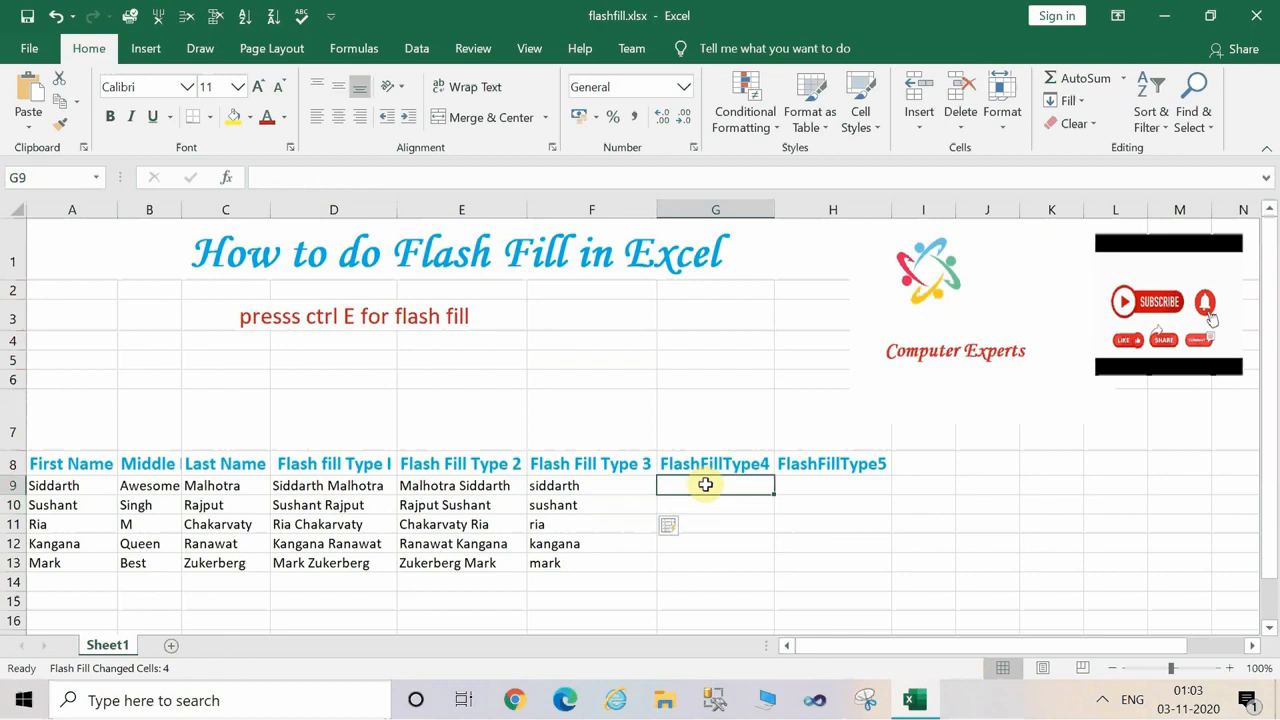
type("awesome")
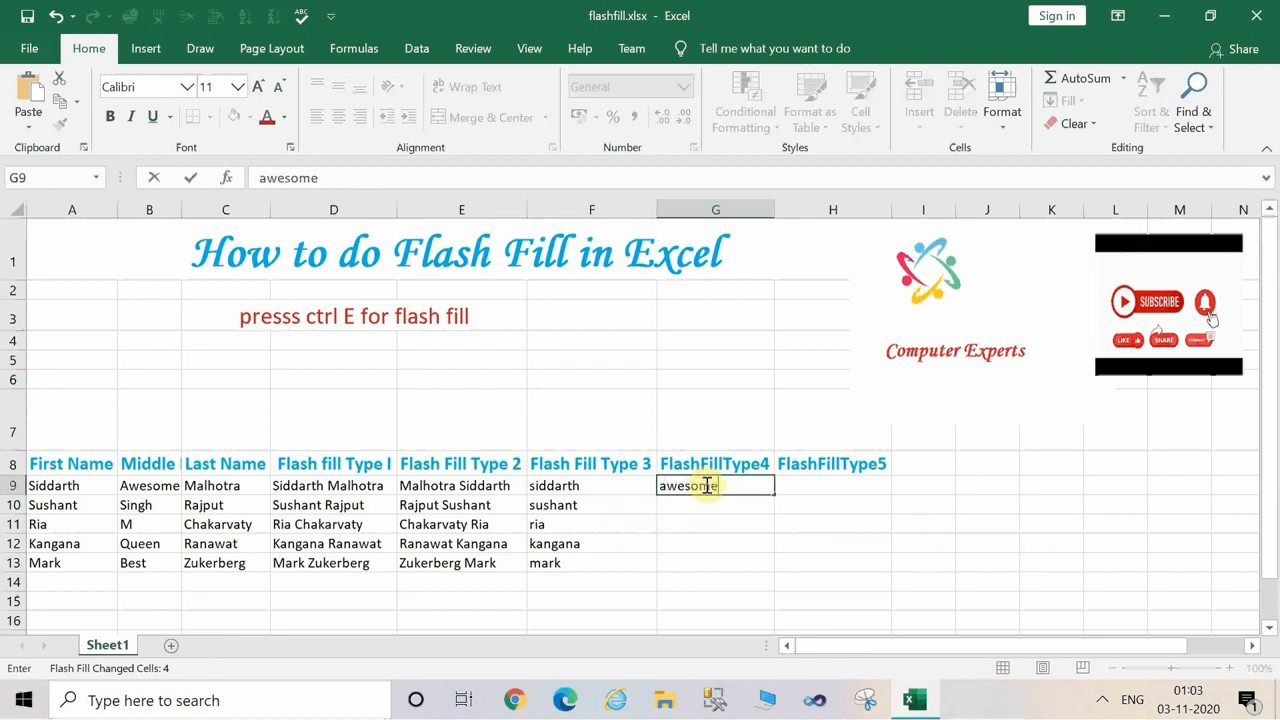
key("Return")
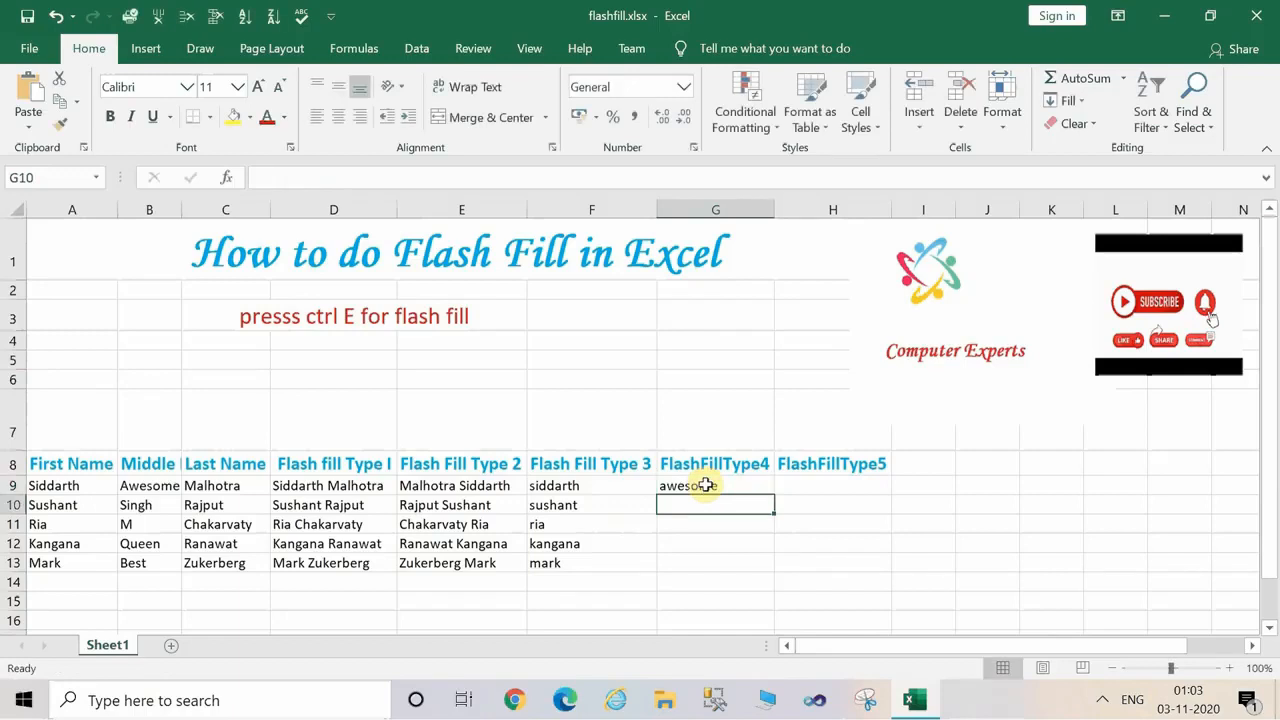
key("ctrl+e")
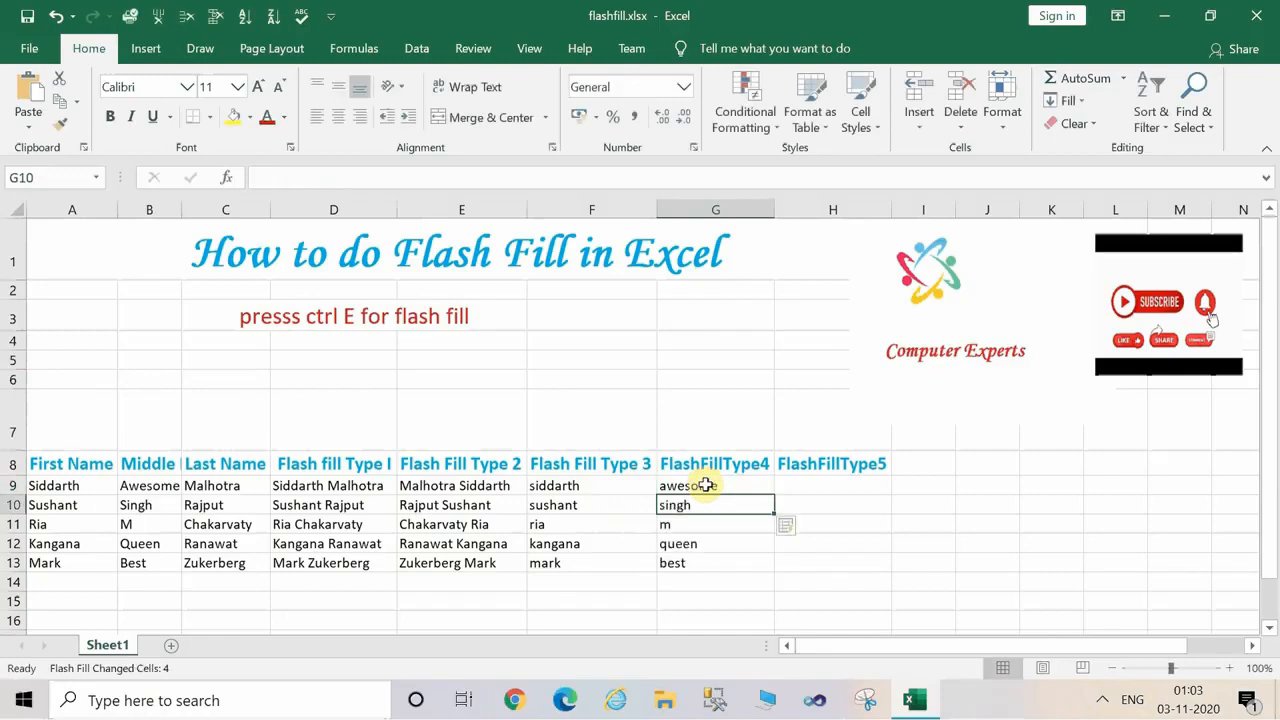
Enter the first person's last name in lowercase in H9 and flash fill the remaining rows of FlashFillType5 from H10.
left_click(808, 497)
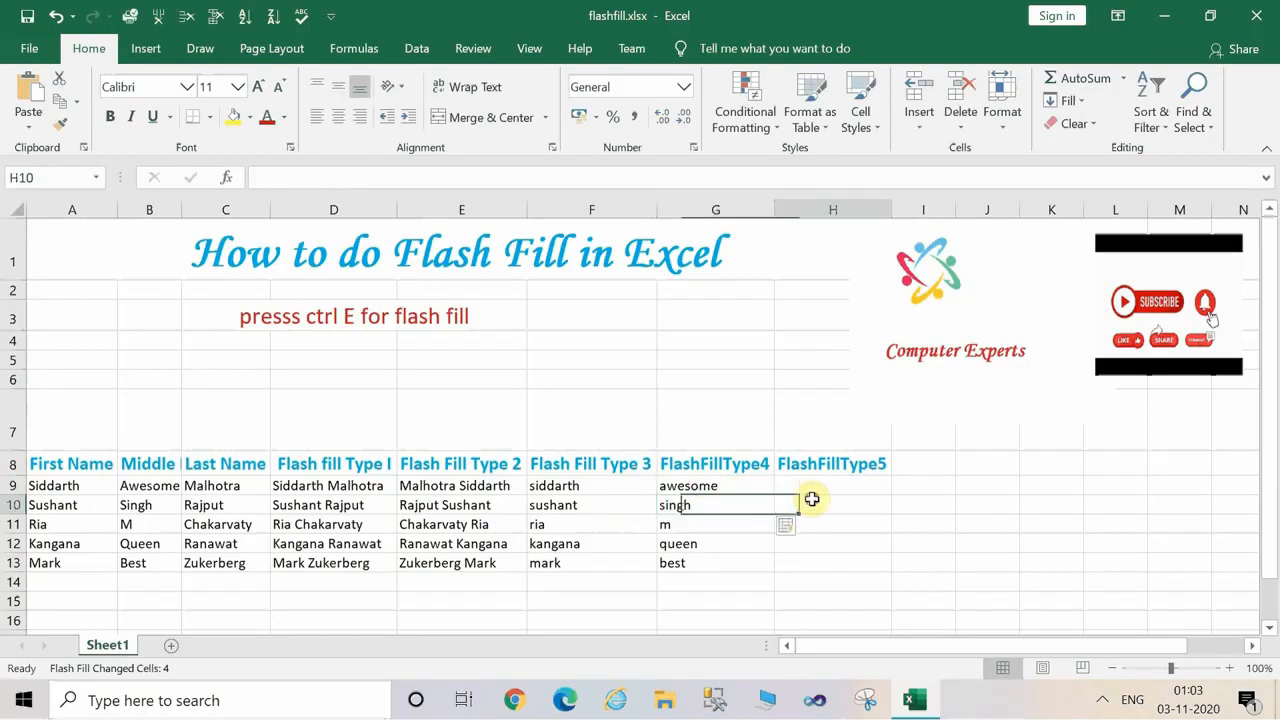
left_click(810, 485)
type("mah")
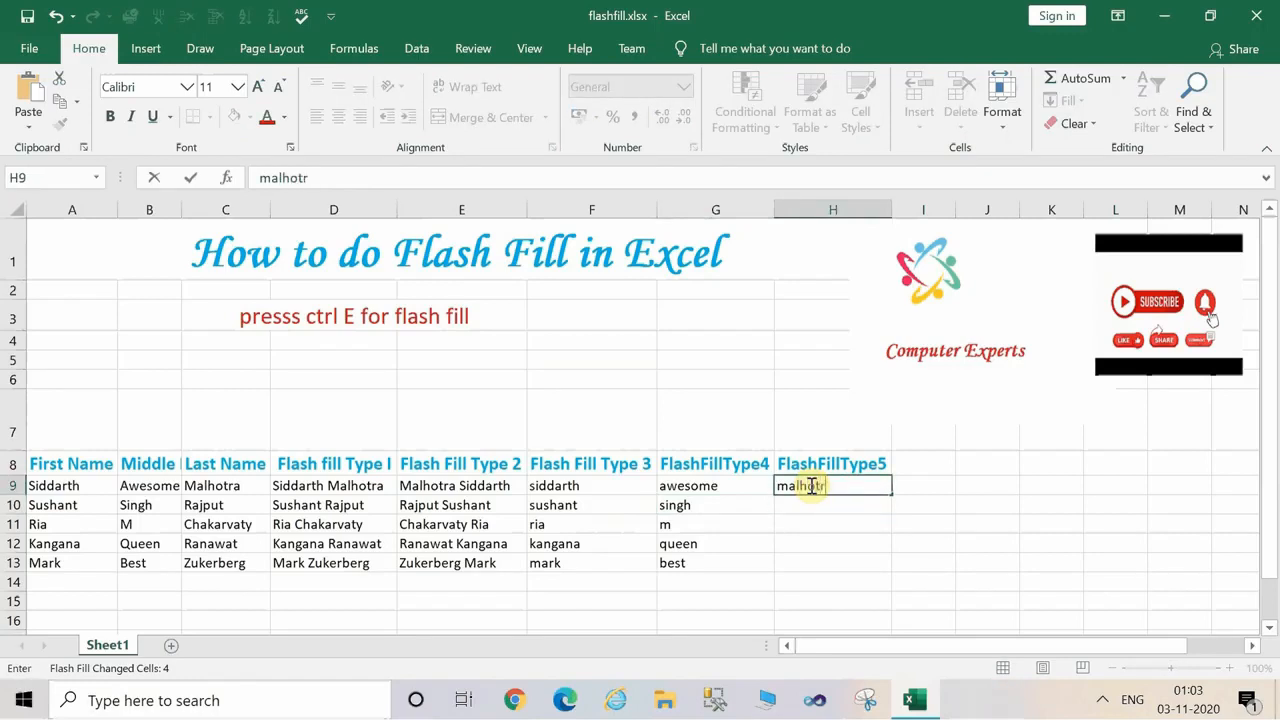
type("hotra")
key("Return")
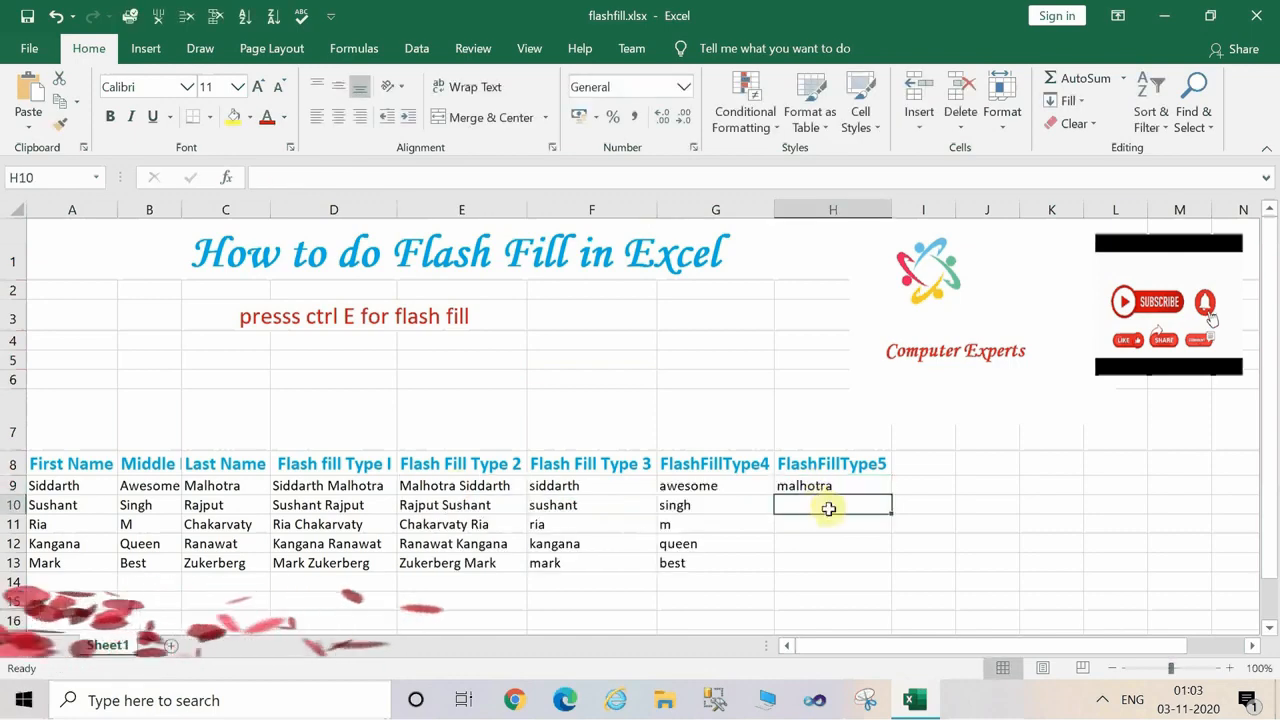
key("ctrl+e")
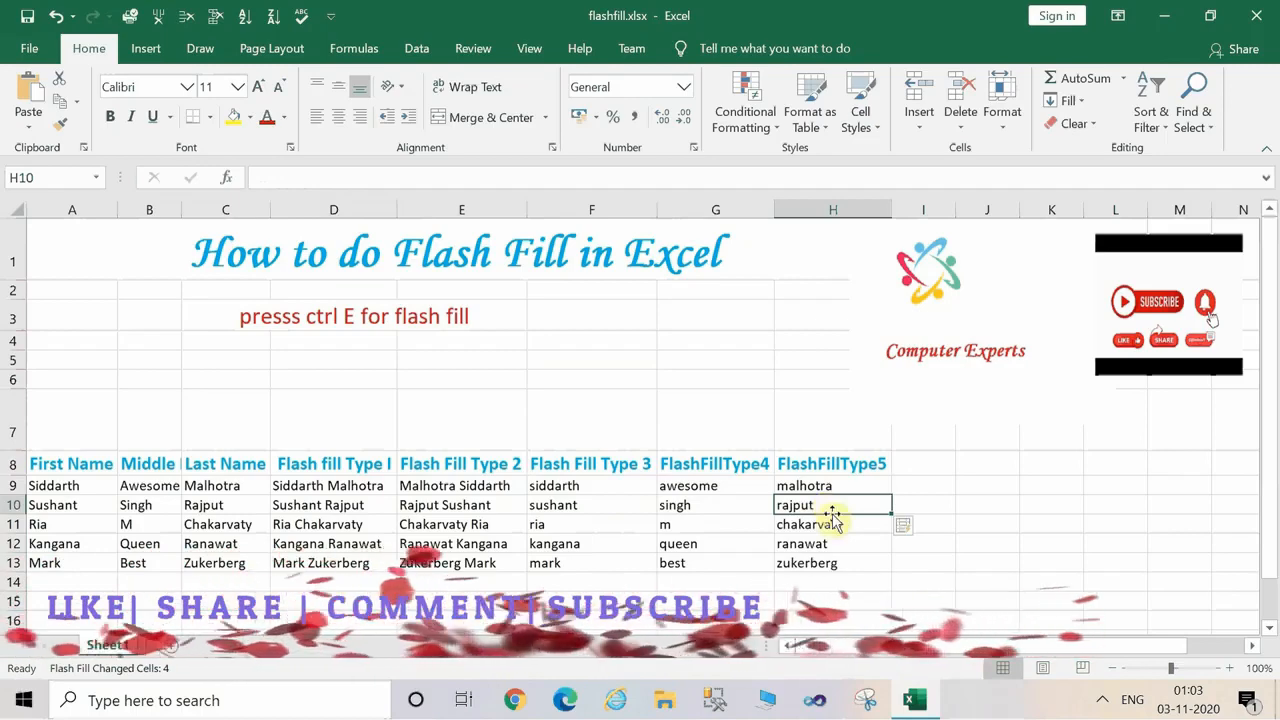
left_click(858, 540)
Copy the FlashFillType5 header from H8 into cells I8 and K8.
left_click(925, 484)
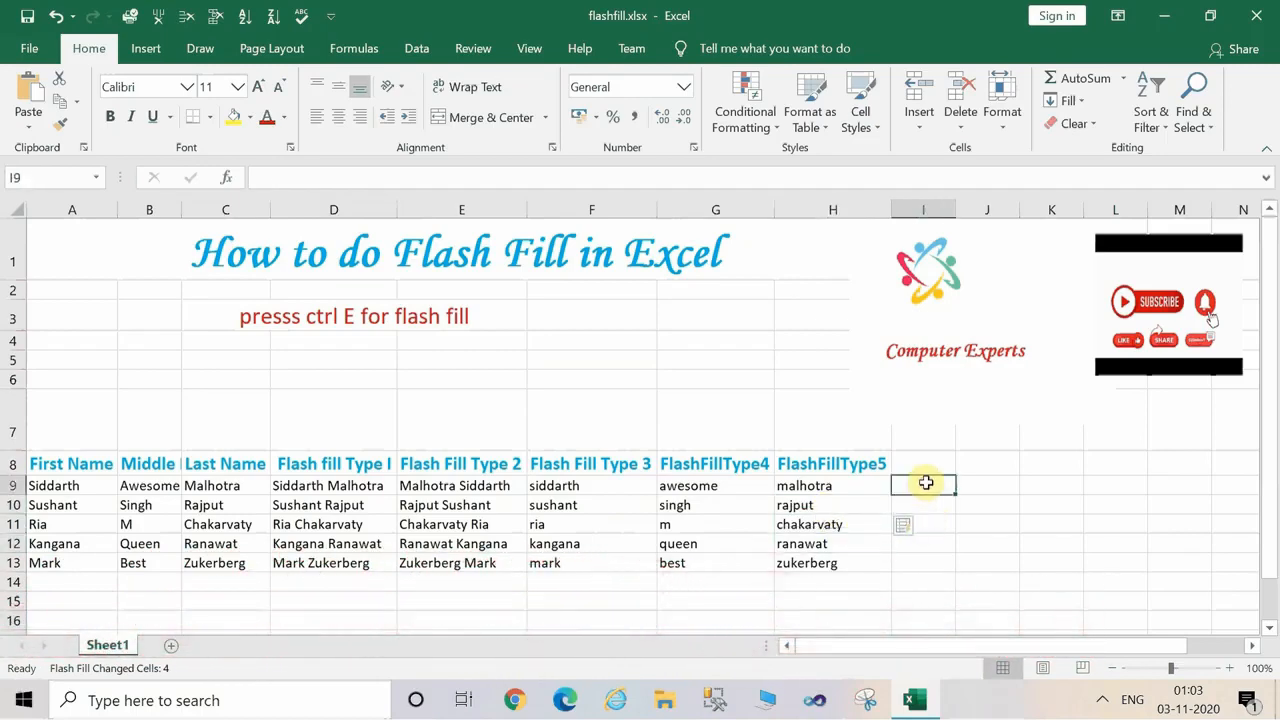
left_click(939, 463)
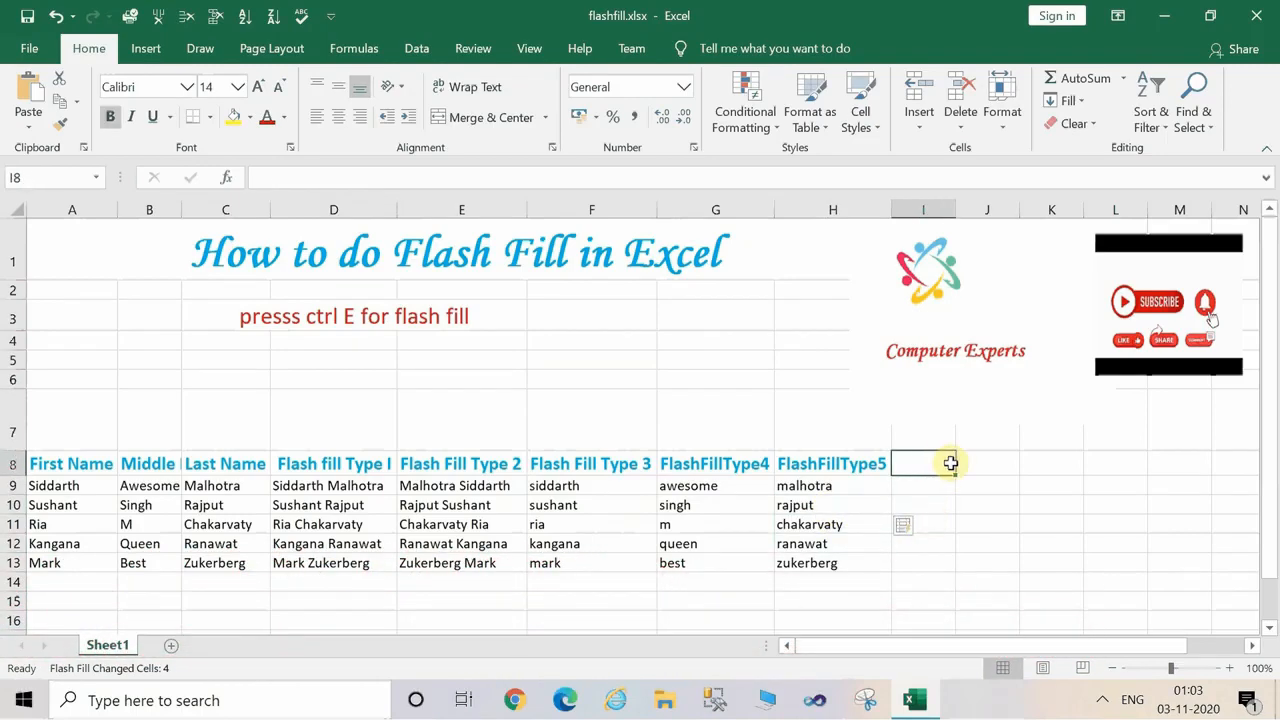
left_click(856, 467)
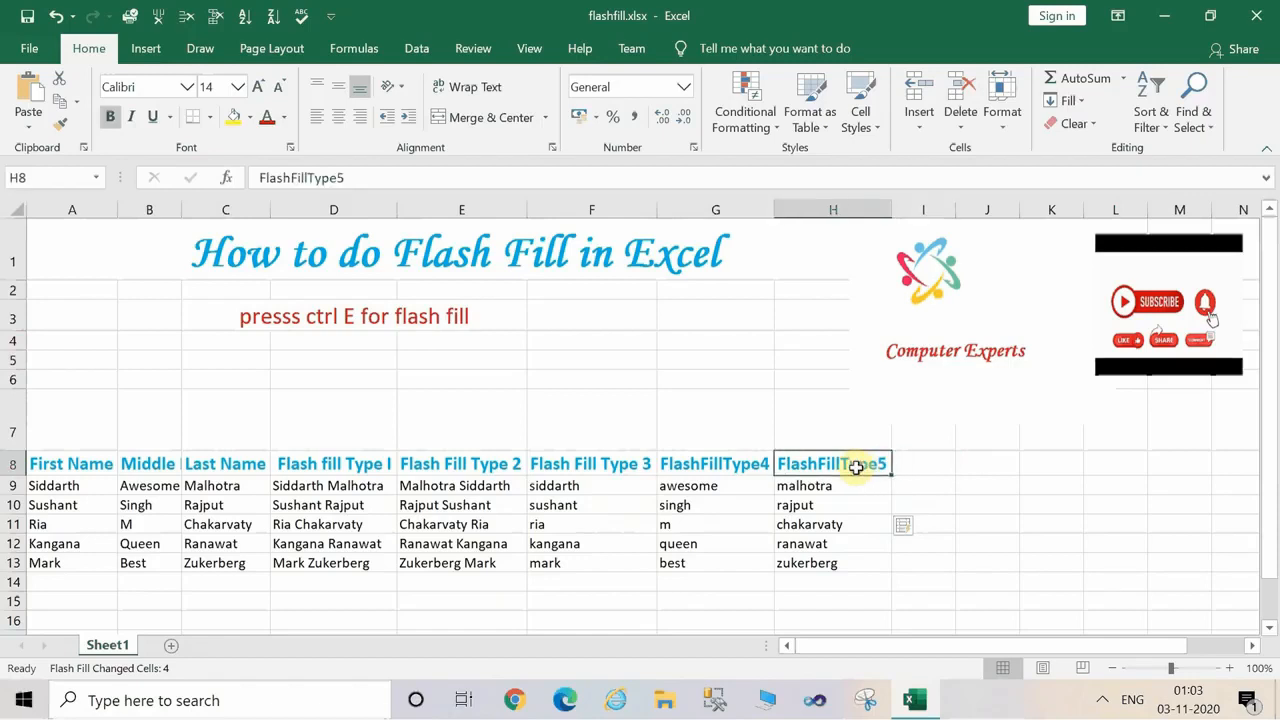
key("ctrl+c")
left_click(928, 461)
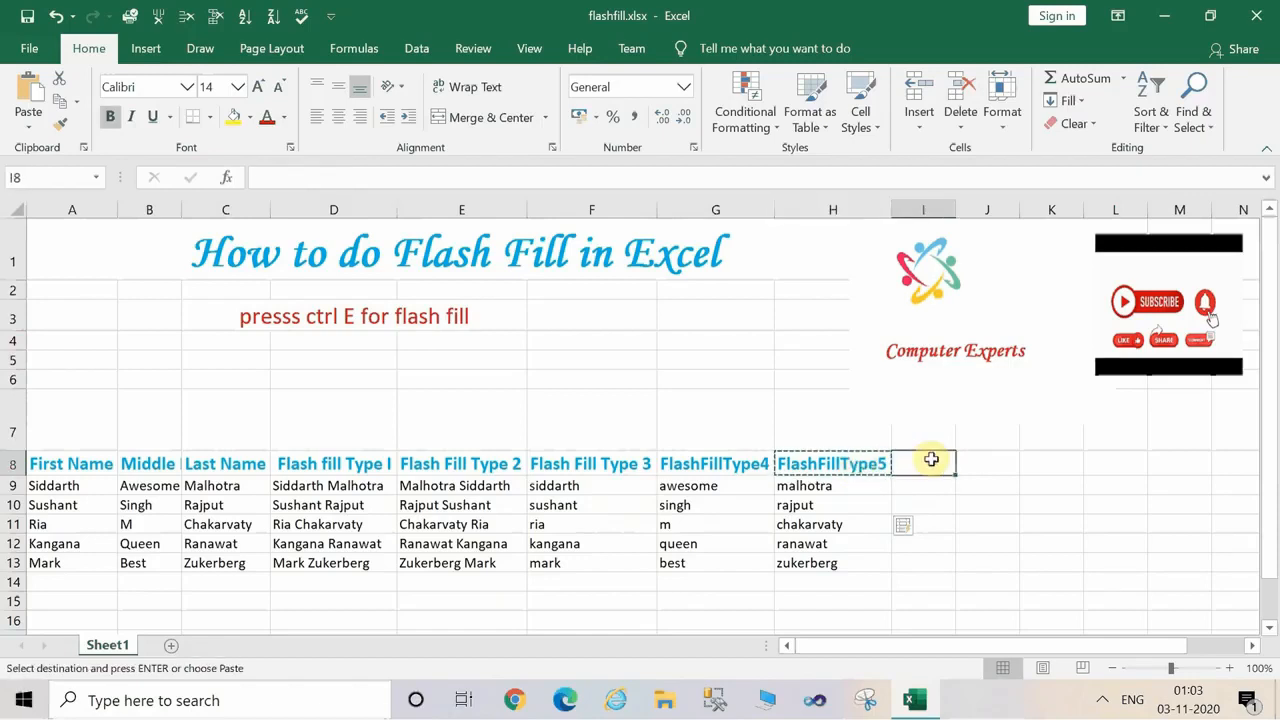
key("ctrl+v")
left_click(1037, 463)
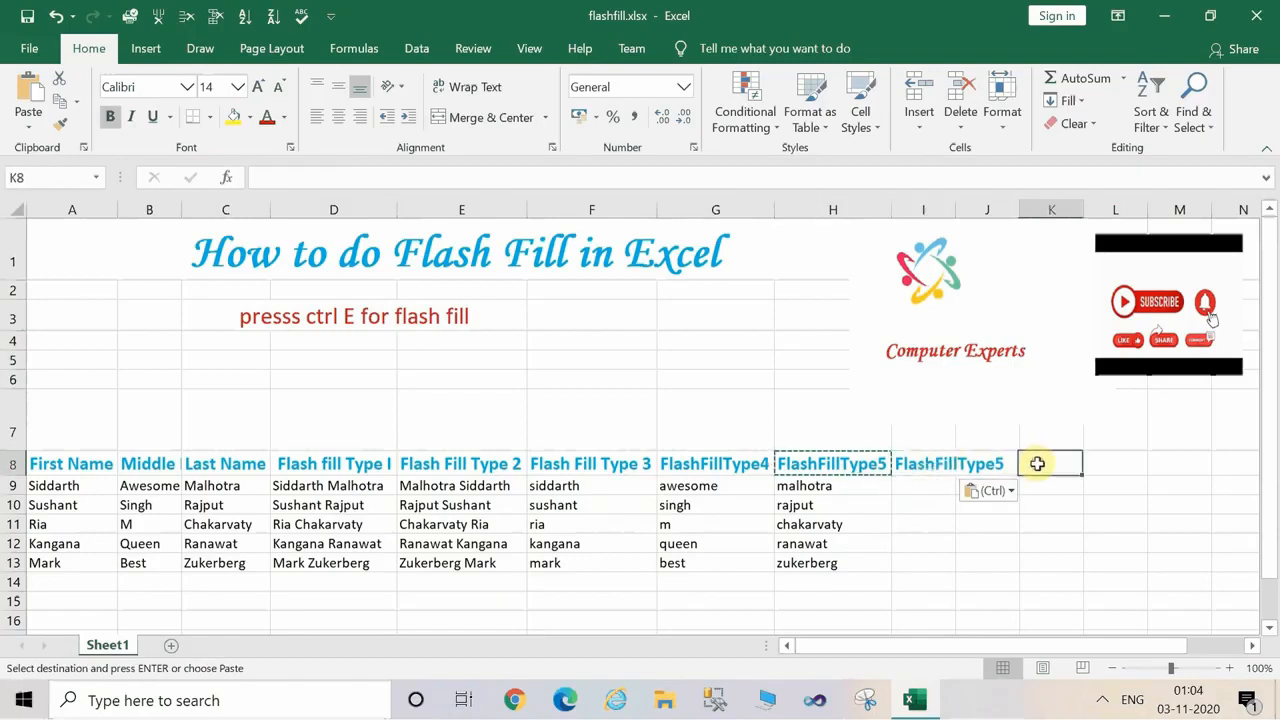
key("ctrl+v")
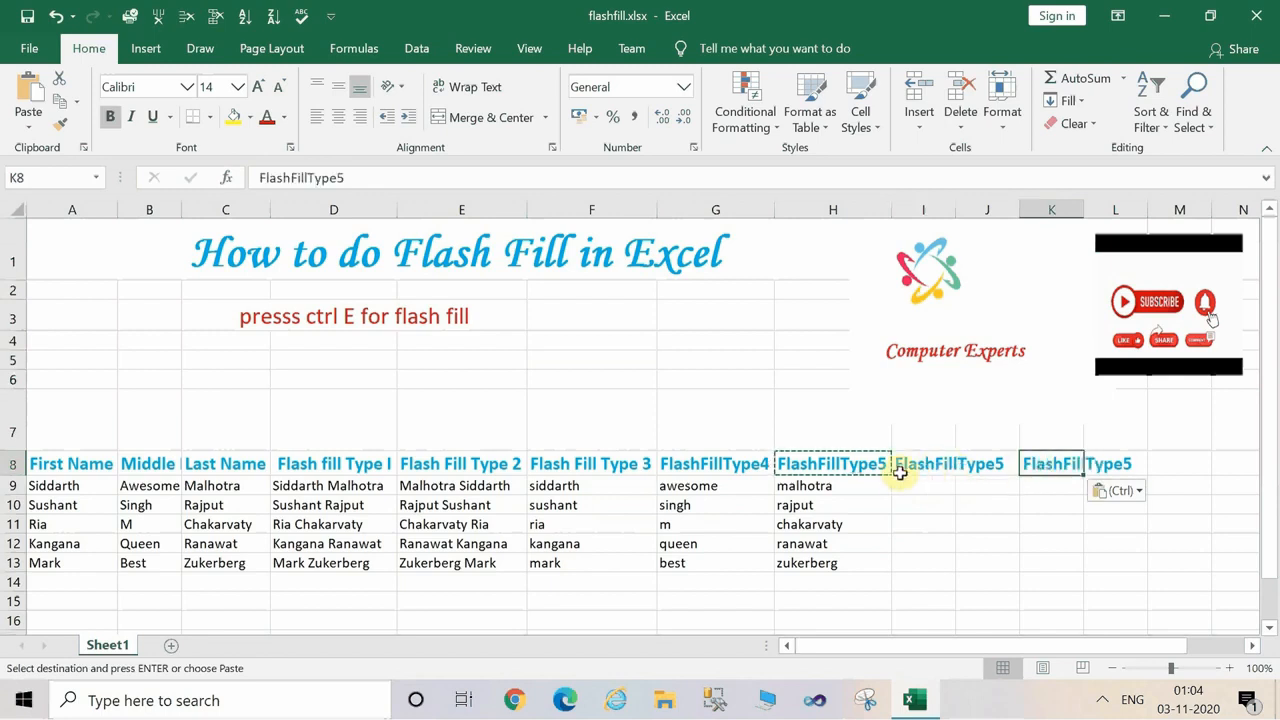
Autofit the widths of columns I and K to their copied headers.
double_click(951, 461)
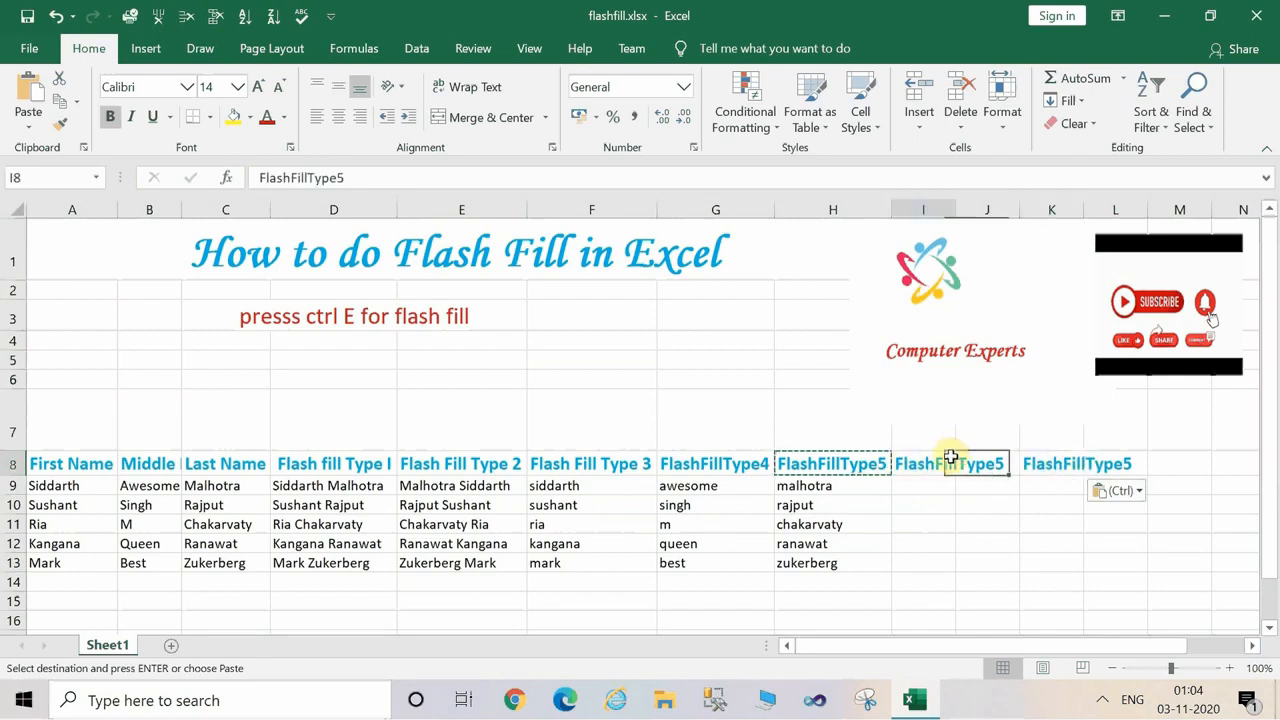
double_click(956, 455)
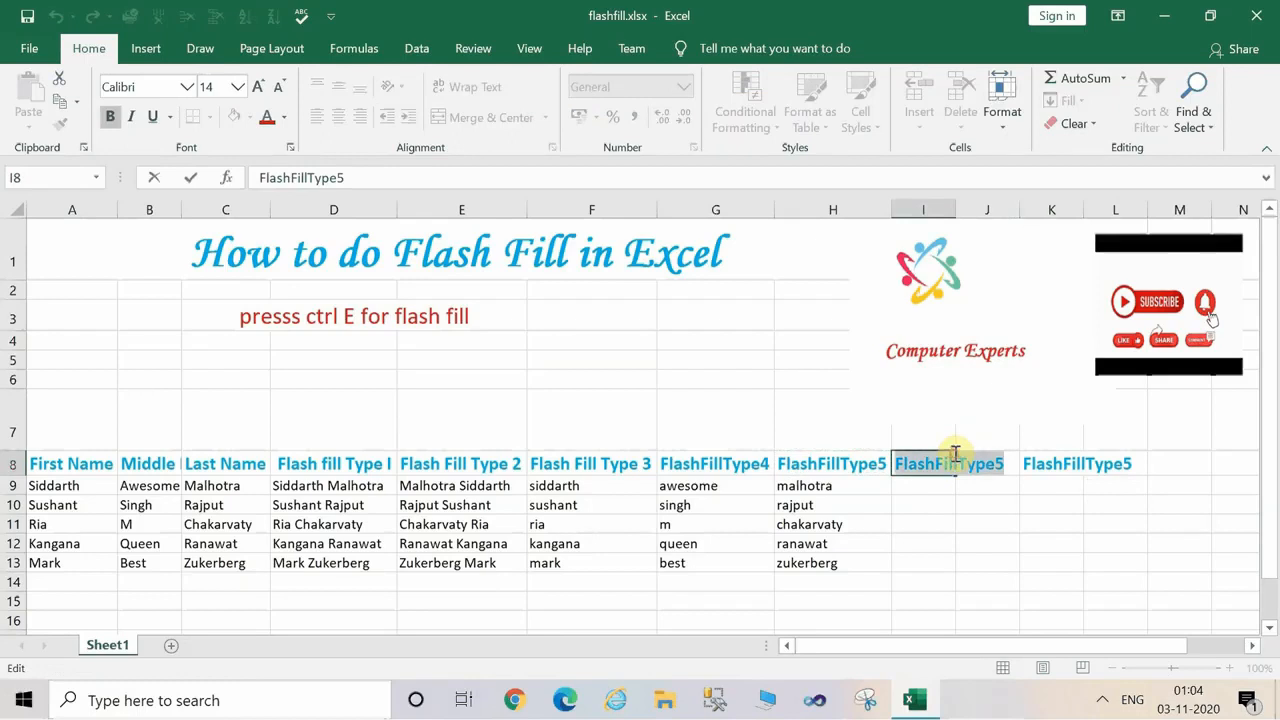
left_click(929, 540)
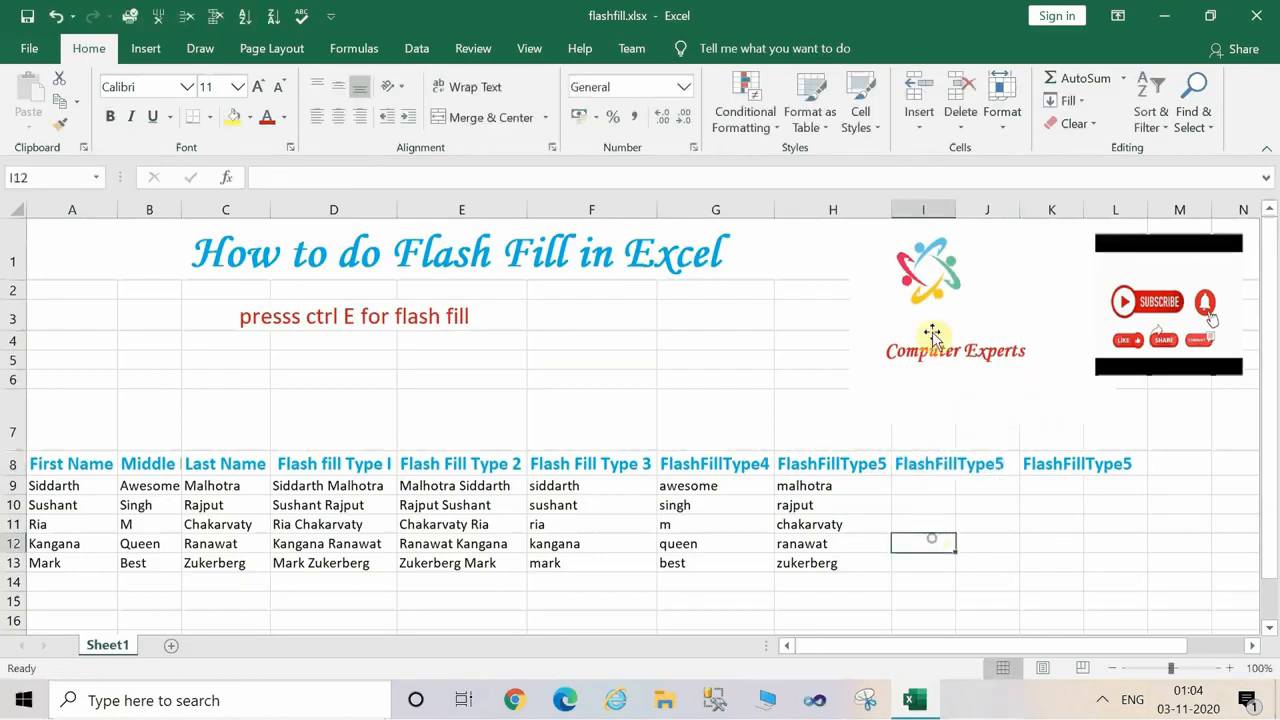
double_click(957, 209)
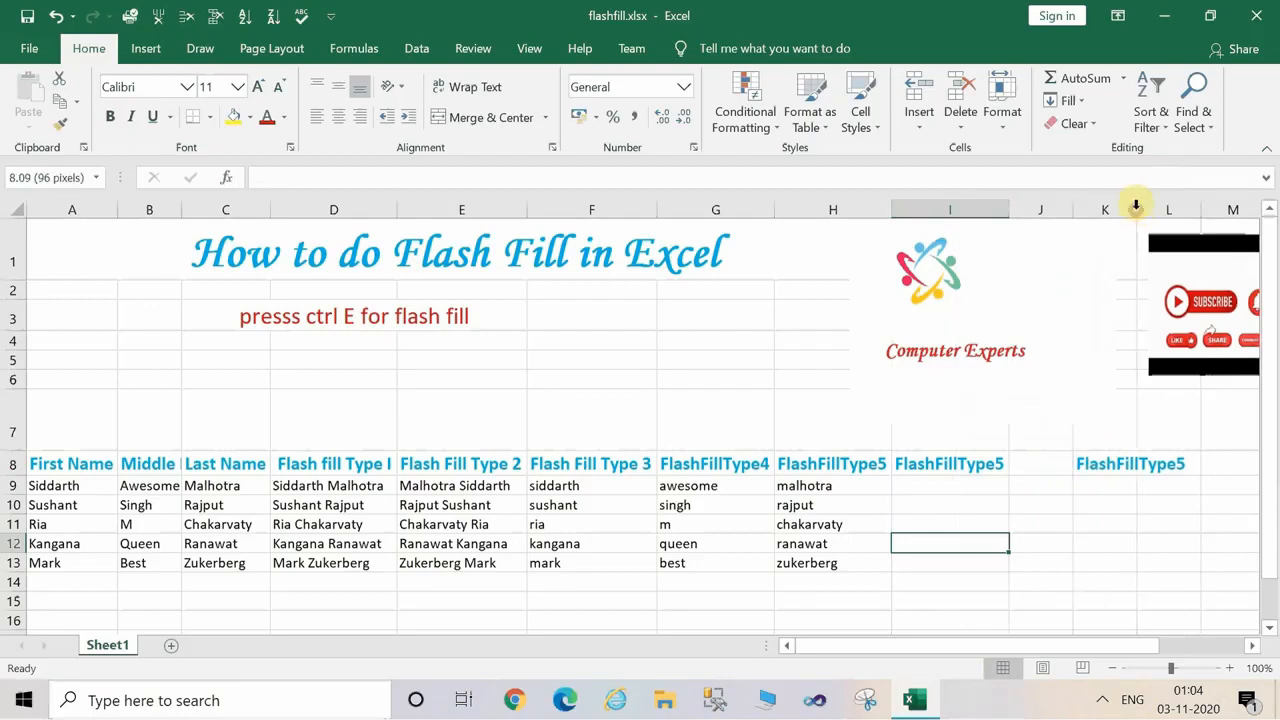
double_click(1136, 209)
Delete the empty column J between the two copied headers.
left_click(1042, 468)
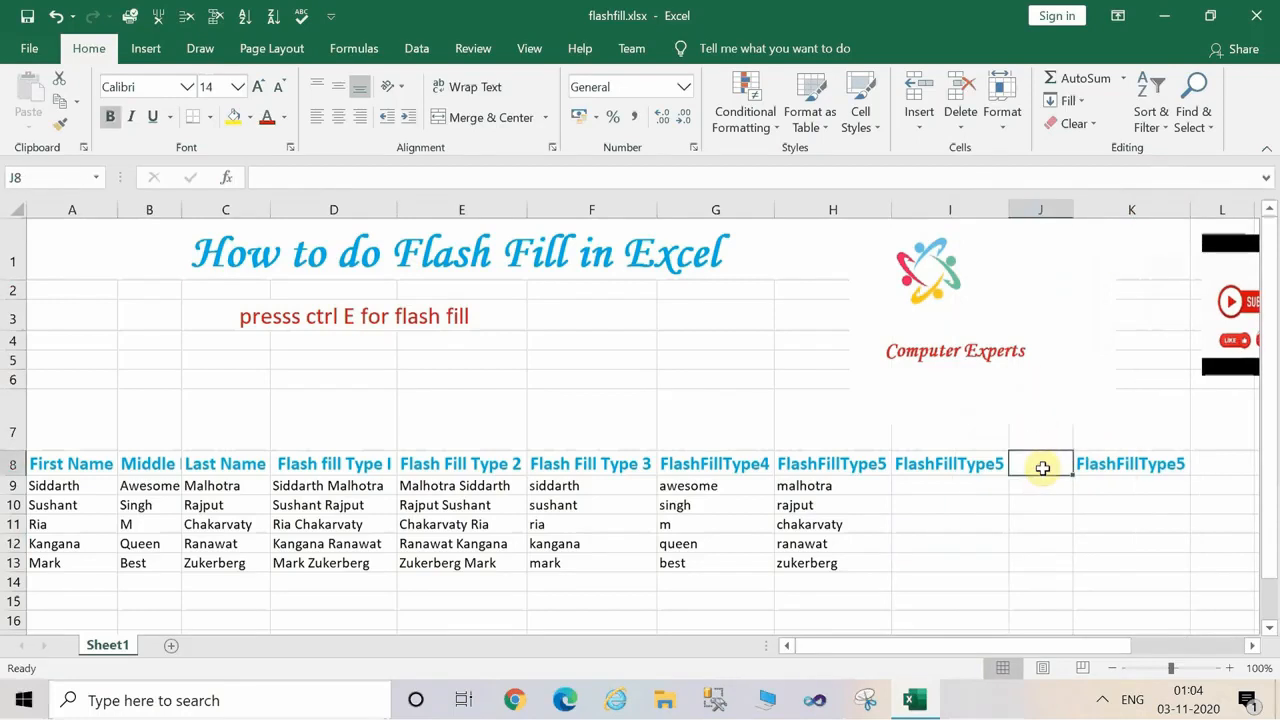
left_click(973, 476)
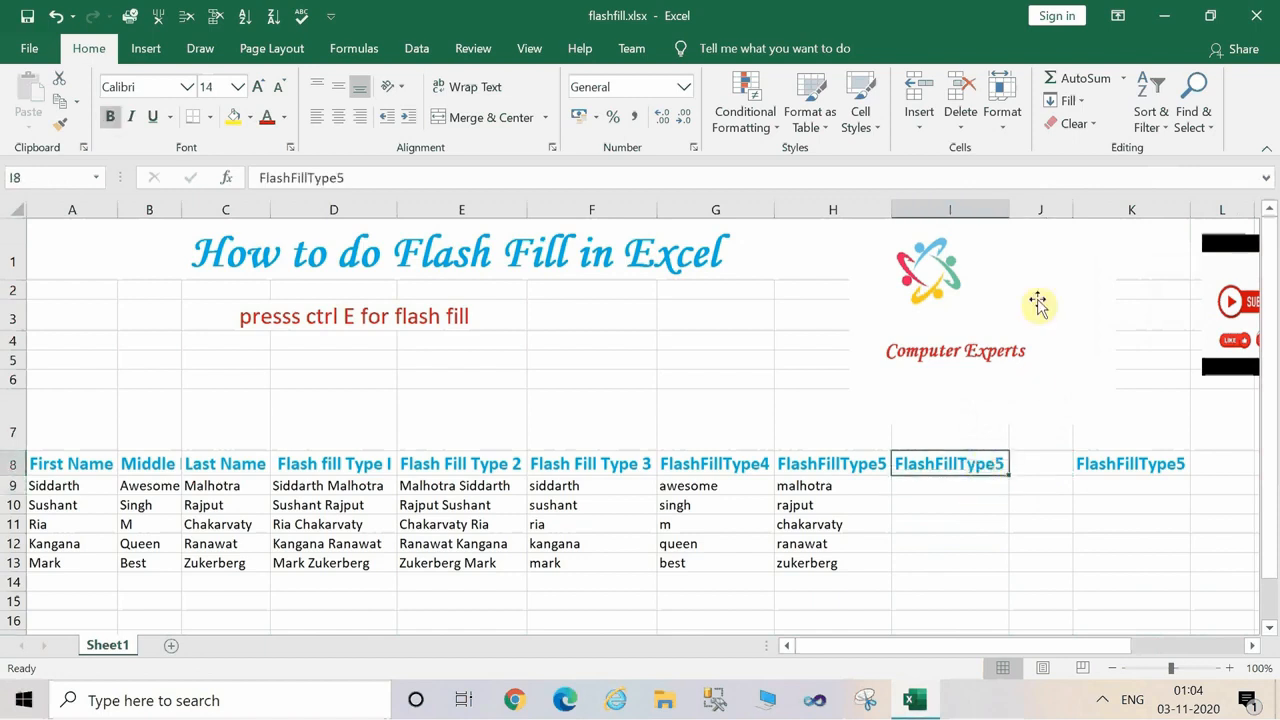
left_click(1038, 212)
right_click(1038, 215)
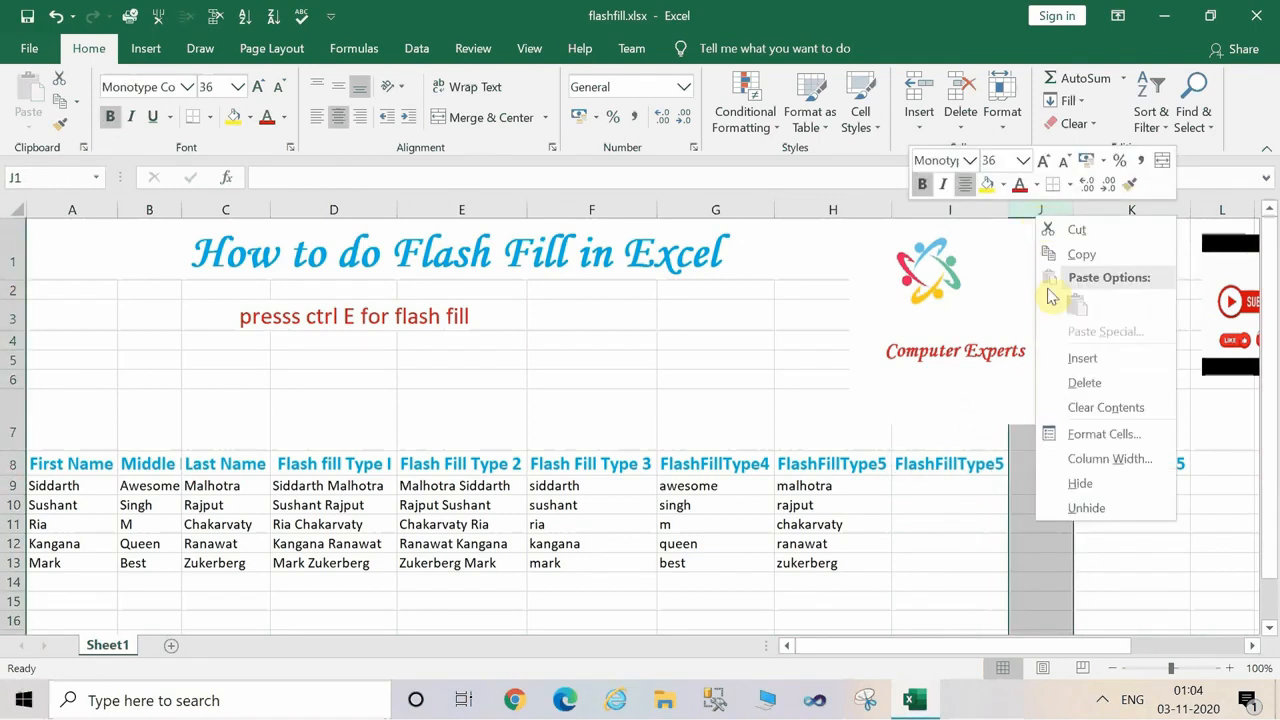
left_click(1082, 382)
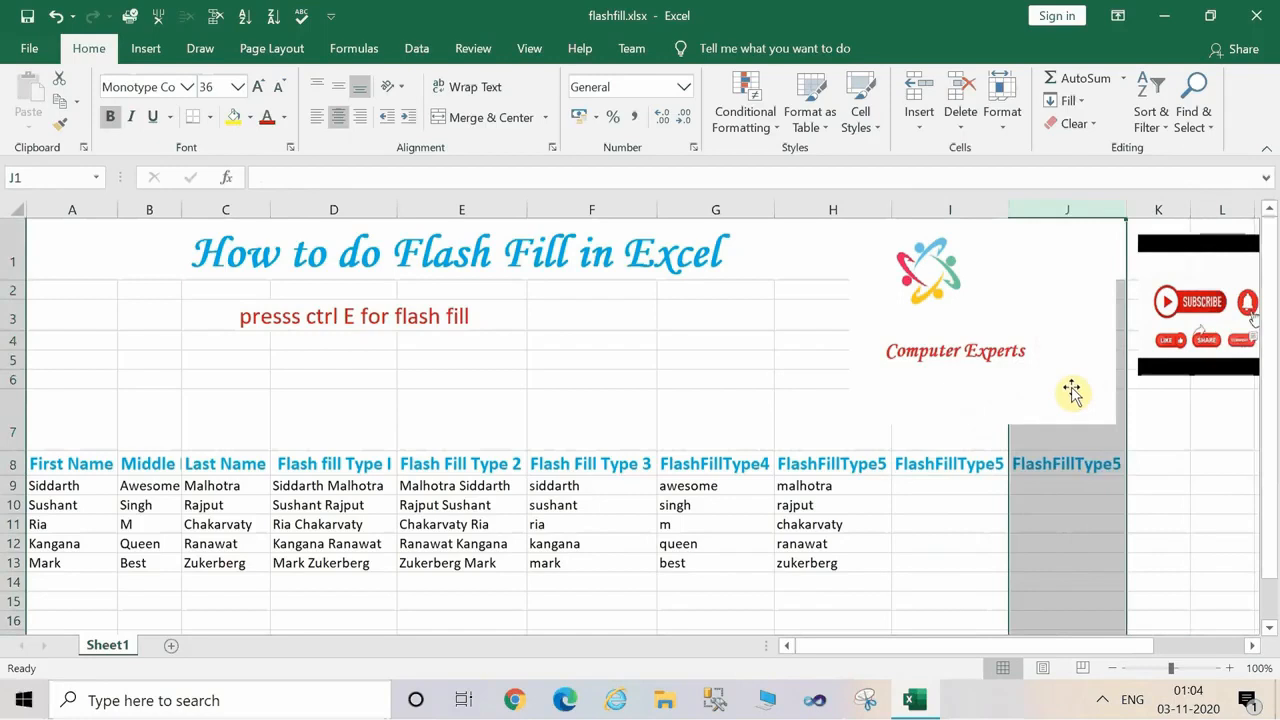
Change the header in I8 to FlashFillType6.
left_click(986, 472)
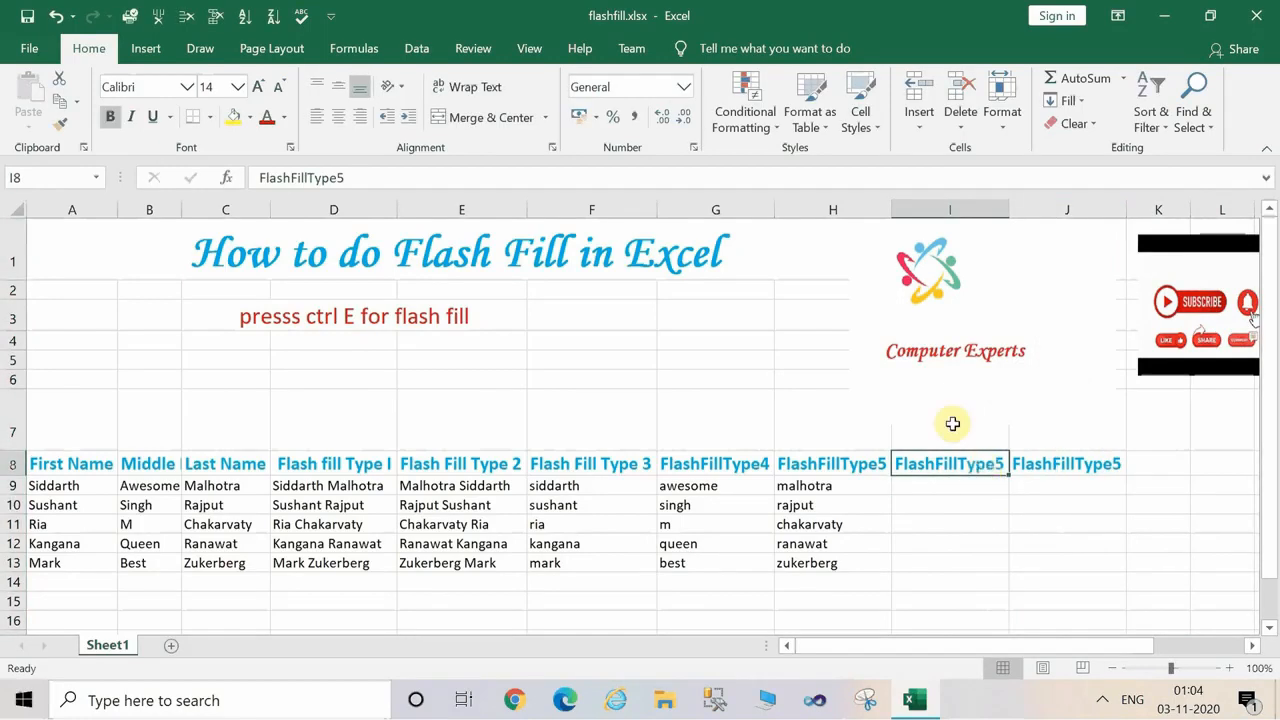
left_click(353, 176)
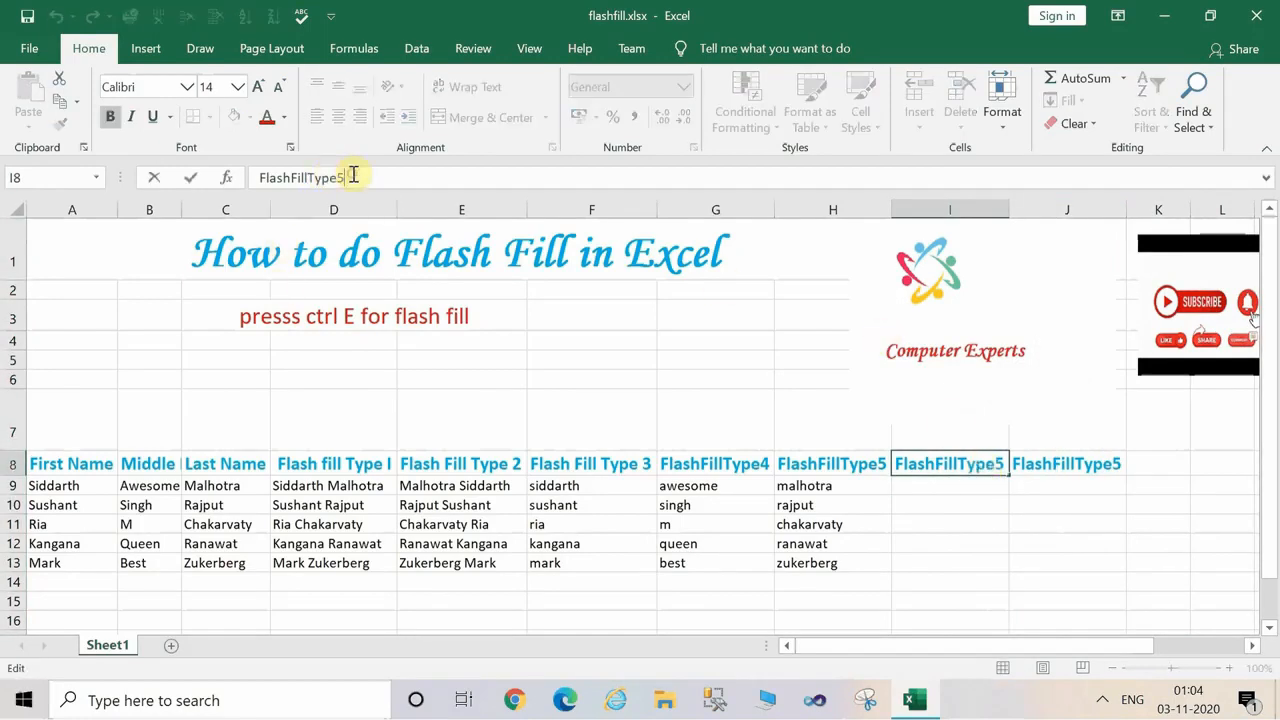
key("BackSpace")
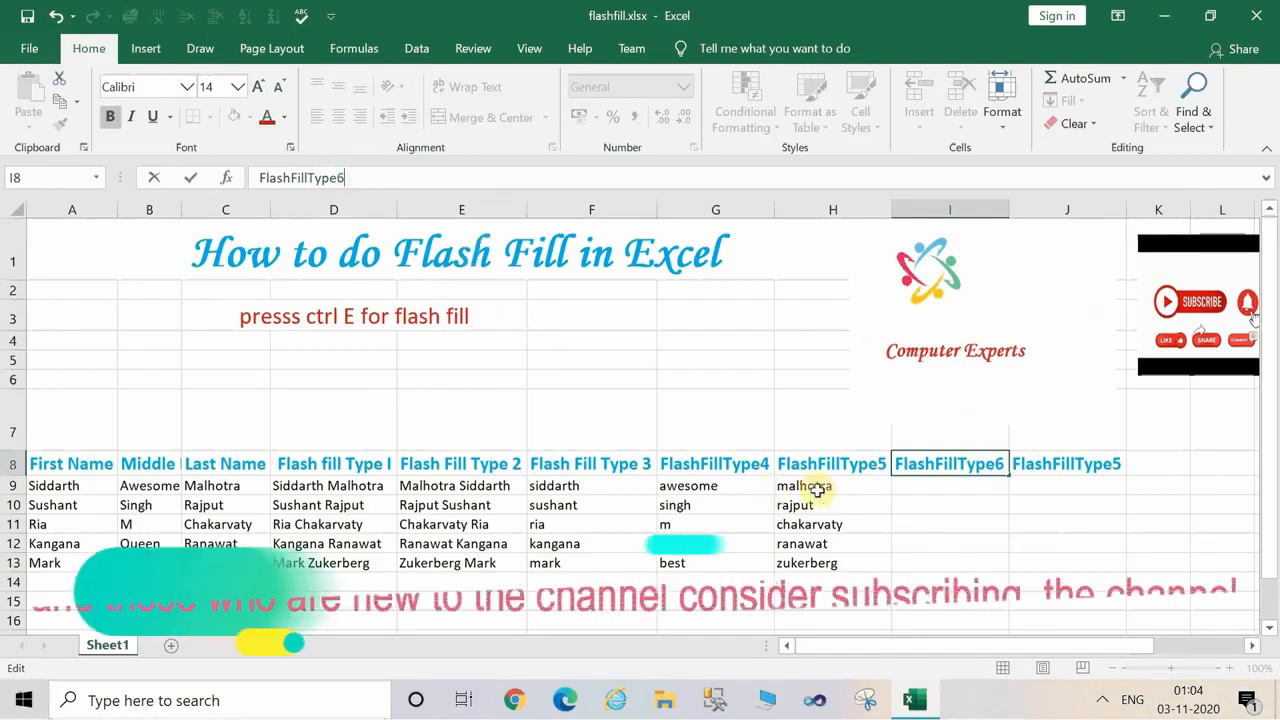
left_click(913, 483)
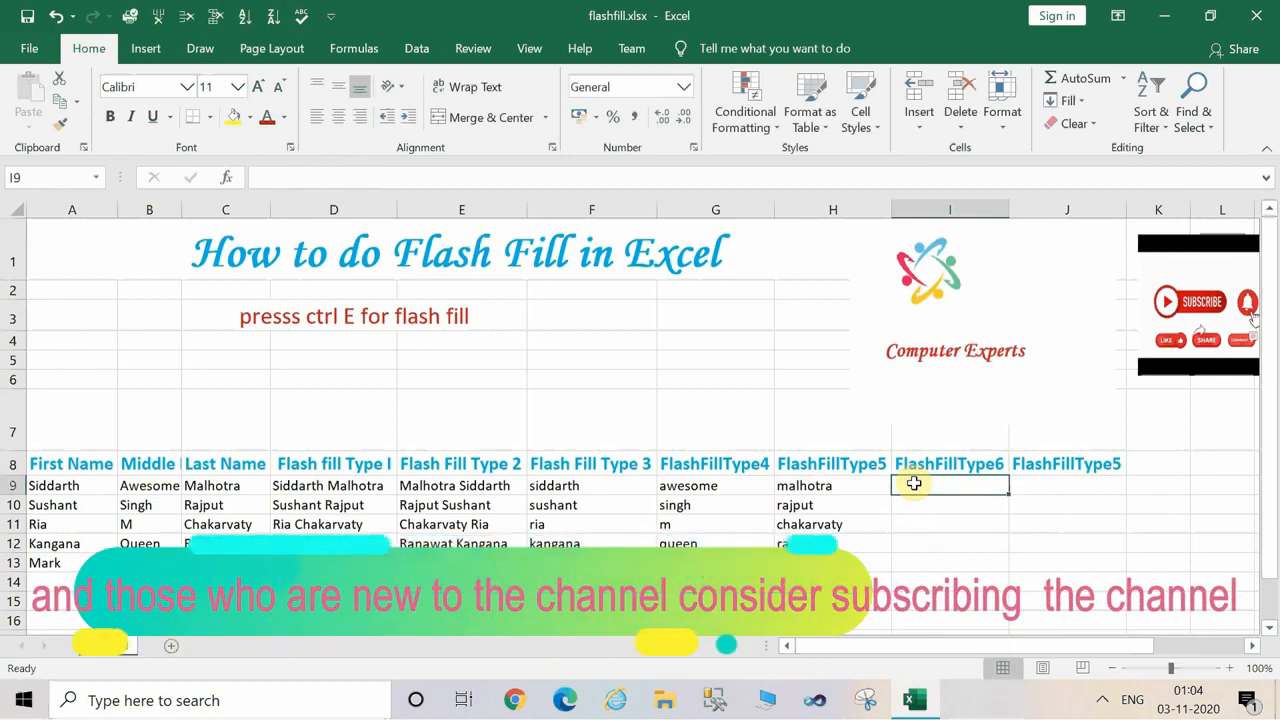
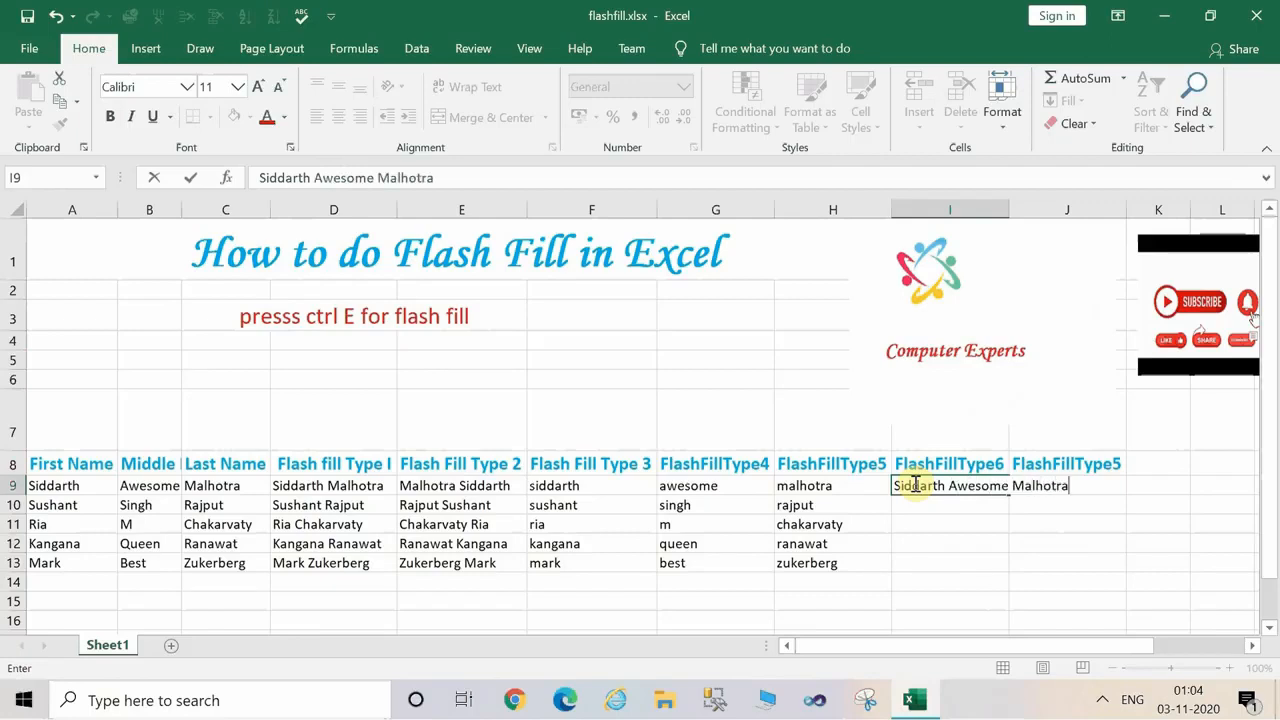
Enter the first person's full first, middle and last name in I9 and autofit column I to it.
left_click(979, 507)
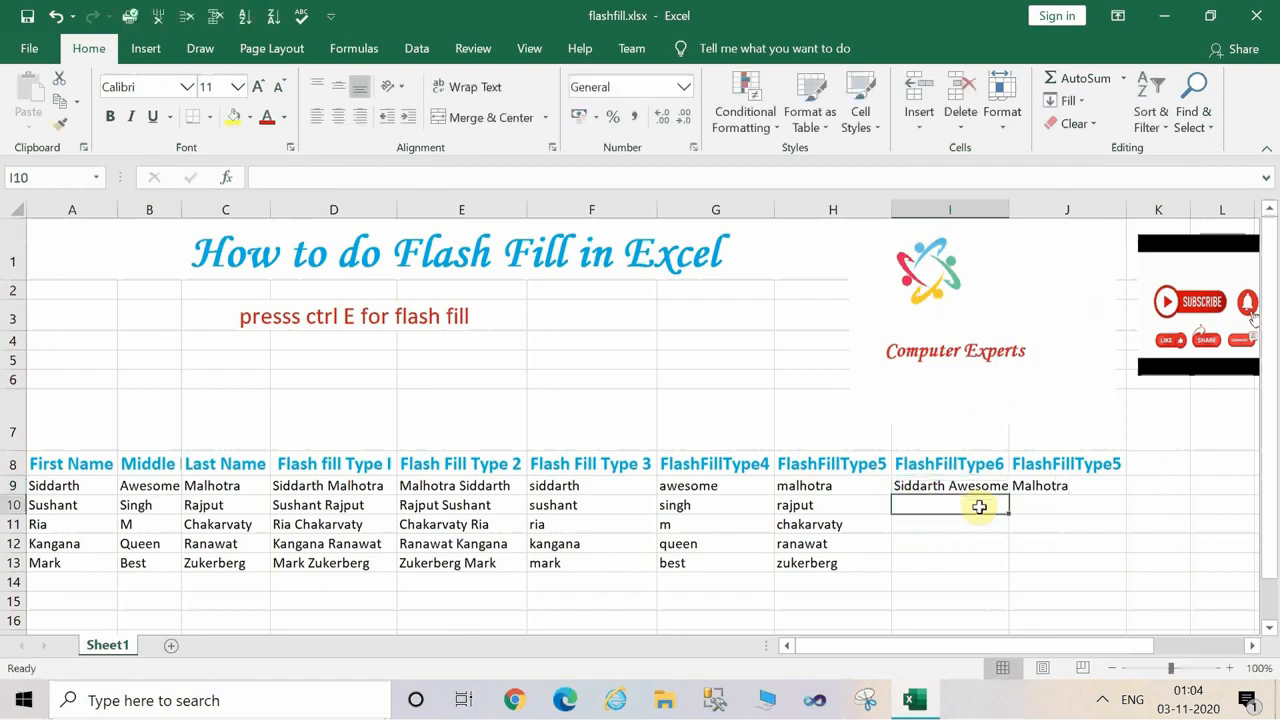
double_click(1009, 210)
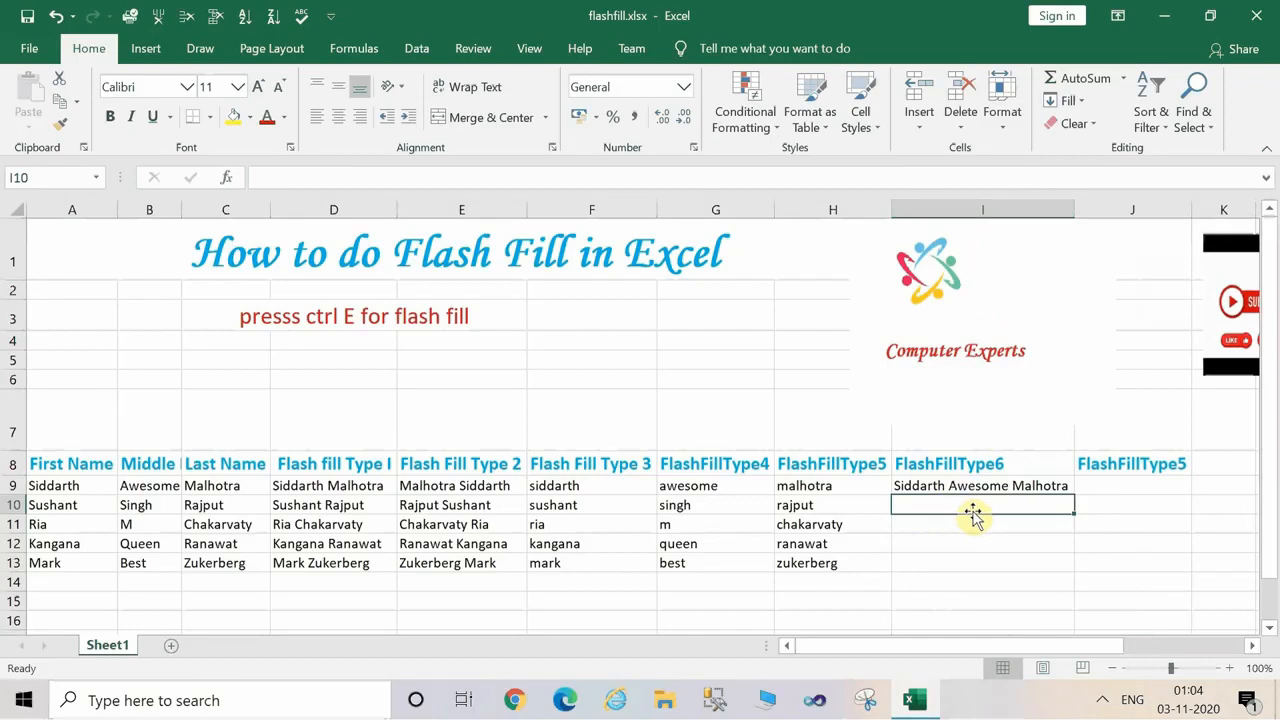
Flash fill the remaining full names in the FlashFillType6 column from I10.
left_click(972, 545)
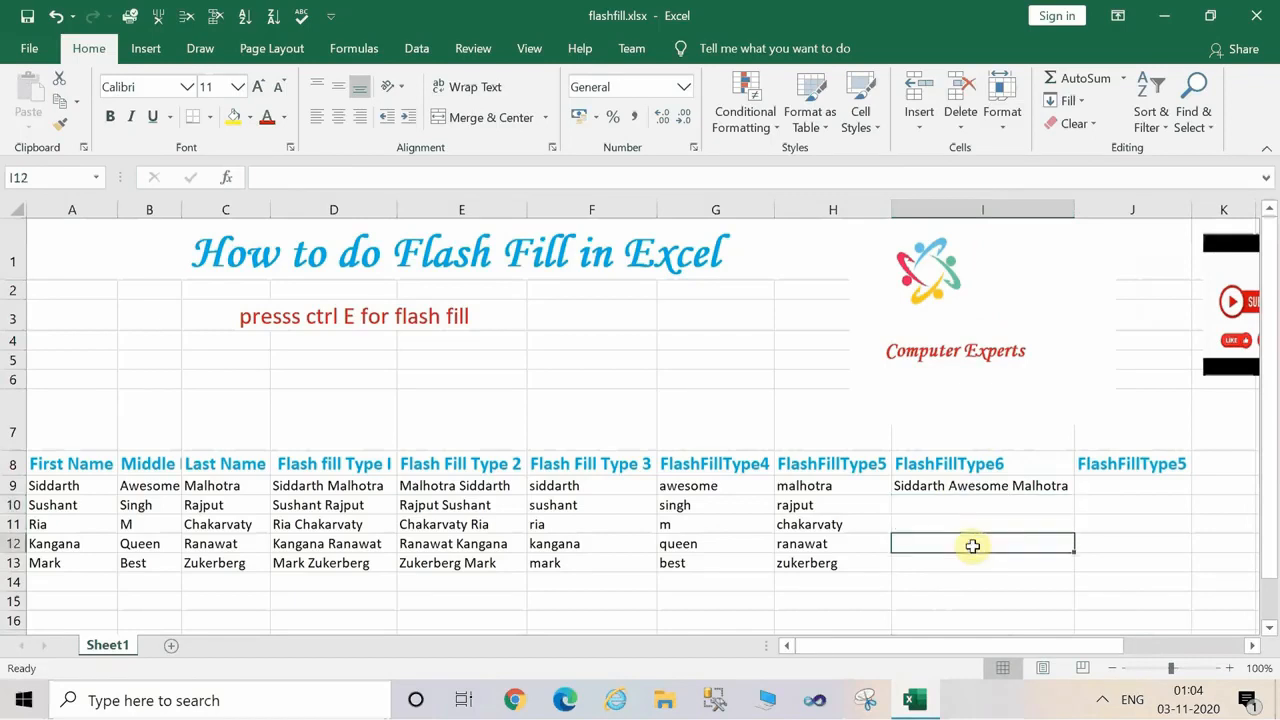
left_click(933, 505)
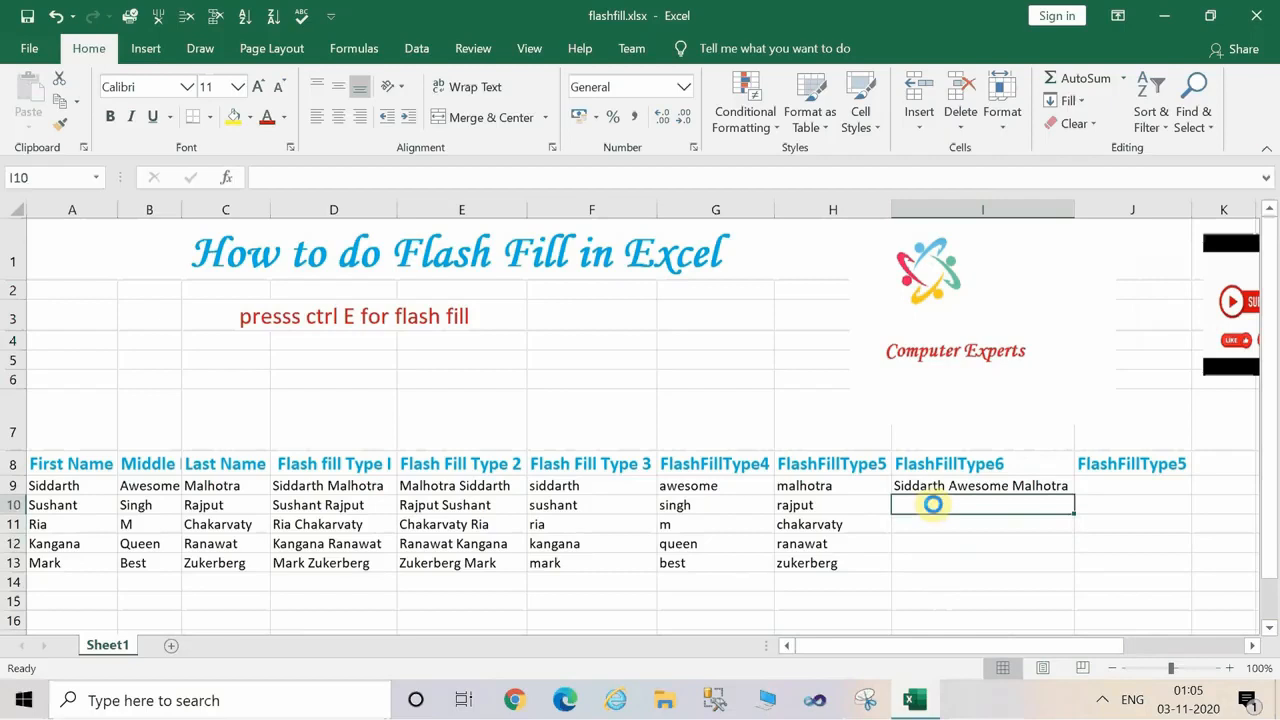
key("ctrl+e")
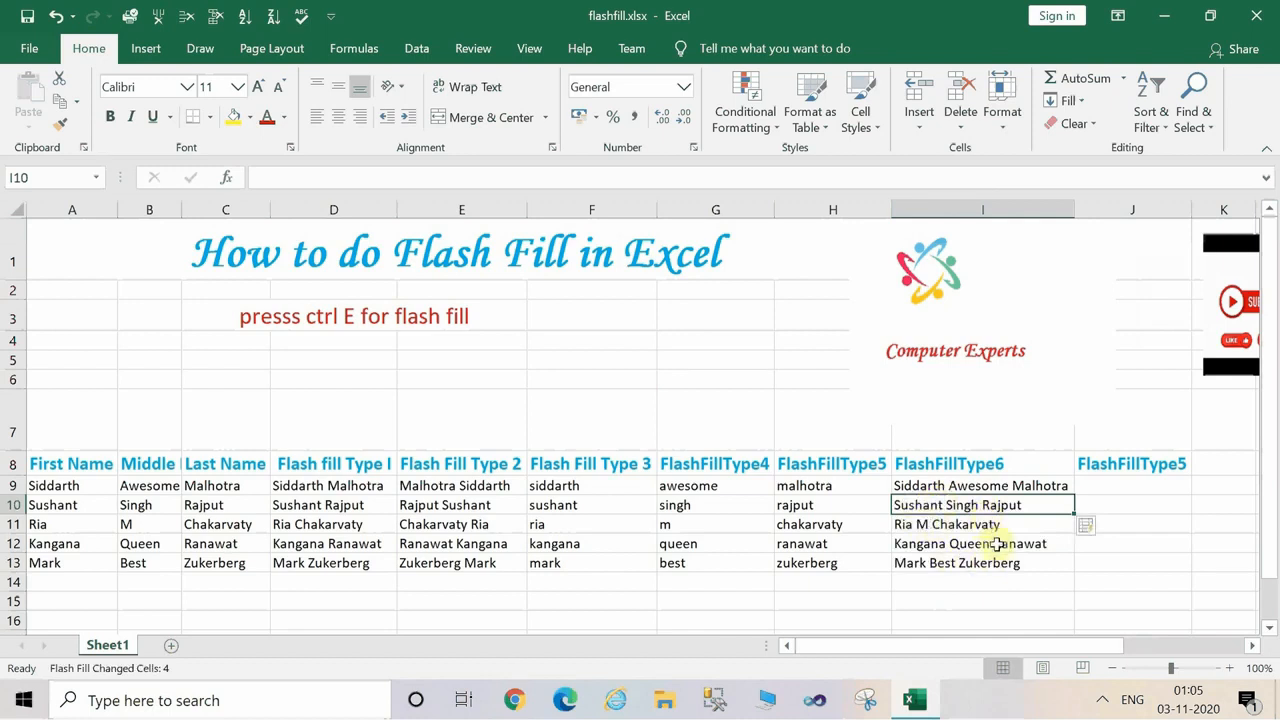
left_click(1124, 484)
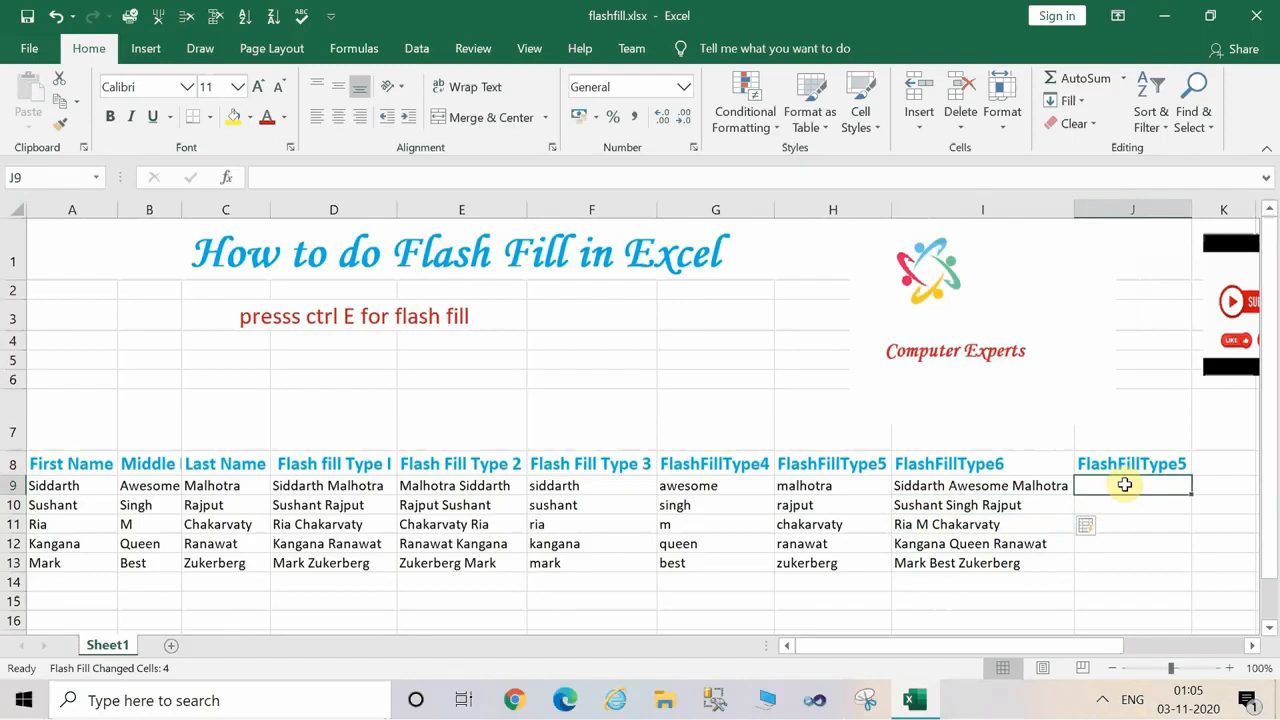
left_click(930, 542)
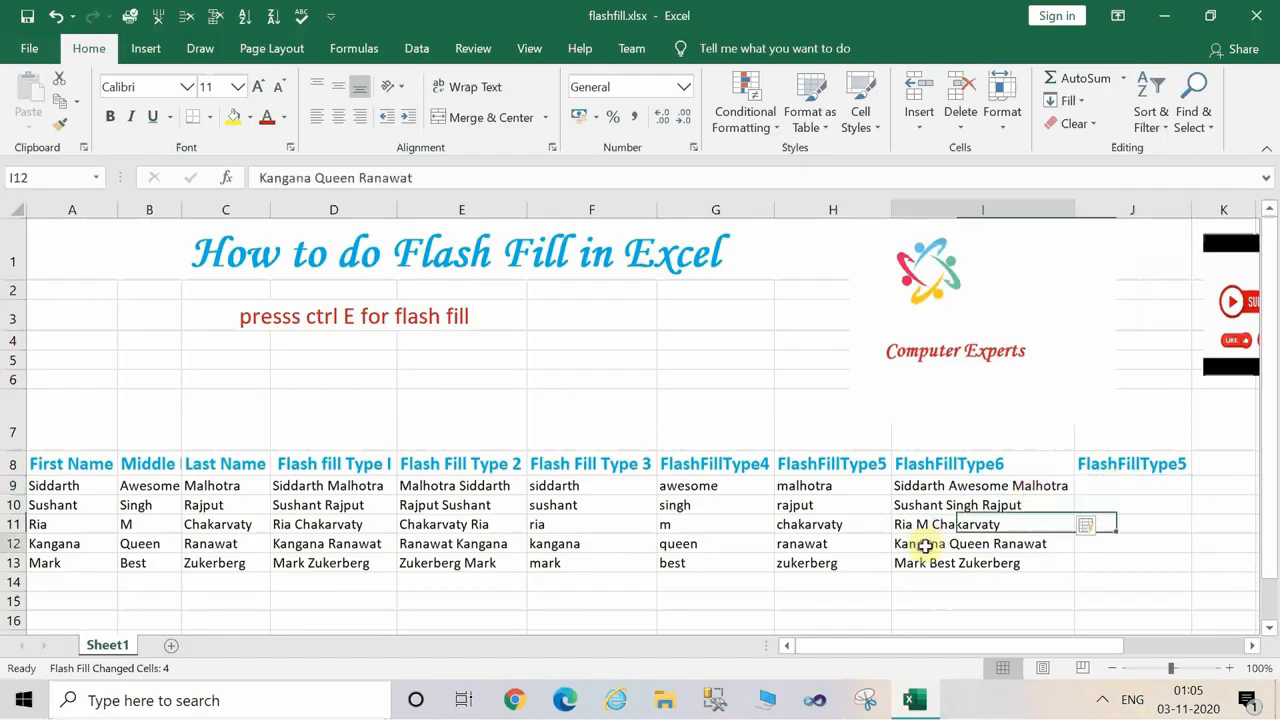
left_click(1111, 486)
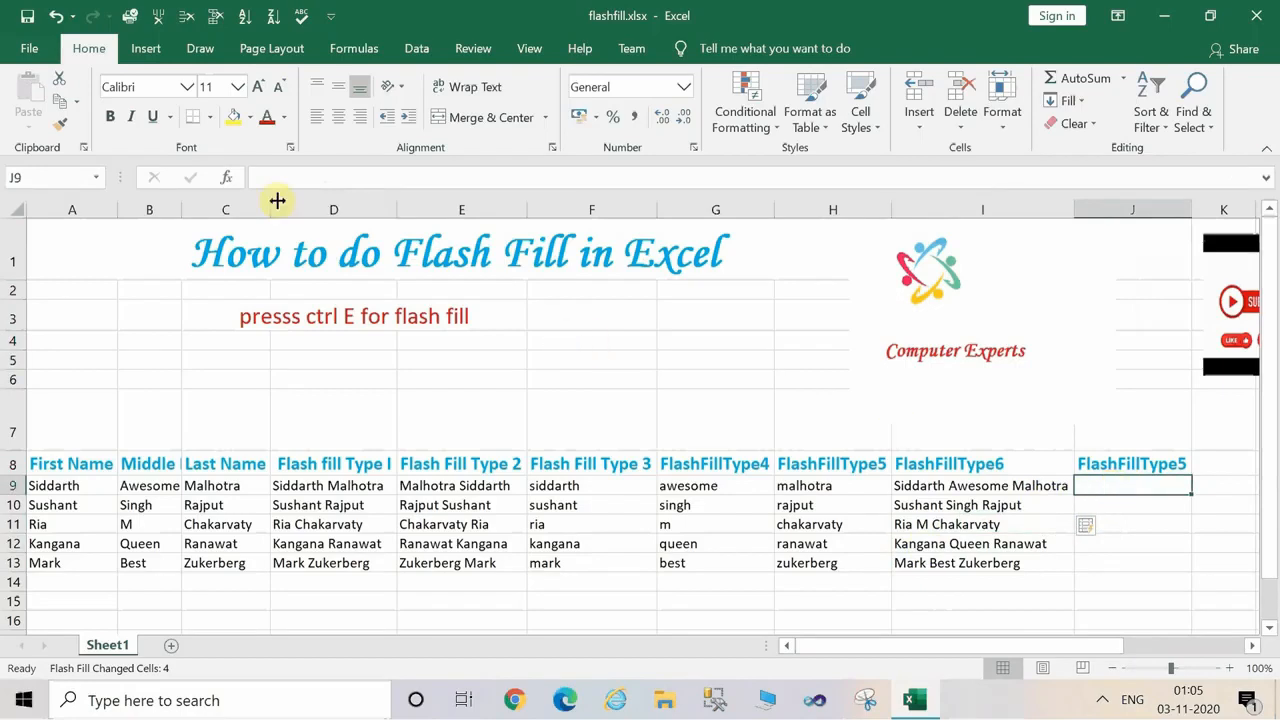
left_click(500, 565)
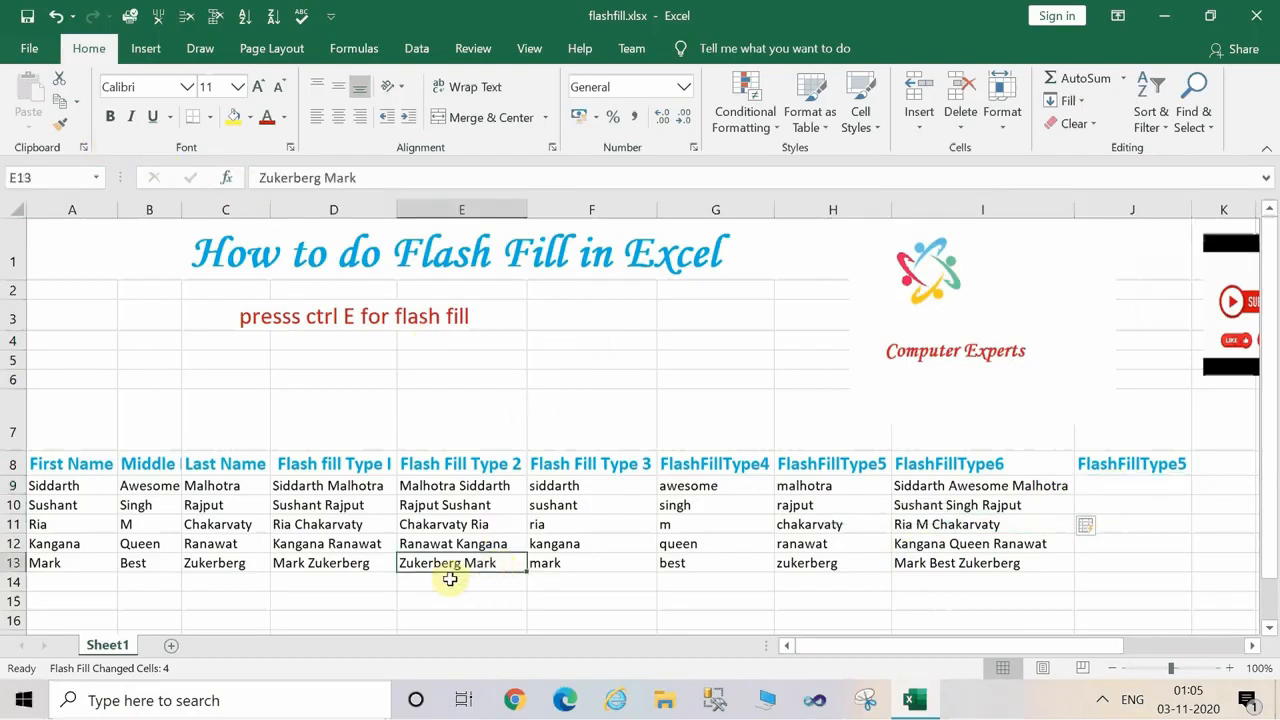
left_click(369, 599)
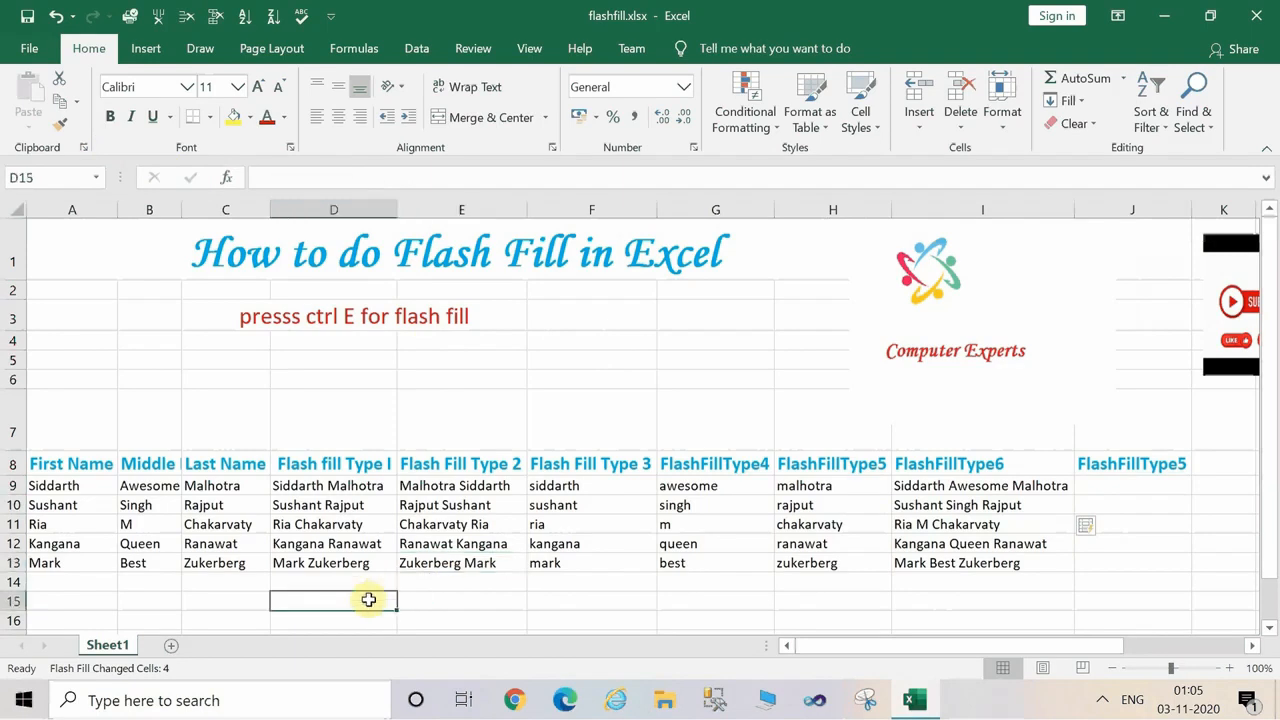
left_click(492, 540)
left_click(676, 585)
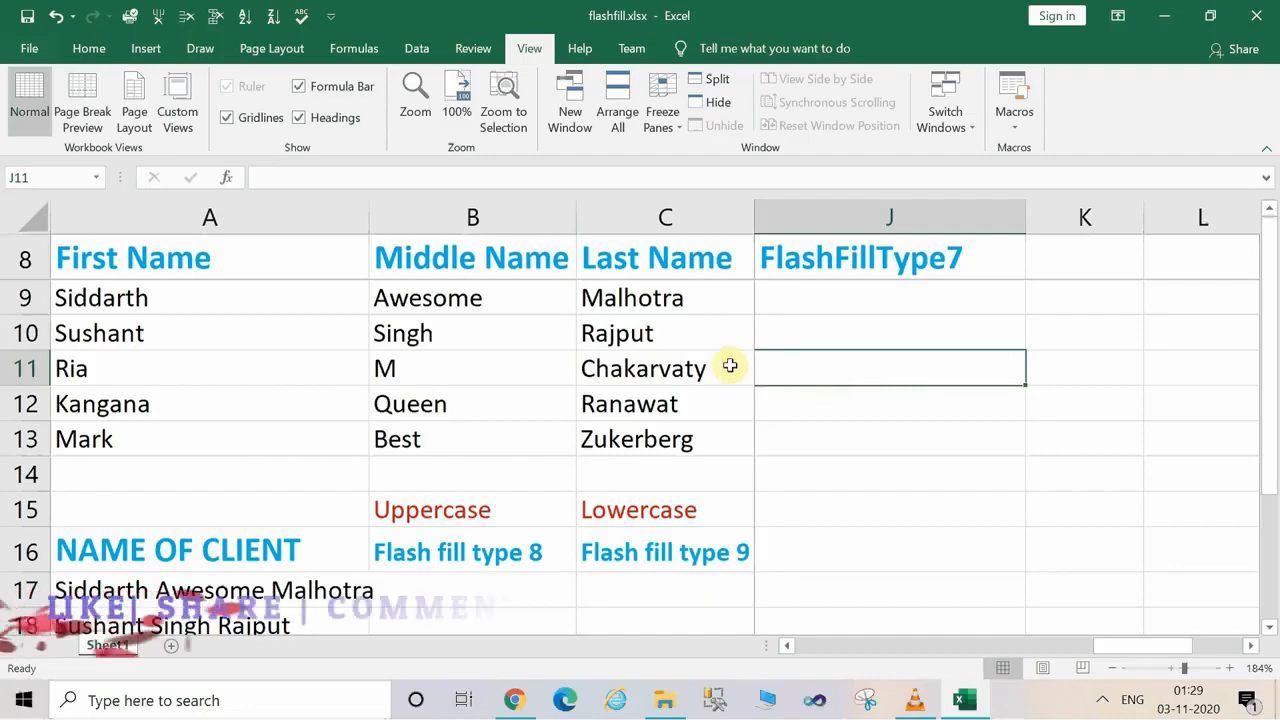
Enter "Mr." followed by the first person's last name in J9 under FlashFillType7.
left_click(786, 309)
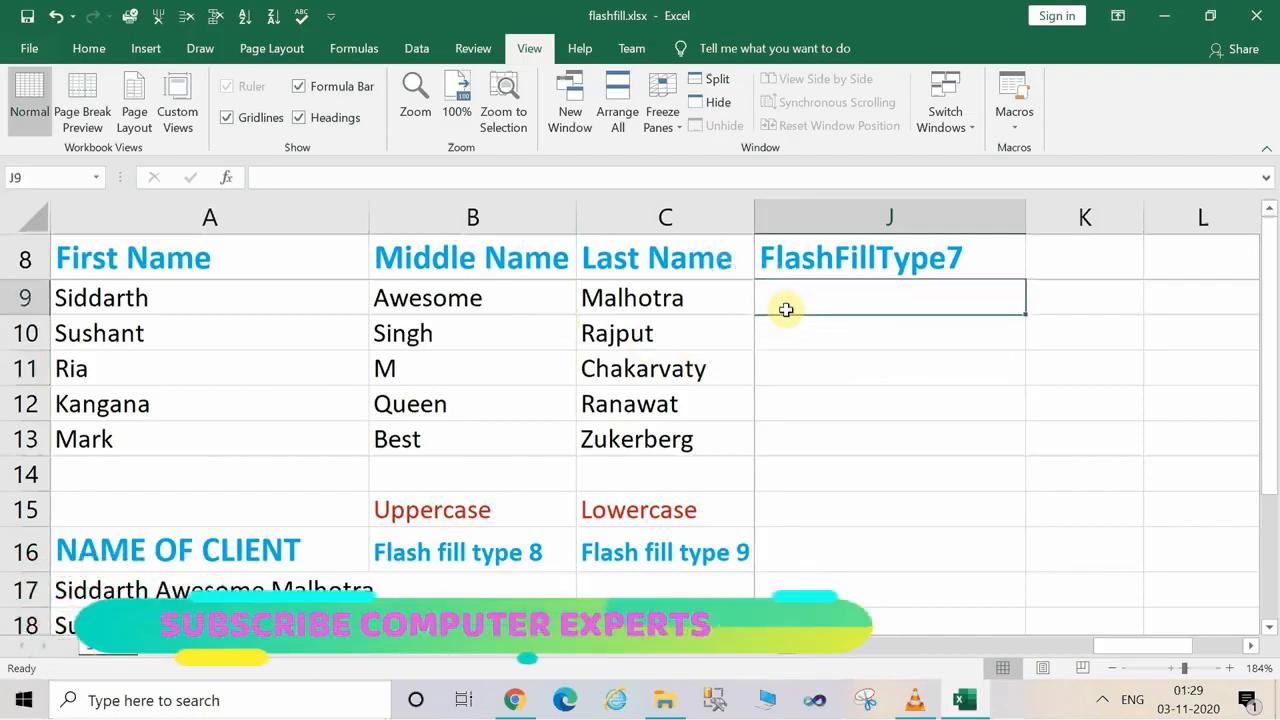
type("m")
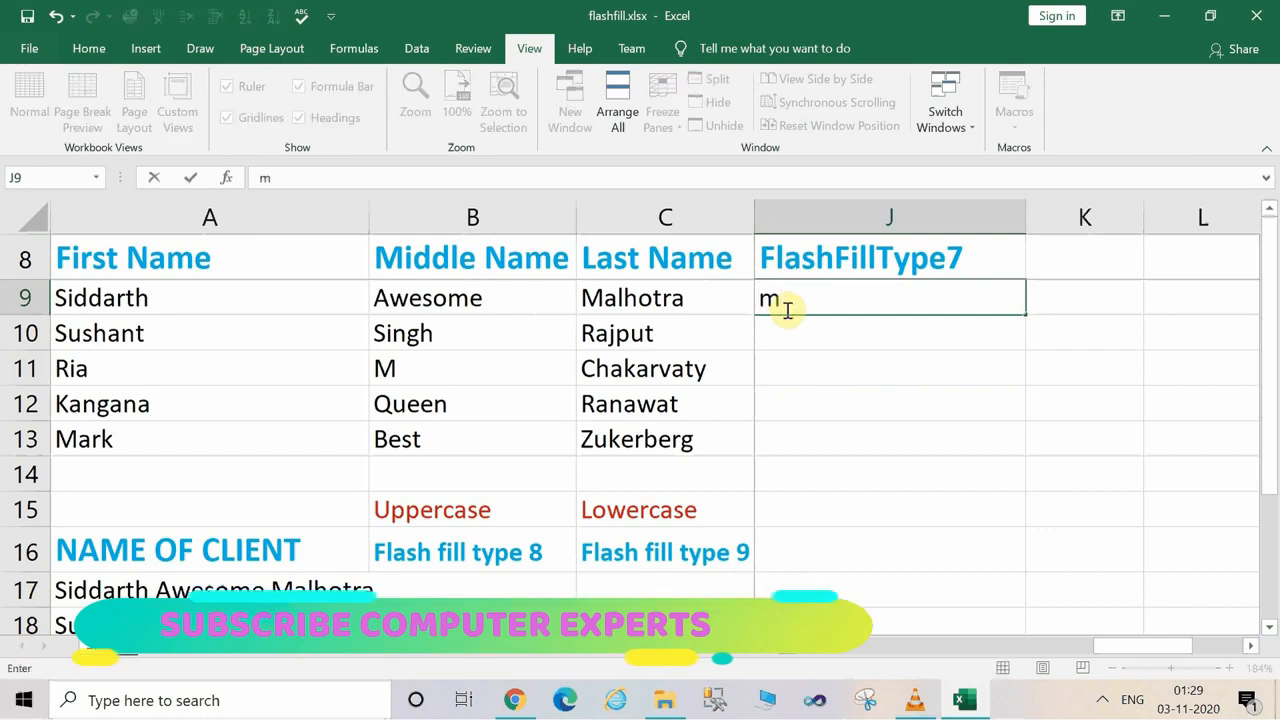
key("BackSpace")
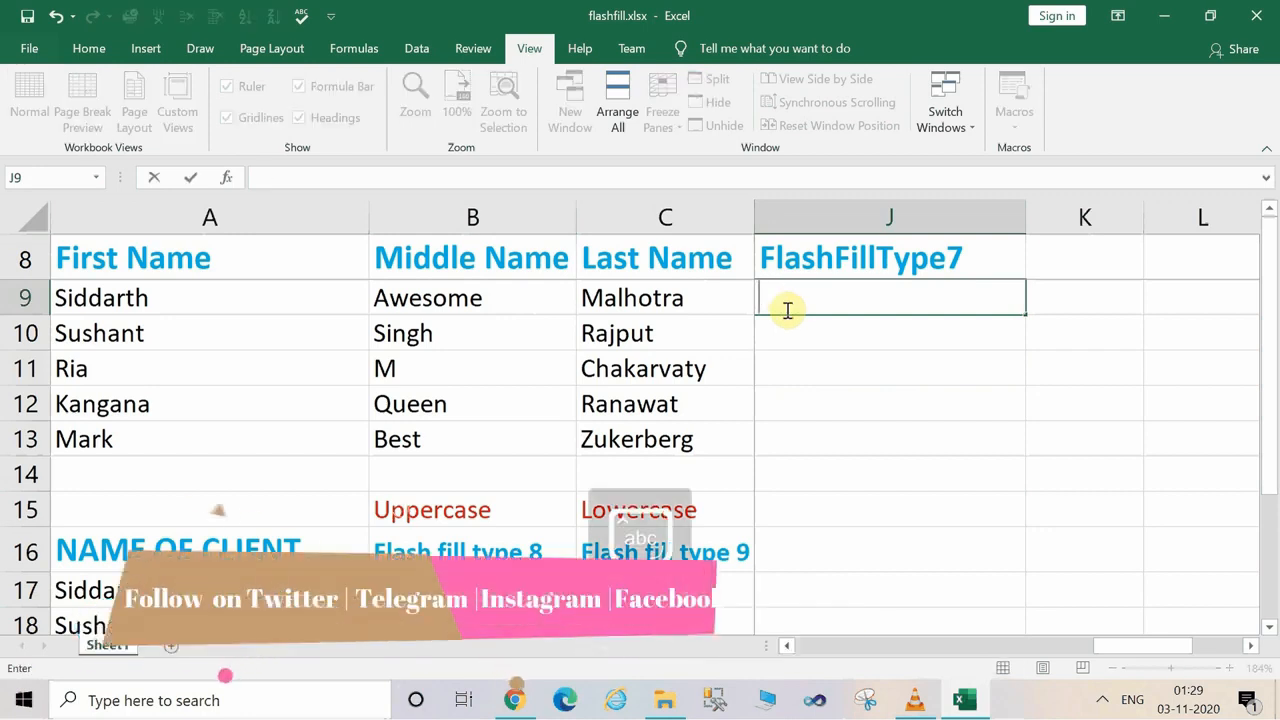
type("Mr.")
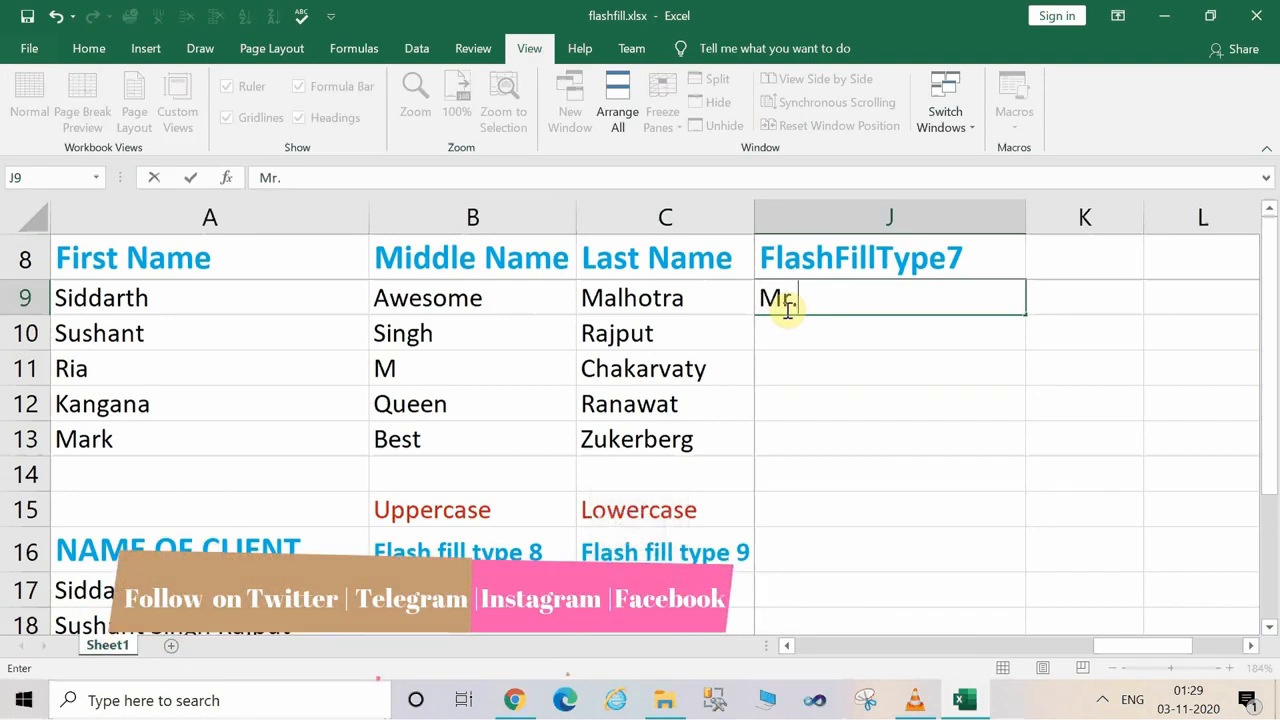
type(" Ma")
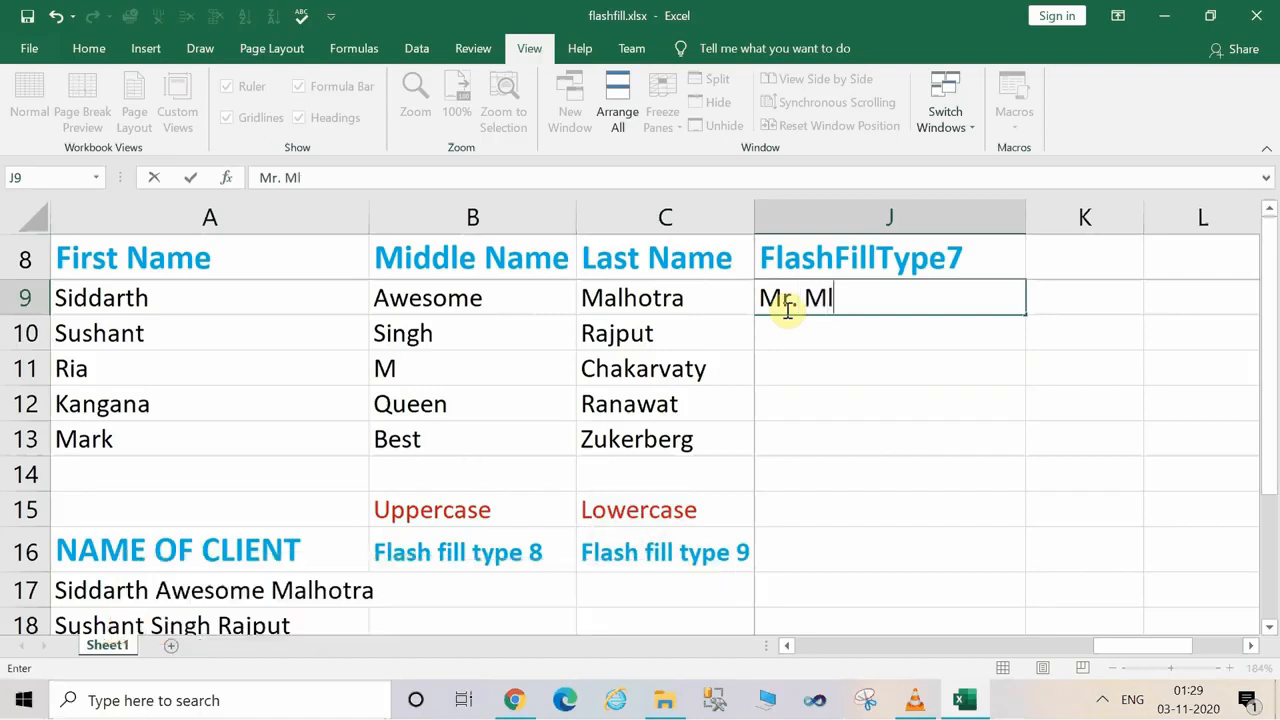
type("lhotra")
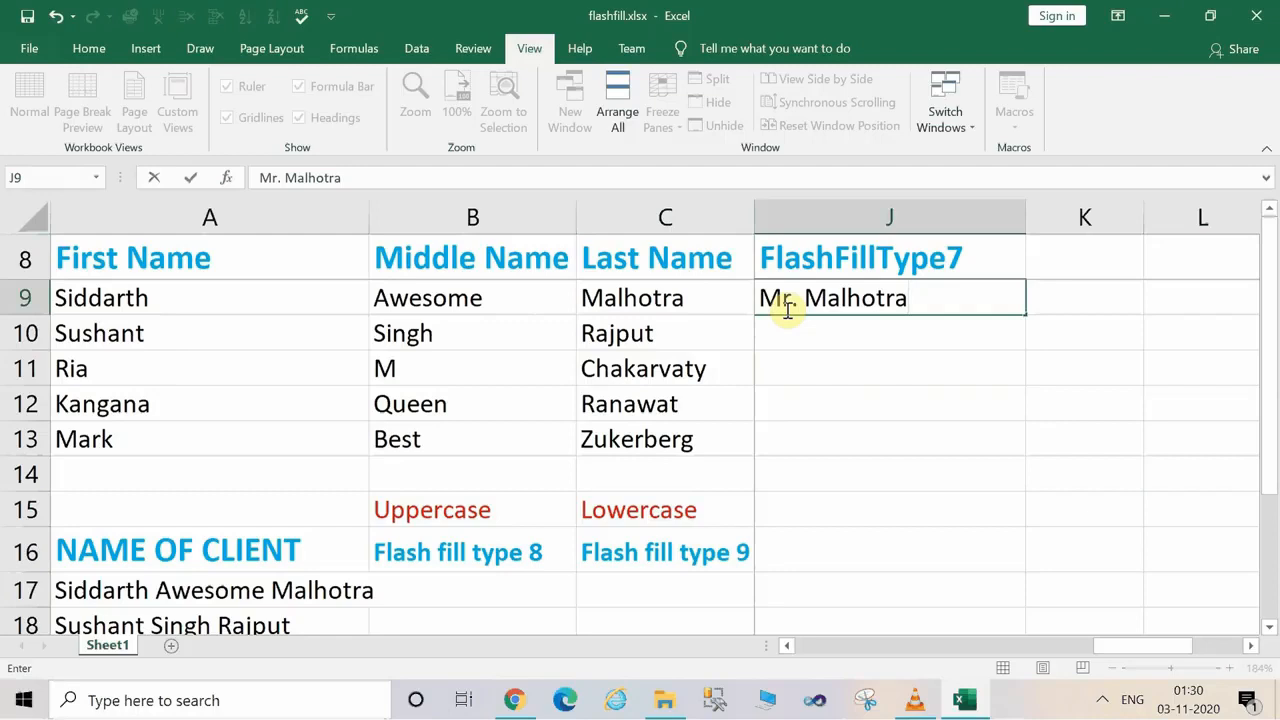
key("Return")
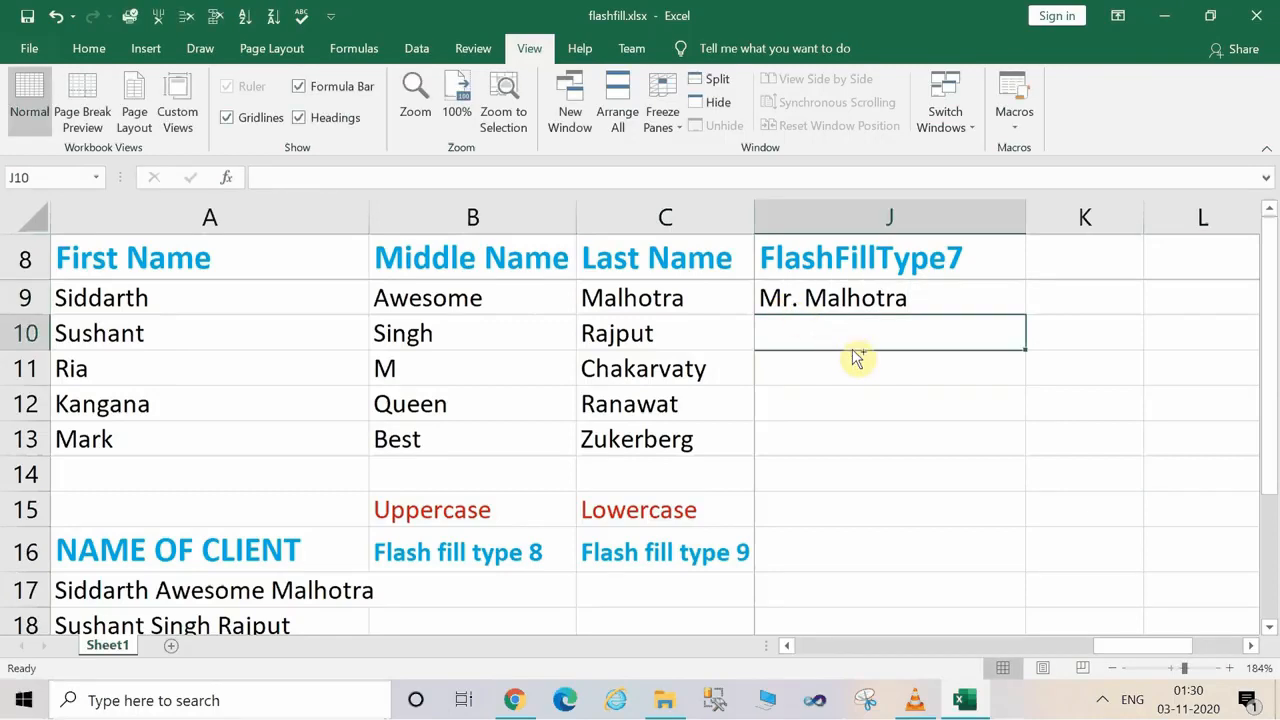
Try to flash fill the titled last names from J10 in the FlashFillType7 column, and clear J9:J13.
key("ctrl+e")
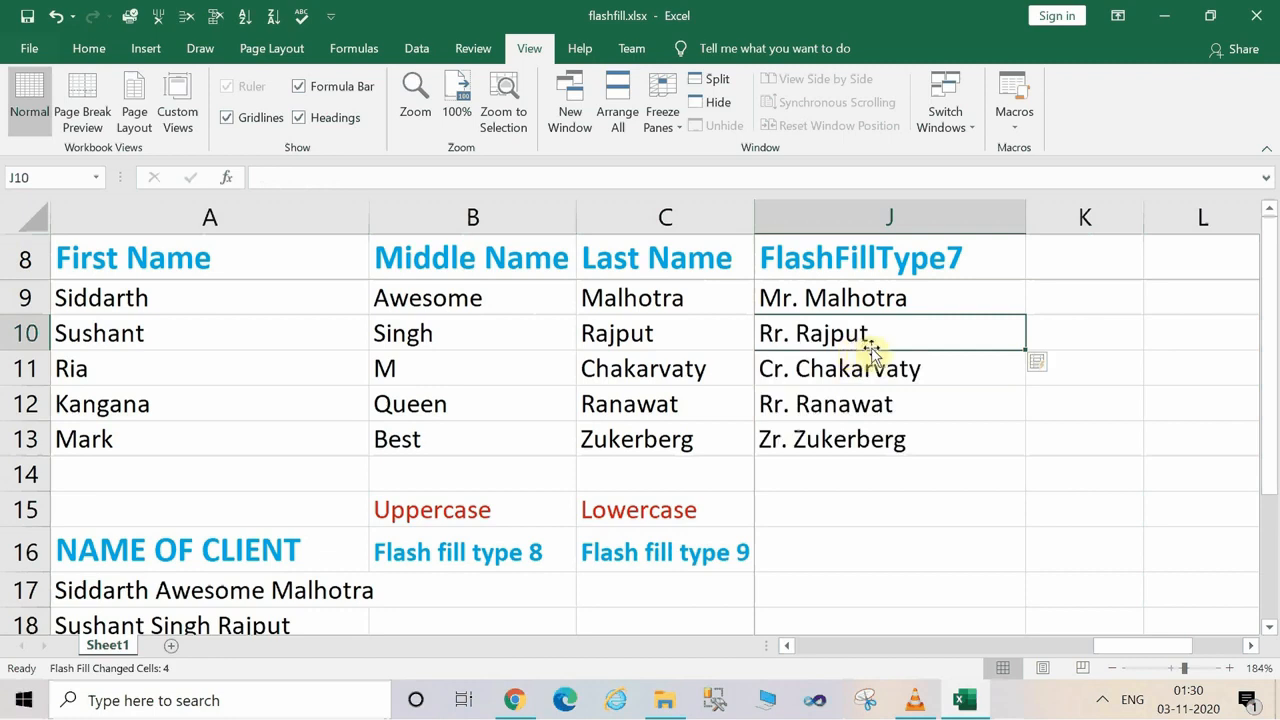
left_click(865, 368)
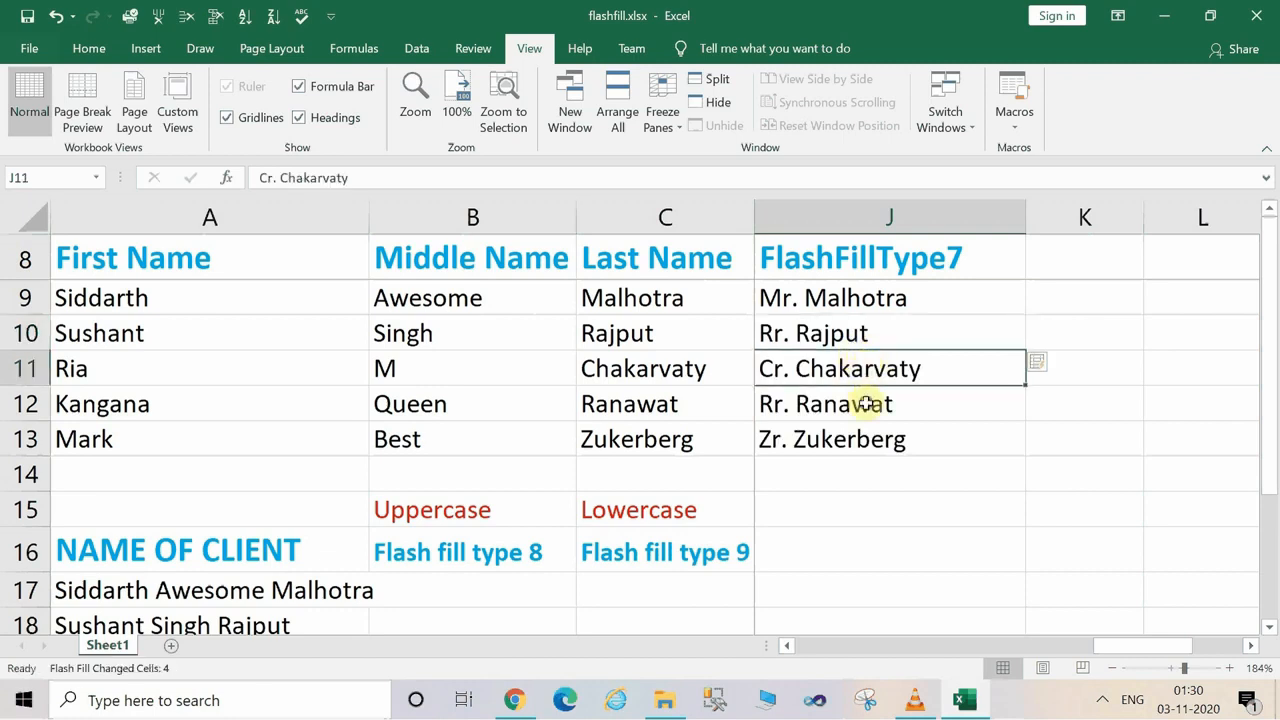
left_click(863, 403)
left_click(867, 448)
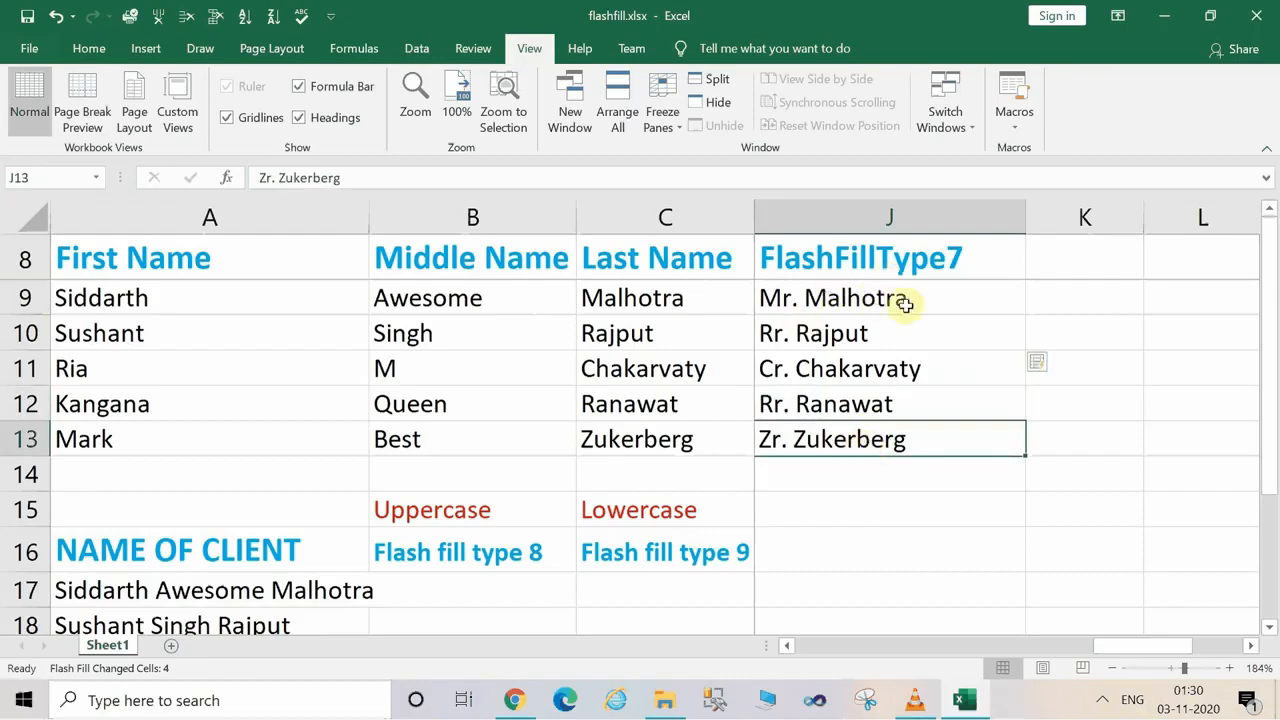
left_click(598, 294)
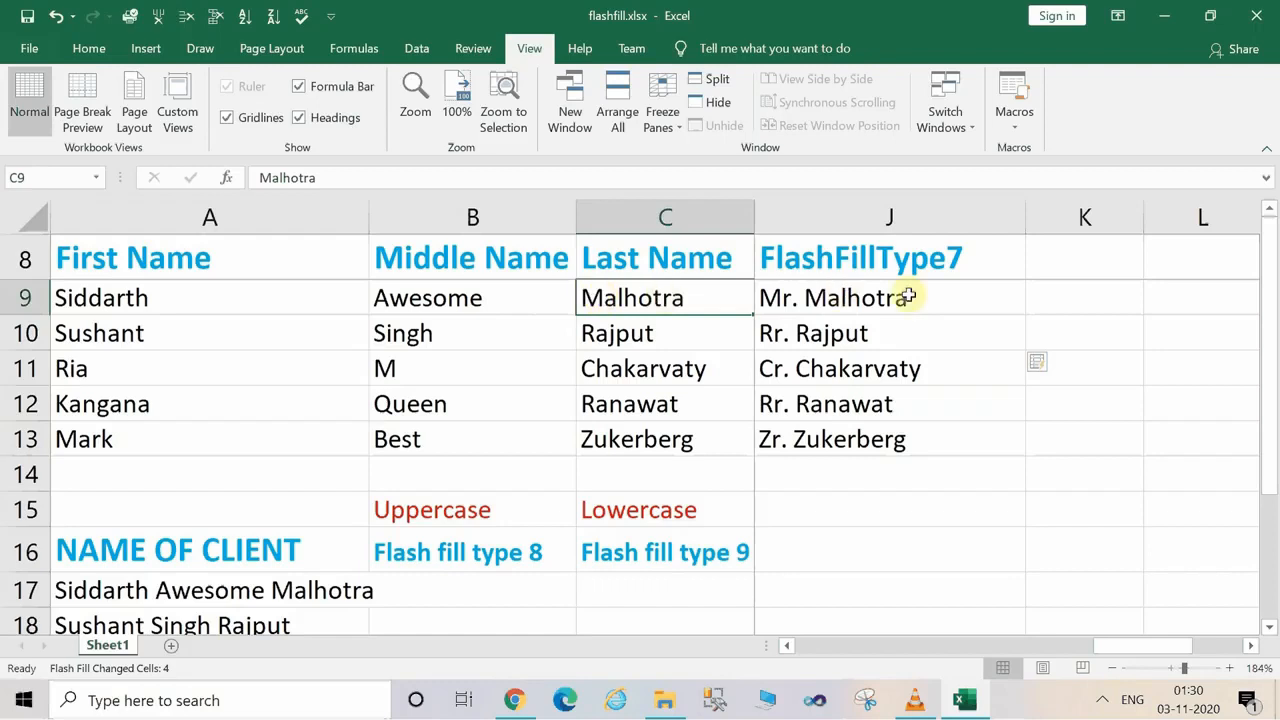
left_click(866, 402)
key("Down")
key("Down")
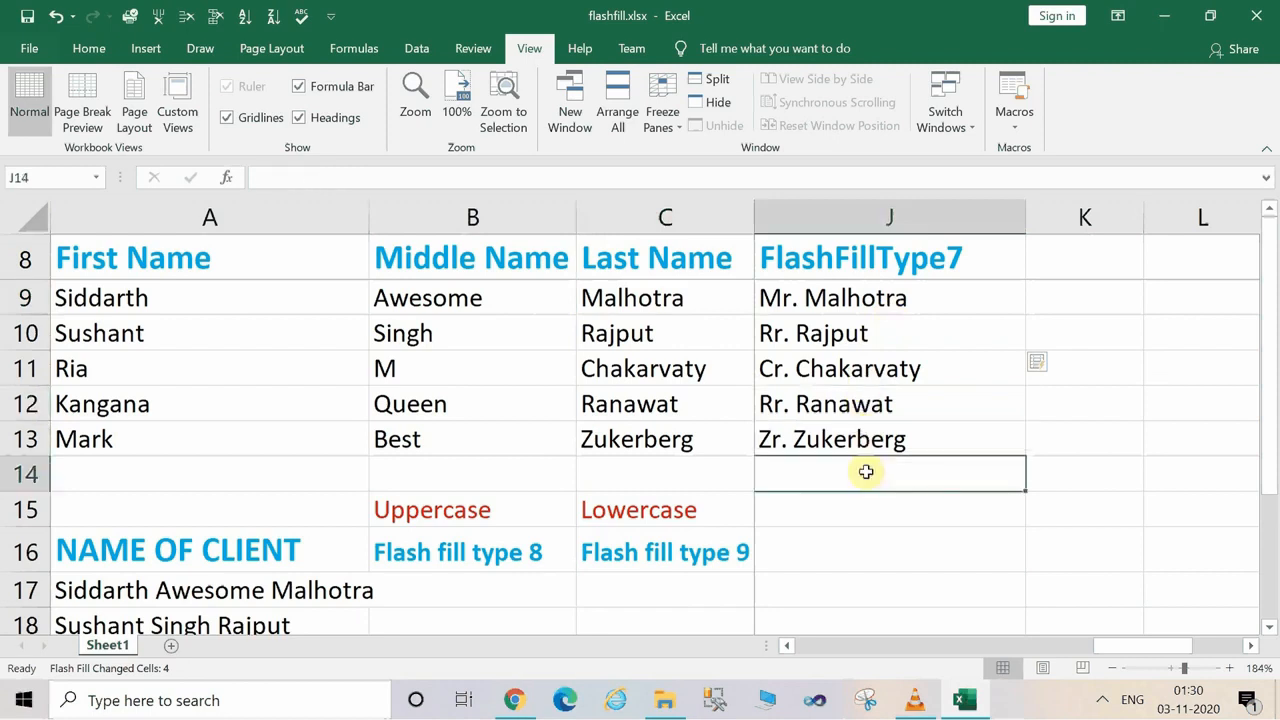
left_click(799, 333)
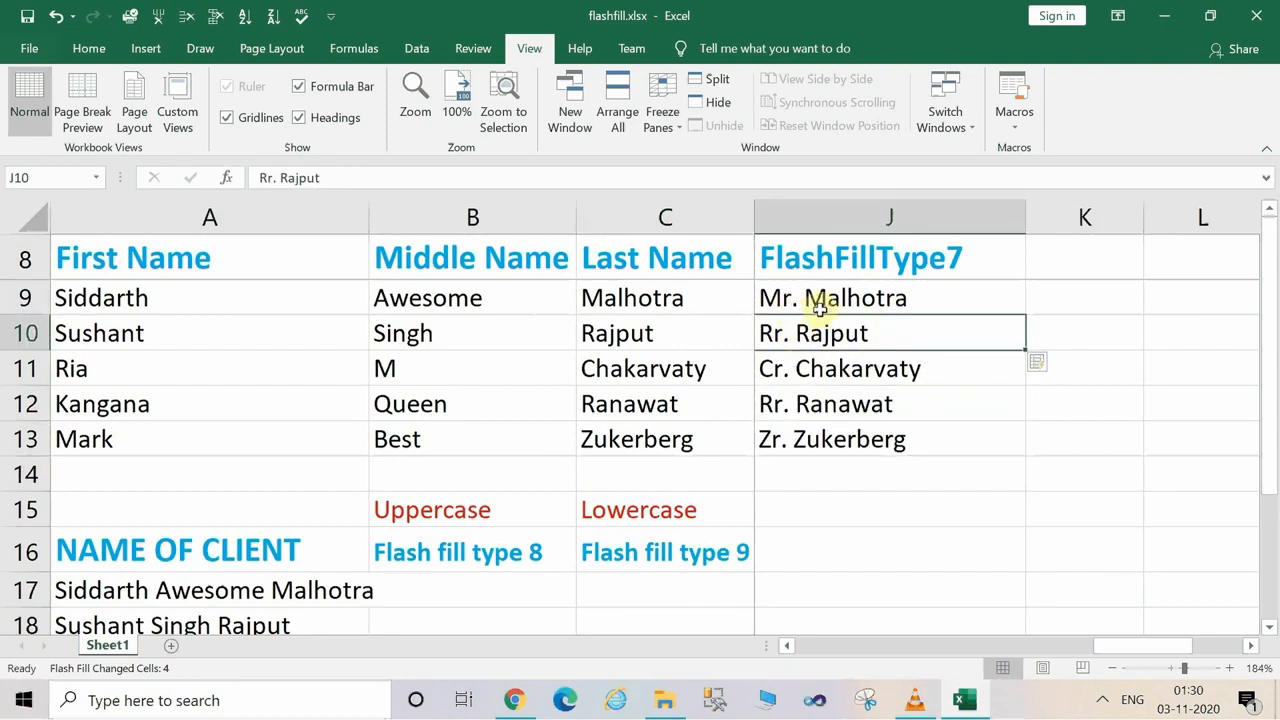
left_click_drag(808, 297, 834, 457)
key("Delete")
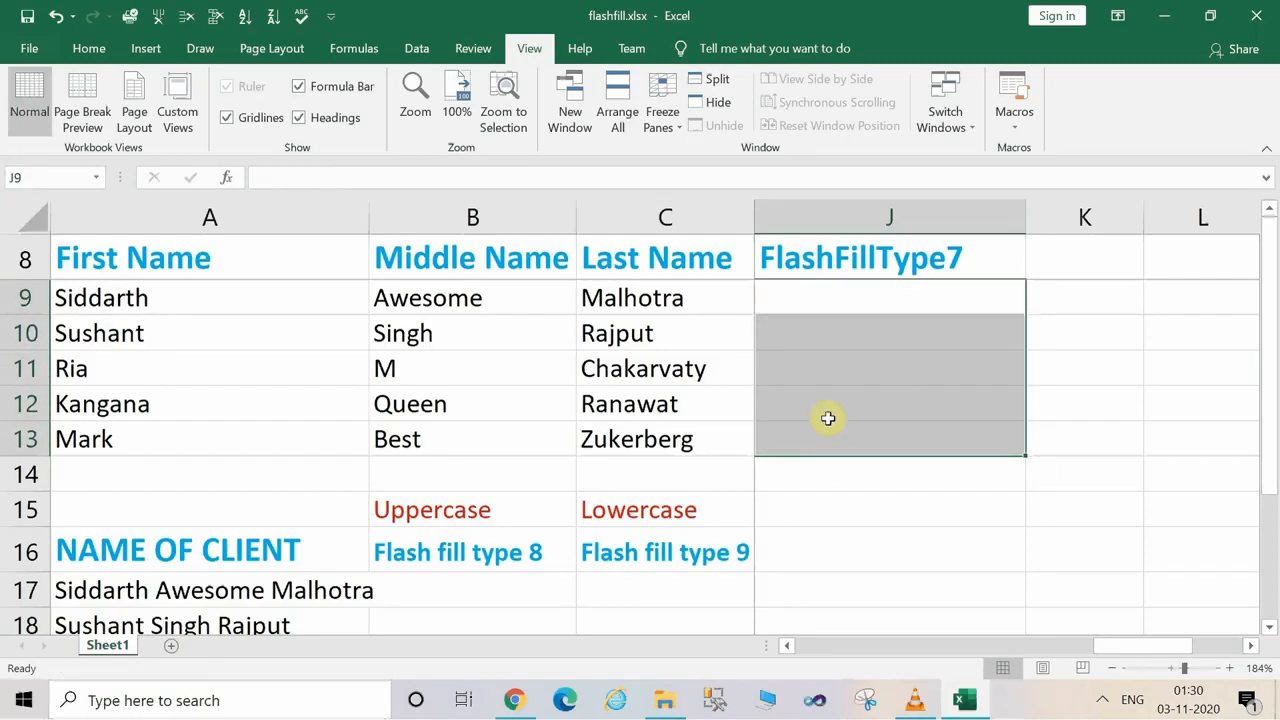
Enter "Mr" followed by the second person's first name in J10.
left_click(793, 331)
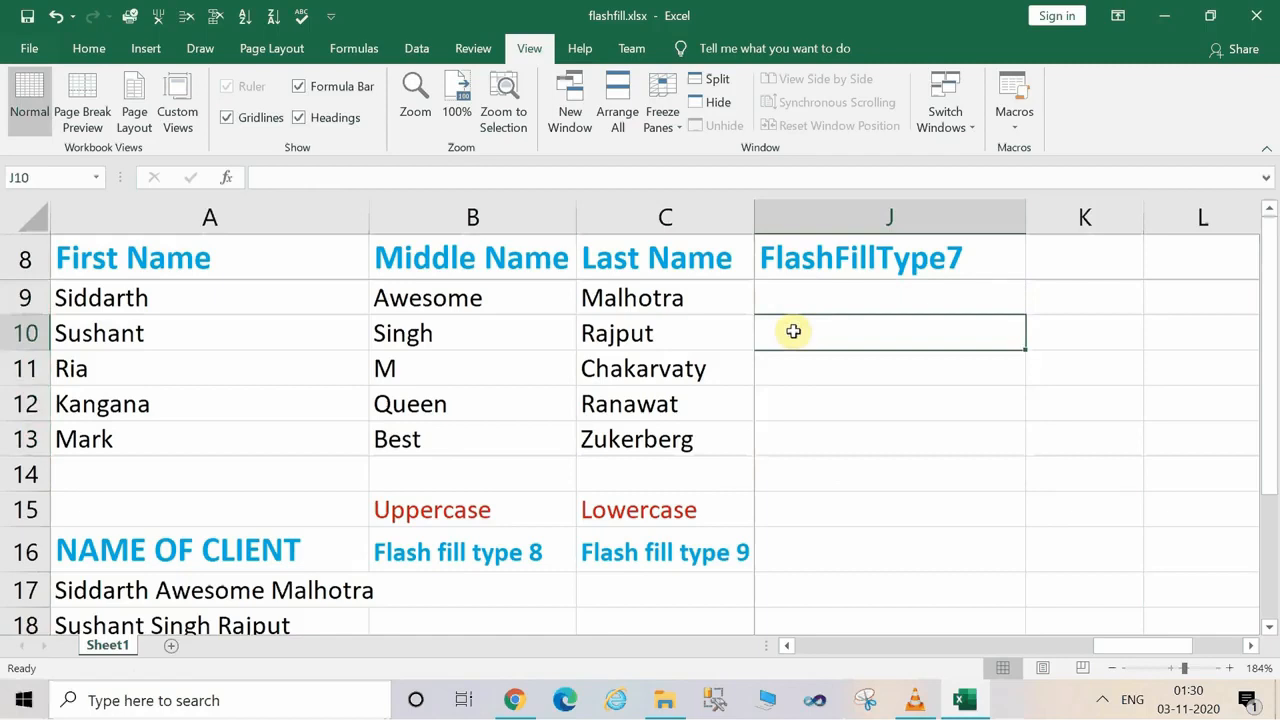
type("Mr Sus")
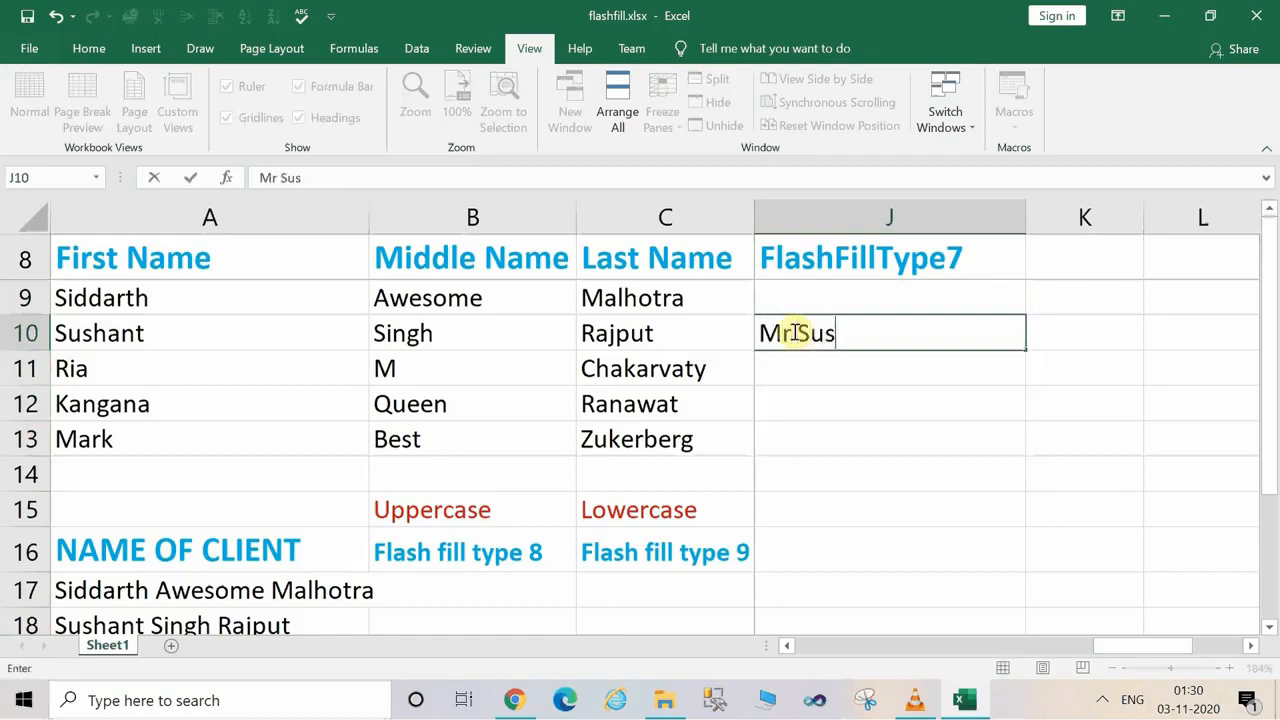
type("hant")
key("Return")
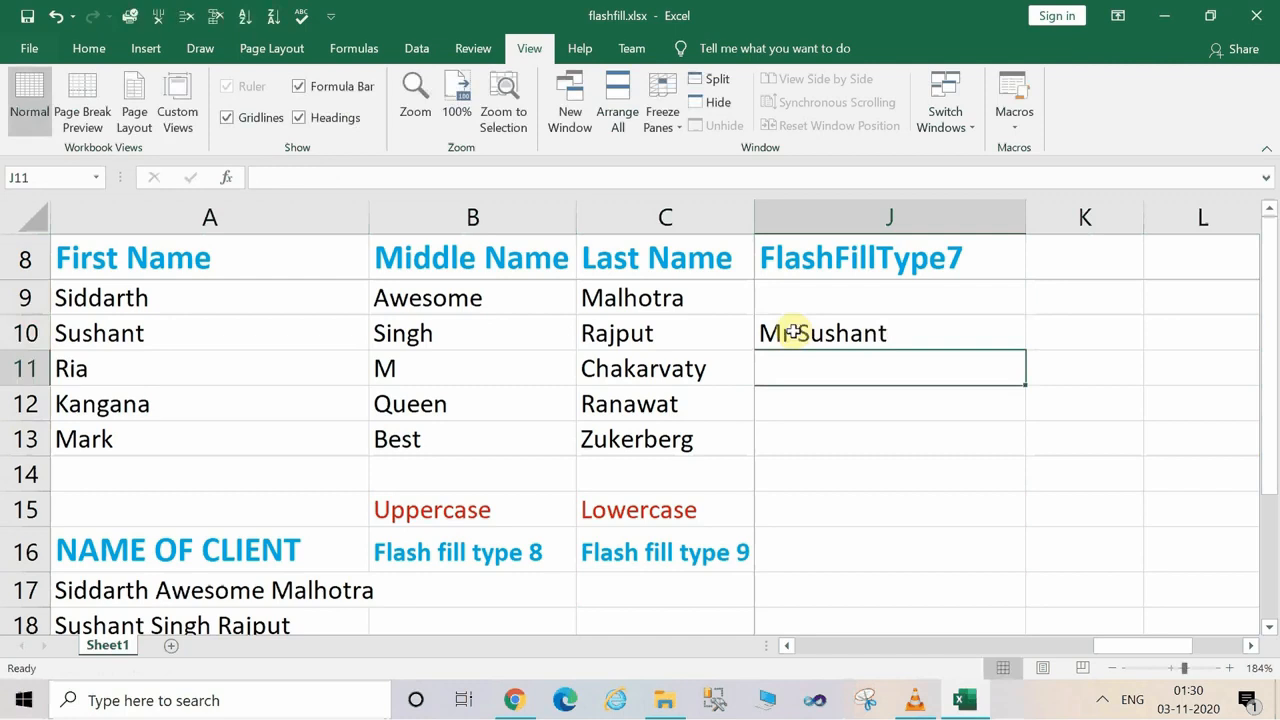
Flash fill the rest of the FlashFillType7 column with "Mr" and each first name, and check the filled cells.
key("ctrl+e")
left_click(838, 470)
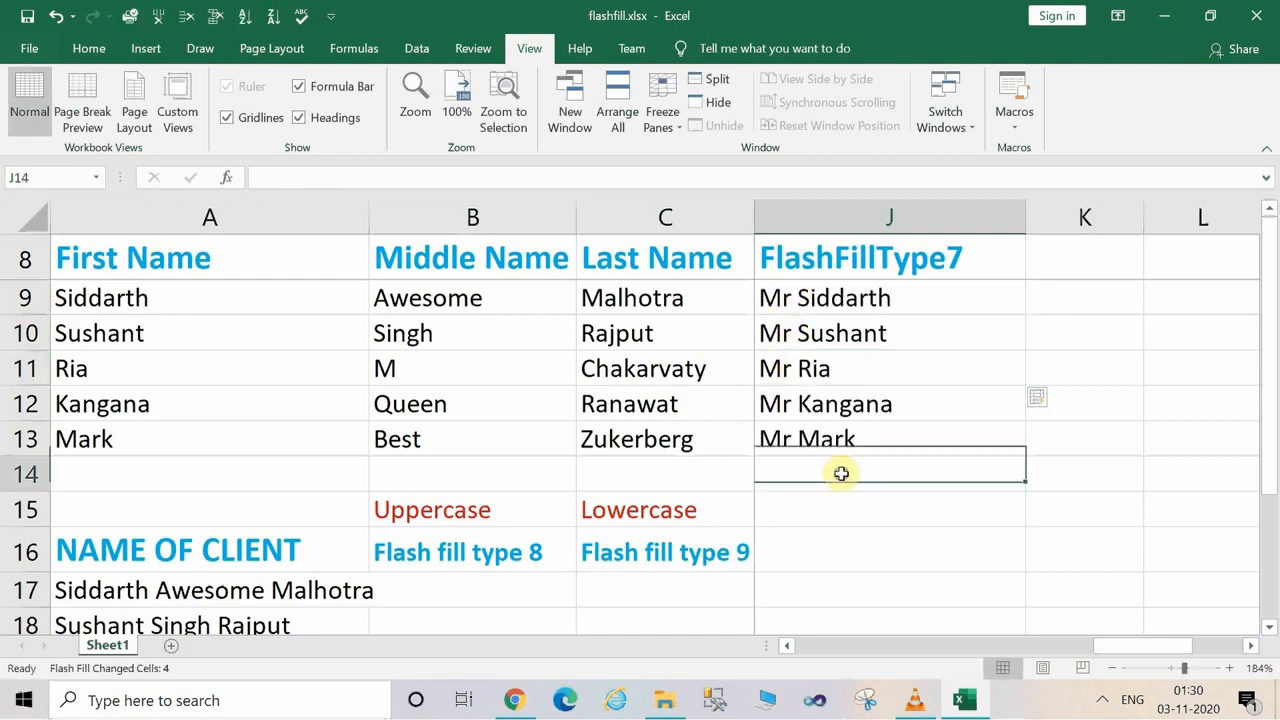
left_click(808, 369)
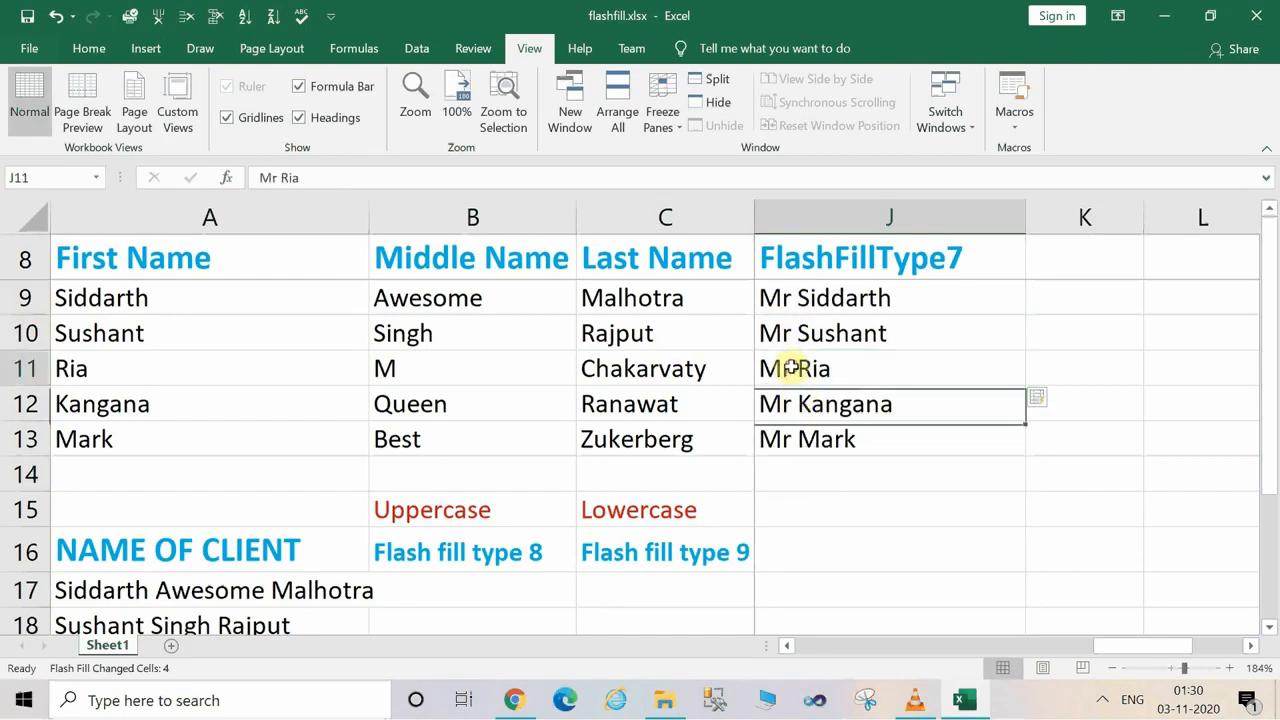
left_click(868, 490)
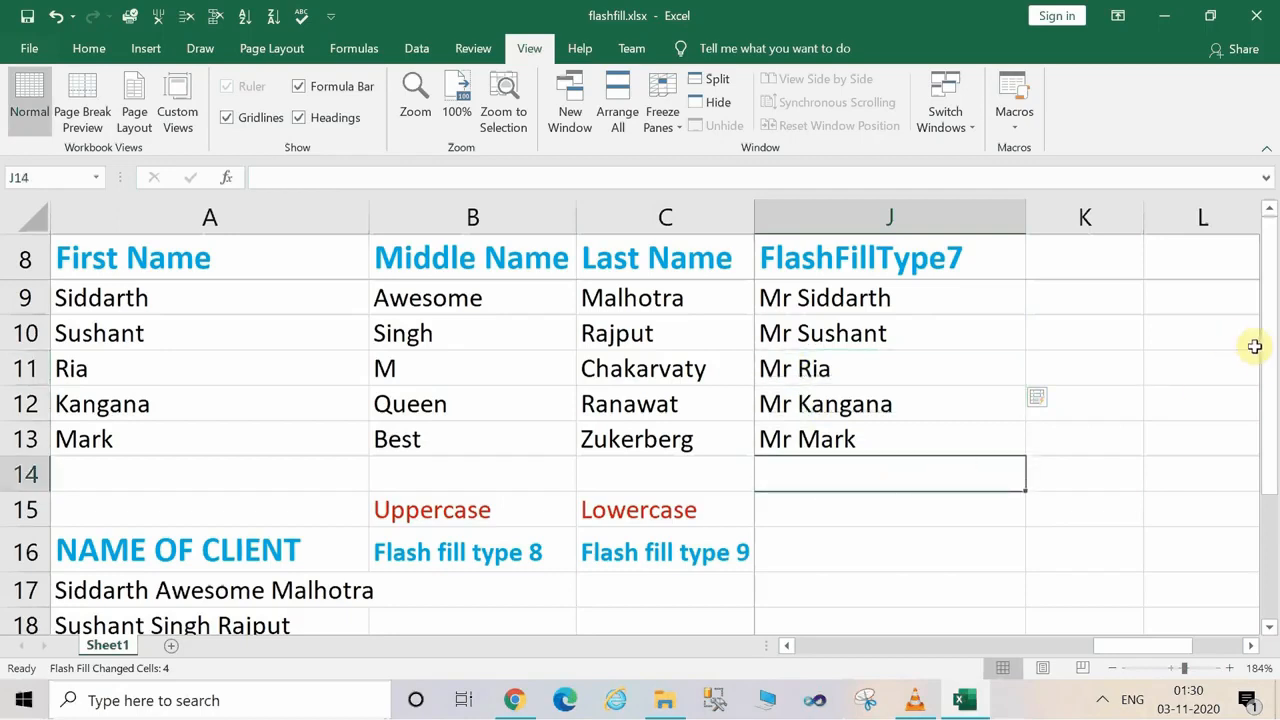
Autofit column A to the full client names in the NAME OF CLIENT table.
left_click_drag(1266, 346, 1274, 552)
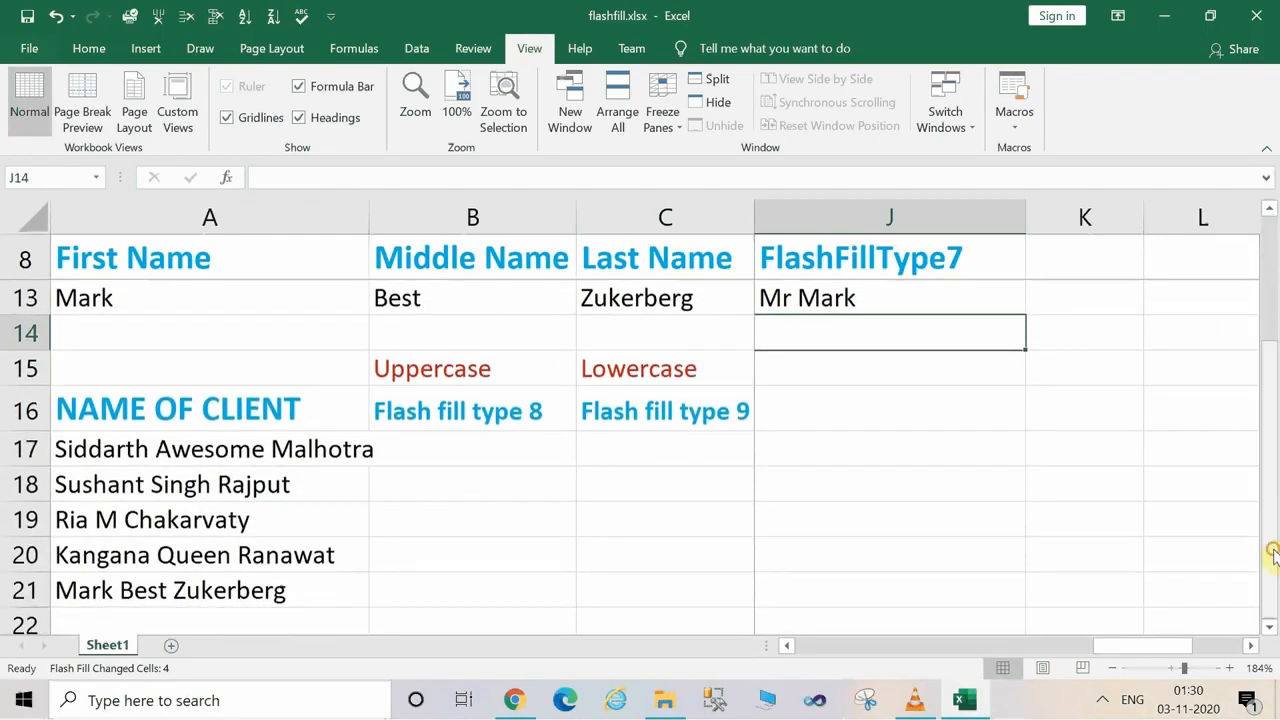
left_click(459, 454)
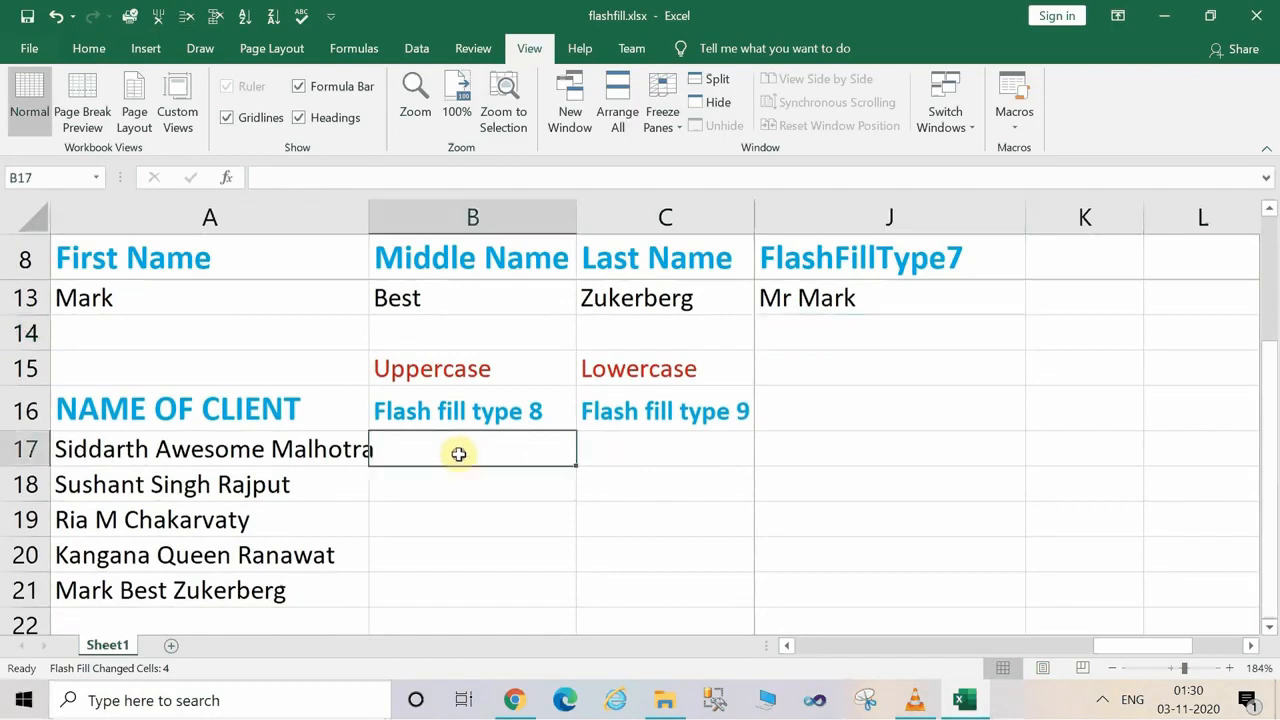
double_click(367, 212)
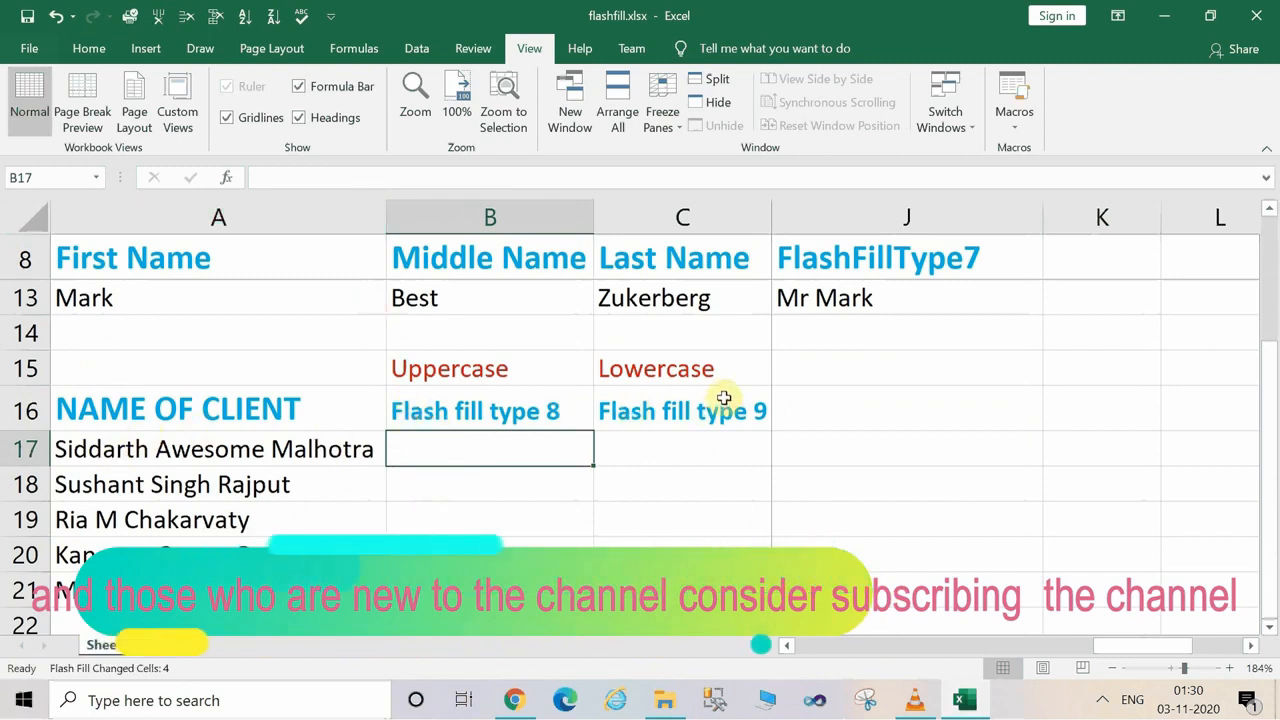
Enter the label "Proper Case" in J15, in the same row as the Uppercase and Lowercase labels.
left_click(810, 374)
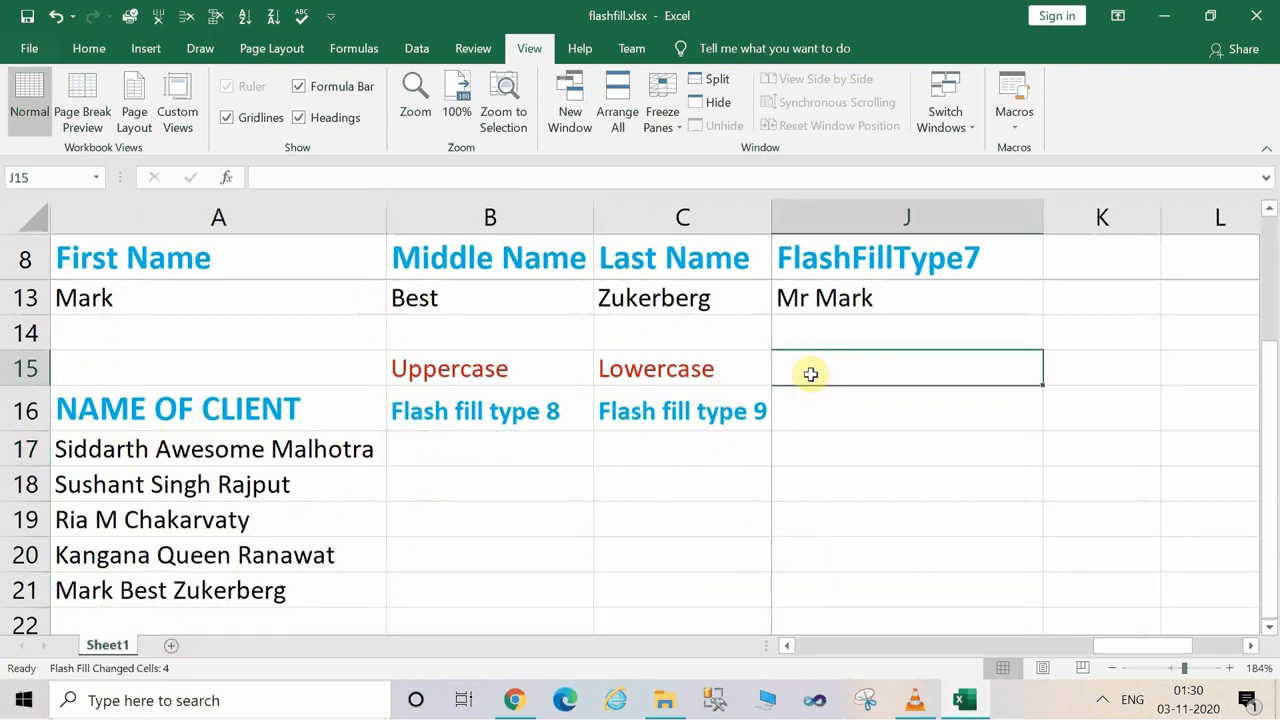
type("Prop")
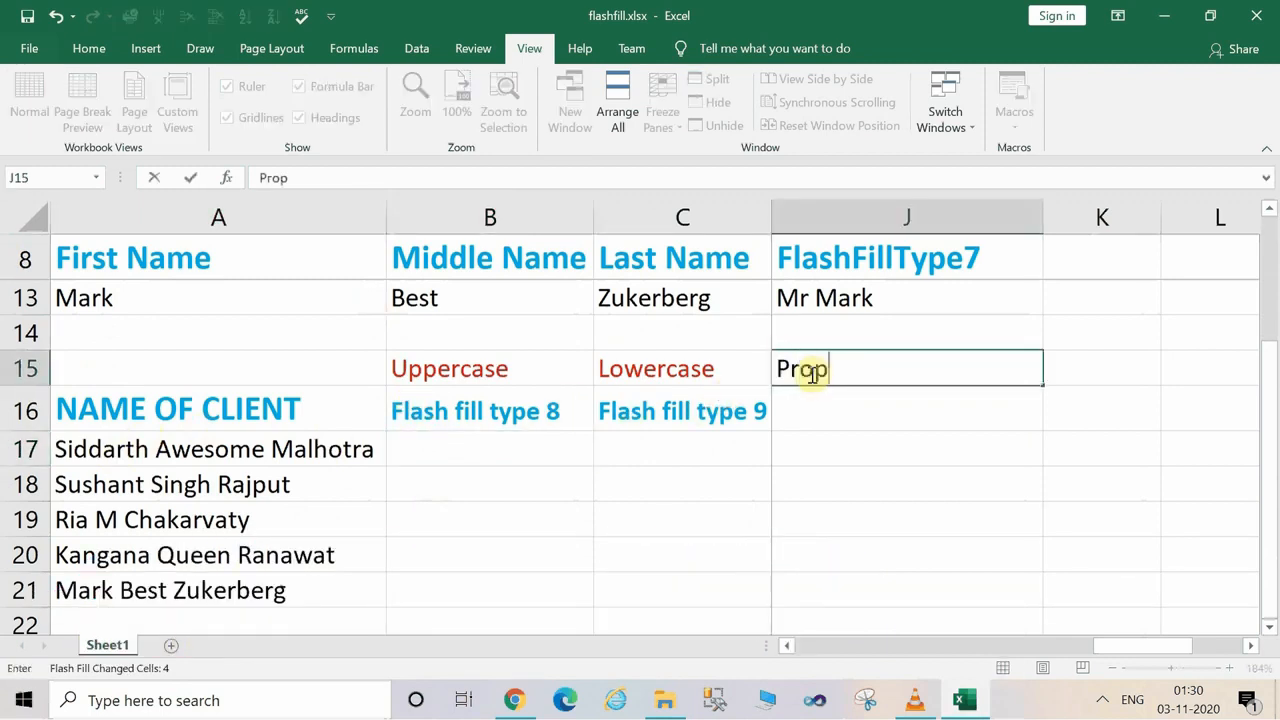
type("er Case")
key("Return")
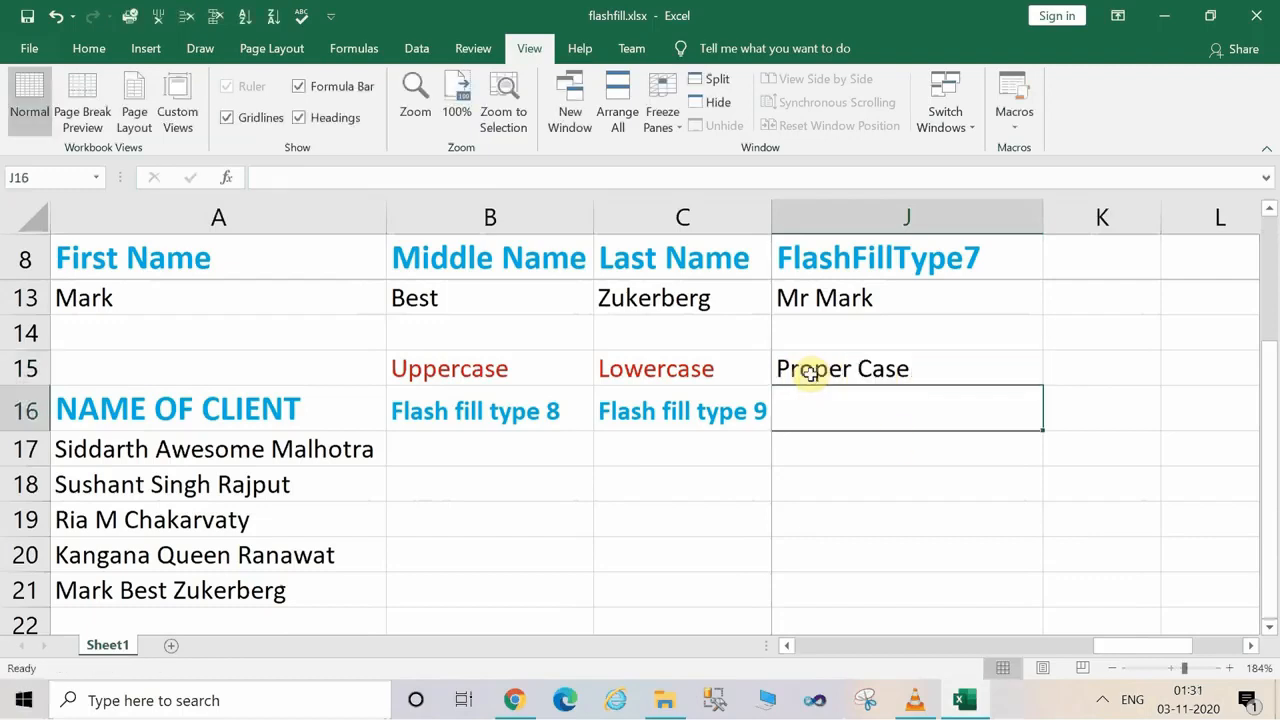
Enter the first client's first name in uppercase in B17 and flash fill the rest of the Flash fill type 8 column.
left_click_drag(1120, 655, 760, 612)
left_click(869, 482)
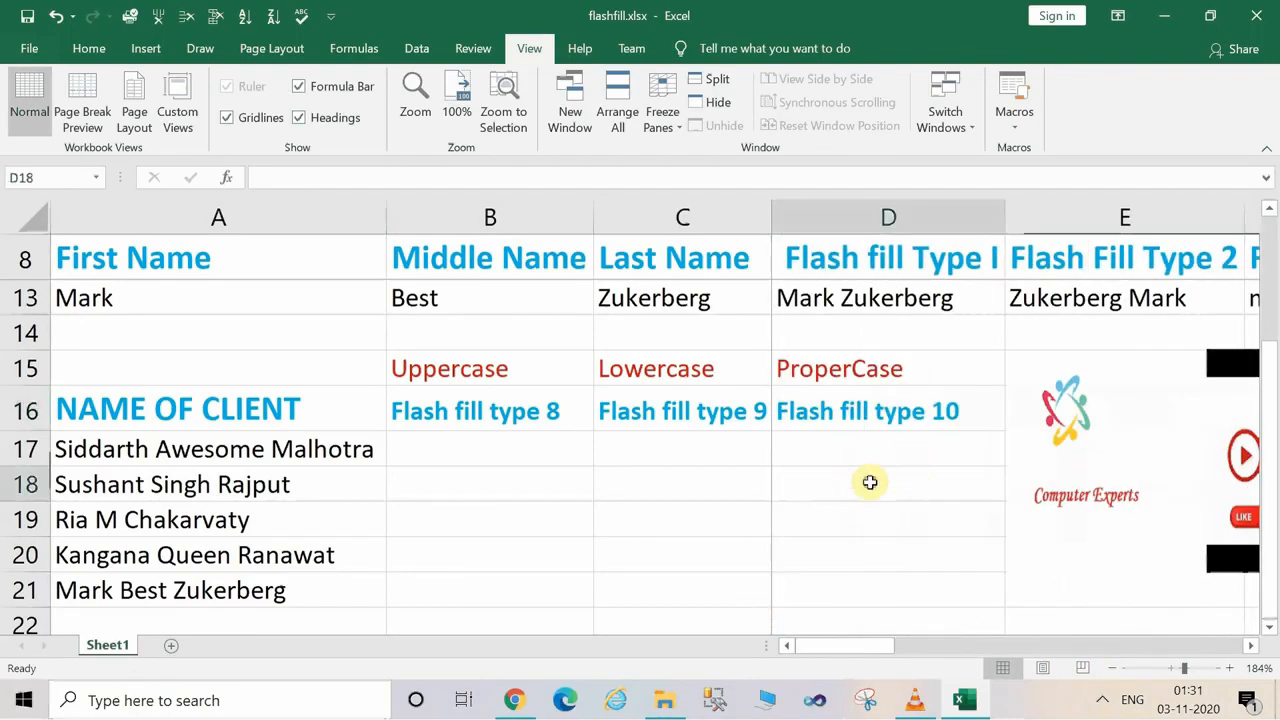
left_click(617, 445)
left_click(500, 447)
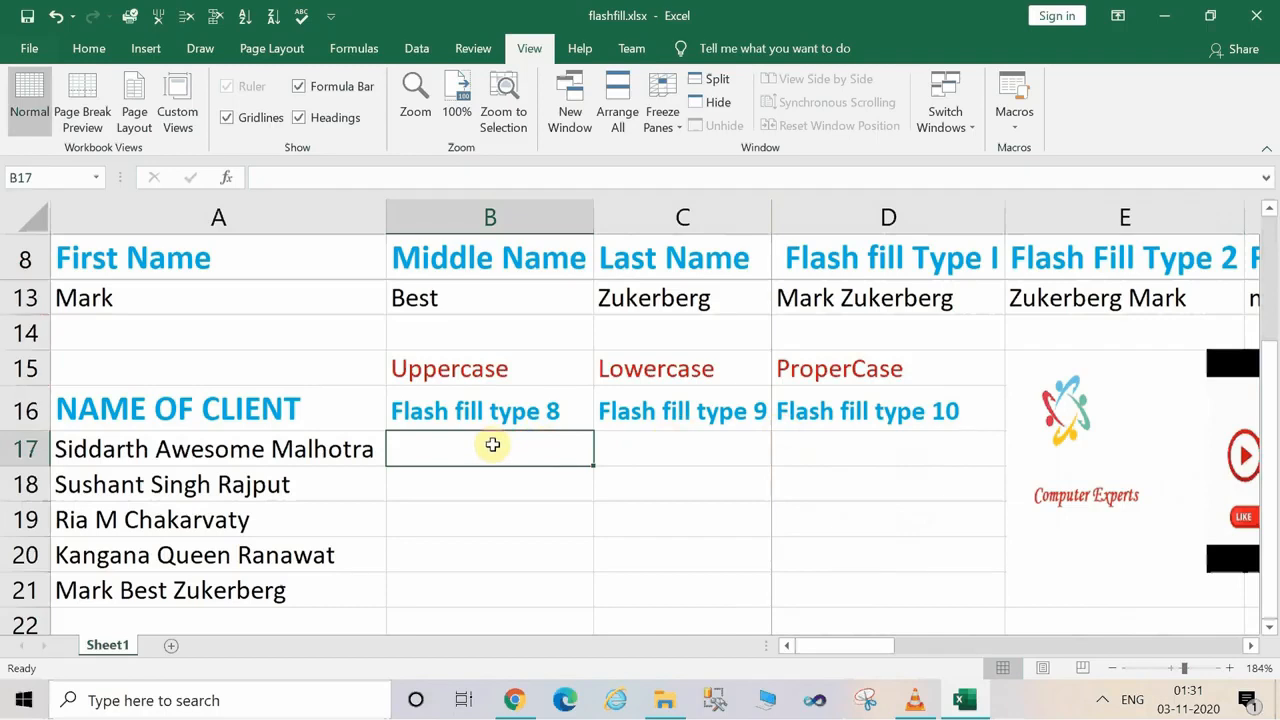
type("S")
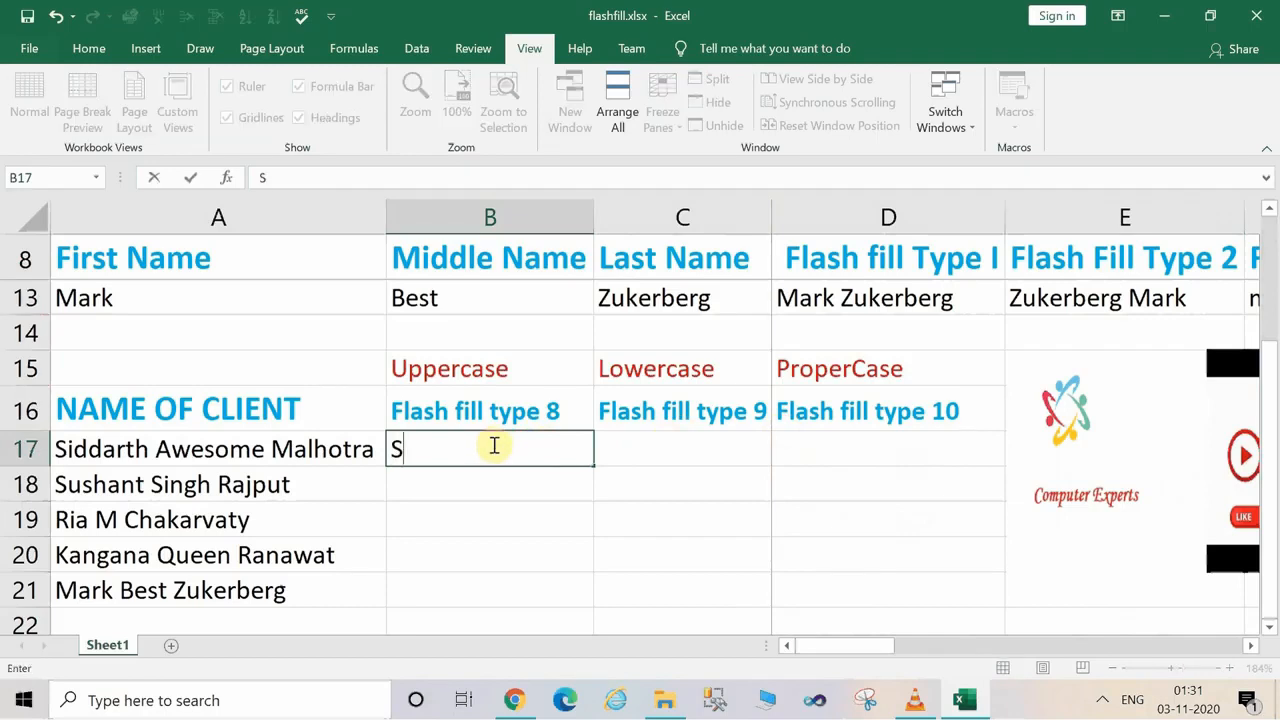
key("Caps_Lock")
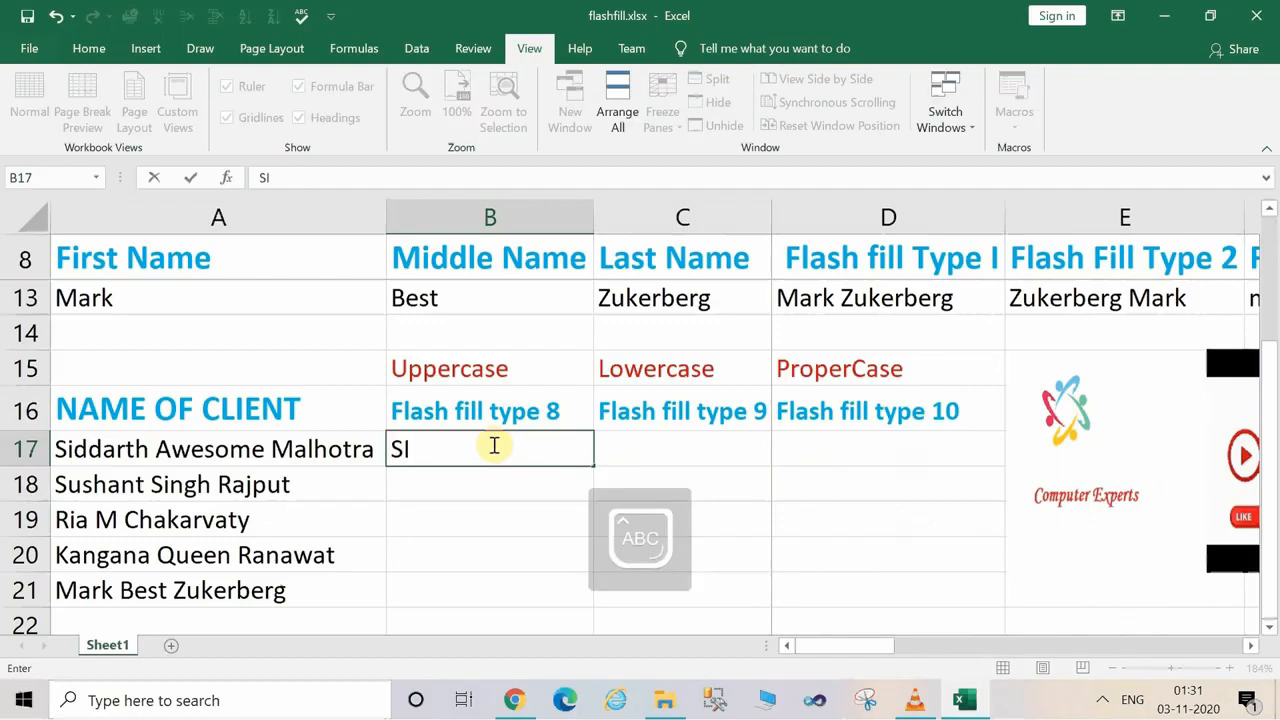
type("IDDARTH")
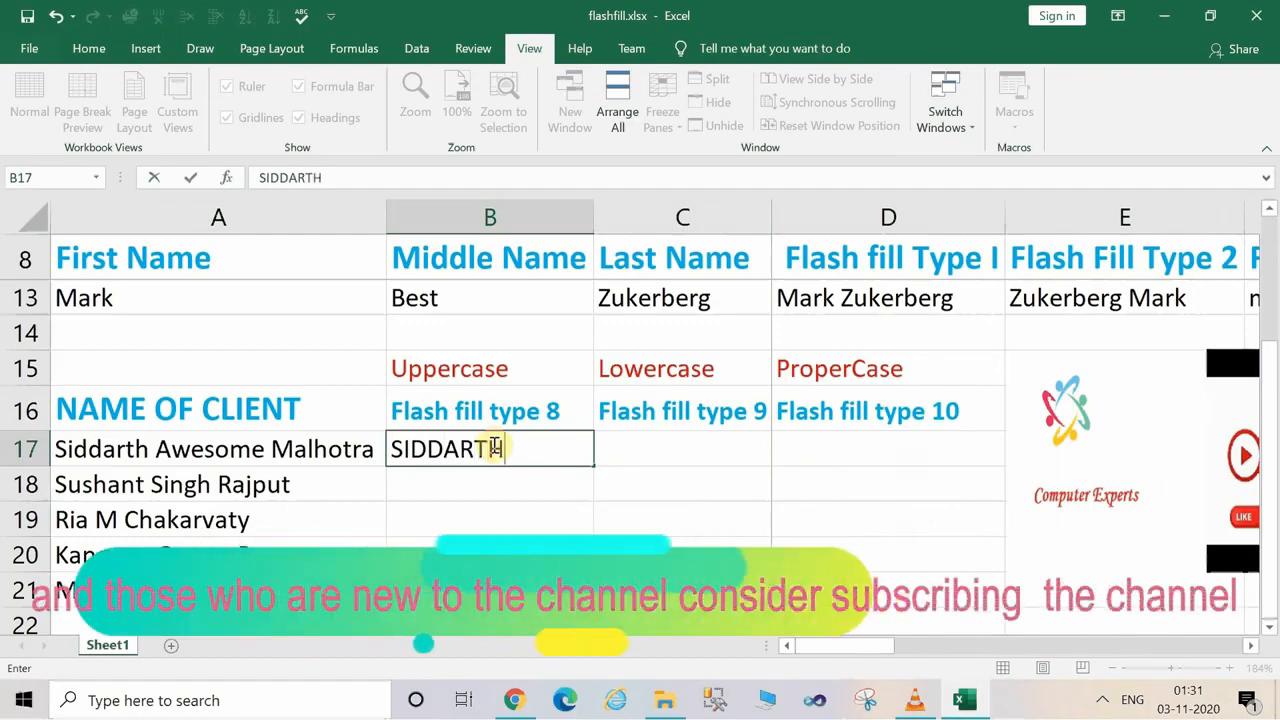
key("Return")
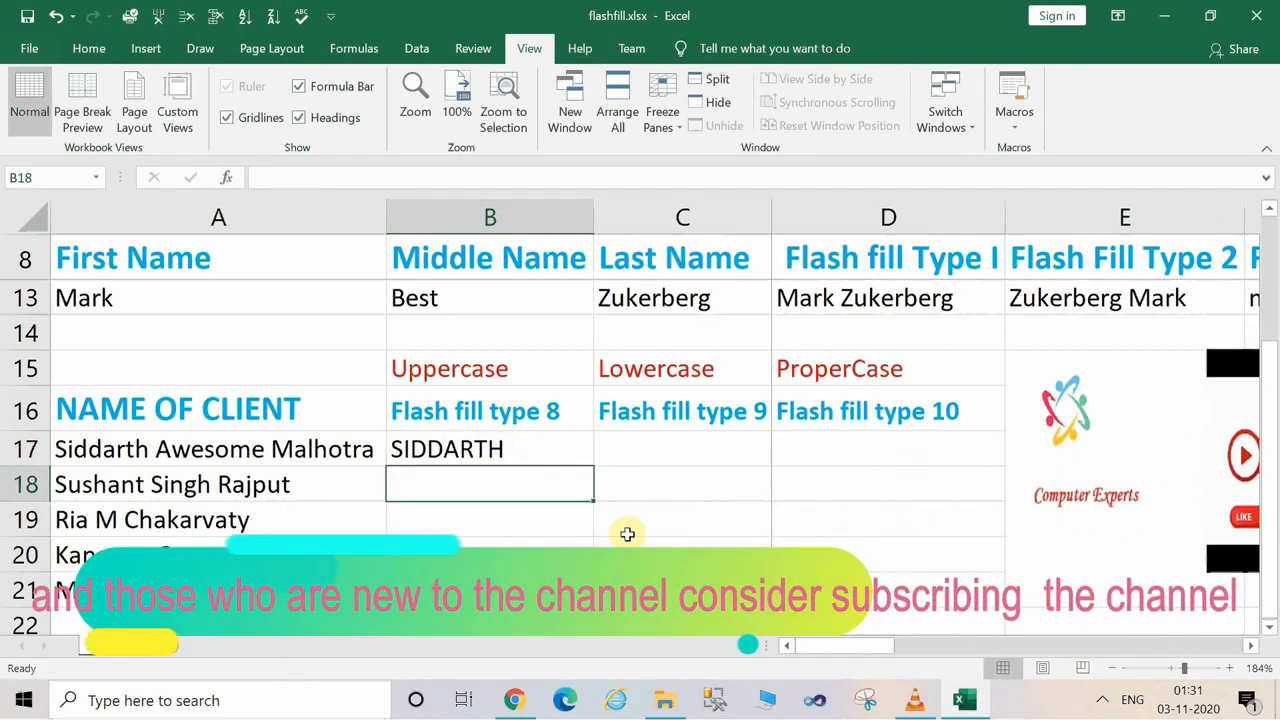
key("ctrl+e")
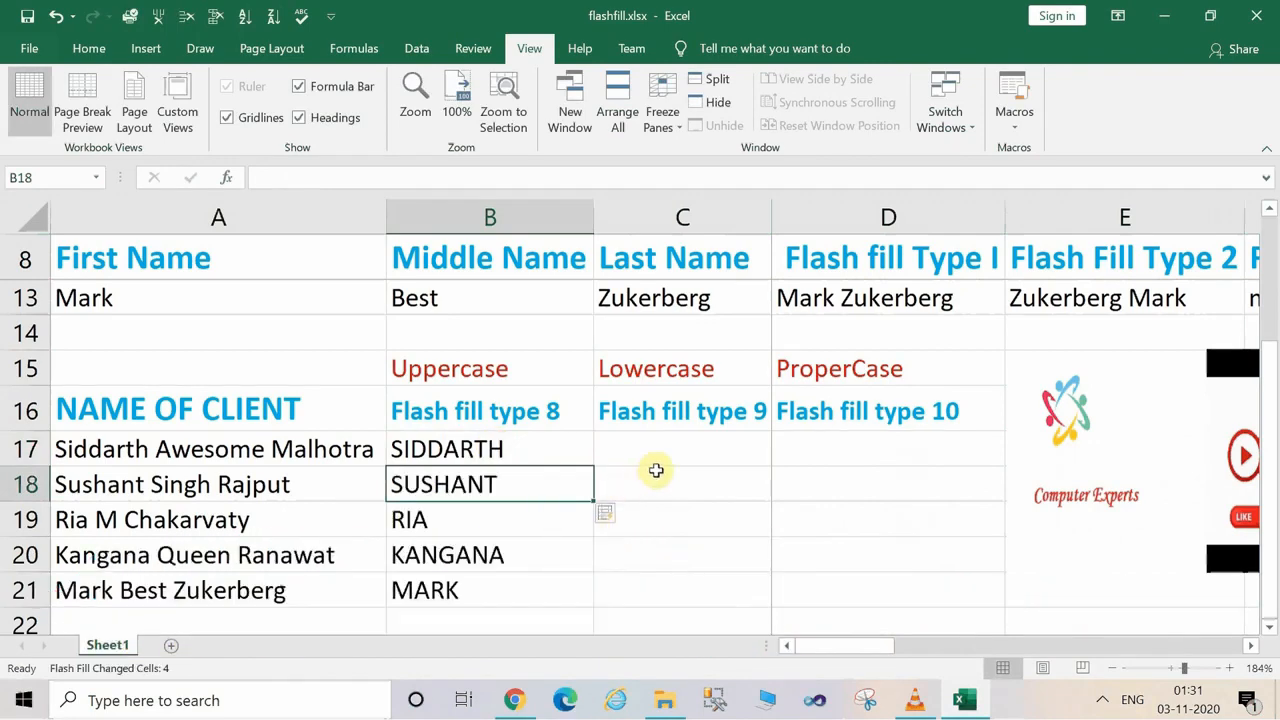
left_click(686, 450)
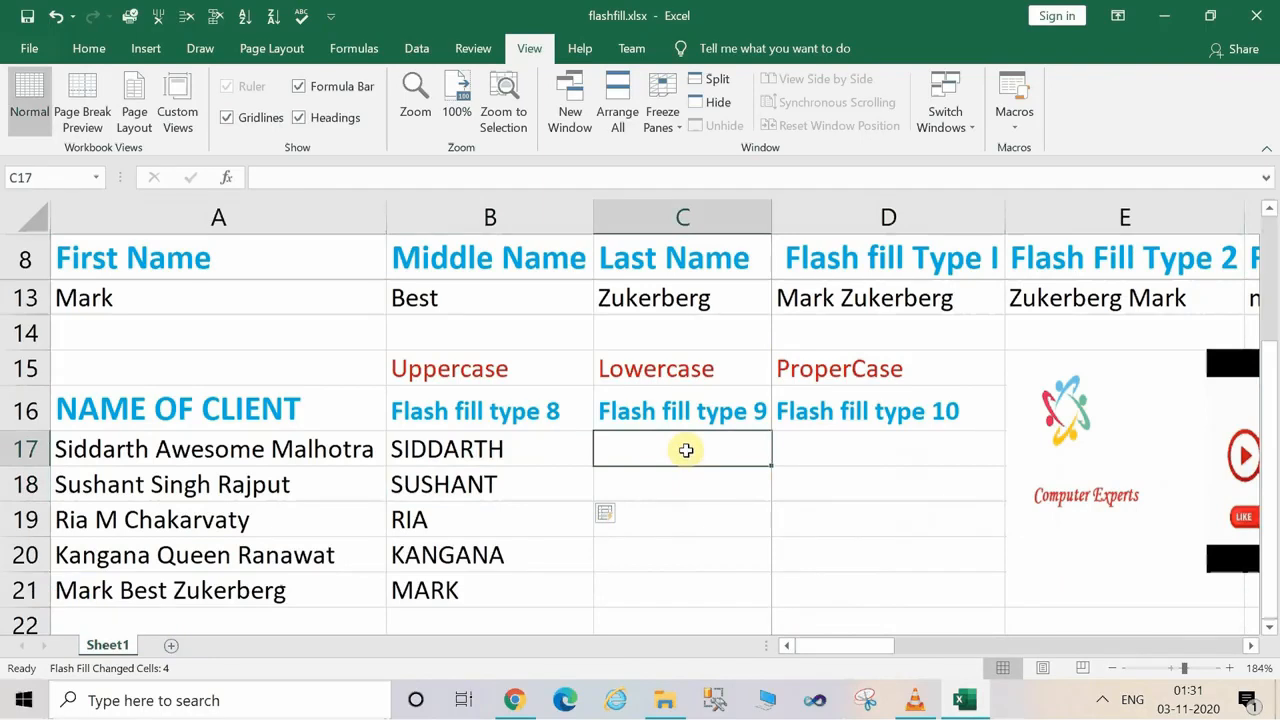
Enter the first client's first name in lowercase in C17 and flash fill the rest of the Flash fill type 9 column.
key("Caps_Lock")
type("si")
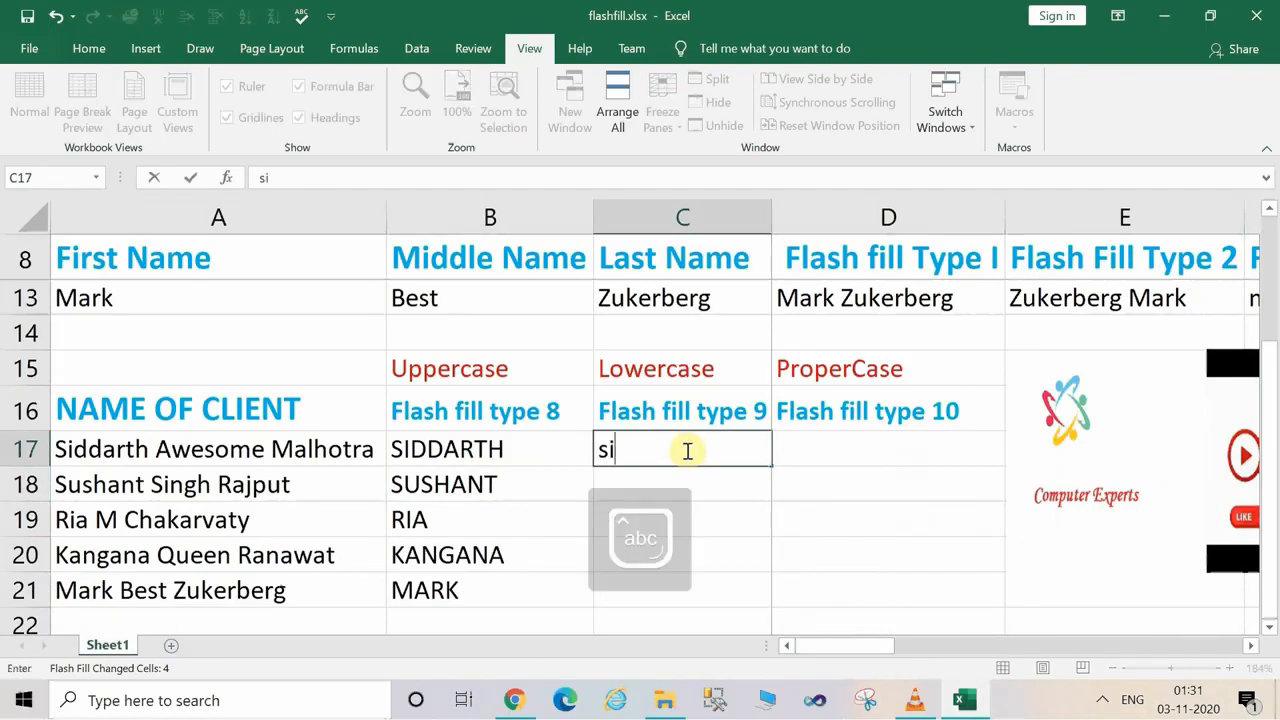
type("ddarth")
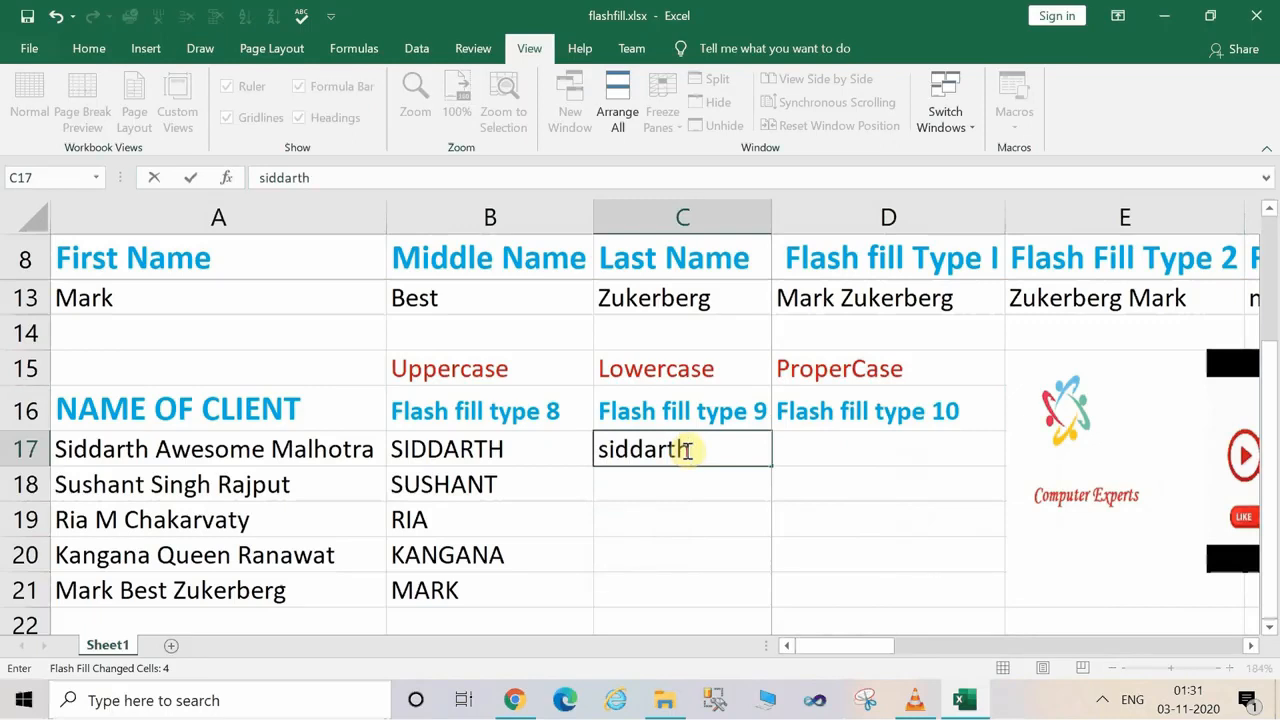
key("Return")
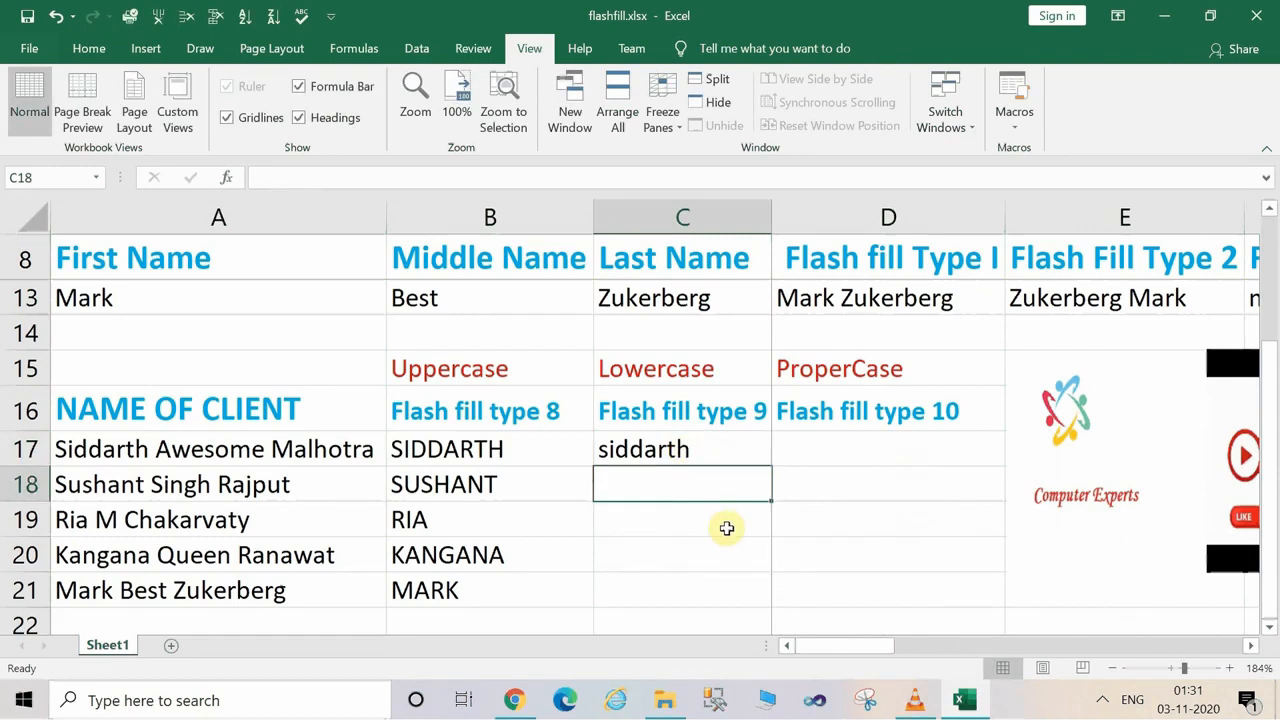
key("ctrl+e")
Enter the first client's first and last name in proper case in D17 and flash fill the rest of the Flash fill type 10 column.
left_click(863, 475)
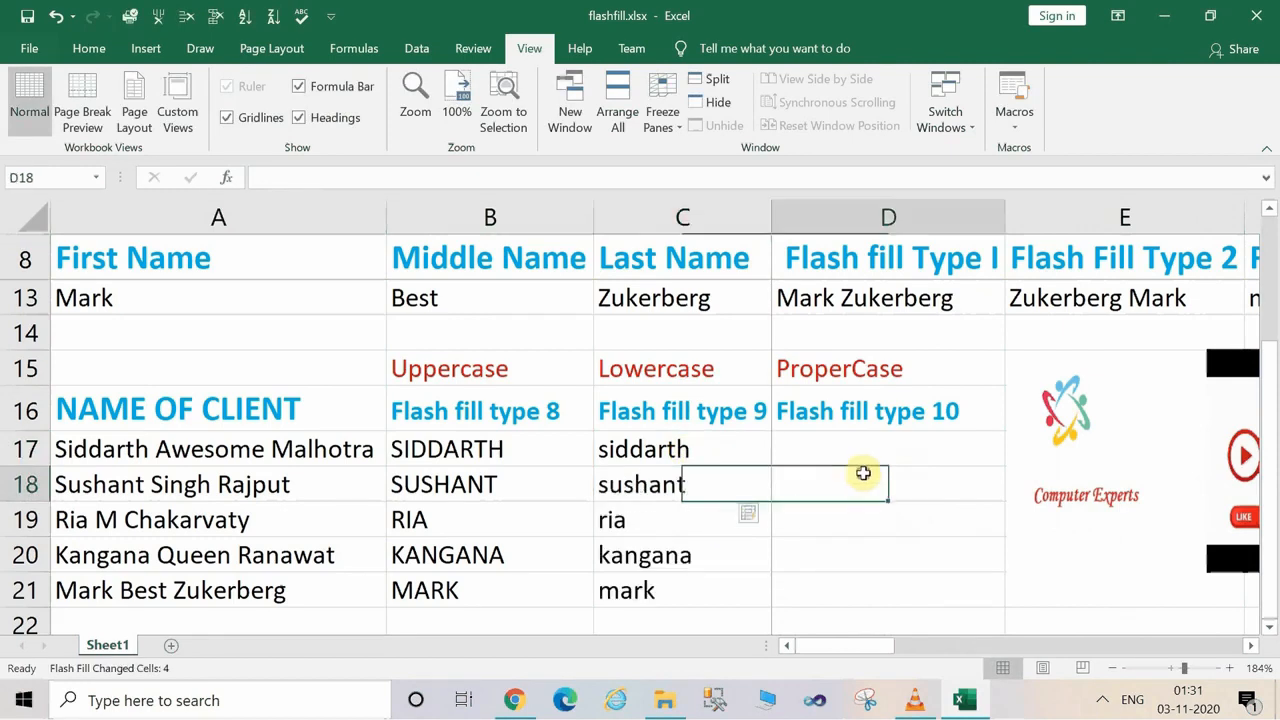
left_click(840, 447)
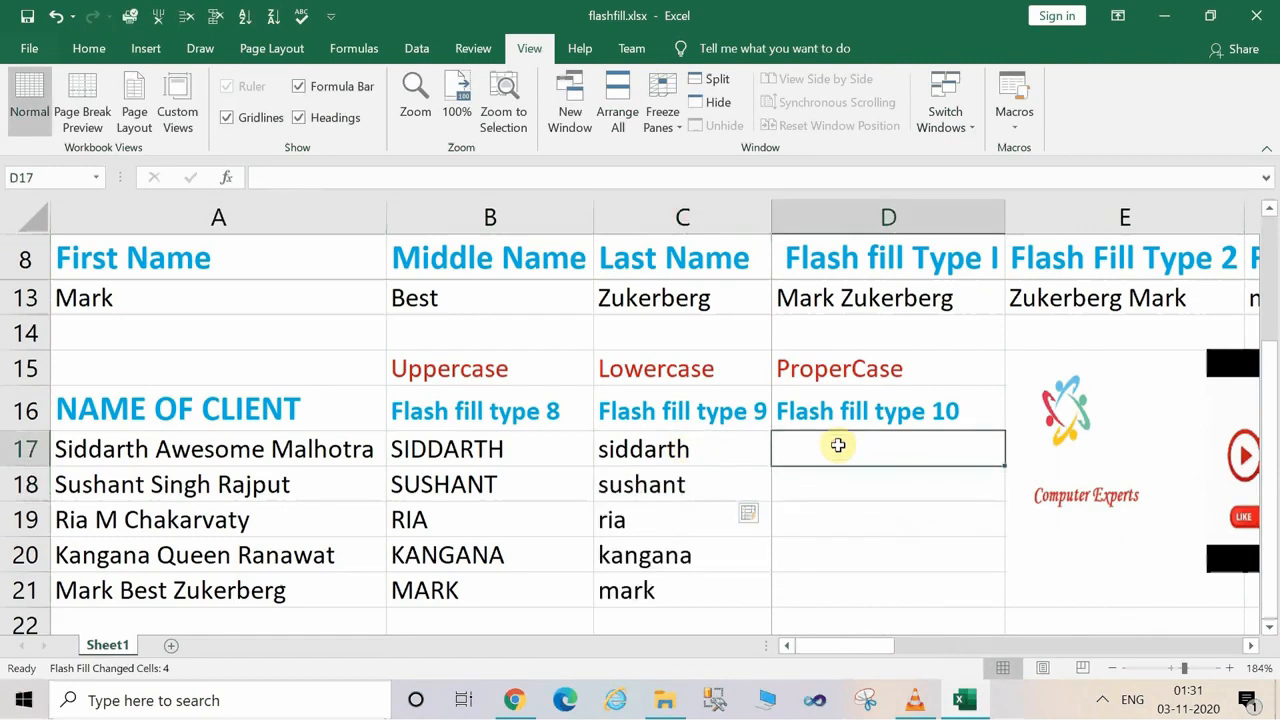
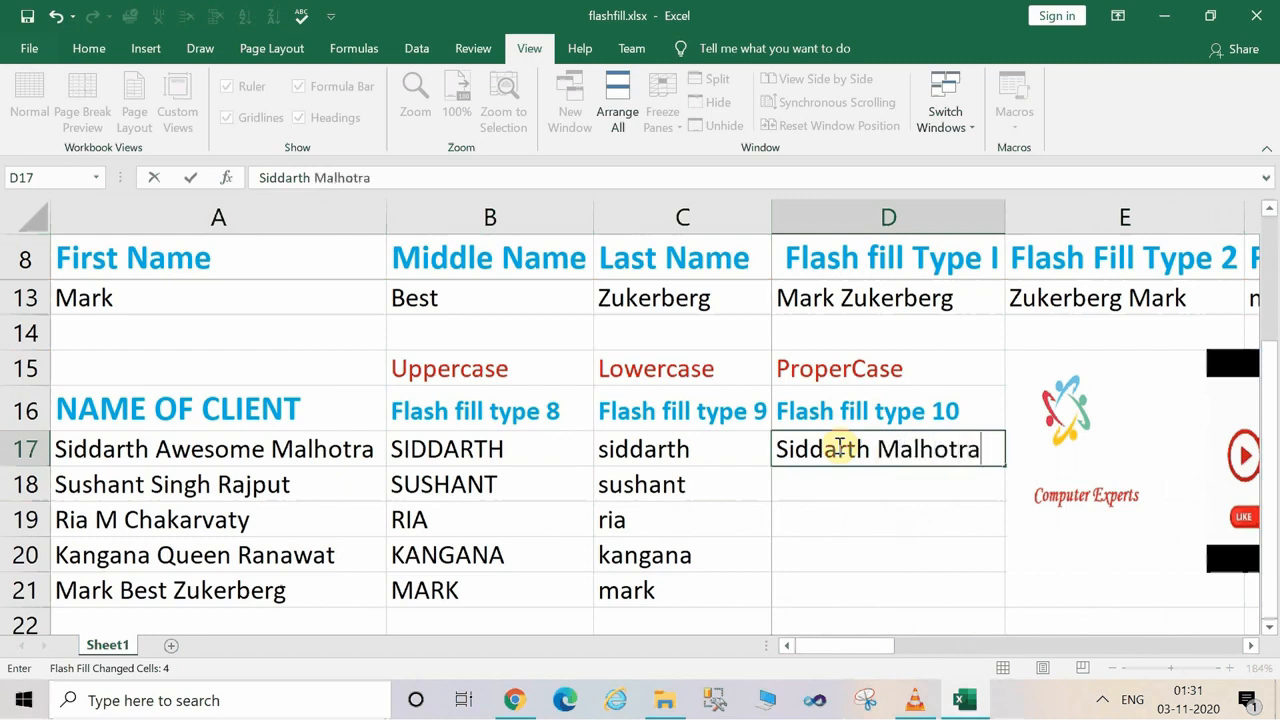
key("Return")
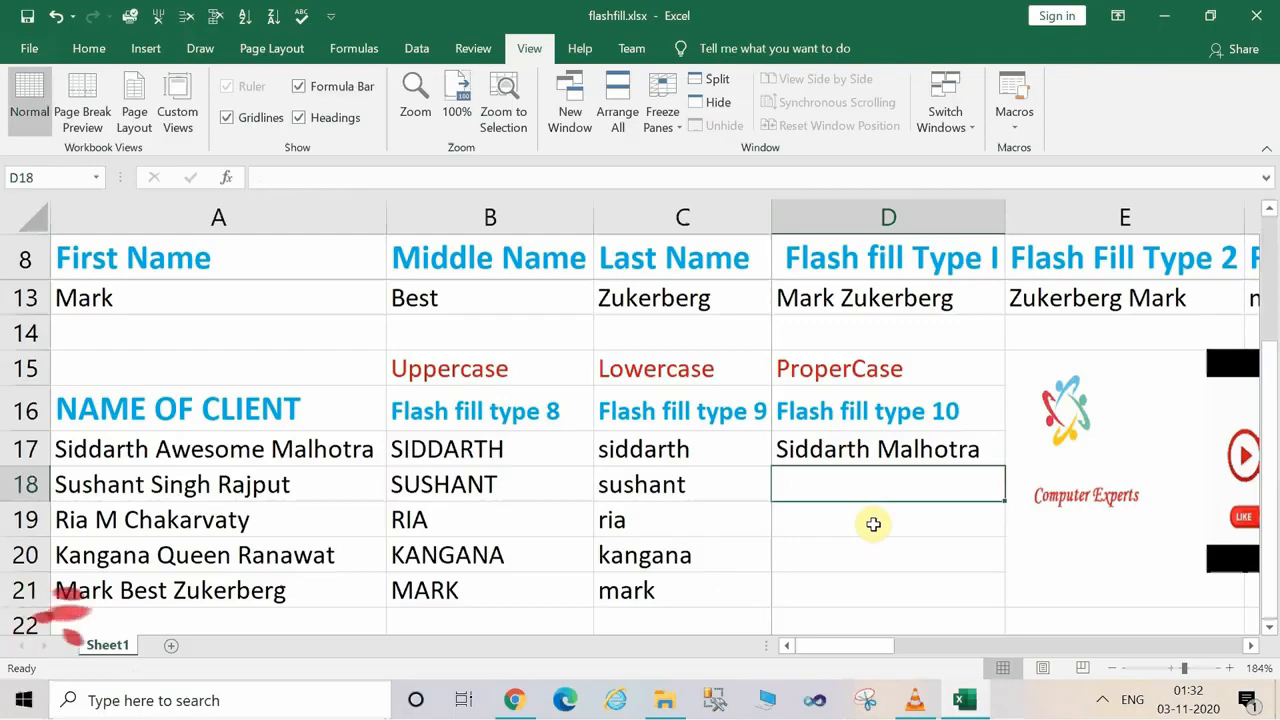
key("ctrl+e")
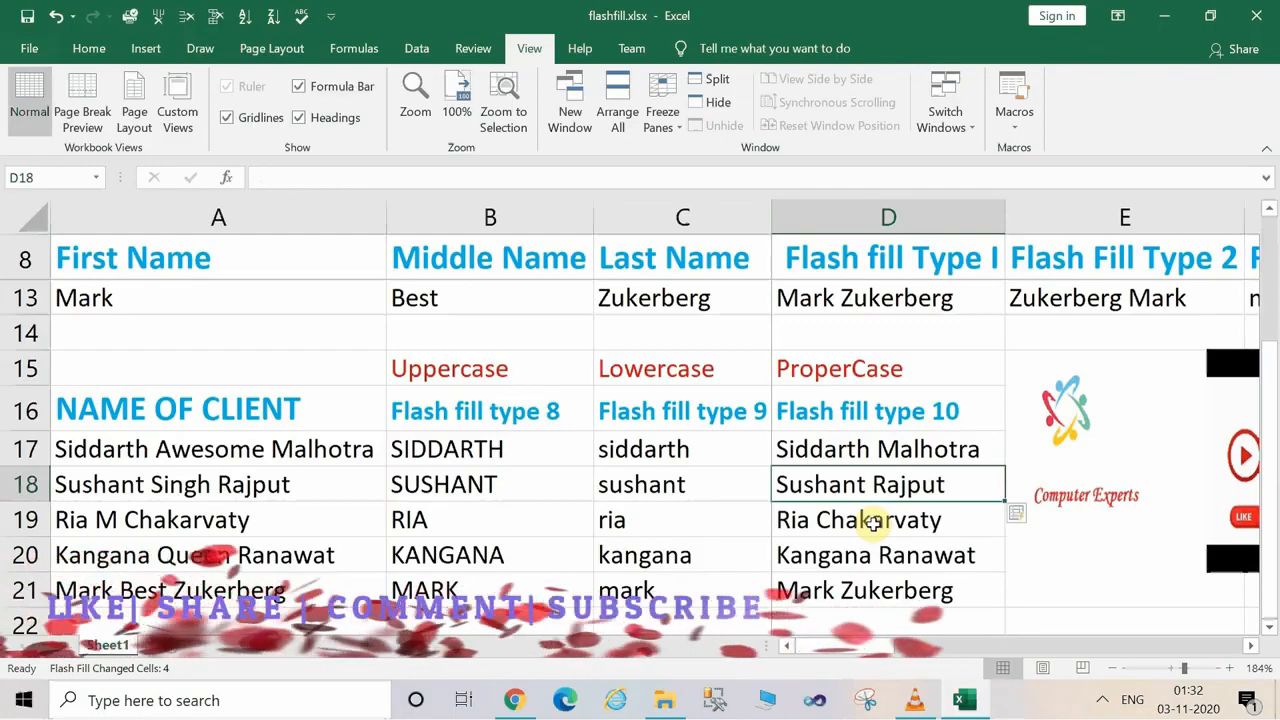
Check the filled proper-case names in column D and review the First Name table above.
left_click(927, 557)
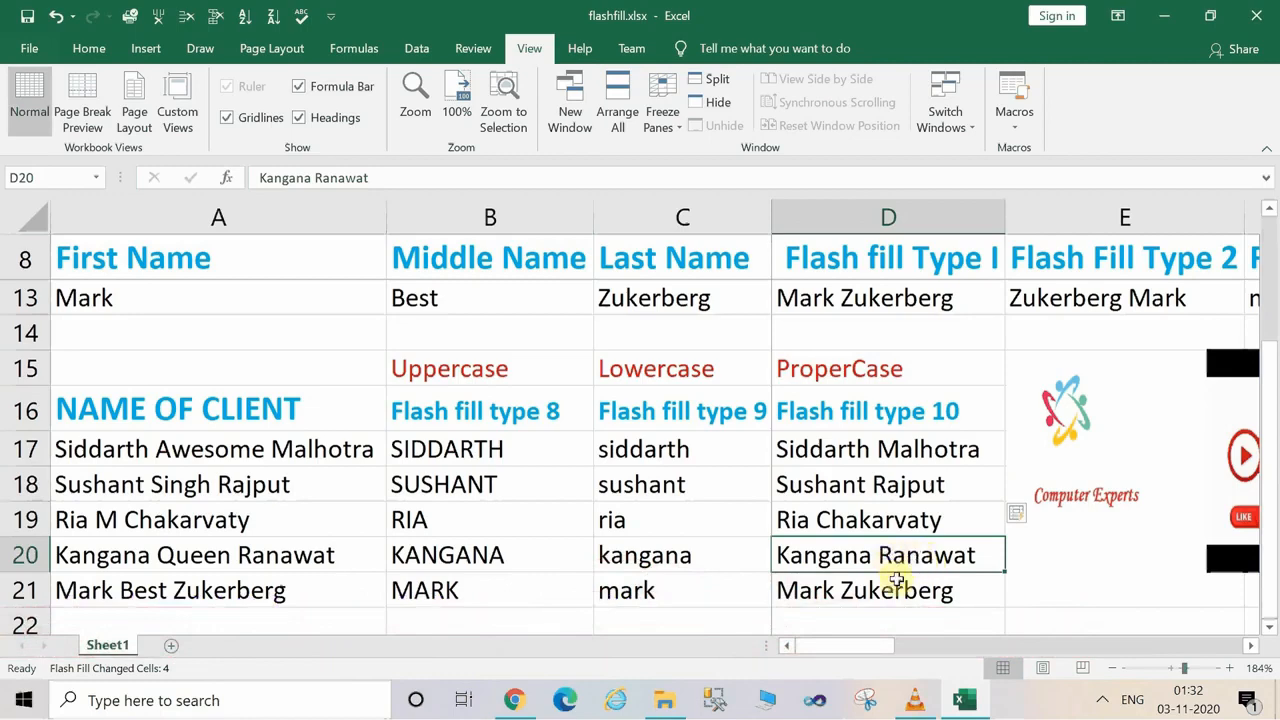
left_click(903, 591)
left_click(930, 547)
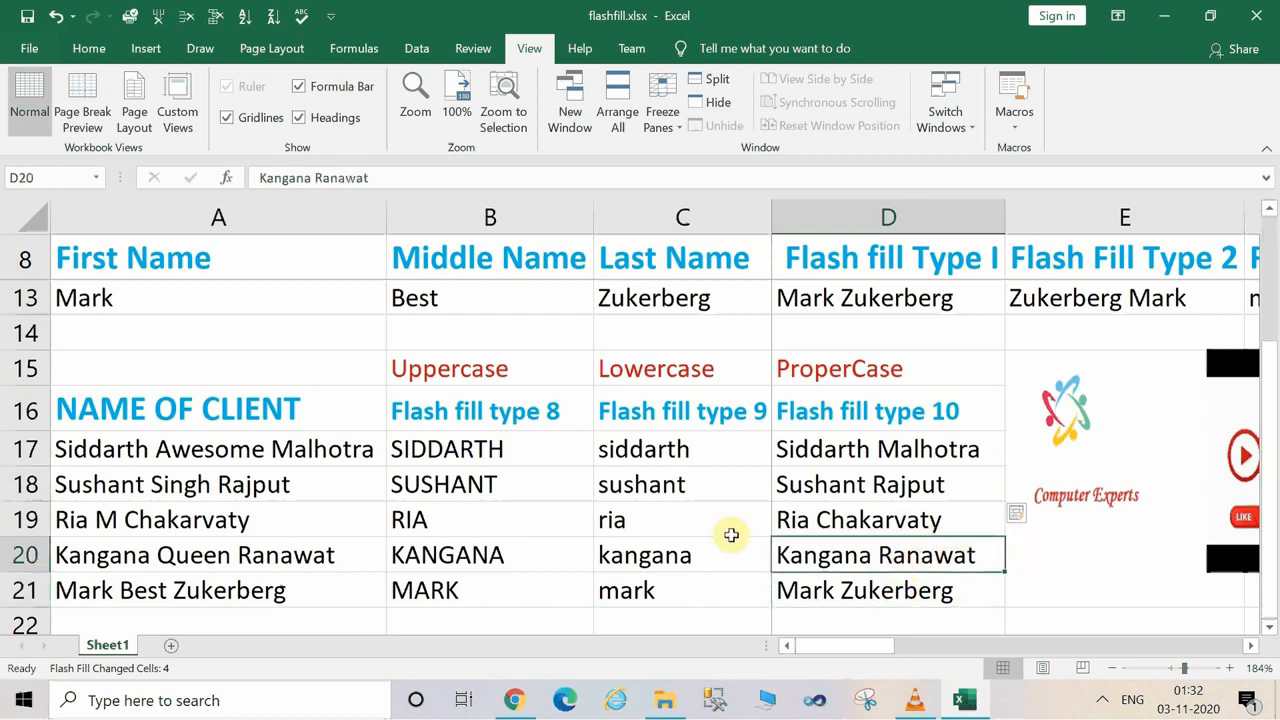
left_click(692, 616)
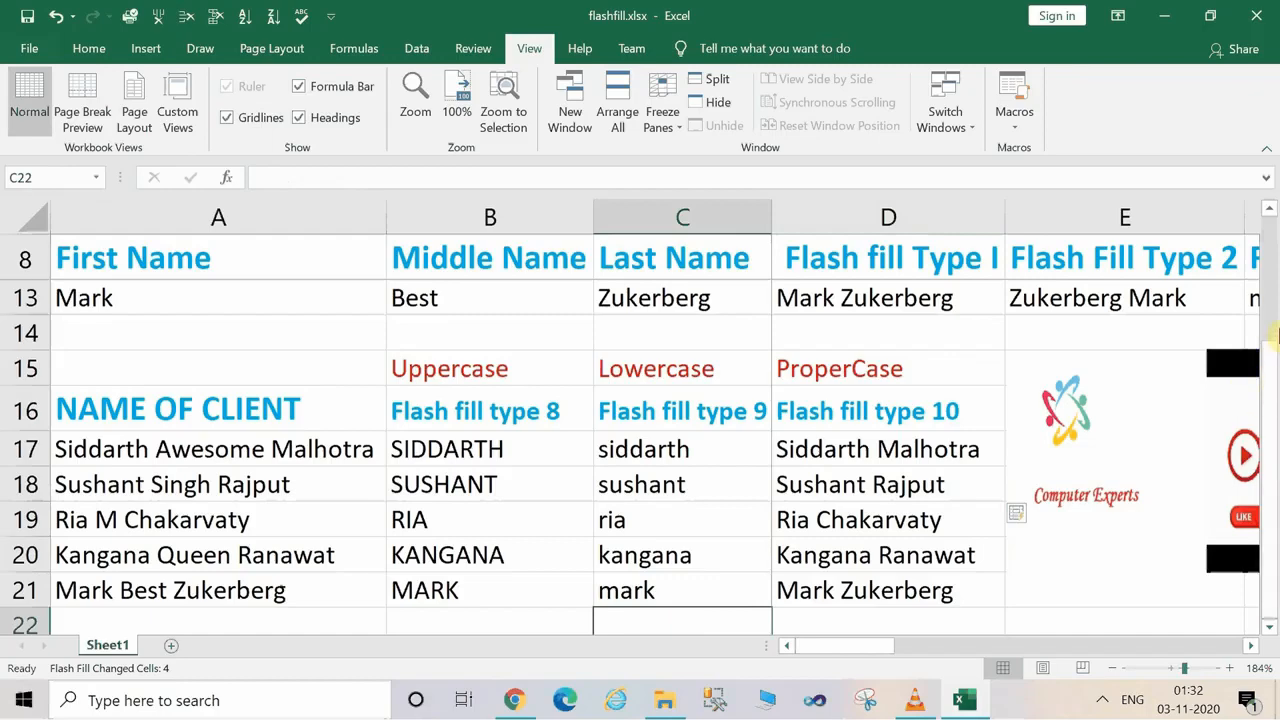
left_click_drag(1275, 335, 1273, 262)
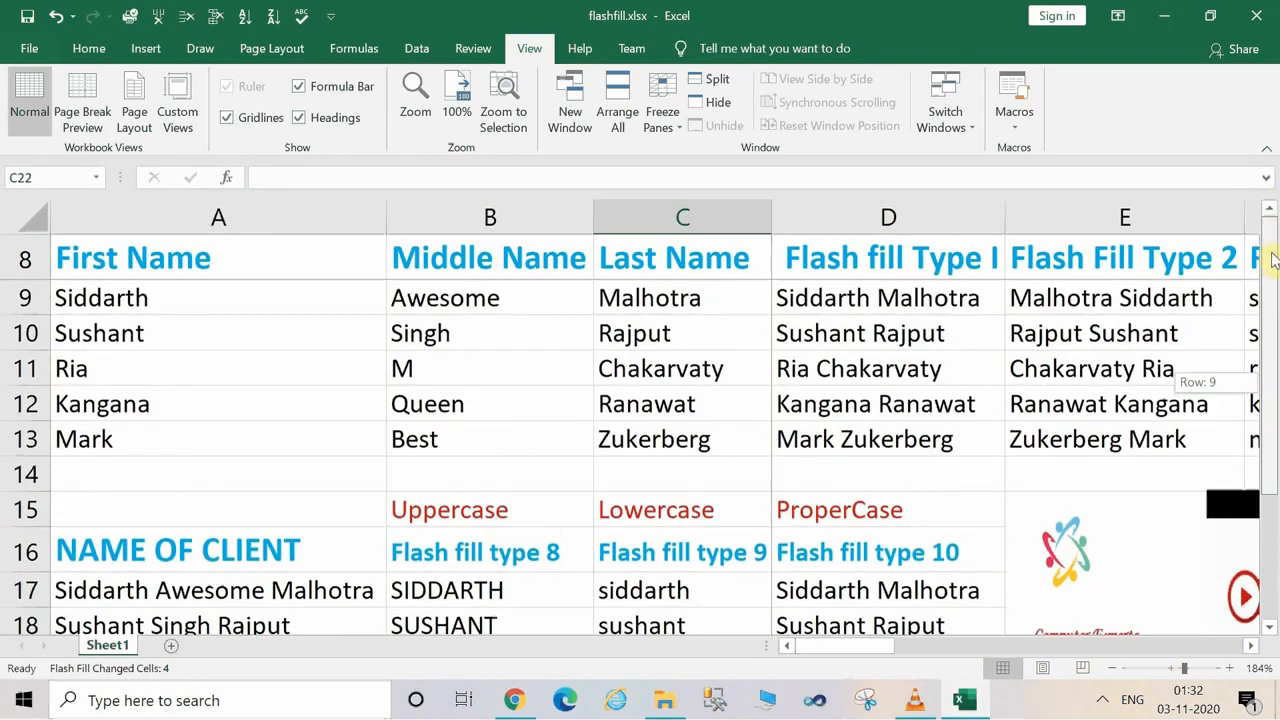
left_click_drag(1275, 243, 1235, 193)
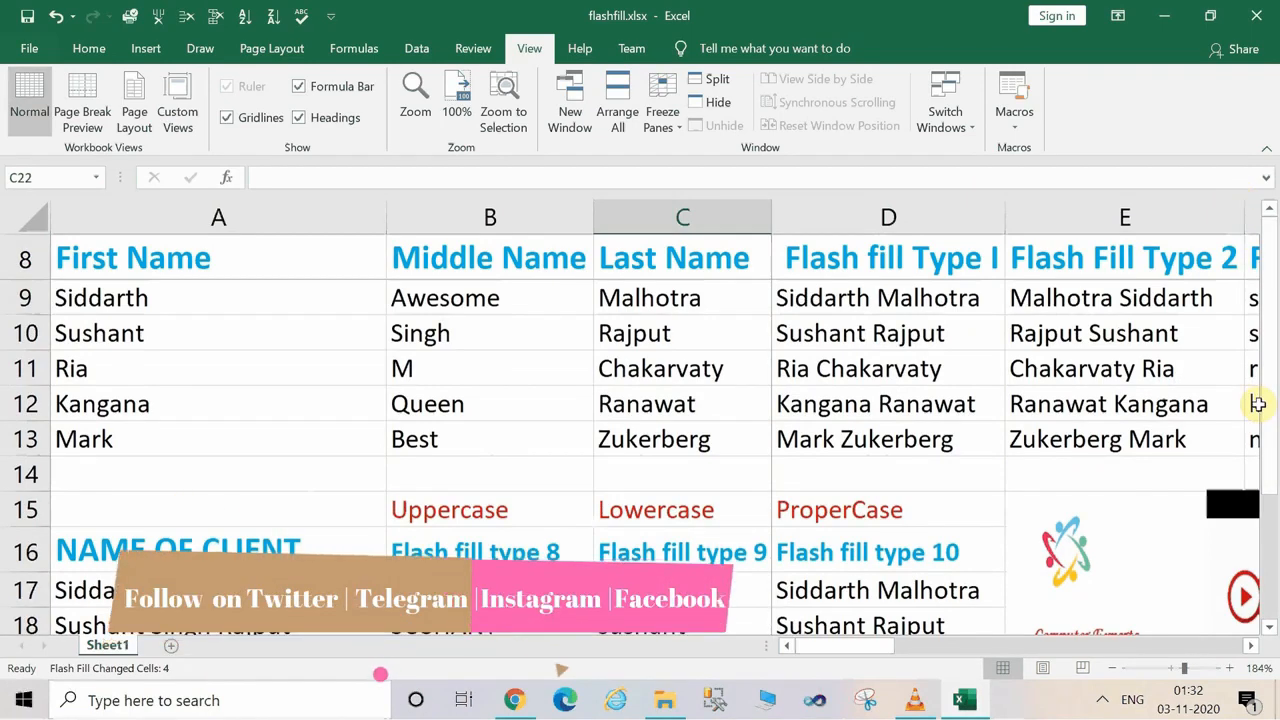
left_click_drag(1266, 412, 1268, 440)
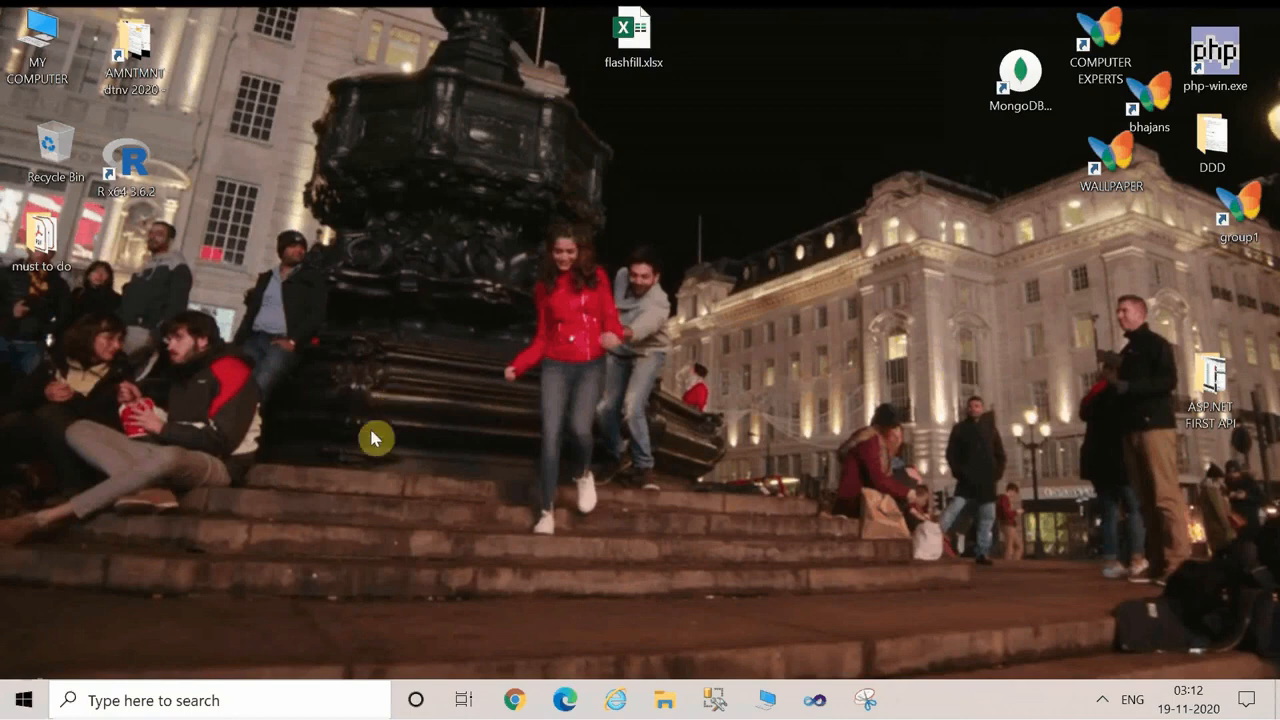
left_click(179, 703)
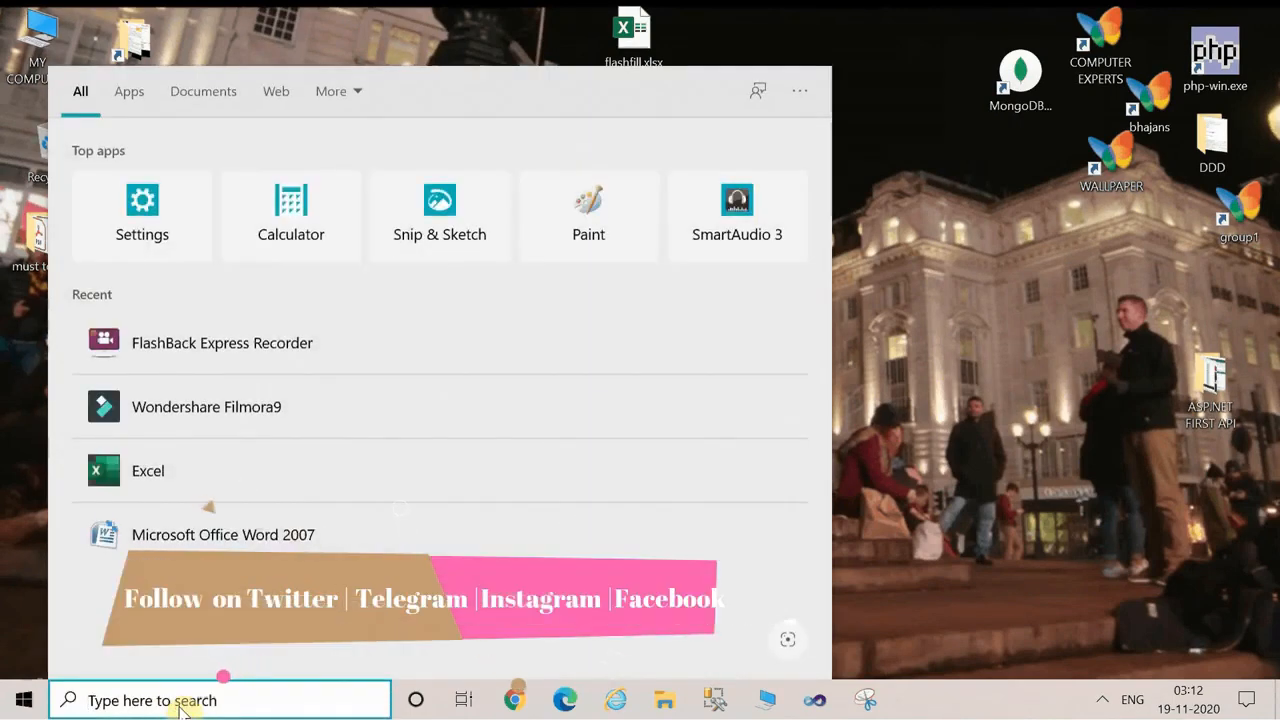
type("excw")
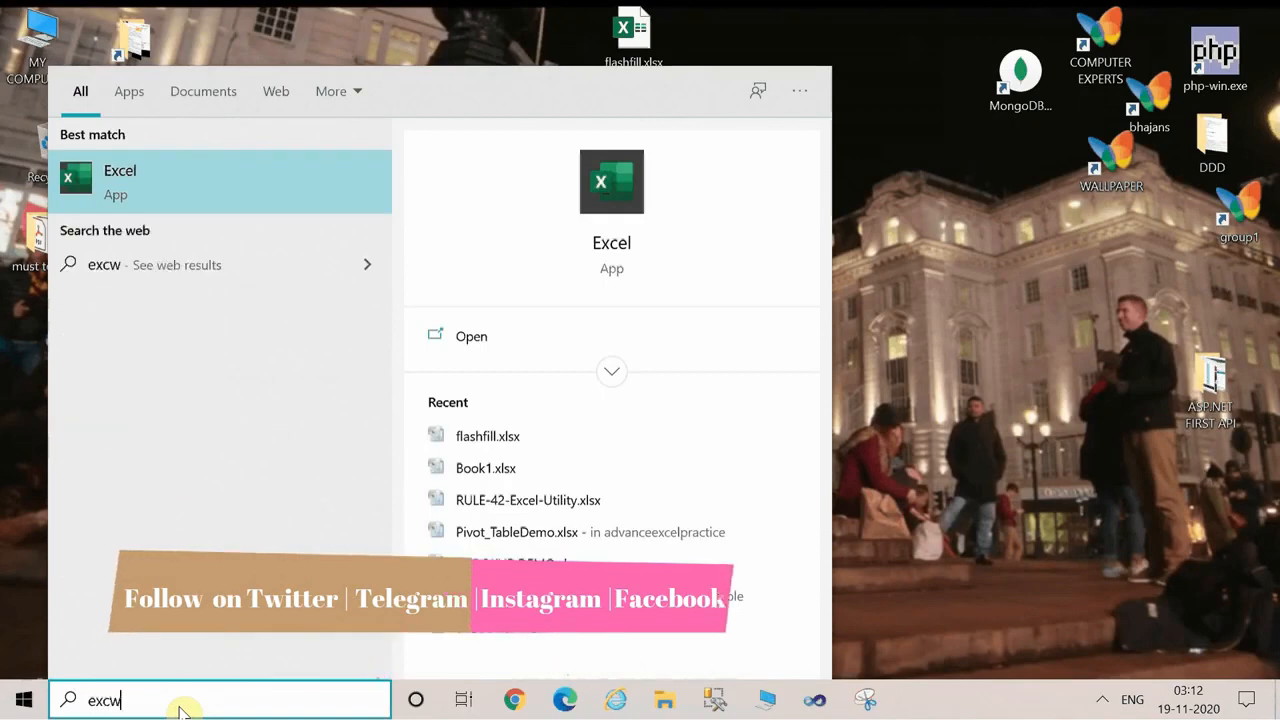
left_click(1014, 422)
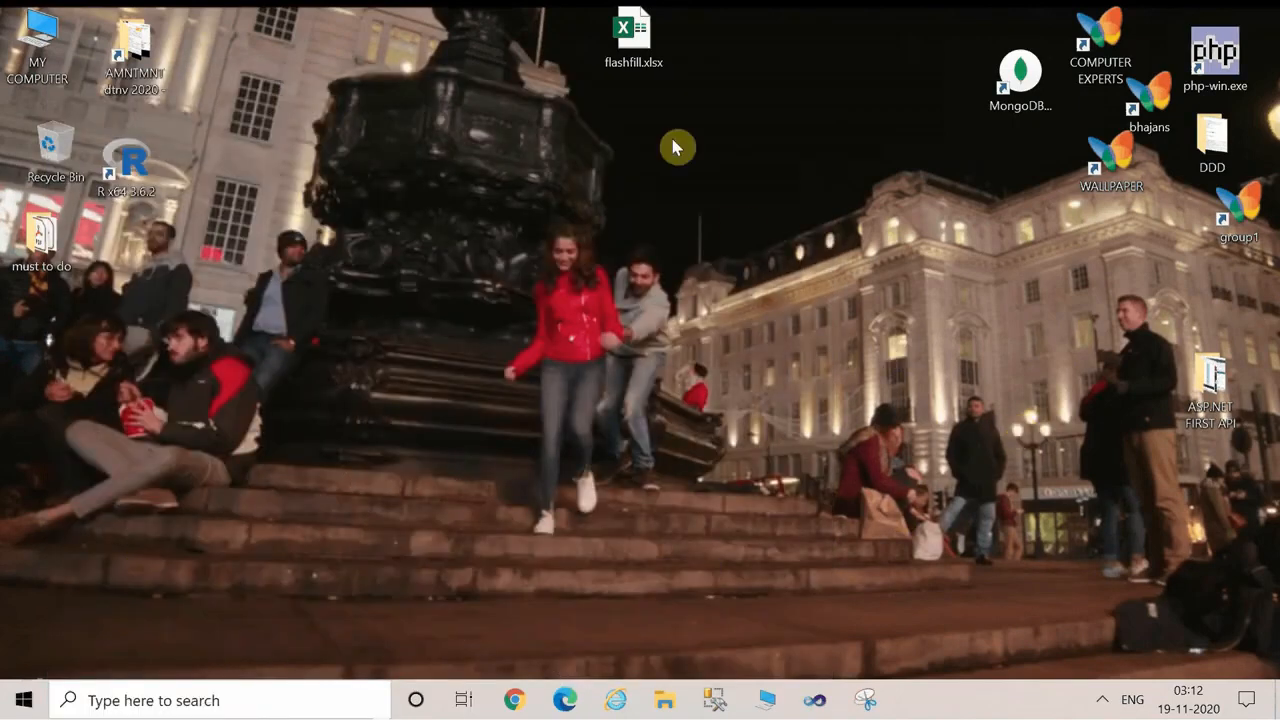
Open the flashfill.xlsx workbook from the desktop and look through the tables on the text flash fill sheet down to "creating sentence".
double_click(641, 45)
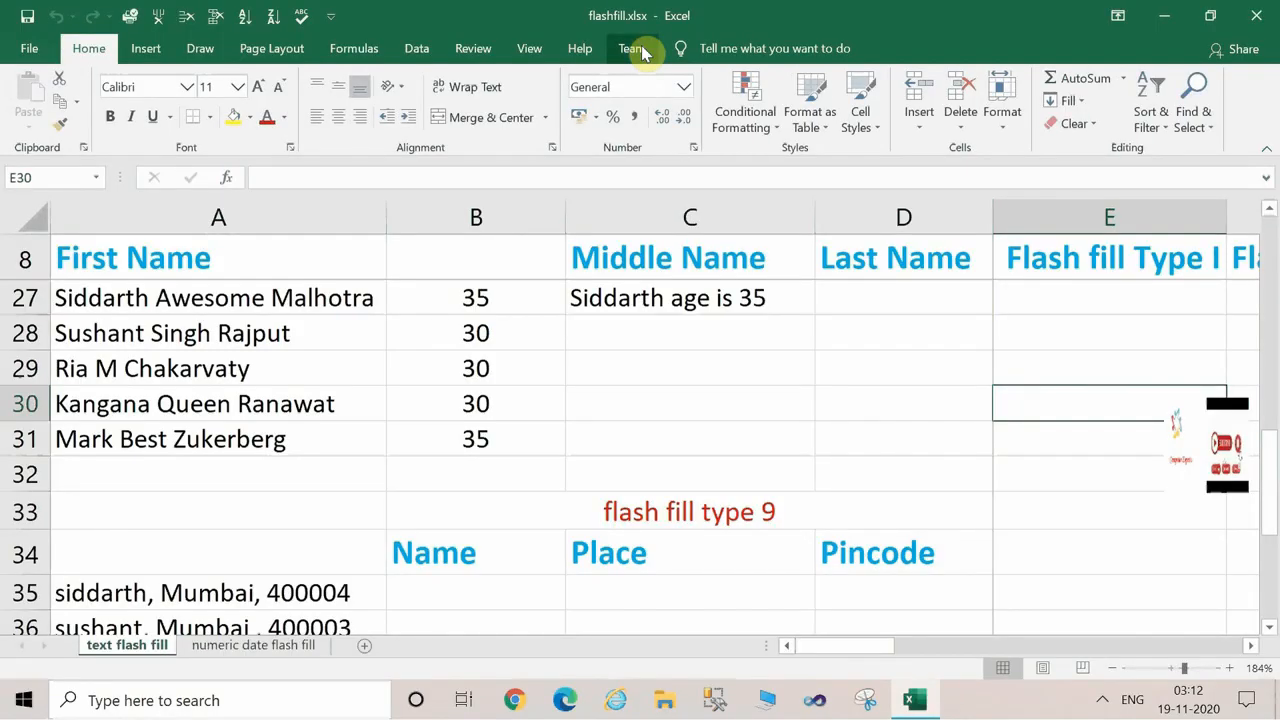
left_click(179, 464)
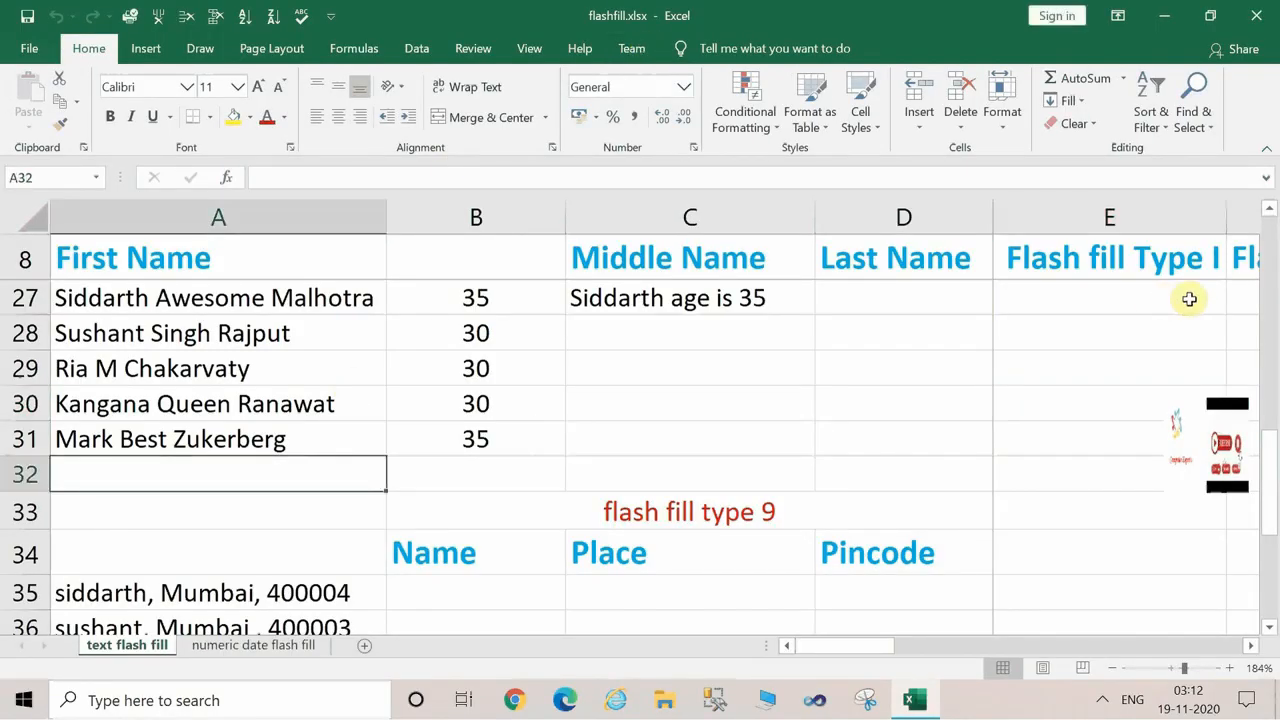
left_click(1273, 243)
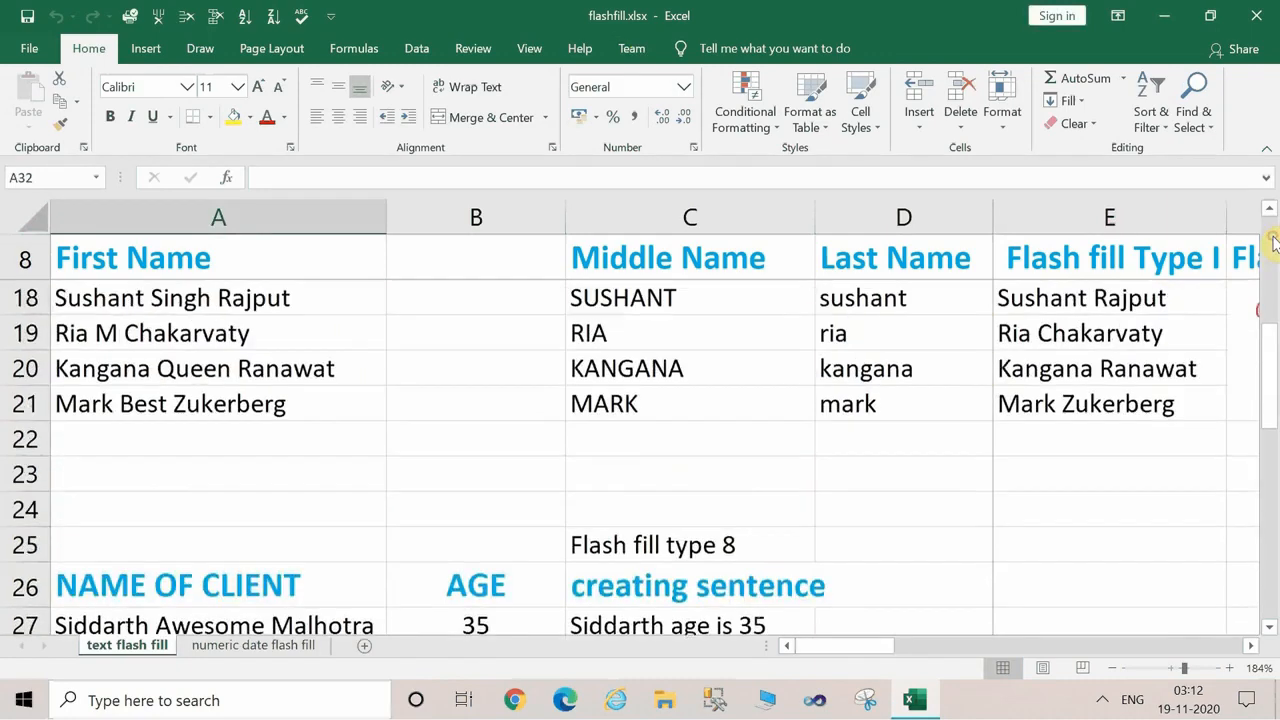
left_click_drag(1273, 375, 1273, 228)
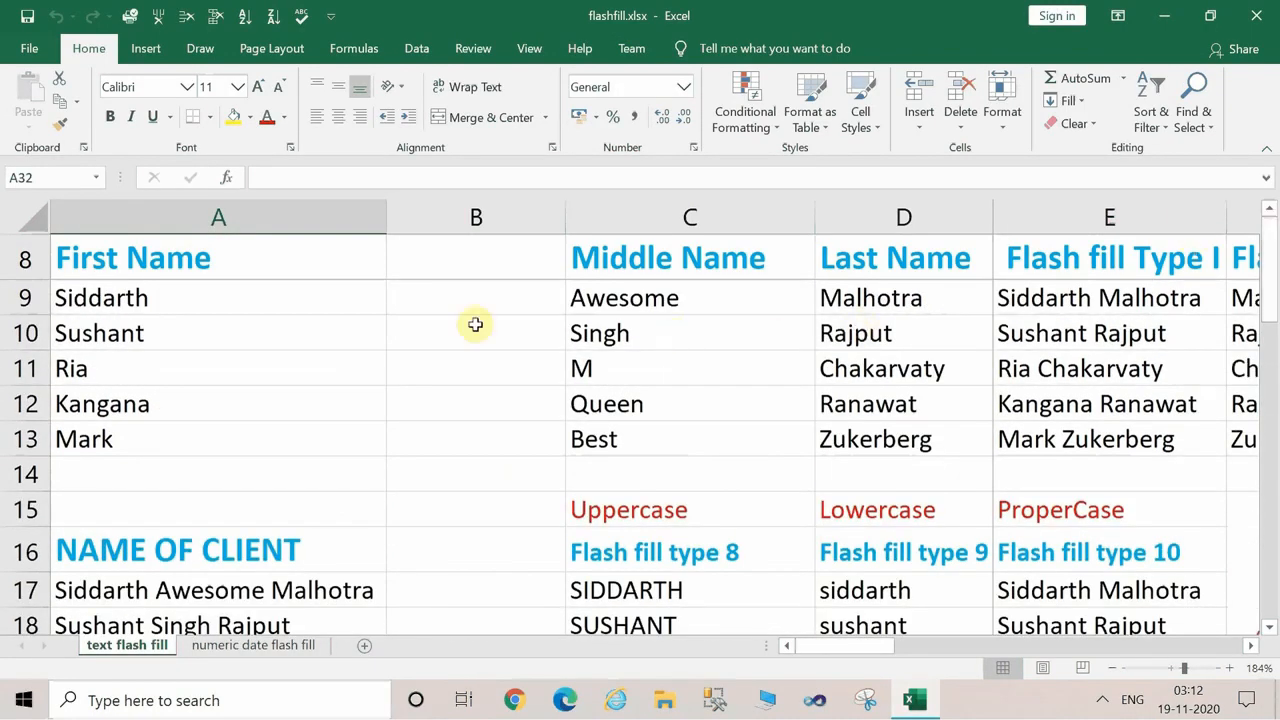
left_click(437, 322)
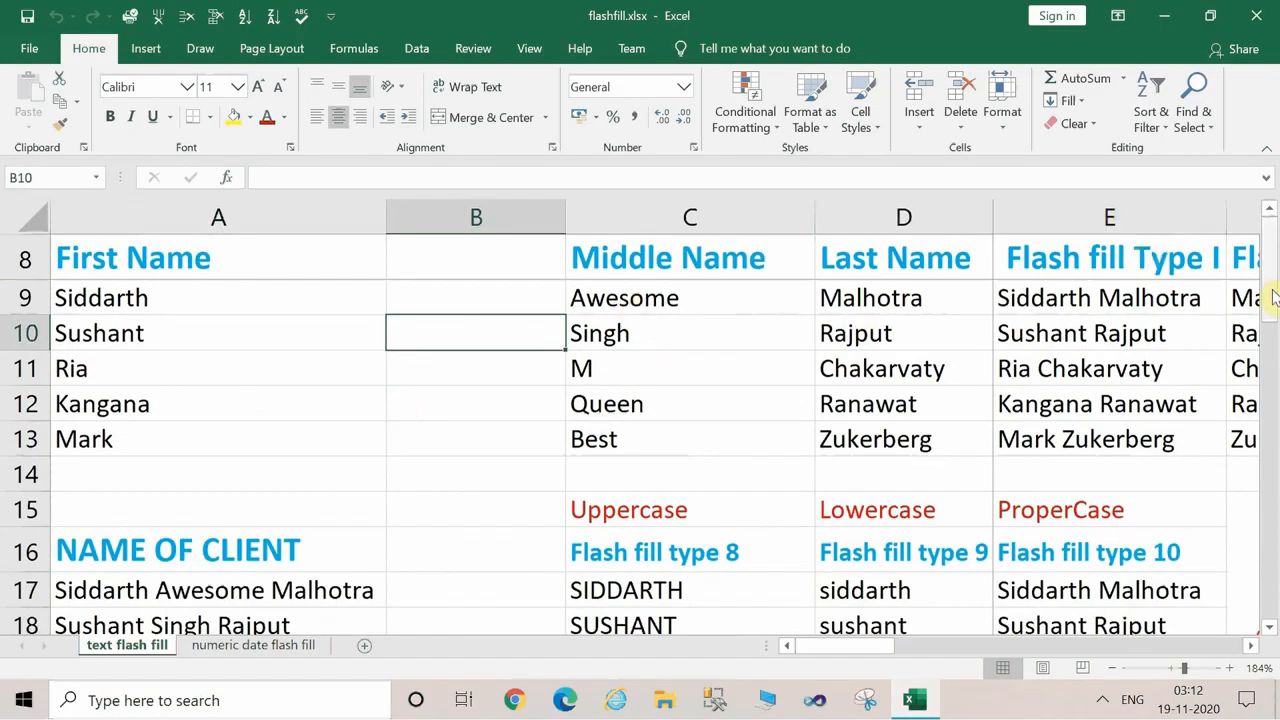
left_click_drag(1274, 297, 1272, 453)
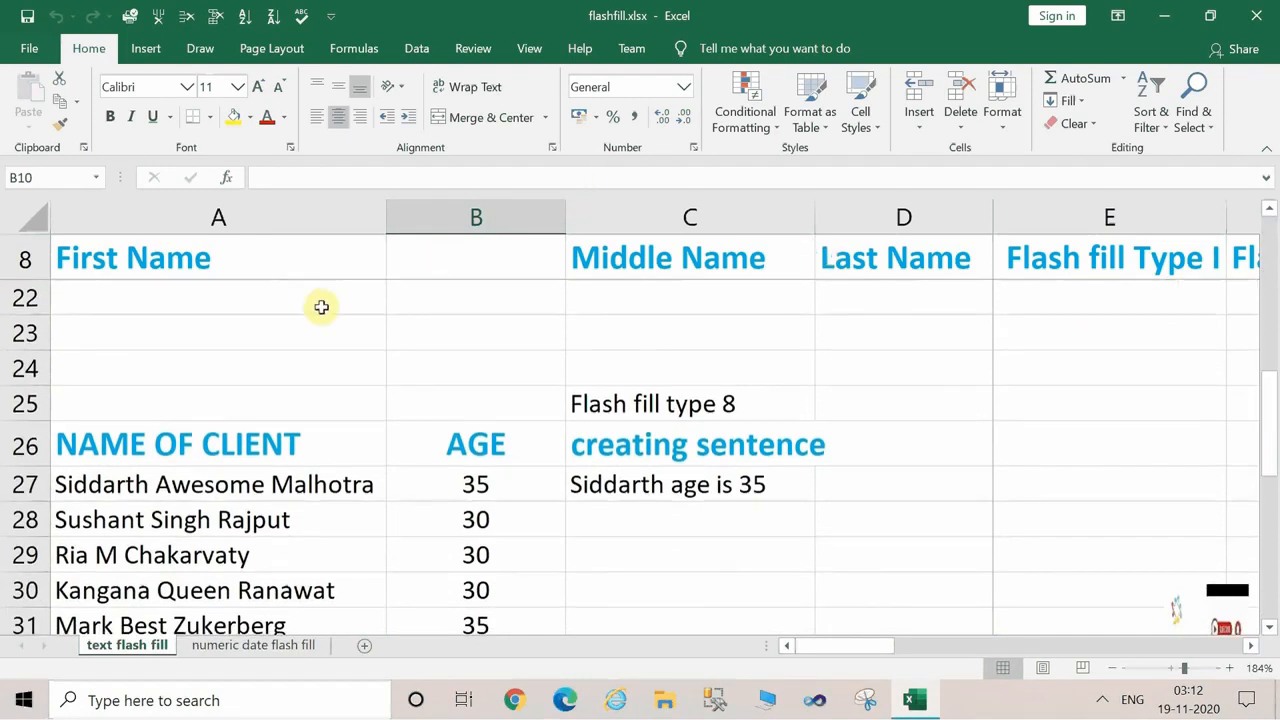
left_click(543, 480)
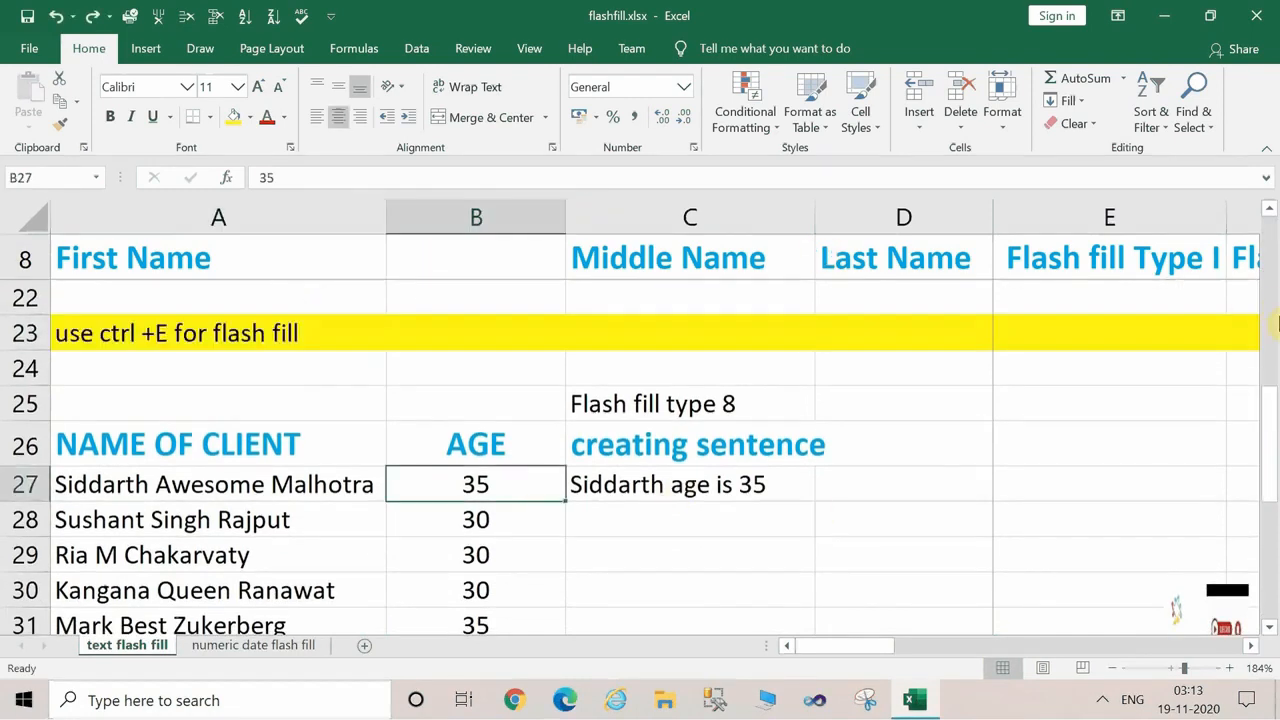
left_click_drag(1276, 432, 1274, 450)
Replace the sentence in C27 with the client's first name in lowercase followed by "age is 35", and compare it with the name and age cells.
left_click(590, 344)
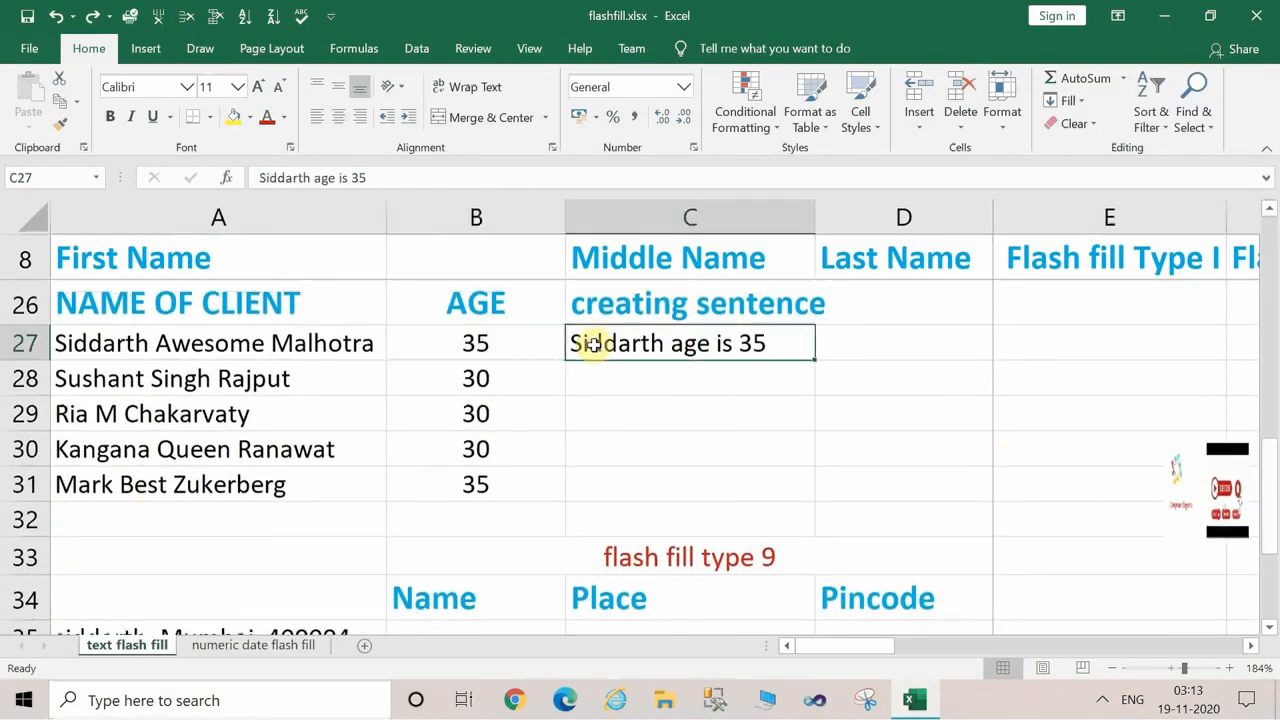
key("BackSpace")
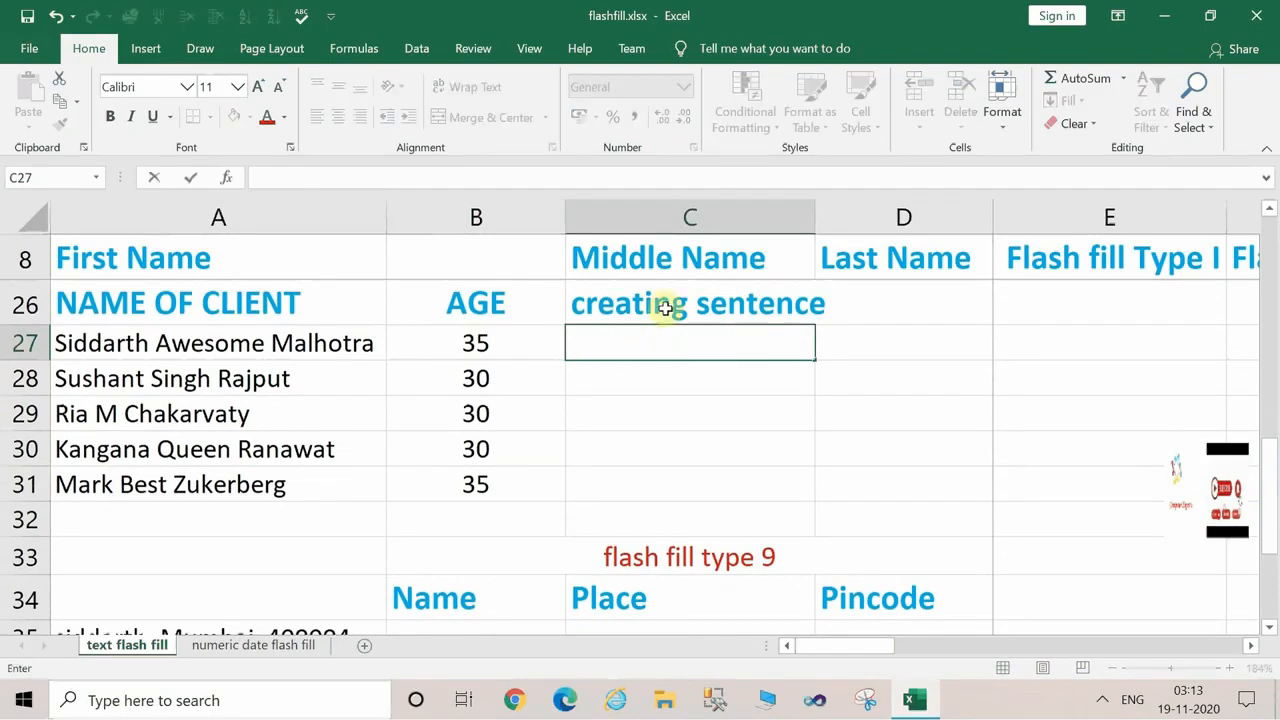
type("siddarth age is 35")
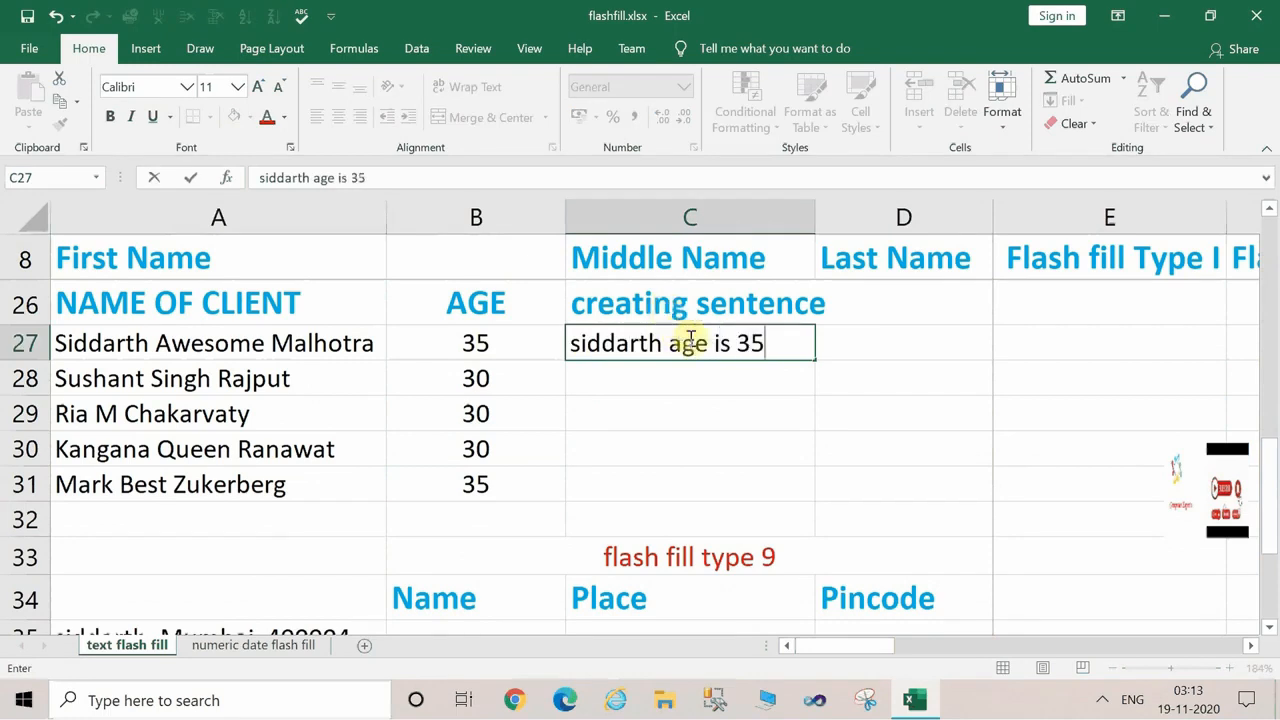
key("Return")
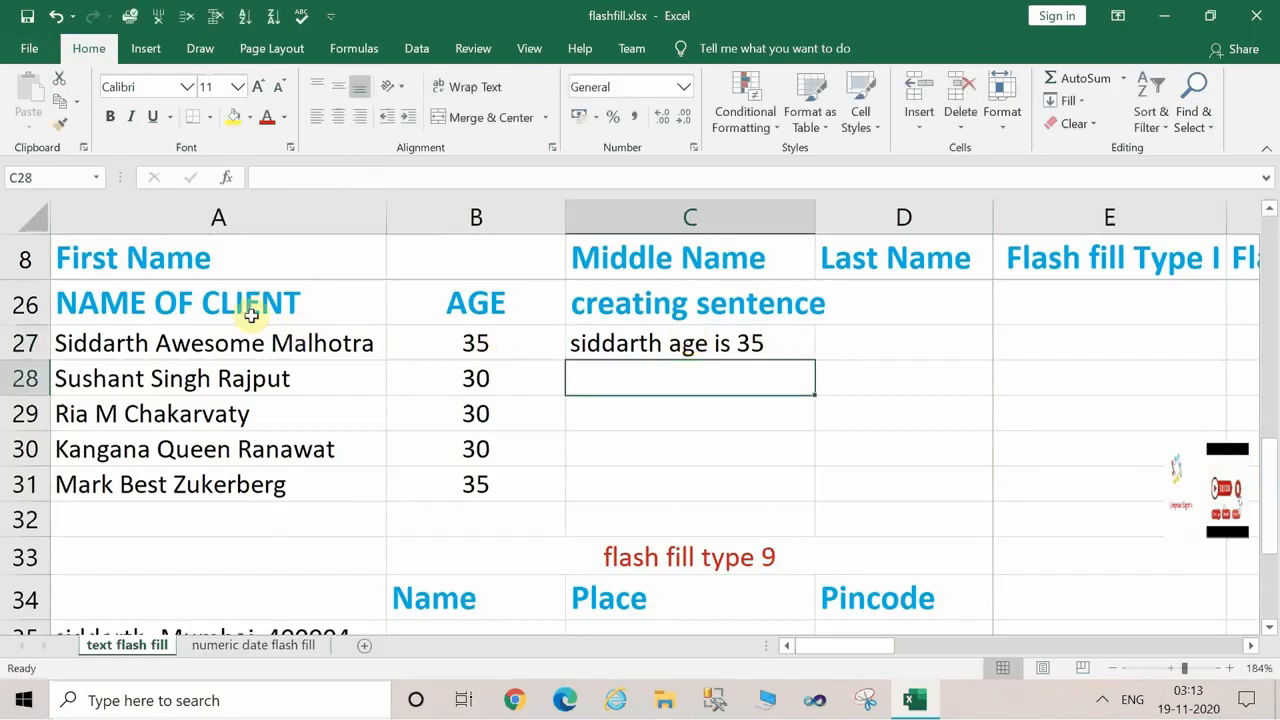
left_click(110, 332)
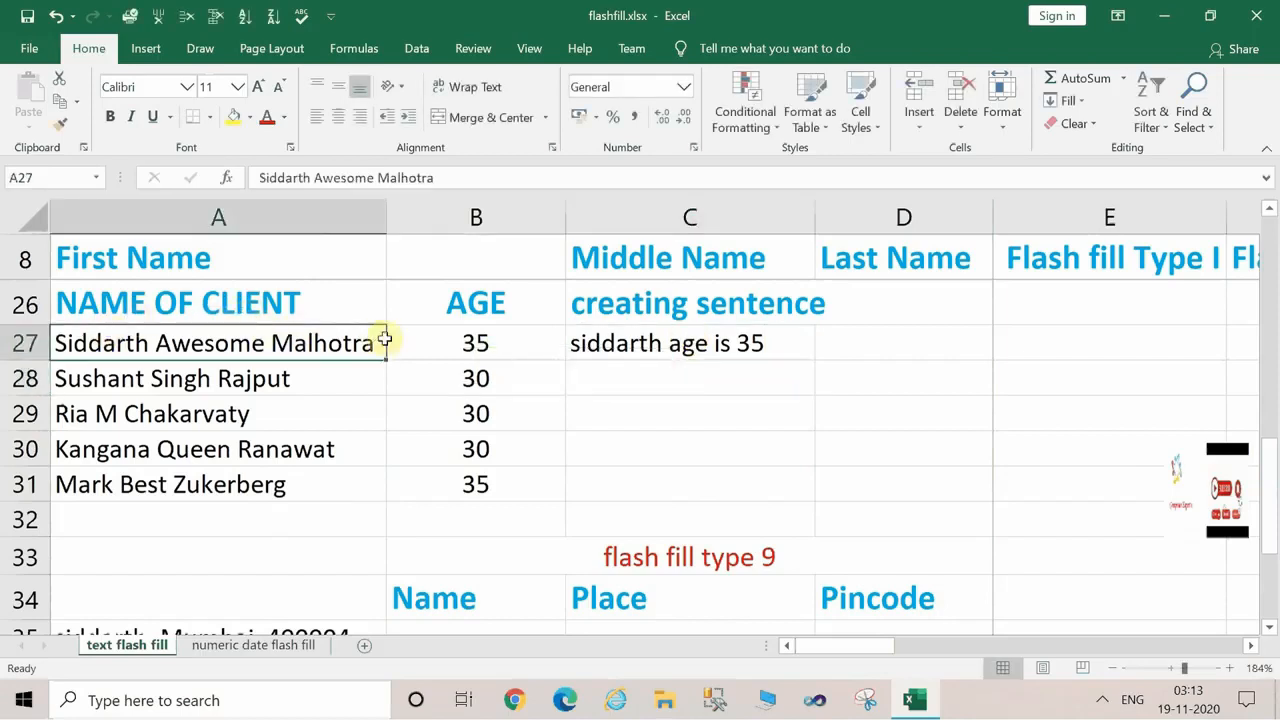
left_click(451, 345)
left_click(676, 344)
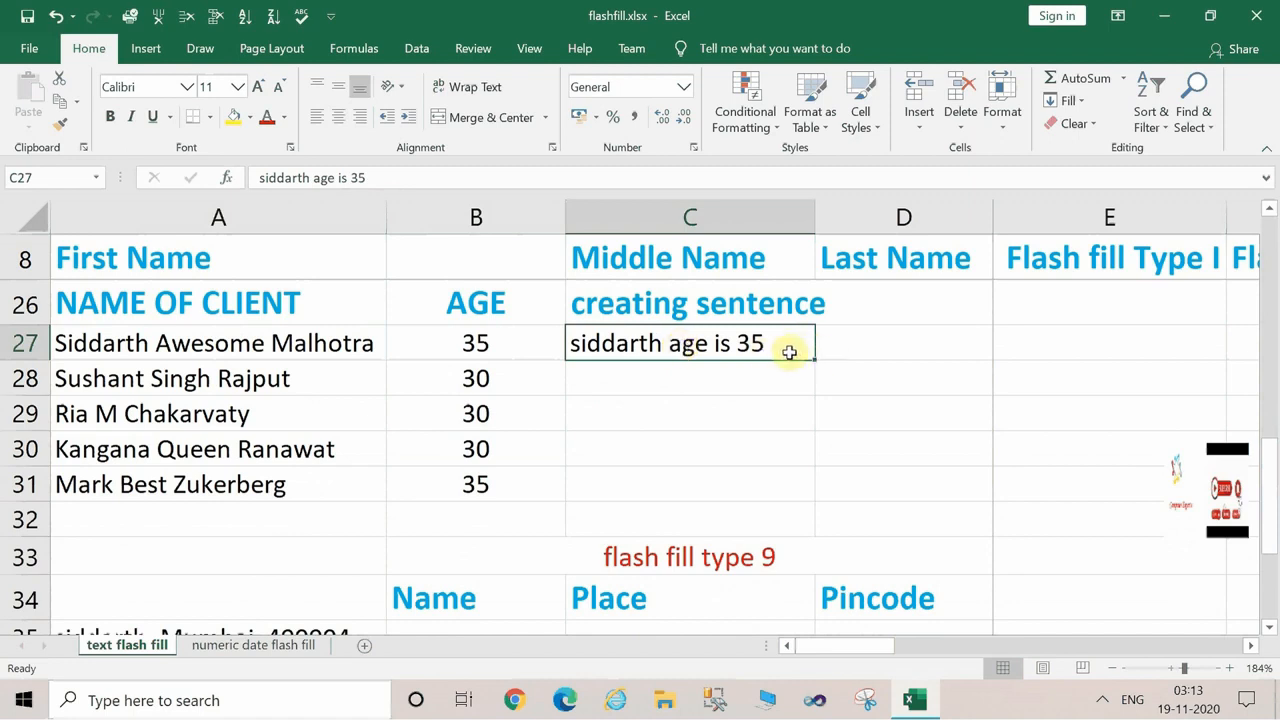
left_click(670, 378)
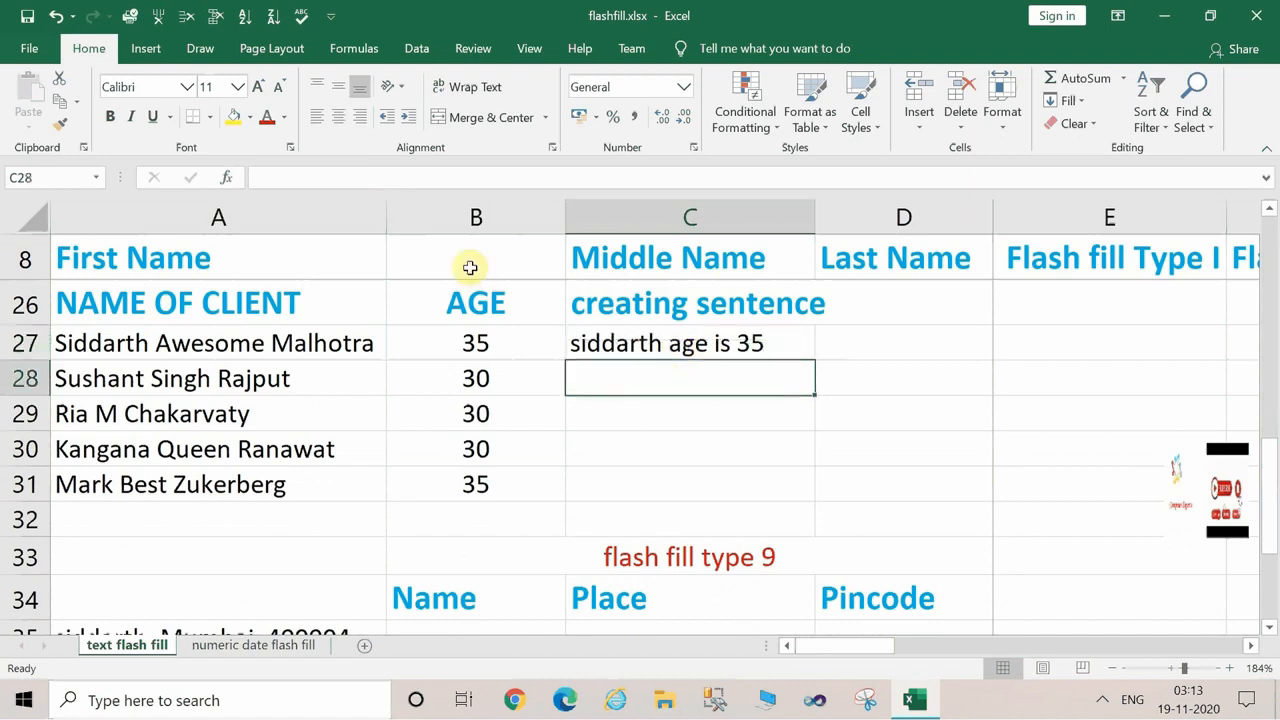
left_click(418, 50)
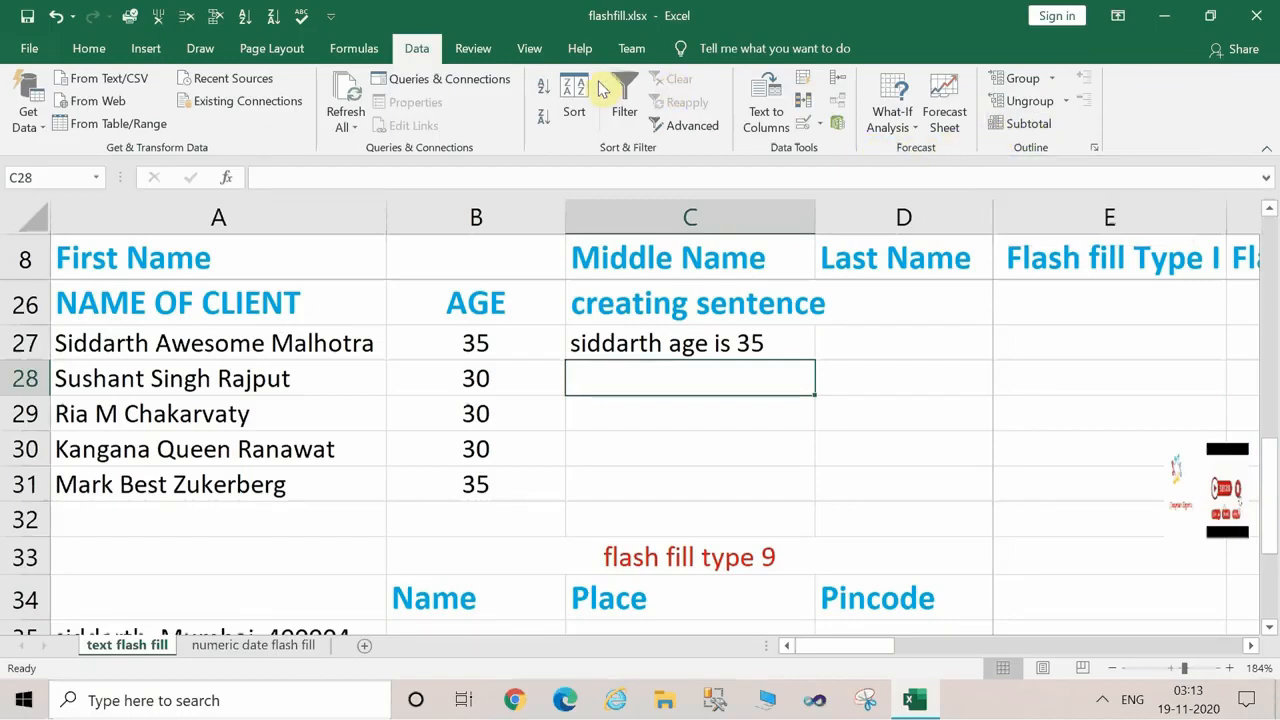
left_click(688, 128)
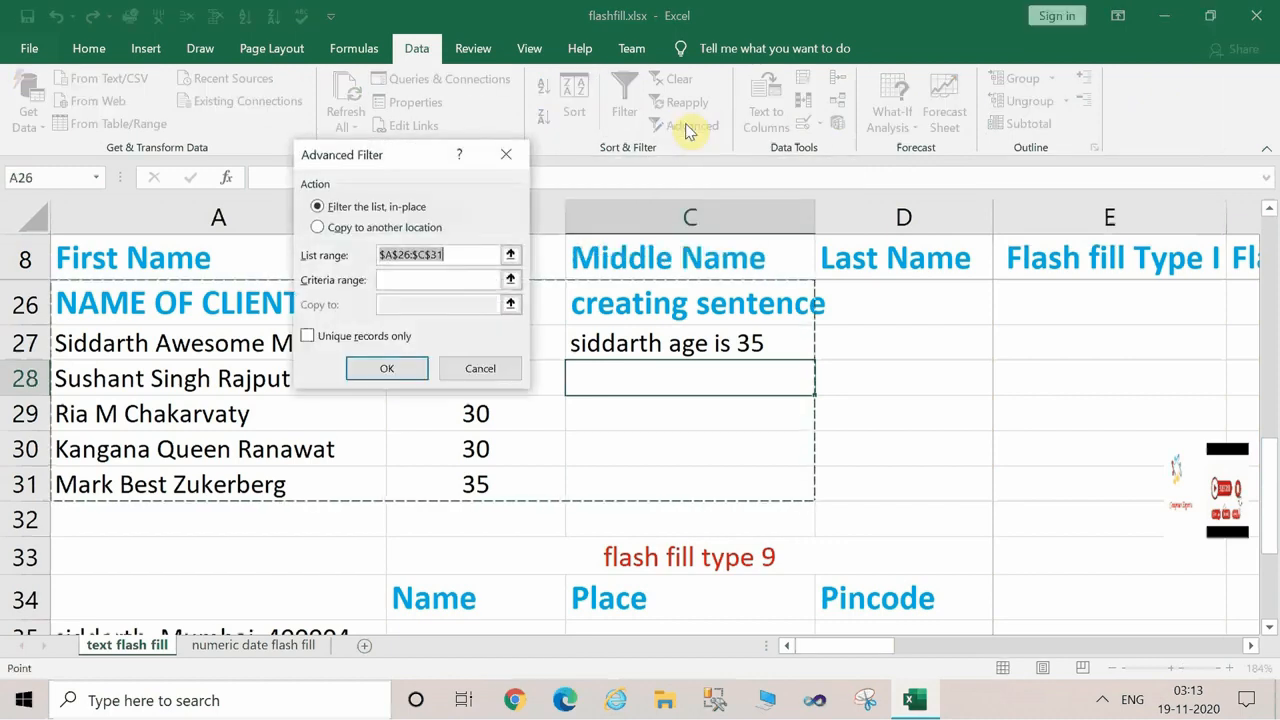
left_click(510, 155)
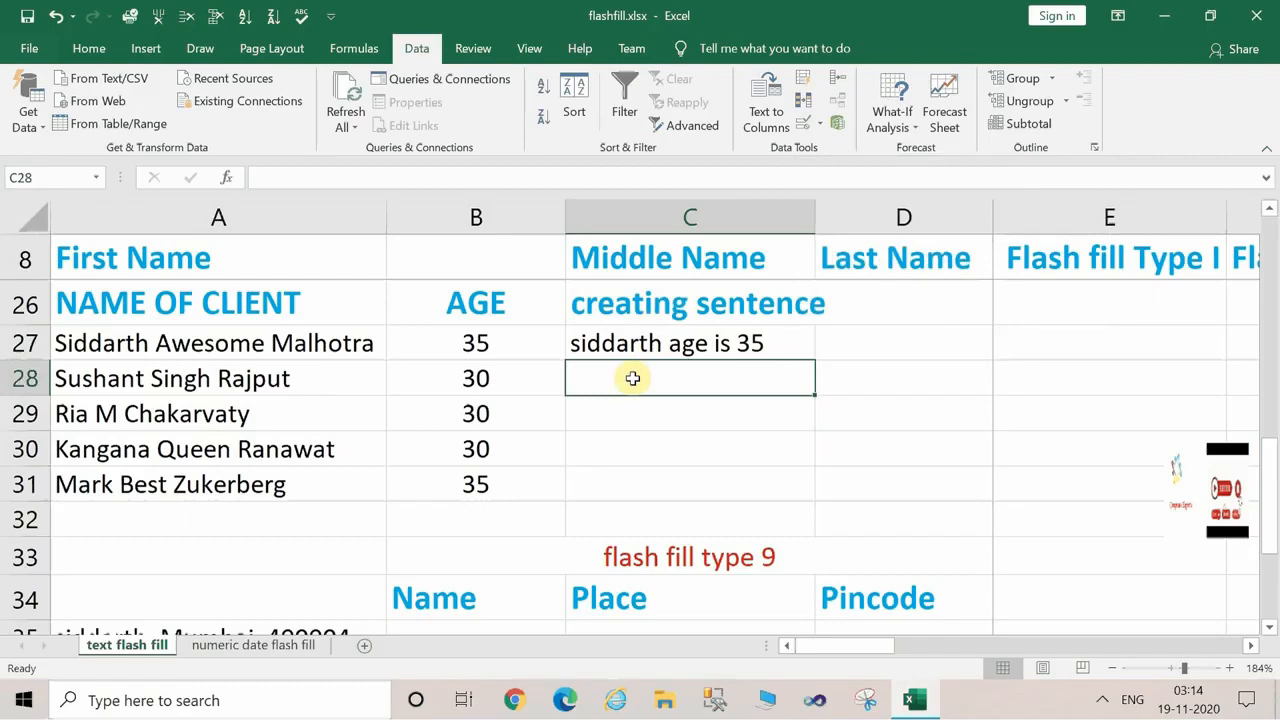
Flash fill the remaining age sentences in C28:C31 and clear the "creating sentence" heading in C26.
key("ctrl+e")
left_click(651, 303)
key("Delete")
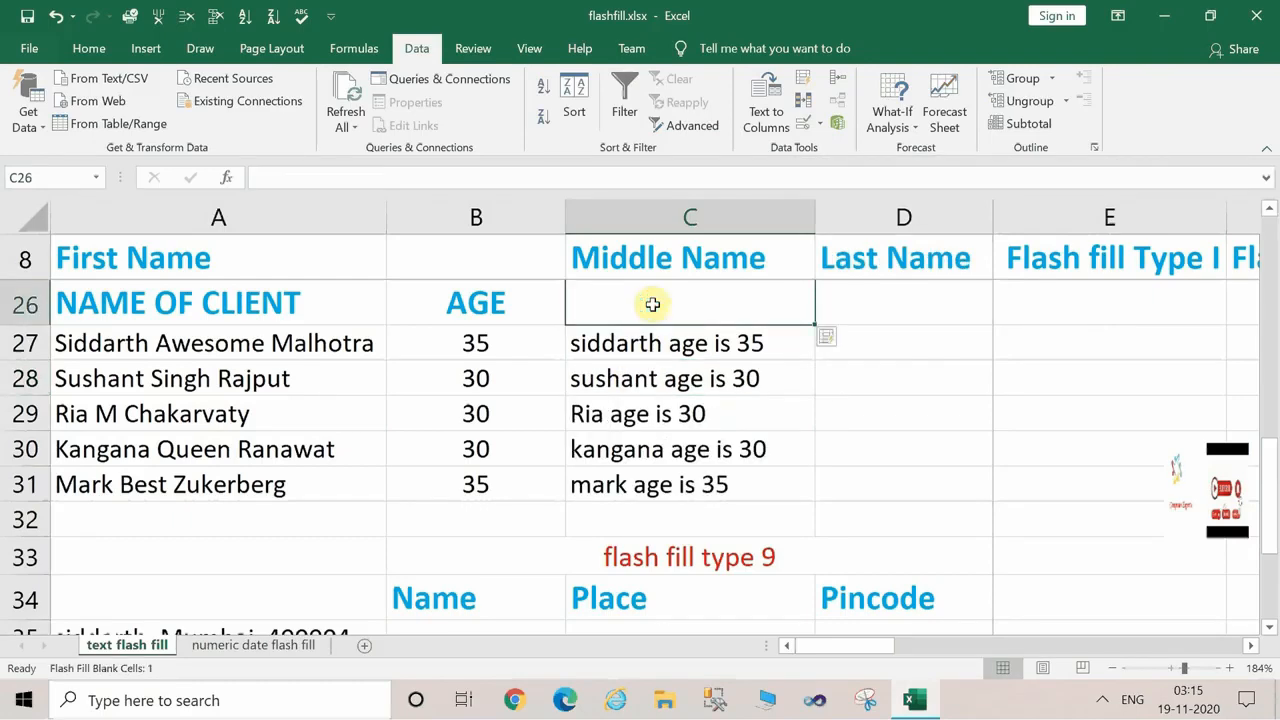
Delete the sentences in C28:C31 and flash fill them again from the C27 example, leaving heading cell C26 cleared.
left_click(680, 343)
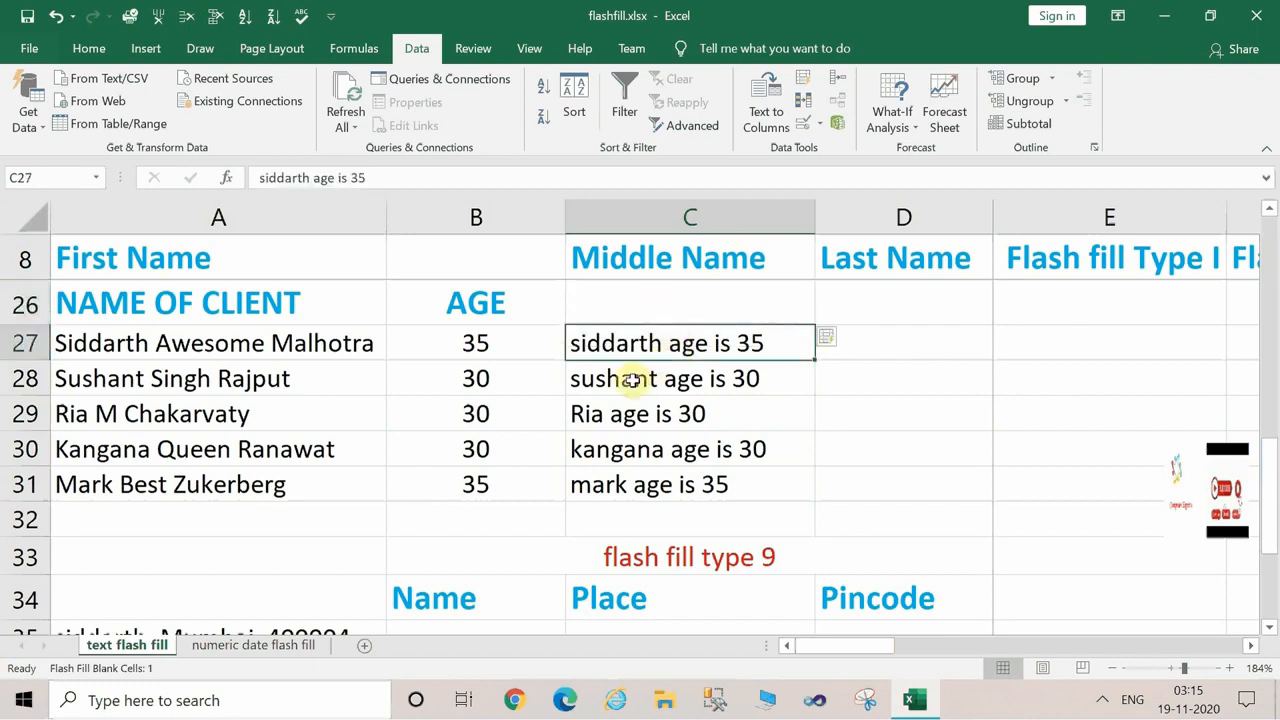
left_click_drag(632, 380, 658, 485)
key("Delete")
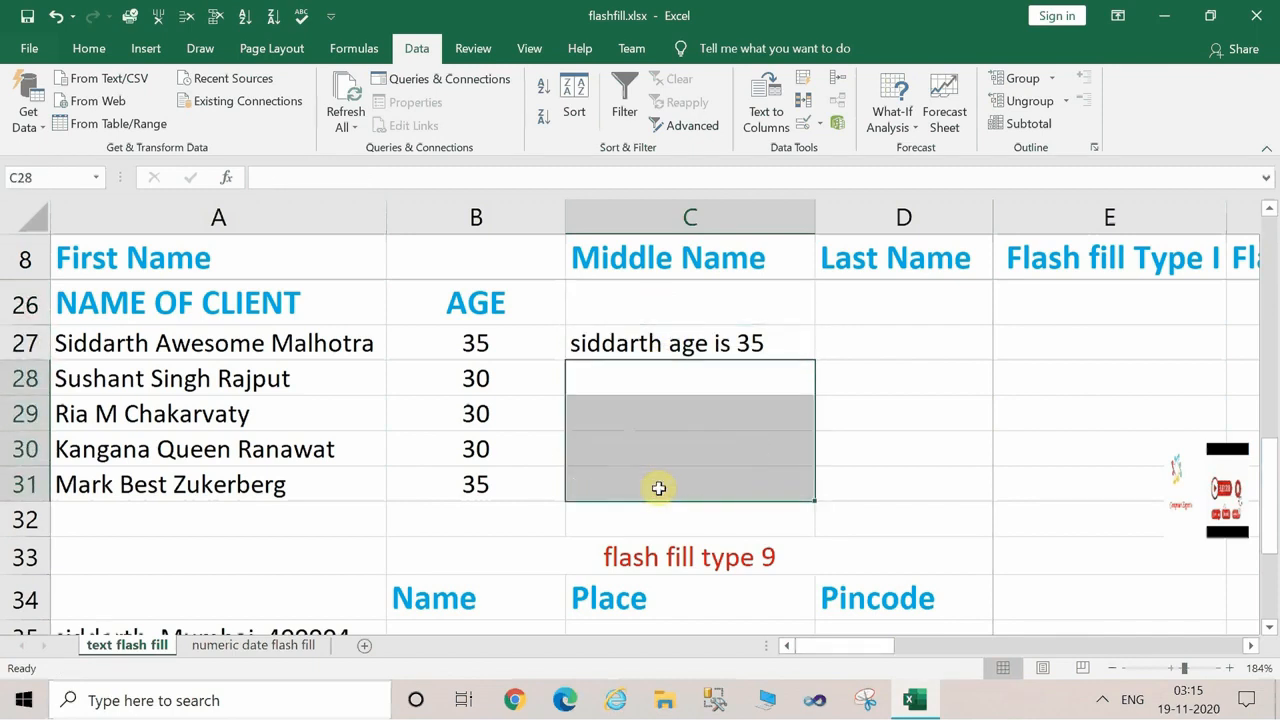
left_click(645, 452)
left_click(690, 350)
key("ctrl+e")
left_click(613, 310)
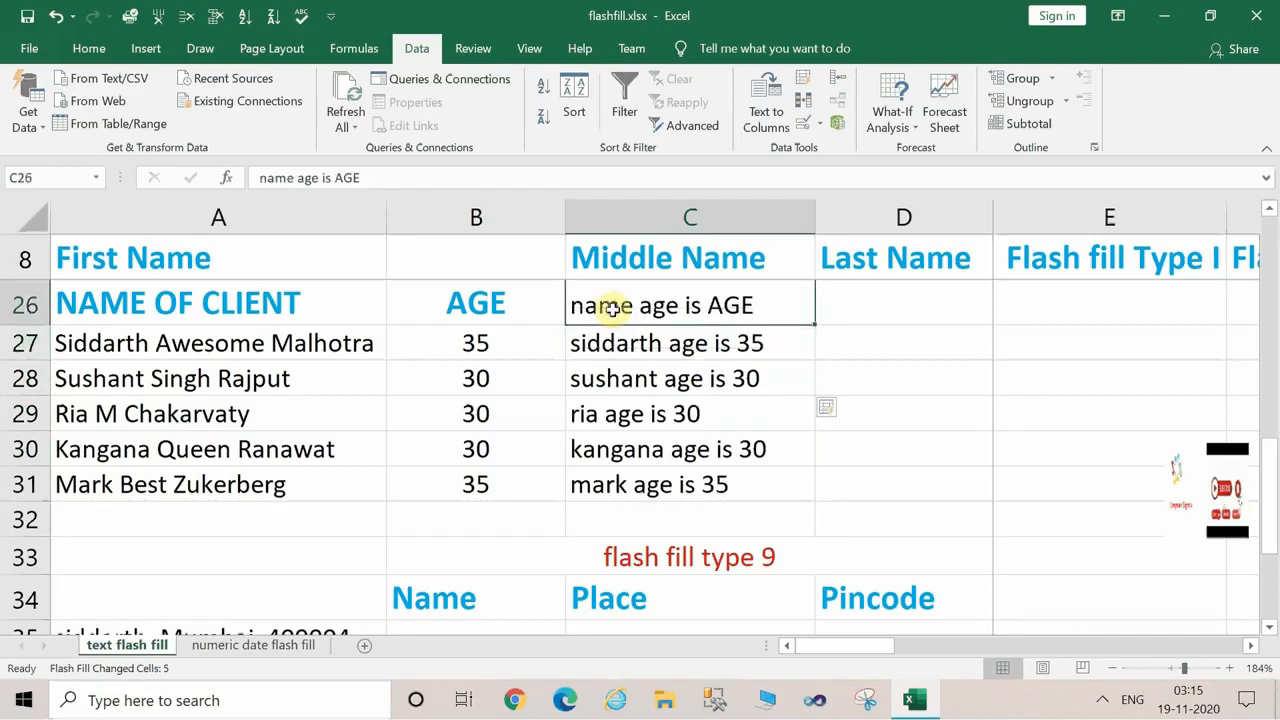
key("Delete")
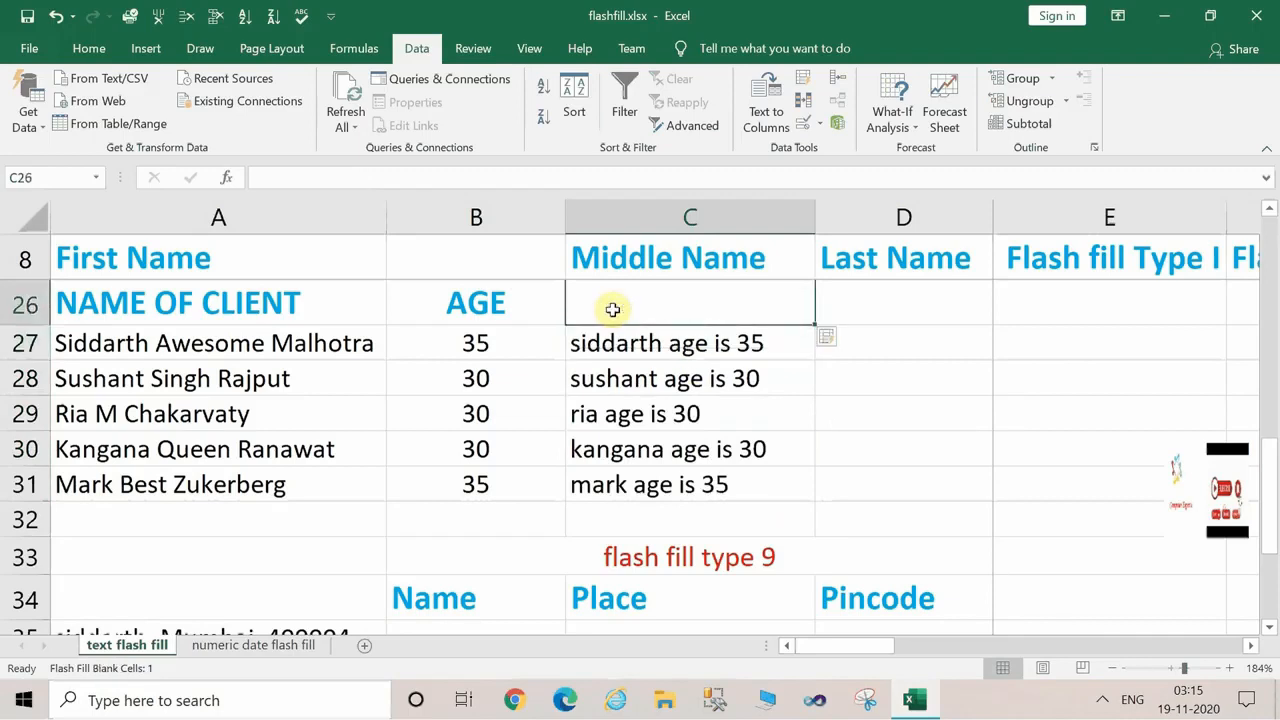
Try to add the heading "Creating sentence" in C26 above the filled age sentences.
type("Creati")
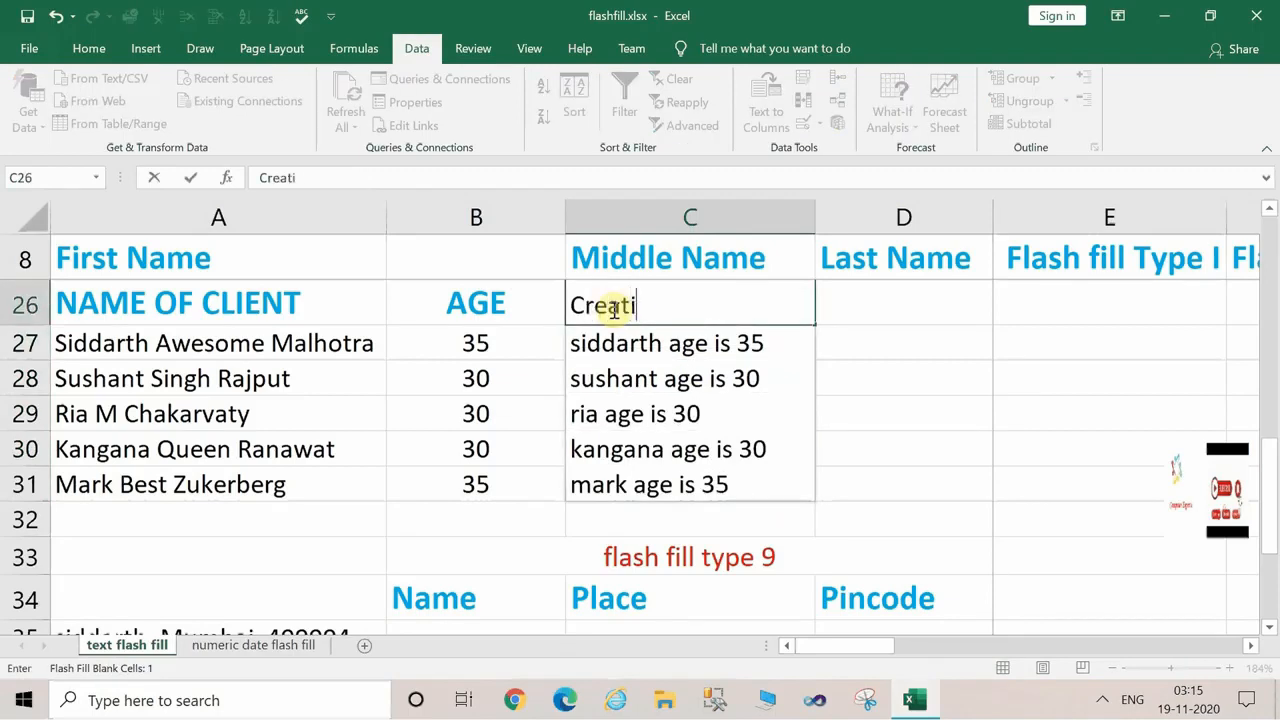
type("ng sentecn")
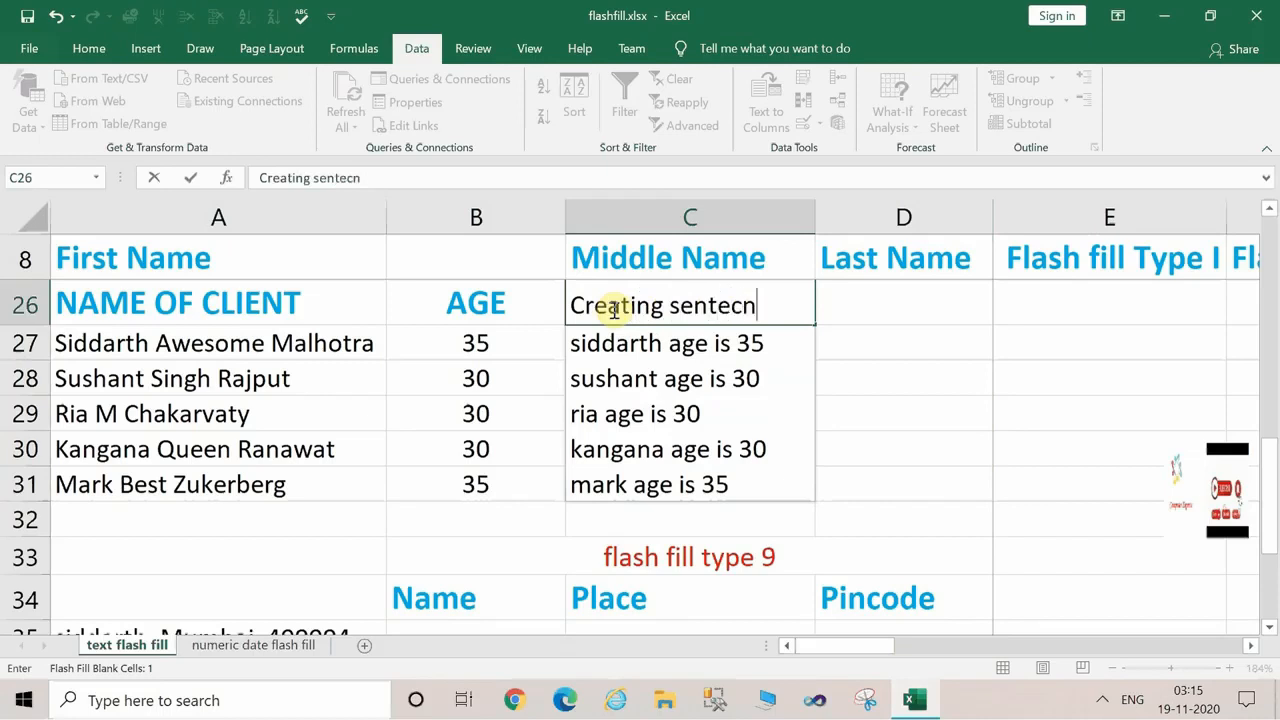
key("BackSpace")
key("BackSpace")
key("Return")
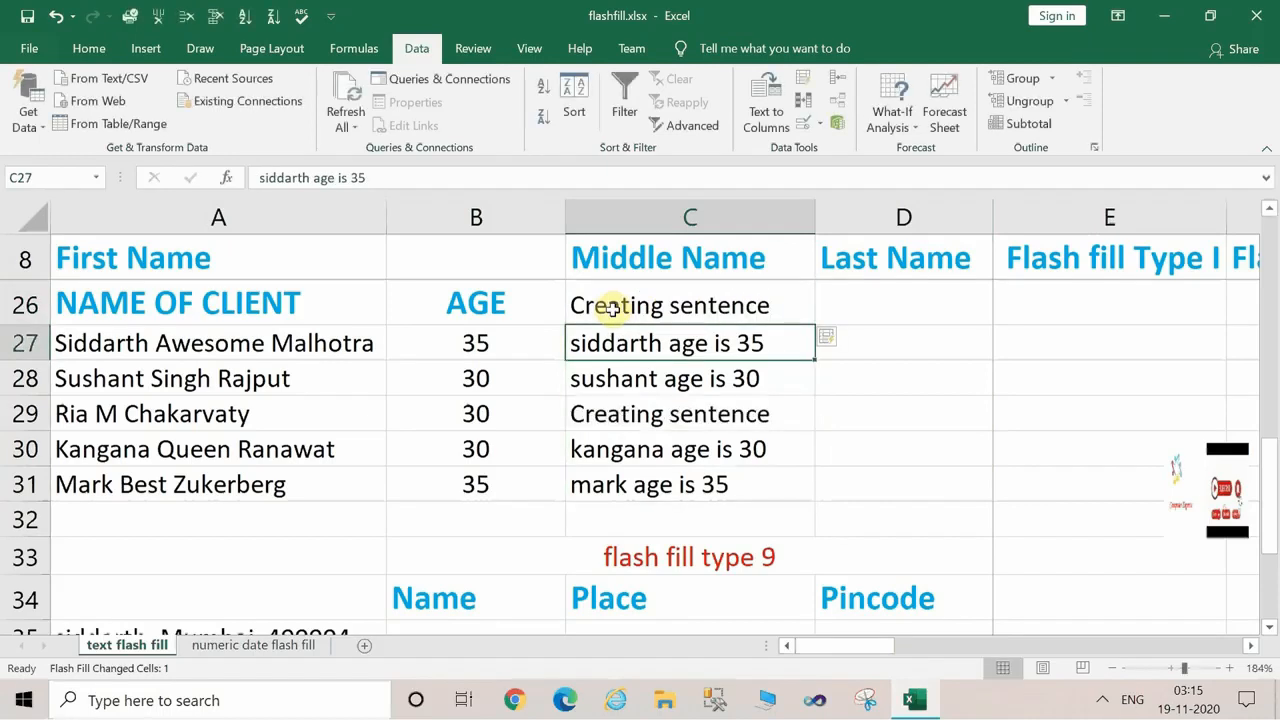
left_click(650, 308)
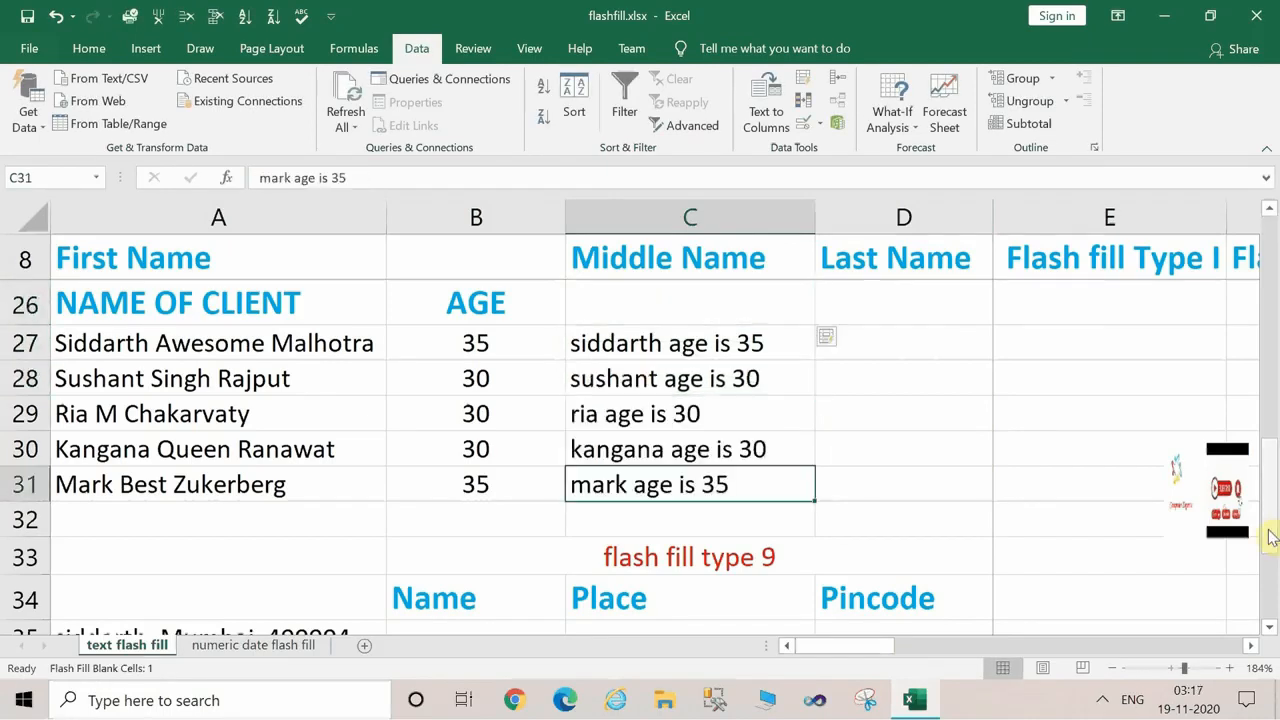
Enter the first record's name in B35 of the flash fill type 9 table and flash fill the Name column through B39.
left_click_drag(1271, 536, 1276, 621)
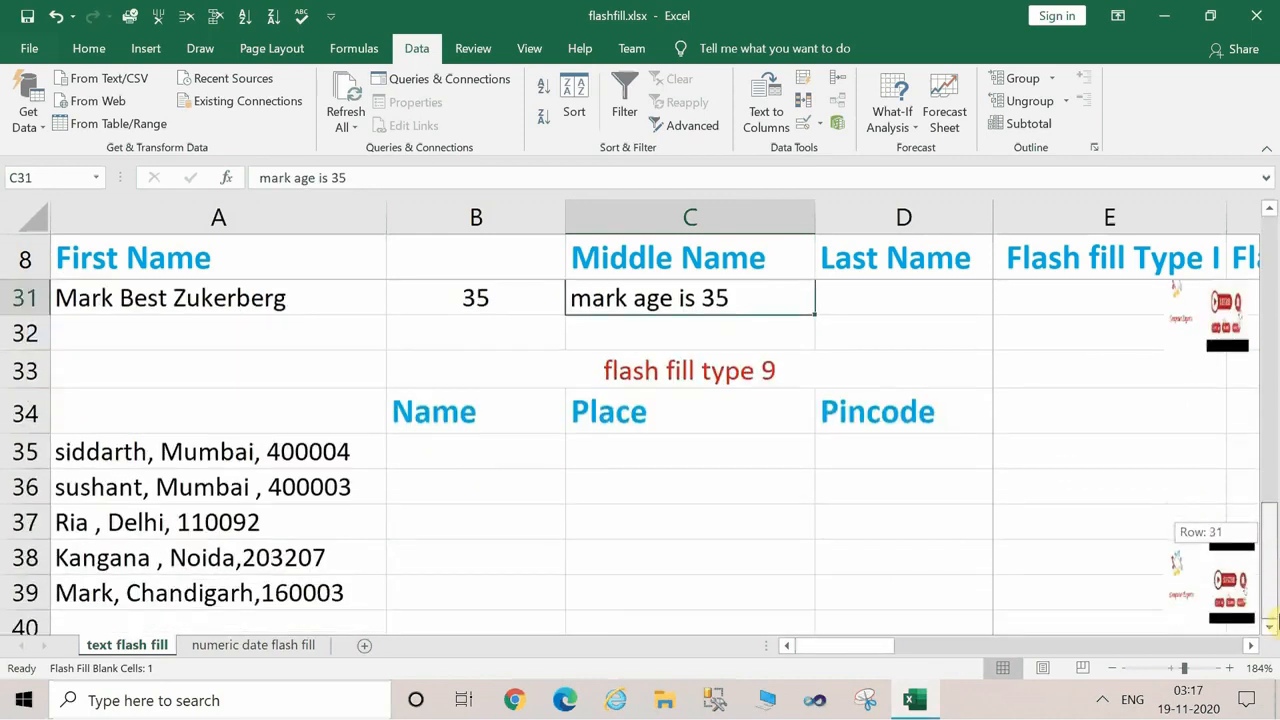
left_click(436, 447)
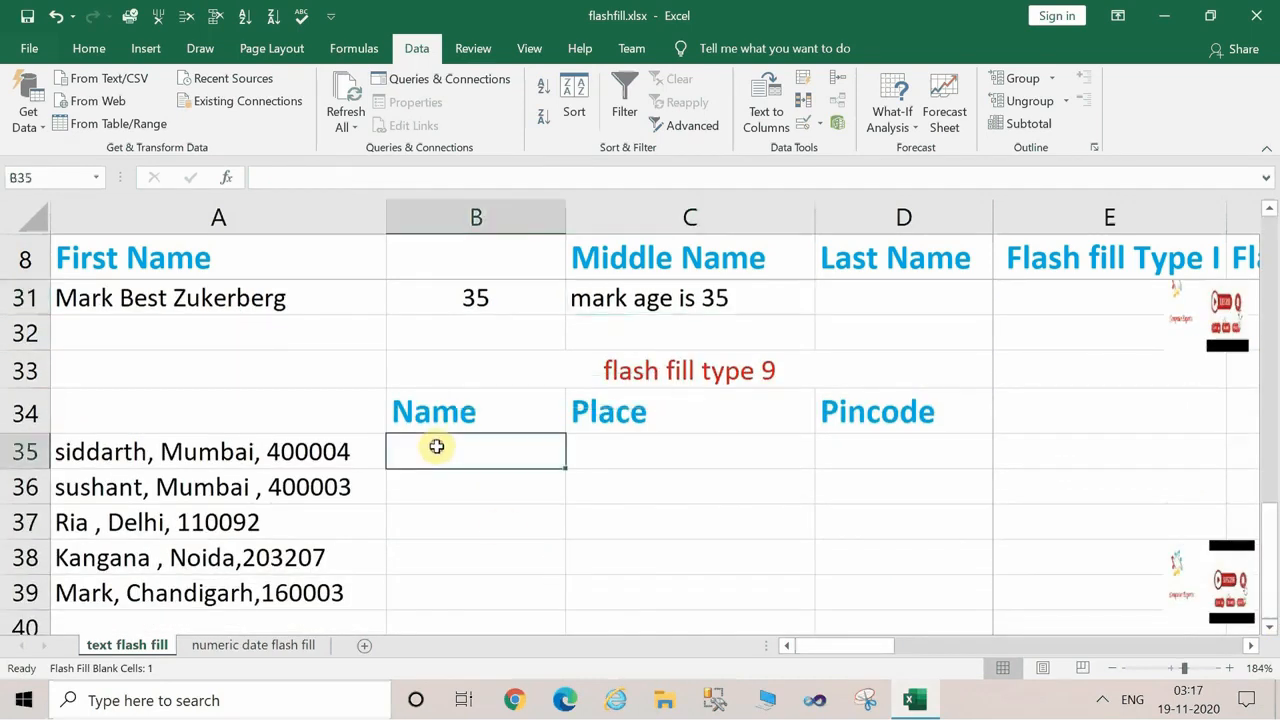
type("siddarth")
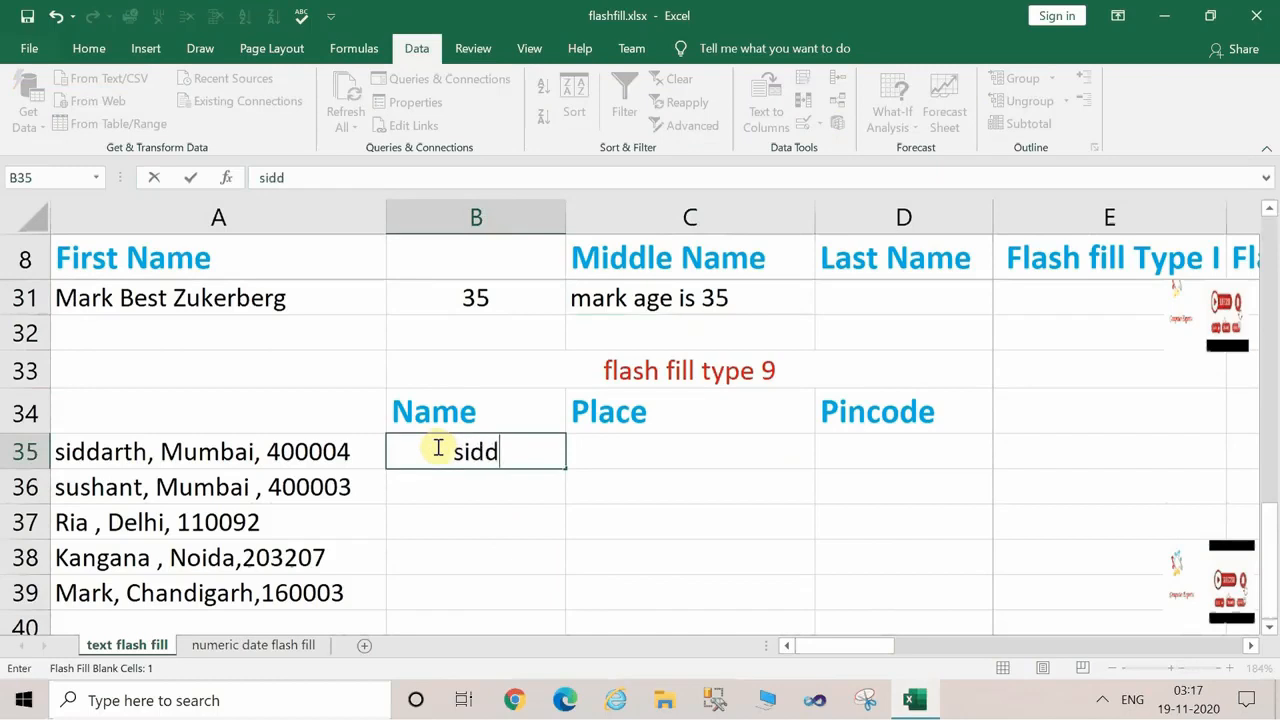
left_click(485, 485)
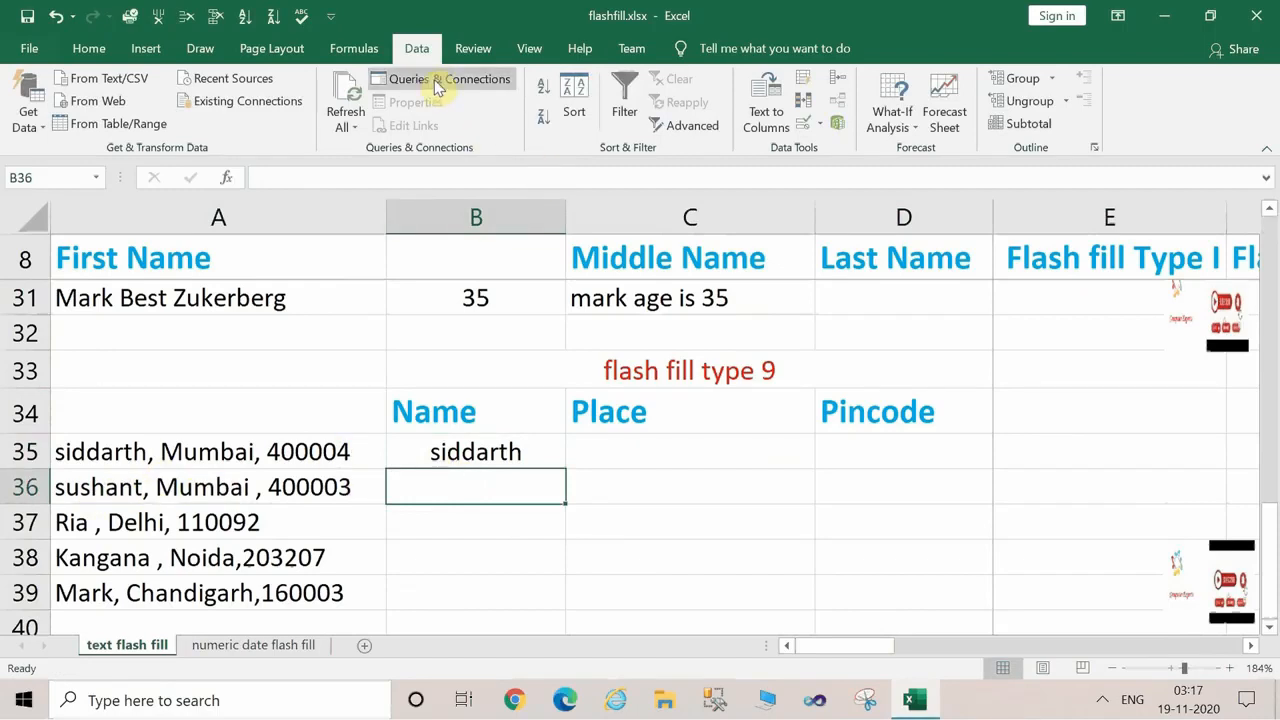
left_click(812, 90)
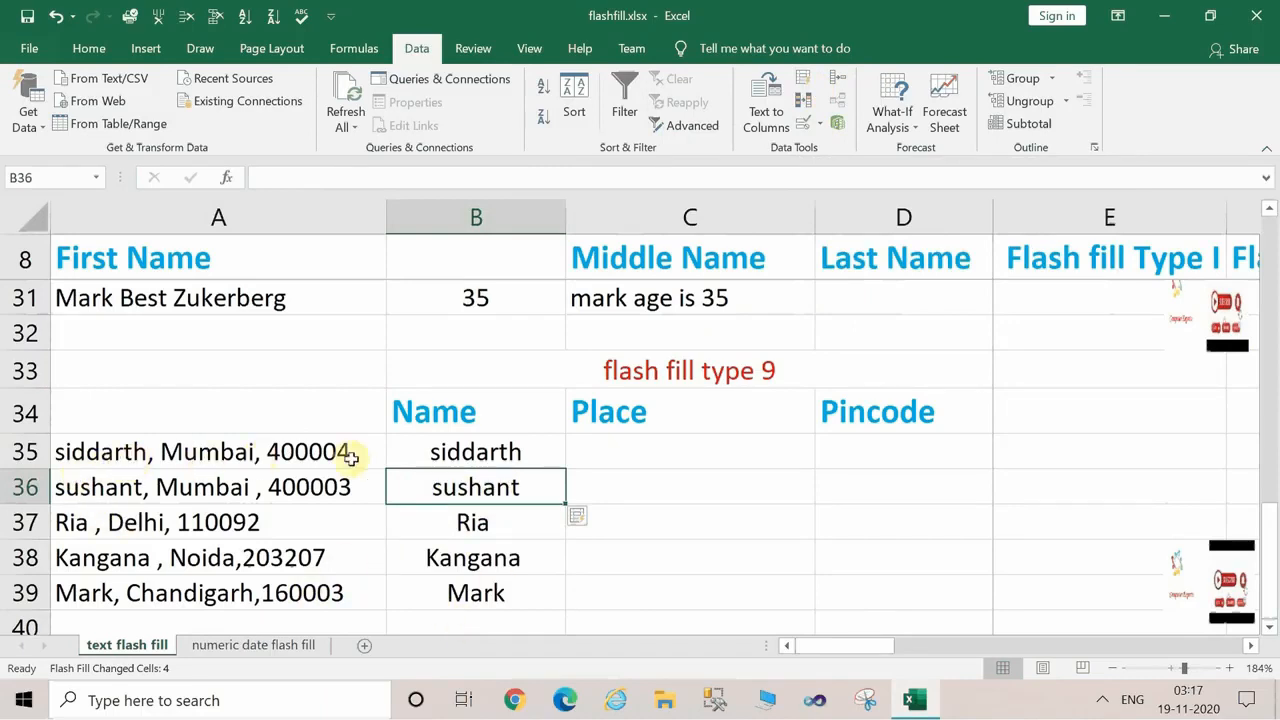
Enter "Mumbai" as the place in C35 and flash fill the rest of the Place column through C39.
left_click(714, 449)
type("M")
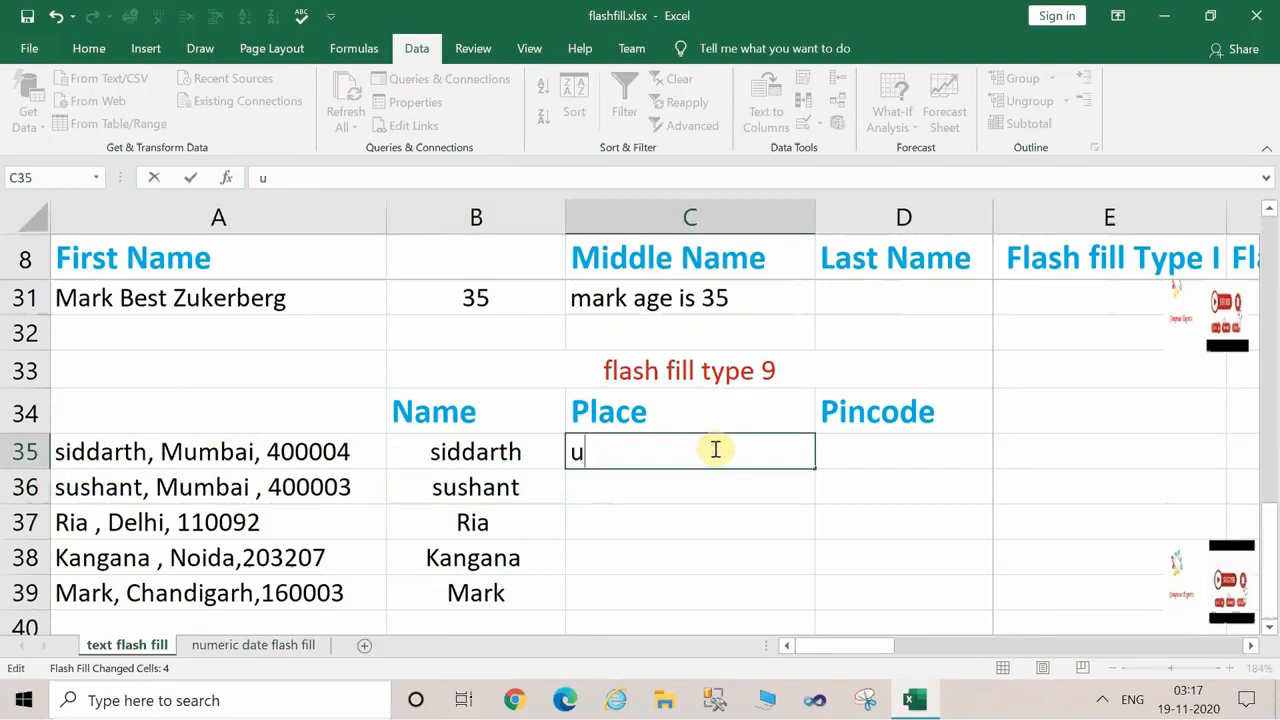
type("Mumbai")
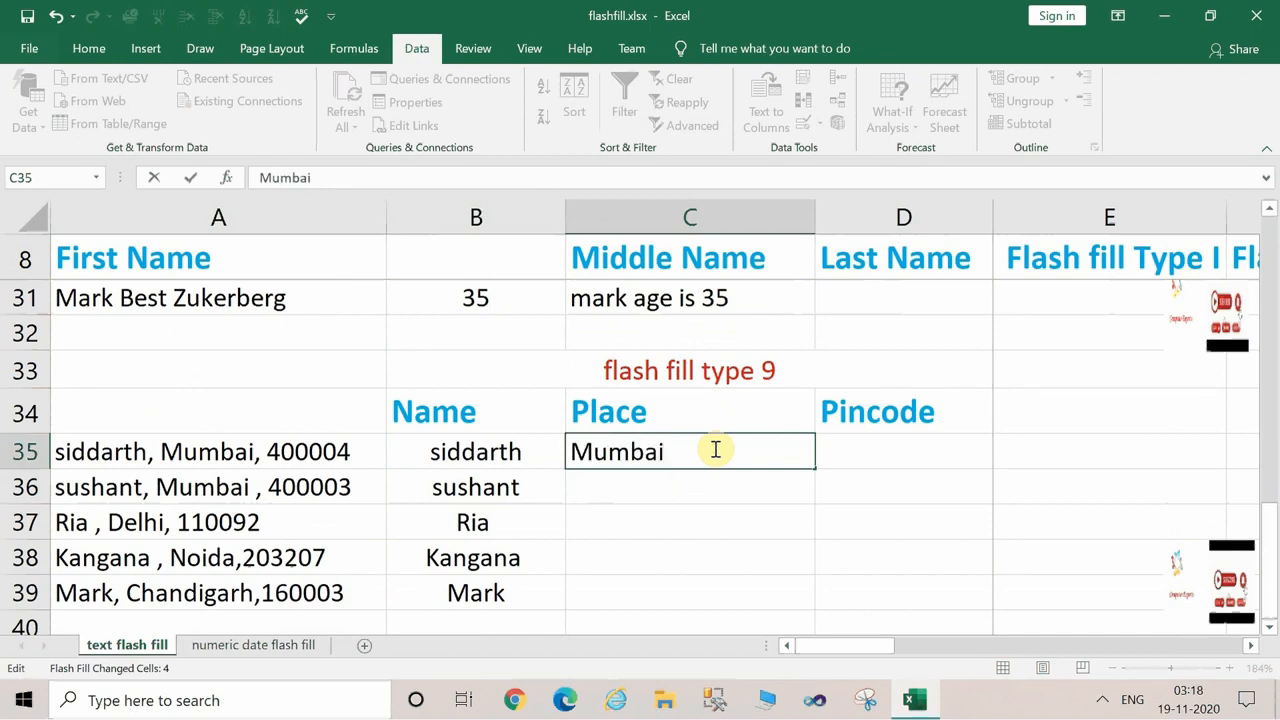
key("Return")
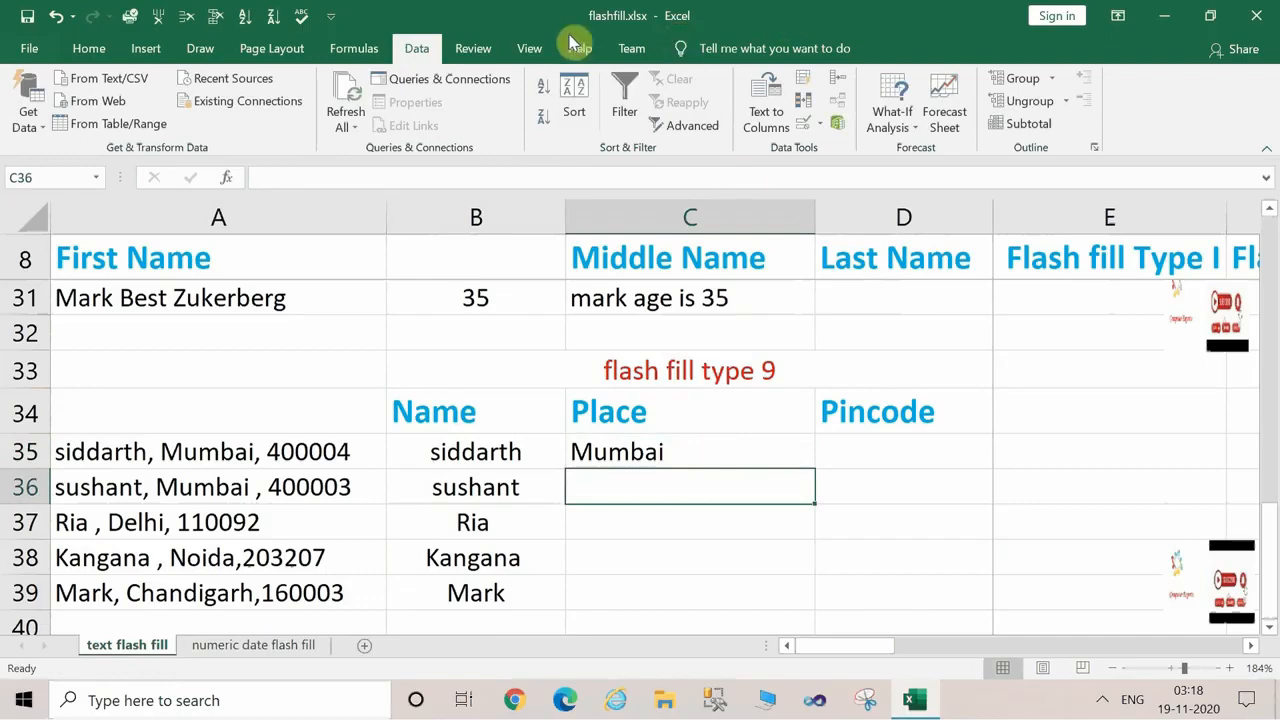
left_click(806, 80)
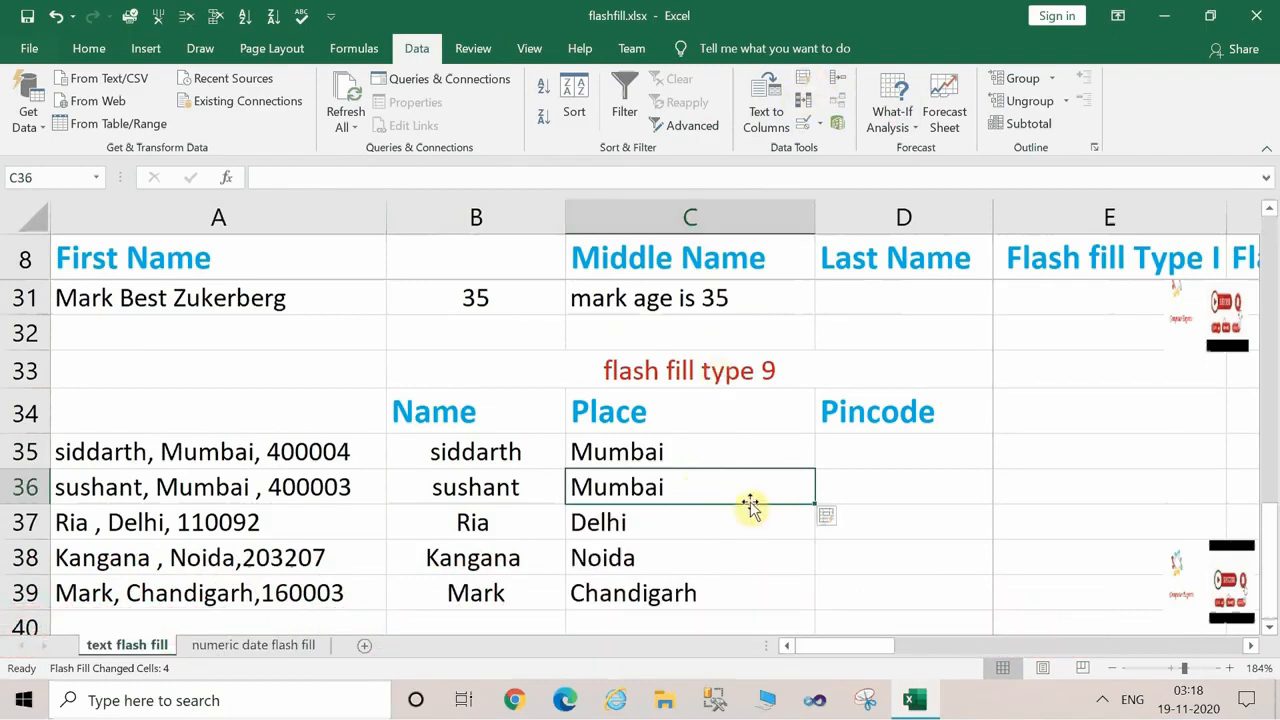
left_click(861, 500)
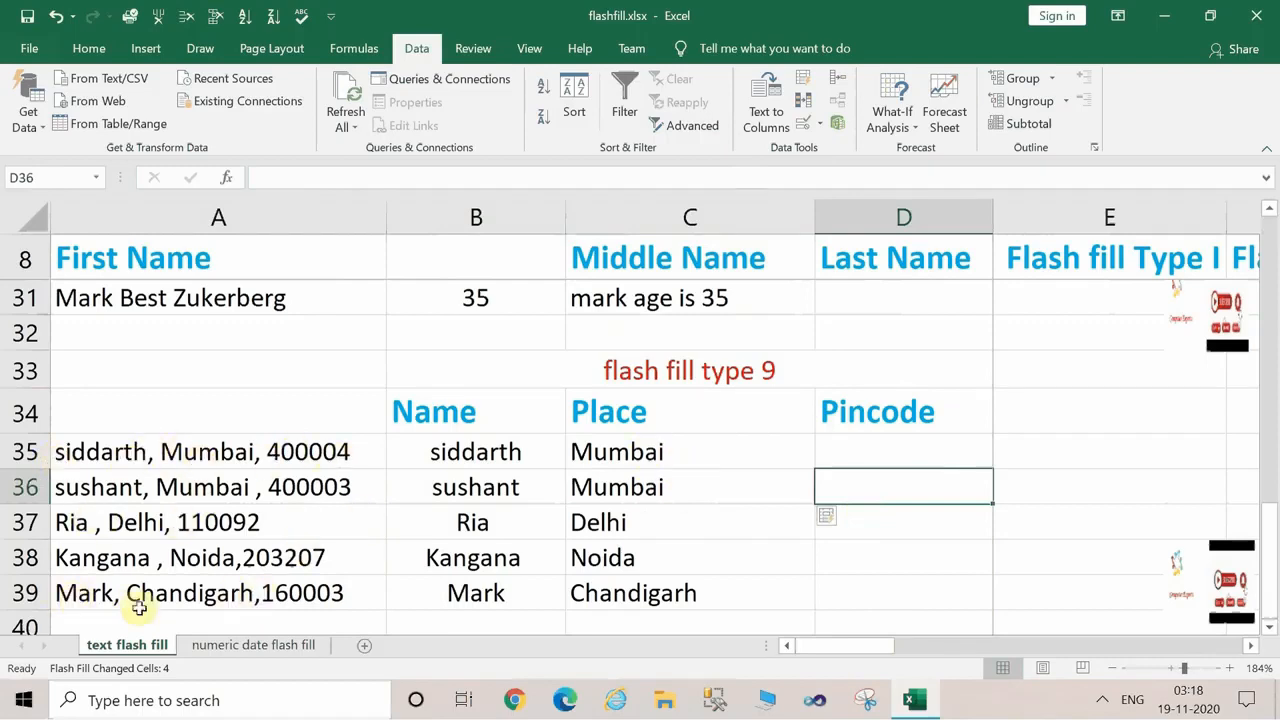
Enter the first record's pincode in D35 of the flash fill type 9 table and centre-align column D.
double_click(884, 453)
type("400004")
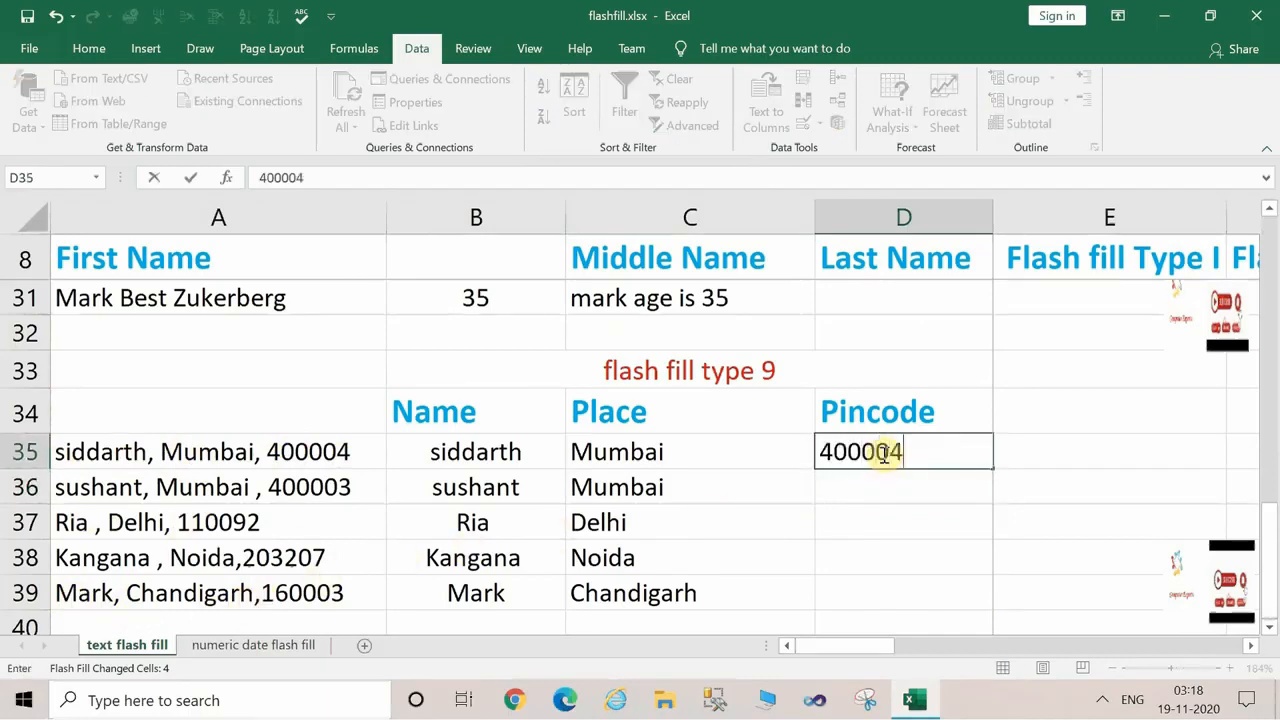
key("Return")
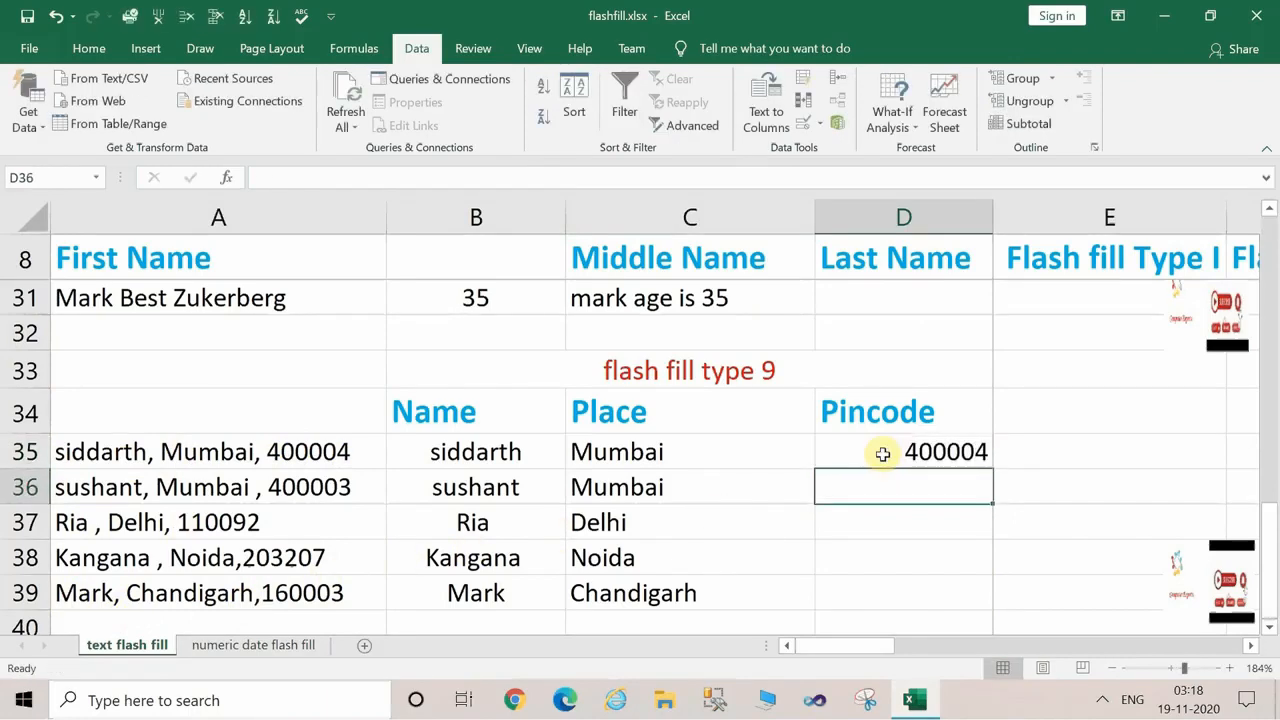
left_click(903, 218)
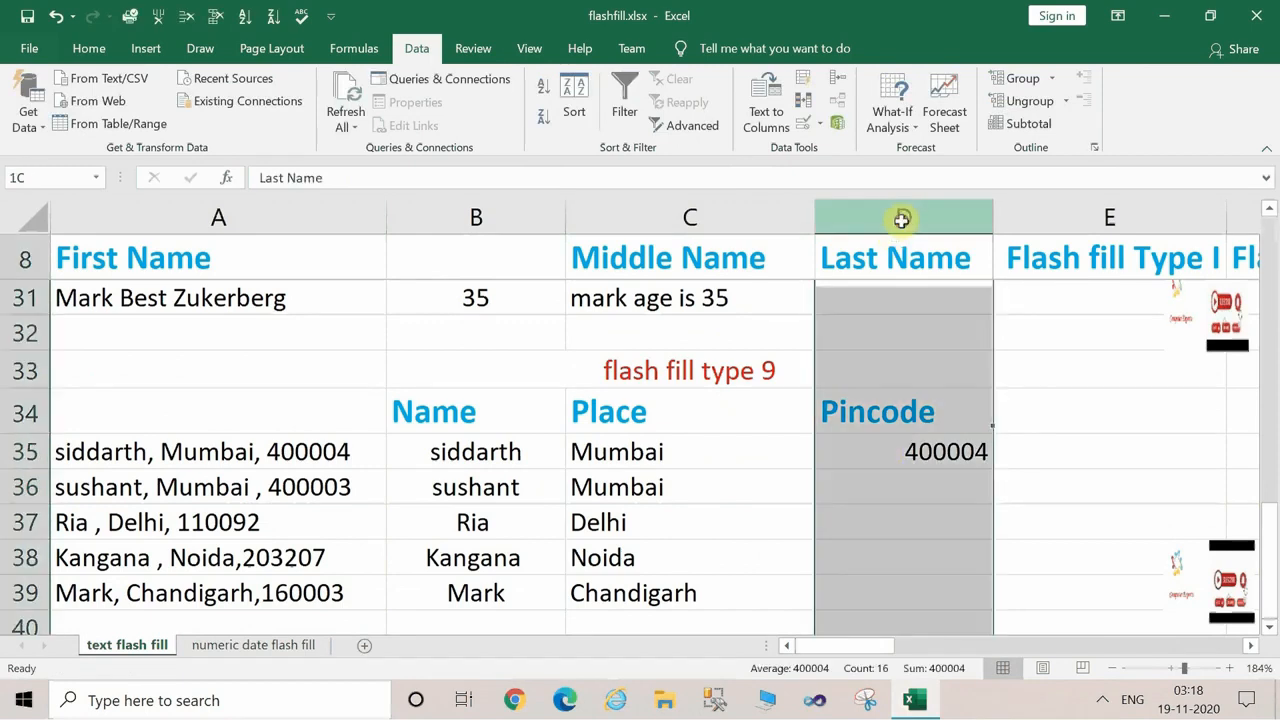
left_click(90, 48)
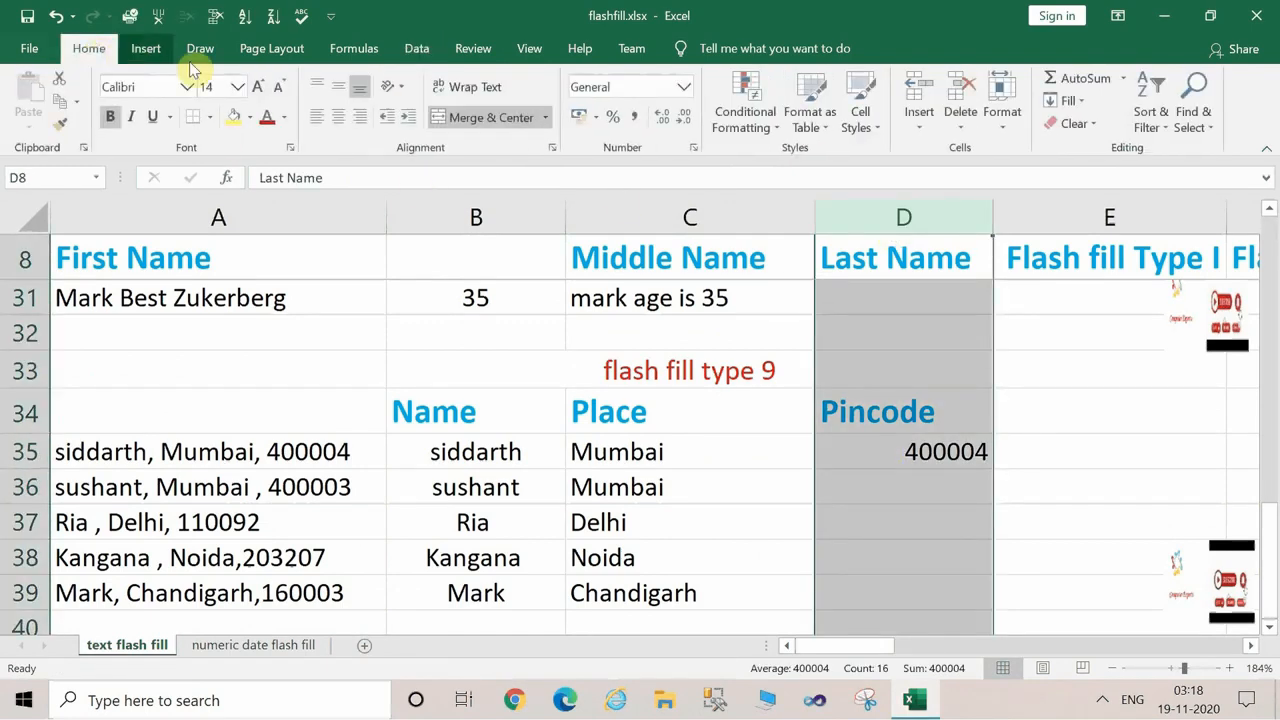
left_click(340, 117)
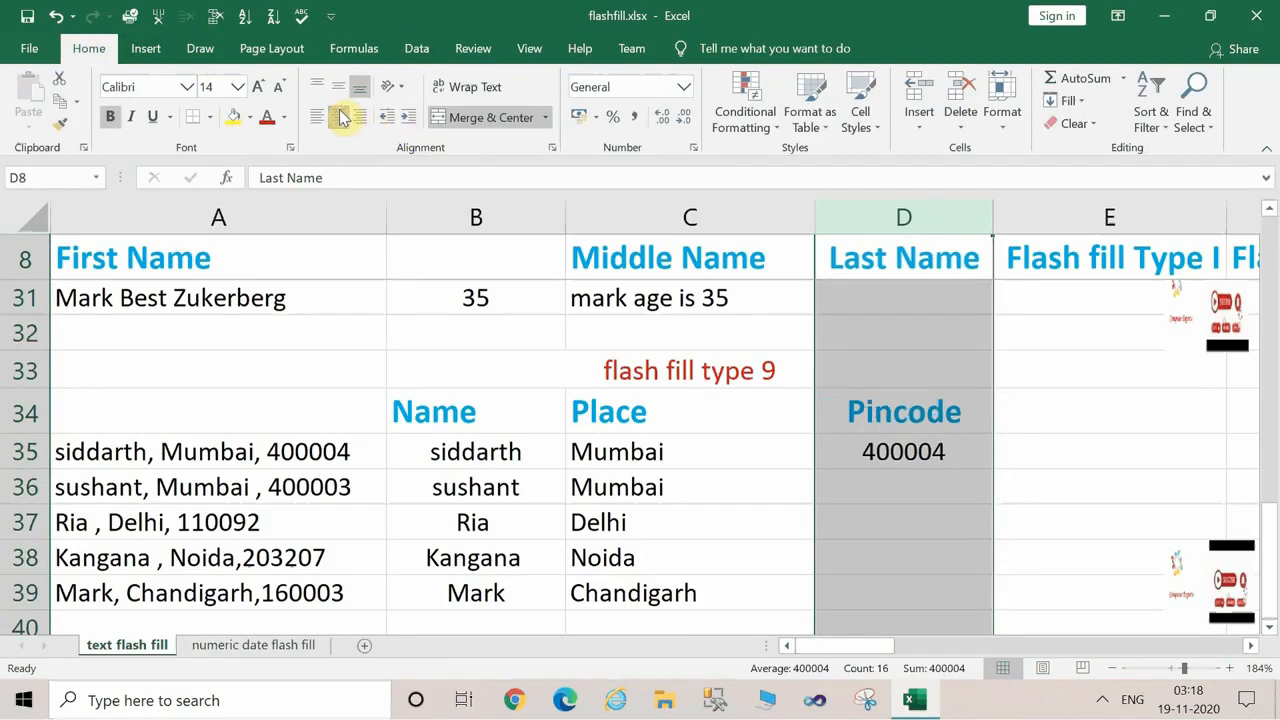
Flash fill the rest of the Pincode column from D36 through D39.
left_click(880, 505)
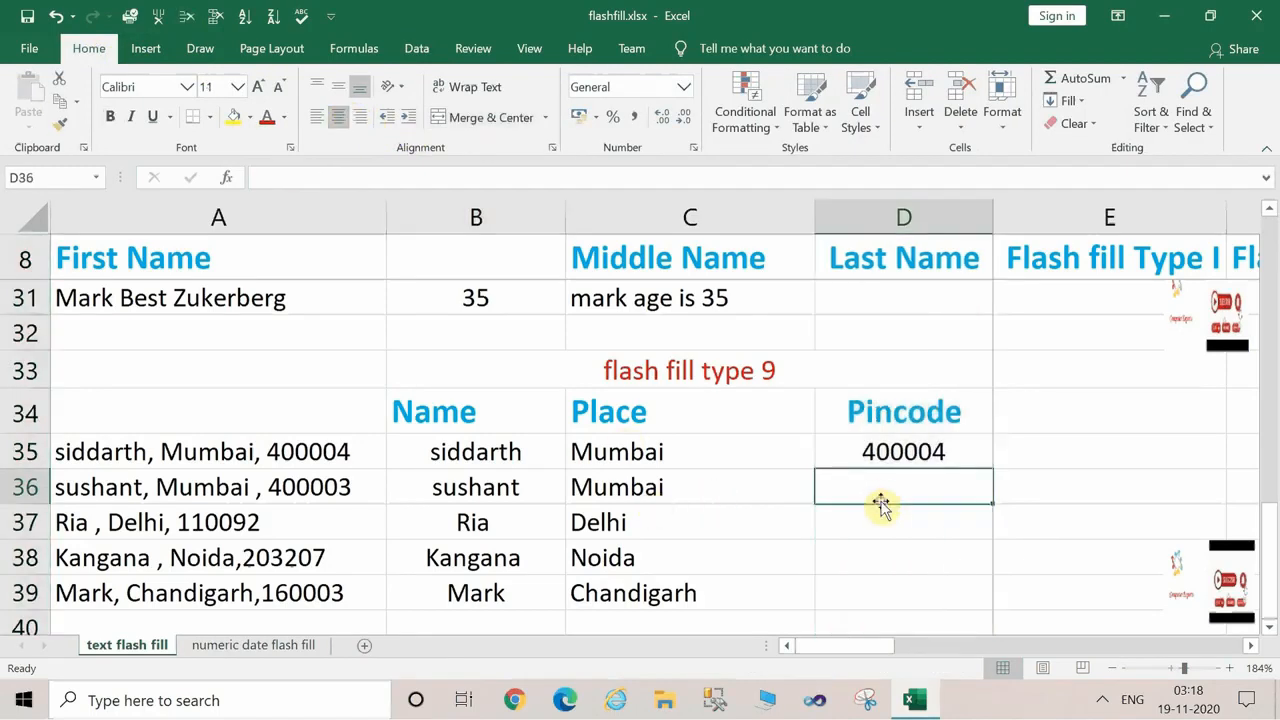
left_click(417, 48)
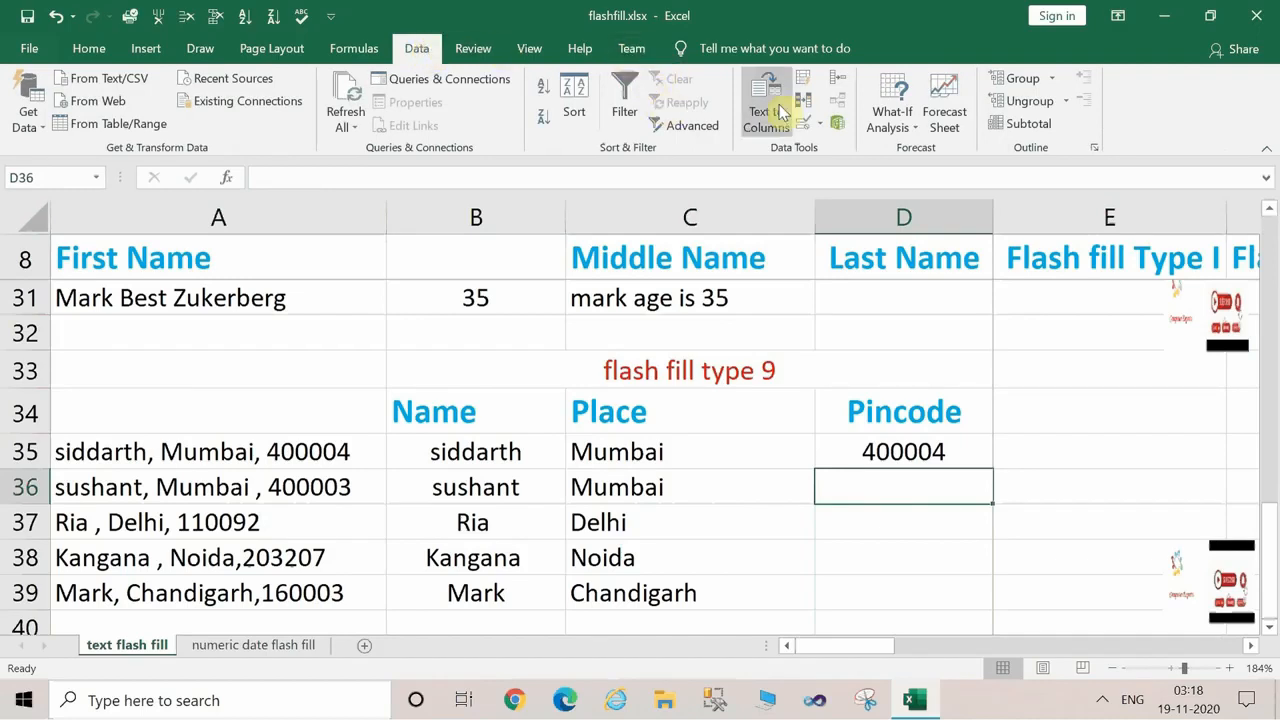
left_click(803, 78)
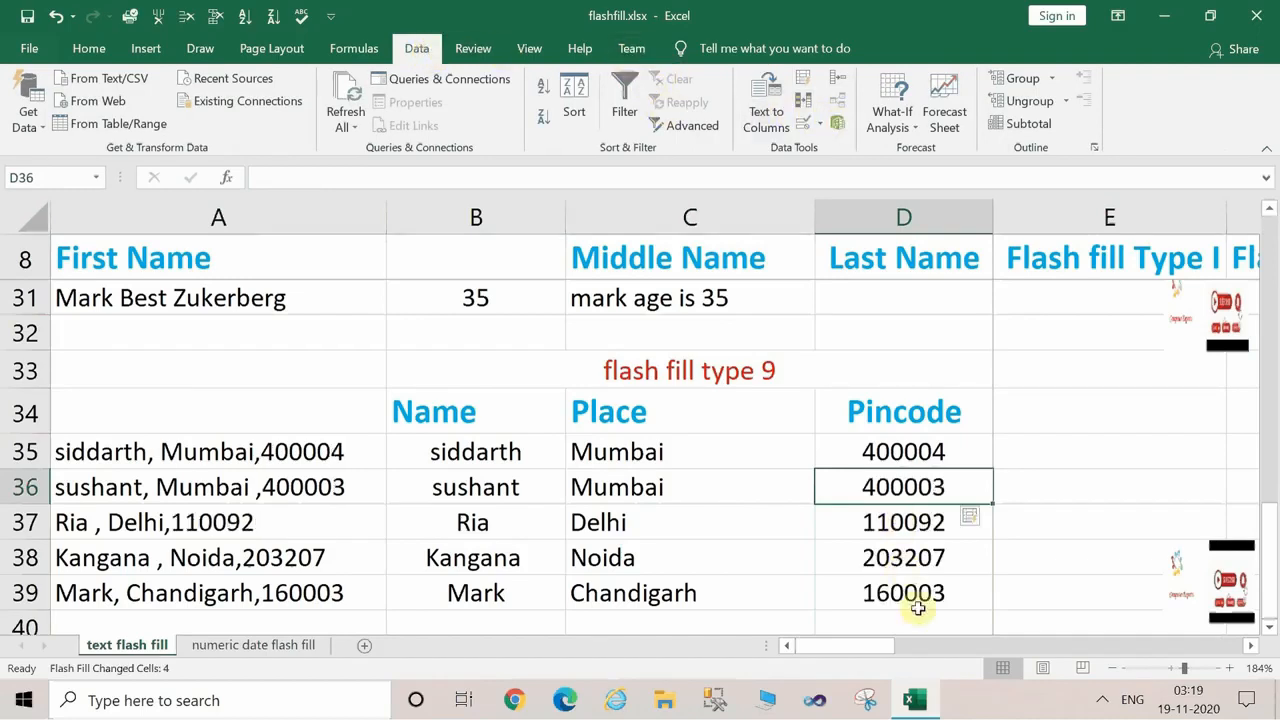
left_click(903, 593)
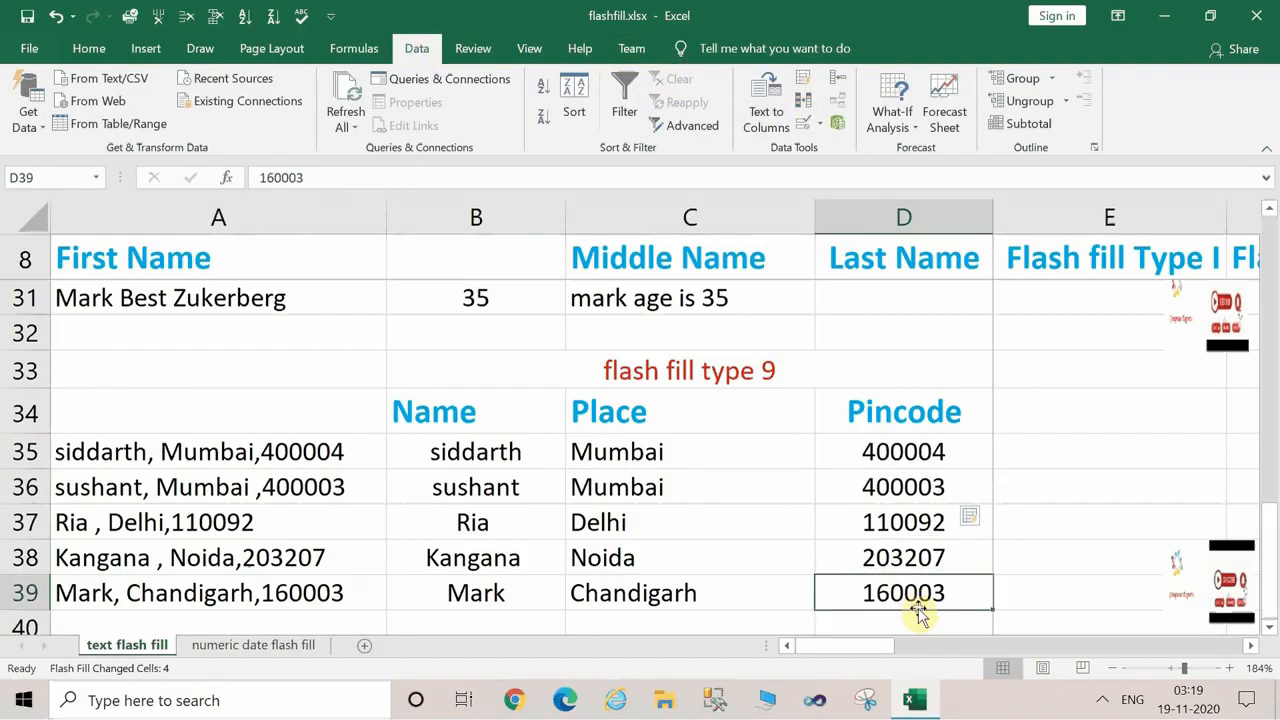
Compare the combined records in A35:A39 with the places and pincodes extracted beside them.
left_click(278, 511)
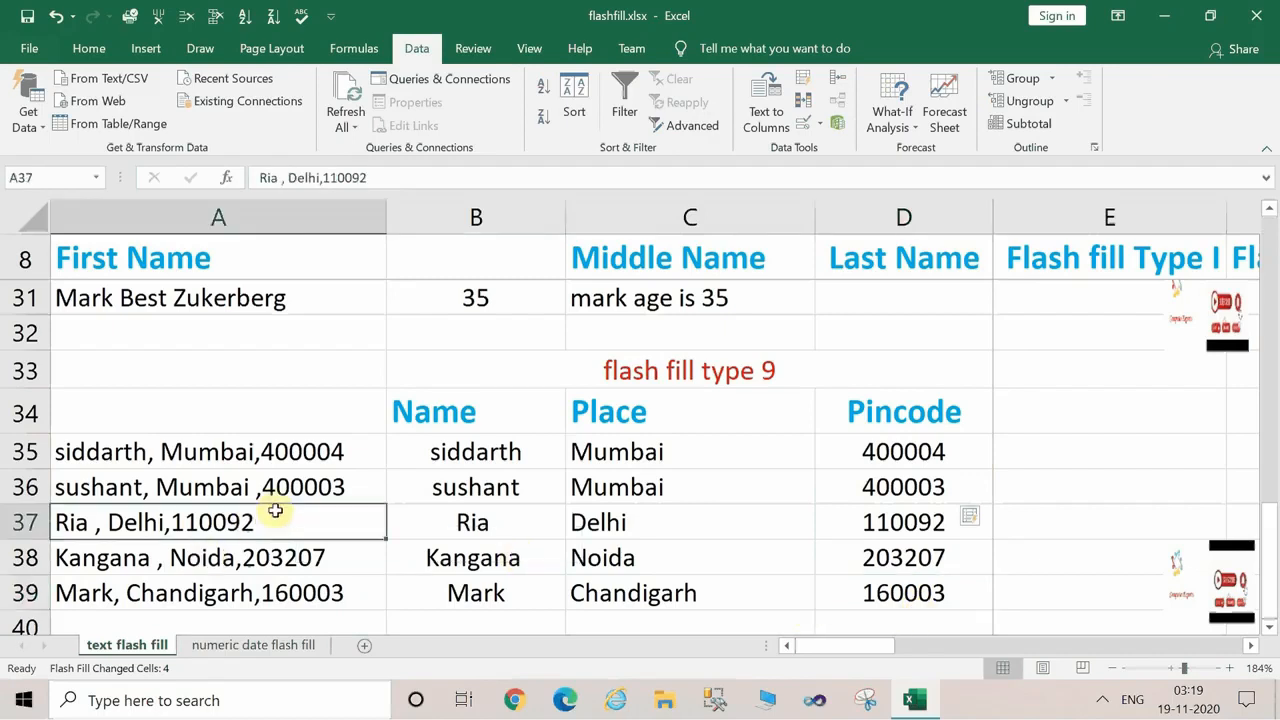
left_click(272, 450)
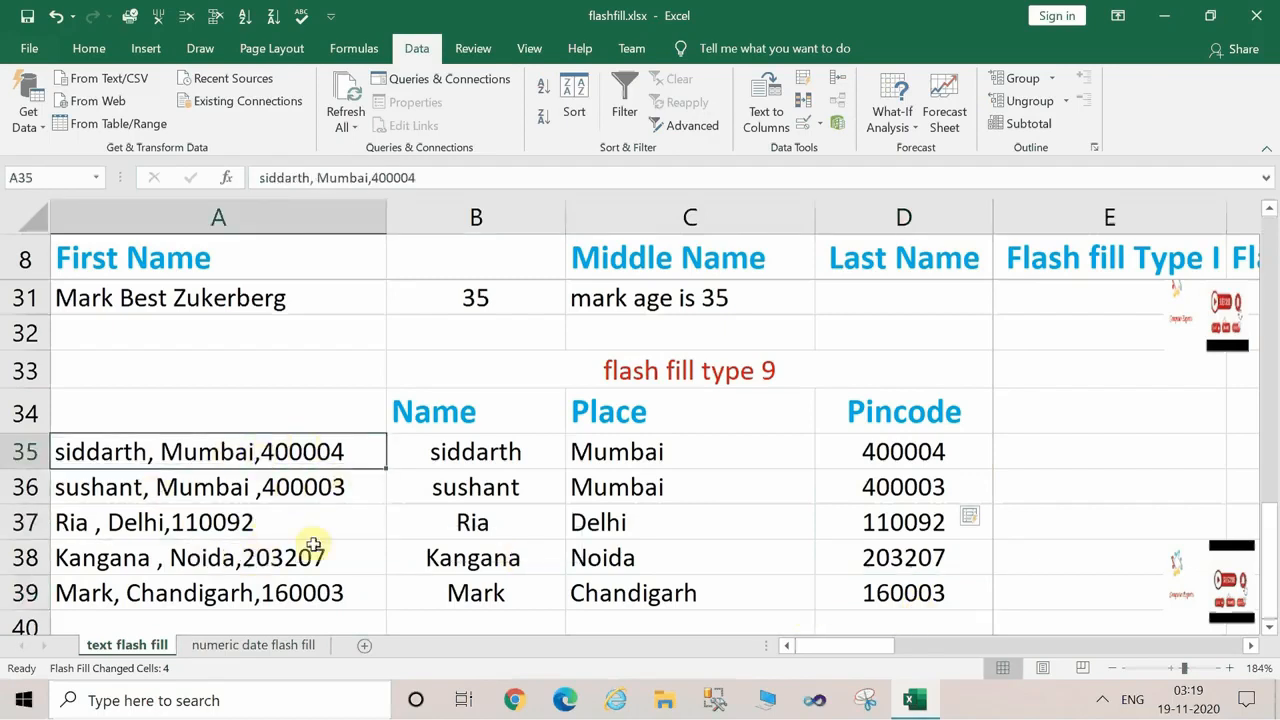
left_click_drag(920, 450, 930, 598)
left_click(700, 528)
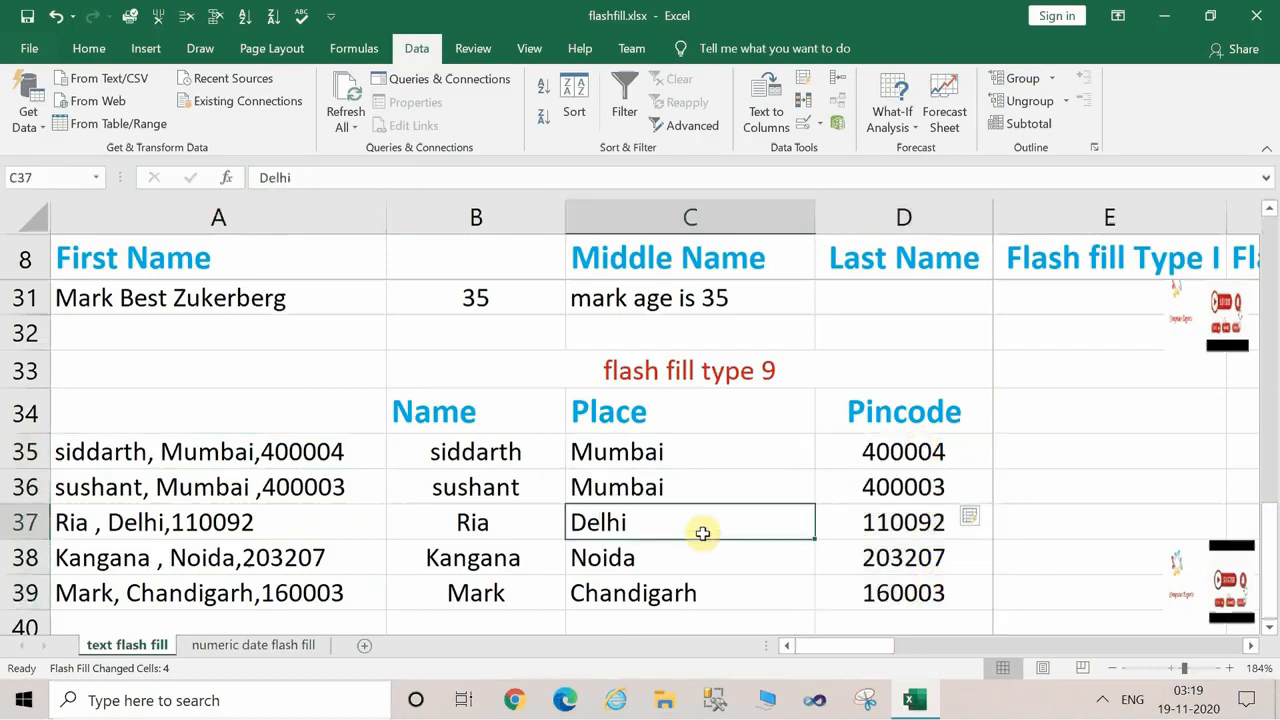
left_click(286, 451)
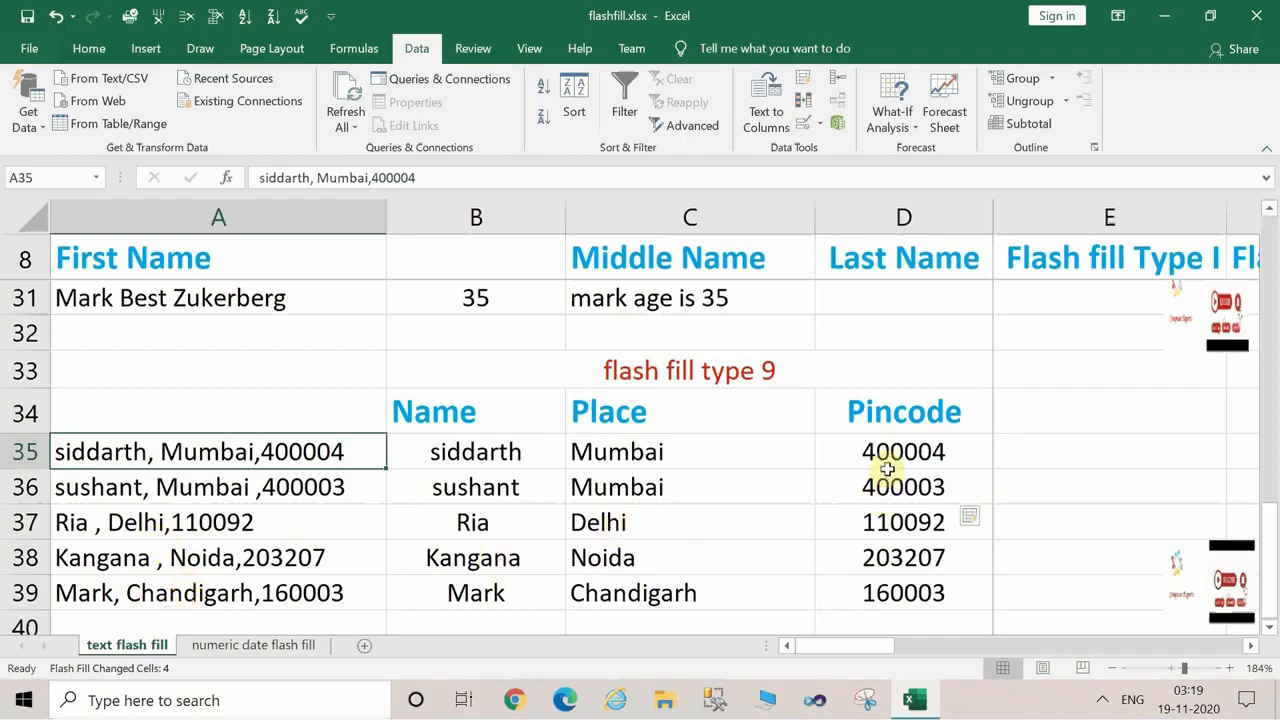
left_click_drag(886, 466, 914, 612)
left_click(1057, 517)
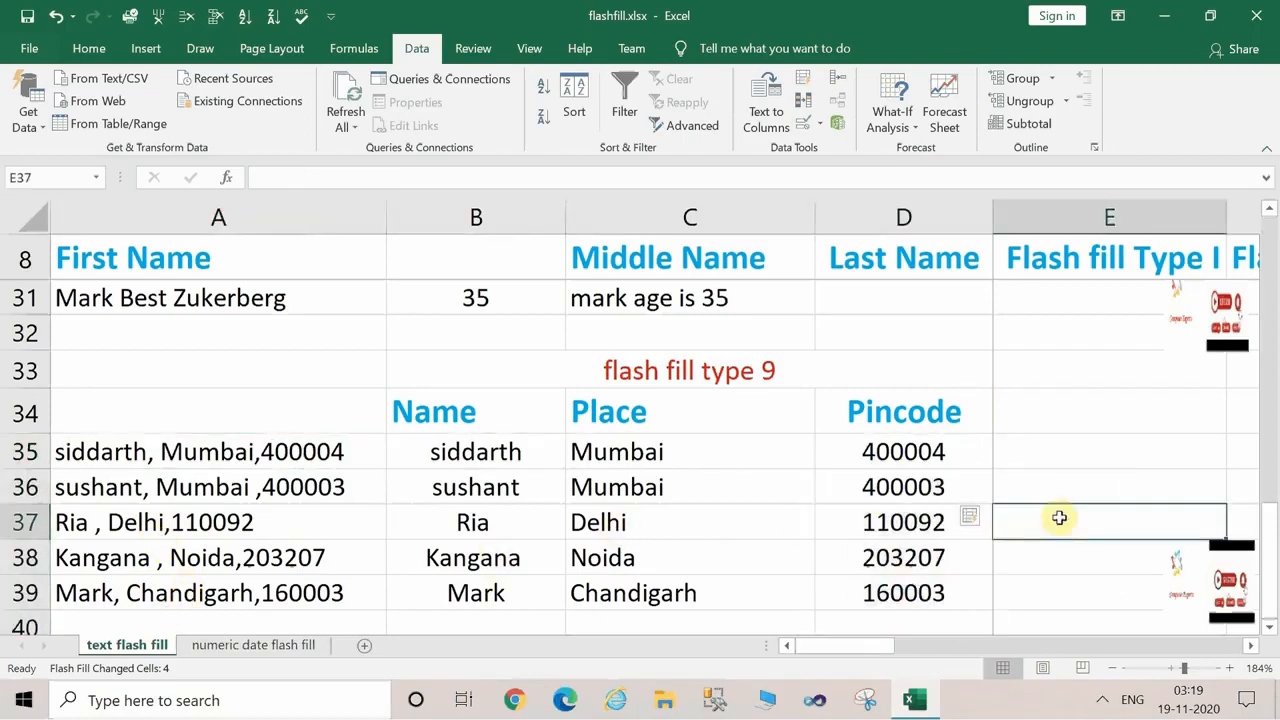
Switch to the numeric date flash fill sheet.
left_click(1269, 627)
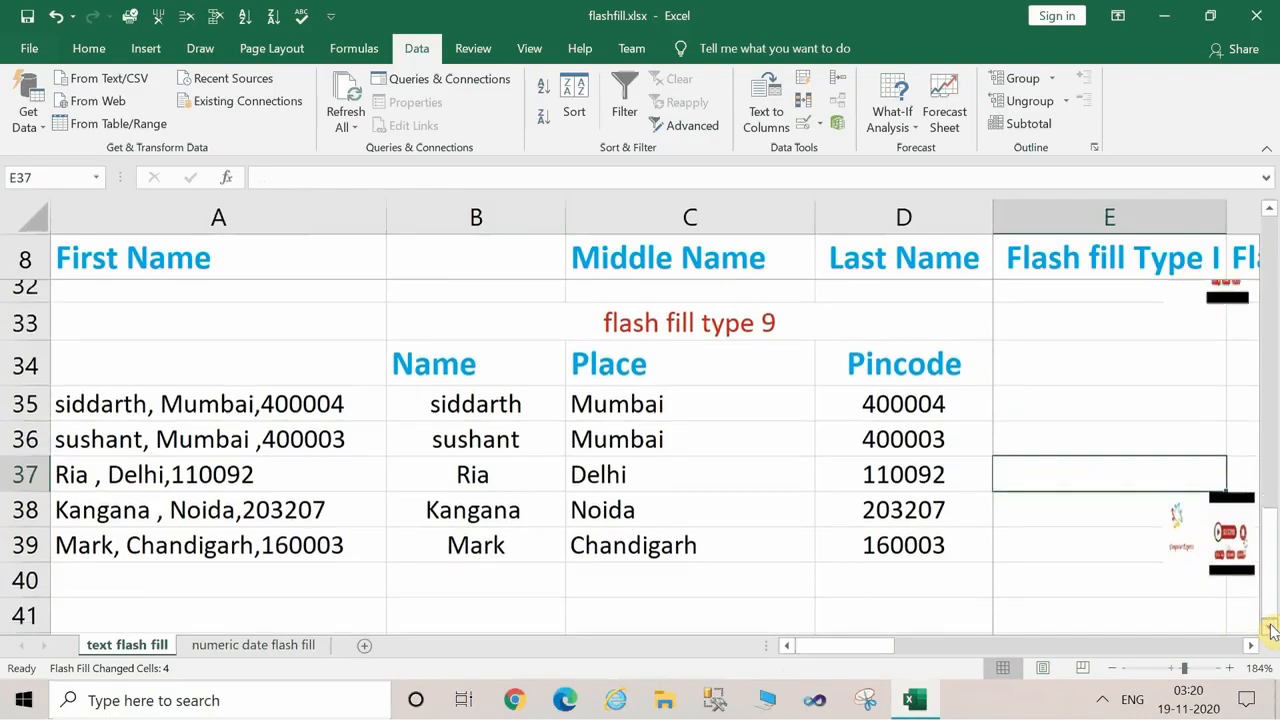
left_click(1269, 627)
left_click(1269, 627)
left_click(1269, 627)
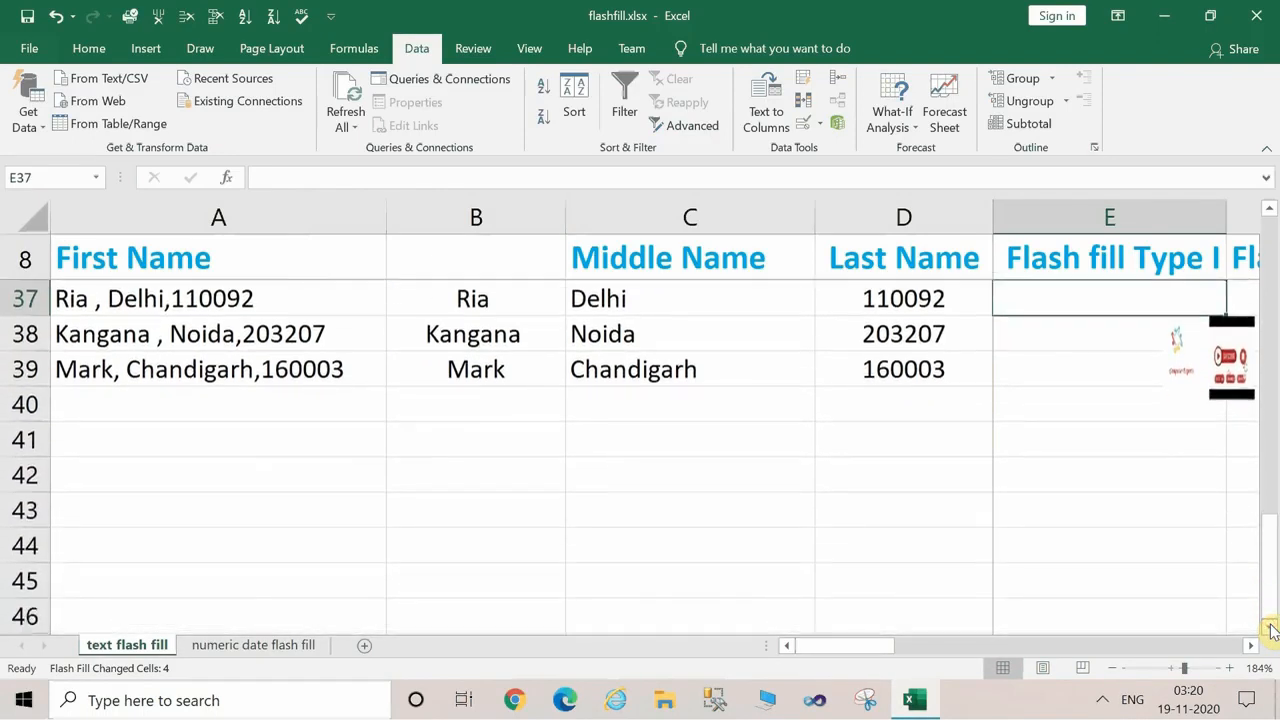
left_click(1269, 627)
left_click(1269, 627)
left_click(1269, 627)
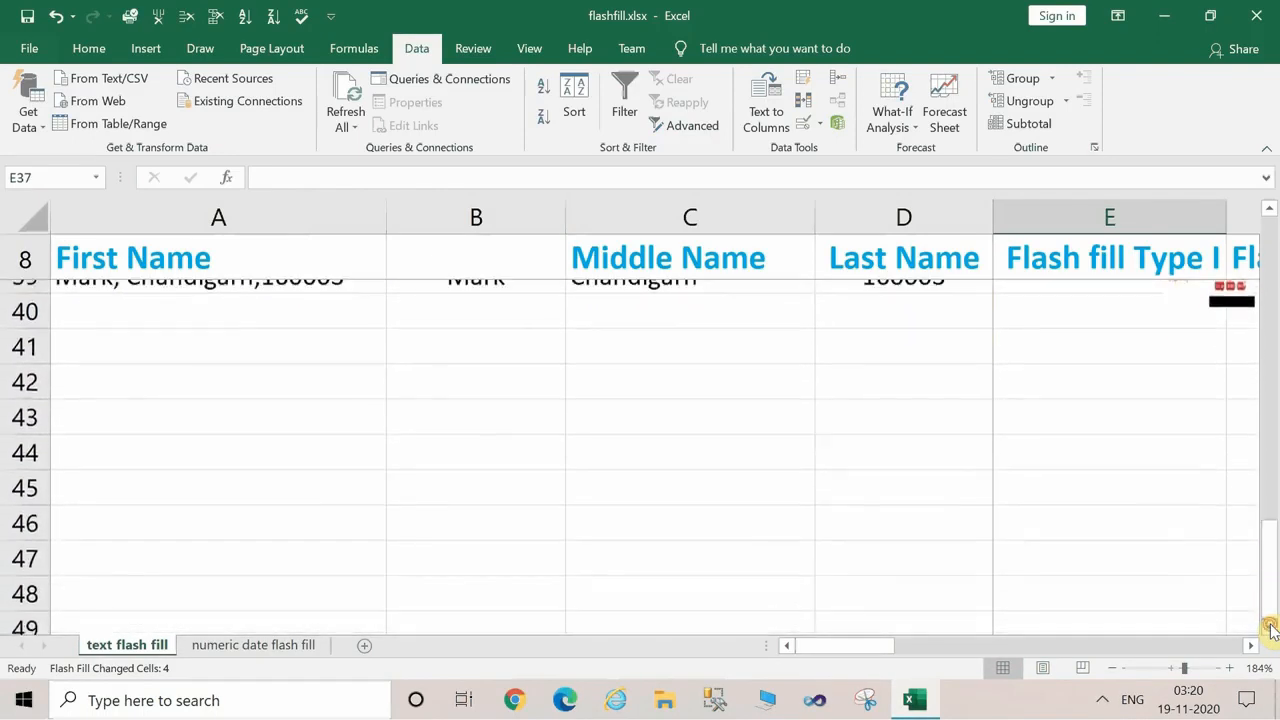
left_click(469, 464)
left_click(217, 647)
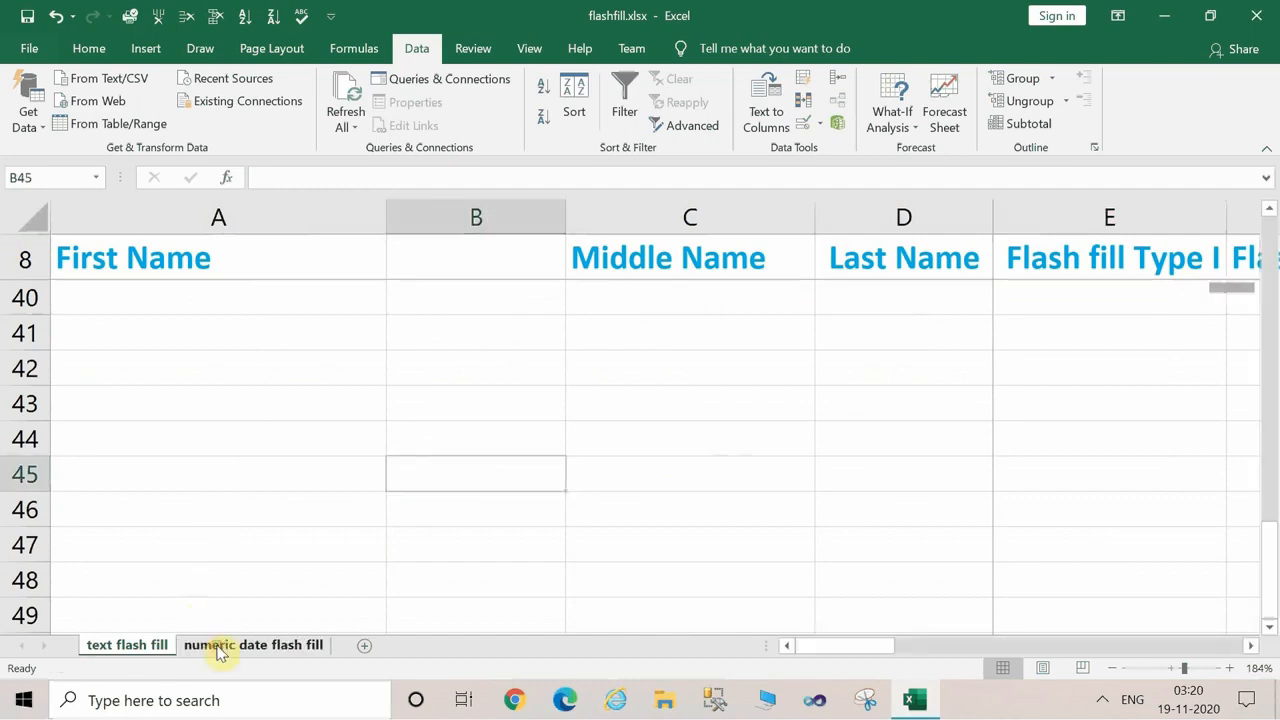
Enter 15 as the day in B9 for the first date and flash fill the Day column through B14.
left_click(556, 292)
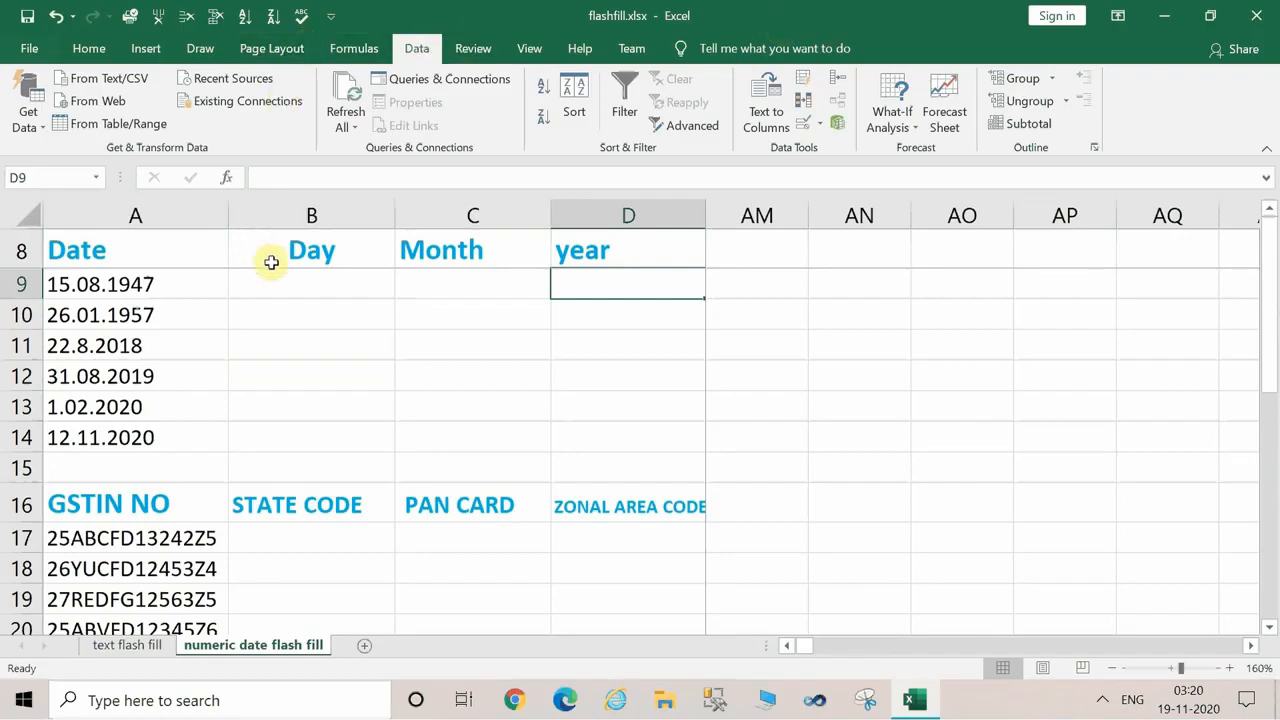
key("Left")
key("Left")
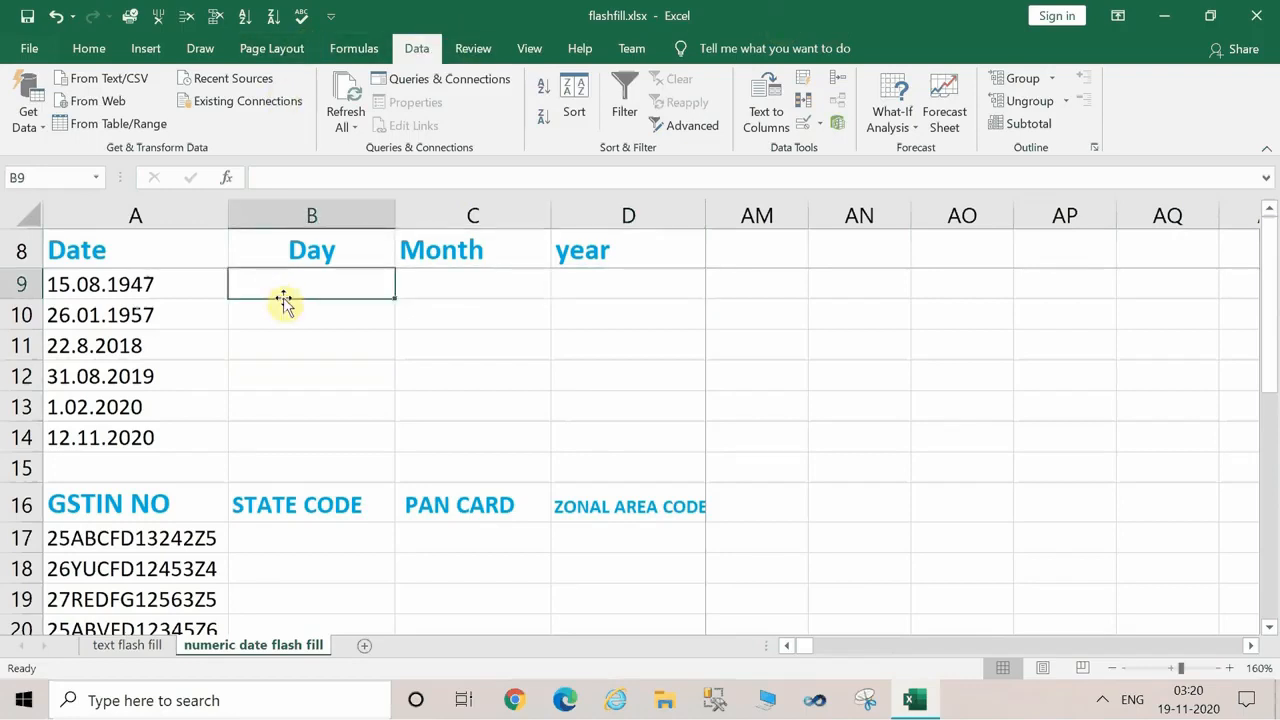
type("15")
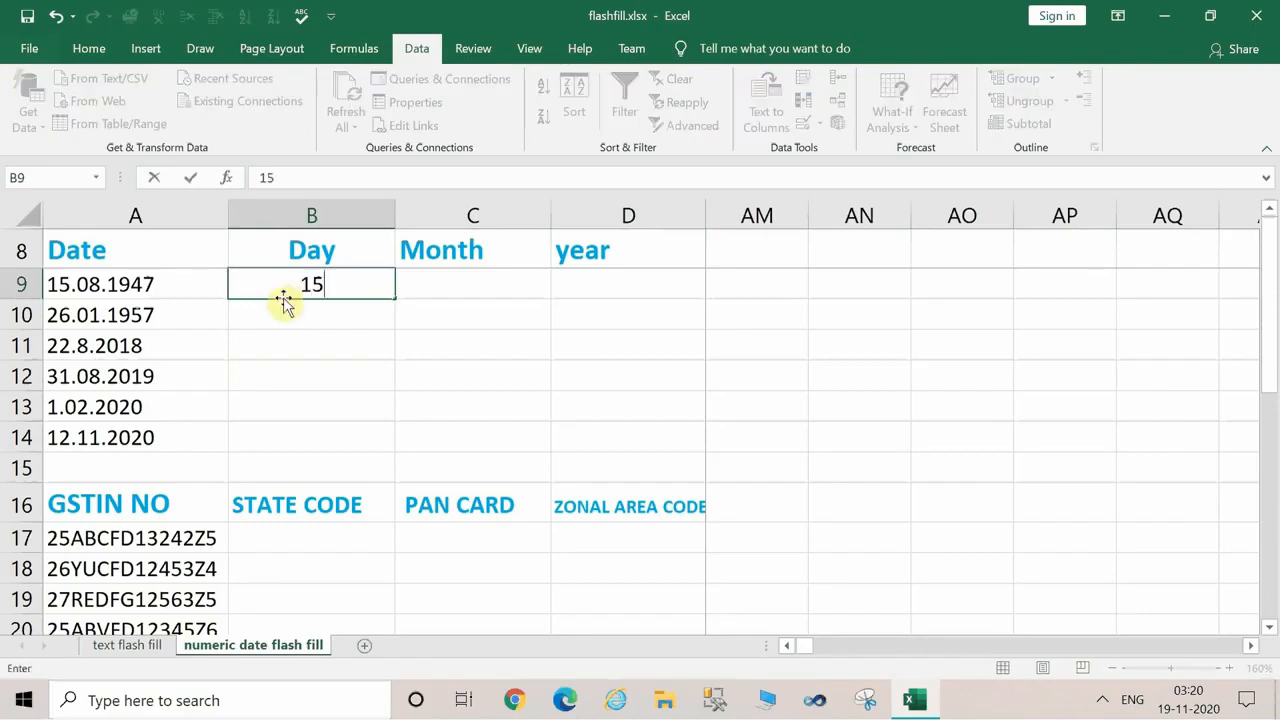
key("Return")
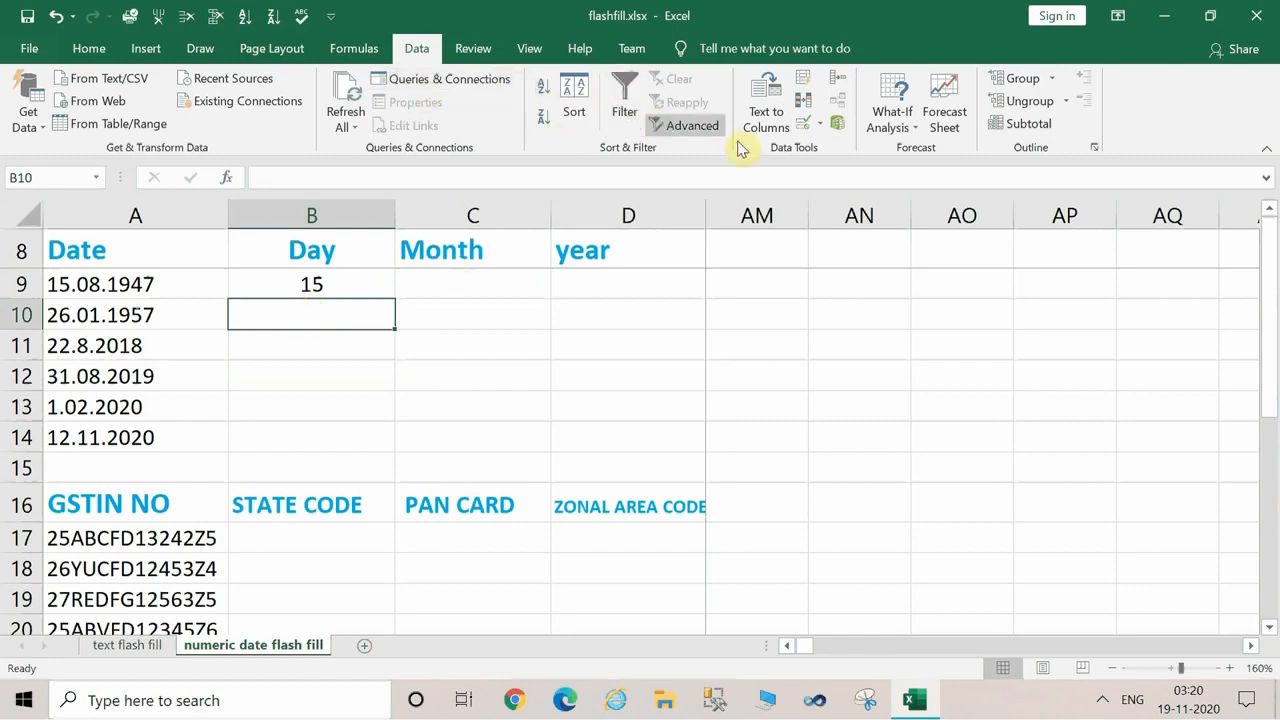
left_click(807, 81)
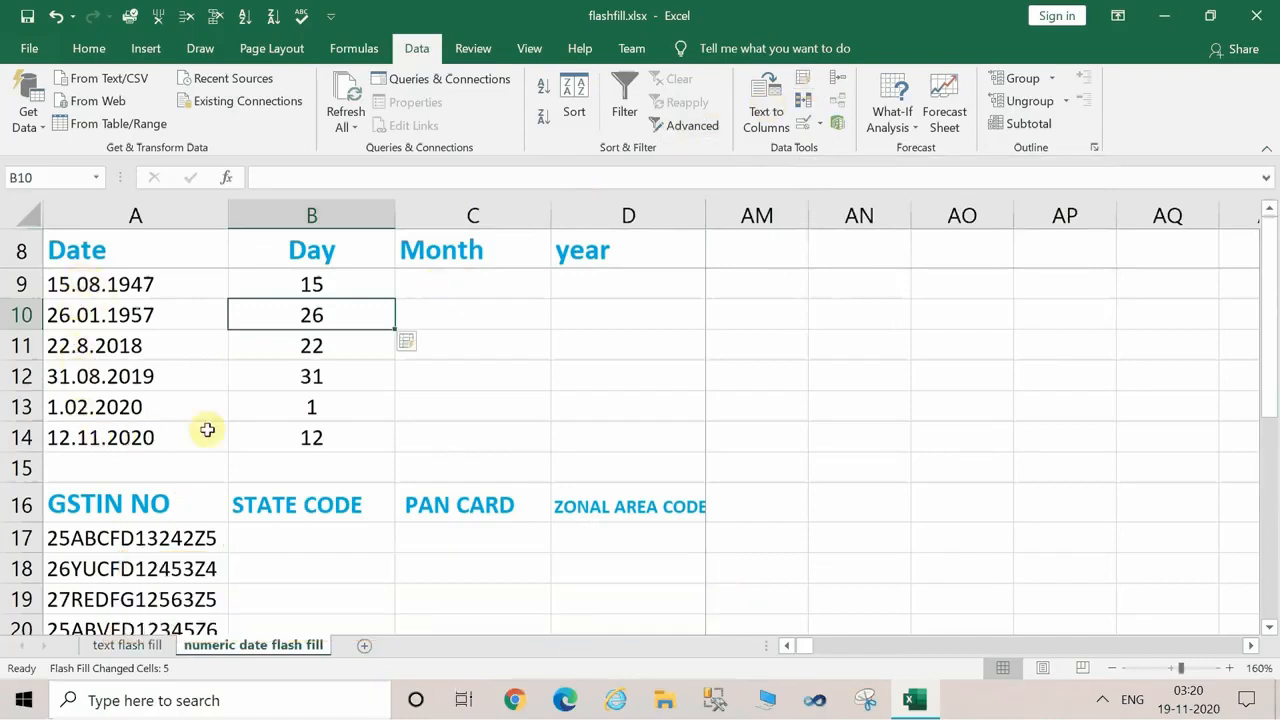
Enter 08 as the first date's month in C9 and centre-align the cells B9:D14.
left_click(495, 286)
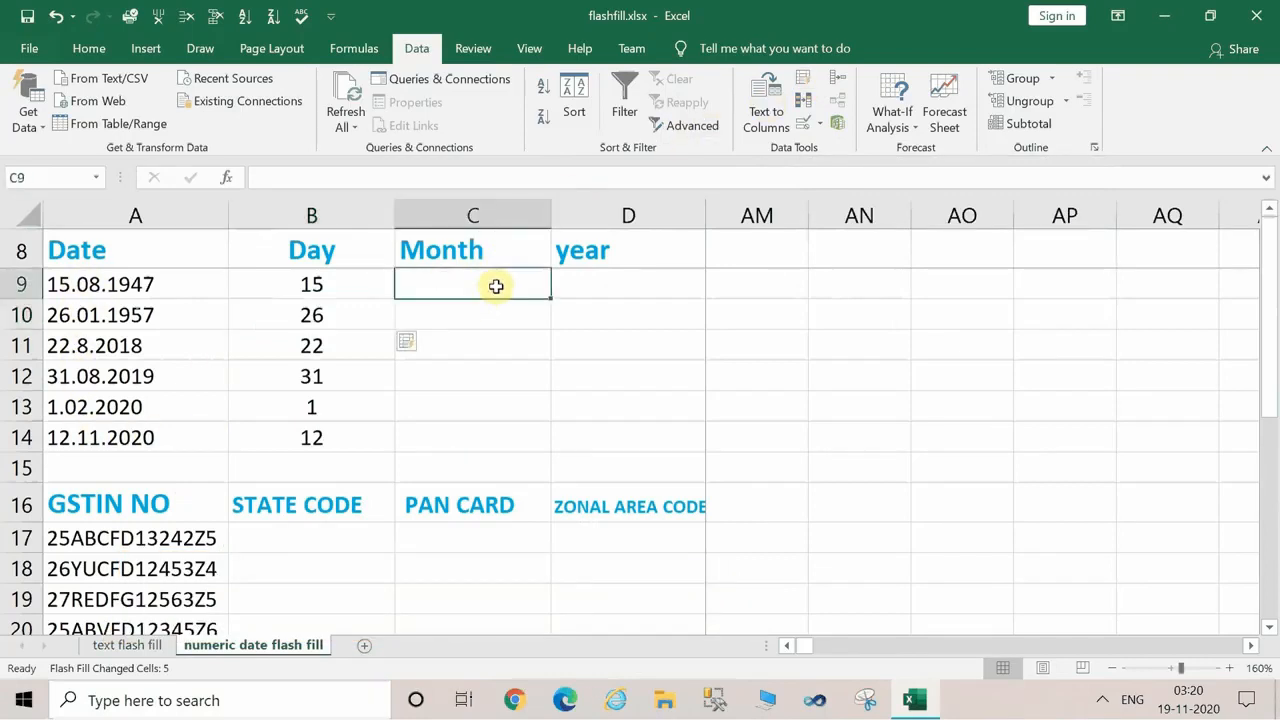
type("08")
key("Return")
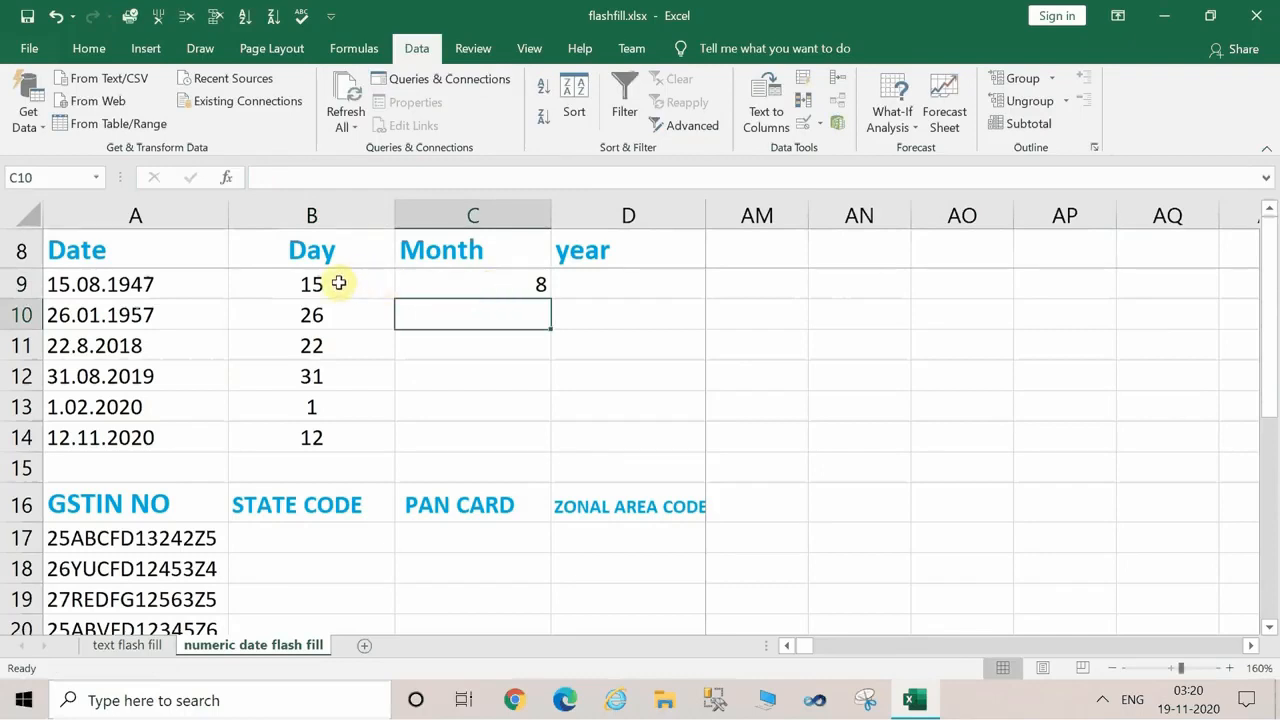
left_click_drag(339, 284, 611, 432)
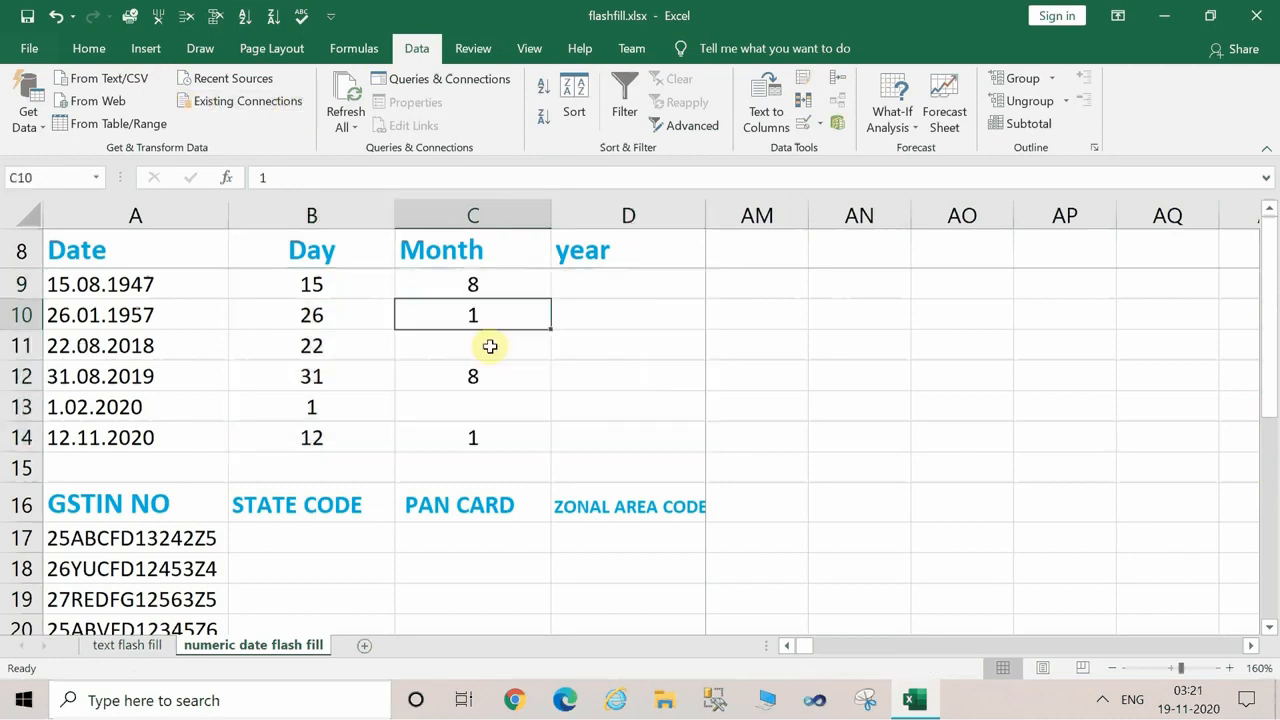
Clear C9:C14, re-enter 8 as the month in C9 and flash fill the Month column through C14.
left_click_drag(475, 284, 505, 437)
key("Delete")
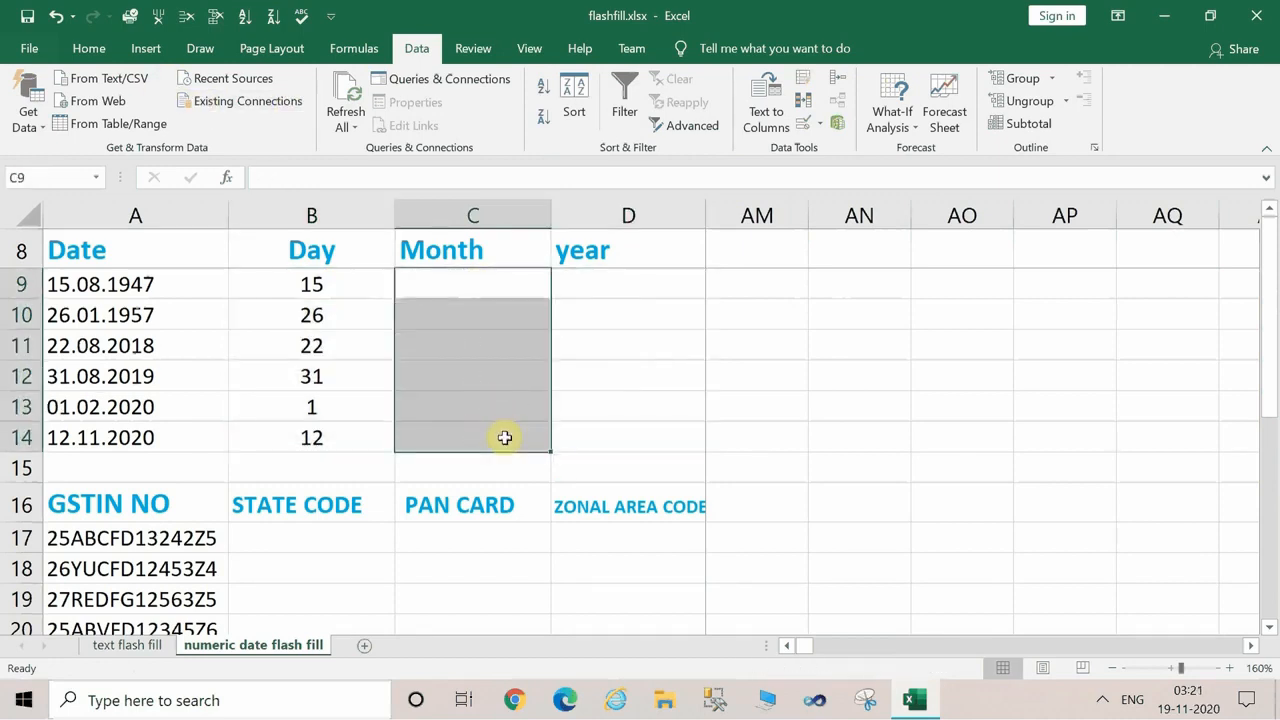
left_click(462, 276)
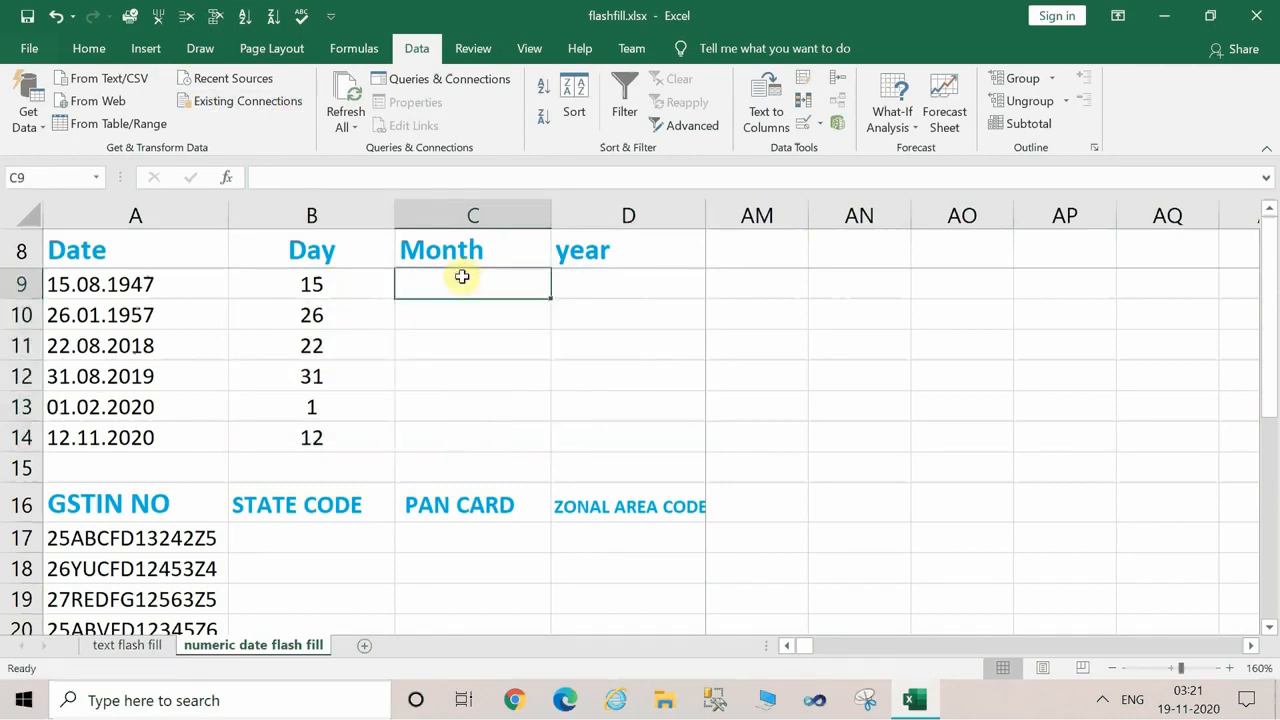
type("8")
key("Return")
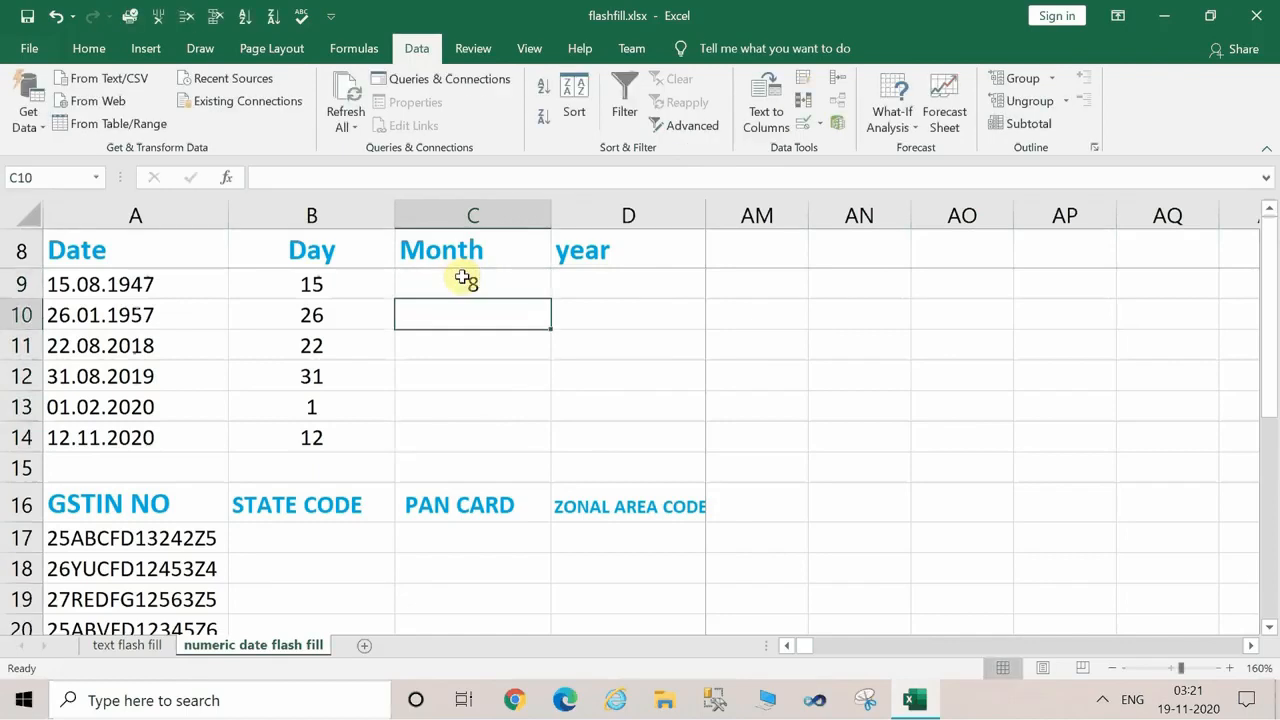
left_click(801, 80)
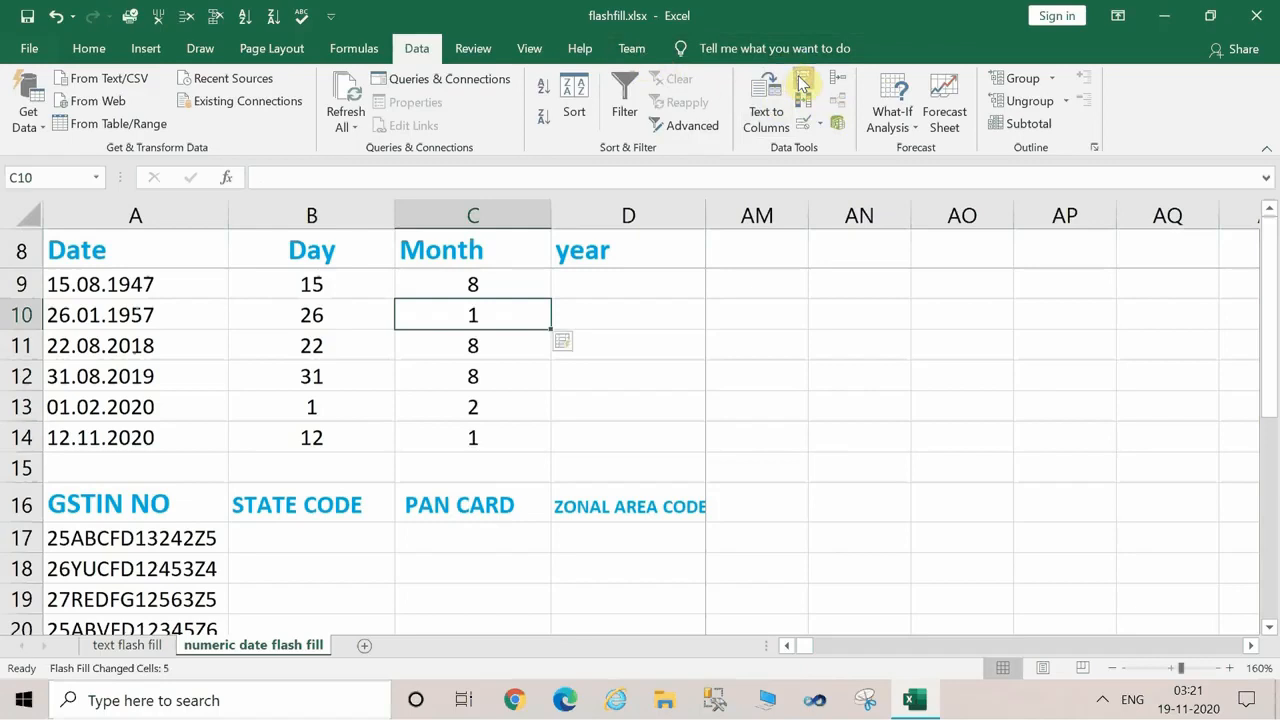
left_click(566, 342)
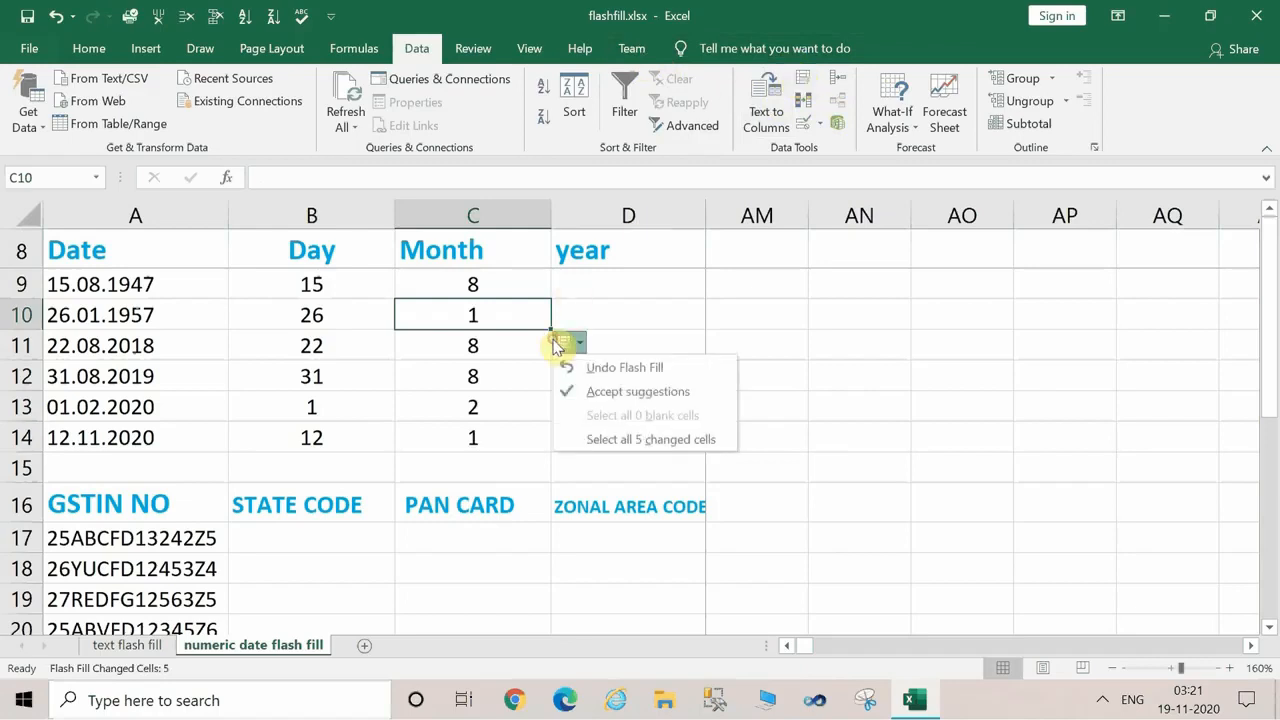
left_click(465, 288)
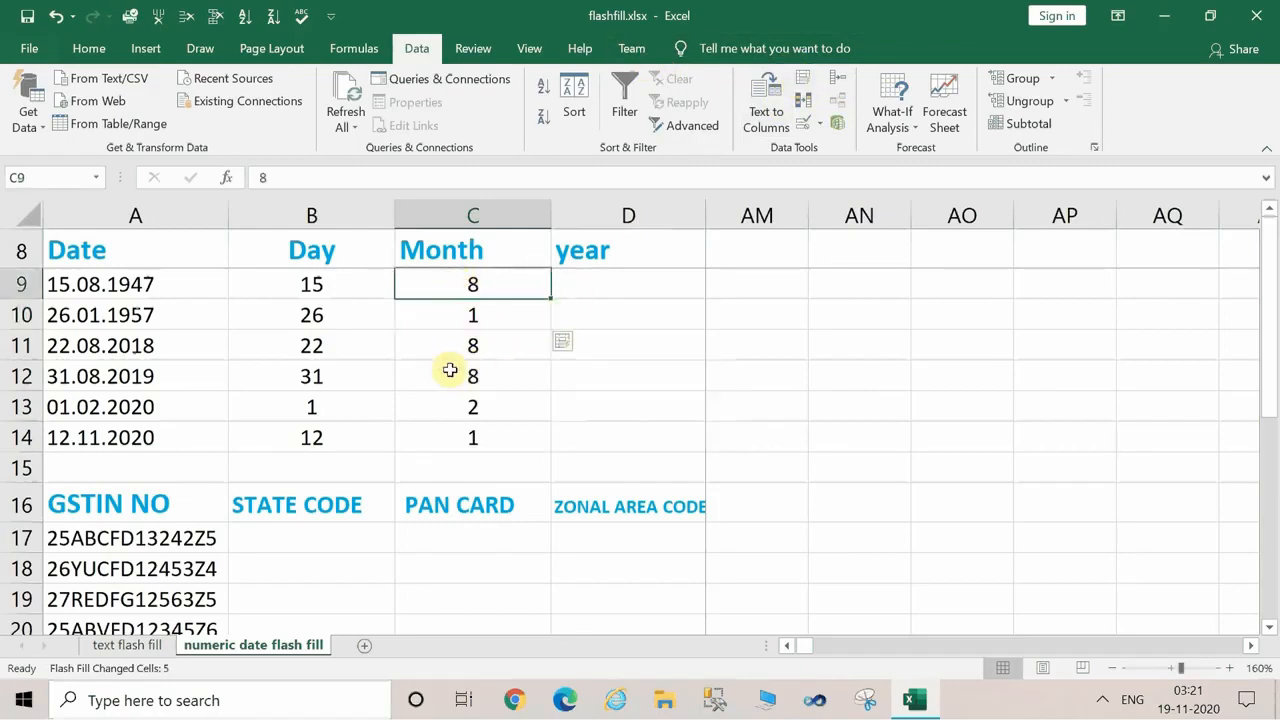
Enter 1947 as the year in D9 and flash fill the year column through D14.
left_click(620, 303)
left_click(615, 290)
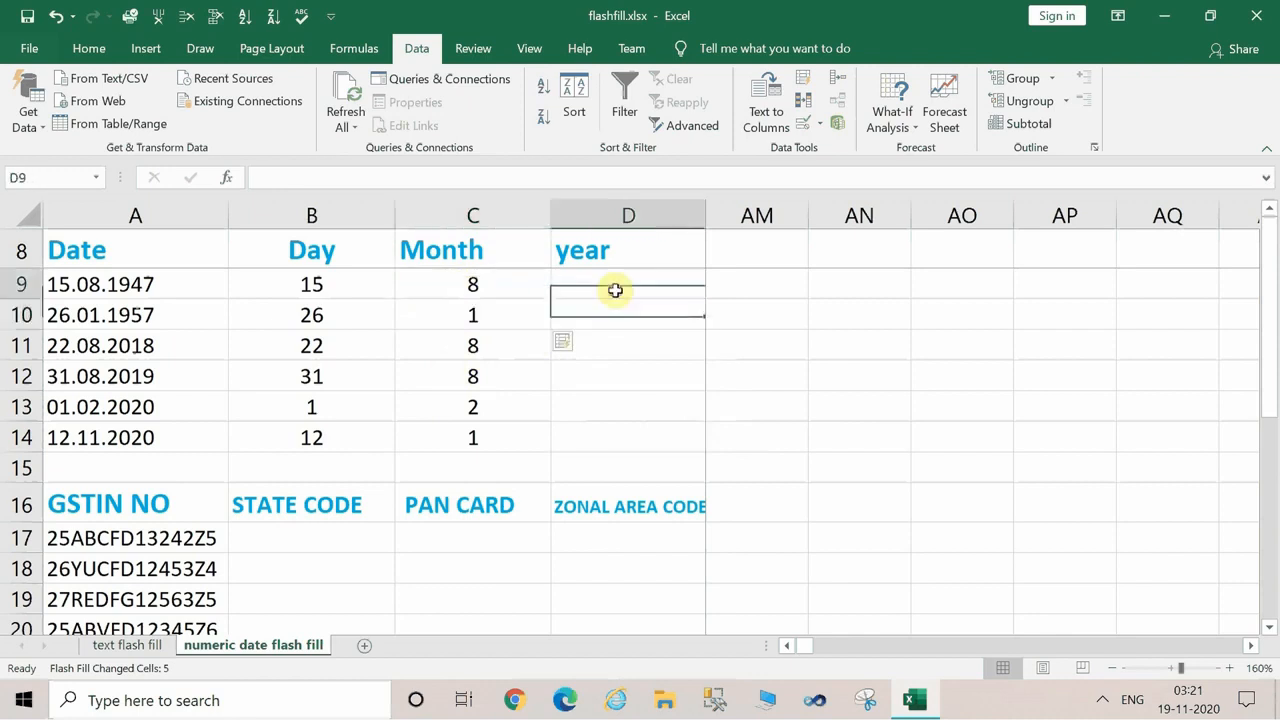
type("1")
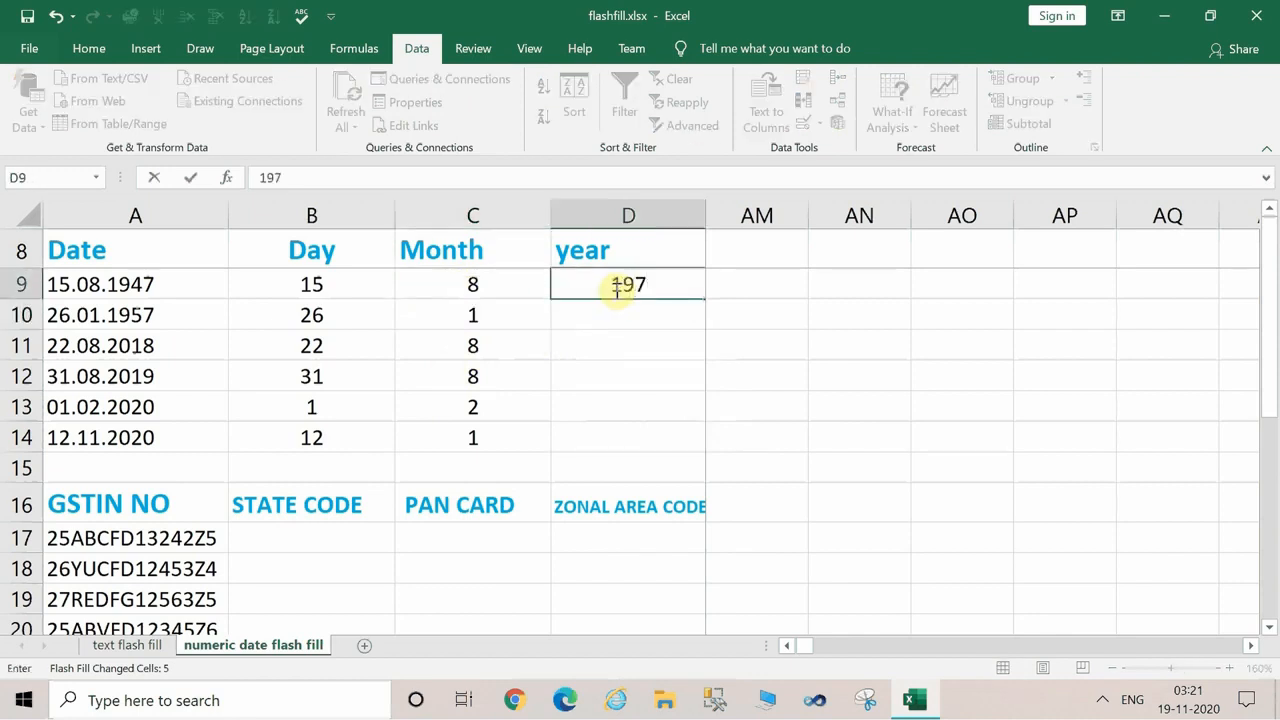
type("947")
key("Return")
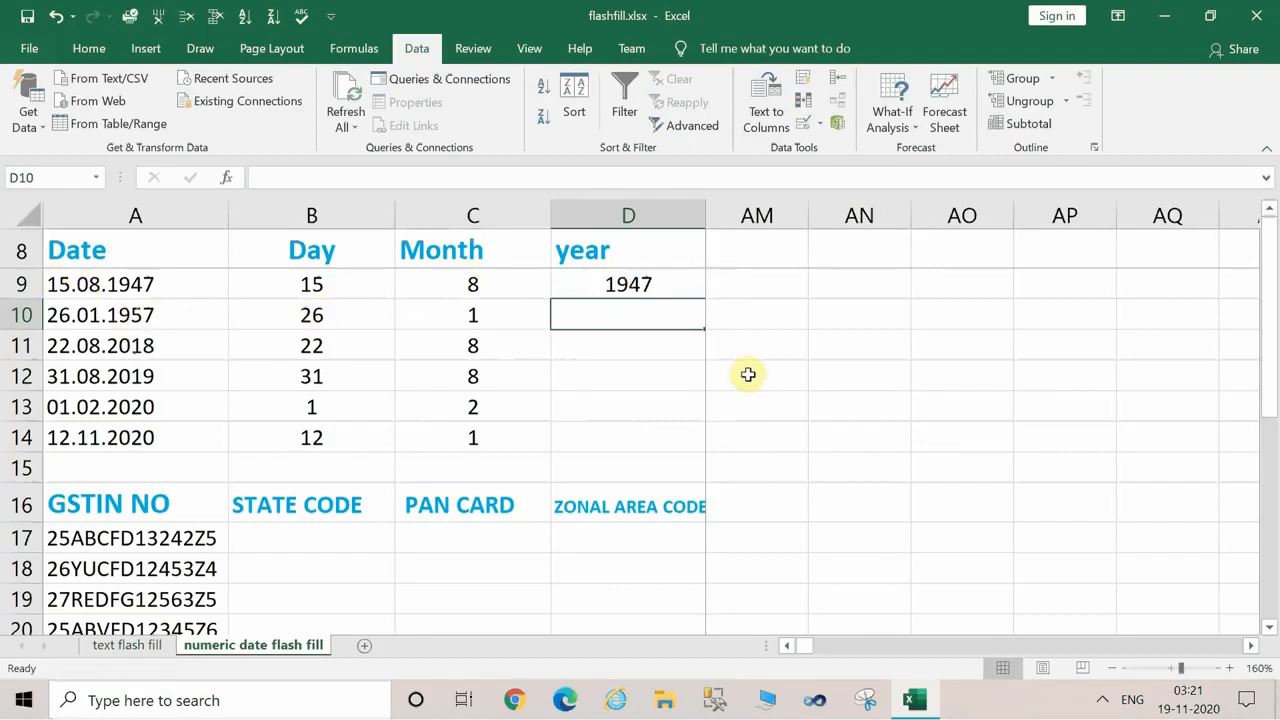
left_click(804, 86)
left_click(549, 399)
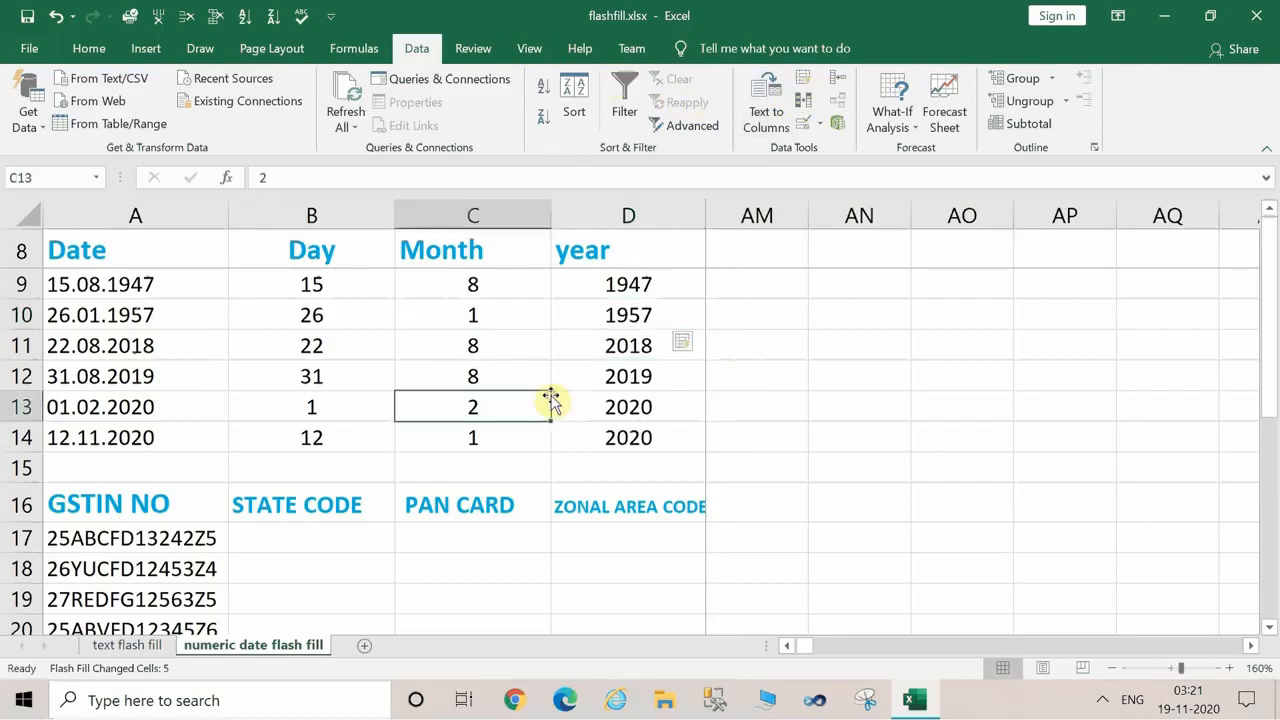
left_click(662, 311)
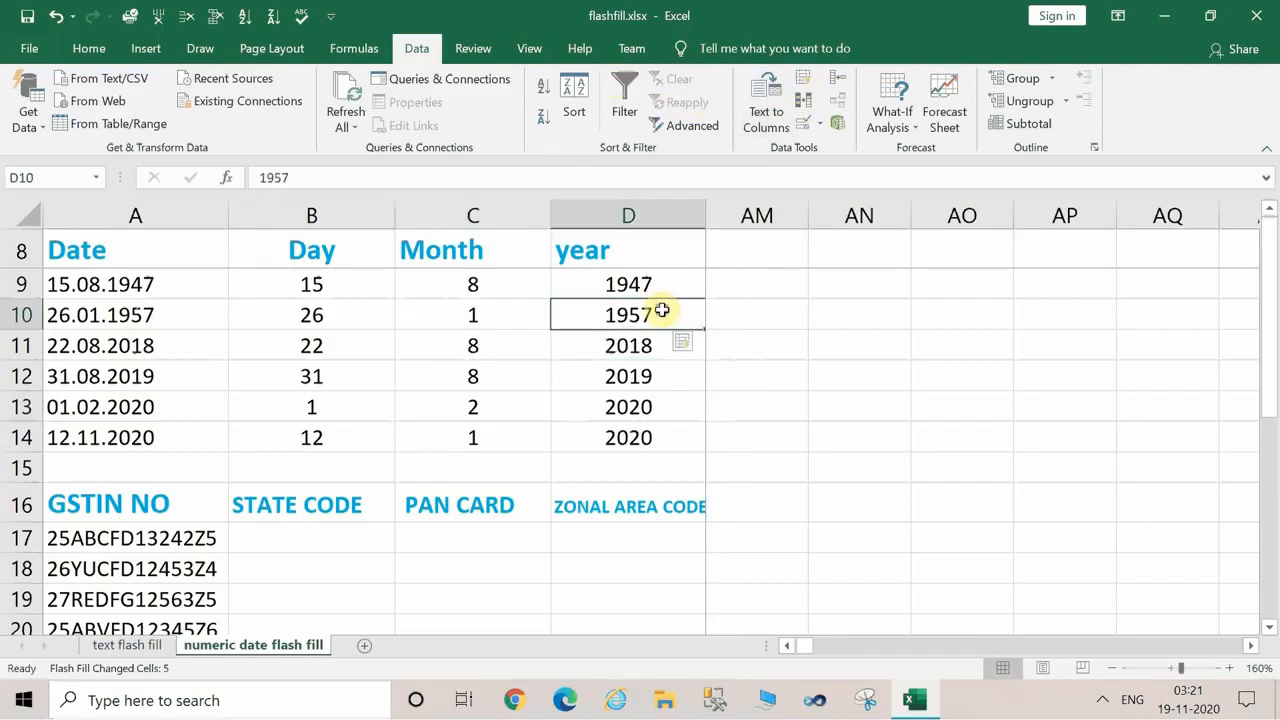
left_click(777, 266)
type("switch")
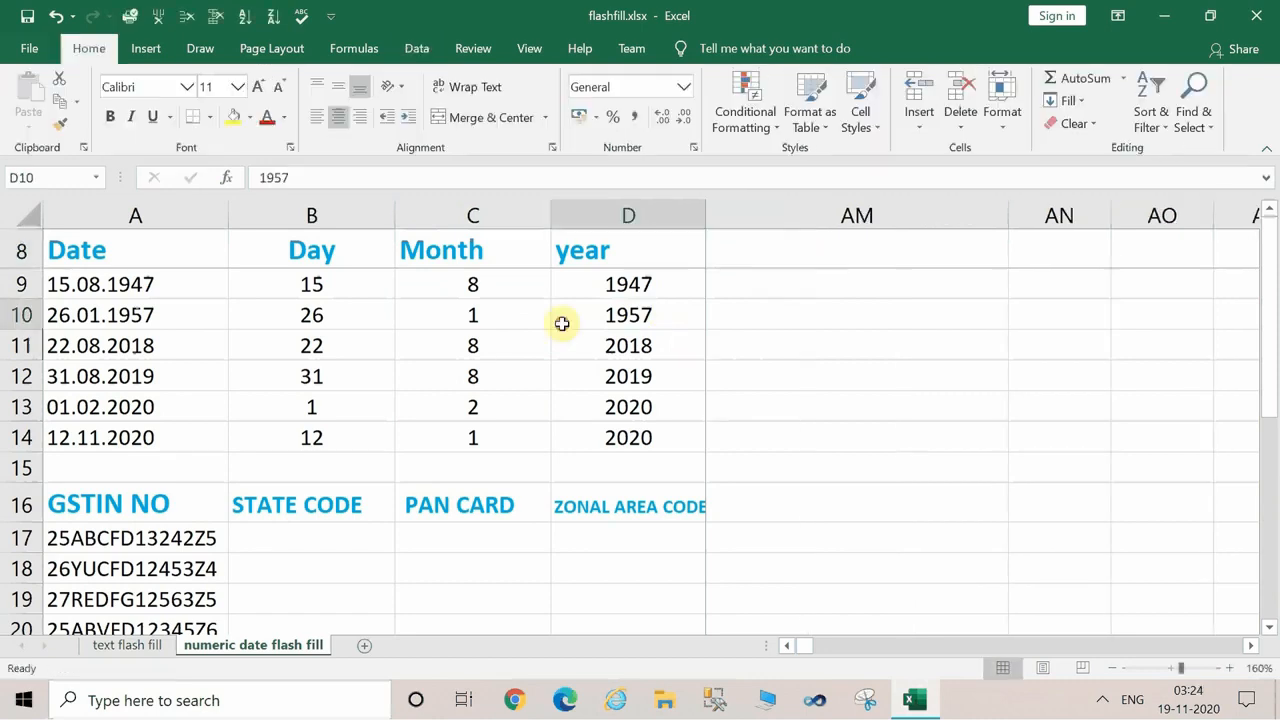
left_click(563, 323)
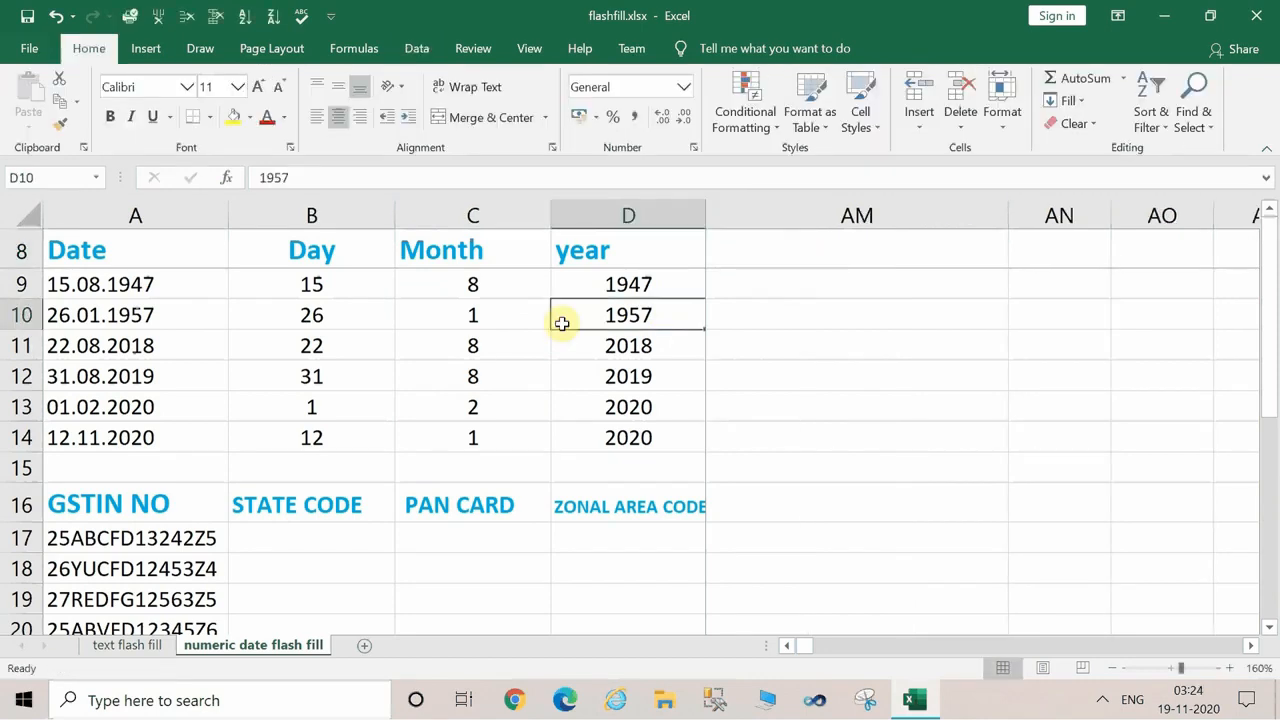
Examine the GSTIN numbers in A17:A22 and the State Code, PAN Card and Zonal Area Code headings beside them.
left_click(1272, 627)
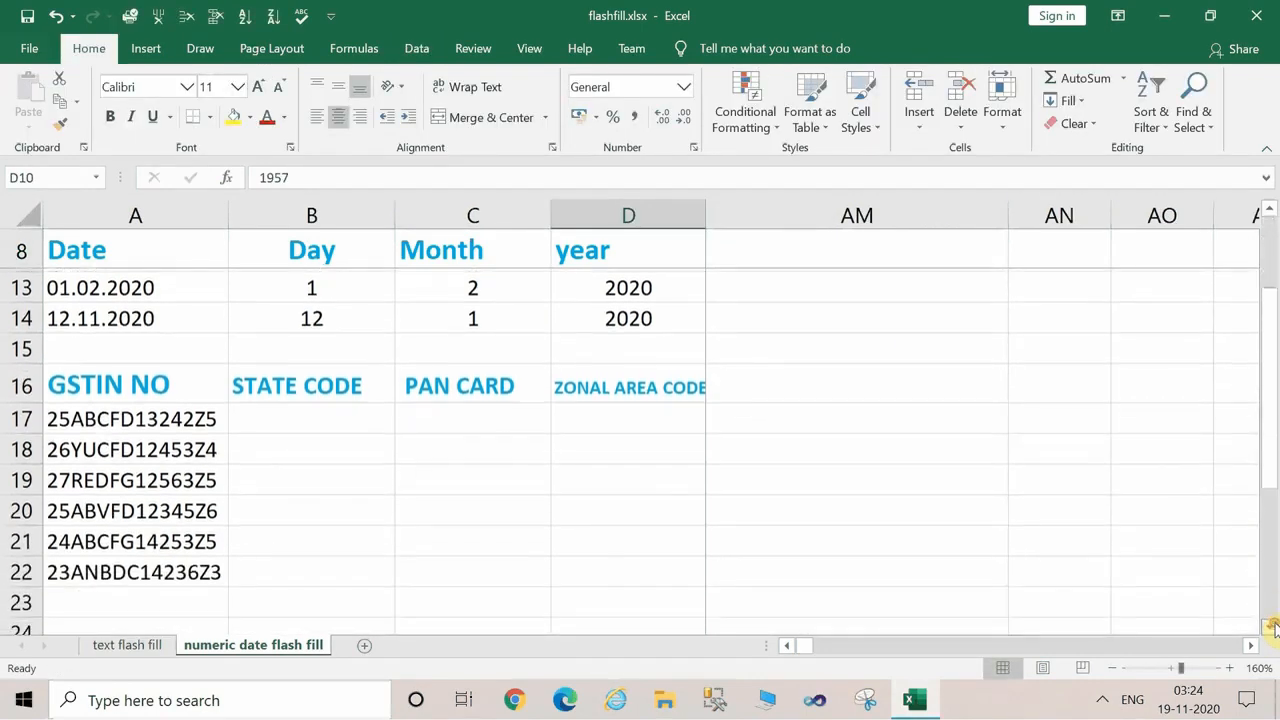
left_click(1272, 627)
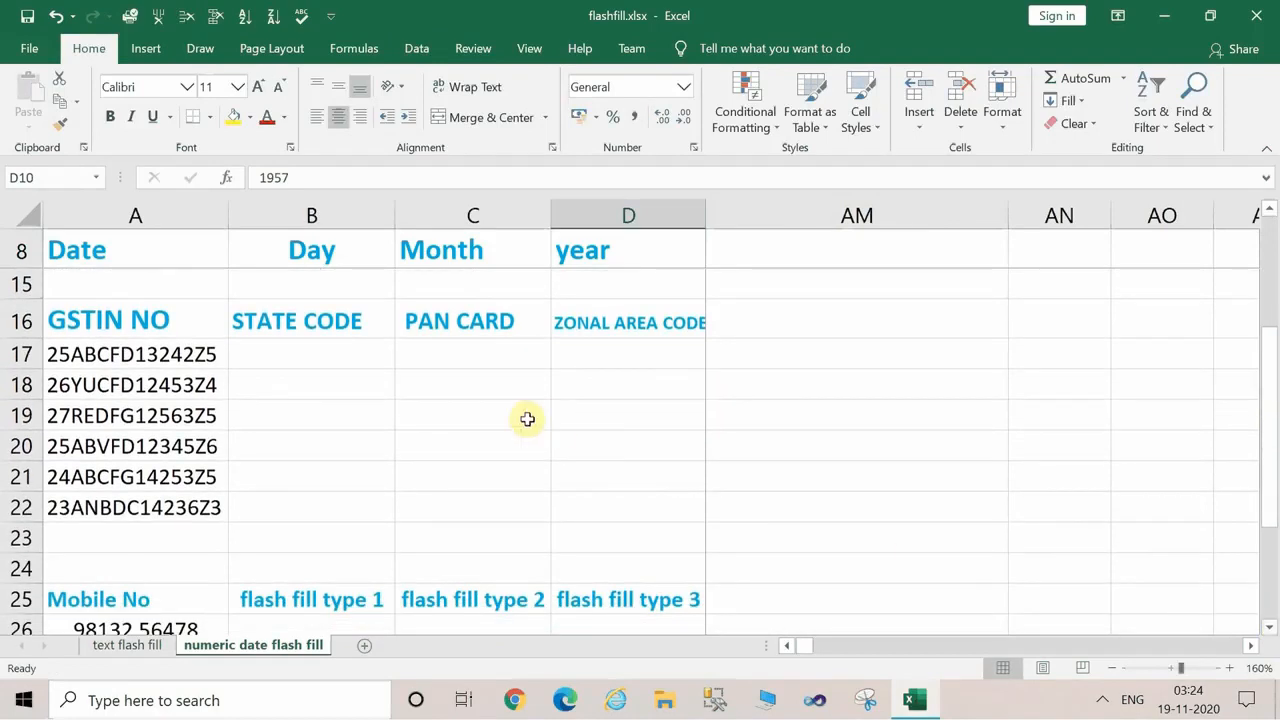
left_click(302, 374)
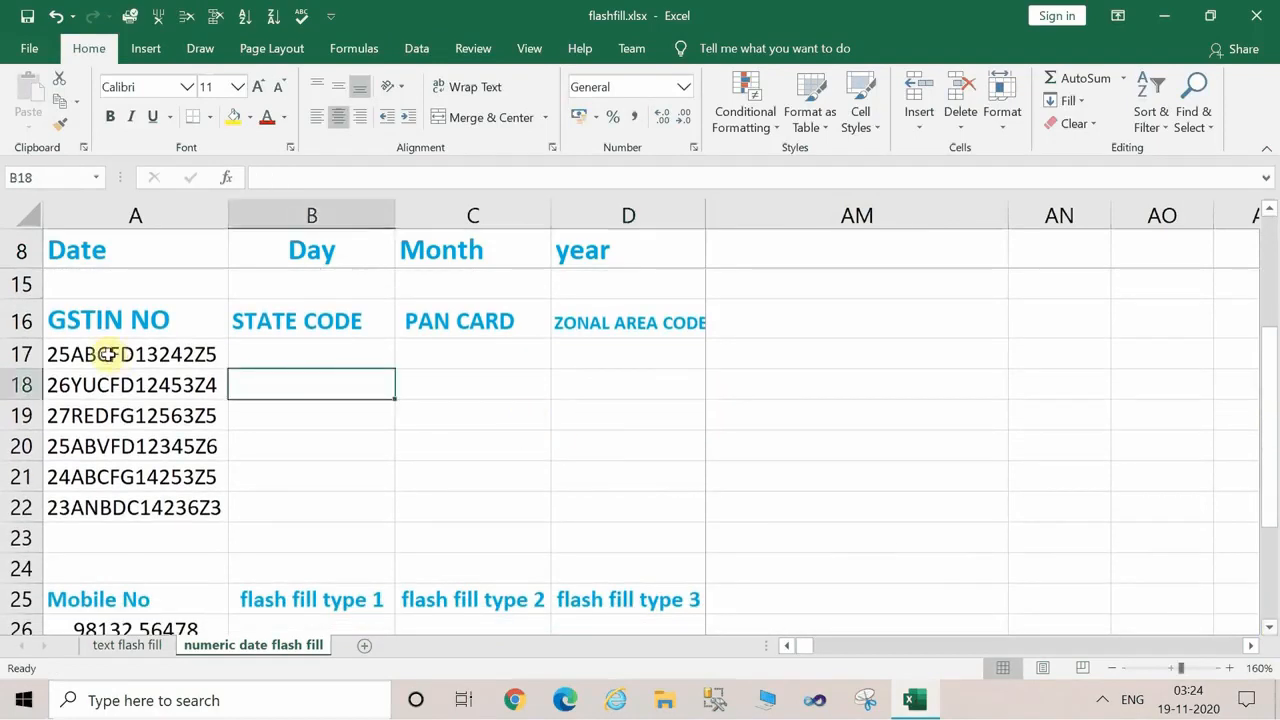
left_click(89, 324)
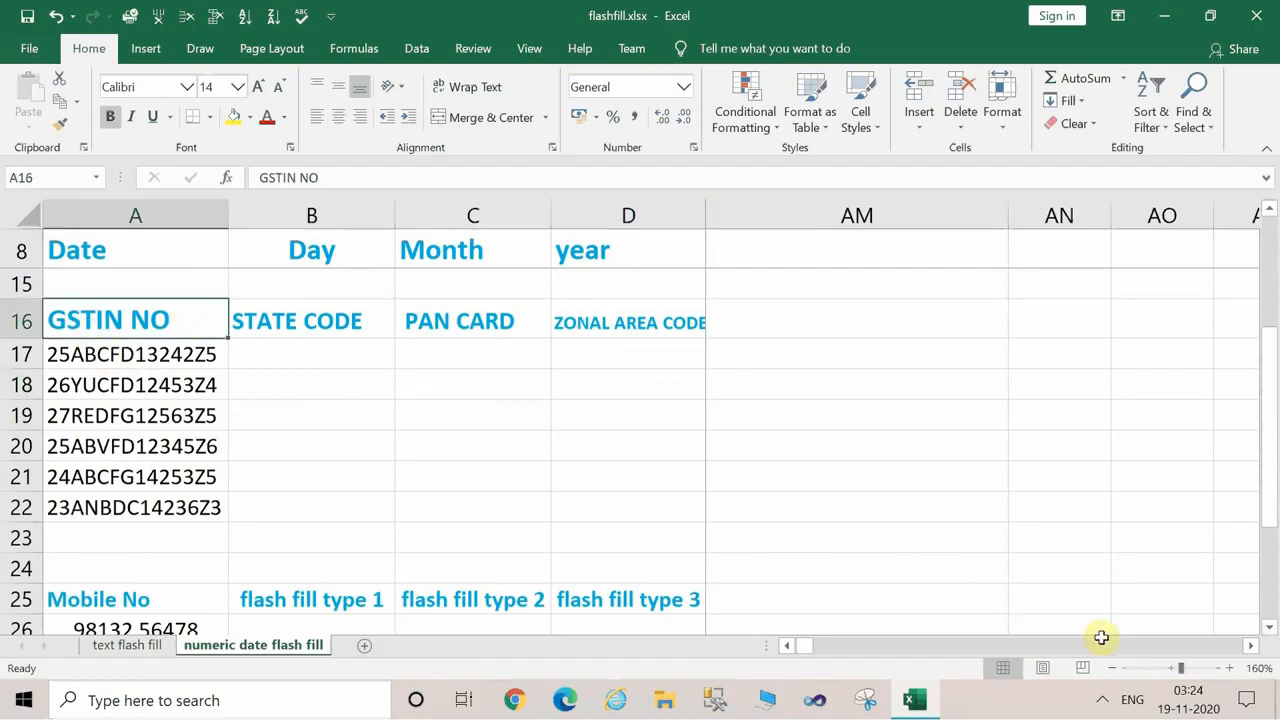
left_click(1190, 670)
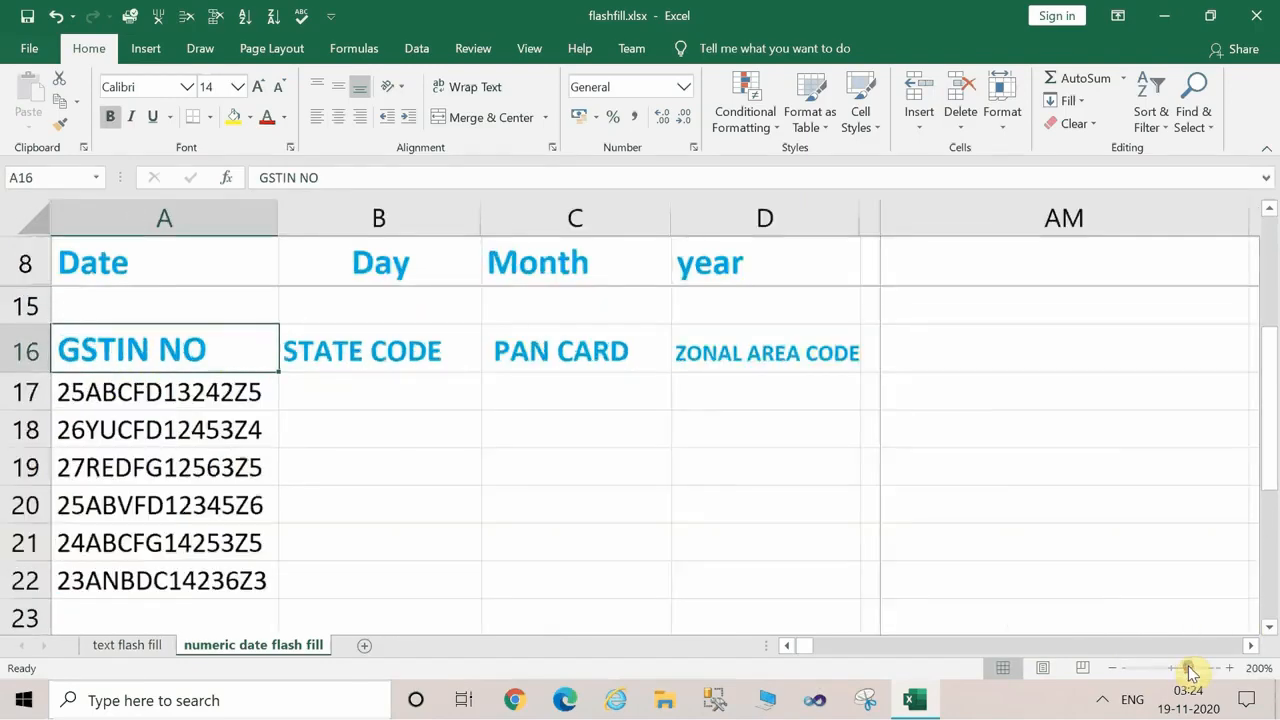
left_click(1206, 670)
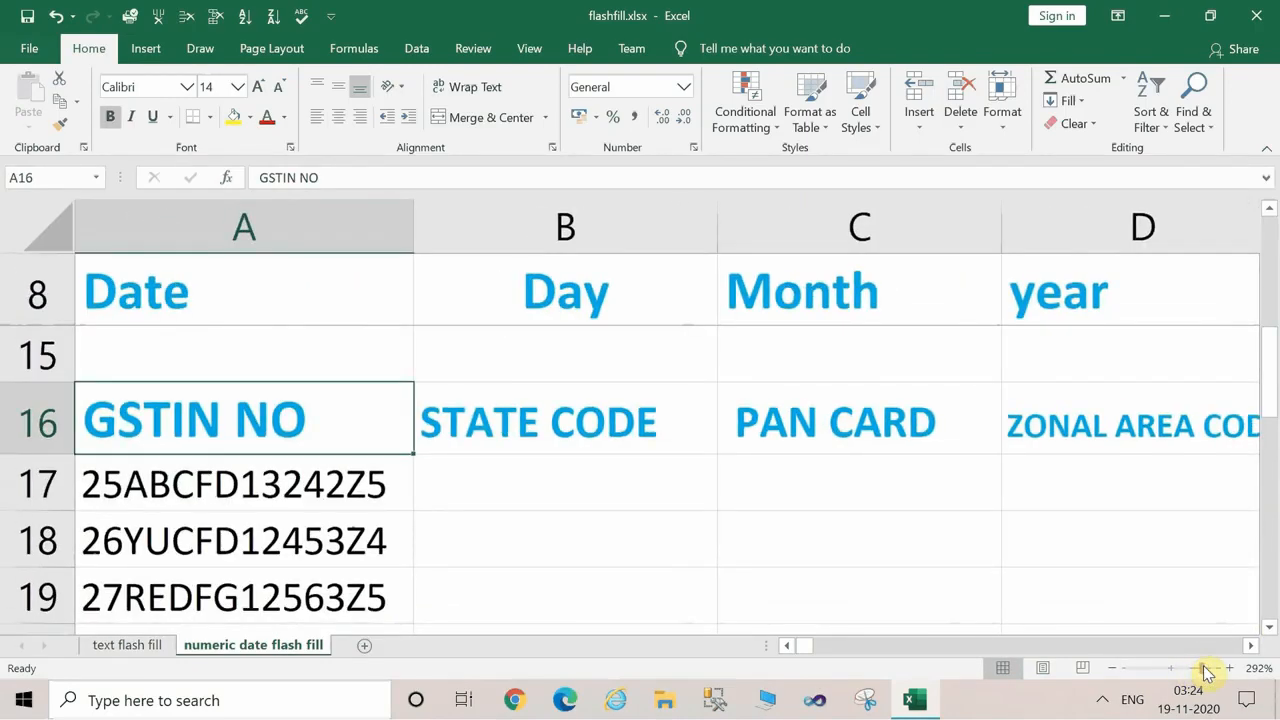
left_click(1184, 668)
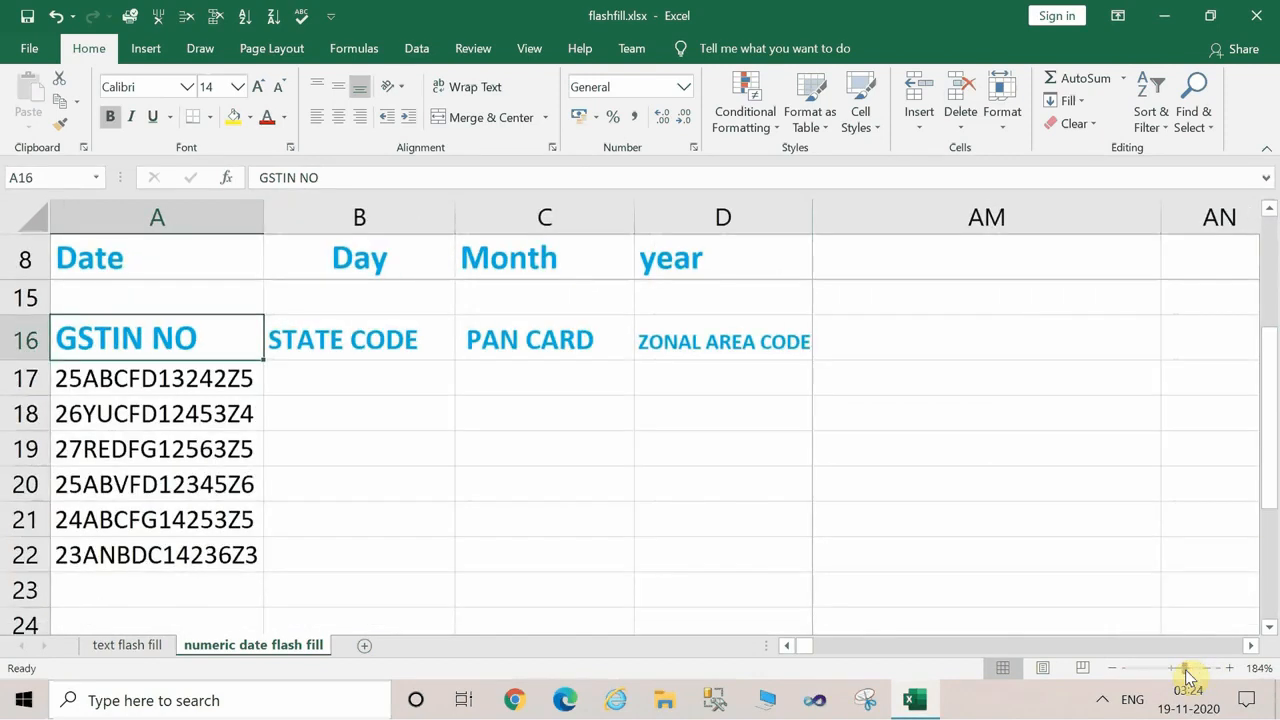
left_click(674, 540)
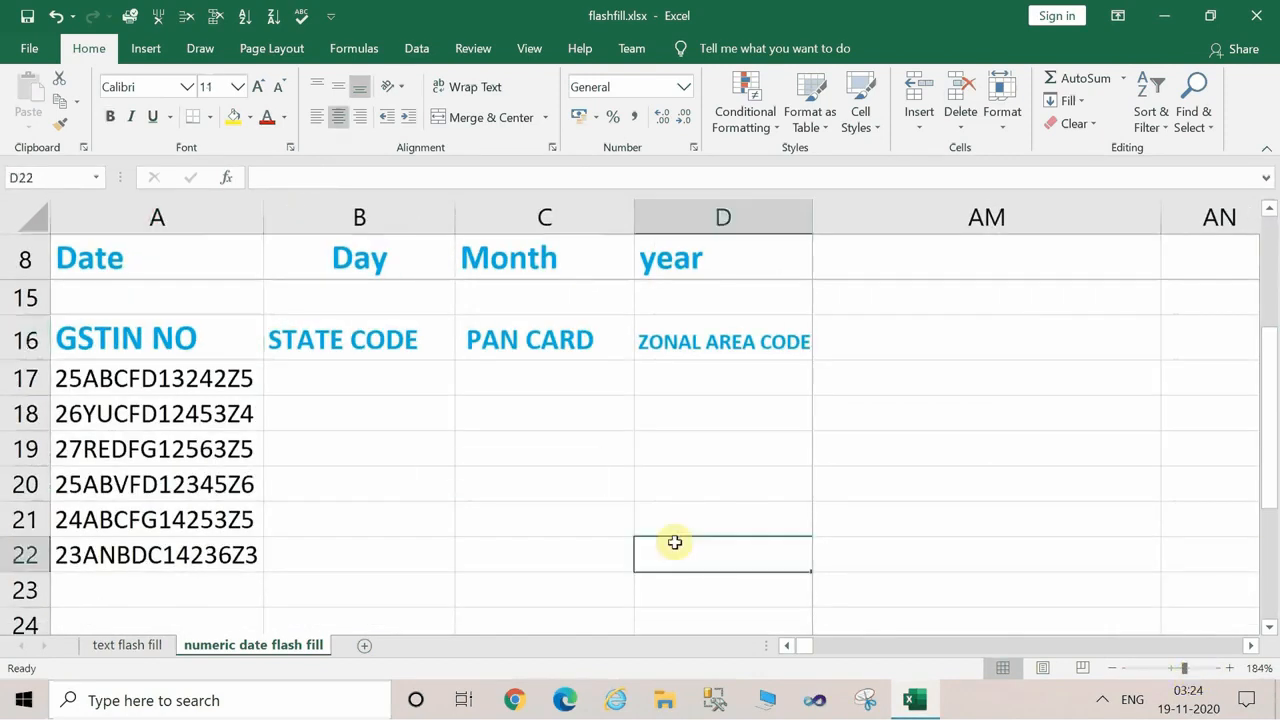
left_click(338, 376)
left_click(63, 374)
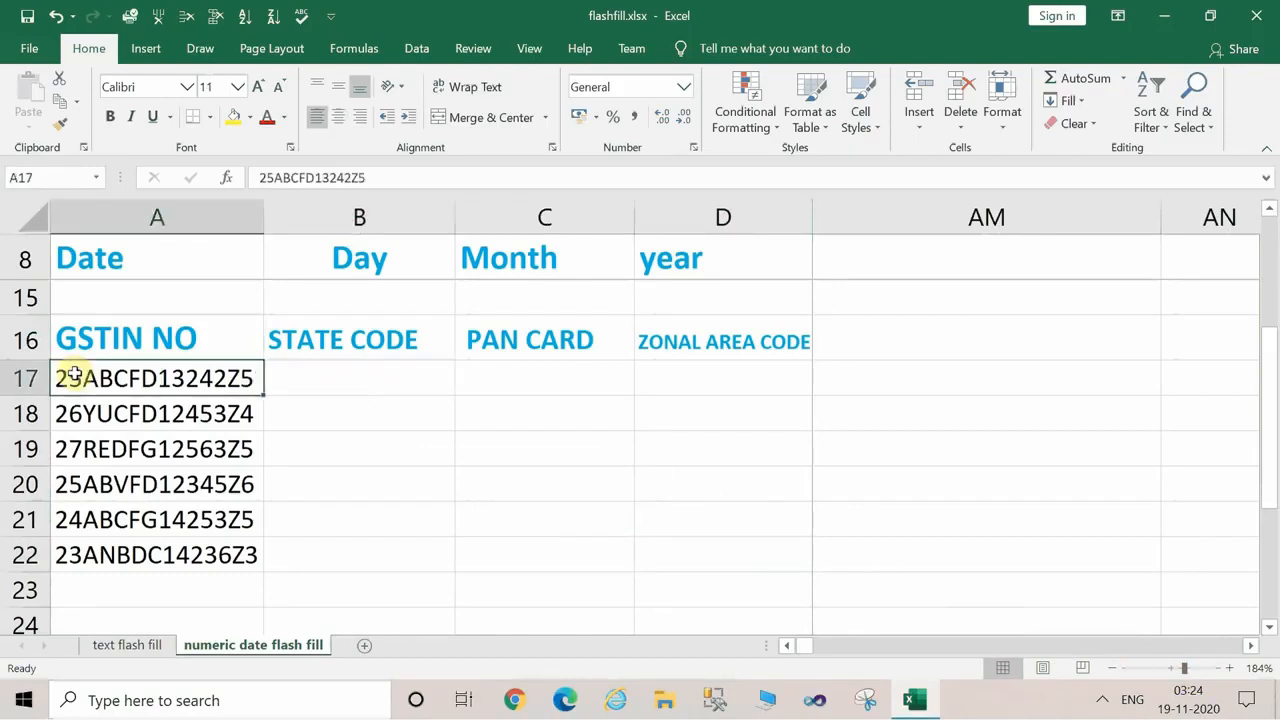
key("Down")
left_click_drag(106, 449, 114, 517)
left_click(112, 517)
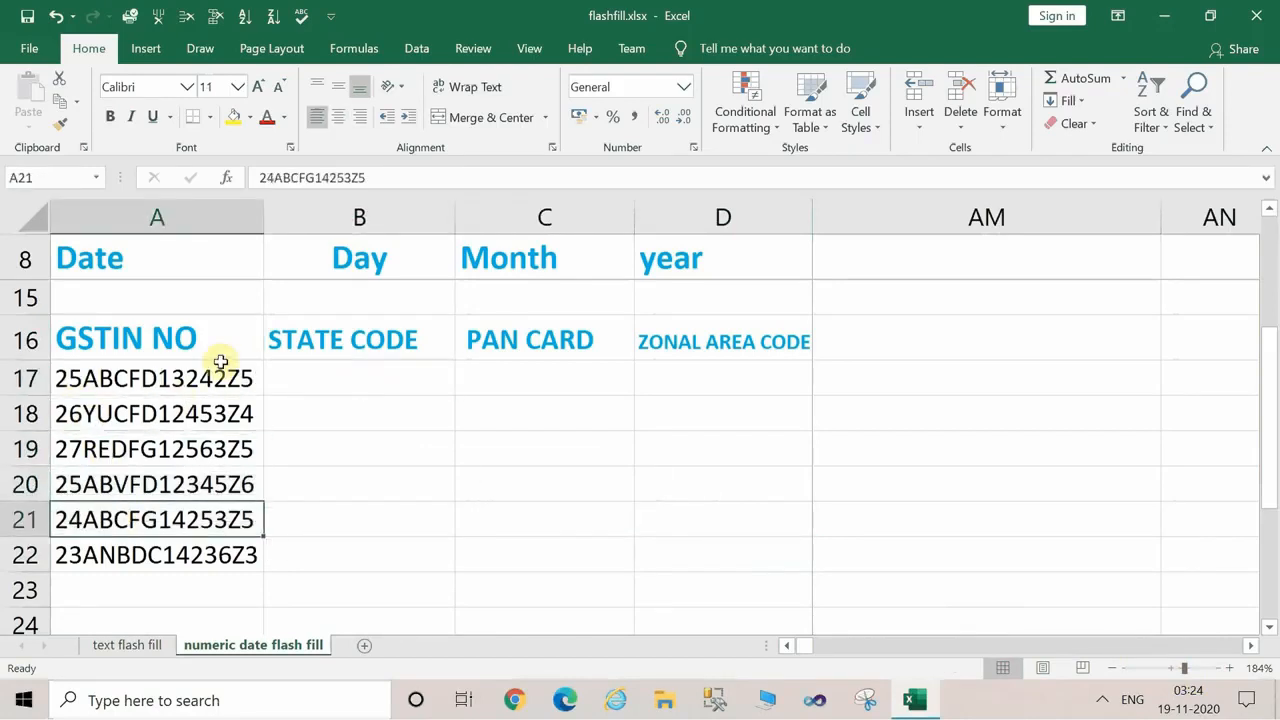
Enter 25 as the first GSTIN's state code in B17 and flash fill the State Code column through B22.
left_click(364, 372)
type("25")
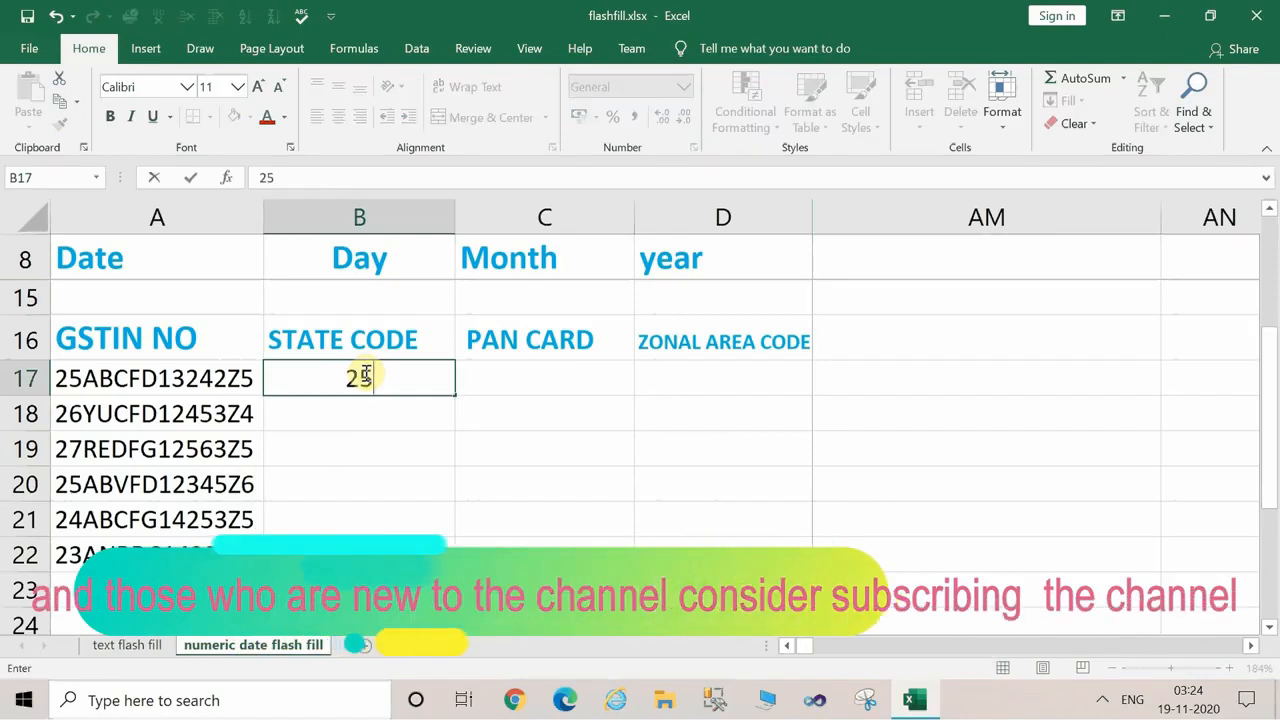
key("Return")
left_click(368, 377)
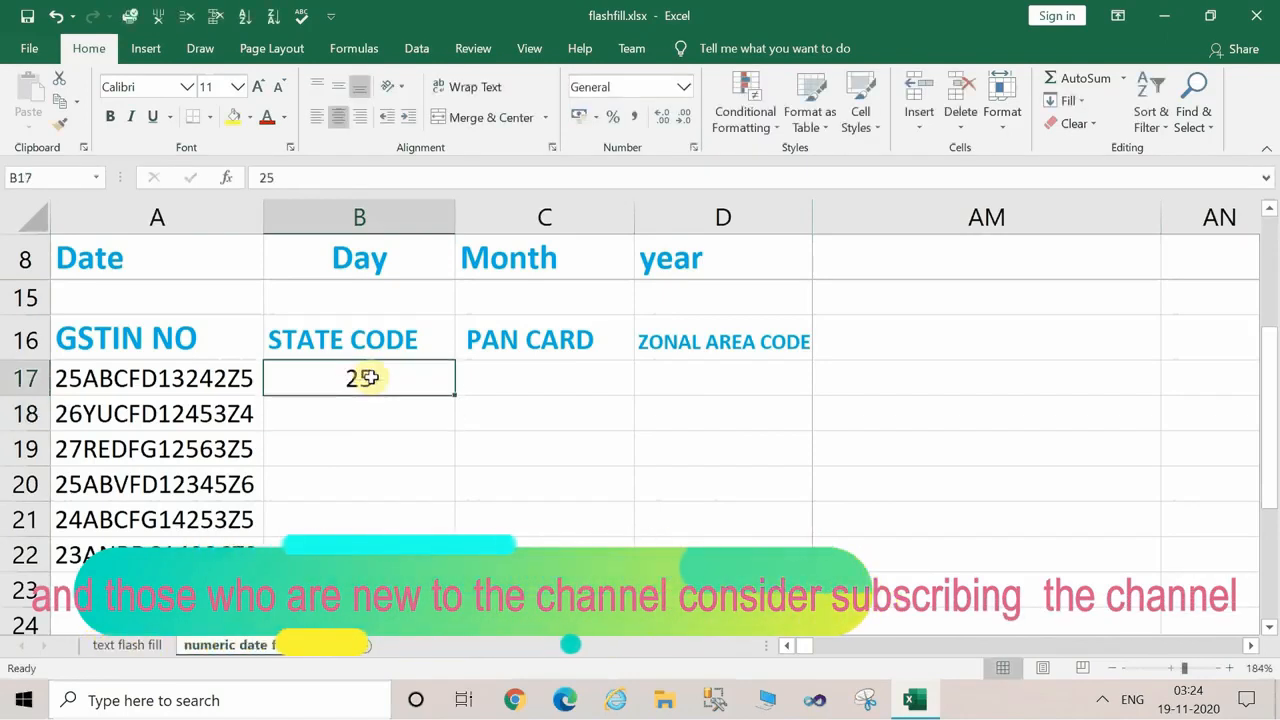
left_click(371, 422)
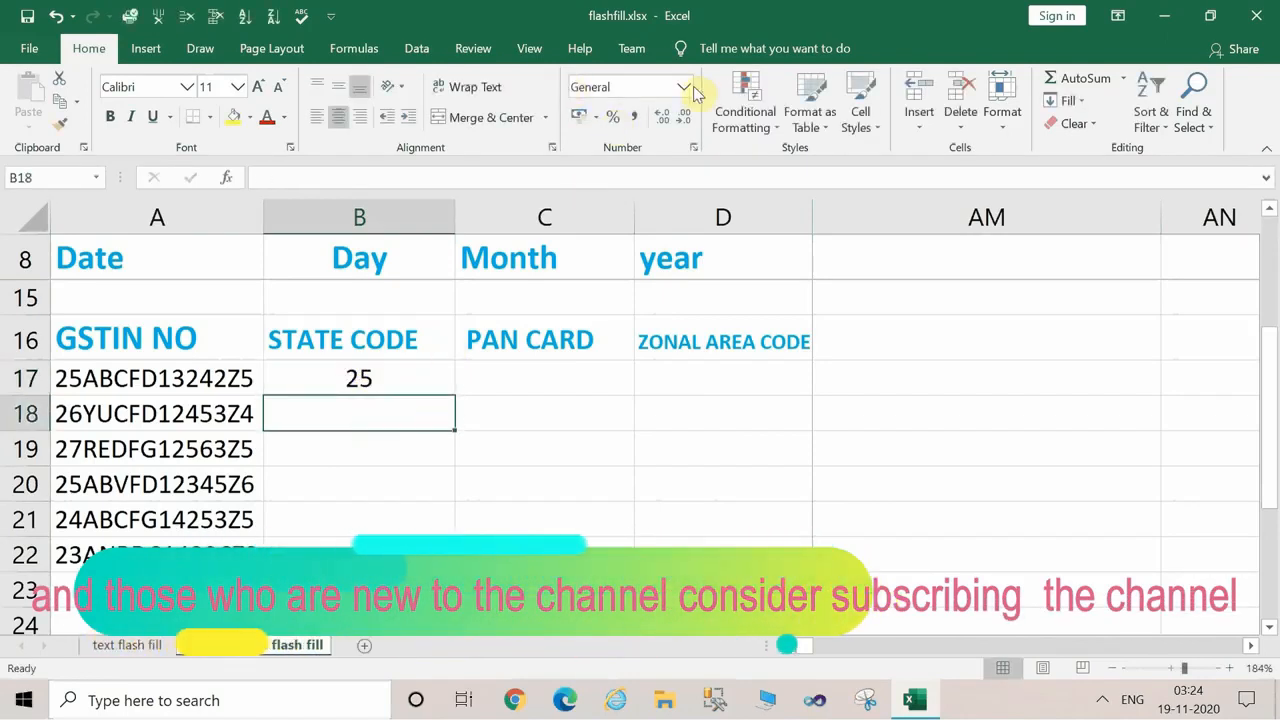
left_click(417, 49)
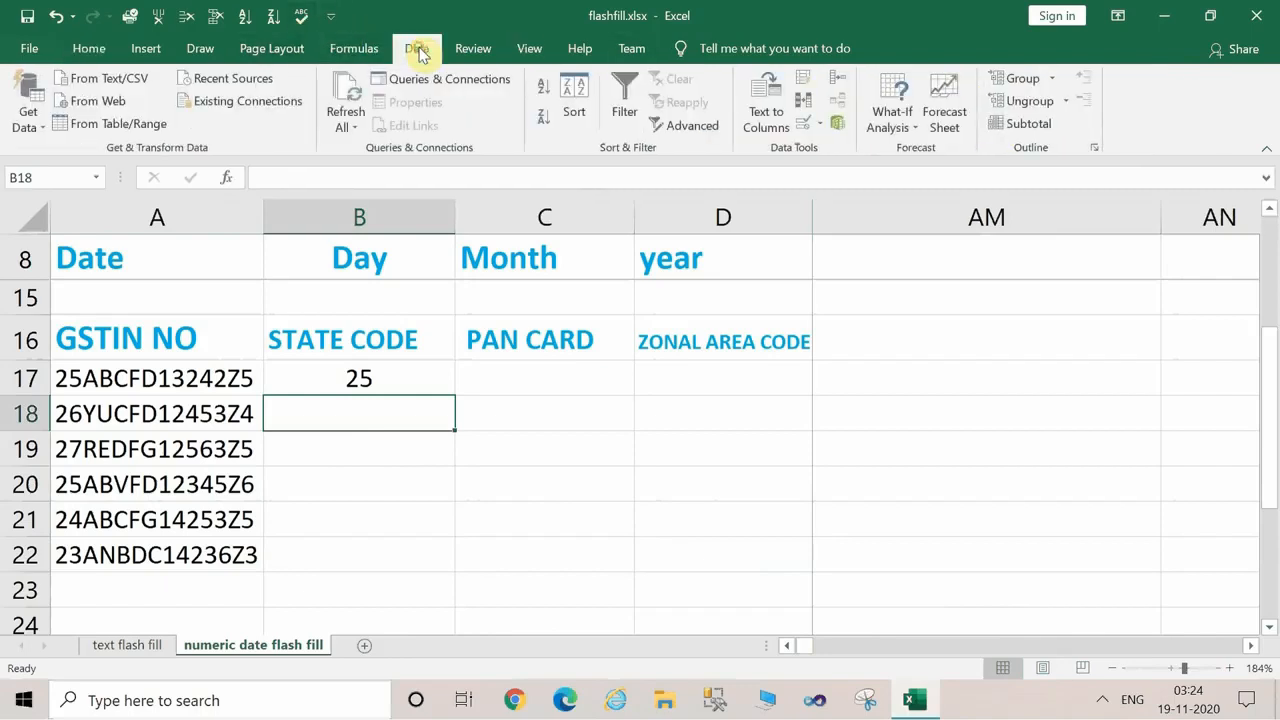
left_click(810, 77)
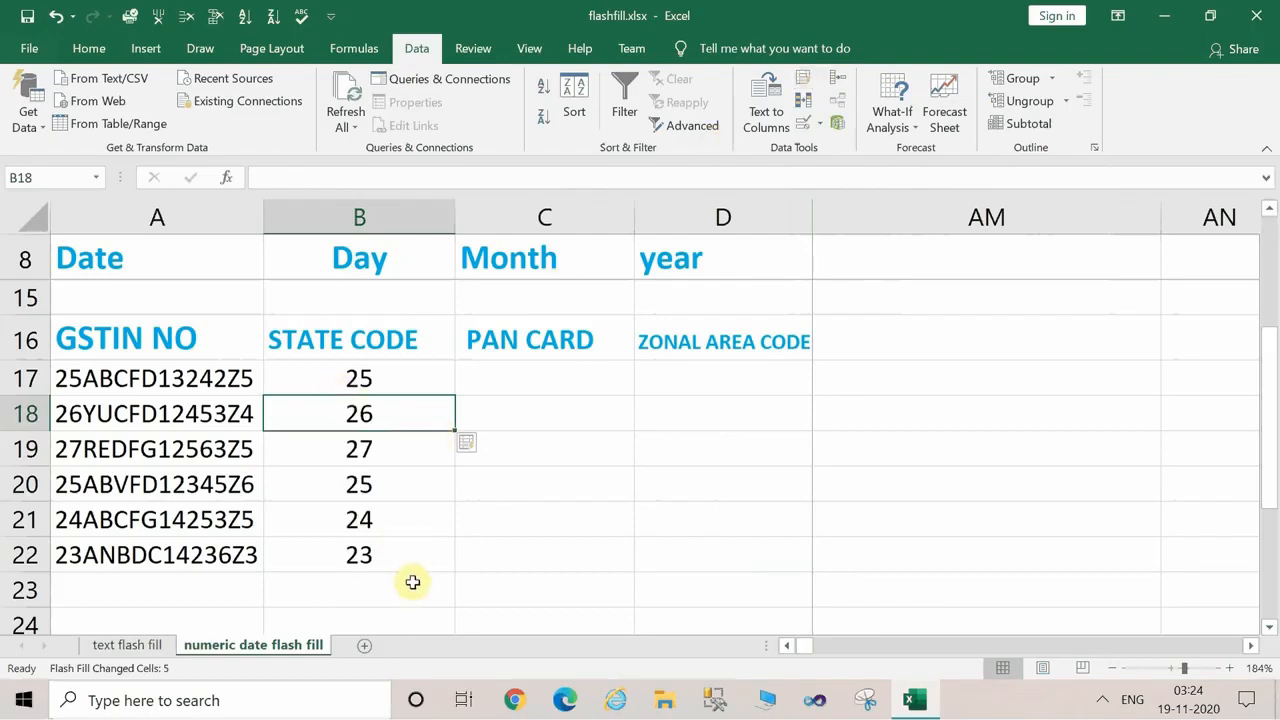
Enter the PAN card number from the first GSTIN in C17.
left_click(532, 375)
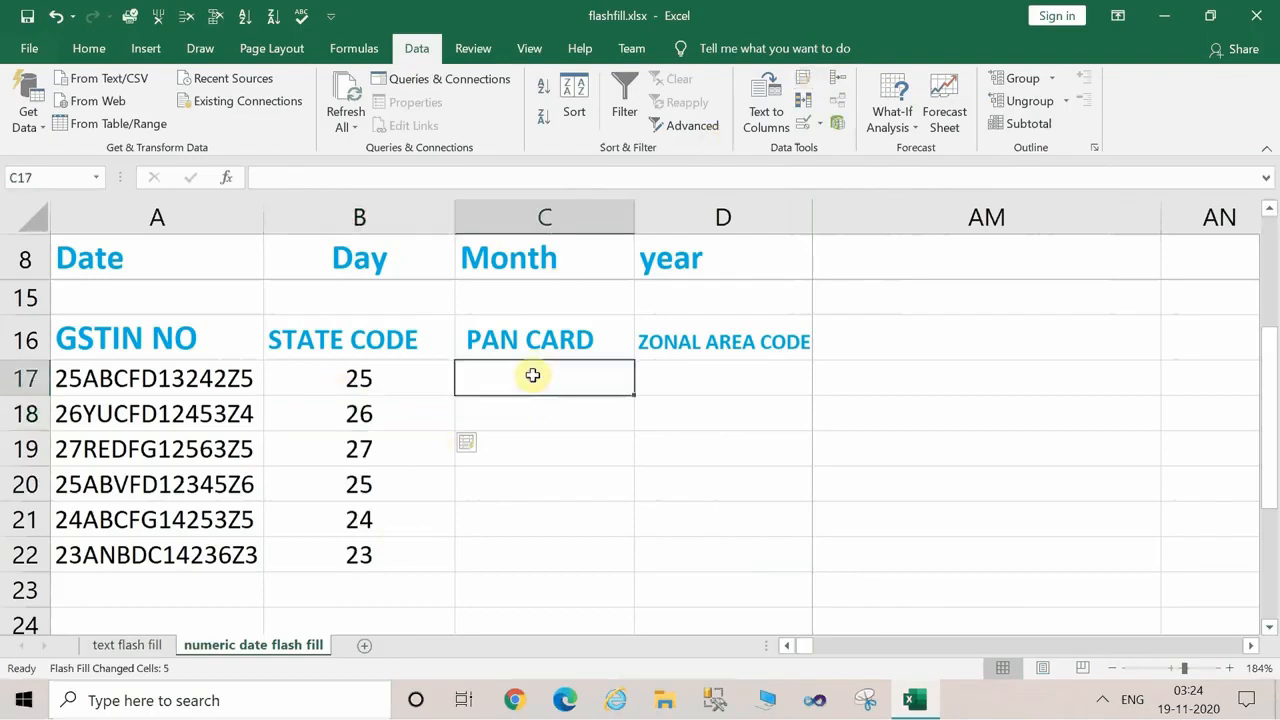
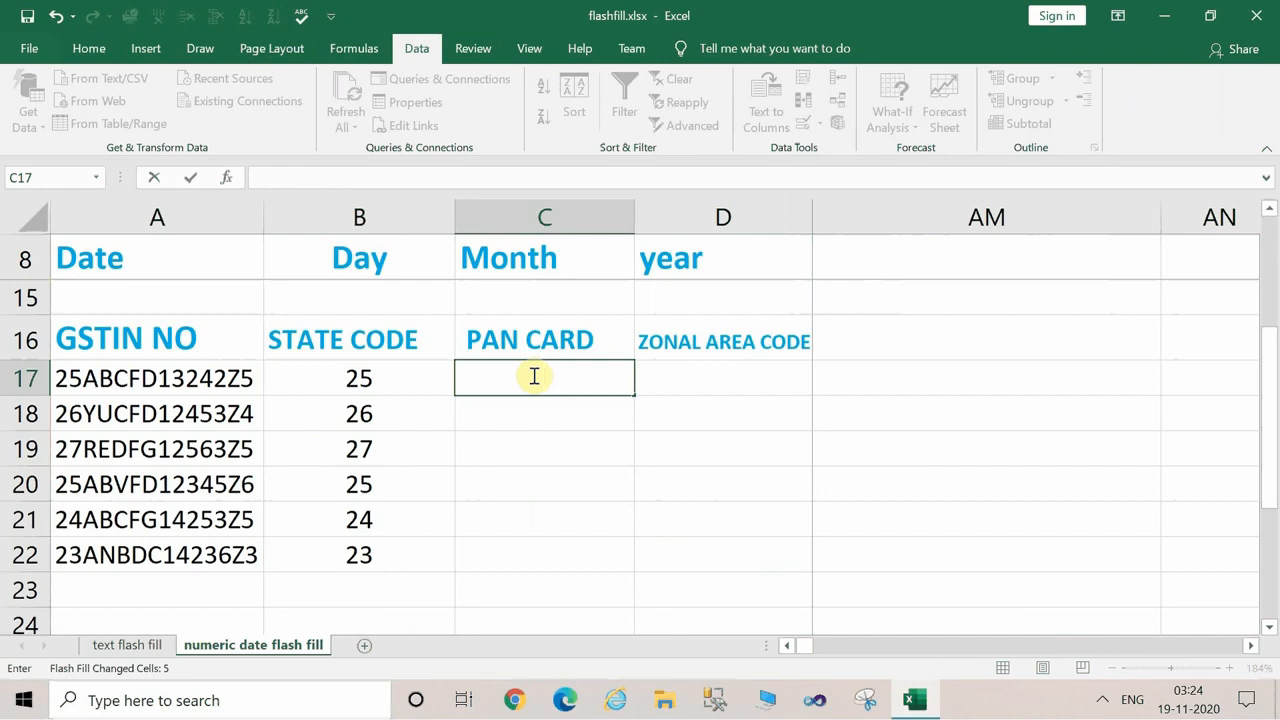
key("Caps_Lock")
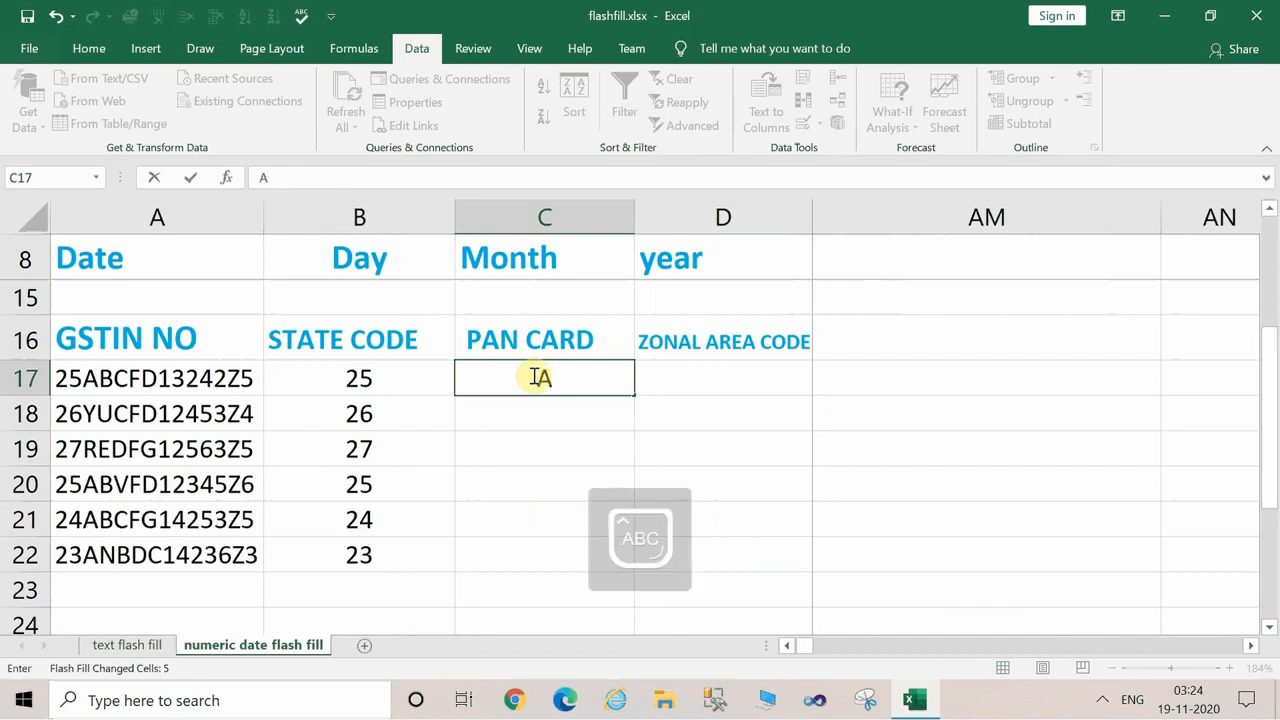
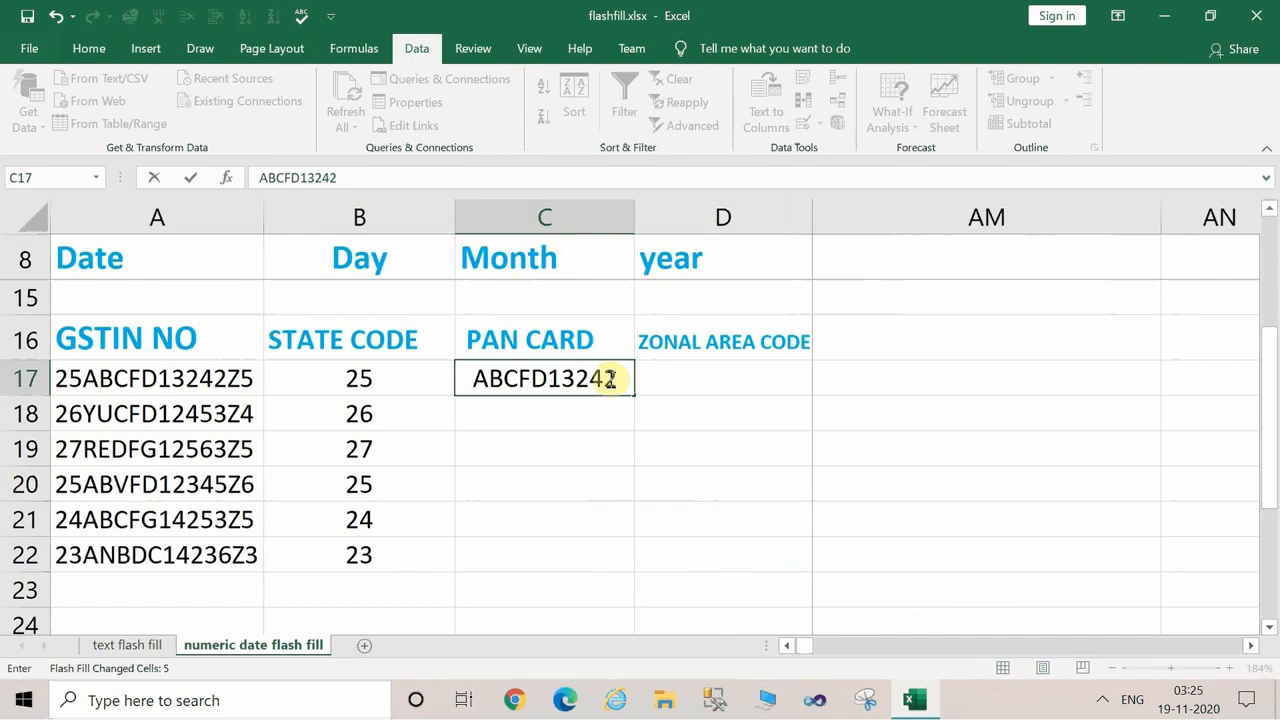
key("Return")
left_click(624, 378)
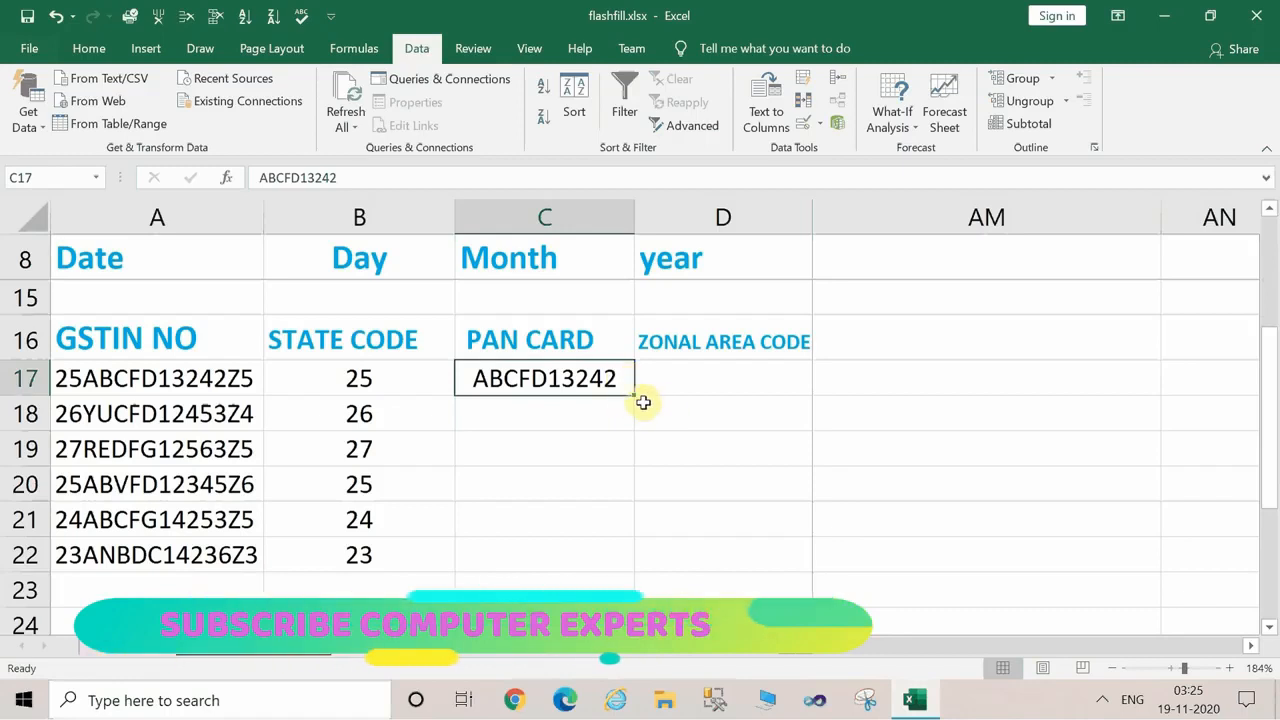
left_click(551, 436)
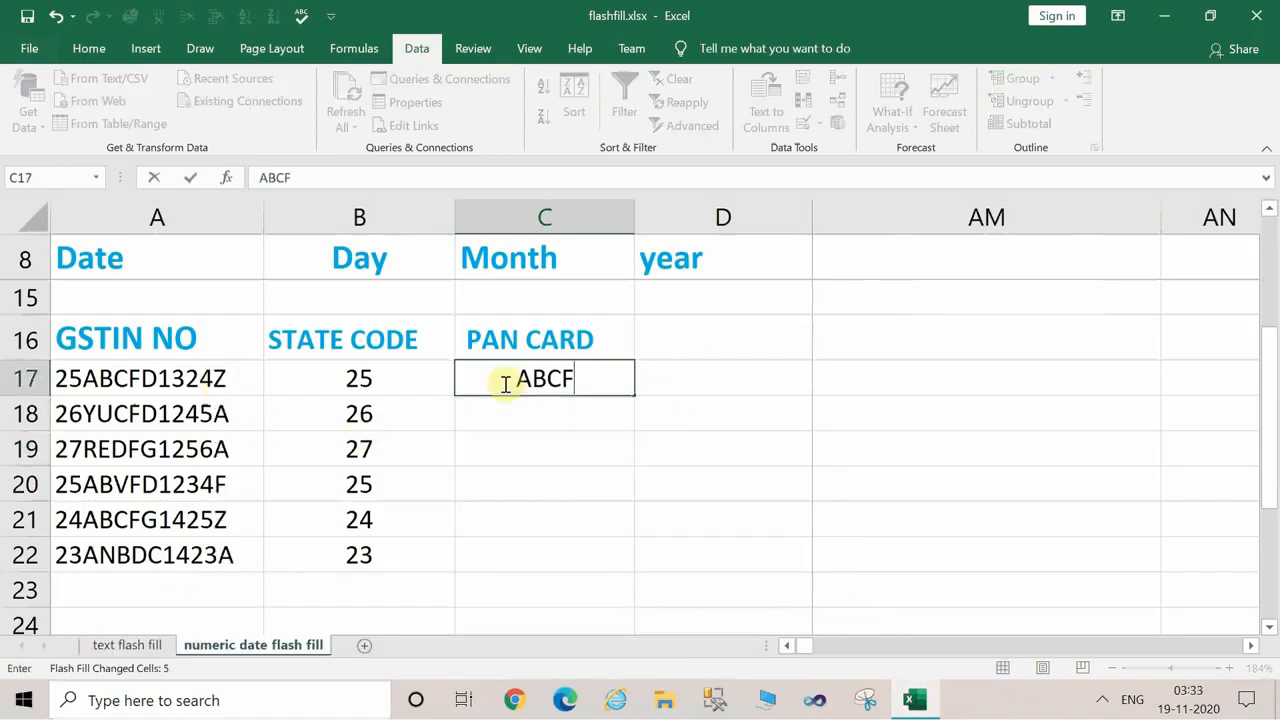
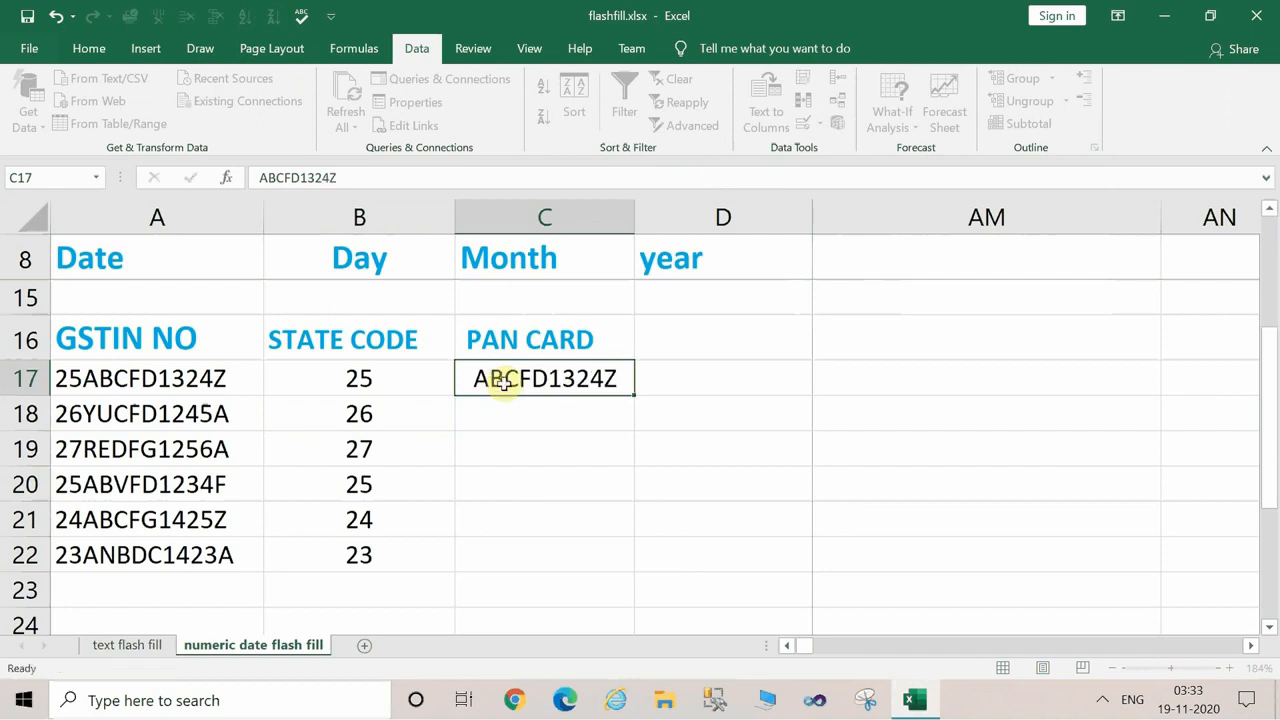
Enter the first GSTIN's PAN card number, ending in a letter, in C17 and flash fill the PAN Card column through C22.
key("Return")
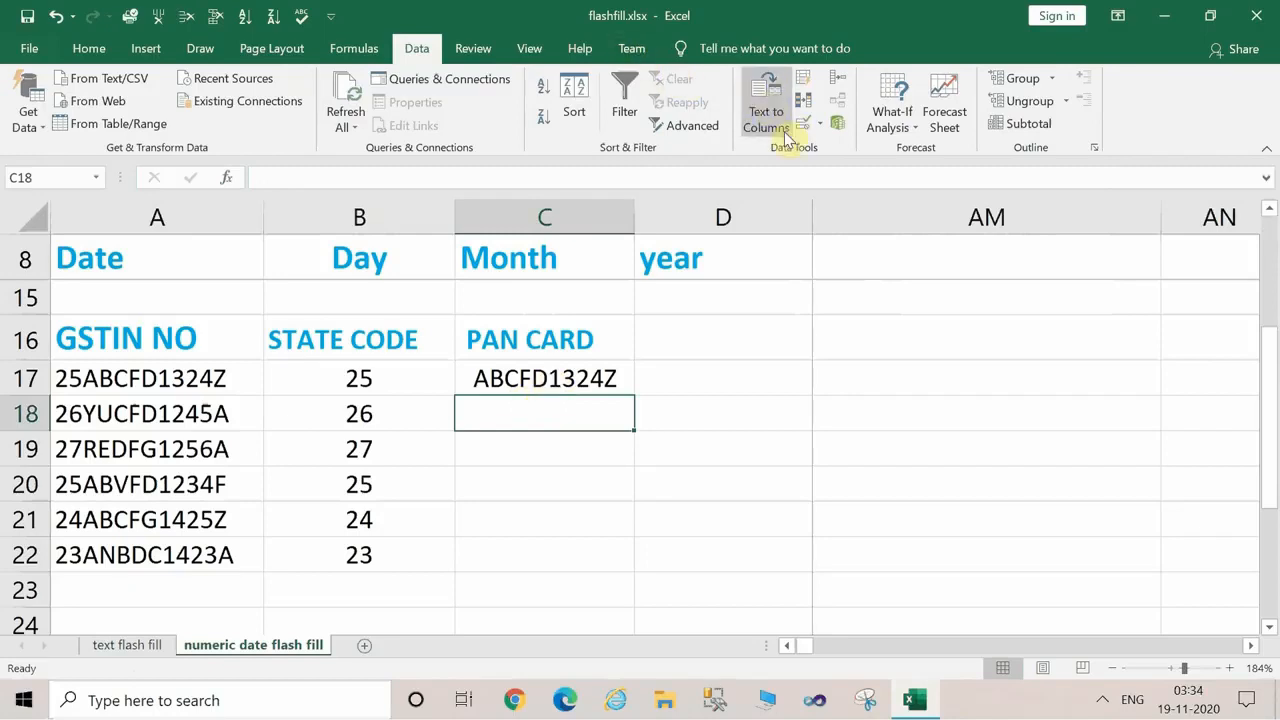
left_click(805, 82)
left_click(551, 490)
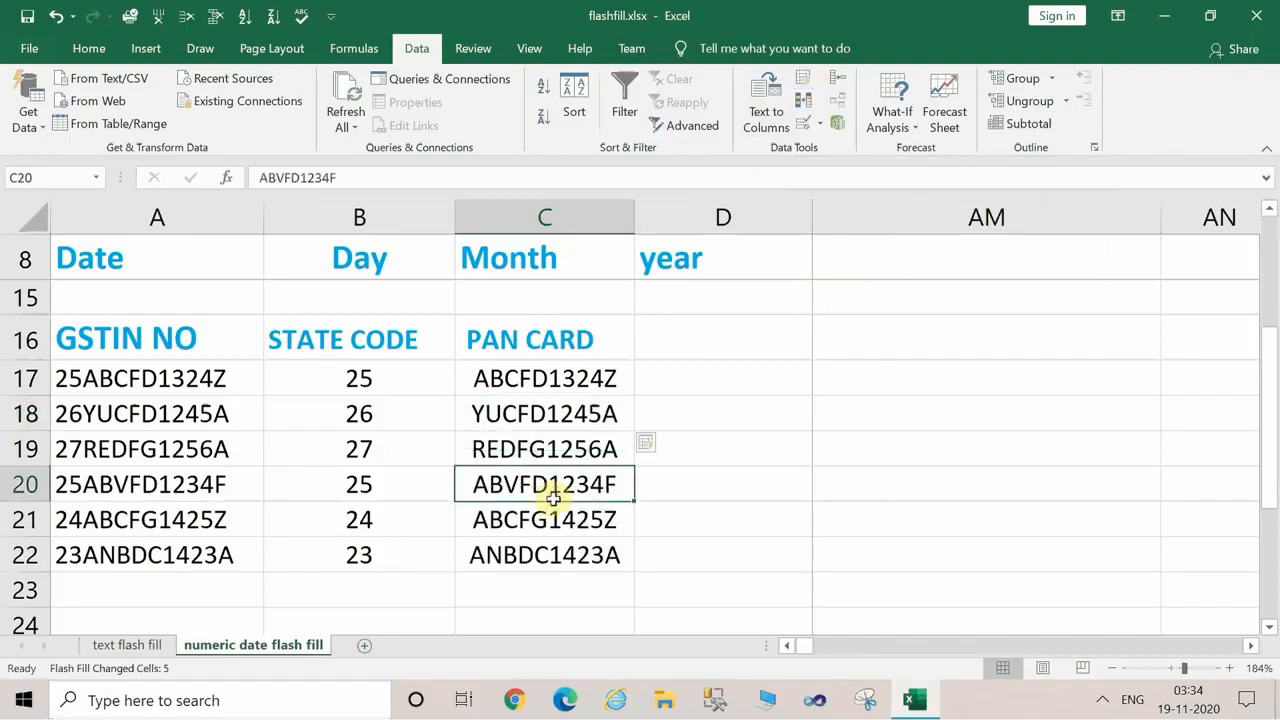
left_click(760, 459)
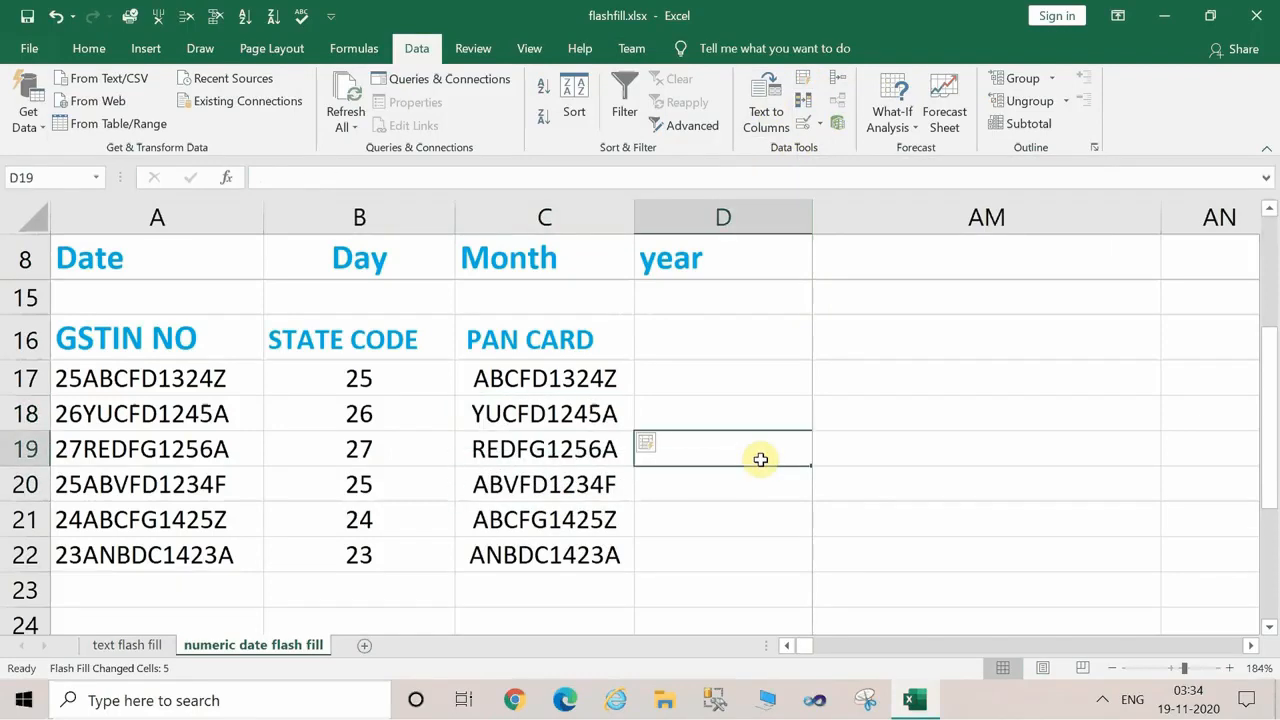
left_click(603, 485)
Switch to the text flash fill sheet and review its name tables starting at row 9.
left_click_drag(1264, 502, 1268, 373)
left_click_drag(1275, 265, 1275, 263)
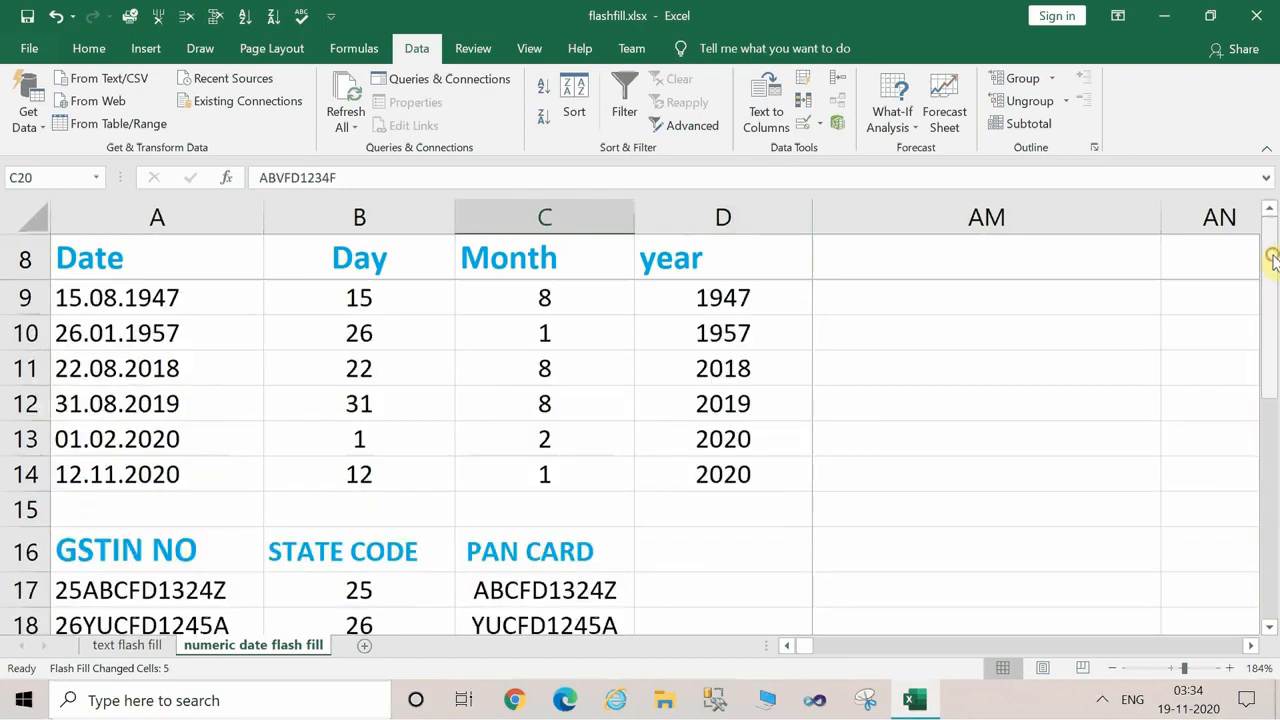
left_click(148, 647)
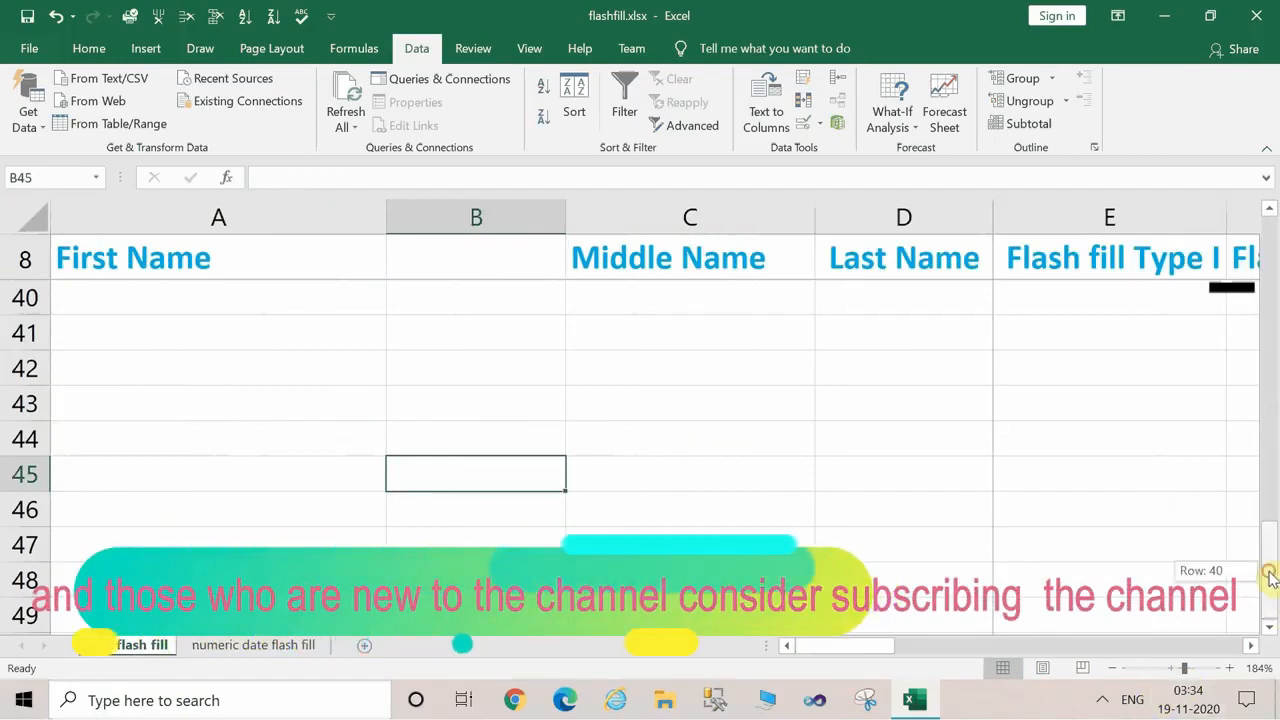
left_click_drag(1274, 560, 1260, 192)
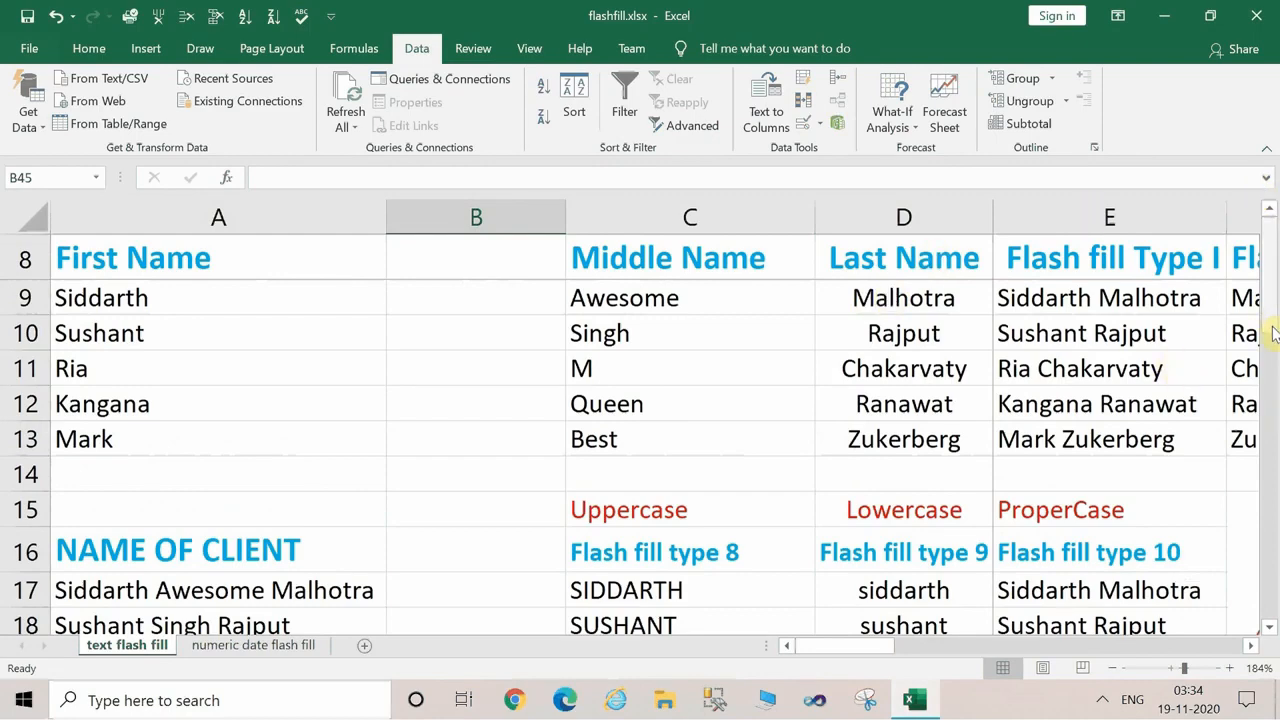
left_click_drag(1273, 335, 1267, 237)
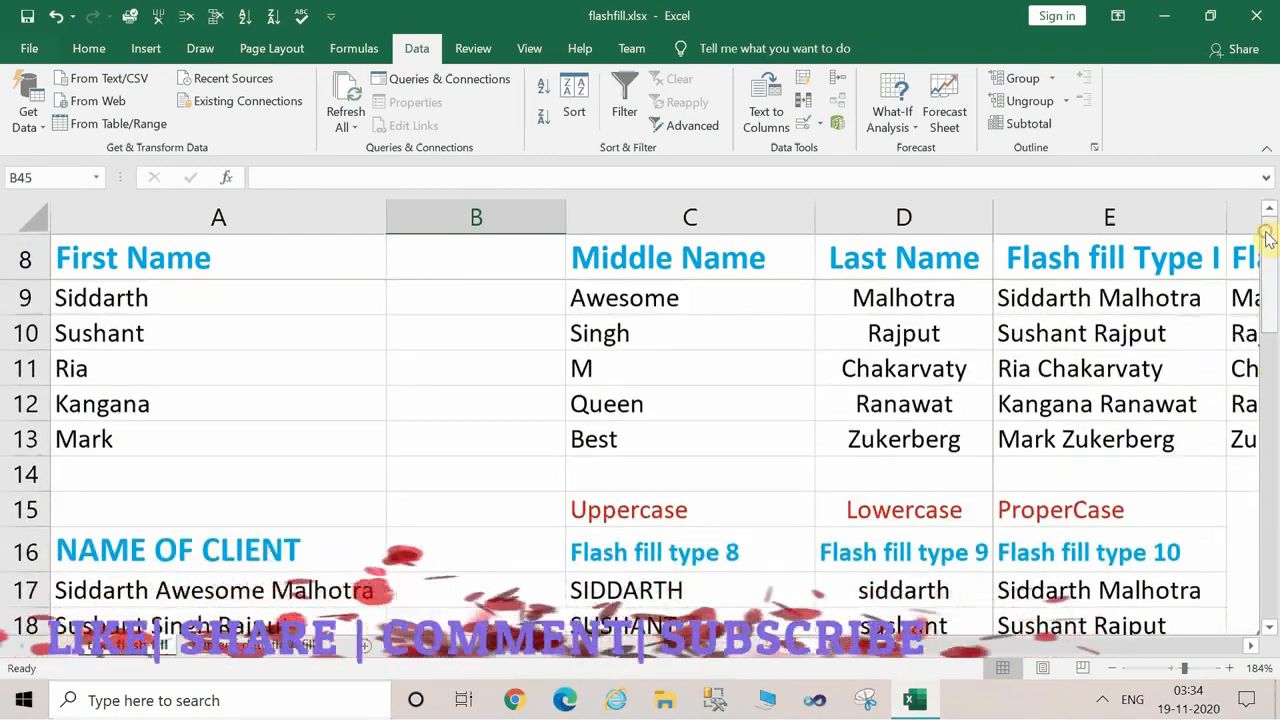
left_click(1165, 15)
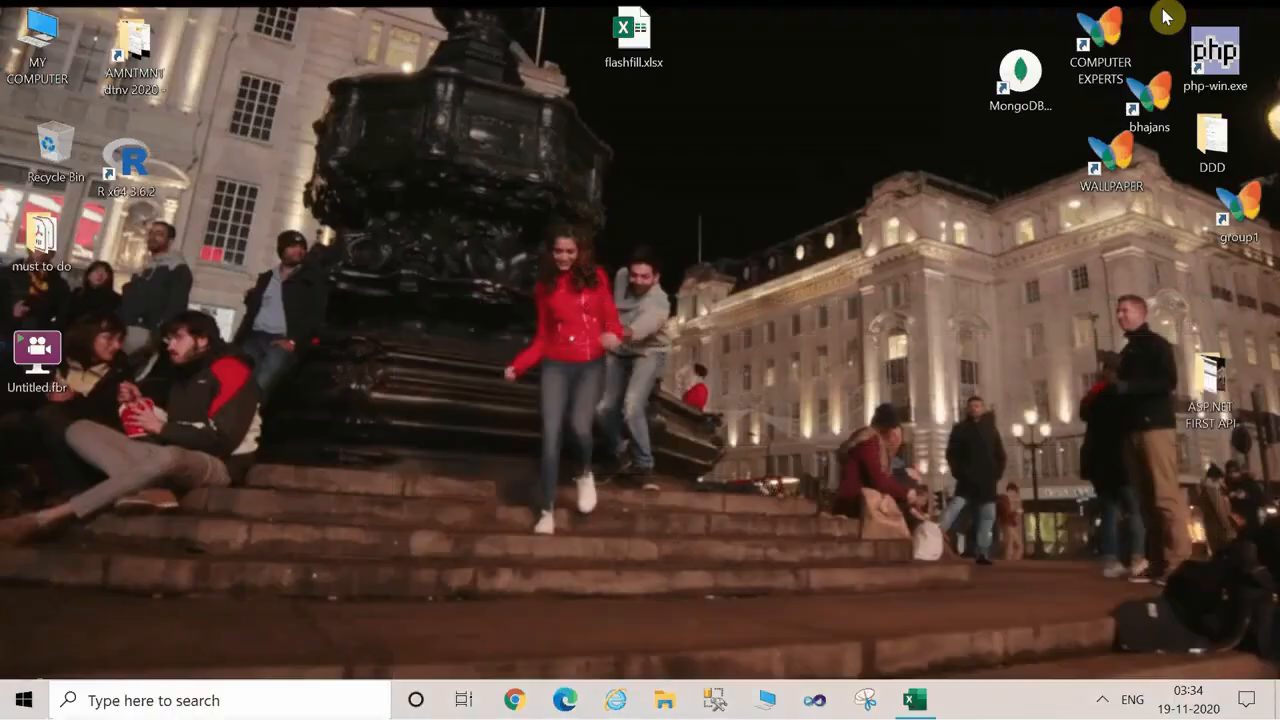
left_click(1103, 703)
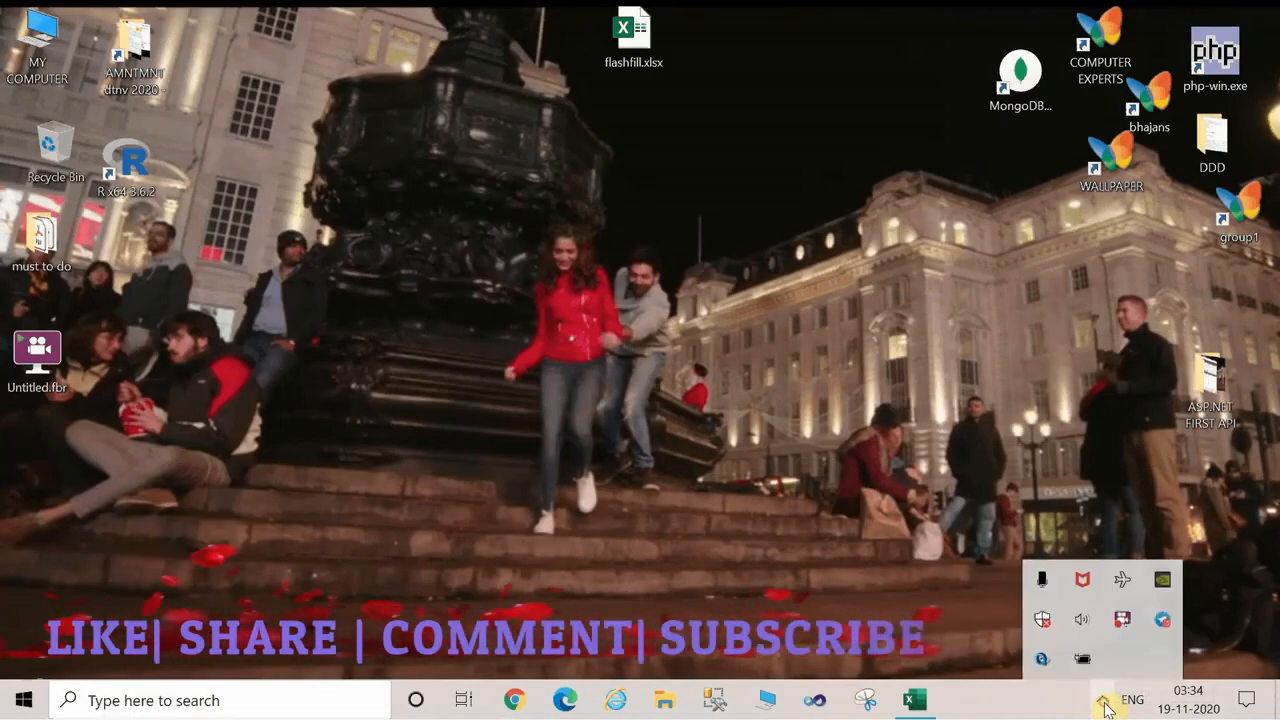
left_click(698, 591)
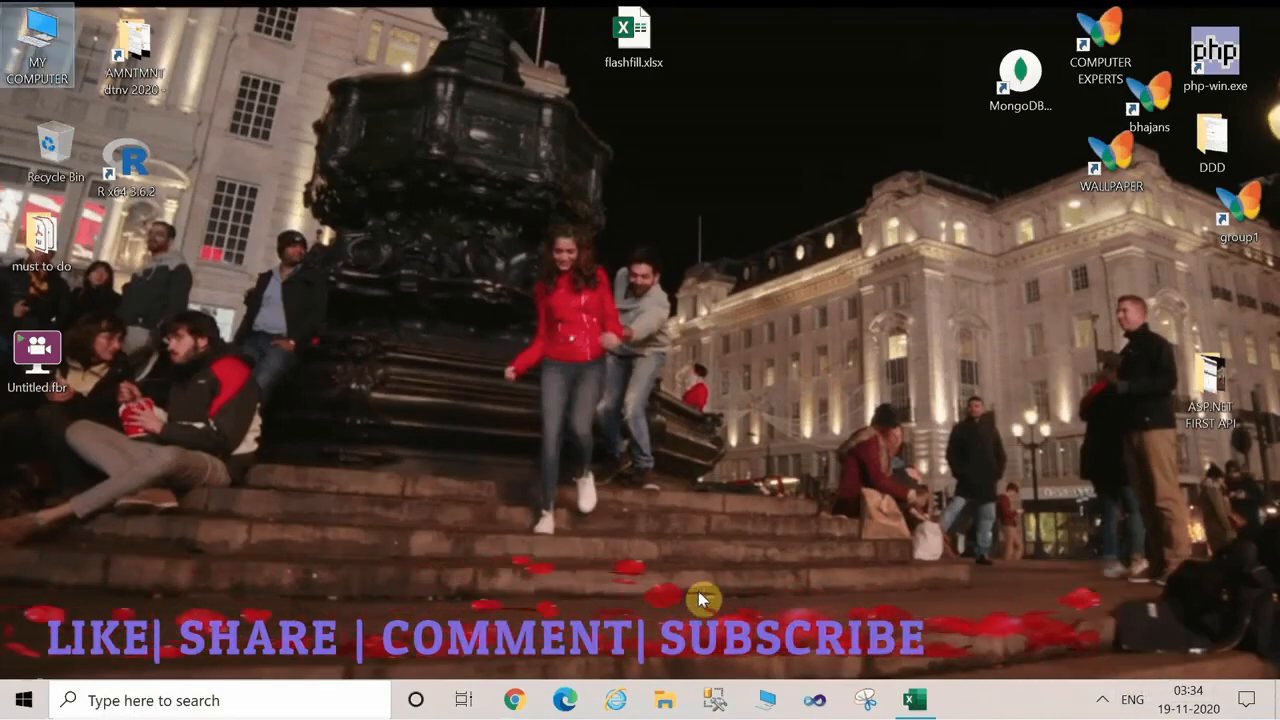
left_click(1099, 702)
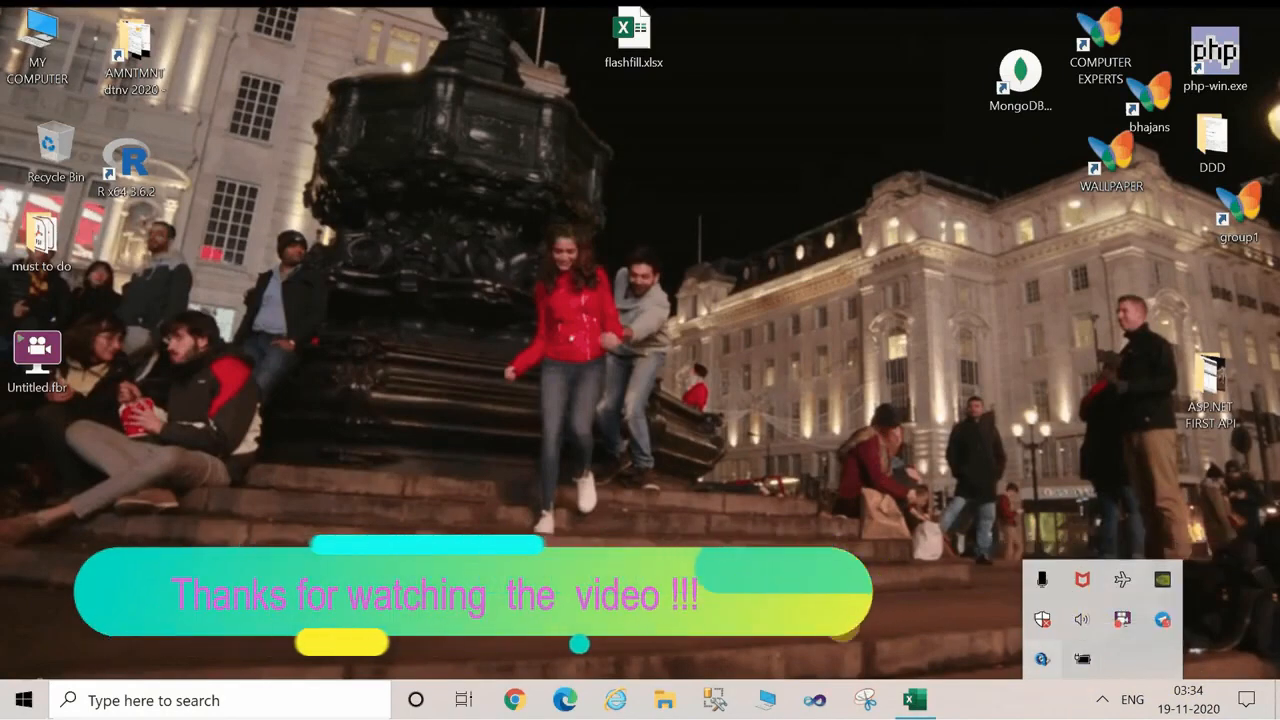
left_click(1062, 700)
left_click(1102, 700)
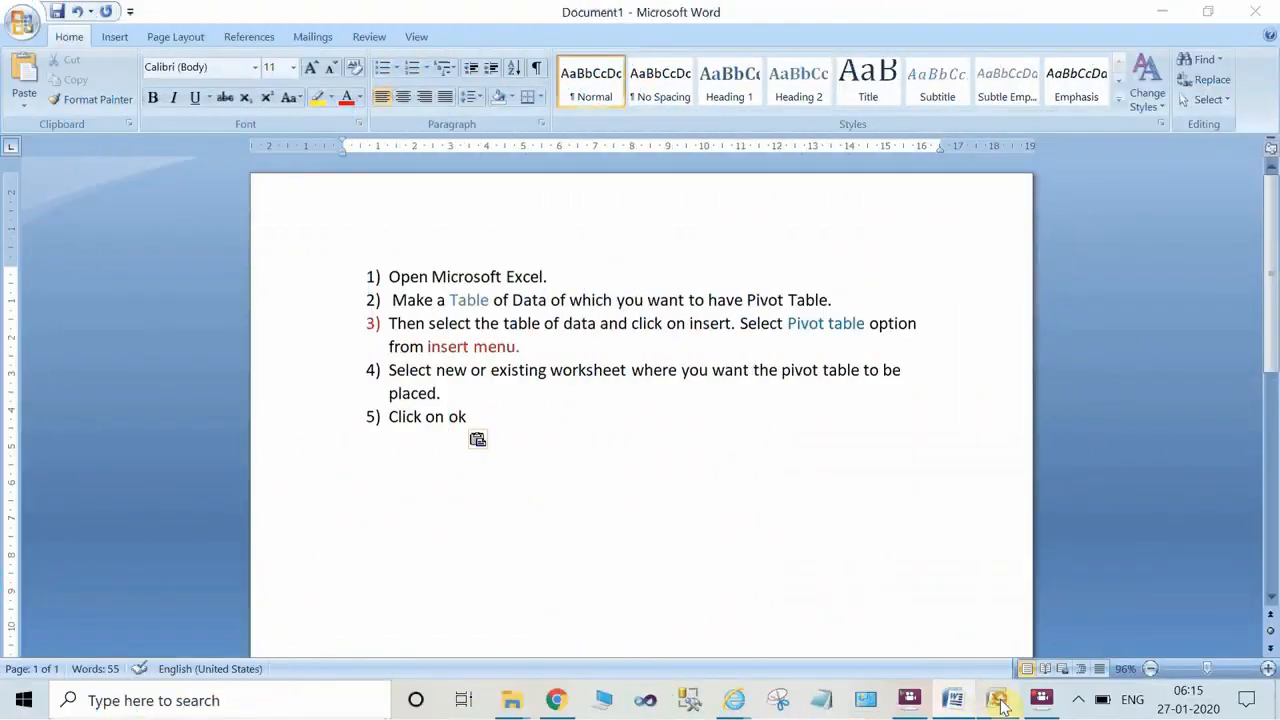
Switch to the Pivot_TableDemo.xlsx workbook and examine the Sales sheet's columns from Date through Profit.
left_click(999, 702)
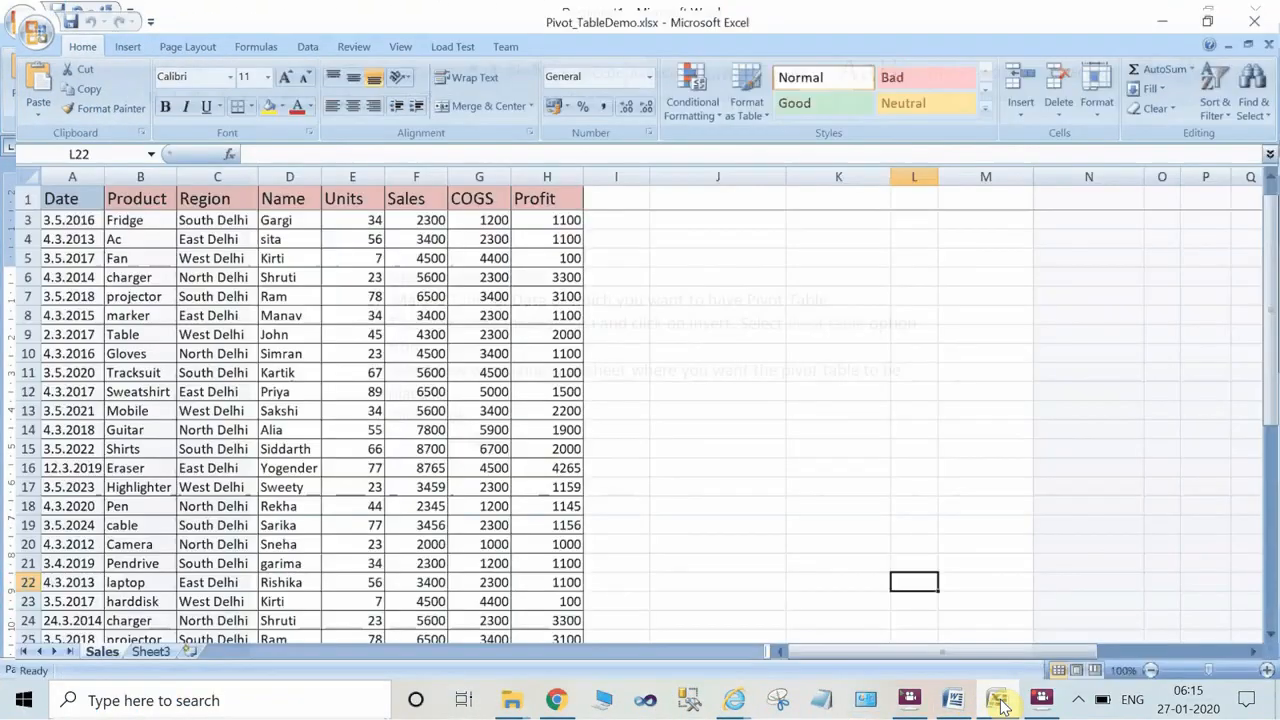
left_click(40, 190)
left_click(125, 190)
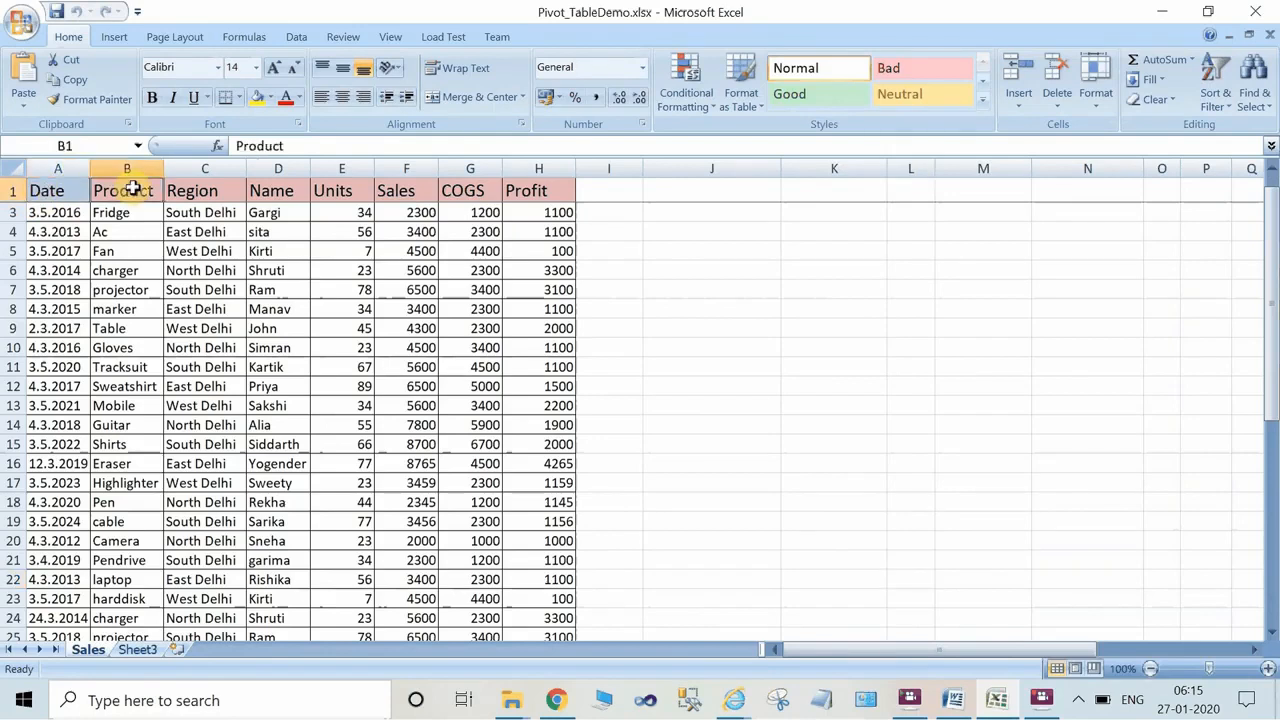
left_click(233, 170)
left_click(283, 188)
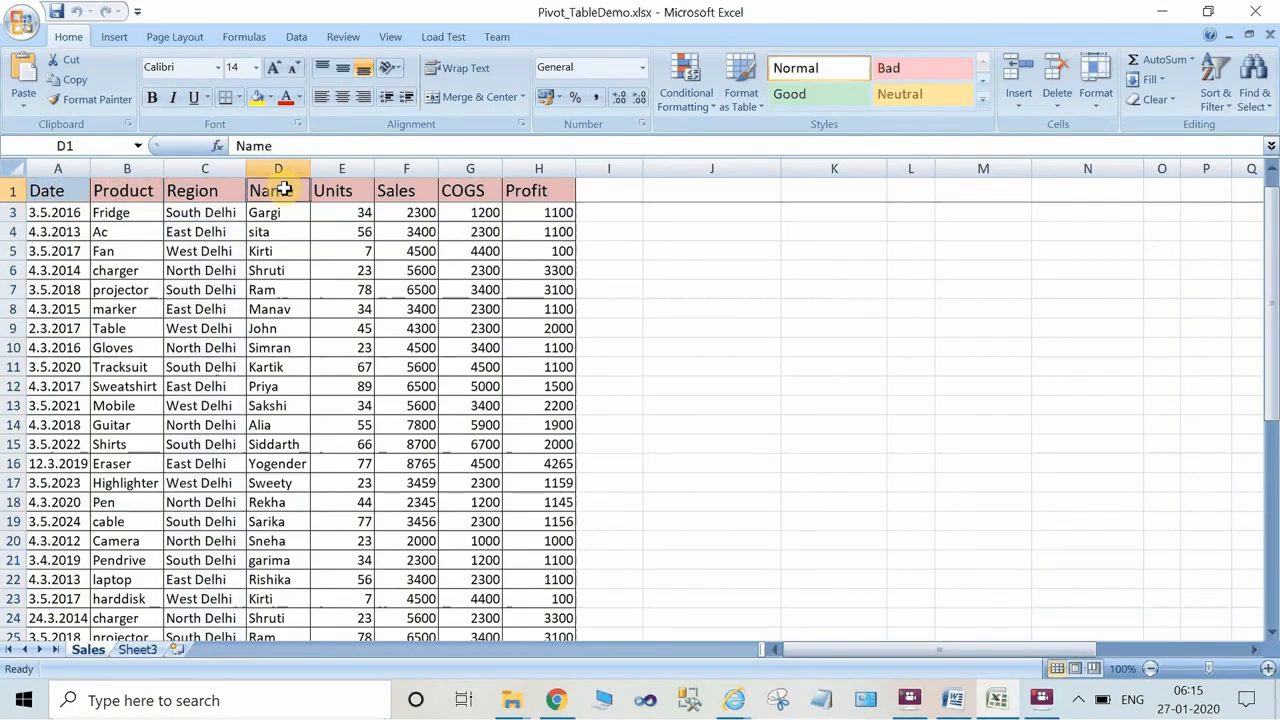
left_click(350, 188)
left_click(406, 168)
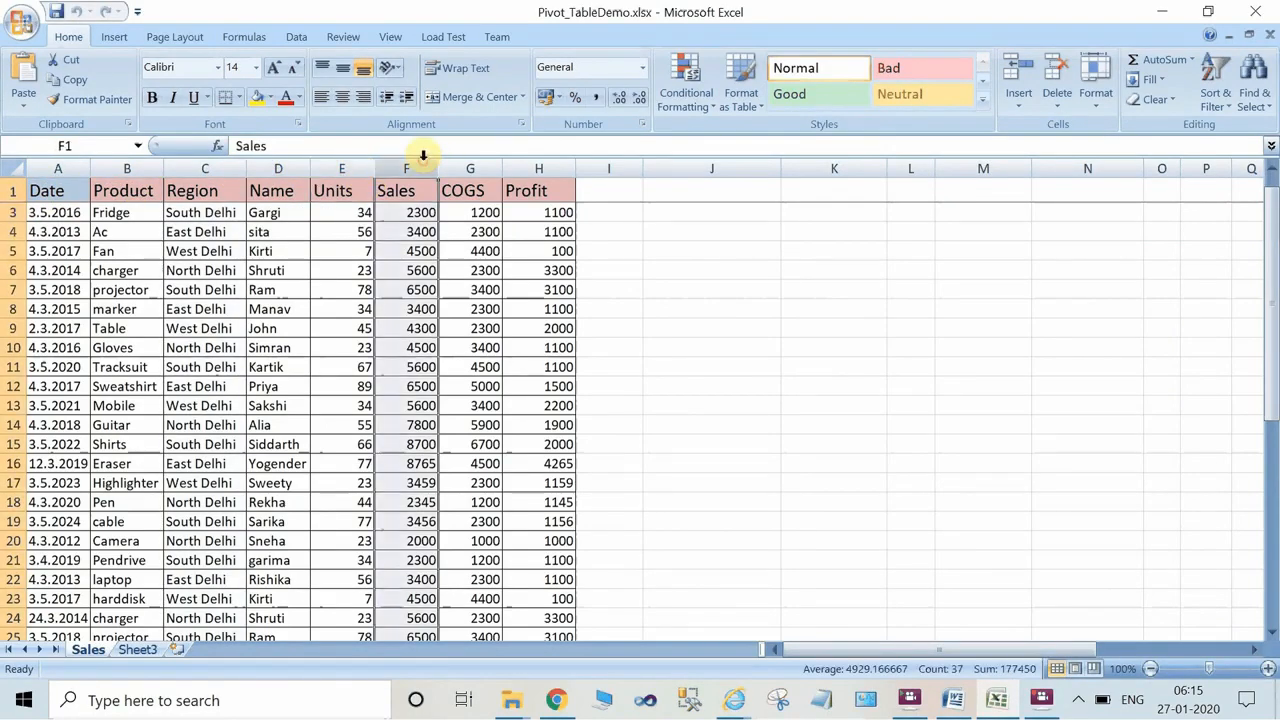
left_click(470, 168)
left_click(521, 168)
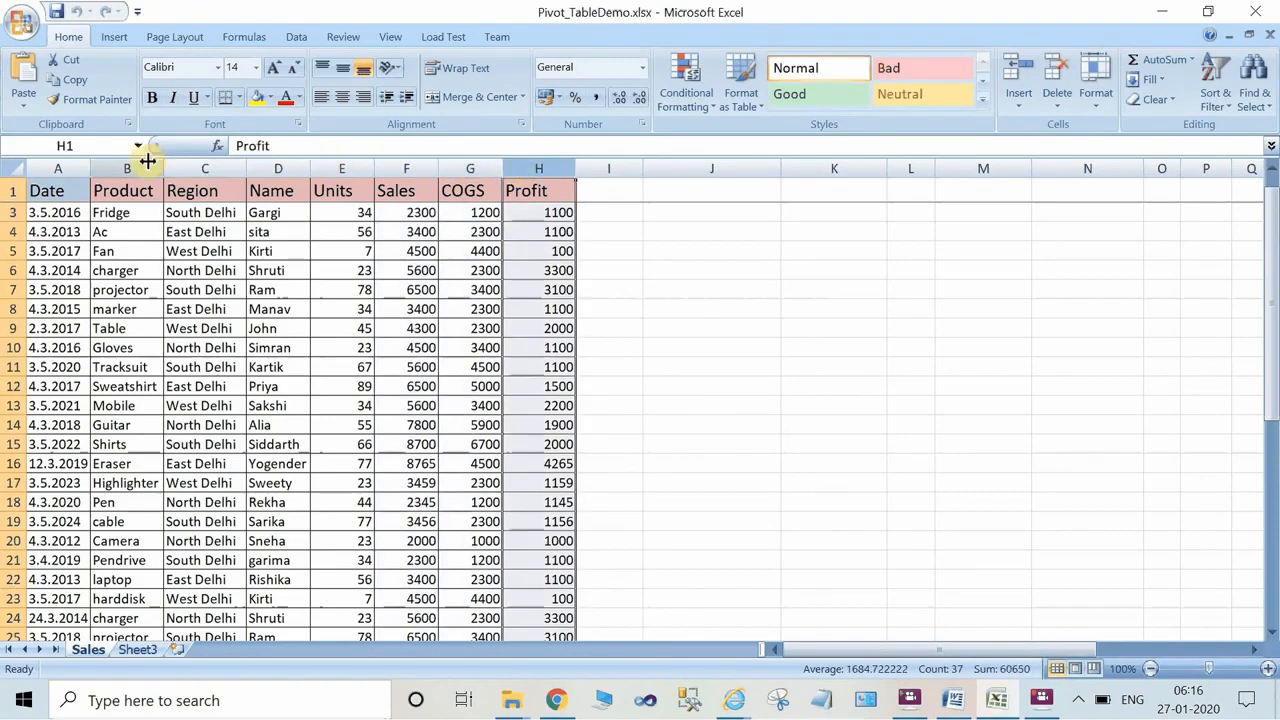
left_click(59, 168)
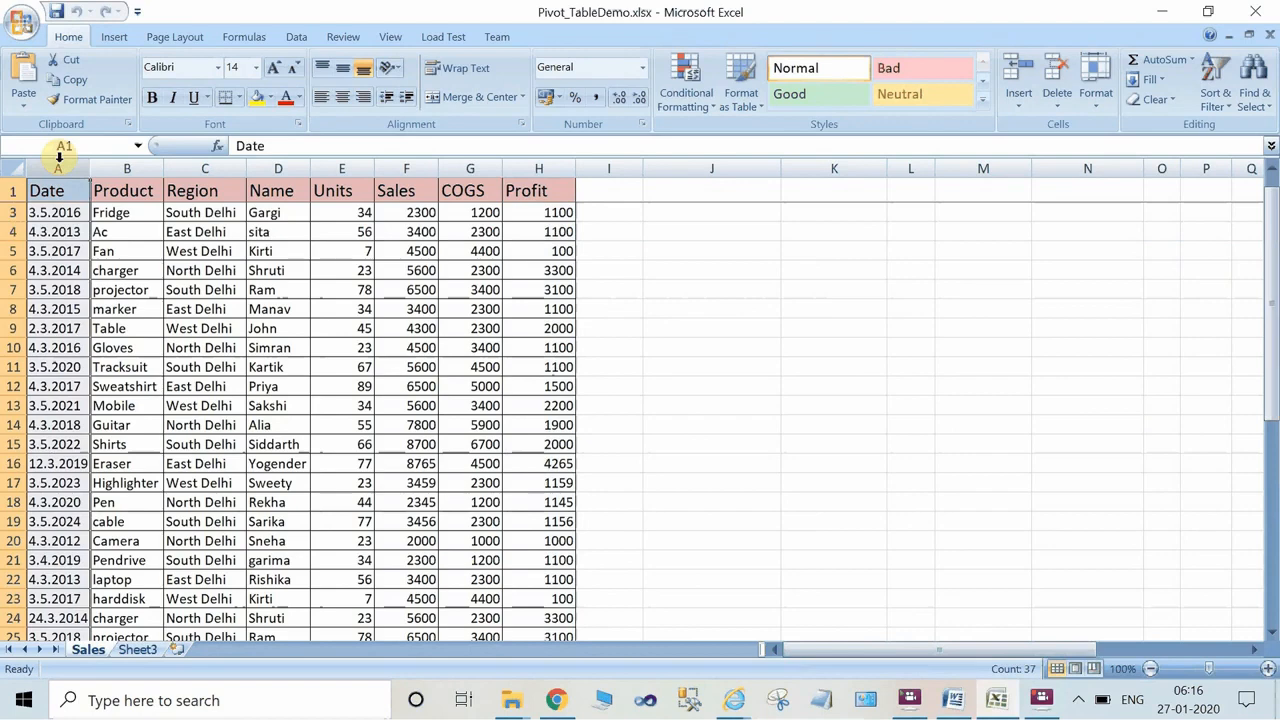
Create a PivotTable from columns A:H of the Sales sheet, placed in the existing worksheet at Sheet3 cell A1.
left_click_drag(59, 168, 580, 185)
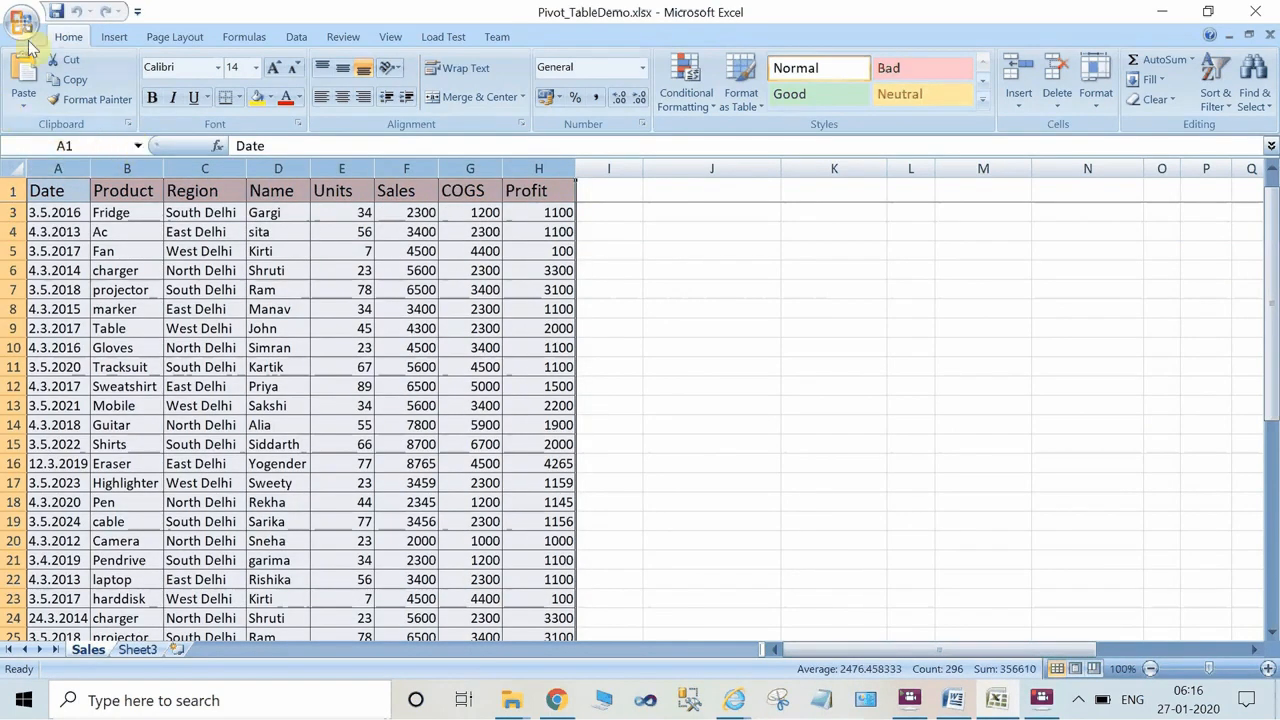
left_click(113, 37)
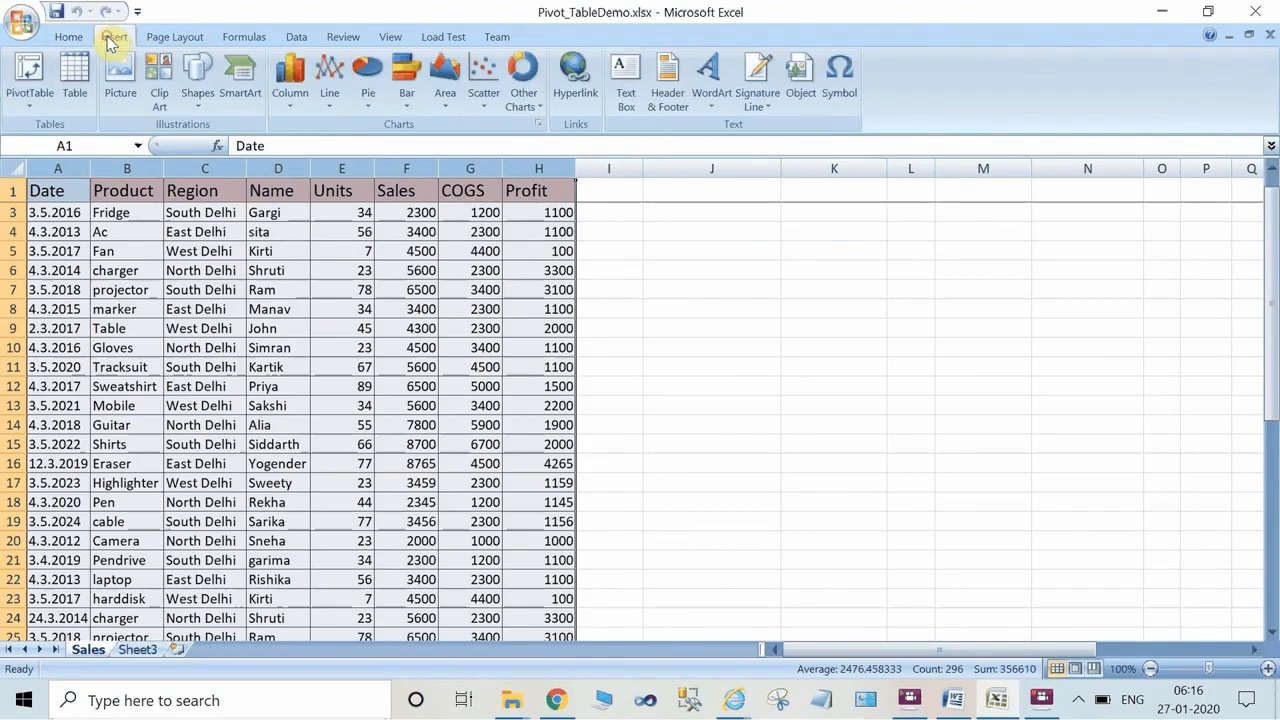
left_click(27, 95)
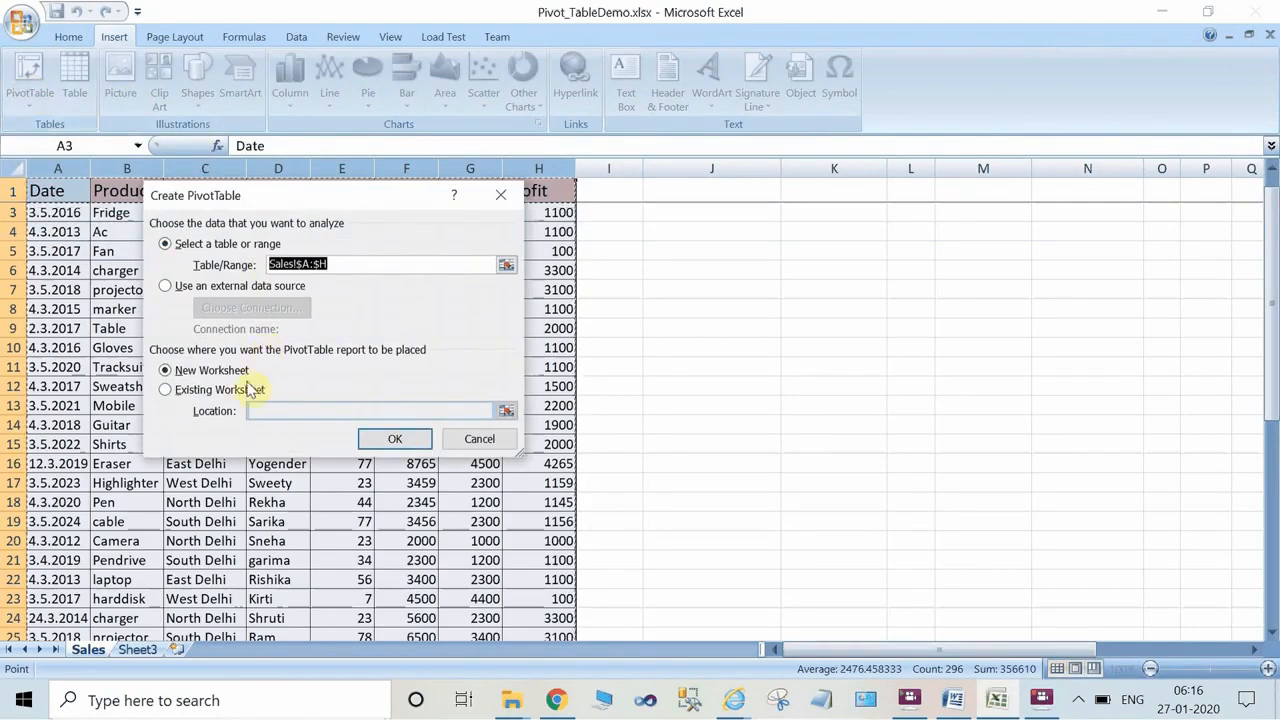
left_click_drag(257, 198, 760, 186)
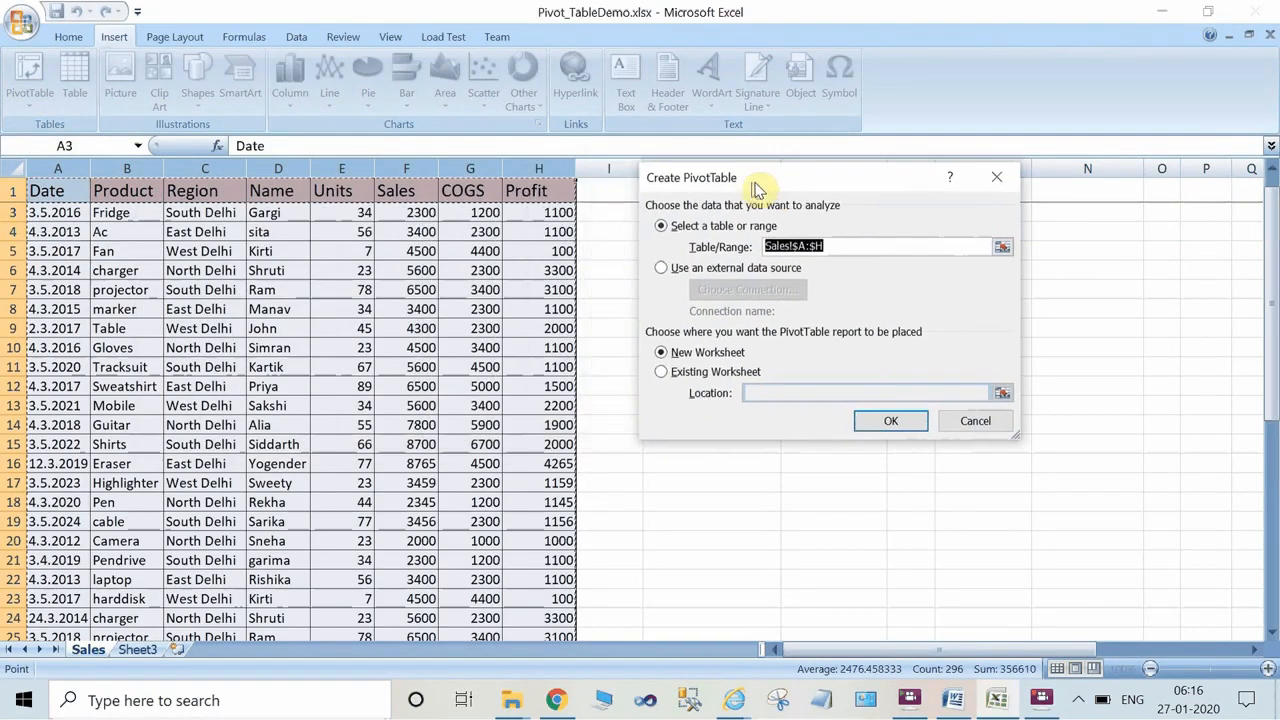
left_click(669, 372)
left_click(670, 353)
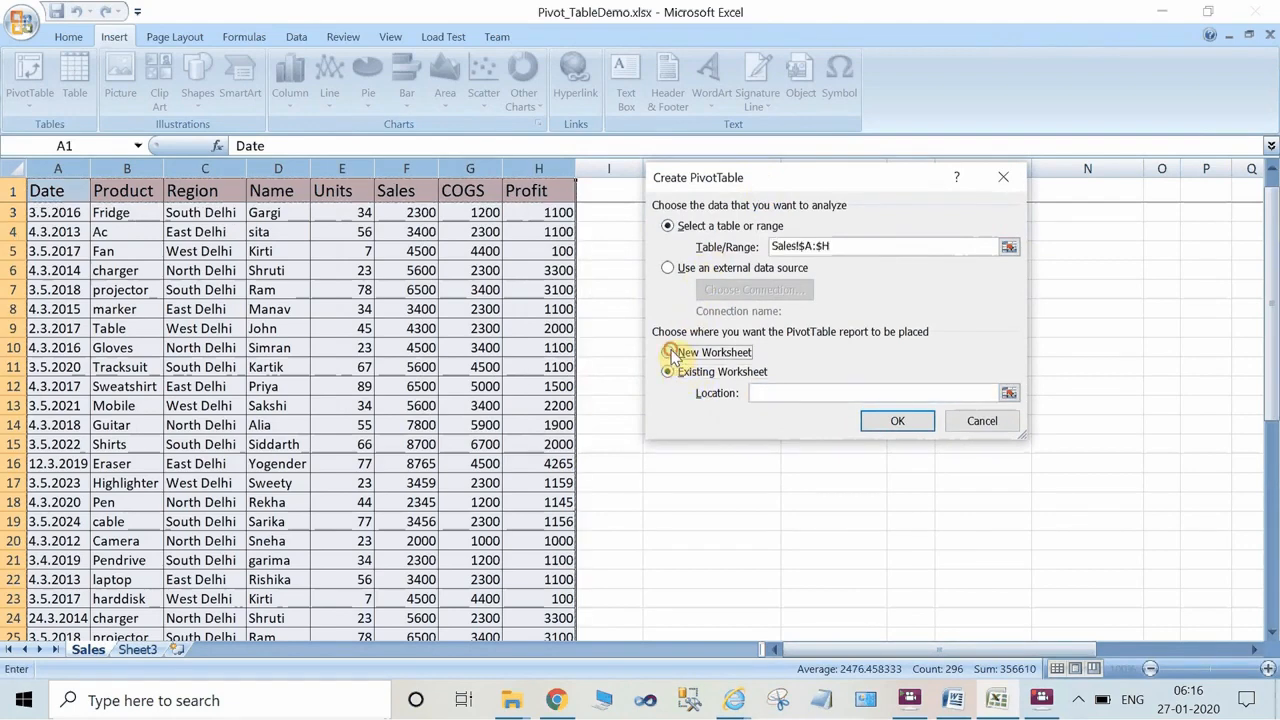
left_click(676, 376)
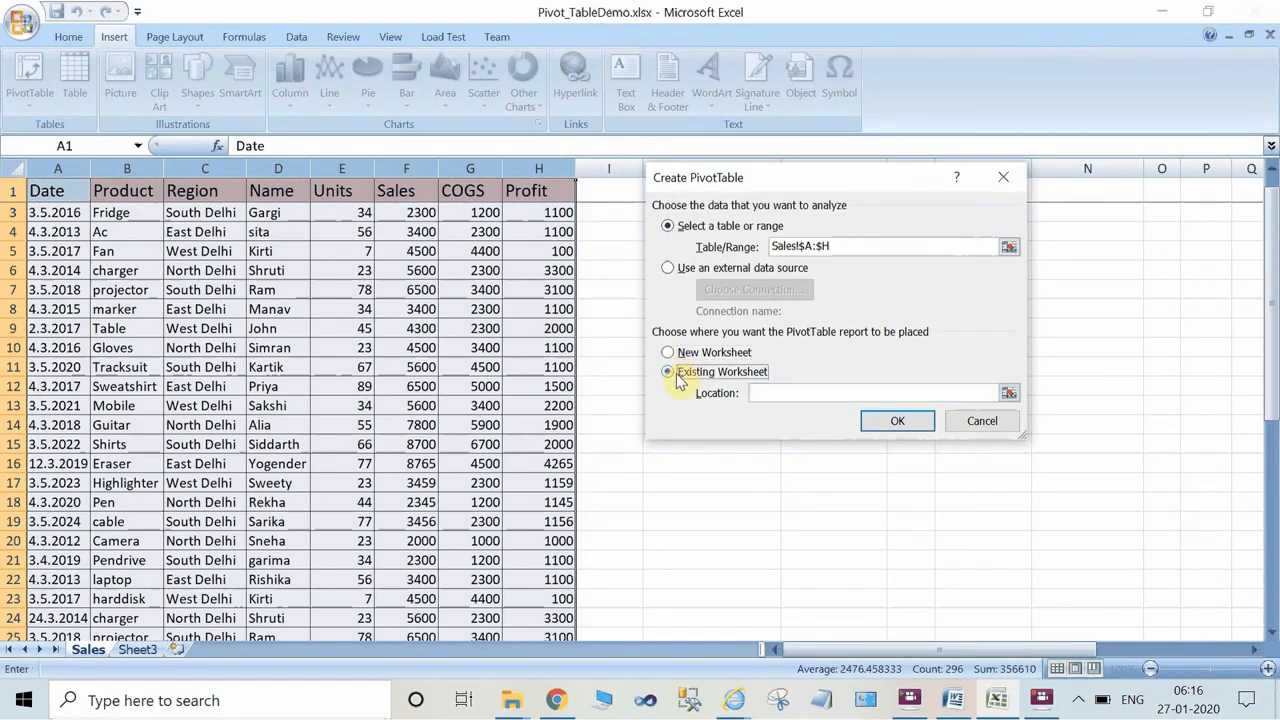
left_click(789, 393)
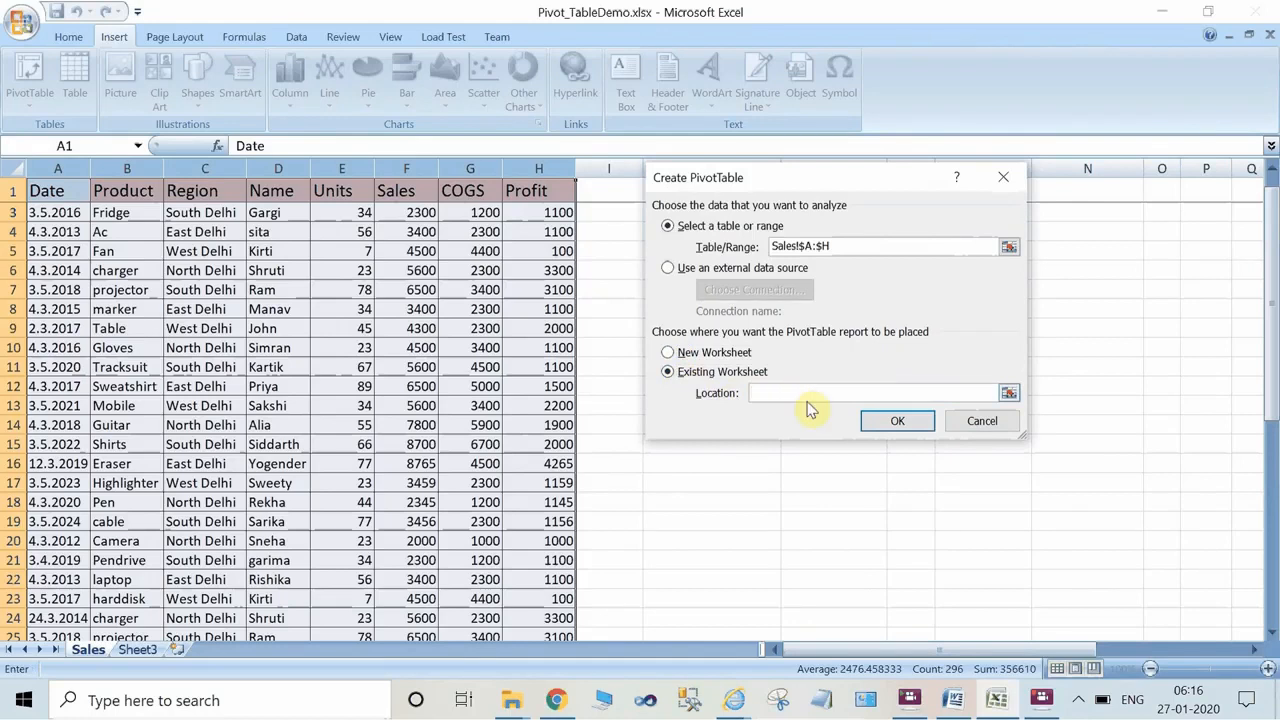
left_click(138, 650)
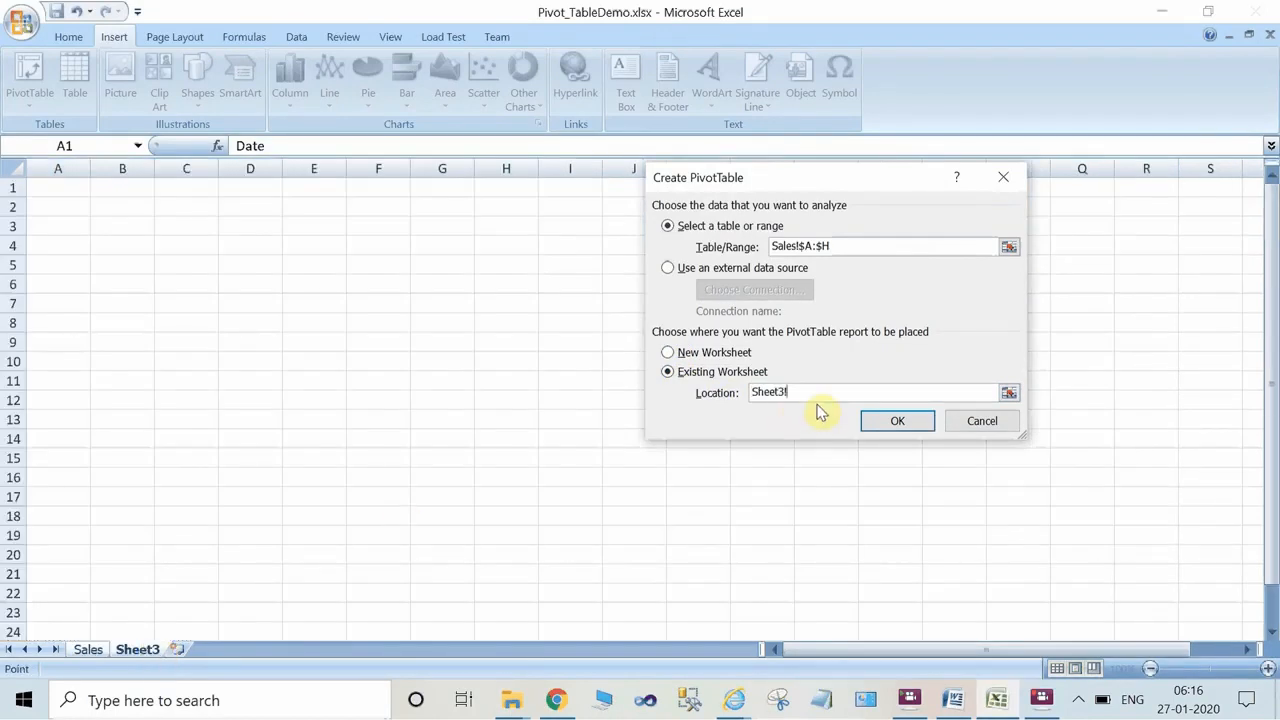
left_click(66, 191)
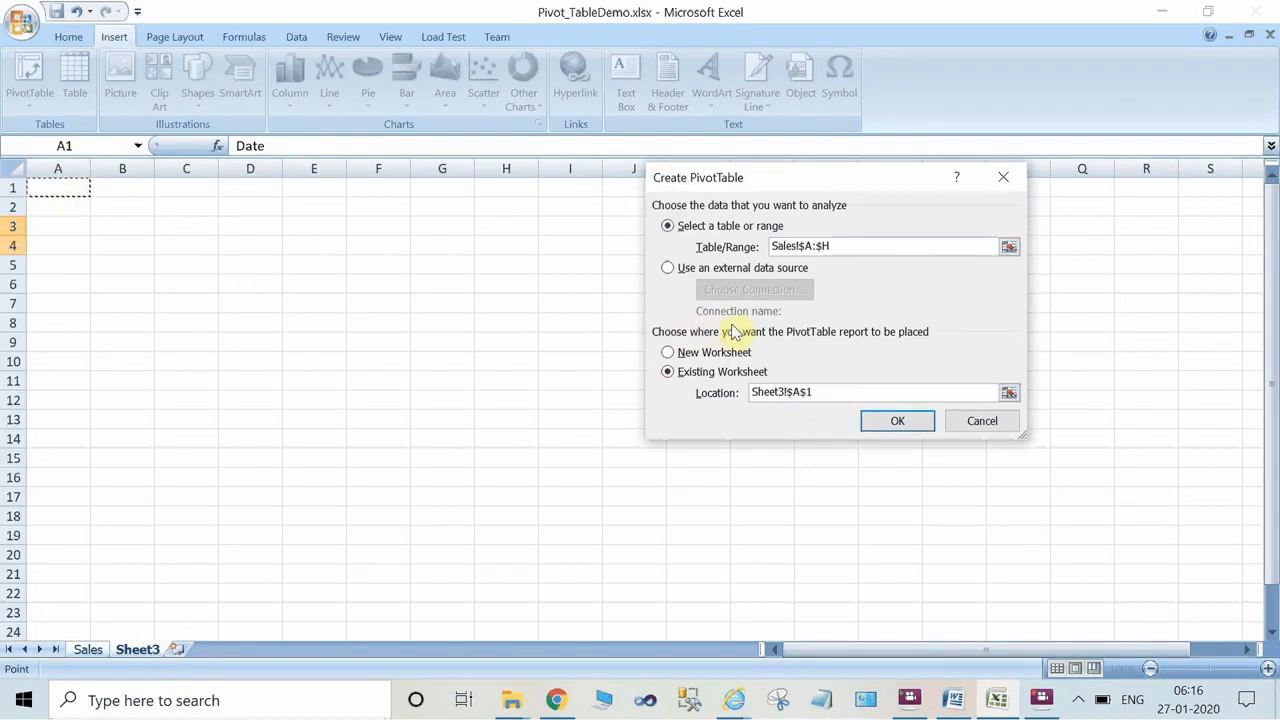
left_click(900, 424)
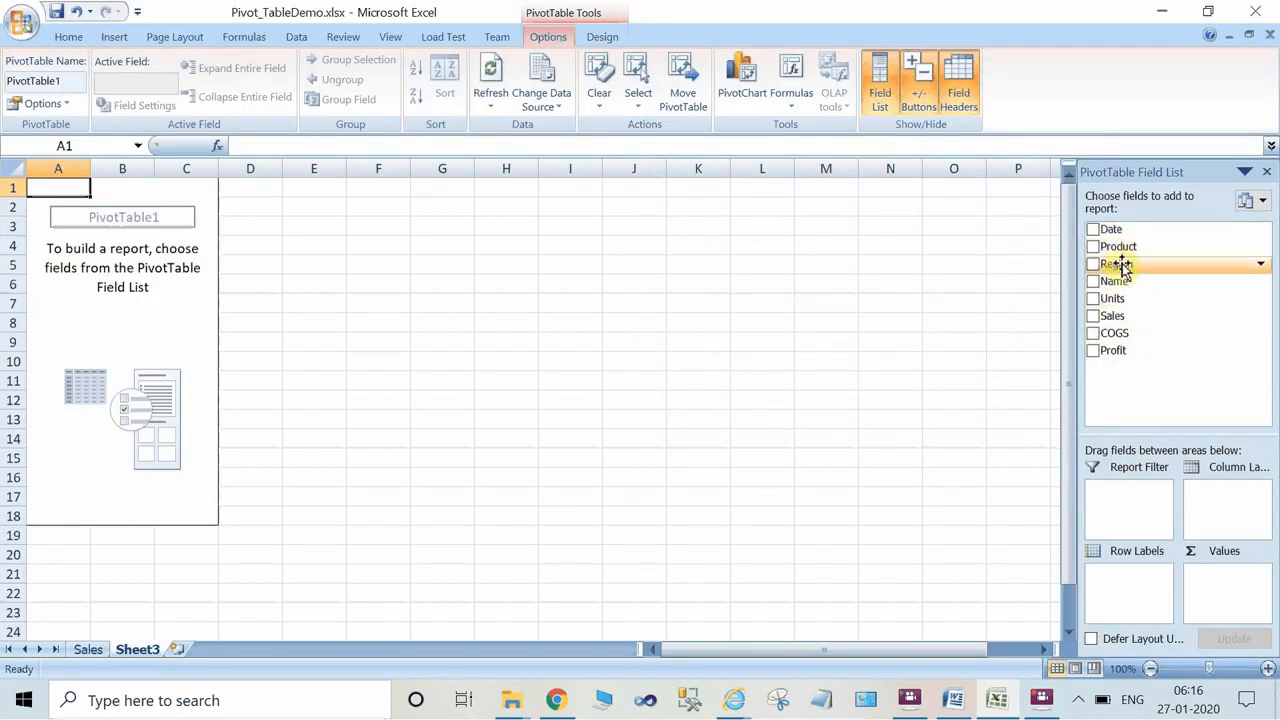
Lay out the PivotTable with Product as row labels, Units as column labels and Sales as values.
left_click_drag(1123, 246, 1130, 578)
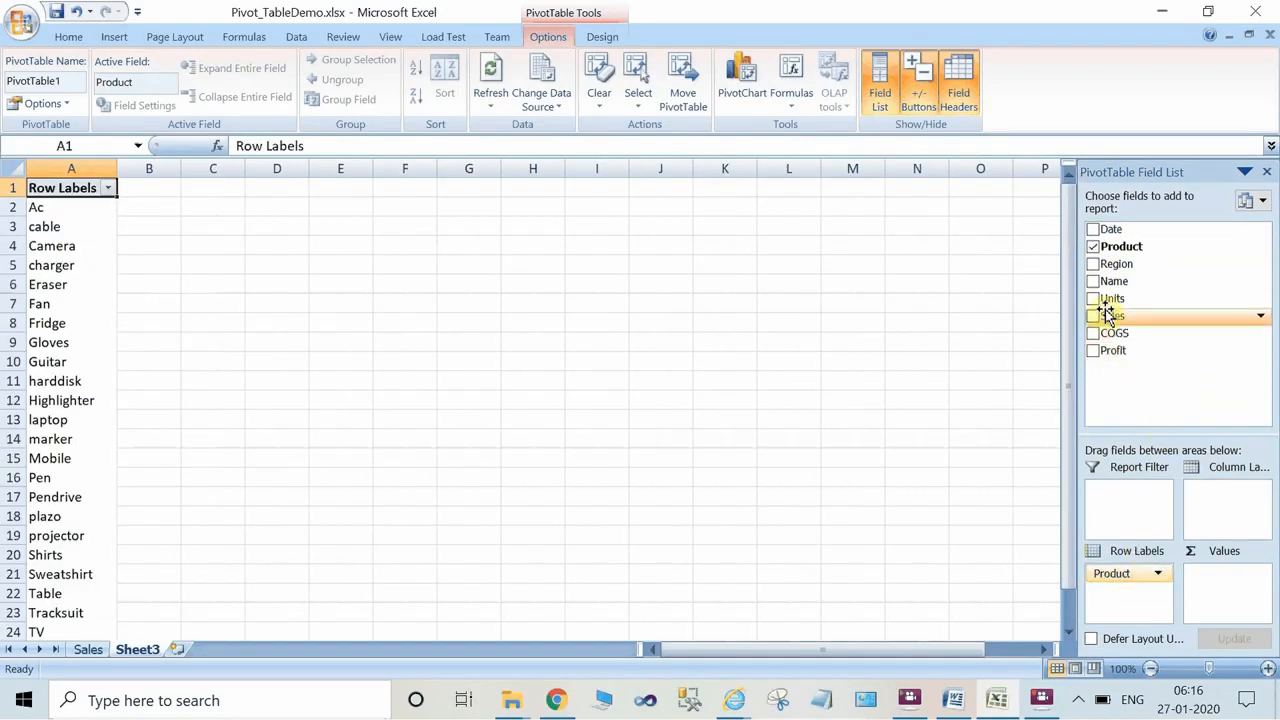
left_click_drag(1108, 298, 1224, 490)
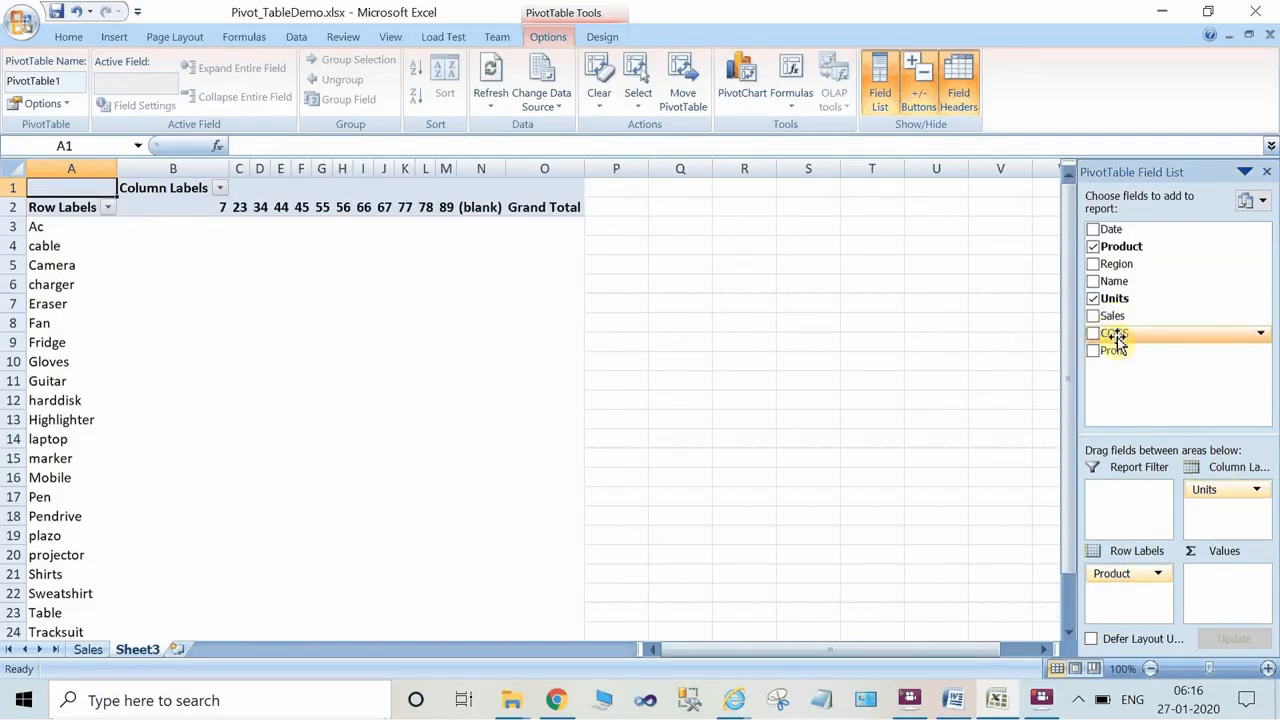
left_click_drag(1118, 316, 1234, 598)
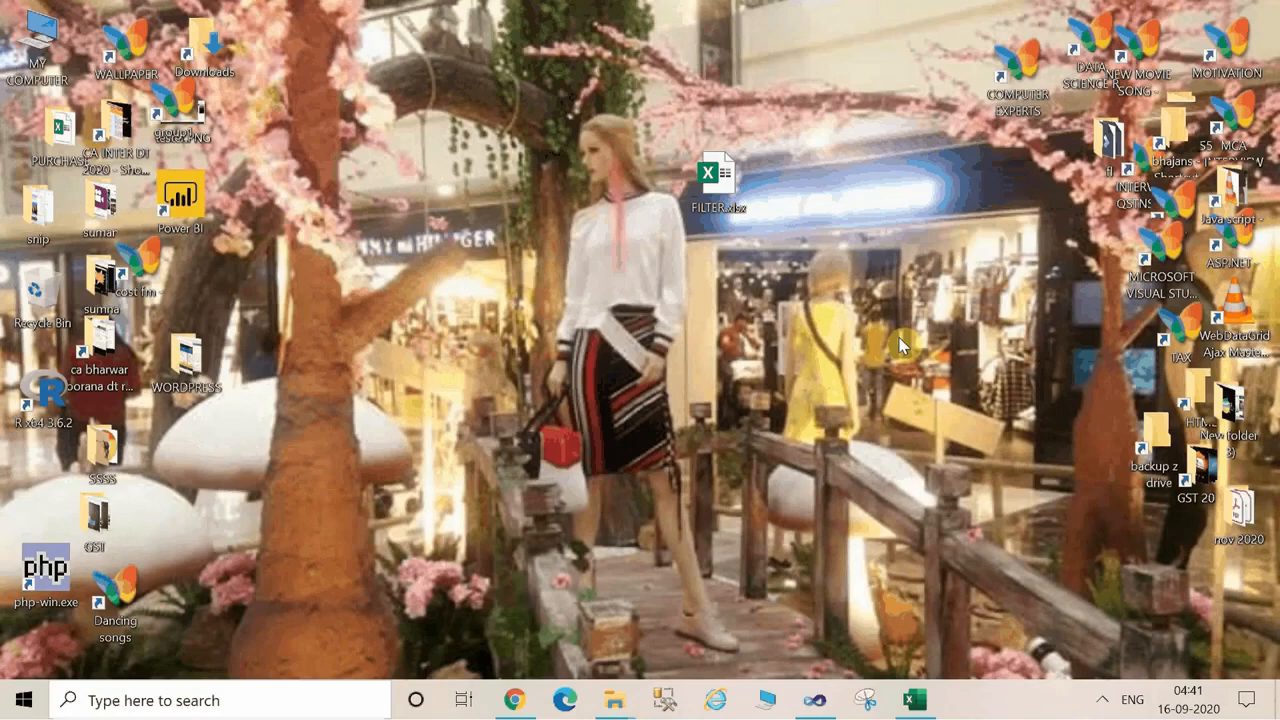
Switch to the FILTER.xlsx workbook and toggle the Sales table's header filters off and back on, selecting C11 inside the data.
left_click(926, 705)
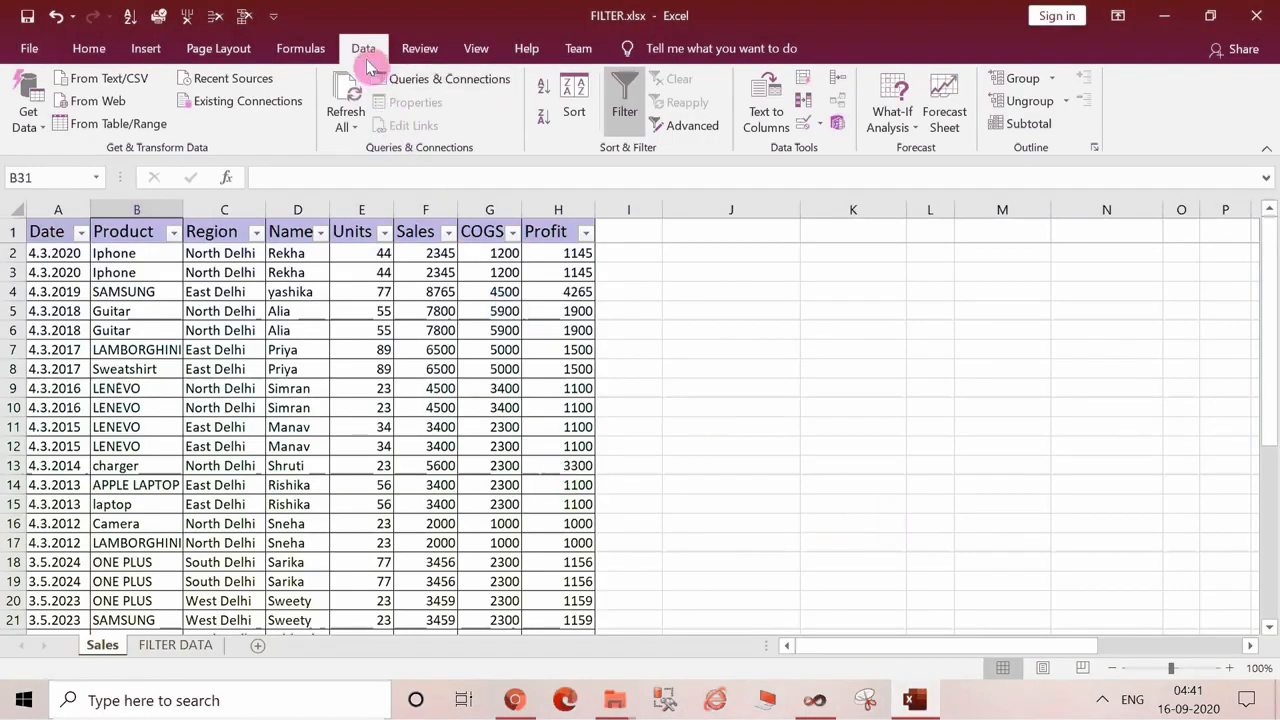
left_click(625, 112)
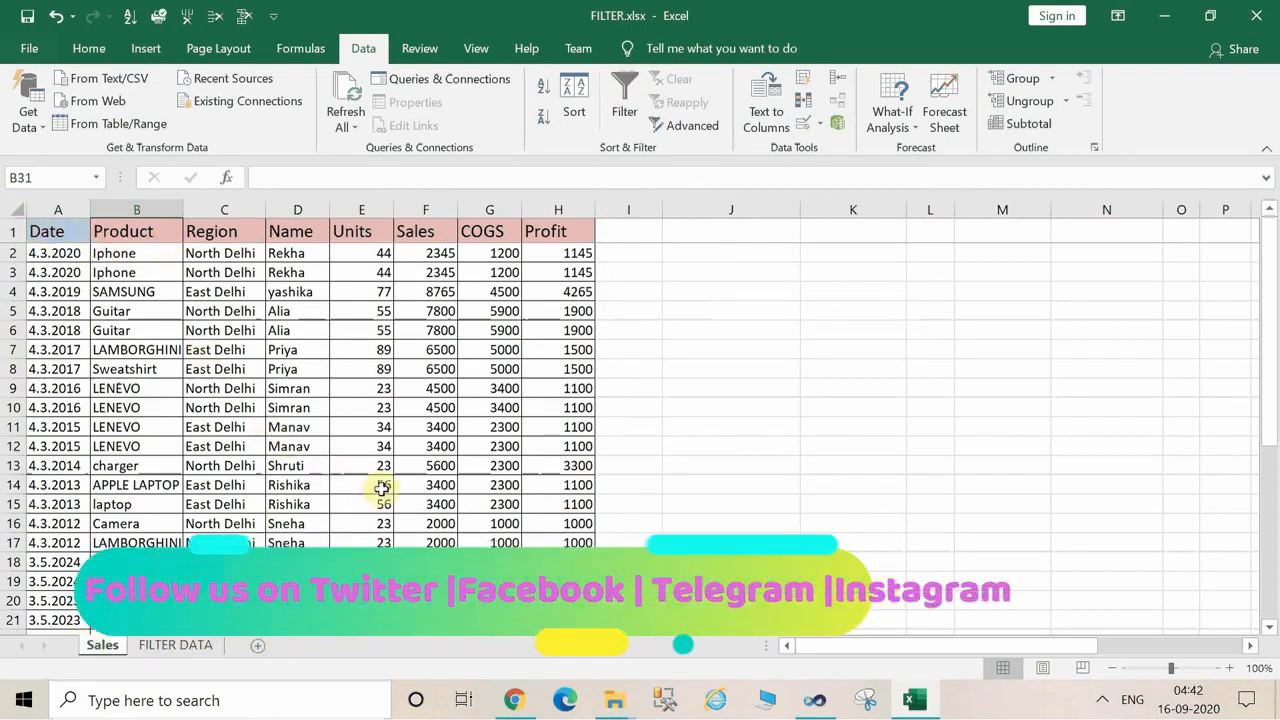
left_click(217, 424)
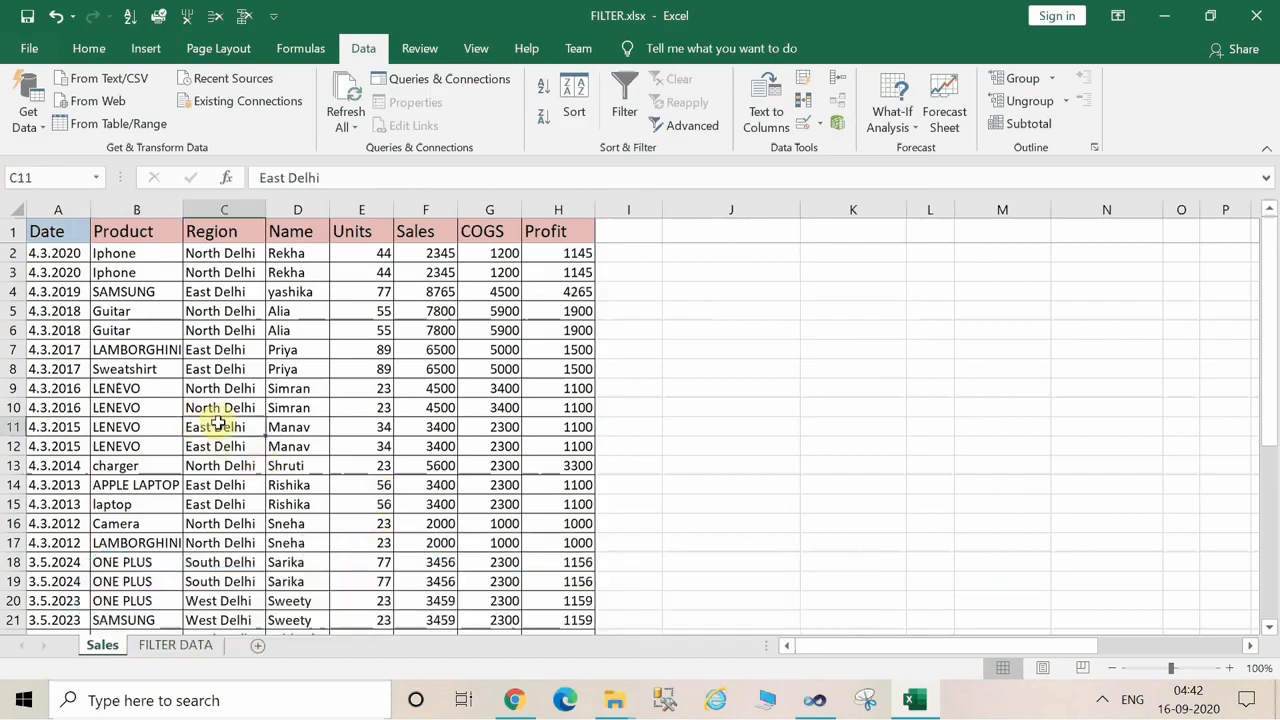
left_click(626, 103)
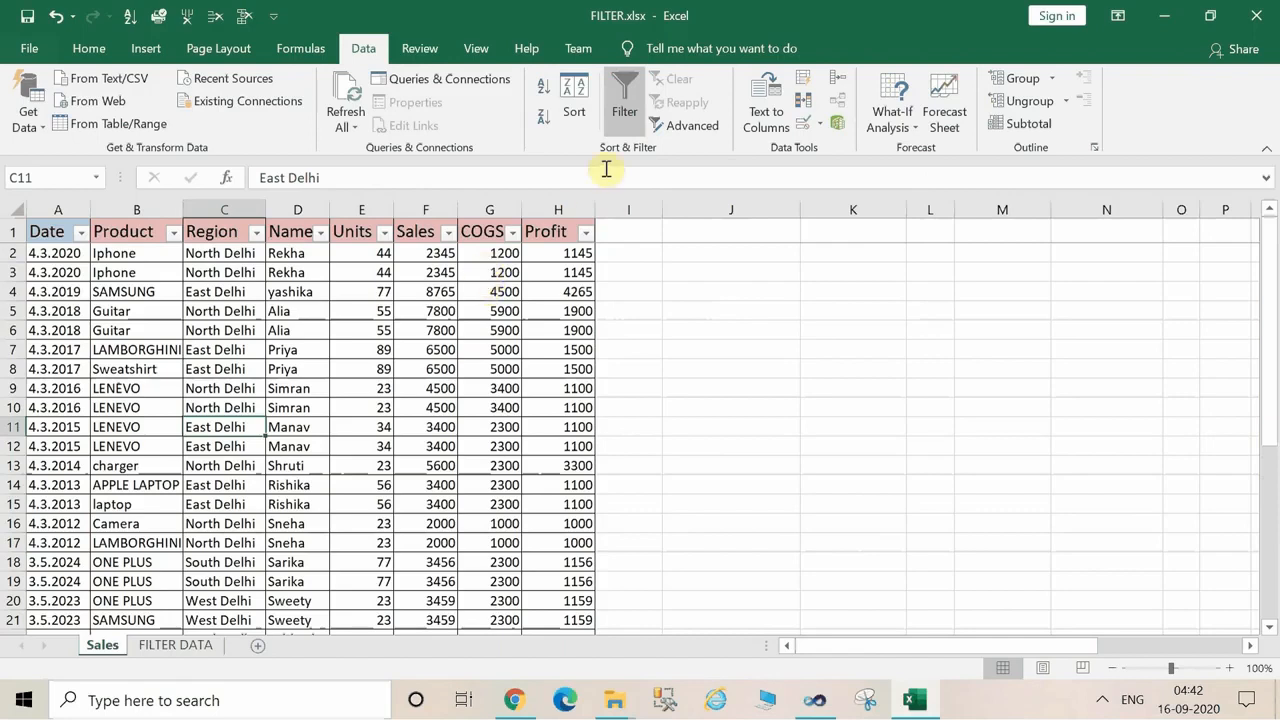
left_click(628, 103)
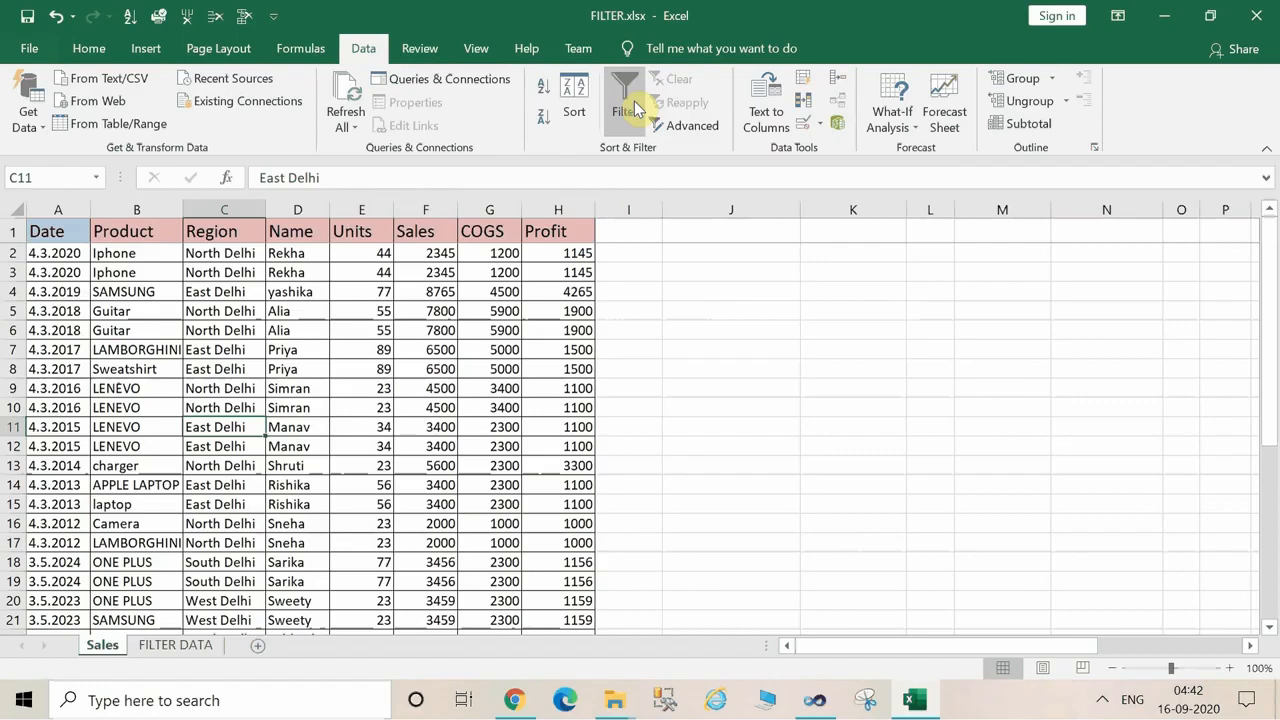
left_click(636, 109)
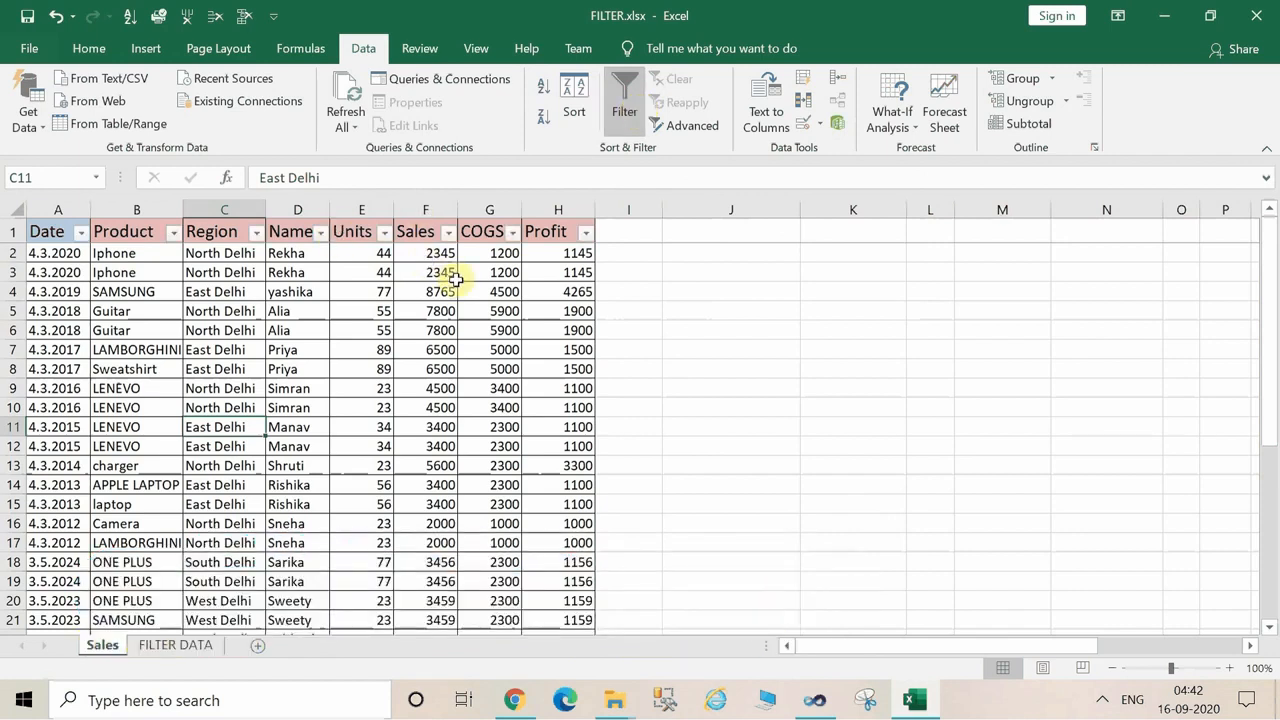
Sort the Sales table by the Name column from A to Z and clear the sort state.
left_click(322, 233)
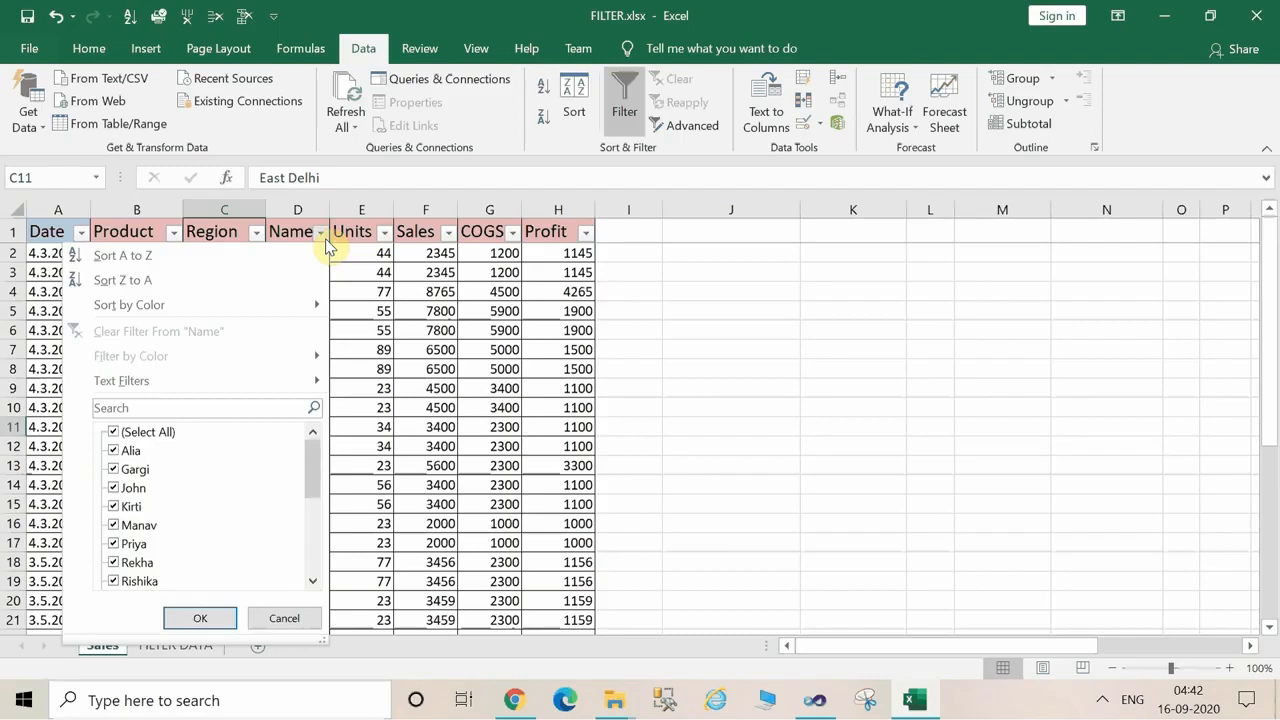
left_click(178, 256)
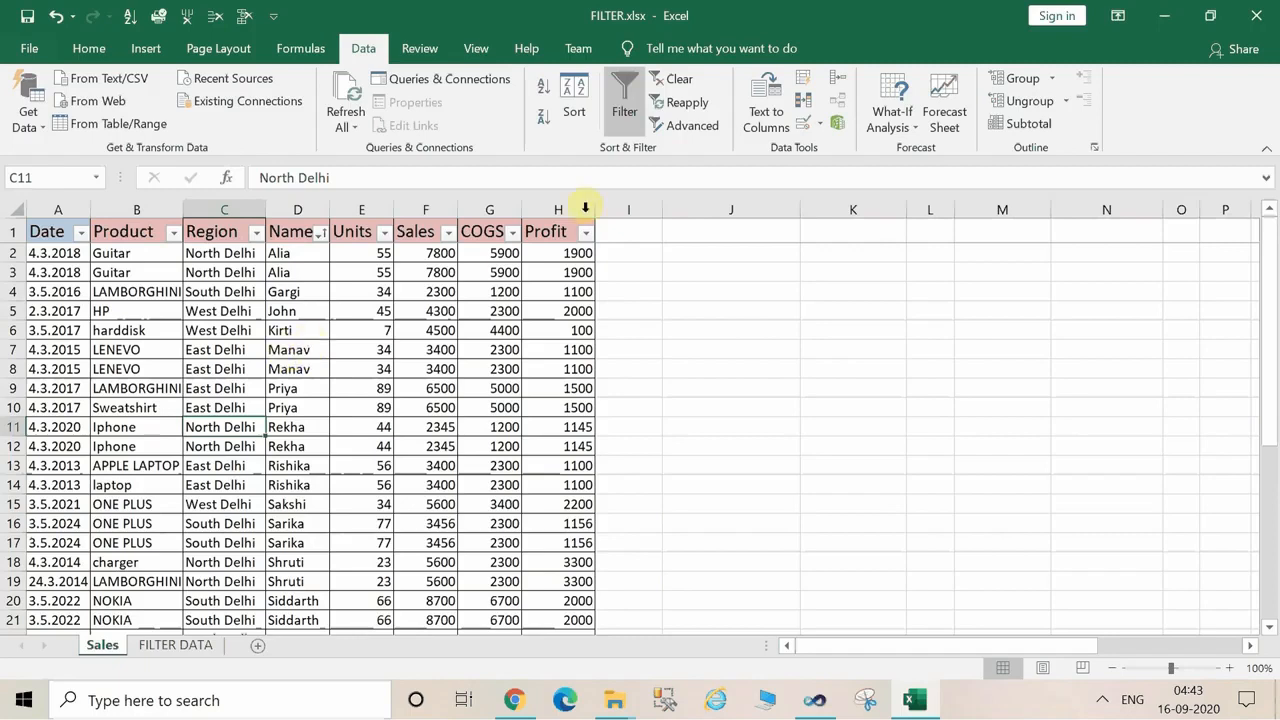
left_click(658, 84)
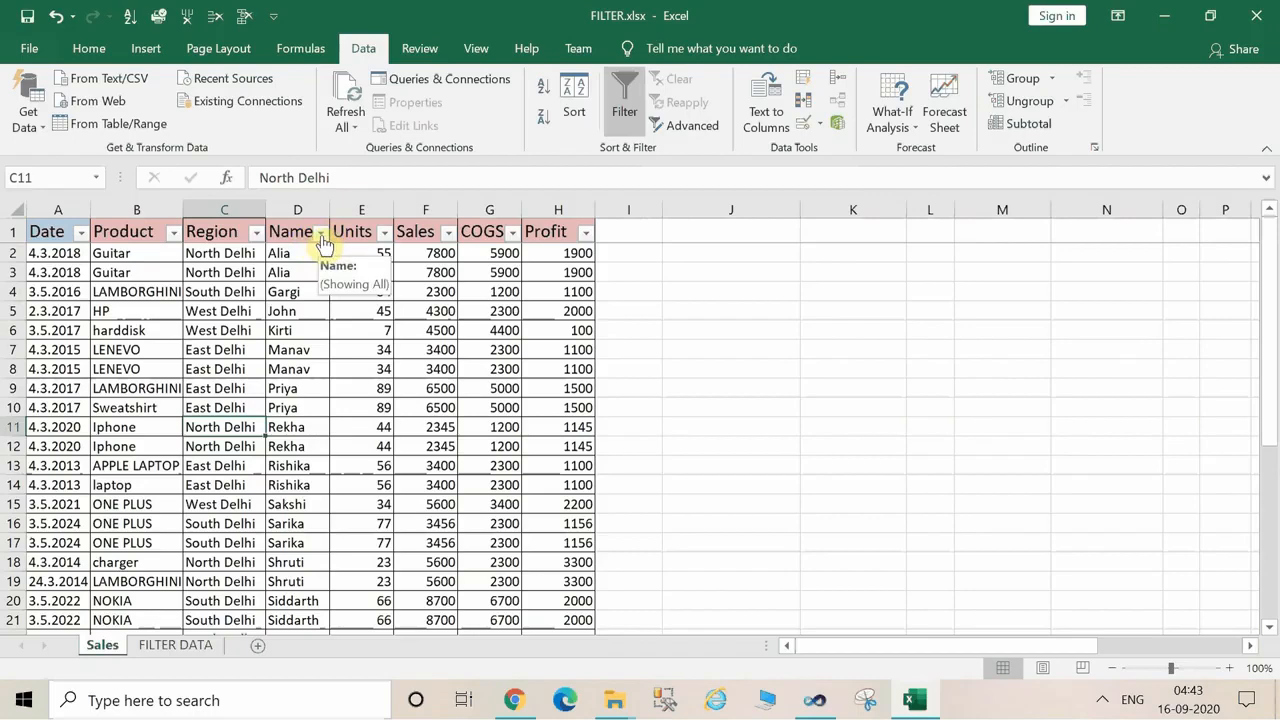
Sort the Sales table by the Name column from Z to A and clear the sort state.
left_click(321, 232)
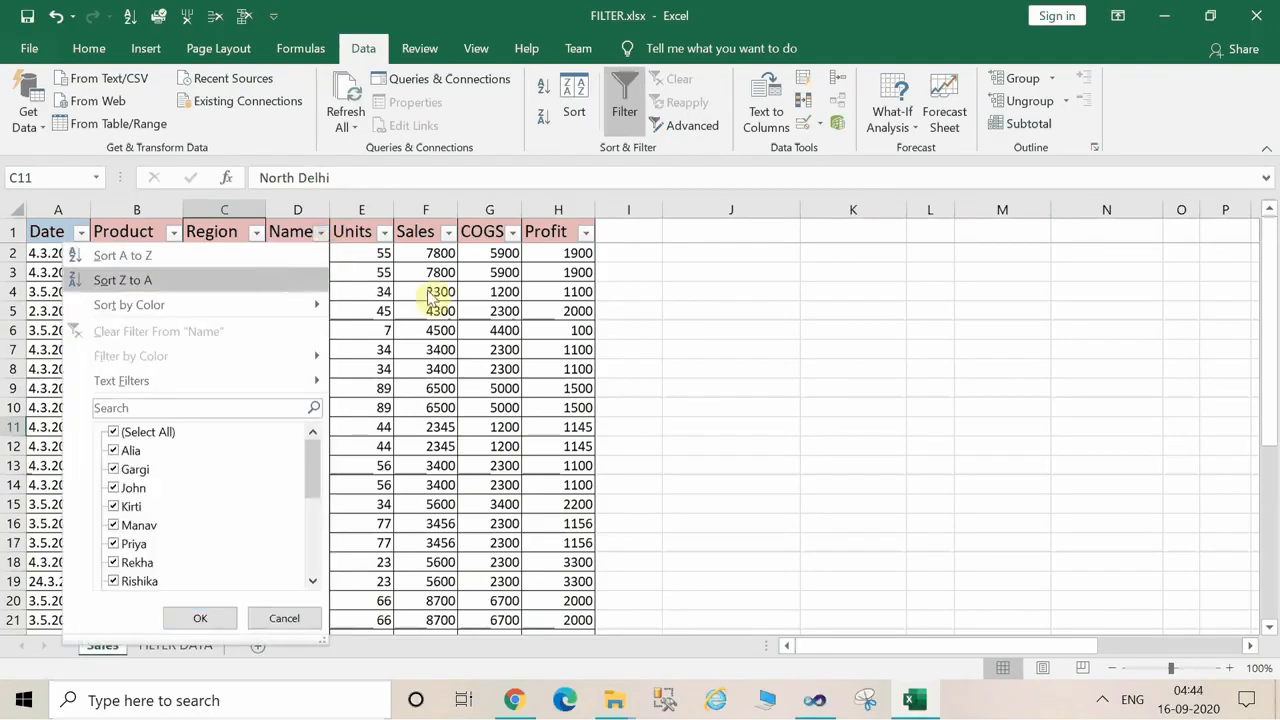
left_click(512, 310)
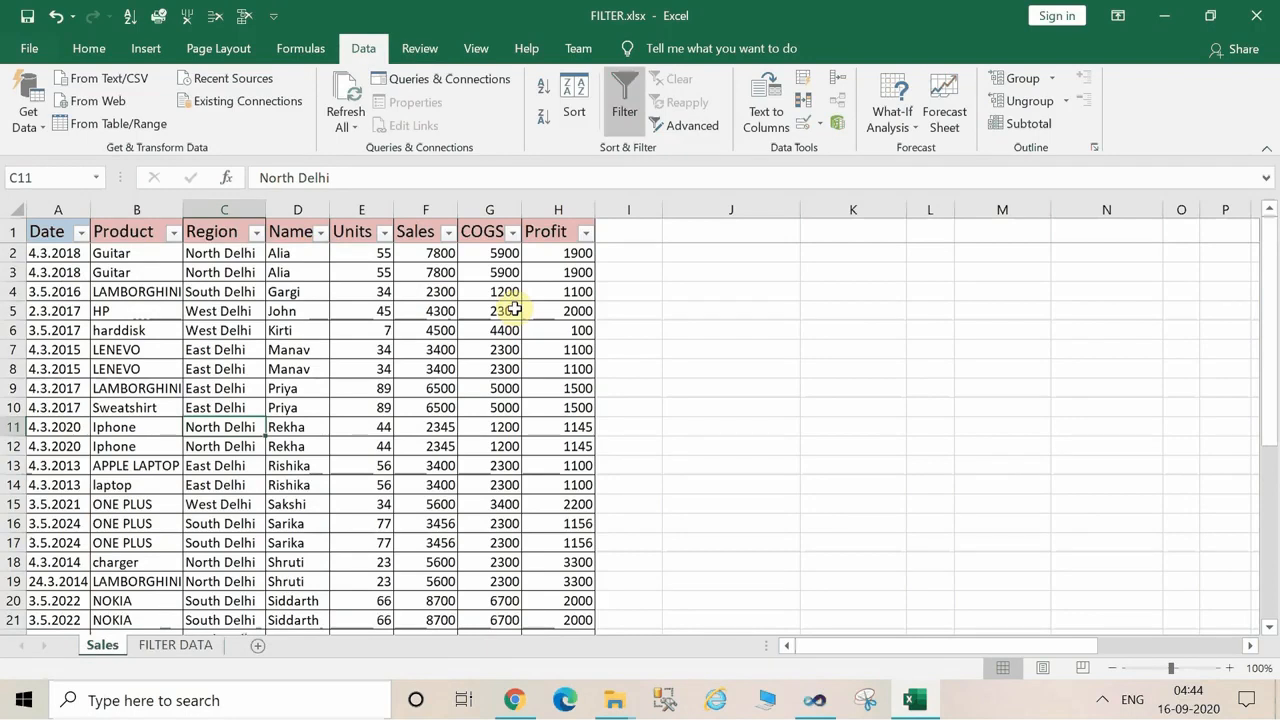
left_click(320, 232)
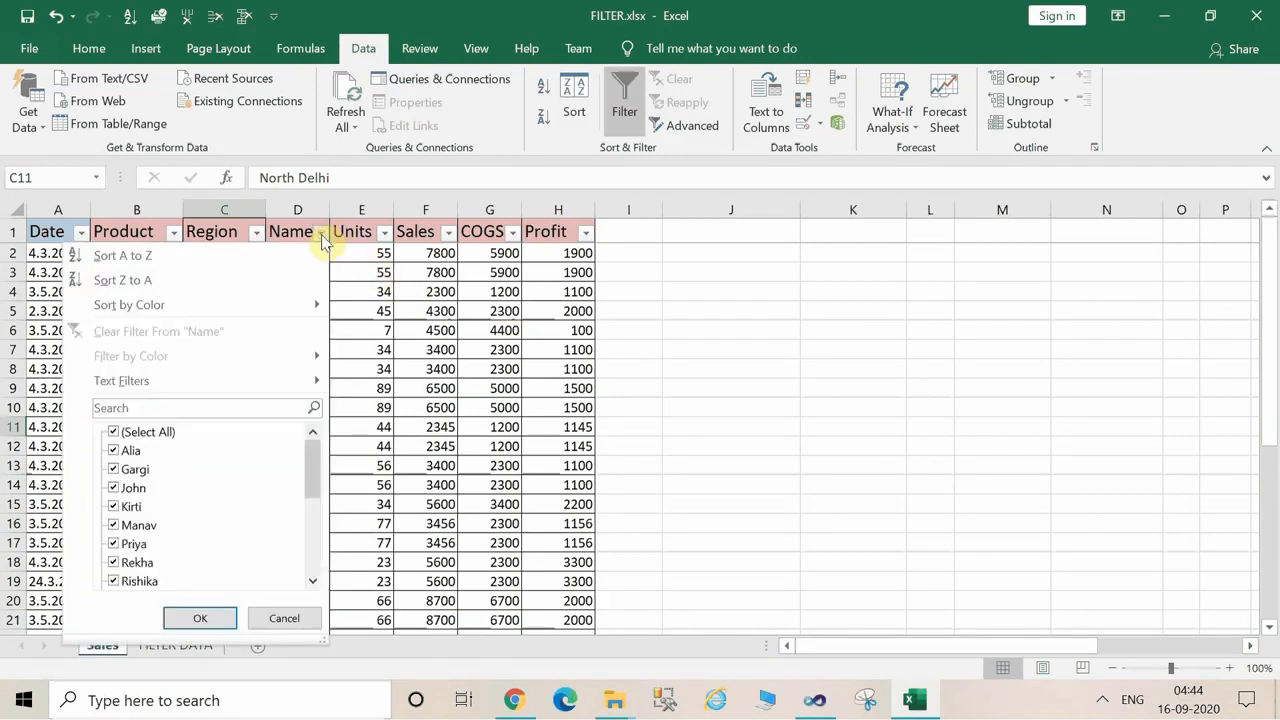
left_click(240, 281)
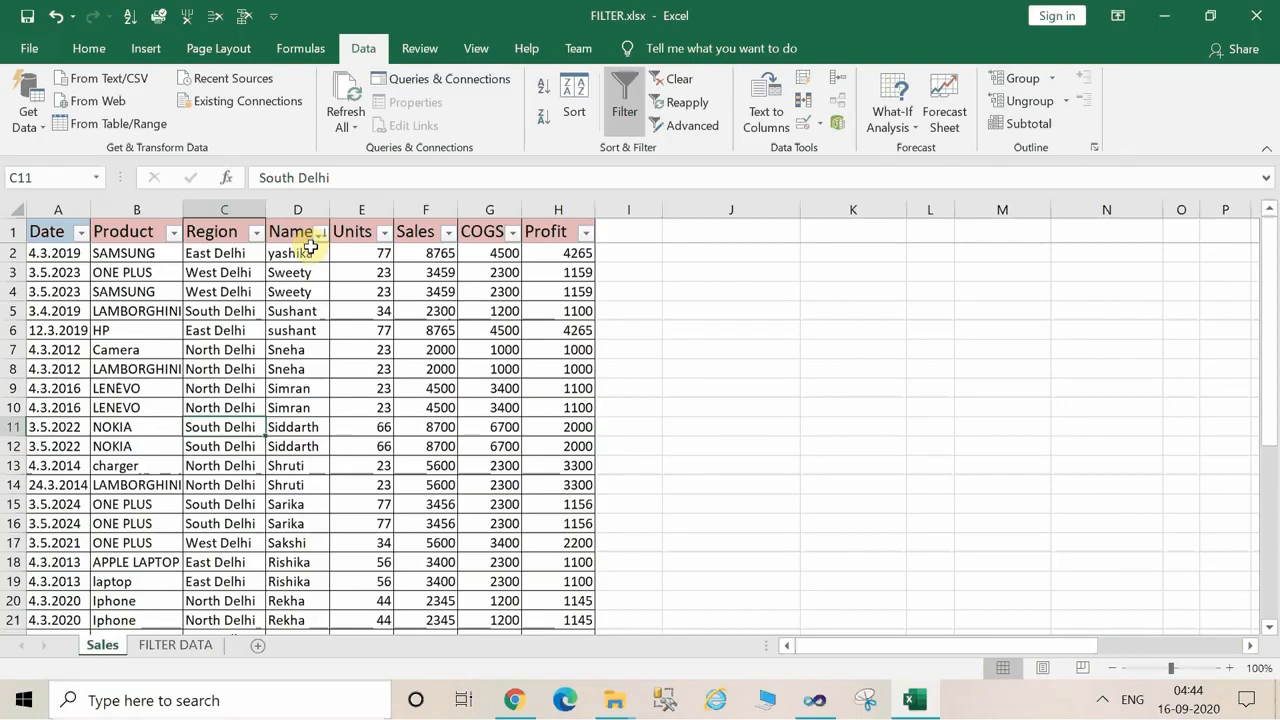
left_click(661, 87)
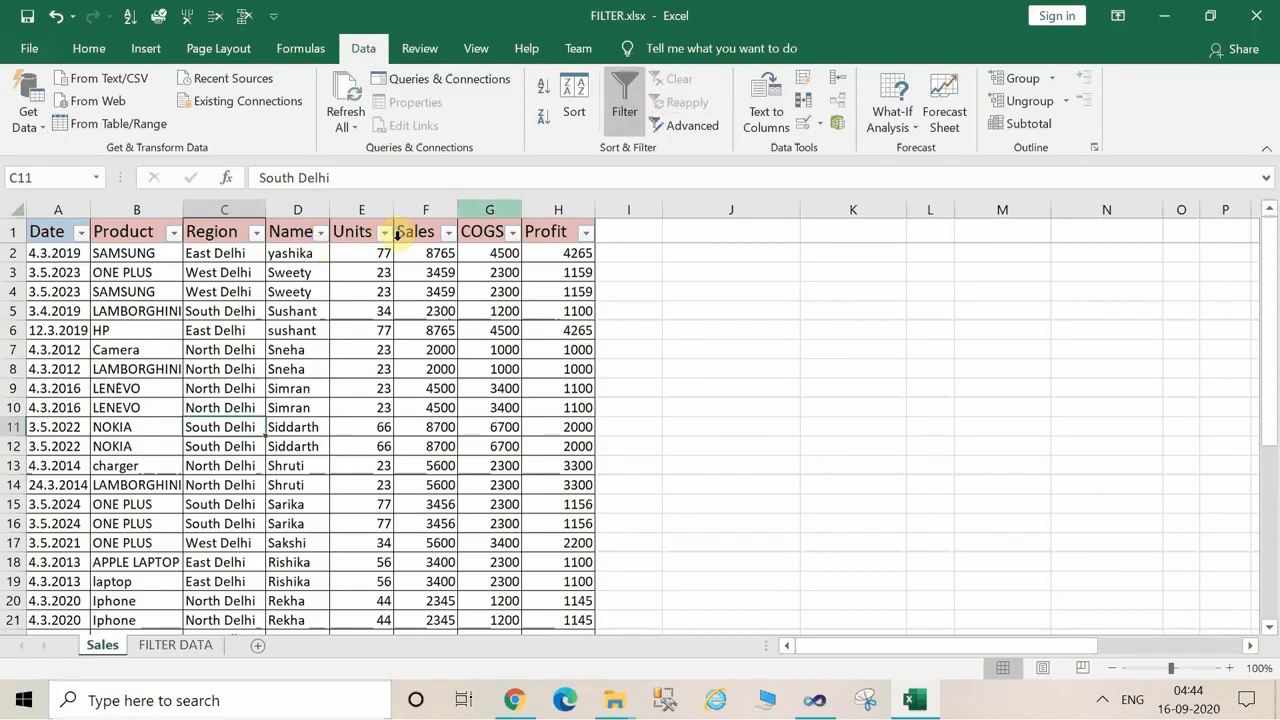
Filter the Name column to show only the person who sold the harddisk, and clear the filter.
left_click(321, 233)
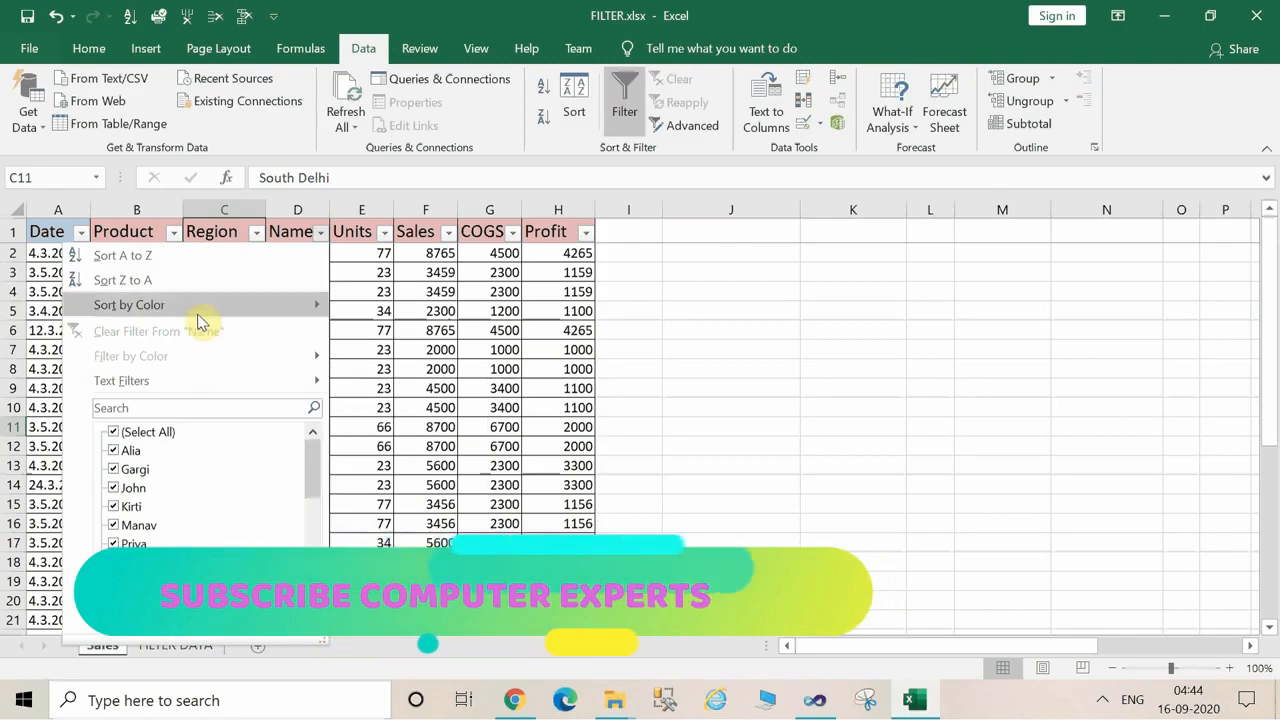
mouse_move(198, 318)
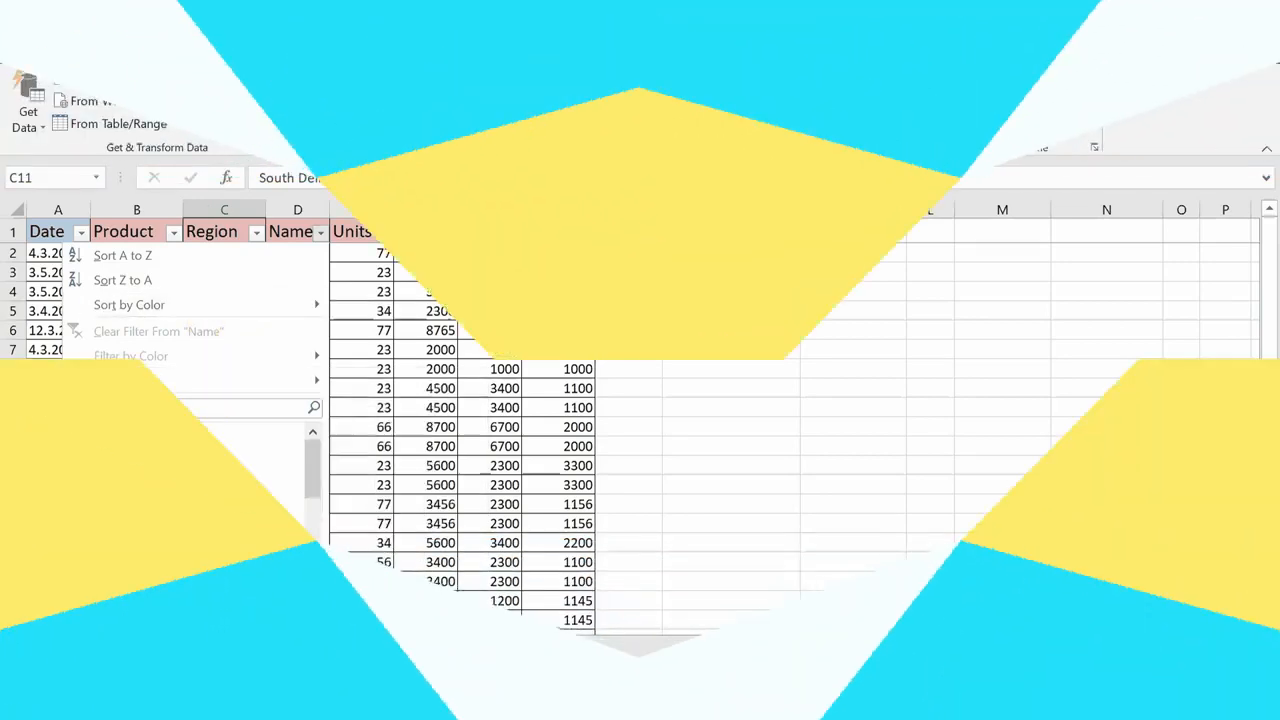
left_click(119, 436)
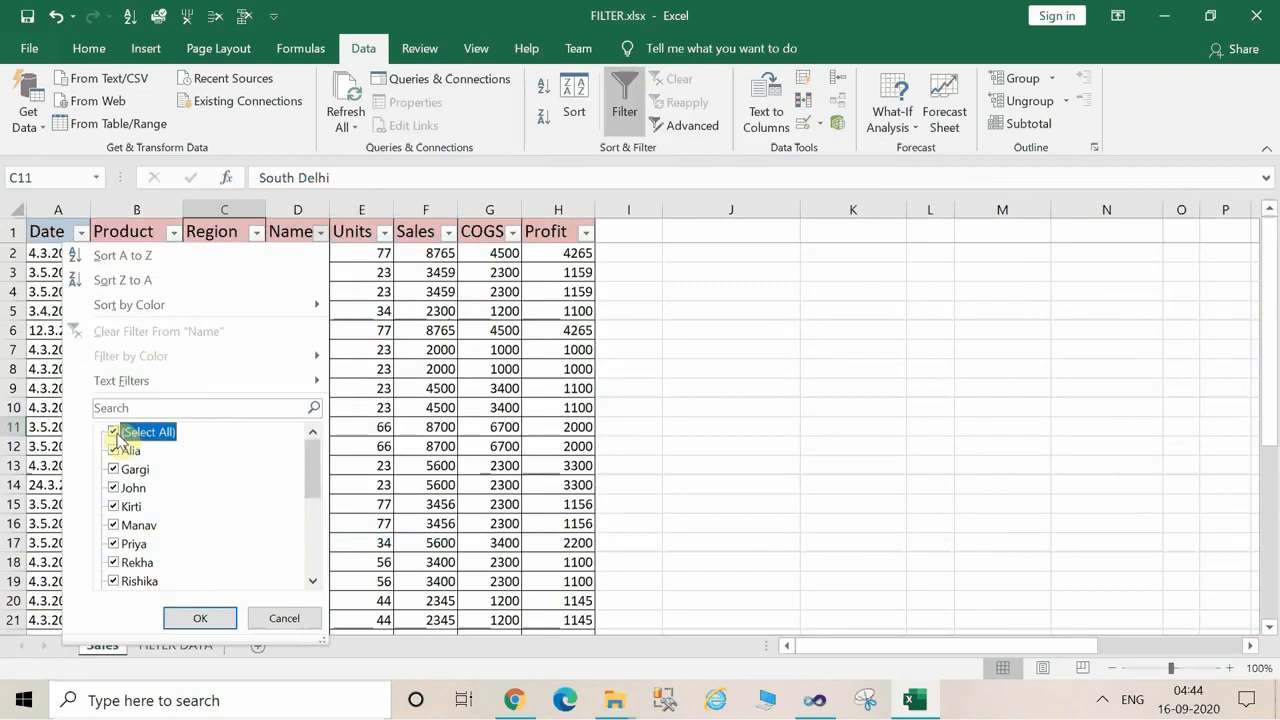
left_click(114, 432)
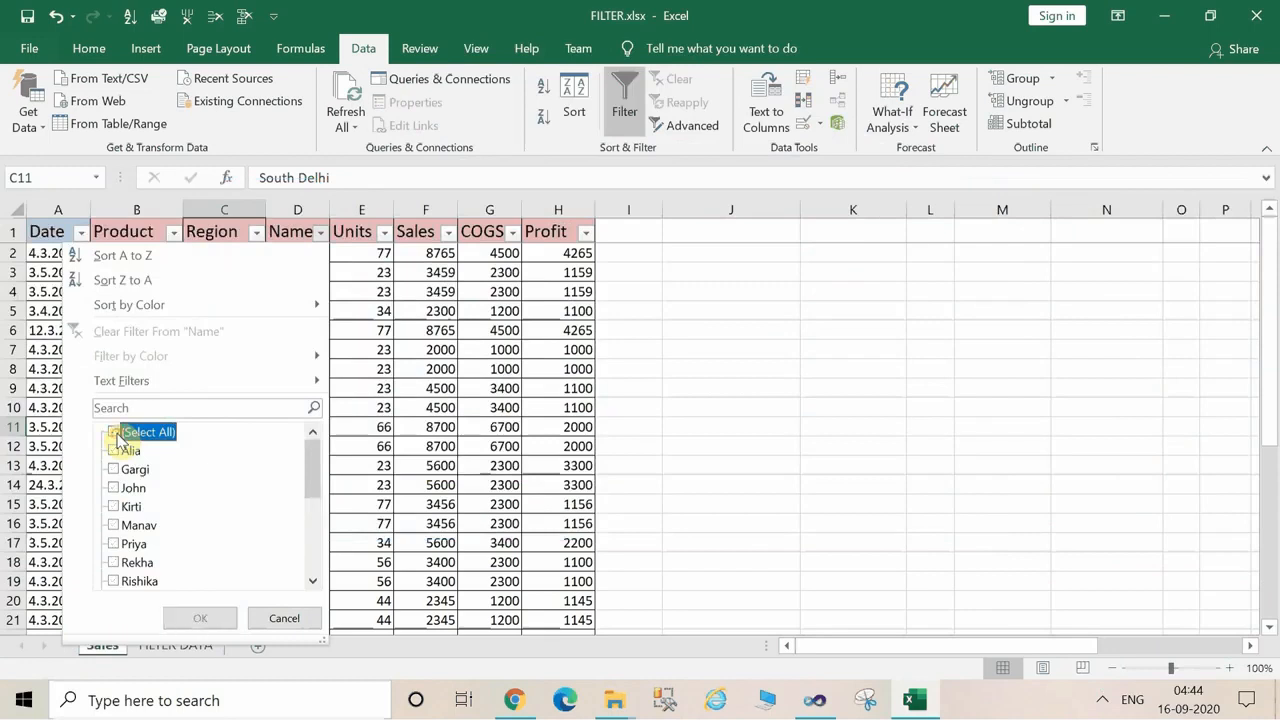
left_click(115, 507)
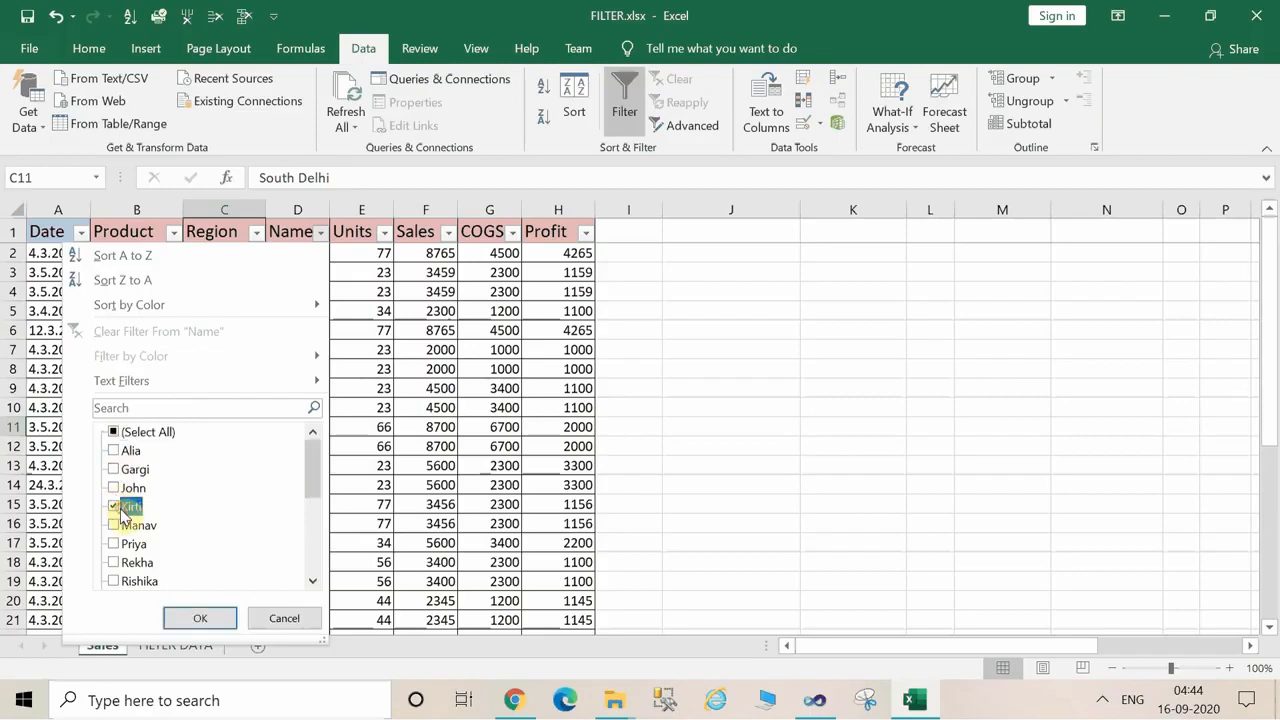
left_click(201, 619)
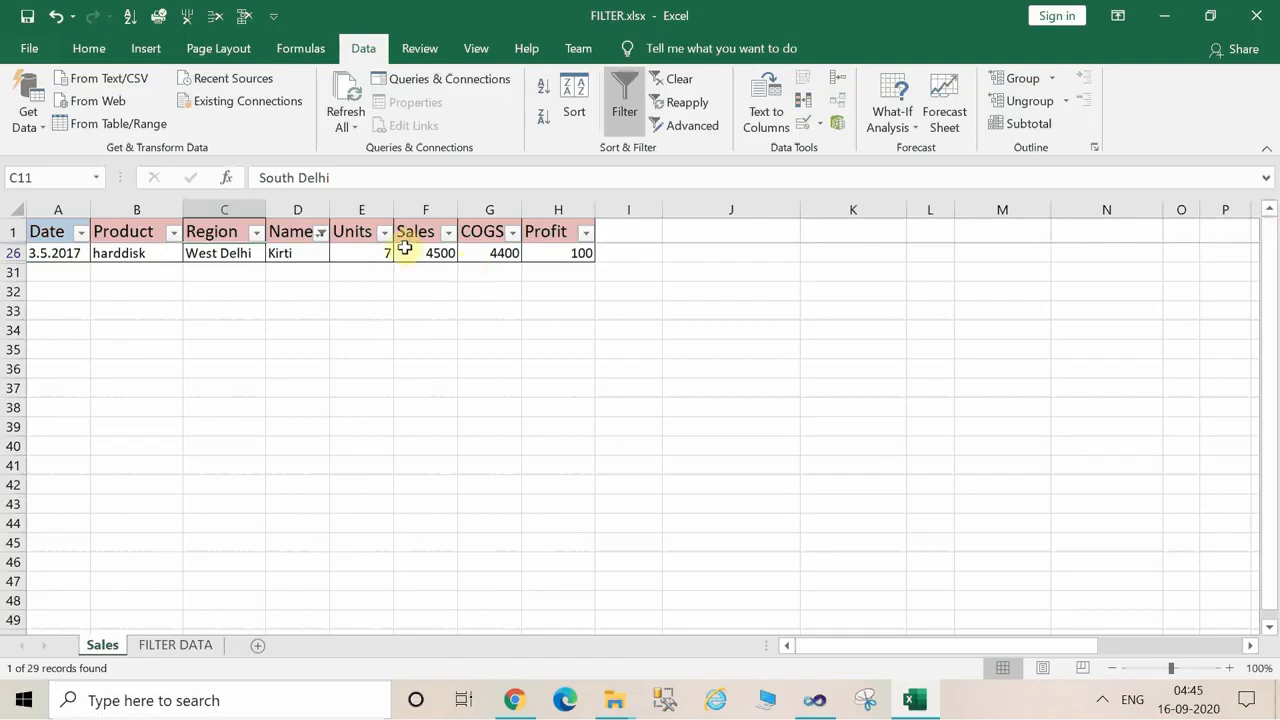
left_click(678, 79)
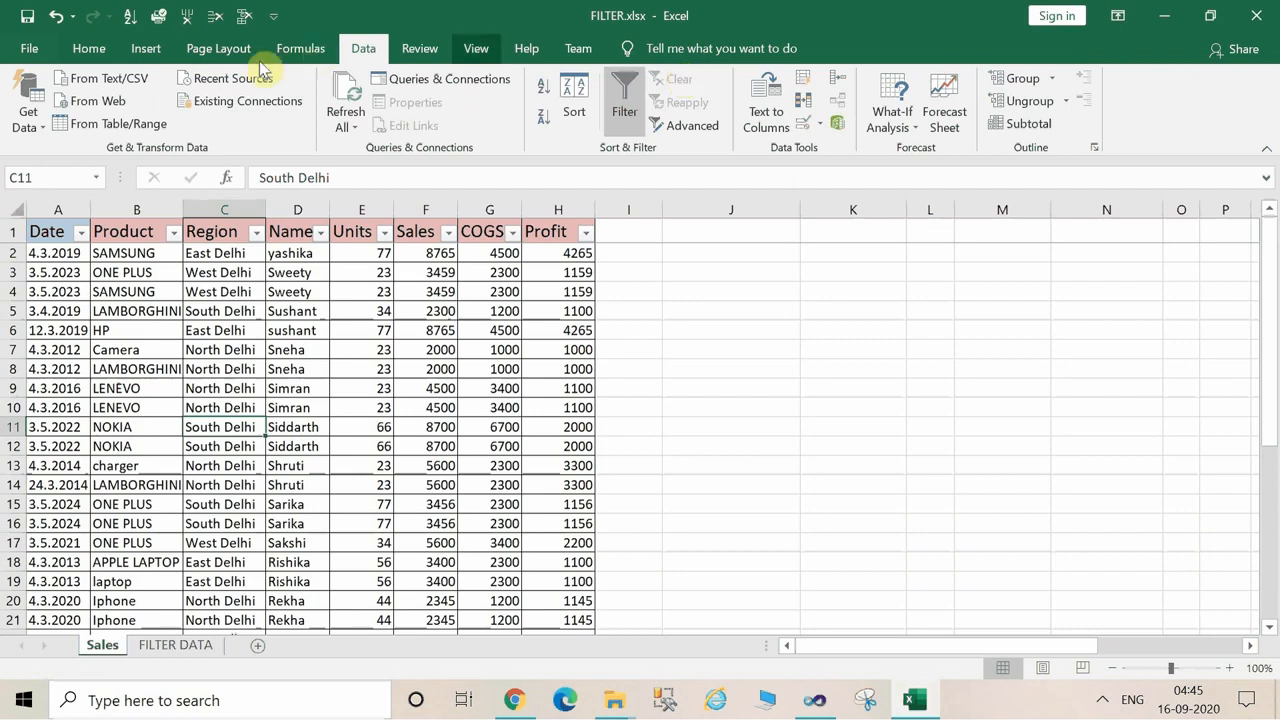
Filter the Name column by searching for the first name of the person with 89 units sold.
left_click(320, 233)
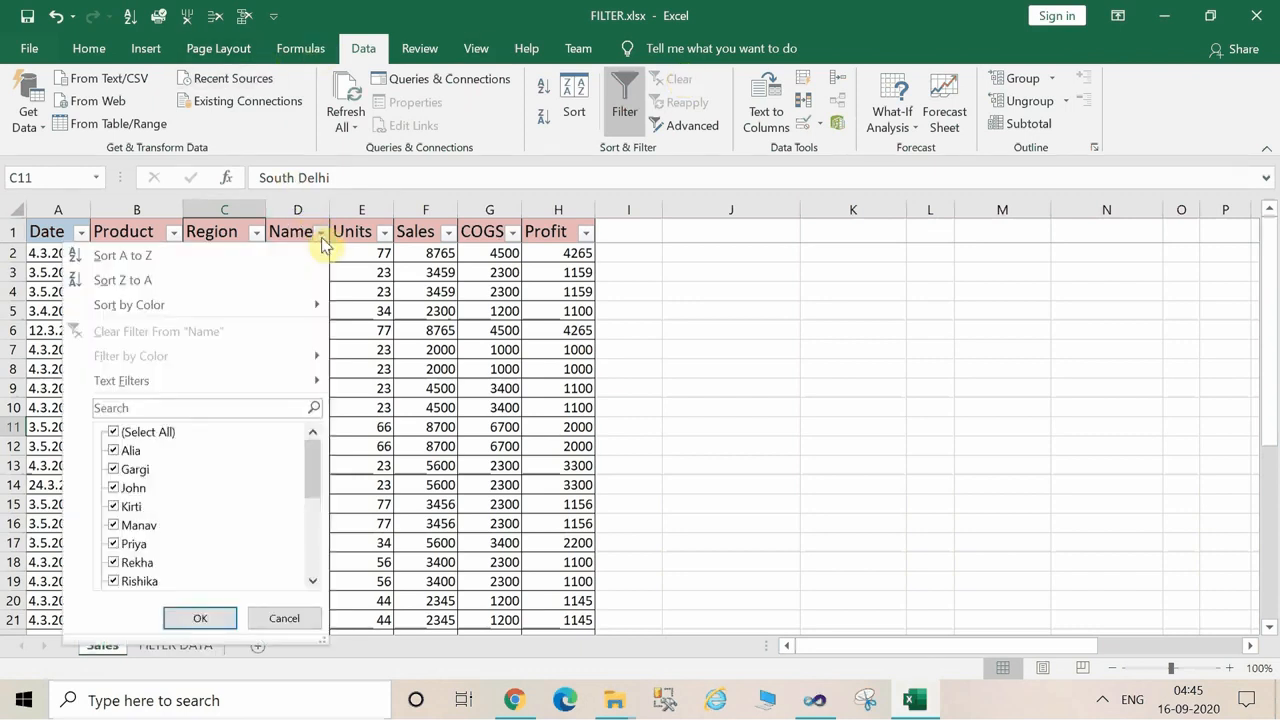
left_click(222, 404)
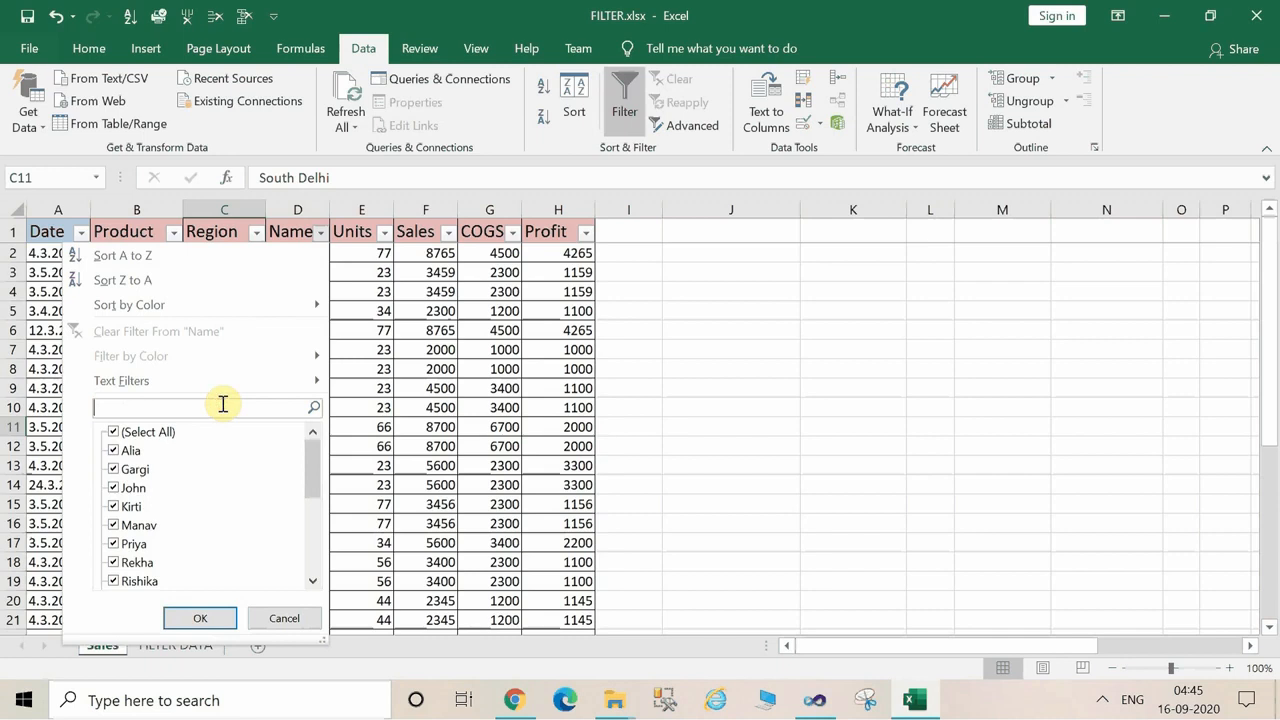
type("PRIYA")
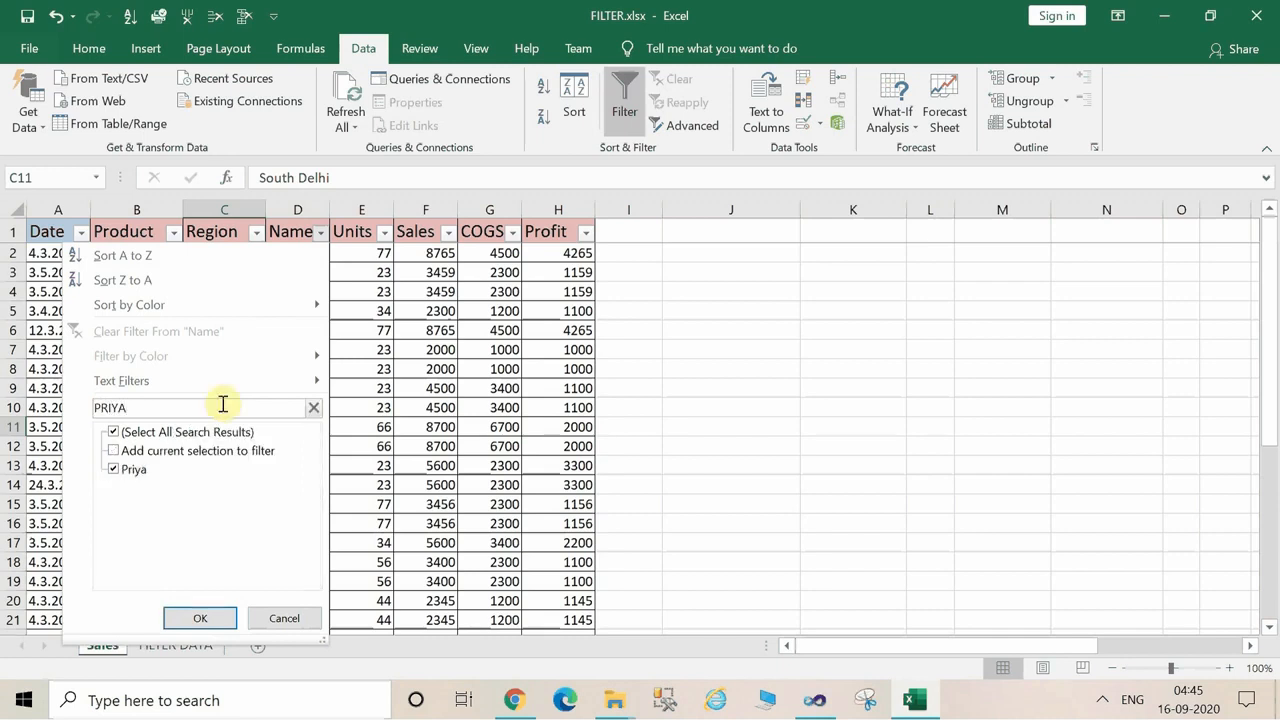
left_click(212, 617)
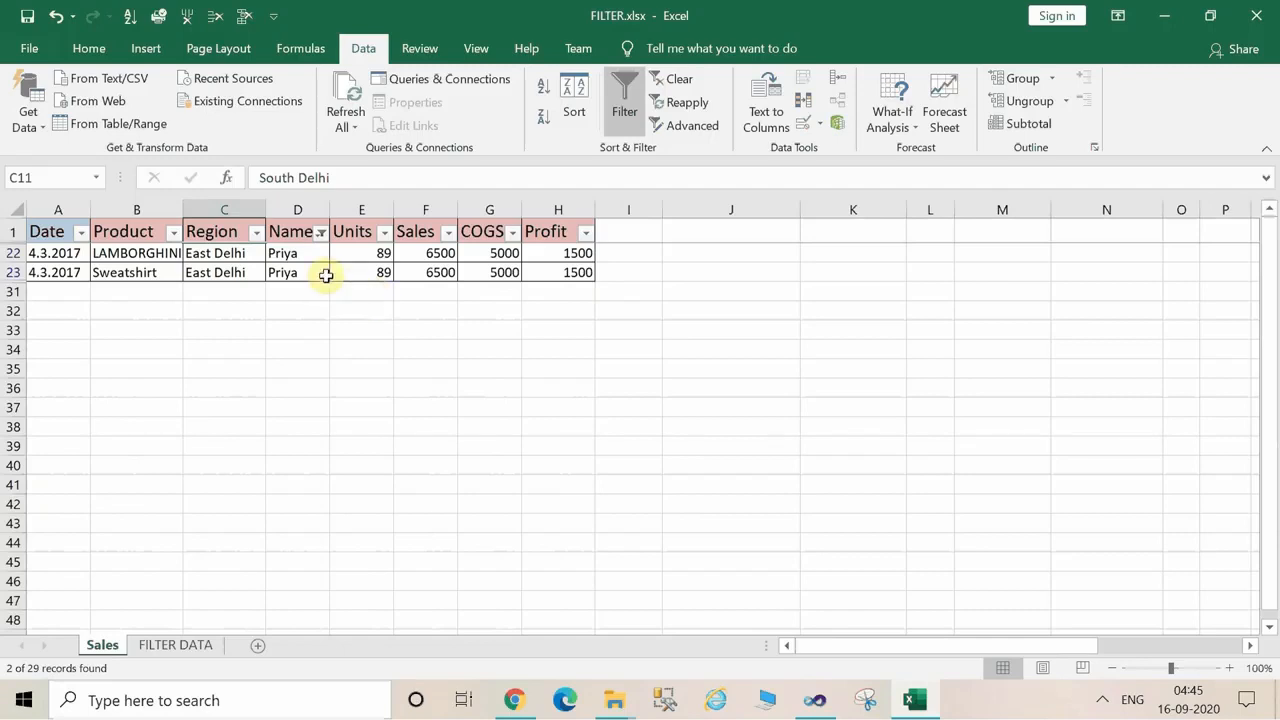
Copy the filtered Sales table with its headers and paste it into the FILTER DATA sheet at E16.
left_click(289, 257)
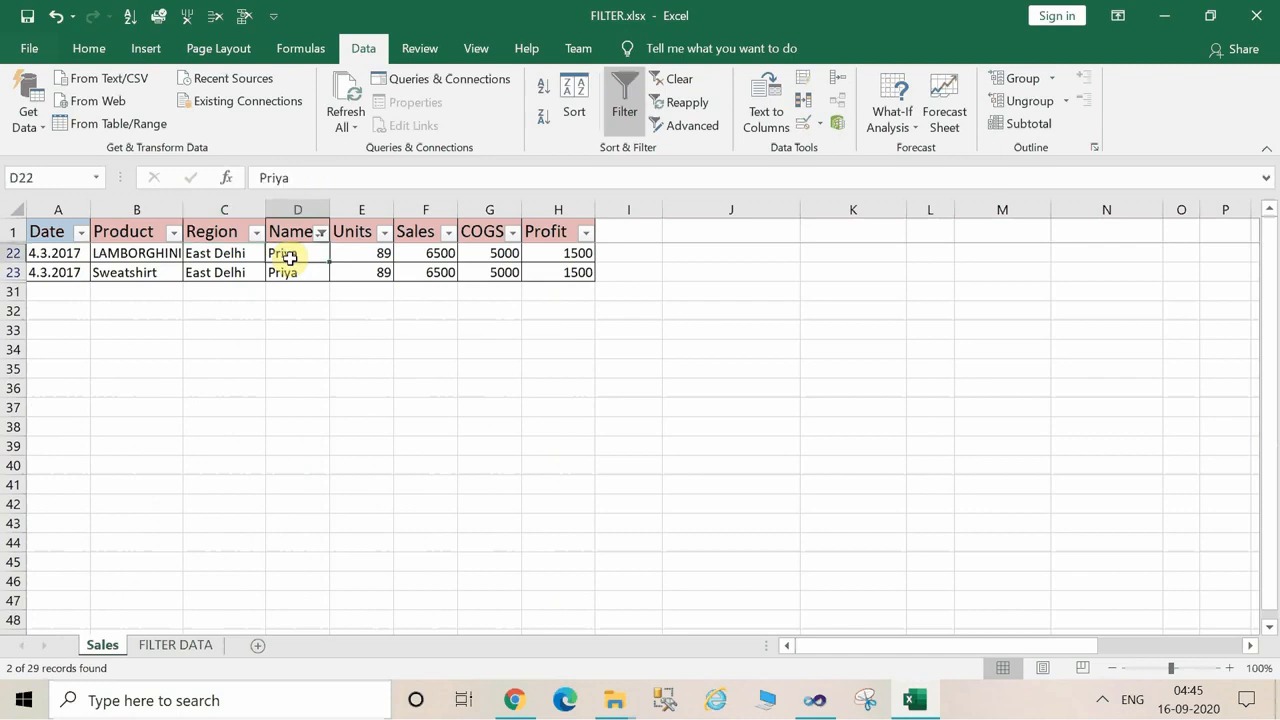
key("ctrl+a")
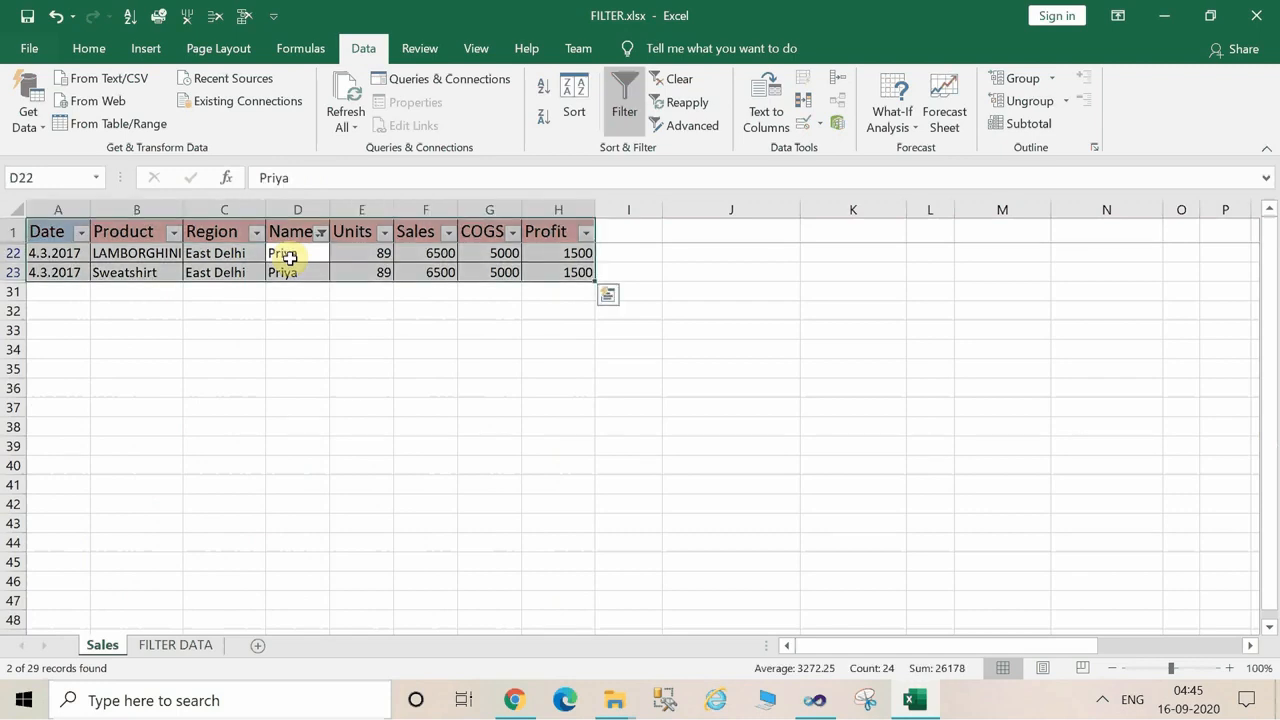
key("ctrl+c")
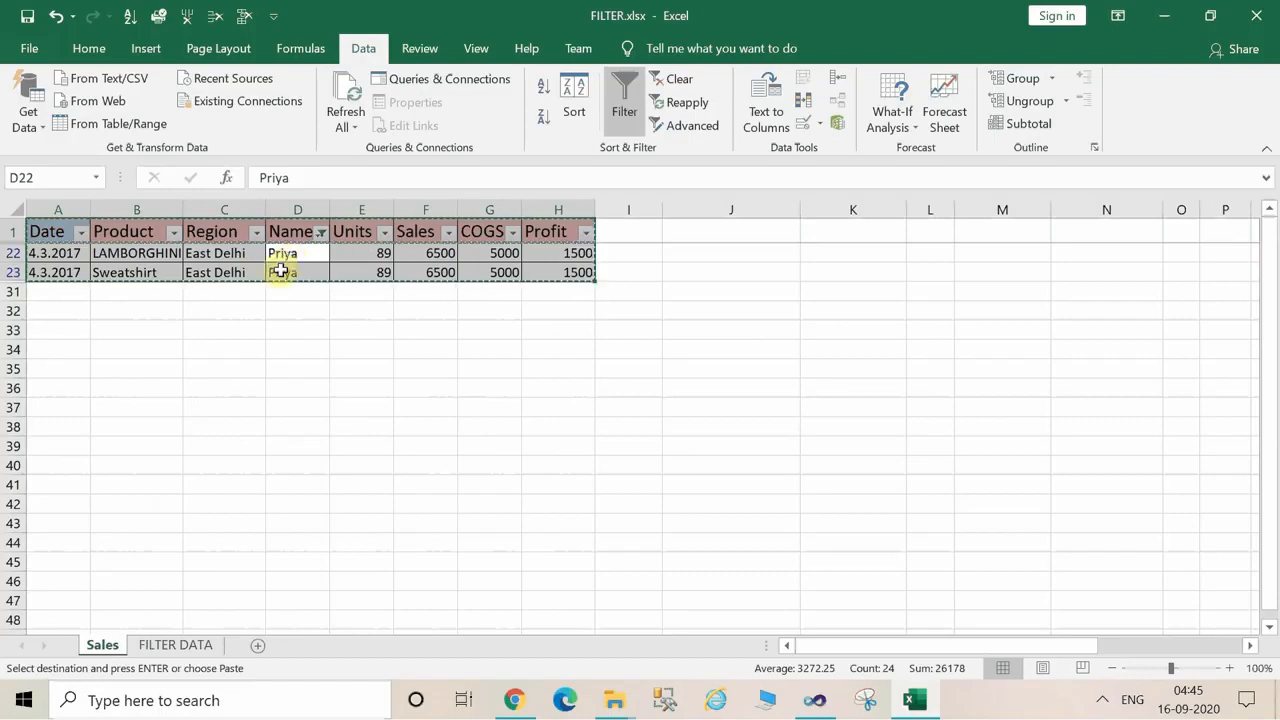
left_click(205, 652)
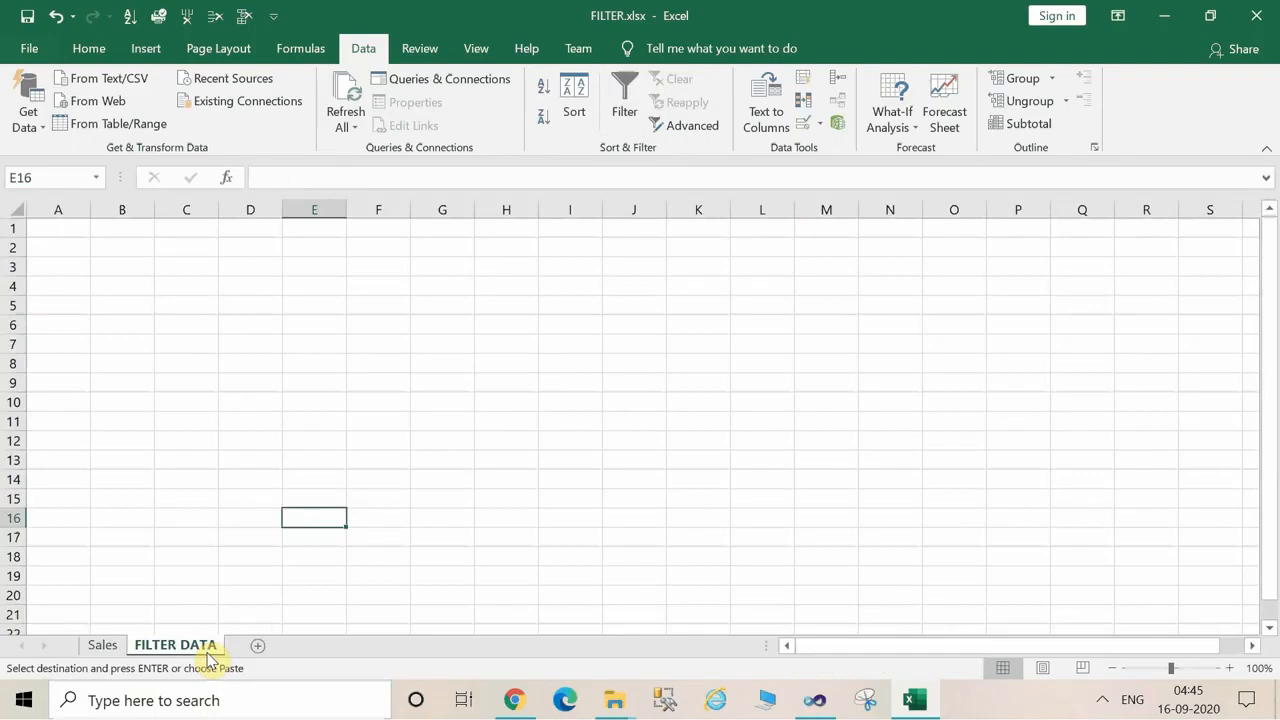
key("ctrl+v")
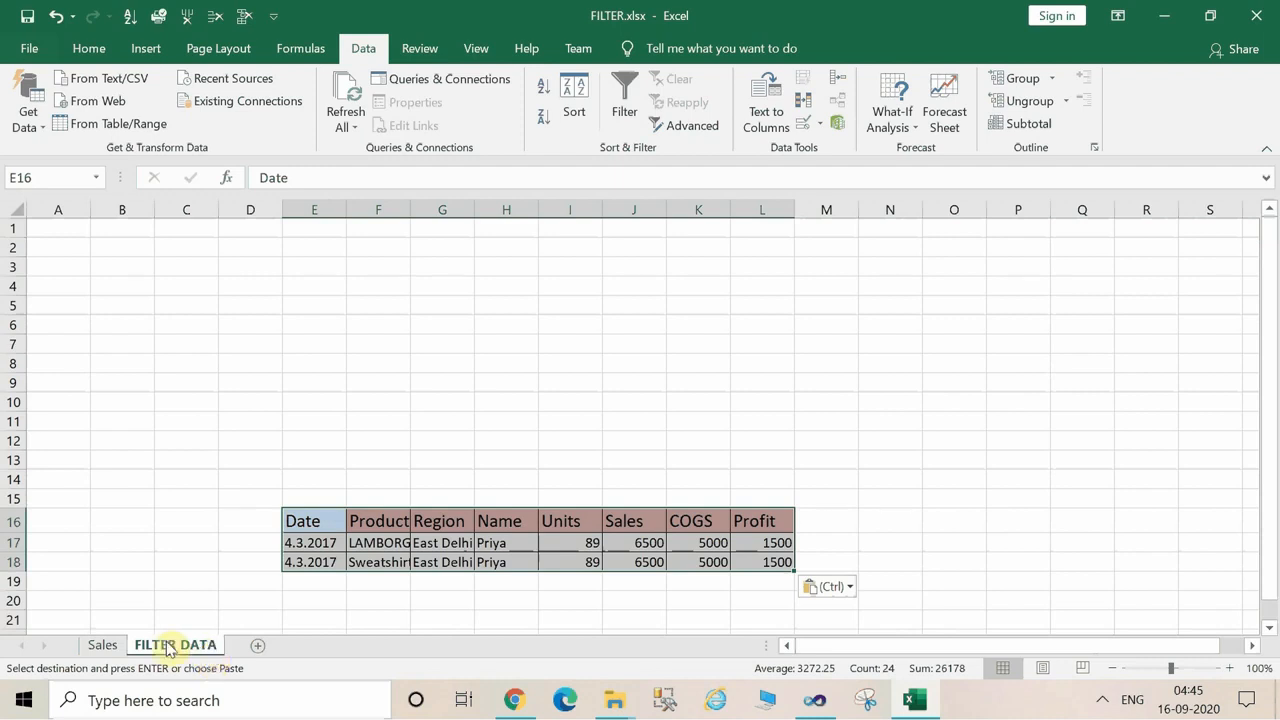
Return to the Sales sheet, clear the Name filter and deselect the table by selecting G5.
left_click(117, 648)
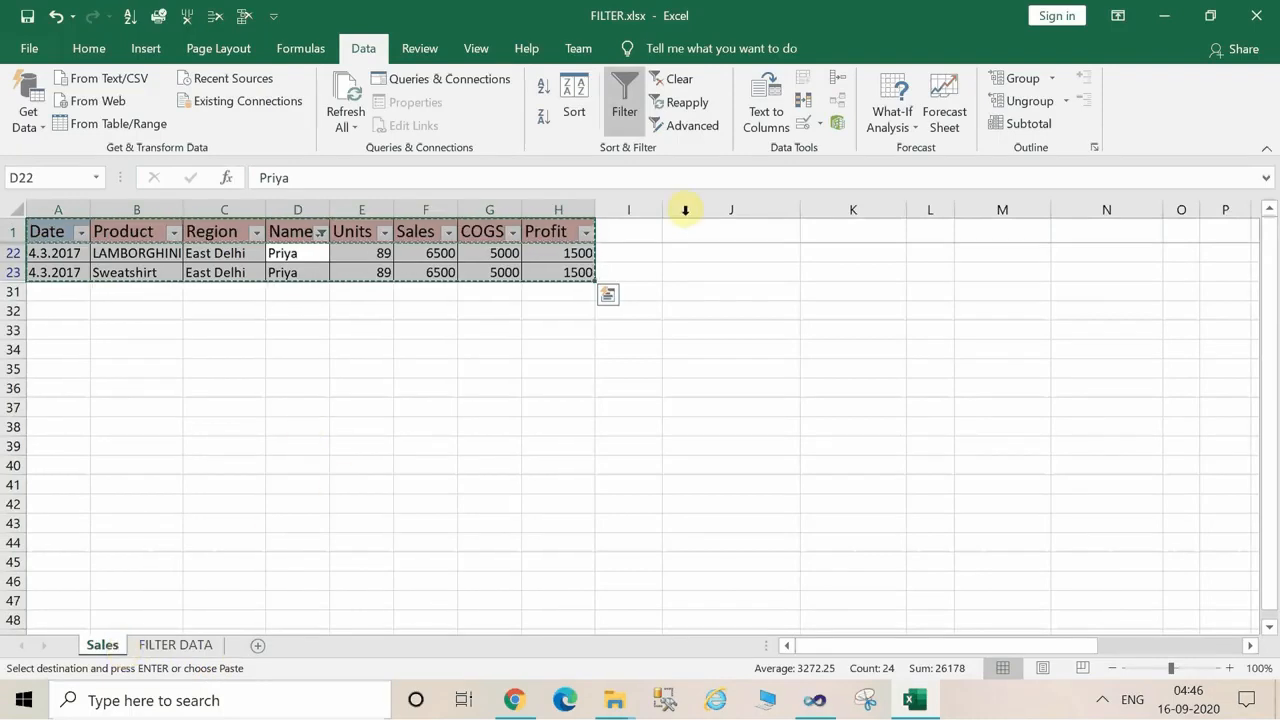
left_click(672, 82)
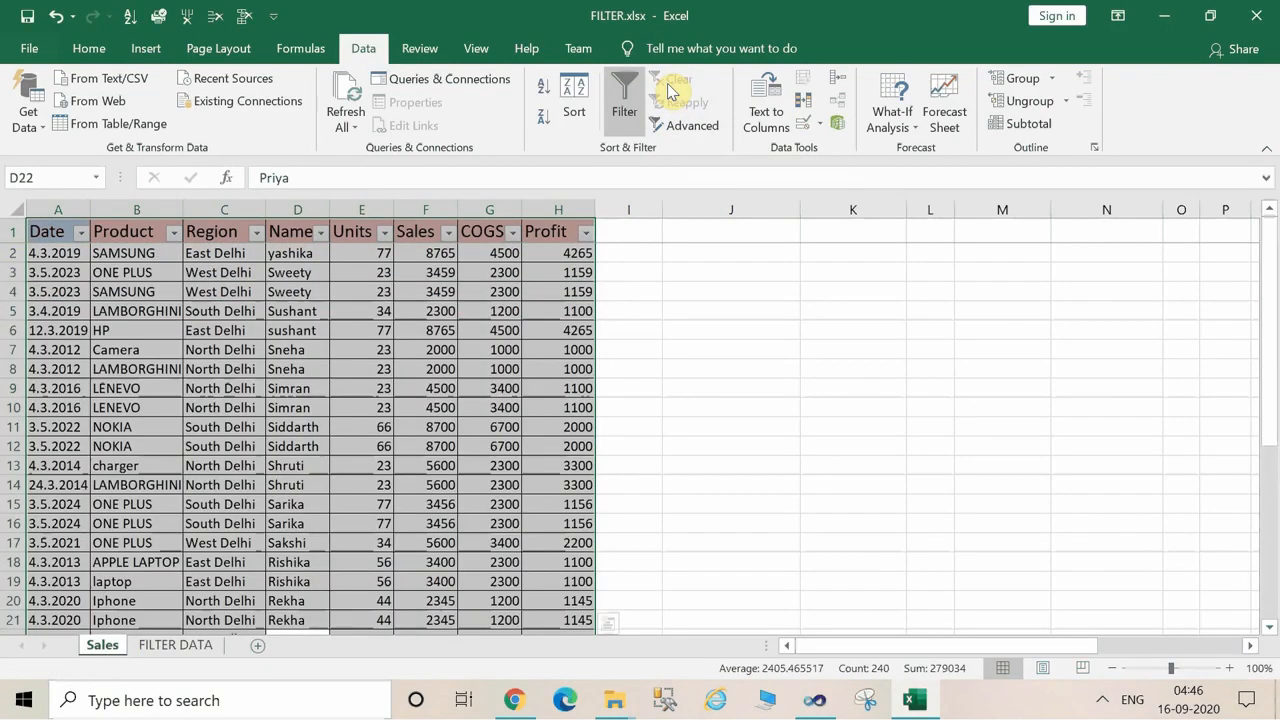
left_click(483, 310)
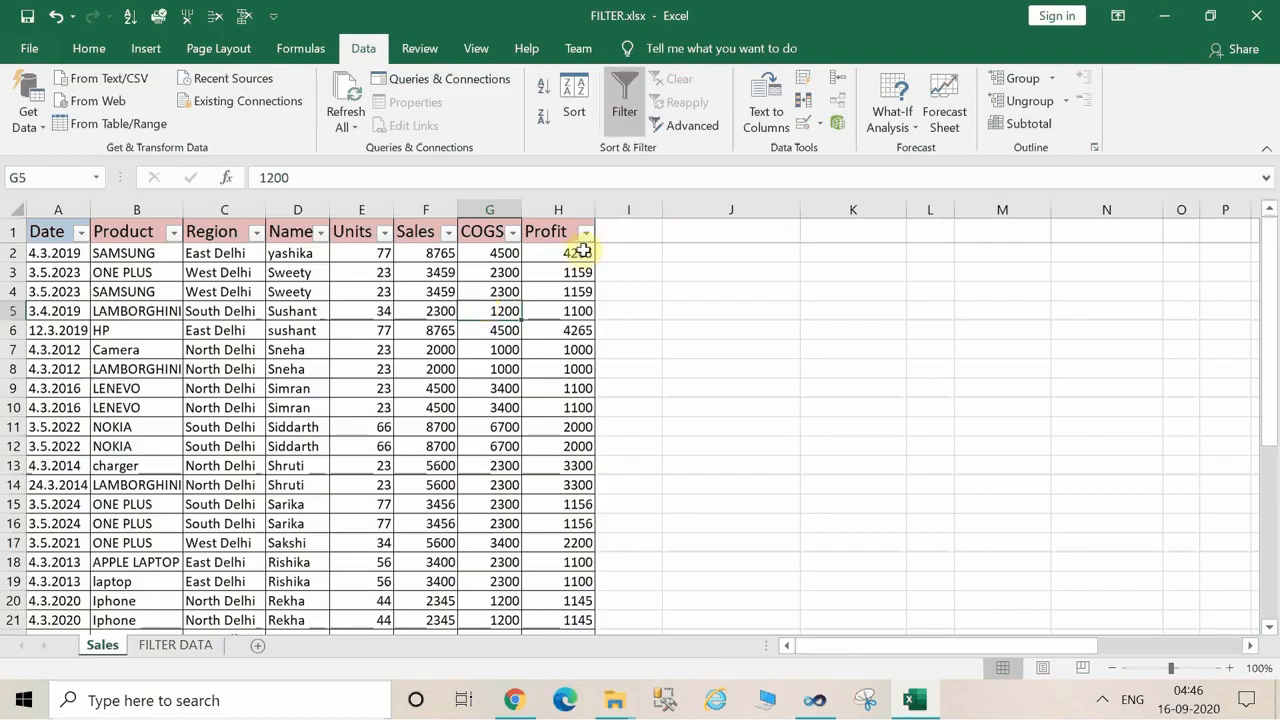
Sort the Sales table by the Profit column from smallest to largest.
left_click(503, 253)
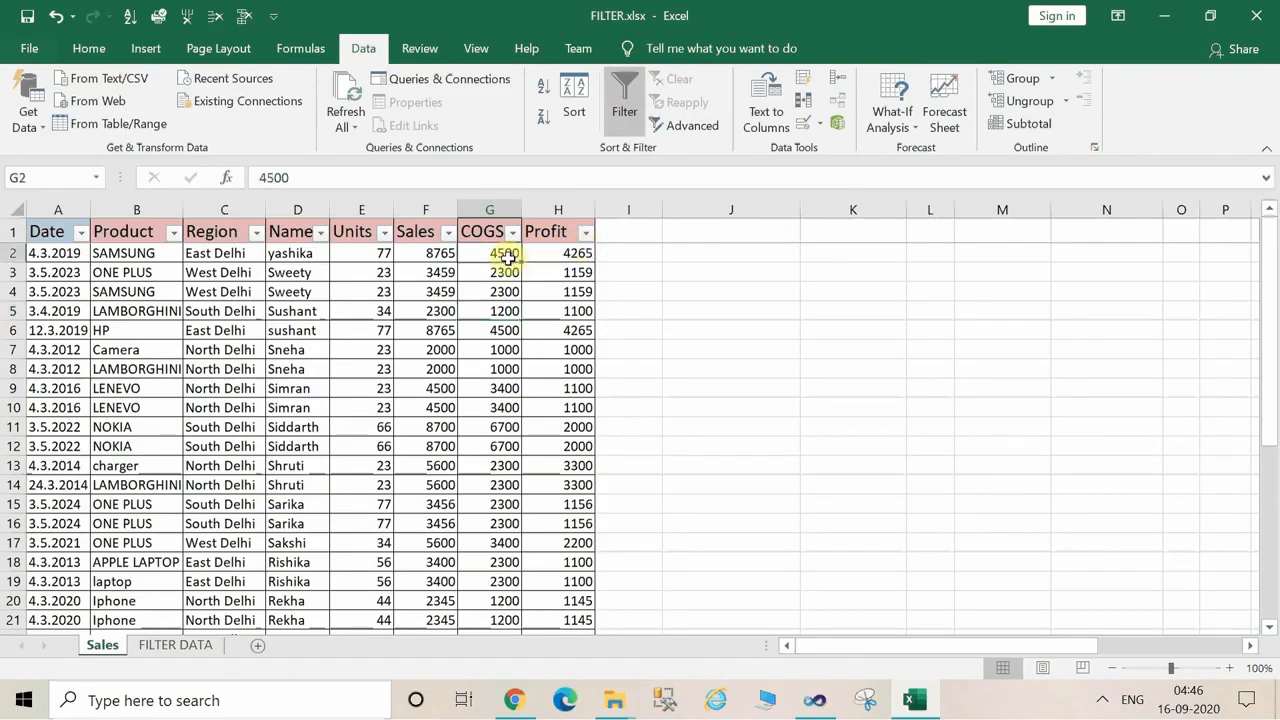
left_click(567, 271)
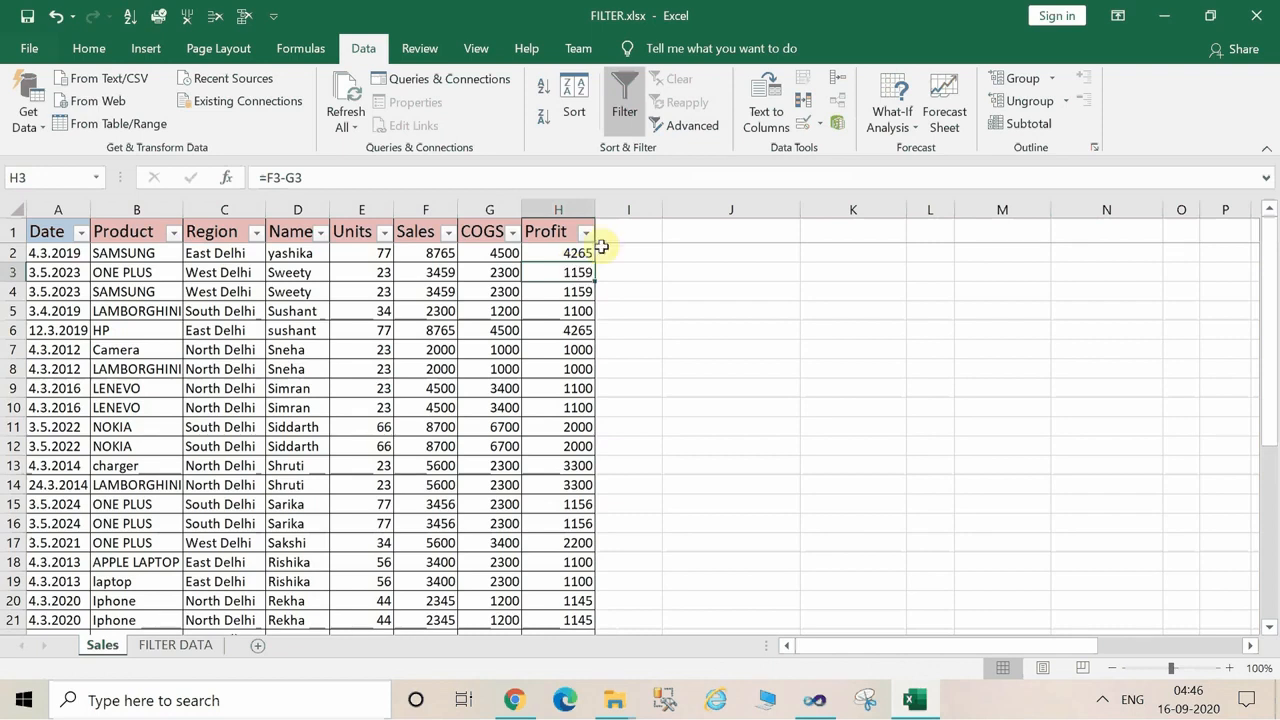
left_click(586, 234)
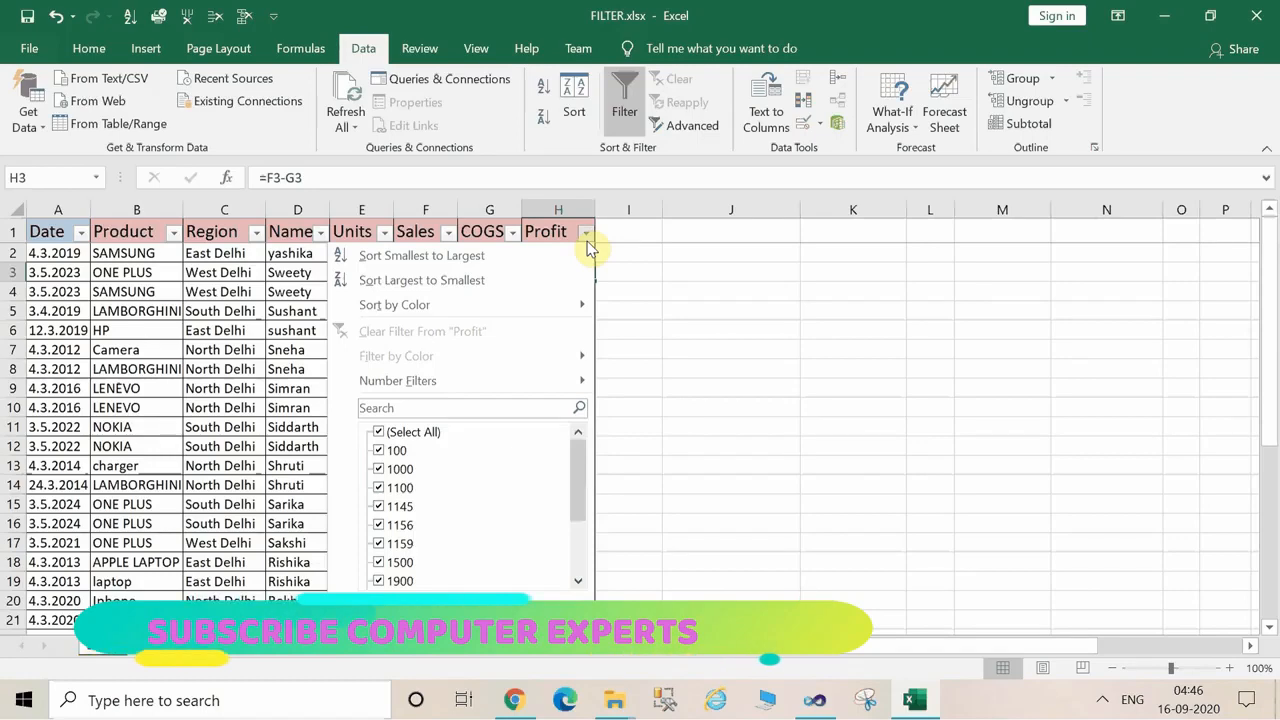
left_click(516, 257)
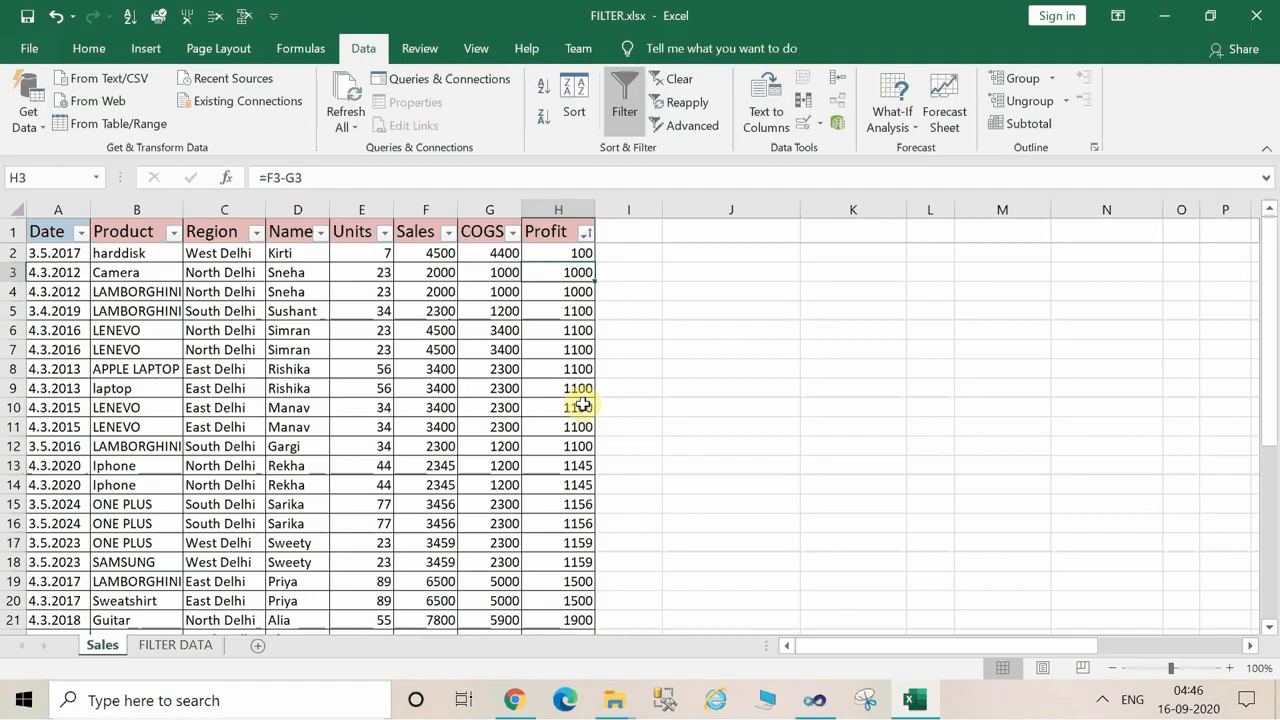
Sort the Sales table by the Profit column from largest to smallest and clear the sort state.
left_click(584, 237)
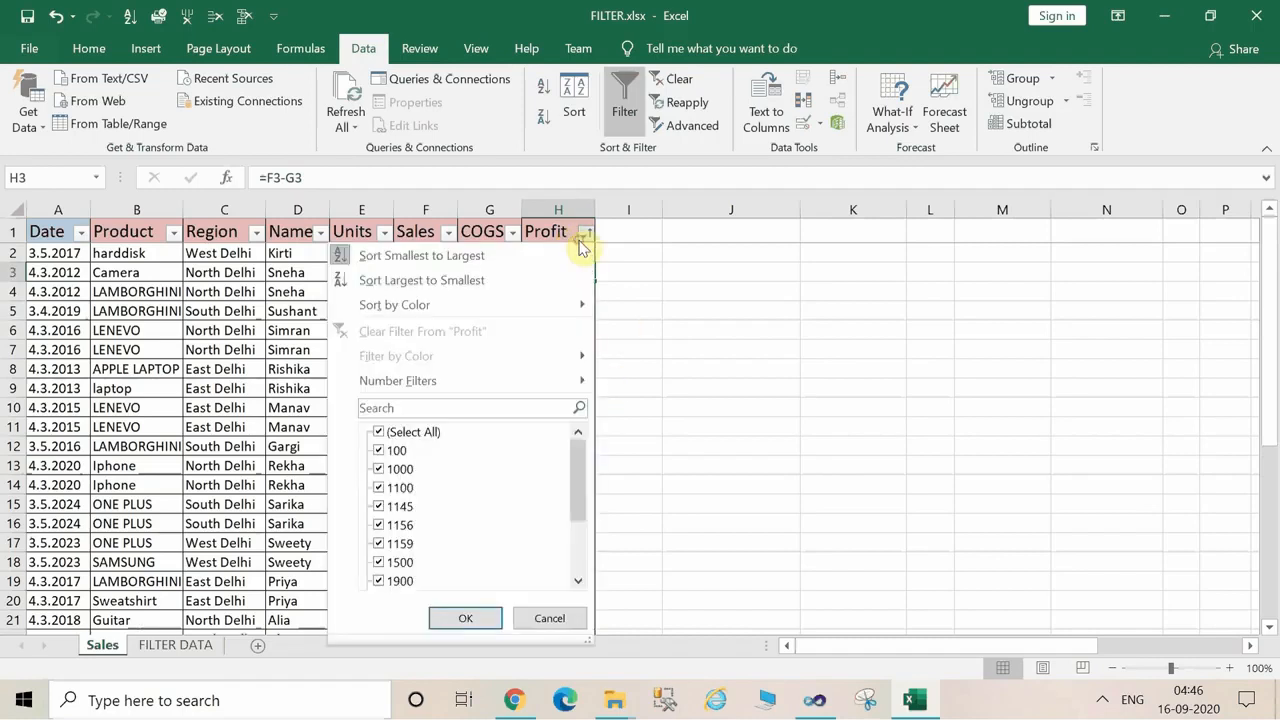
left_click(494, 280)
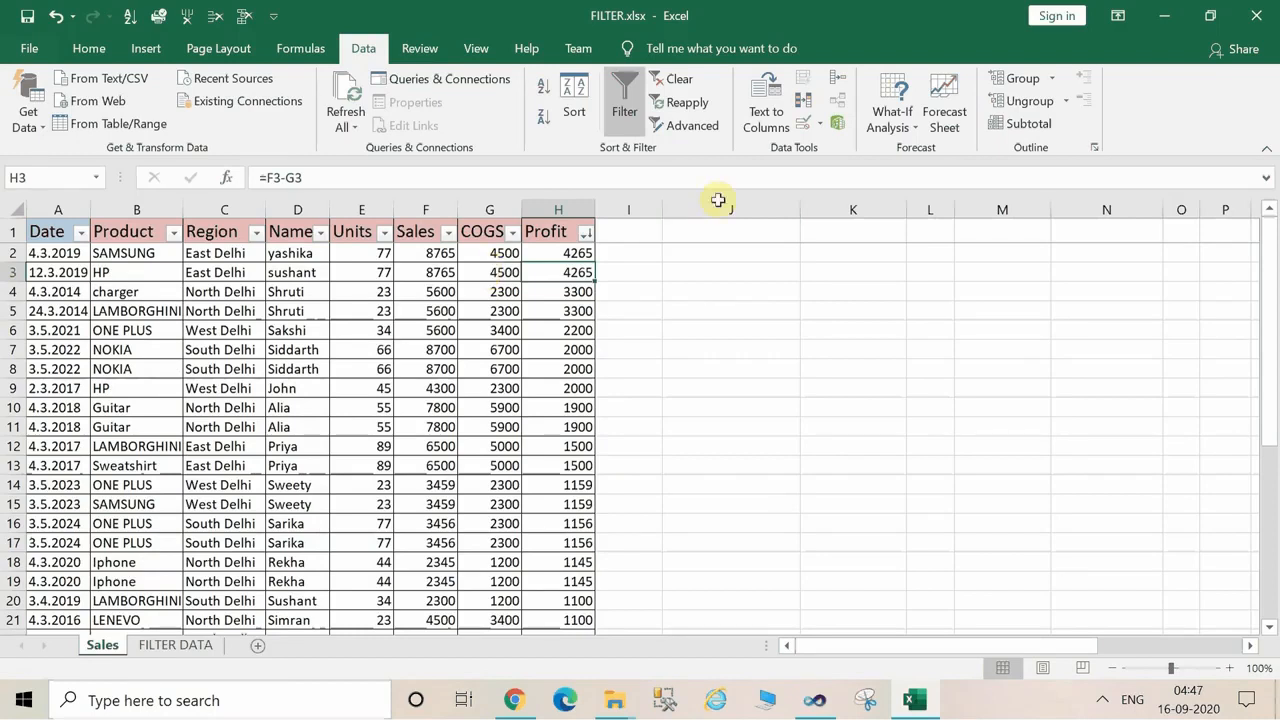
left_click(665, 80)
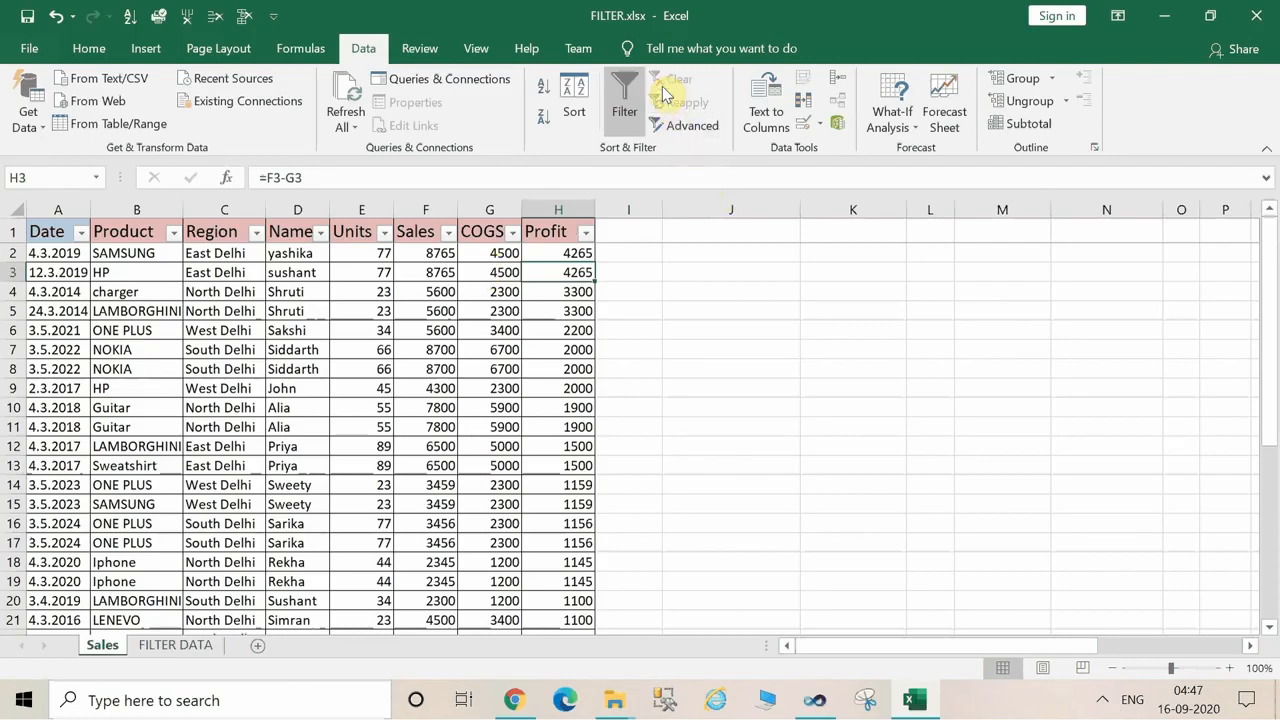
Filter the Sales table to rows with Profit less than 1200, and clear the filter again.
left_click(590, 236)
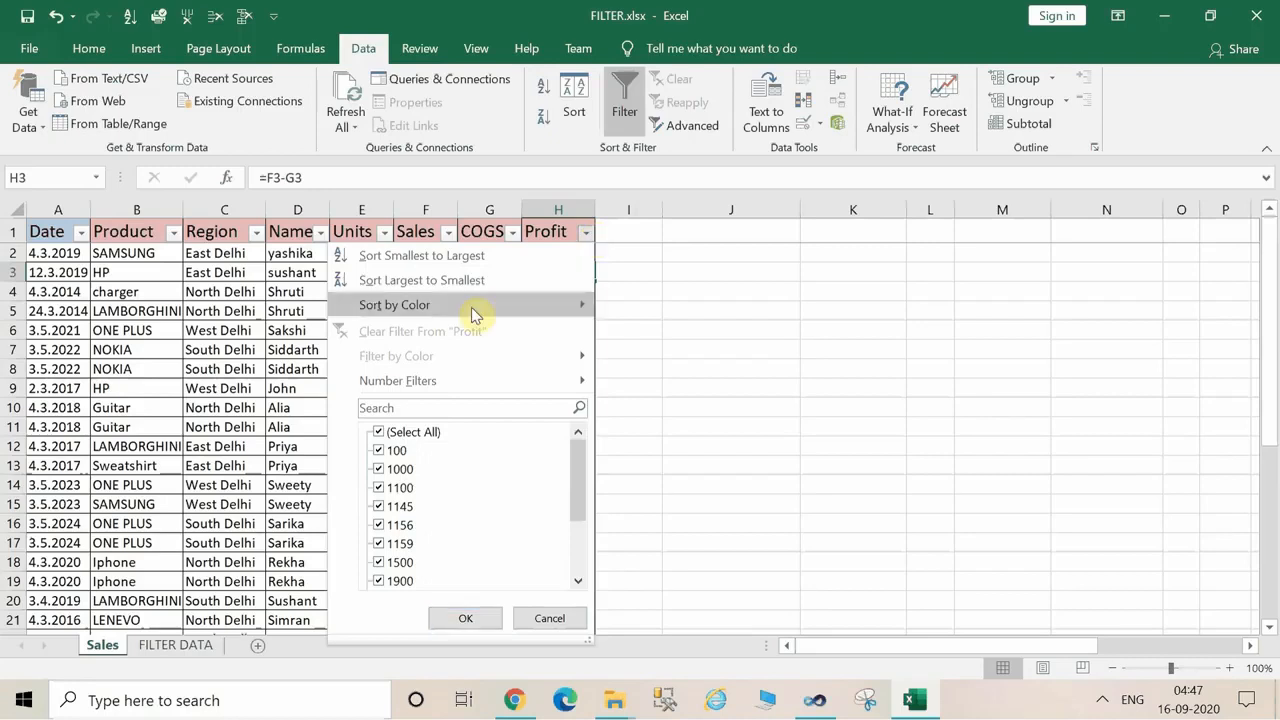
mouse_move(463, 378)
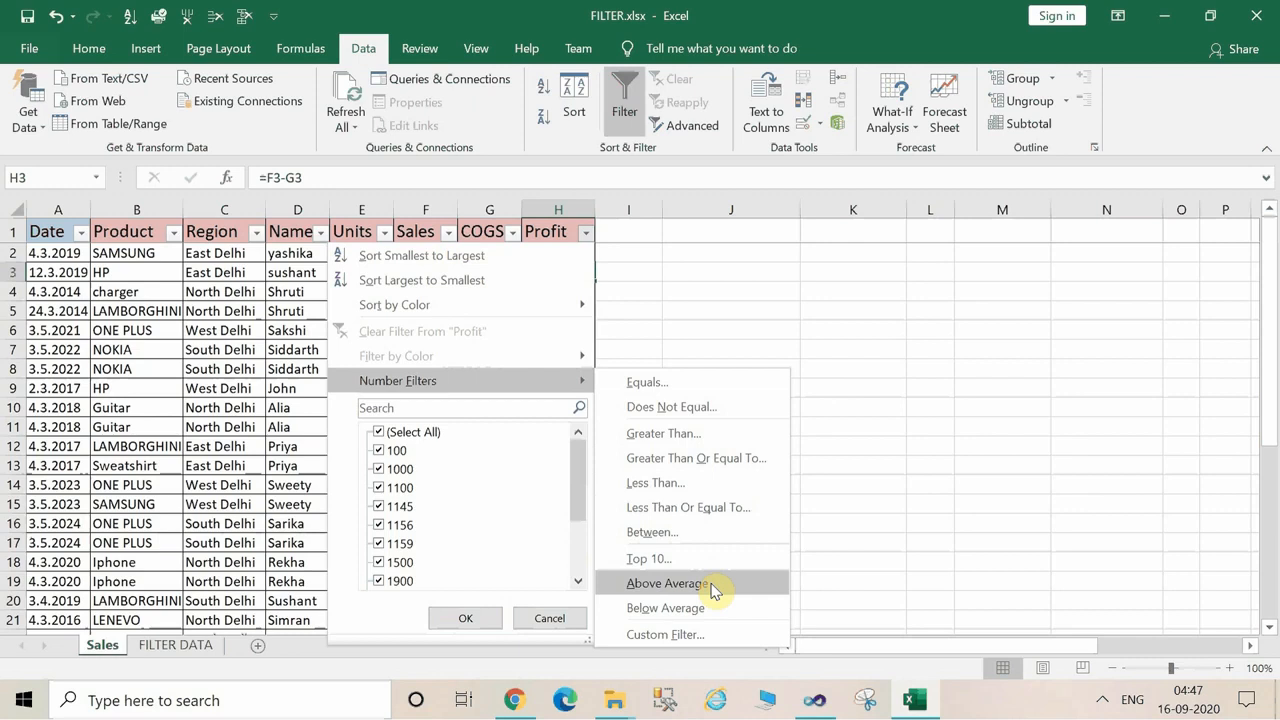
left_click(645, 482)
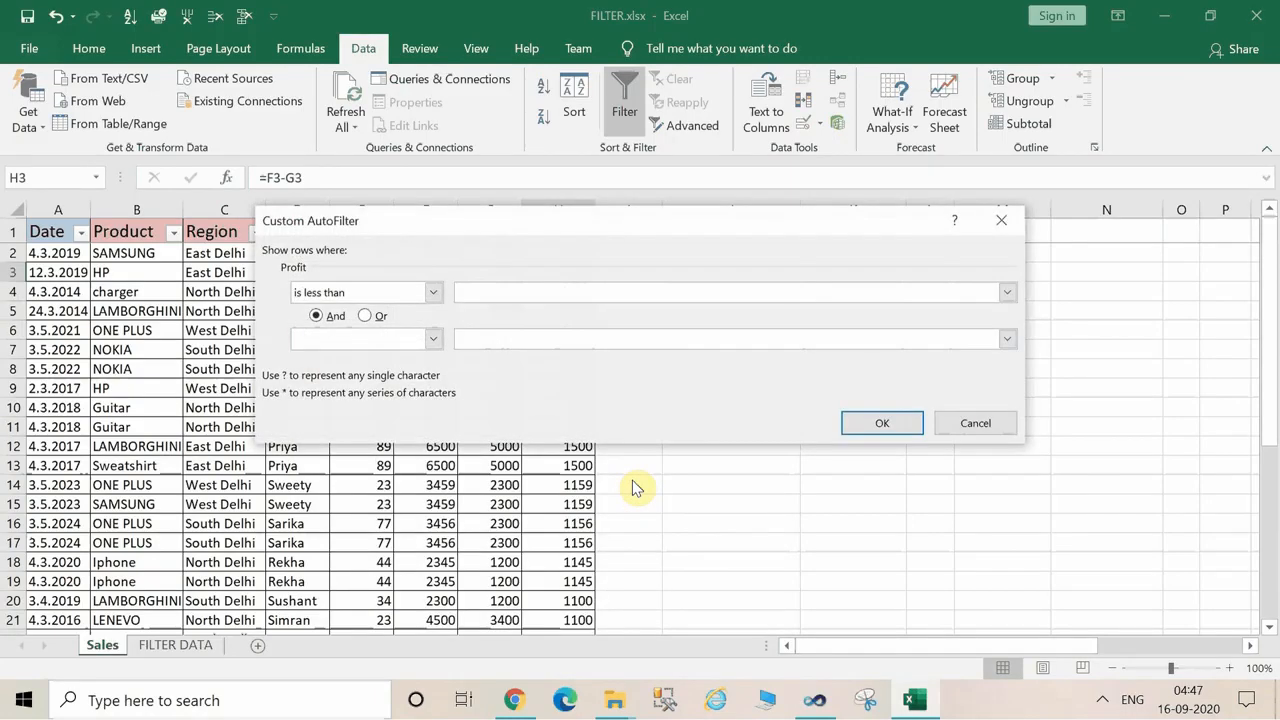
type("1200")
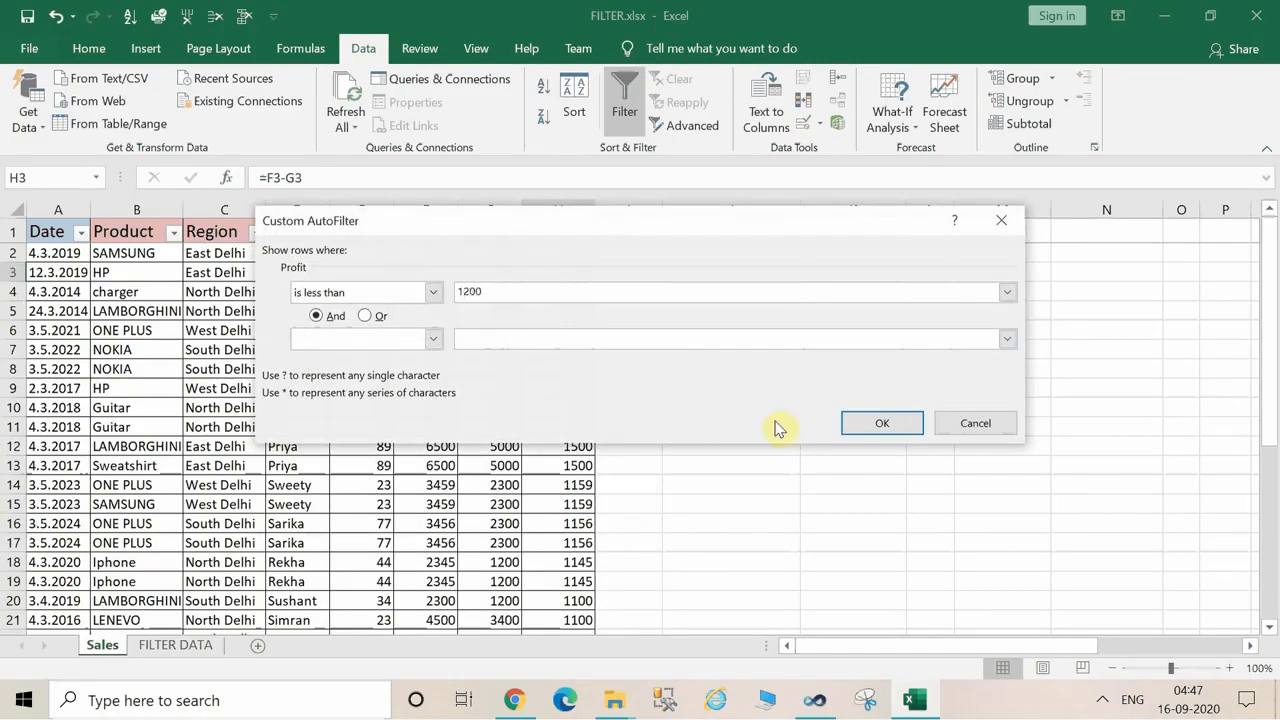
left_click(879, 418)
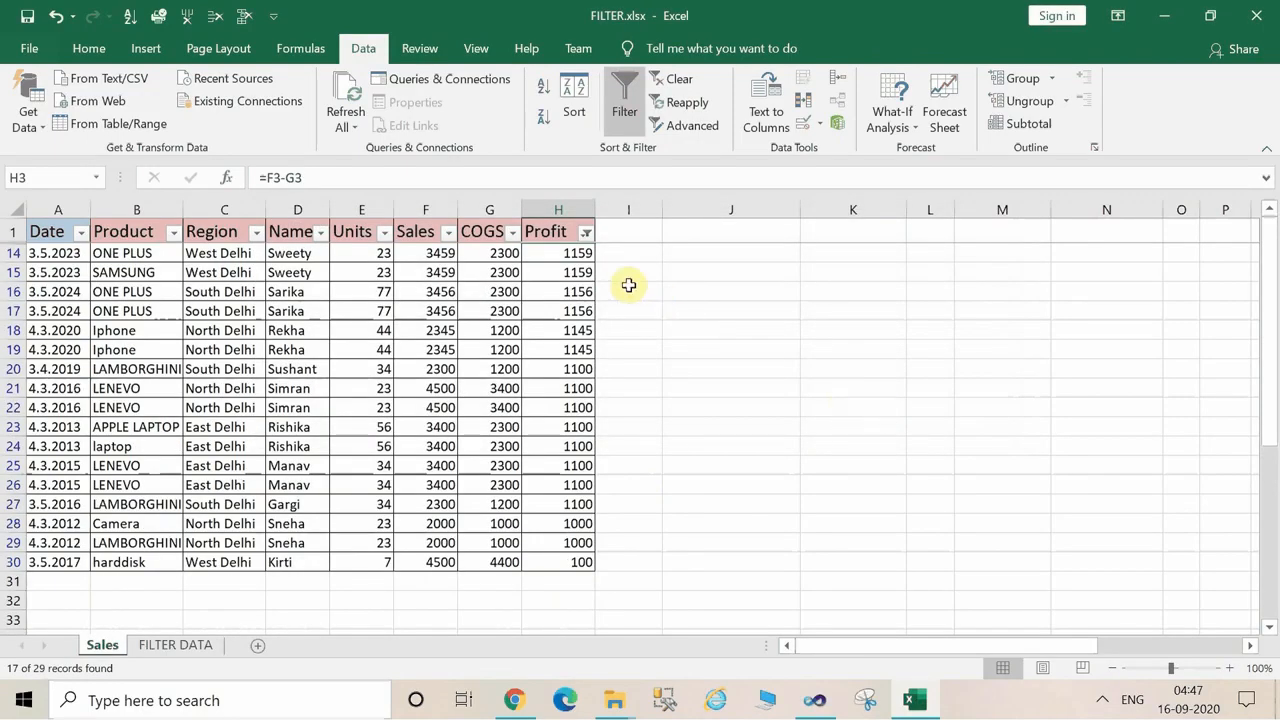
left_click(571, 253)
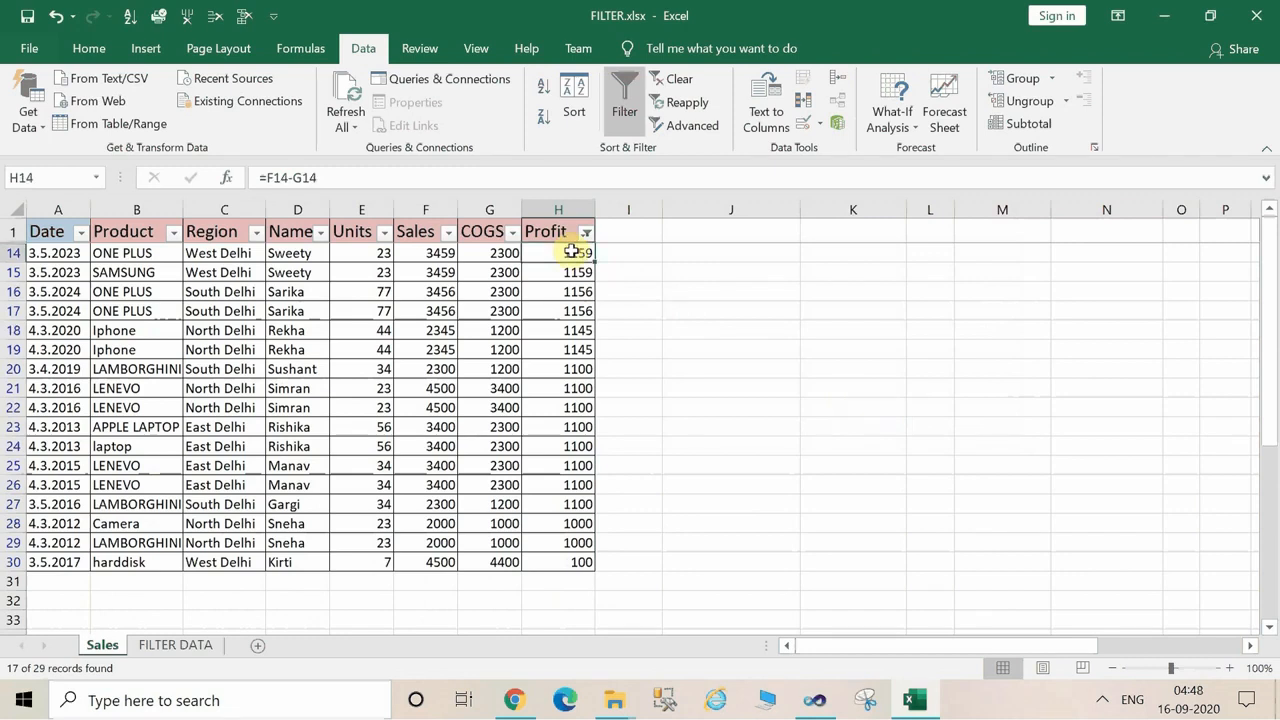
left_click(700, 86)
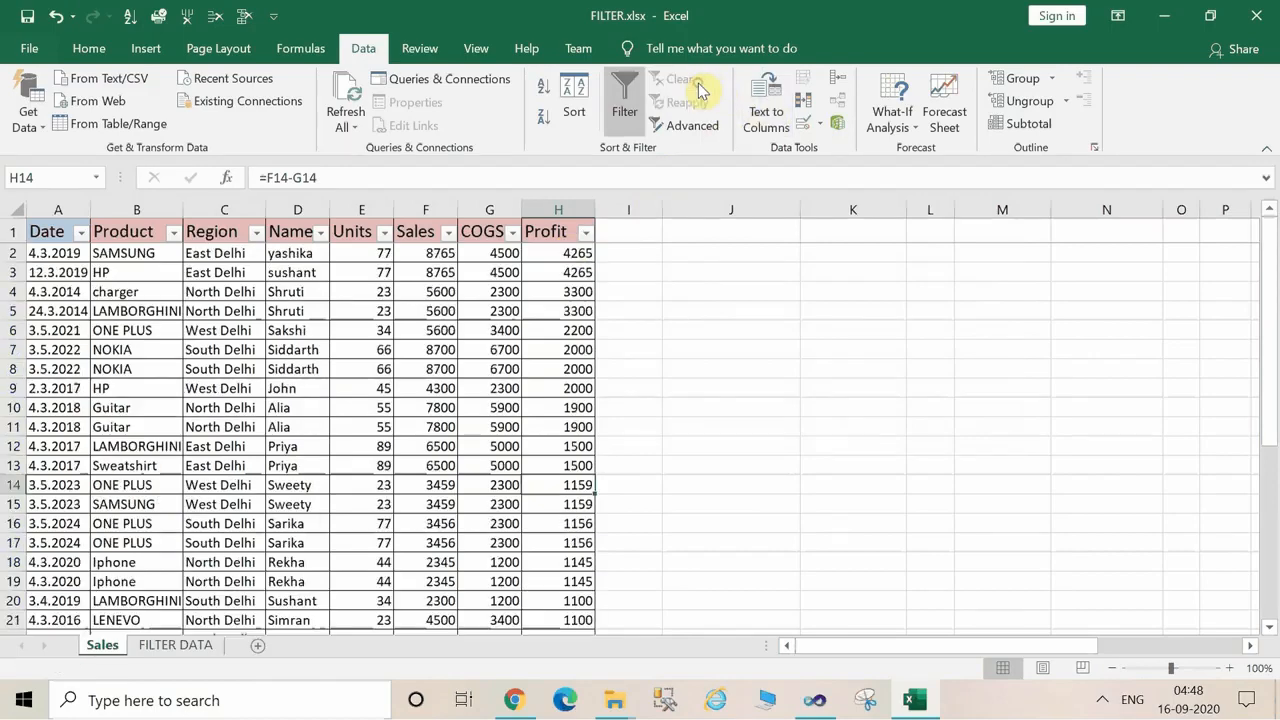
Filter the Sales table to rows whose Name begins with S, and clear the filter again.
left_click(318, 328)
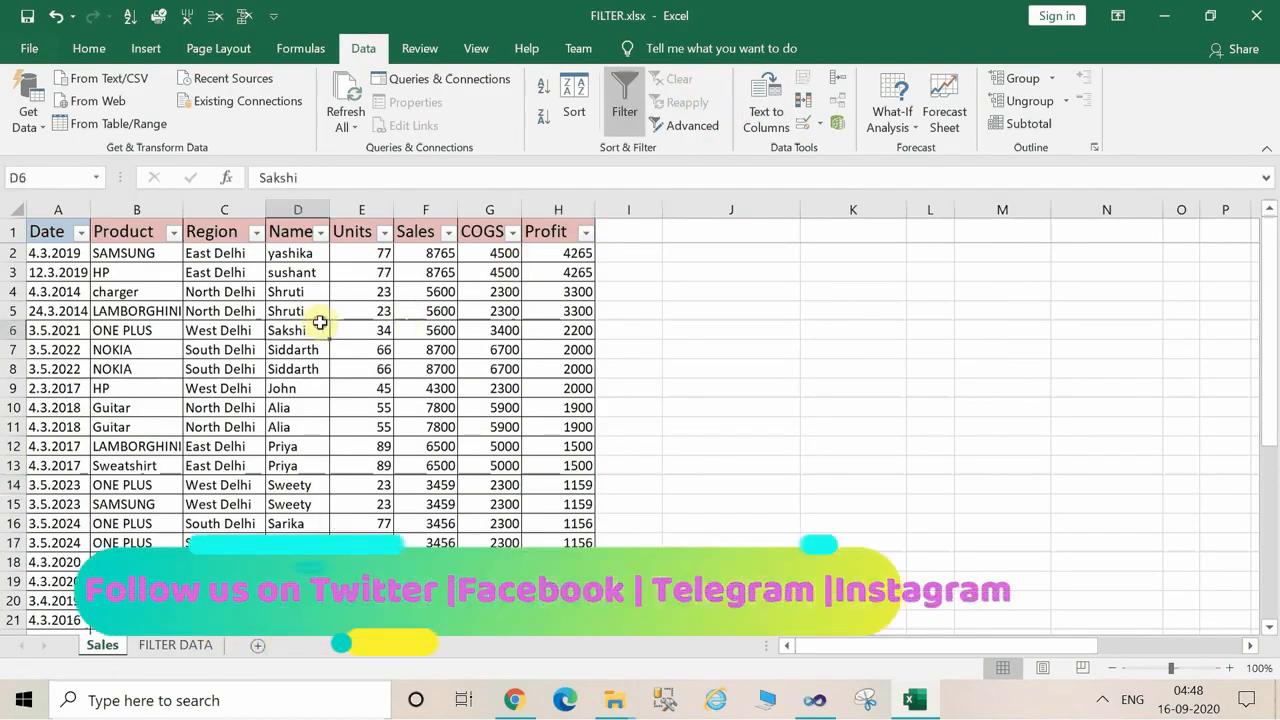
left_click(319, 233)
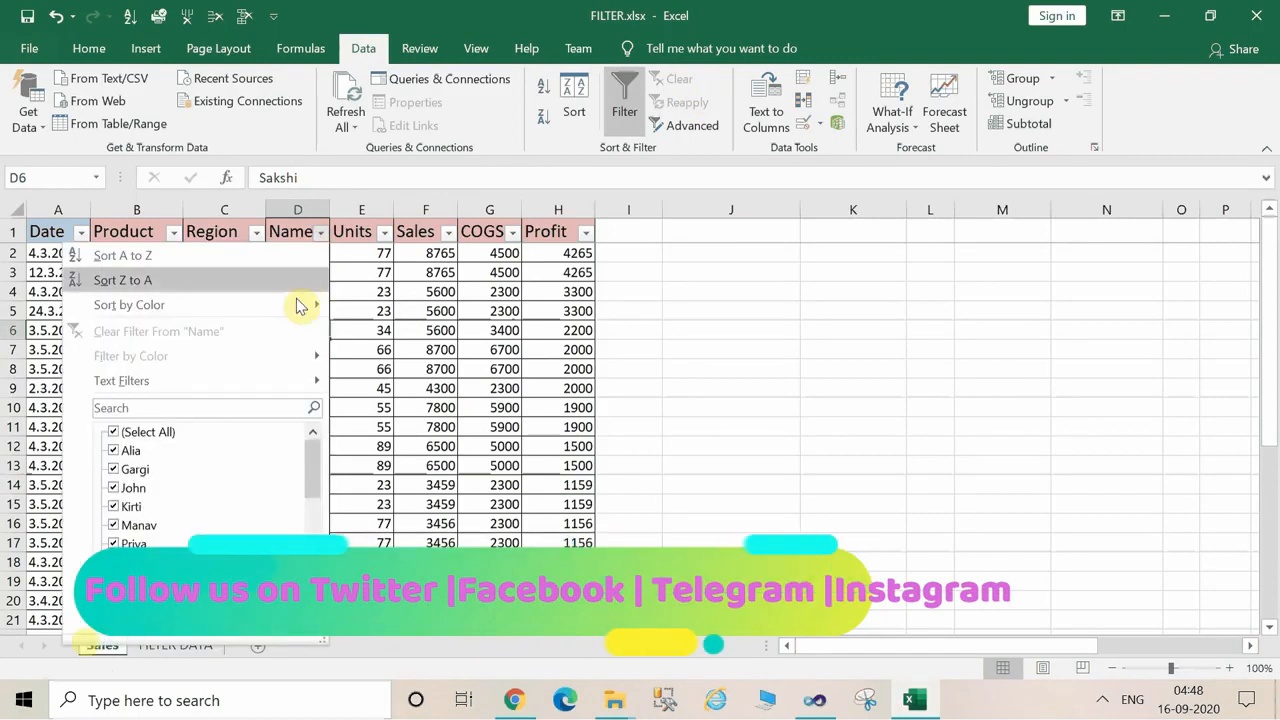
mouse_move(310, 381)
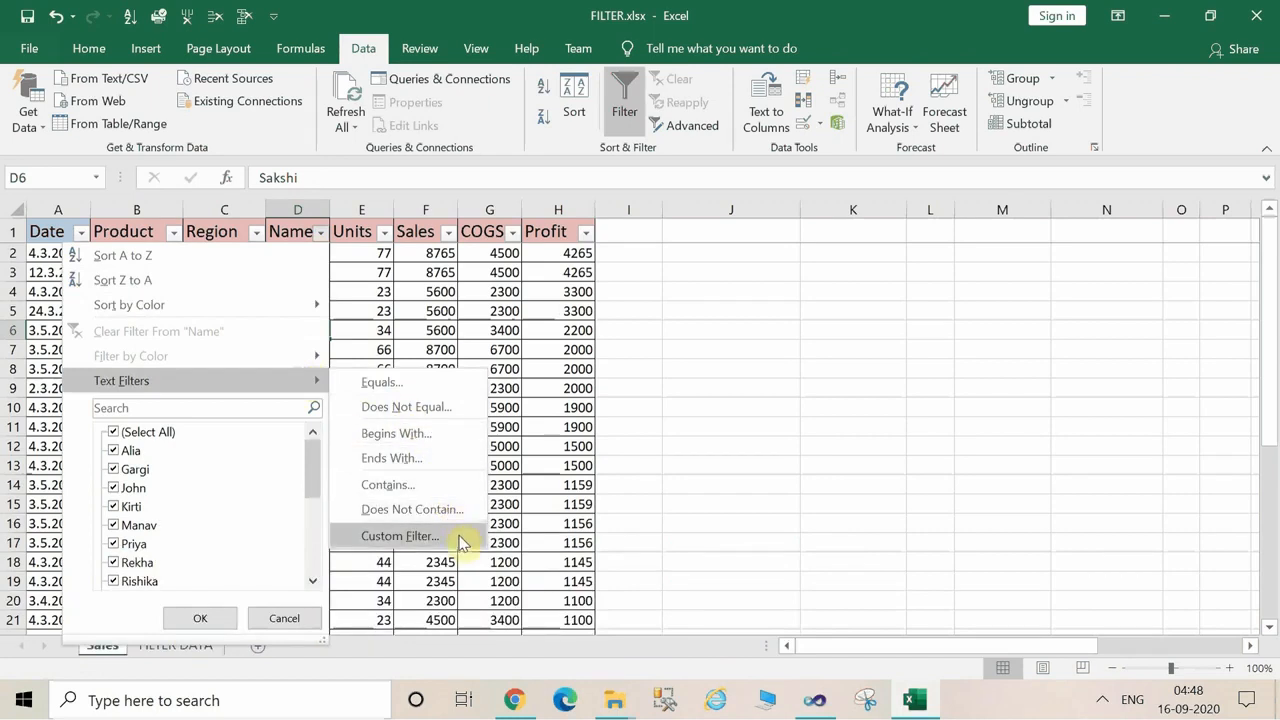
left_click(408, 436)
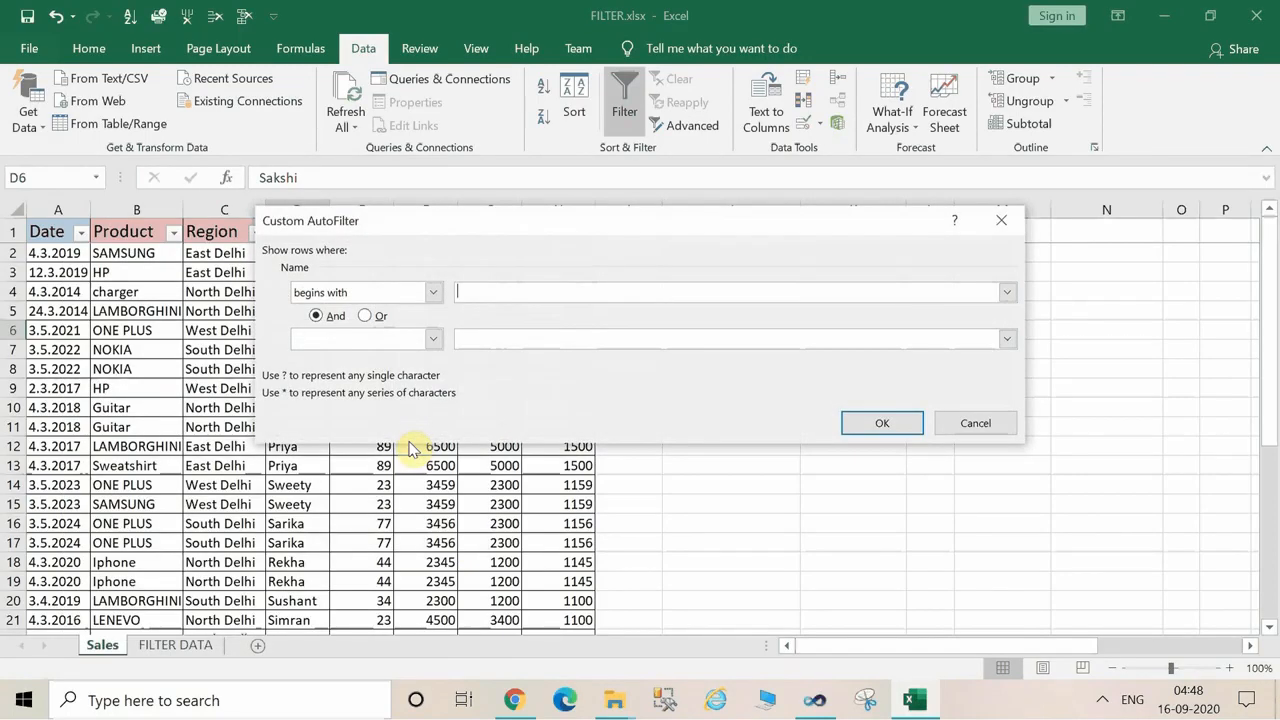
left_click_drag(320, 226, 593, 276)
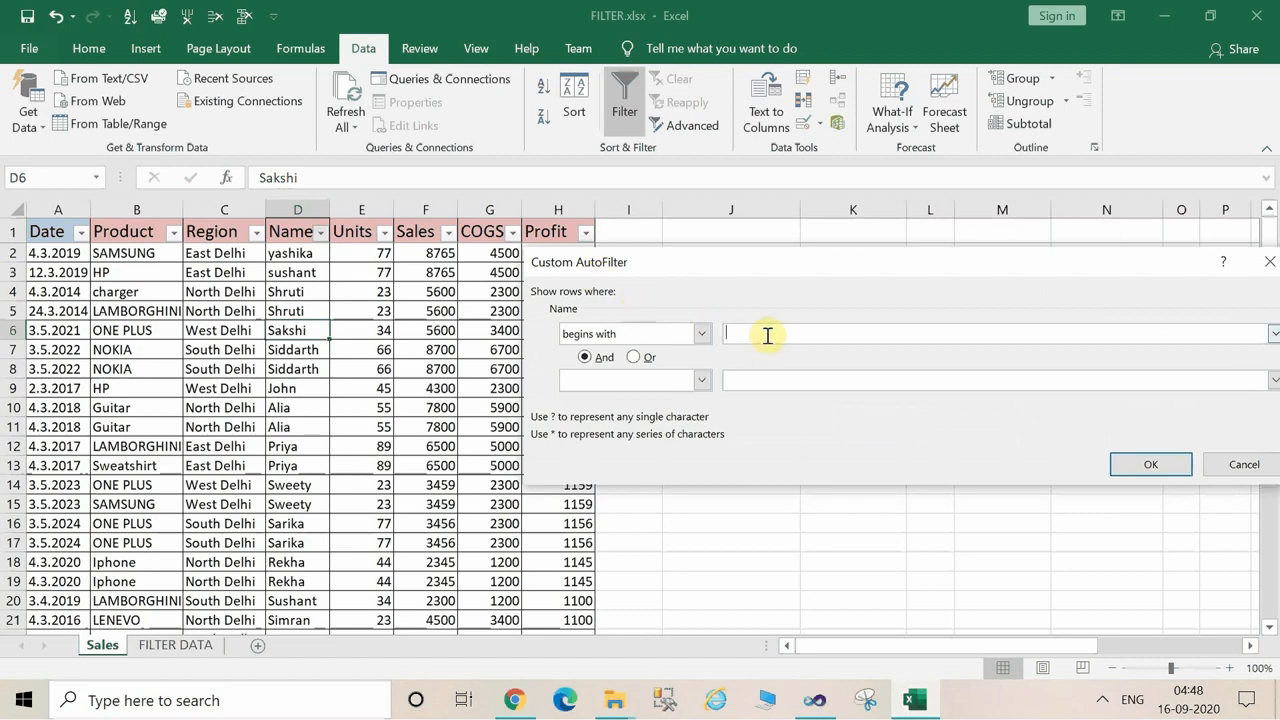
type("S")
left_click(1150, 468)
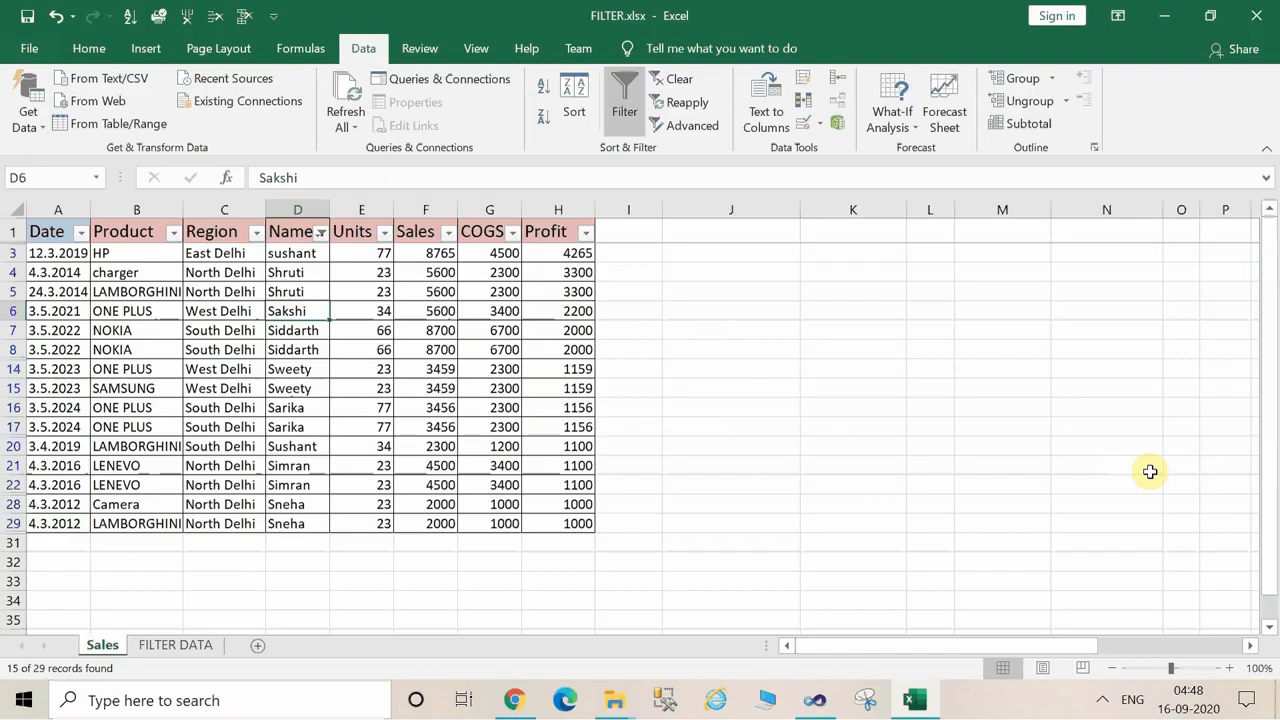
left_click(662, 88)
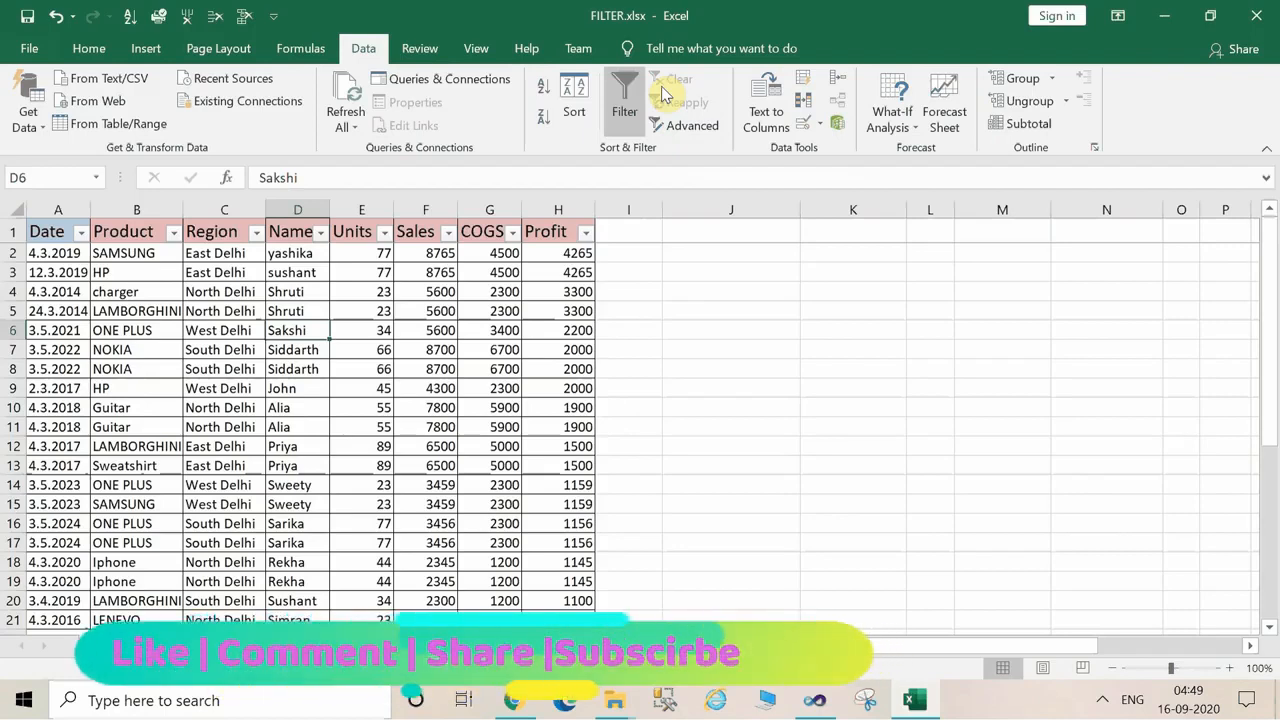
Filter the Date column by searching for 2020, and clear the filter again.
left_click(85, 232)
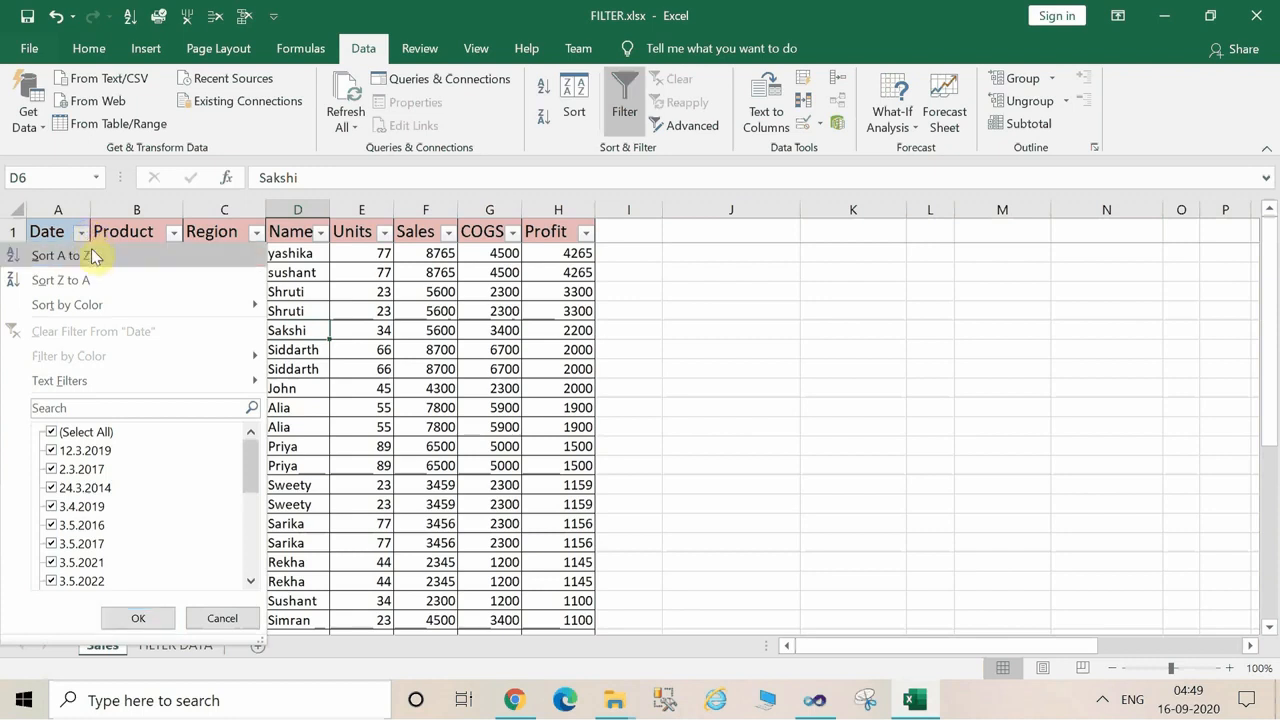
left_click(88, 404)
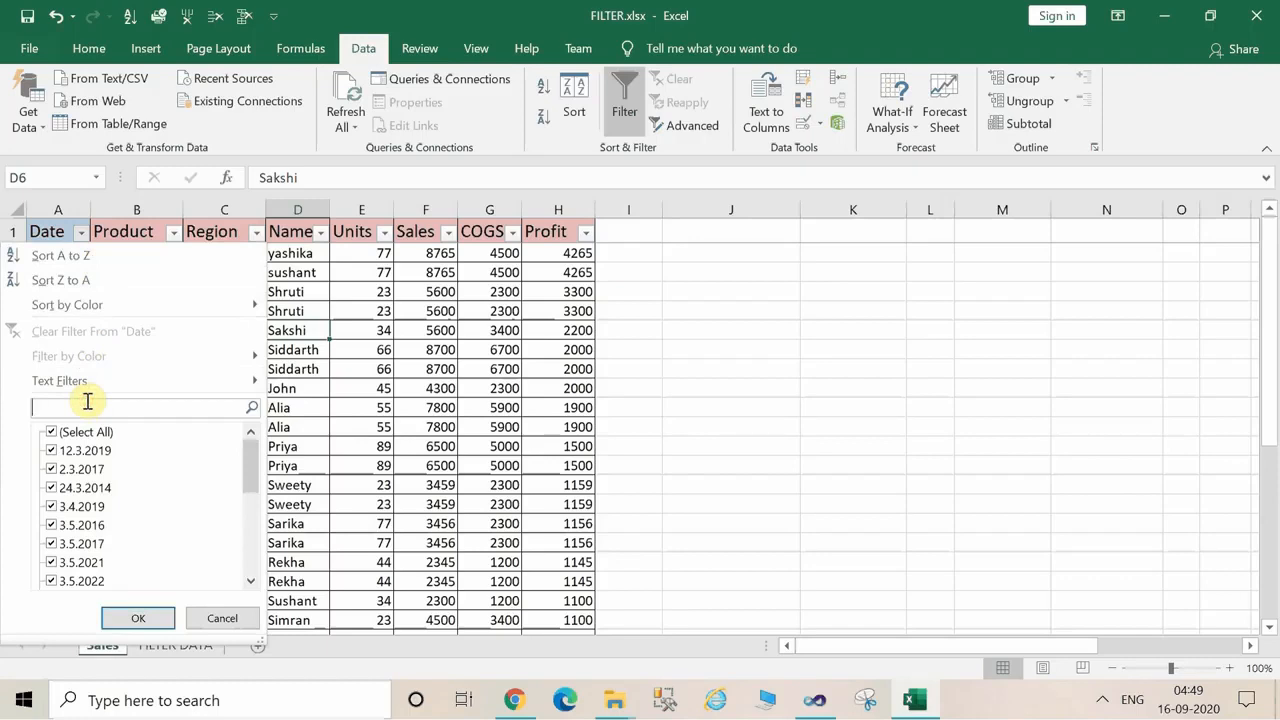
type("2020")
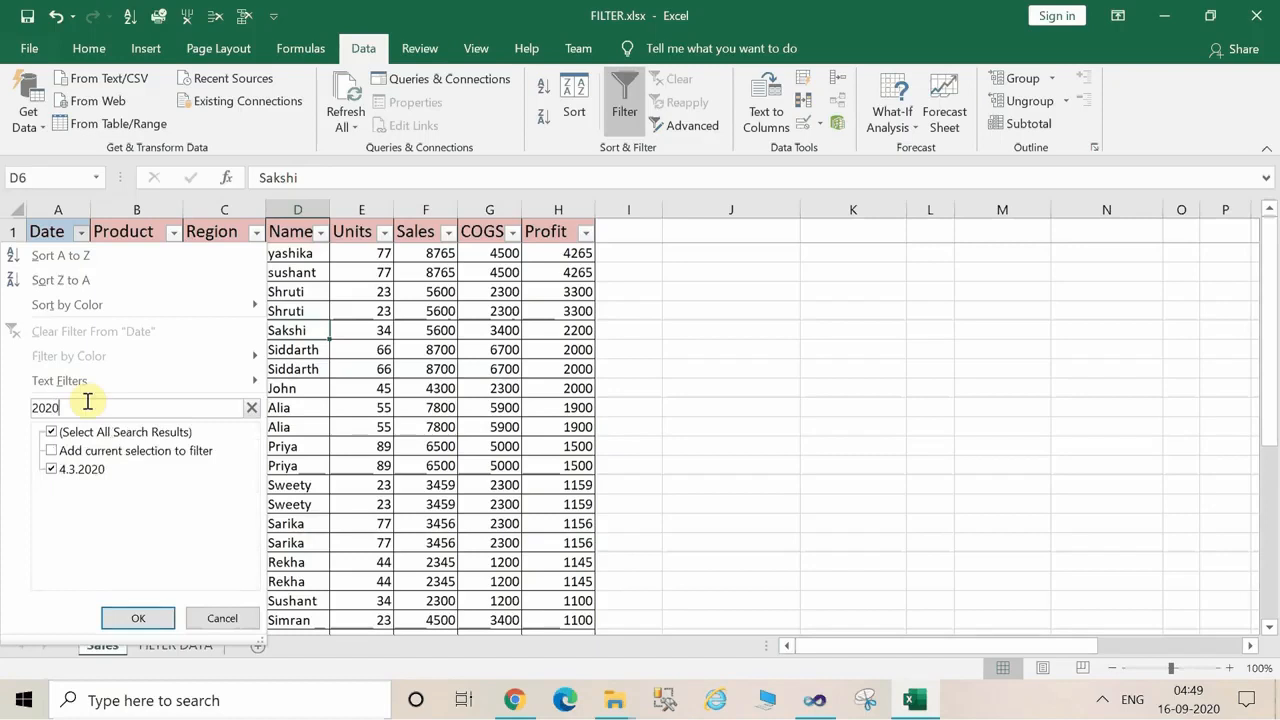
left_click(135, 617)
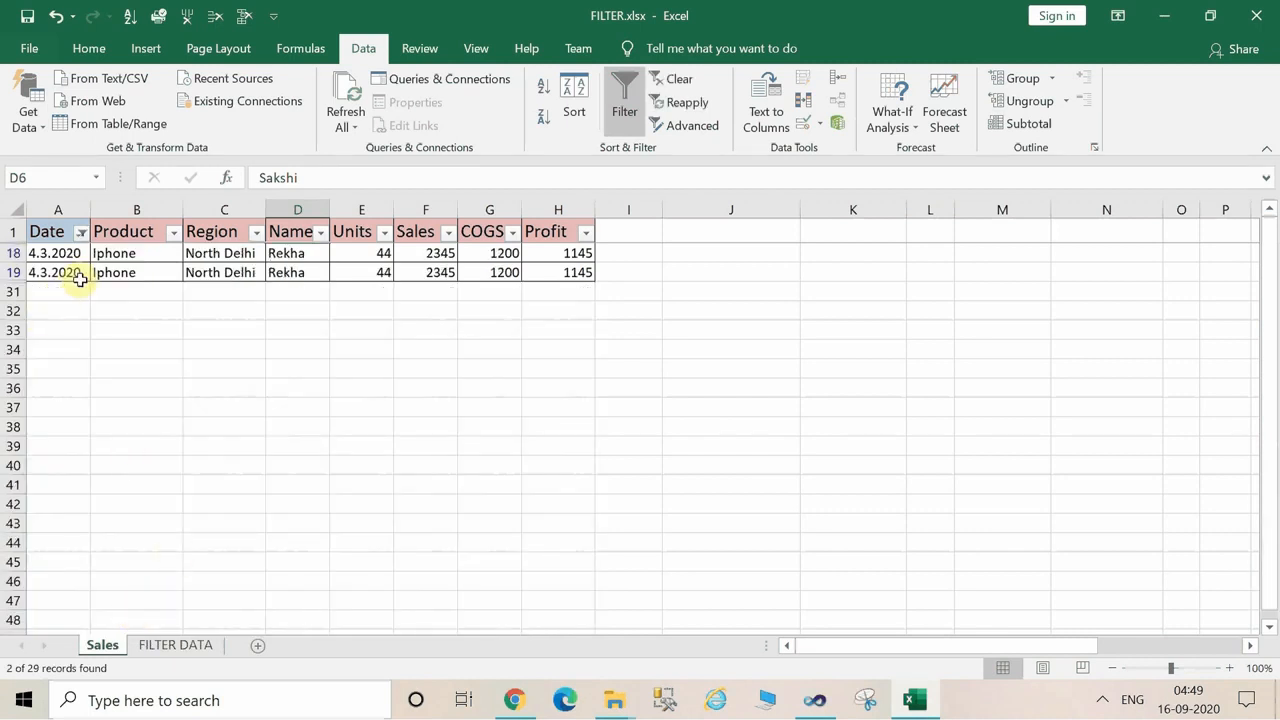
left_click(678, 79)
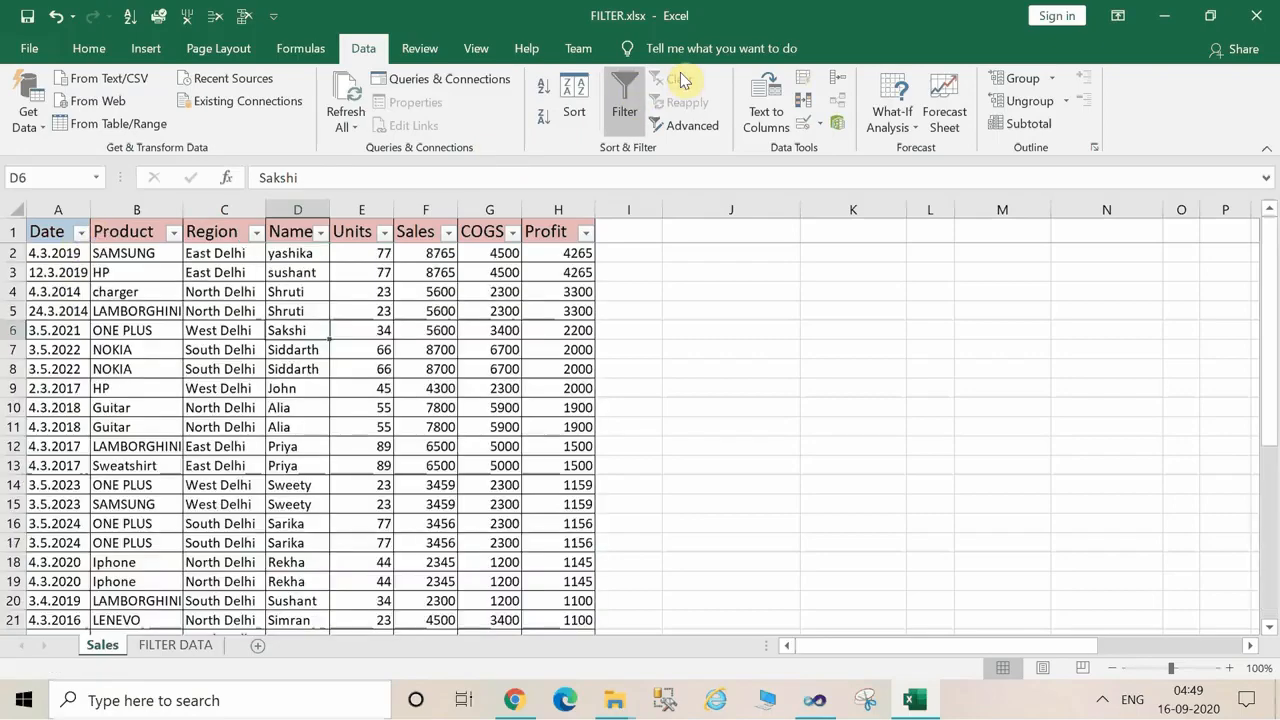
Try a text filter on the Date column for values beginning with 2019, and clear it.
left_click(82, 236)
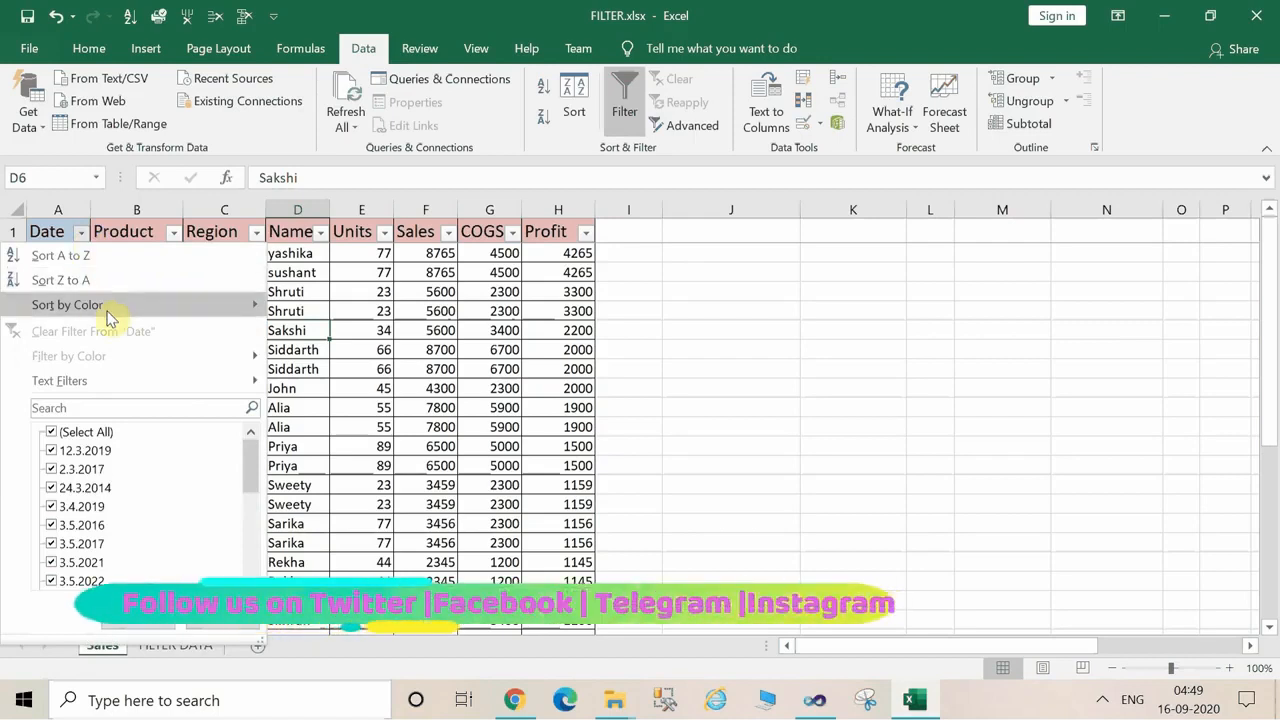
mouse_move(143, 384)
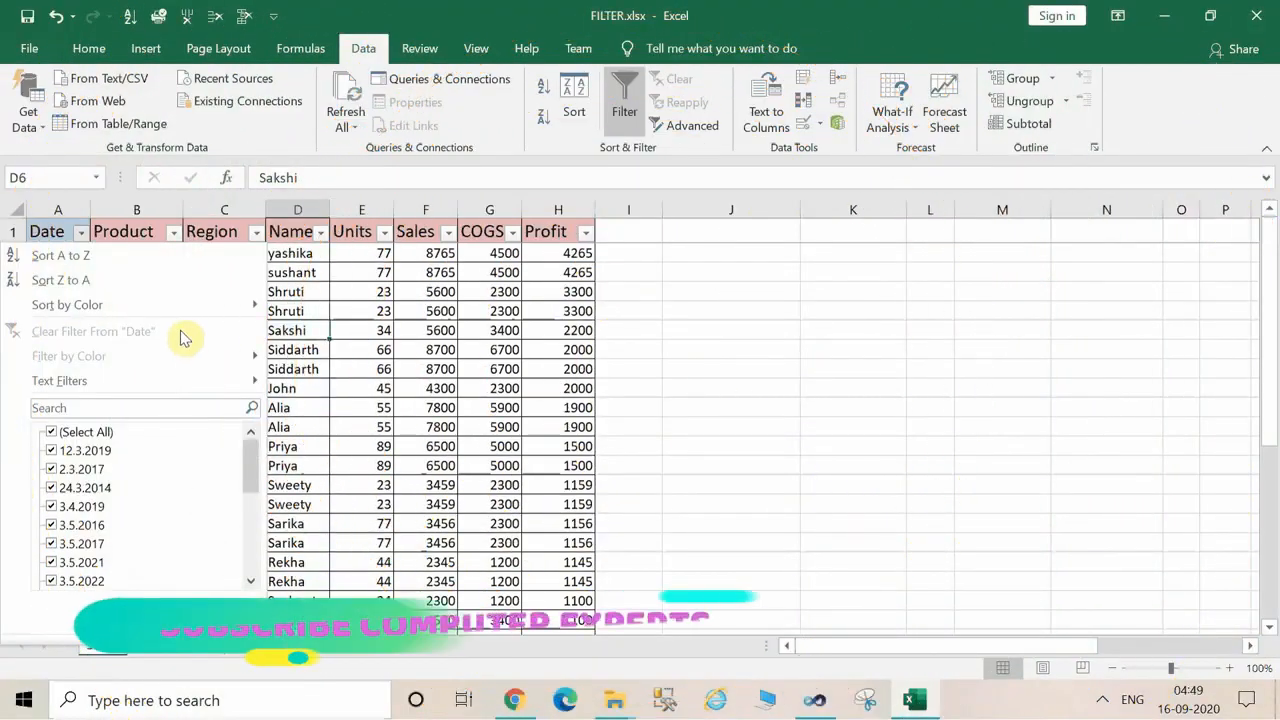
mouse_move(205, 386)
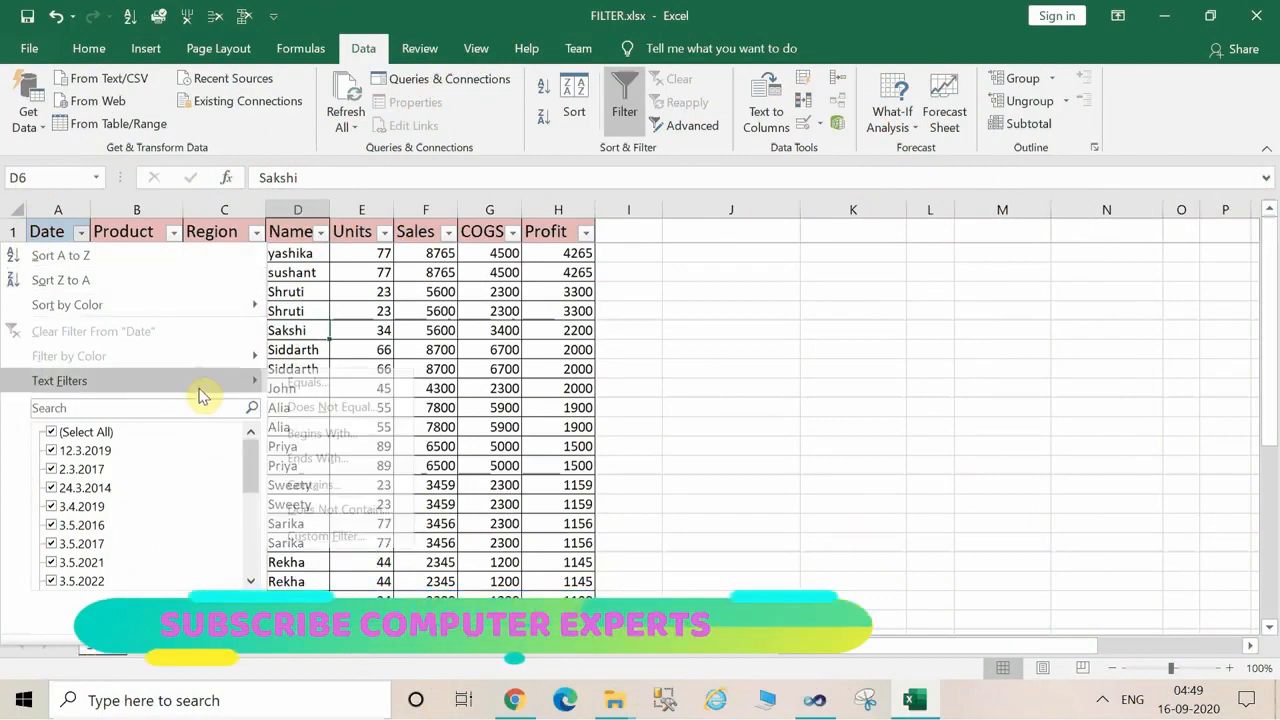
left_click(355, 434)
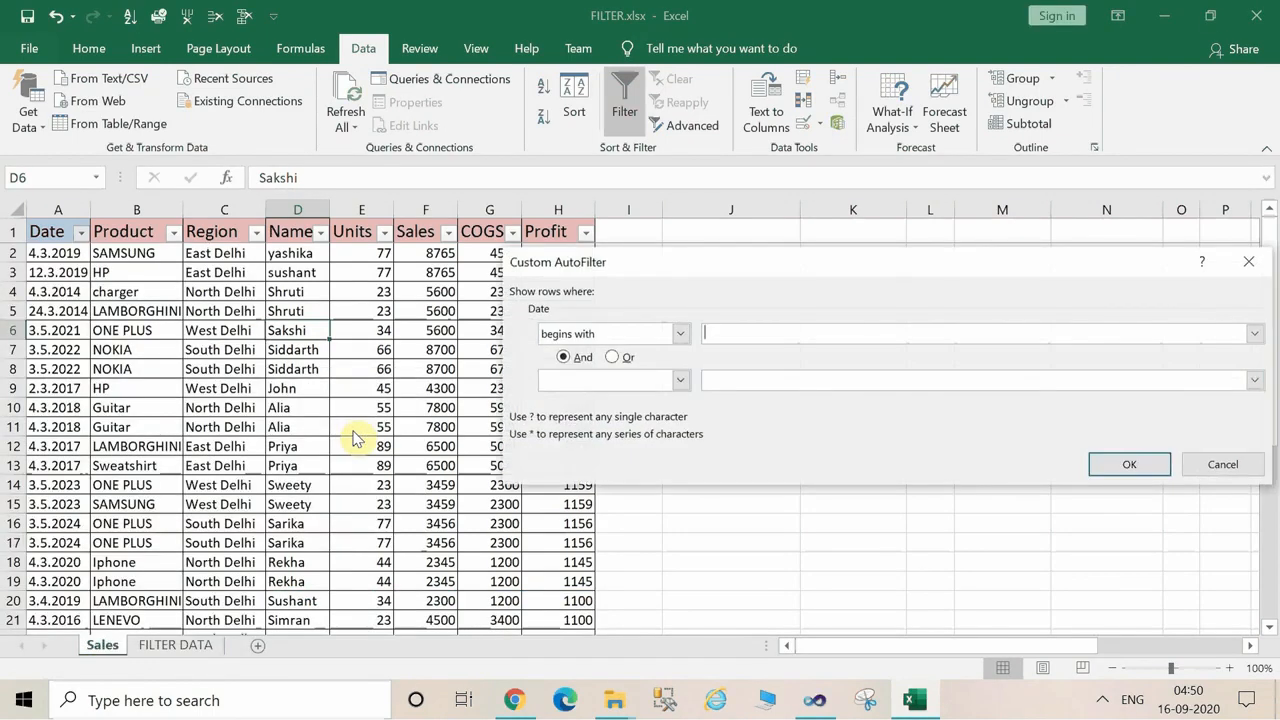
type("2019")
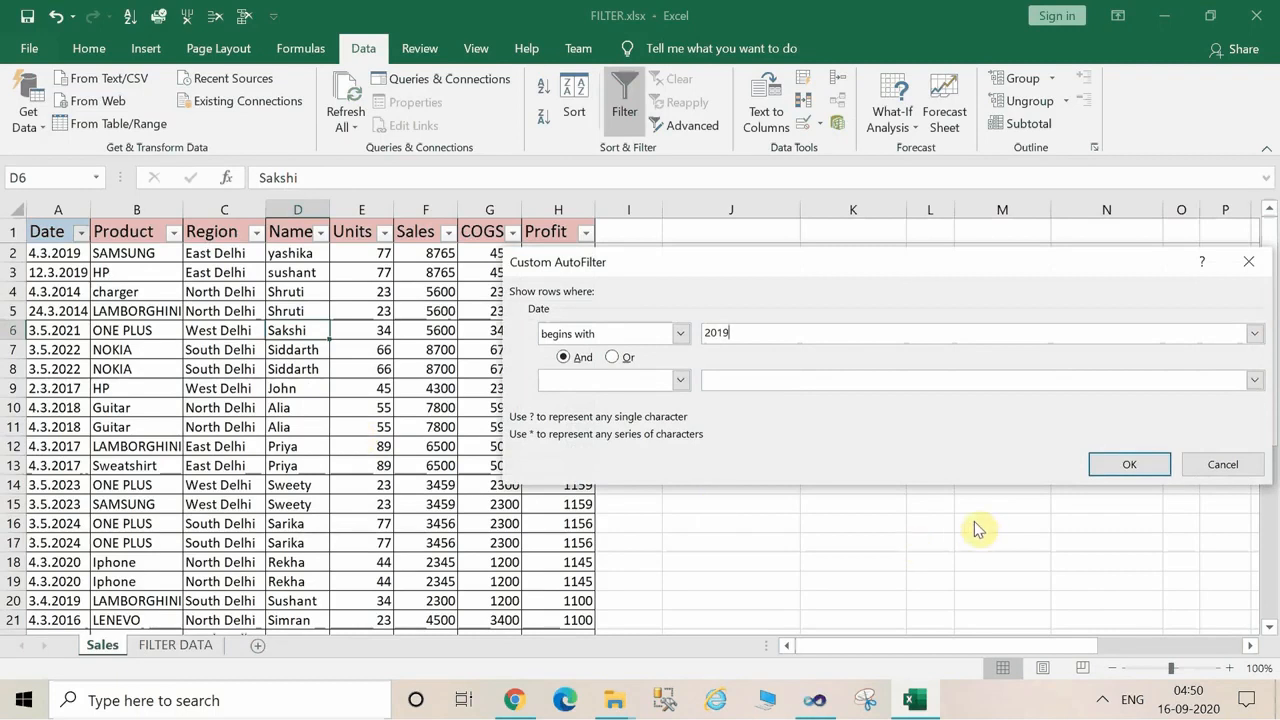
left_click(1141, 466)
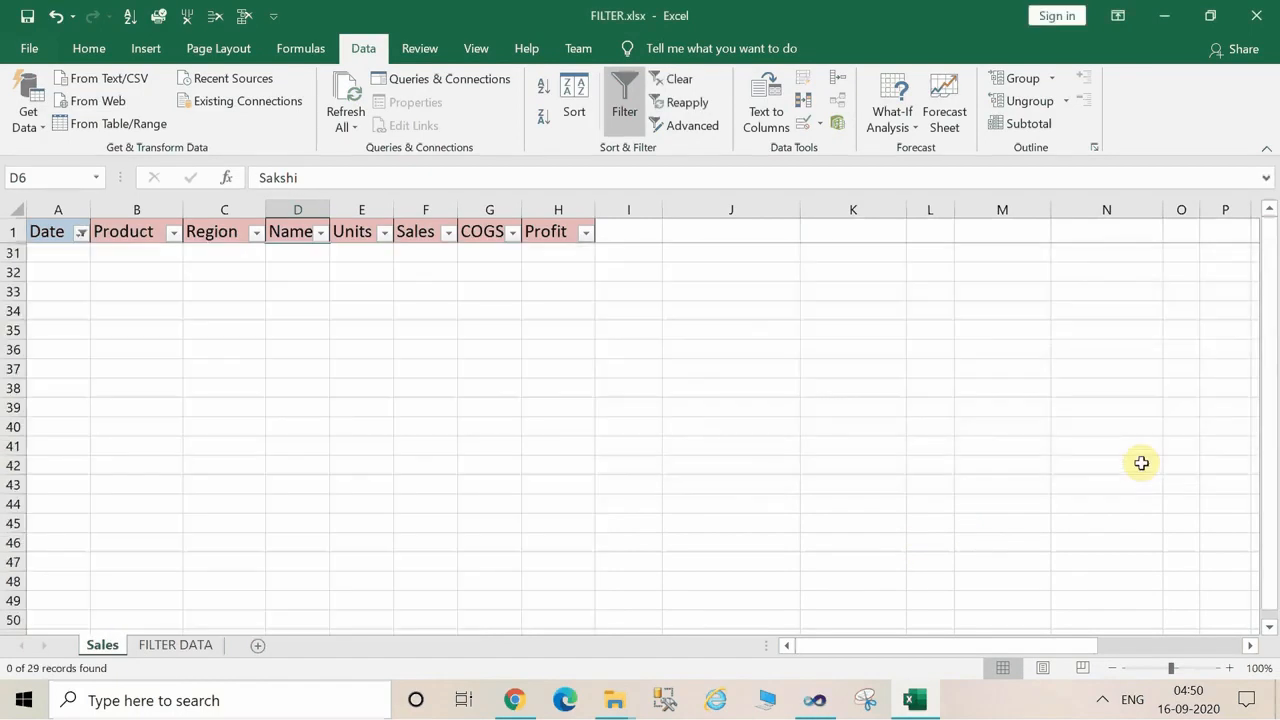
left_click(680, 79)
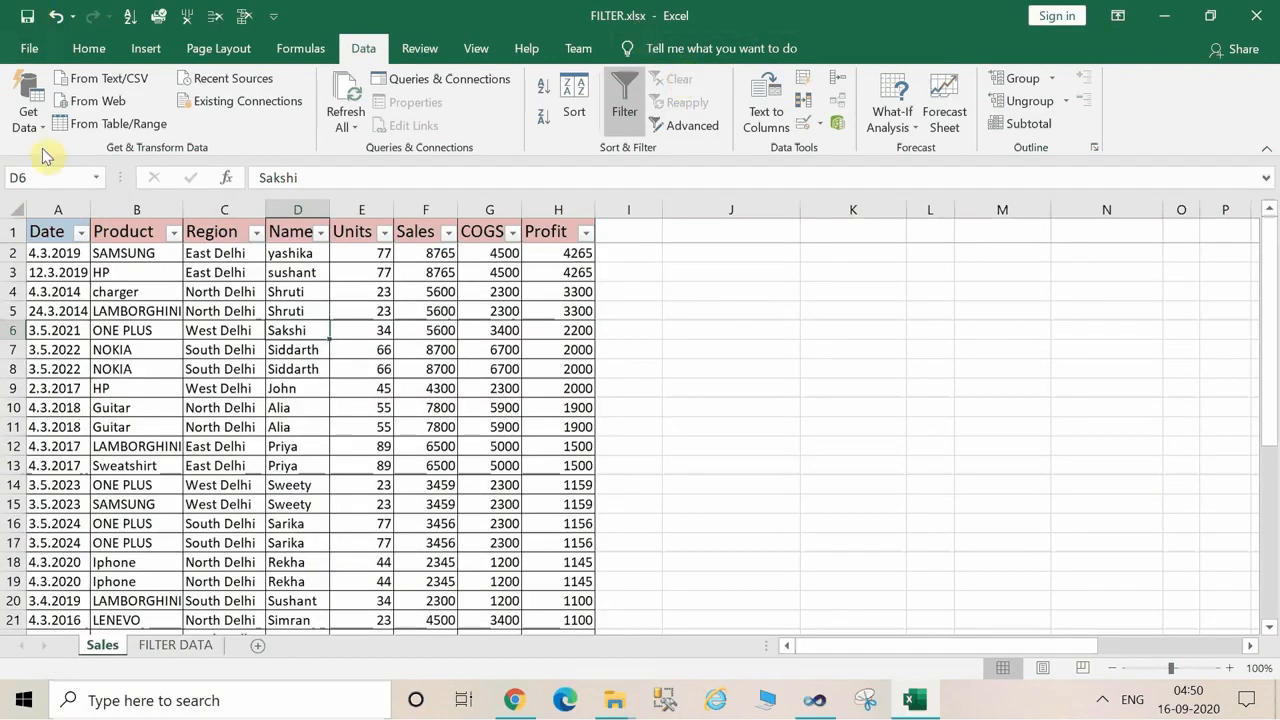
left_click(80, 233)
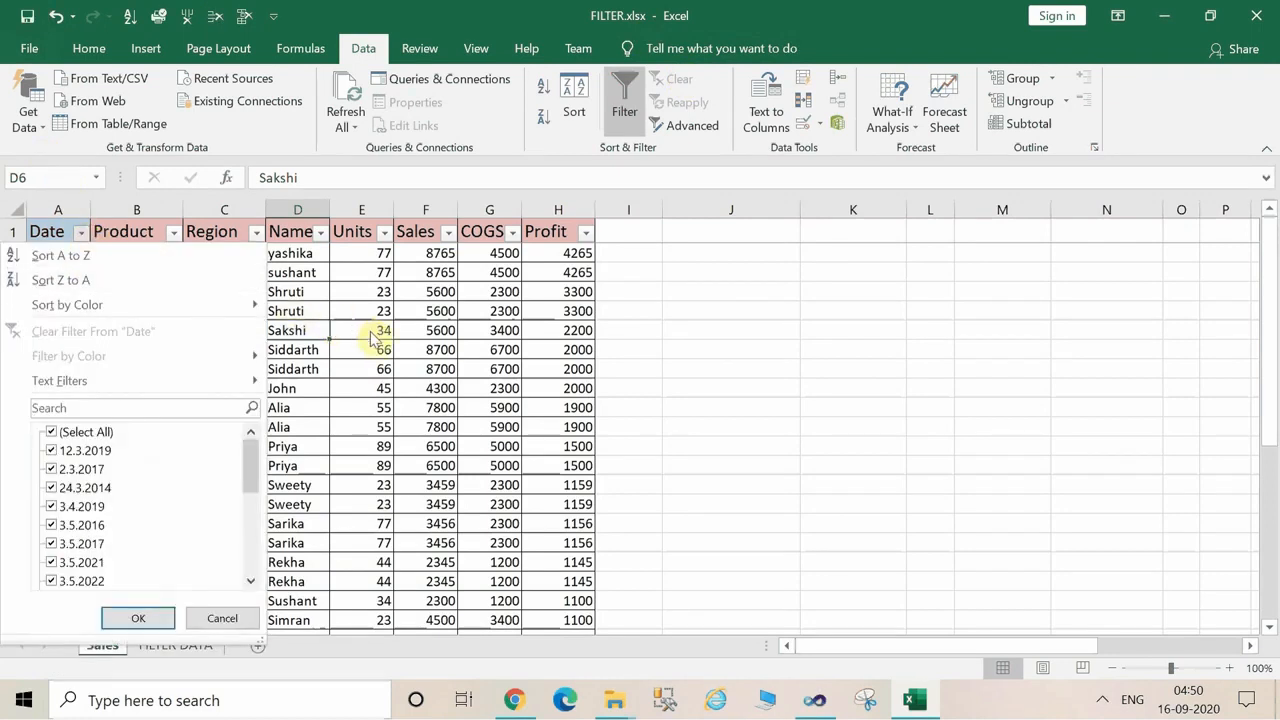
left_click(405, 402)
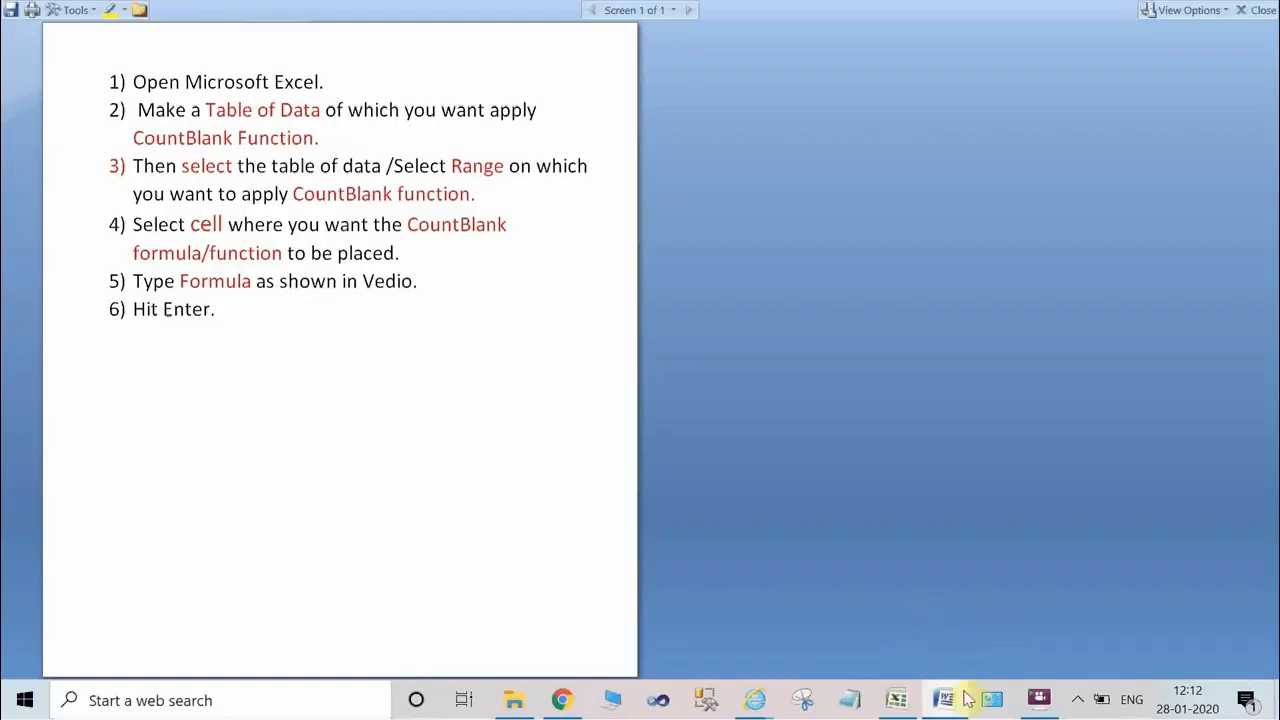
Read the written CountBlank instructions, highlighting Microsoft, Excel and Table of Data in the first two points.
mouse_move(960, 696)
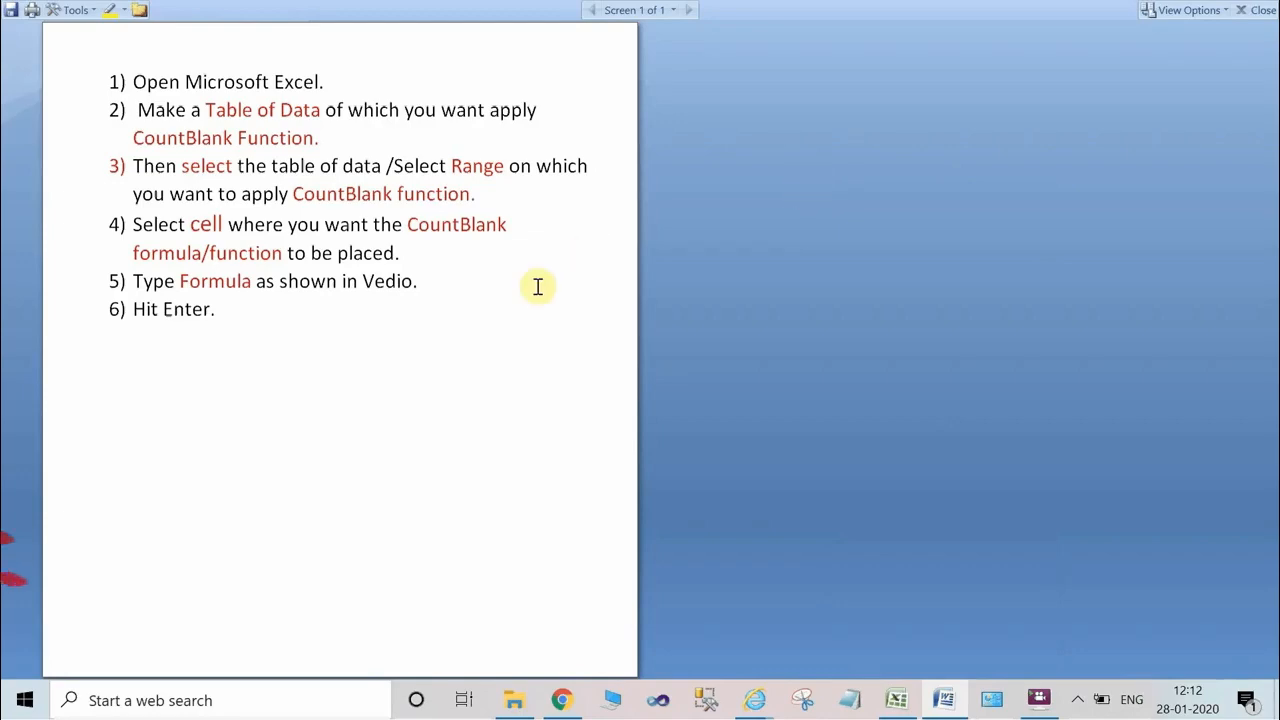
double_click(243, 80)
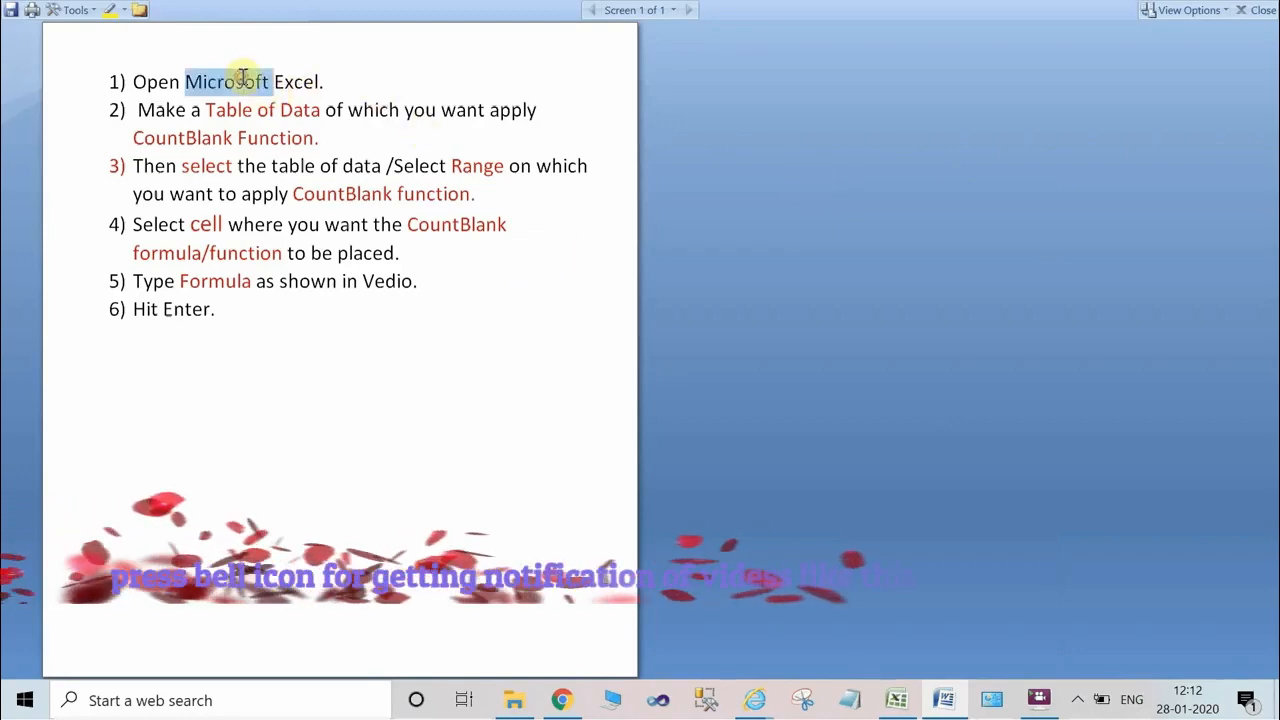
double_click(292, 81)
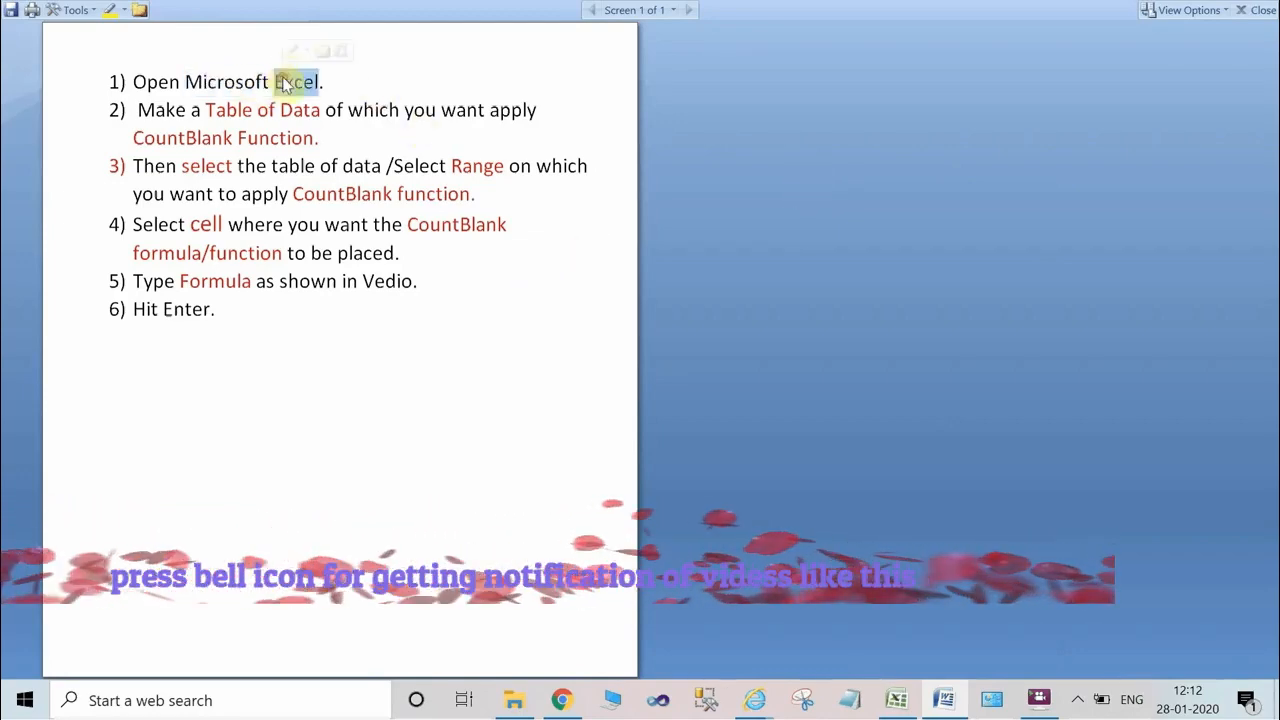
left_click_drag(207, 108, 319, 115)
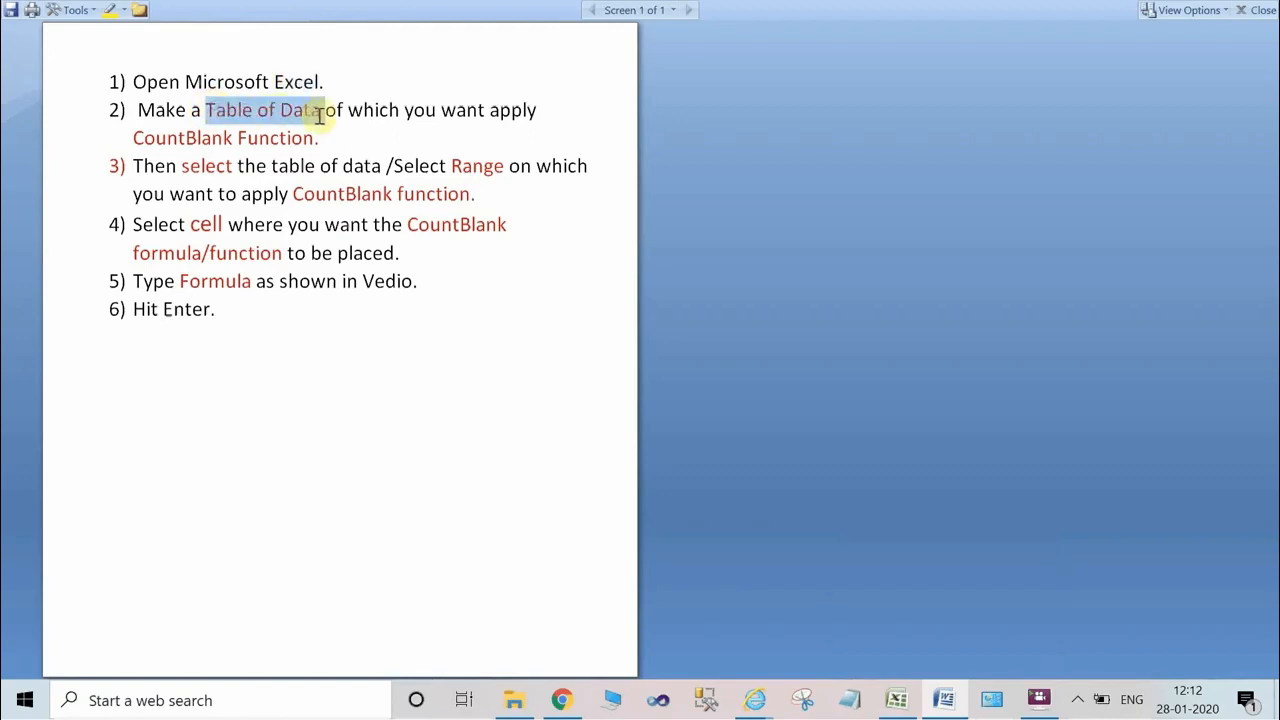
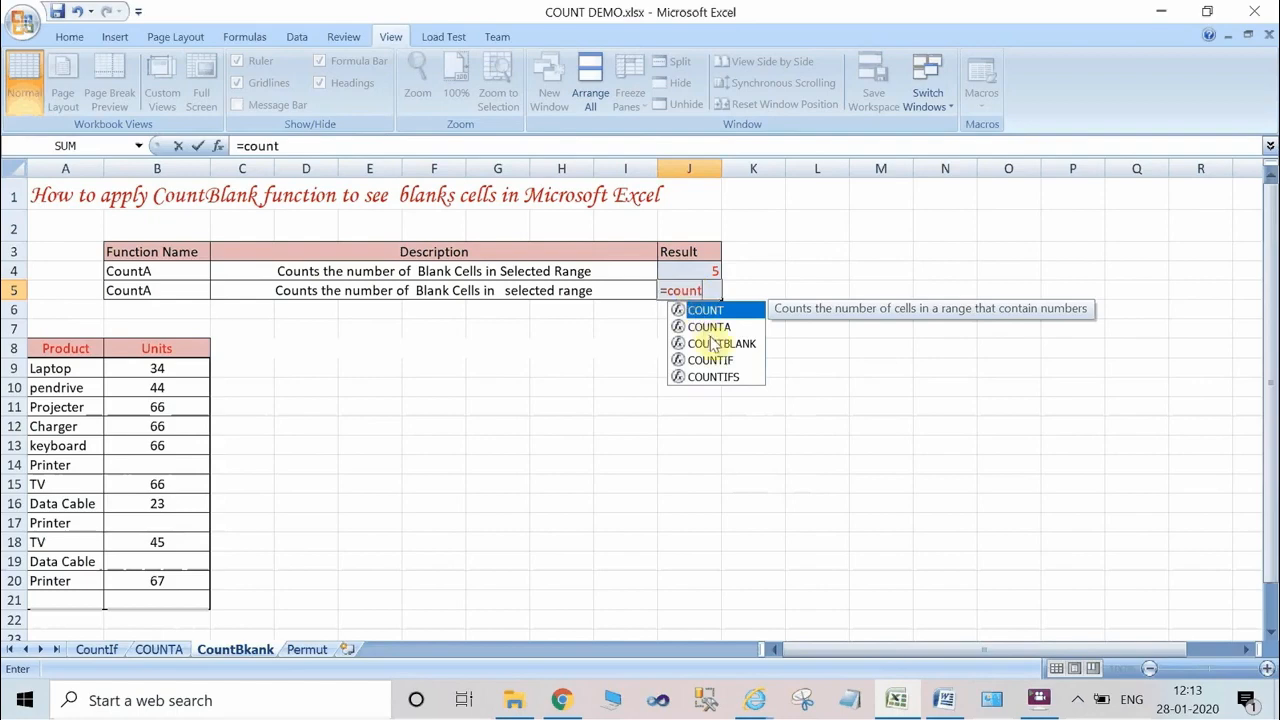
Complete the result formula in J5 as =COUNTBLANK(A8:B21) to count the blank cells of the product table.
left_click(716, 343)
double_click(716, 343)
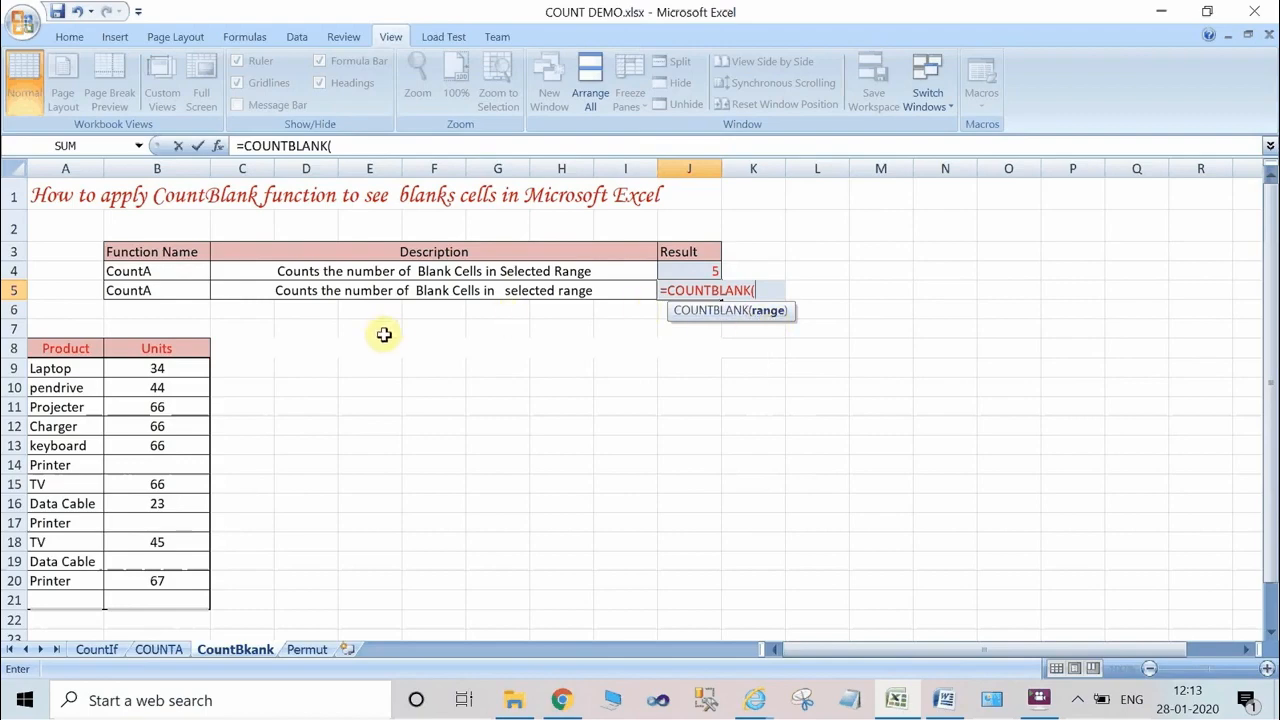
left_click_drag(44, 352, 194, 603)
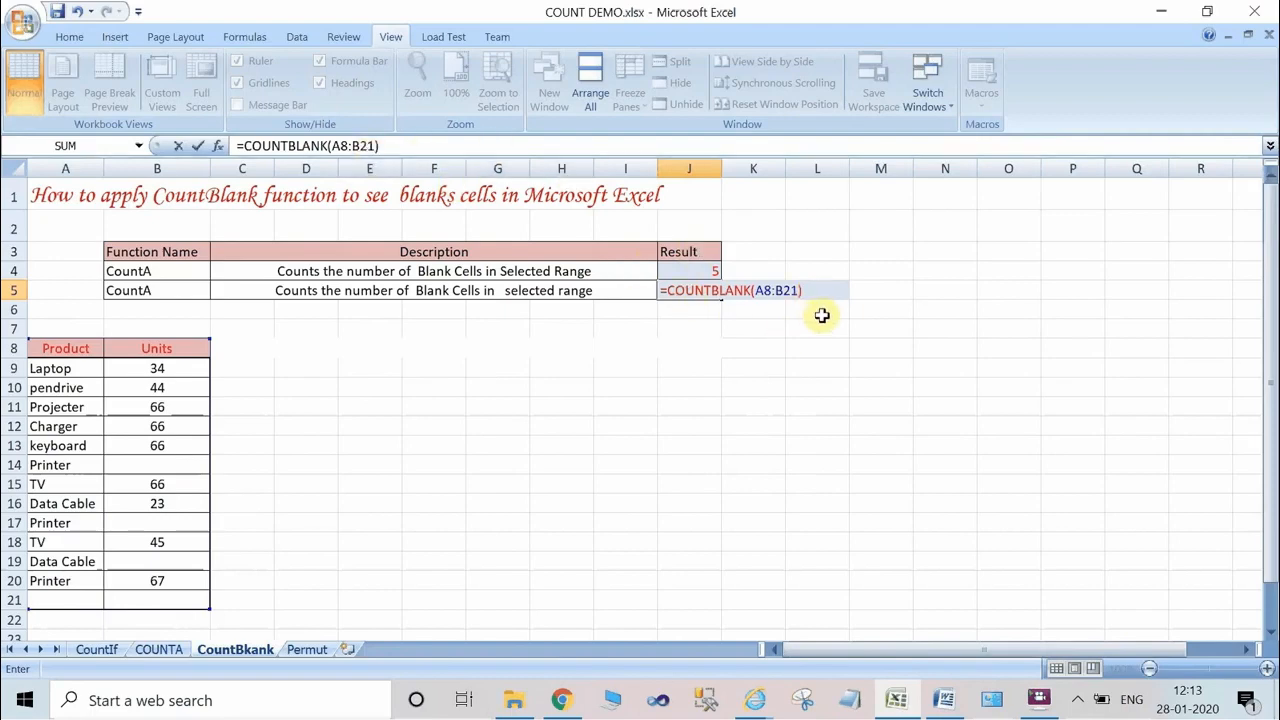
key("Return")
left_click(707, 289)
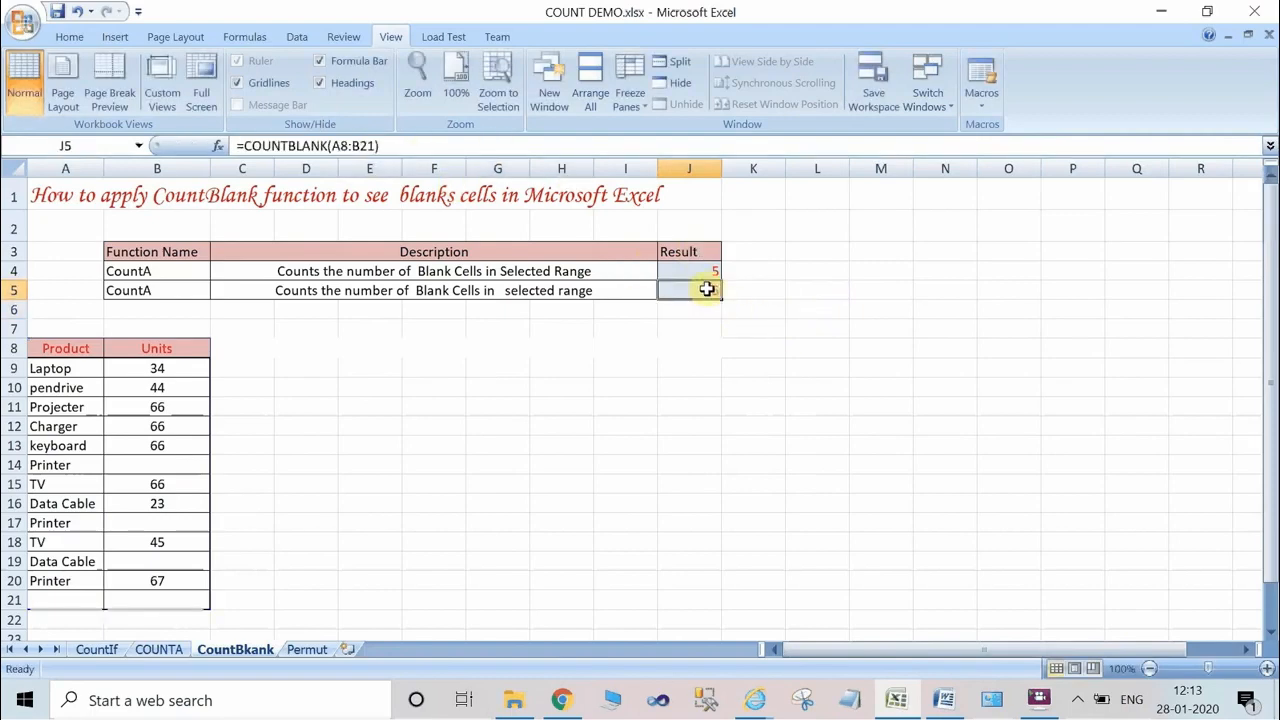
Set both the font colour and the fill colour of blank cell B14 to yellow.
left_click(166, 463)
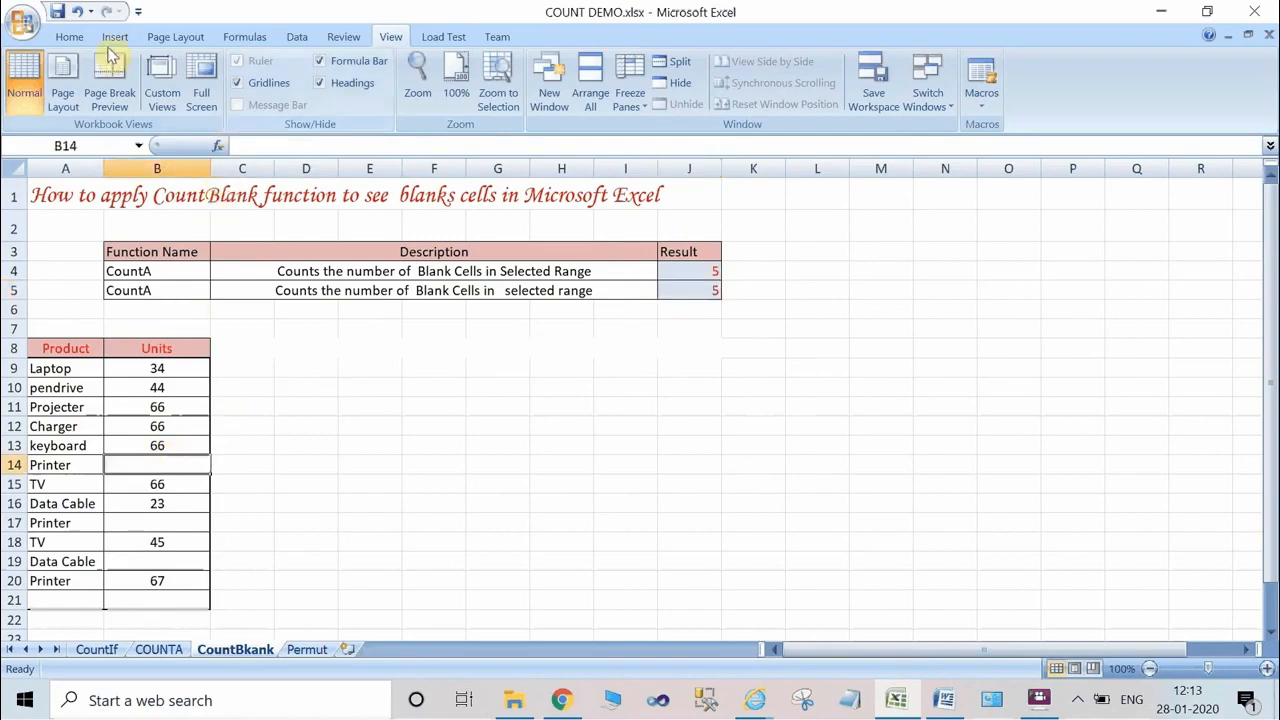
left_click(70, 40)
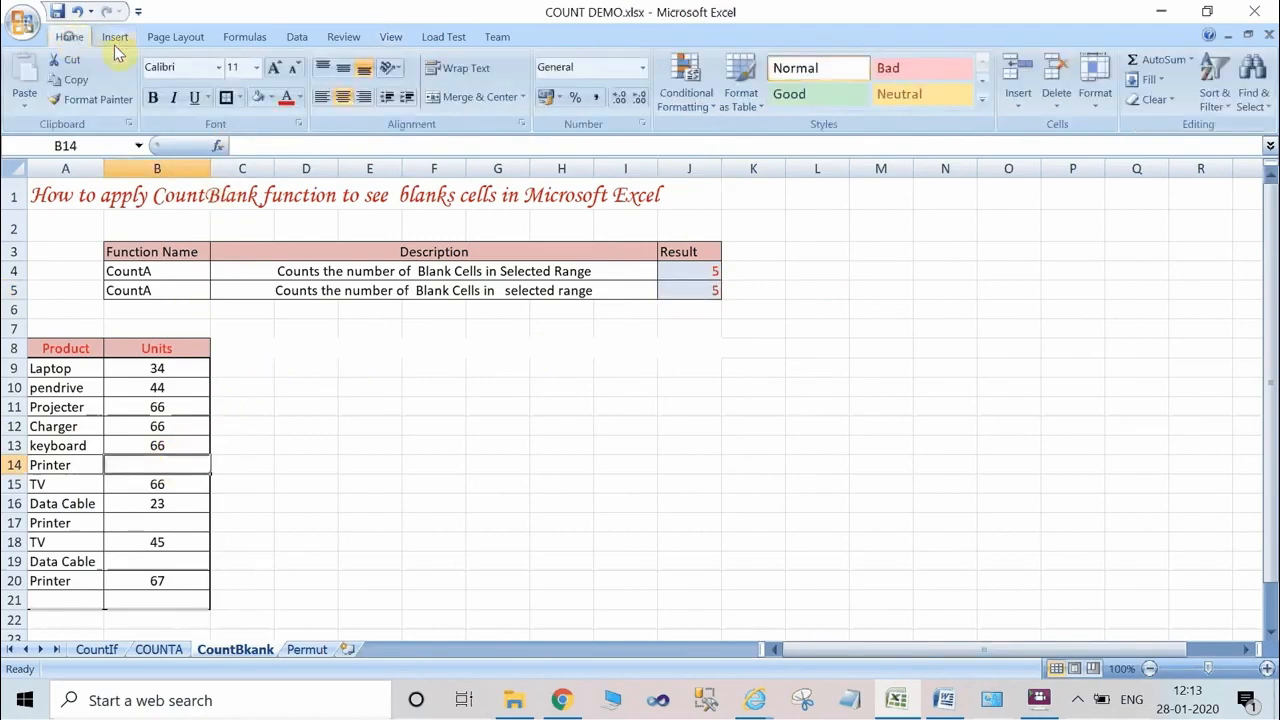
left_click(301, 98)
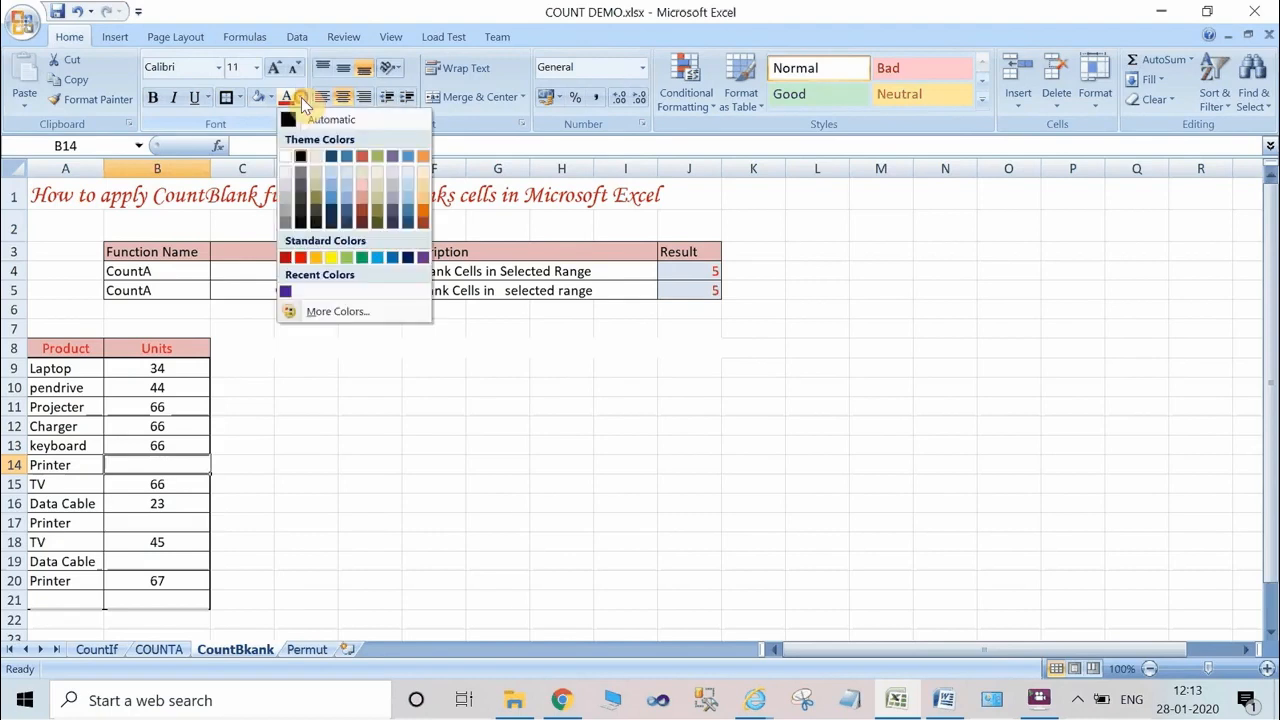
left_click(331, 257)
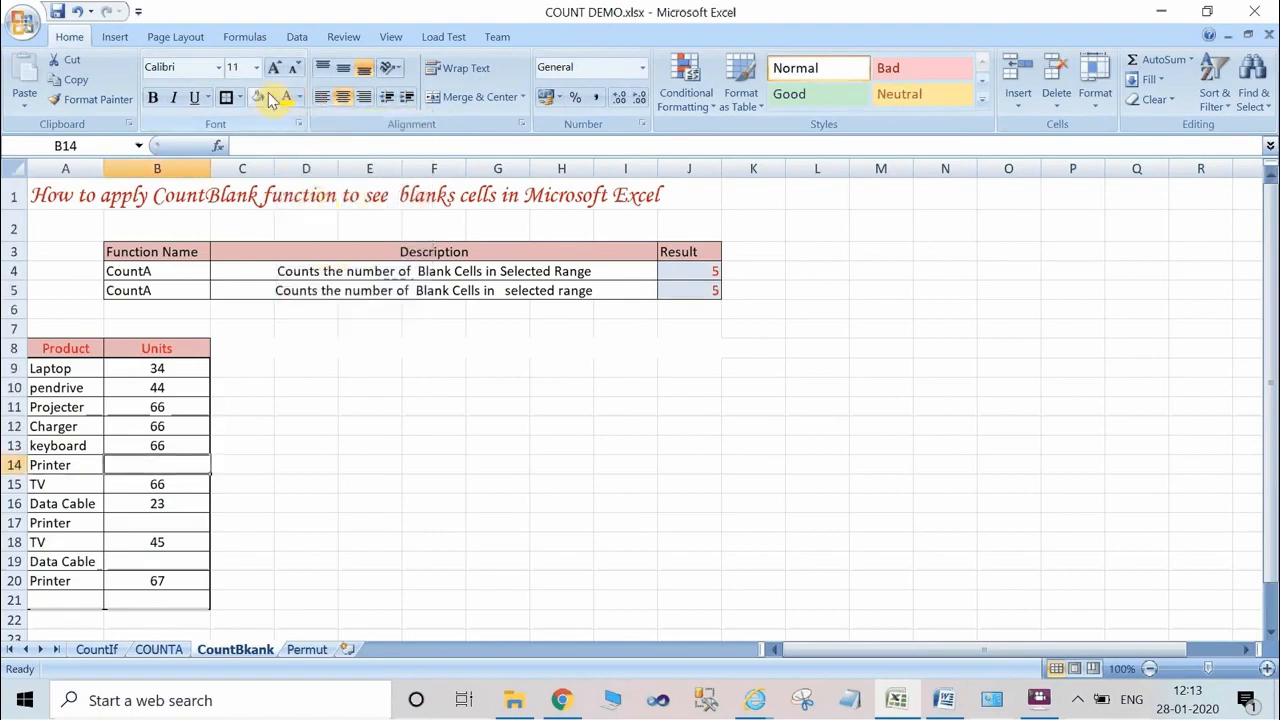
left_click(270, 97)
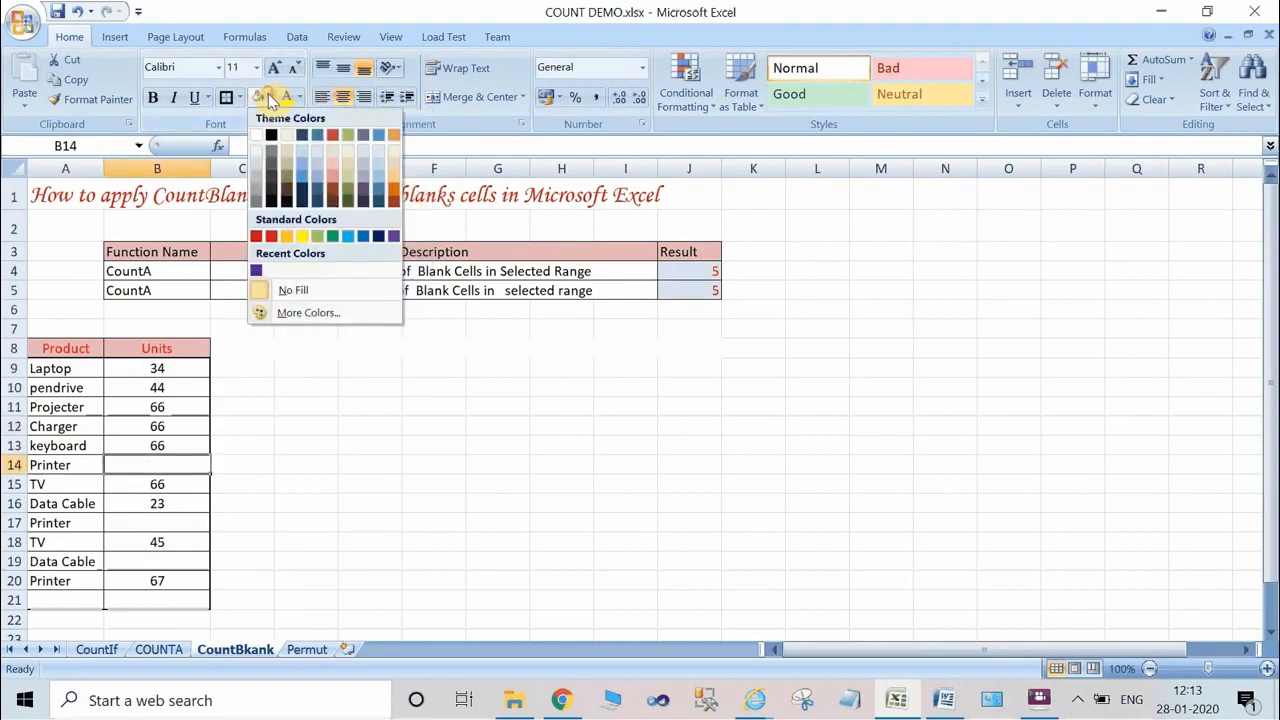
left_click(301, 237)
Fill the remaining blank table cells B17, B19, A21 and B21 with yellow.
left_click(150, 523)
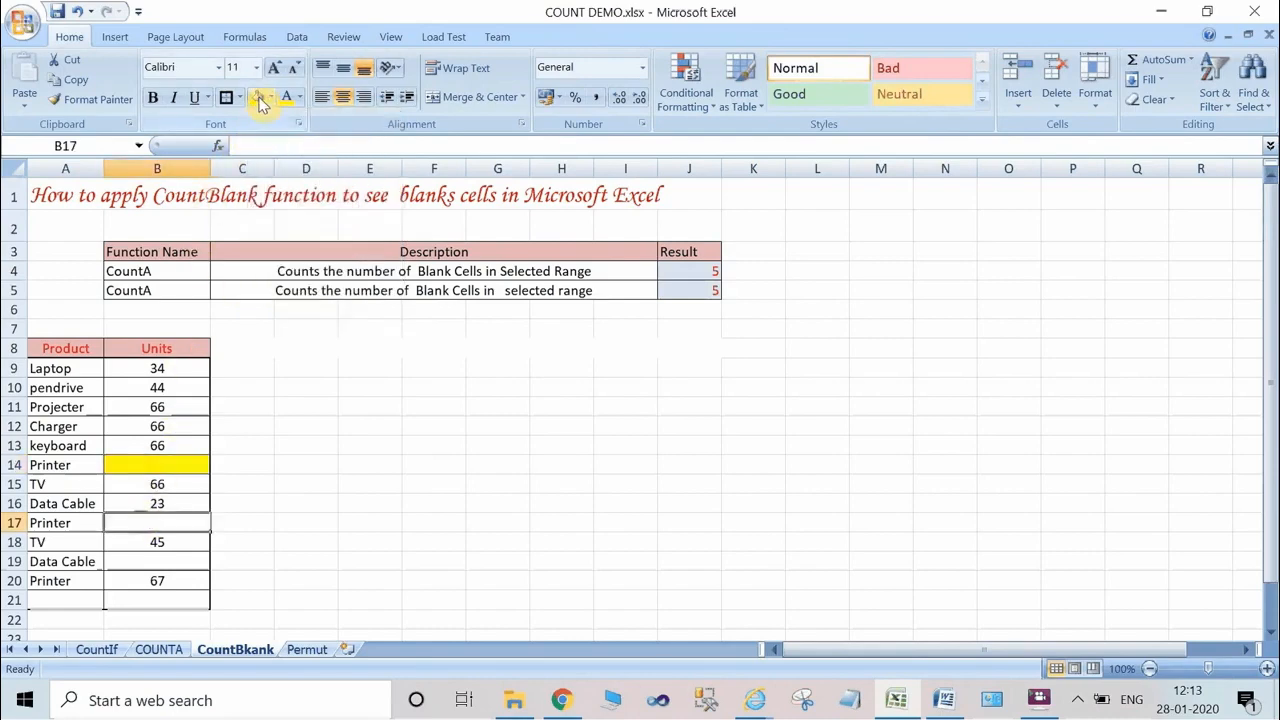
left_click(260, 100)
left_click(157, 561)
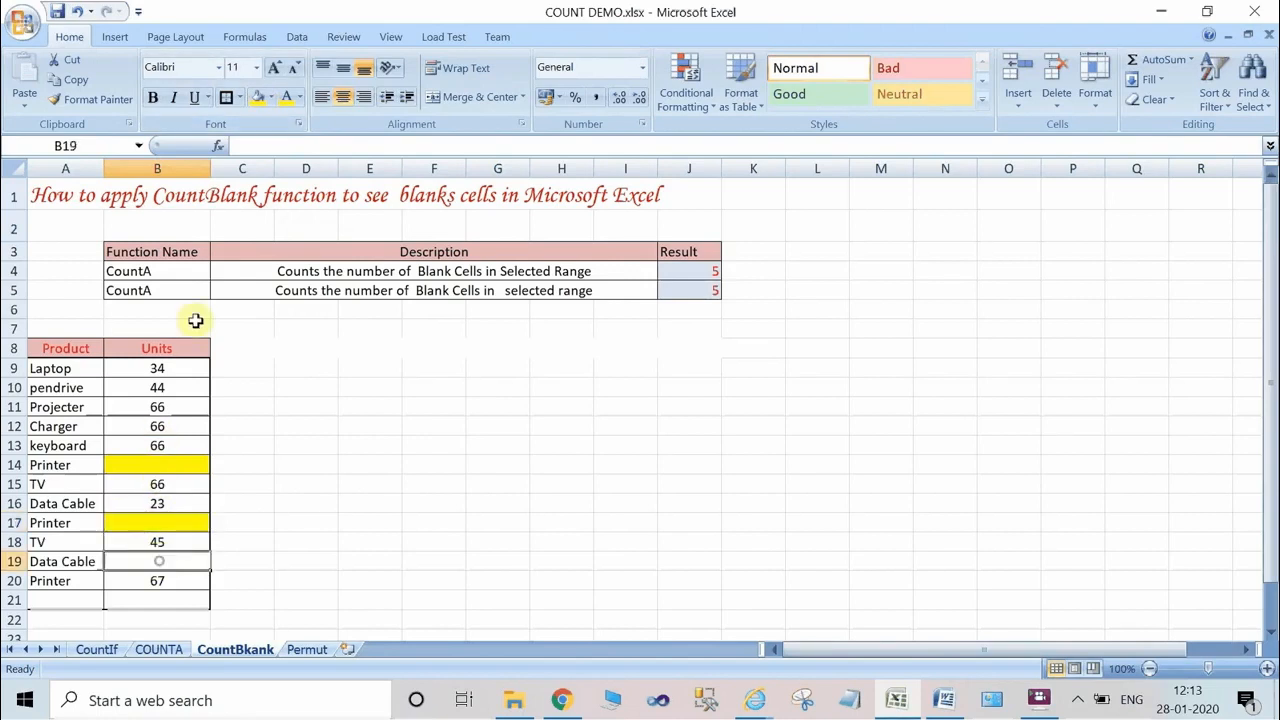
left_click(257, 100)
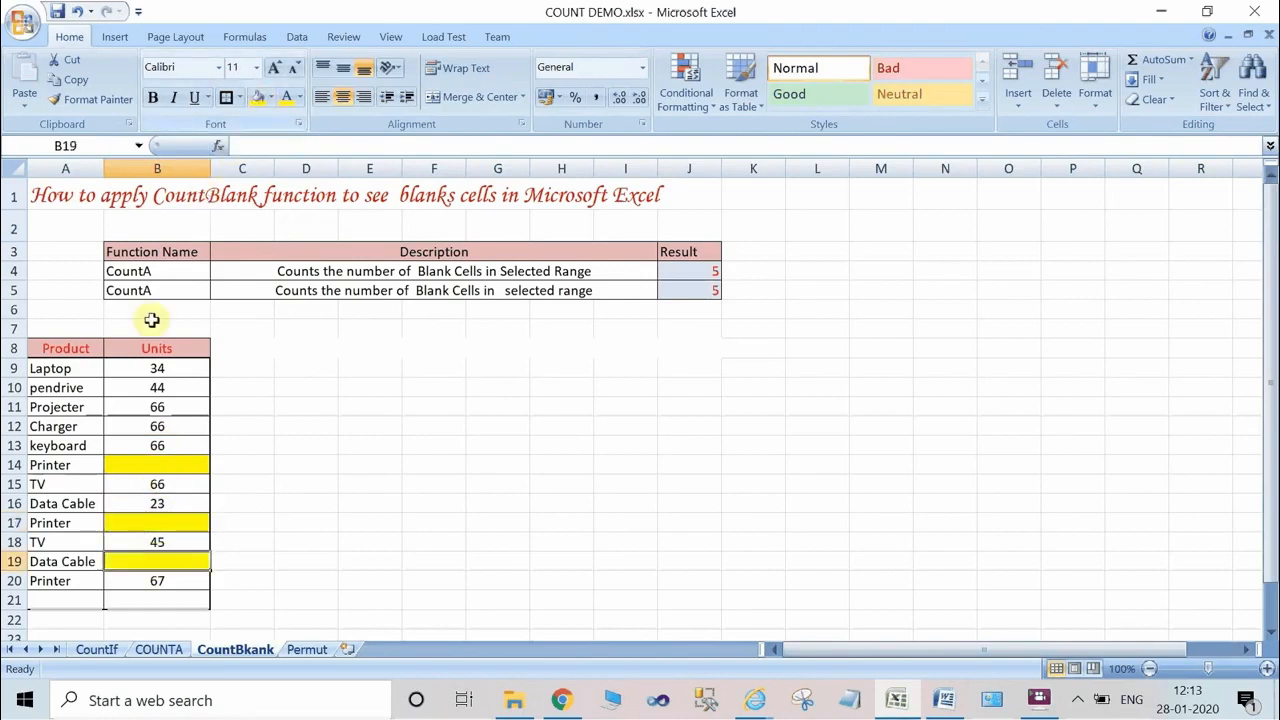
left_click(75, 601)
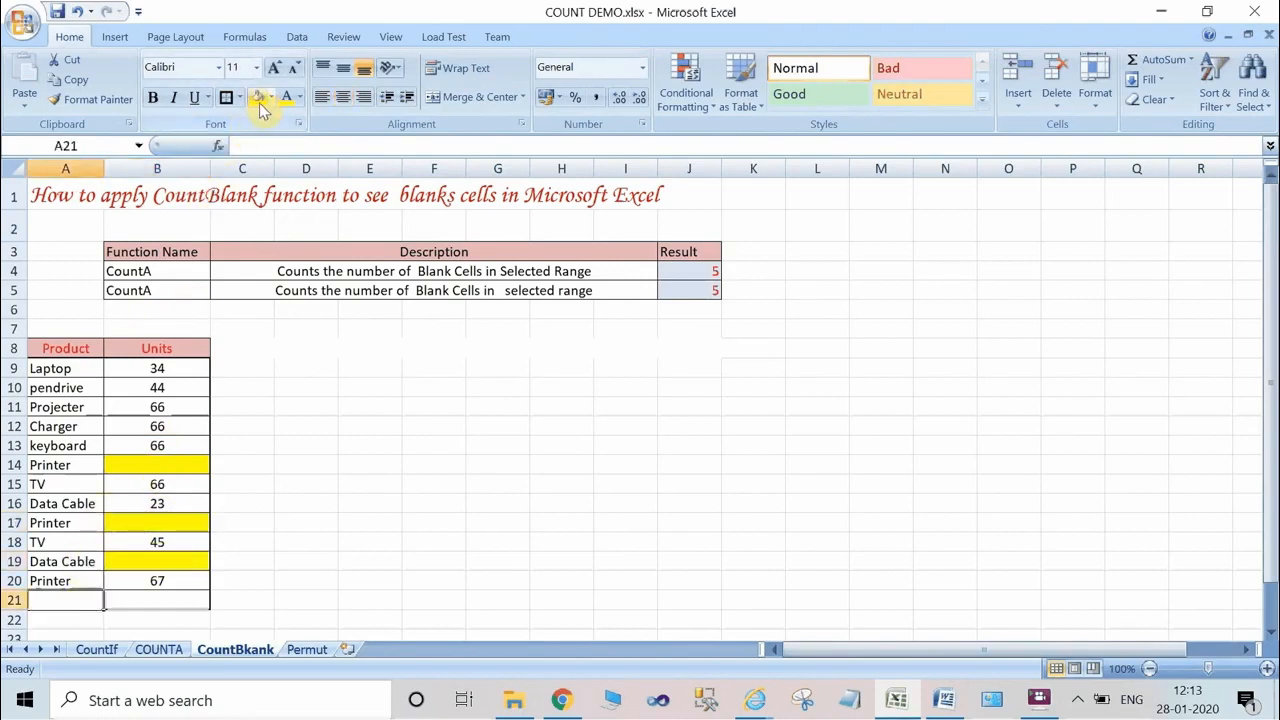
left_click(258, 98)
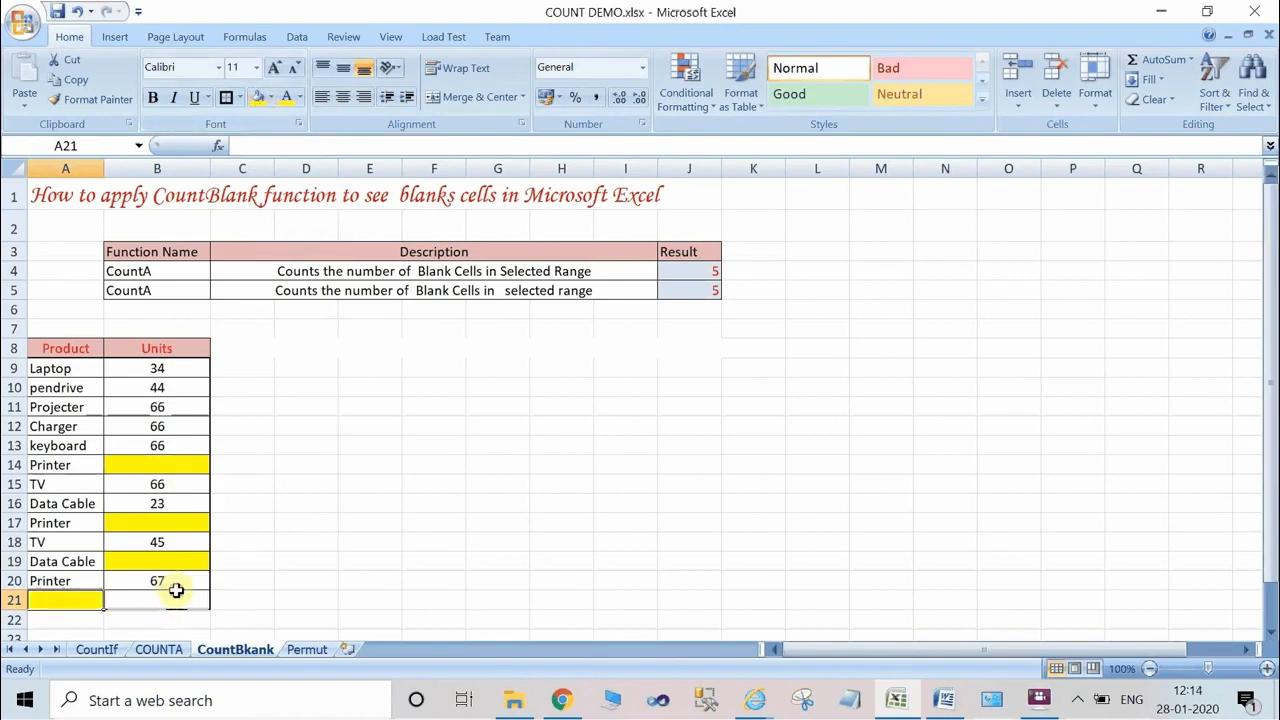
left_click(176, 593)
left_click(258, 98)
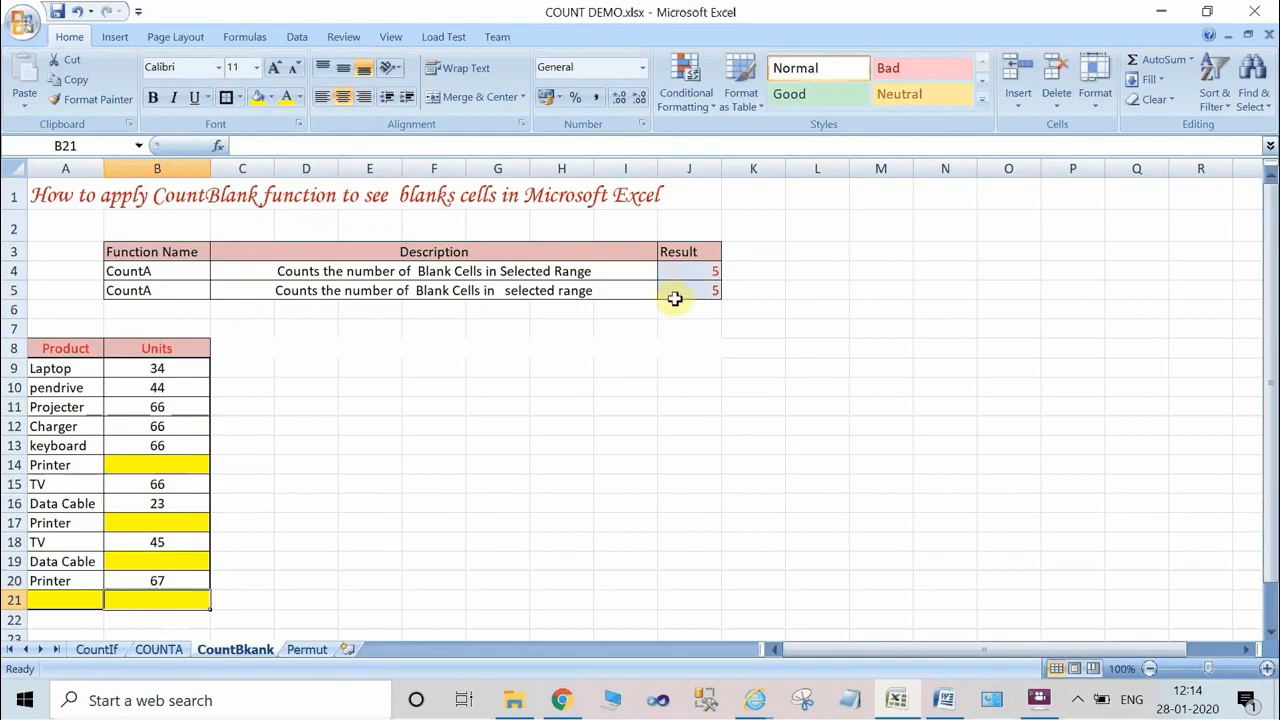
left_click(1000, 704)
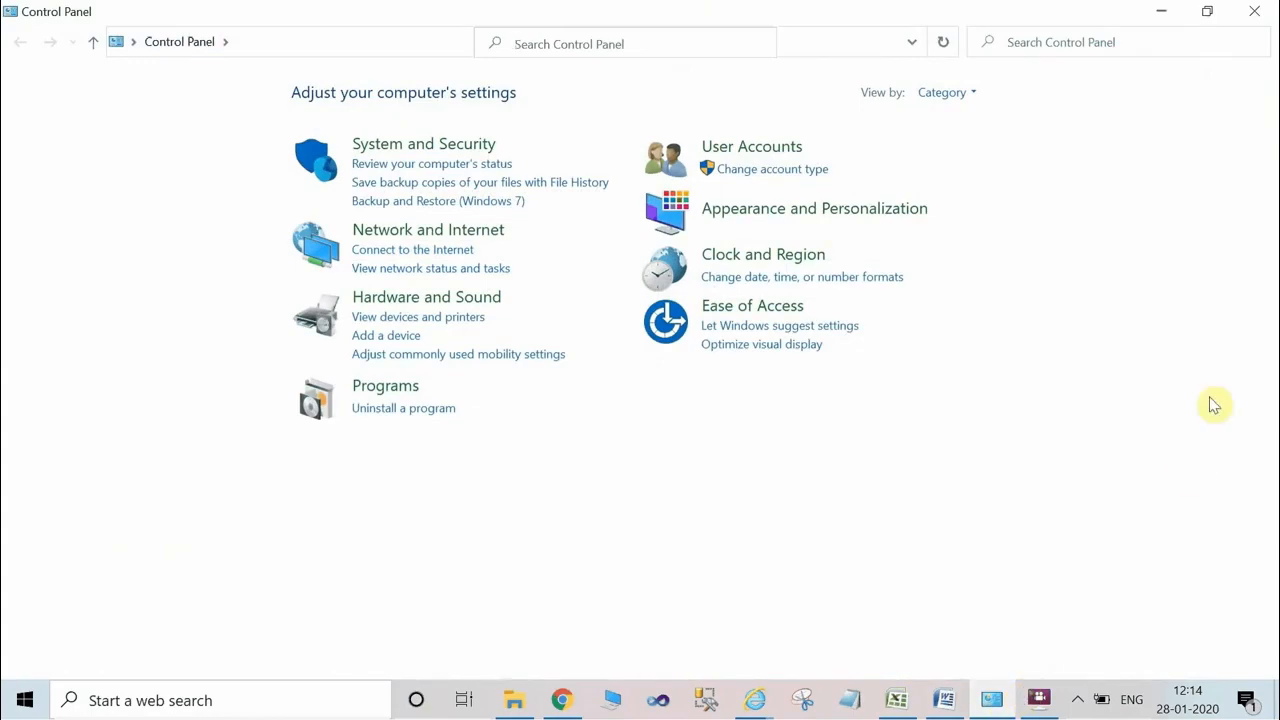
left_click(1268, 12)
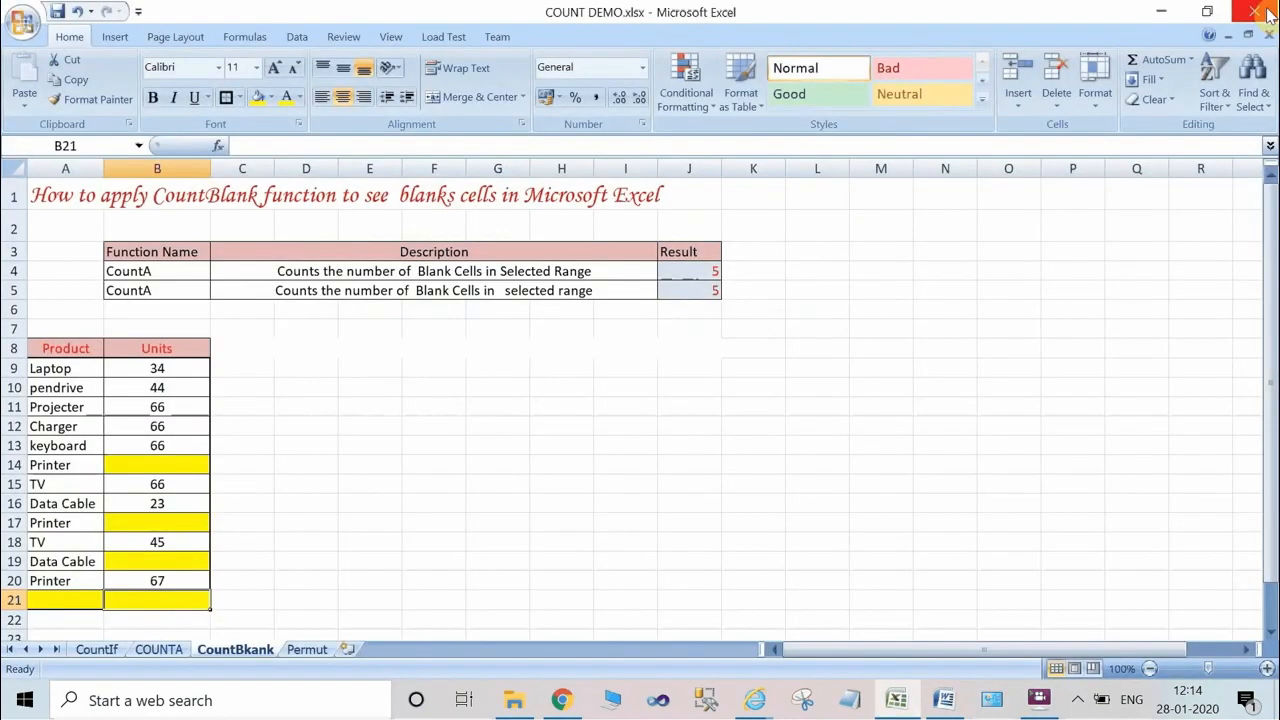
left_click(1003, 700)
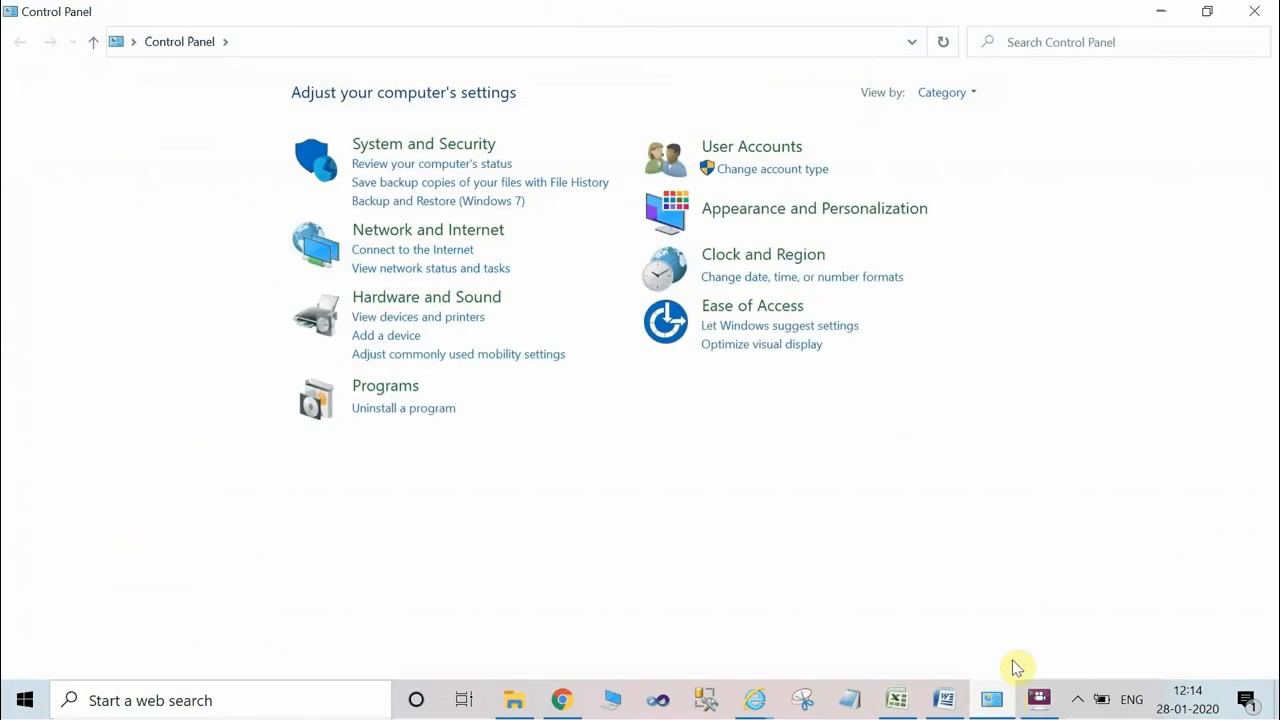
key("super+d")
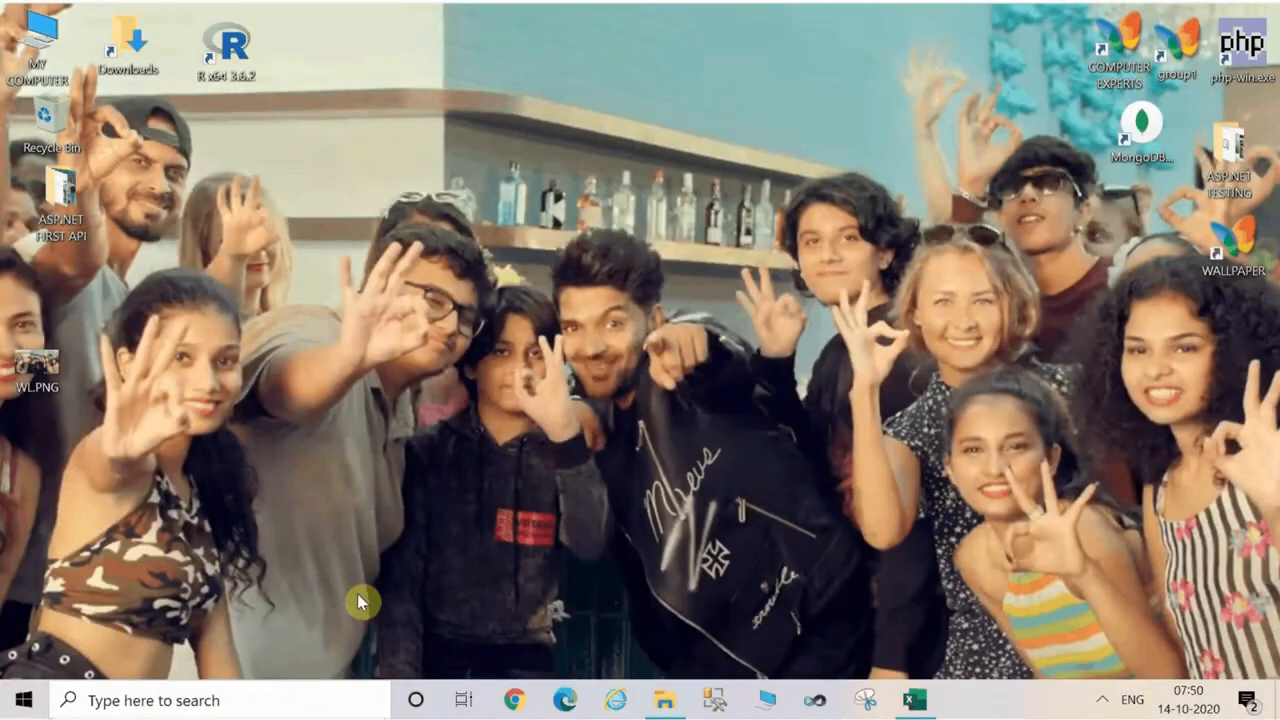
Find EXCEL with the Windows search, launch the Excel app in a maximised window and create a blank workbook.
left_click(166, 702)
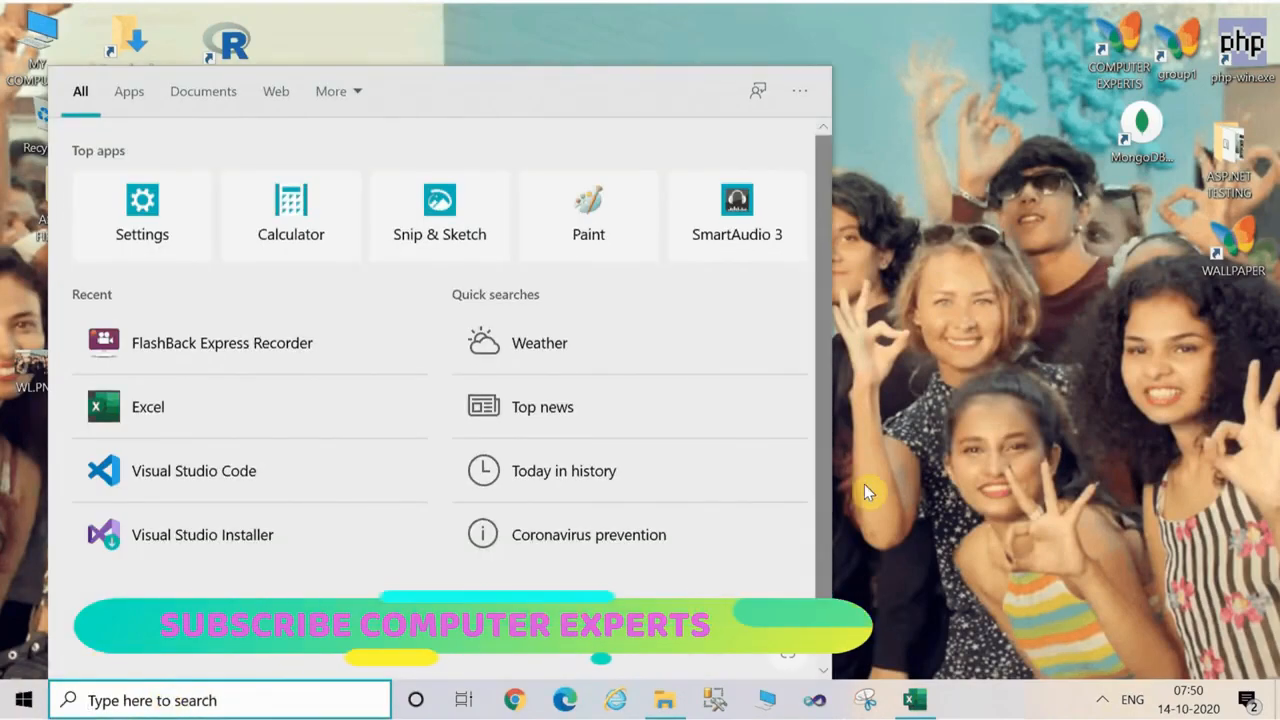
left_click(1017, 528)
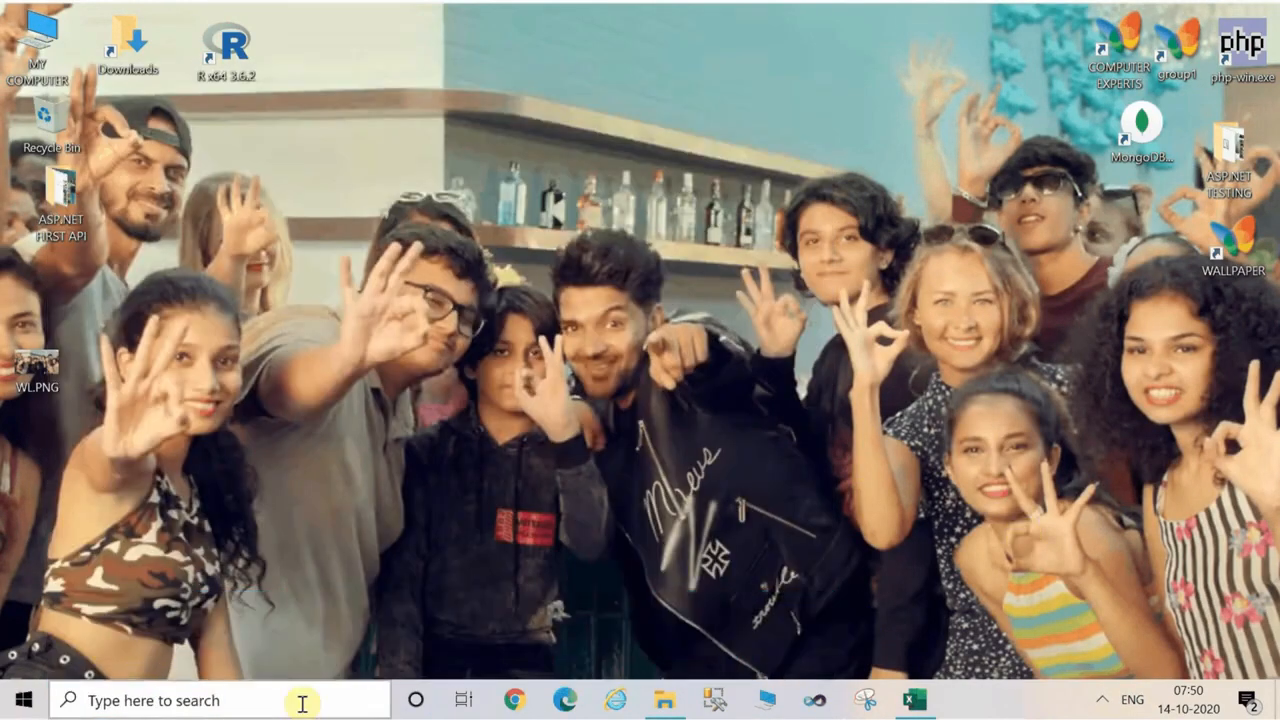
left_click(214, 699)
type("E")
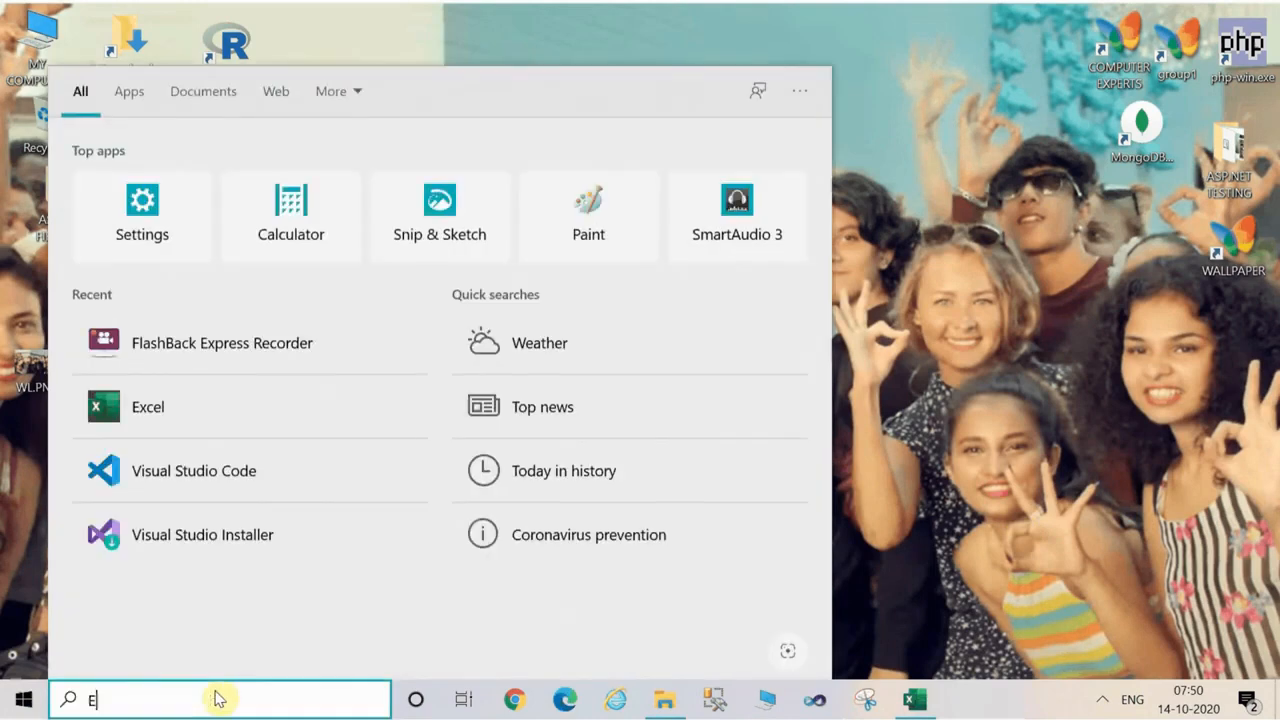
type("XCE")
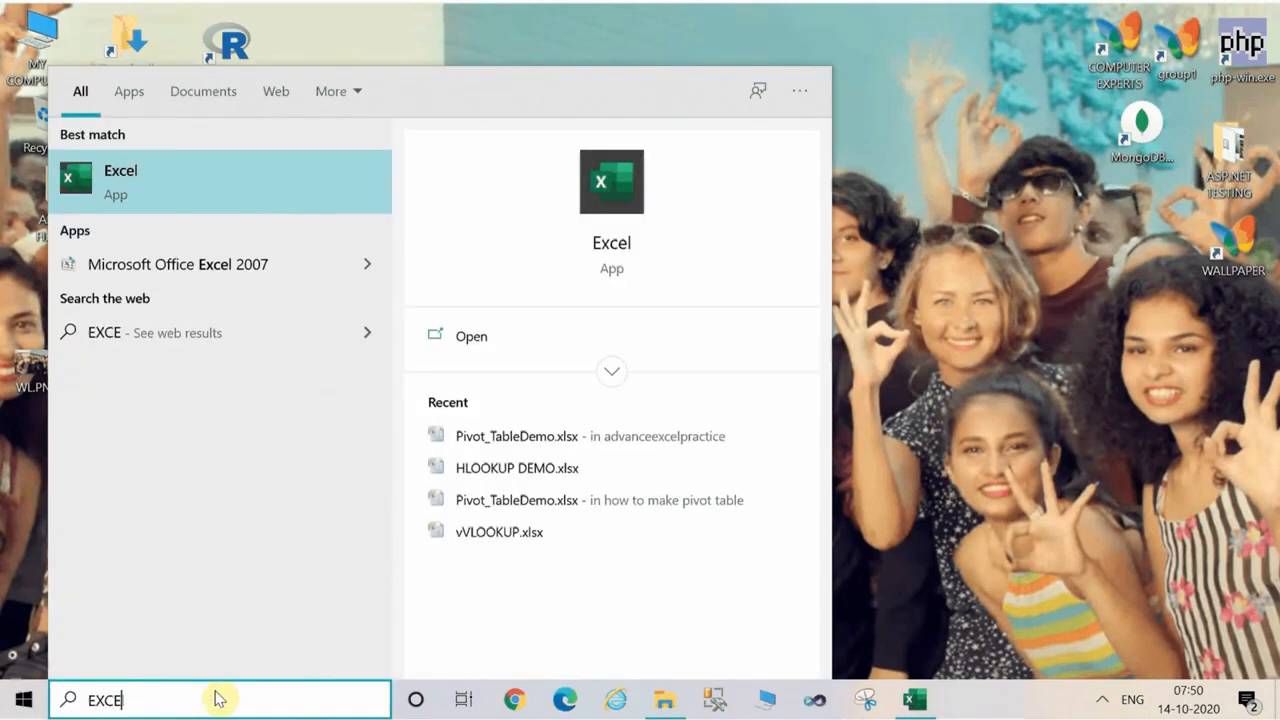
type("L")
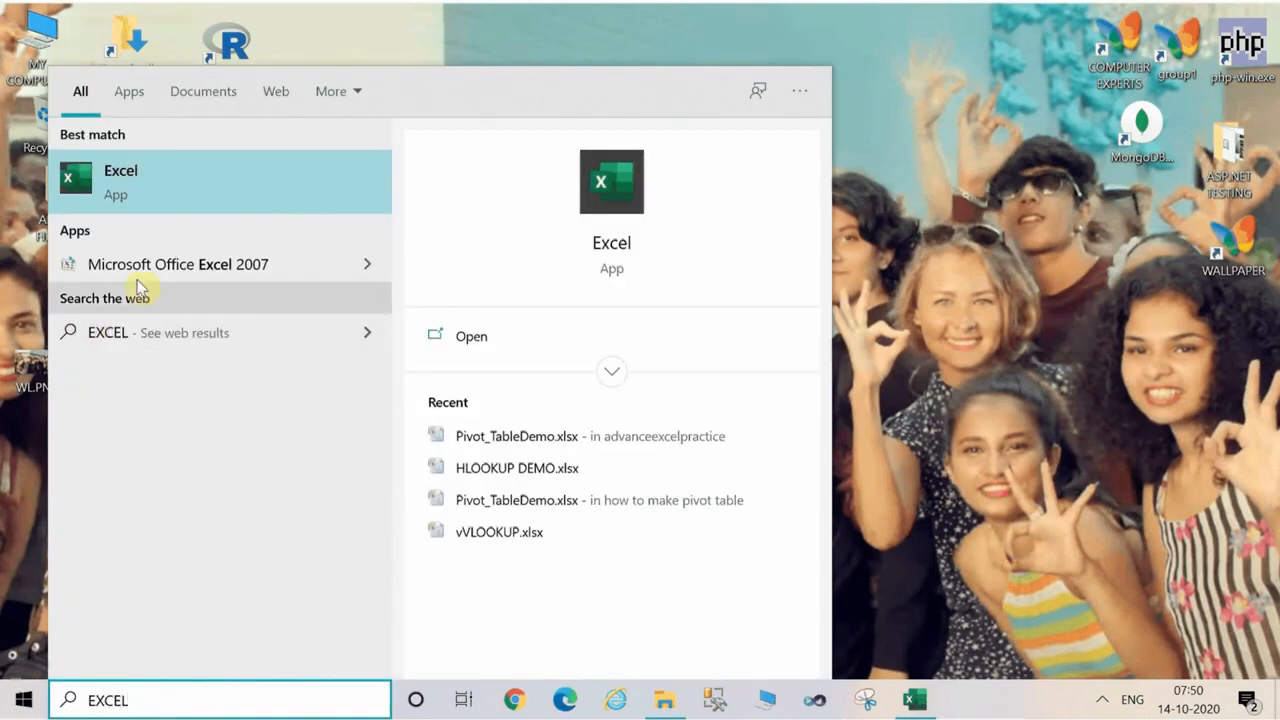
left_click(133, 190)
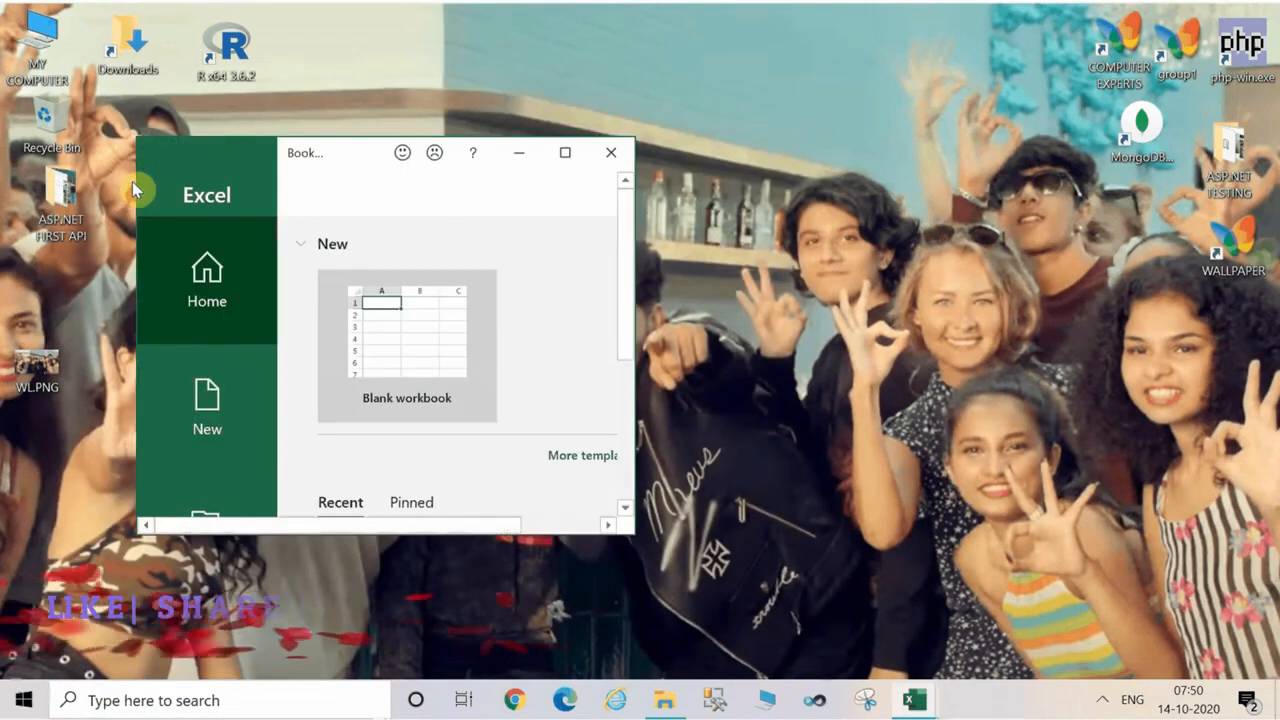
left_click(564, 154)
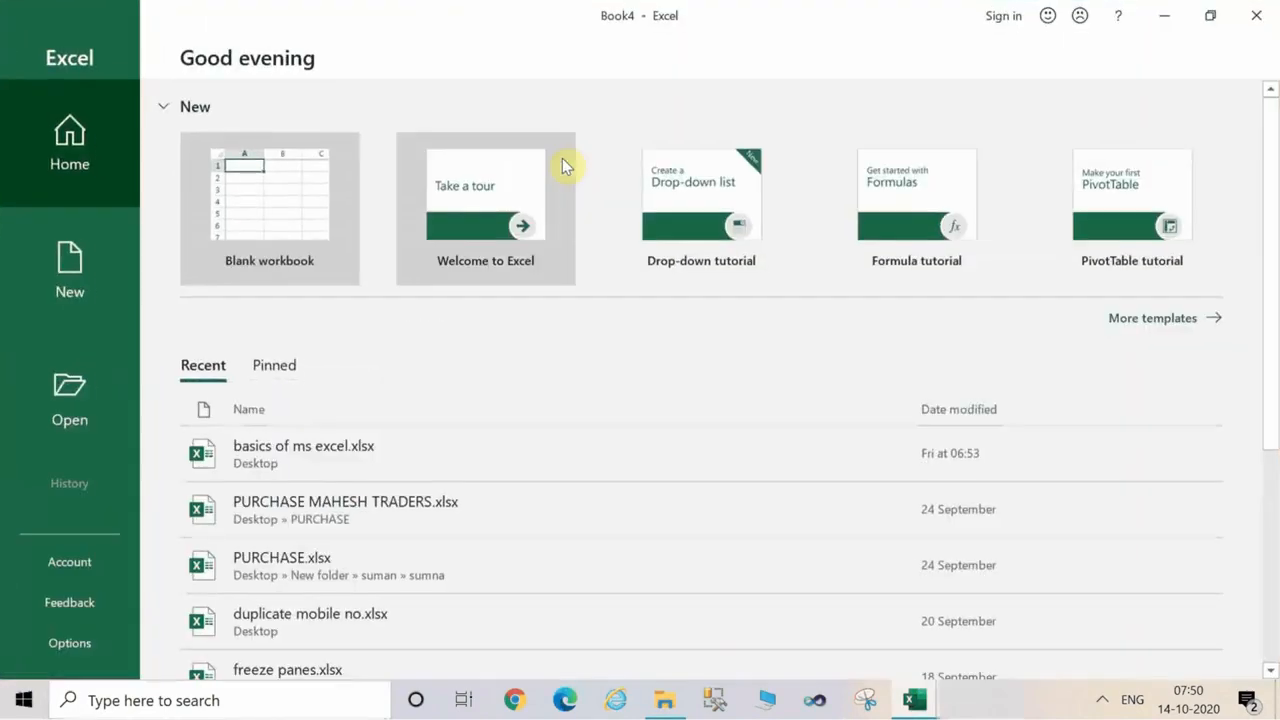
left_click(278, 208)
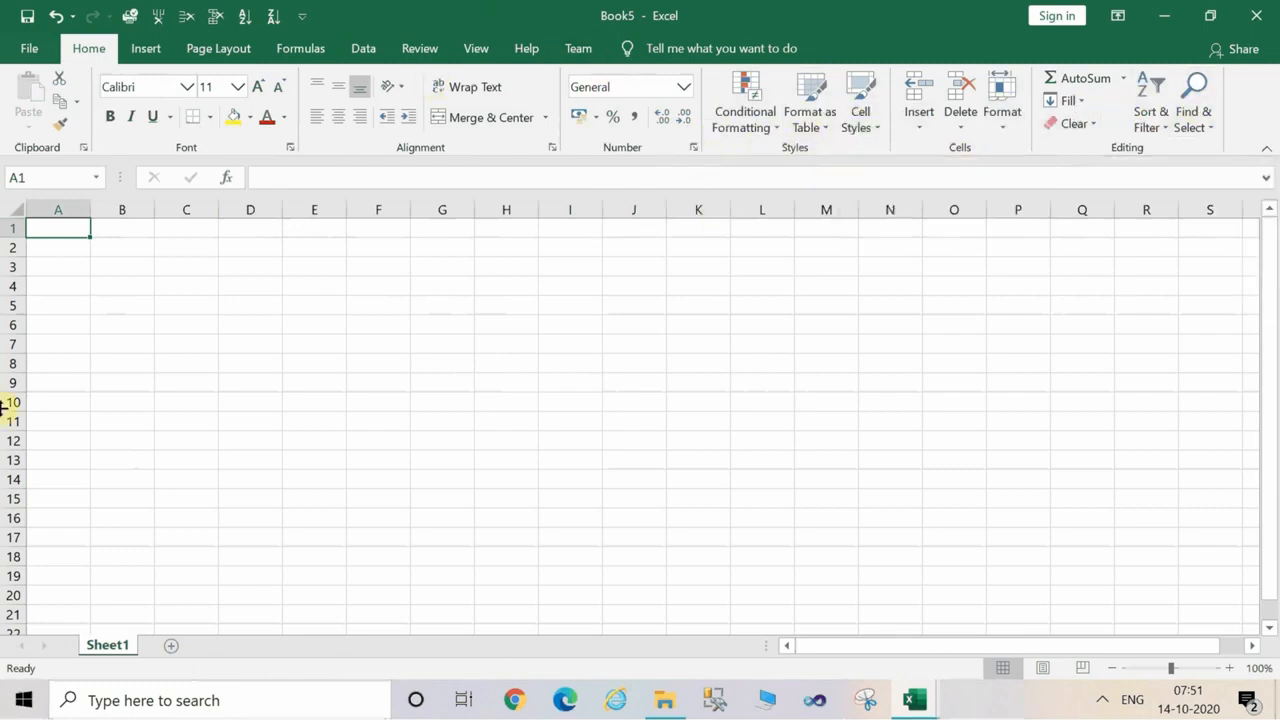
Enter the text "COMPUTER EXPERTS IT IS BETTER THAN THE BEST" in cell C2.
left_click(180, 251)
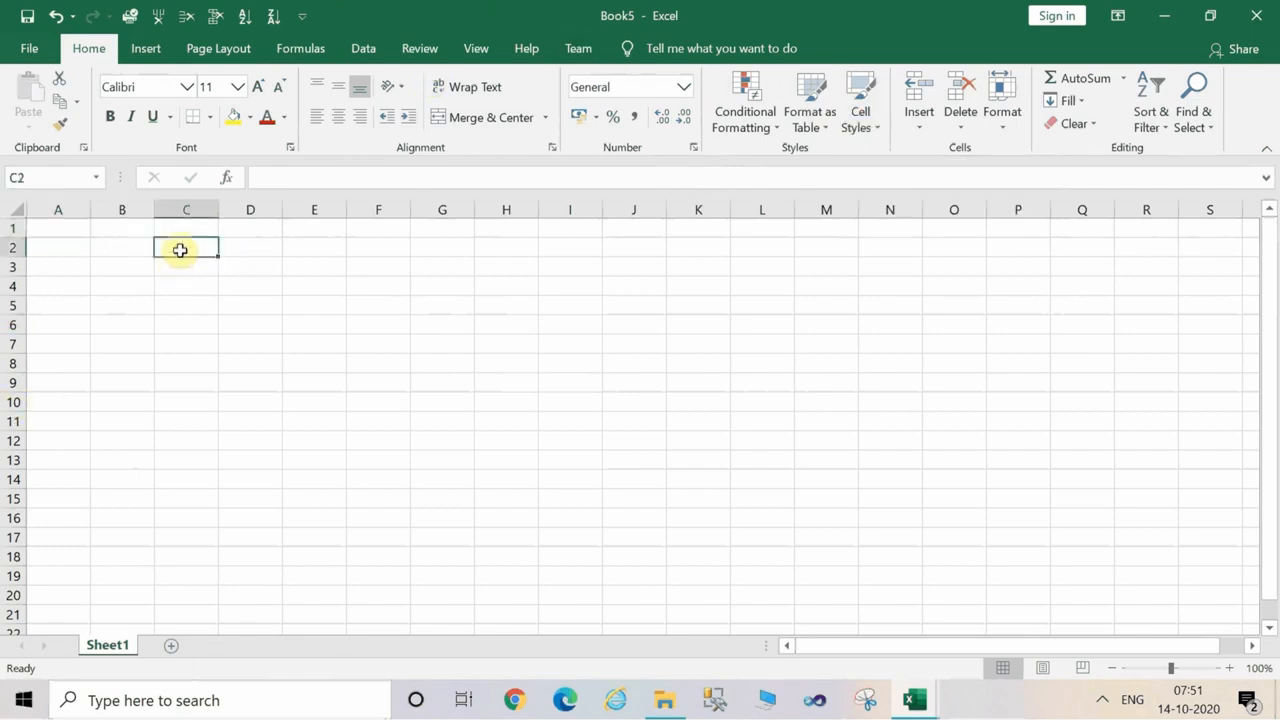
type("COMPUTER X")
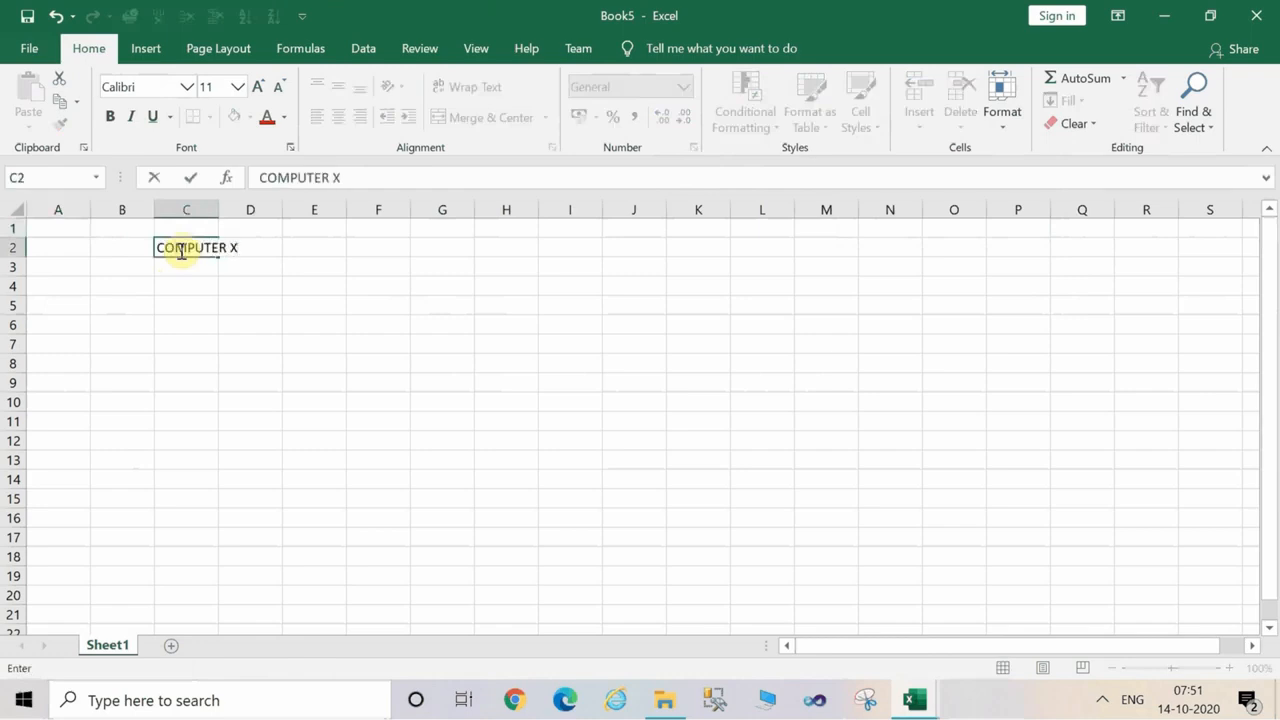
key("Num_Lock")
key("BackSpace")
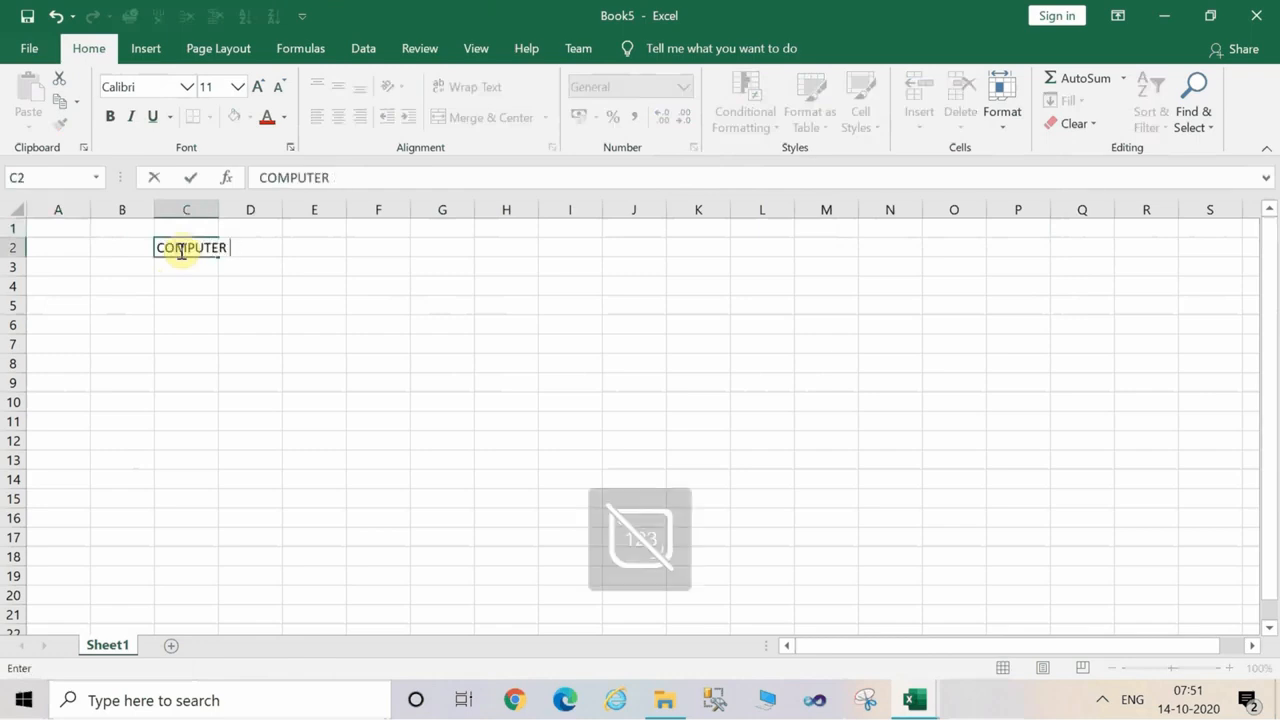
type("EXPERTS IT IS BETTER THAN THE BEST")
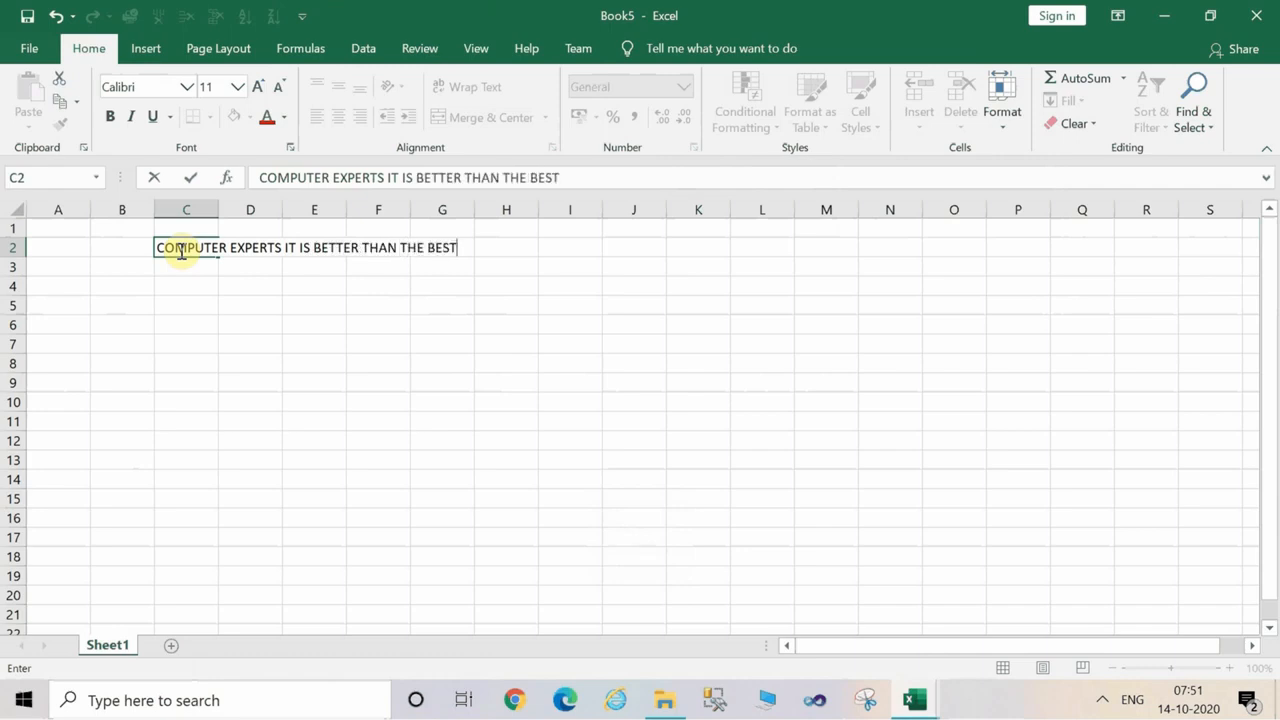
left_click(198, 289)
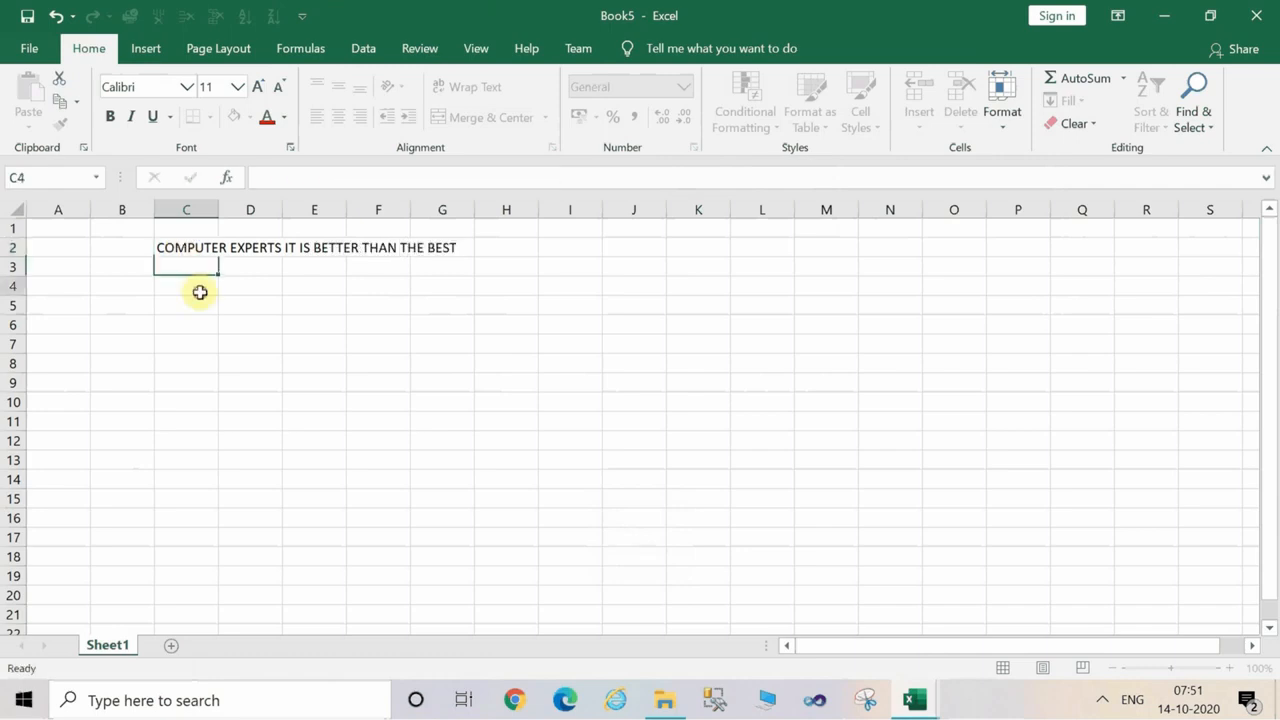
Set the font size of the heading range C2:M2 to 35.
left_click(166, 248)
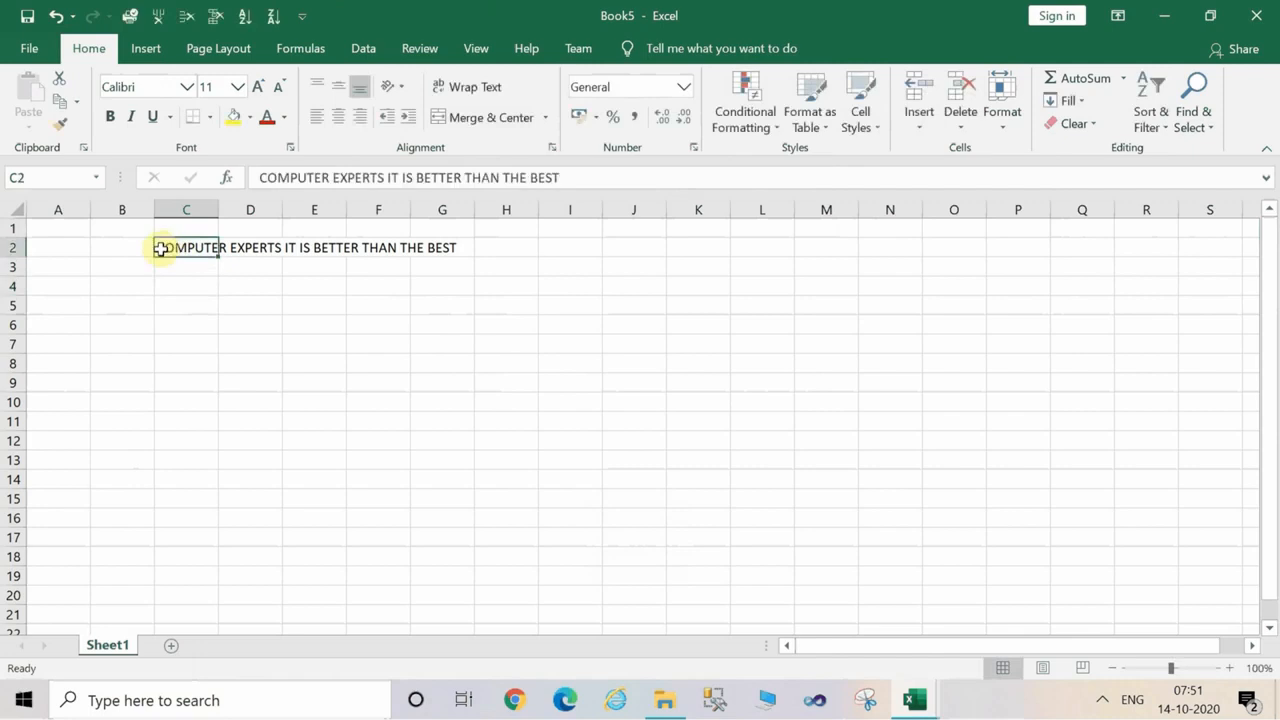
key("shift+Right")
key("shift+Right")
key("shift+Right")
key("shift+Right")
key("shift+Right")
key("shift+Right")
key("shift+Right")
key("shift+Right")
key("shift+Right")
key("shift+Right")
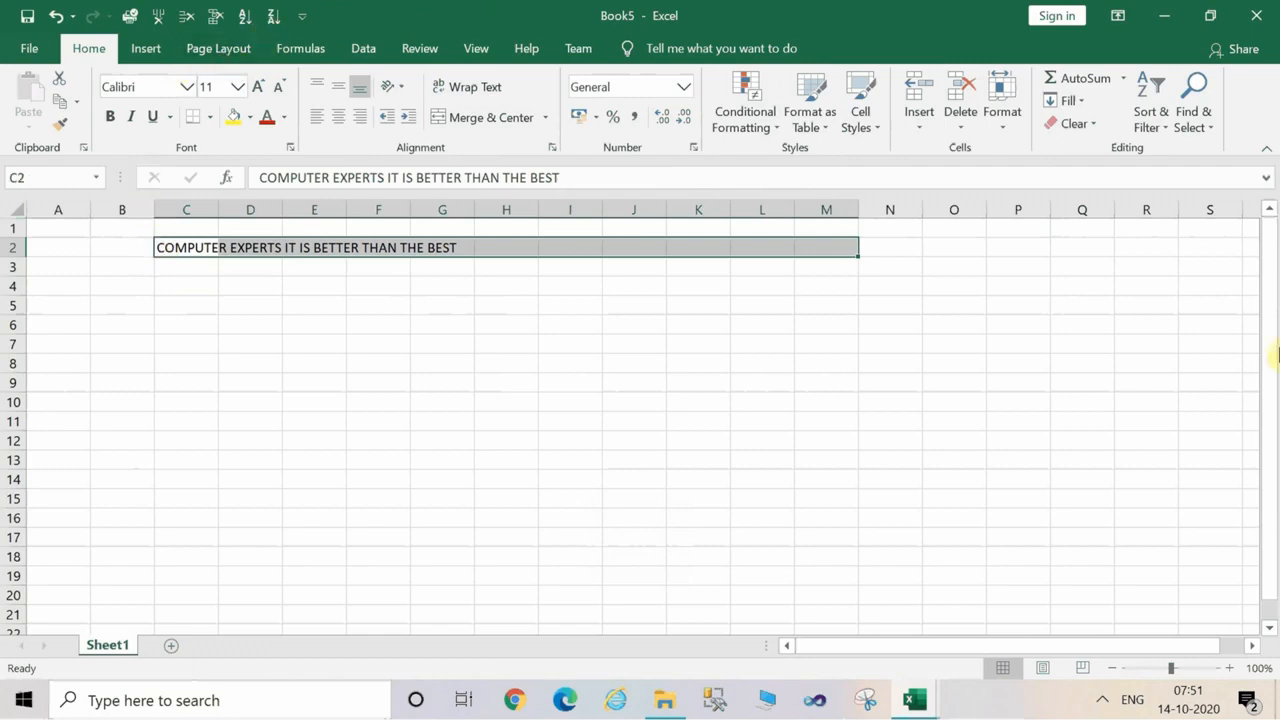
key("alt")
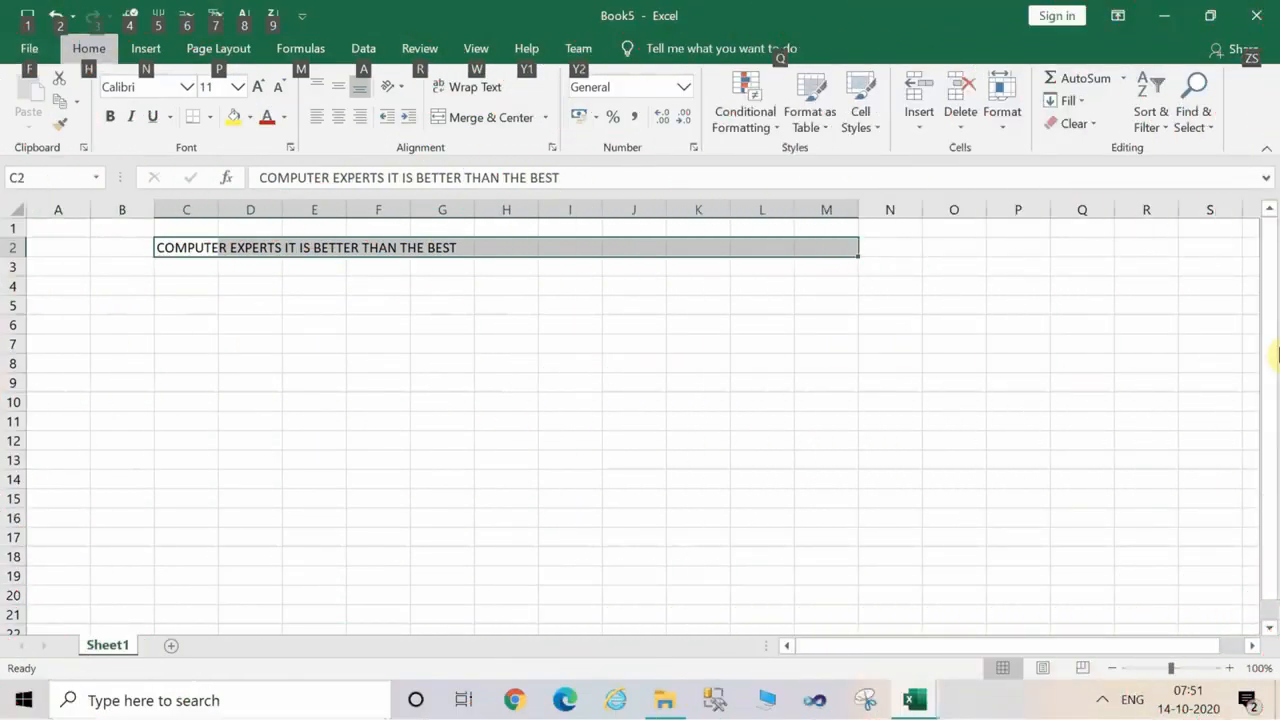
key("h")
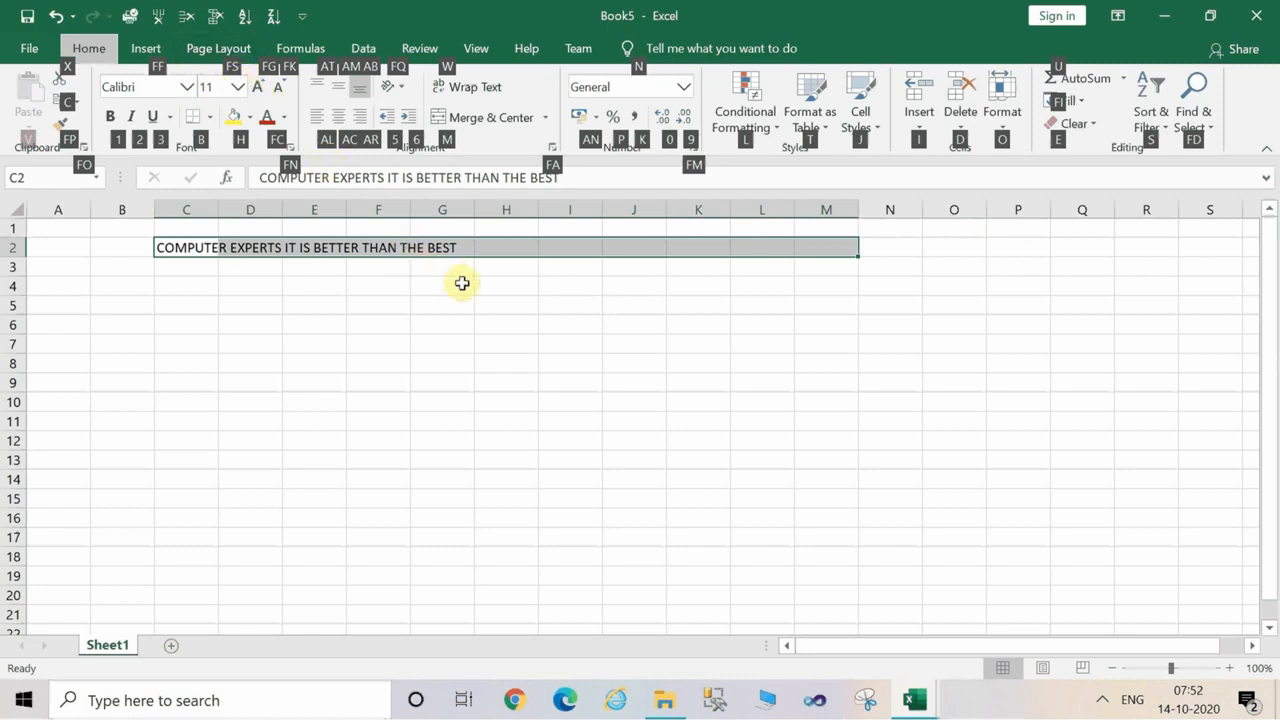
key("f")
key("s")
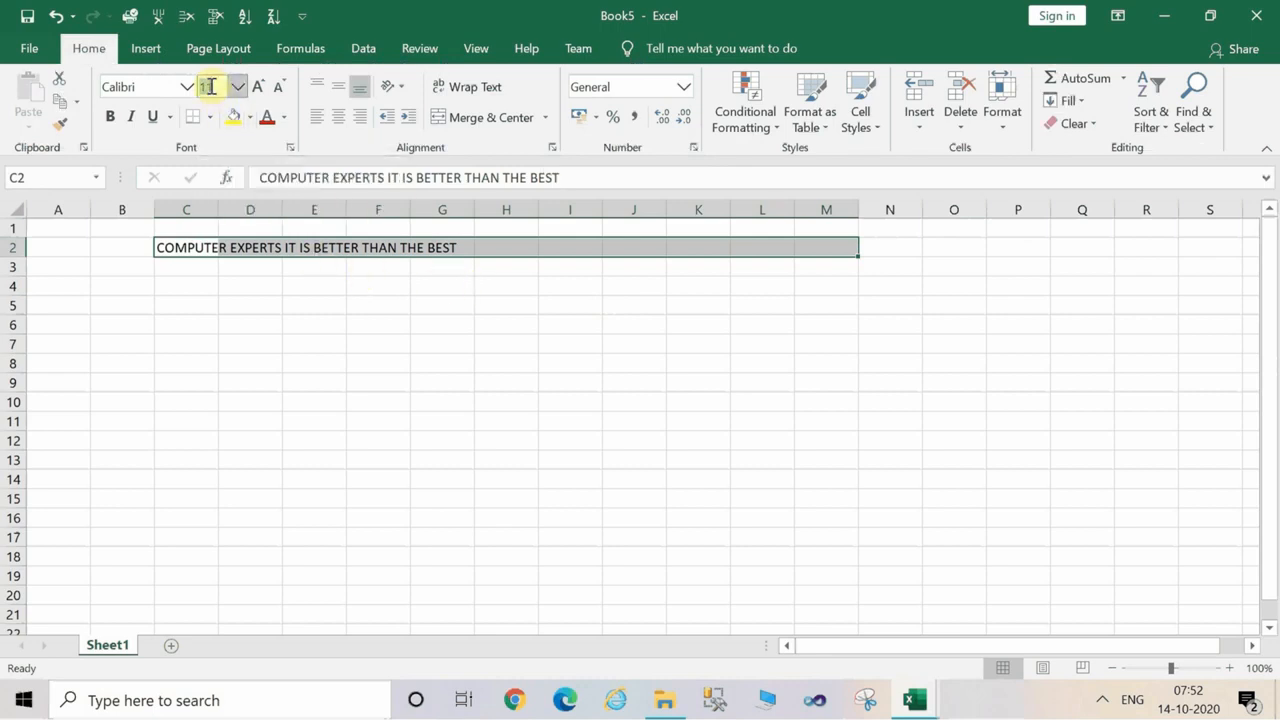
key("Num_Lock")
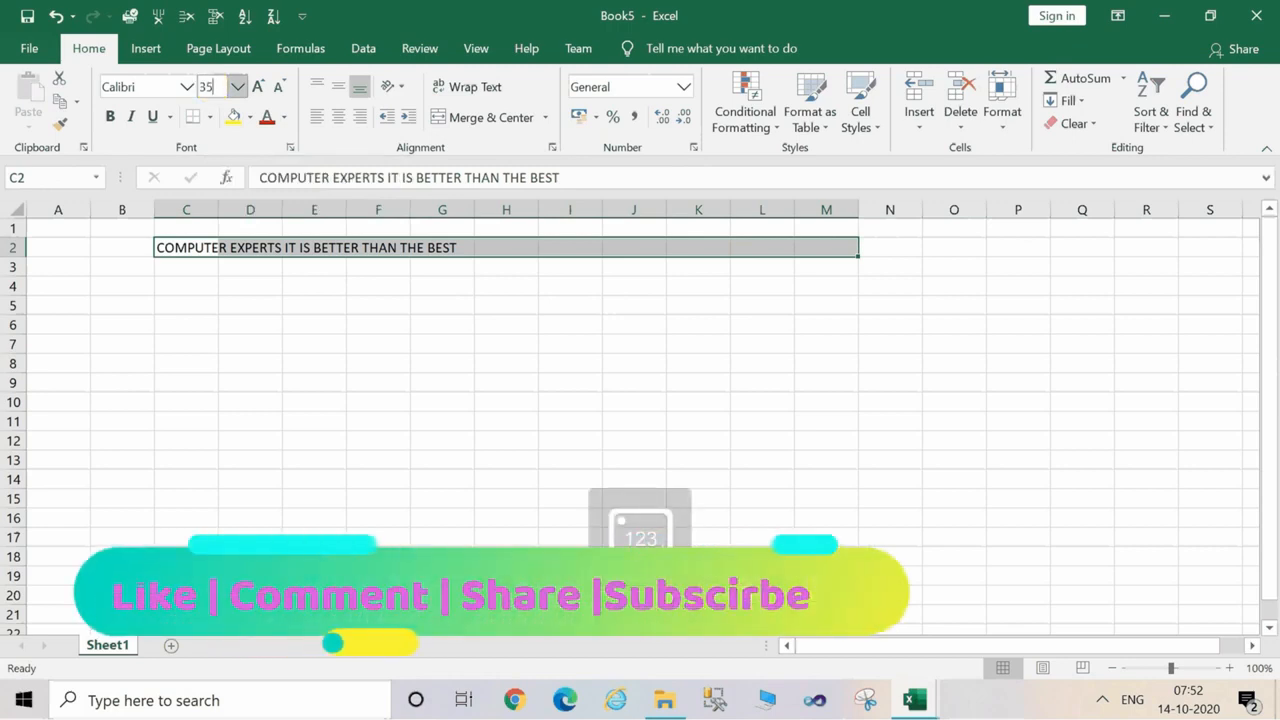
key("Return")
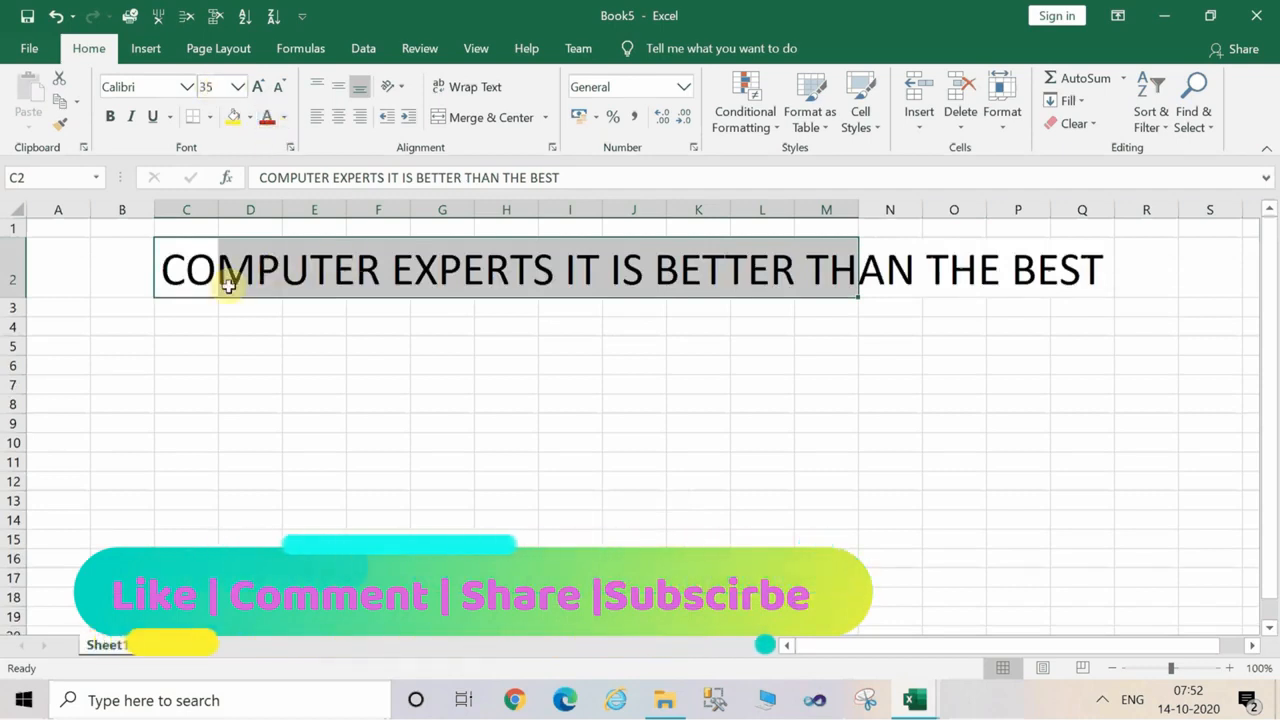
left_click(277, 384)
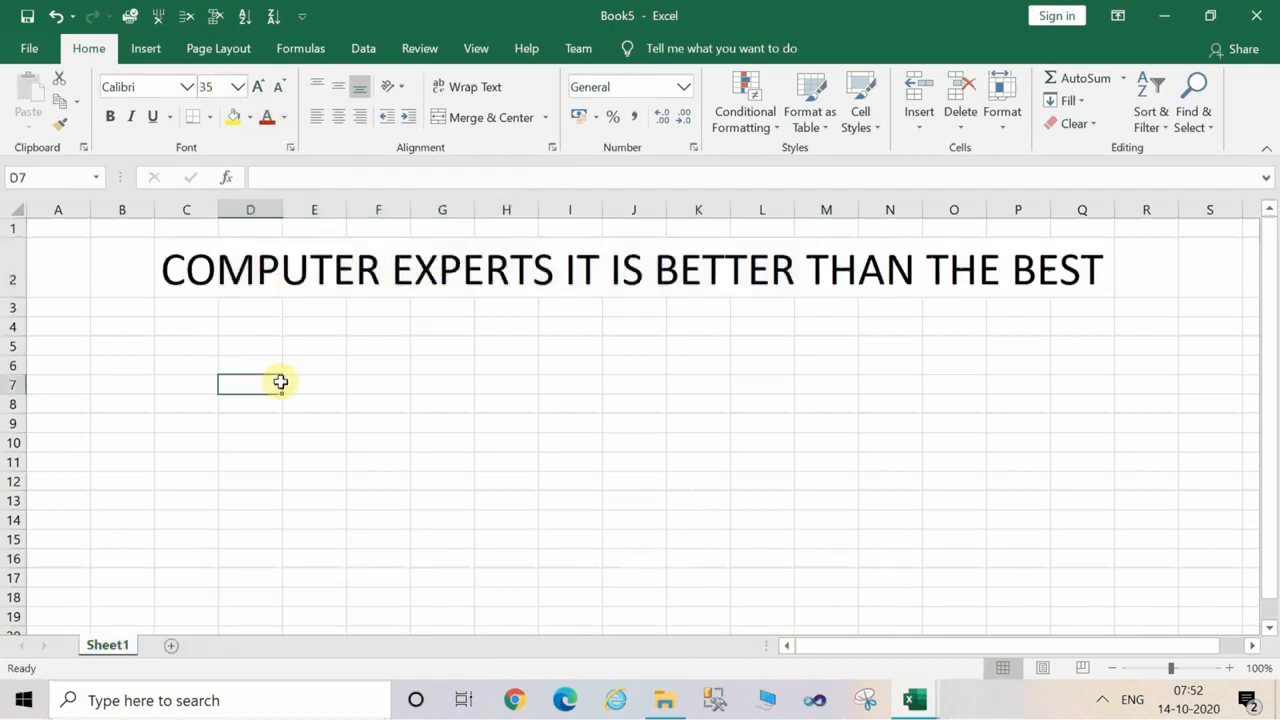
Set the font colour of the whole heading row 2 to the standard red.
left_click(10, 268)
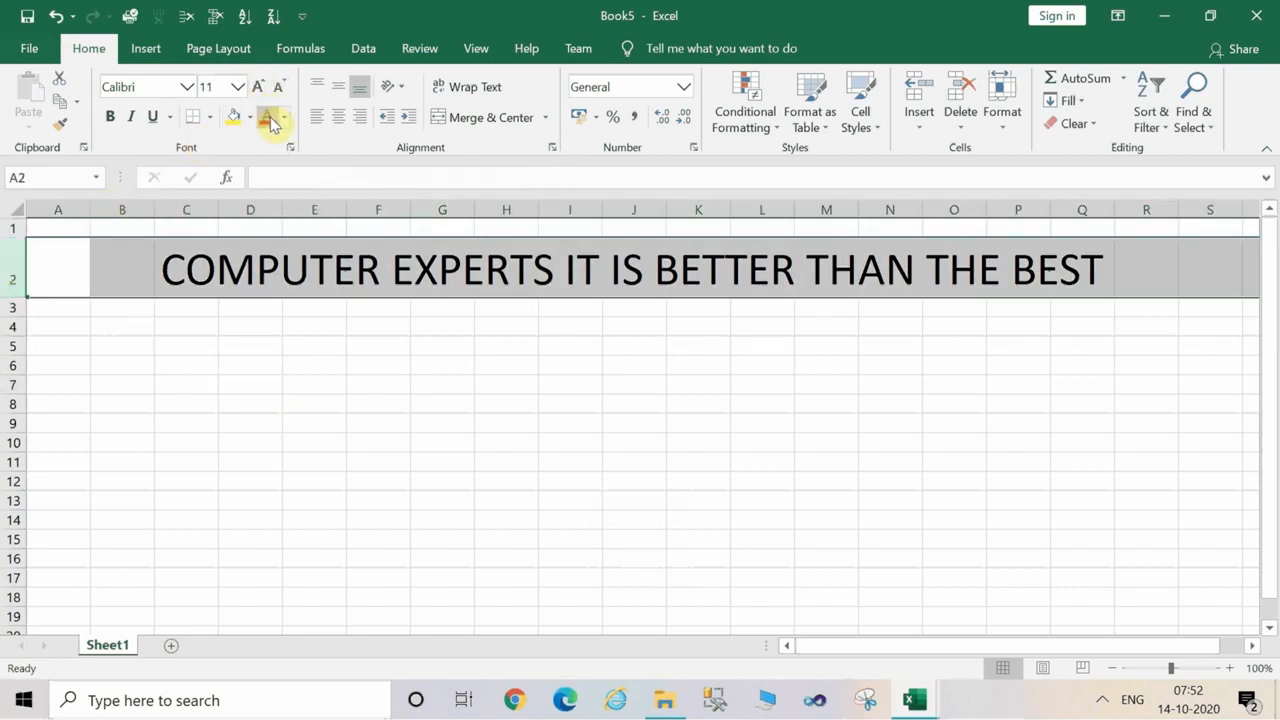
key("alt")
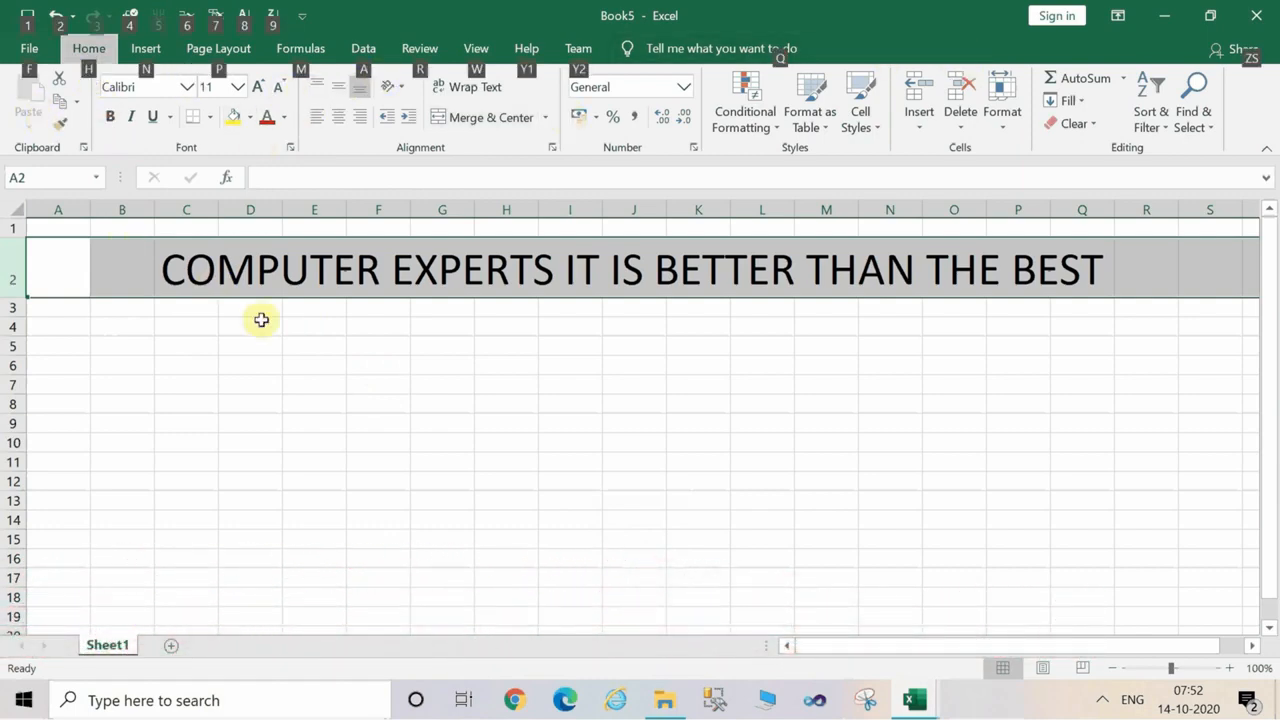
key("h")
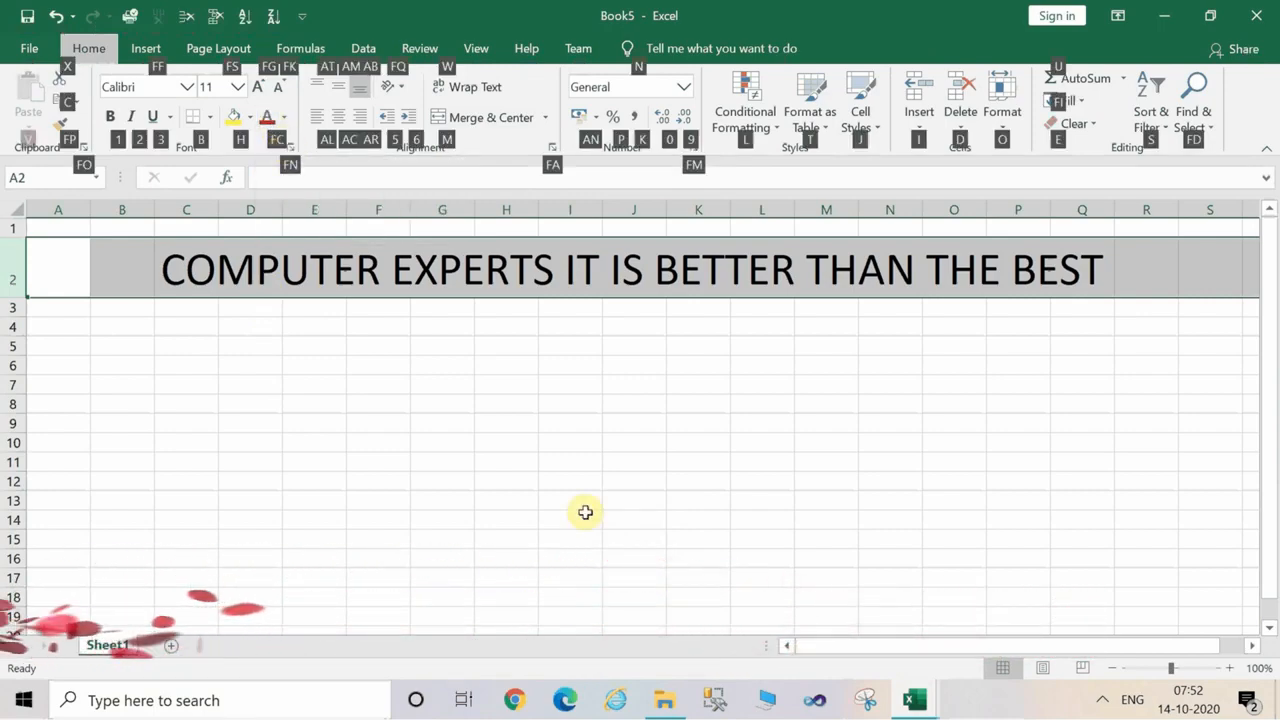
key("f")
key("c")
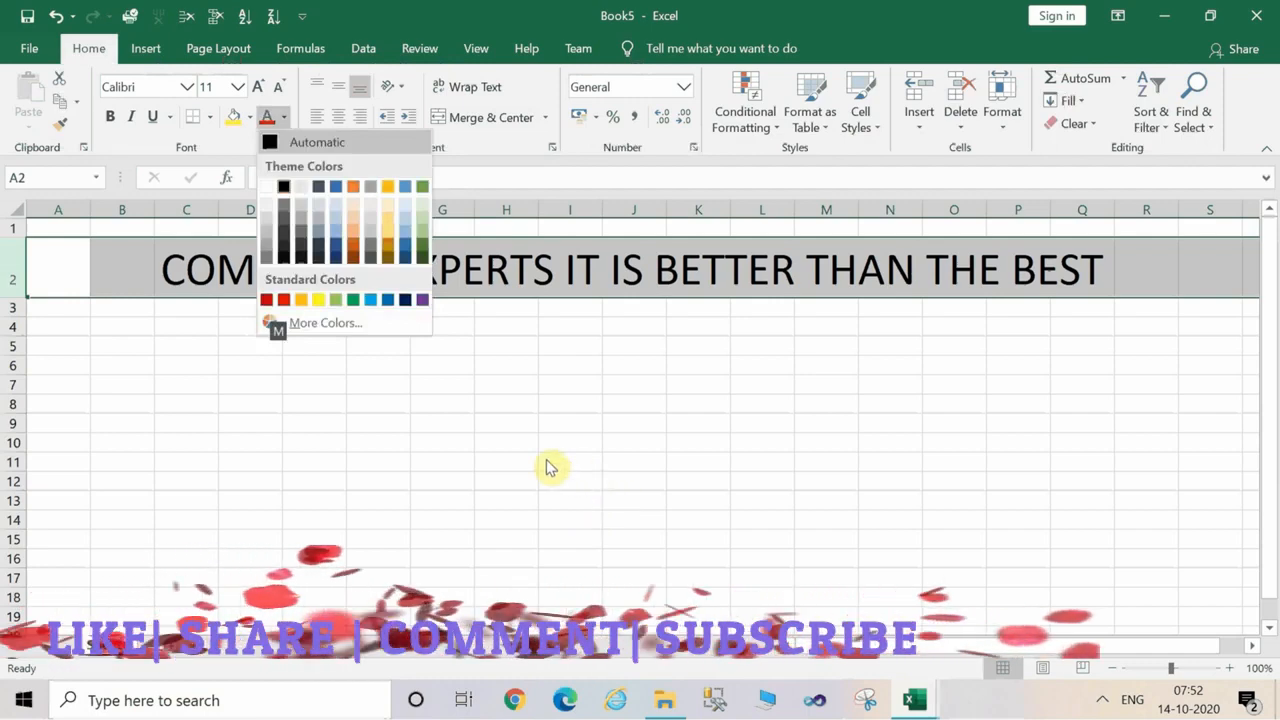
left_click(282, 302)
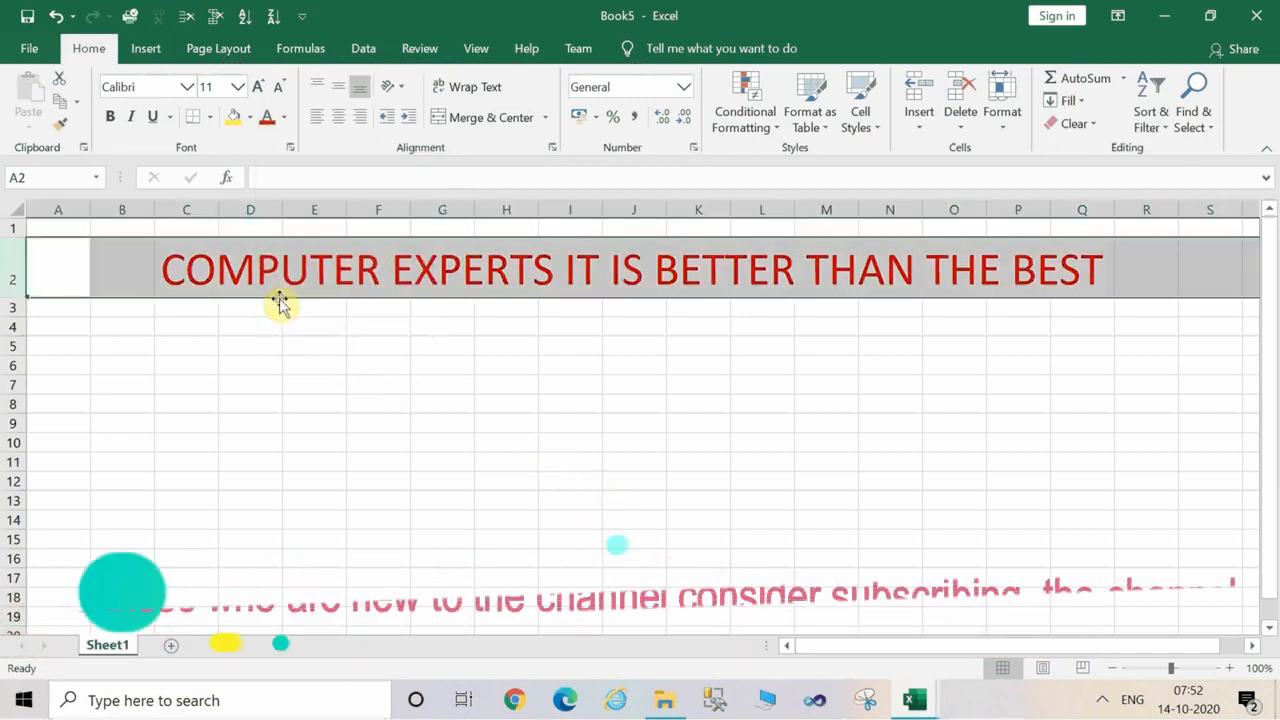
left_click(420, 343)
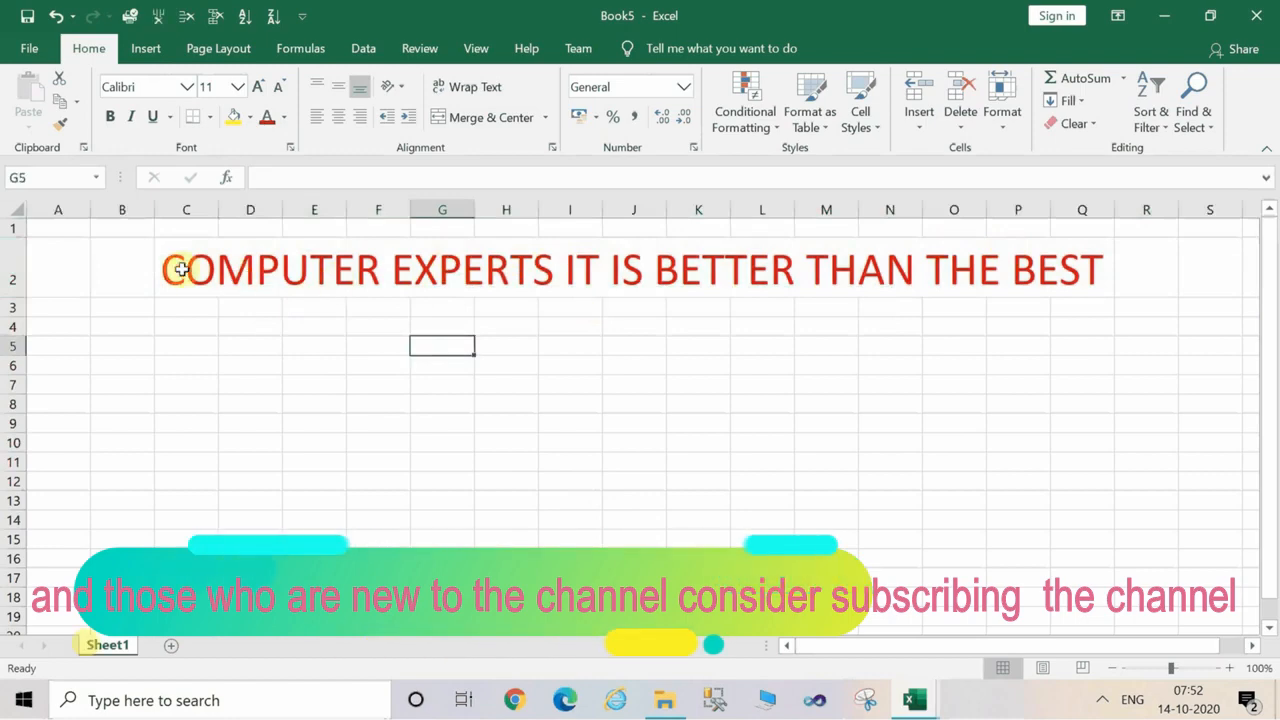
Set the font colour of the whole heading row 2 to the standard Blue.
left_click(5, 258)
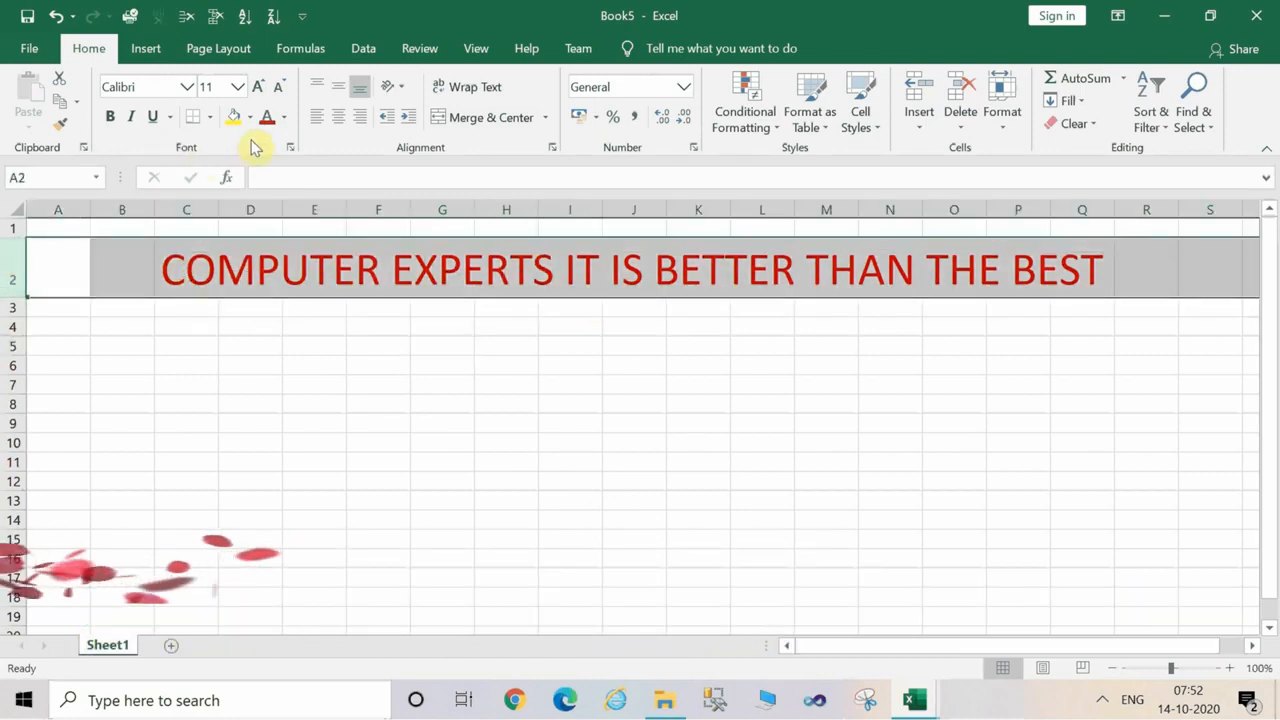
key("alt")
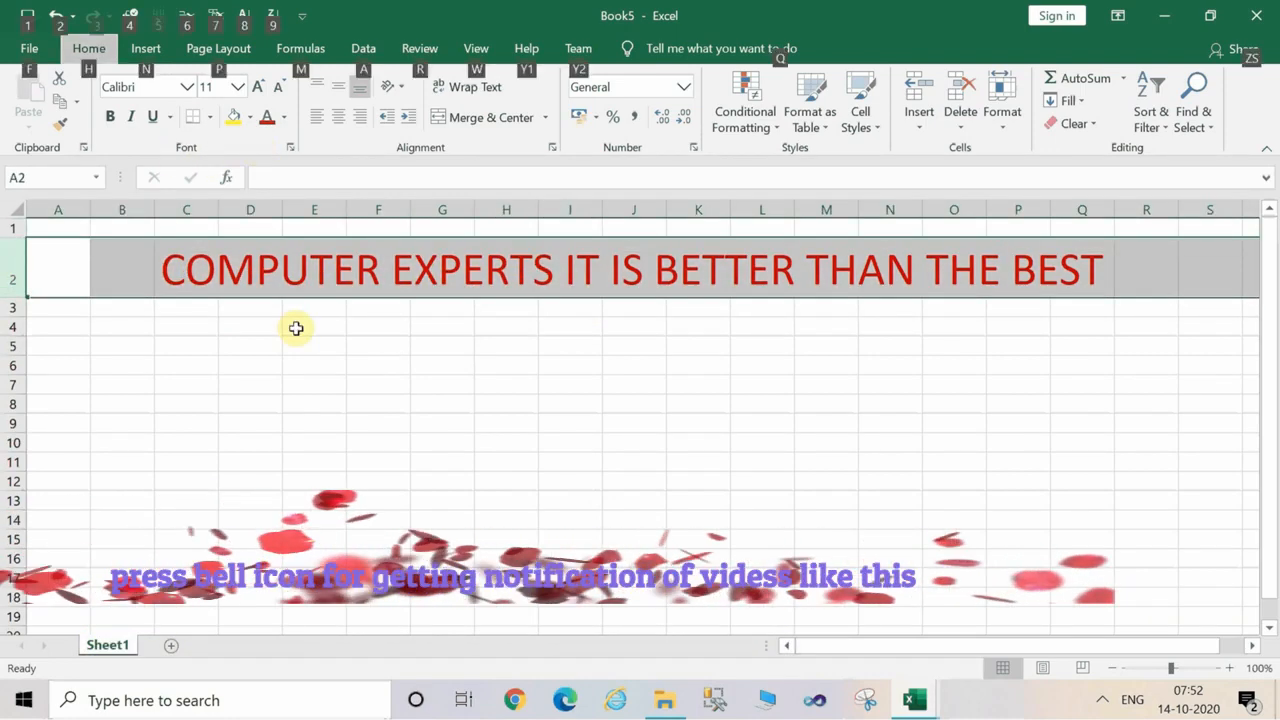
key("h")
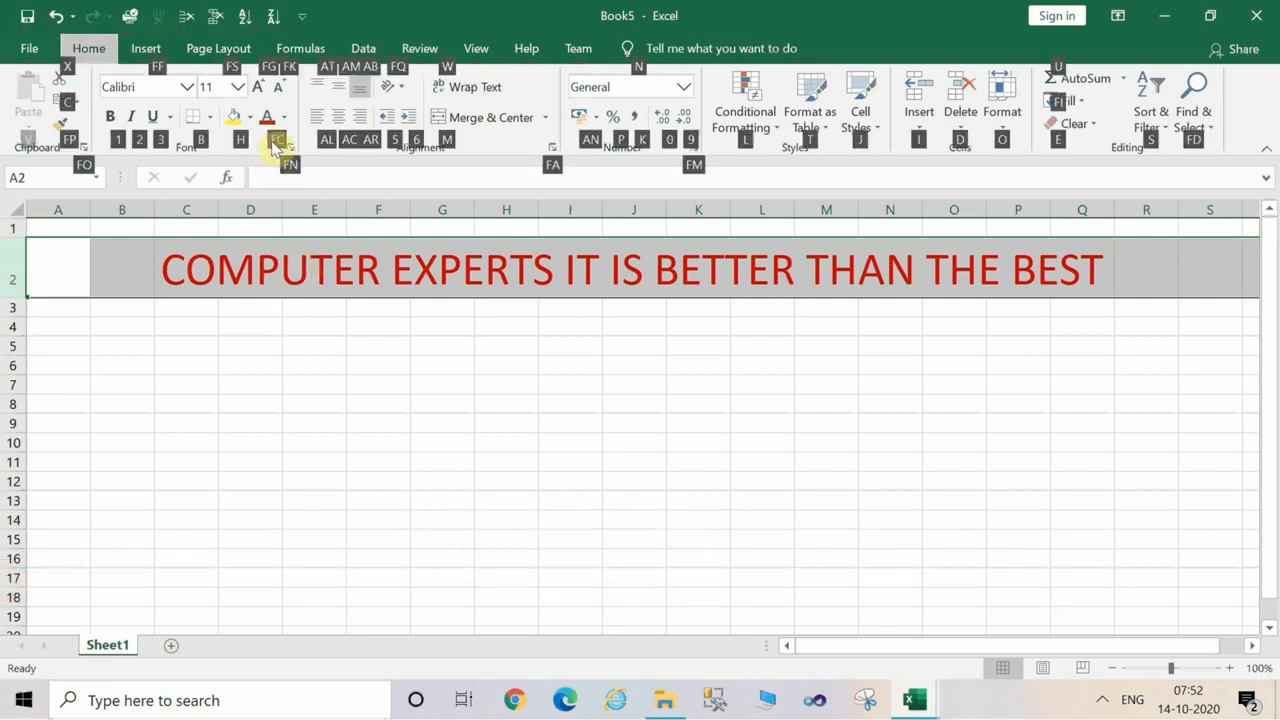
key("f")
key("c")
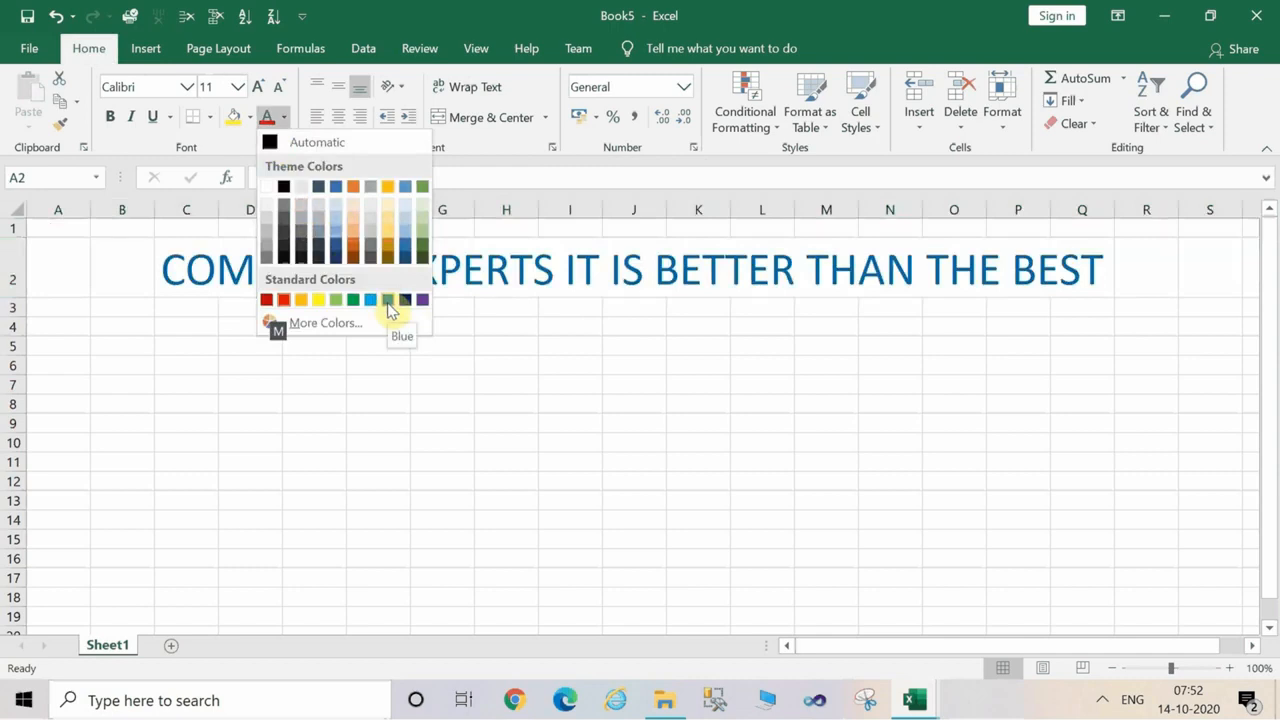
left_click(389, 305)
left_click(387, 302)
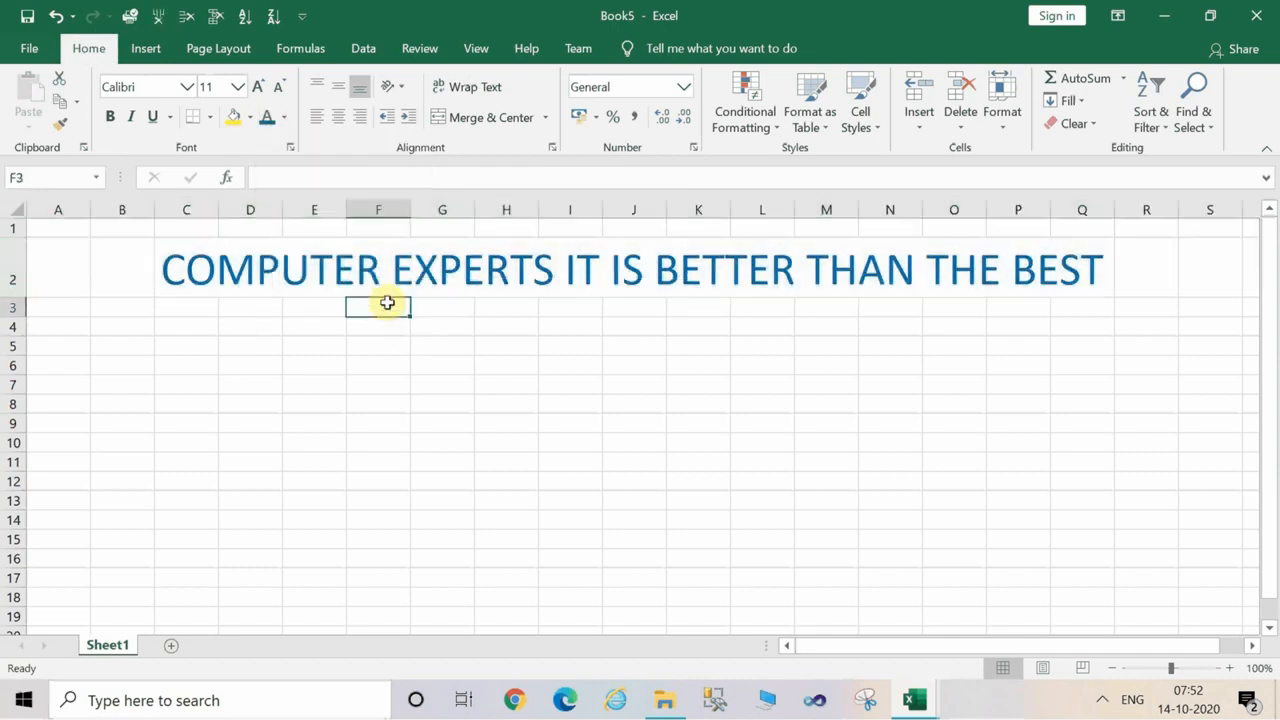
left_click(324, 366)
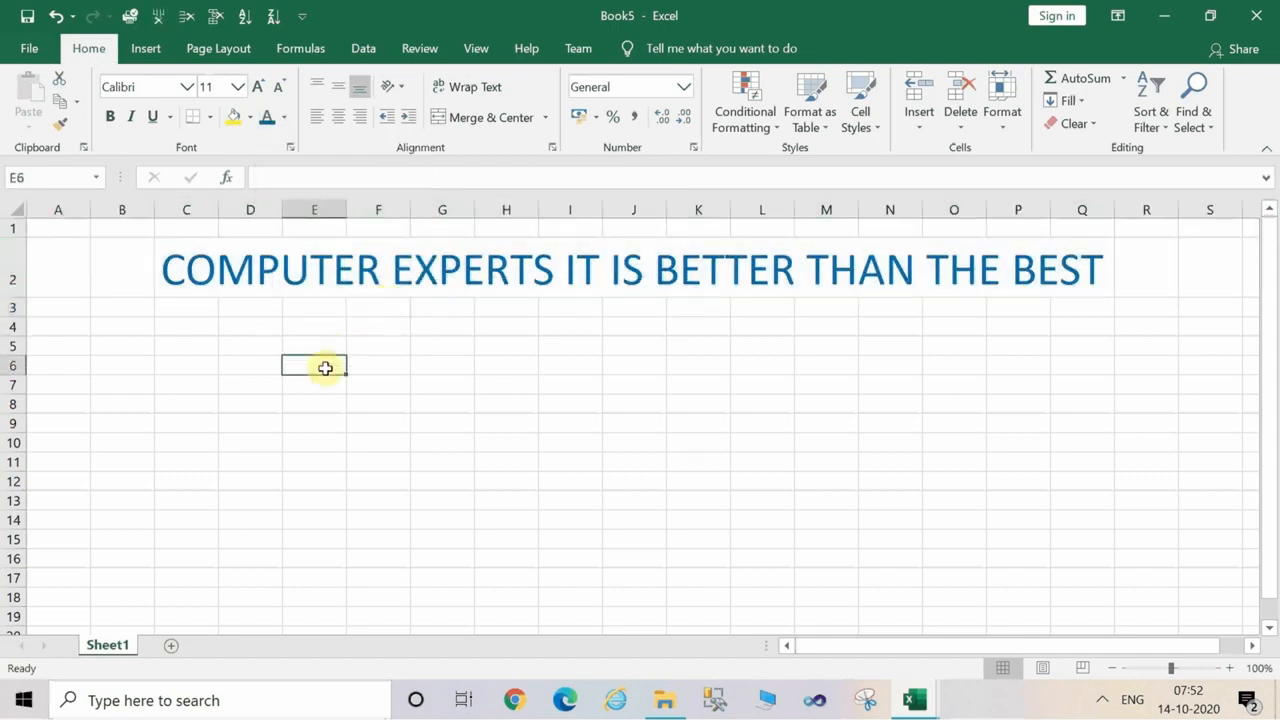
left_click(171, 366)
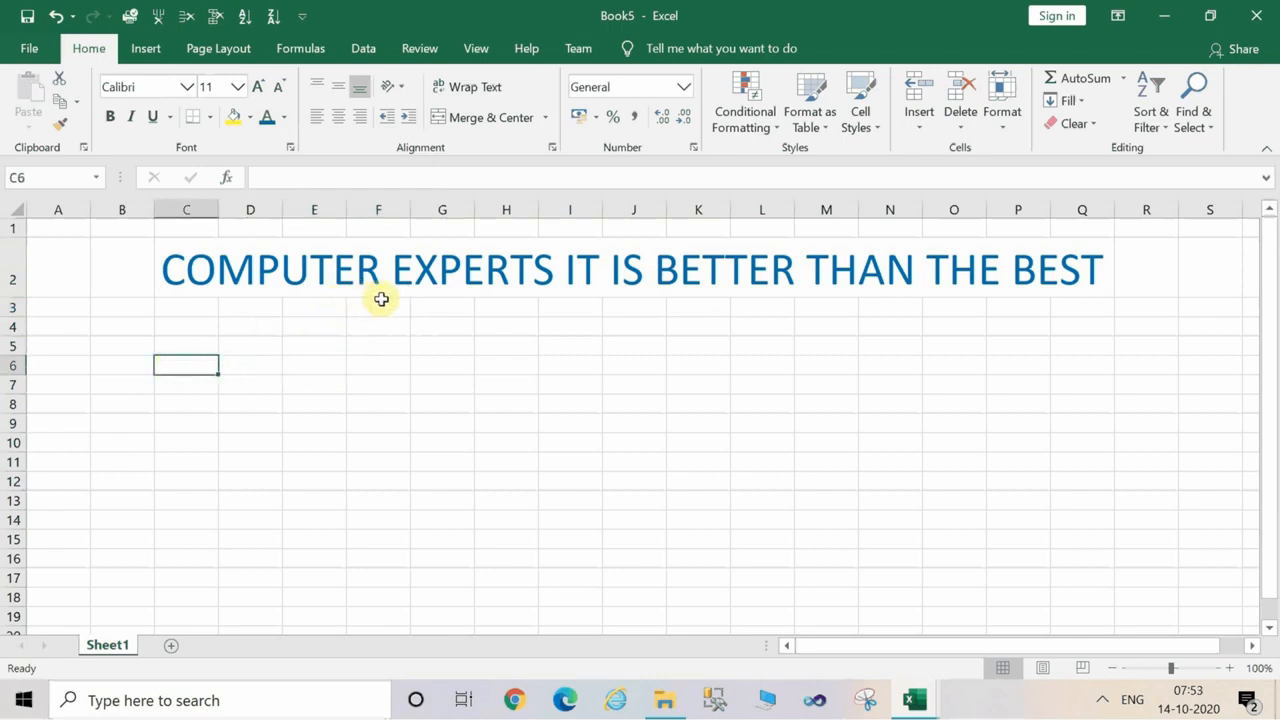
left_click(302, 358)
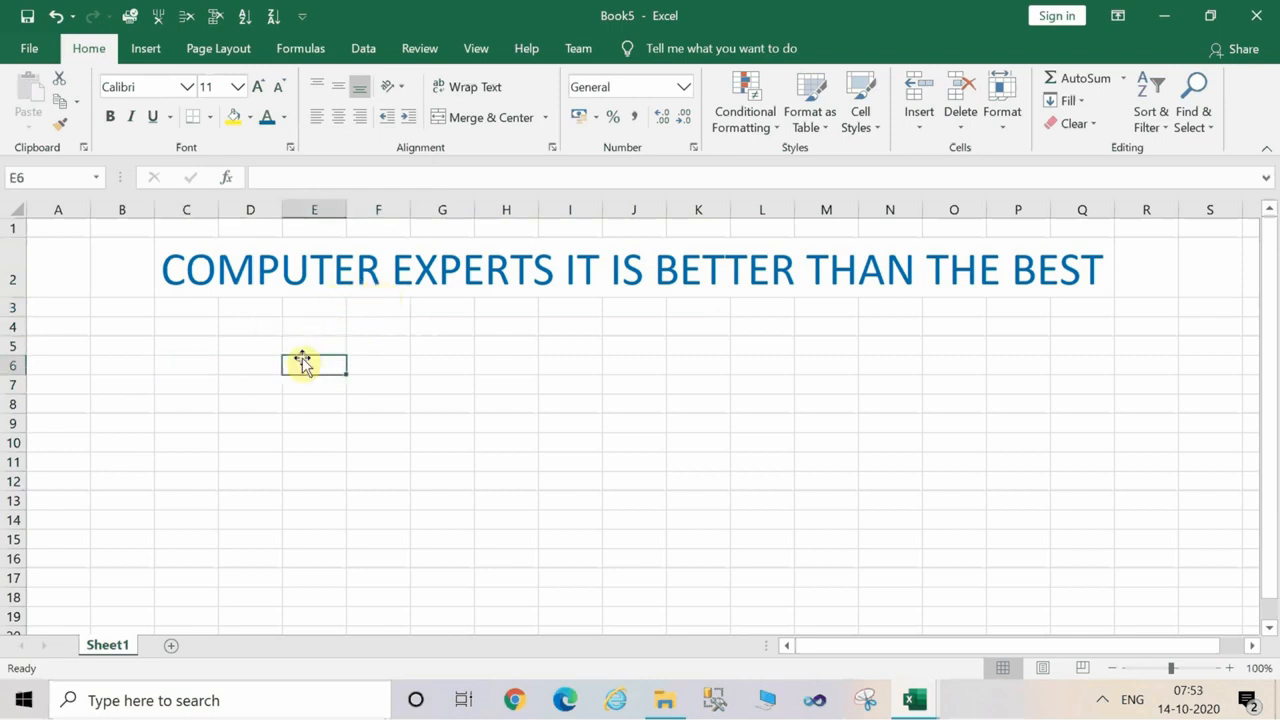
left_click(259, 346)
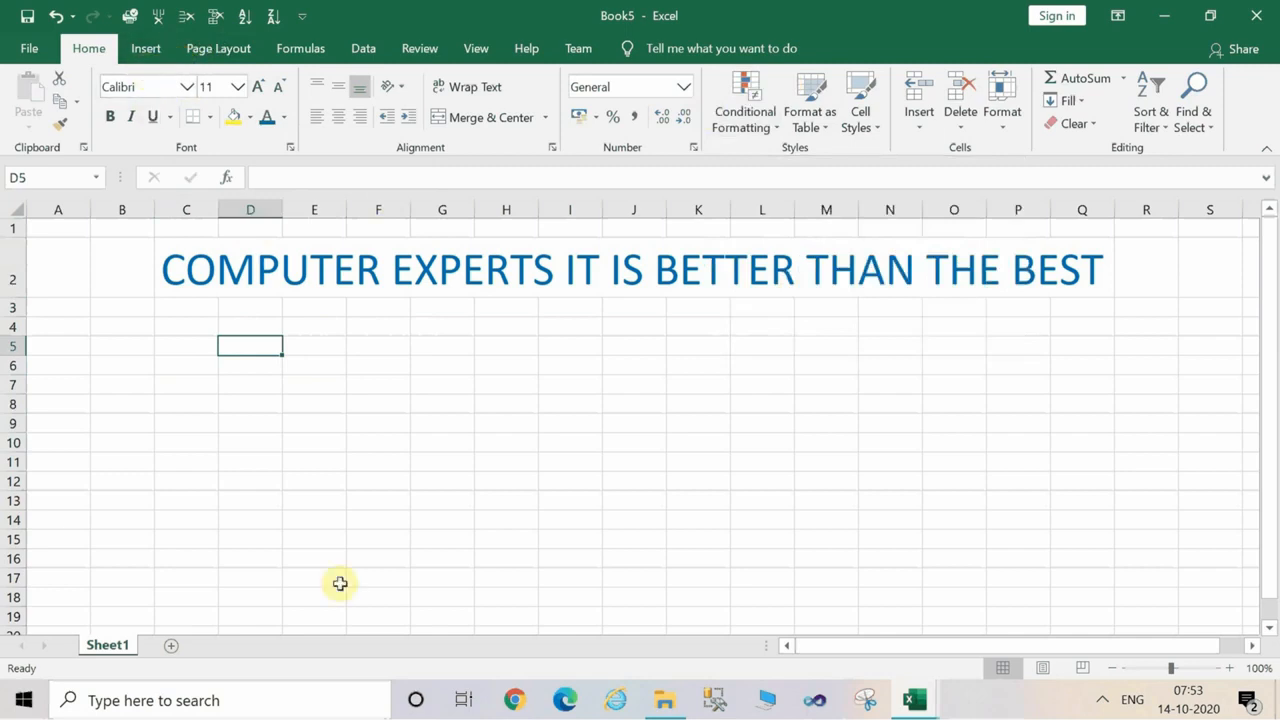
Insert the built-in Expansion of a Sum equation and widen its box from column H out to column E.
key("alt")
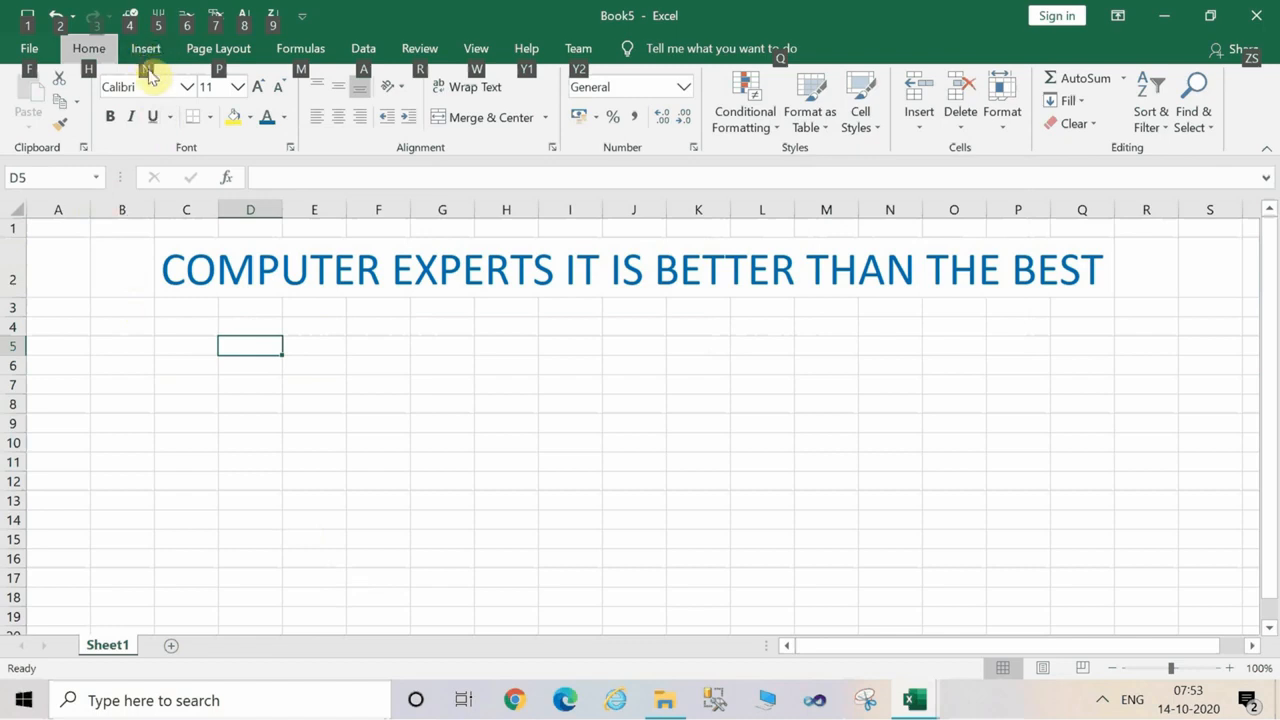
key("n")
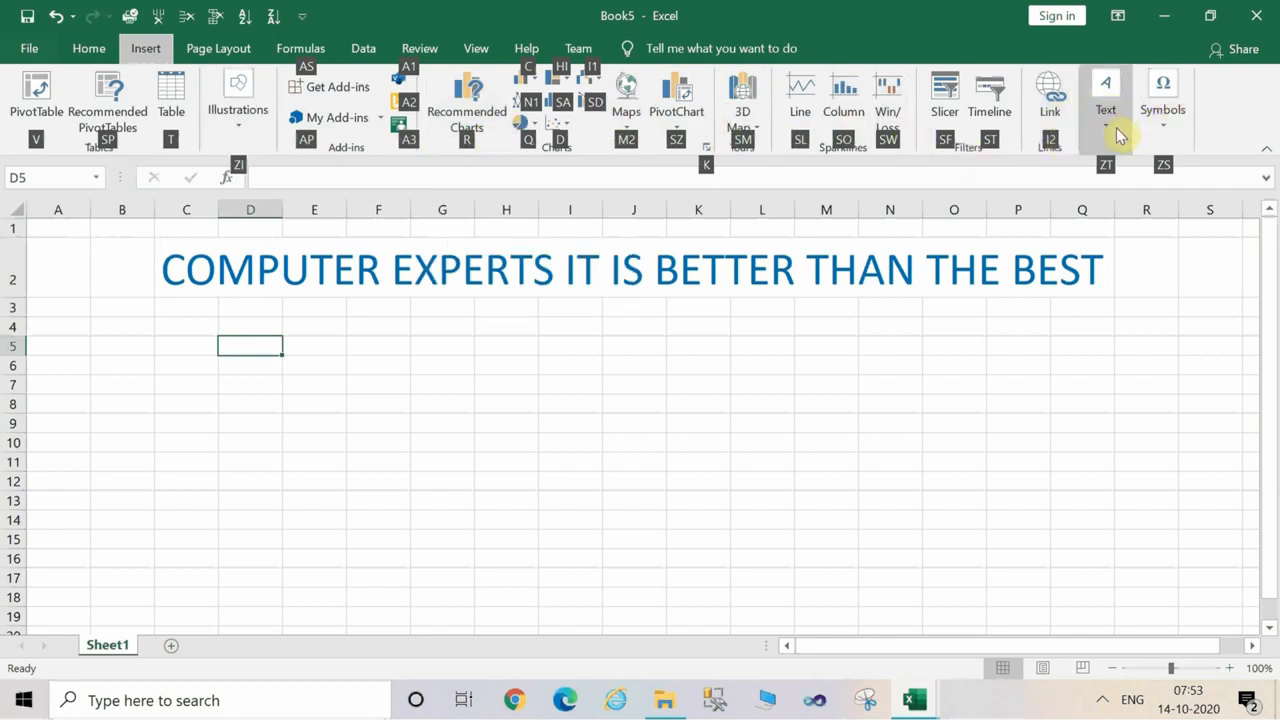
left_click(1174, 137)
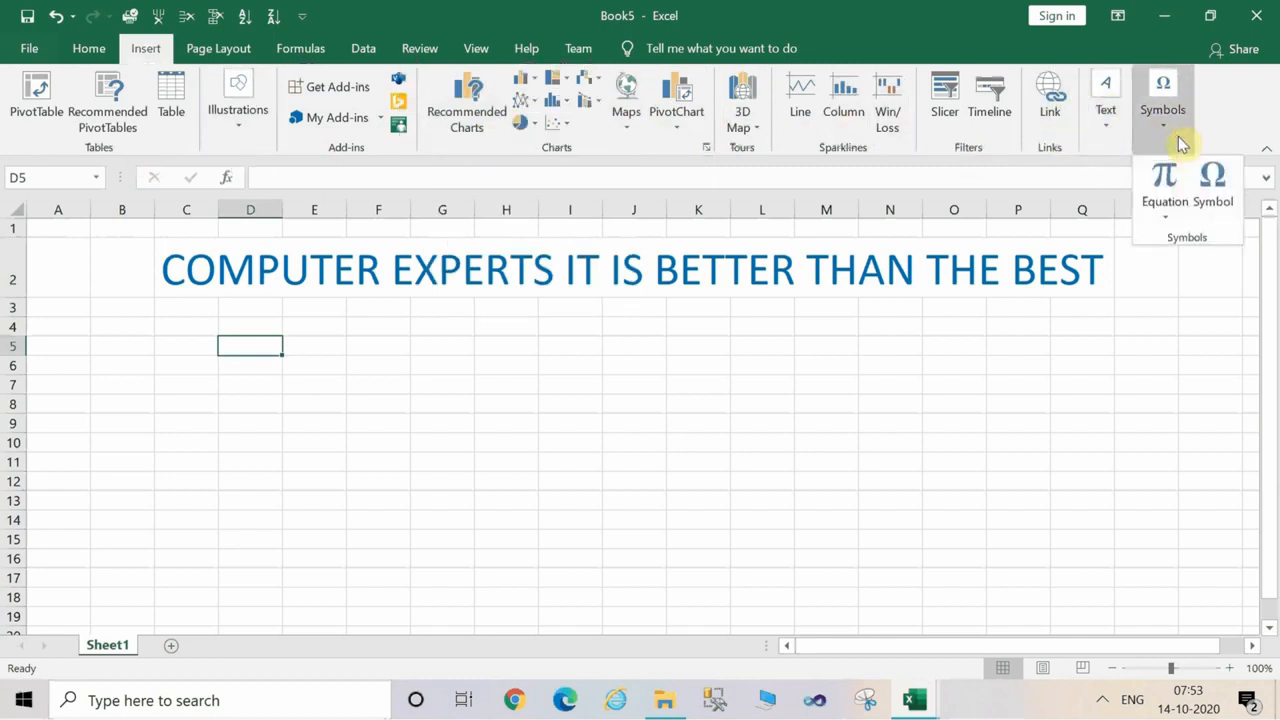
left_click(1173, 222)
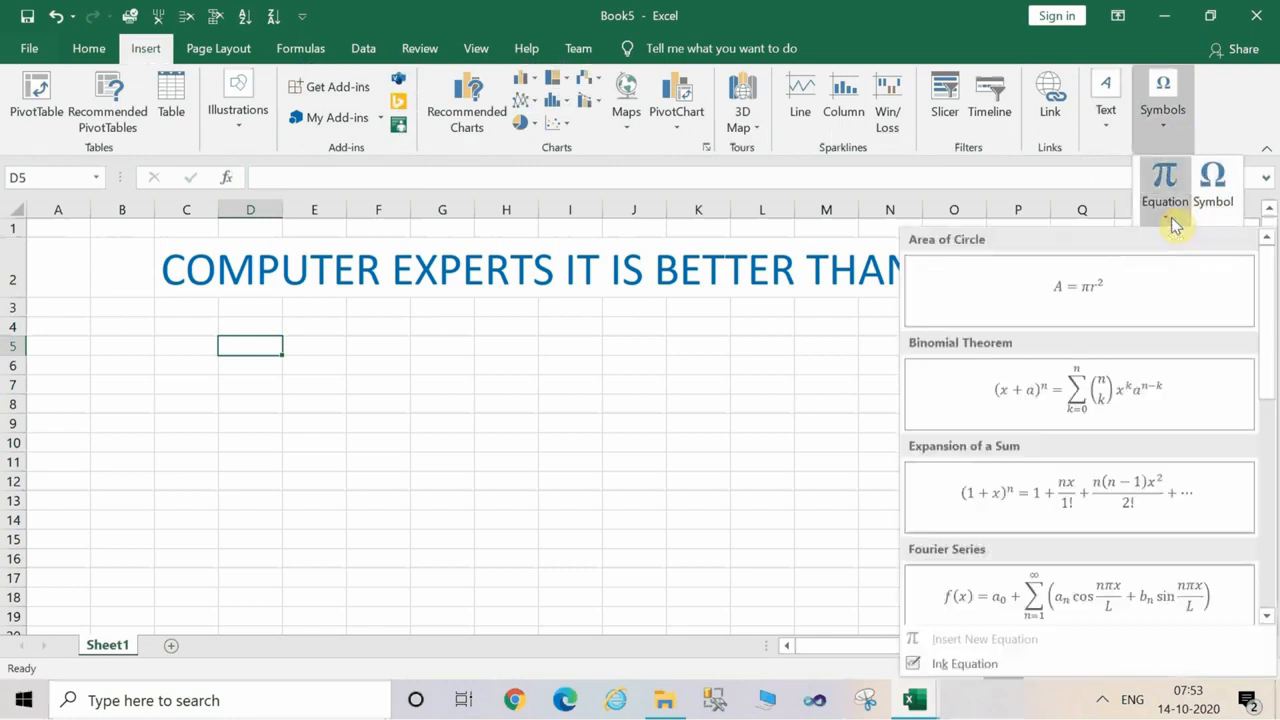
left_click(1066, 494)
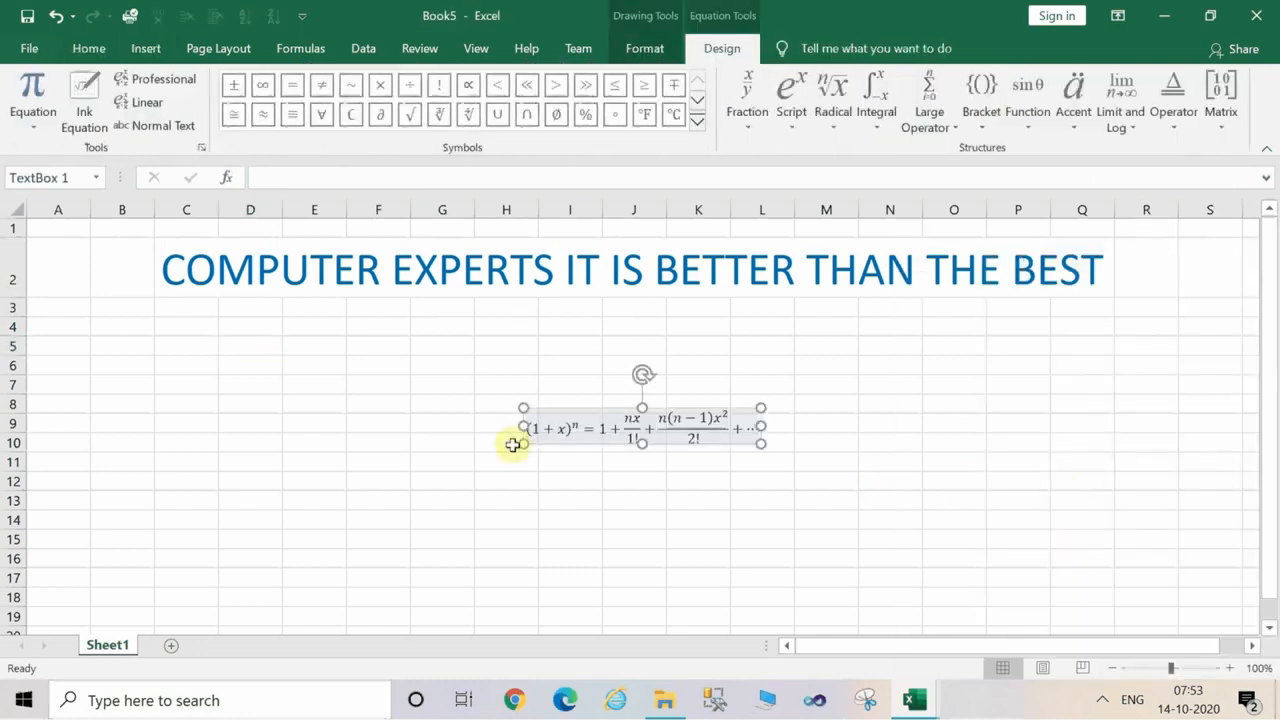
left_click_drag(522, 424, 325, 423)
left_click(523, 345)
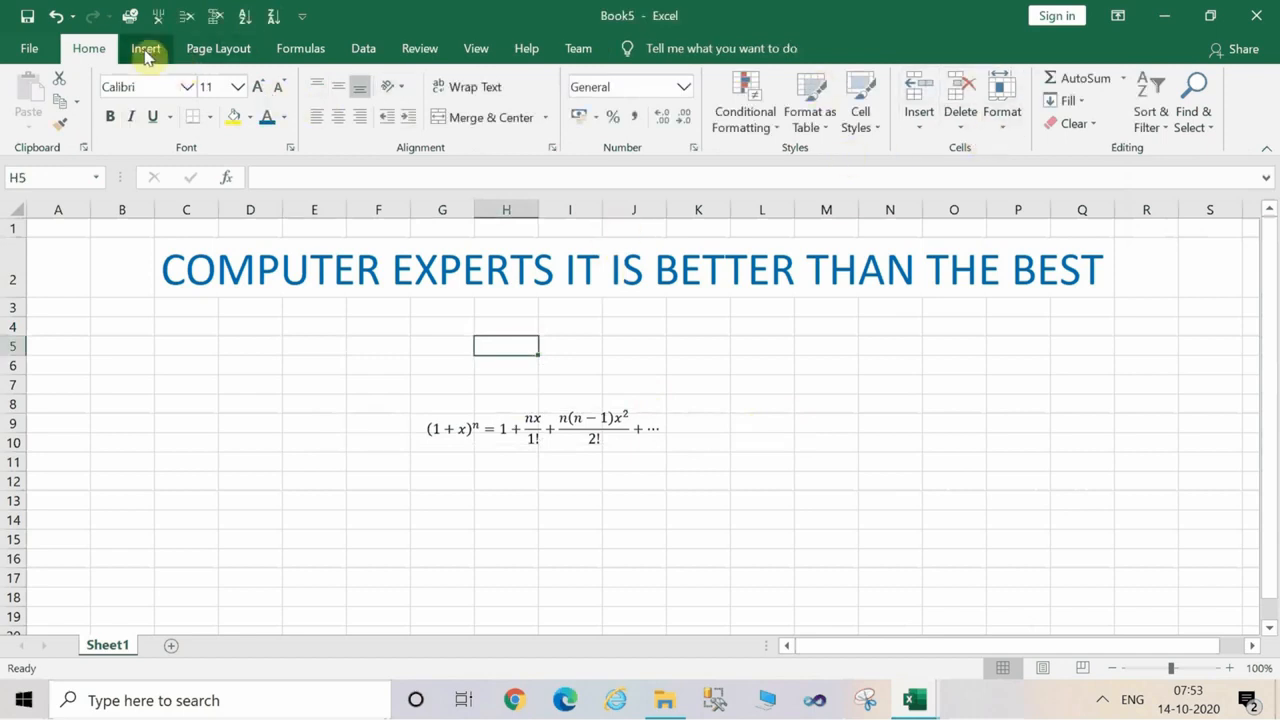
Insert WordArt in the plain gold style and place it below the equation, across about E13:L18.
key("alt")
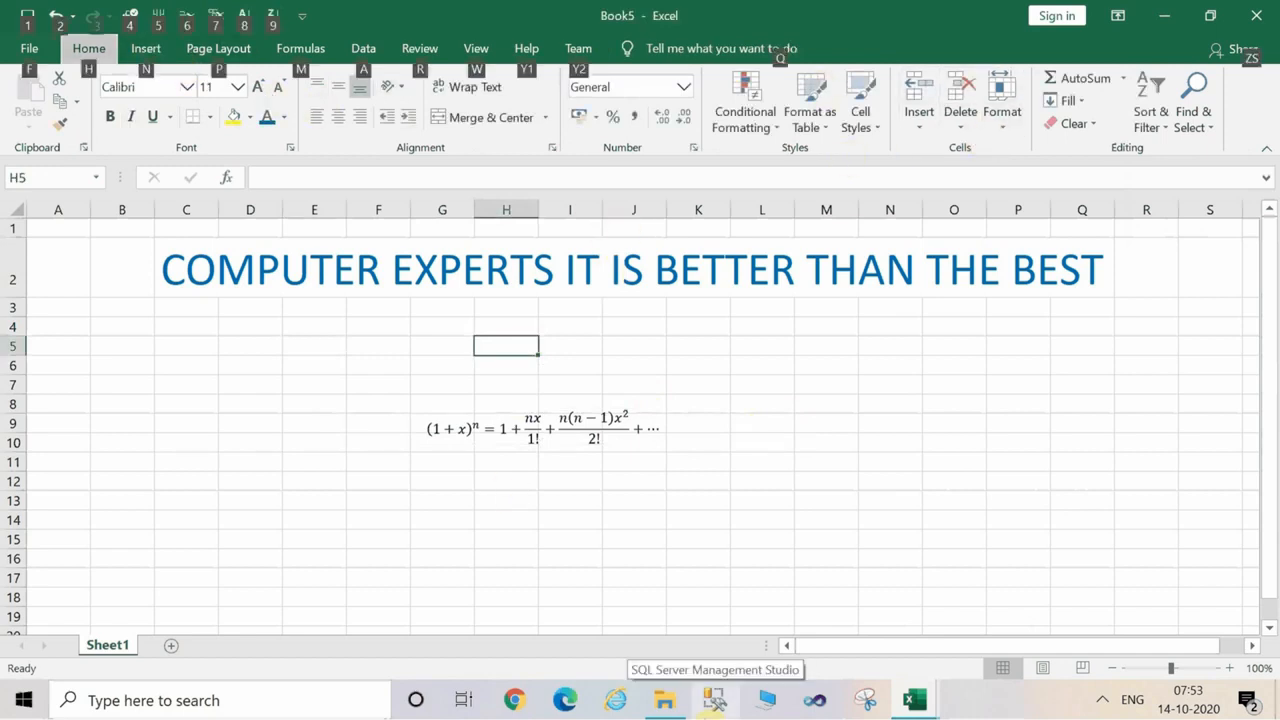
key("n")
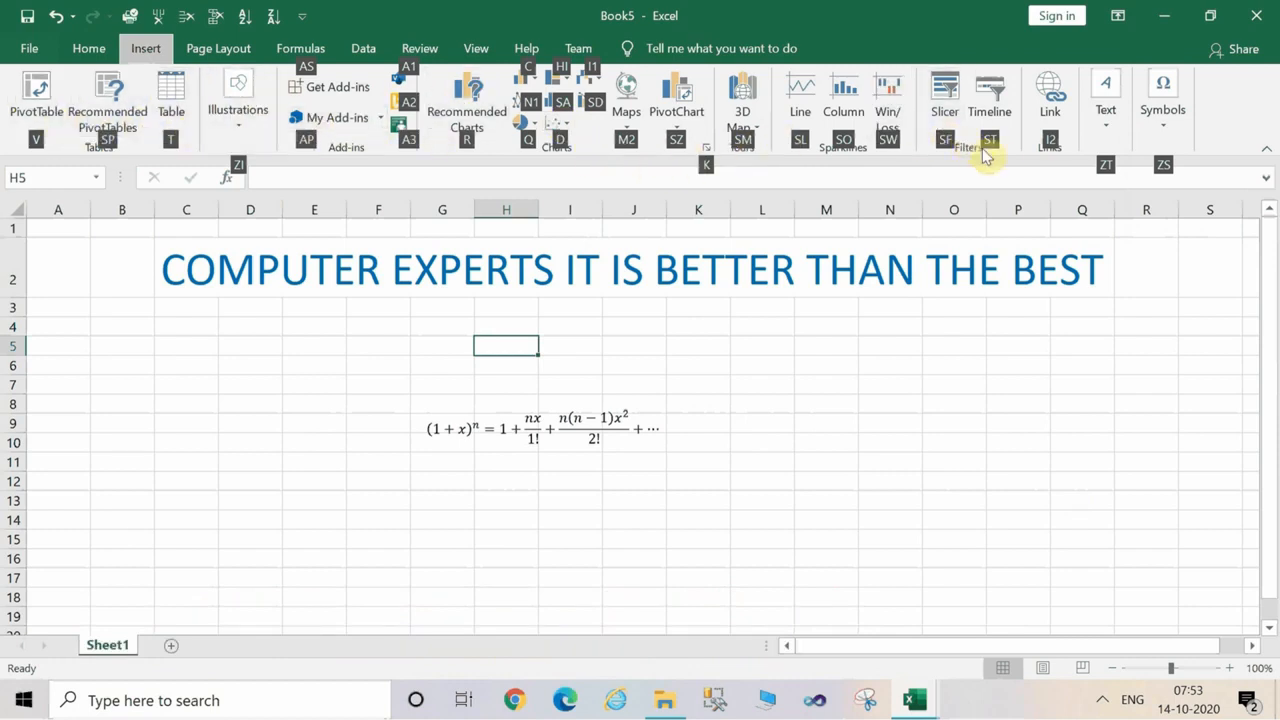
left_click(1112, 130)
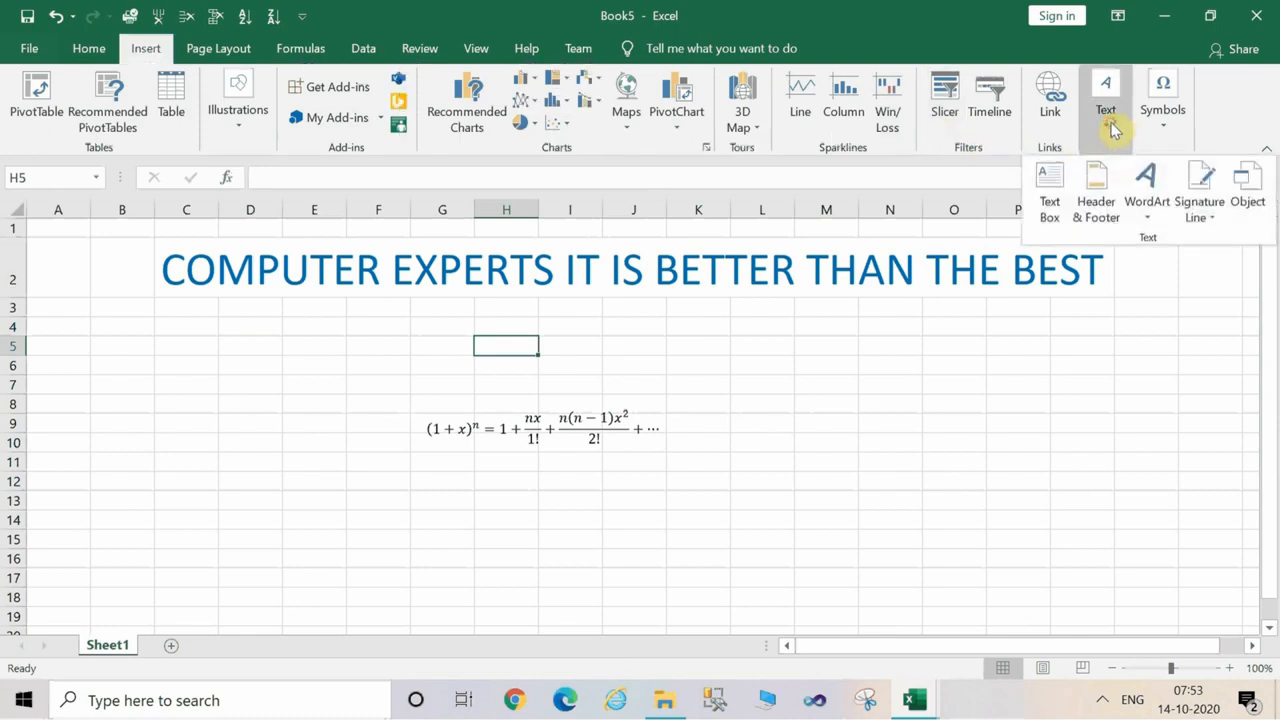
left_click(1158, 190)
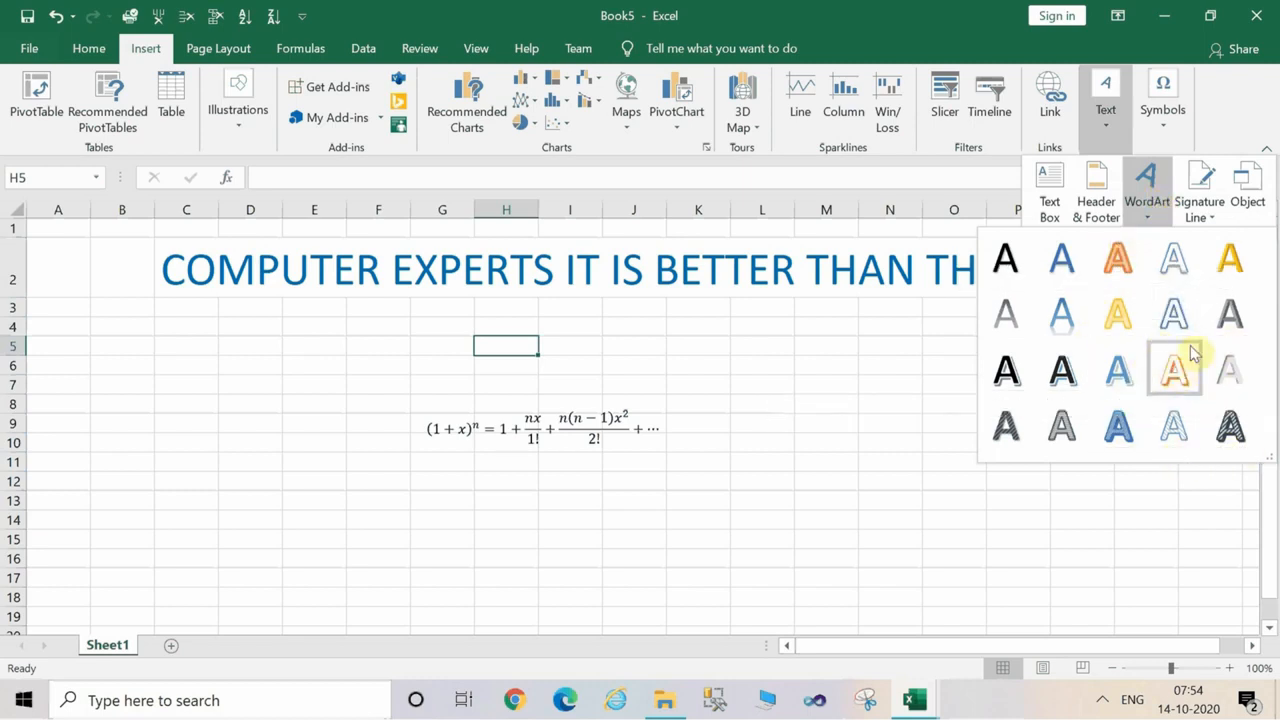
left_click(1228, 262)
left_click_drag(718, 430, 406, 494)
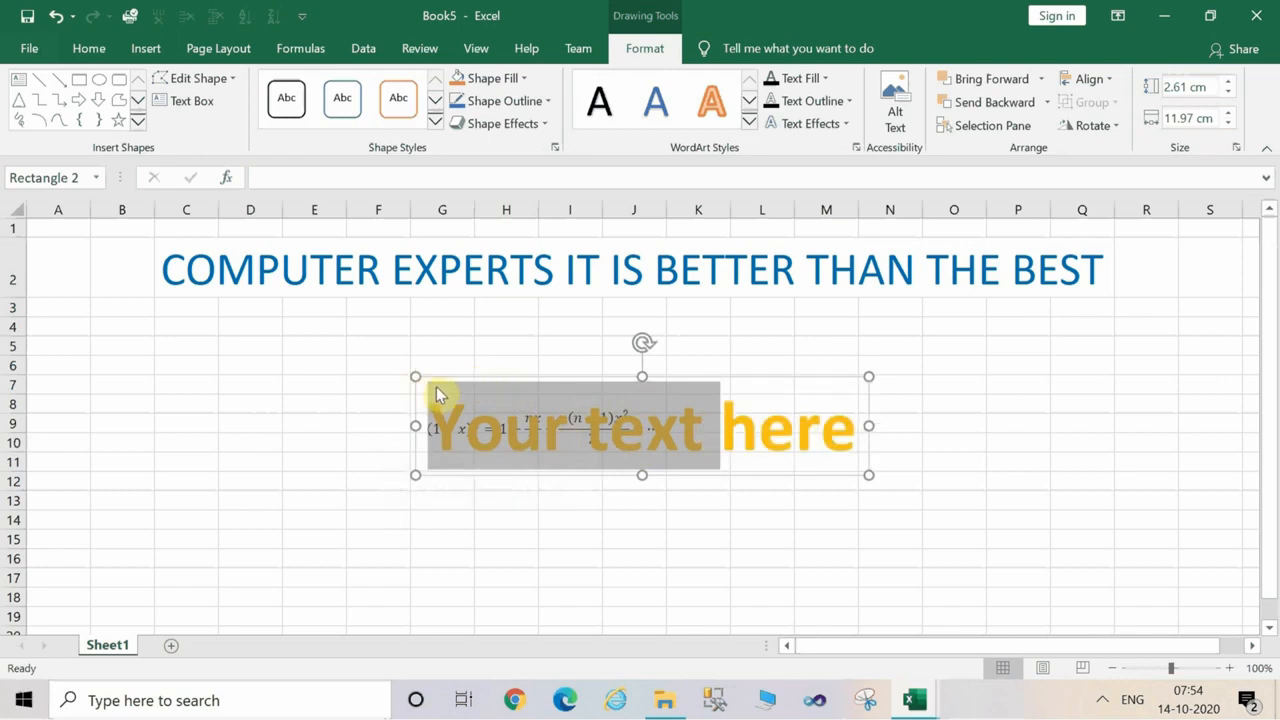
left_click_drag(458, 378, 352, 500)
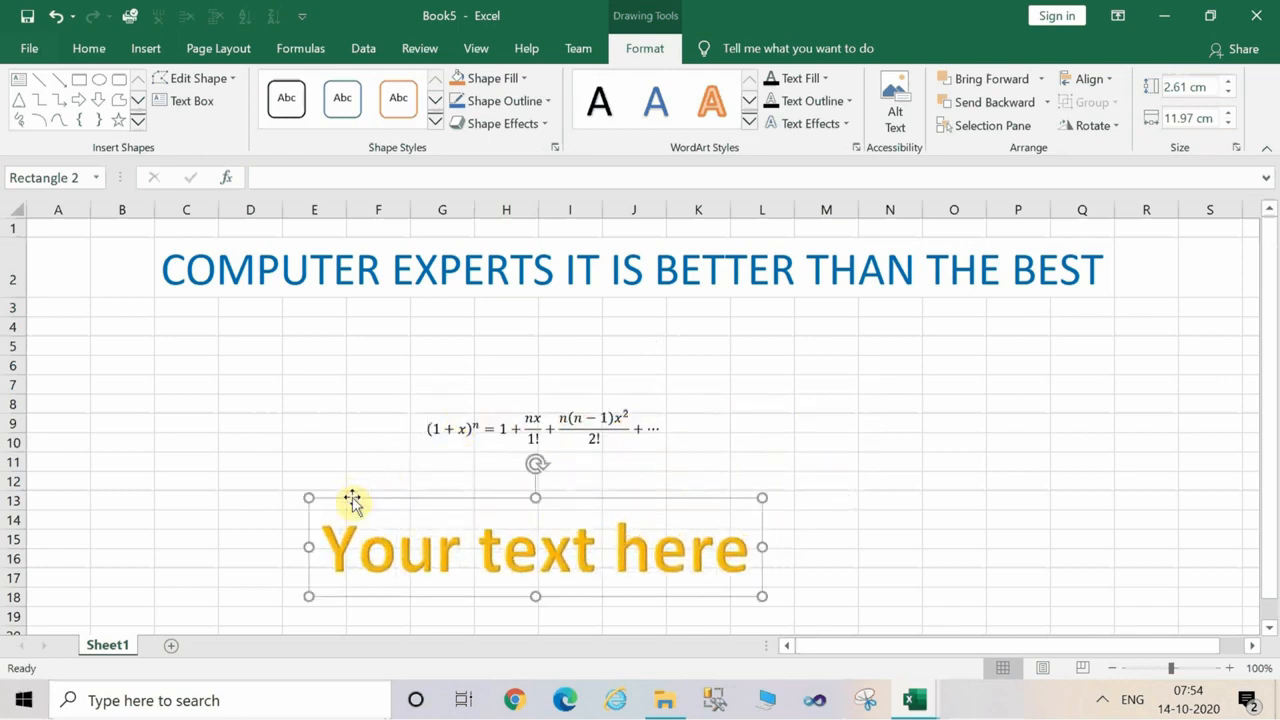
Delete all the placeholder text in the gold WordArt below the equation.
type("t")
key("BackSpace")
key("BackSpace")
key("BackSpace")
key("BackSpace")
key("BackSpace")
key("BackSpace")
key("BackSpace")
key("BackSpace")
key("BackSpace")
key("BackSpace")
key("BackSpace")
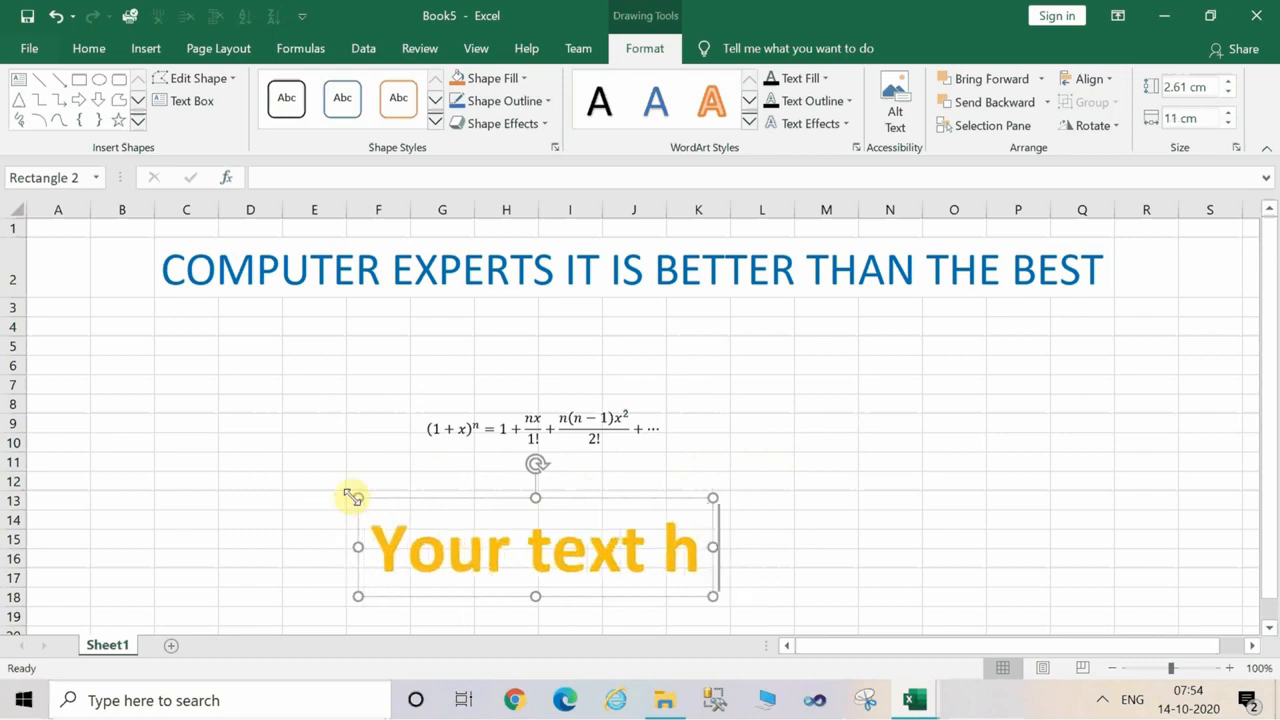
key("BackSpace")
key("BackSpace")
key("BackSpace")
key("BackSpace")
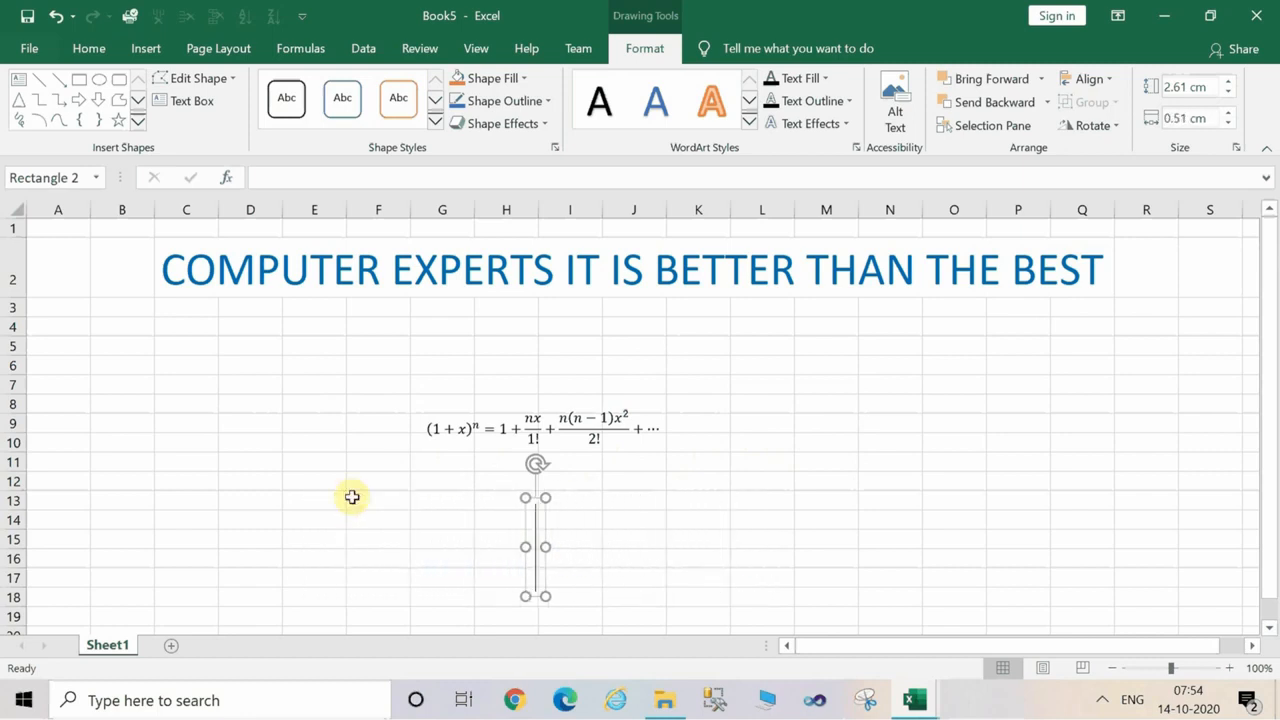
type("n")
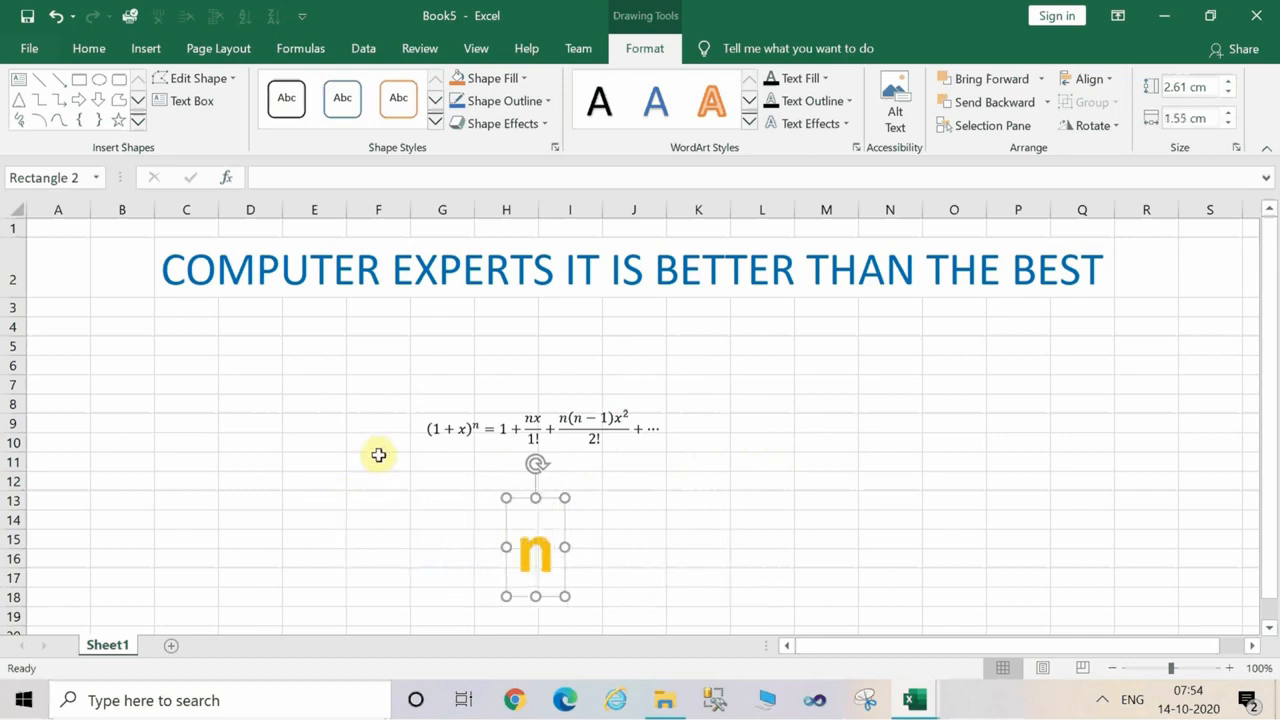
key("BackSpace")
type("sU")
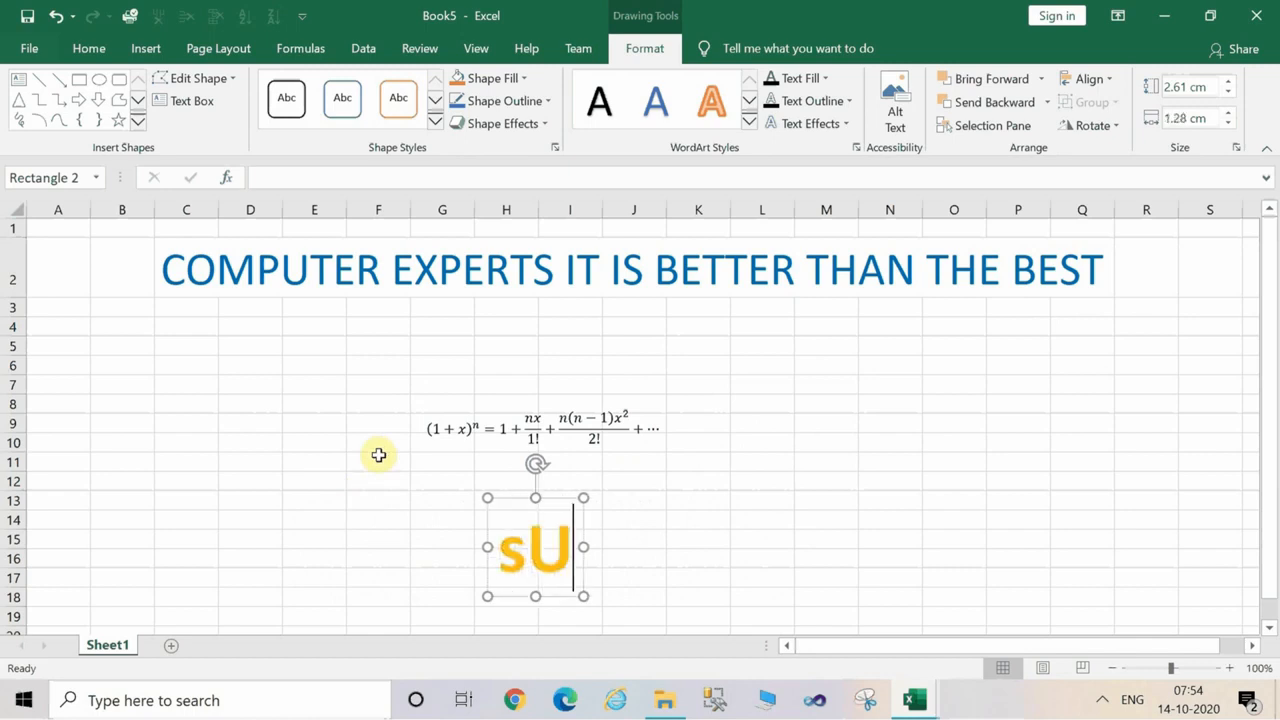
key("BackSpace")
key("BackSpace")
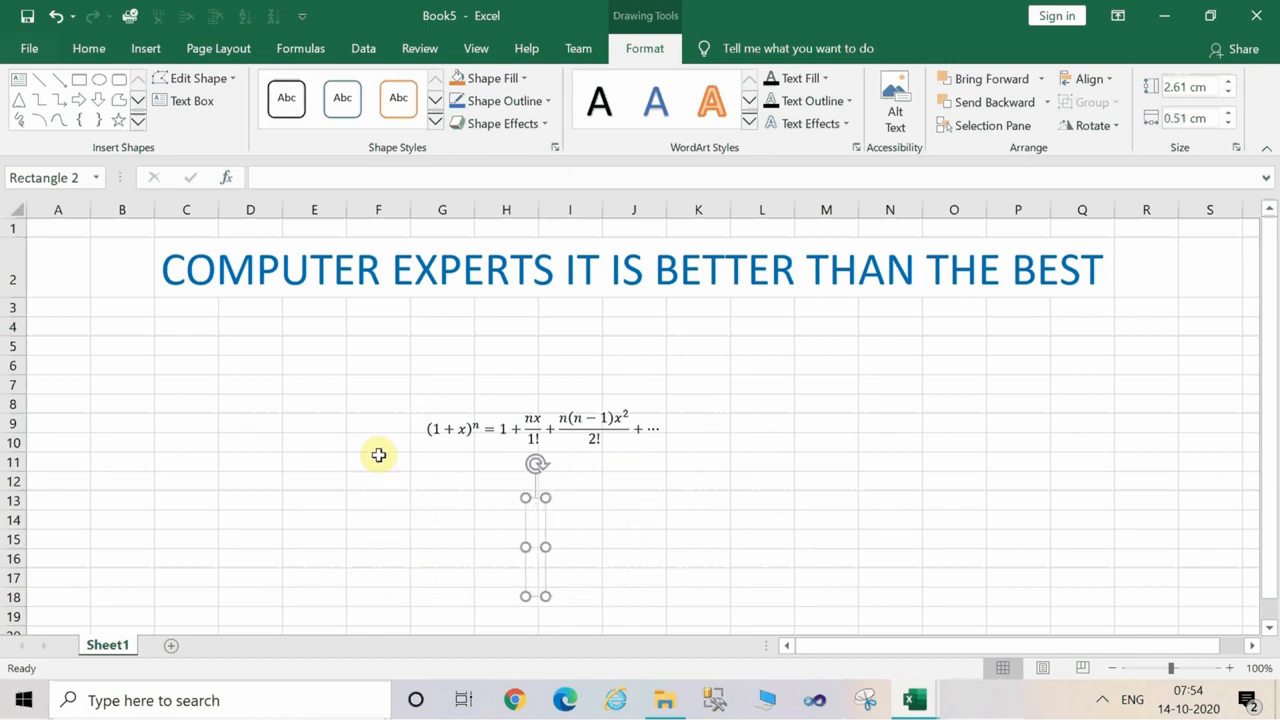
Enter "HEY ITS COOL NA" as the WordArt text and leave text editing.
type("E")
key("BackSpace")
type("HE")
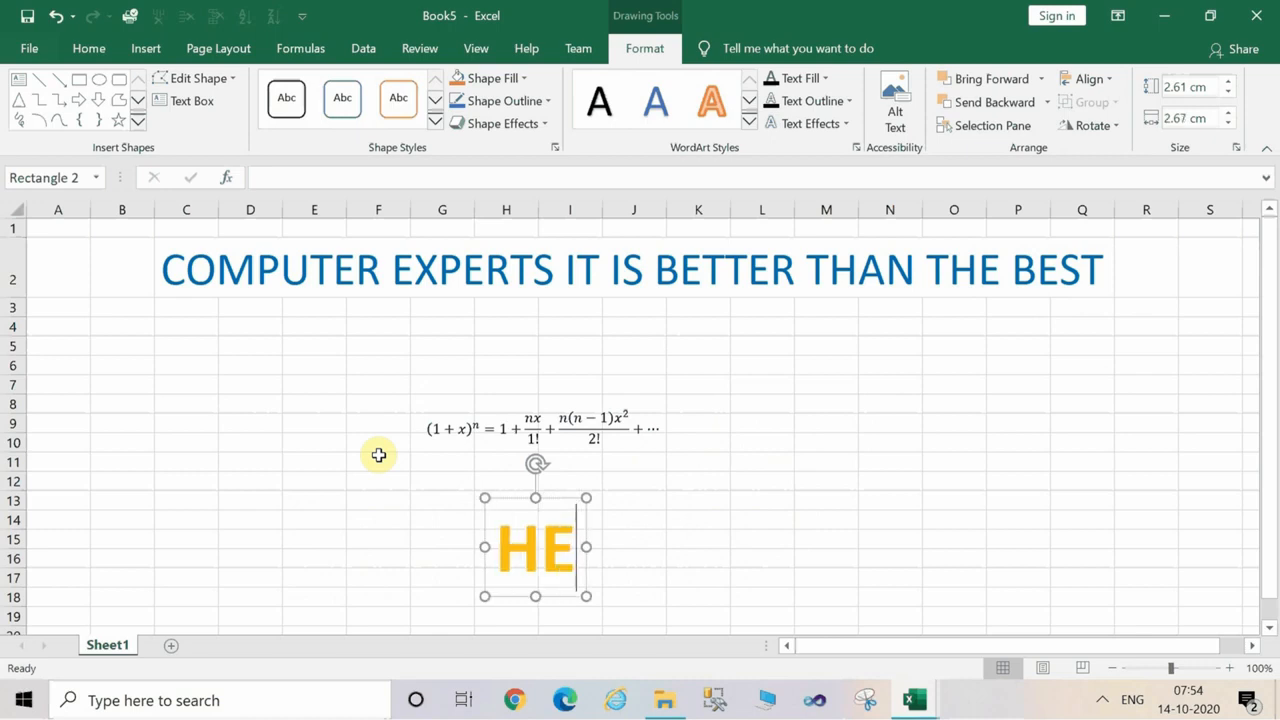
type("Y IT")
key("BackSpace")
key("BackSpace")
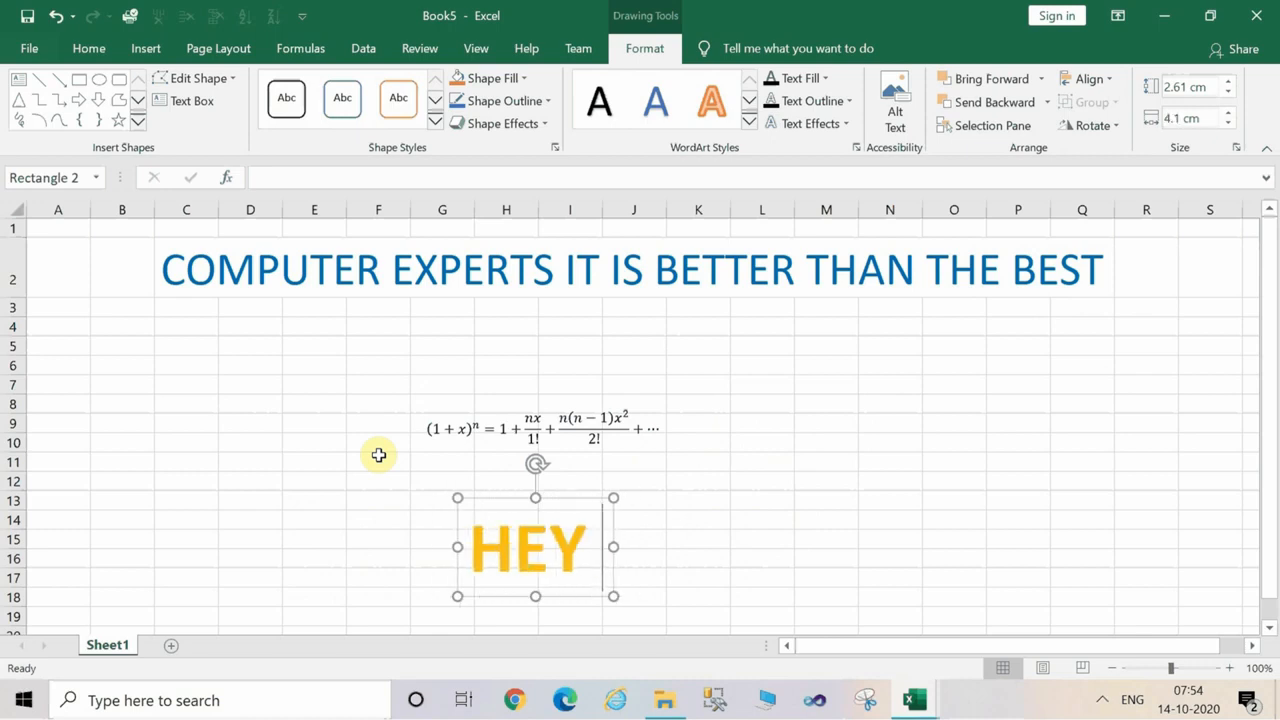
type("ITS COLL N")
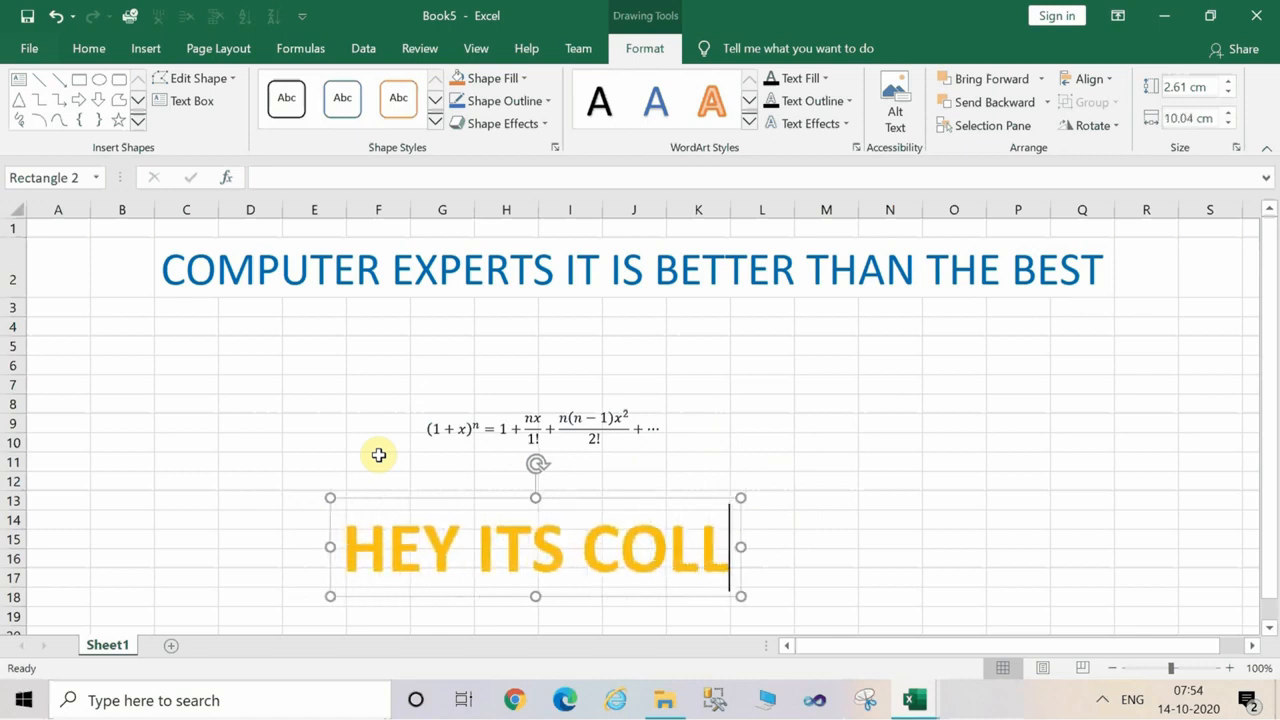
key("BackSpace")
key("BackSpace")
key("BackSpace")
key("BackSpace")
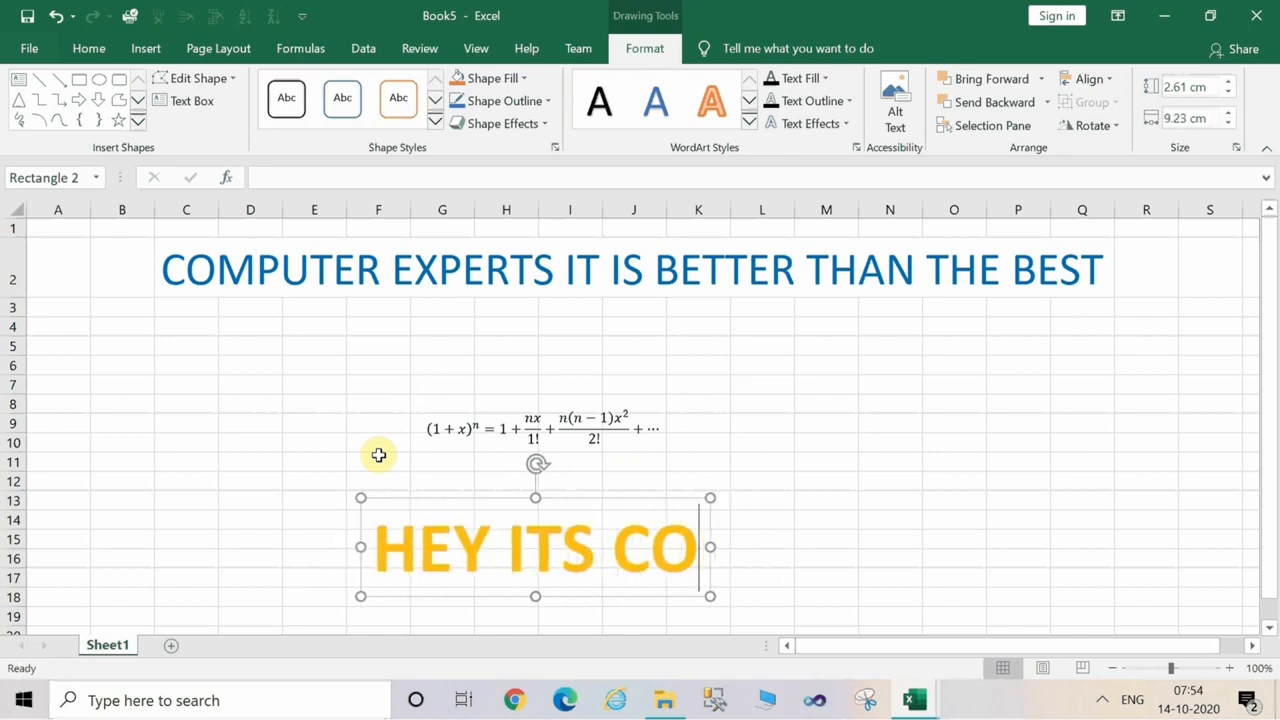
type("OL NA")
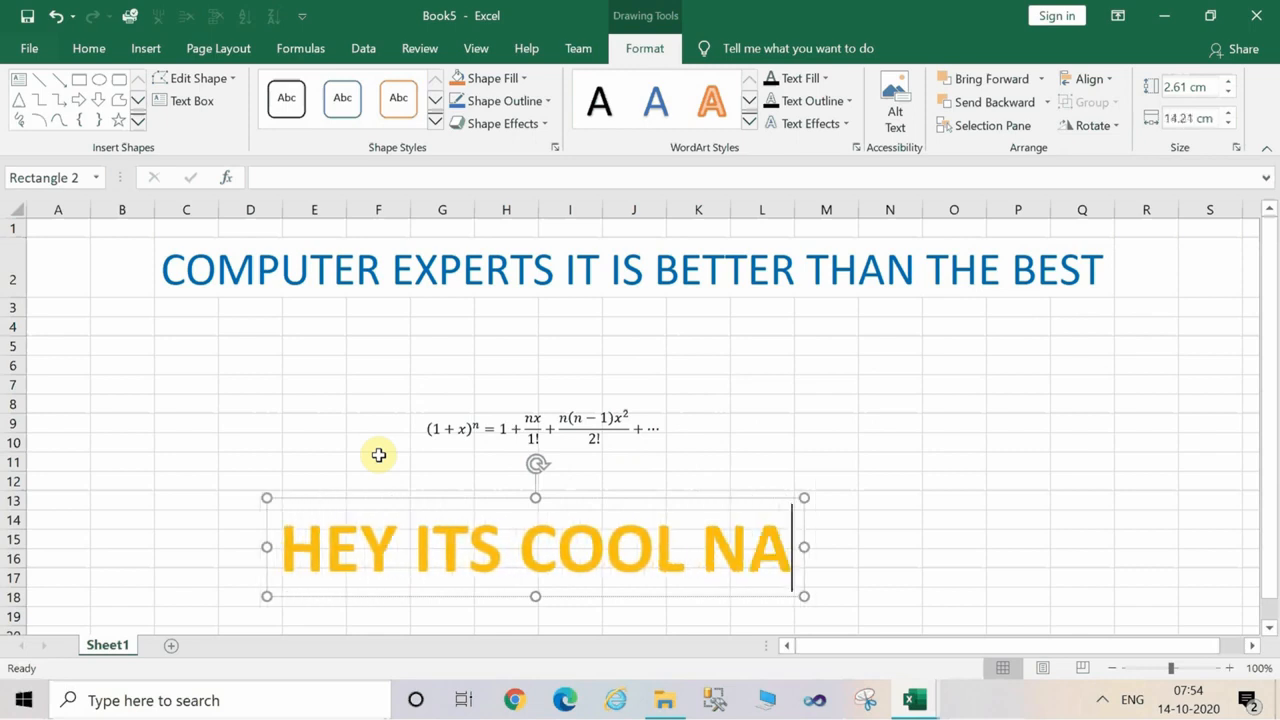
left_click(940, 466)
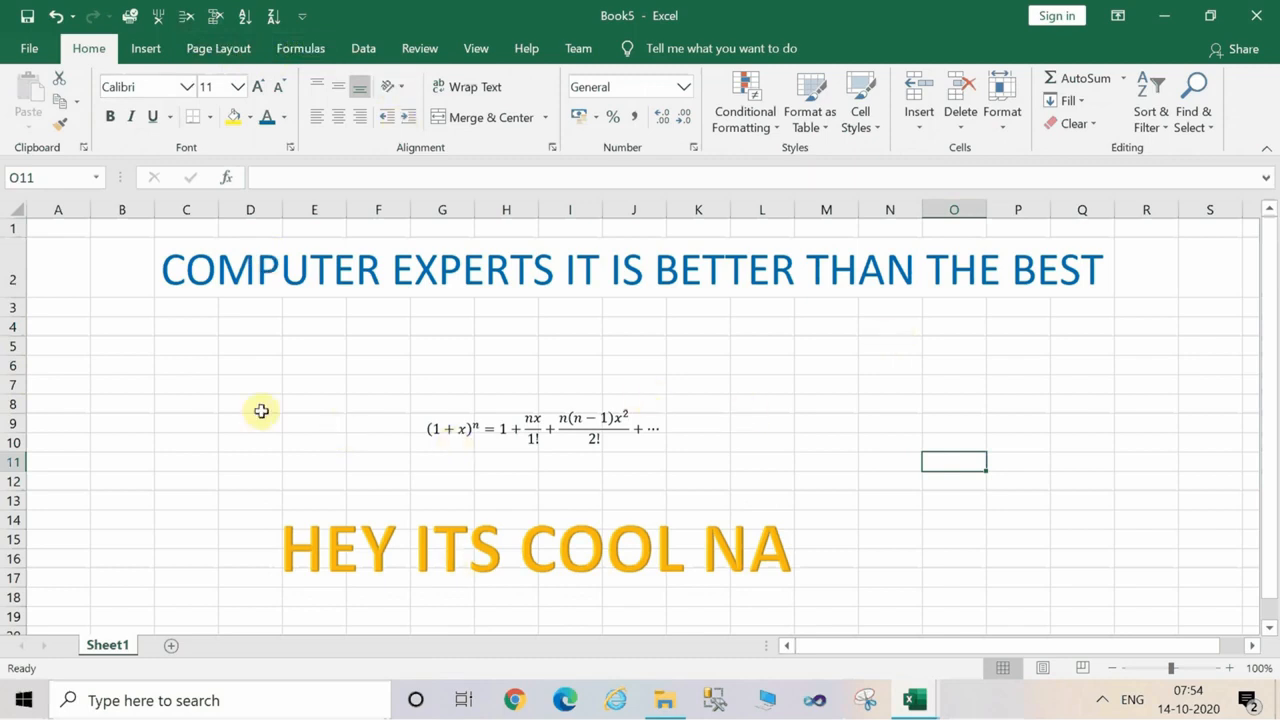
Start a data validation rule for cell O11 that allows a List, moving its dialog clear of the equation and WordArt.
key("alt")
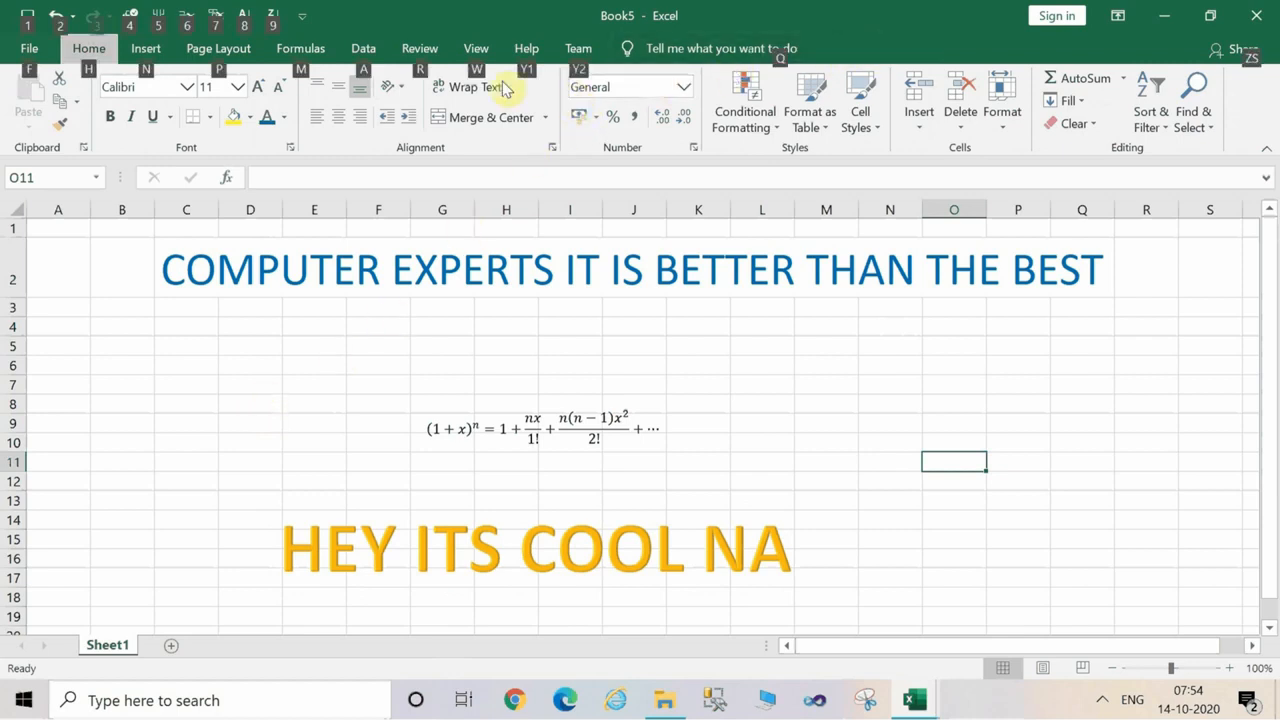
key("alt")
left_click(366, 48)
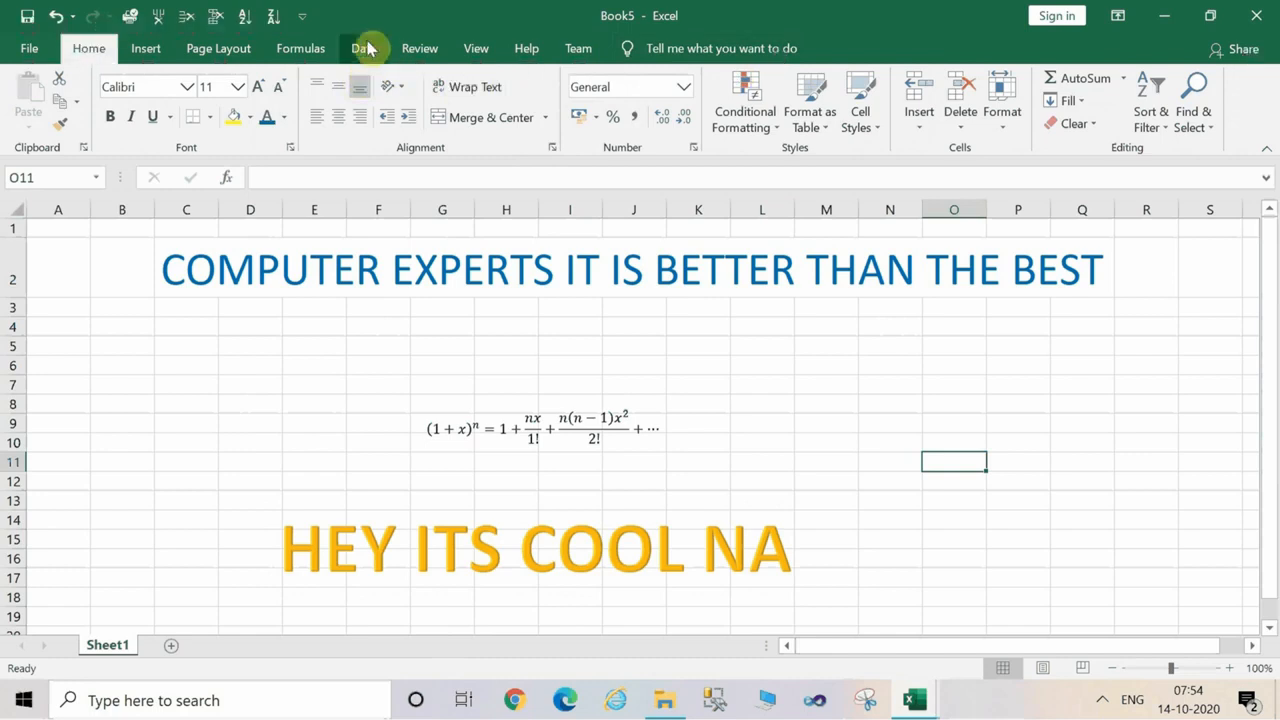
key("alt")
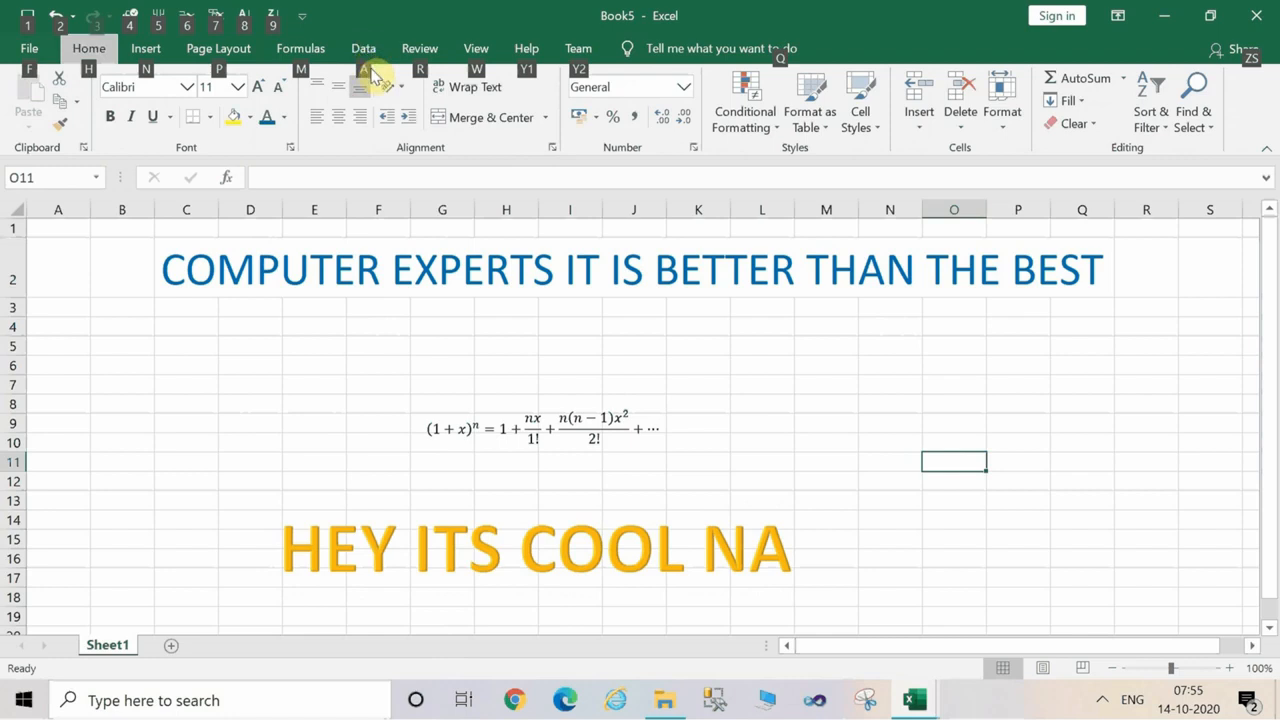
key("a")
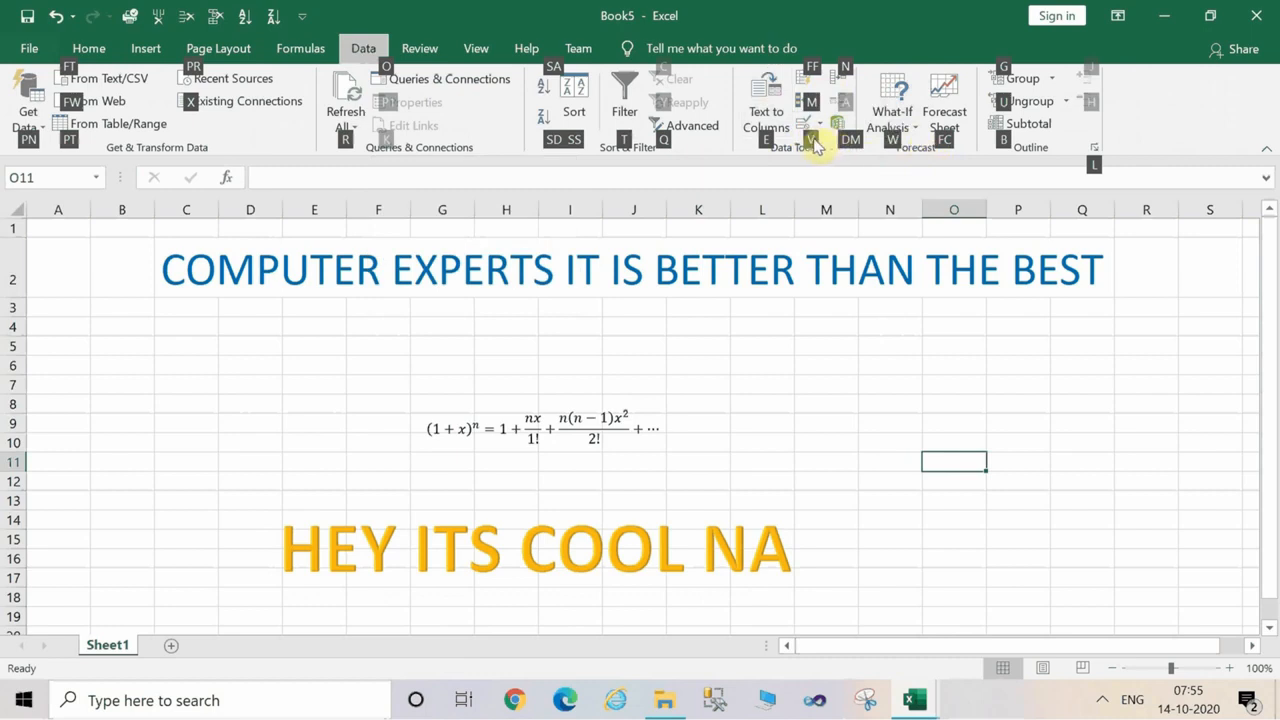
key("v")
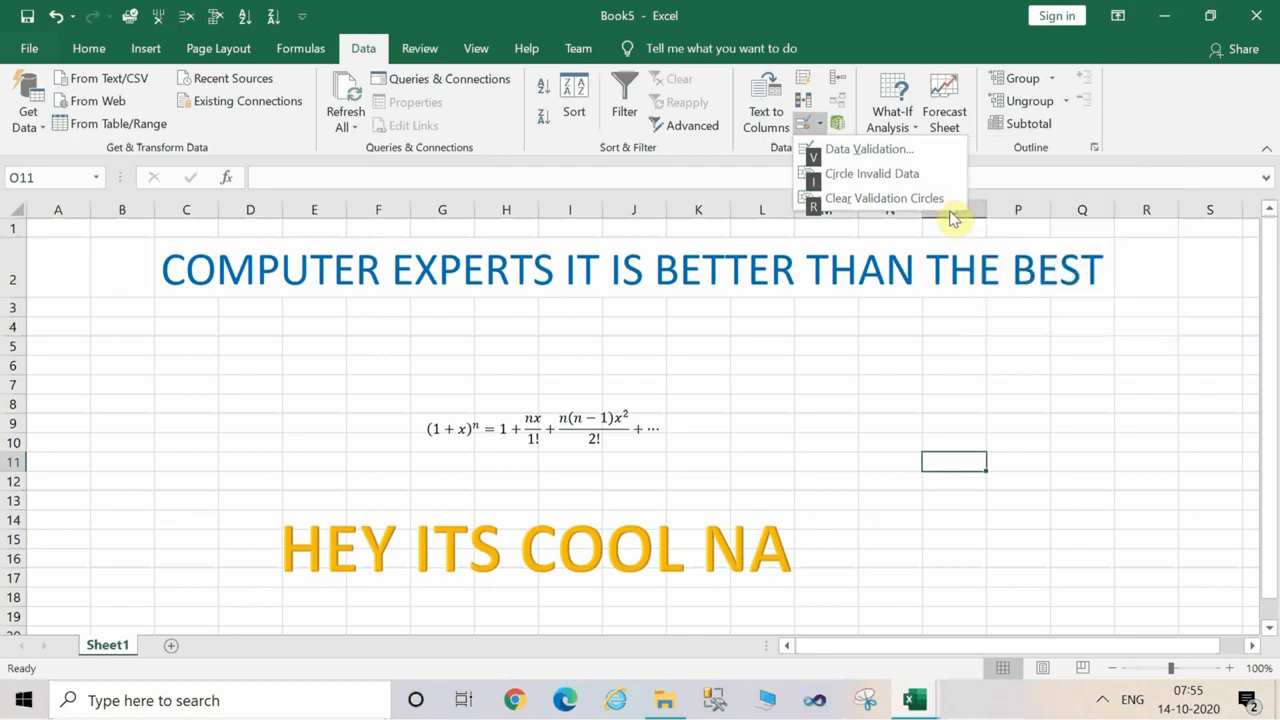
key("v")
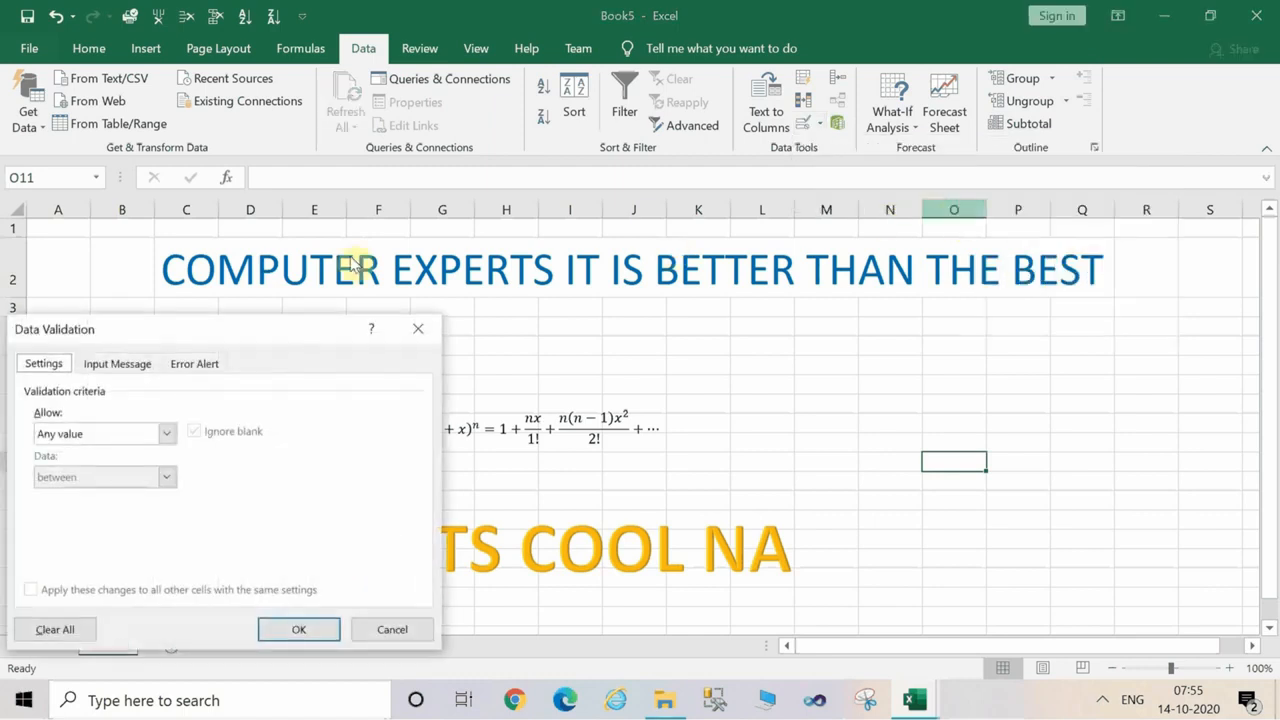
left_click_drag(297, 341, 1035, 202)
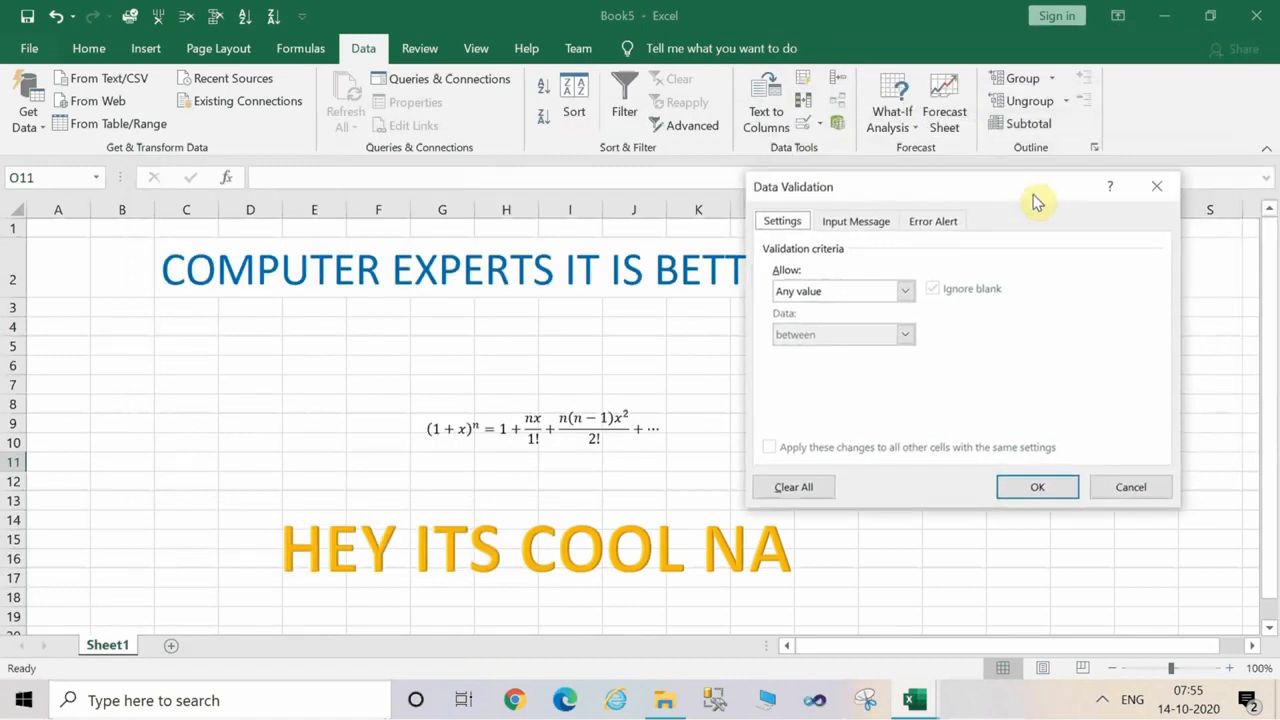
left_click(906, 292)
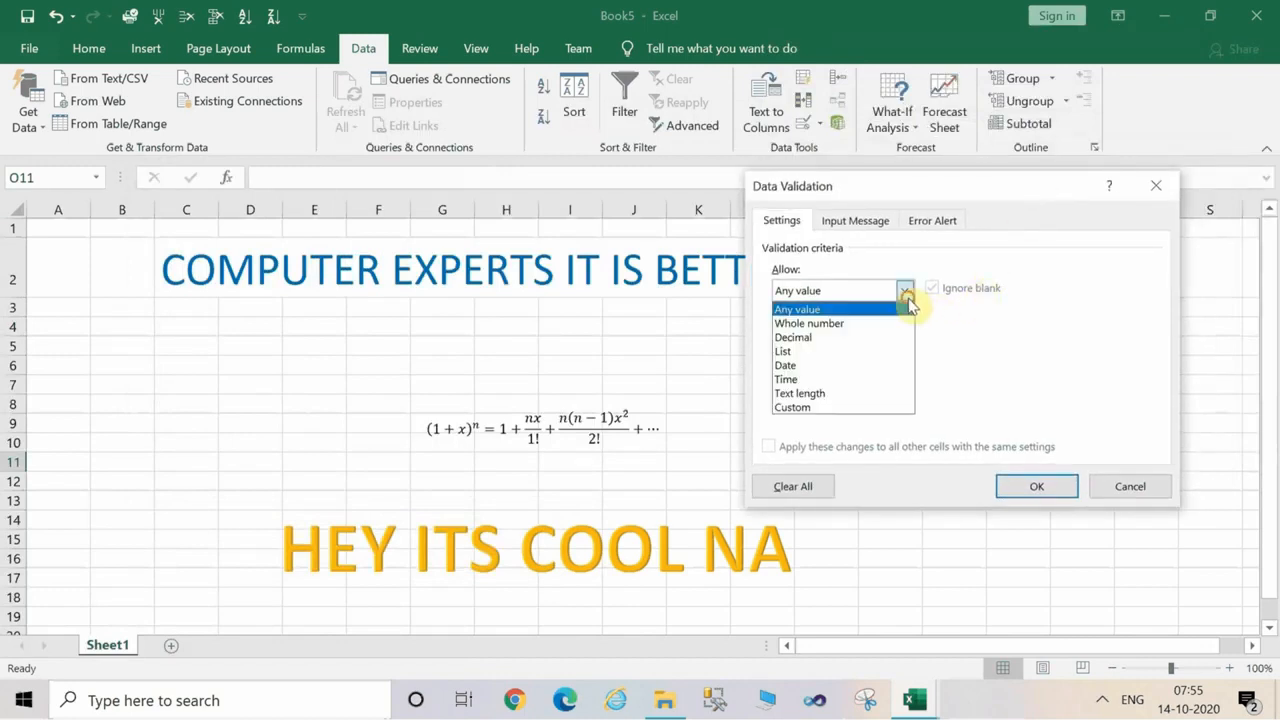
left_click(884, 352)
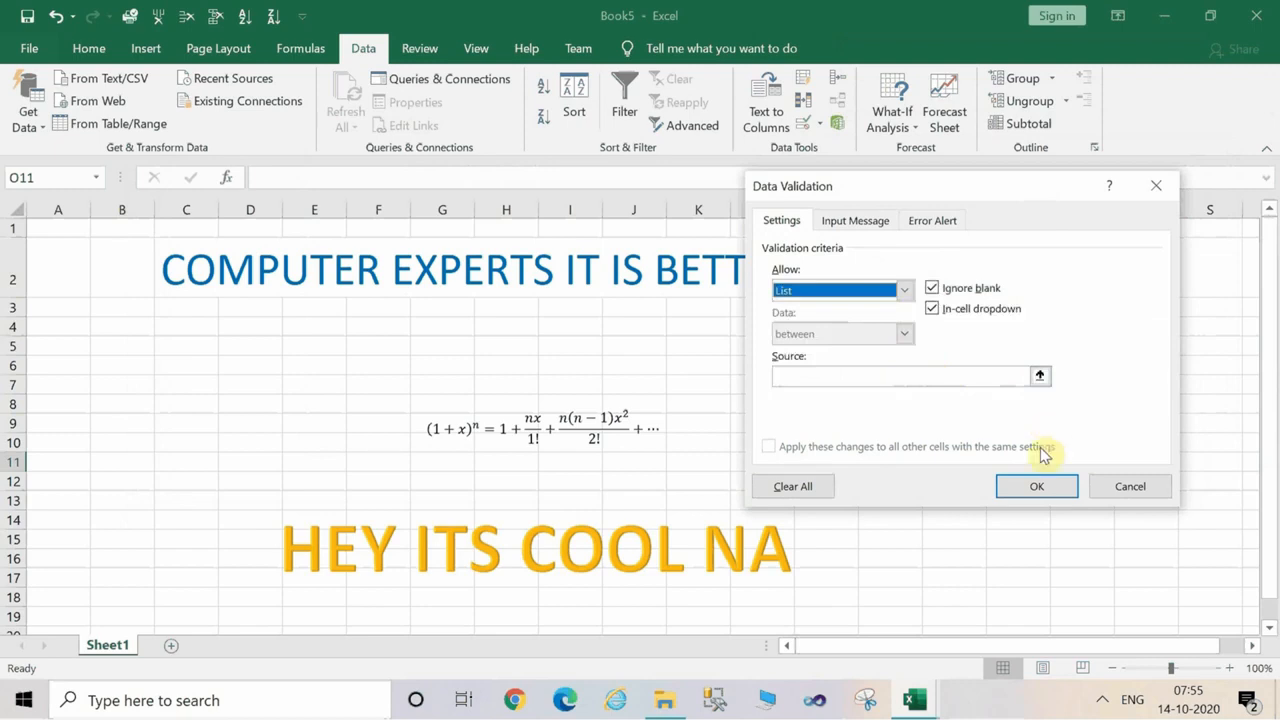
Set cell D16 as the source of the validation list and apply the rule to cell O11.
left_click(1037, 486)
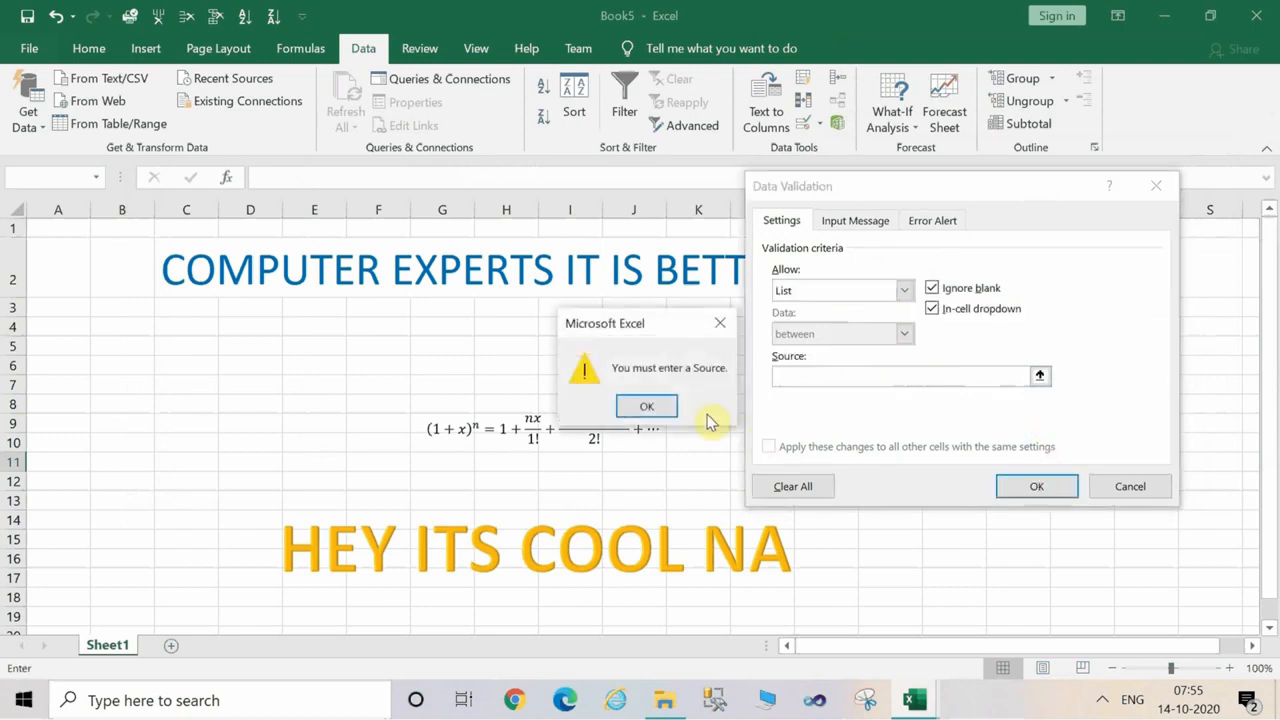
left_click(648, 406)
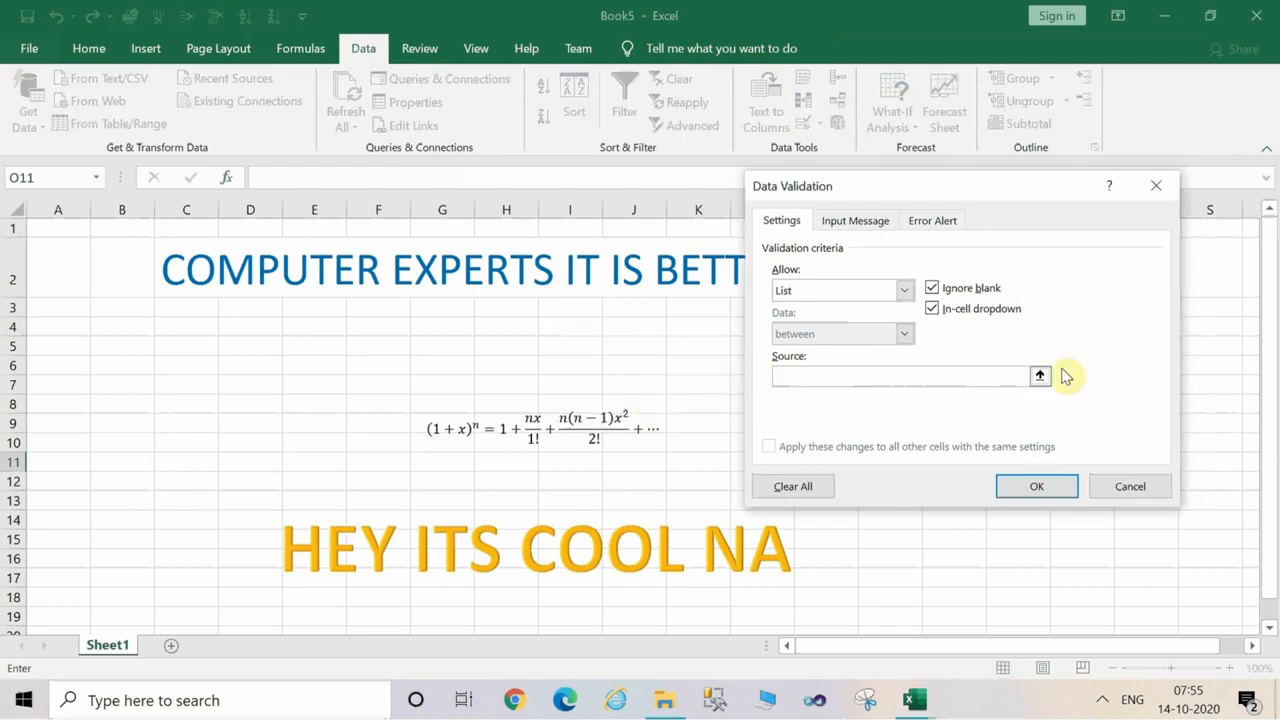
left_click(875, 226)
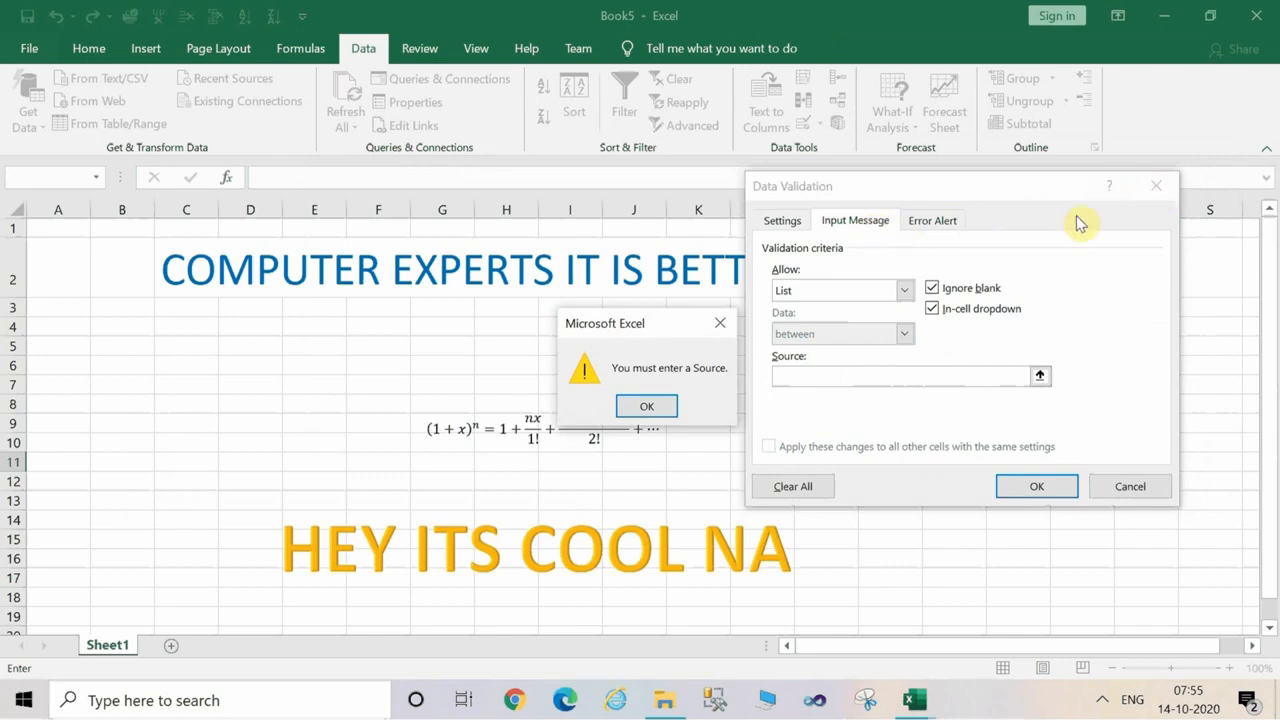
left_click(648, 405)
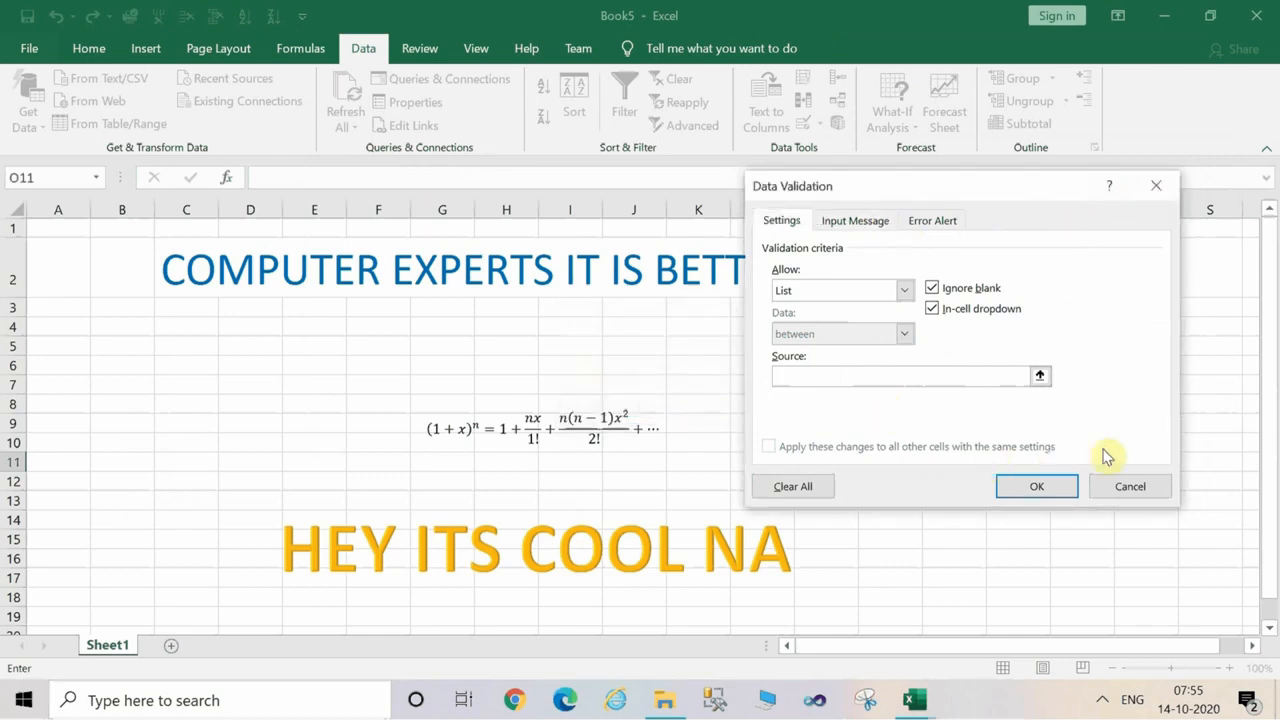
left_click(277, 557)
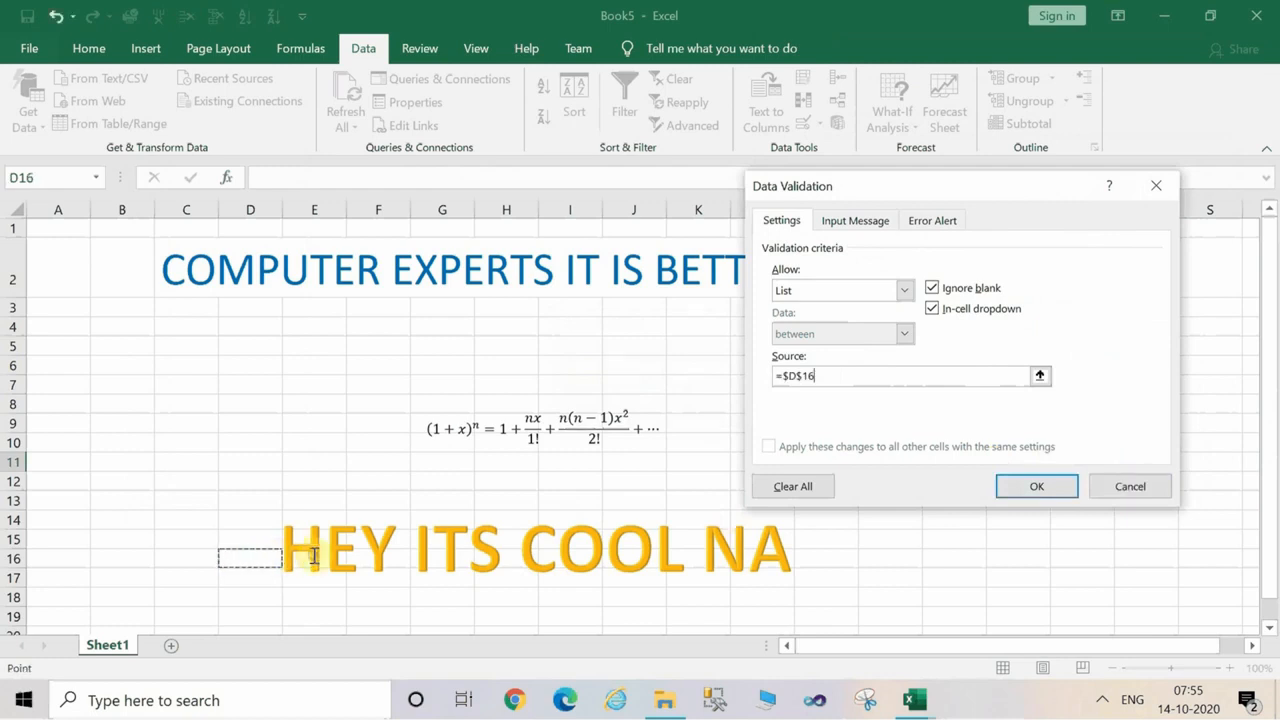
left_click(1018, 486)
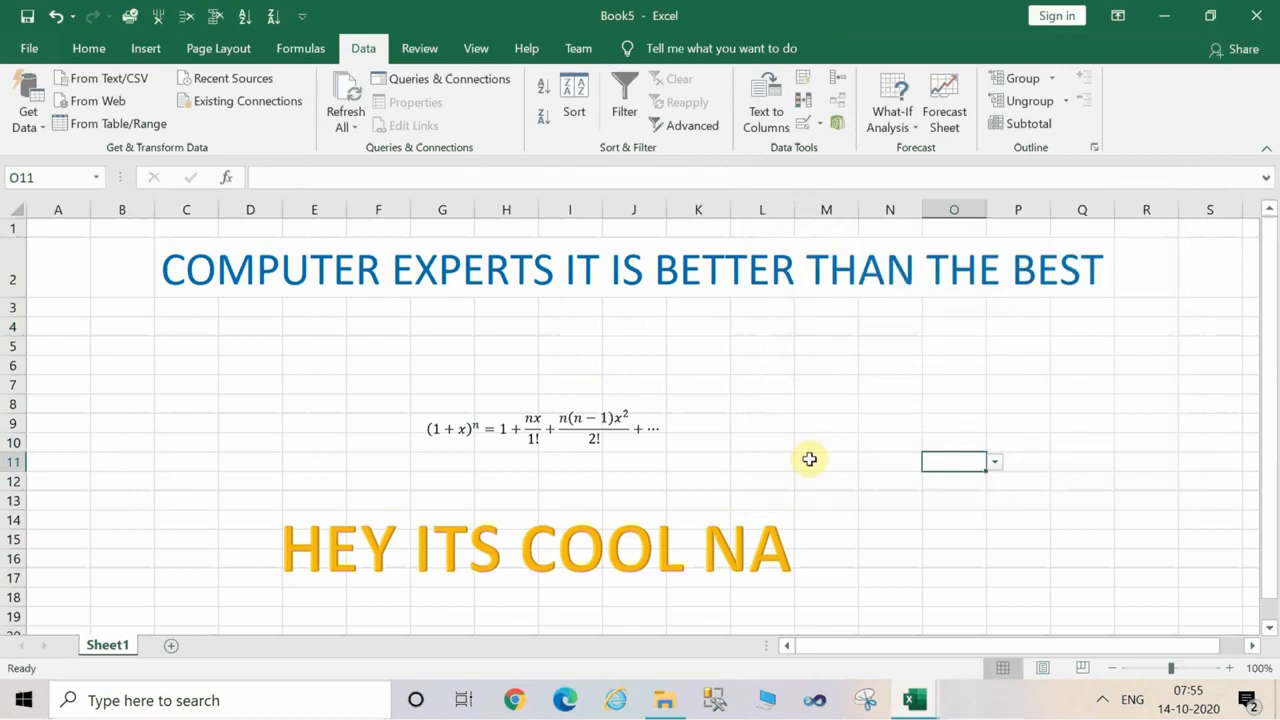
left_click(314, 546)
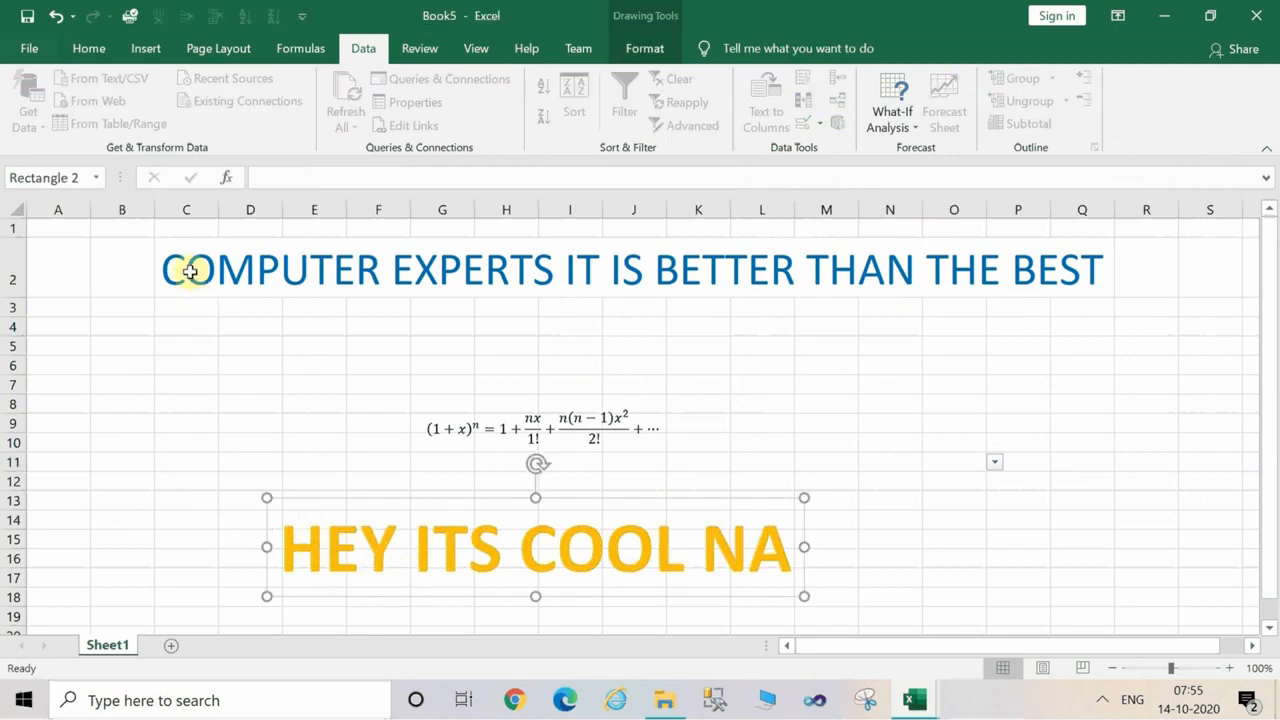
left_click(152, 362)
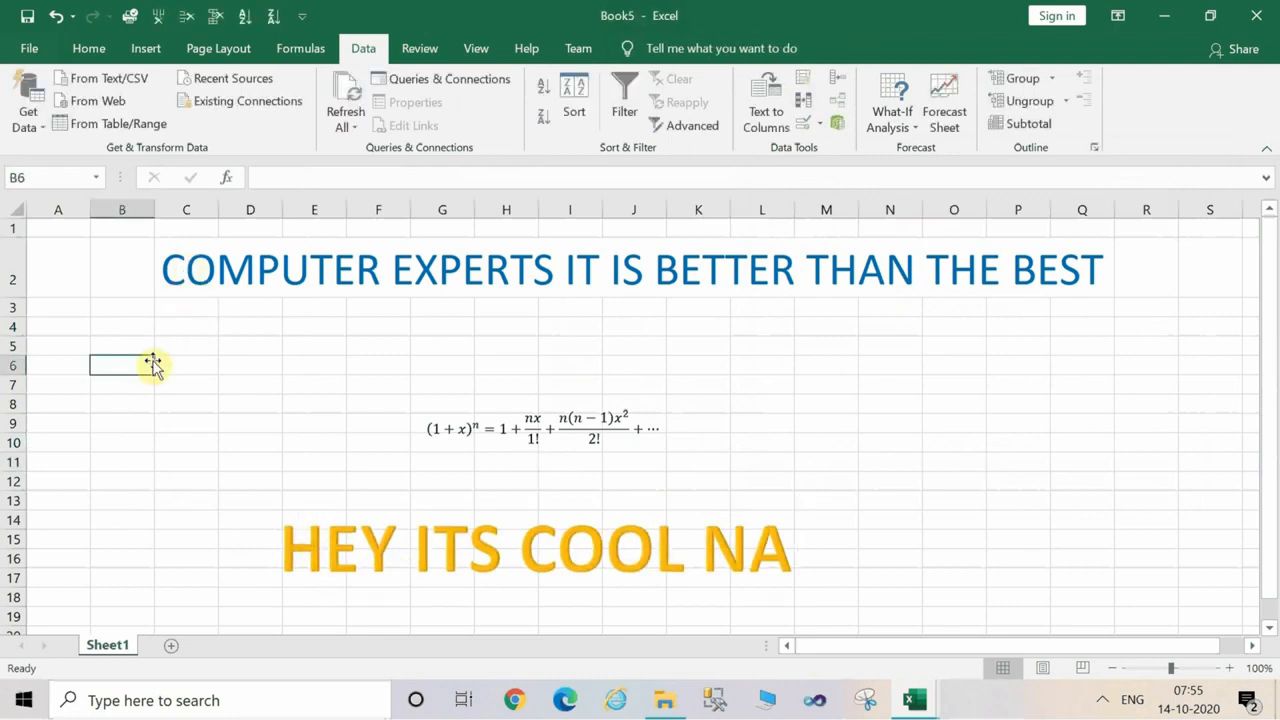
type("TEXT")
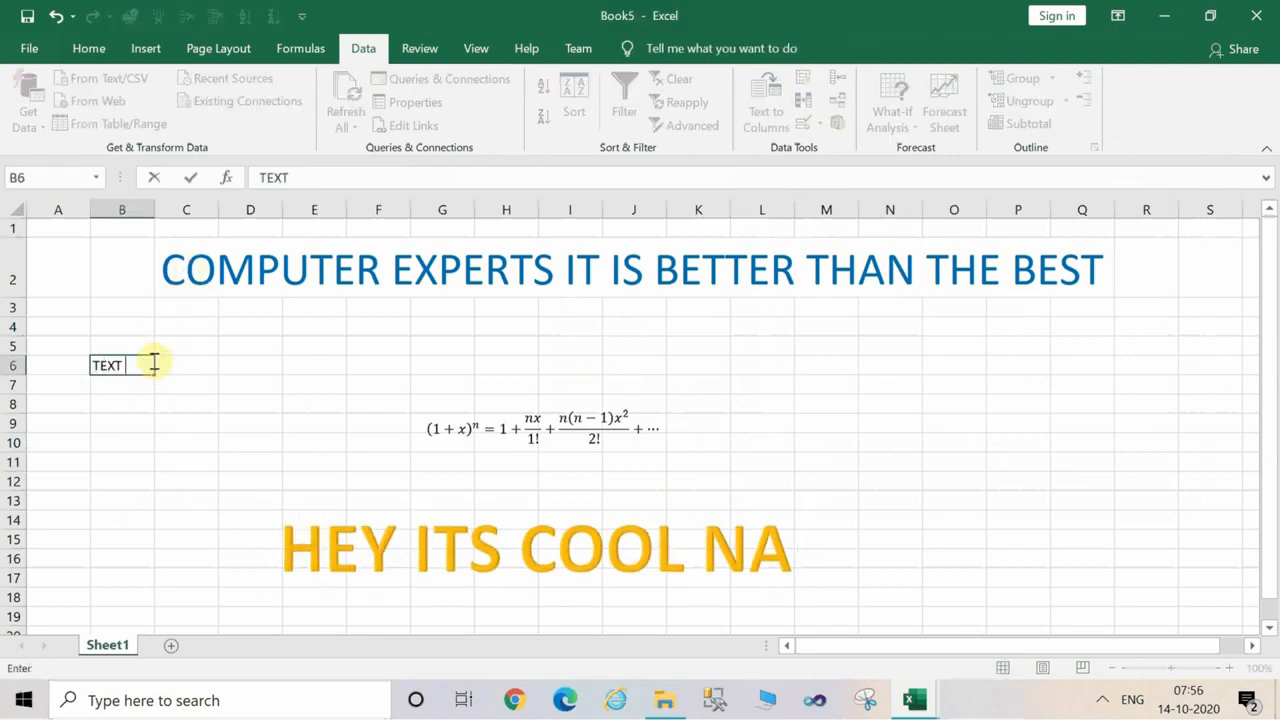
type(" TO COLUMN")
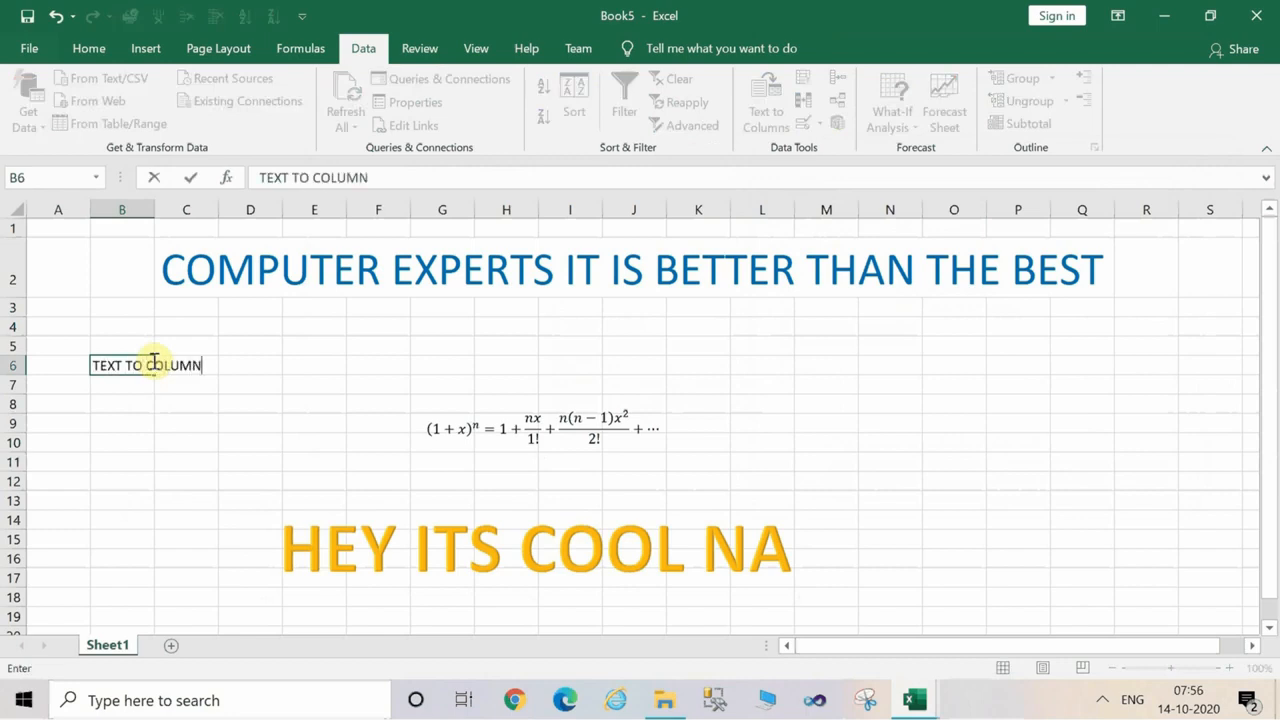
key("BackSpace")
key("BackSpace")
key("BackSpace")
key("BackSpace")
key("BackSpace")
key("BackSpace")
key("BackSpace")
key("BackSpace")
key("BackSpace")
key("BackSpace")
key("BackSpace")
key("BackSpace")
key("BackSpace")
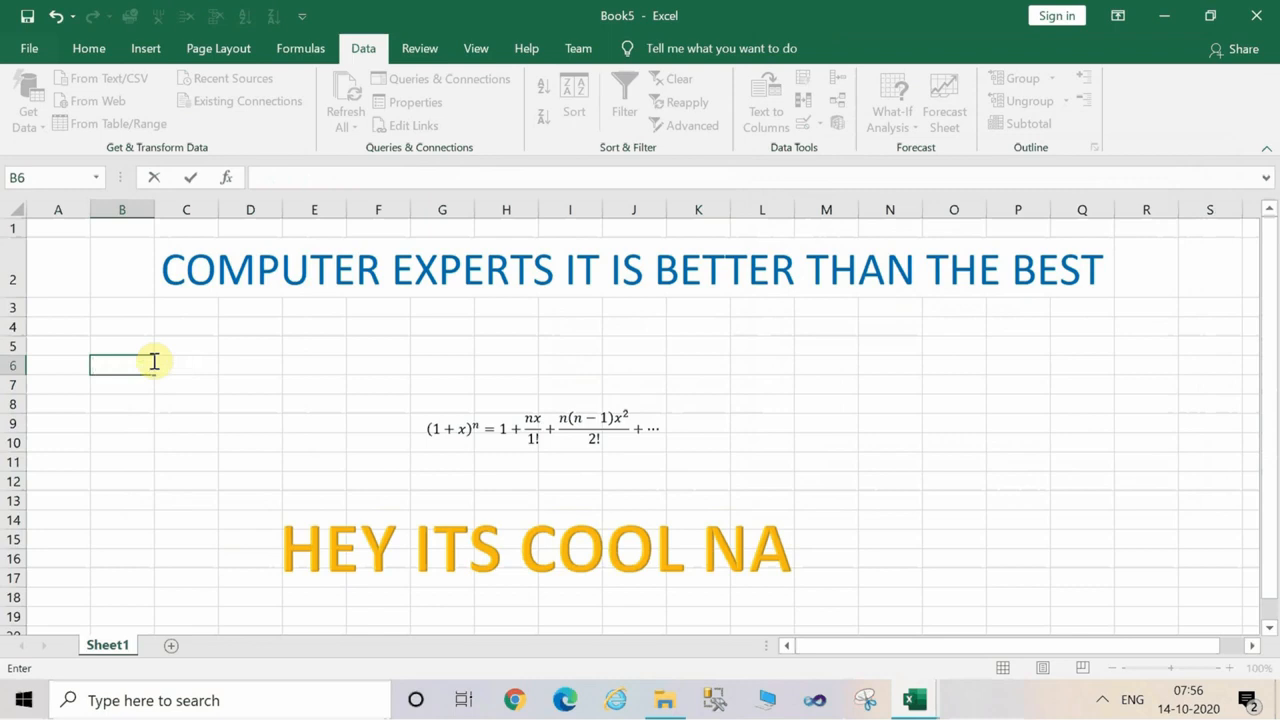
left_click(229, 388)
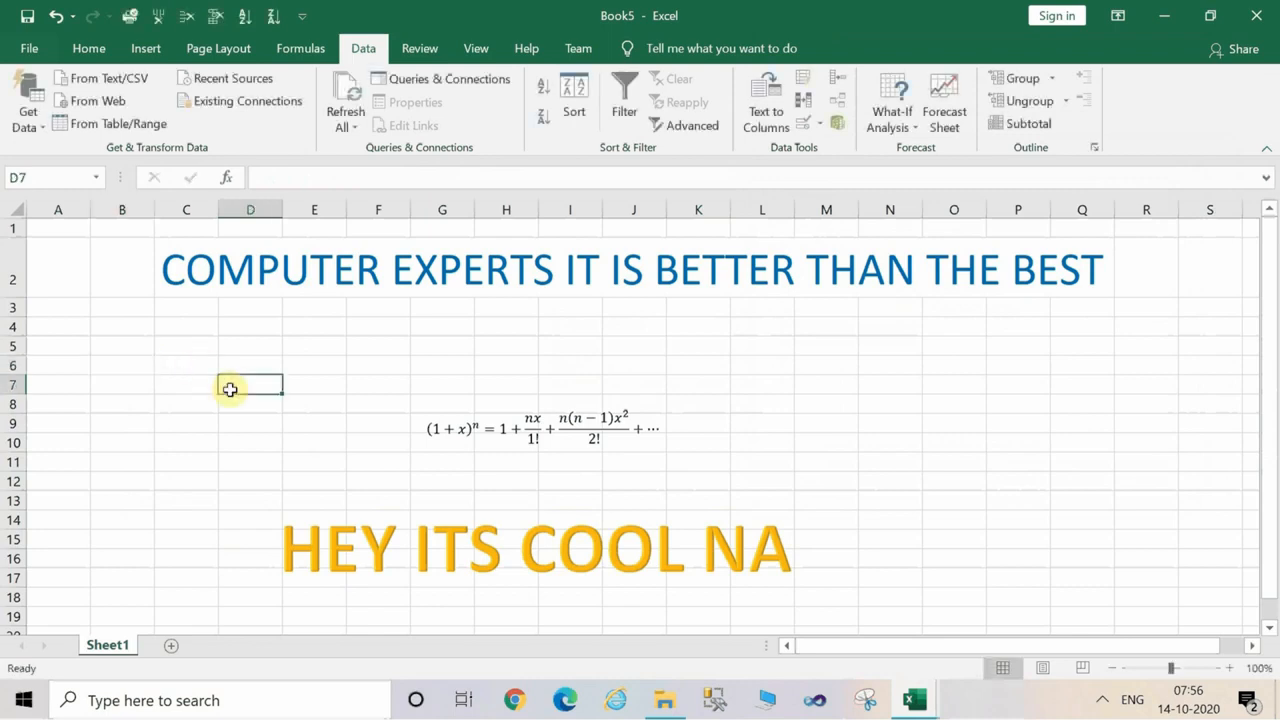
Make the whole heading row, row 2, bold.
left_click(578, 349)
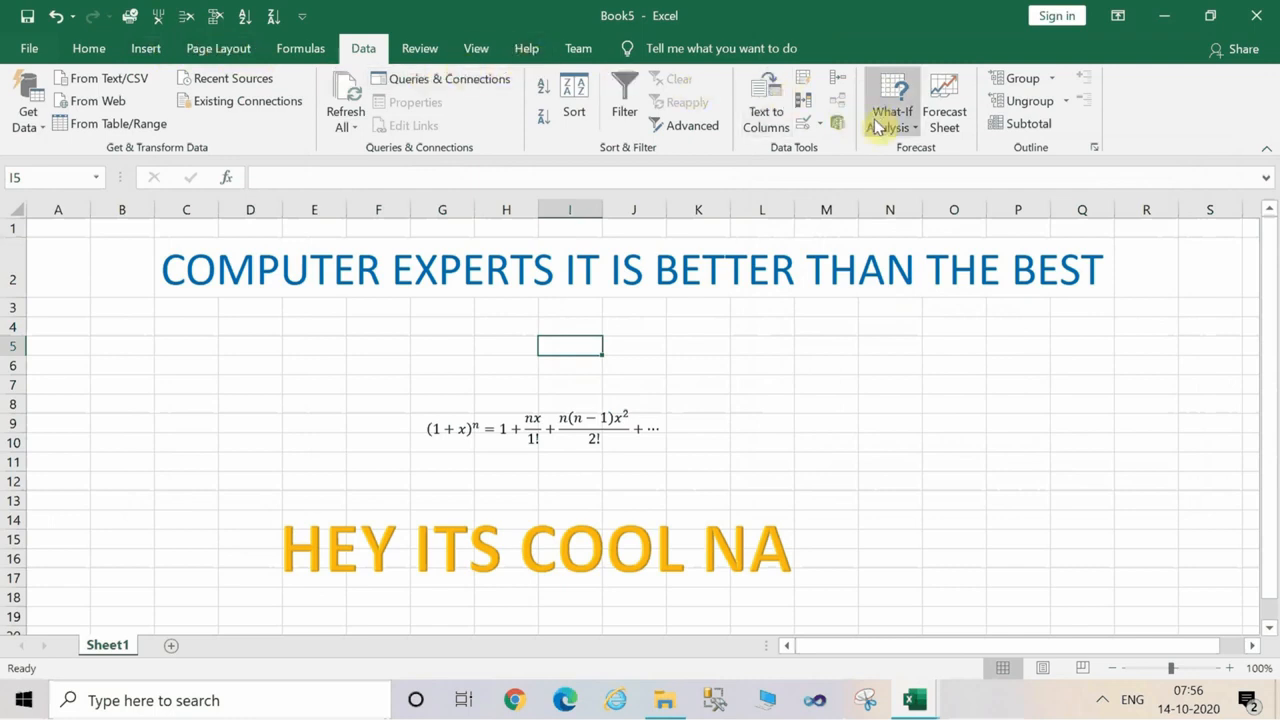
left_click(88, 48)
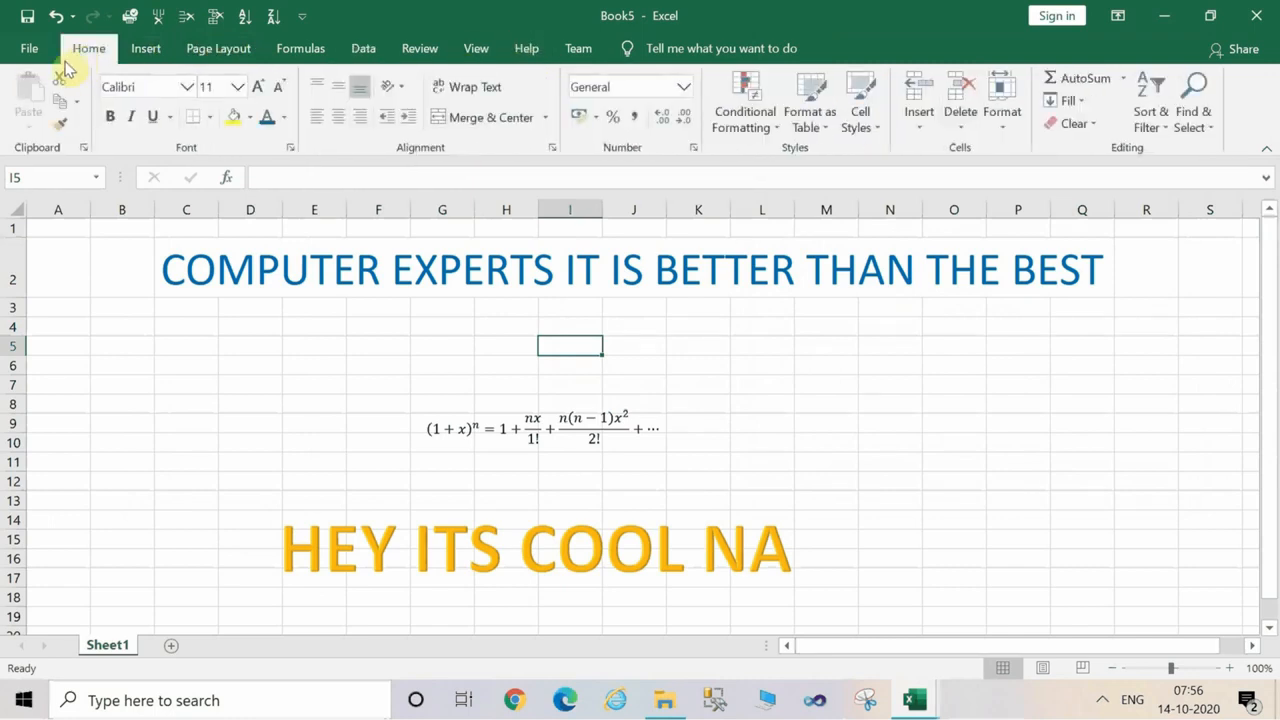
left_click(175, 275)
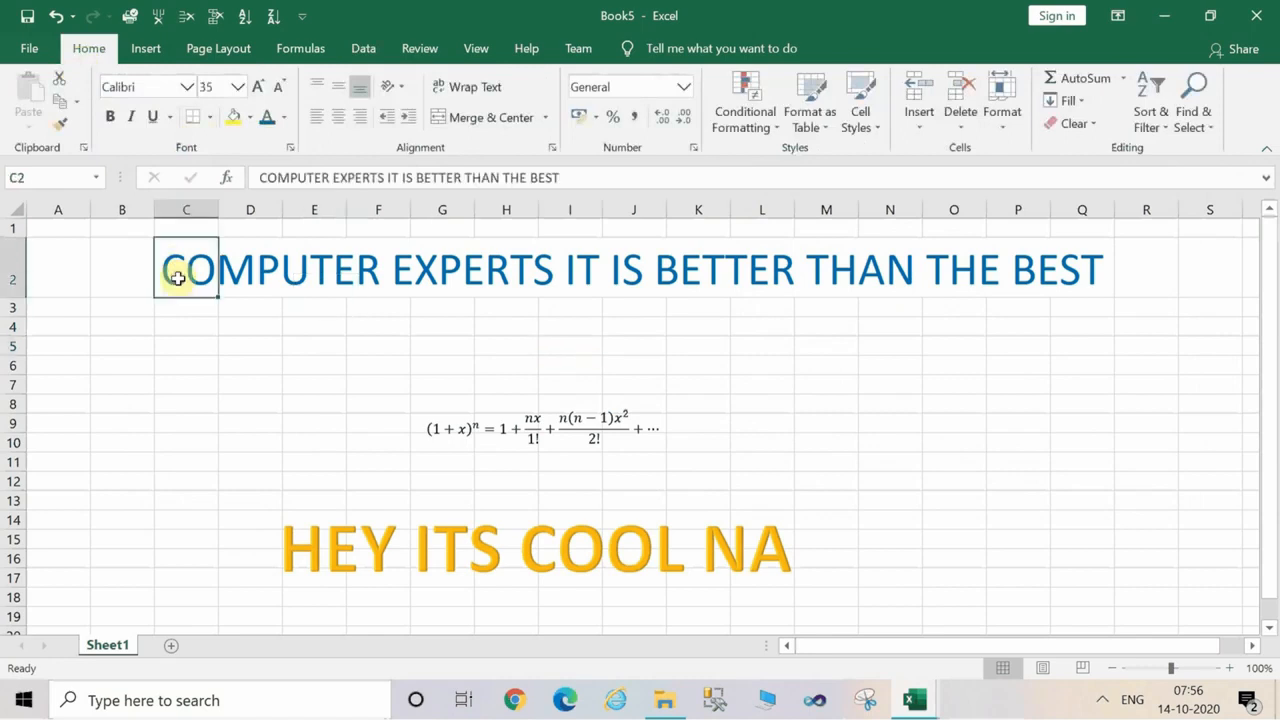
left_click(30, 268)
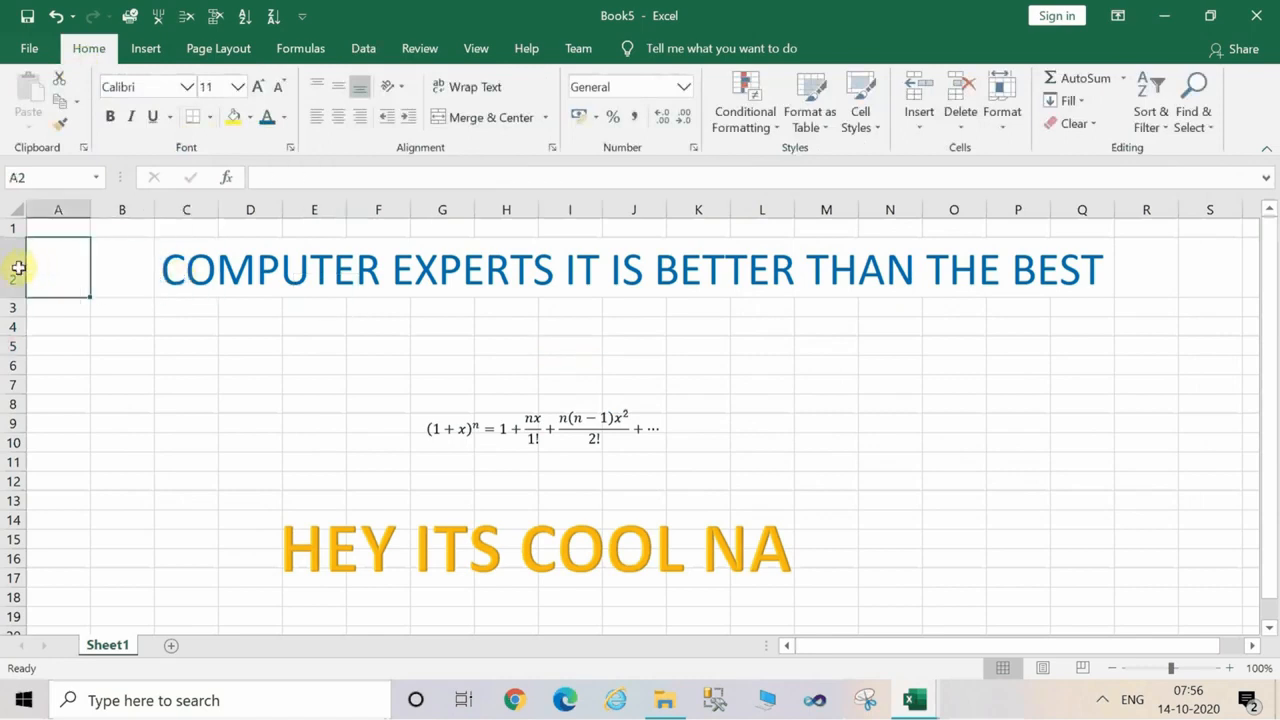
left_click(14, 265)
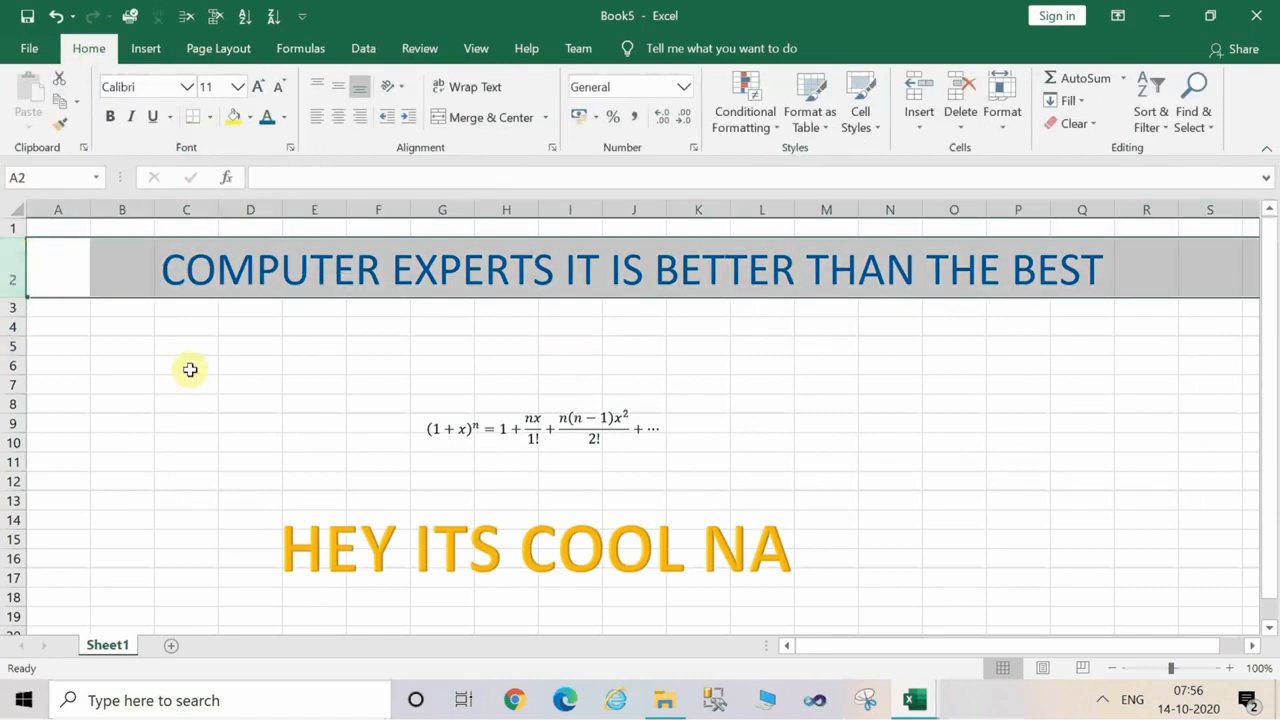
key("alt")
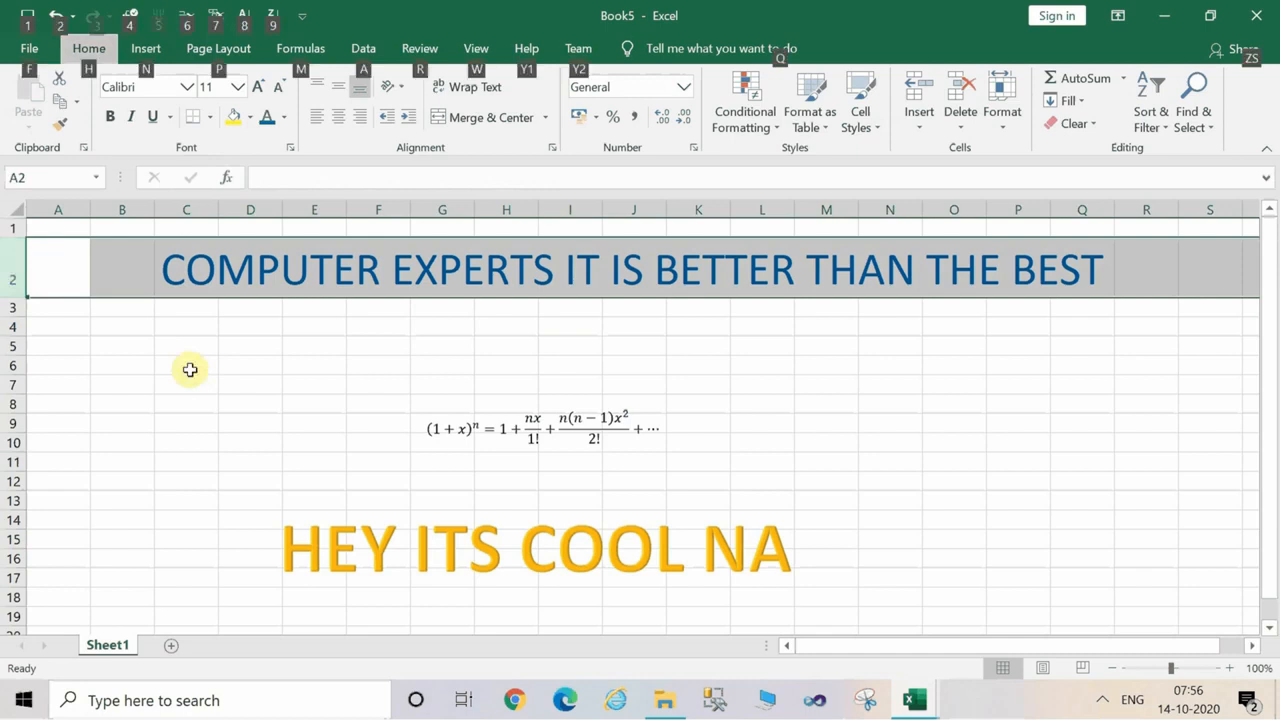
key("h")
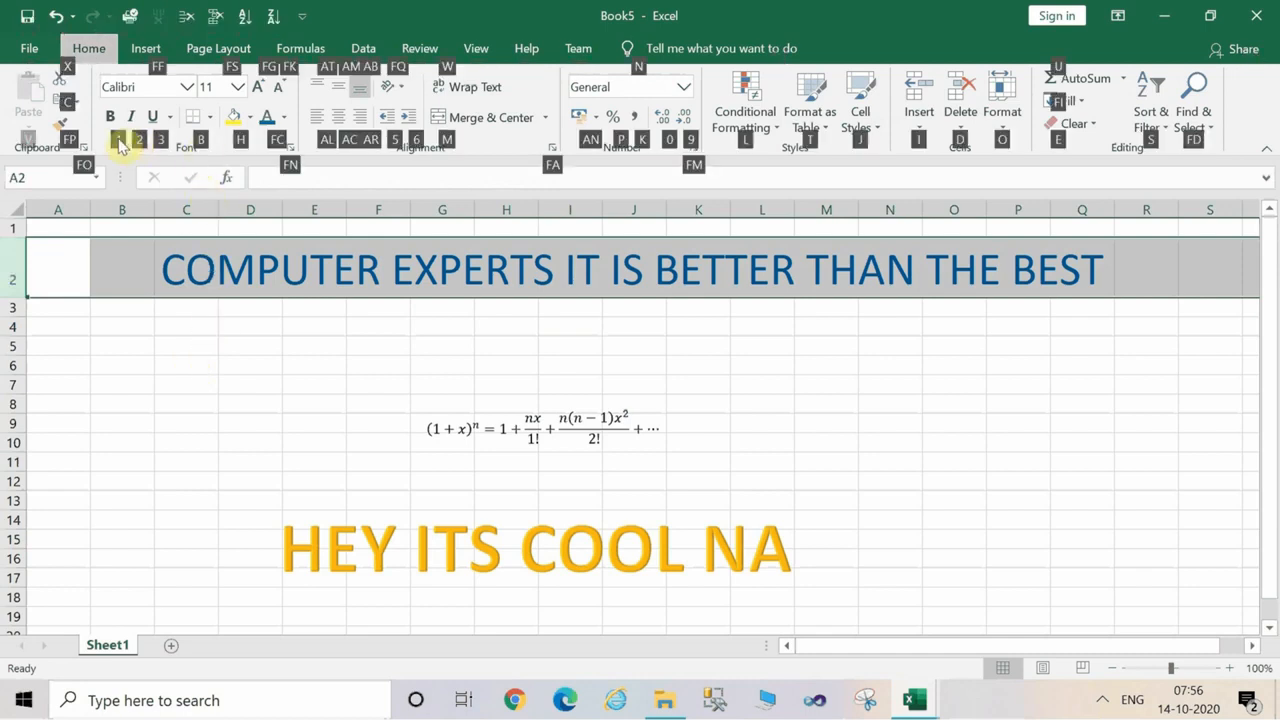
key("1")
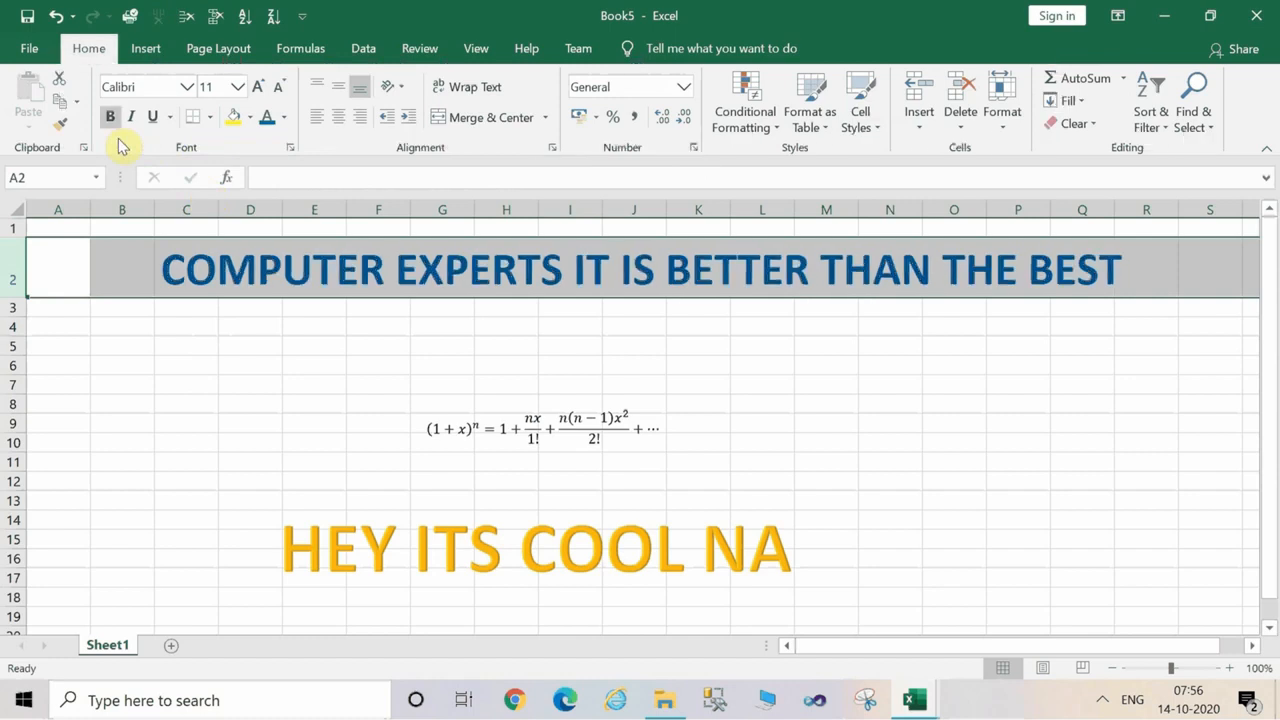
Try to toggle bold and italic on the heading row while cell A2 is in edit mode.
type("1")
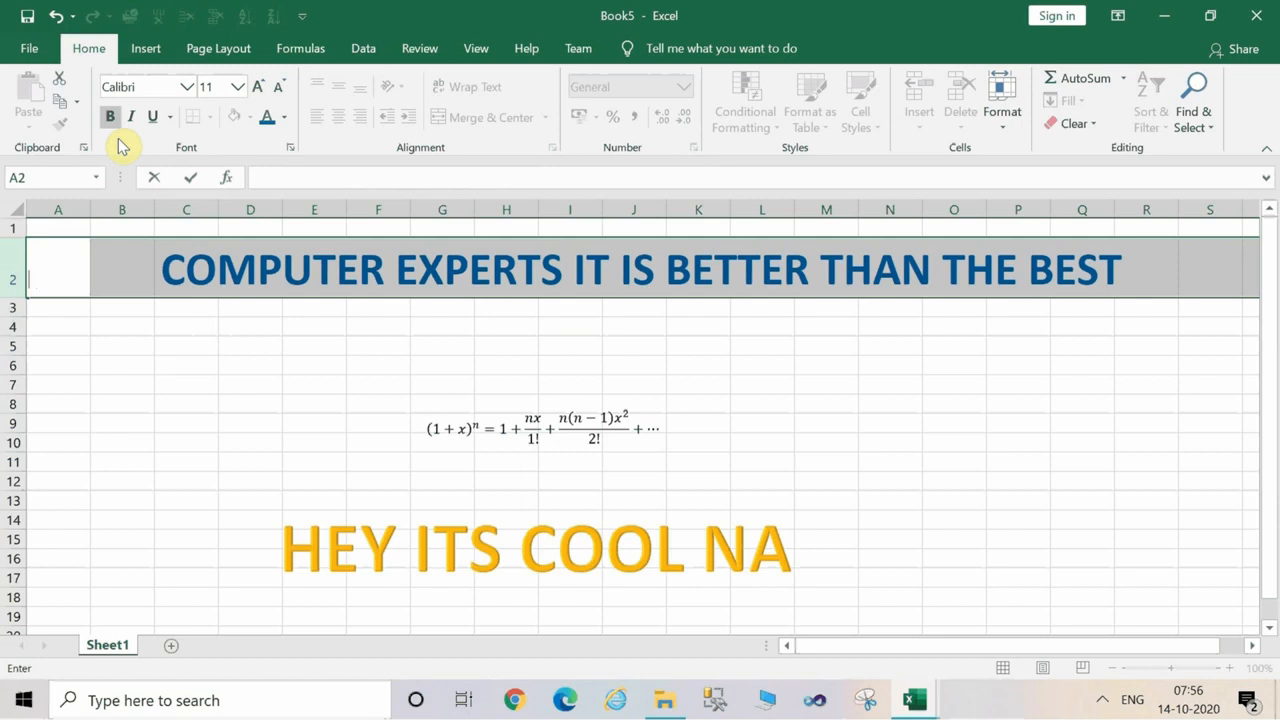
key("alt")
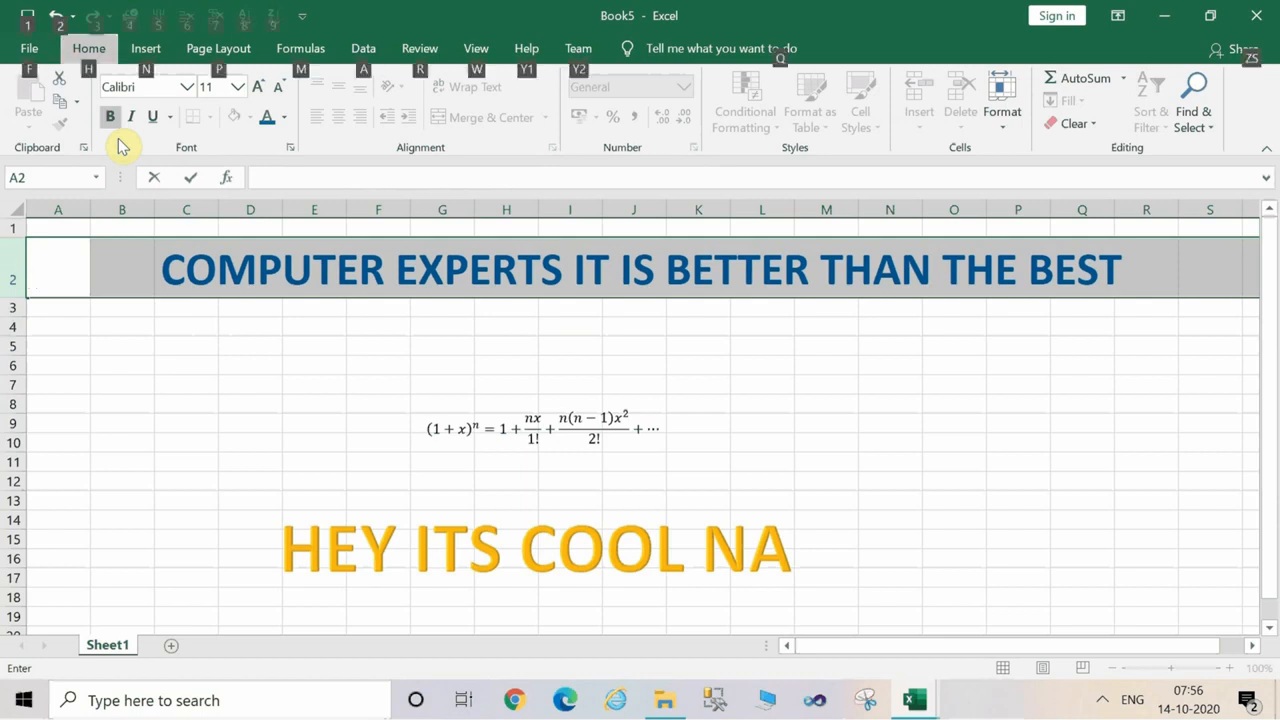
key("h")
key("1")
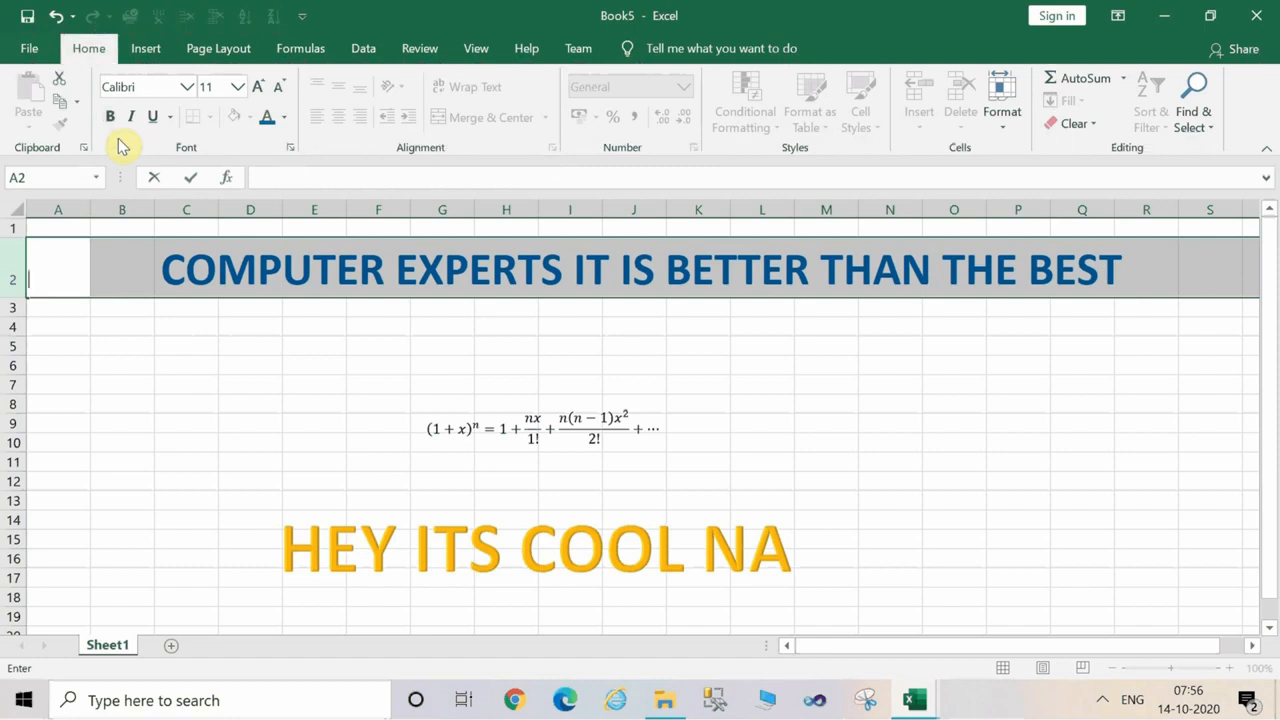
key("alt")
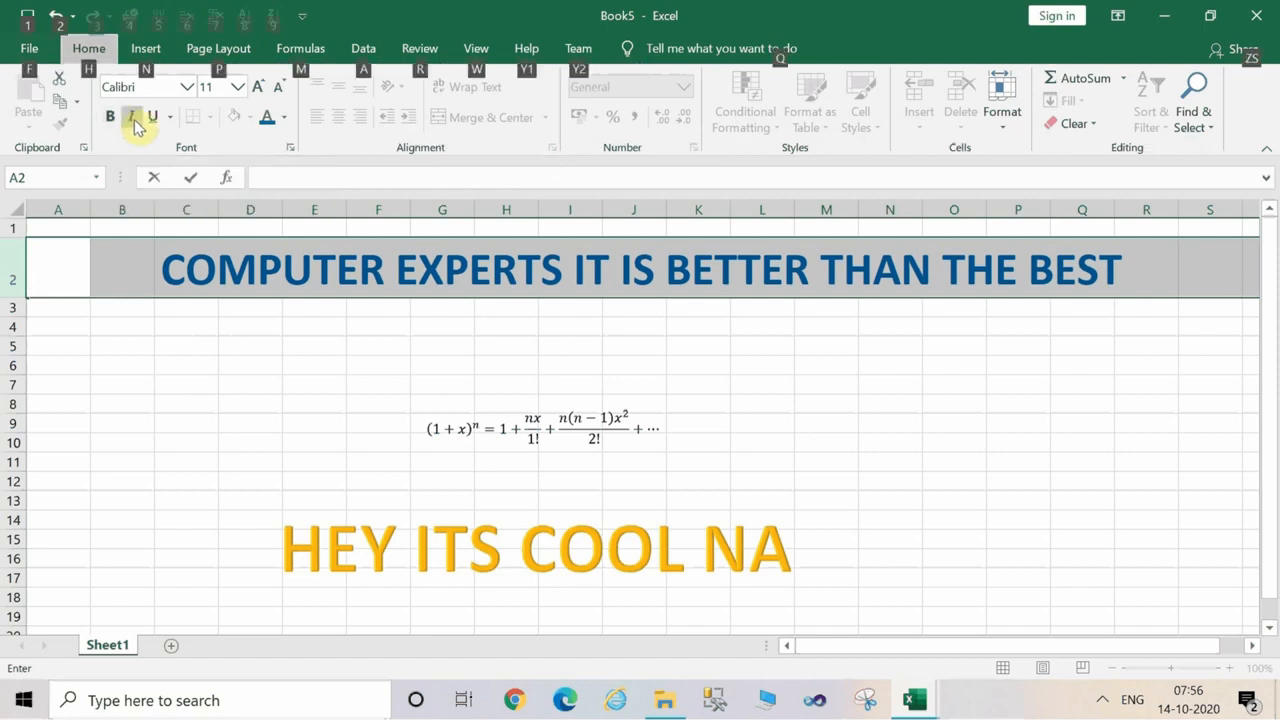
key("h")
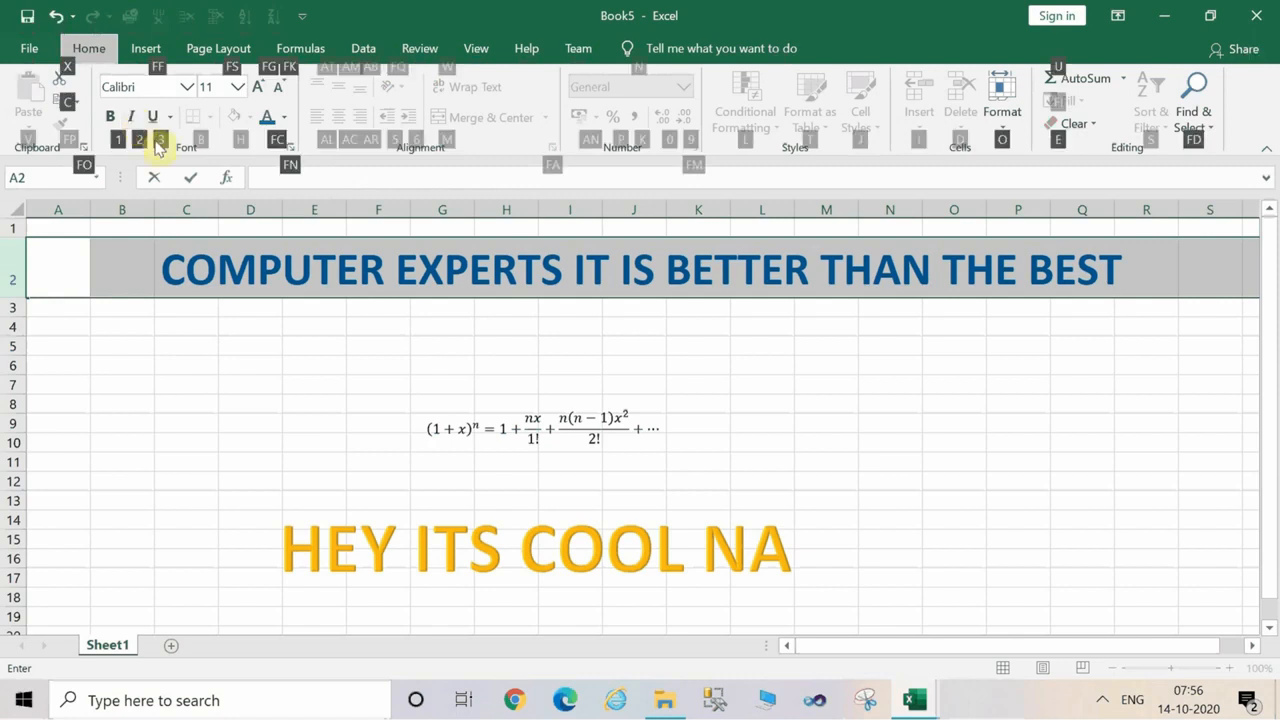
key("2")
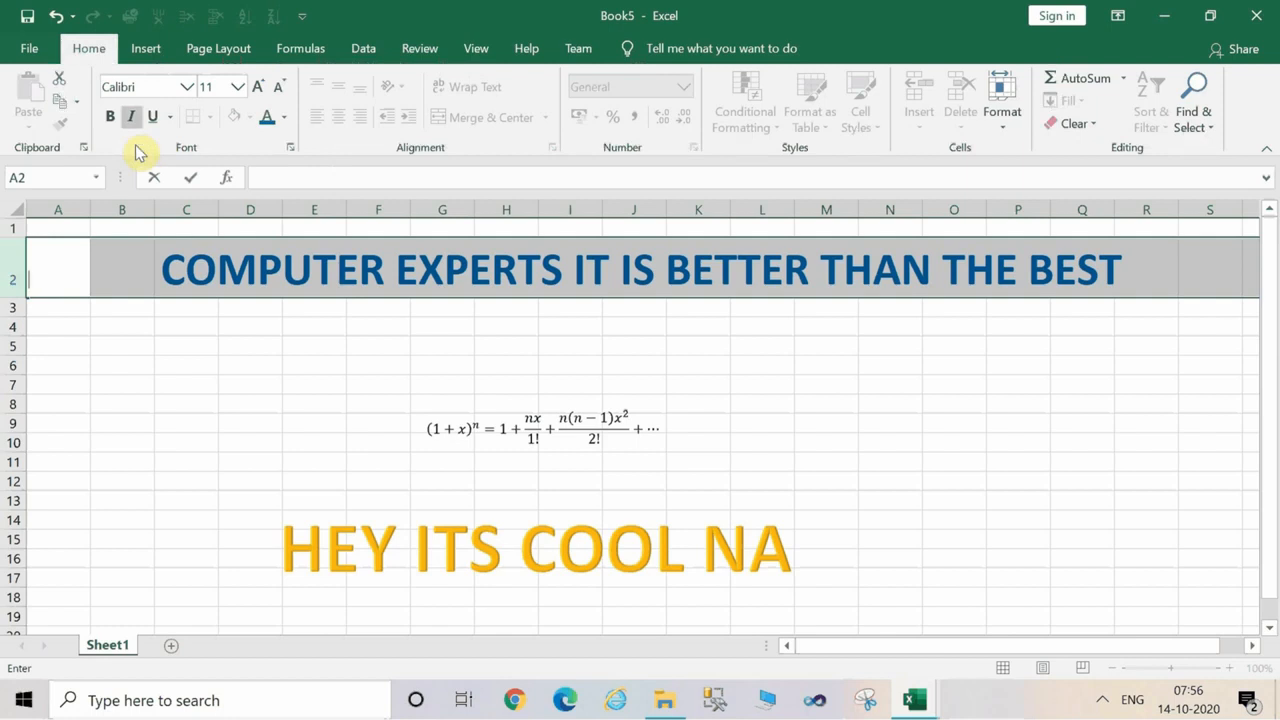
key("alt")
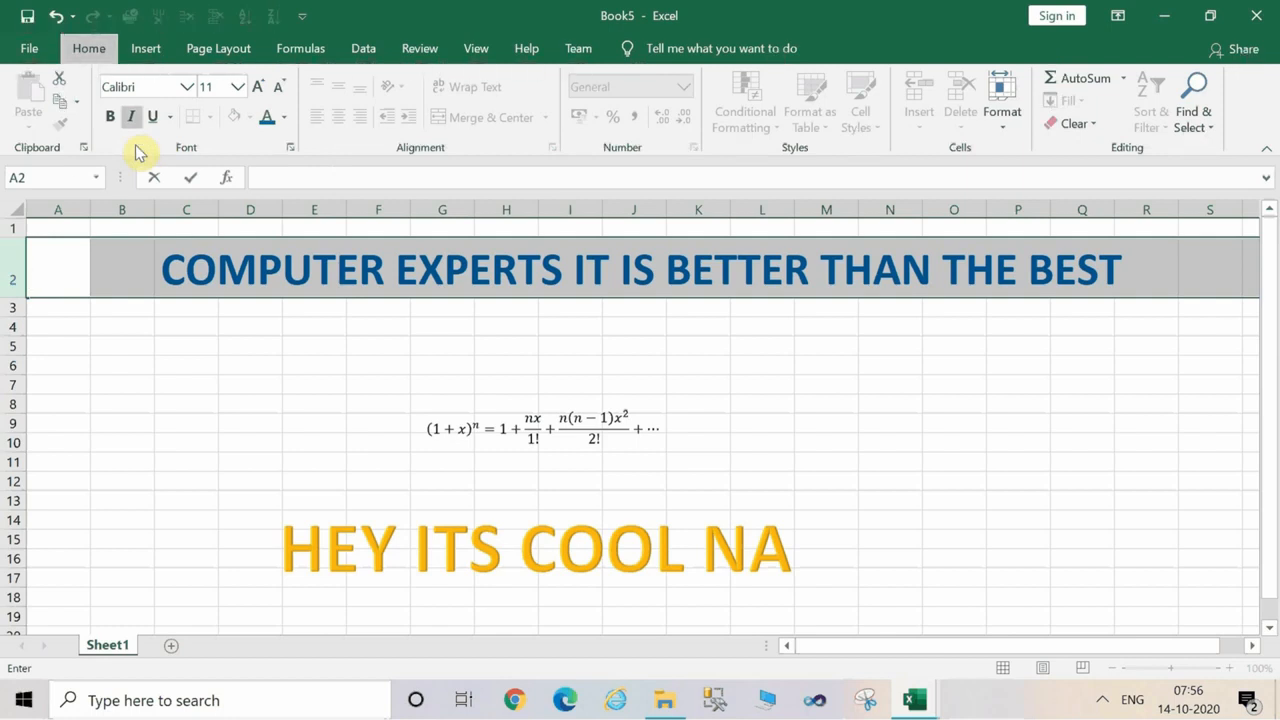
key("h")
key("2")
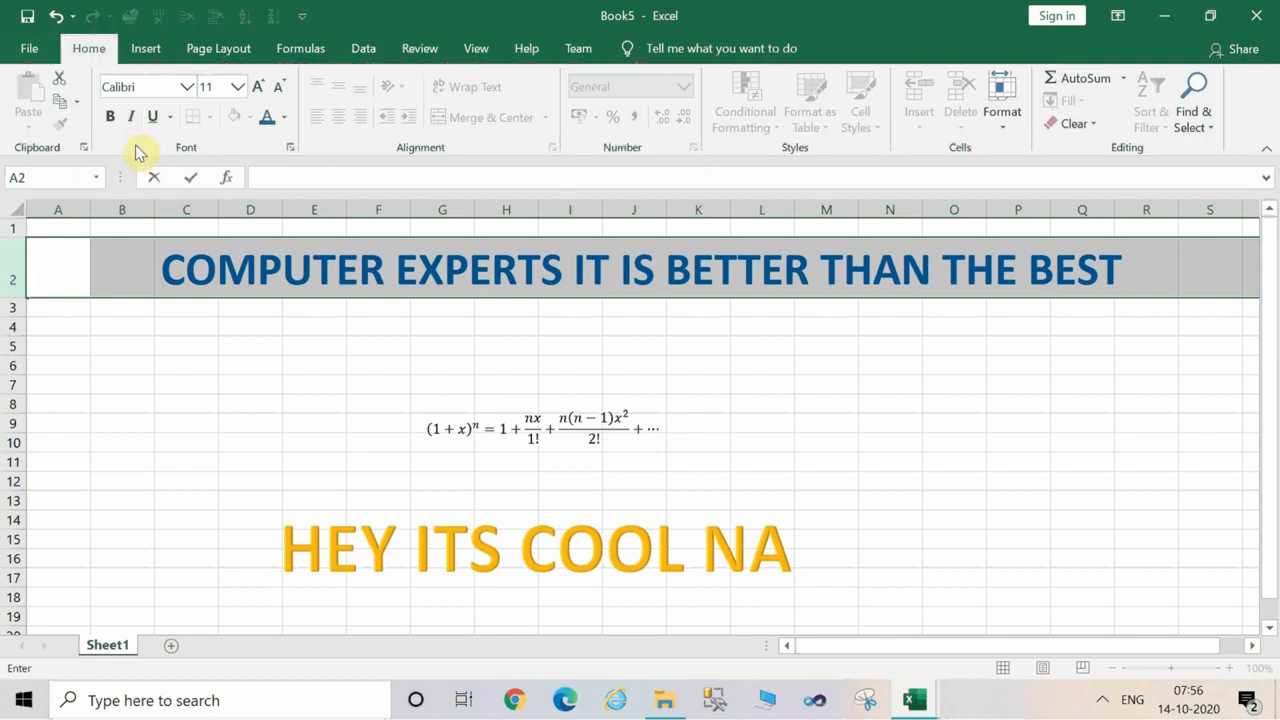
Reselect row 2 and italicize its heading text.
left_click(12, 276)
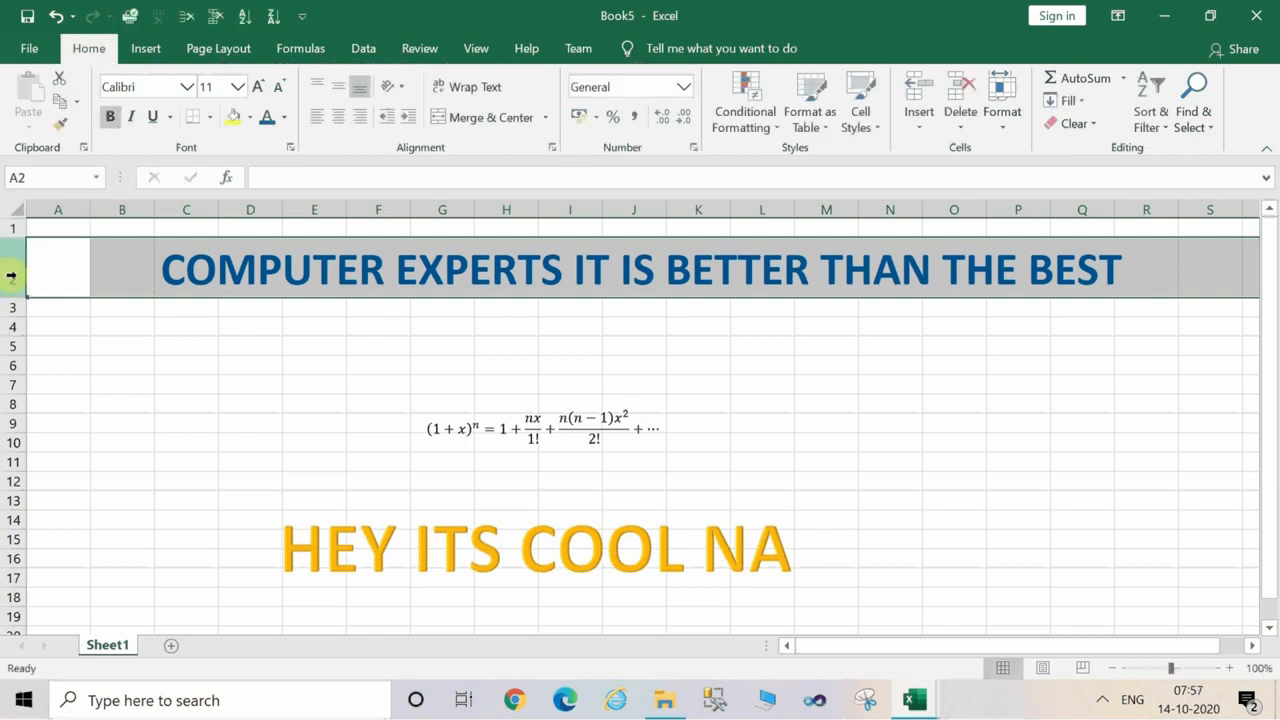
key("alt")
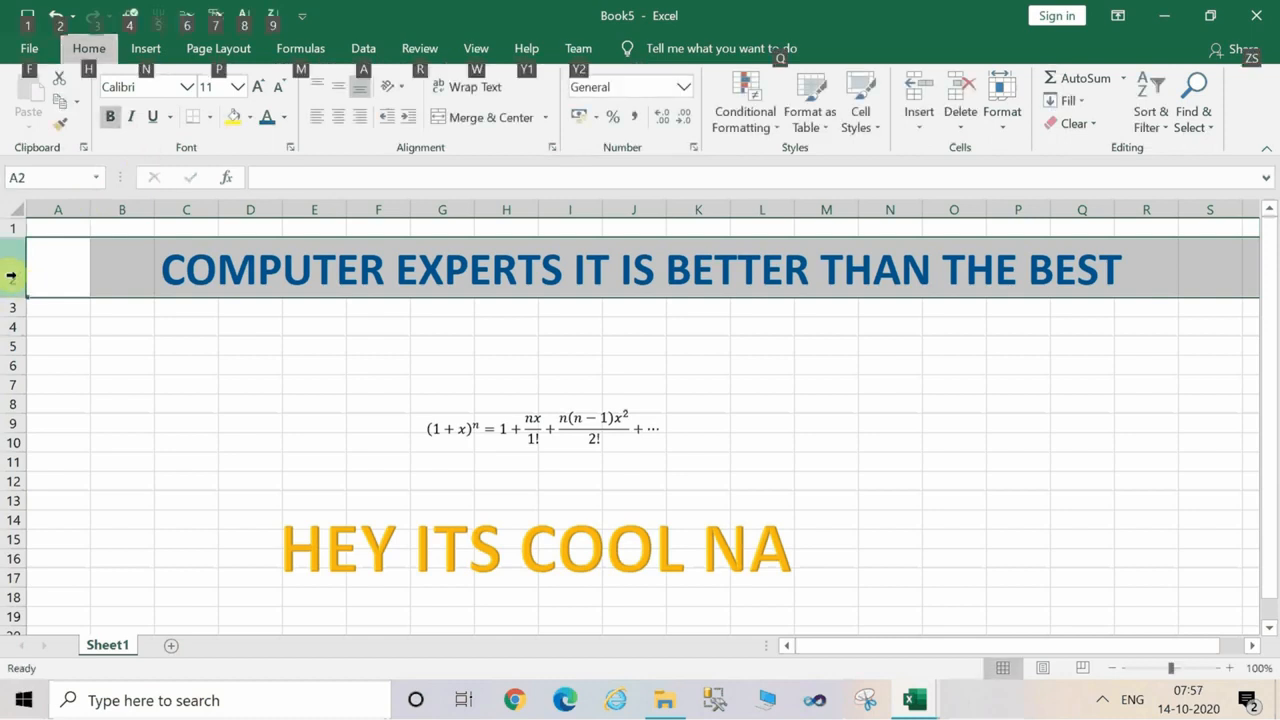
key("h")
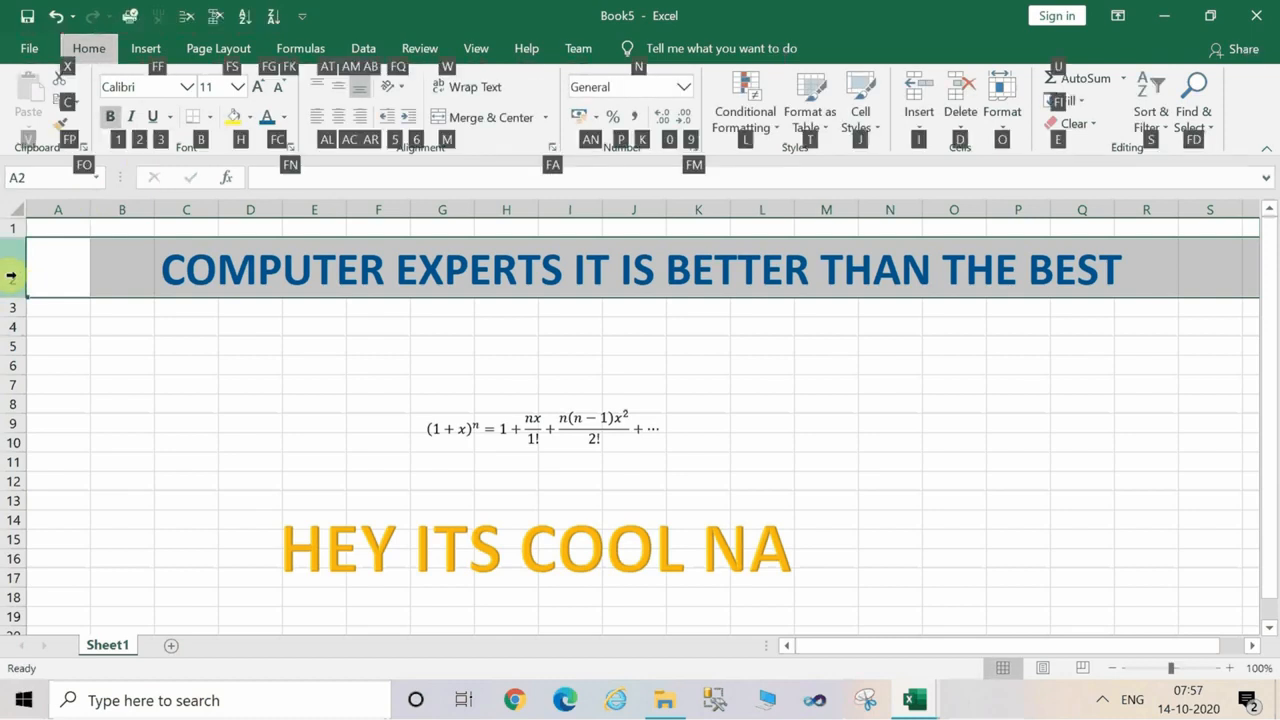
key("2")
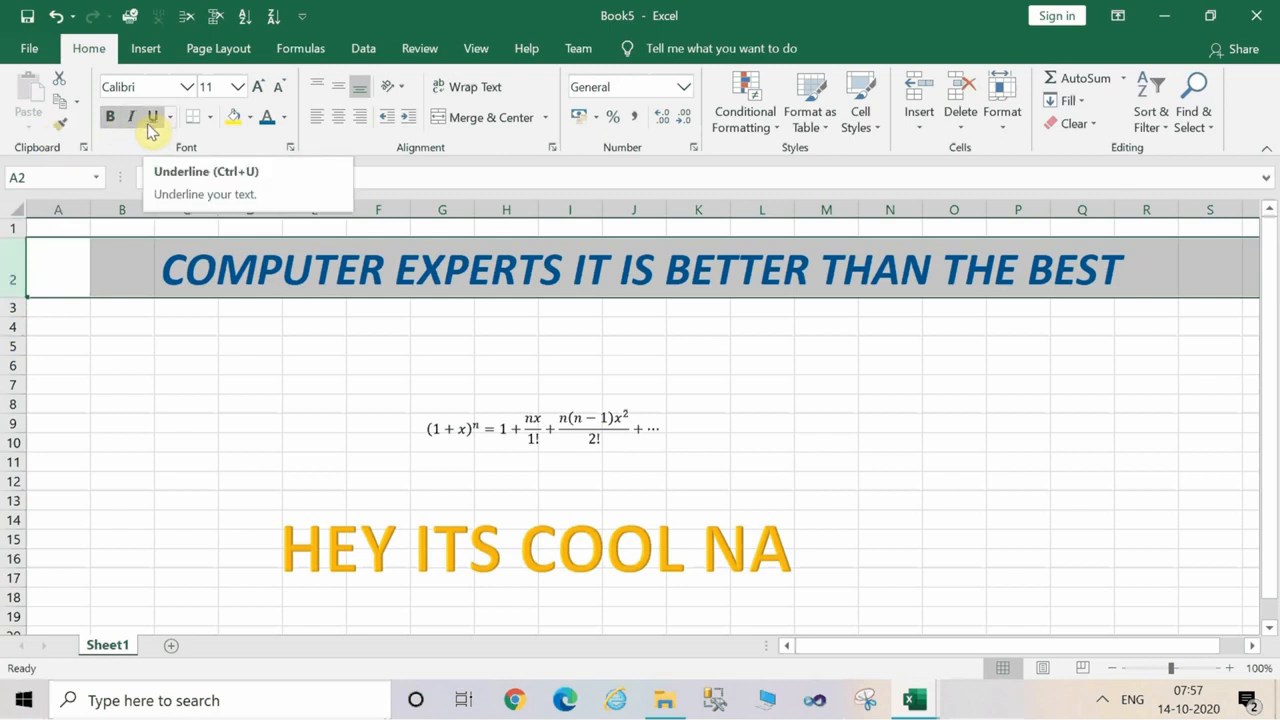
key("alt")
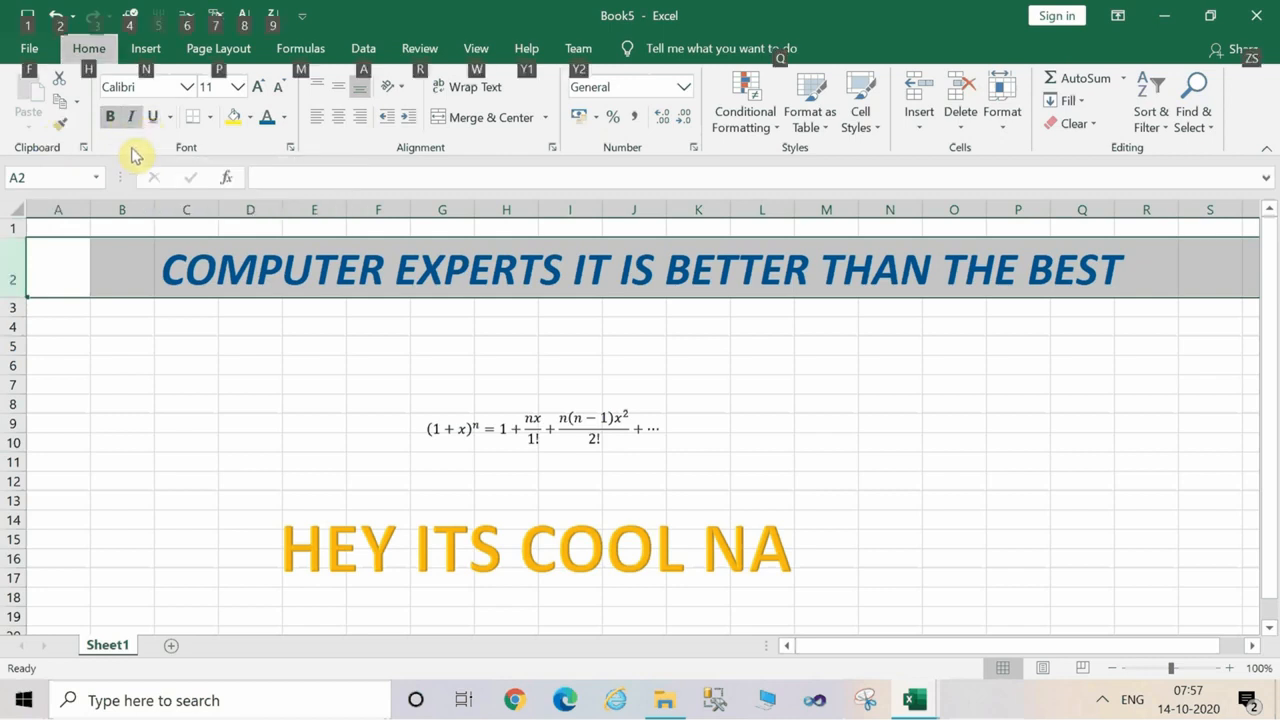
key("h")
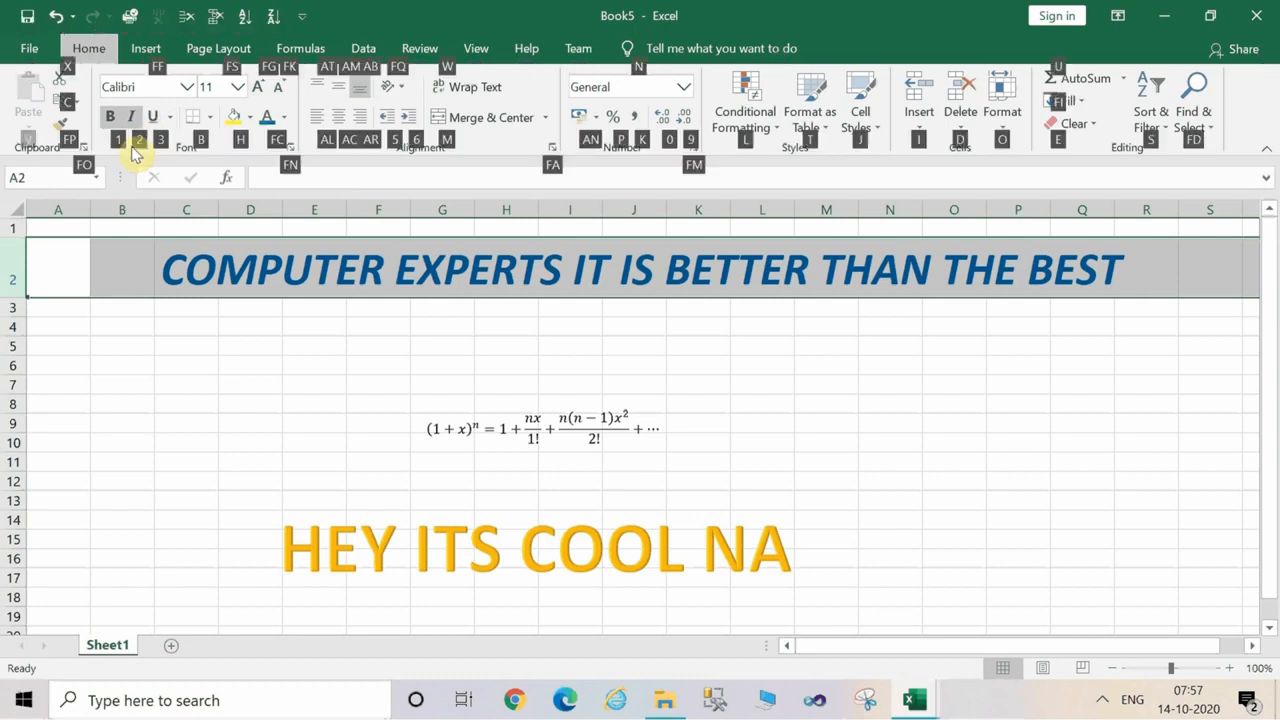
key("3")
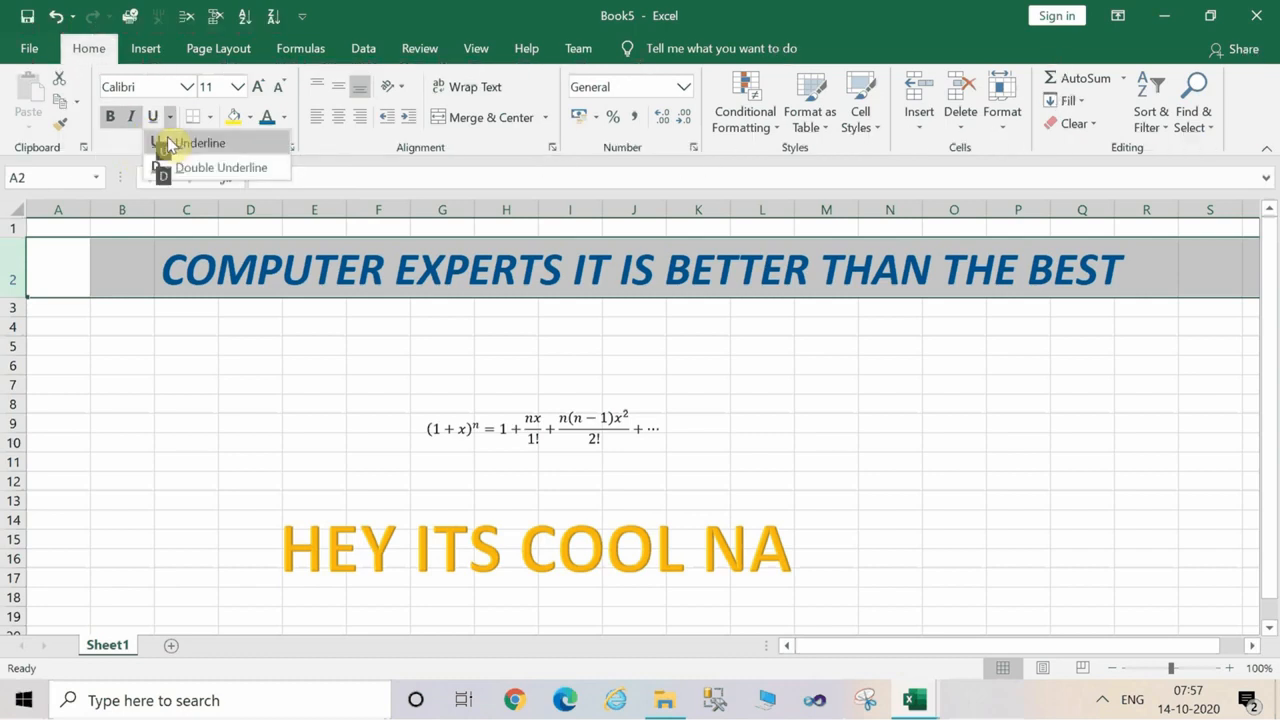
left_click(197, 305)
Apply a Double Underline to the heading in row 2 and deselect the row.
left_click(14, 267)
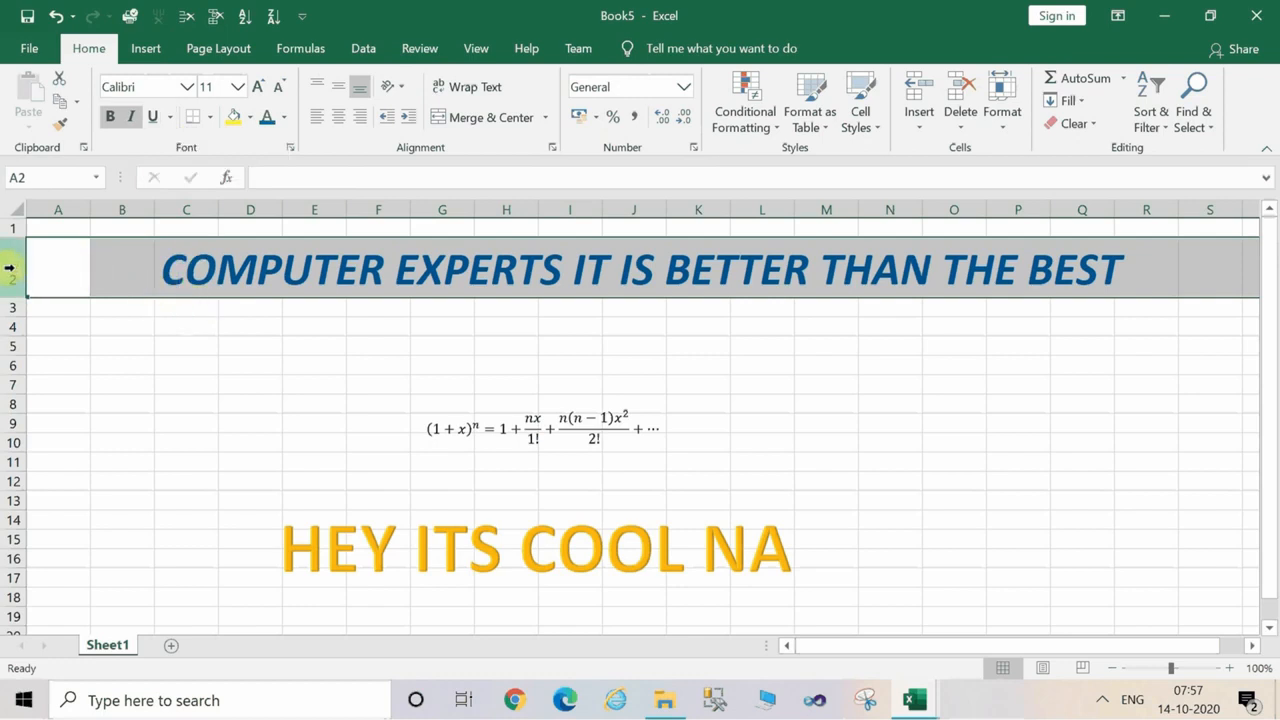
key("alt")
key("h")
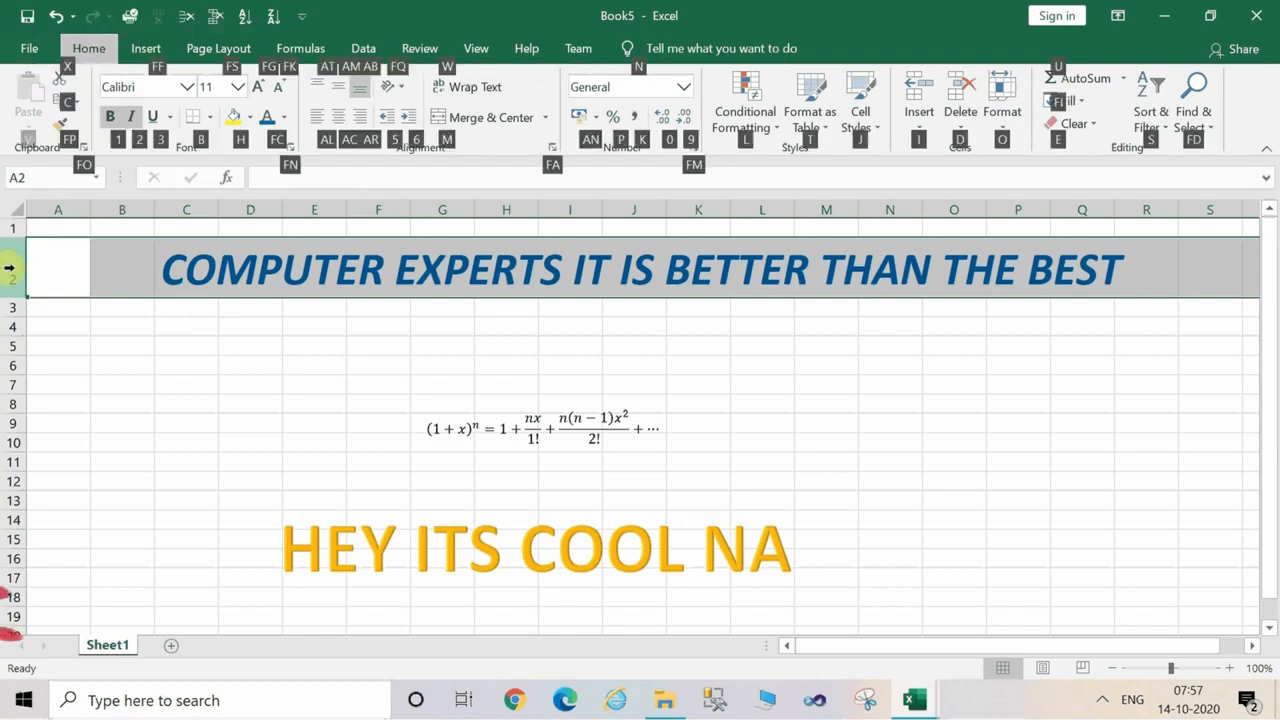
key("3")
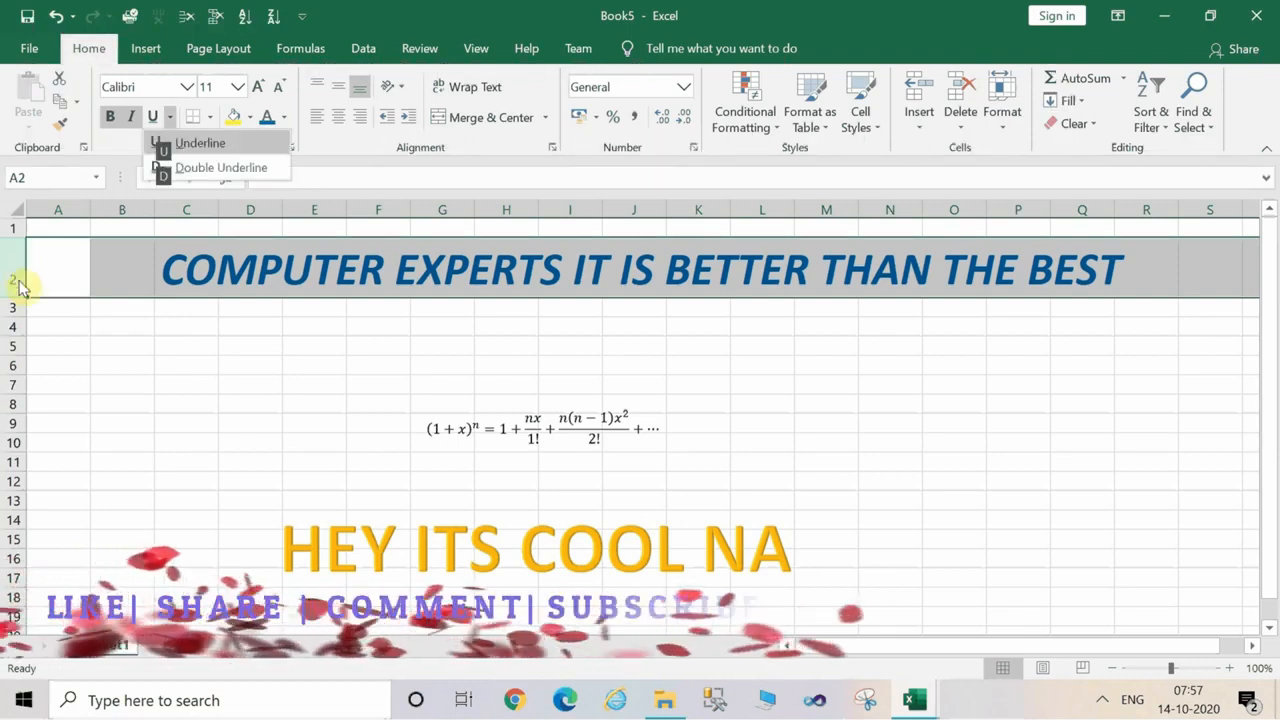
left_click(192, 168)
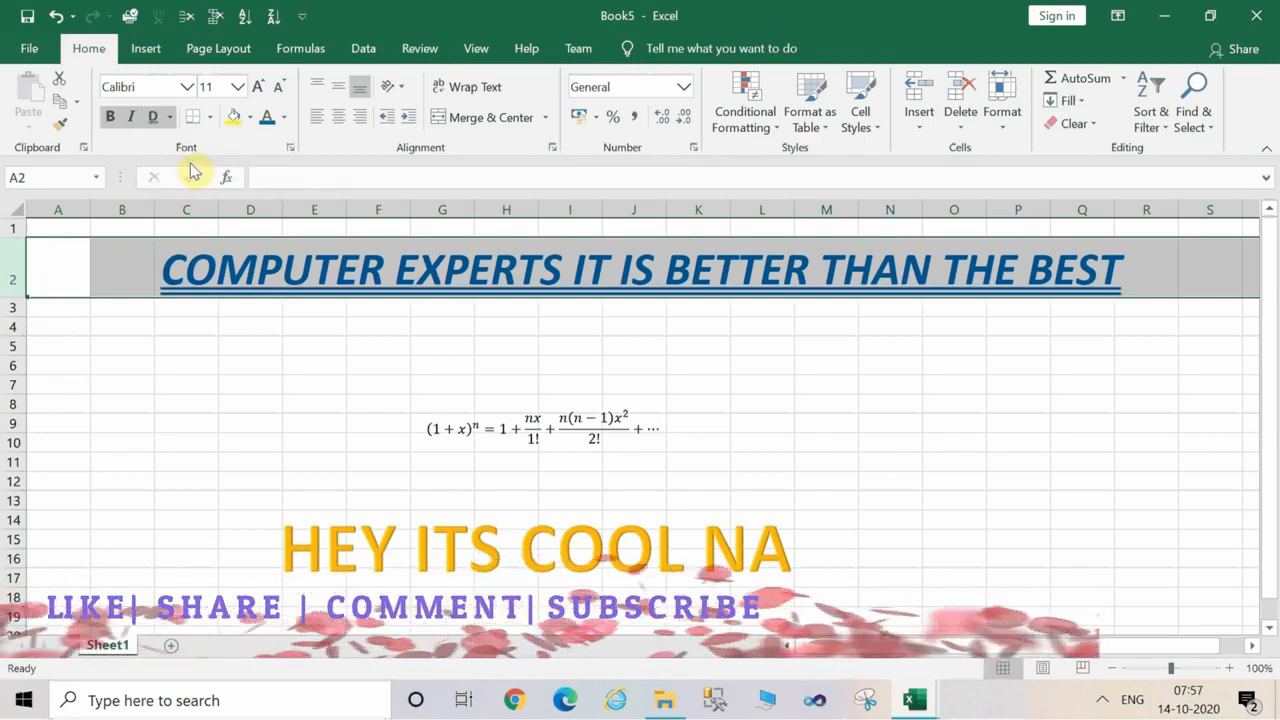
left_click(278, 360)
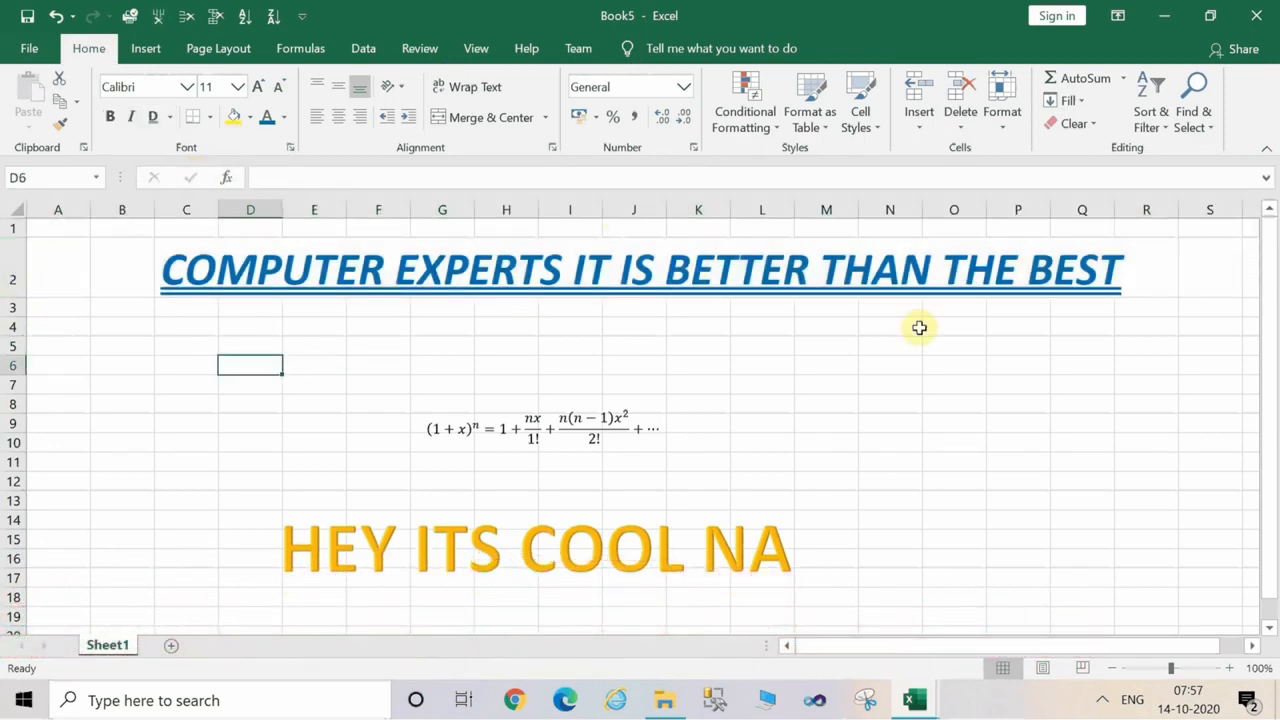
Enter the numbers 10, 20, 30, 40 and 50 down cells N6 to N10.
left_click(946, 406)
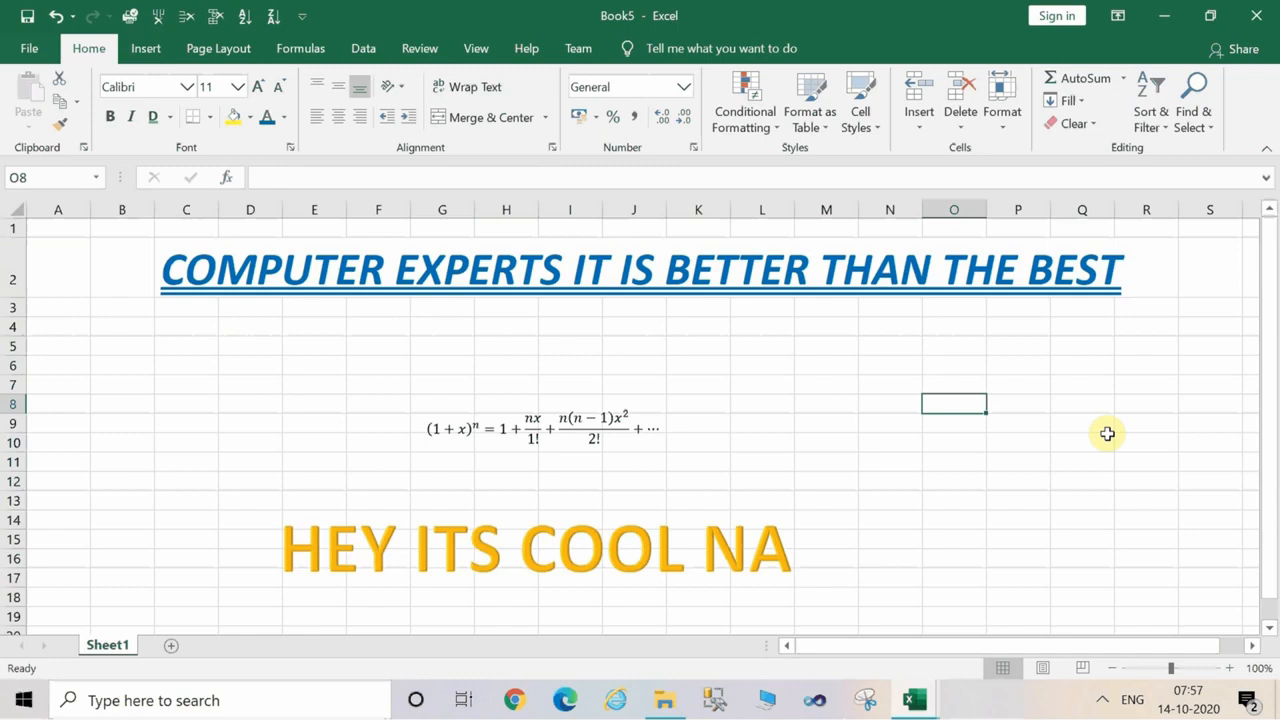
left_click(910, 365)
type("10")
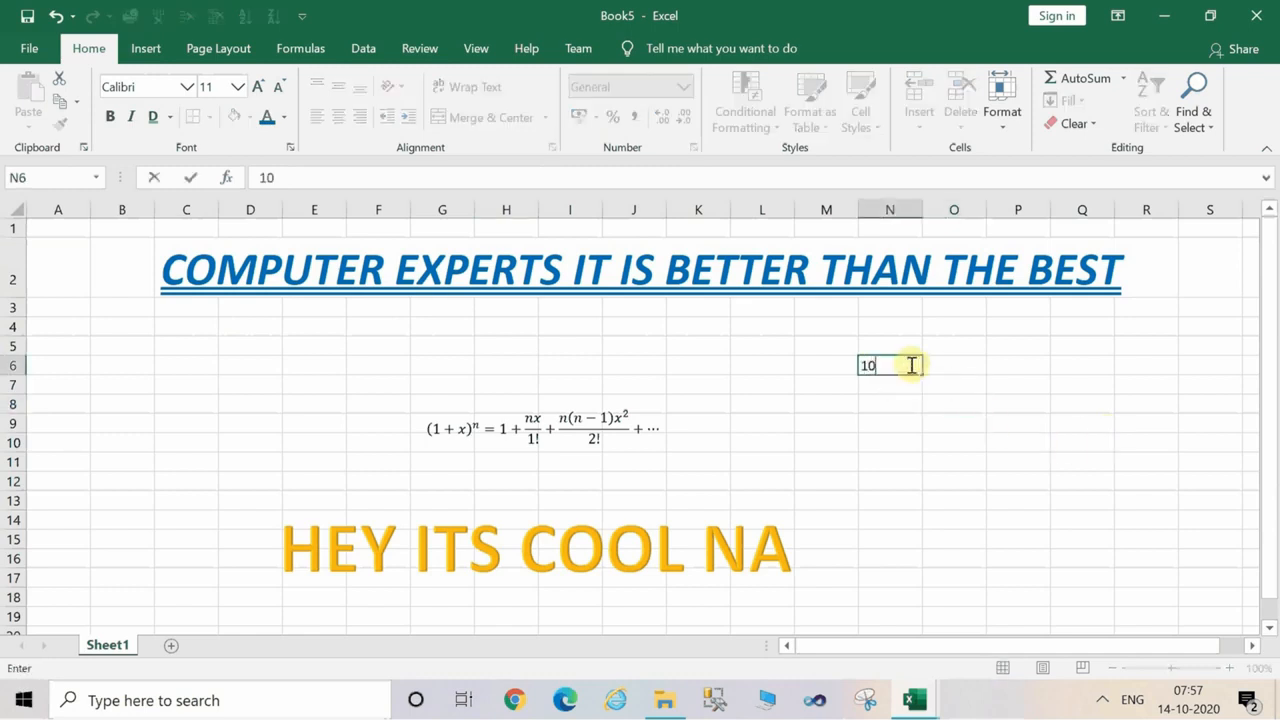
key("Return")
type("20")
key("Return")
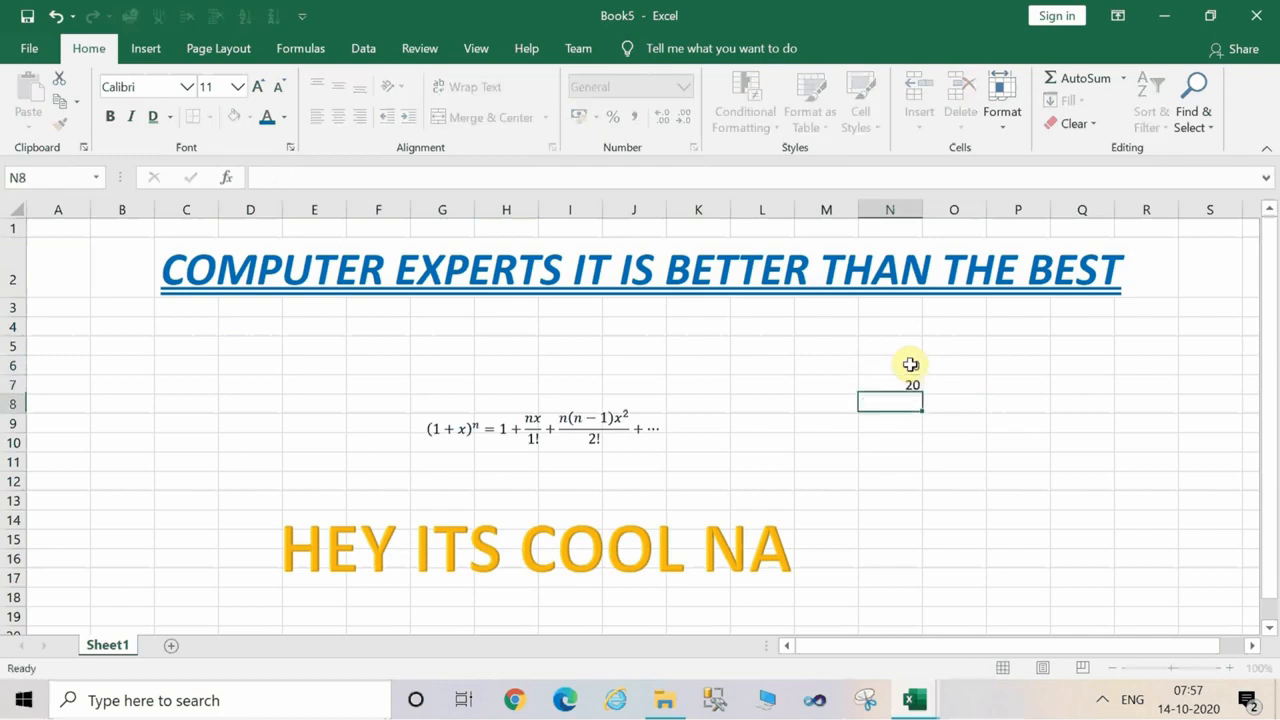
type("30")
key("Return")
type("40")
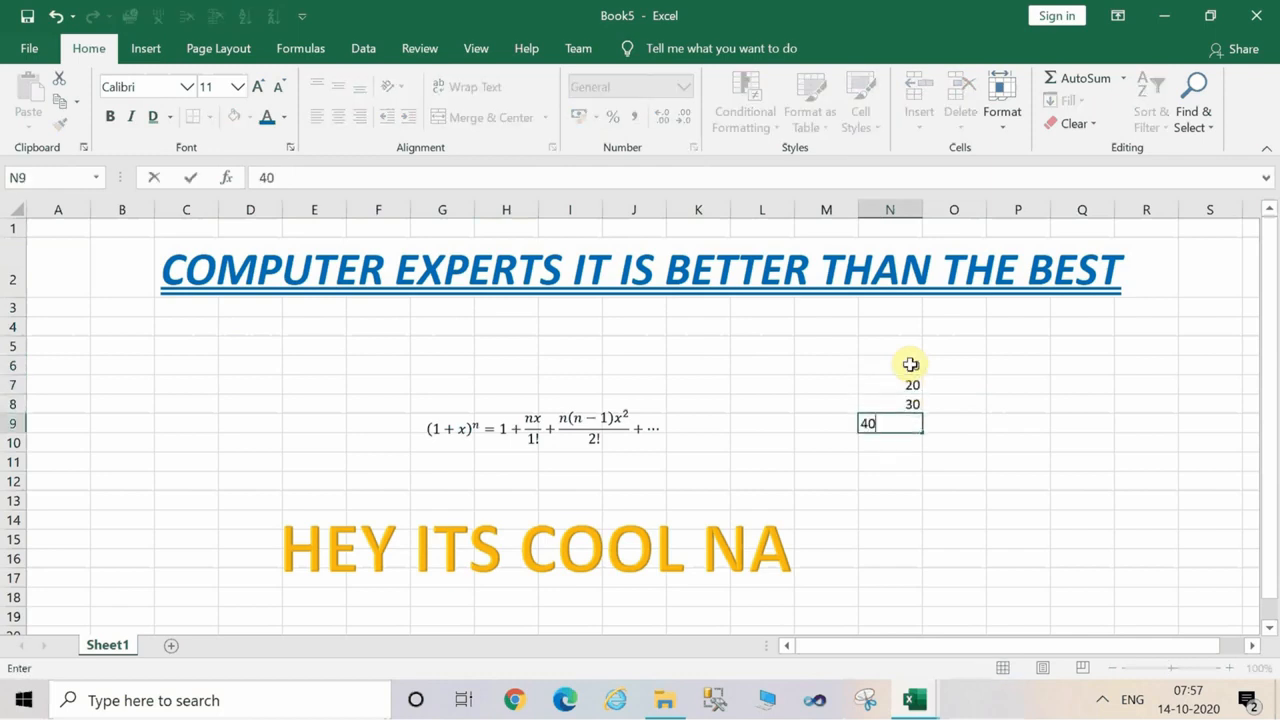
key("Return")
type("50")
key("Return")
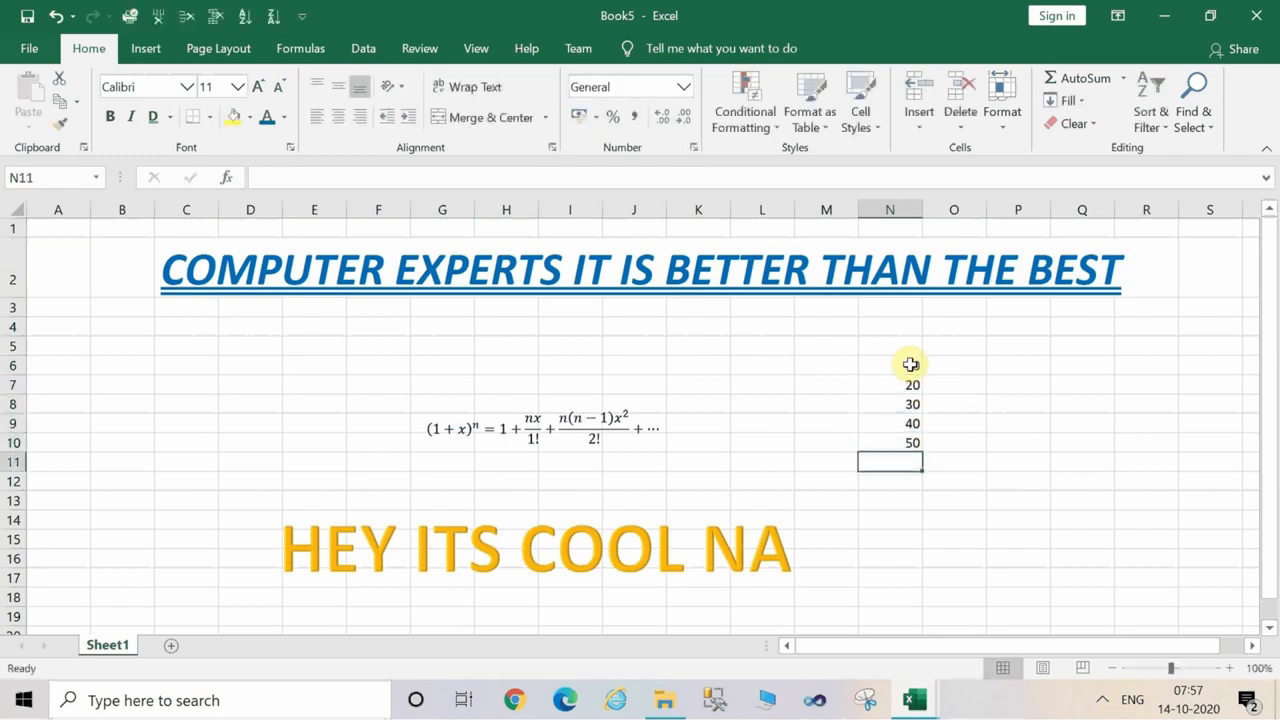
Sum the numbers in N6 to N10 into cell N11 with AutoSum and deselect the range.
left_click(911, 364)
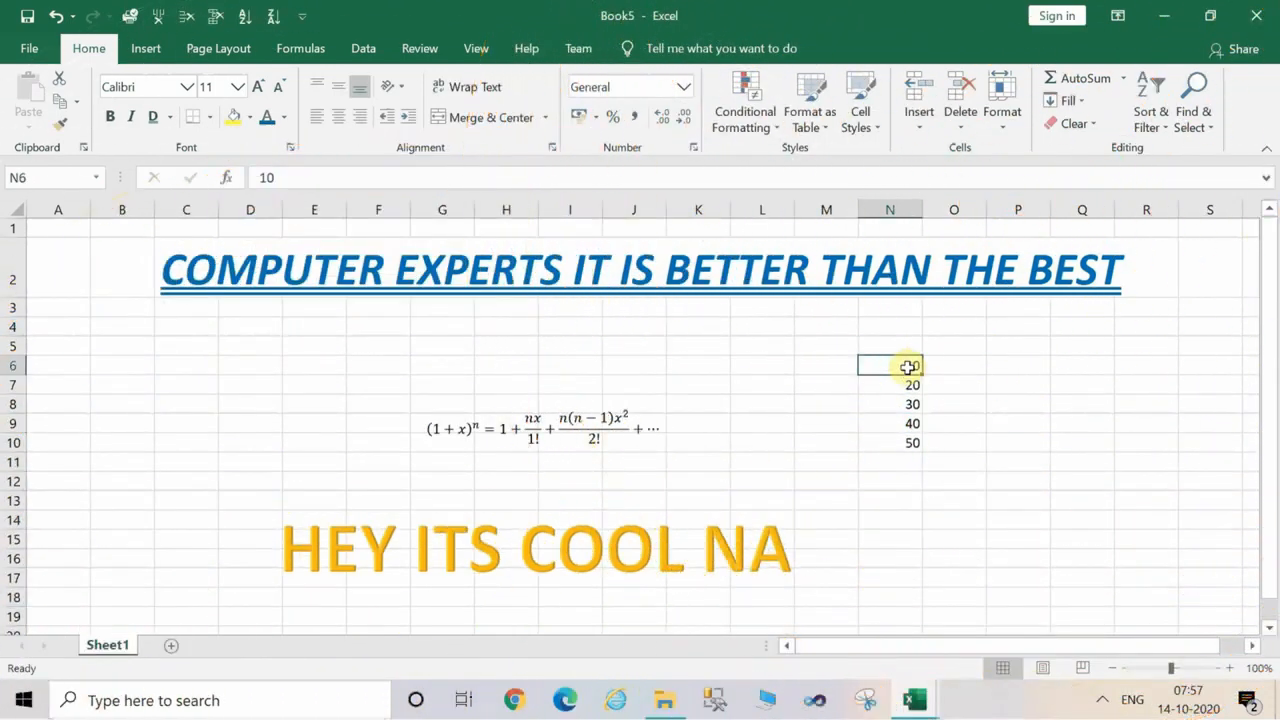
left_click_drag(911, 366, 910, 462)
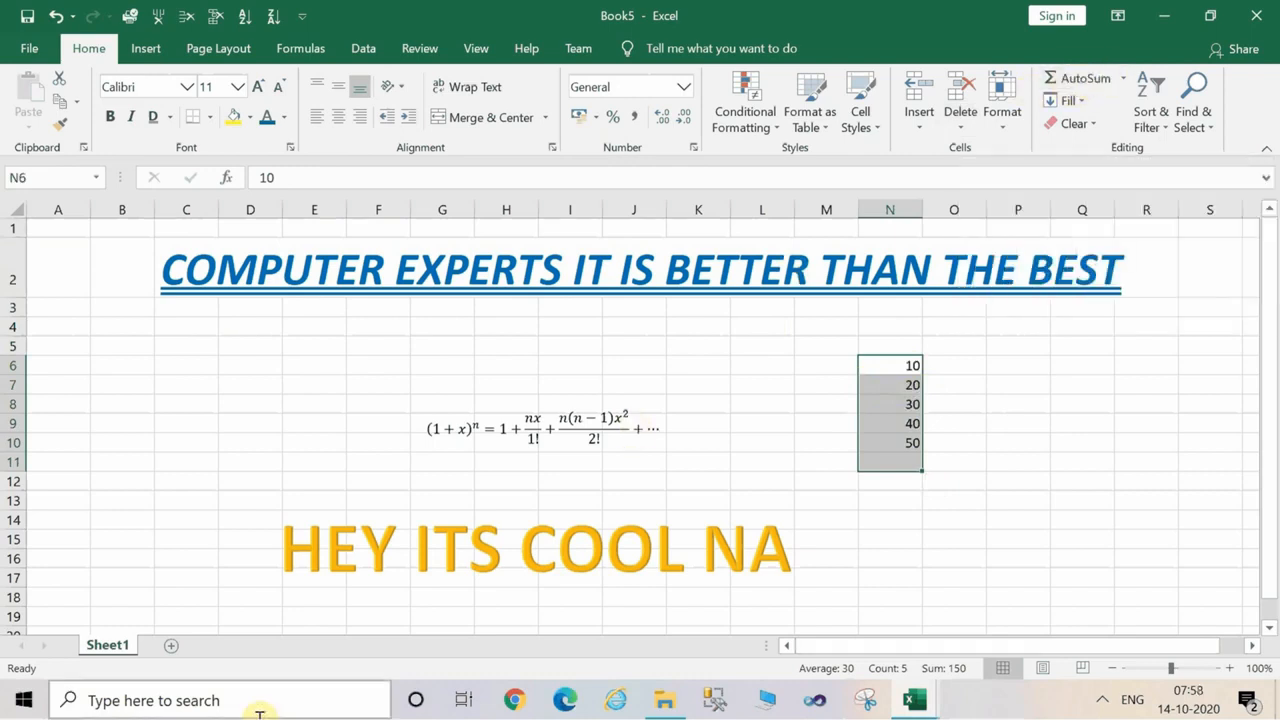
key("alt")
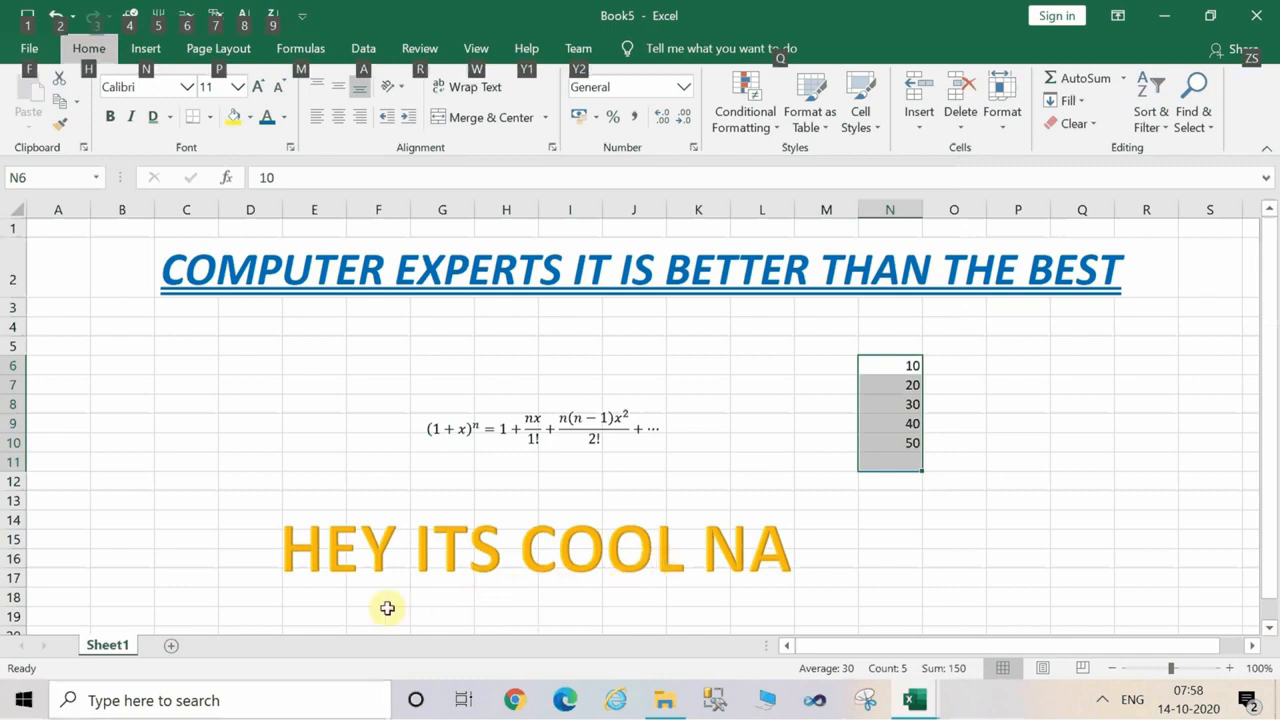
key("h")
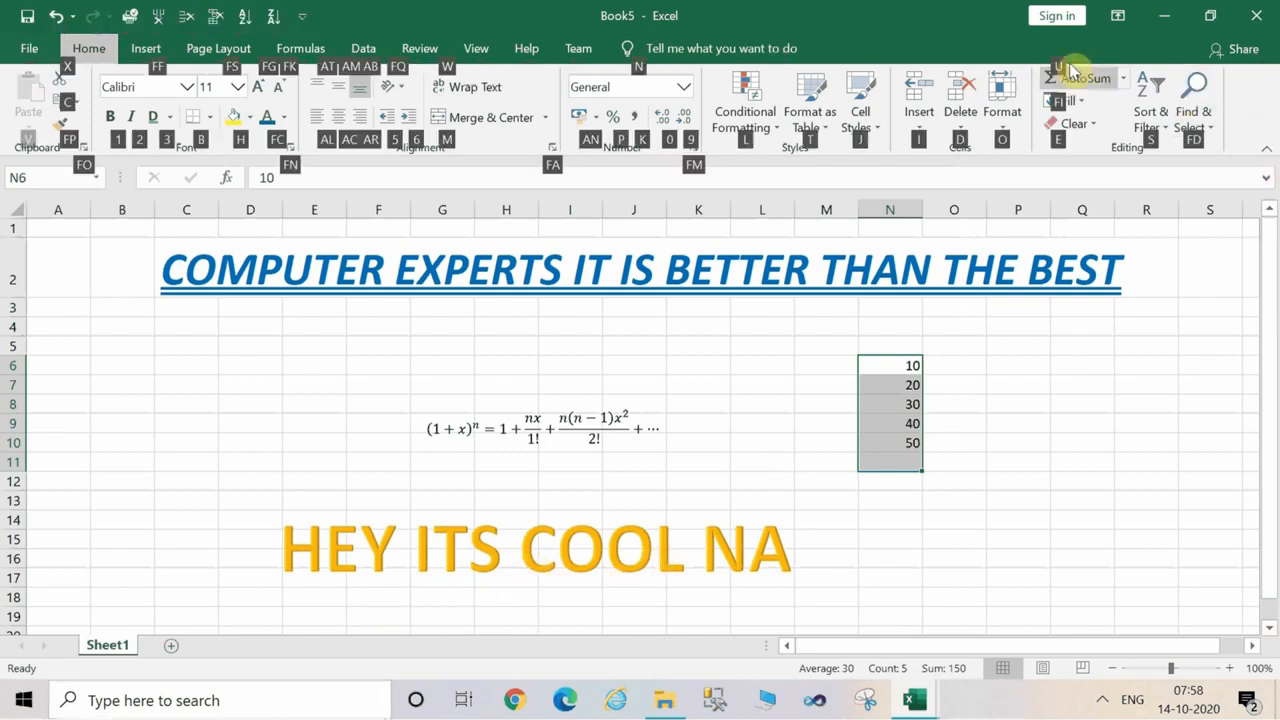
key("u")
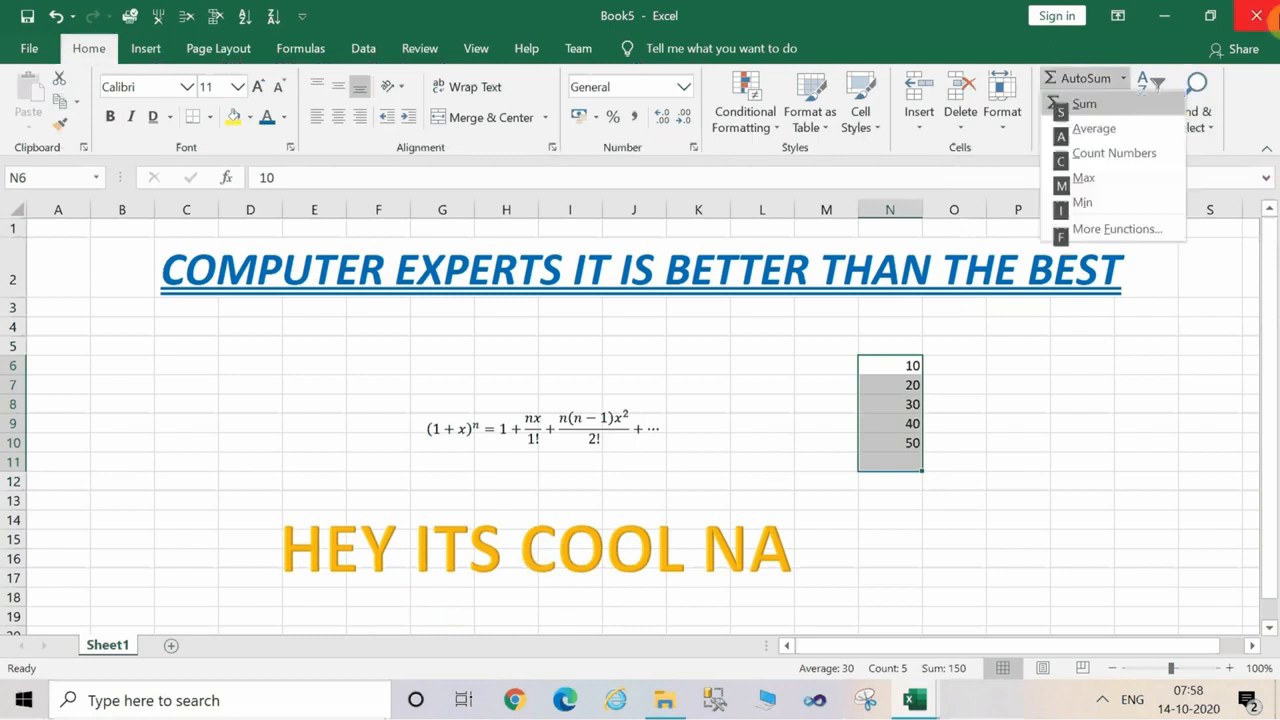
left_click(1080, 106)
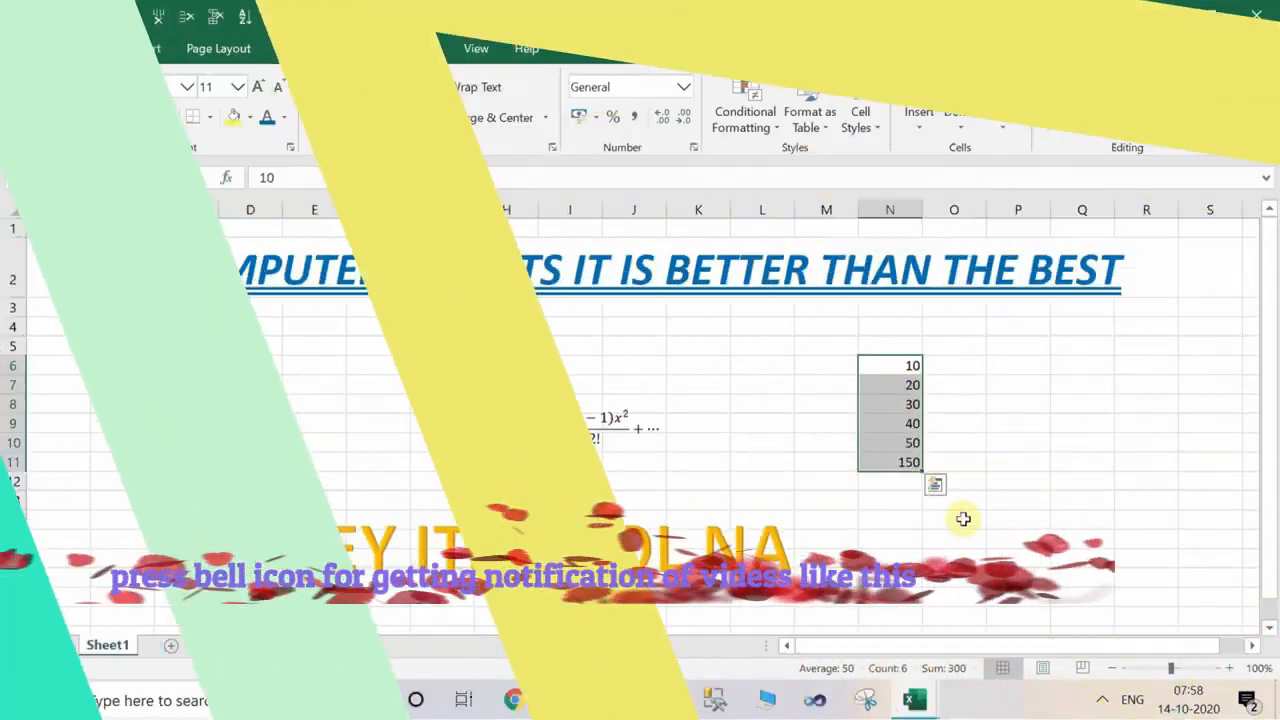
left_click(963, 518)
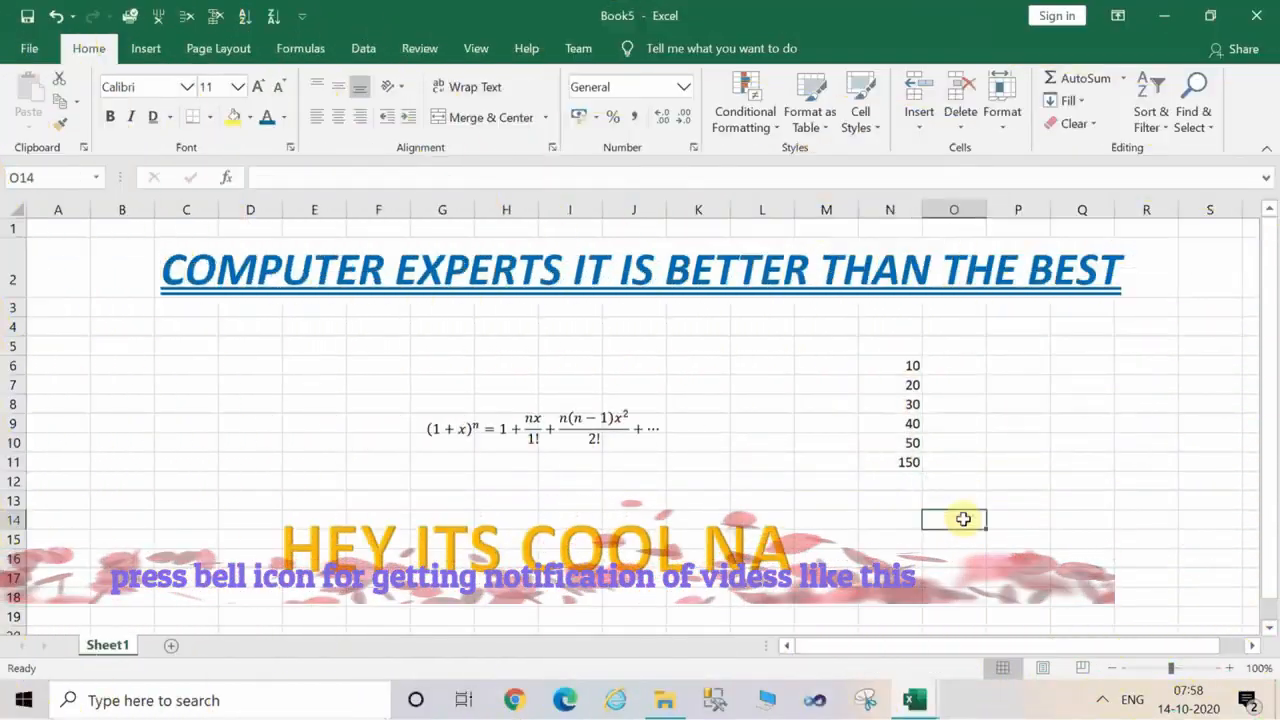
Set the font color of the total in cell N11 to red and deselect it.
left_click(894, 463)
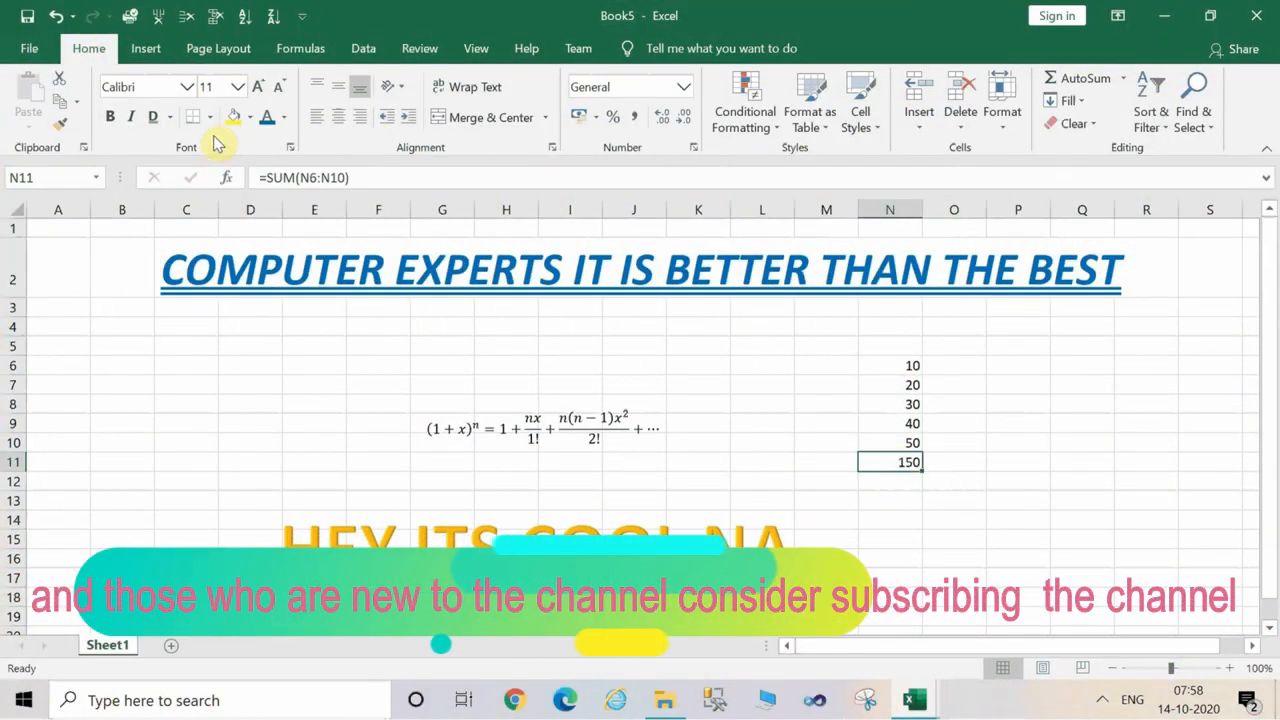
left_click(283, 124)
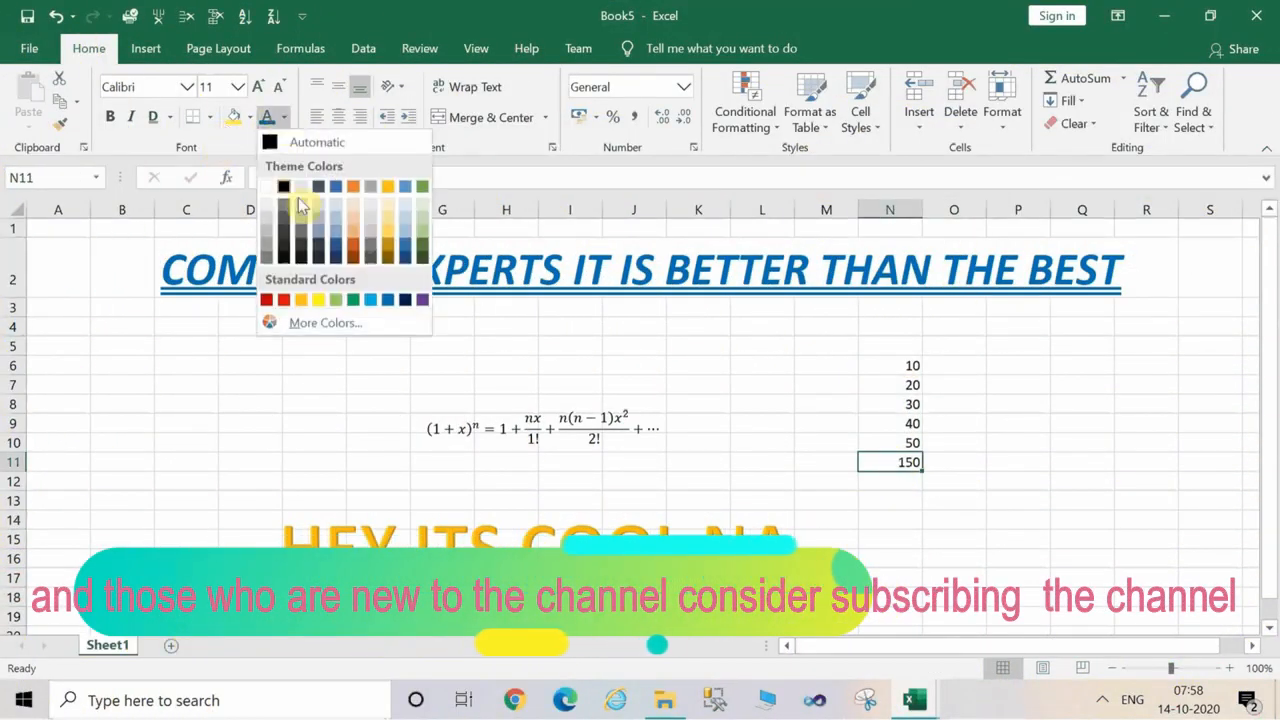
left_click(286, 298)
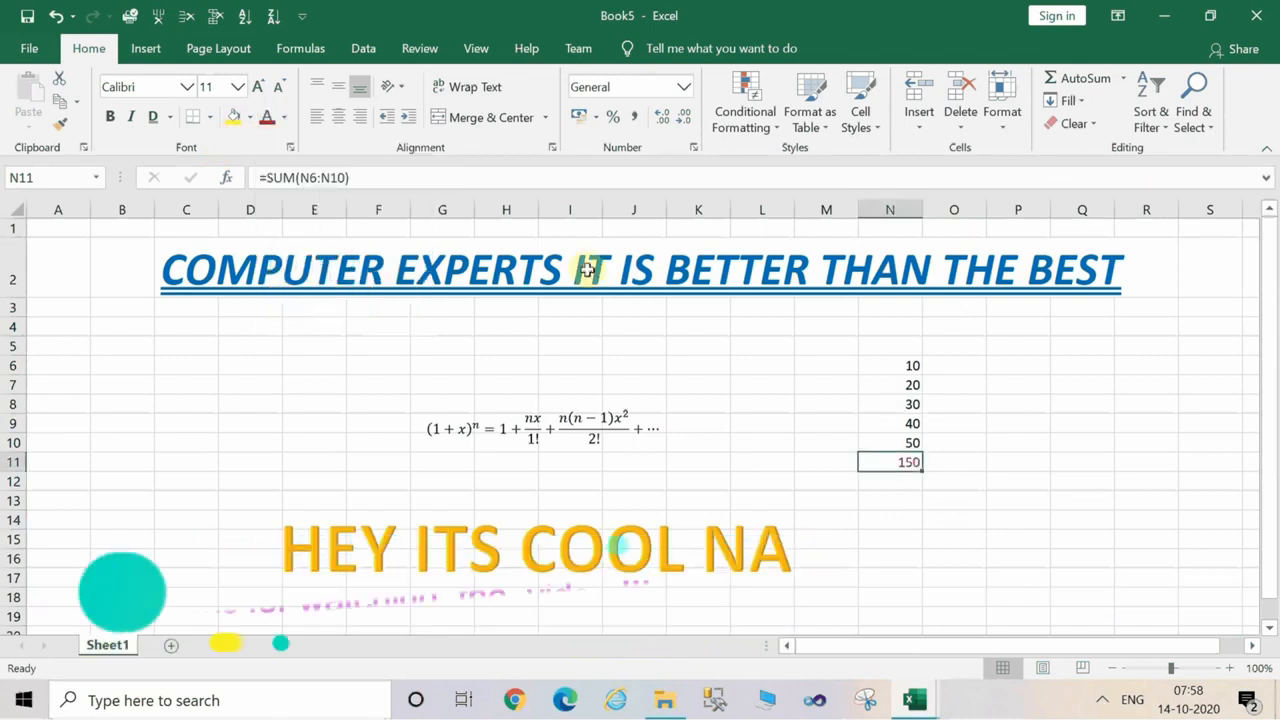
left_click(994, 440)
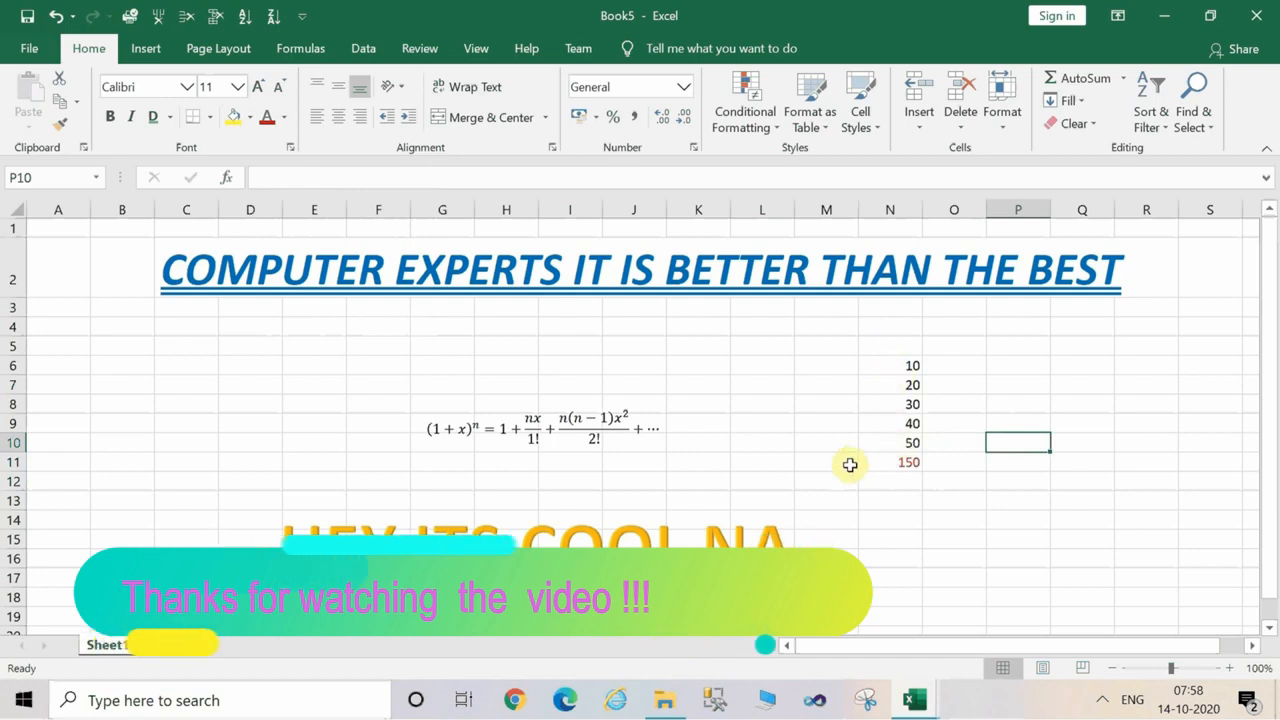
Copy the numbers in N6 to N10 into cells P6 to P10 and clear the copy marquee.
left_click(899, 462)
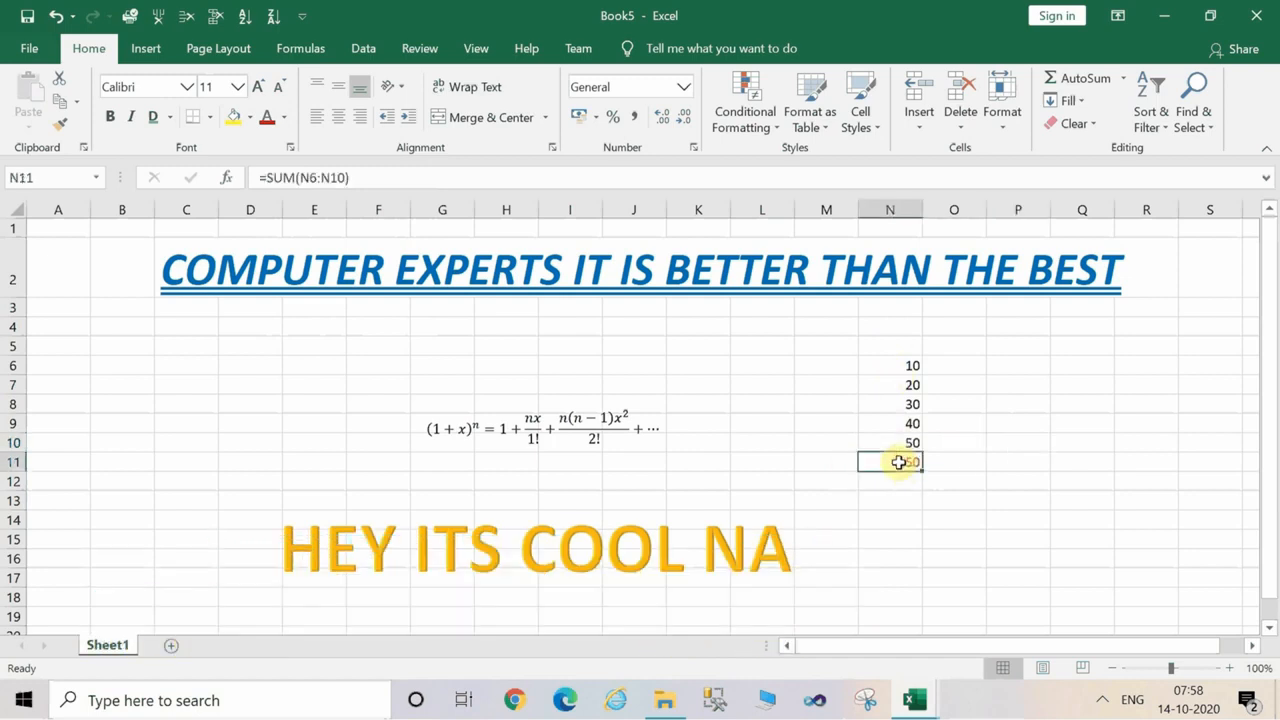
left_click(904, 368)
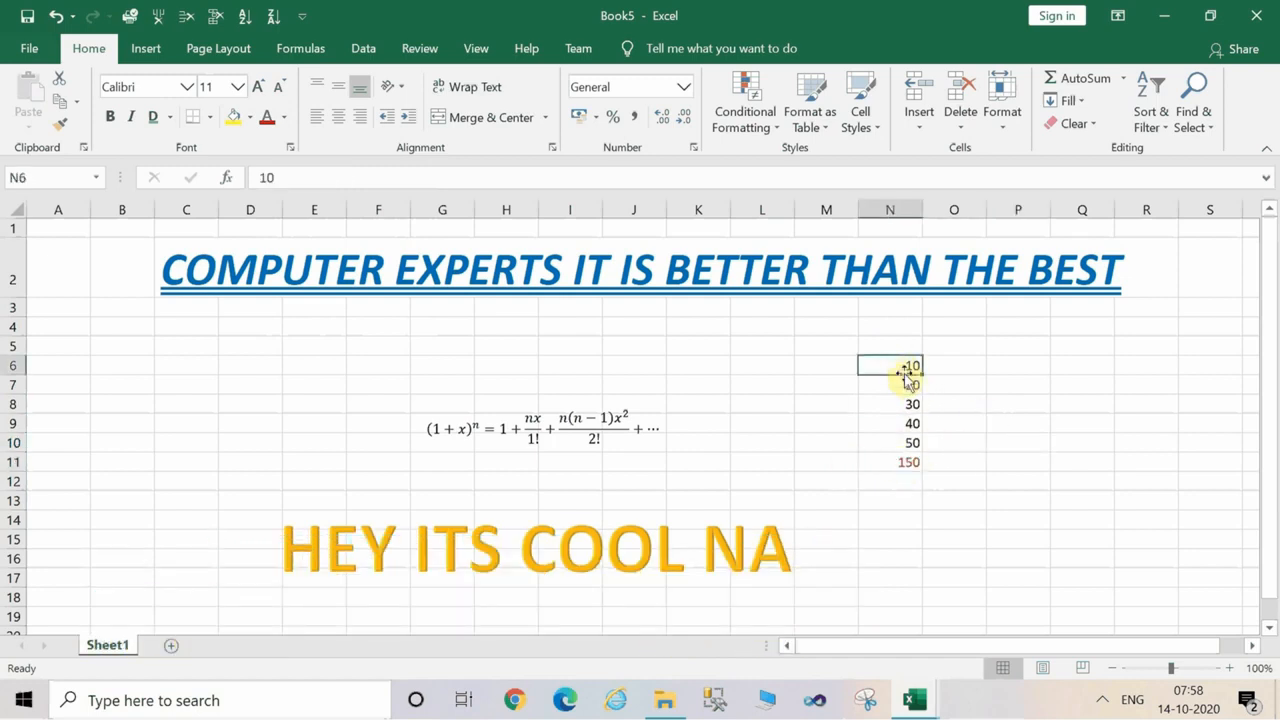
key("shift+Down")
key("shift+Down")
key("shift+Down")
key("shift+Down")
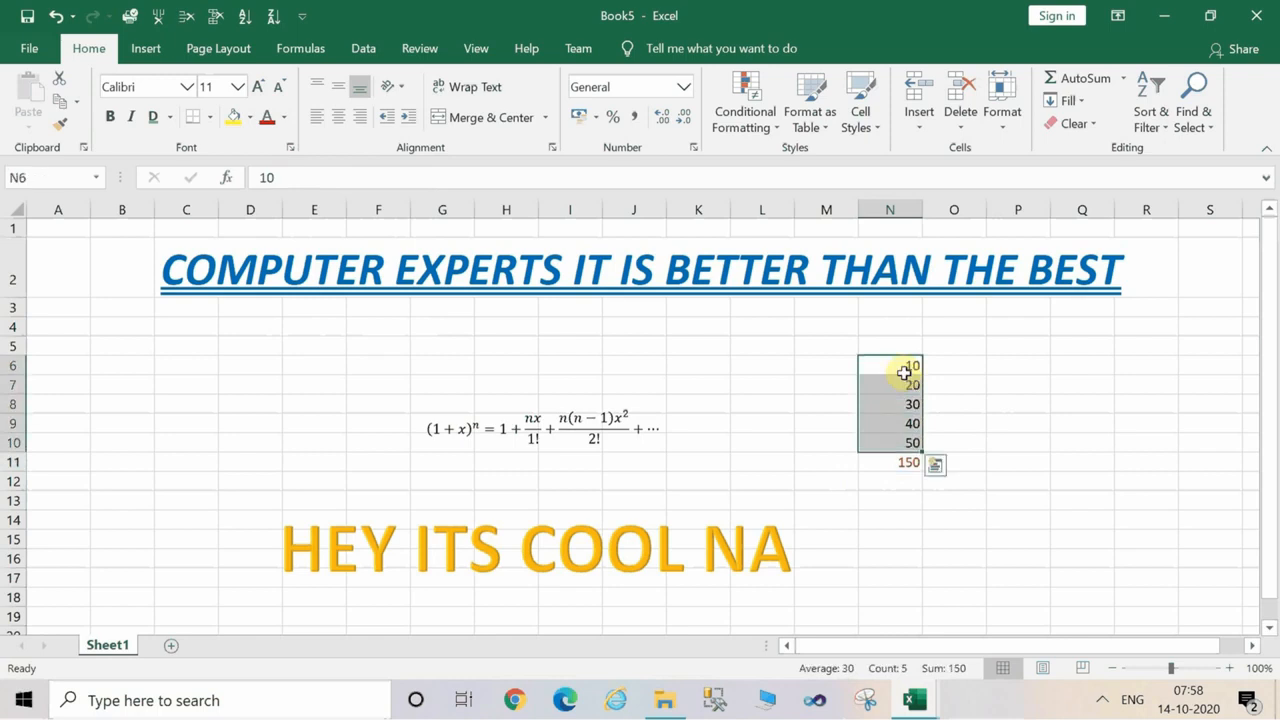
key("ctrl+c")
left_click(1012, 368)
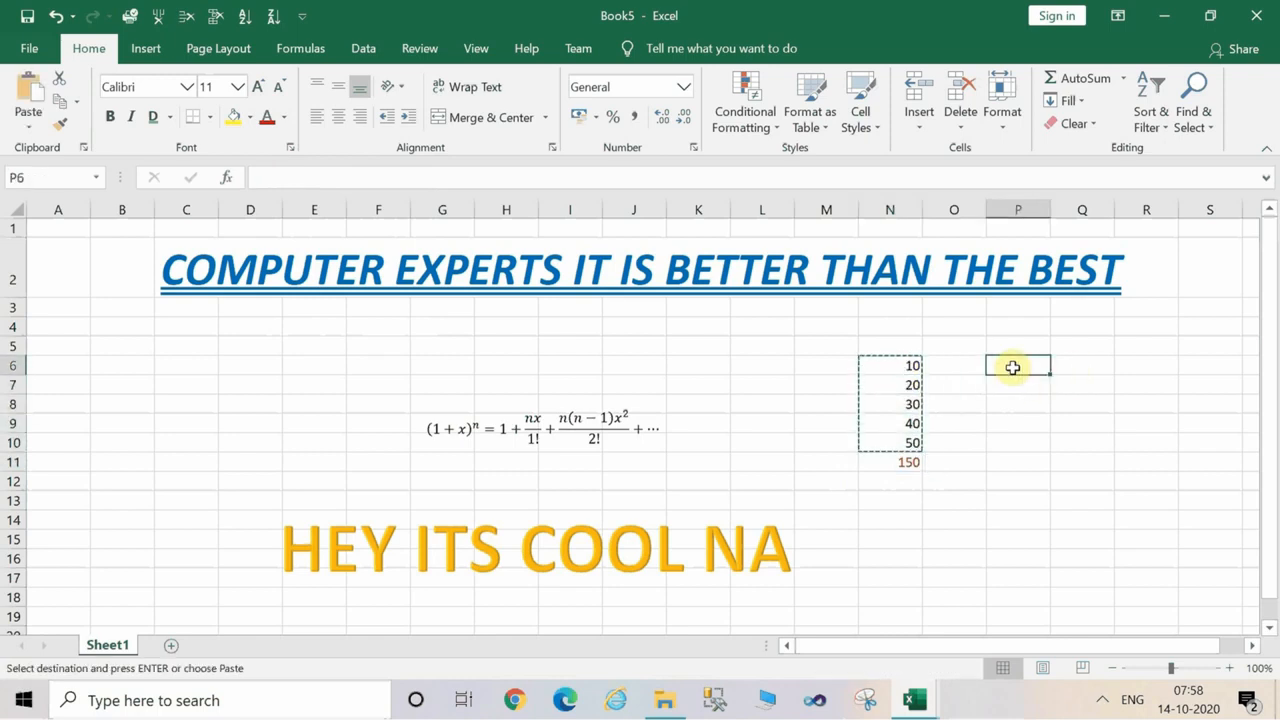
key("ctrl+v")
key("Escape")
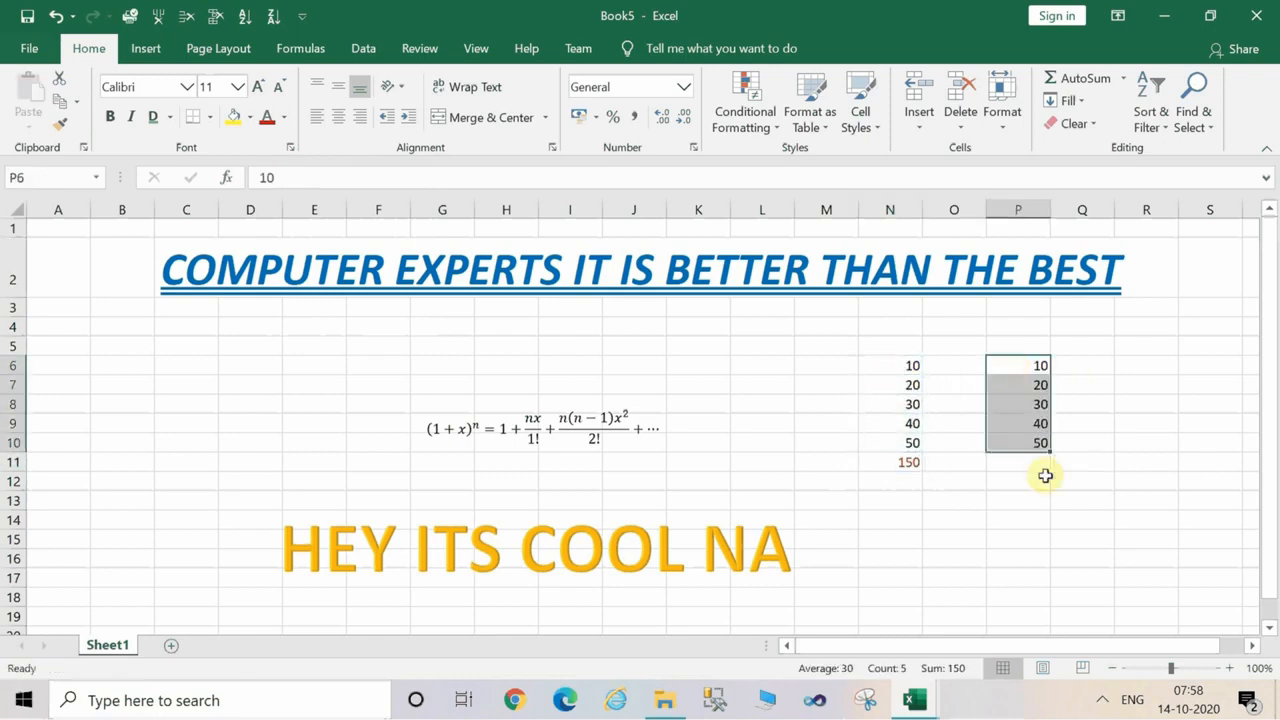
Calculate the Average of P6 to P10 into cell P11 using the AutoSum functions.
left_click(1045, 476)
left_click(1020, 366)
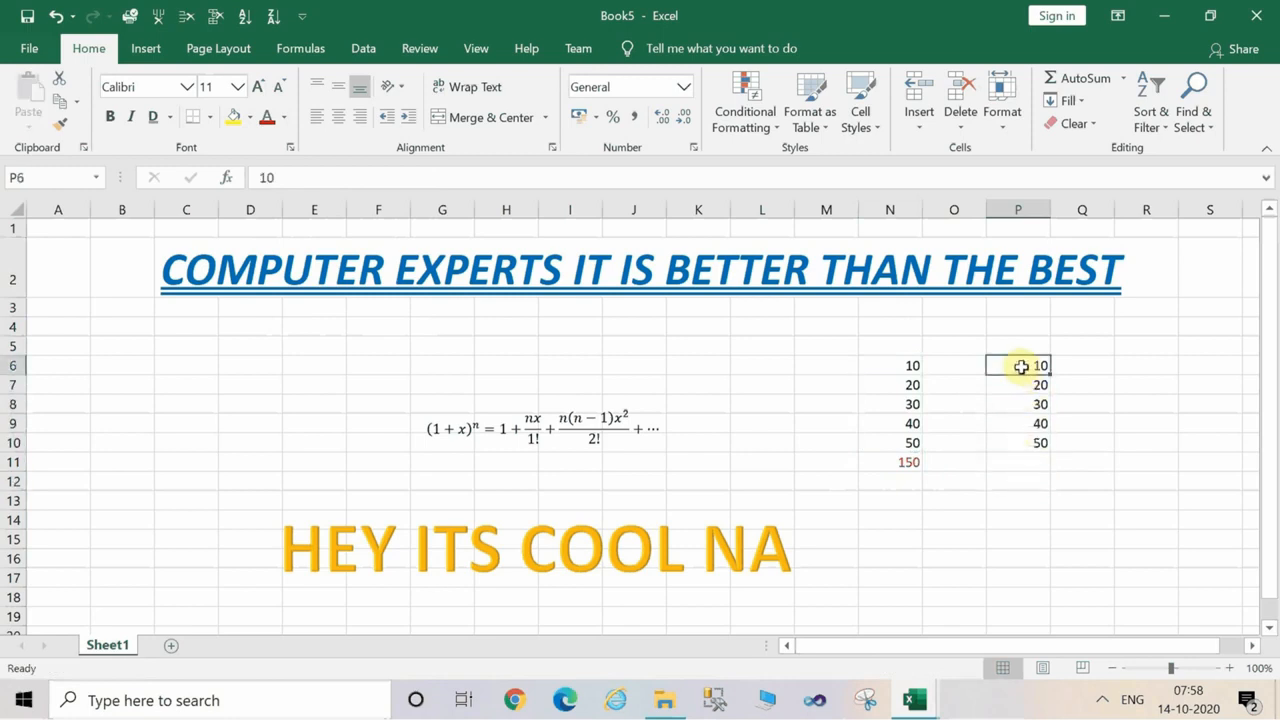
key("shift+Down")
key("shift+Down")
key("shift+Down")
key("shift+Down")
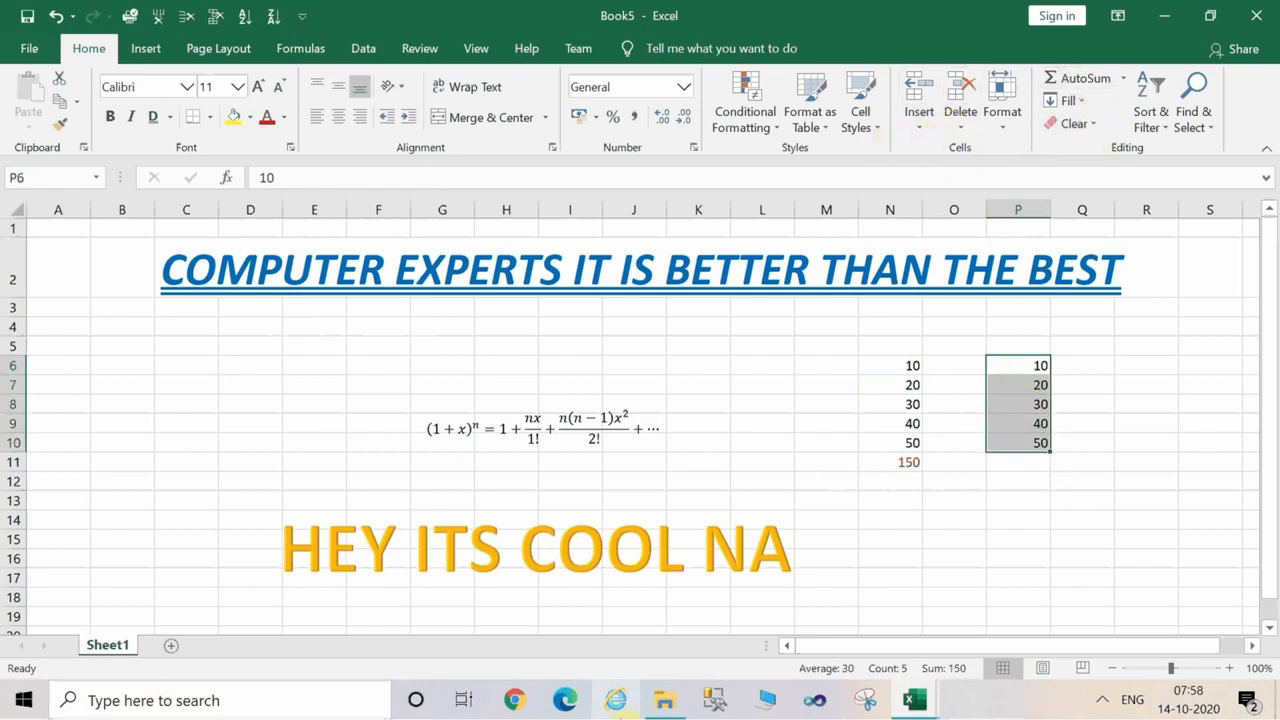
key("alt")
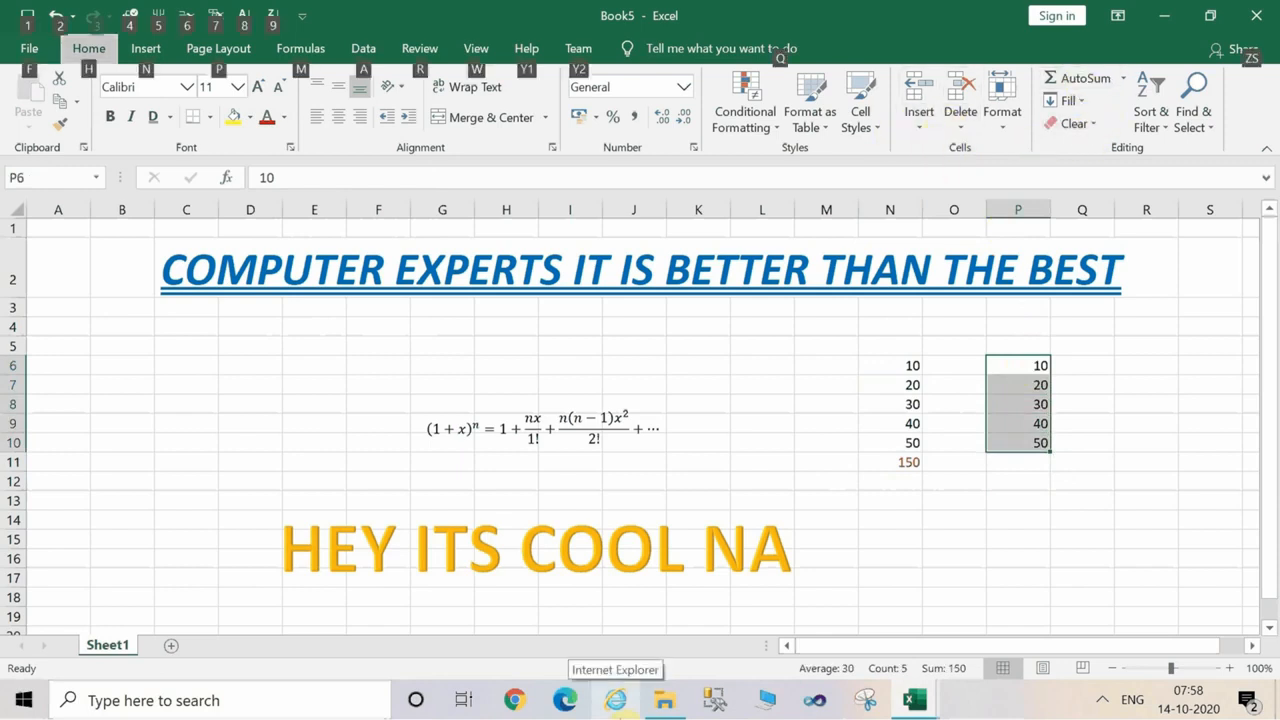
key("h")
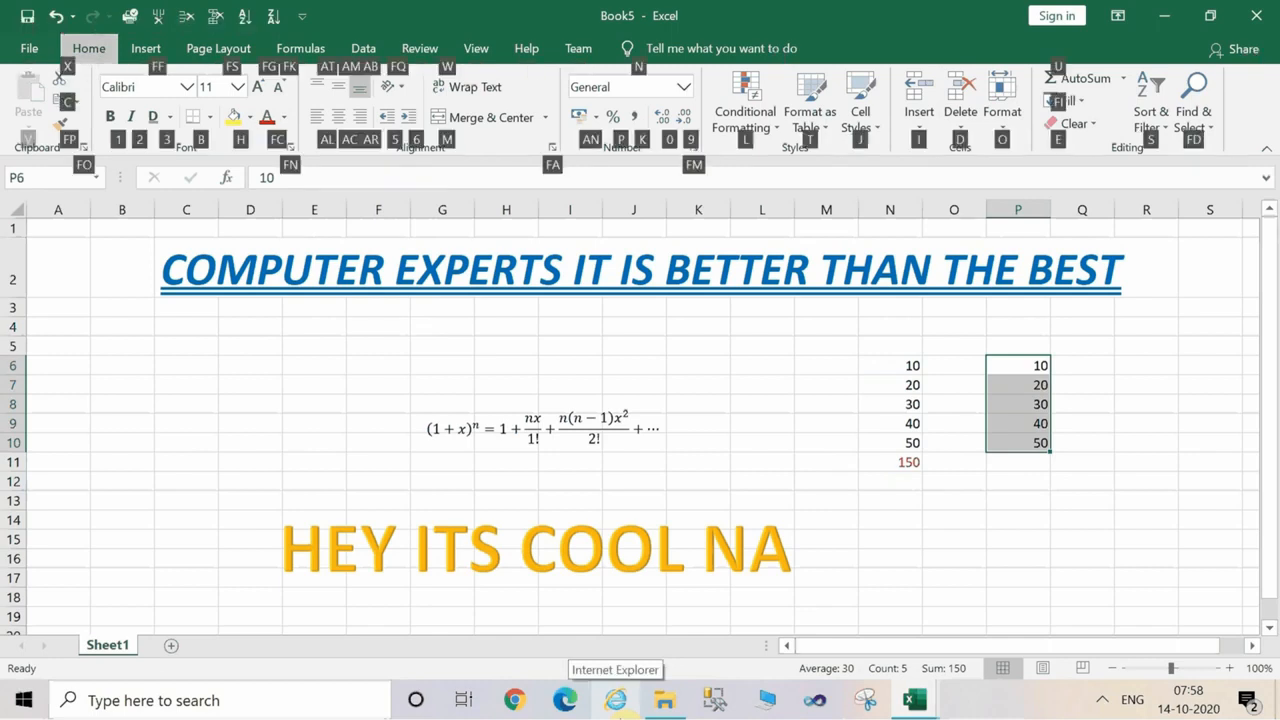
key("u")
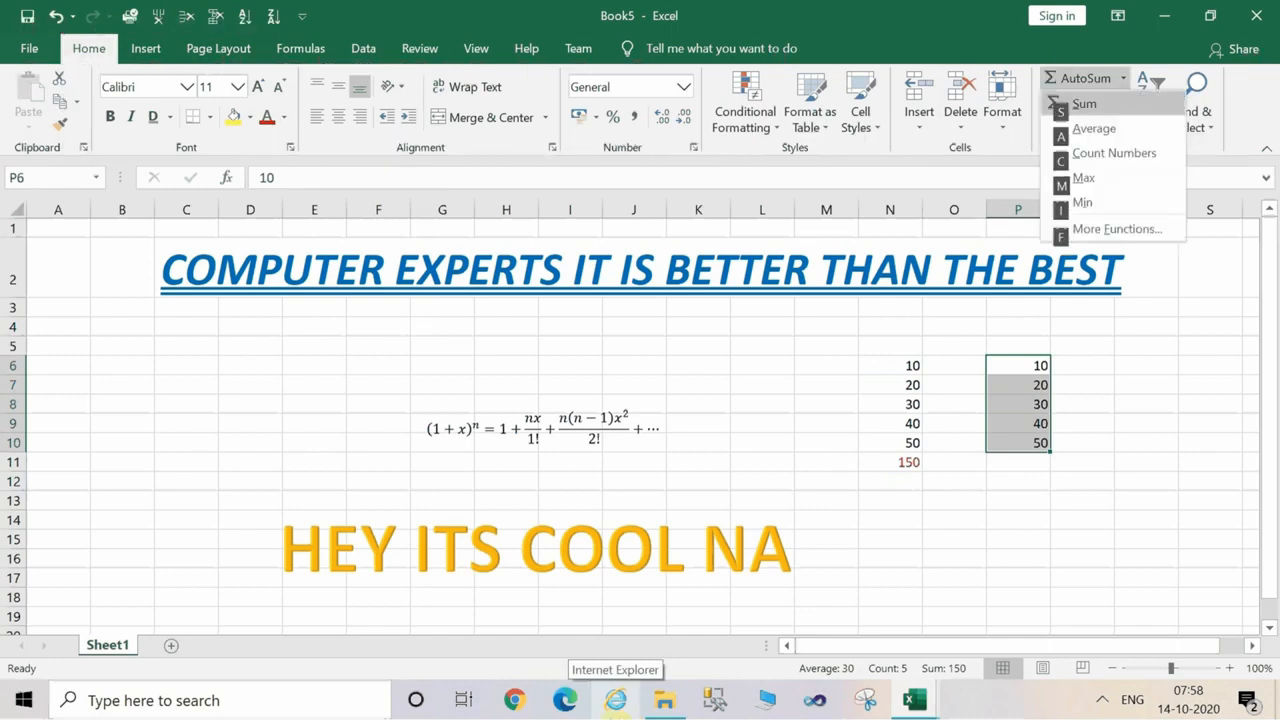
left_click(1099, 138)
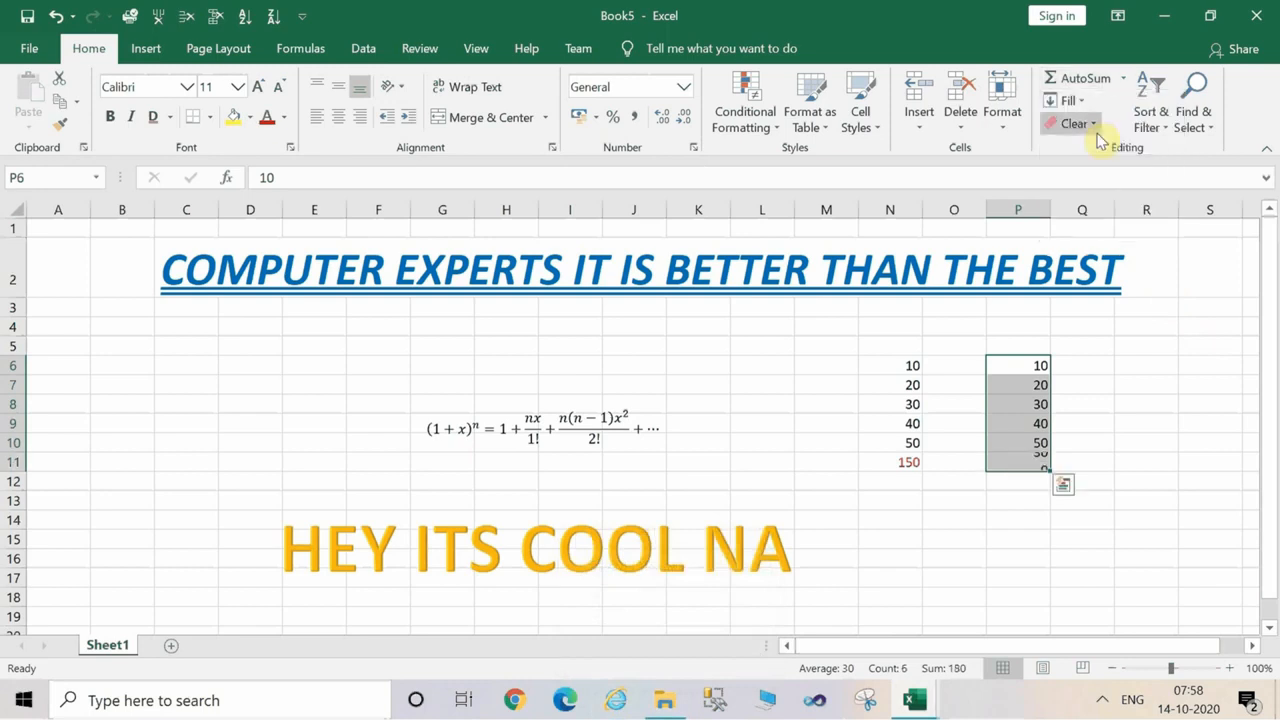
Set the font color of the average in cell P11 to red and deselect it.
left_click(1023, 461)
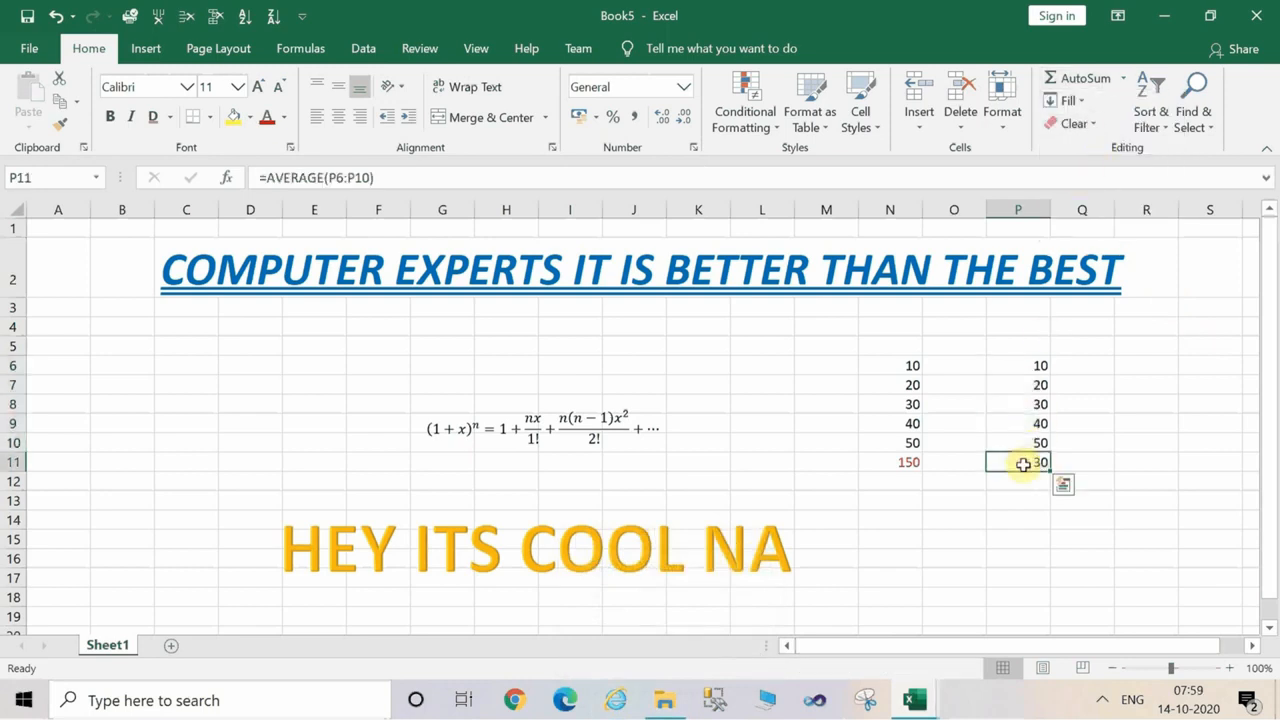
left_click(265, 120)
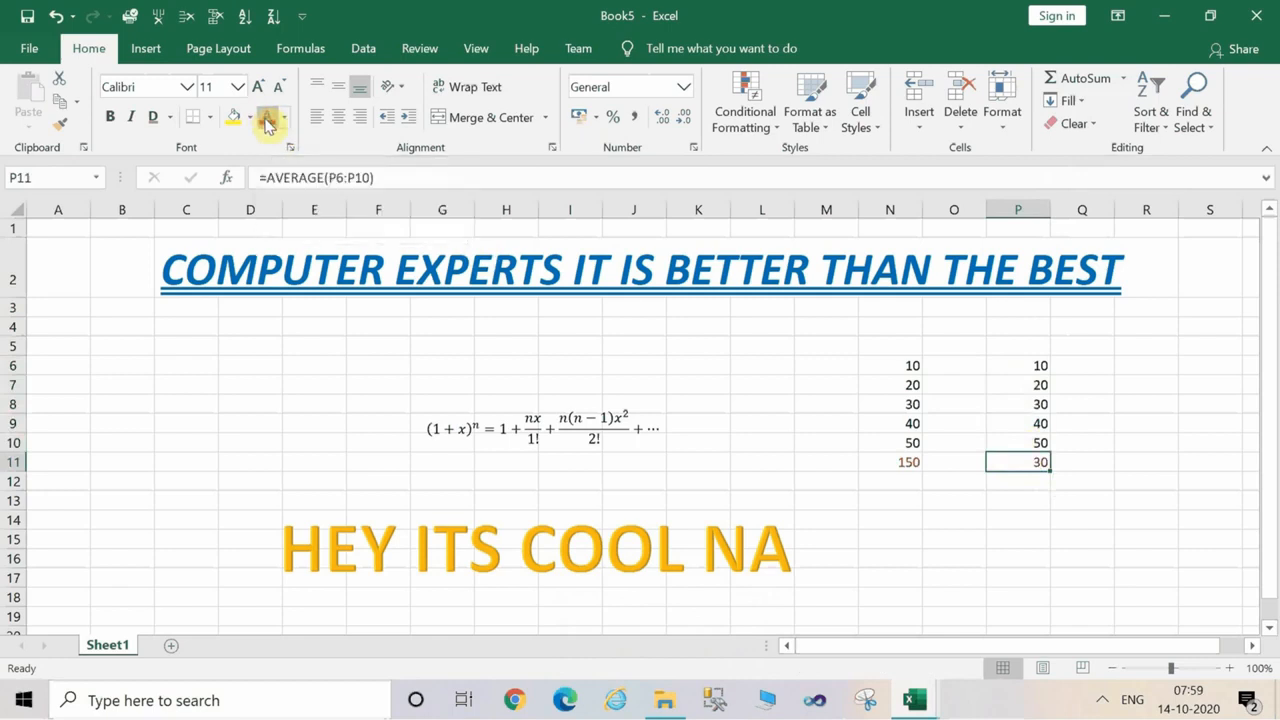
left_click(897, 555)
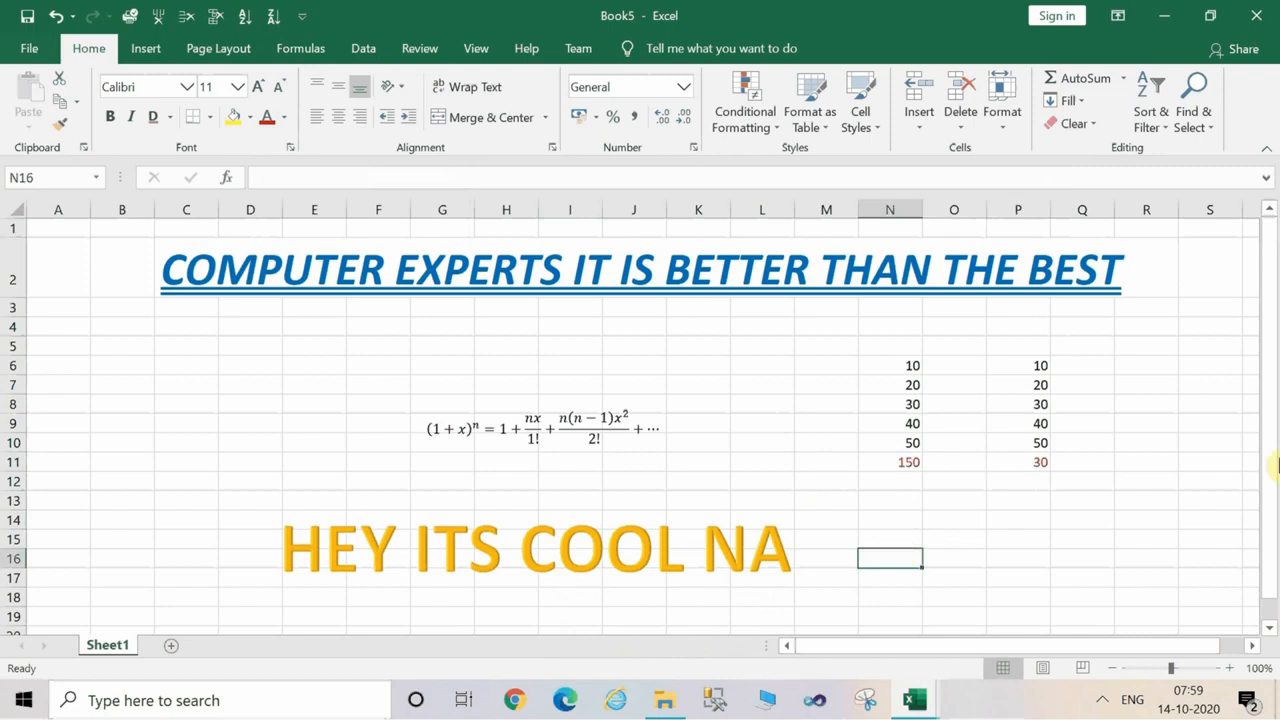
Minimize the Book5 workbook and close the blank Book4 workbook.
left_click(1173, 20)
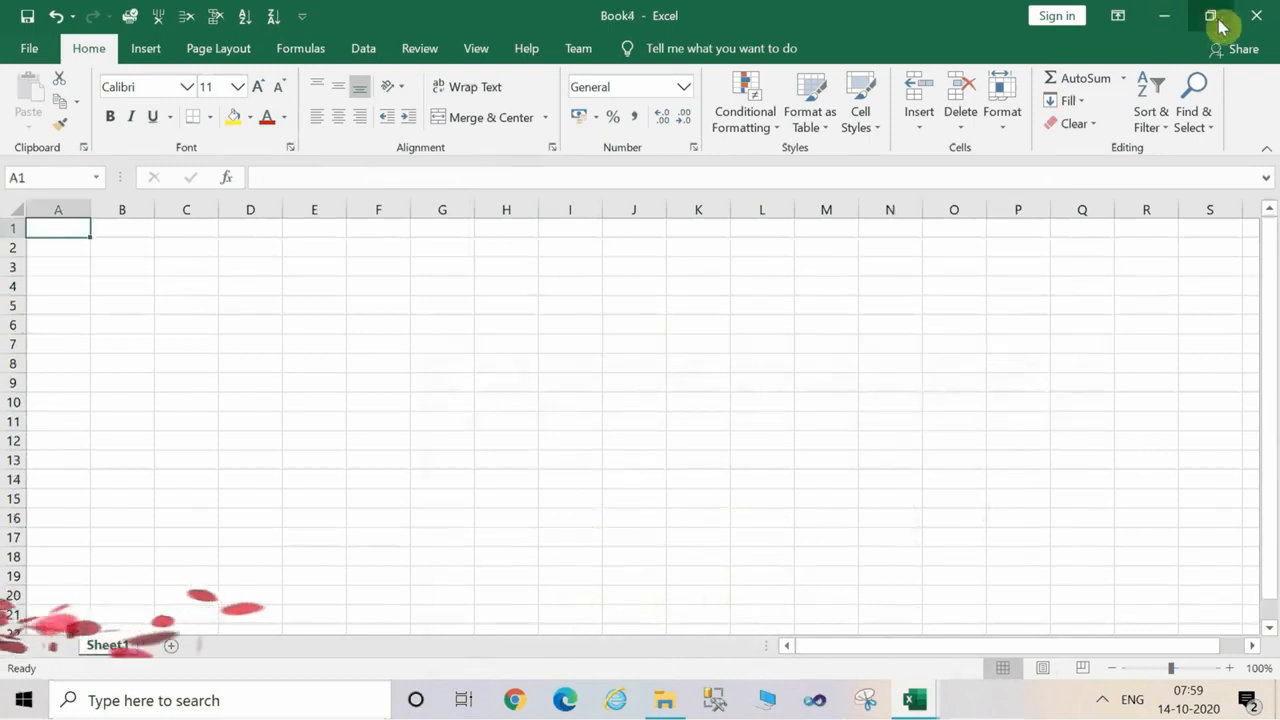
left_click(1268, 30)
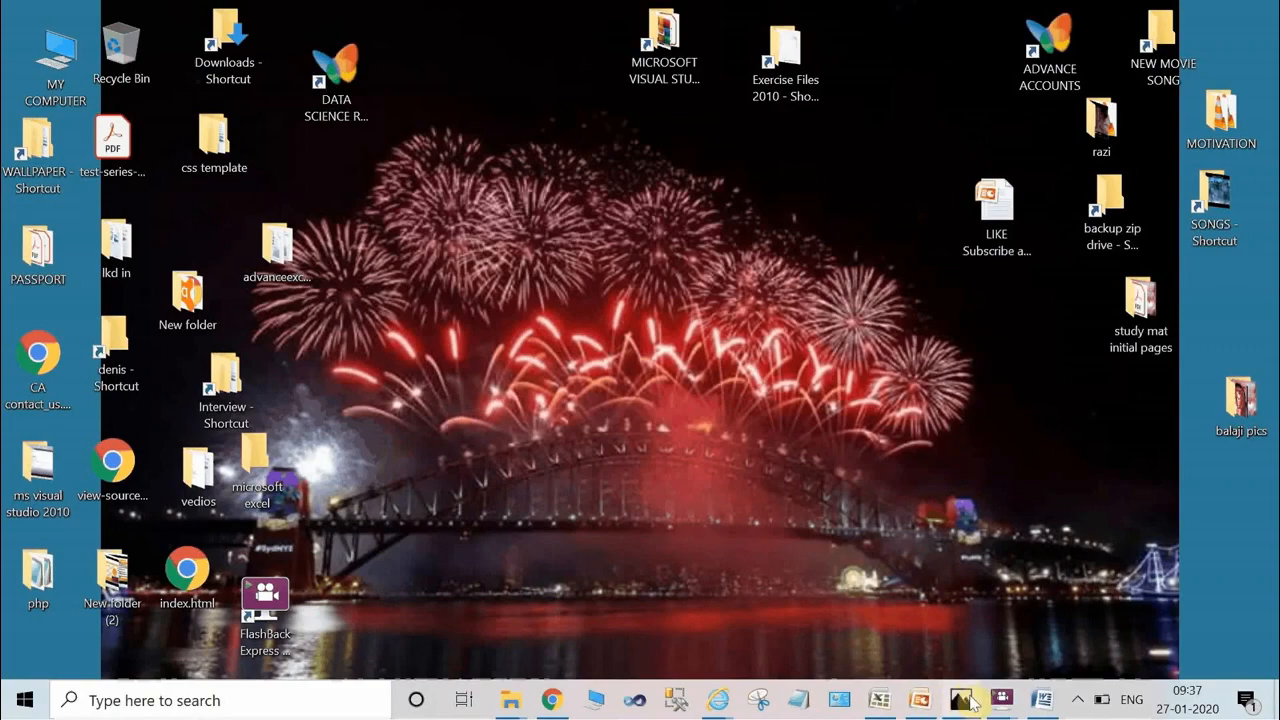
Switch to the Word document and read through the written steps for applying the CountA function.
left_click(1042, 701)
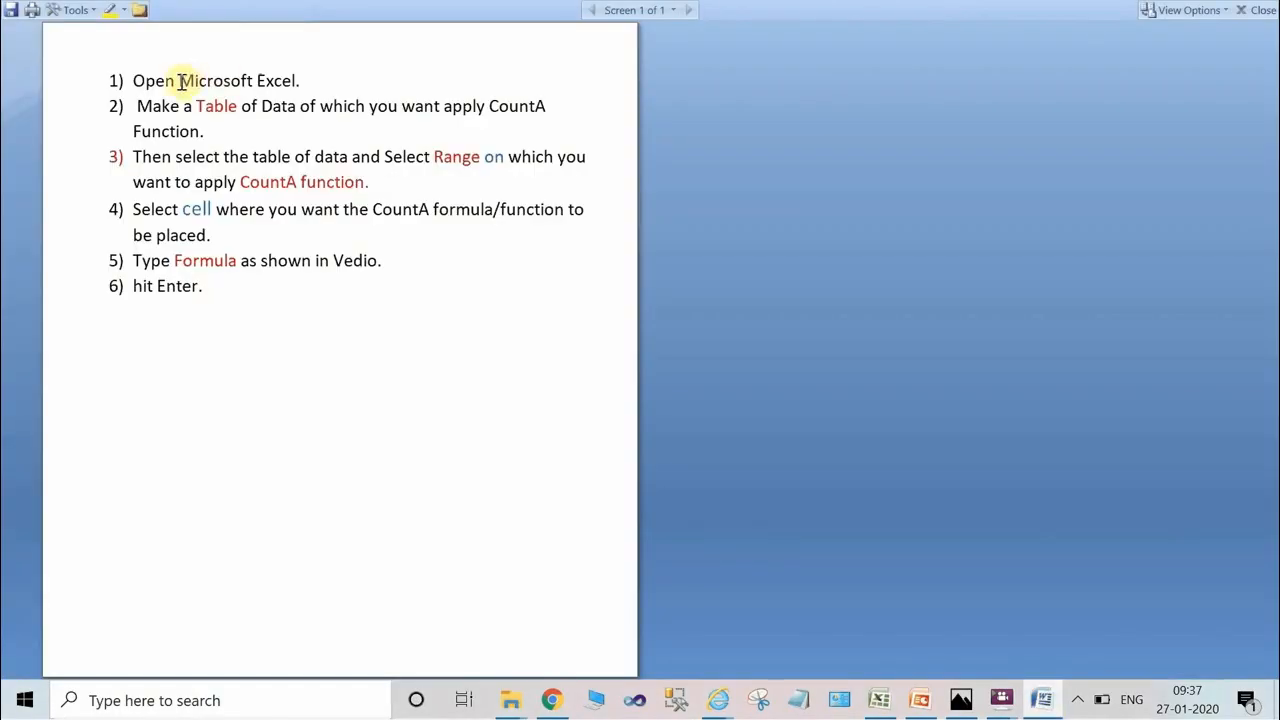
left_click_drag(179, 81, 445, 124)
double_click(213, 106)
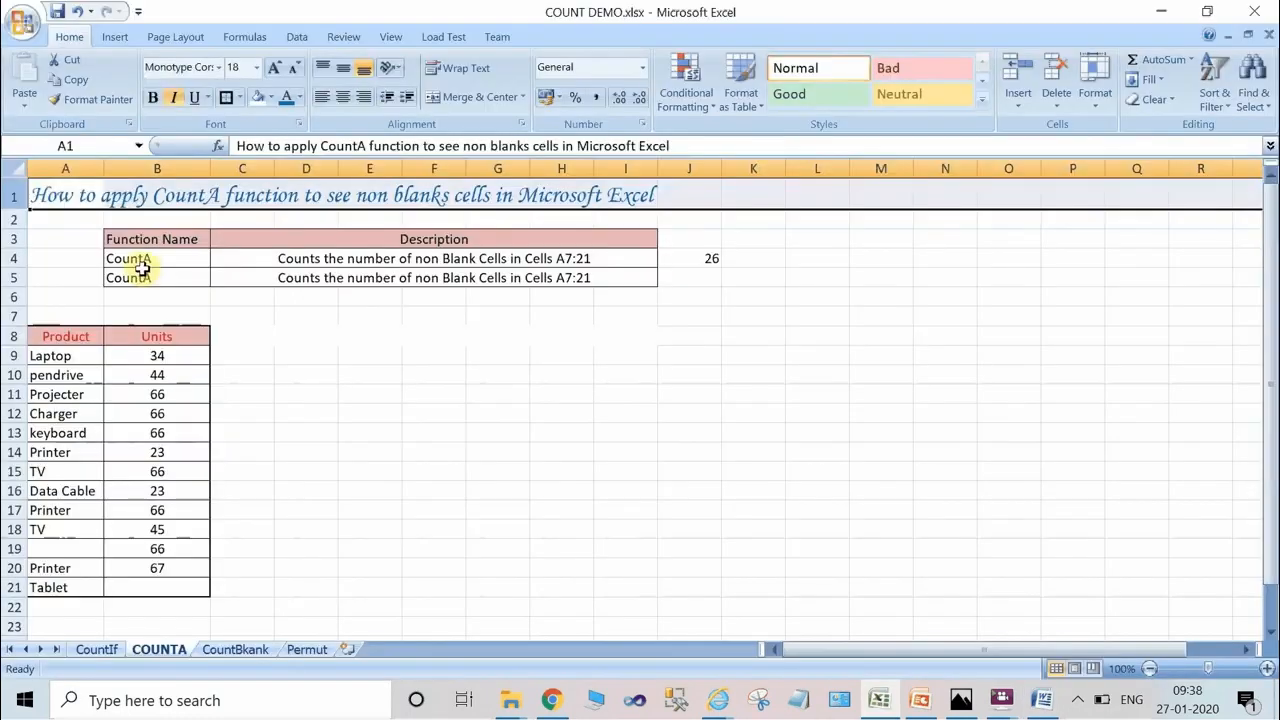
Examine the first CountA entry in COUNT DEMO.xlsx: its function name, its description and the formula in cell J4.
left_click(134, 260)
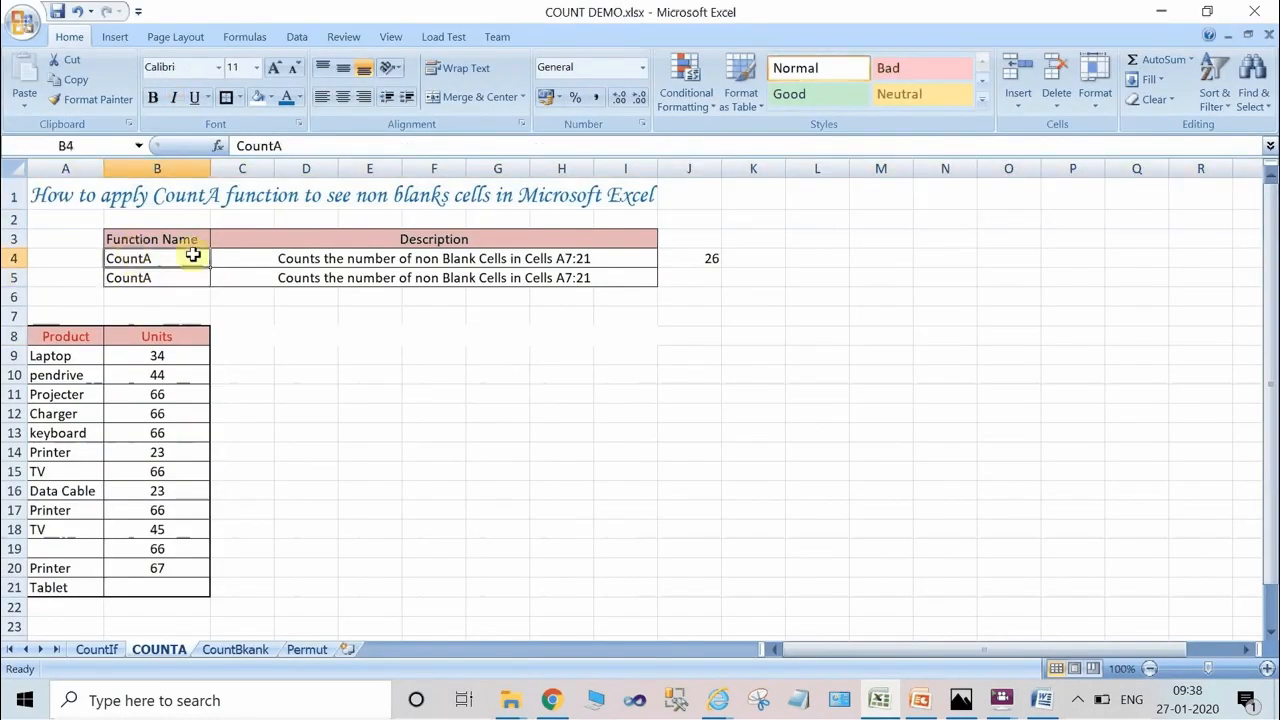
left_click(268, 260)
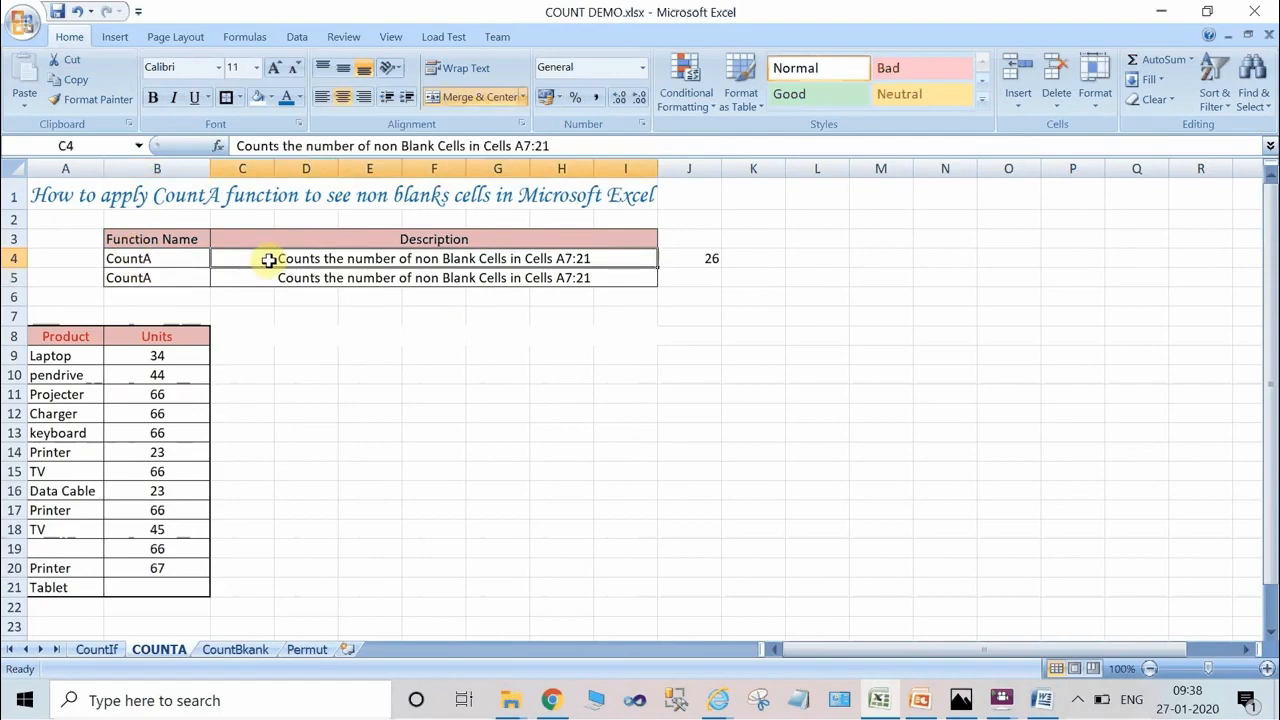
left_click(696, 258)
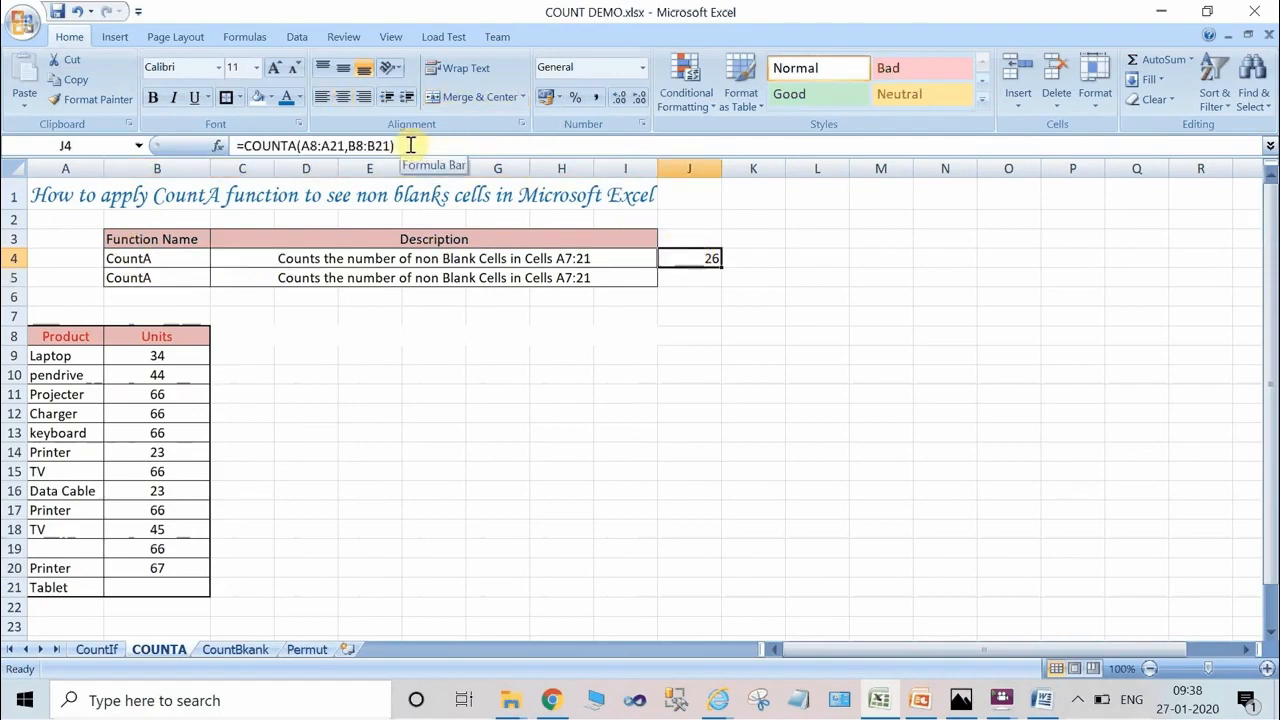
Count the non-blank cells of the Product and Units columns in cell J5 with the formula =COUNTA(A8:A21,B8:B21).
left_click(699, 281)
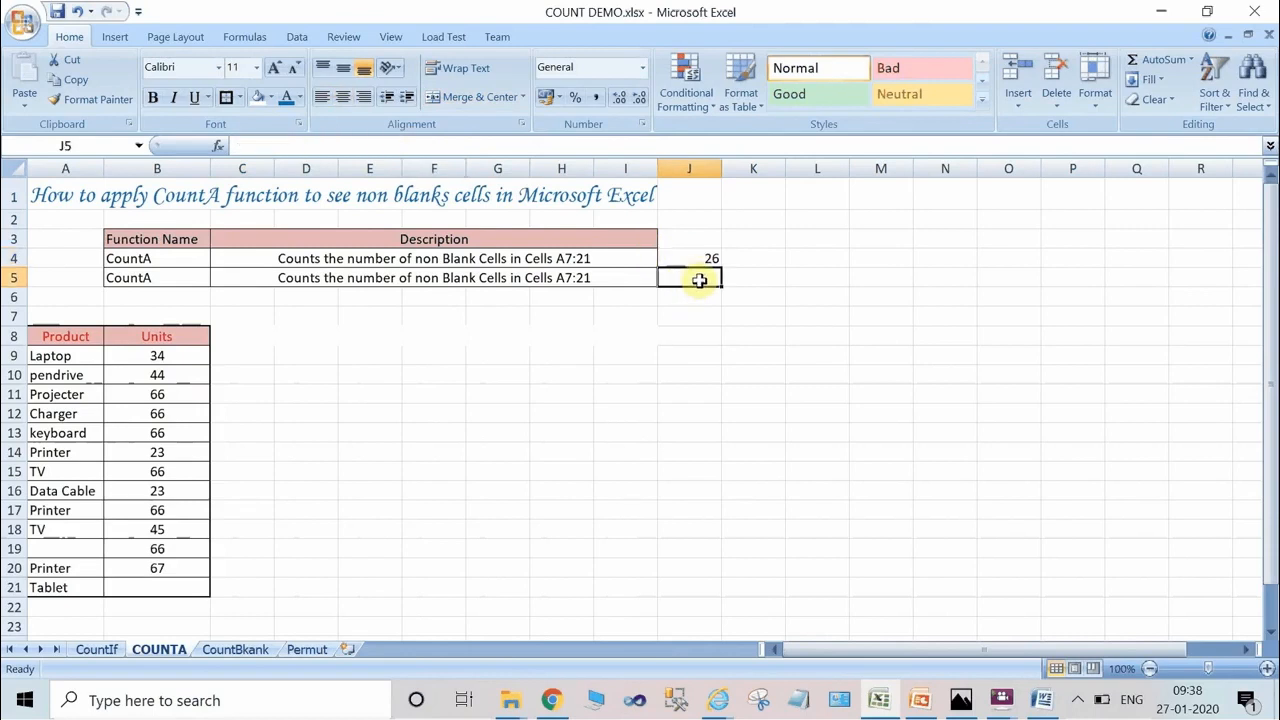
type("=c")
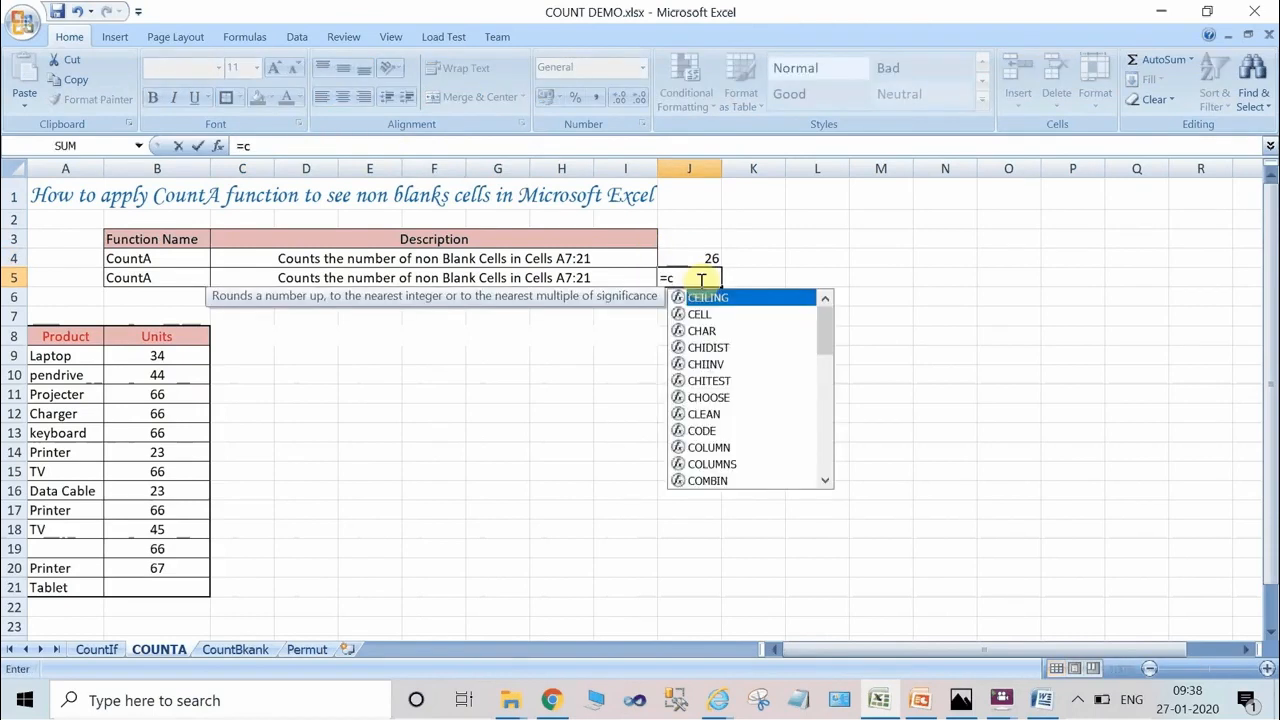
type("oun")
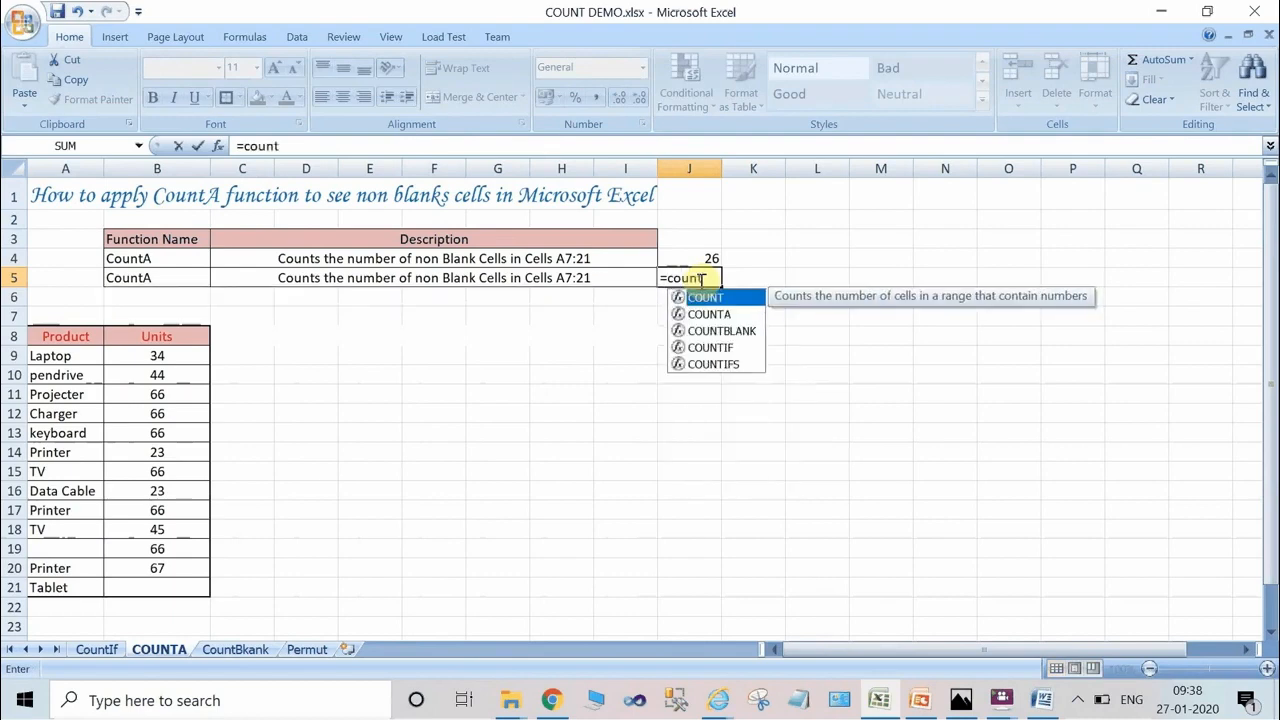
type("t")
key("Tab")
key("BackSpace")
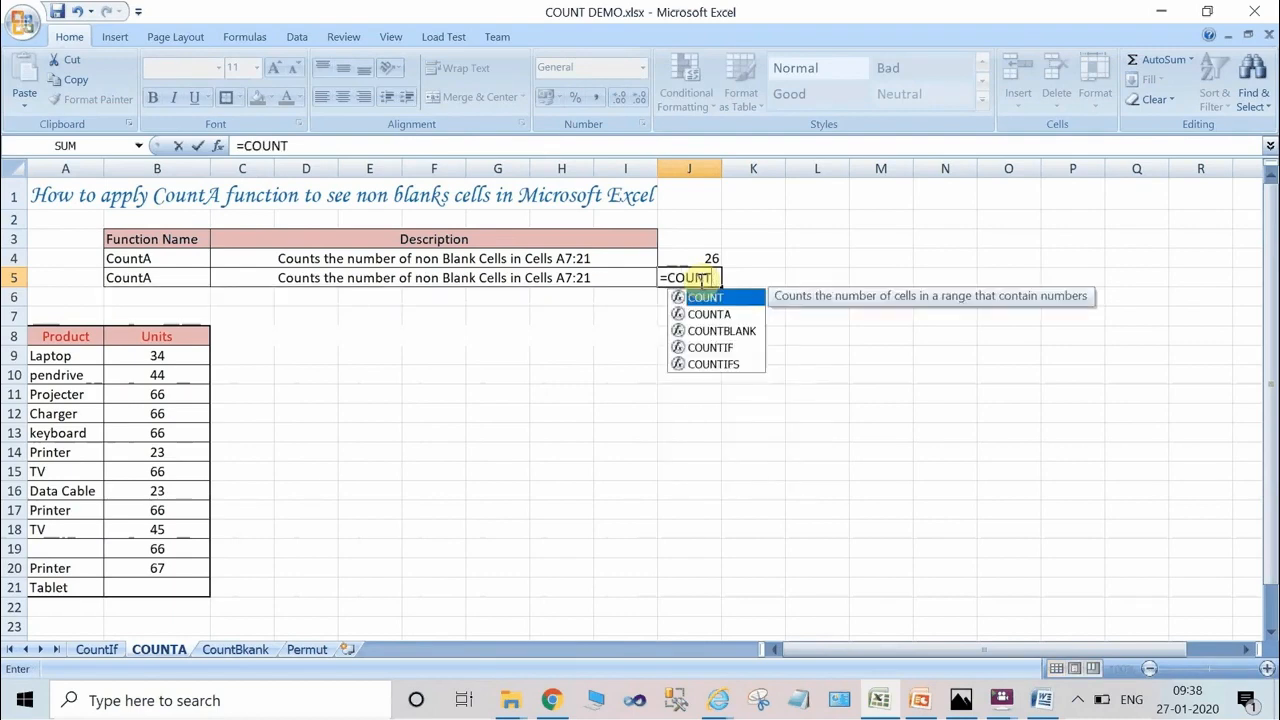
key("Down")
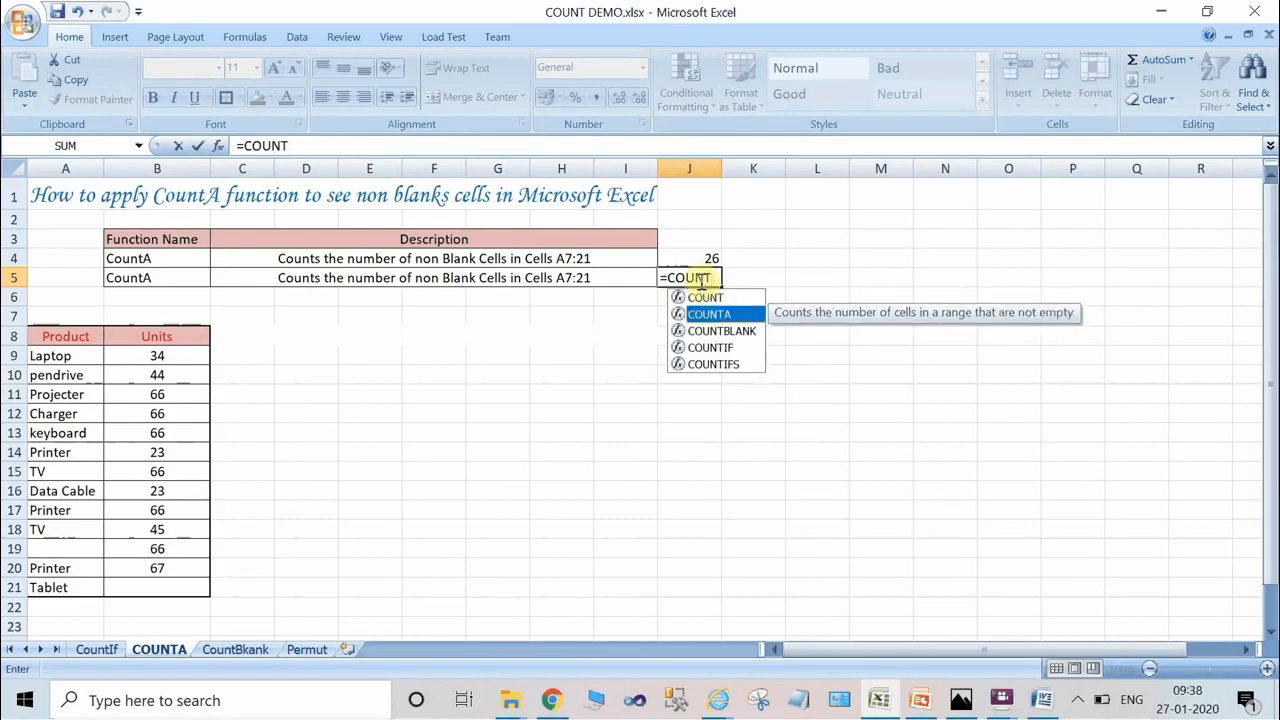
key("Tab")
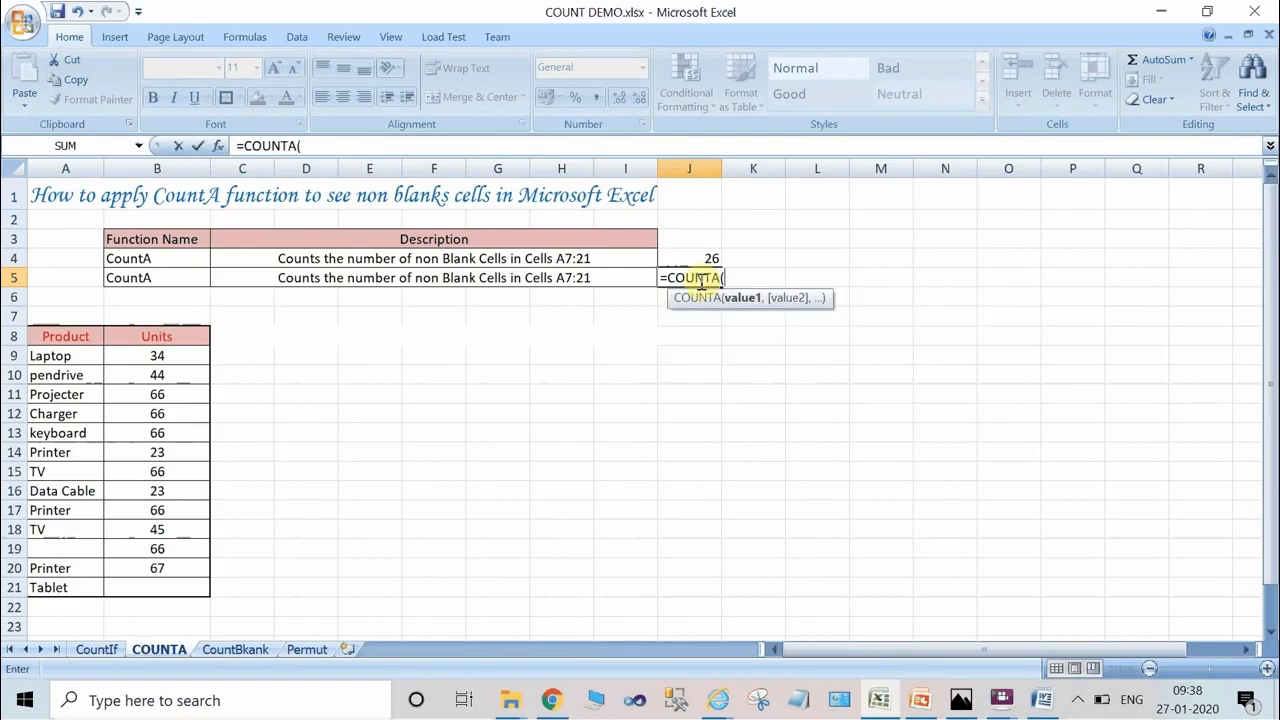
left_click_drag(88, 336, 96, 587)
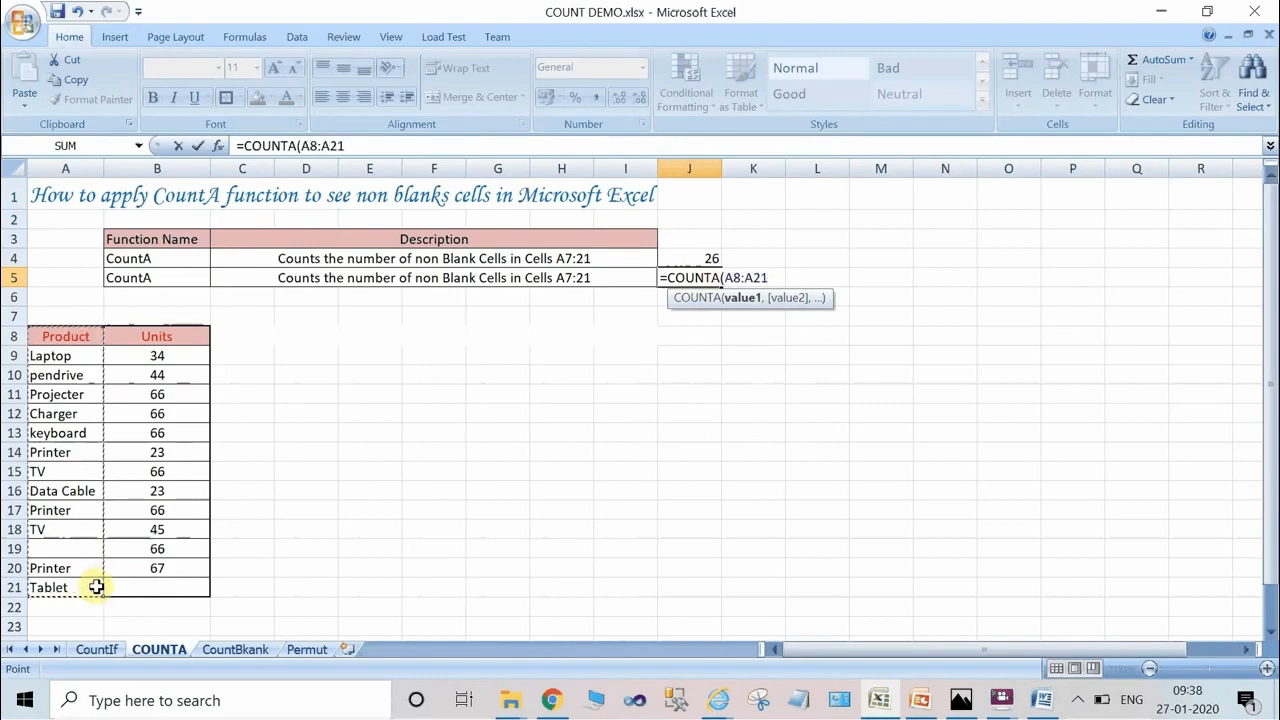
type(",")
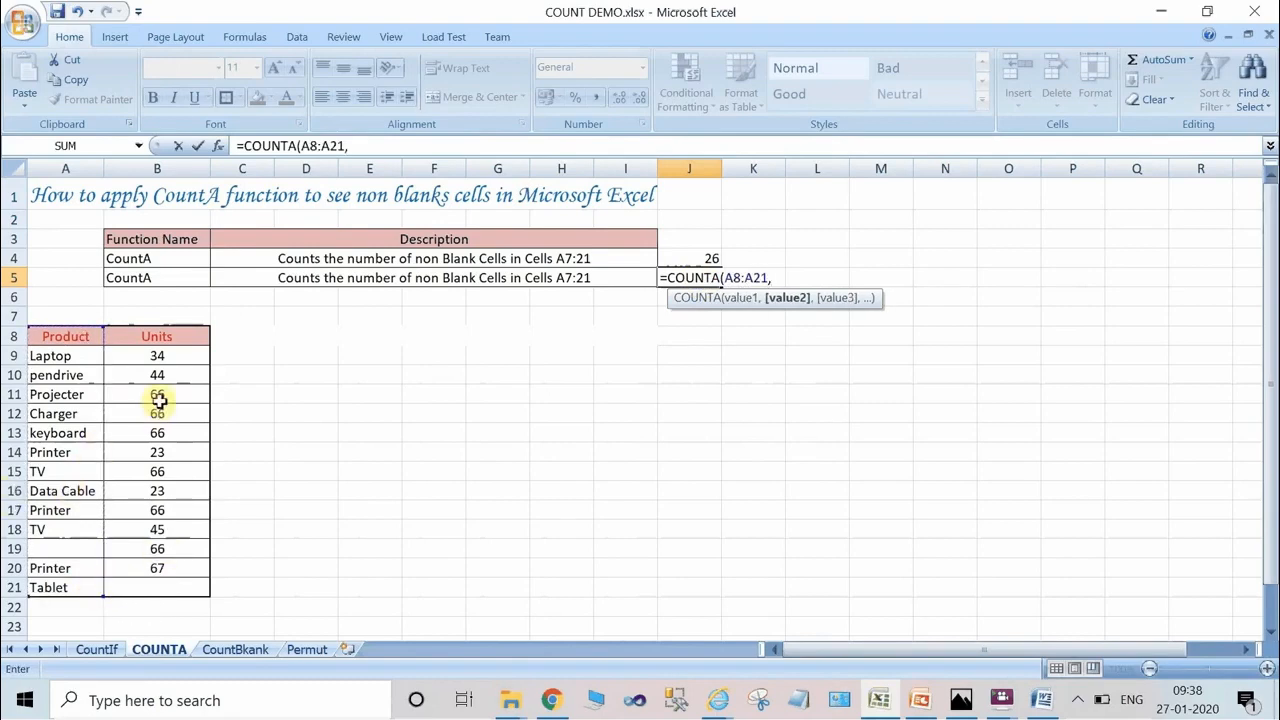
left_click_drag(153, 338, 156, 587)
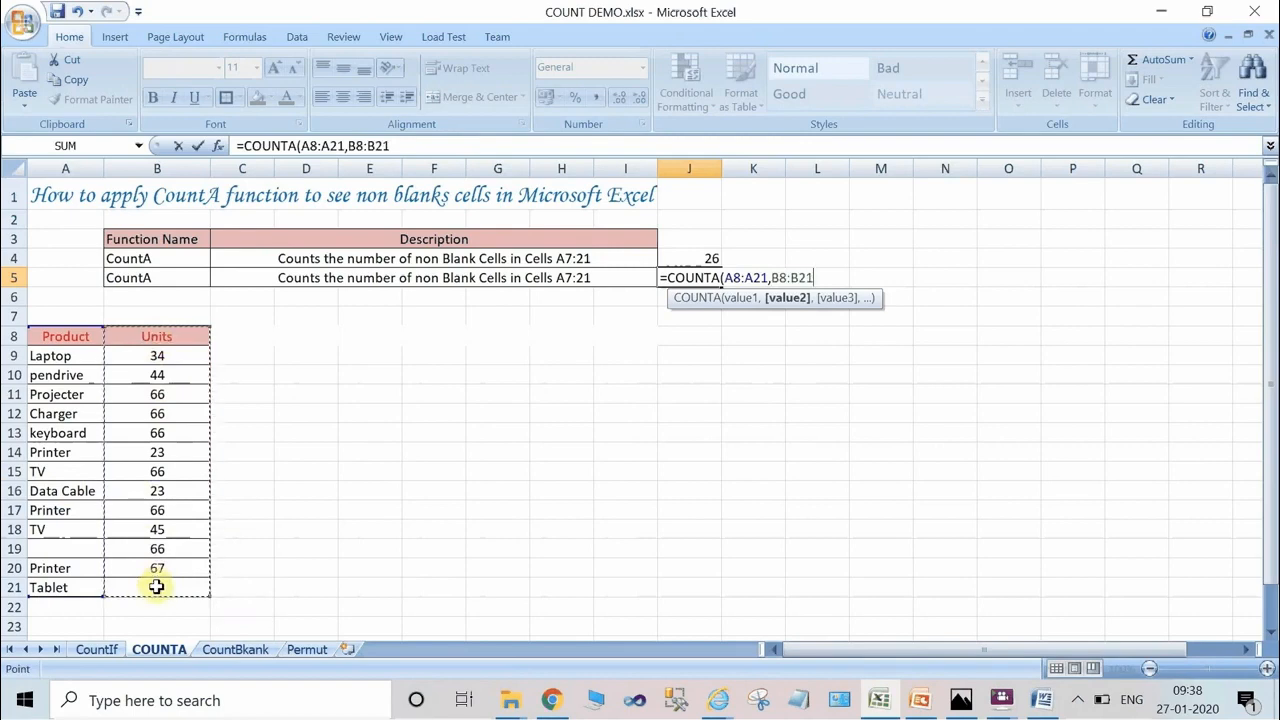
type(")")
key("Return")
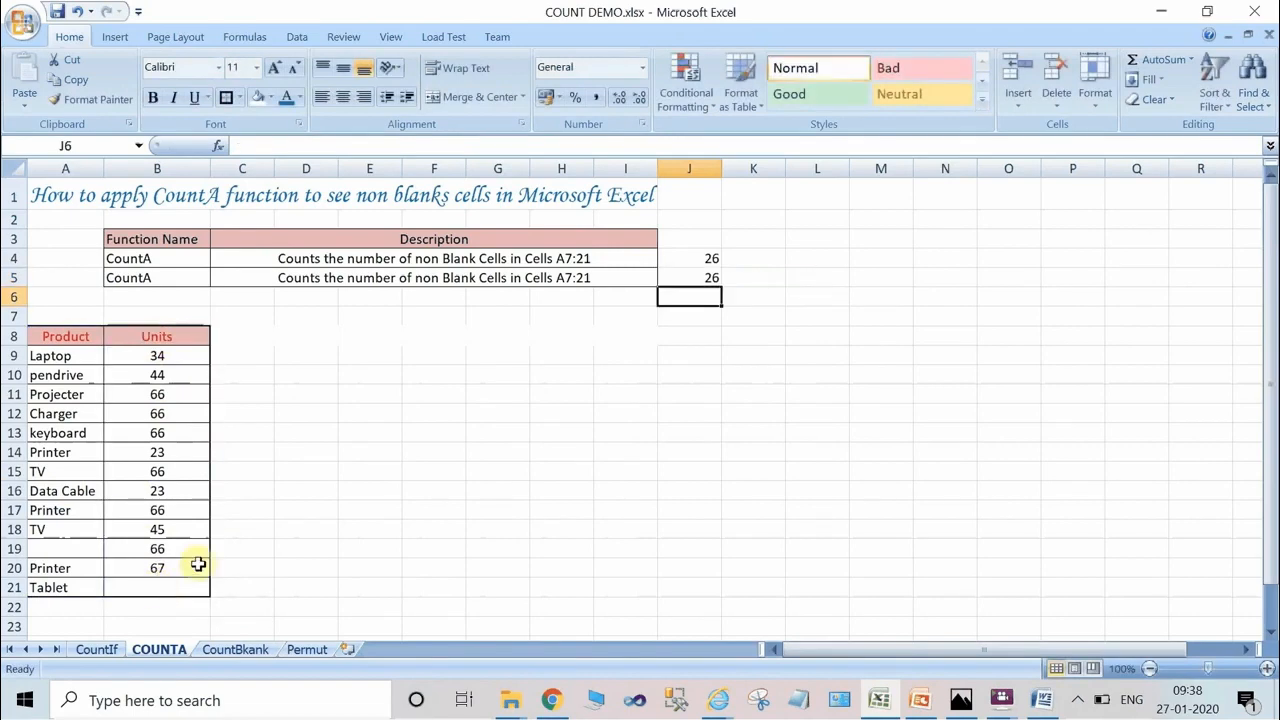
Check the COUNTA formula in cell J5 against the product table in A8:B21, using the selection's status summary.
left_click(709, 276)
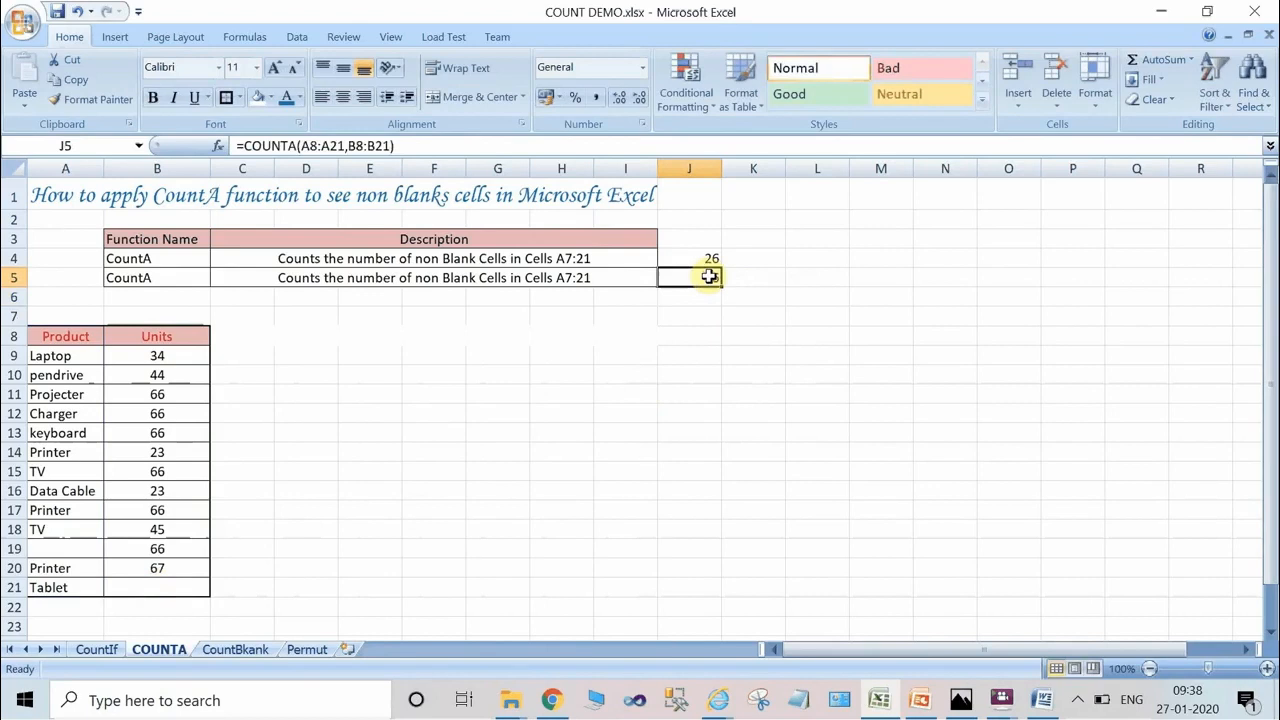
left_click(55, 350)
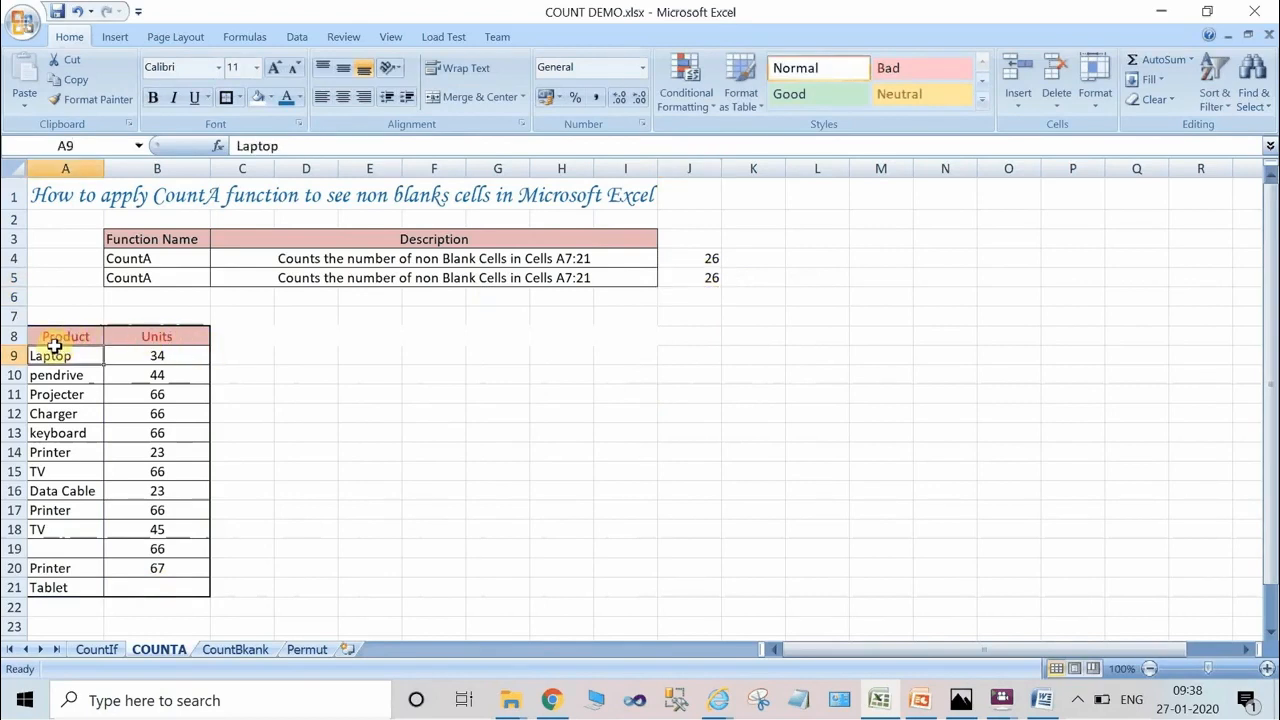
left_click_drag(48, 336, 190, 579)
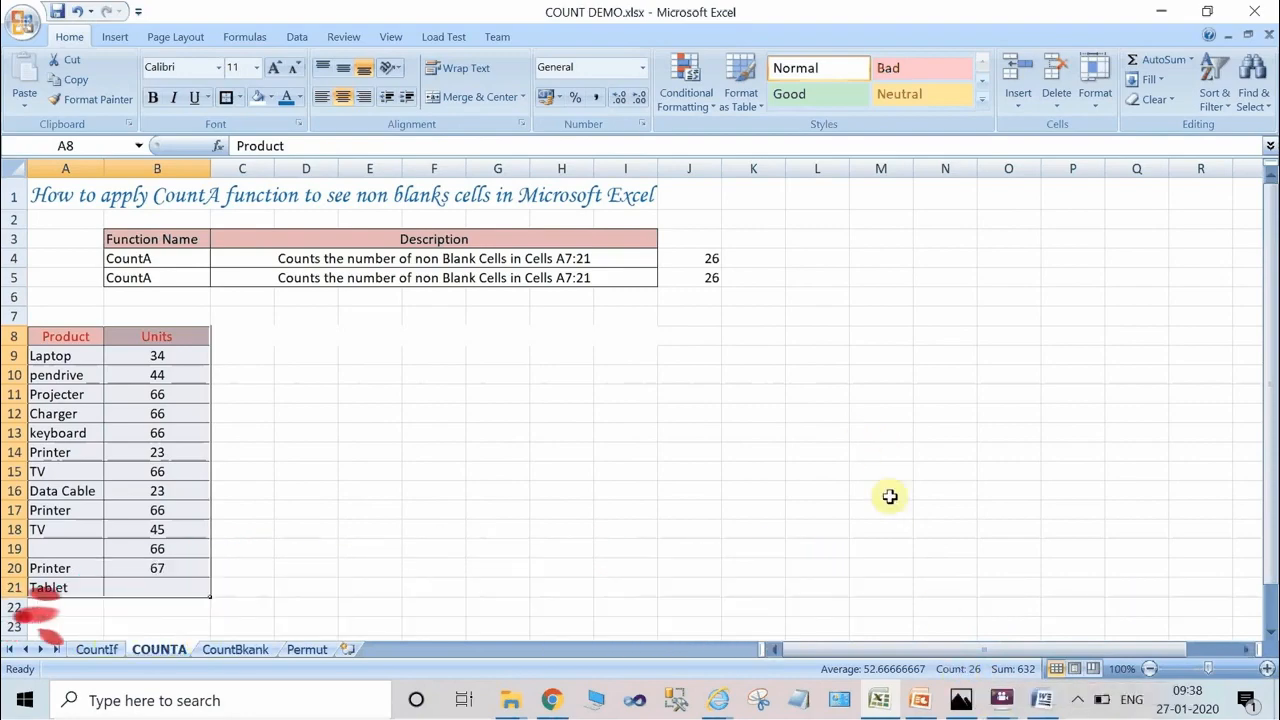
left_click(890, 497)
left_click(524, 453)
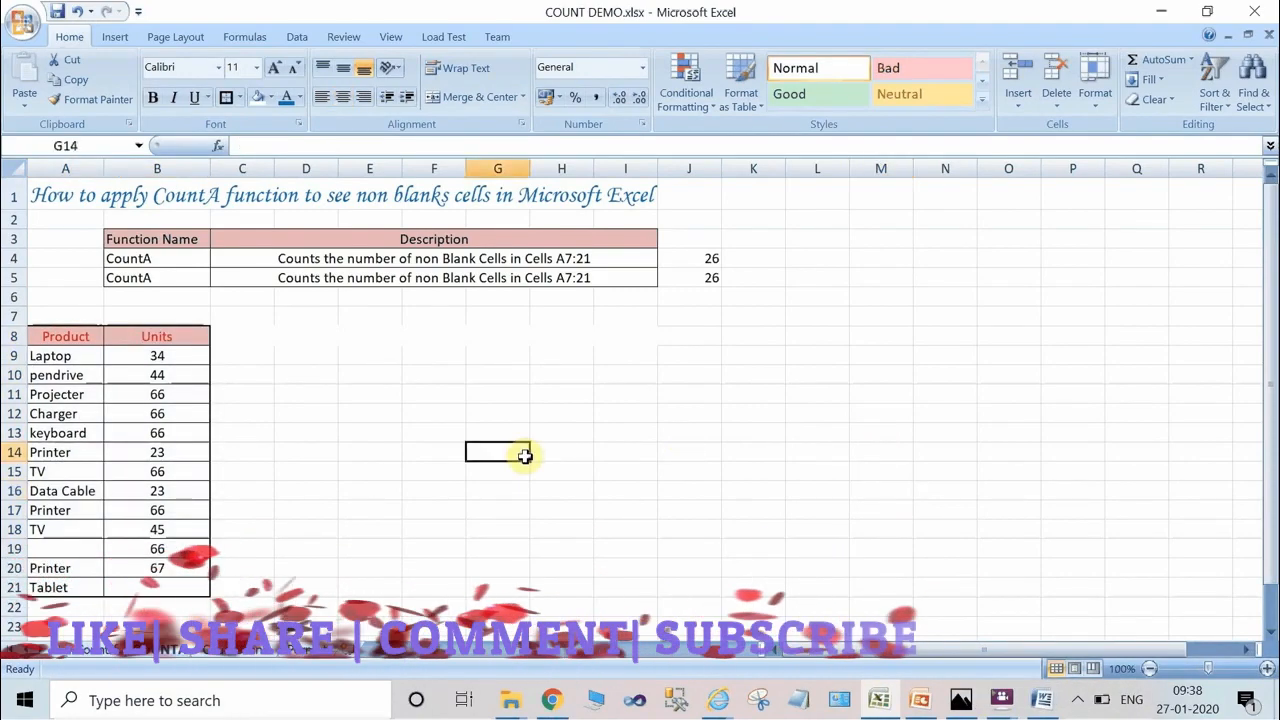
Switch to the closing PowerPoint presentation and start its slide show.
left_click(925, 699)
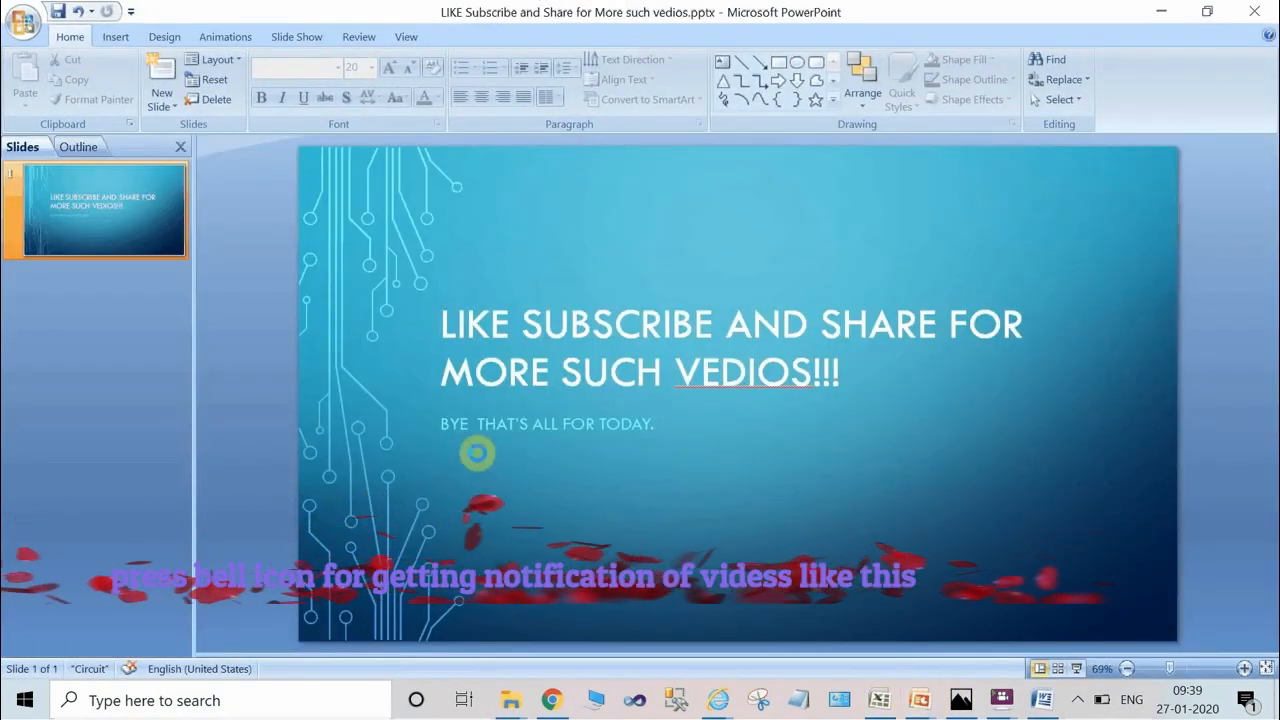
key("F5")
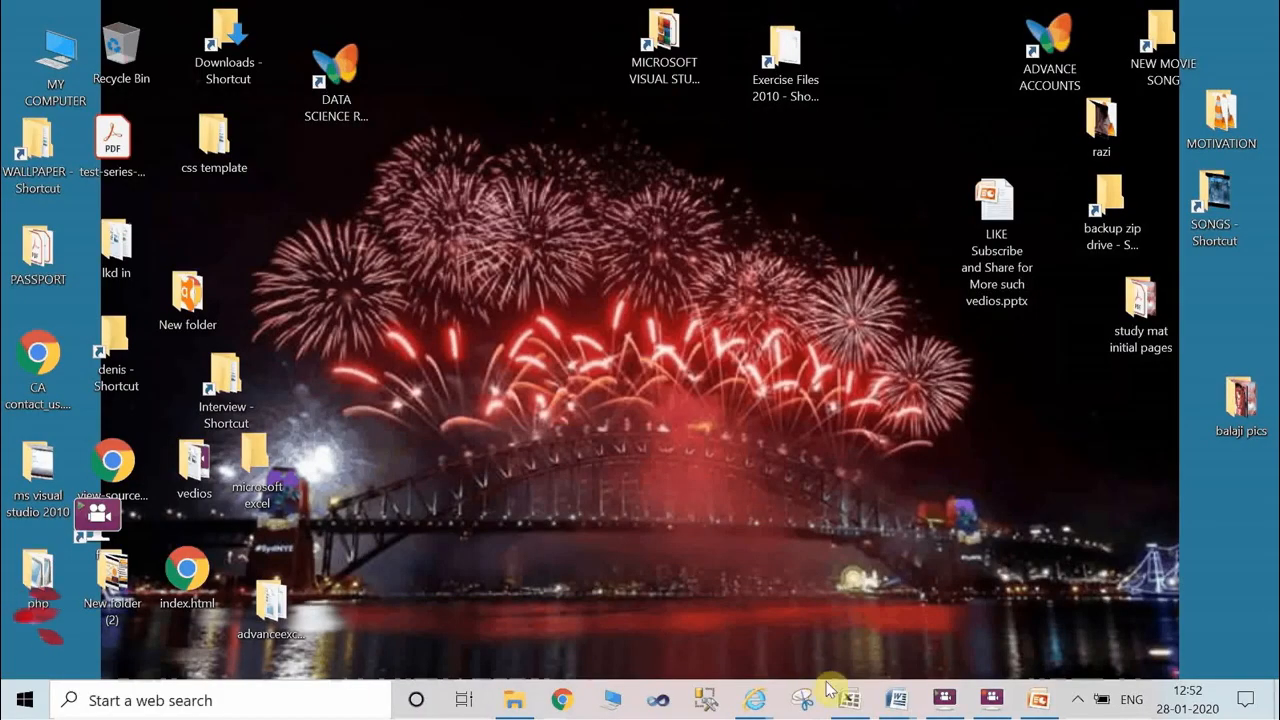
Switch to the Word document on the PERMUT function and read through its description of permutations.
mouse_move(900, 706)
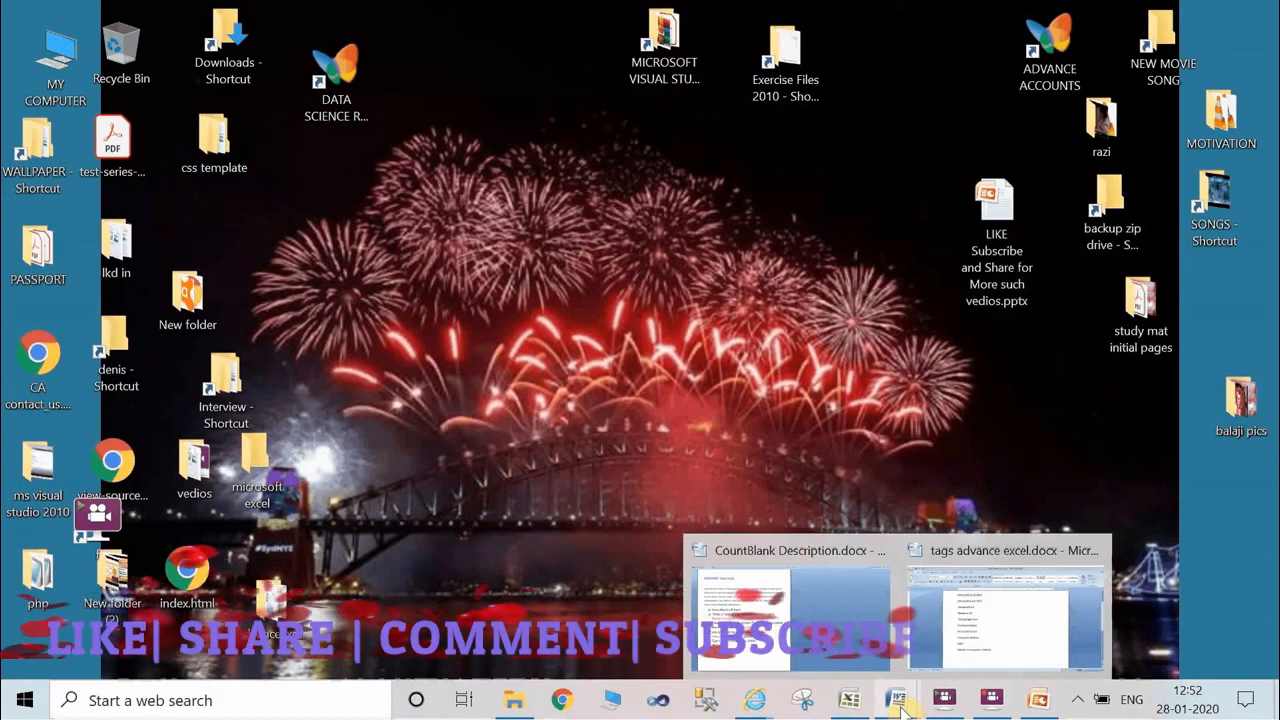
left_click(703, 640)
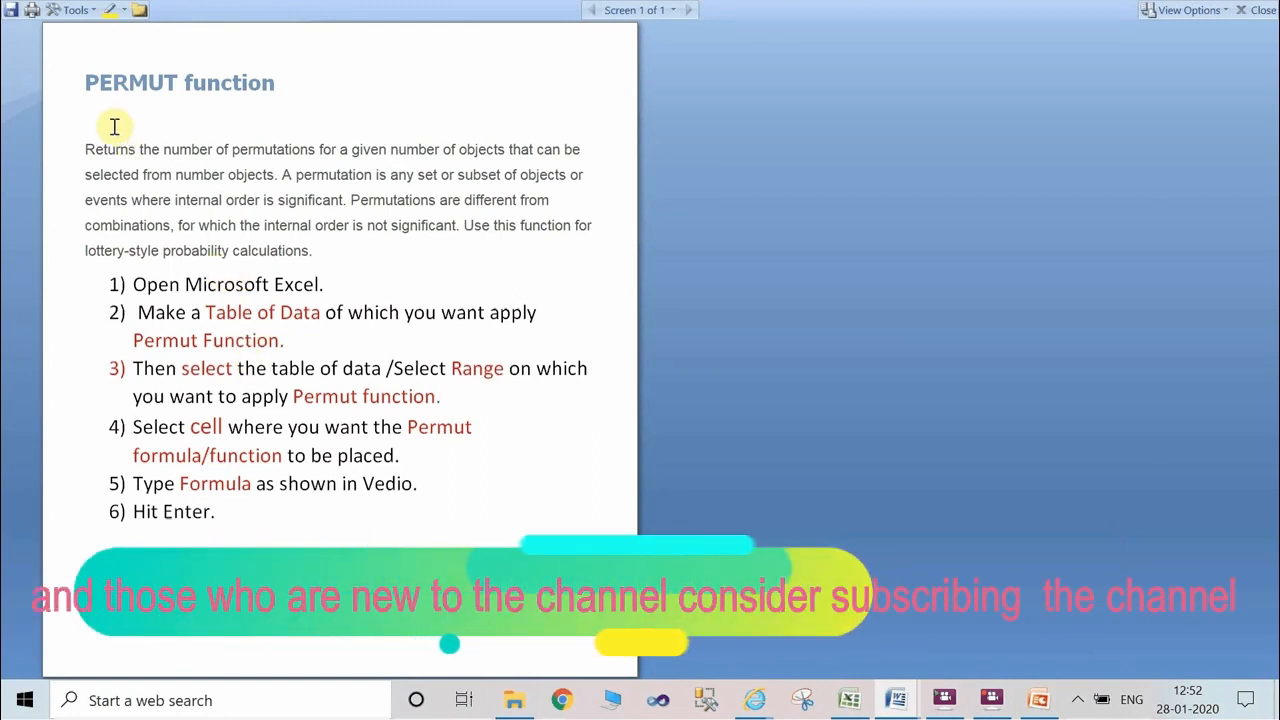
double_click(108, 86)
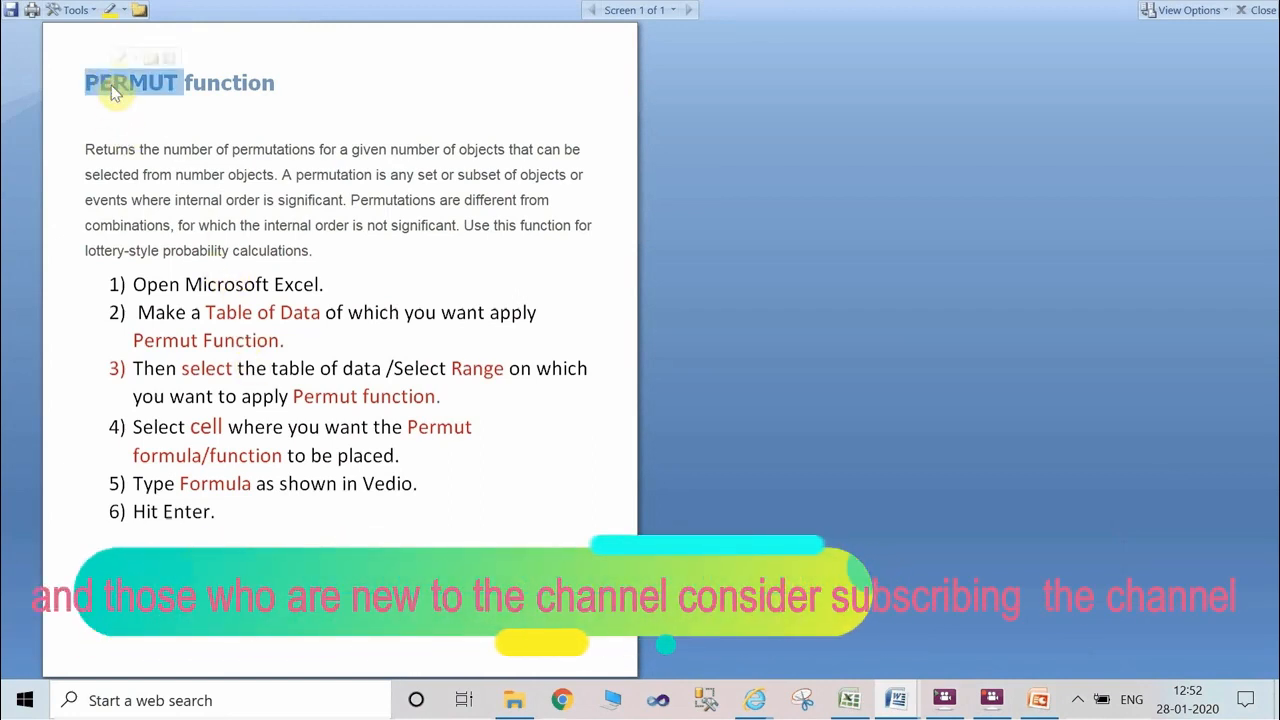
left_click(228, 170)
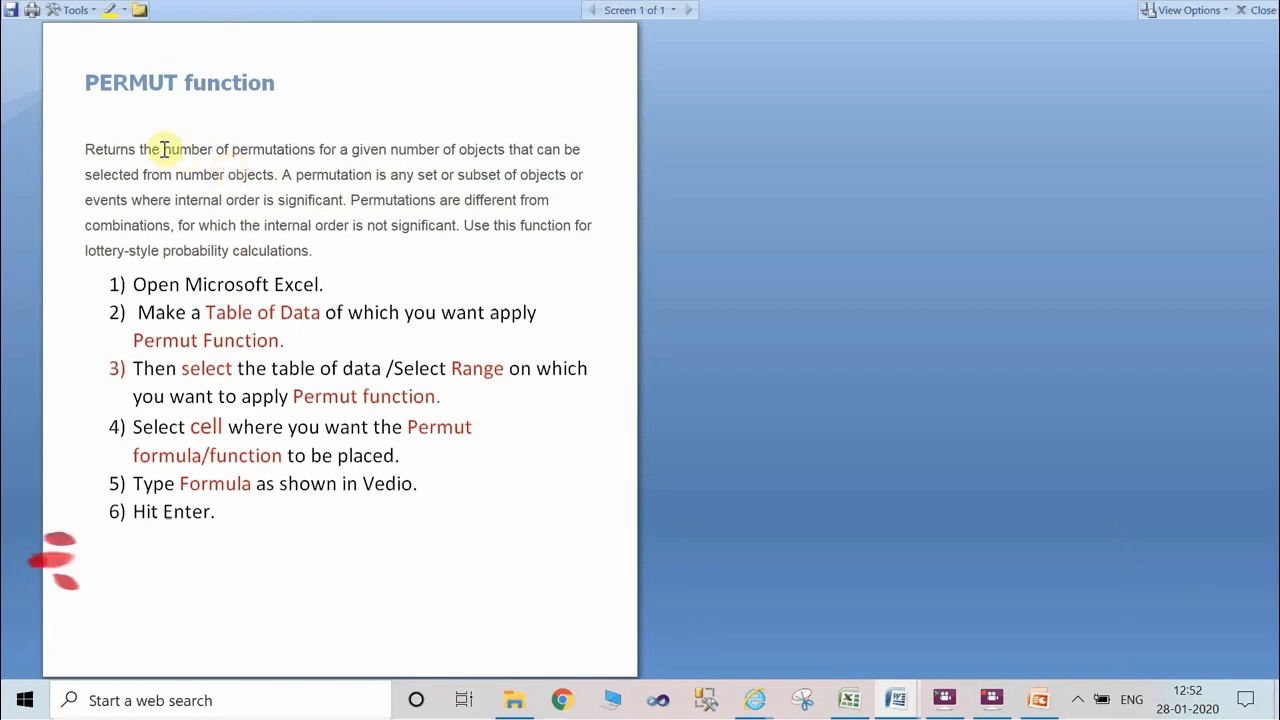
left_click_drag(105, 149, 297, 149)
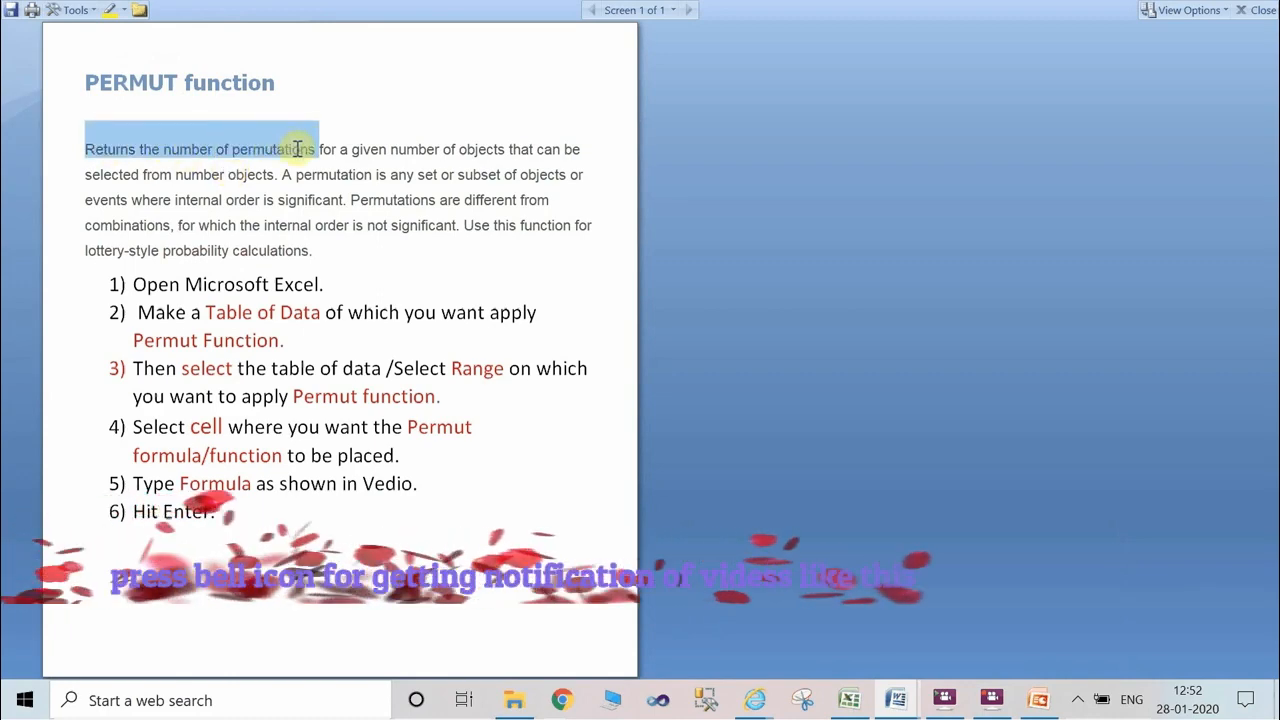
left_click(368, 152)
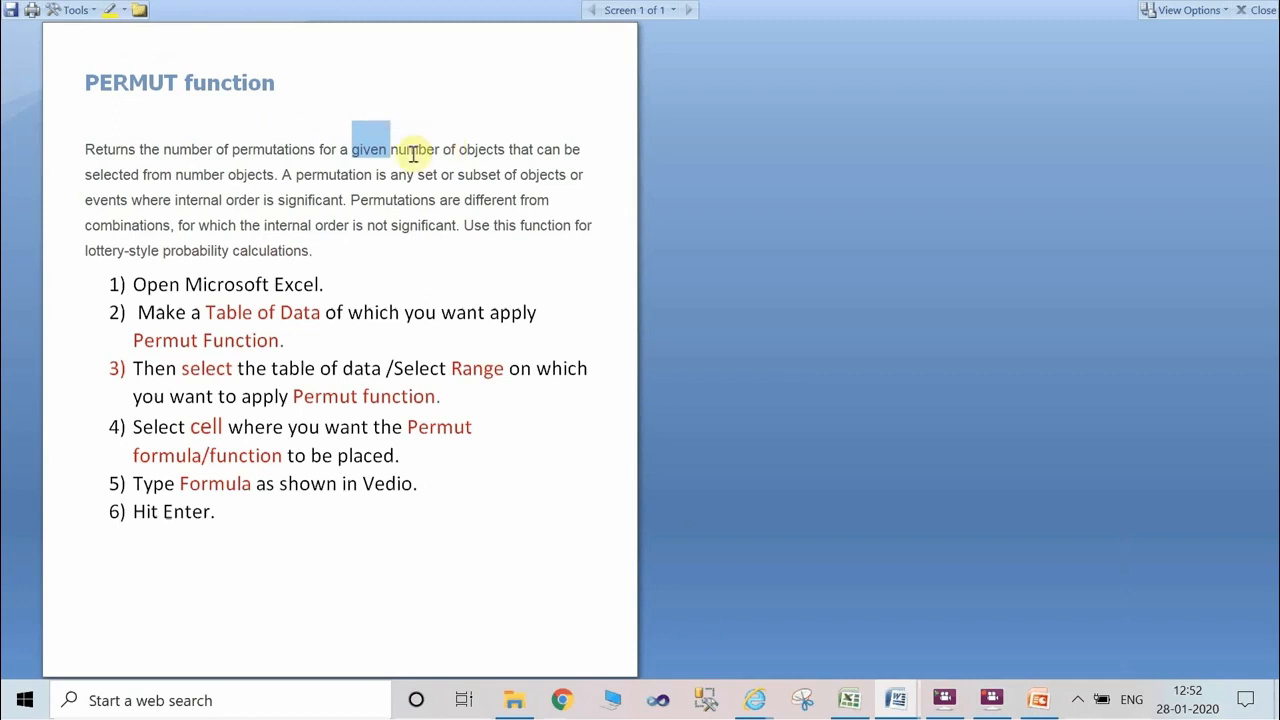
left_click_drag(409, 151, 480, 158)
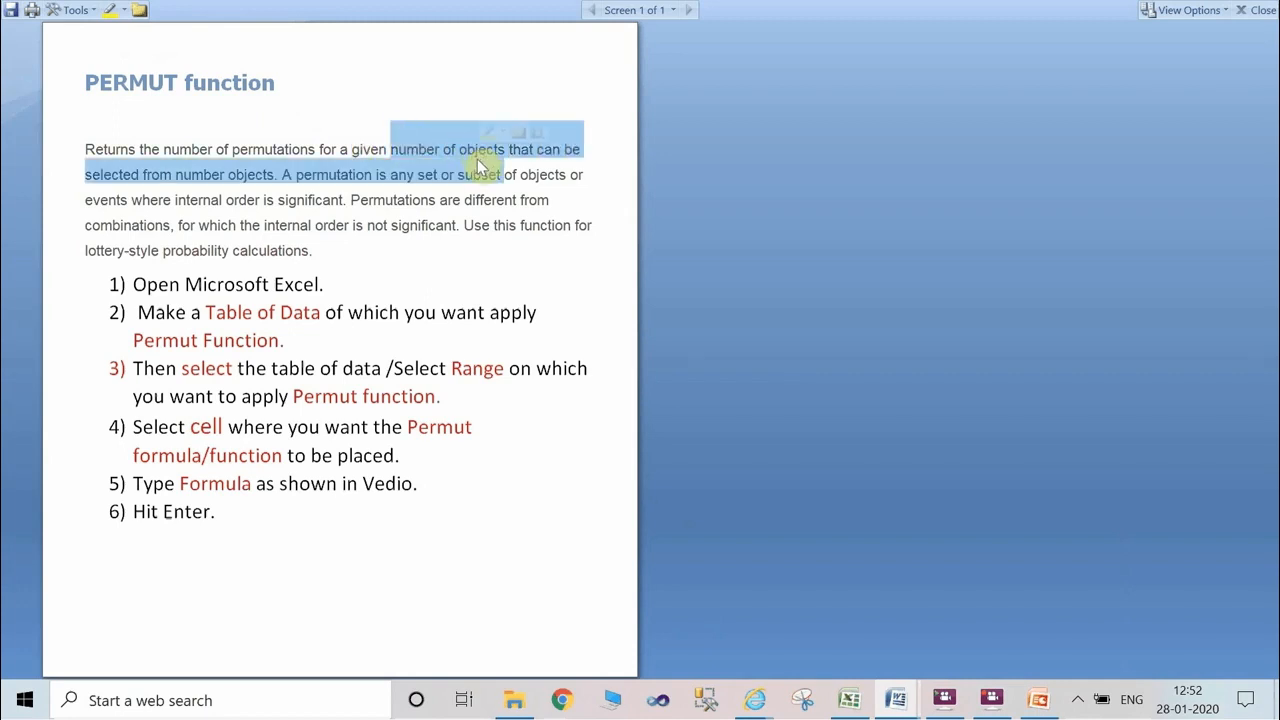
left_click(476, 161)
double_click(506, 151)
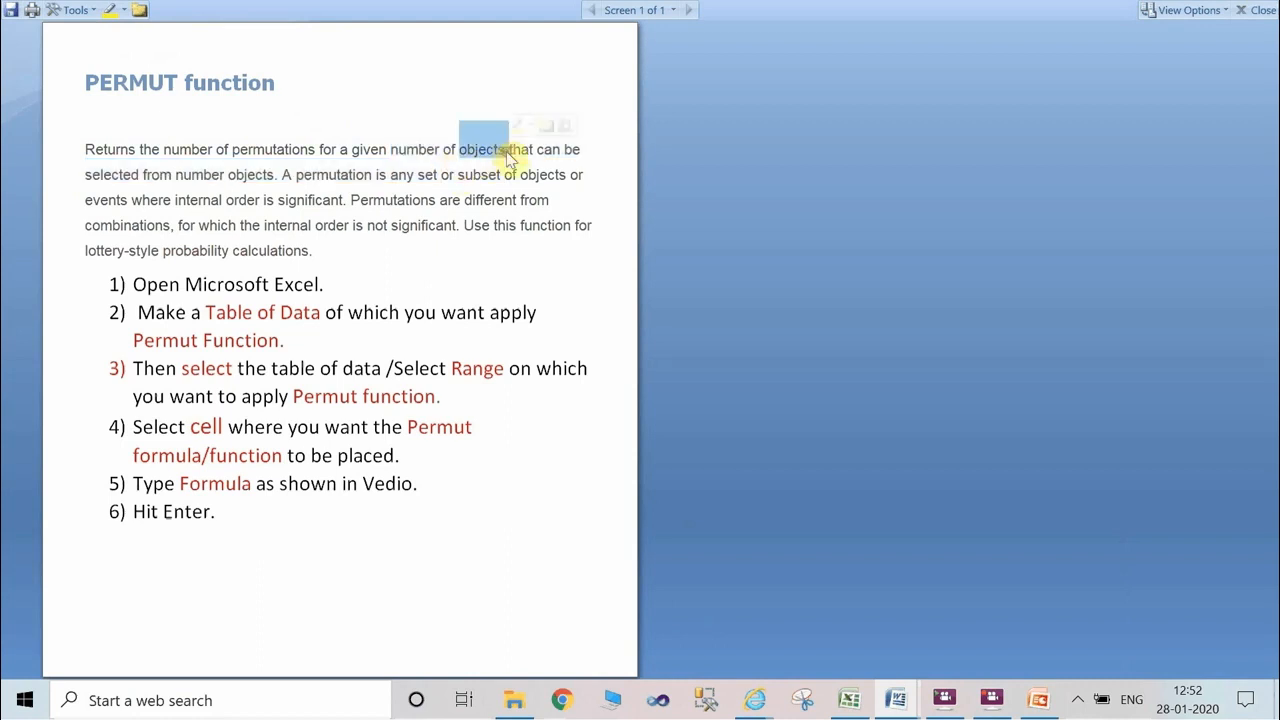
double_click(186, 172)
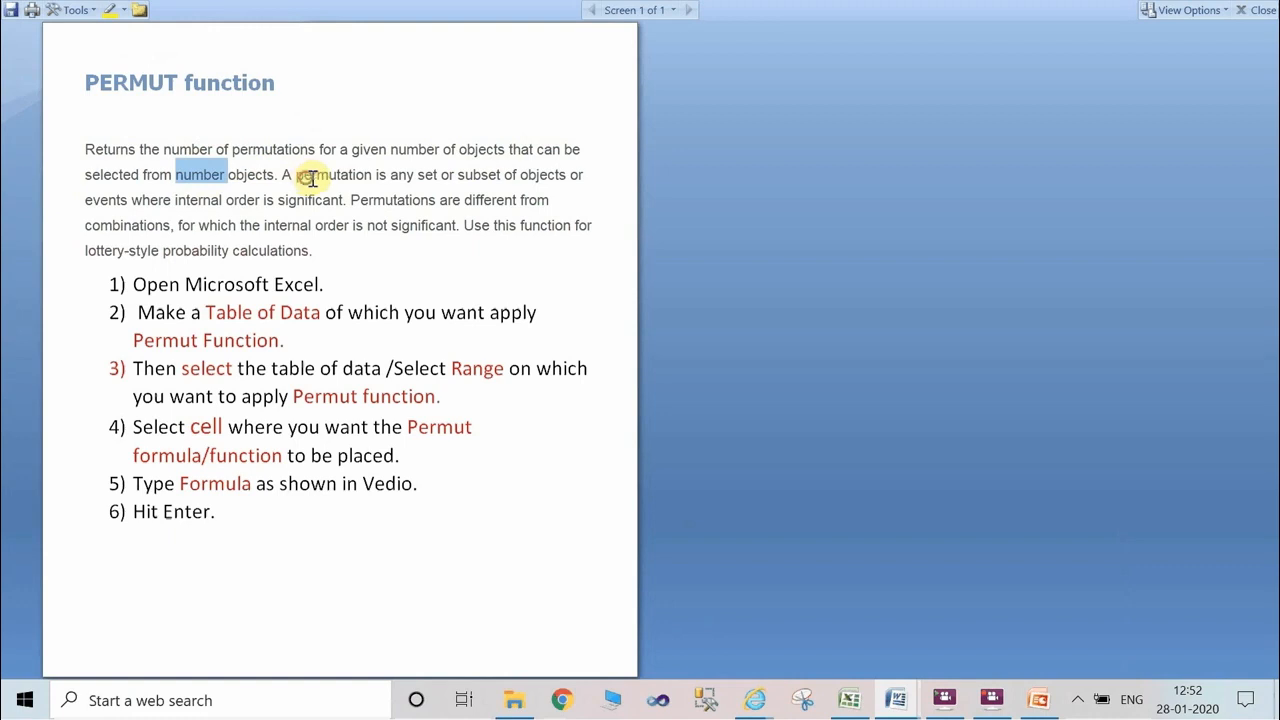
left_click_drag(311, 178, 429, 200)
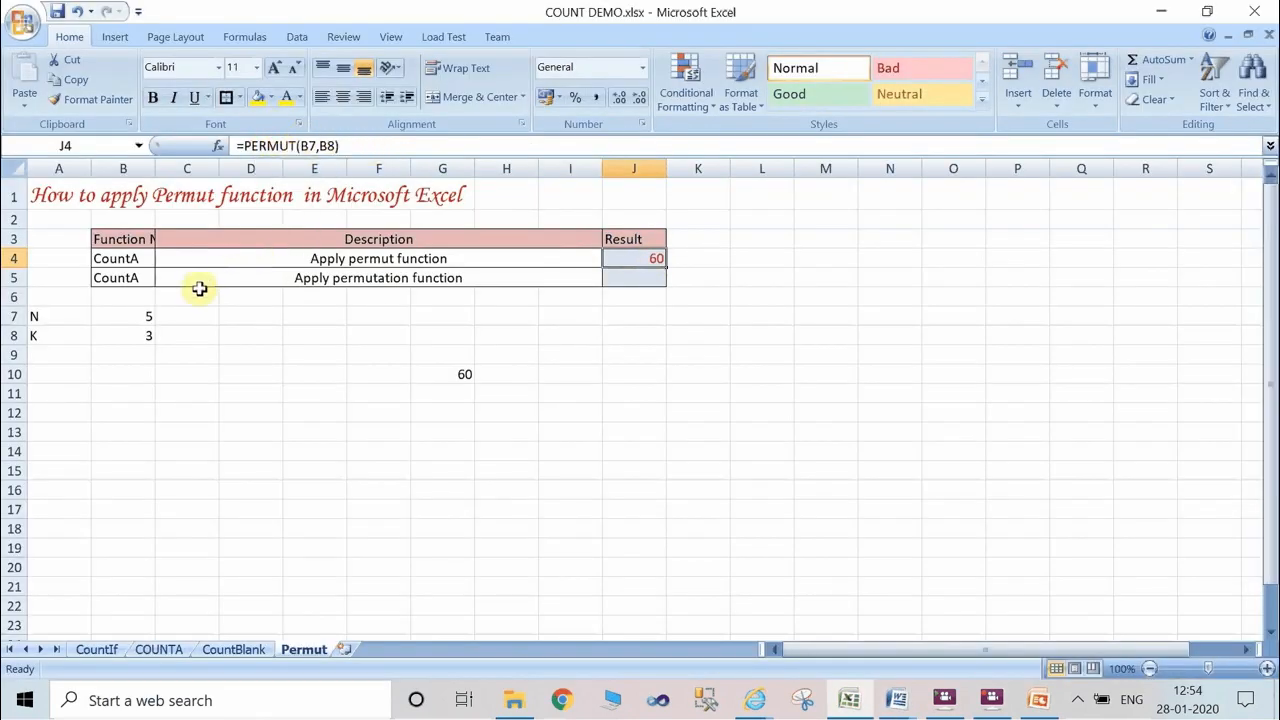
Calculate the permutations of N and K in cell J5 of the Permut sheet with the formula =PERMUT(B7,B8).
left_click(638, 278)
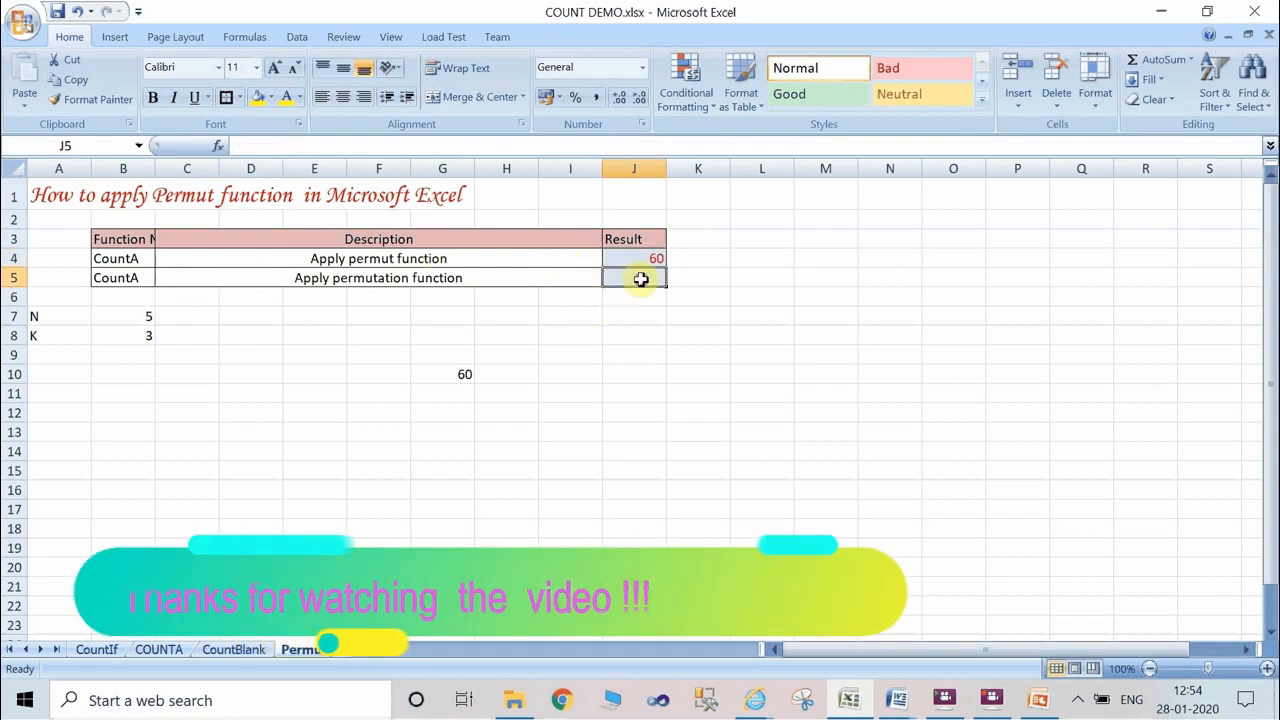
left_click(642, 256)
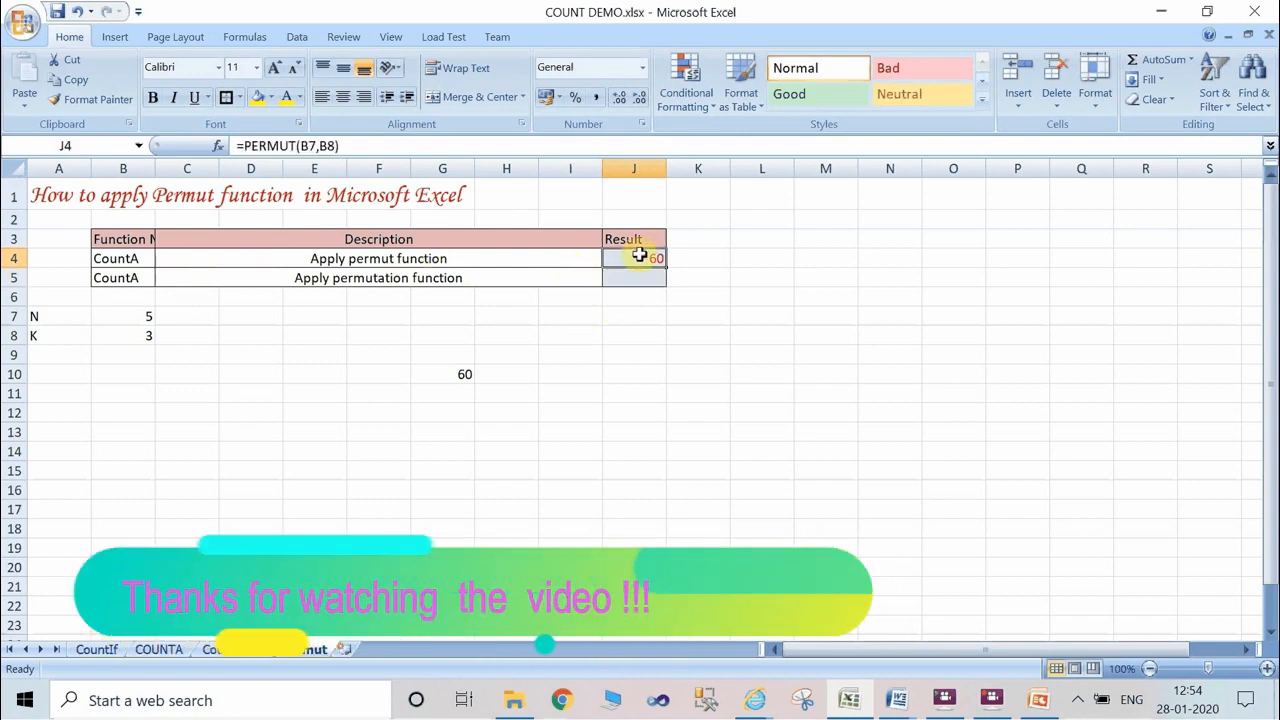
left_click(643, 281)
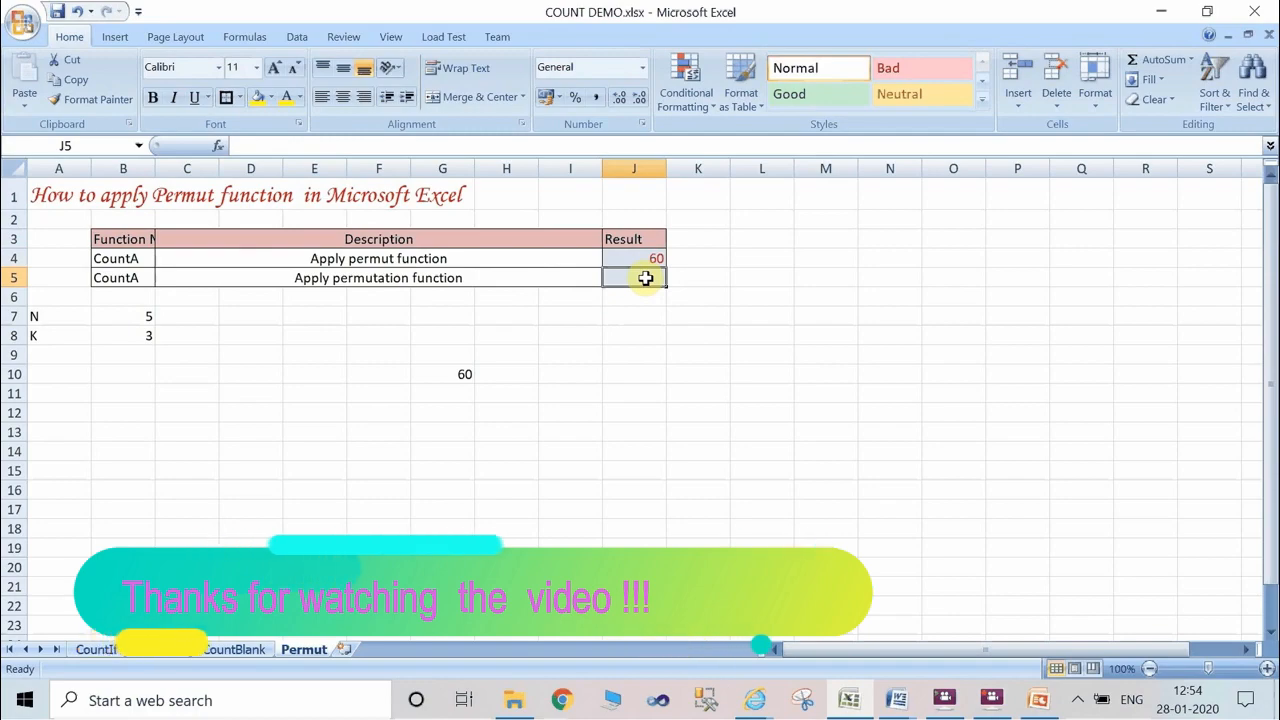
type("=per")
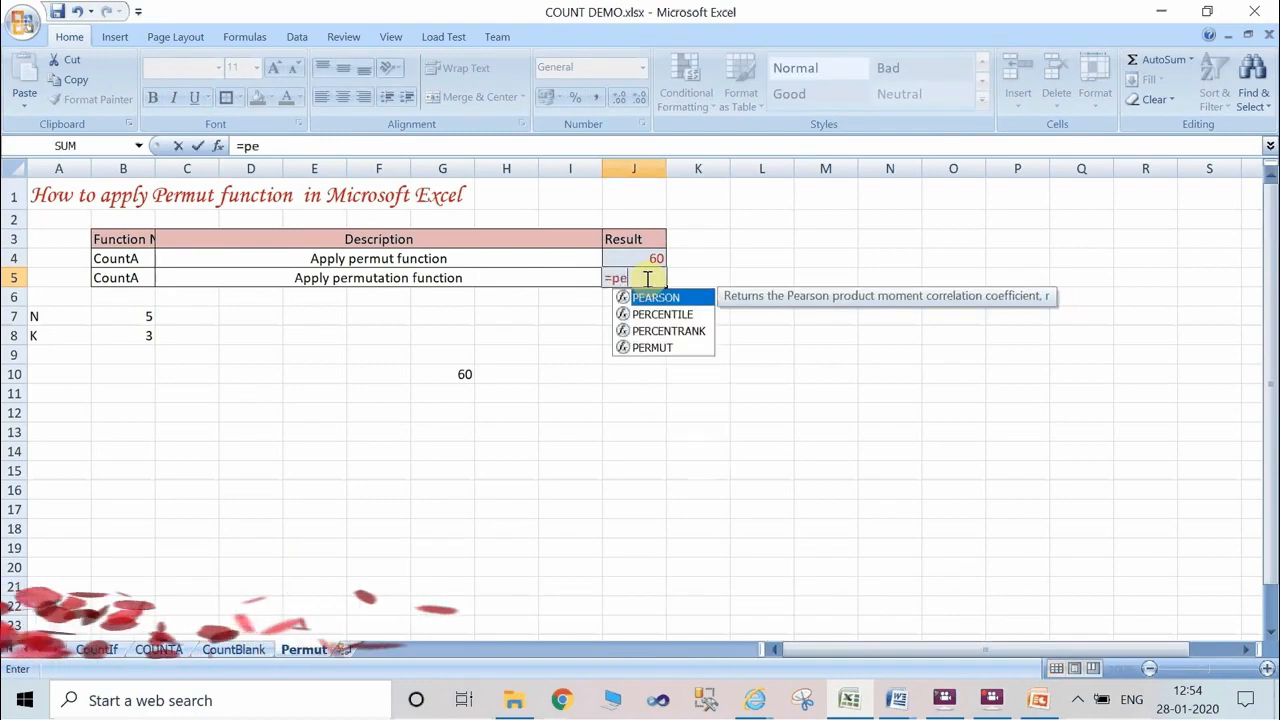
key("Down")
key("Down")
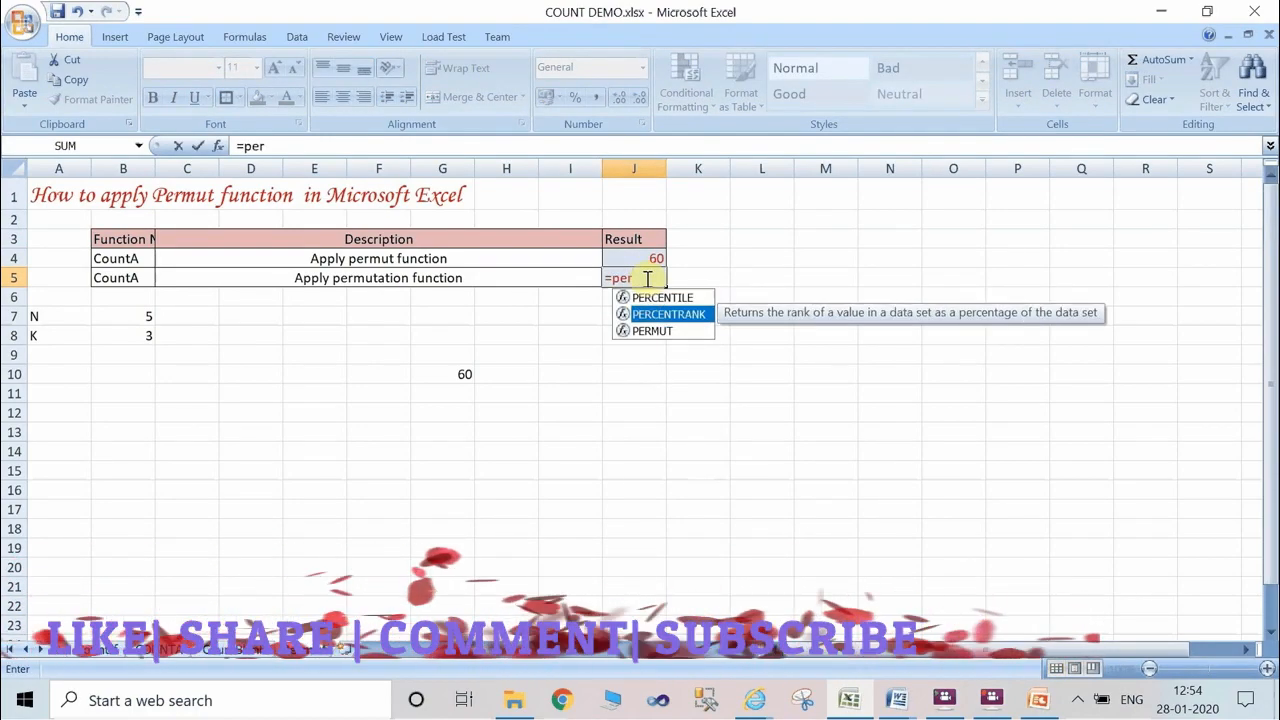
double_click(656, 337)
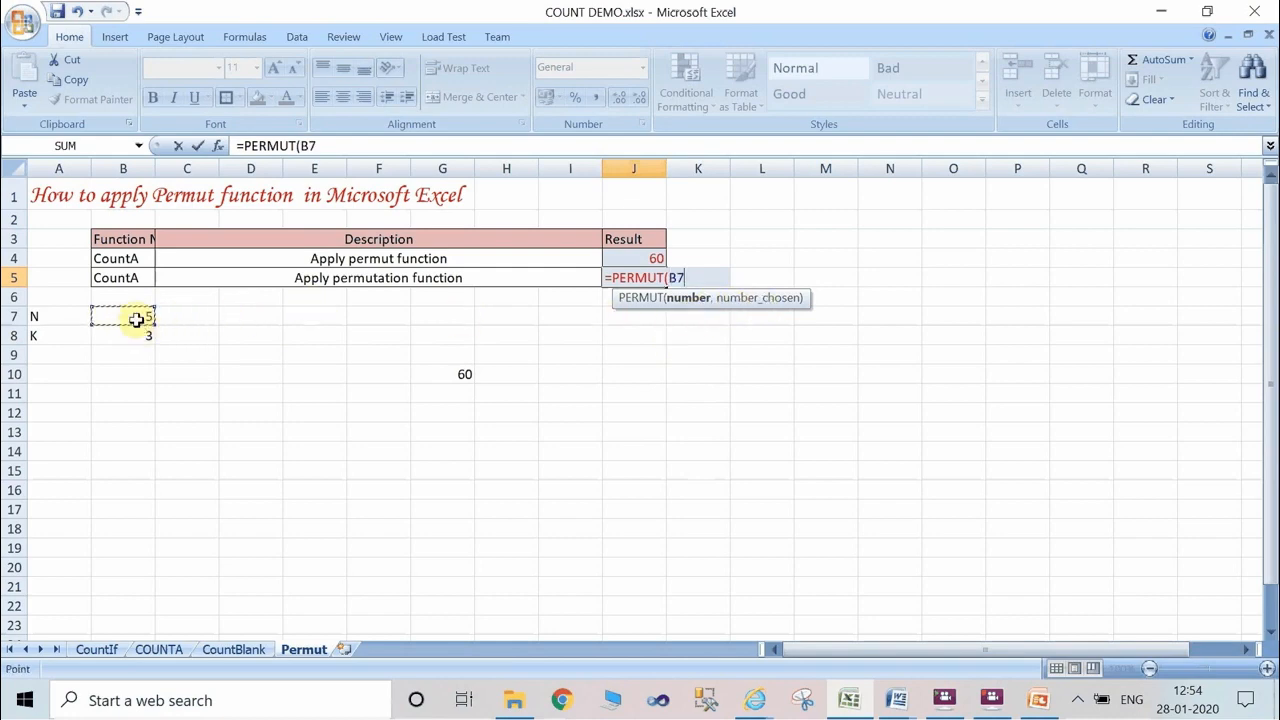
type(",")
left_click(115, 342)
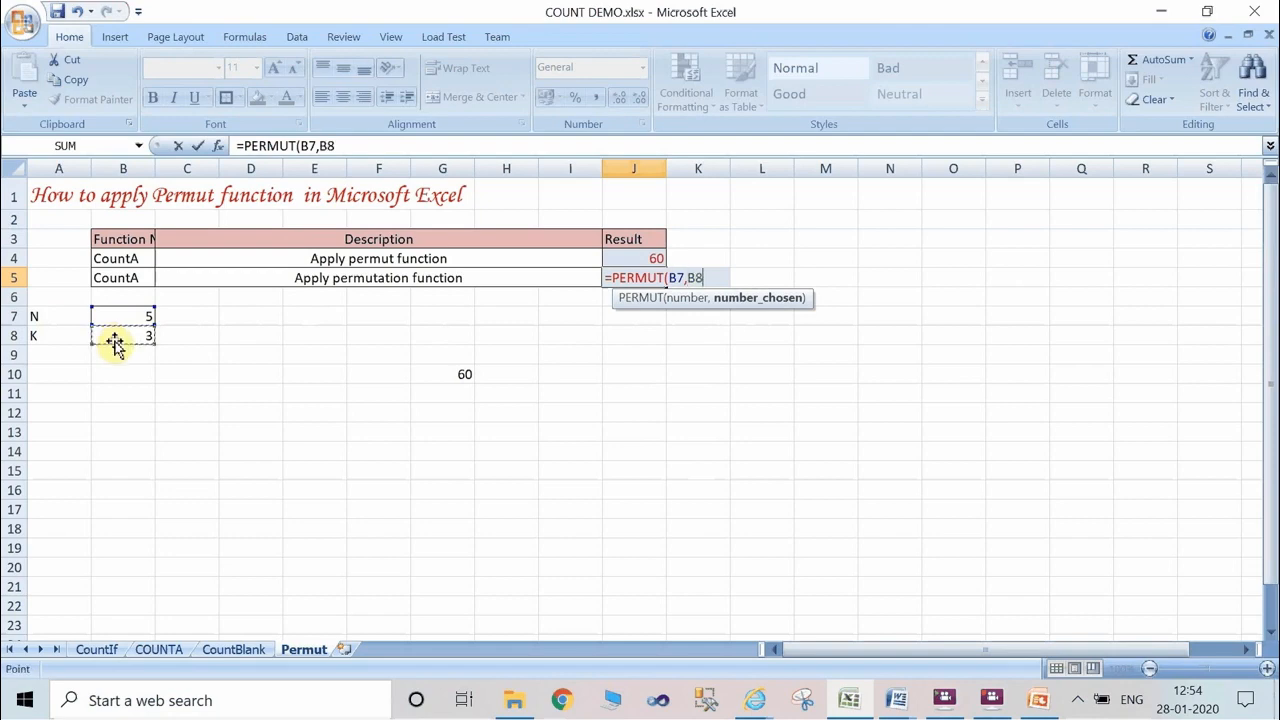
type(")")
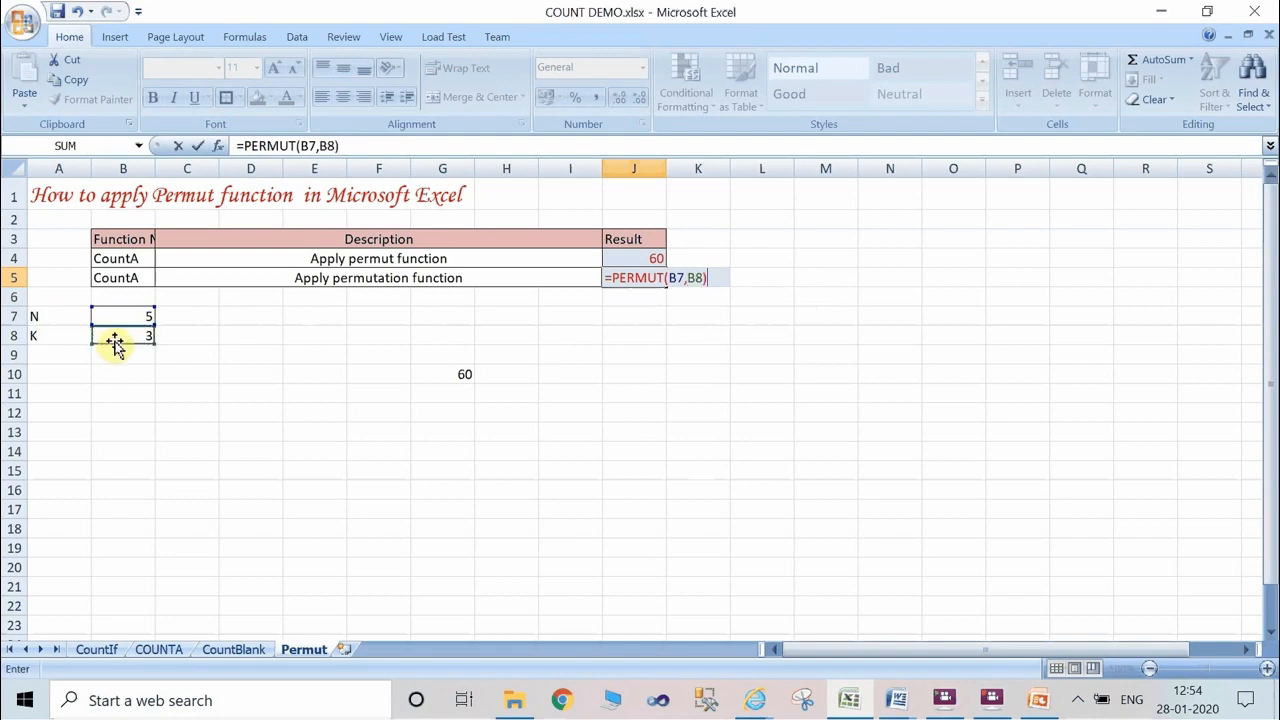
key("Return")
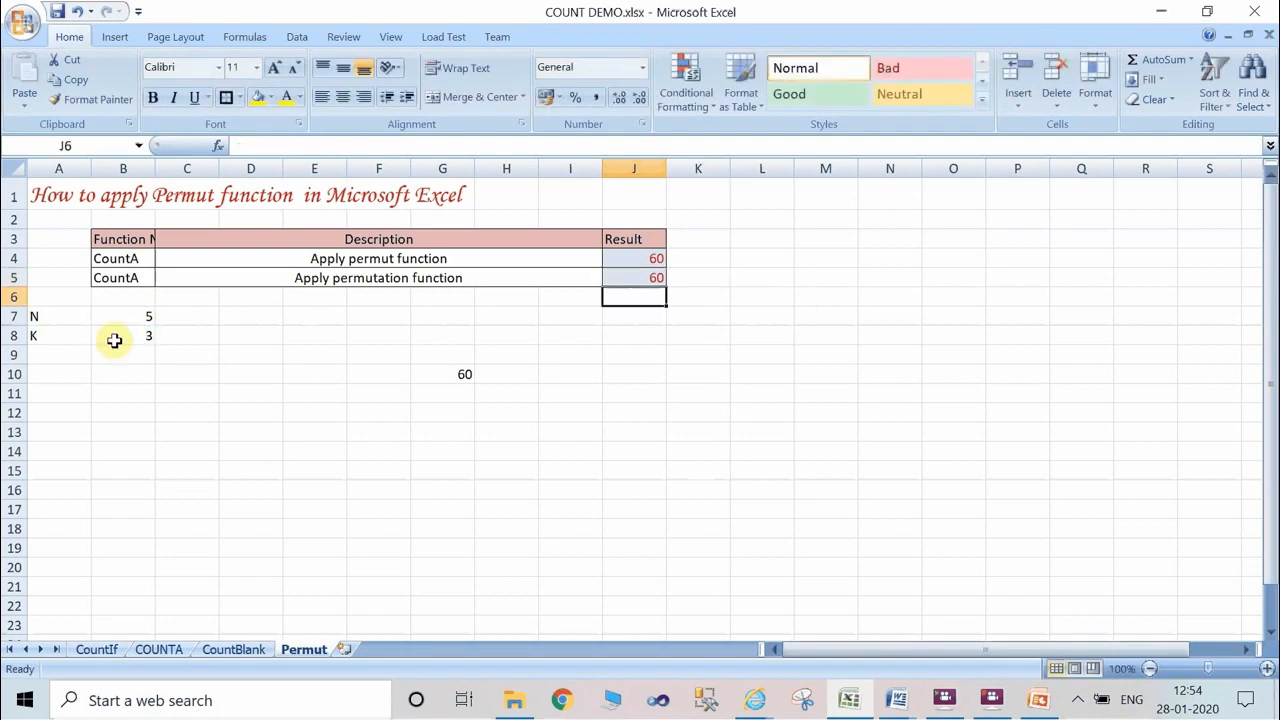
Test the PERMUT formulas with other inputs by setting N in cell B7 to 10 and K in cell B8 to 30.
left_click(629, 271)
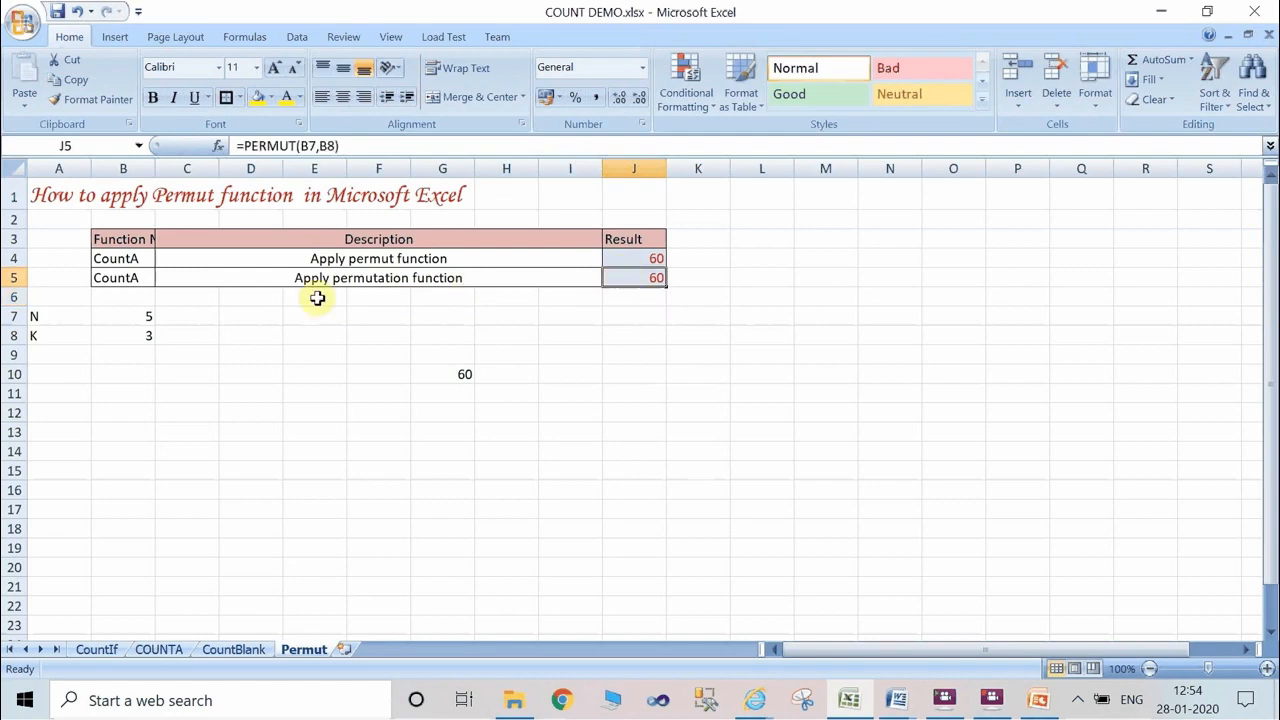
left_click(135, 317)
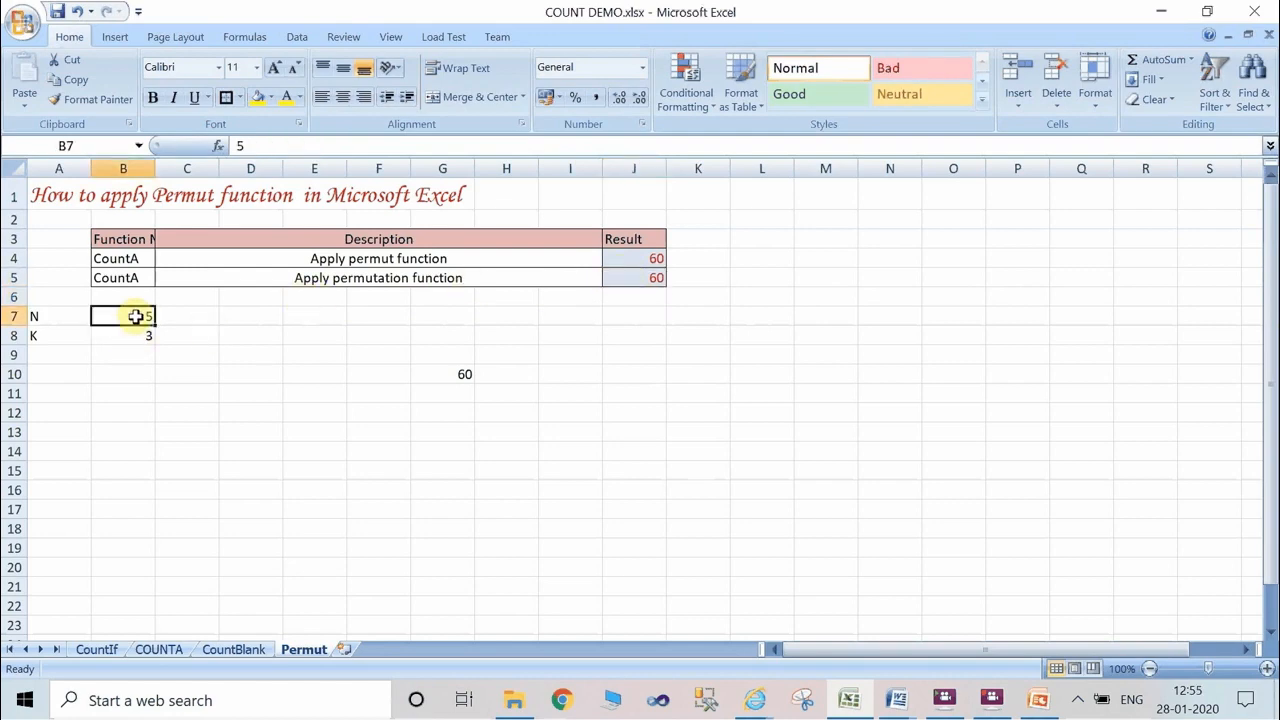
type("10")
key("Return")
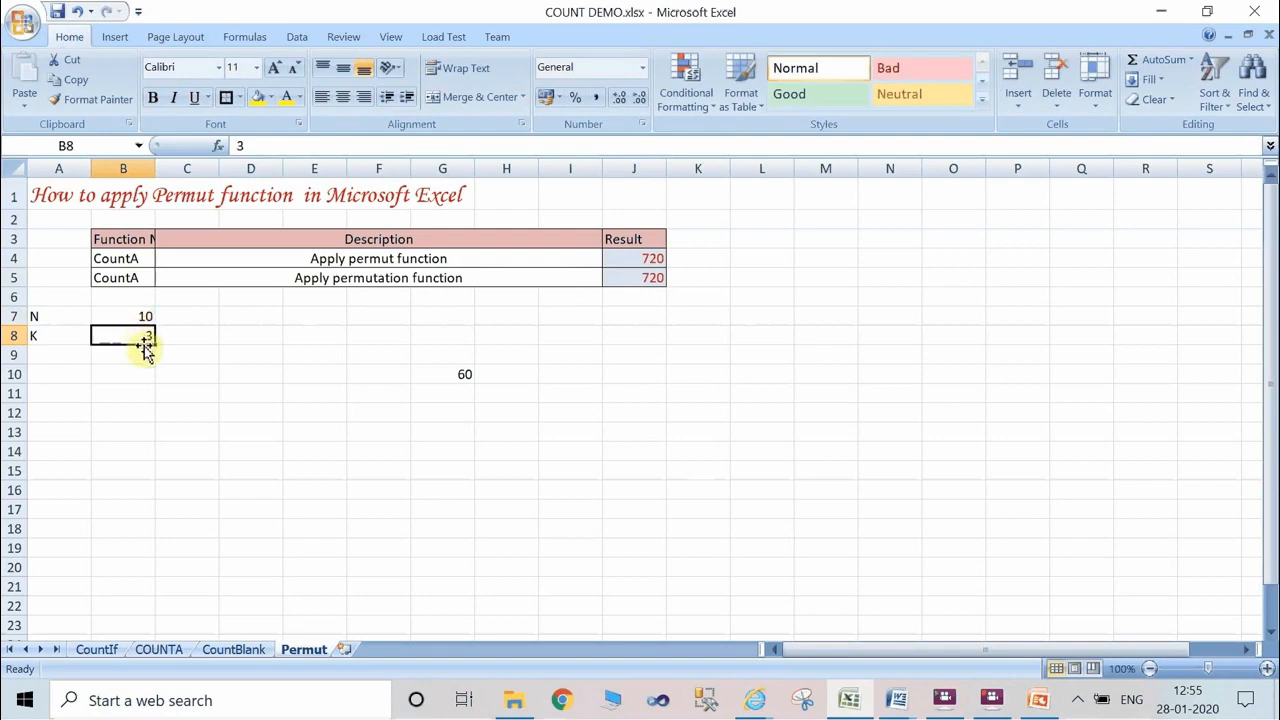
type("30")
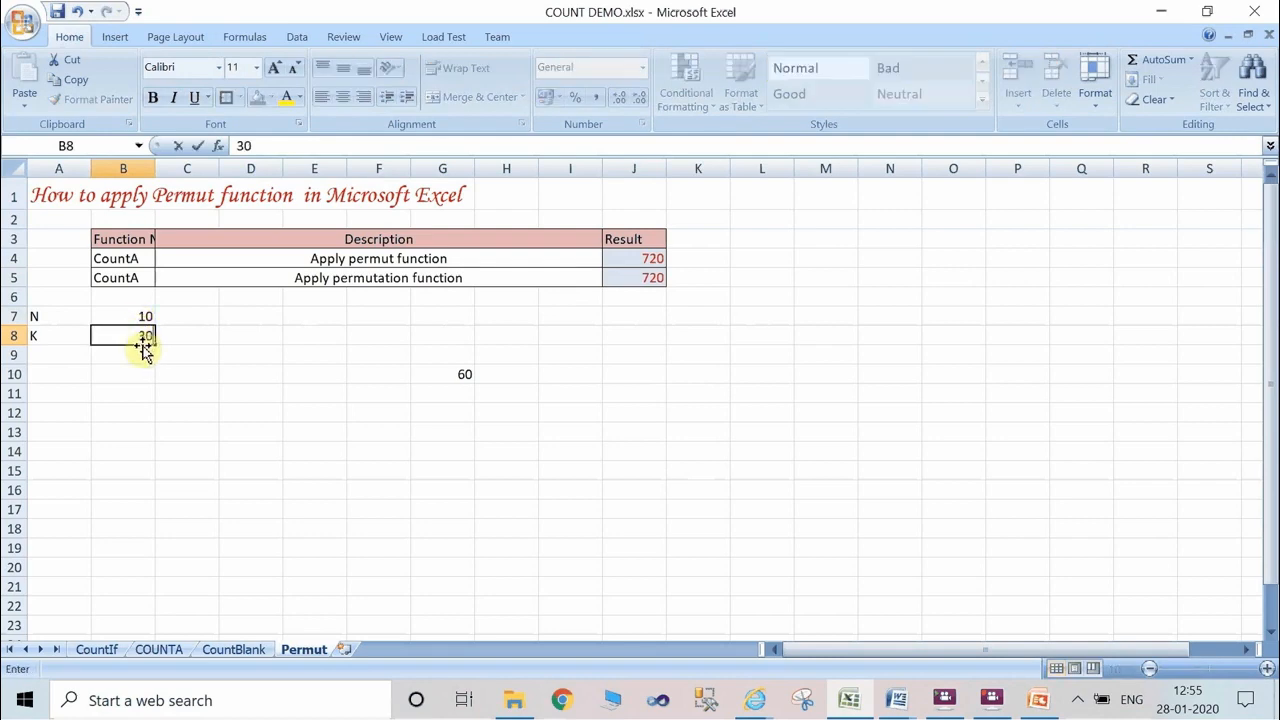
left_click(201, 406)
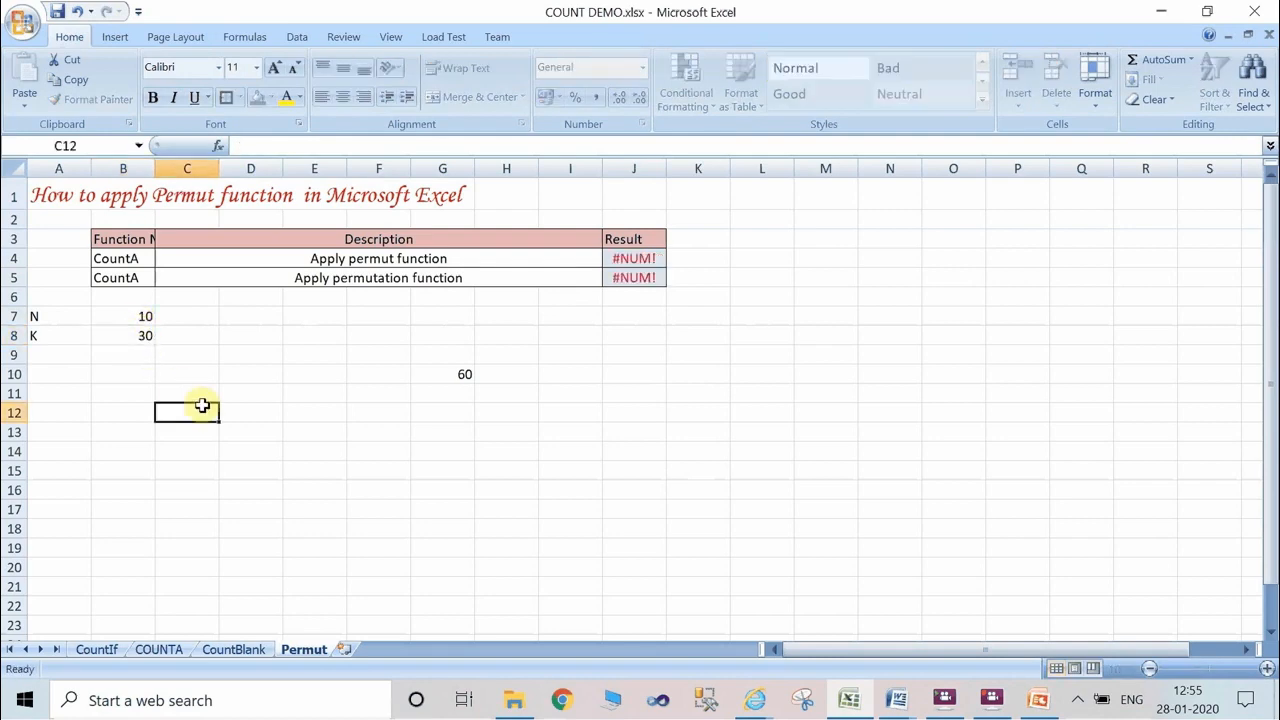
Correct K in cell B8 to 3 and set N in cell B7 to 70 to recalculate the permutations.
left_click(143, 340)
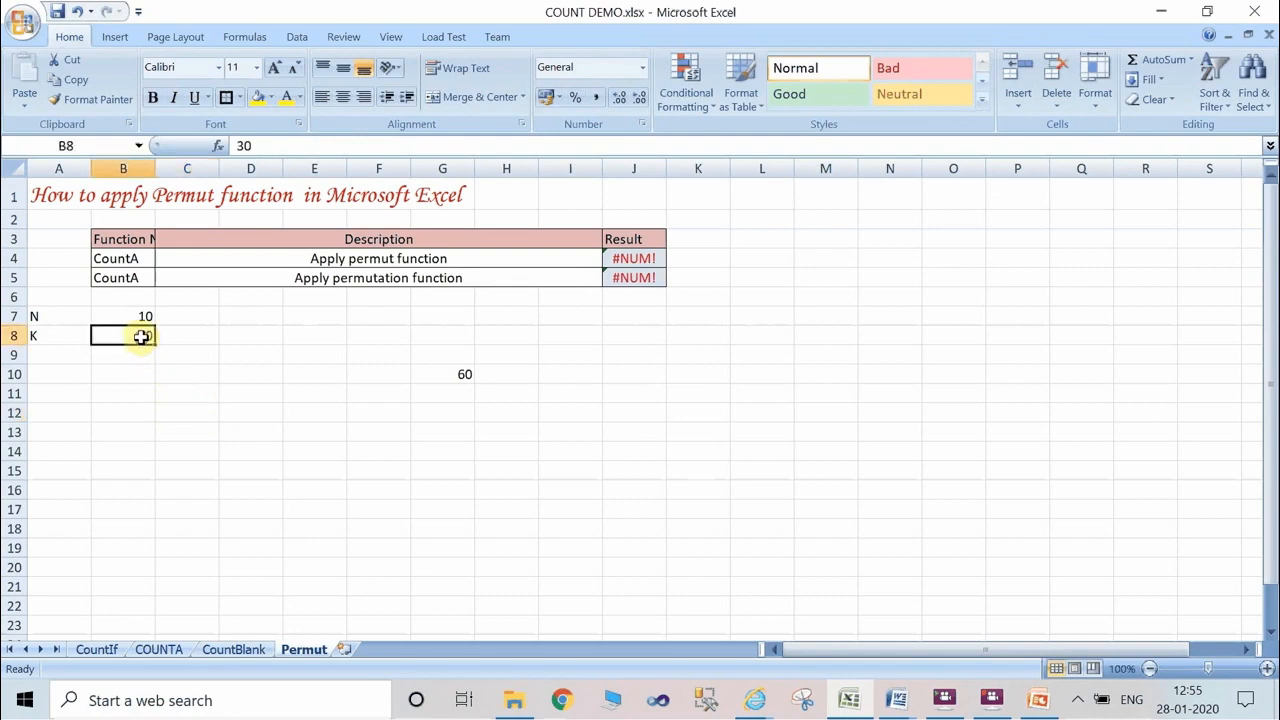
left_click(256, 147)
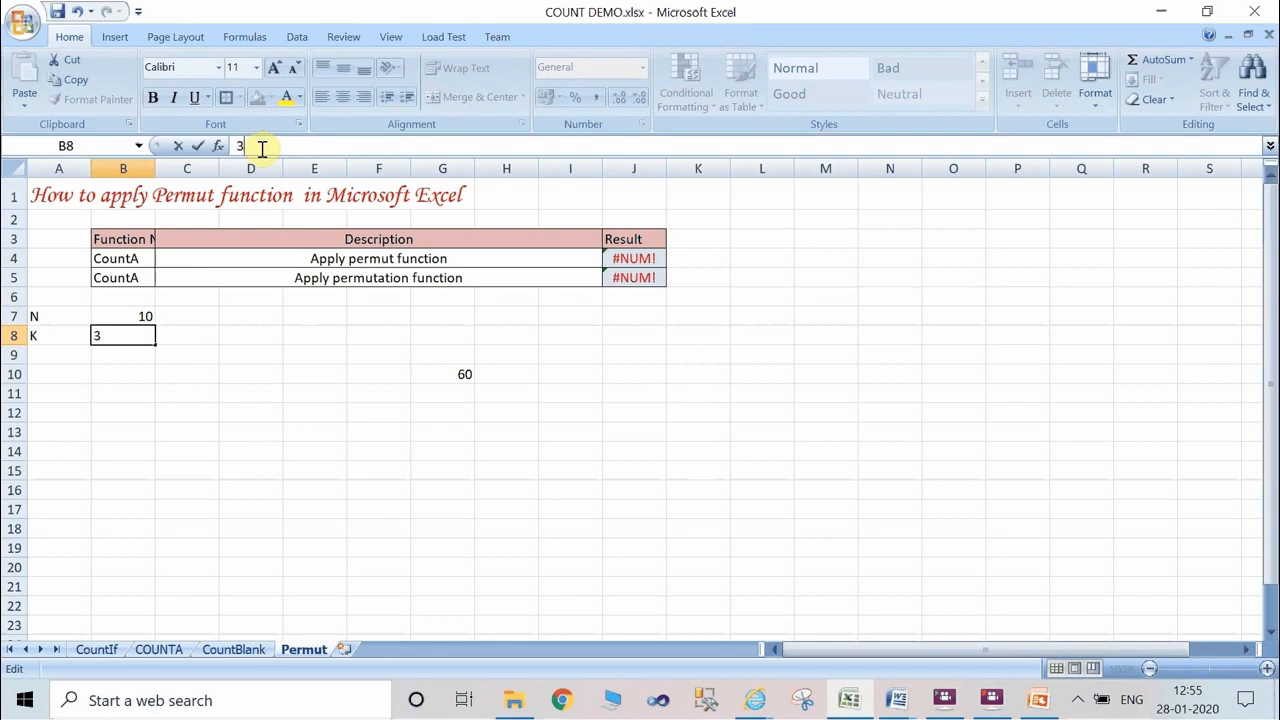
key("Return")
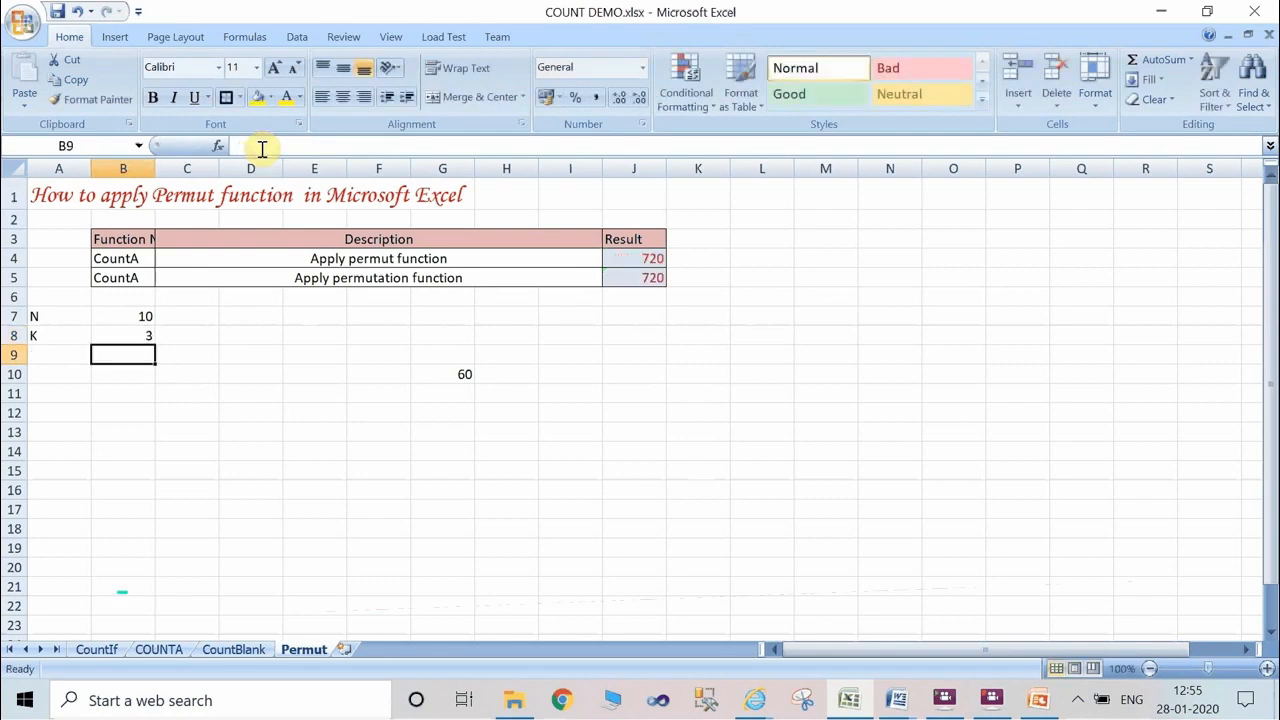
left_click(145, 315)
type("70")
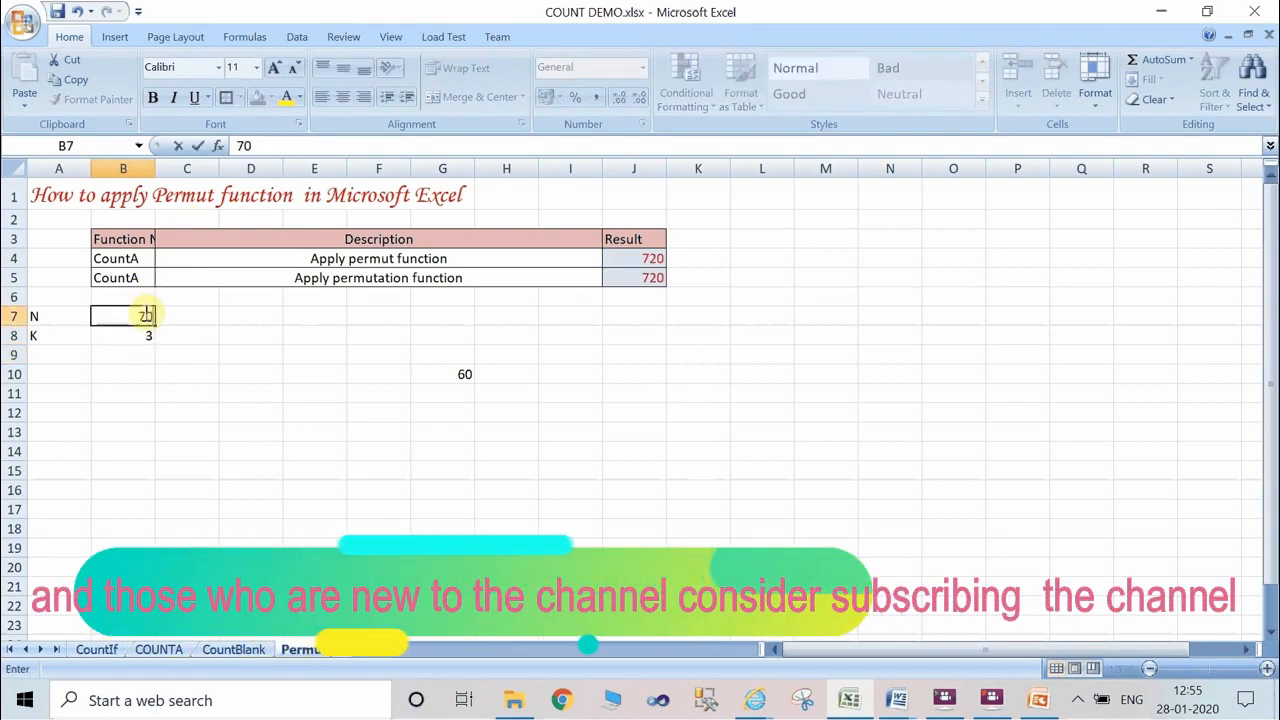
key("Return")
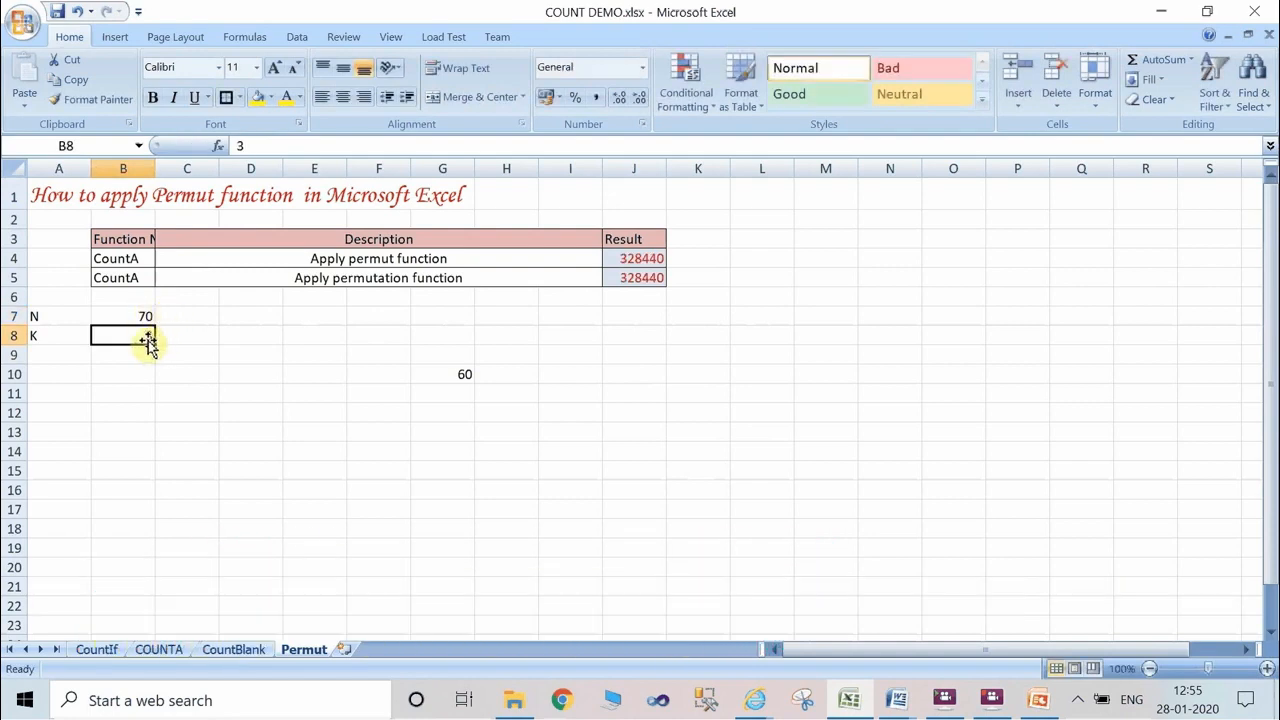